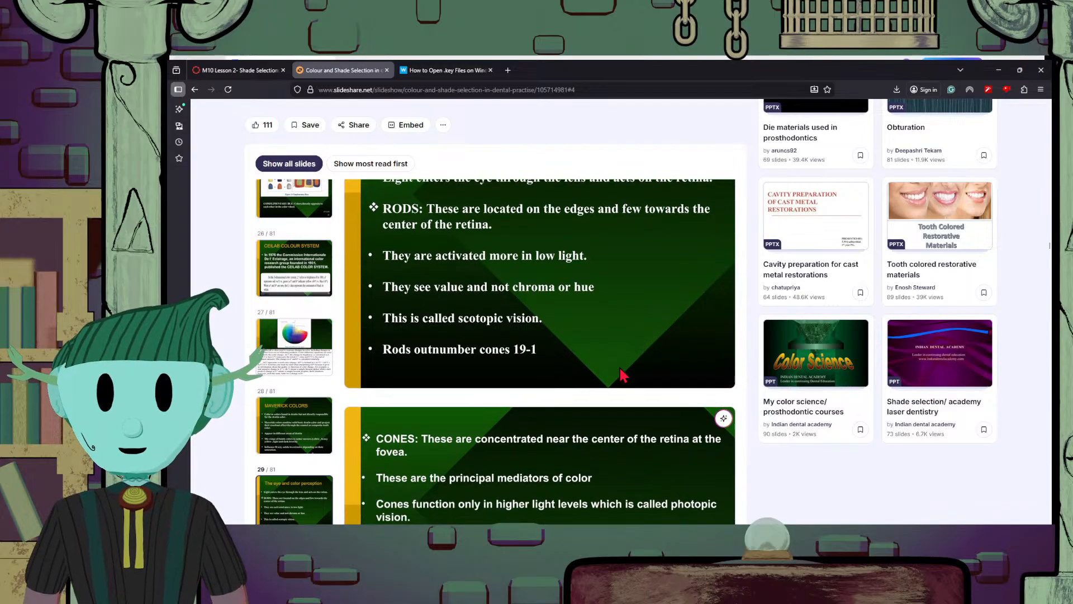
# Read the presentation's slides on rods and cones, what perception of color depends on, and the observer's role in shade selection
pyautogui.scroll(4, 623, 374)
pyautogui.scroll(-1, 623, 375)
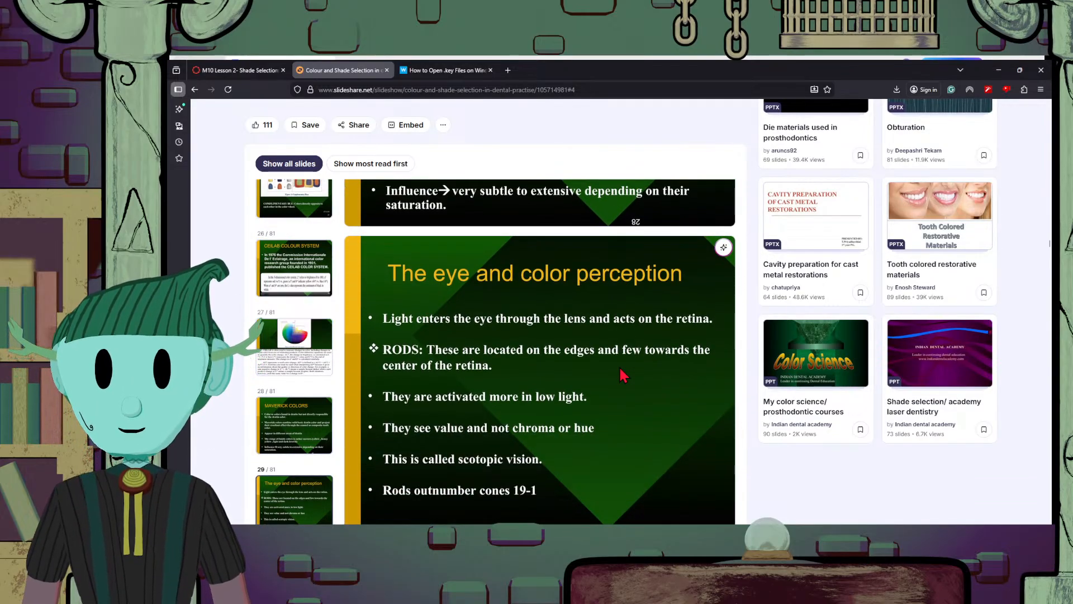
pyautogui.scroll(-3, 623, 375)
pyautogui.scroll(-2, 623, 374)
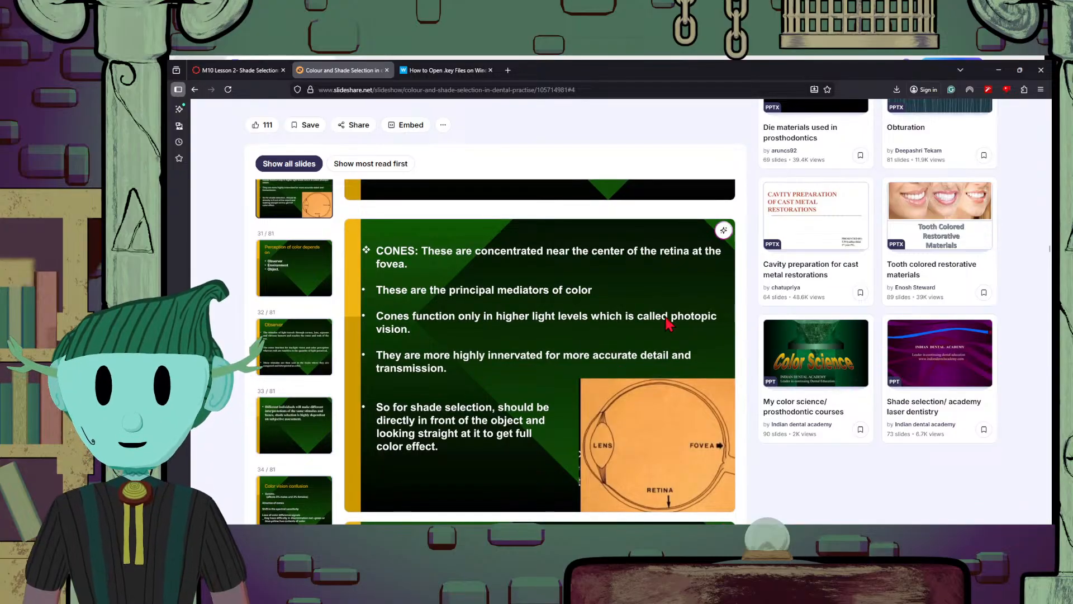
pyautogui.scroll(-5, 669, 323)
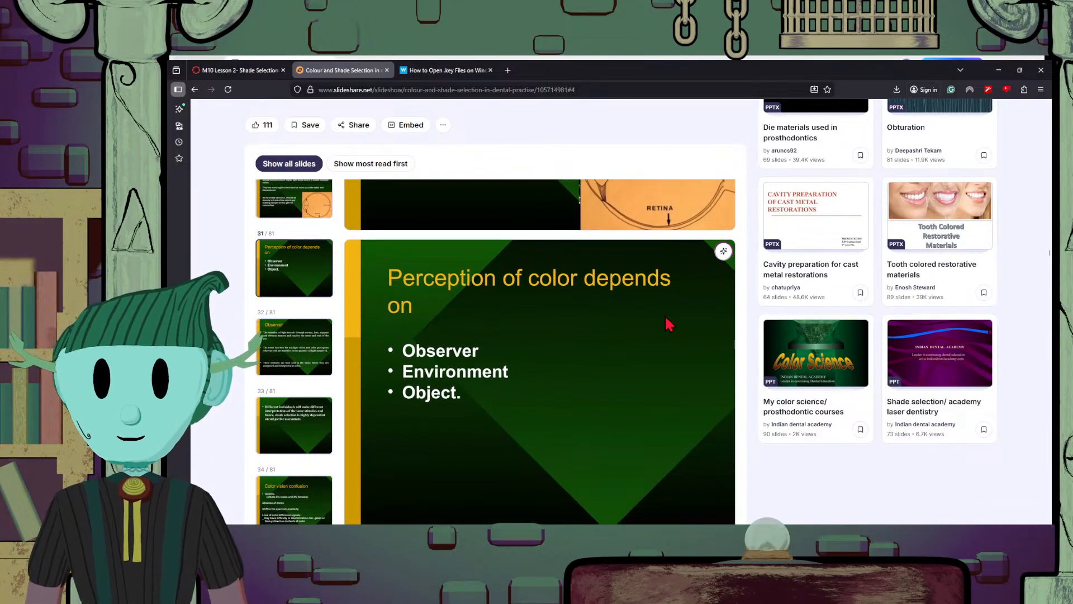
pyautogui.scroll(-1, 665, 319)
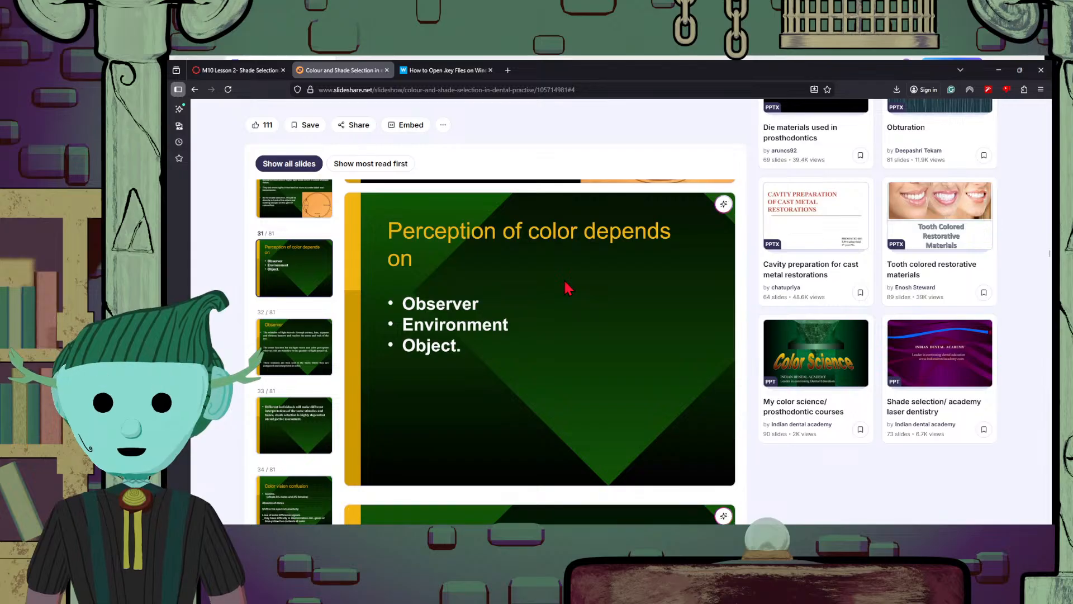
pyautogui.scroll(-5, 552, 309)
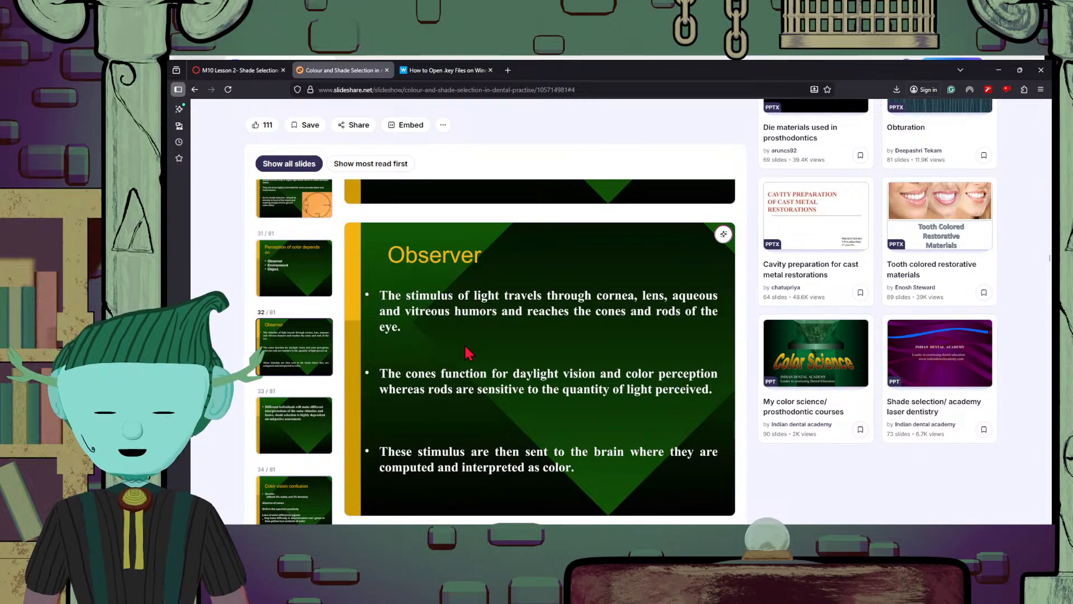
pyautogui.scroll(-2, 588, 426)
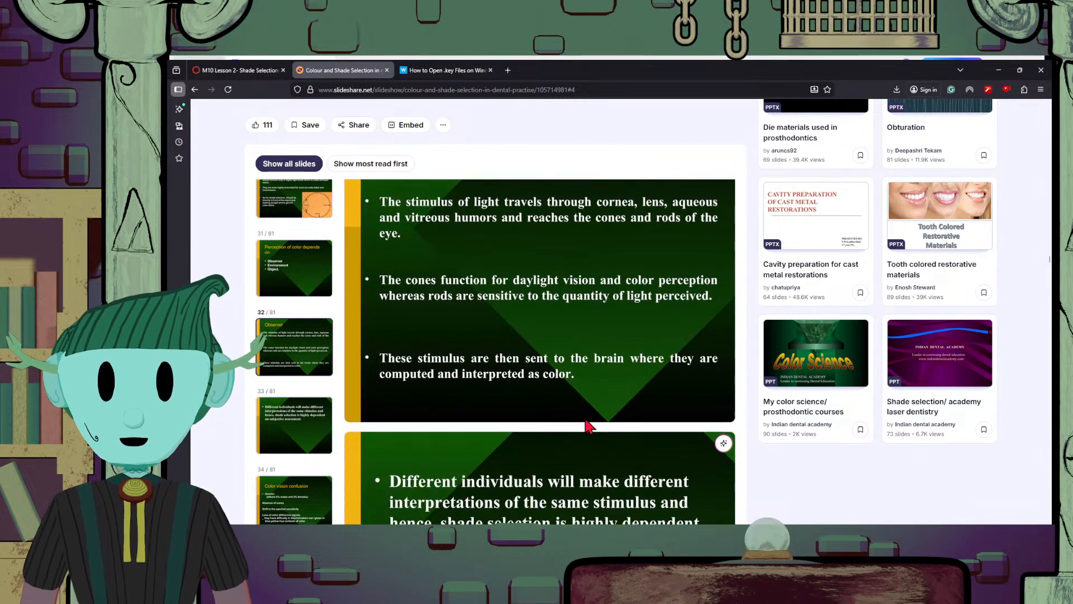
pyautogui.scroll(-5, 535, 391)
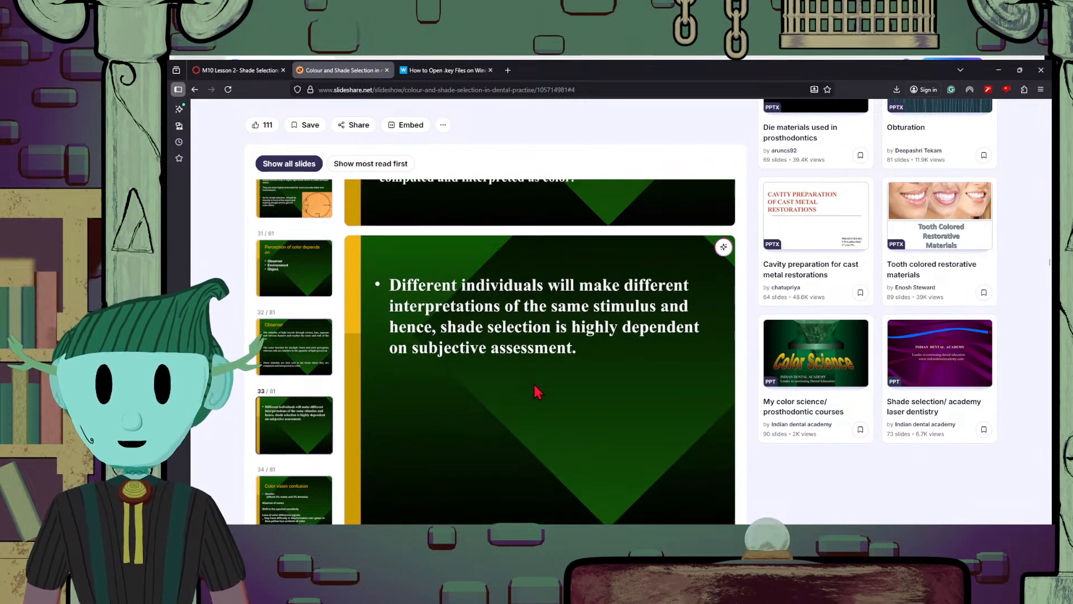
# Review the "Color vision confusion" slide and the following slide on acquired factors affecting color vision
pyautogui.scroll(2, 540, 396)
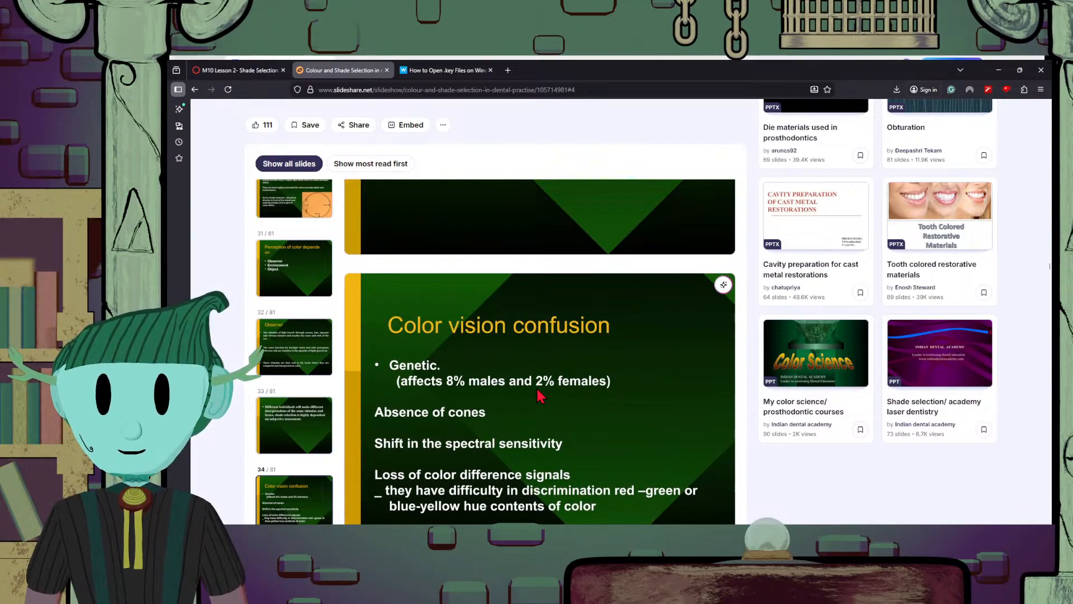
pyautogui.scroll(-1, 540, 396)
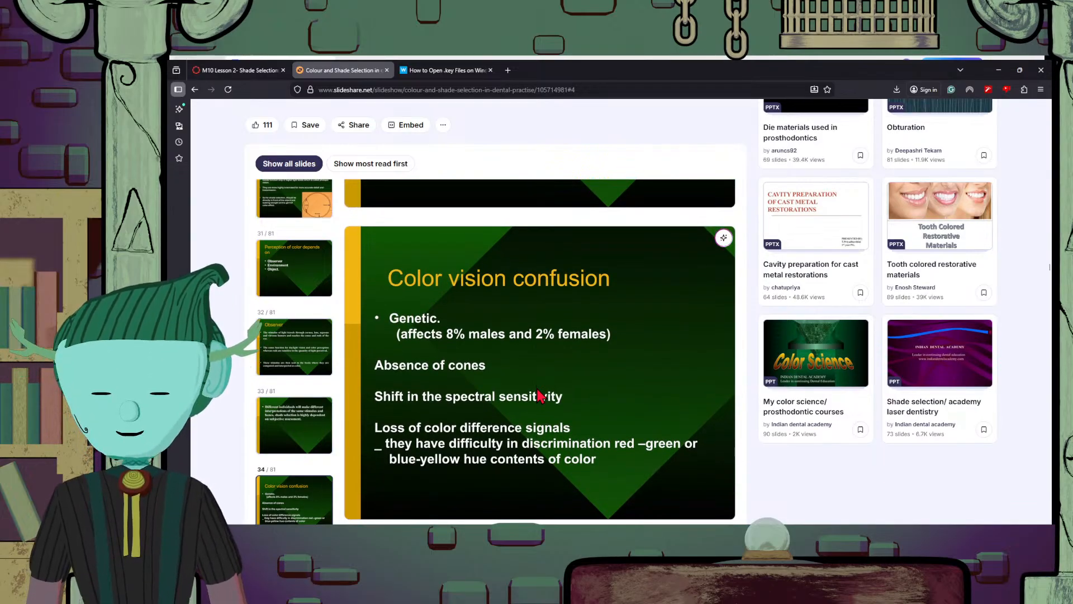
pyautogui.scroll(-4, 527, 417)
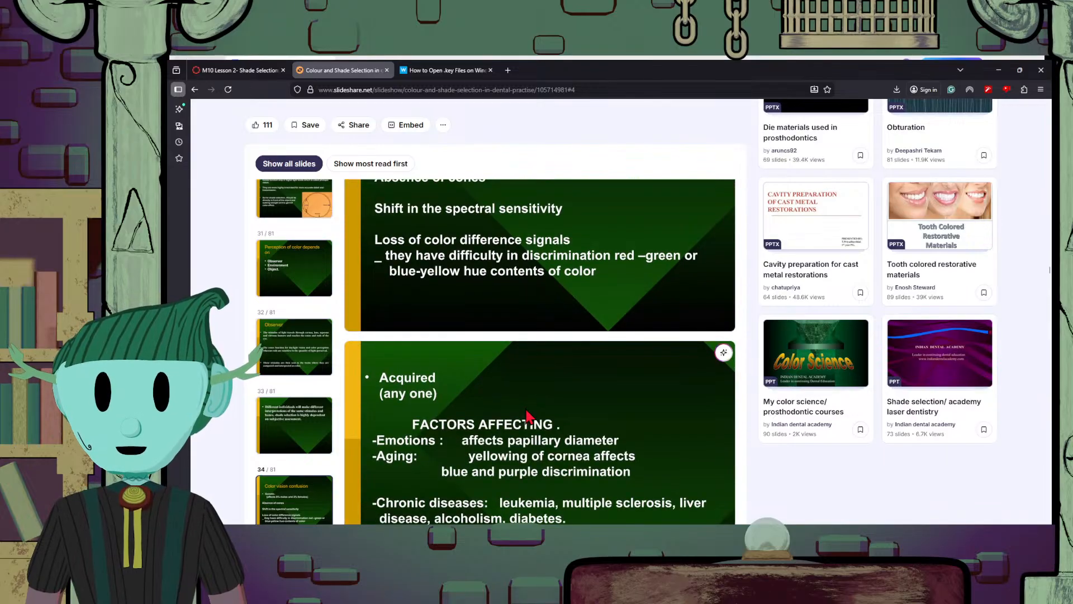
pyautogui.scroll(-4, 671, 375)
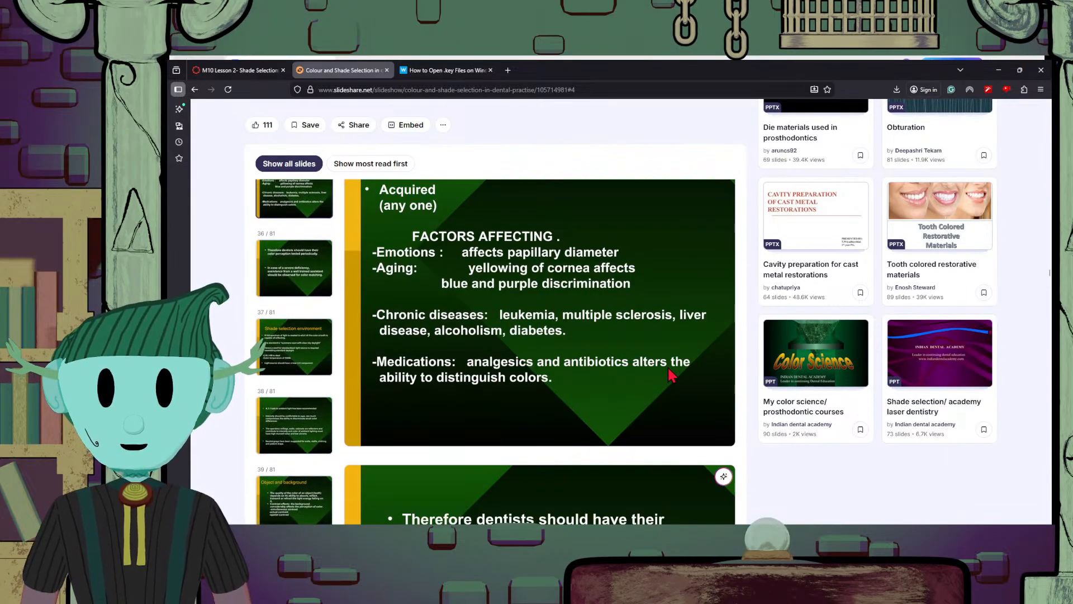
pyautogui.scroll(1, 671, 374)
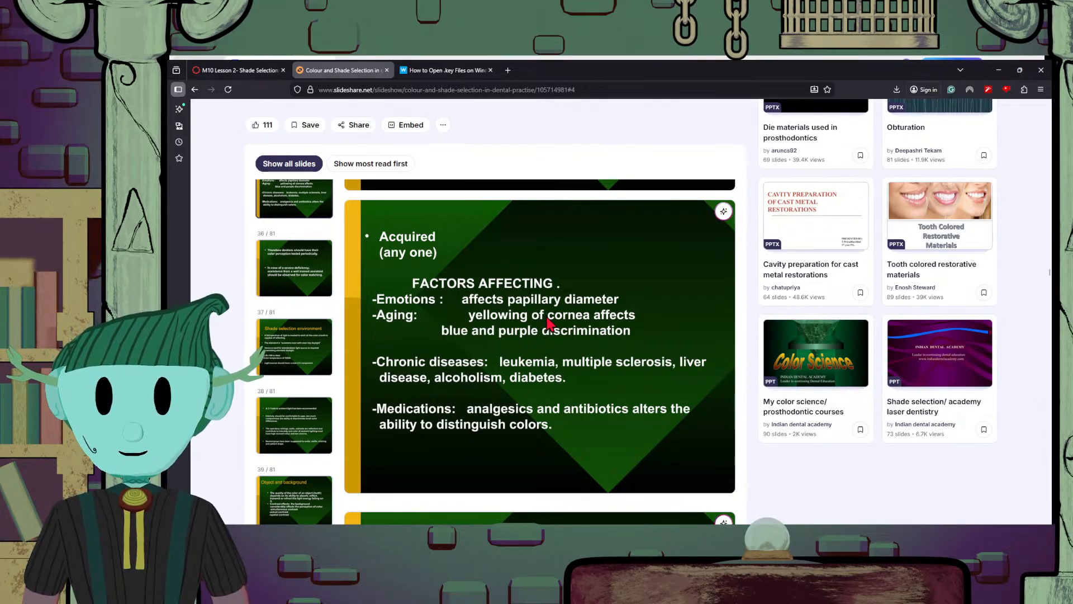
# Look through the slides on the shade selection environment and on how contrast affects tooth appearance, up to "Spatial contrast"
pyautogui.scroll(-13, 549, 323)
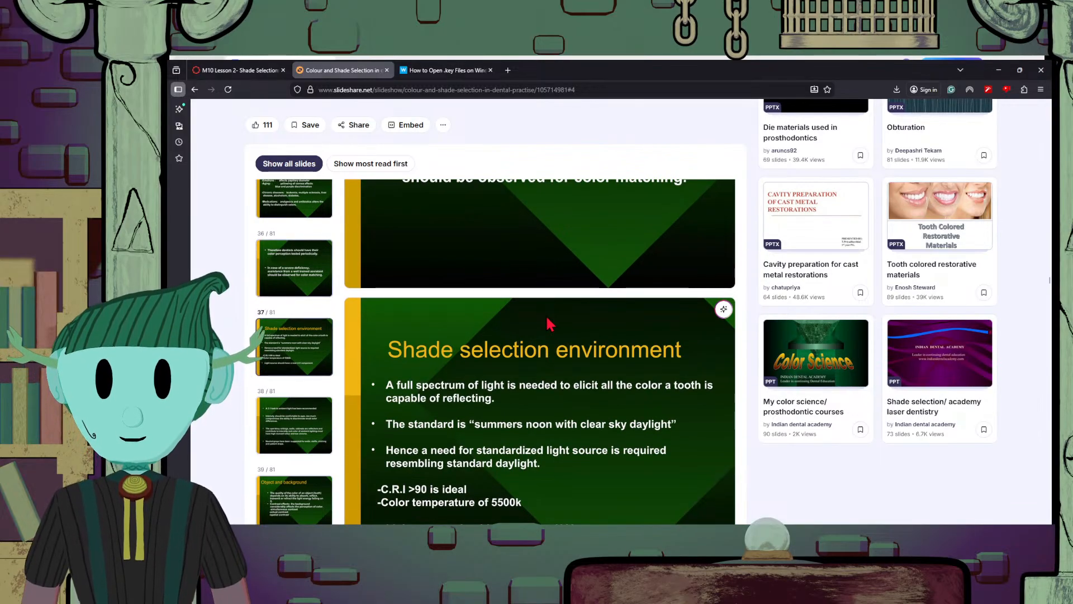
pyautogui.scroll(-8, 549, 323)
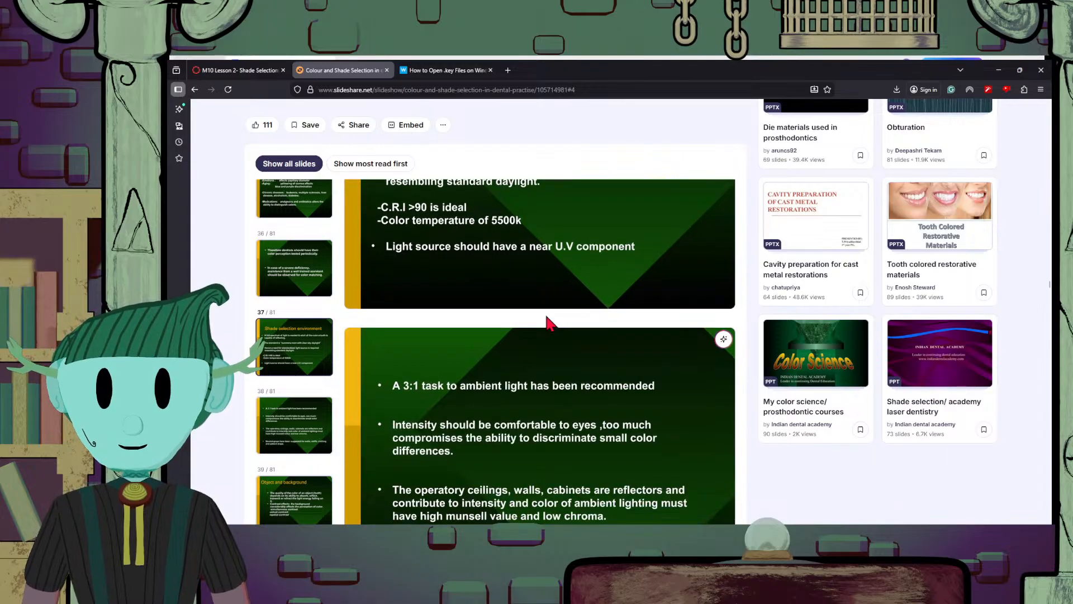
pyautogui.scroll(-15, 548, 323)
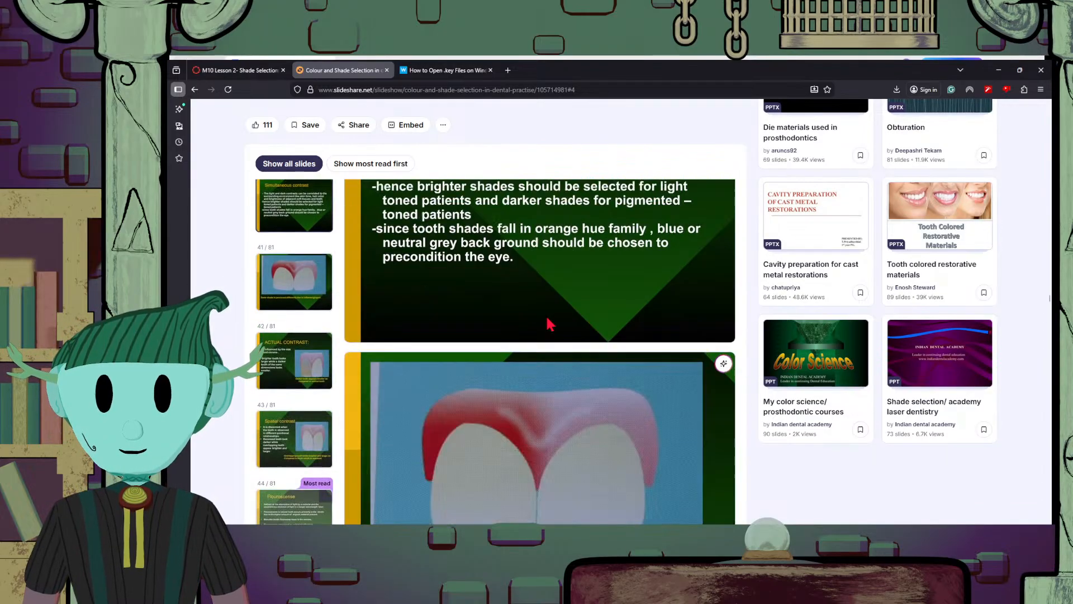
pyautogui.scroll(-5, 549, 323)
pyautogui.scroll(-5, 549, 323)
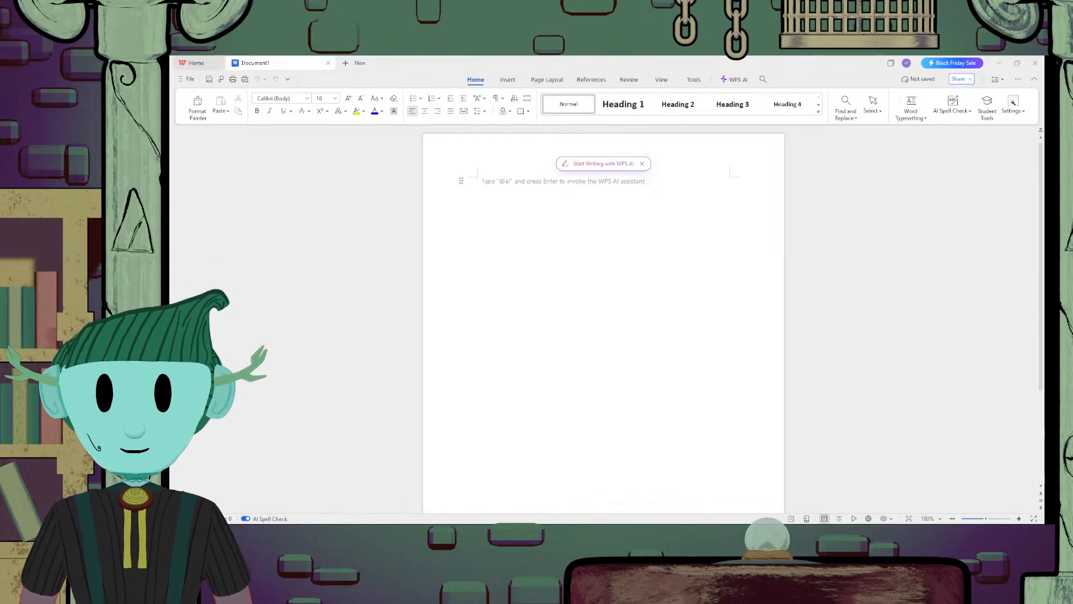
# Switch from the blank WPS document back to the SlideShare presentation in the browser and study the "Flouroscense" slide
pyautogui.hotkey('alt', 'Tab')
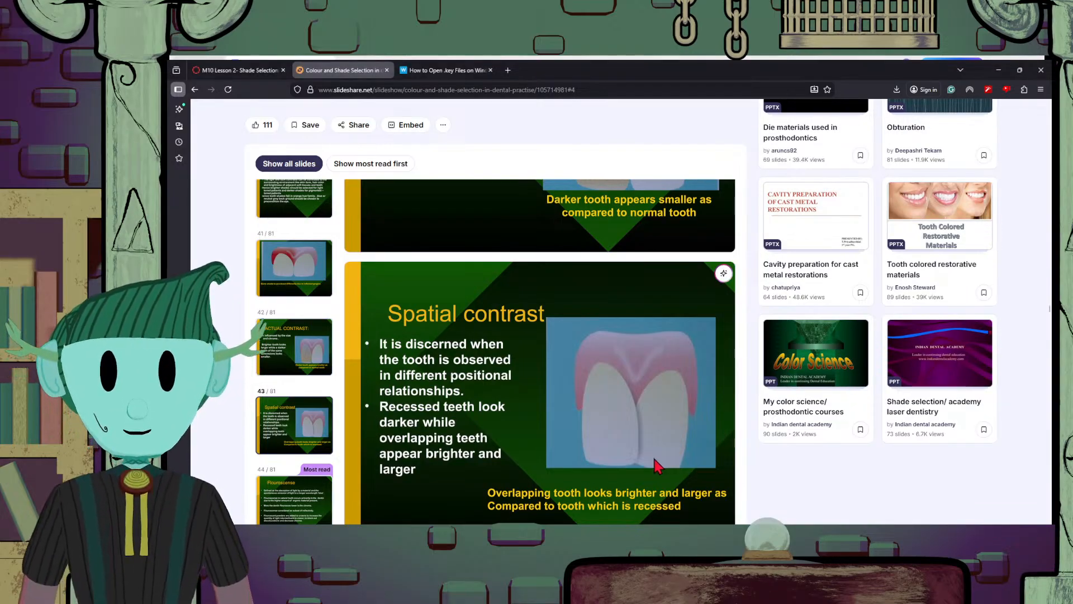
pyautogui.scroll(-6, 678, 476)
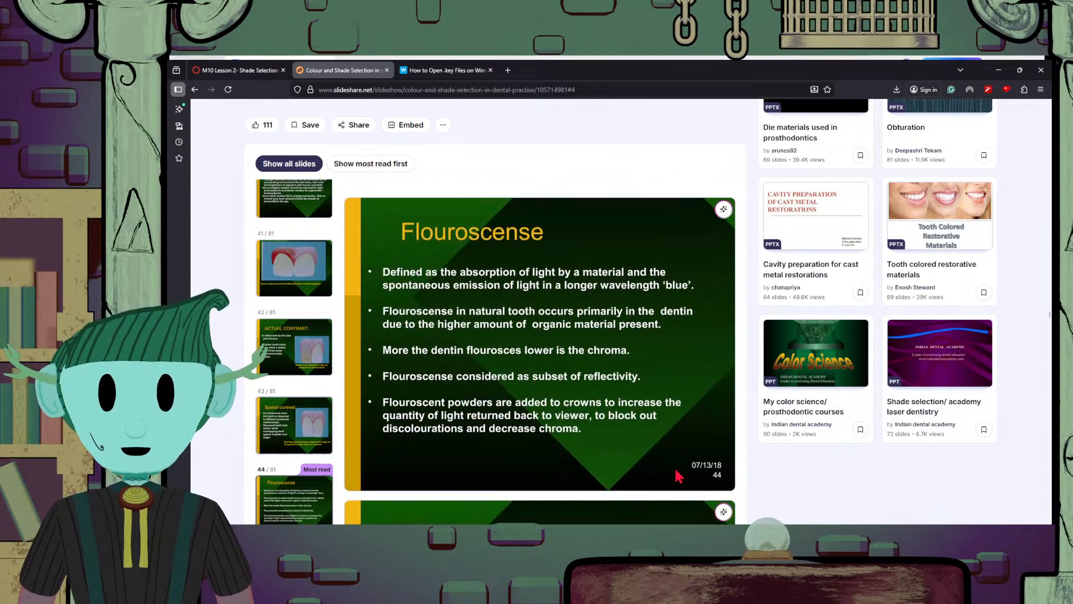
pyautogui.scroll(2, 678, 476)
pyautogui.scroll(-2, 678, 476)
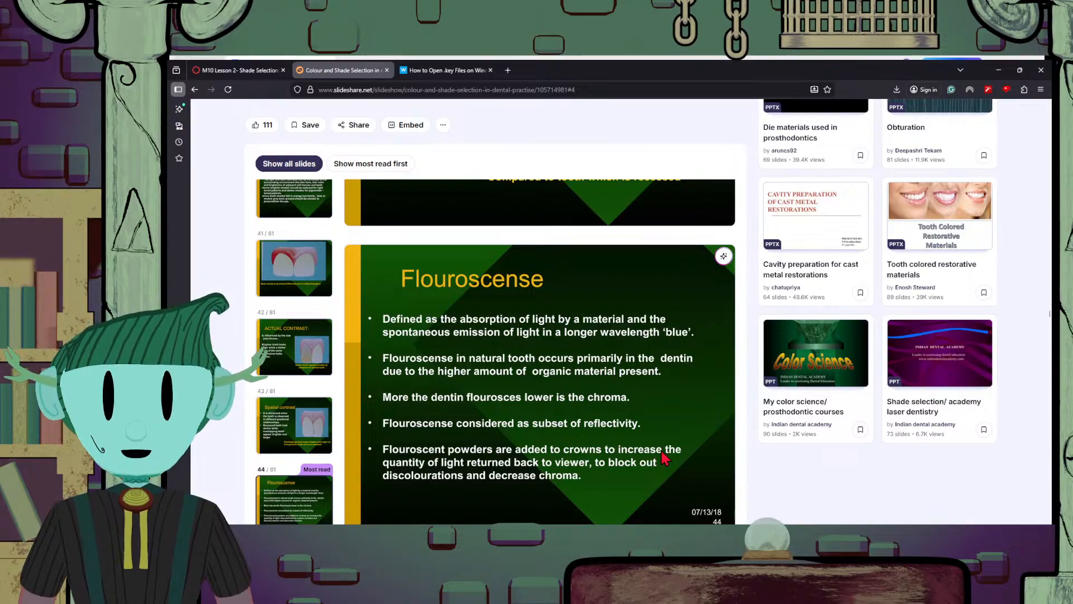
pyautogui.scroll(-1, 665, 458)
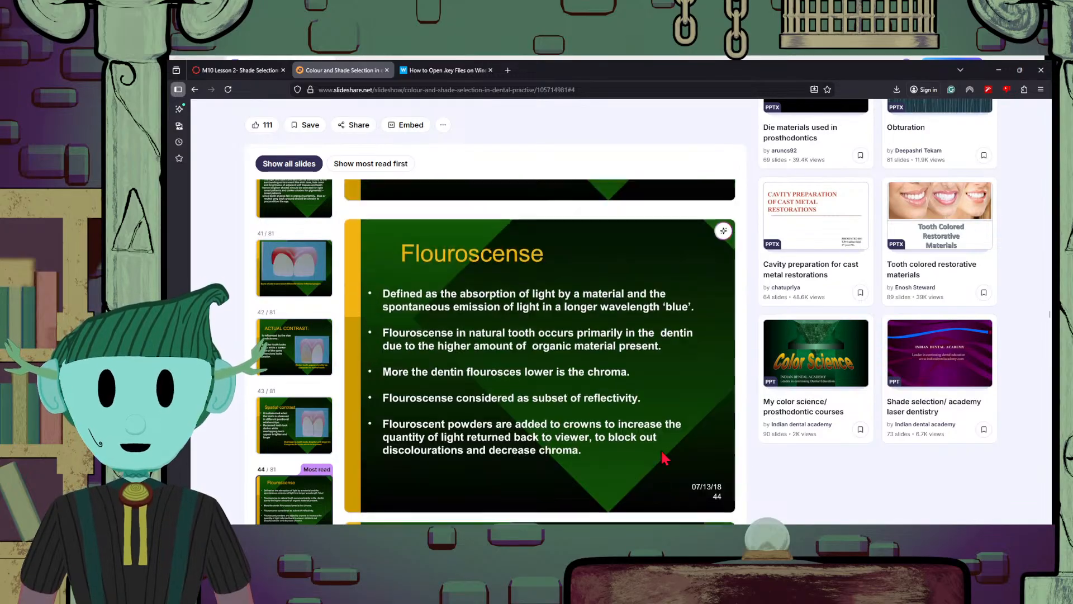
pyautogui.scroll(3, 665, 458)
pyautogui.scroll(-2, 666, 458)
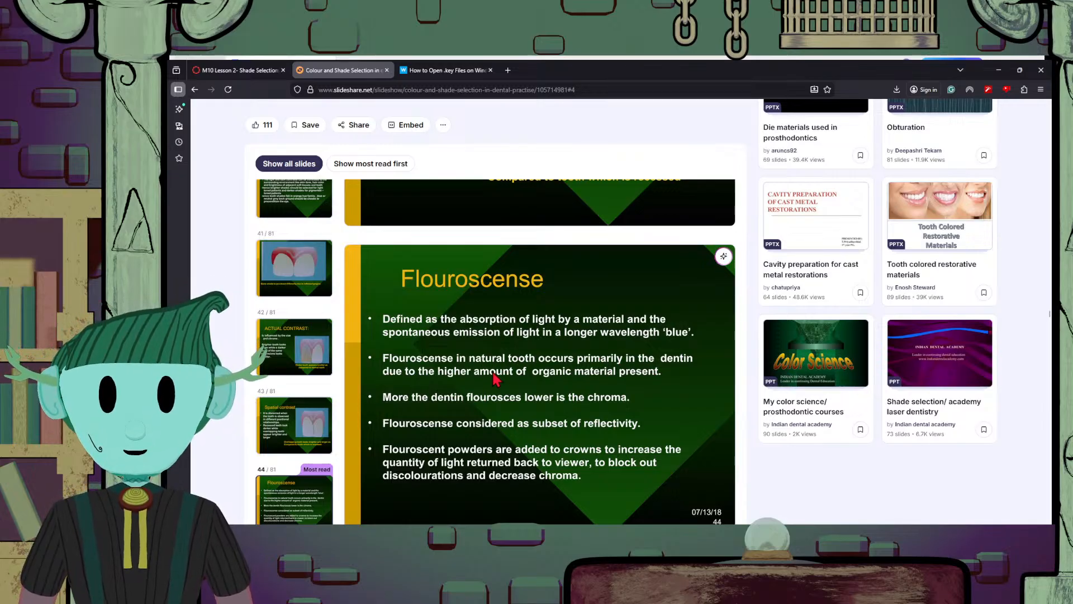
pyautogui.scroll(-1, 637, 390)
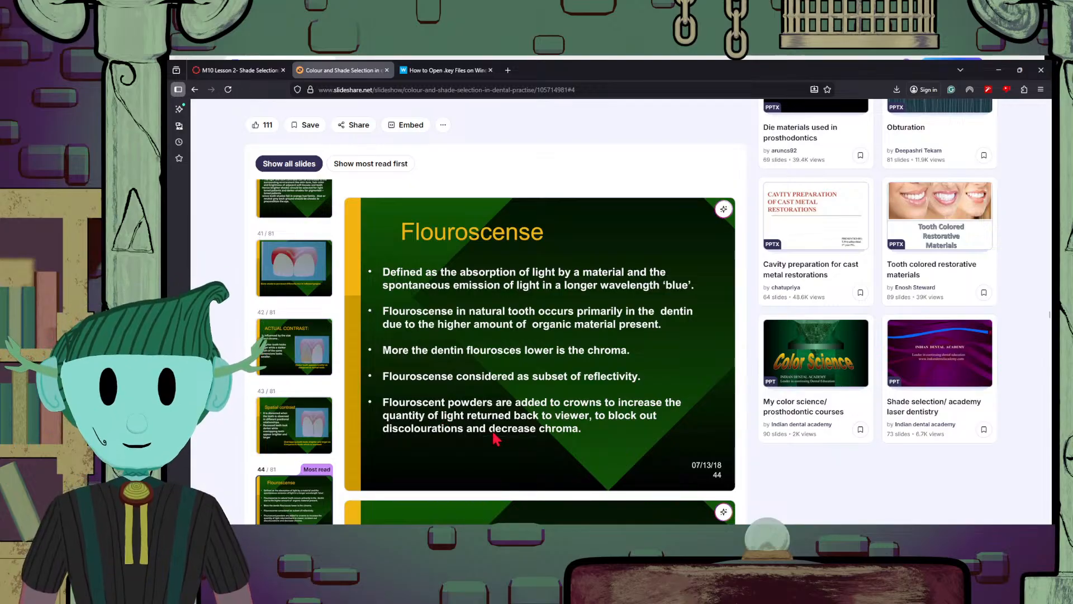
pyautogui.scroll(2, 539, 445)
pyautogui.scroll(-2, 540, 446)
pyautogui.scroll(2, 541, 448)
pyautogui.scroll(-3, 540, 447)
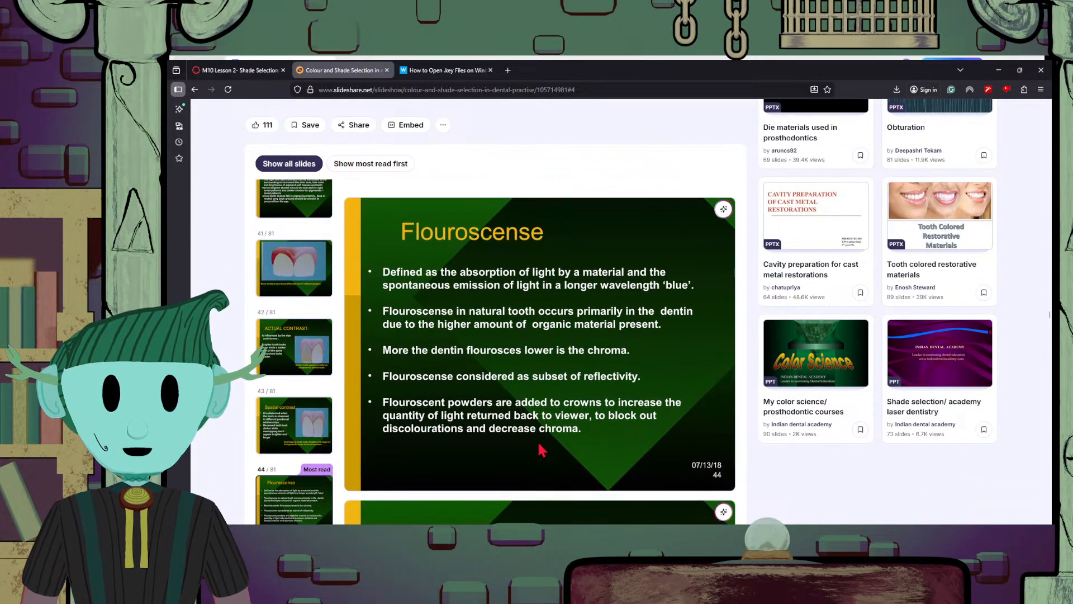
pyautogui.scroll(1, 541, 448)
pyautogui.scroll(1, 541, 447)
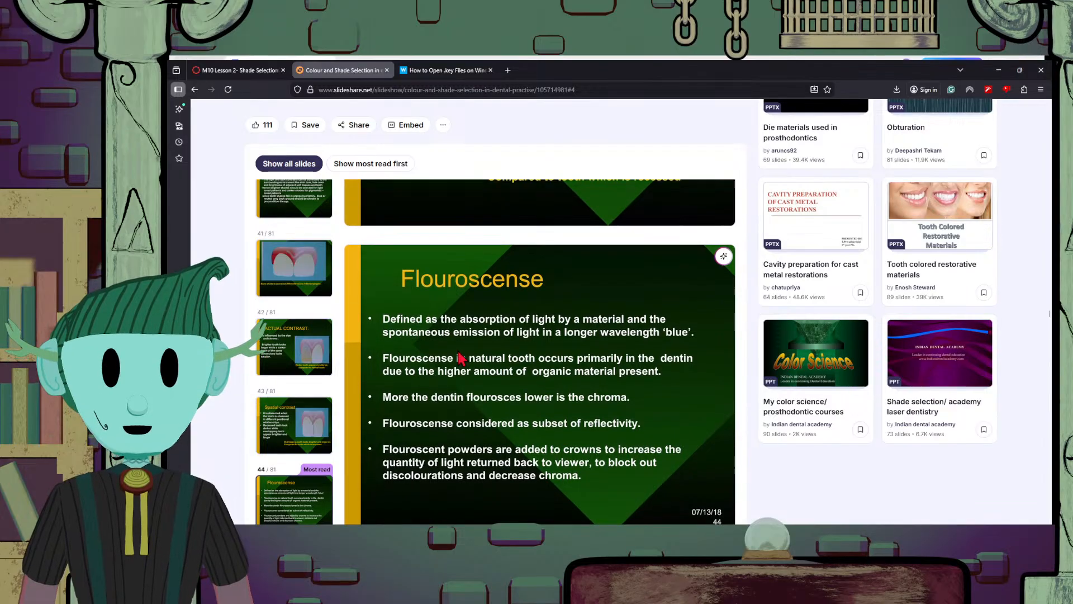
pyautogui.scroll(-1, 674, 443)
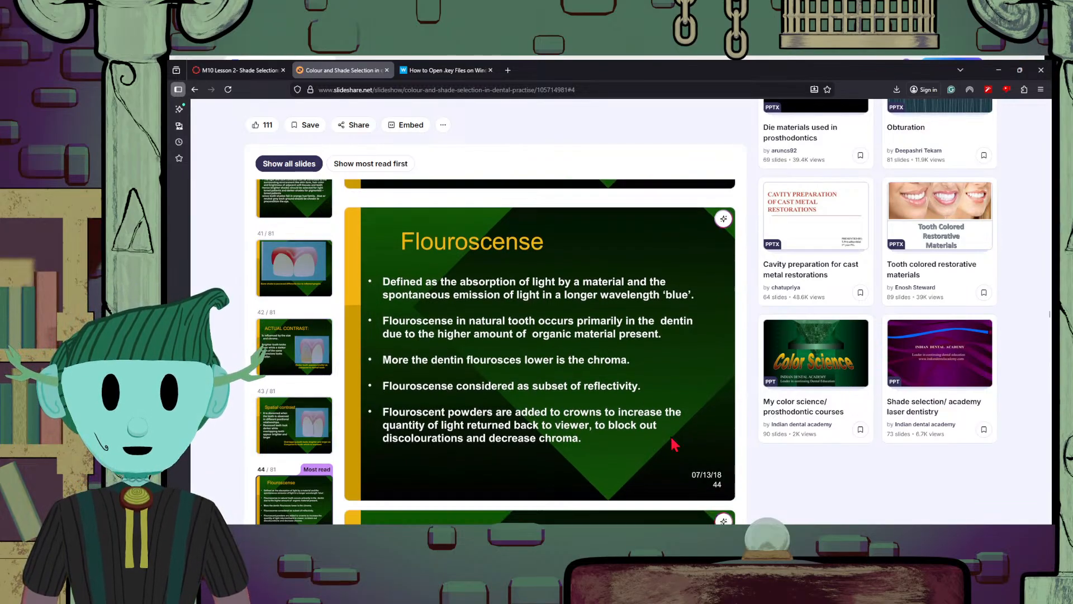
pyautogui.scroll(1, 671, 442)
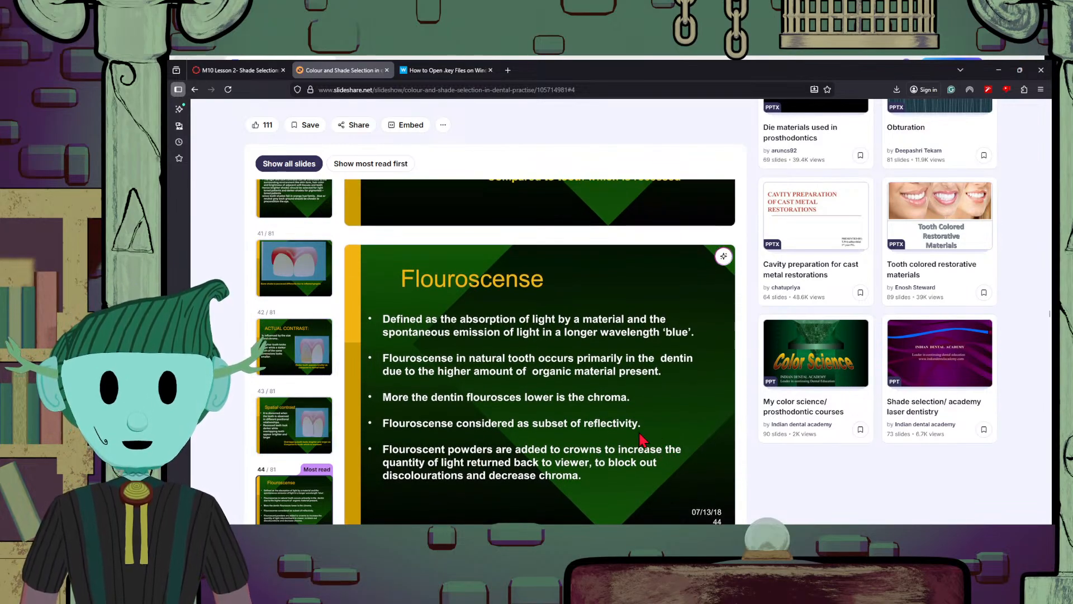
pyautogui.scroll(-2, 642, 441)
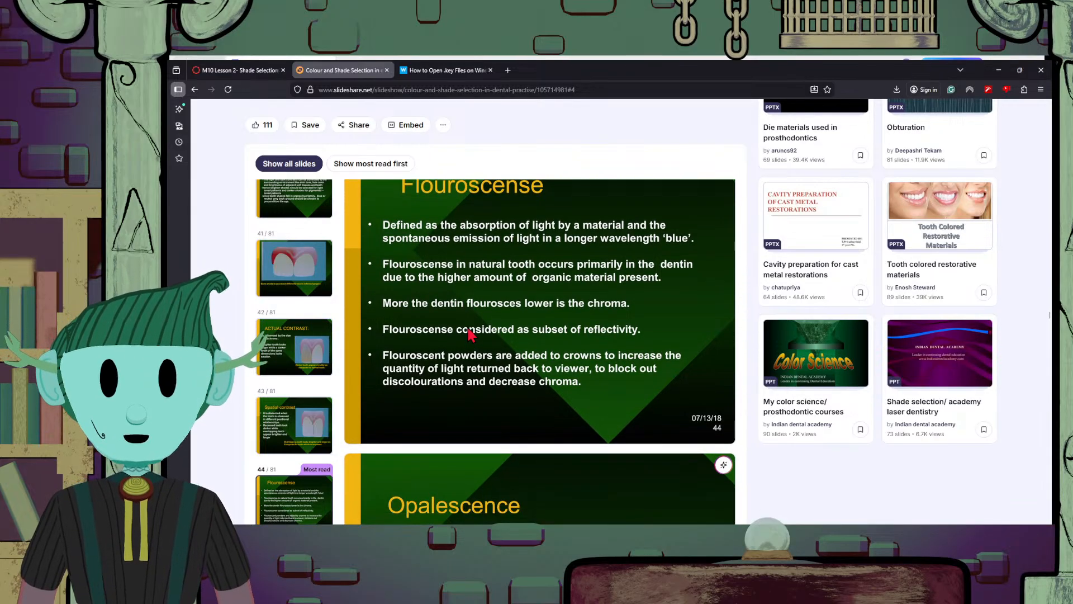
pyautogui.scroll(2, 470, 332)
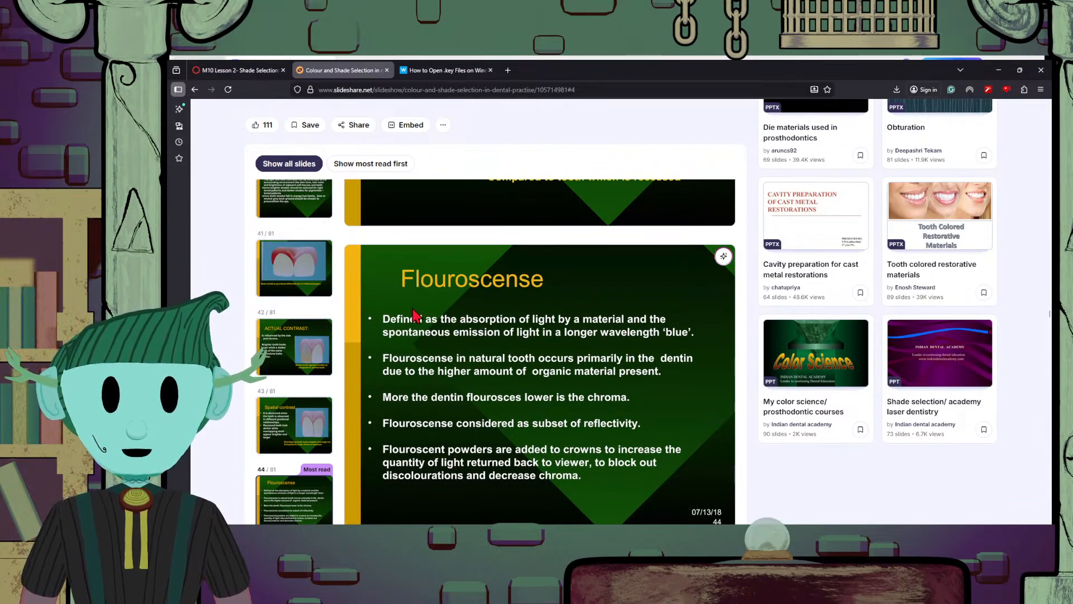
# Read the definition on the "Opalescence" slide that follows the fluorescence slide
pyautogui.scroll(-3, 512, 476)
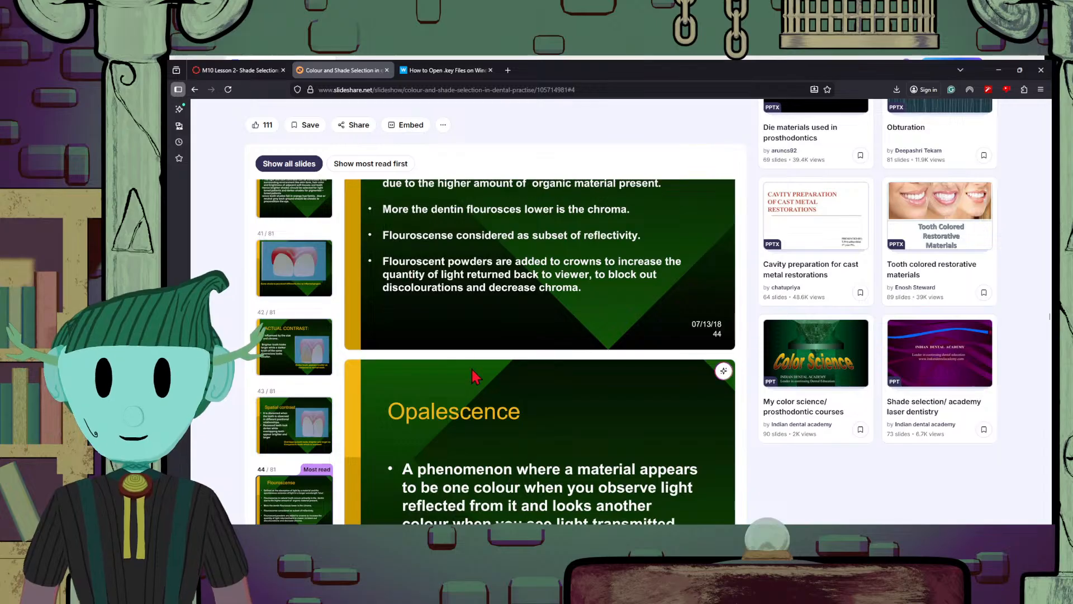
pyautogui.scroll(-1, 478, 373)
pyautogui.scroll(-1, 513, 405)
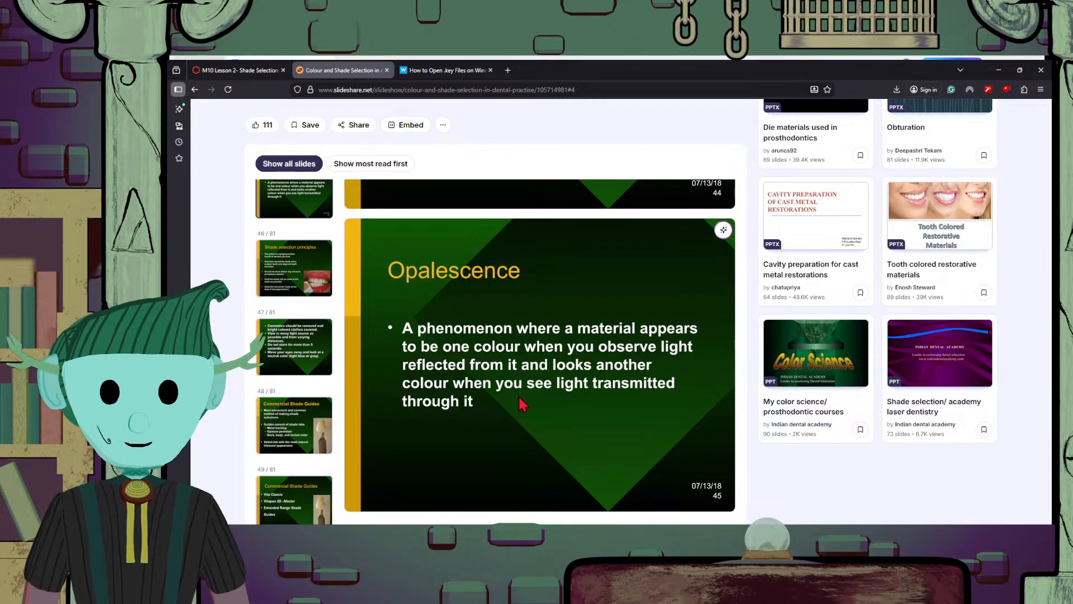
pyautogui.scroll(-2, 518, 395)
pyautogui.scroll(2, 518, 395)
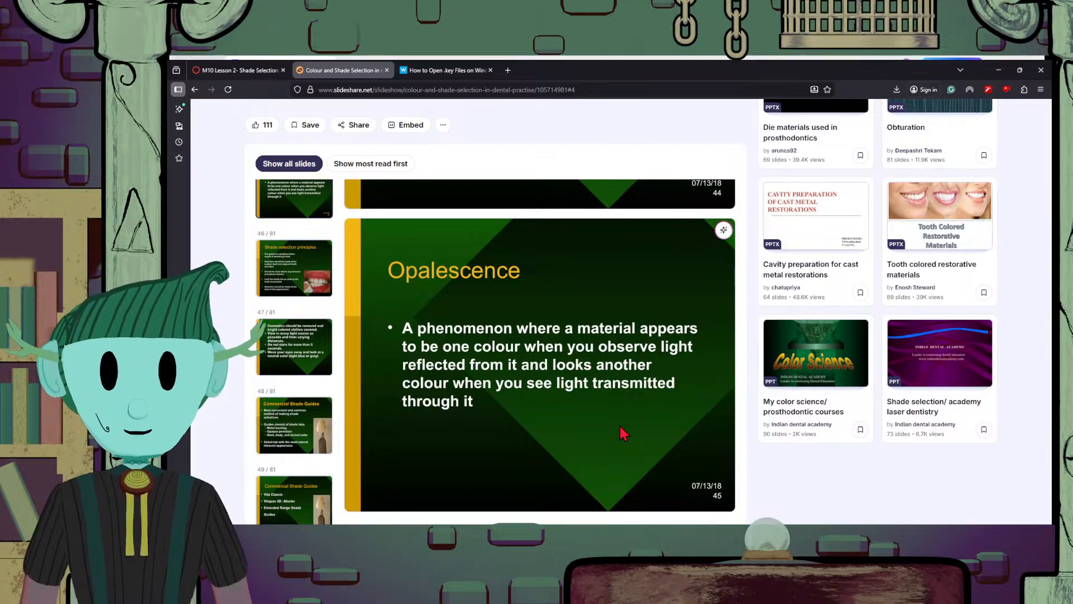
# Read the "Shade selection principles" slide and its continuation about cosmetics, light sources and viewing time
pyautogui.scroll(-3, 551, 412)
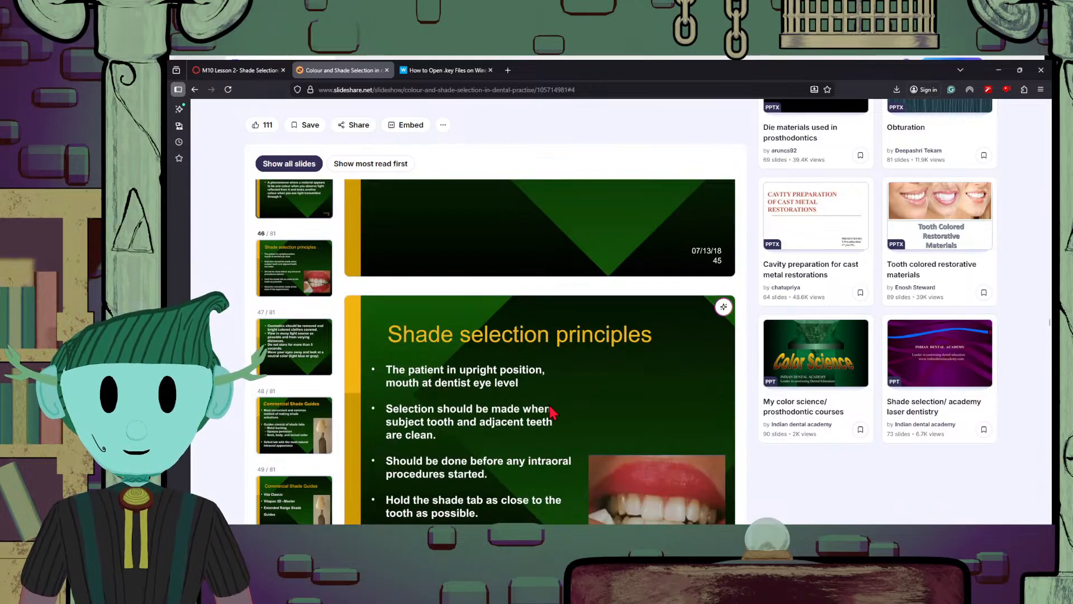
pyautogui.scroll(-1, 620, 416)
pyautogui.scroll(-1, 510, 319)
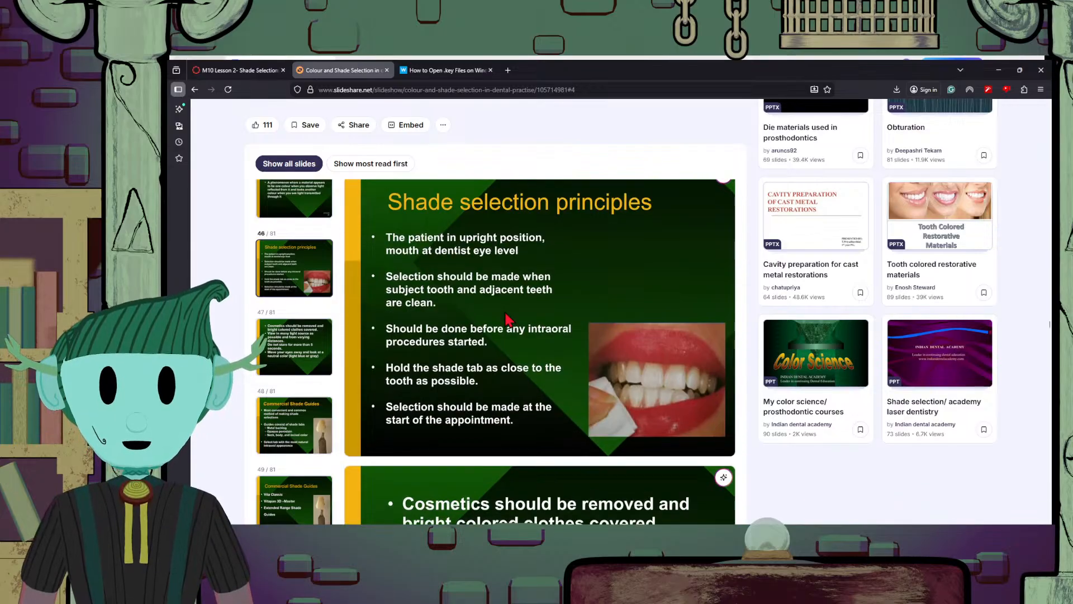
pyautogui.scroll(1, 510, 319)
pyautogui.scroll(-1, 510, 370)
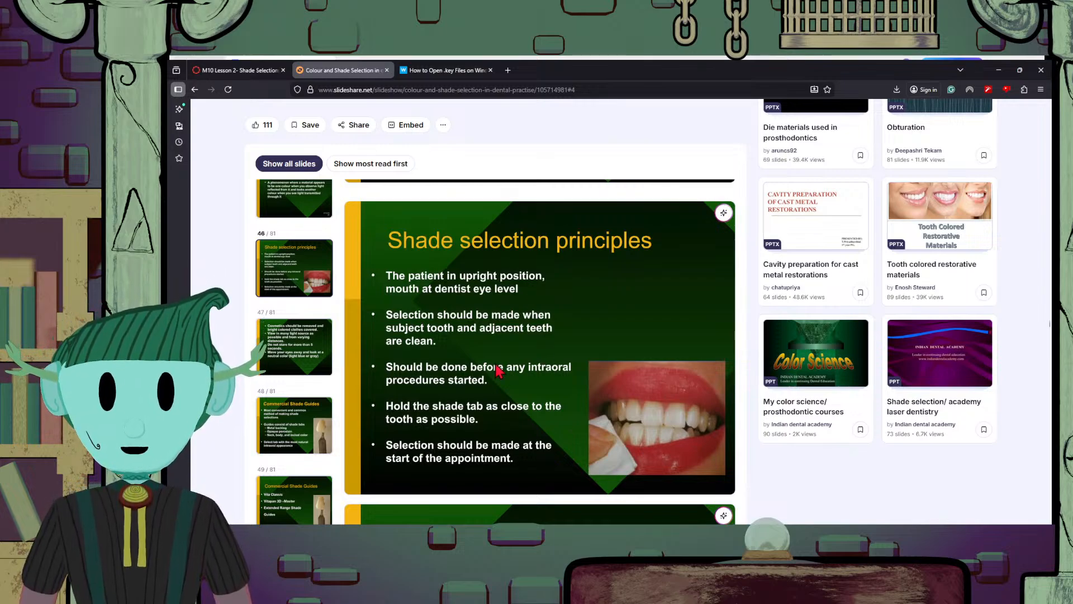
pyautogui.scroll(-3, 464, 400)
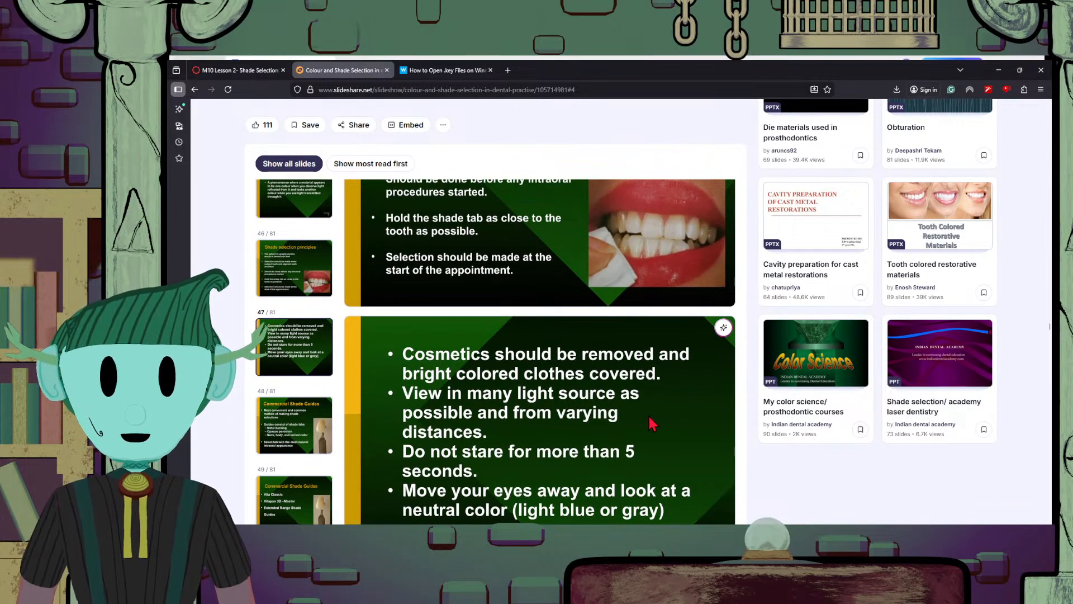
# Review the slide 47 guidance on cosmetics, bright clothing, light sources, staring time and resting the eyes on a neutral color
pyautogui.scroll(1, 652, 423)
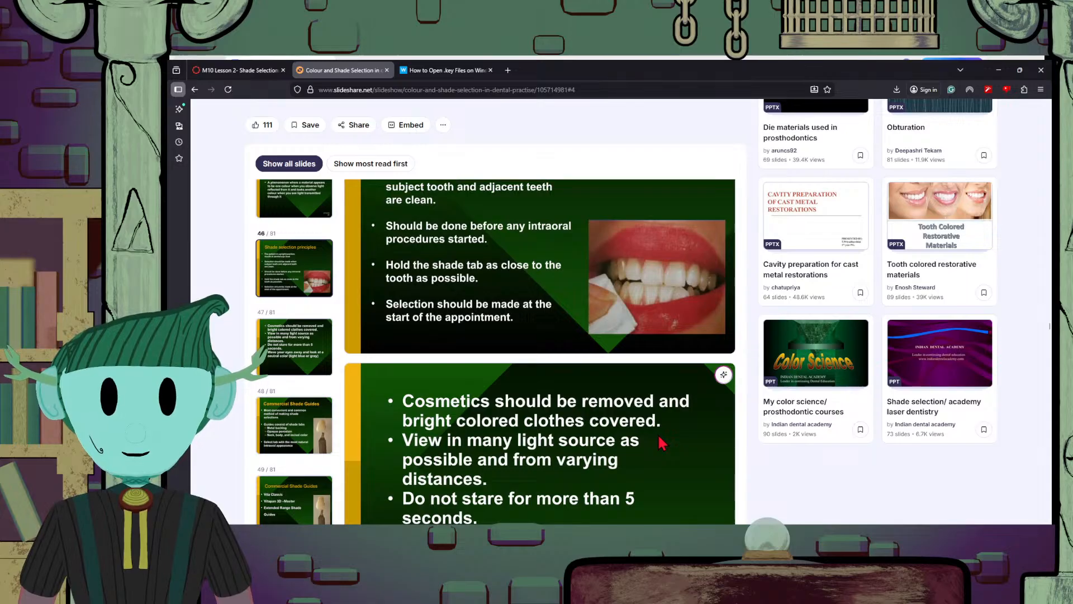
pyautogui.scroll(1, 659, 438)
pyautogui.scroll(-2, 660, 438)
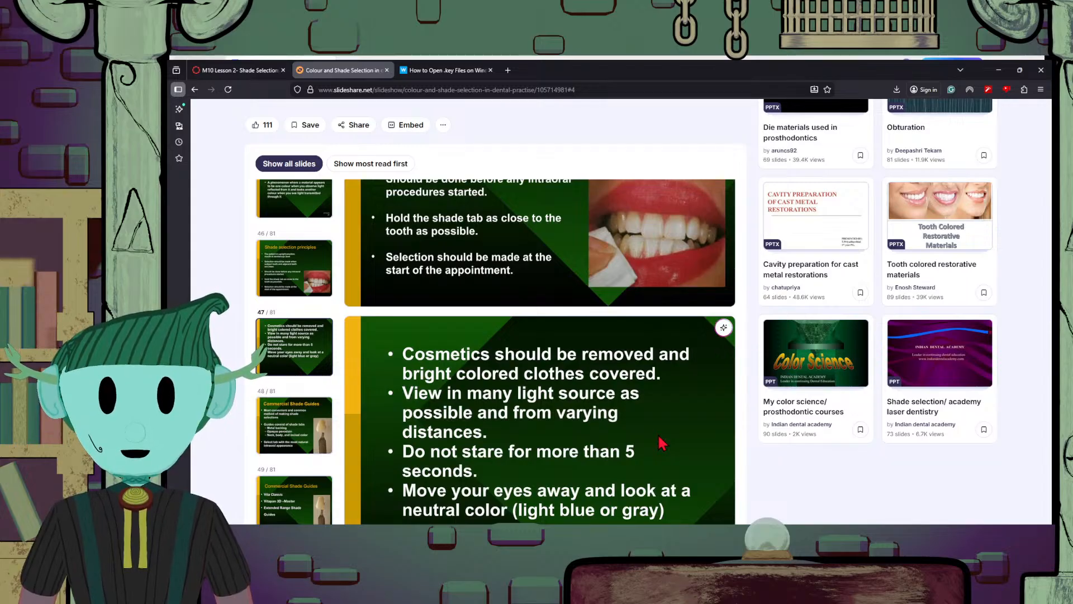
pyautogui.scroll(-2, 662, 443)
pyautogui.scroll(2, 662, 443)
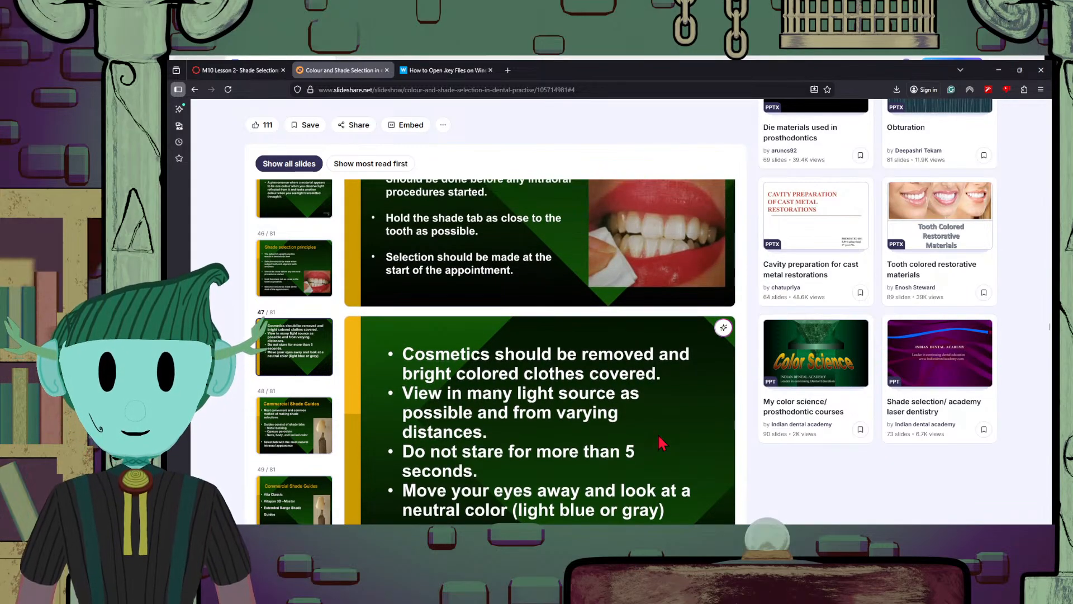
pyautogui.scroll(-3, 663, 444)
pyautogui.scroll(3, 663, 443)
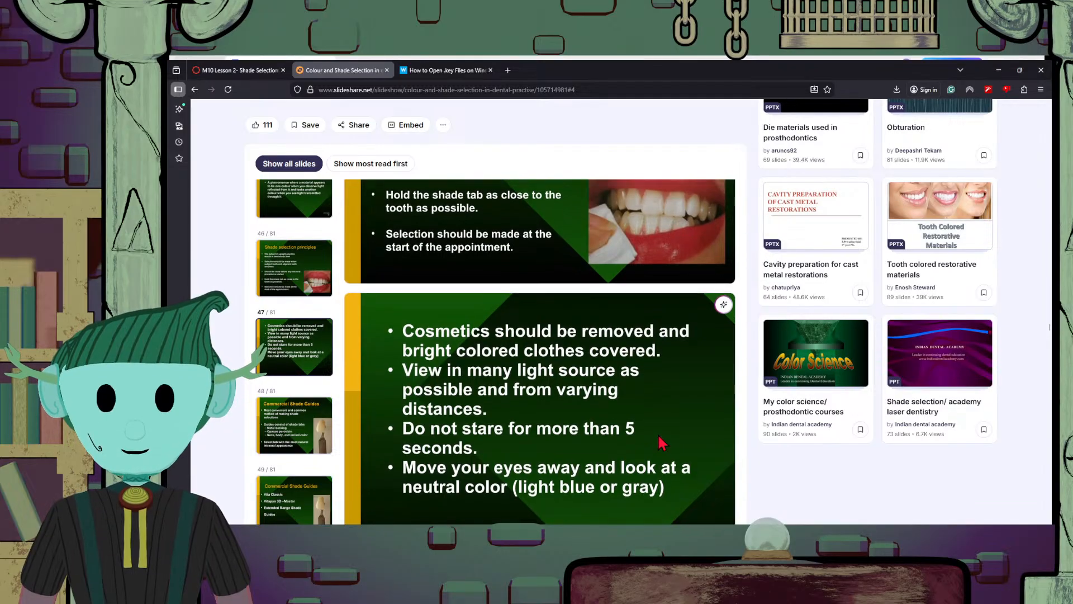
pyautogui.scroll(-1, 663, 443)
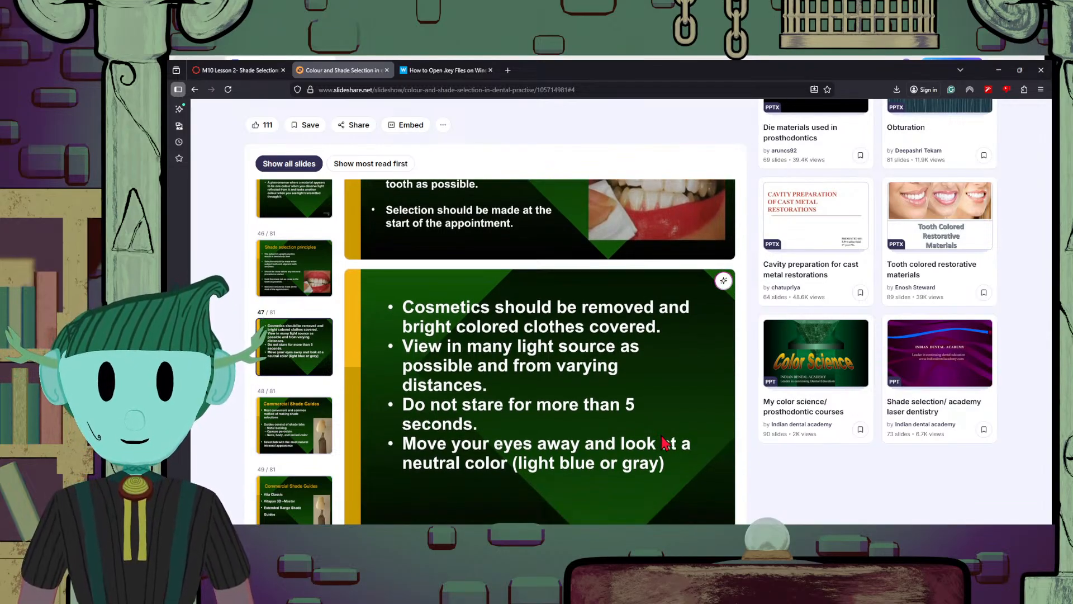
# Study the first "Commercial Shade Guides" slide, covering the make-up of shade tabs, tab selection and the pictured tab
pyautogui.scroll(-2, 648, 438)
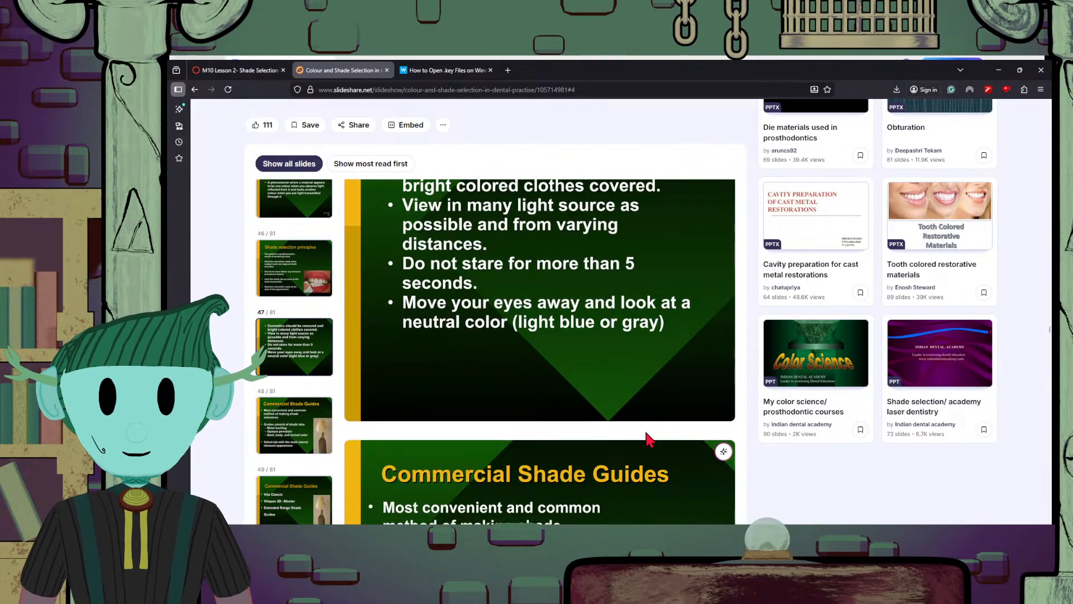
pyautogui.scroll(-4, 648, 439)
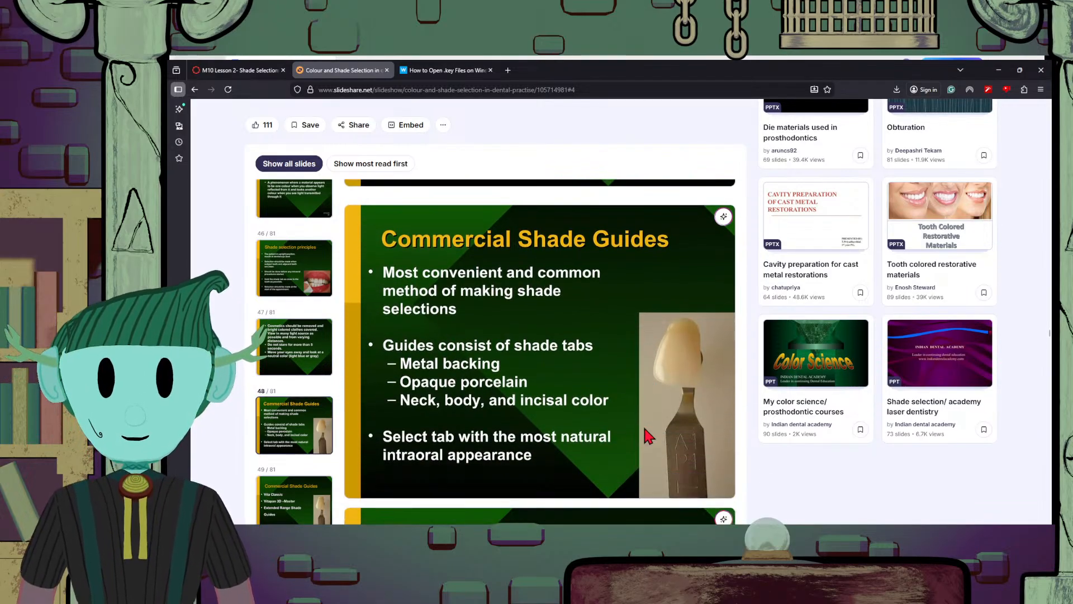
pyautogui.scroll(-6, 648, 437)
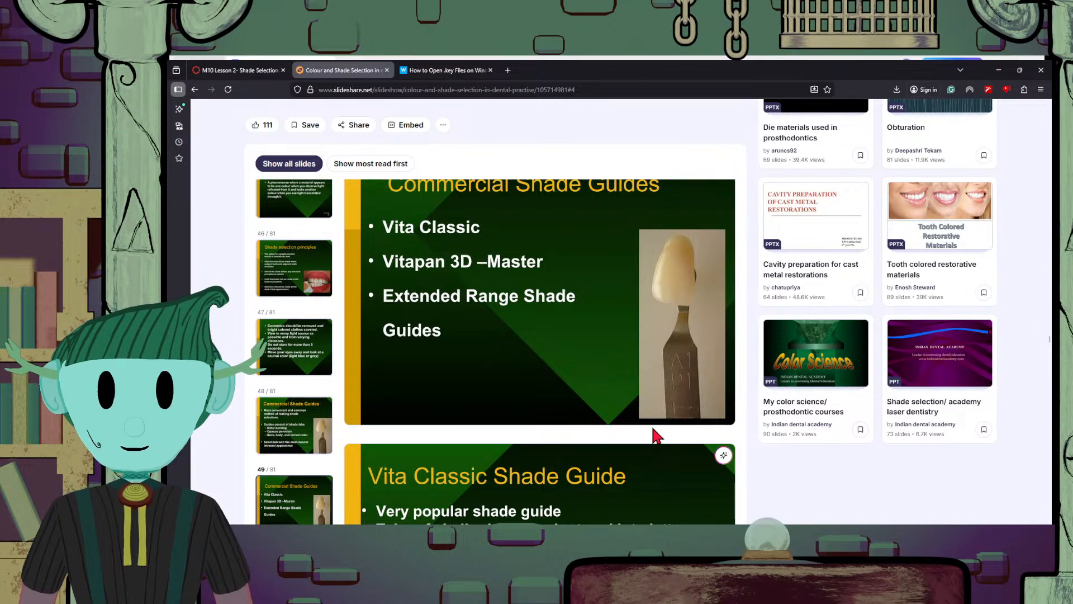
pyautogui.scroll(2, 653, 436)
pyautogui.scroll(3, 657, 436)
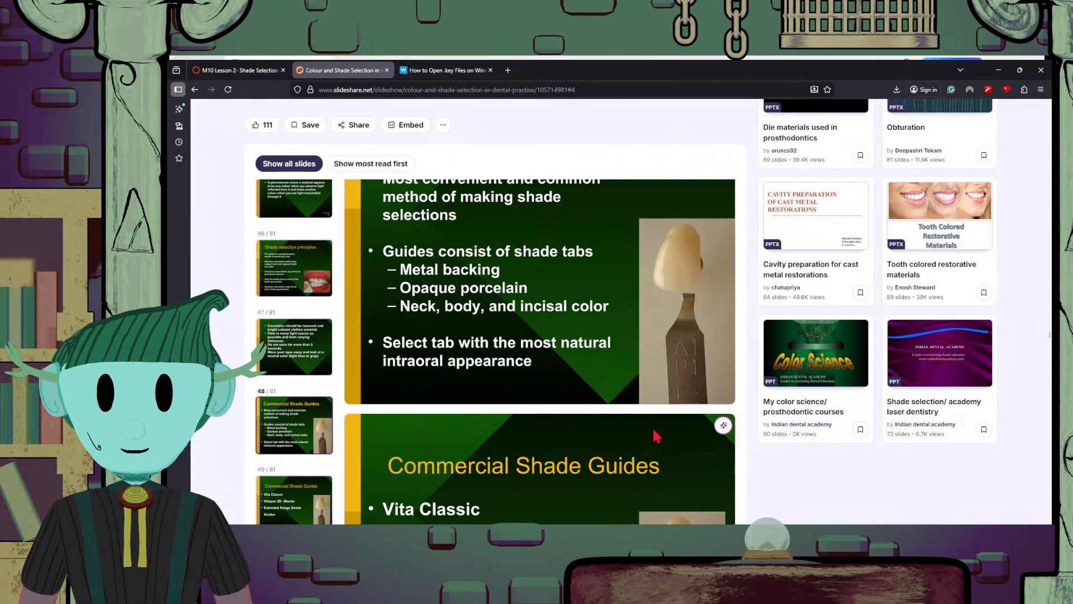
pyautogui.scroll(-2, 657, 436)
pyautogui.scroll(3, 657, 436)
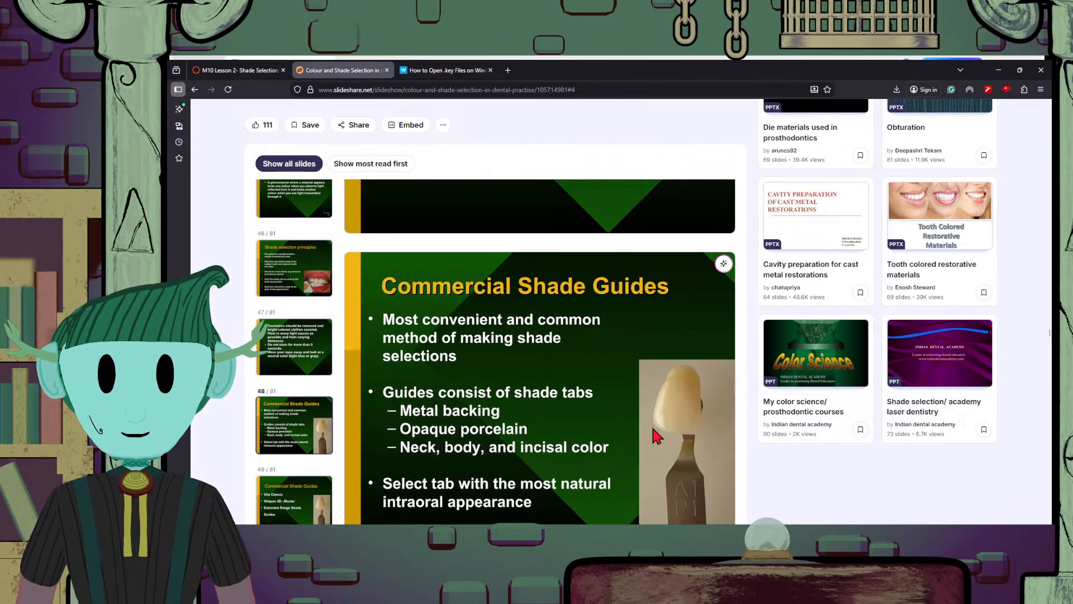
pyautogui.scroll(3, 653, 431)
pyautogui.scroll(-2, 652, 431)
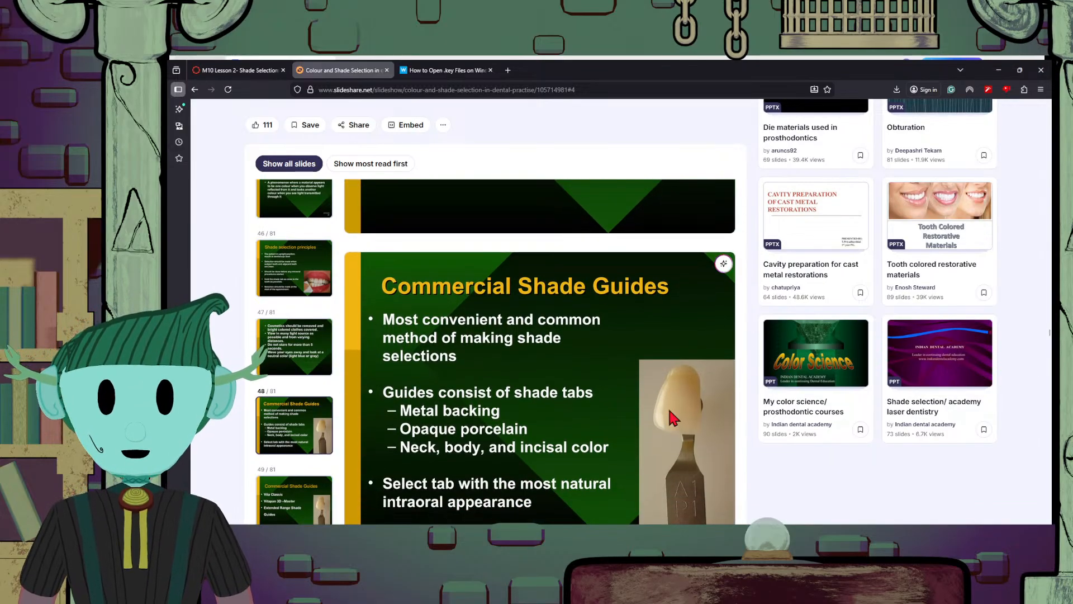
pyautogui.scroll(-1, 669, 410)
pyautogui.scroll(-1, 674, 417)
pyautogui.scroll(2, 675, 417)
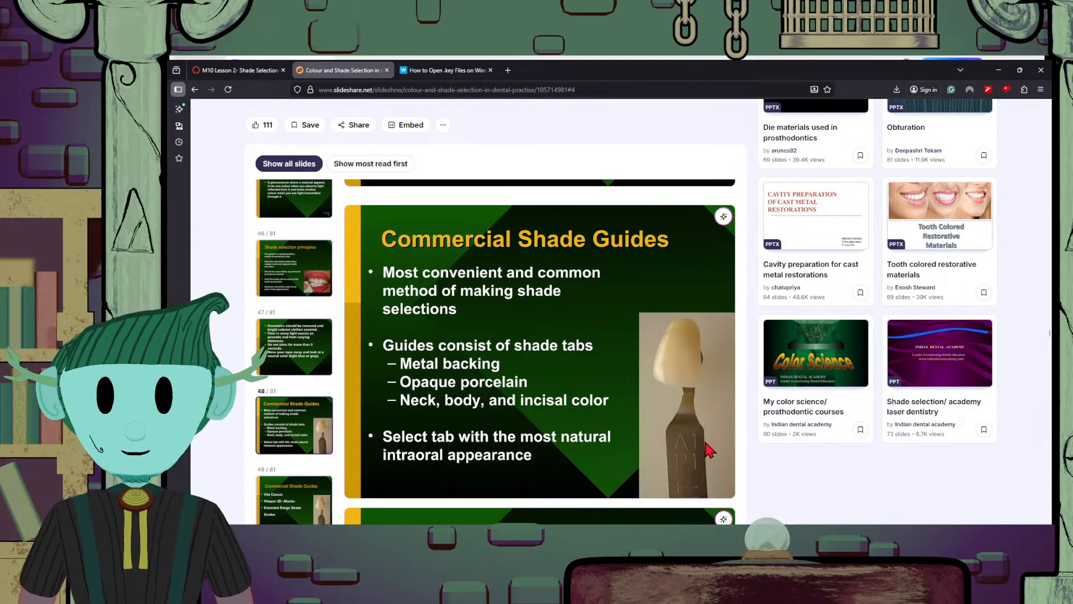
pyautogui.scroll(2, 704, 436)
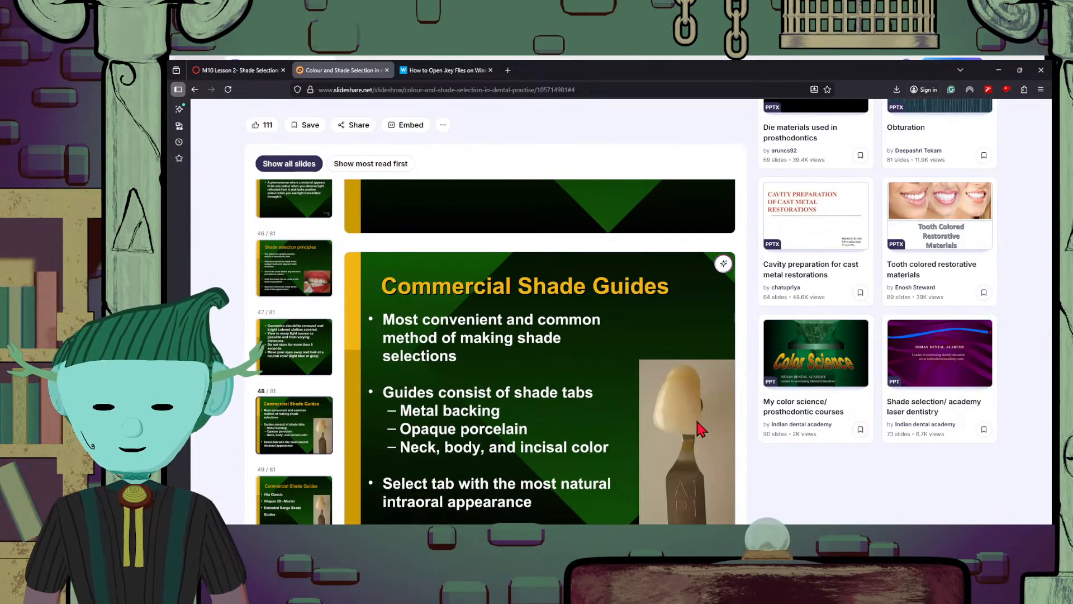
pyautogui.scroll(-1, 698, 428)
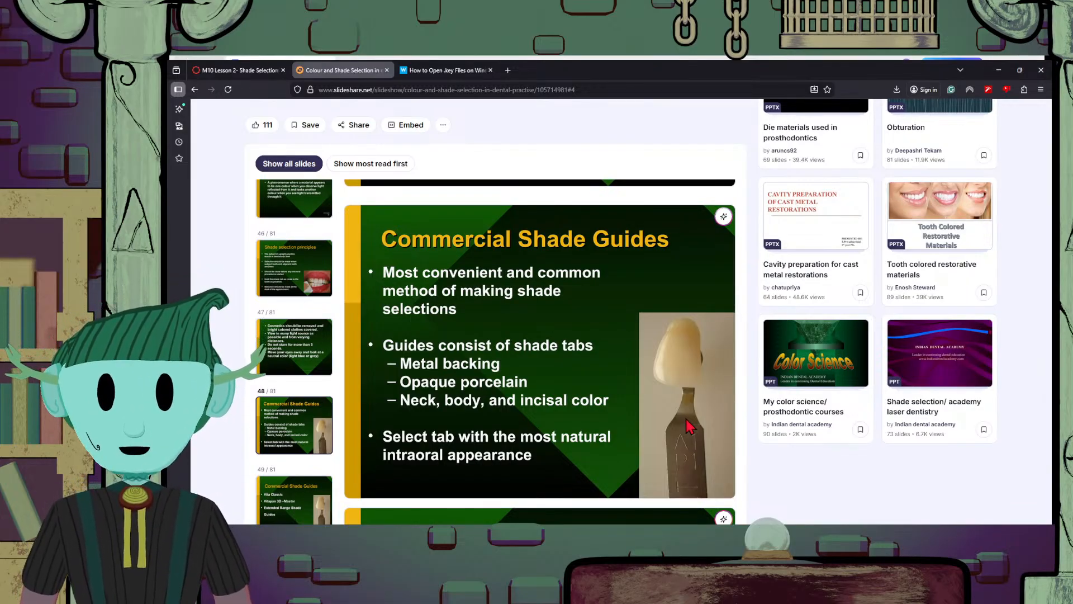
pyautogui.scroll(2, 688, 427)
pyautogui.scroll(-2, 687, 427)
pyautogui.scroll(1, 689, 427)
pyautogui.scroll(-1, 689, 427)
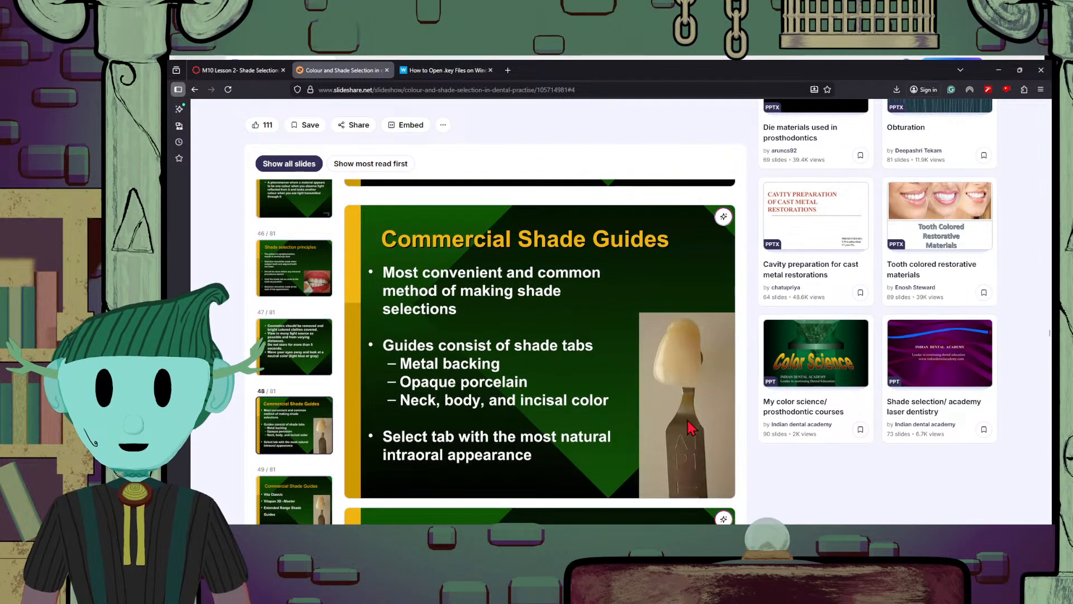
pyautogui.scroll(3, 689, 427)
pyautogui.scroll(-3, 689, 427)
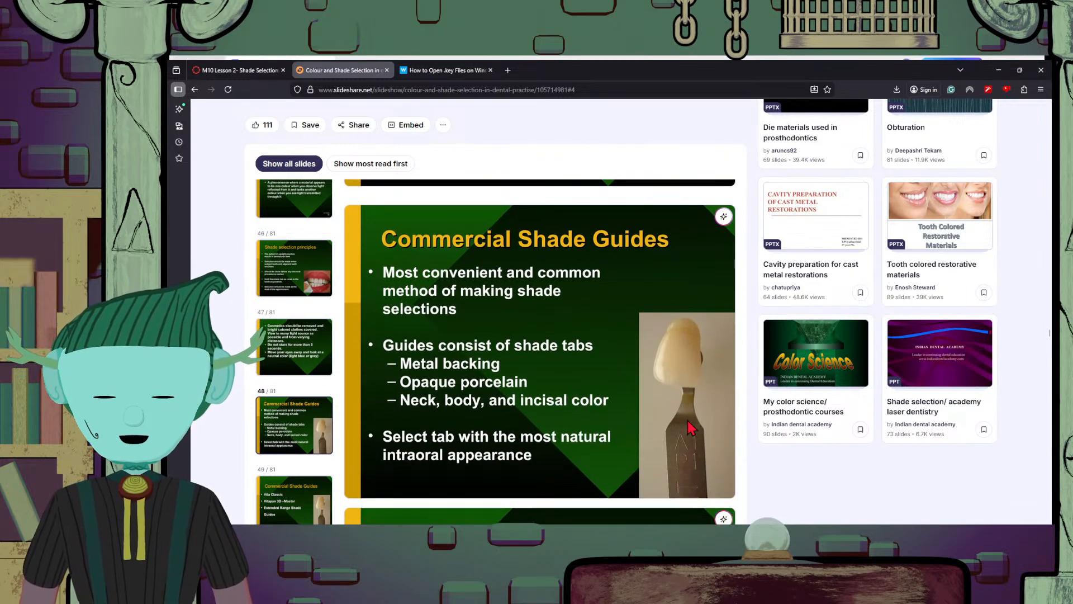
pyautogui.scroll(3, 750, 431)
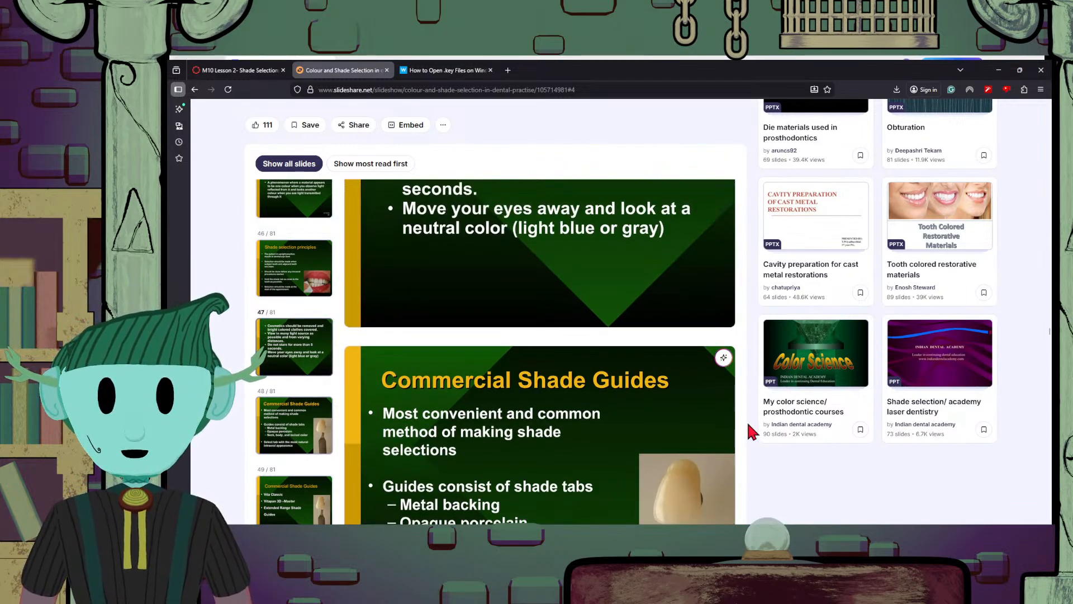
pyautogui.scroll(-3, 749, 431)
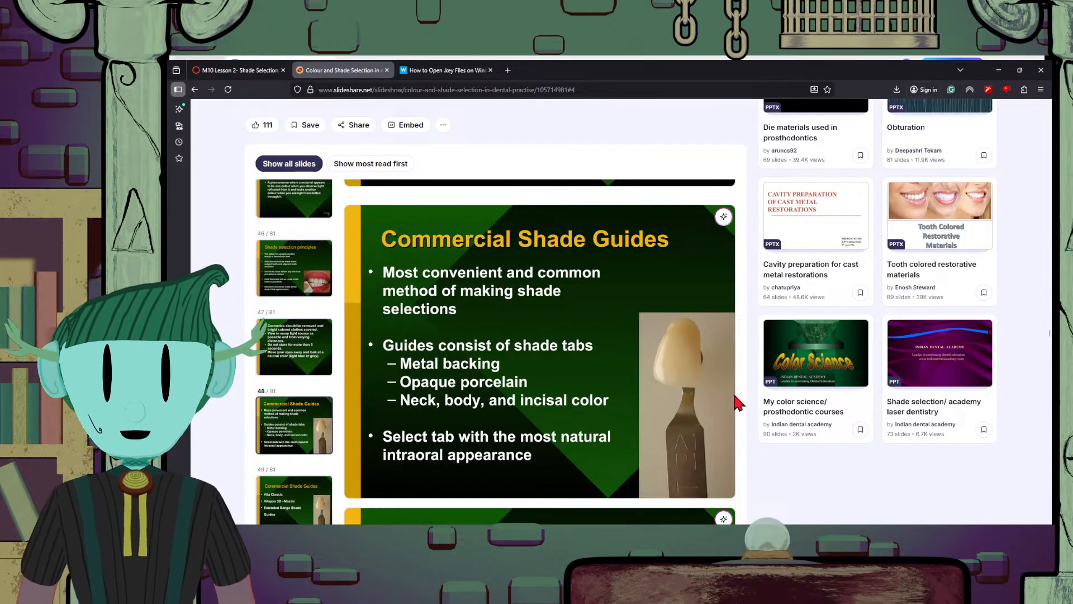
pyautogui.scroll(-2, 739, 403)
pyautogui.scroll(3, 738, 403)
pyautogui.scroll(-1, 739, 403)
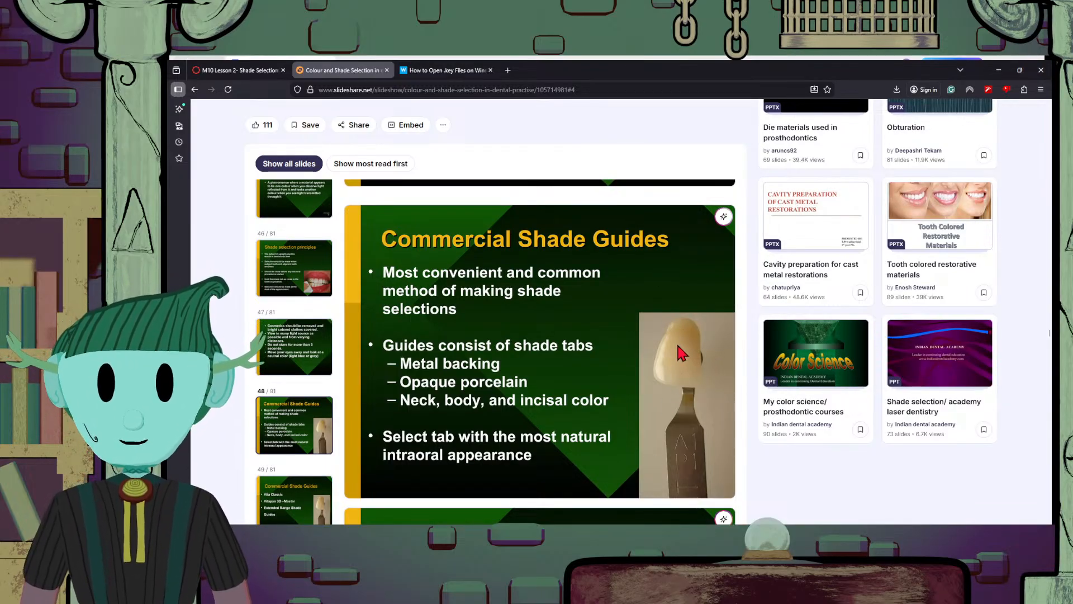
pyautogui.scroll(-2, 678, 345)
pyautogui.scroll(4, 710, 451)
pyautogui.scroll(-2, 709, 450)
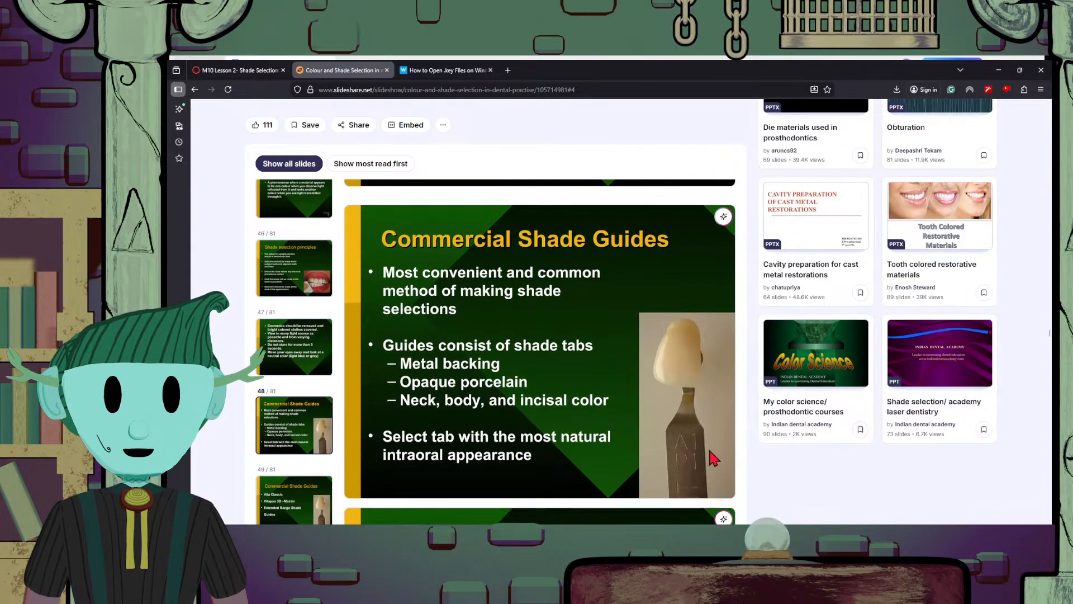
pyautogui.scroll(1, 710, 450)
pyautogui.scroll(-1, 709, 450)
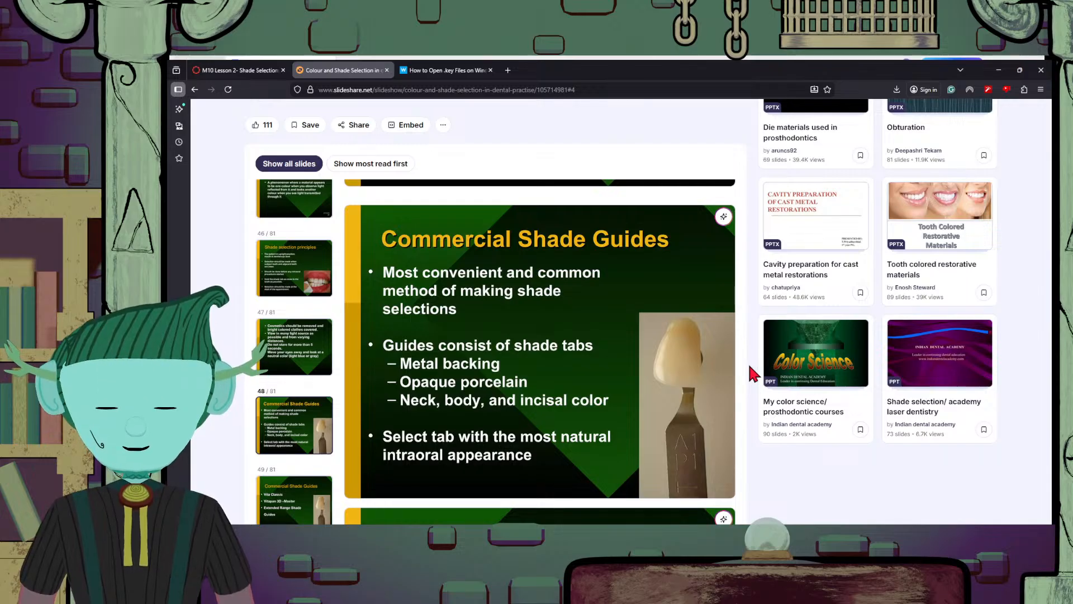
pyautogui.scroll(2, 749, 366)
pyautogui.scroll(-3, 749, 366)
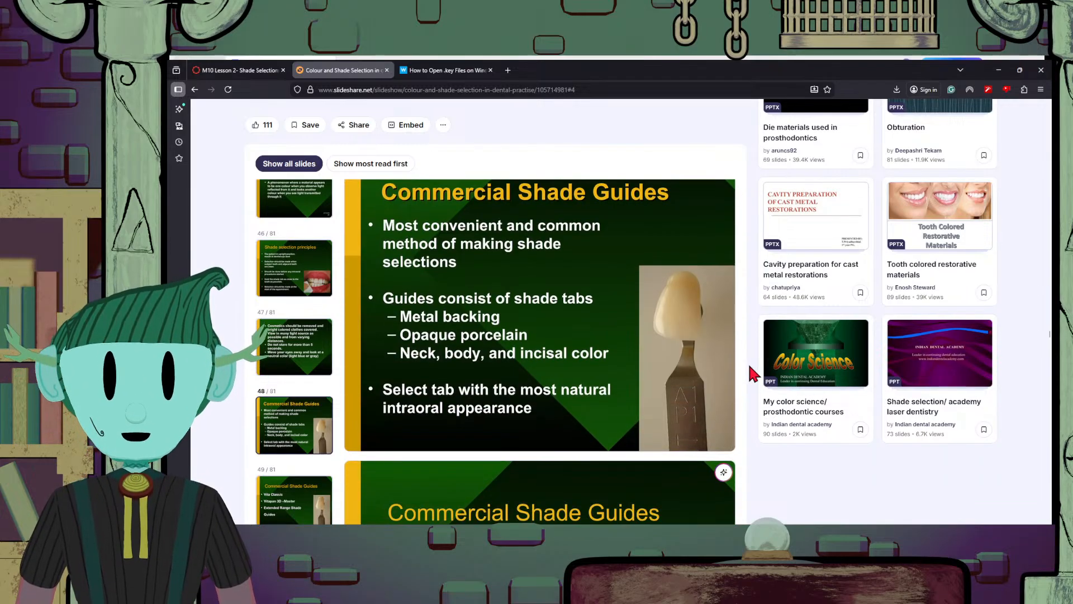
pyautogui.scroll(2, 749, 366)
pyautogui.scroll(-3, 749, 366)
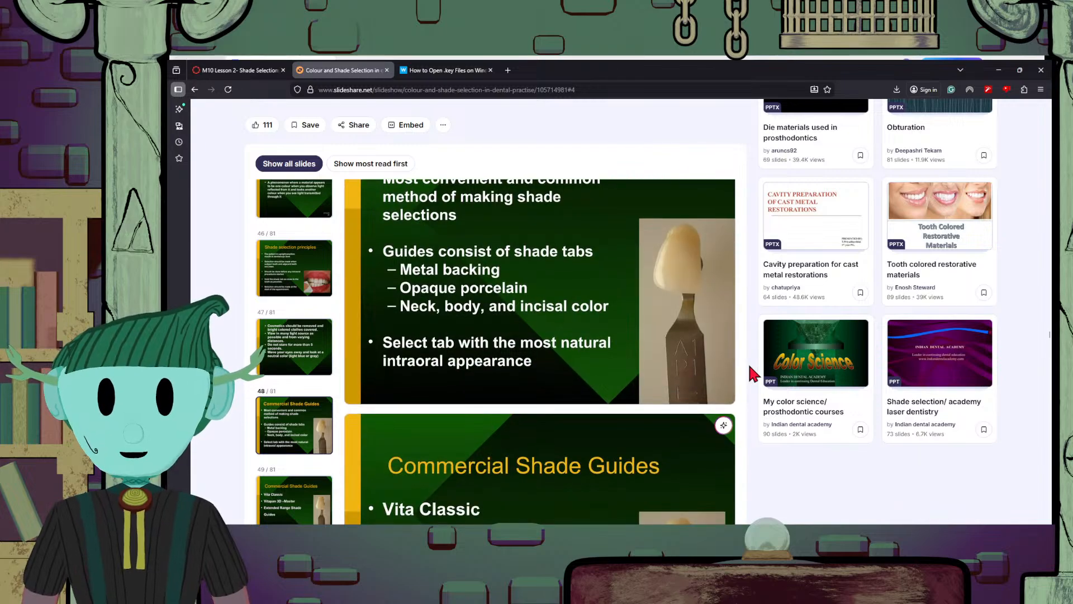
pyautogui.scroll(2, 749, 366)
pyautogui.scroll(-1, 749, 367)
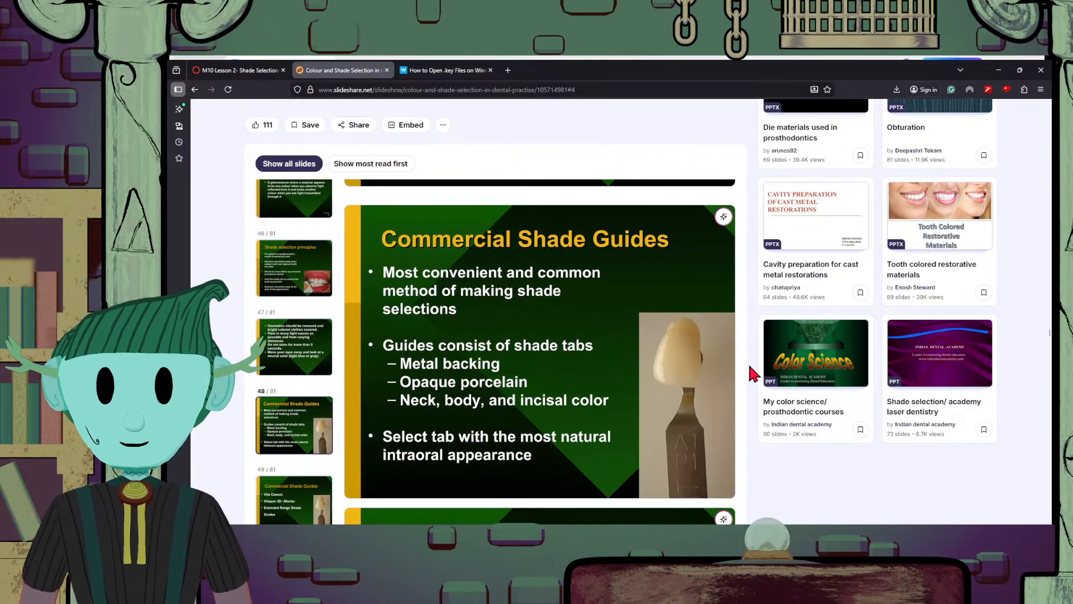
pyautogui.scroll(1, 752, 368)
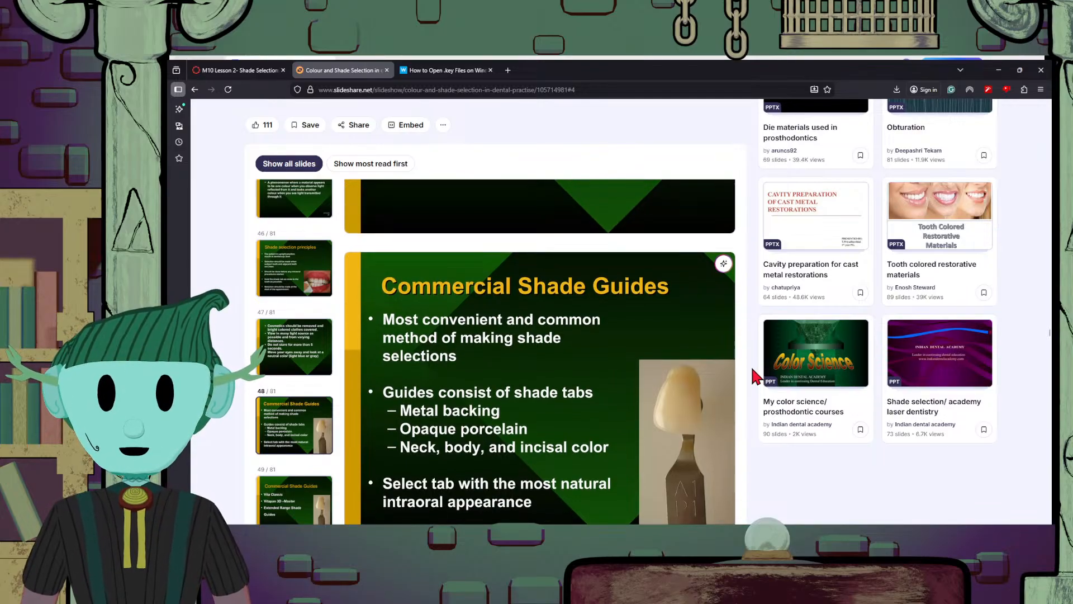
pyautogui.scroll(-2, 752, 368)
pyautogui.scroll(2, 754, 369)
pyautogui.scroll(-1, 753, 369)
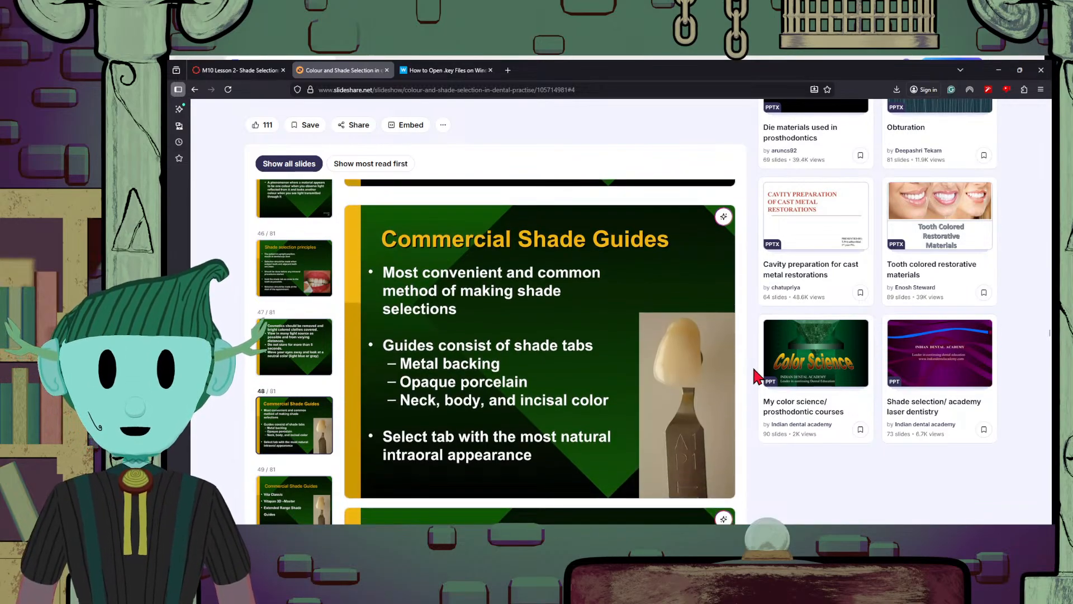
pyautogui.scroll(1, 754, 369)
pyautogui.scroll(-2, 754, 368)
pyautogui.scroll(2, 754, 369)
pyautogui.scroll(-1, 754, 376)
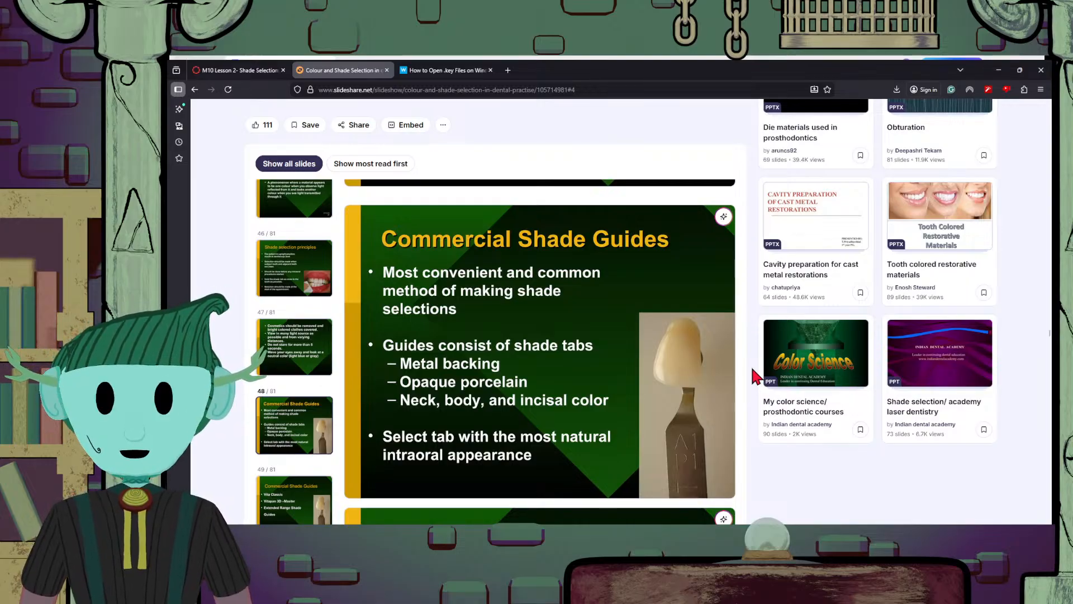
pyautogui.scroll(2, 749, 370)
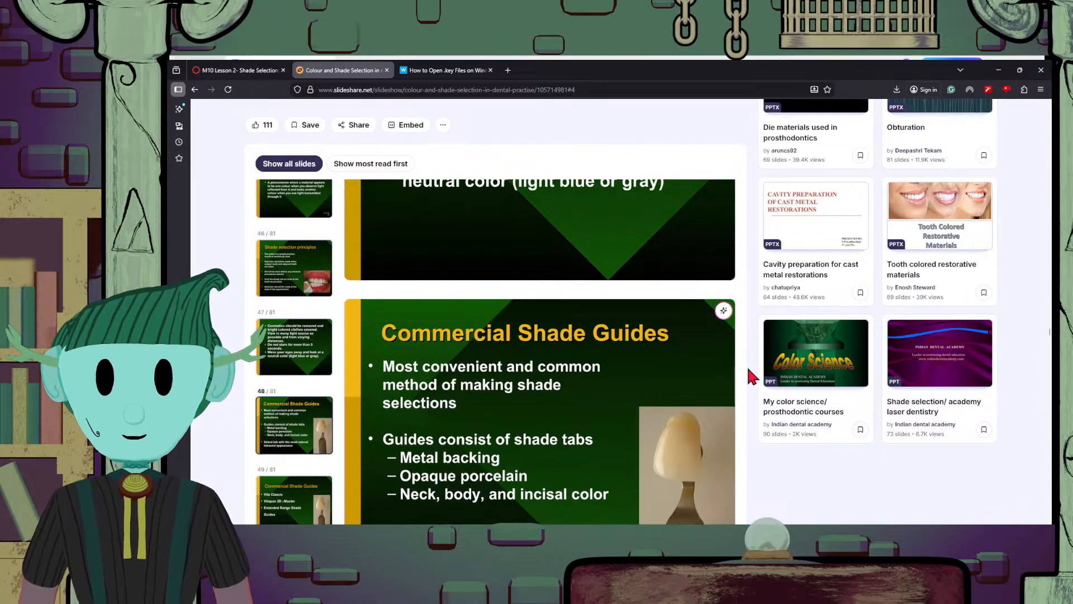
pyautogui.scroll(-4, 748, 369)
pyautogui.scroll(3, 748, 370)
pyautogui.scroll(-1, 749, 369)
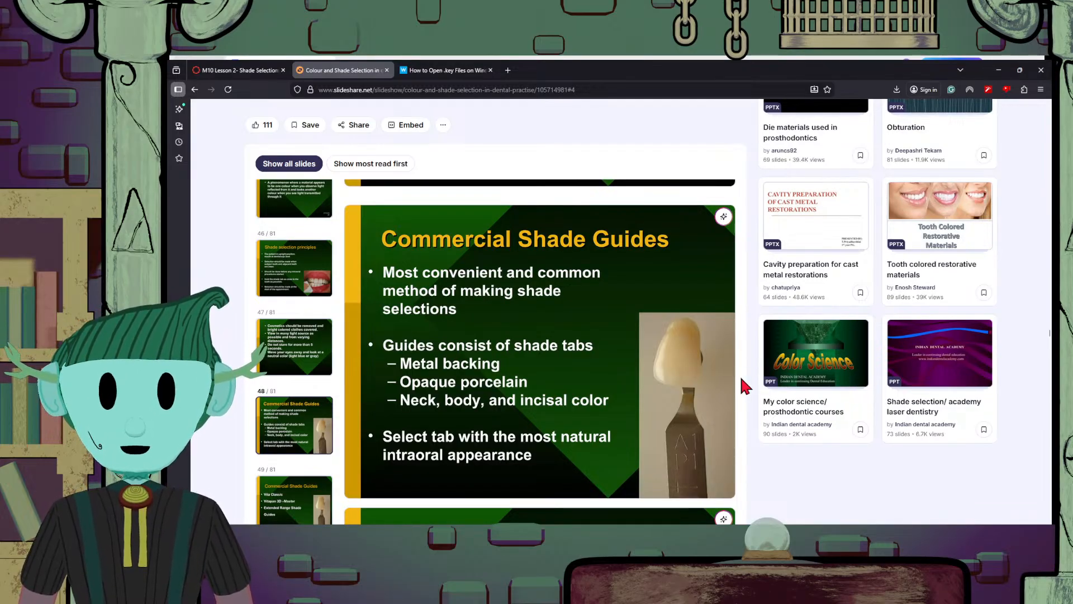
pyautogui.scroll(-3, 749, 401)
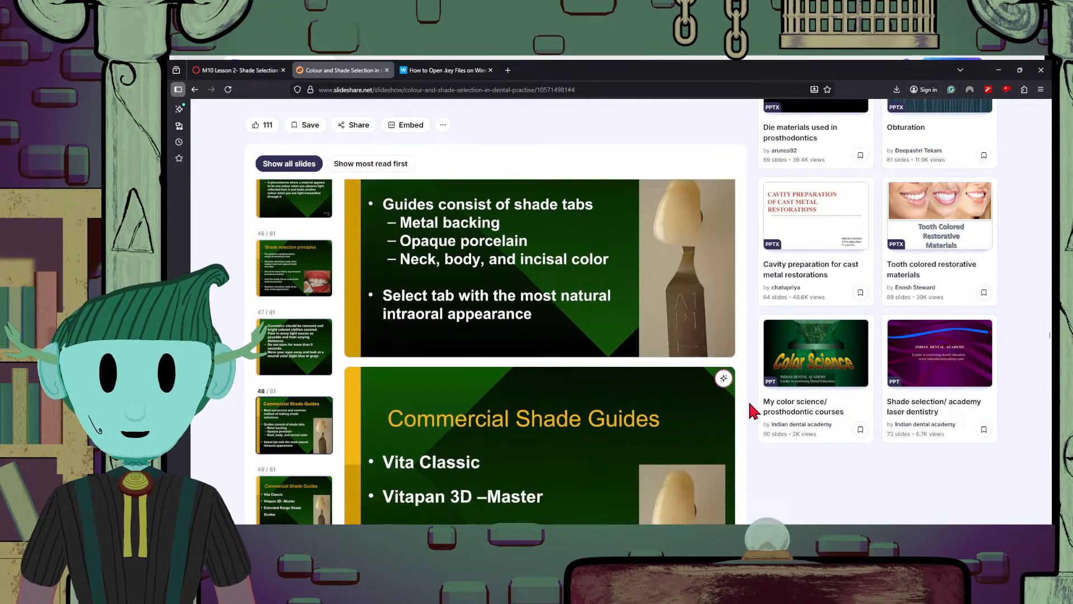
pyautogui.scroll(3, 749, 400)
pyautogui.scroll(1, 749, 401)
pyautogui.scroll(1, 747, 400)
pyautogui.scroll(-2, 748, 400)
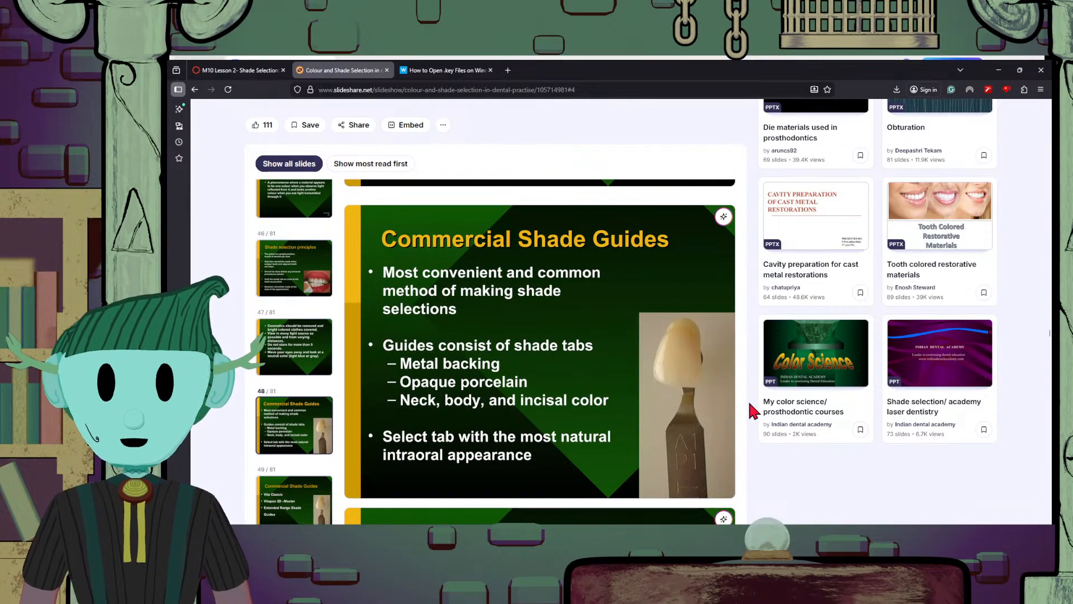
pyautogui.scroll(1, 747, 400)
pyautogui.scroll(-1, 748, 400)
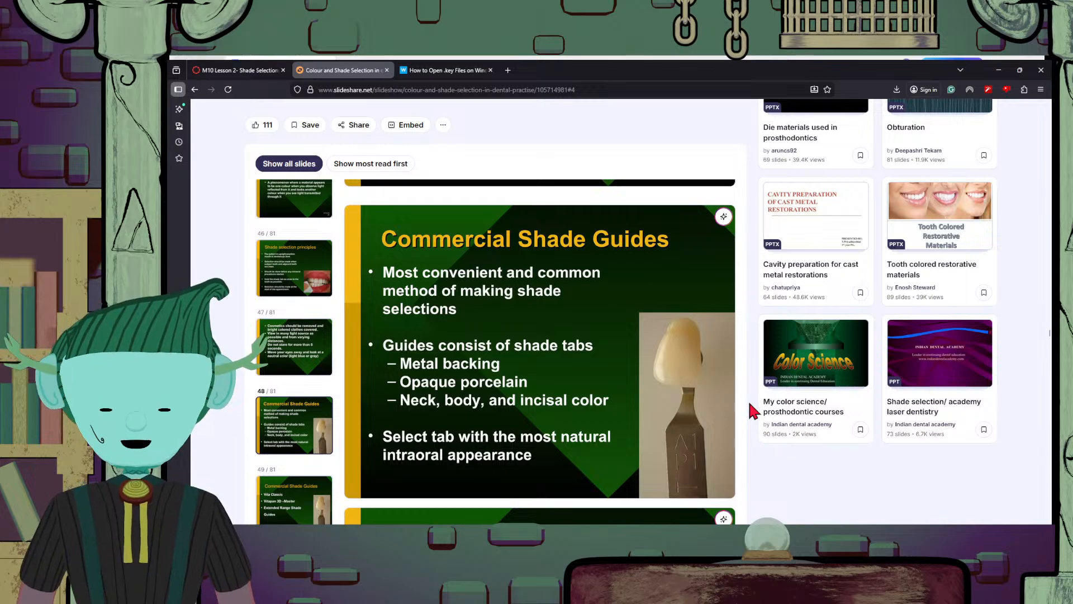
pyautogui.scroll(1, 747, 400)
pyautogui.scroll(-1, 748, 400)
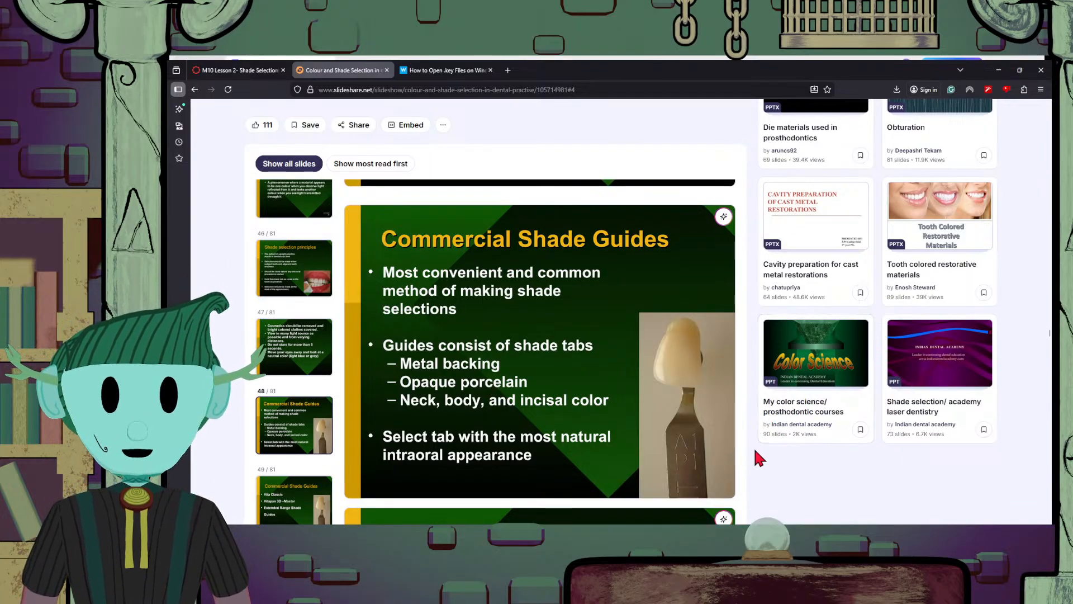
# Advance to the second "Commercial Shade Guides" slide and read its list of shade guide systems
pyautogui.scroll(-5, 754, 451)
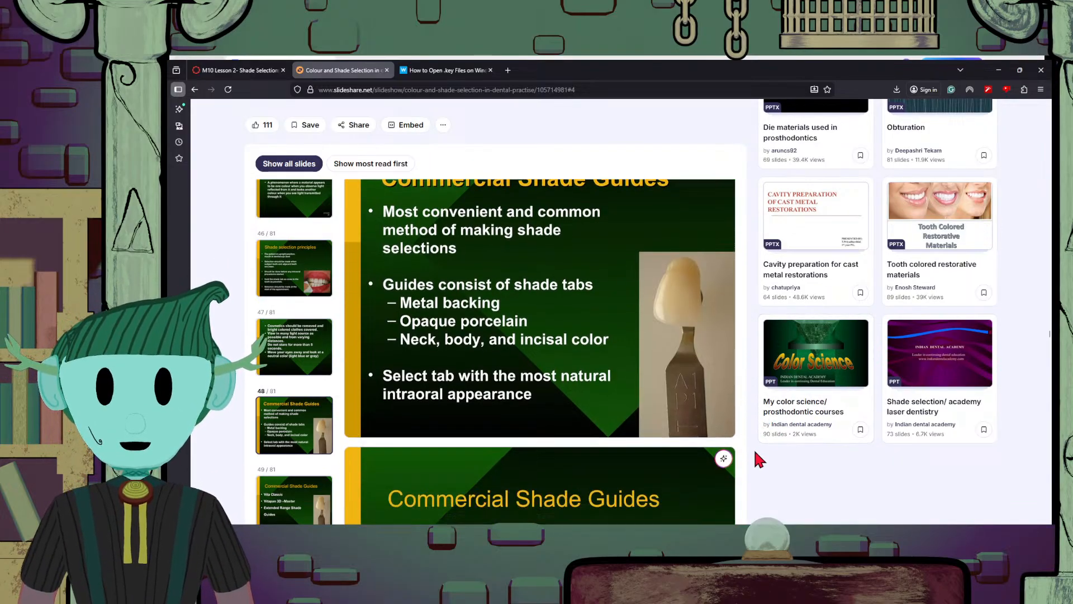
pyautogui.scroll(5, 754, 452)
pyautogui.scroll(-5, 754, 452)
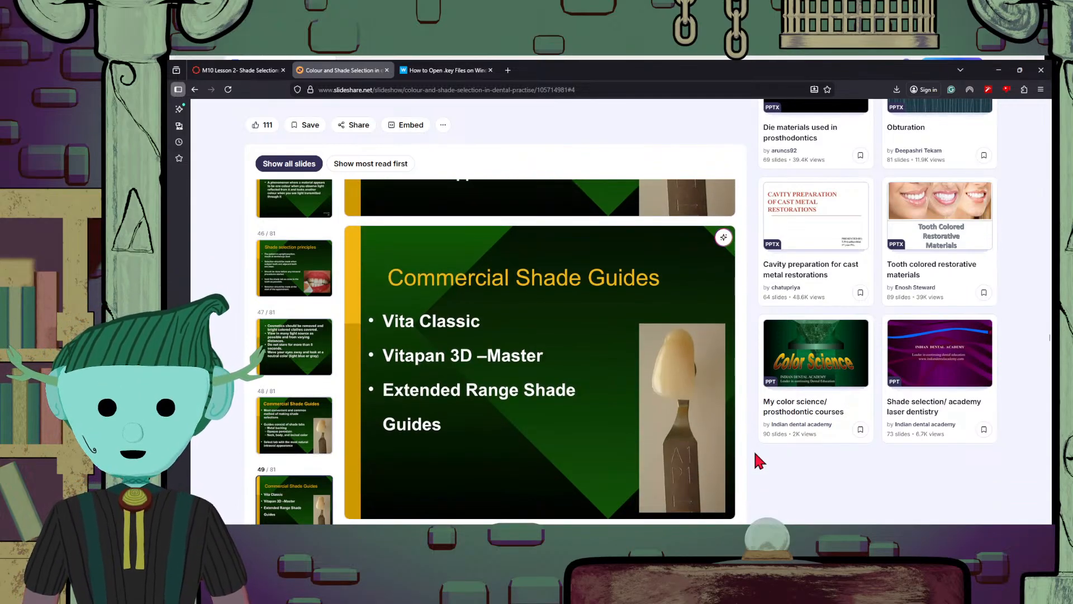
# Advance from the list of commercial guides to the "Vita Classic Shade Guide" slide and read its hue letter groups and chroma numbering
pyautogui.scroll(3, 754, 453)
pyautogui.scroll(-3, 754, 452)
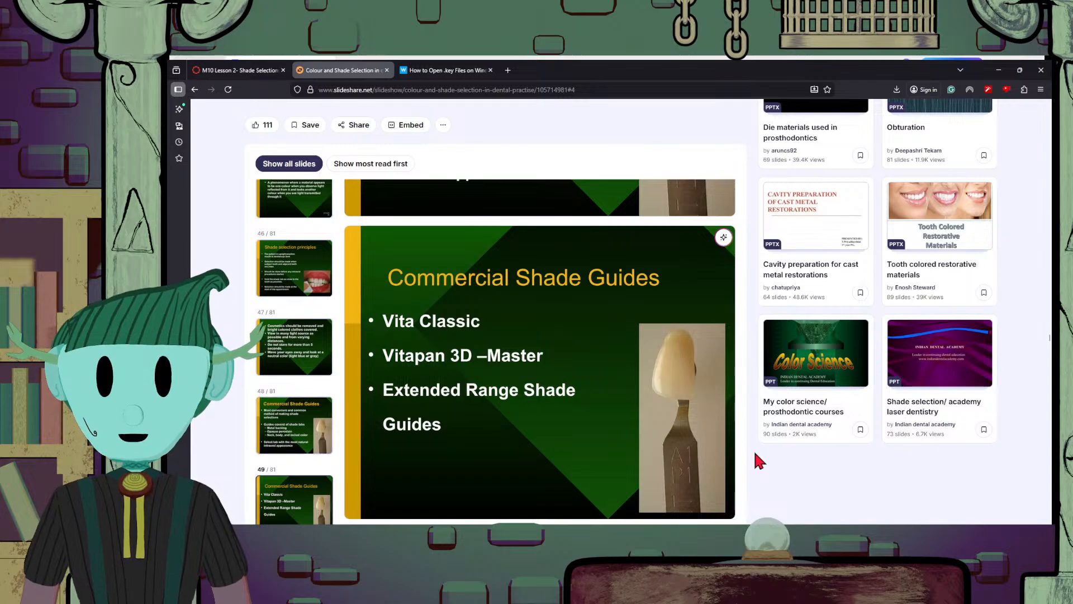
pyautogui.scroll(-5, 754, 455)
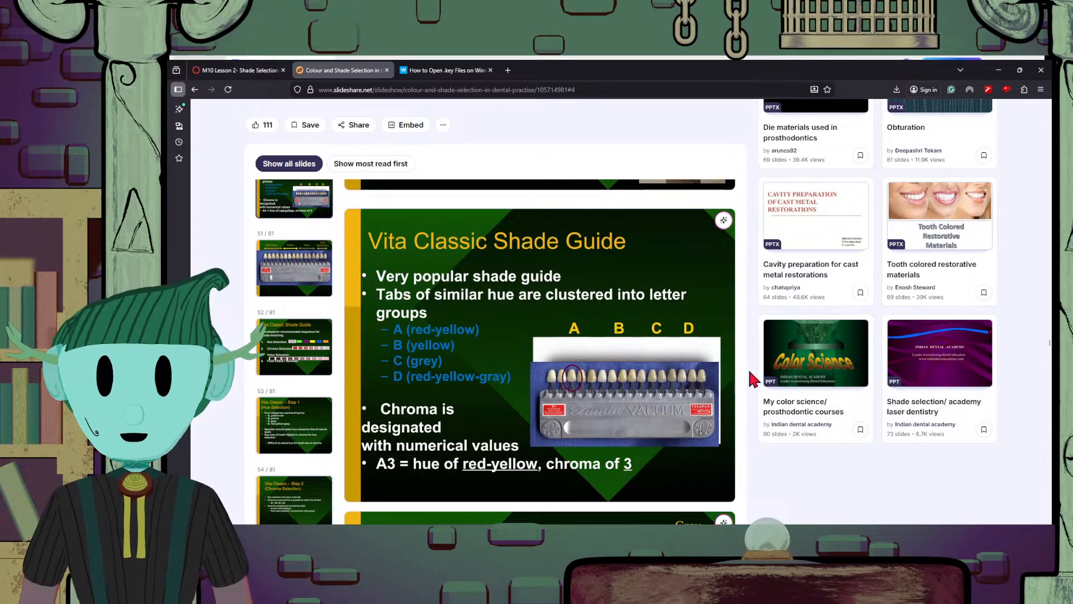
pyautogui.scroll(-2, 755, 385)
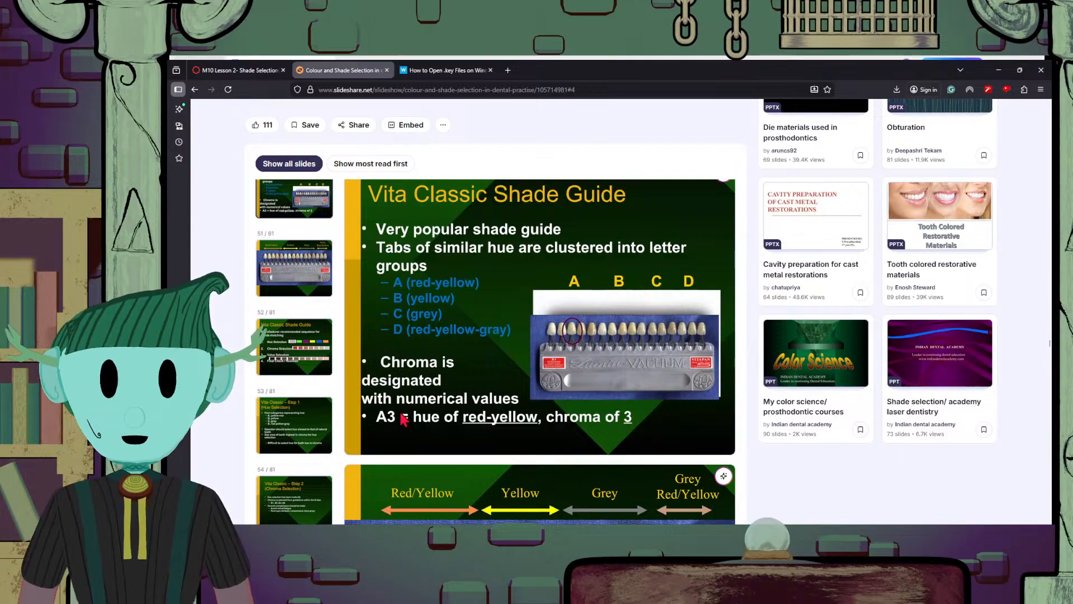
# Compare the Vita Classic letter groups and the A3 example with the slide 51 photo of tabs arranged by hue
pyautogui.scroll(-3, 525, 421)
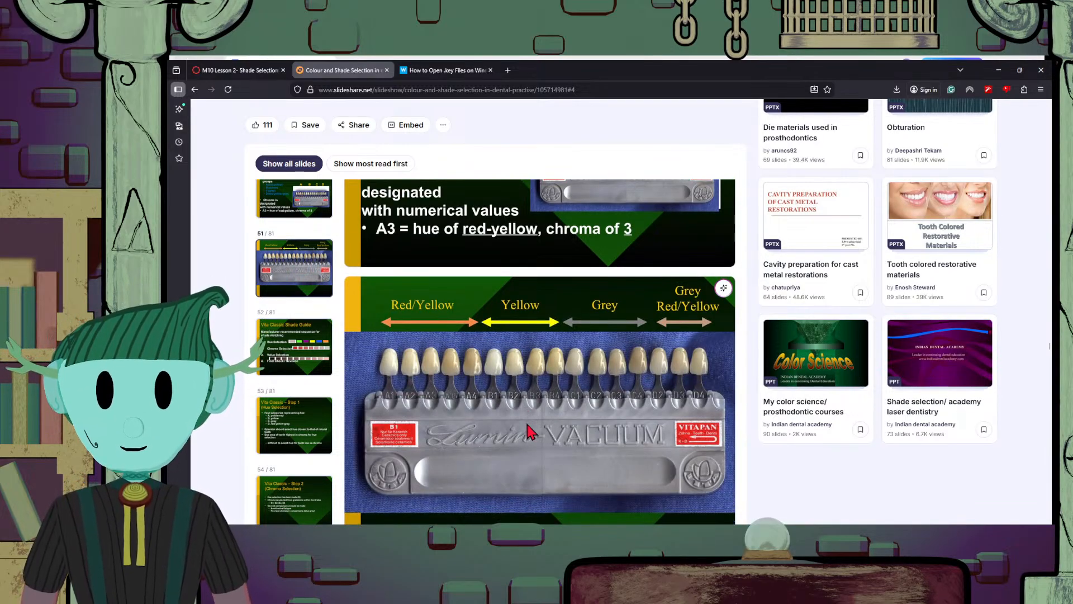
pyautogui.scroll(2, 527, 424)
pyautogui.scroll(-3, 527, 424)
pyautogui.scroll(2, 527, 425)
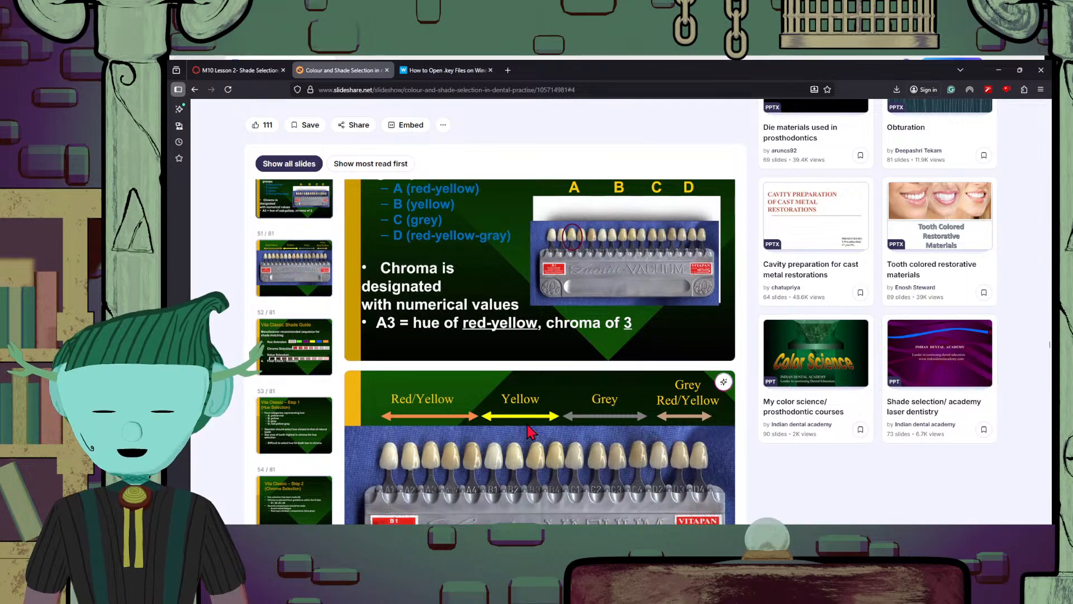
pyautogui.scroll(-1, 587, 430)
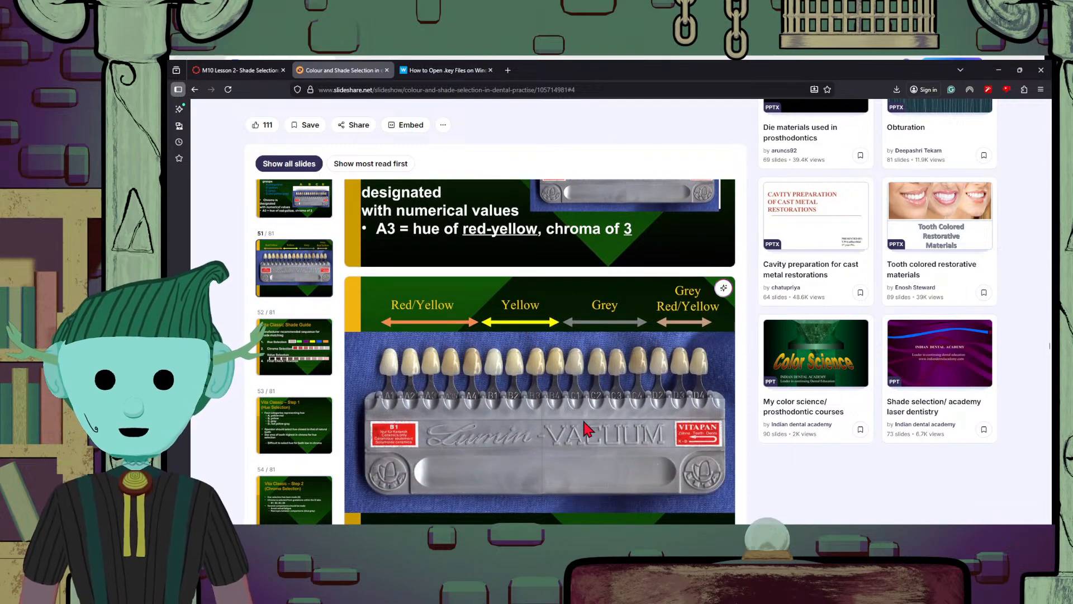
pyautogui.scroll(-1, 587, 429)
pyautogui.scroll(1, 587, 429)
pyautogui.scroll(-1, 586, 429)
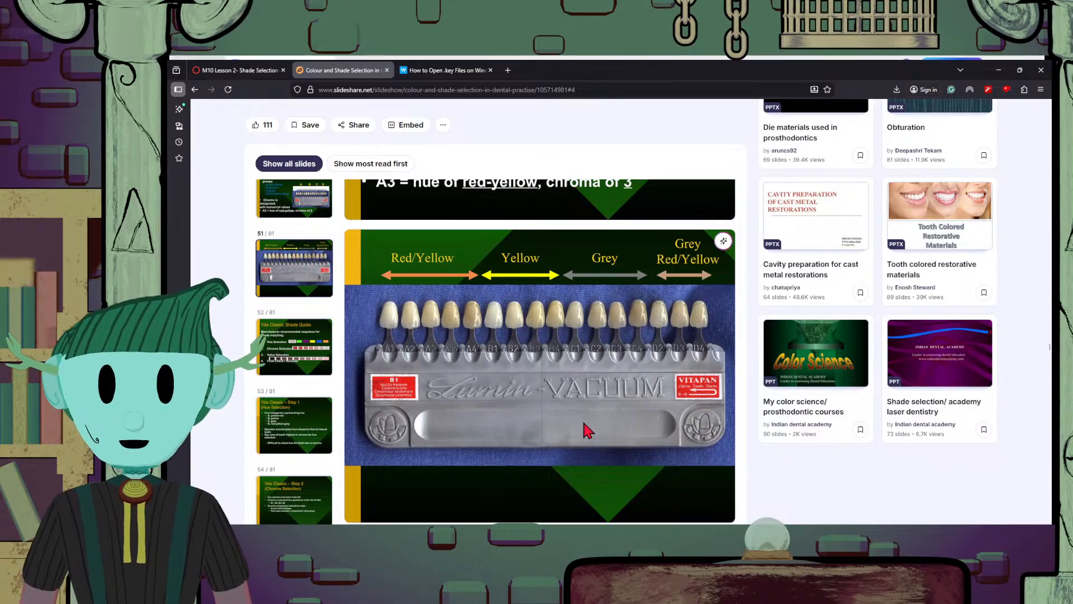
pyautogui.scroll(3, 584, 423)
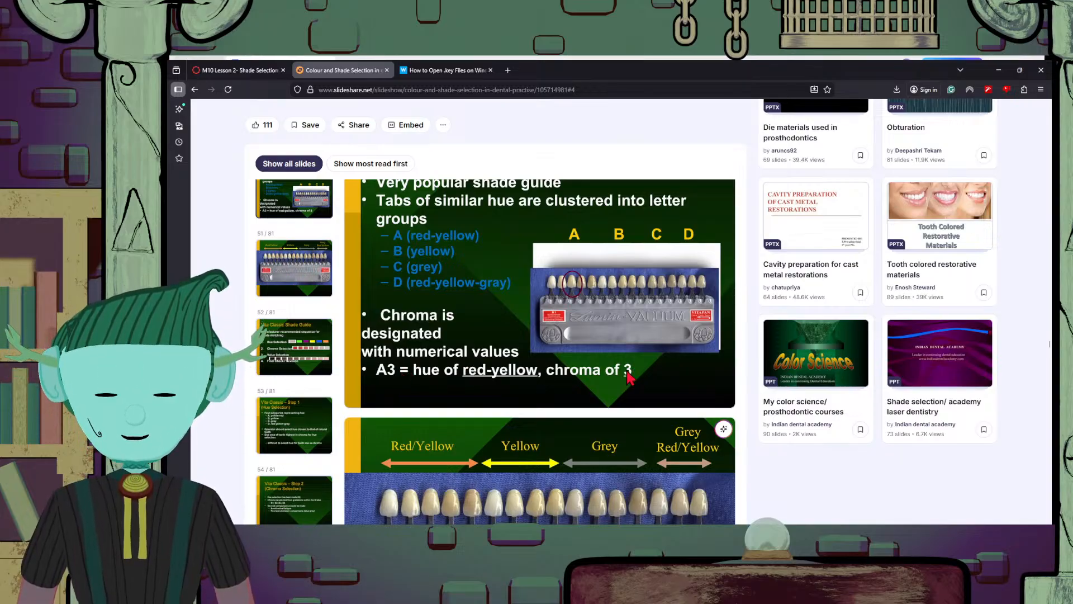
# Examine the individual shade tabs in the slide 51 photo, focusing on the Red/Yellow and Yellow groups
pyautogui.scroll(-2, 627, 379)
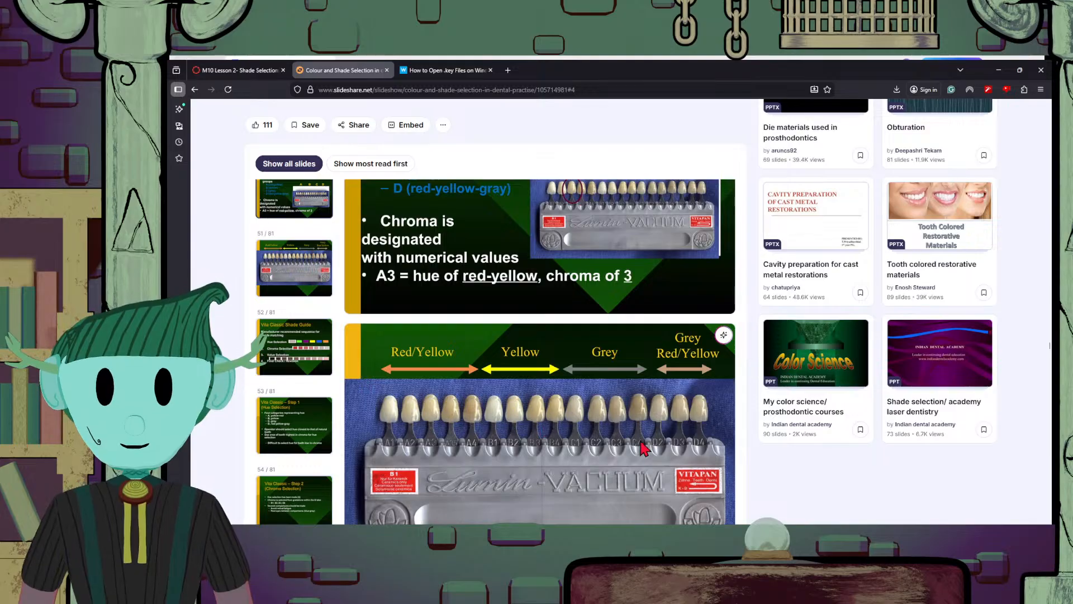
pyautogui.scroll(-3, 643, 447)
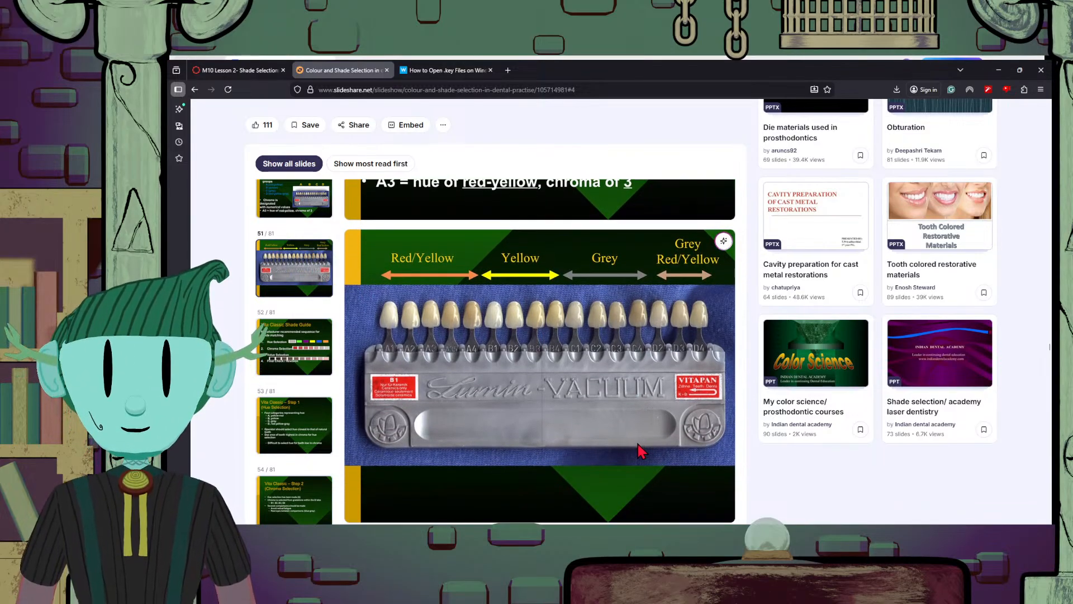
pyautogui.scroll(3, 615, 447)
pyautogui.scroll(-3, 559, 444)
pyautogui.scroll(3, 514, 443)
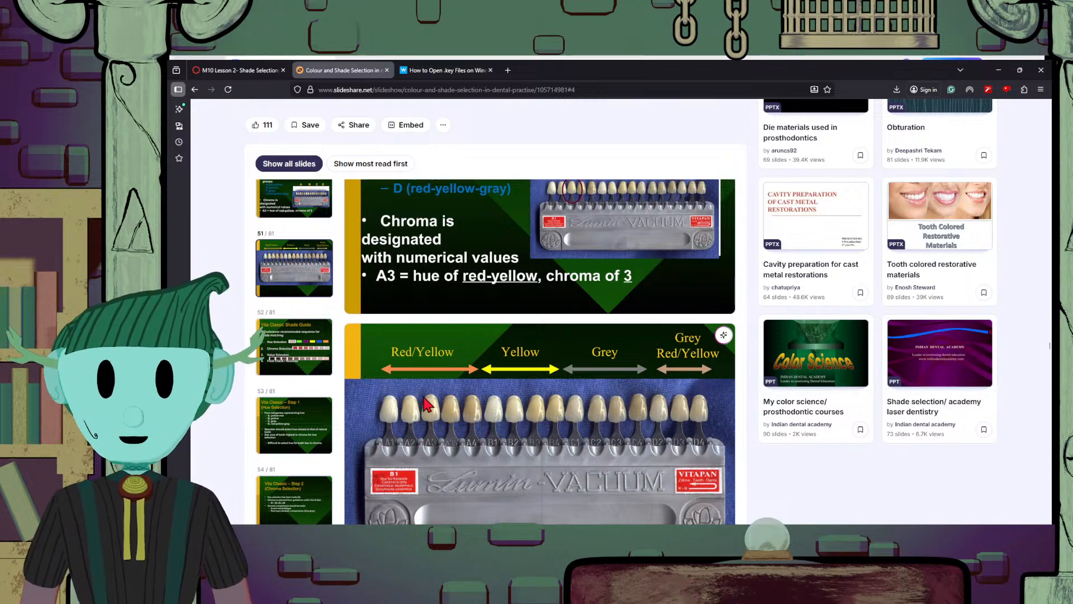
pyautogui.scroll(-2, 416, 397)
pyautogui.scroll(2, 414, 355)
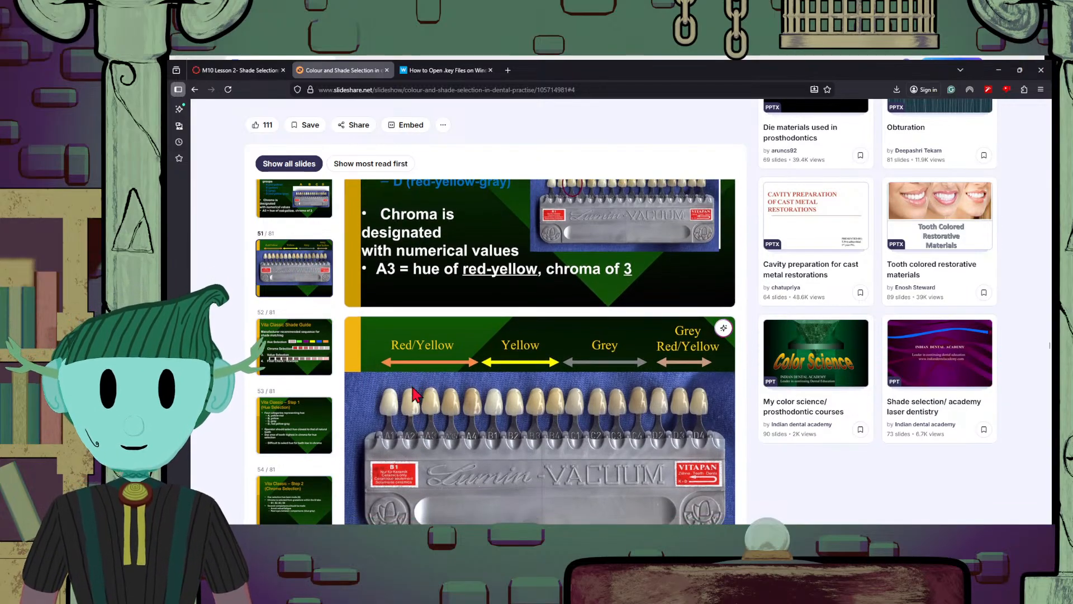
pyautogui.scroll(-2, 503, 392)
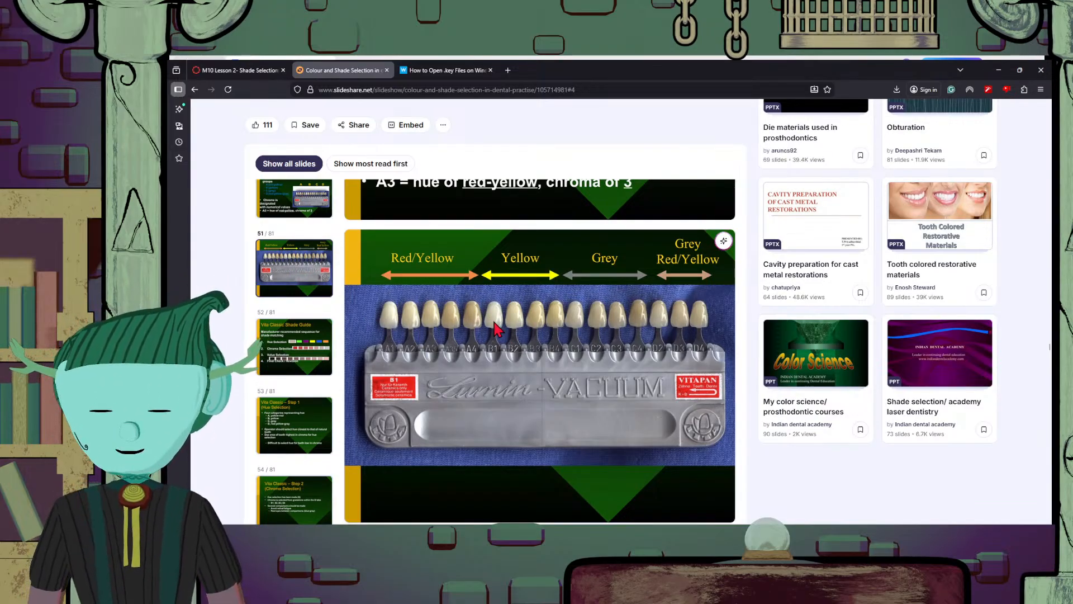
# Read the Vita Classic manufacturer-recommended shade matching sequence and the "Step 1 (Hue Selection)" slide
pyautogui.scroll(-5, 657, 392)
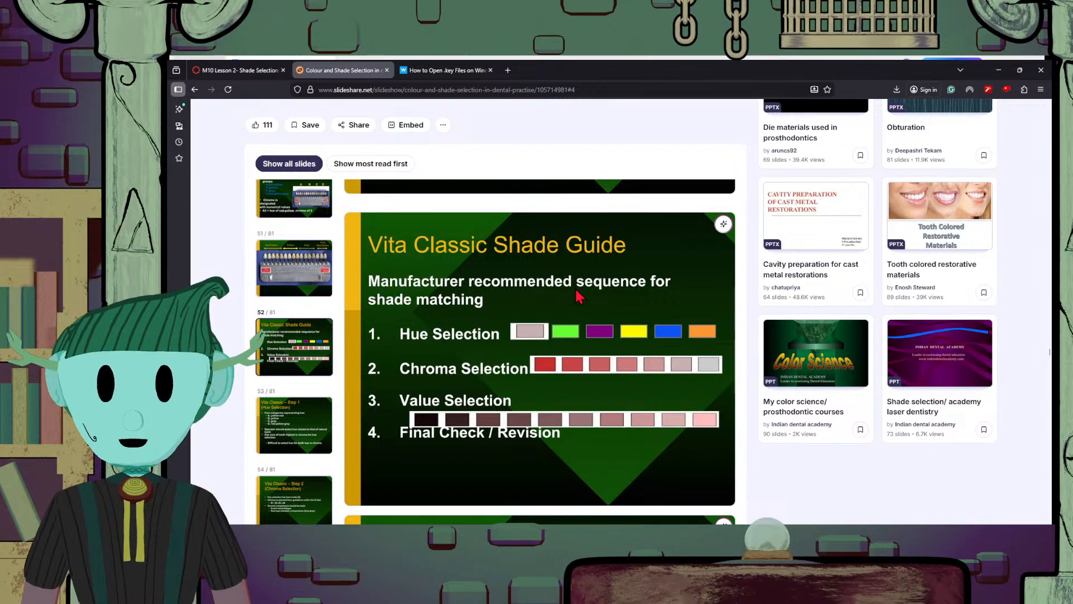
pyautogui.scroll(-5, 580, 296)
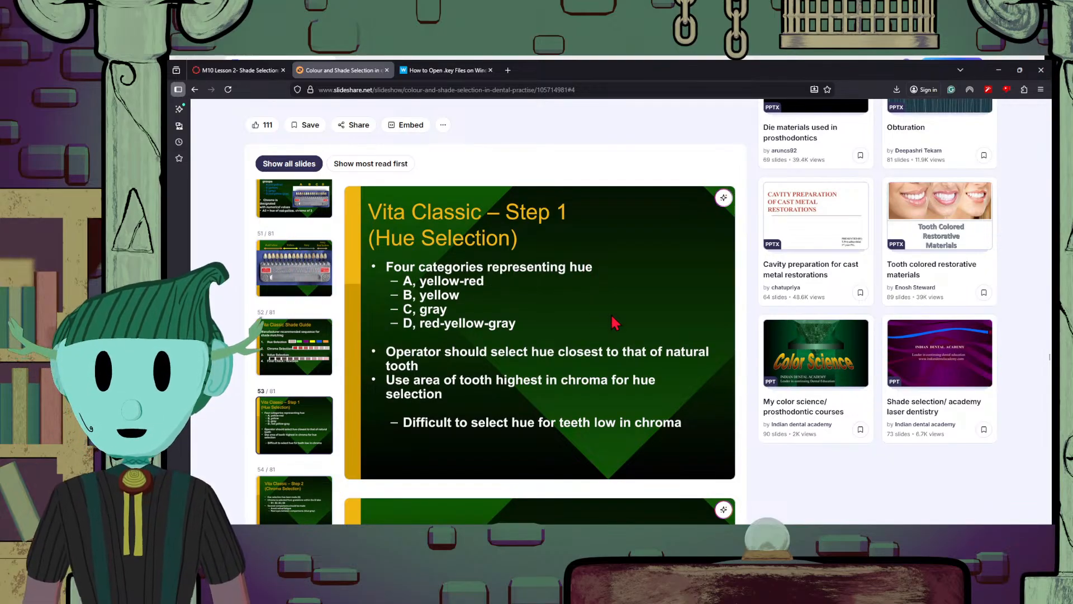
pyautogui.scroll(3, 613, 320)
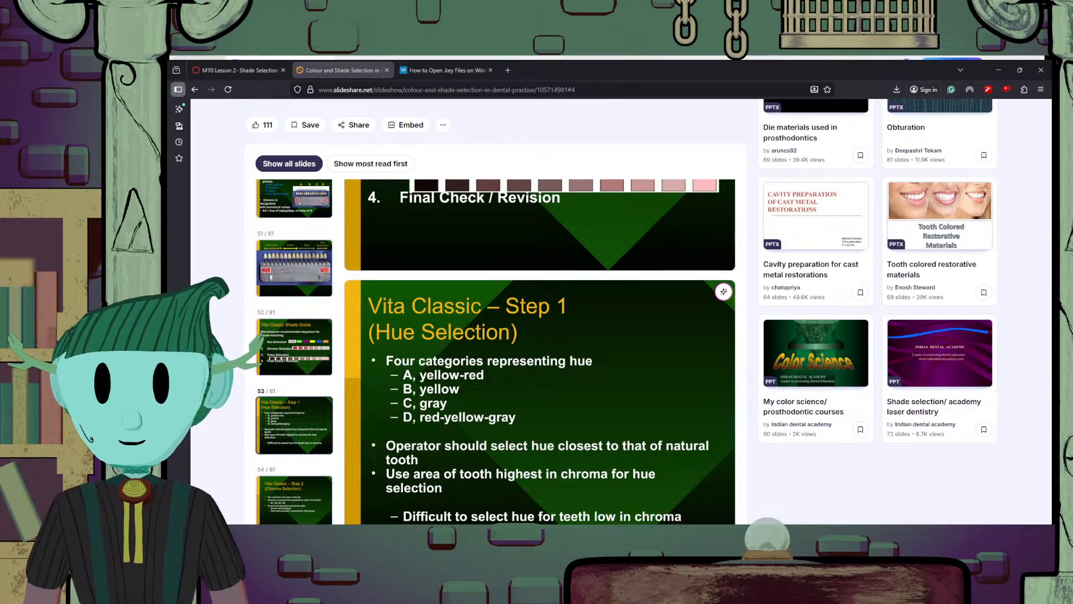
# Shrink the SlideShare window beside the blank WPS Writer document and insert a two-column table into the document
pyautogui.moveTo(581, 70); pyautogui.dragTo(894, 52)
pyautogui.moveTo(479, 45); pyautogui.dragTo(790, 295)
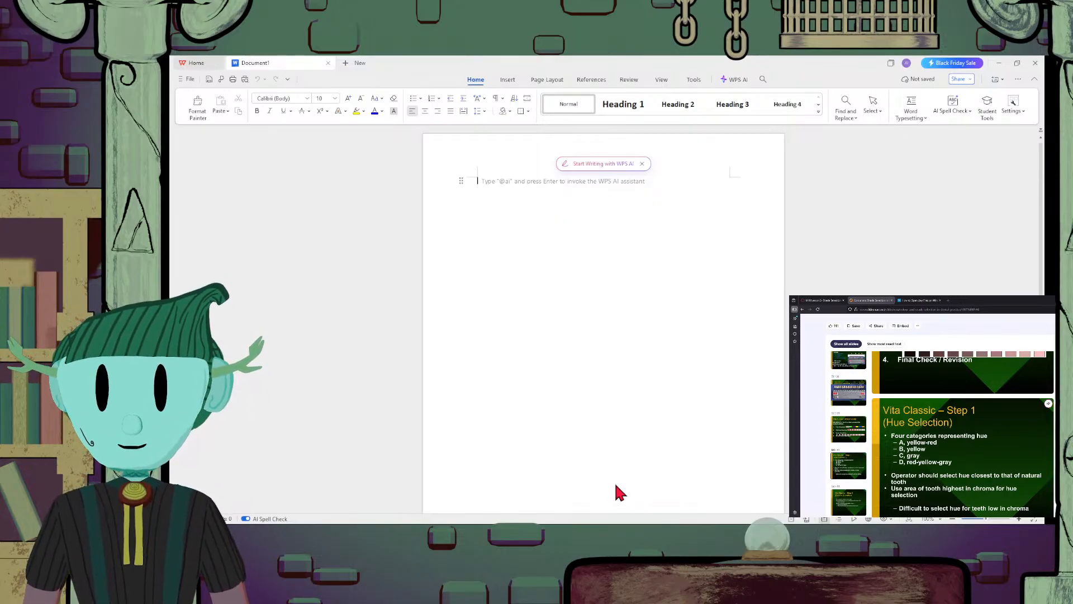
pyautogui.click(516, 81)
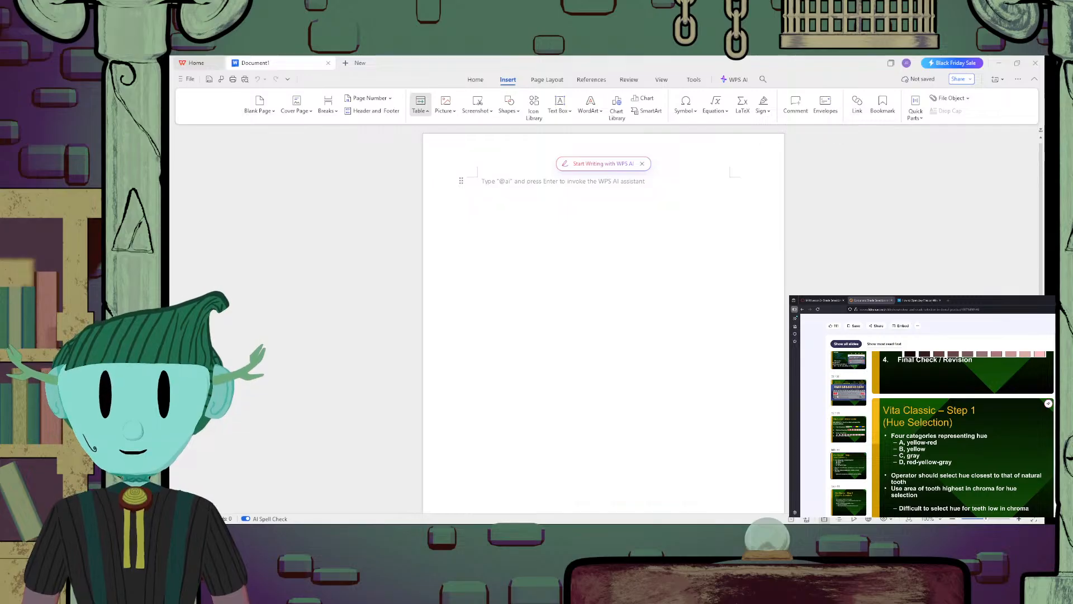
pyautogui.click(420, 102)
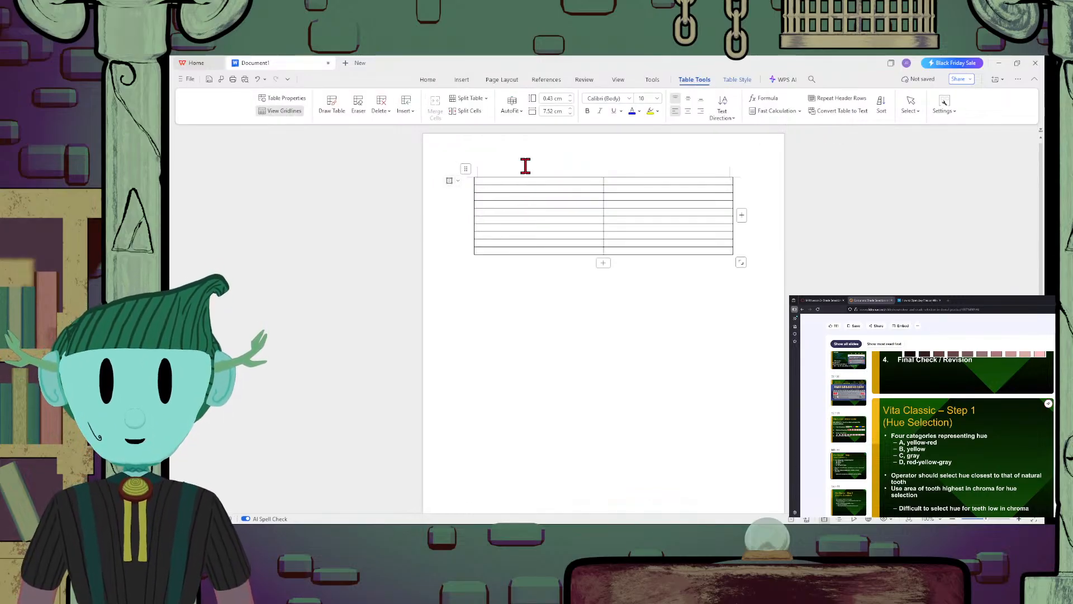
# Add the title "Shade and Tooth Selection" on a new line above the table
pyautogui.press('Return')
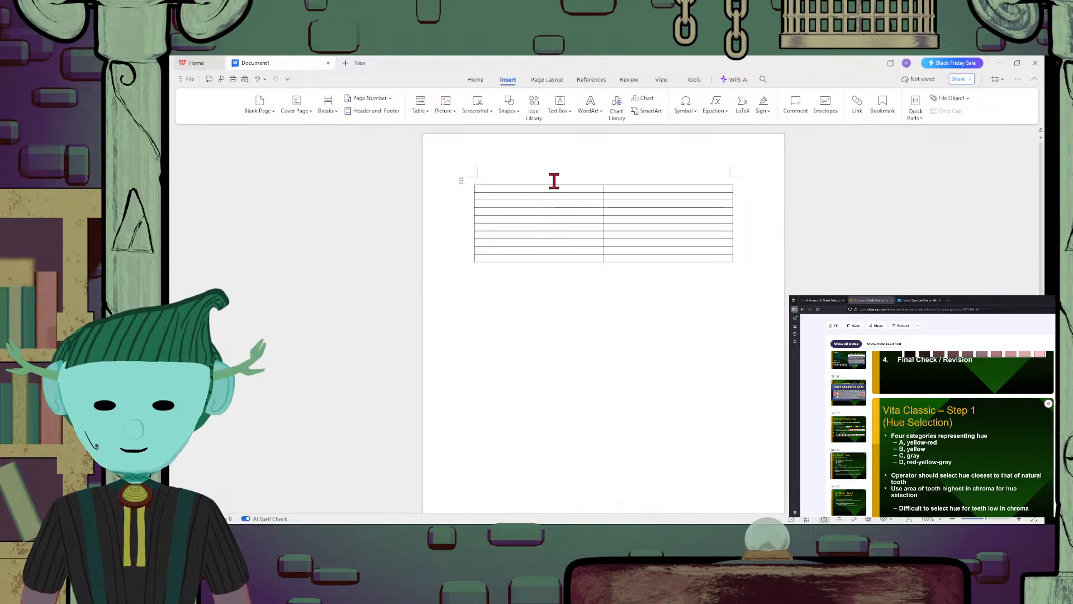
pyautogui.write('s')
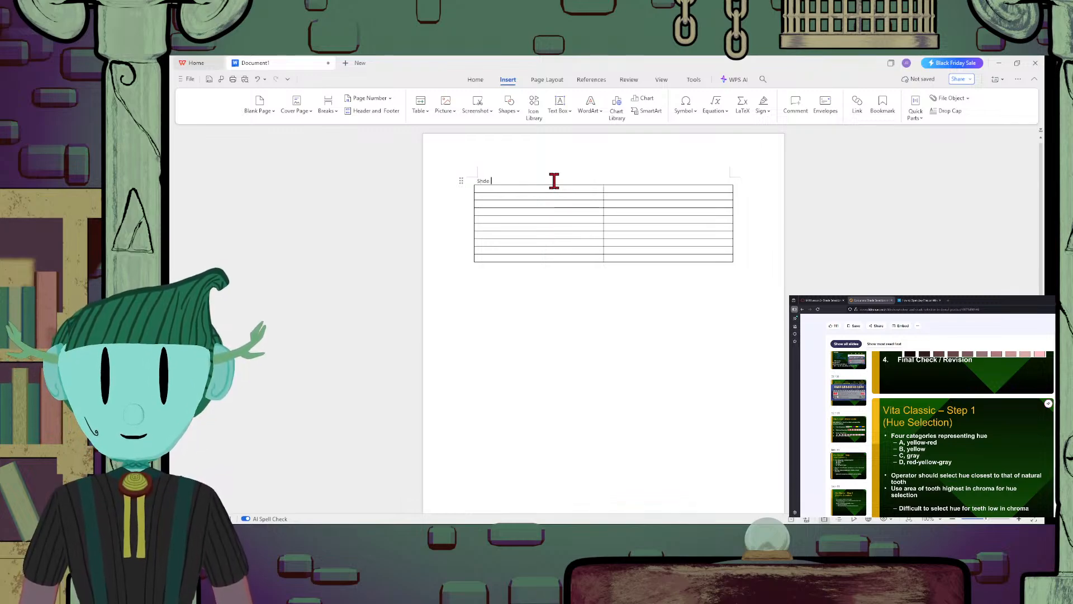
pyautogui.press('BackSpace')
pyautogui.press('BackSpace')
pyautogui.press('BackSpace')
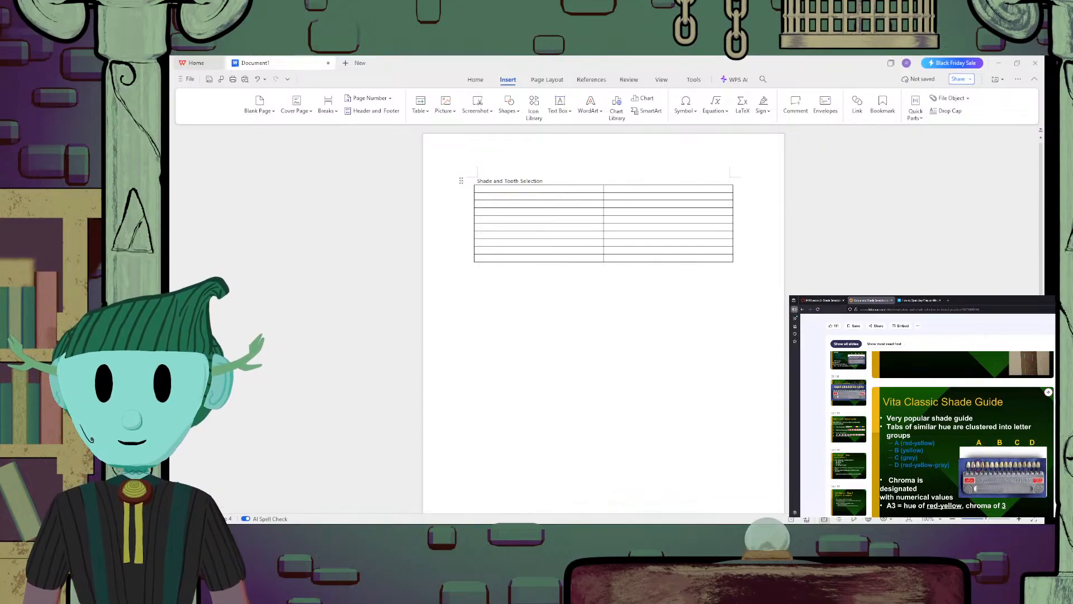
# Draft the text "The letter in a shade guide re" in the second column of the table's first row
pyautogui.click(643, 191)
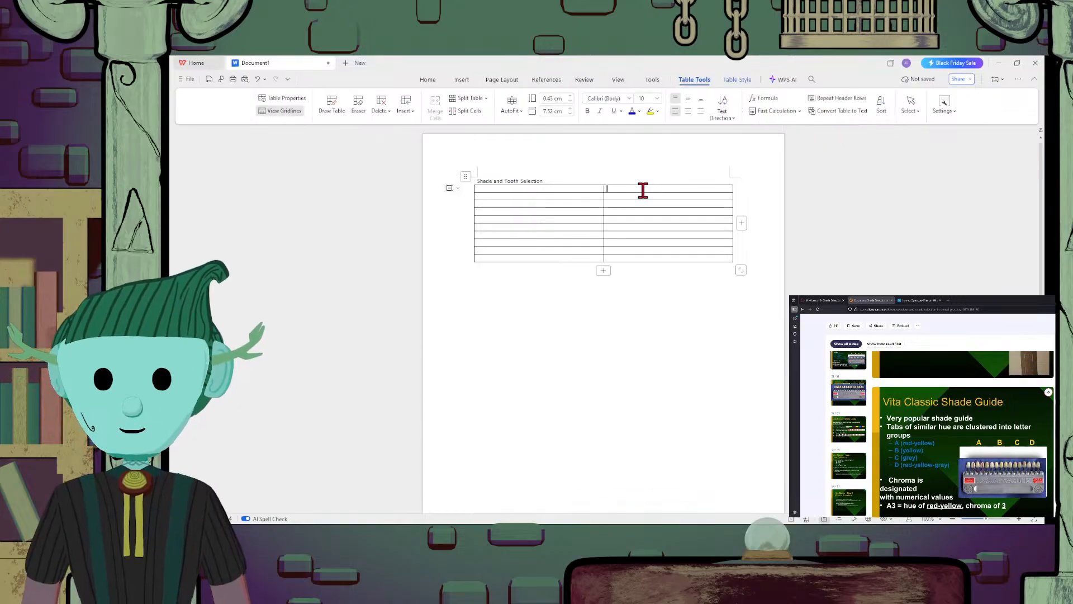
pyautogui.write('The lette')
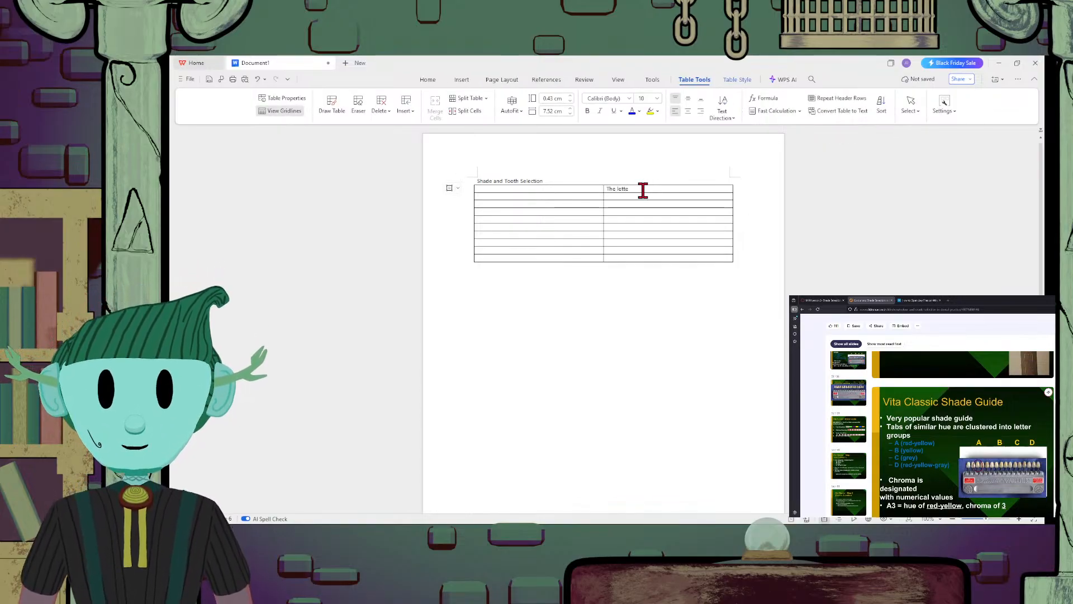
pyautogui.write('r in a shade')
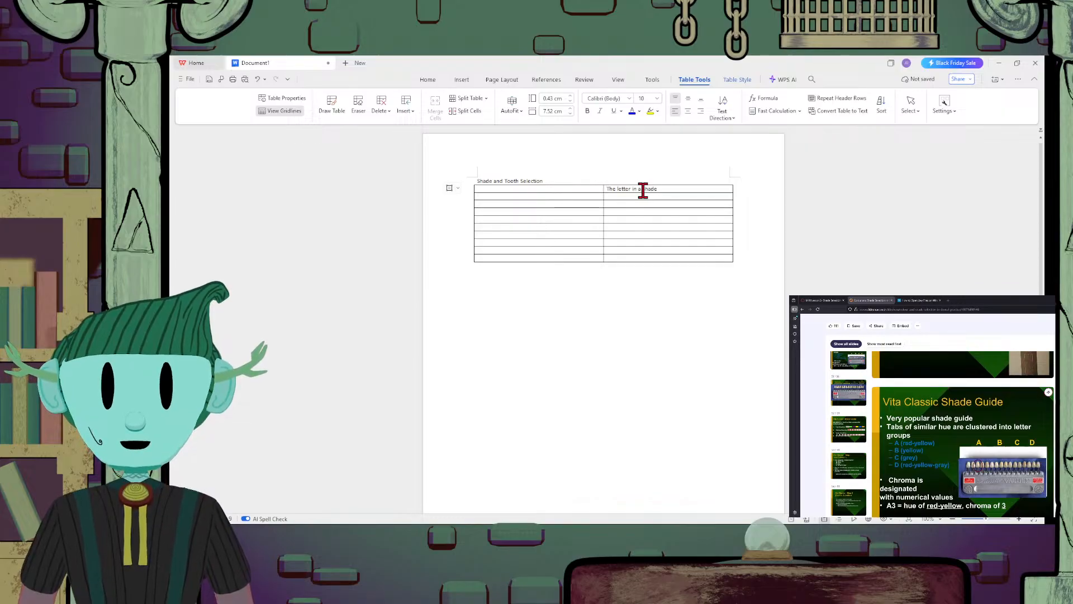
pyautogui.write(' guide ')
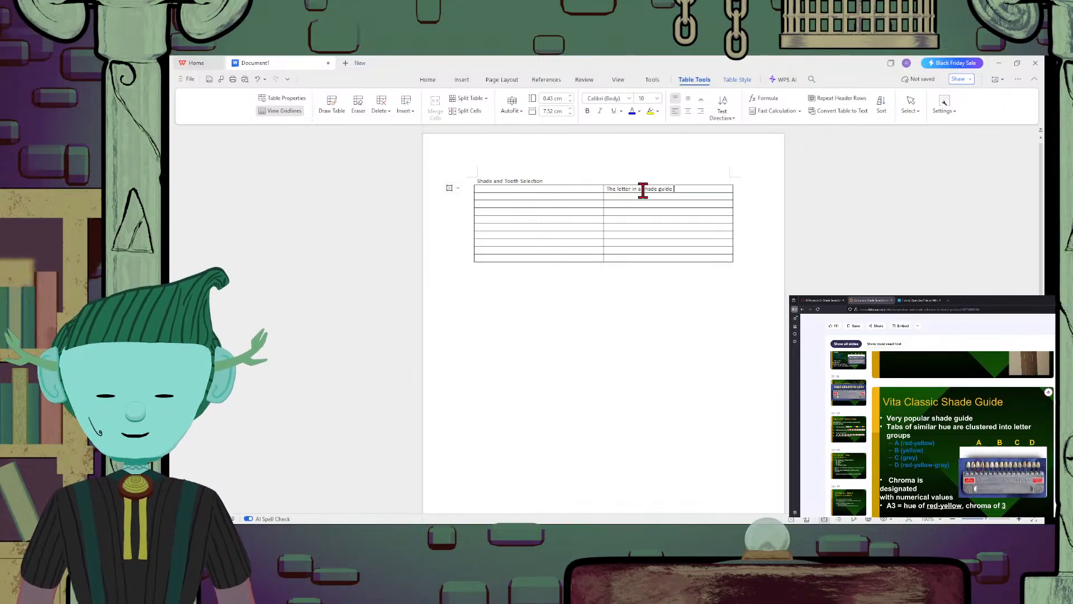
pyautogui.write('that re')
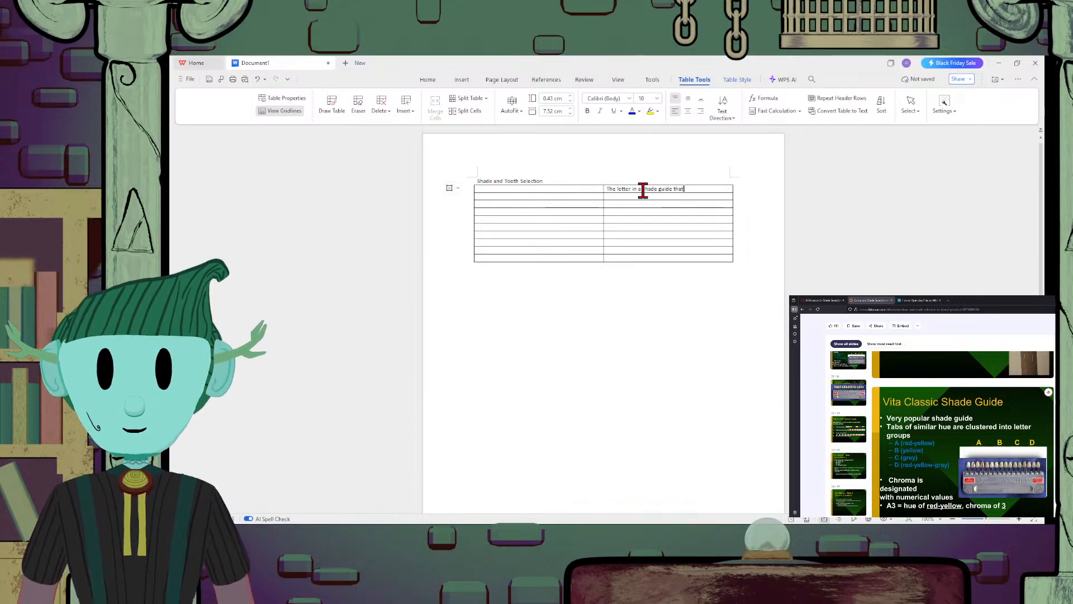
pyautogui.write('rep')
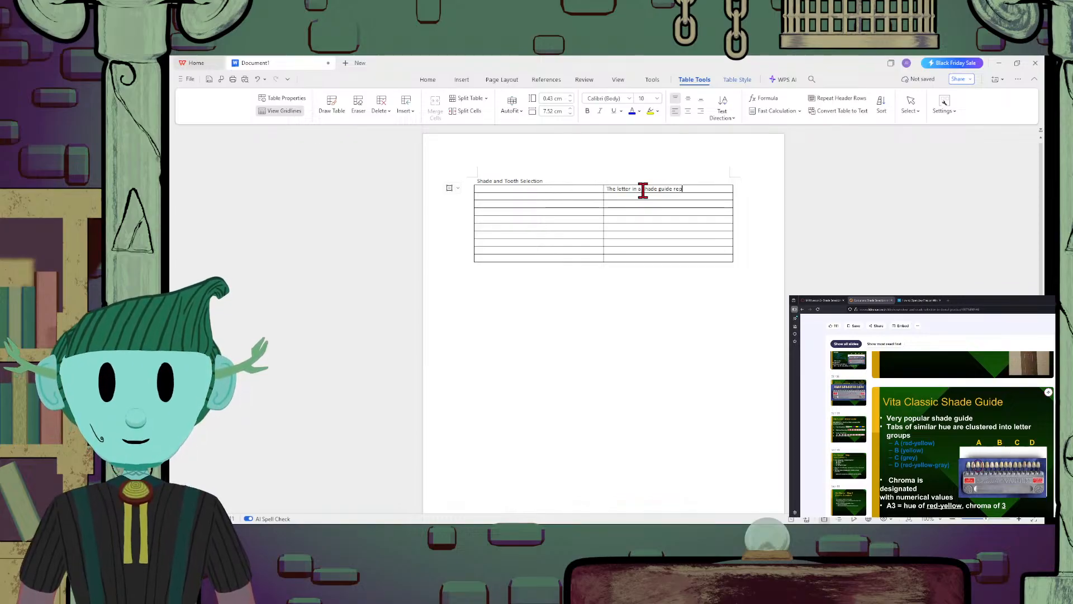
pyautogui.press('BackSpace')
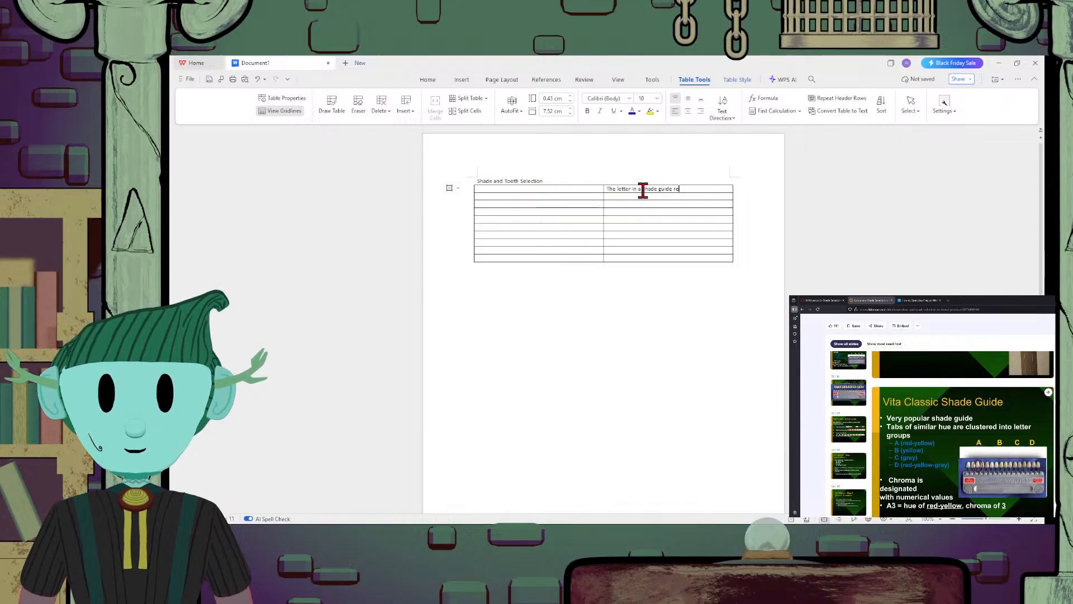
# Replace "letter in" with "part of" in the first row's shade guide text
pyautogui.press('Left')
pyautogui.press('Left')
pyautogui.press('Left')
pyautogui.press('Left')
pyautogui.press('Left')
pyautogui.press('Left')
pyautogui.press('Left')
pyautogui.press('Left')
pyautogui.press('Left')
pyautogui.press('Left')
pyautogui.press('Left')
pyautogui.press('Left')
pyautogui.press('Left')
pyautogui.press('Left')
pyautogui.press('Left')
pyautogui.press('Left')
pyautogui.press('Left')
pyautogui.press('Left')
pyautogui.press('Left')
pyautogui.press('Left')
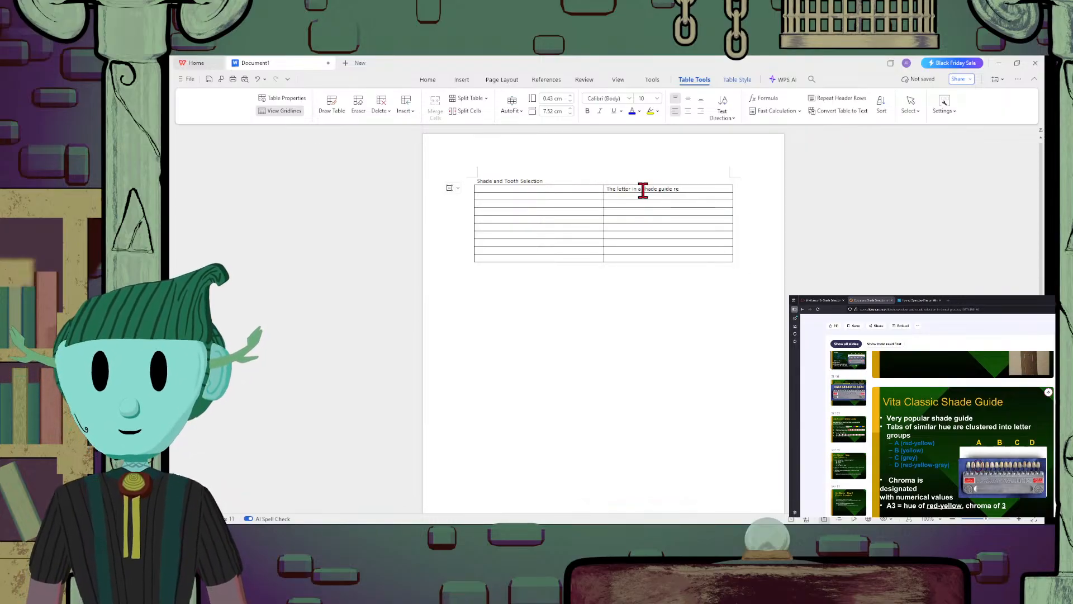
pyautogui.press('BackSpace')
pyautogui.press('BackSpace')
pyautogui.press('BackSpace')
pyautogui.press('BackSpace')
pyautogui.press('BackSpace')
pyautogui.press('BackSpace')
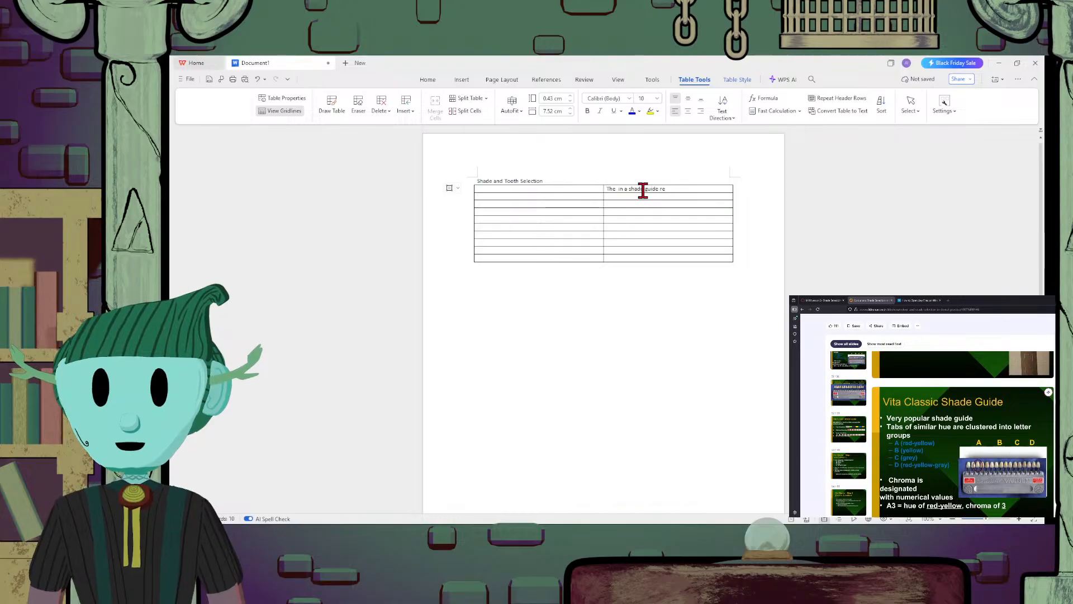
pyautogui.write('part')
pyautogui.press('Delete')
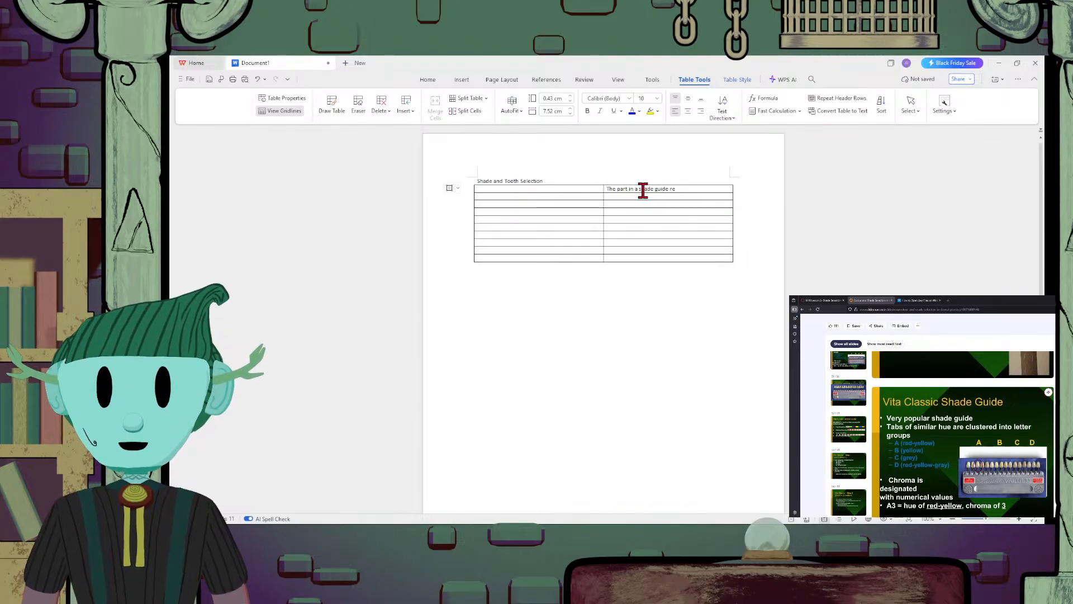
pyautogui.press('Delete')
pyautogui.press('Delete')
pyautogui.write('of')
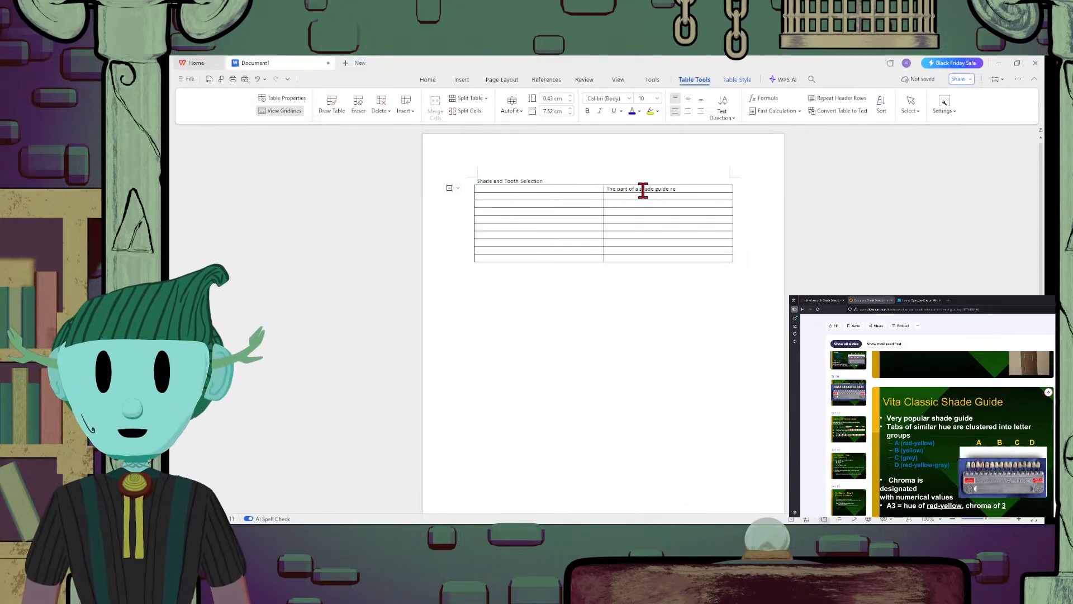
# Complete the first row's description to read "The part of a shade guide that represents the hue of a tooth"
pyautogui.press('Right')
pyautogui.press('Right')
pyautogui.press('Right')
pyautogui.press('Right')
pyautogui.press('Right')
pyautogui.press('Right')
pyautogui.press('Right')
pyautogui.press('Right')
pyautogui.press('Right')
pyautogui.press('Right')
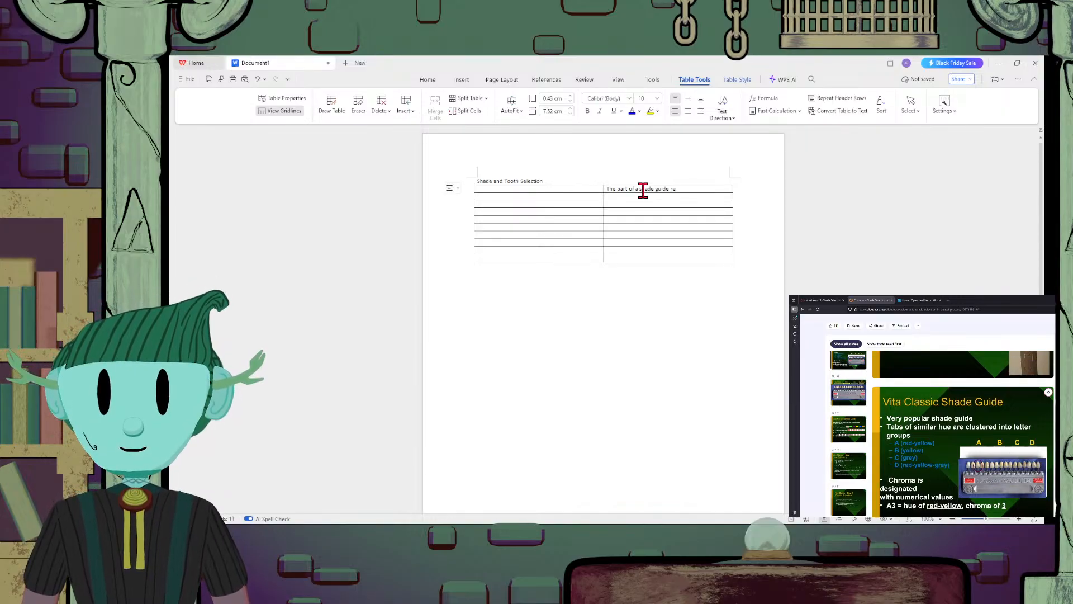
pyautogui.press('BackSpace')
pyautogui.press('BackSpace')
pyautogui.write('that')
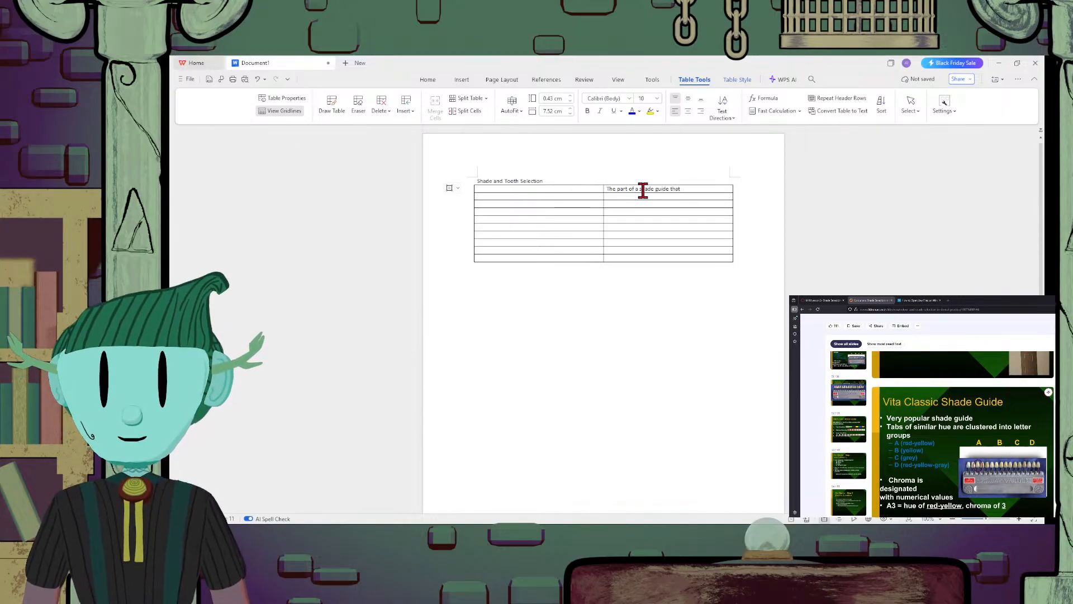
pyautogui.write(' represents')
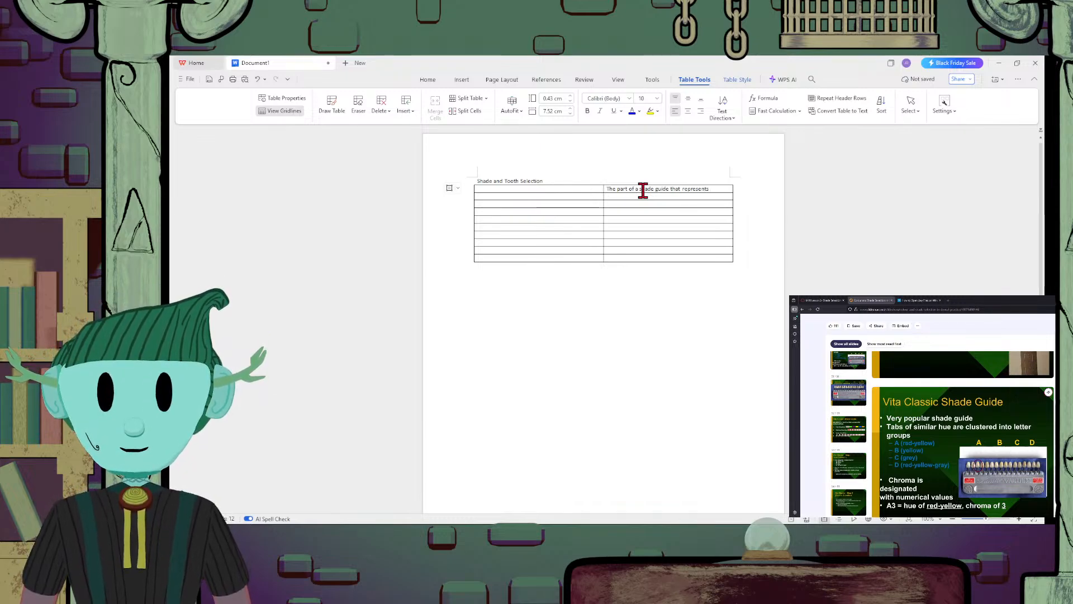
pyautogui.write(' the hue of a')
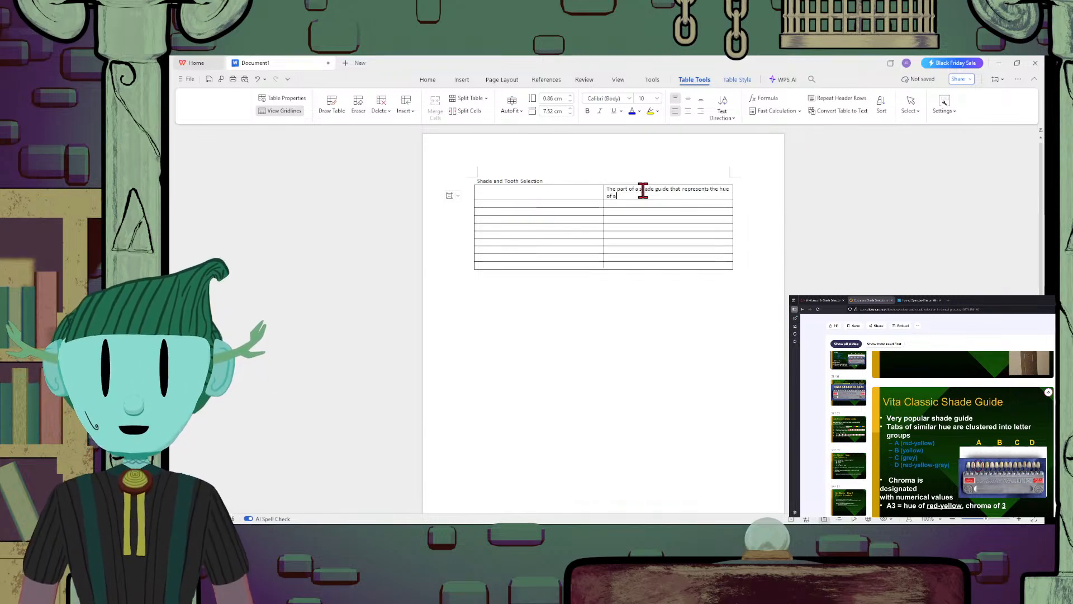
pyautogui.write(' tooth')
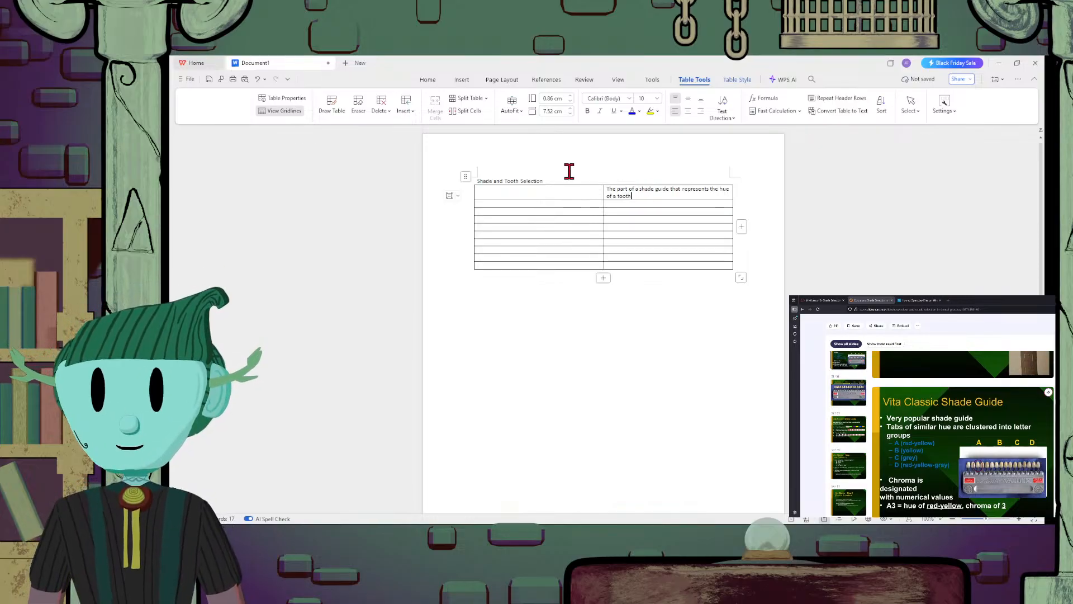
# Enter the term "letter" in the first column of the table's first row
pyautogui.click(550, 189)
pyautogui.write('le')
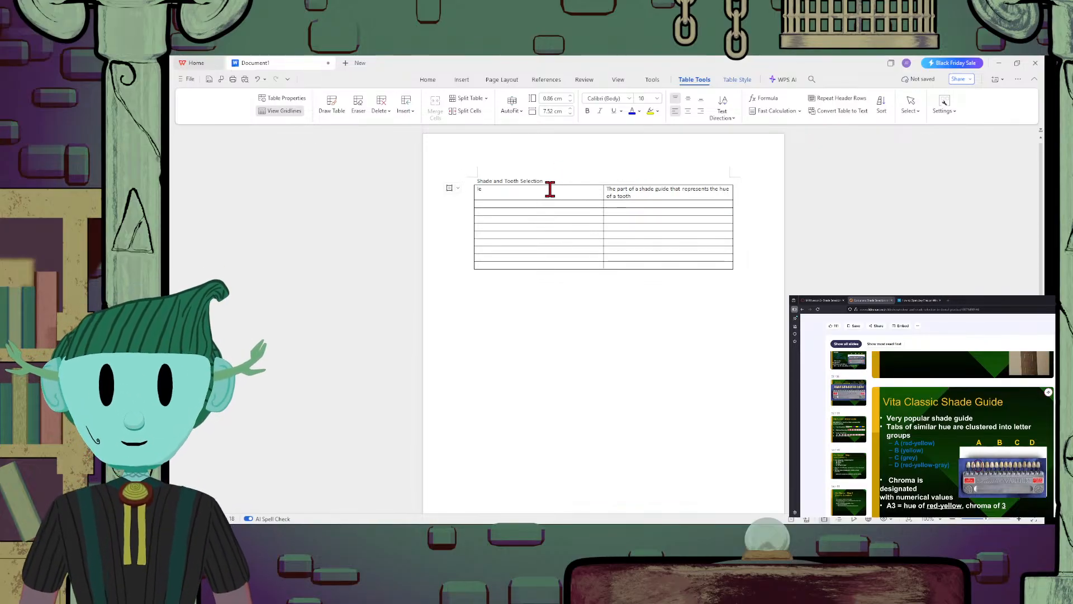
pyautogui.write('tter')
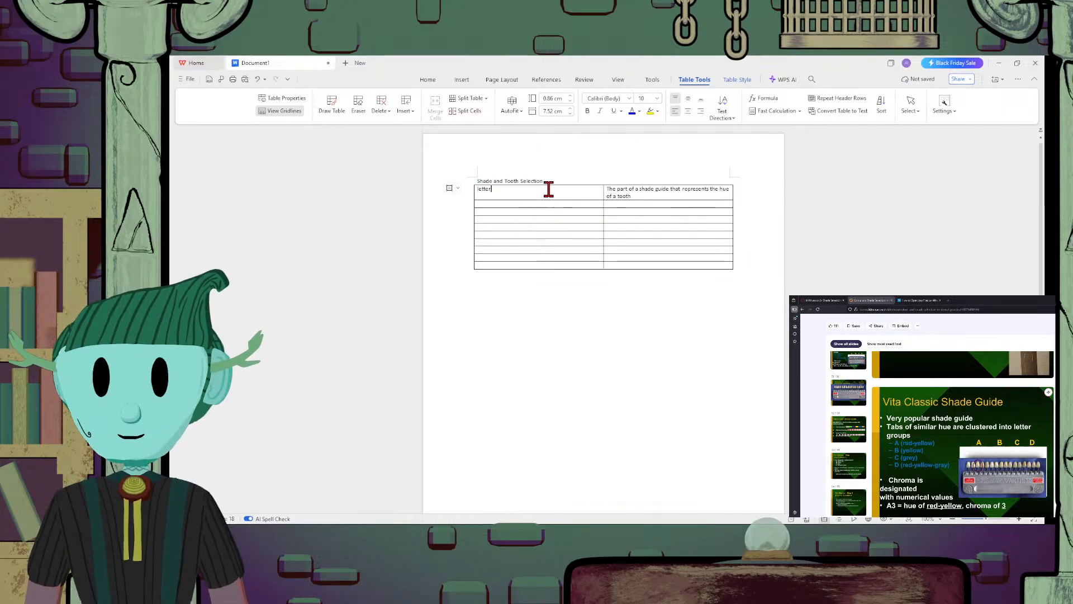
# Enter "The part of the shade guide that represents the chroma/saturation of a tooth" in the second column of the table's second row
pyautogui.click(641, 206)
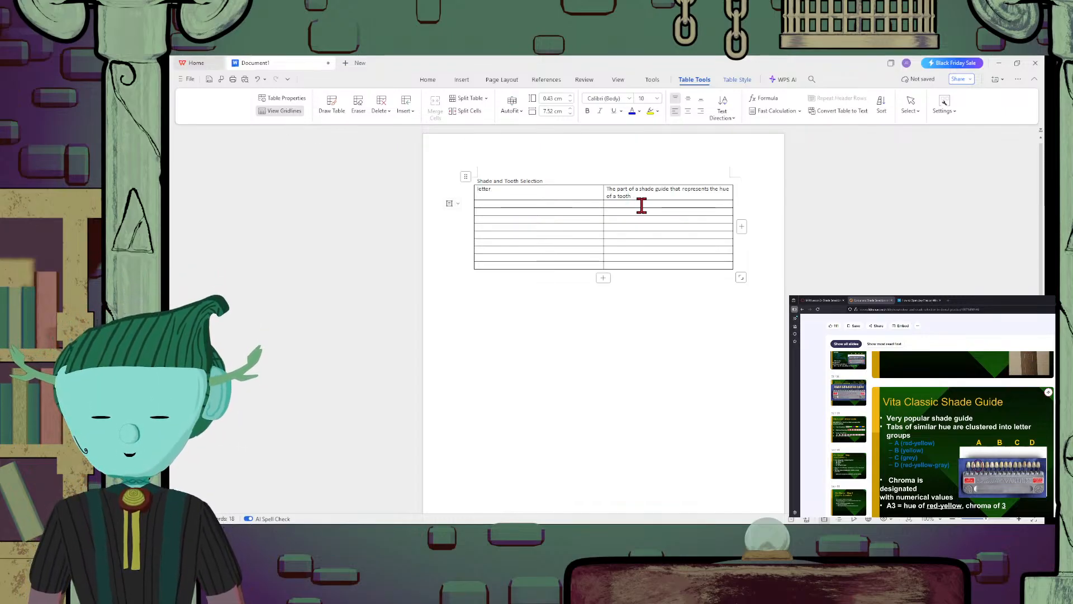
pyautogui.write('The part of the shade')
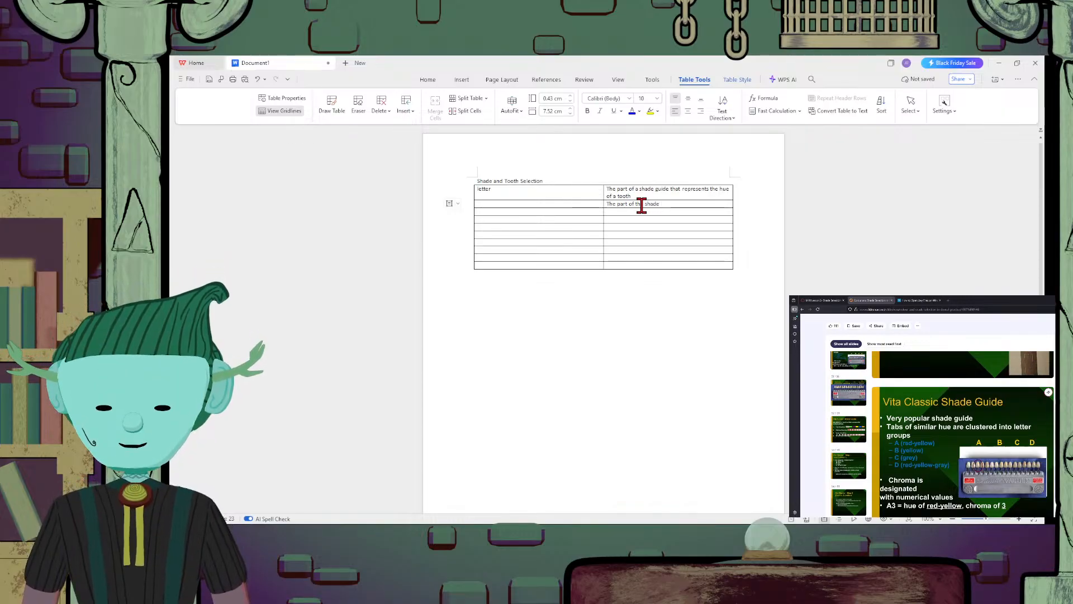
pyautogui.write(' gudiide t')
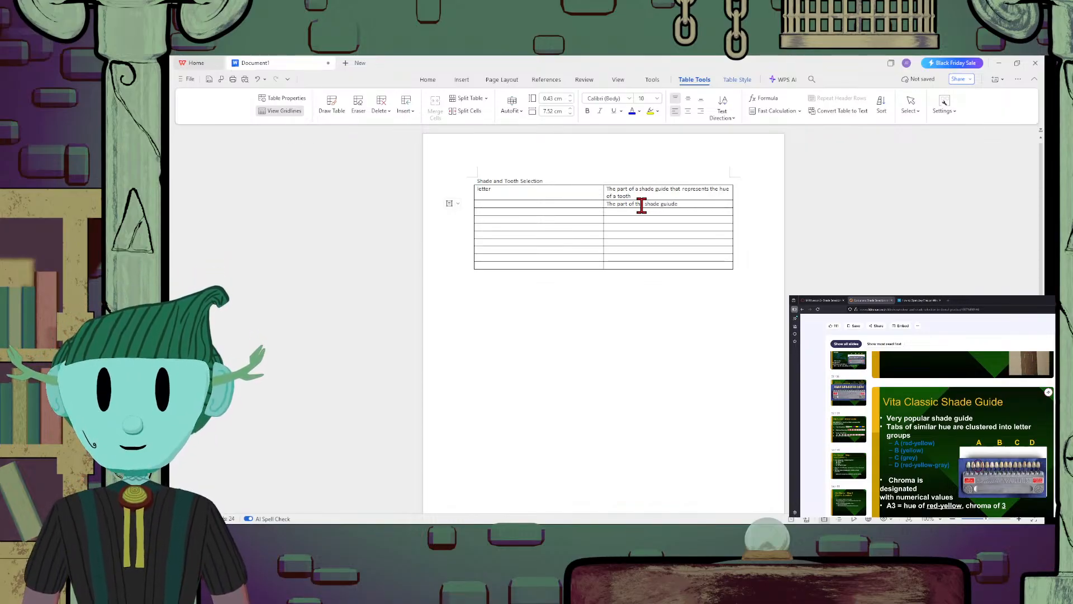
pyautogui.write('hat')
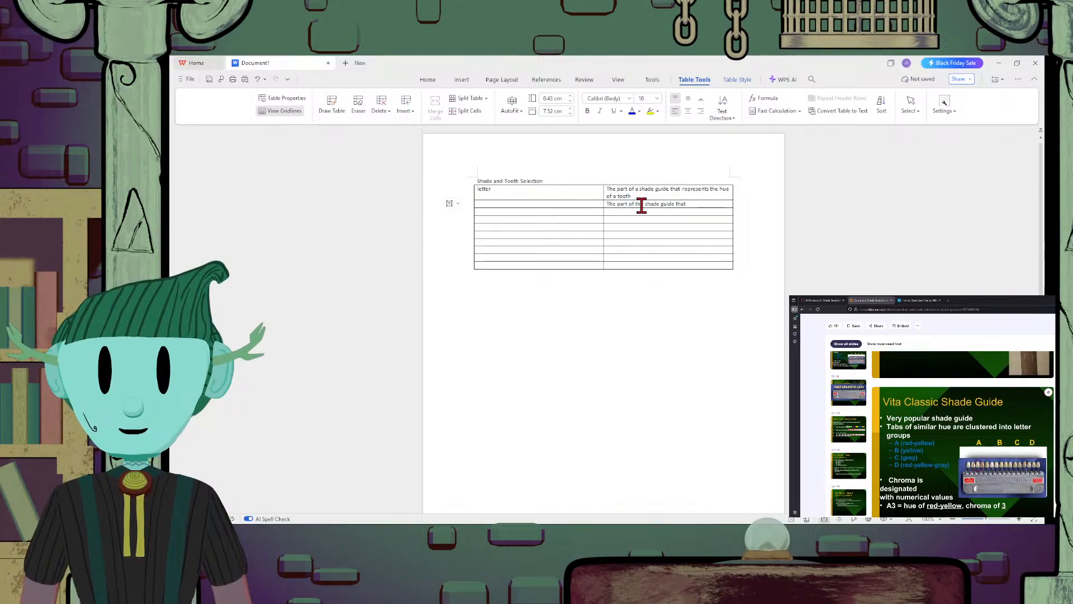
pyautogui.write(' represent')
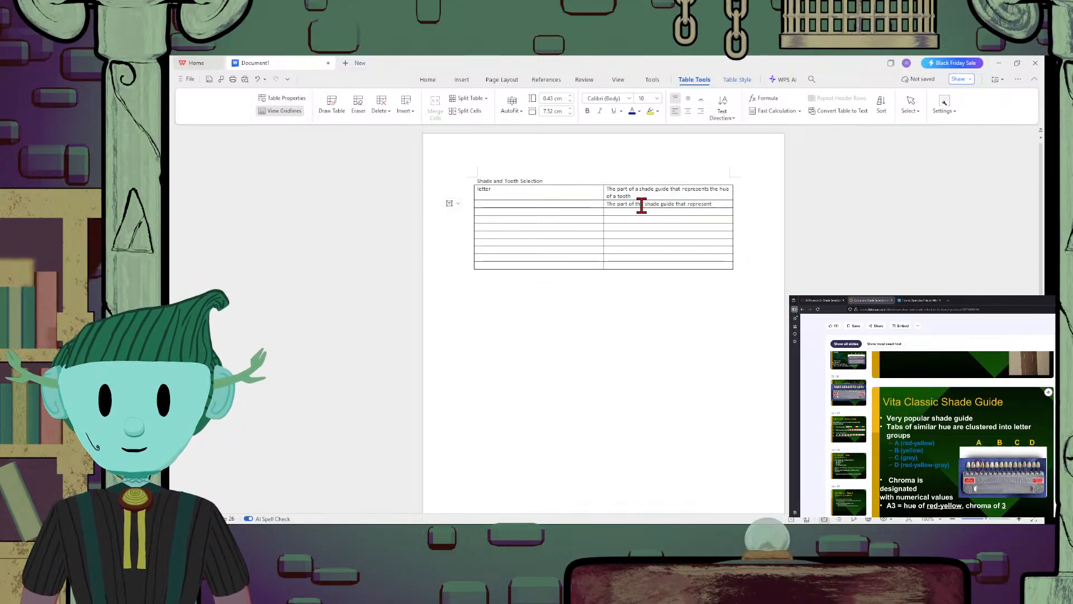
pyautogui.write('s the chroma')
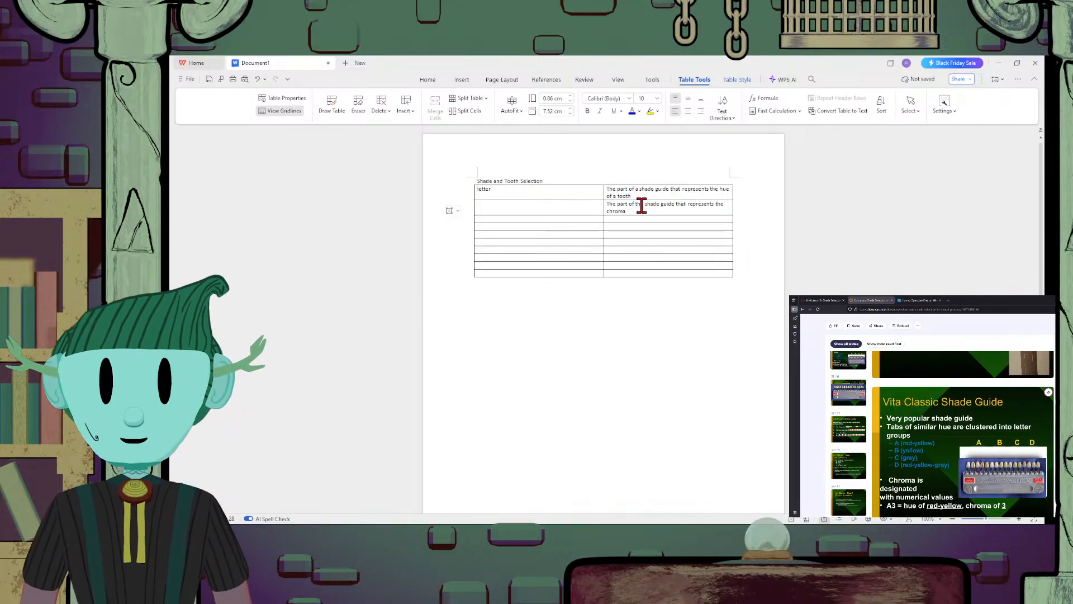
pyautogui.write('/satu')
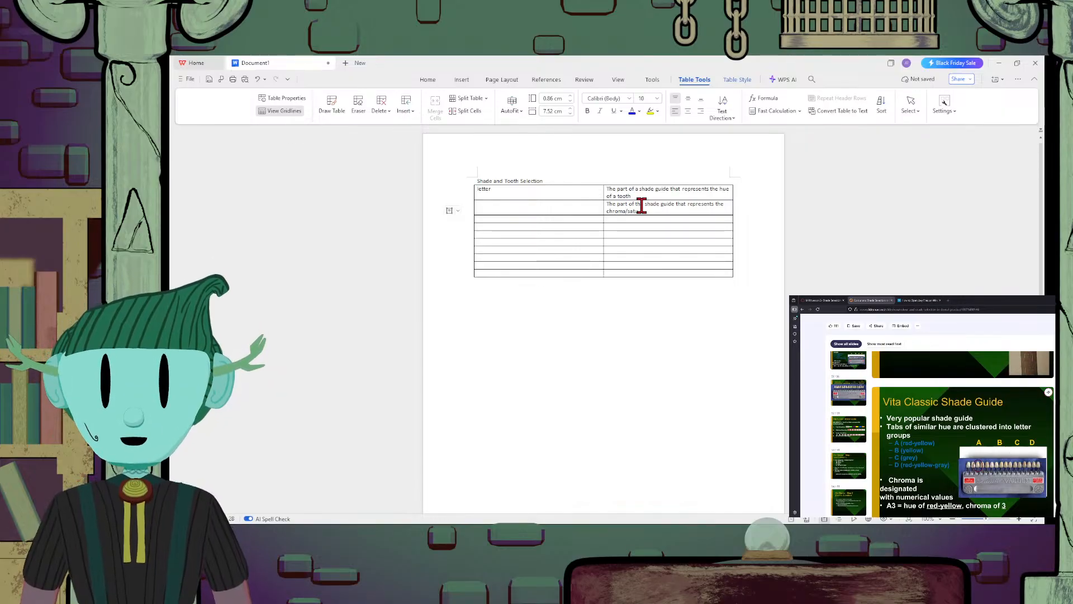
pyautogui.write('ration of a ')
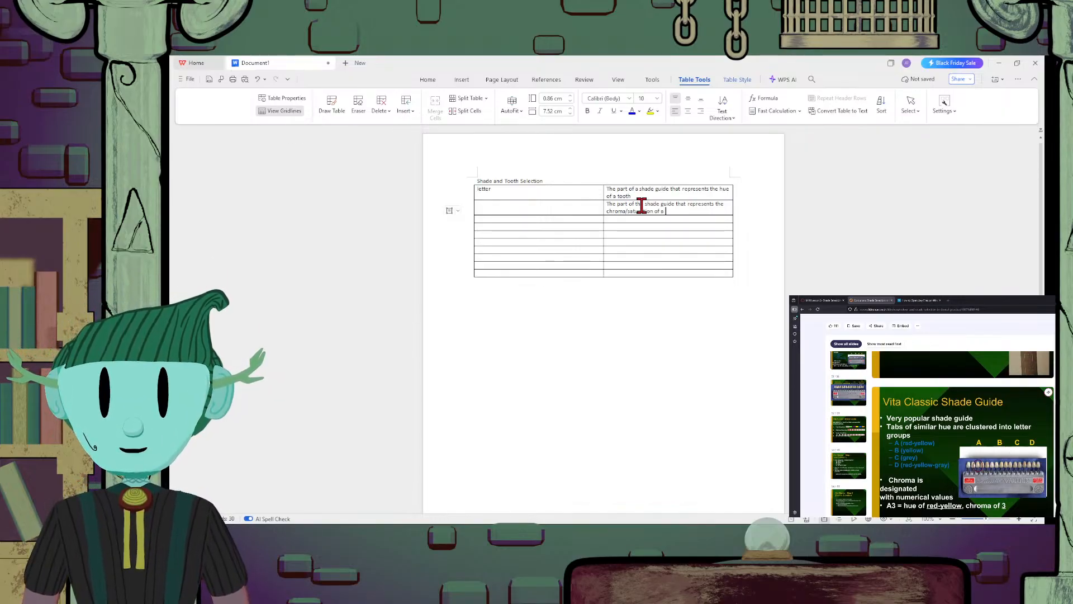
pyautogui.write('tooth')
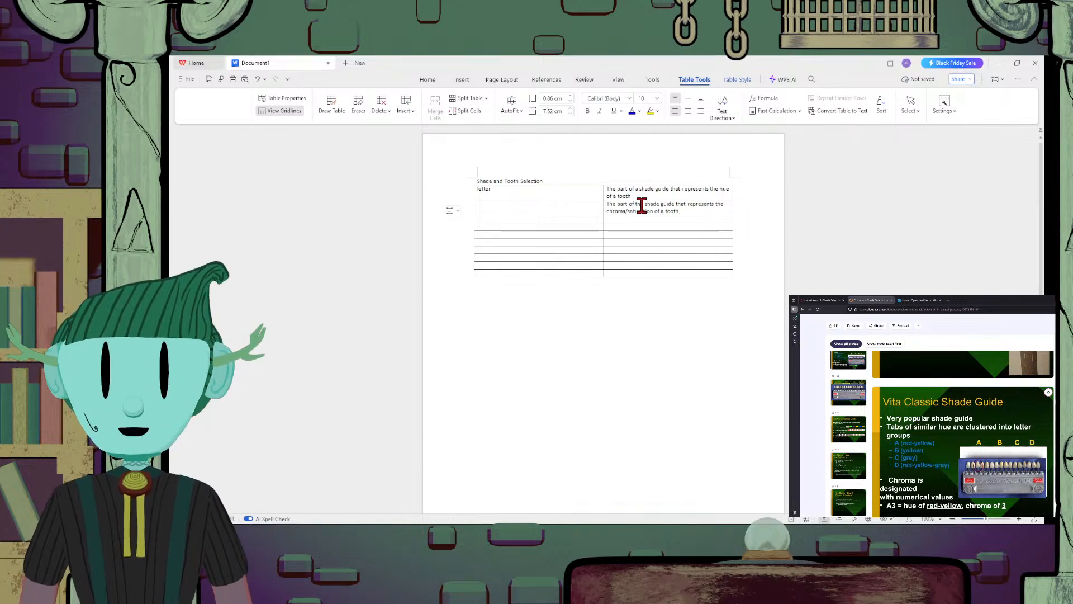
pyautogui.click(572, 213)
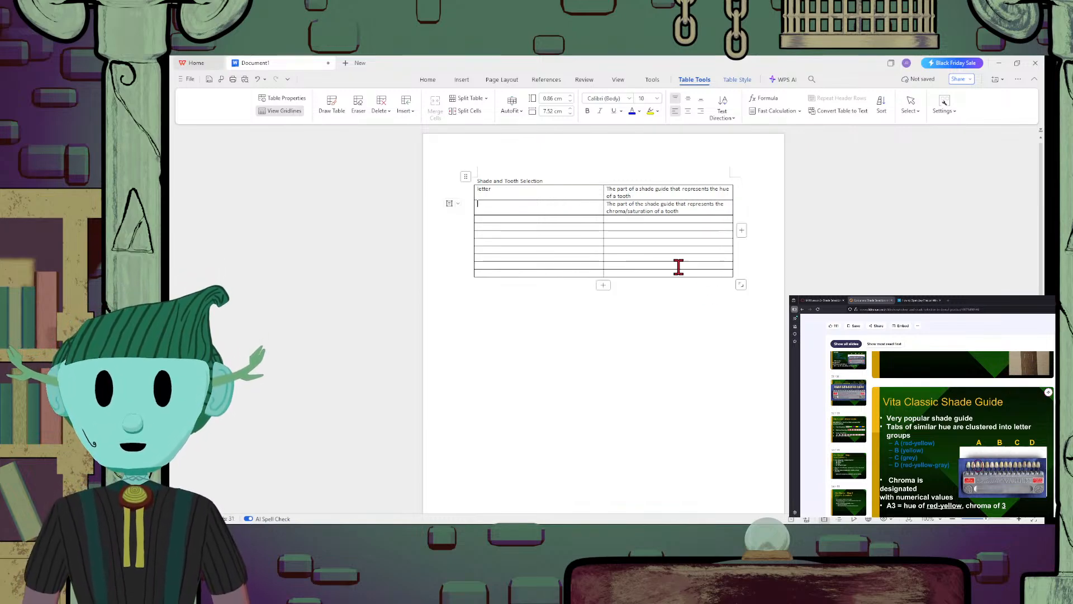
pyautogui.click(694, 213)
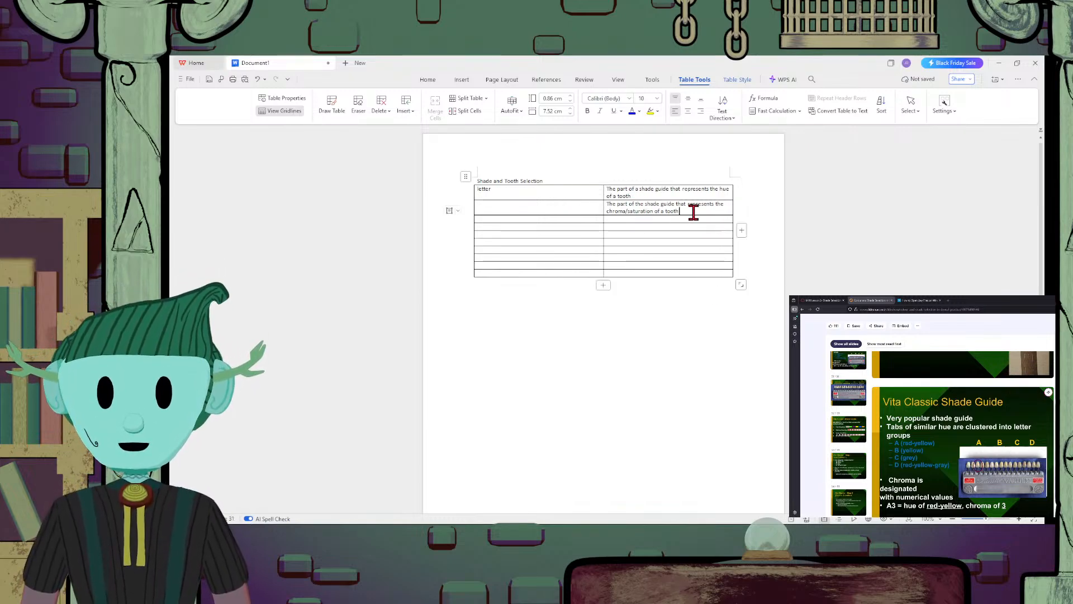
pyautogui.click(575, 208)
pyautogui.click(696, 210)
pyautogui.write('.')
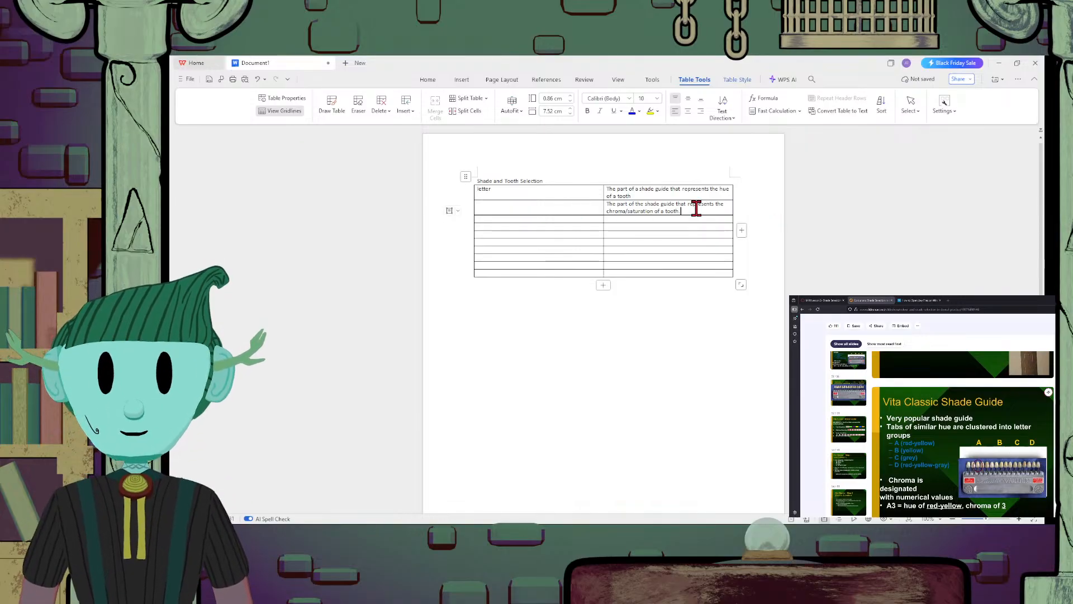
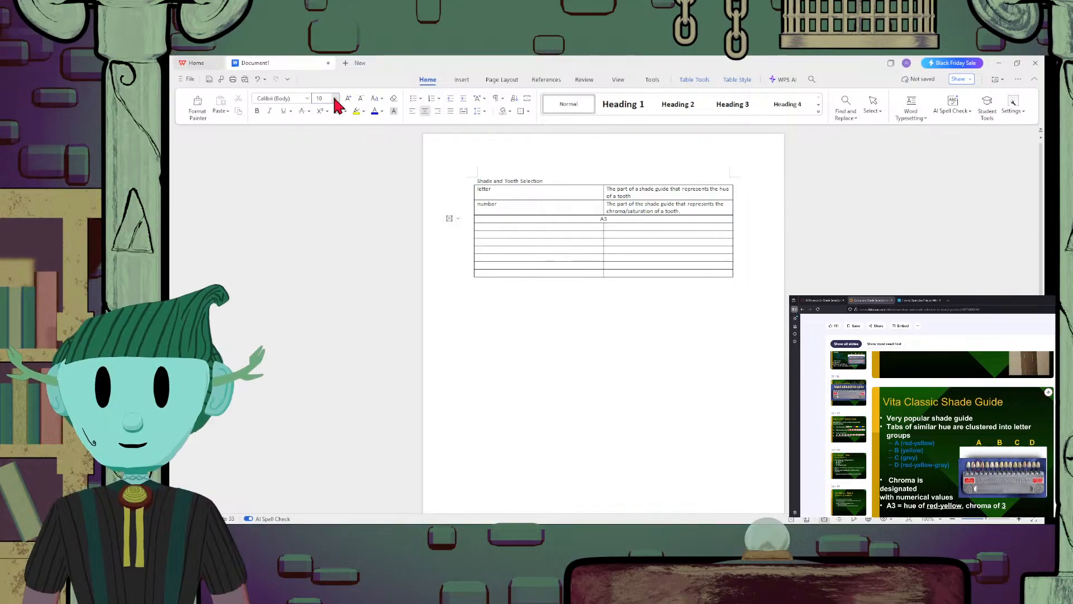
# Set the font size of "A3" in the table's merged third row to 36
pyautogui.click(328, 316)
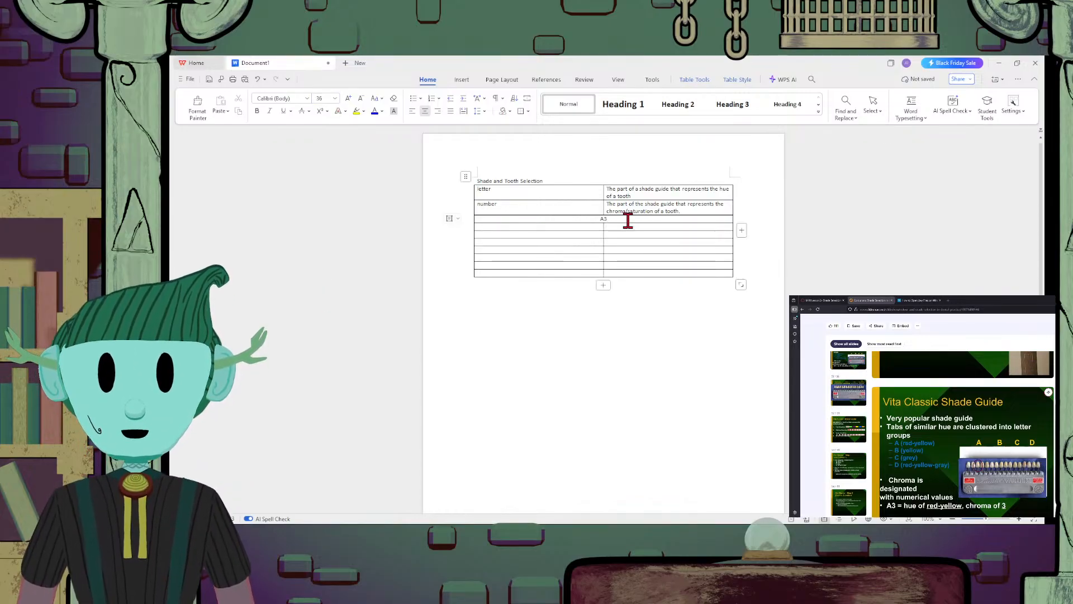
pyautogui.moveTo(628, 218); pyautogui.dragTo(599, 217)
pyautogui.click(336, 99)
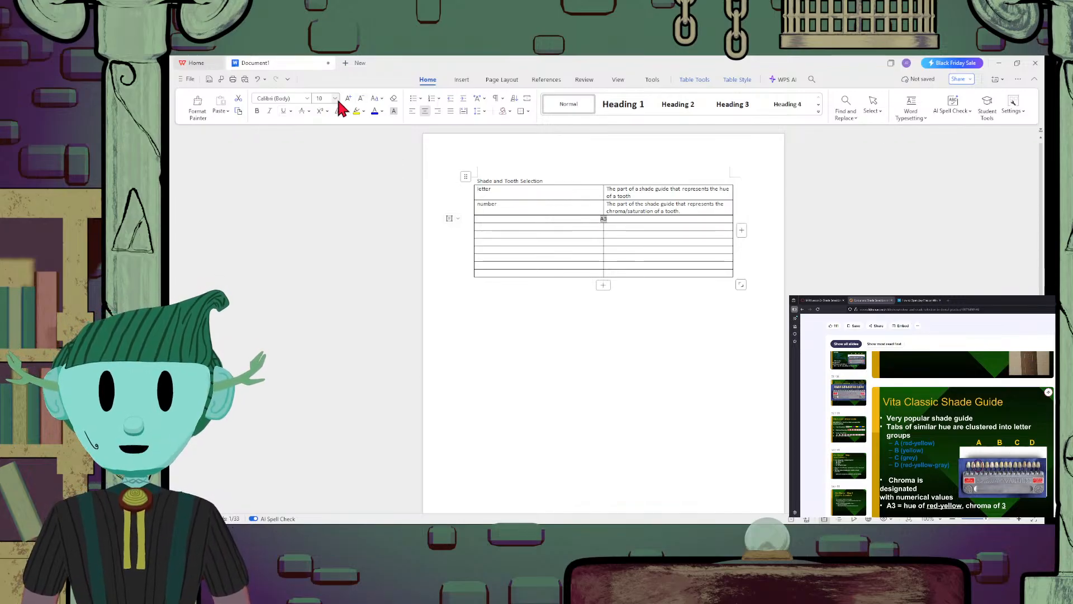
pyautogui.click(333, 328)
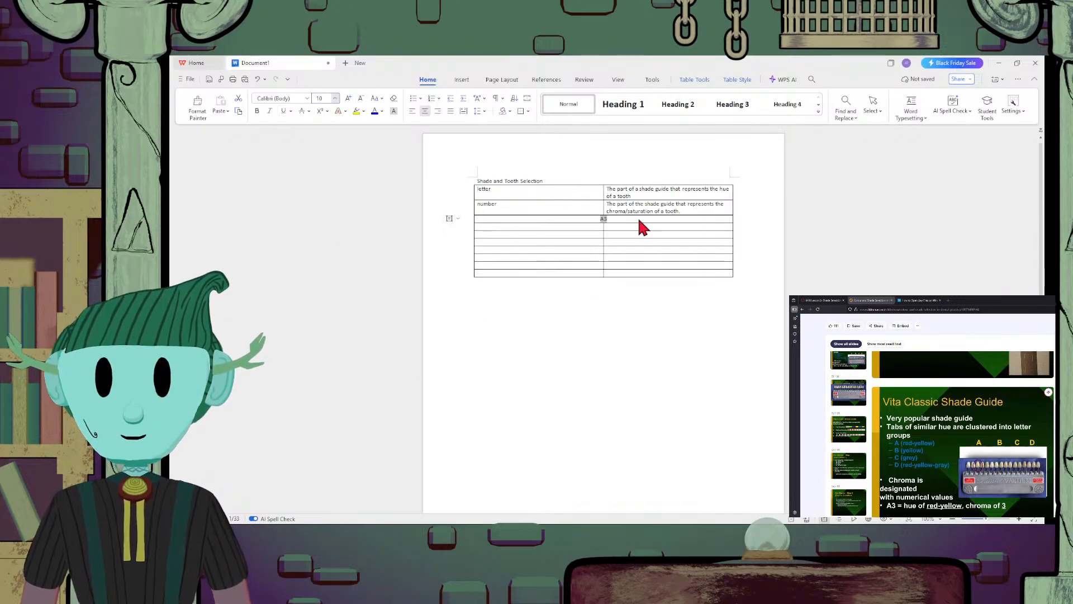
pyautogui.click(325, 322)
# Extend the merged row's text to read "A3 = red yellow, chroma 3"
pyautogui.click(623, 222)
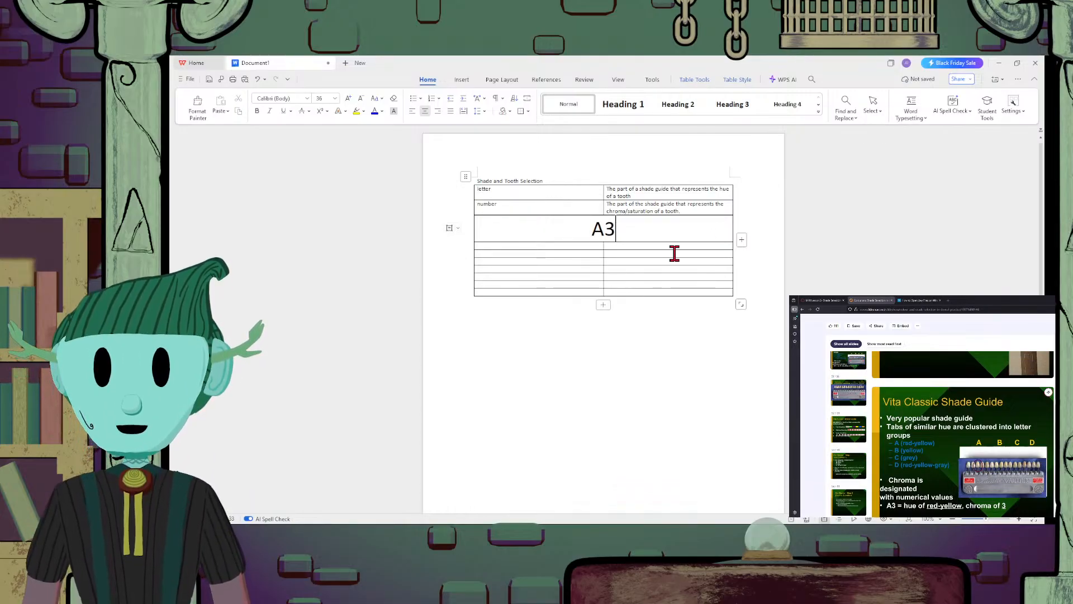
pyautogui.write('=')
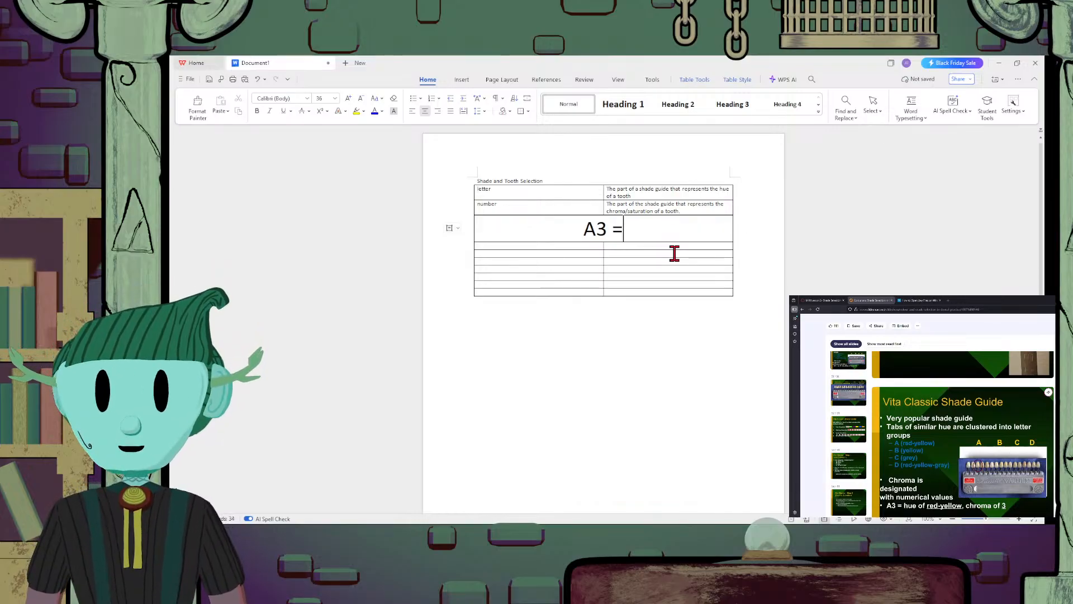
pyautogui.press('BackSpace')
pyautogui.press('BackSpace')
pyautogui.write('= ')
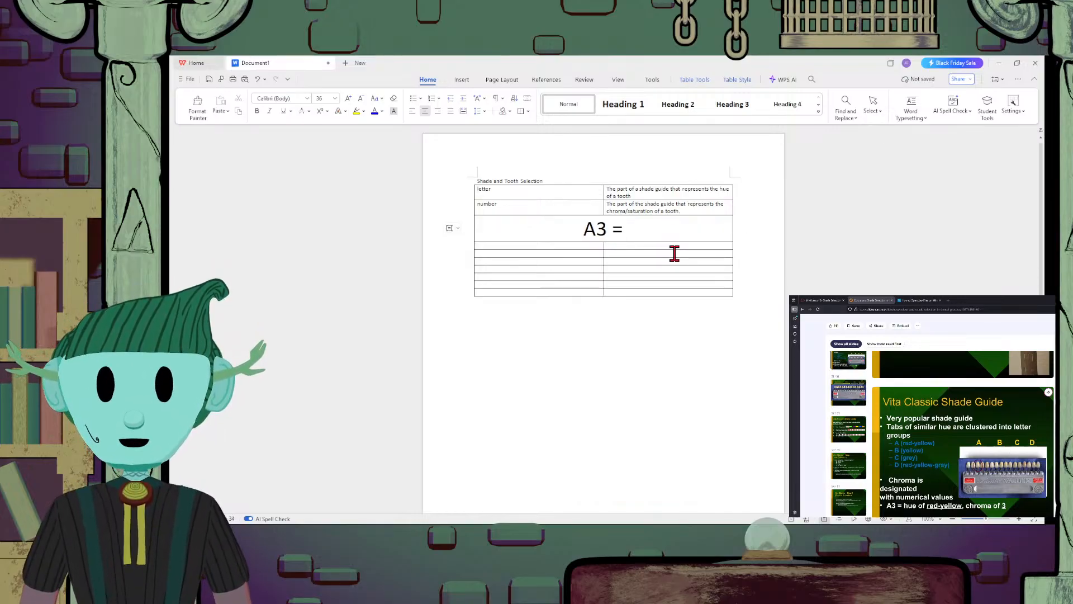
pyautogui.write('red')
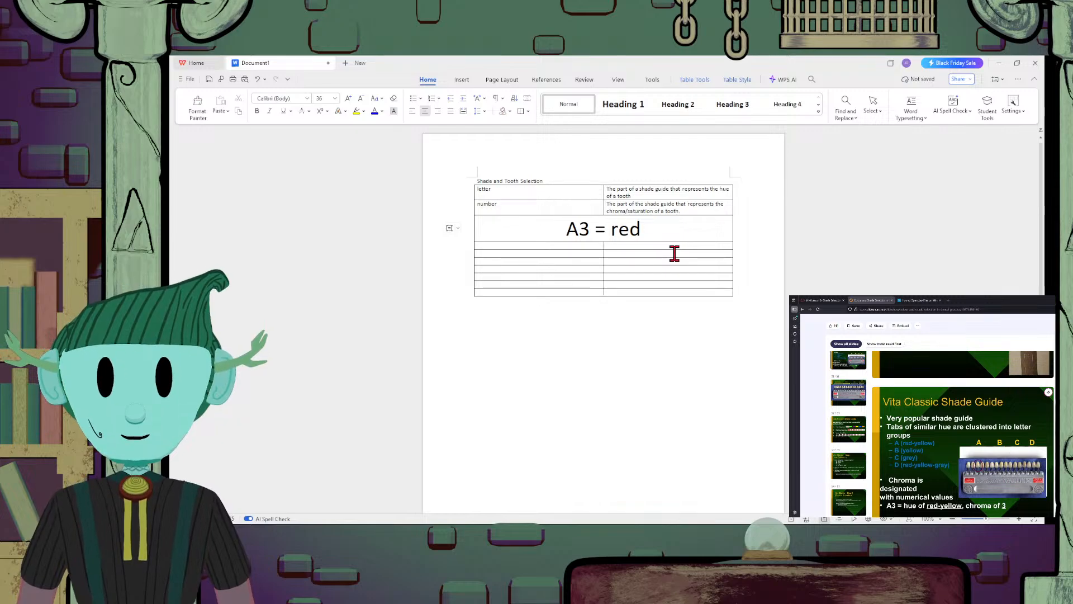
pyautogui.write(' yellow,')
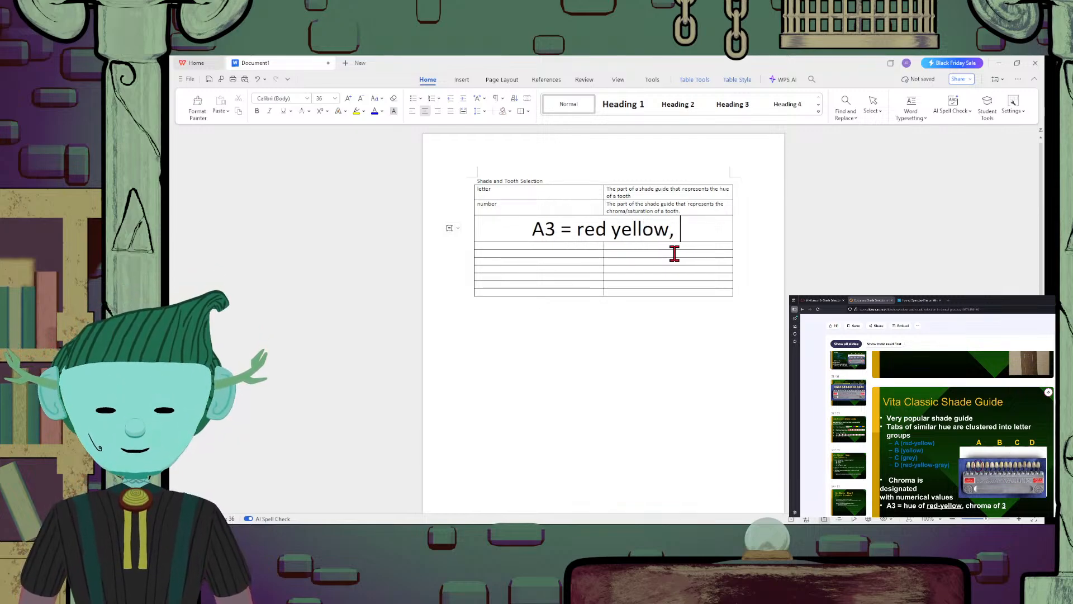
pyautogui.write(' chroma')
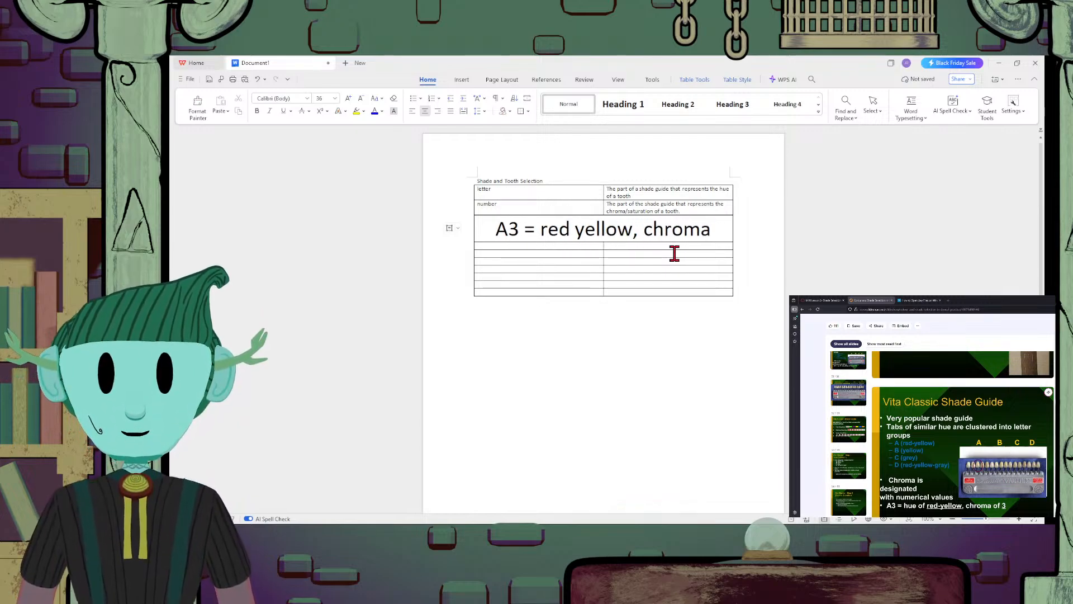
pyautogui.write(' 3')
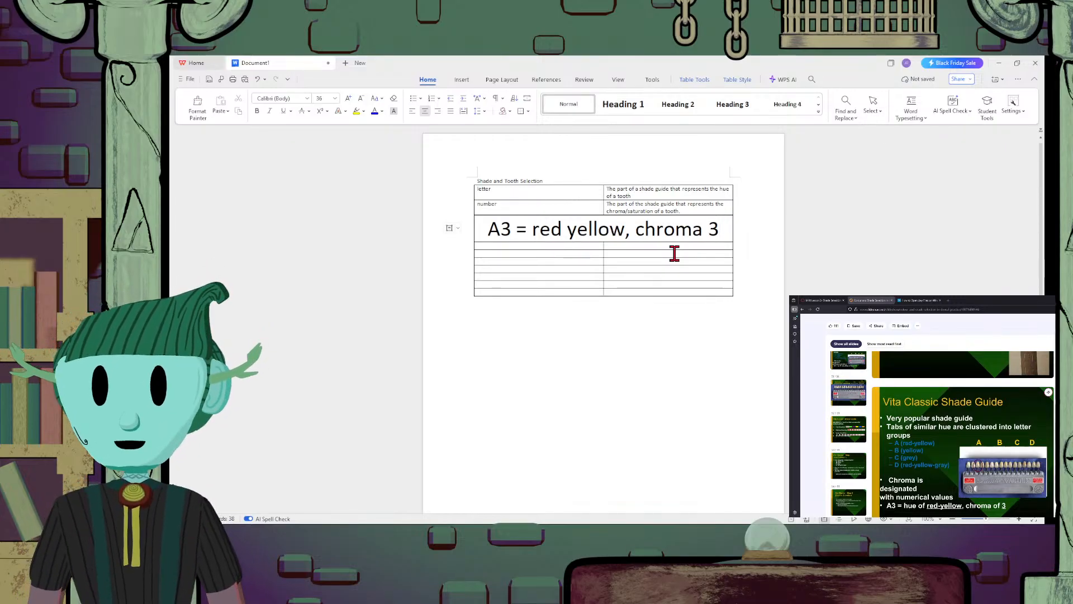
# Insert "A" before "red yellow" in the merged row's text
pyautogui.click(688, 245)
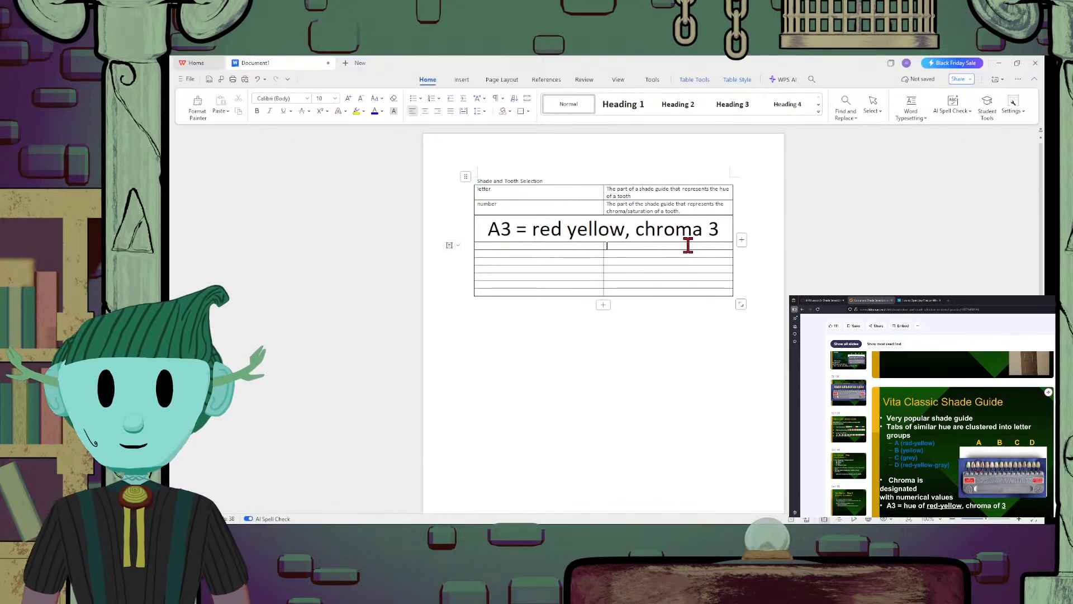
pyautogui.click(534, 229)
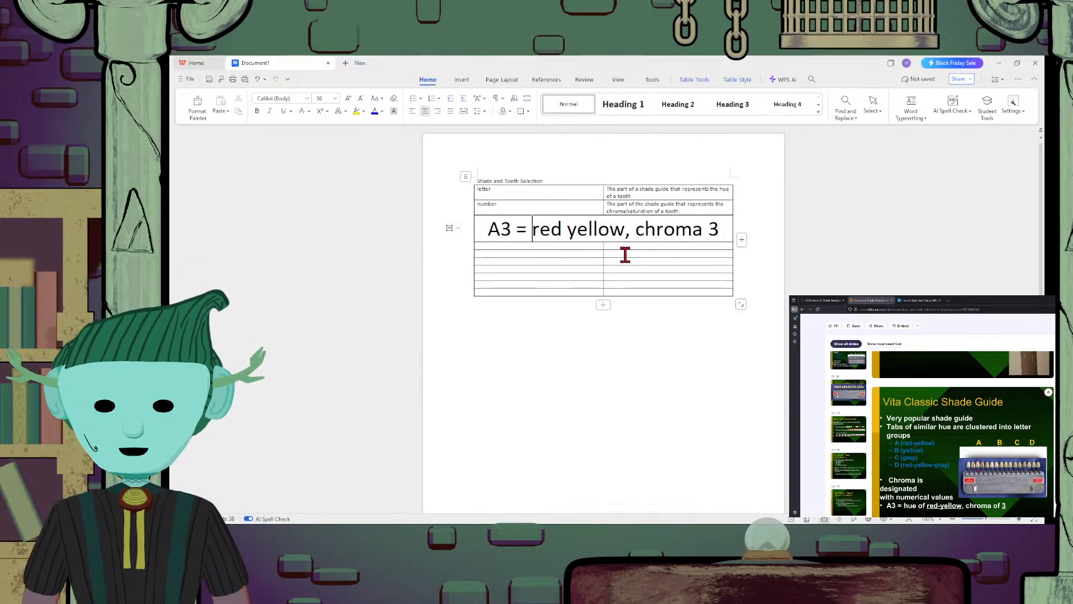
pyautogui.write('A')
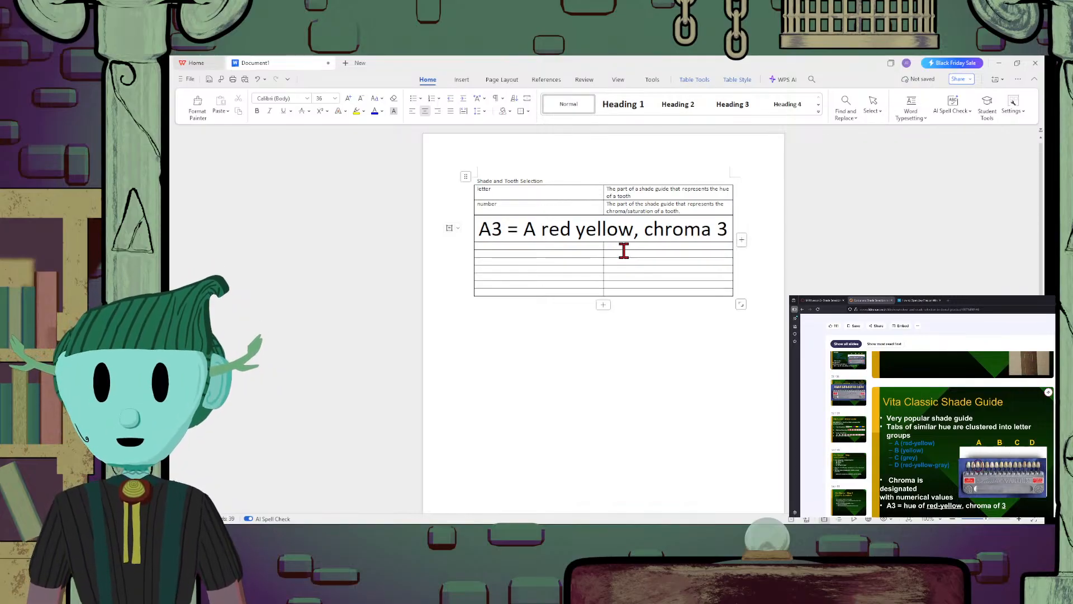
# Fill the row below the A3 line with the term "A" and the description "Letter to represent red-yellow"
pyautogui.click(652, 245)
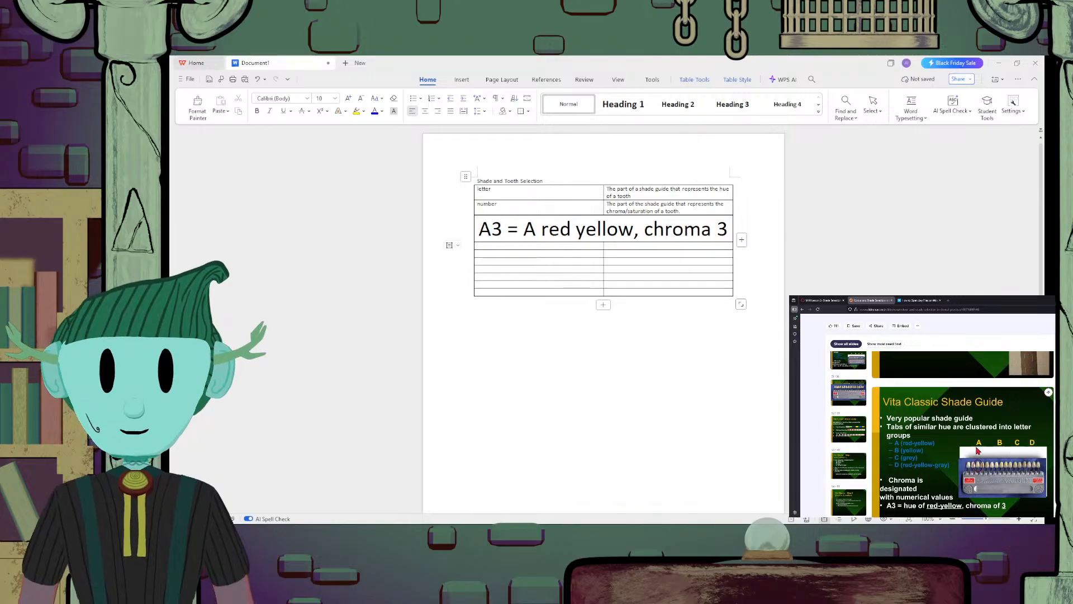
pyautogui.scroll(-2, 1016, 456)
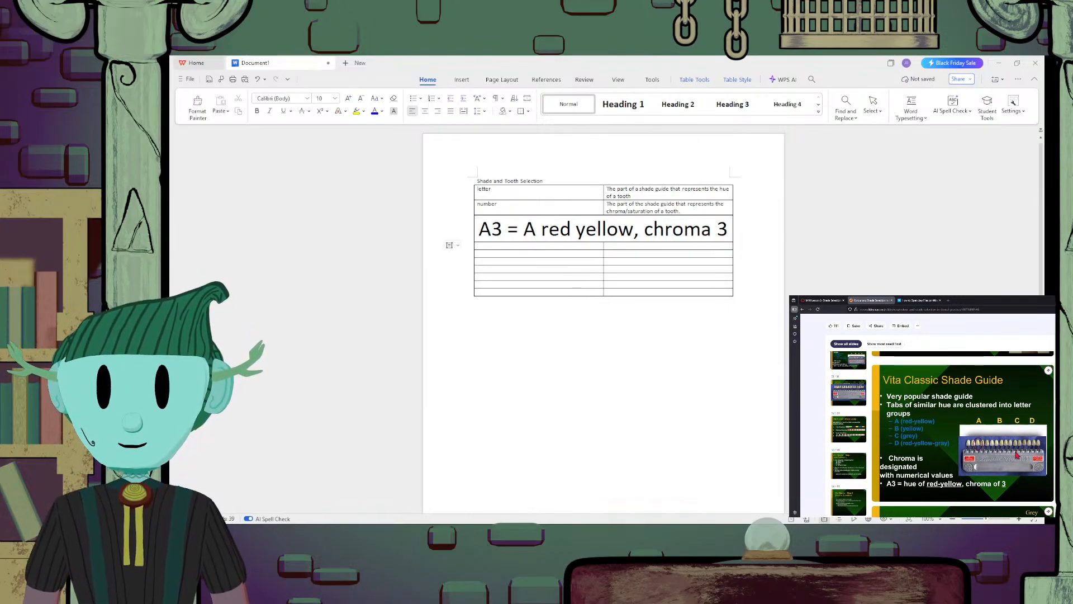
pyautogui.scroll(-4, 1016, 456)
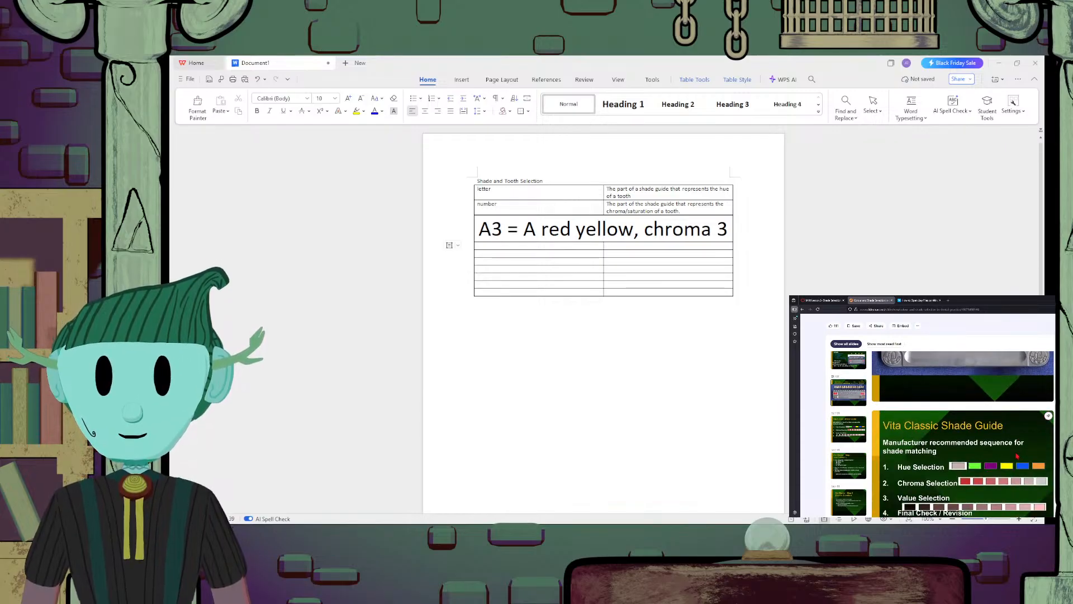
pyautogui.scroll(3, 1016, 456)
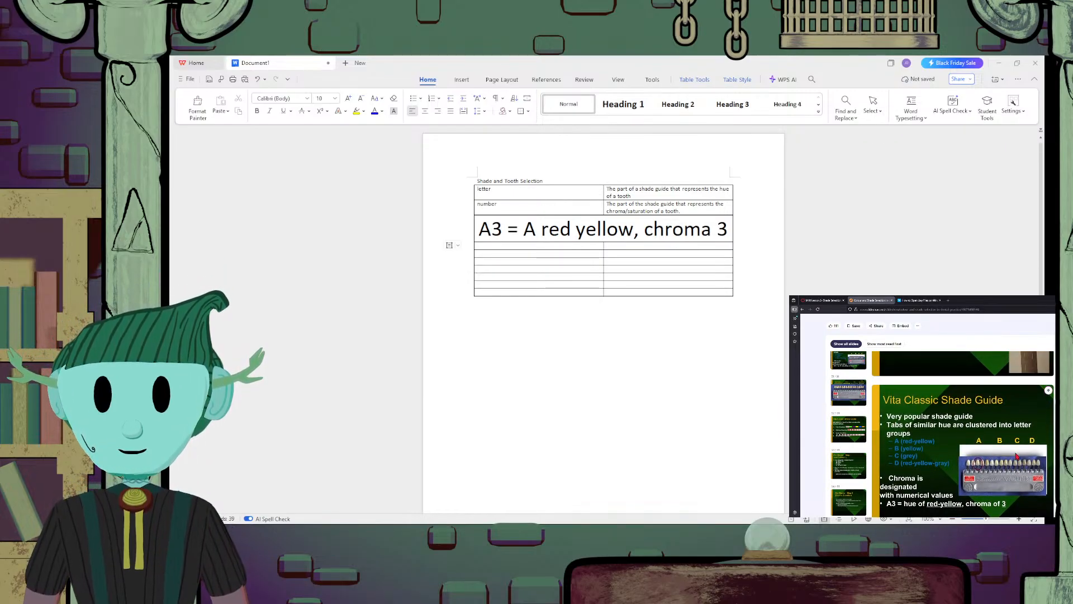
pyautogui.scroll(-2, 1016, 455)
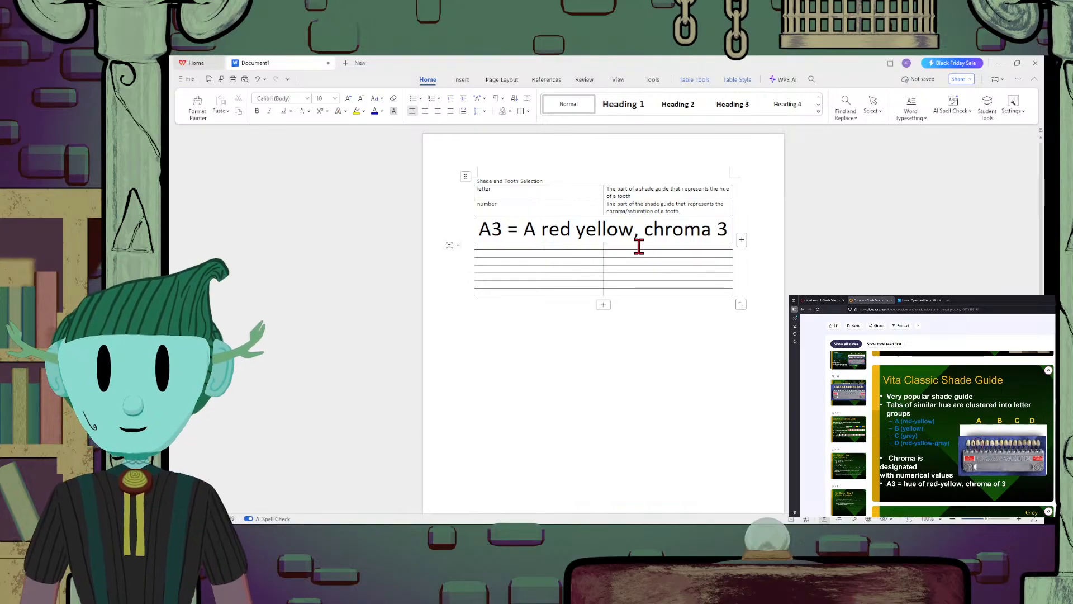
pyautogui.write('le')
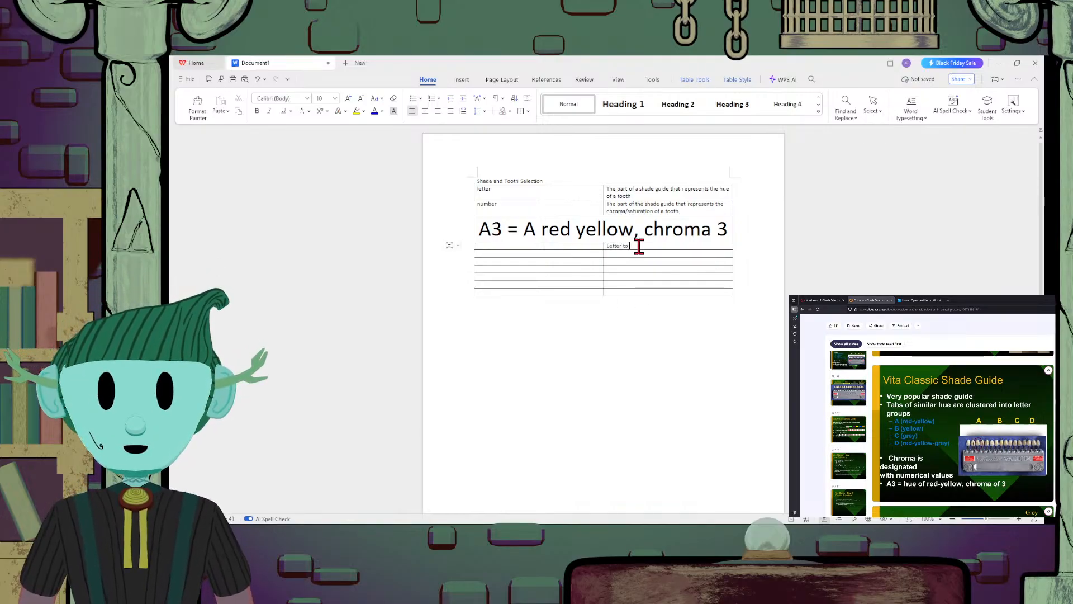
pyautogui.write('tter to represent')
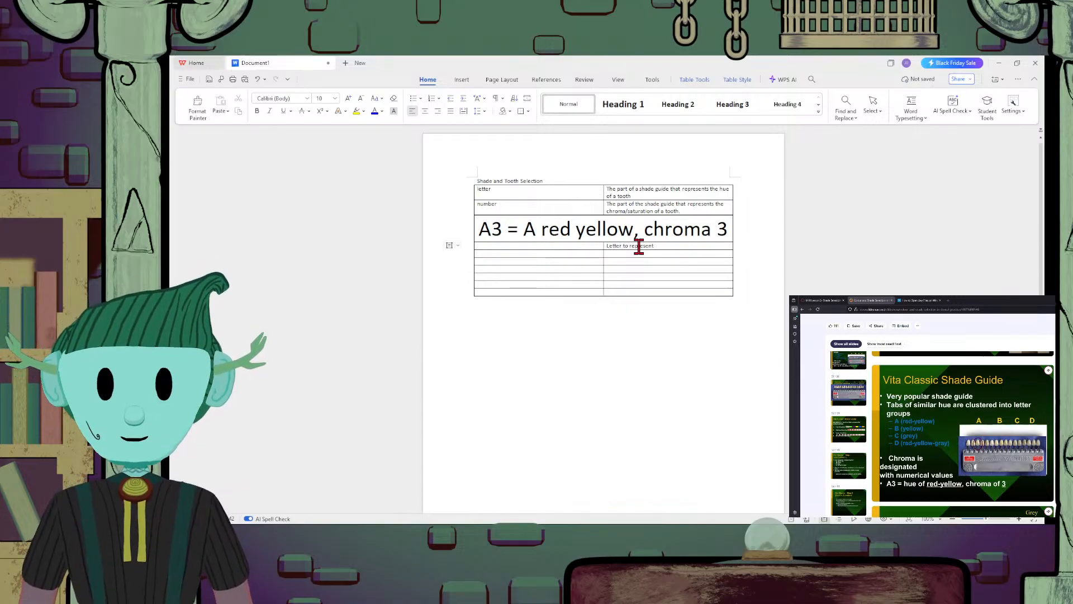
pyautogui.write(' red-yel')
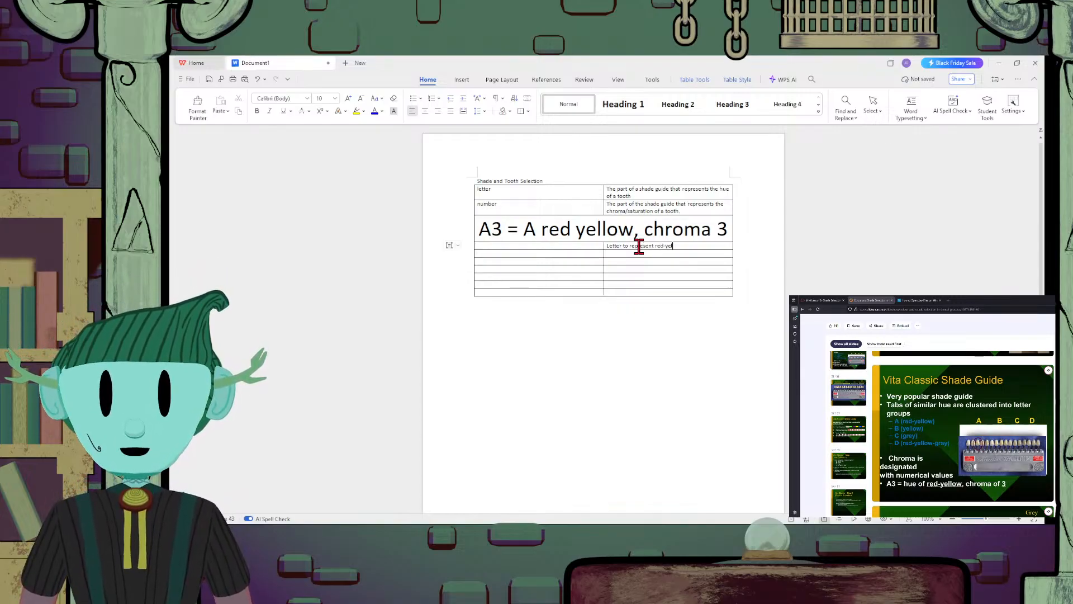
pyautogui.write('low')
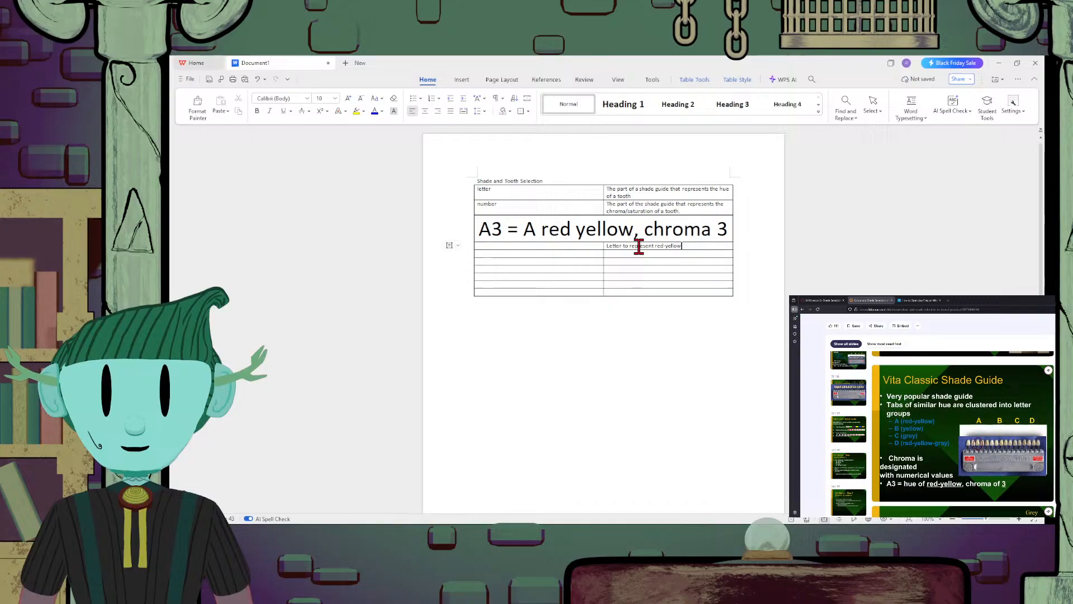
pyautogui.click(590, 246)
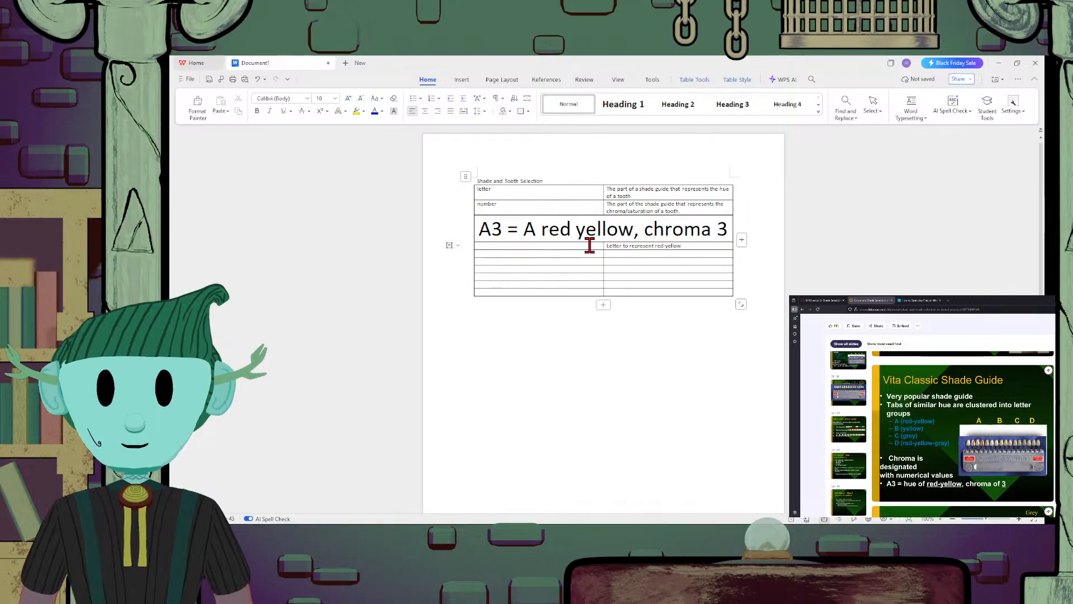
pyautogui.write('A')
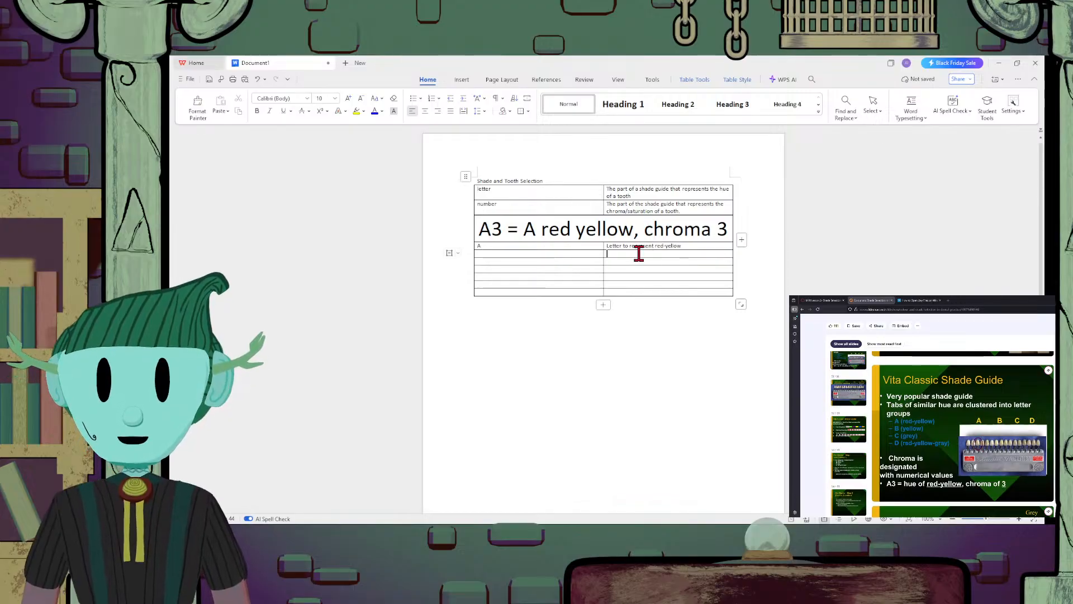
pyautogui.write('Letter to re')
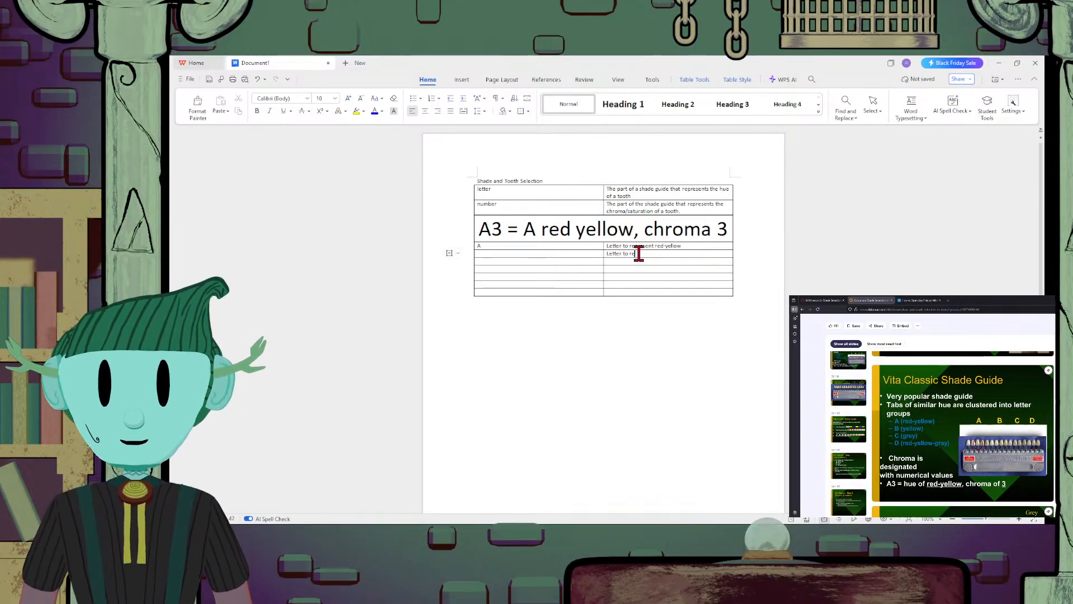
pyautogui.write('present yellow')
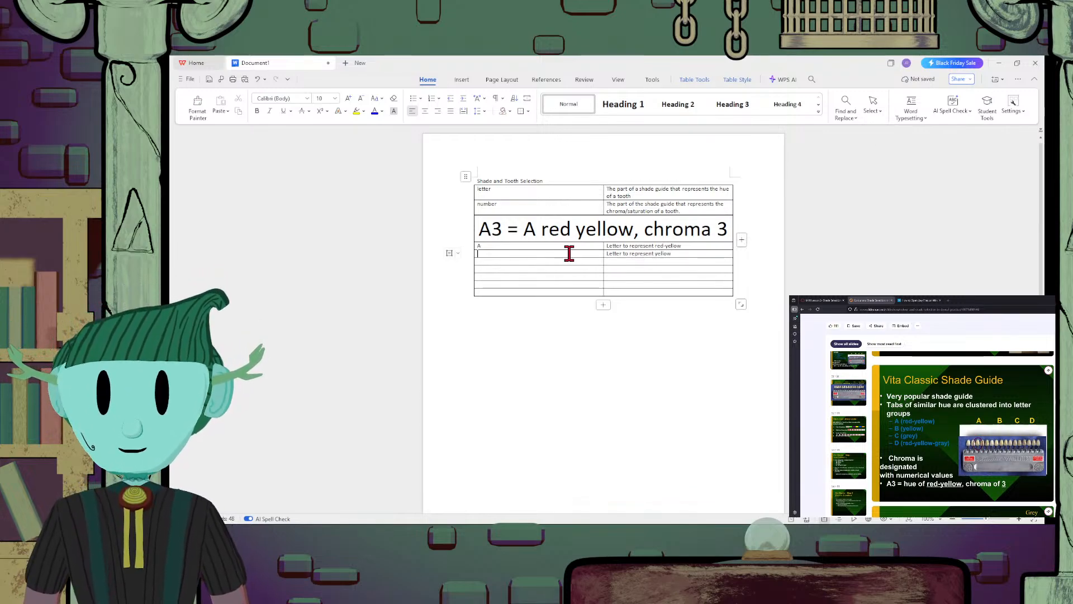
pyautogui.write('B')
# Fill the row below "B" with the term "C" and the description "Letter to represent grey"
pyautogui.click(669, 260)
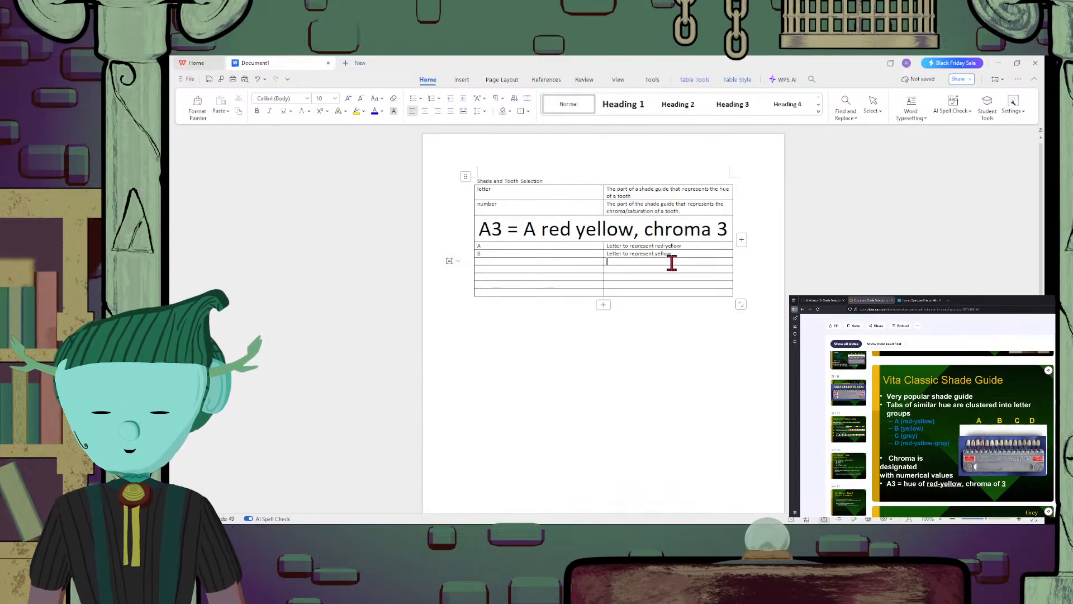
pyautogui.write('Letter to represent')
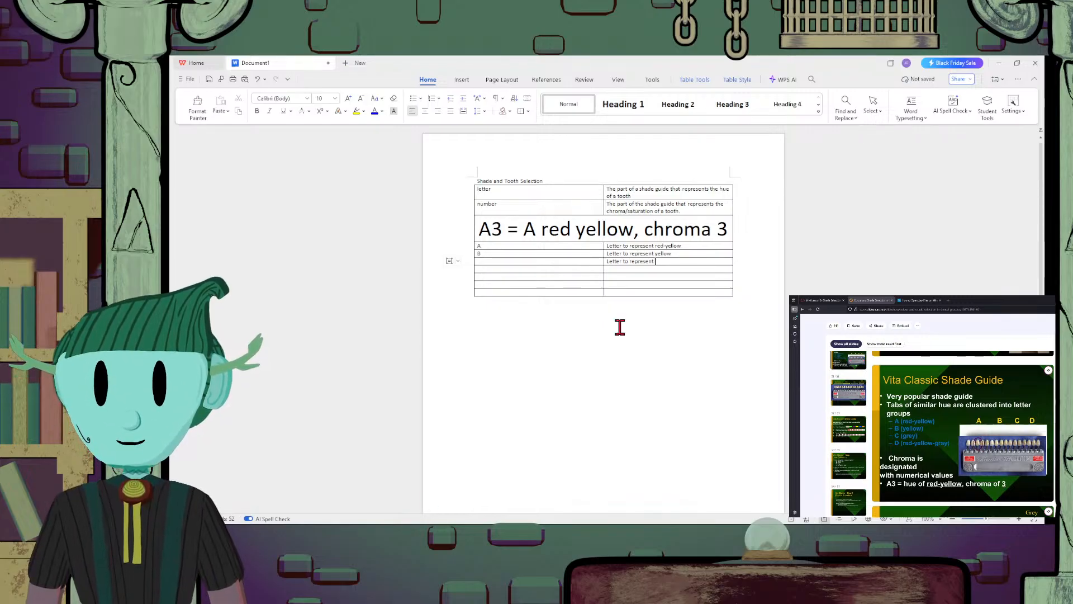
pyautogui.write('grey')
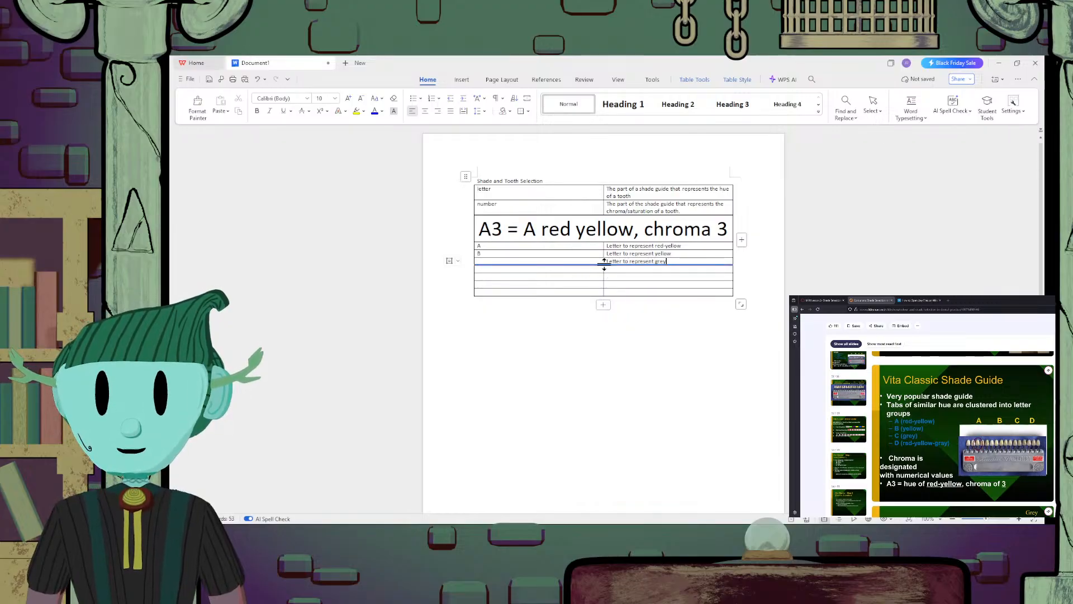
pyautogui.click(601, 259)
pyautogui.write('C')
# Enter "Letter to represent red-yellow-grey" in the second column of the row below "C"
pyautogui.click(674, 268)
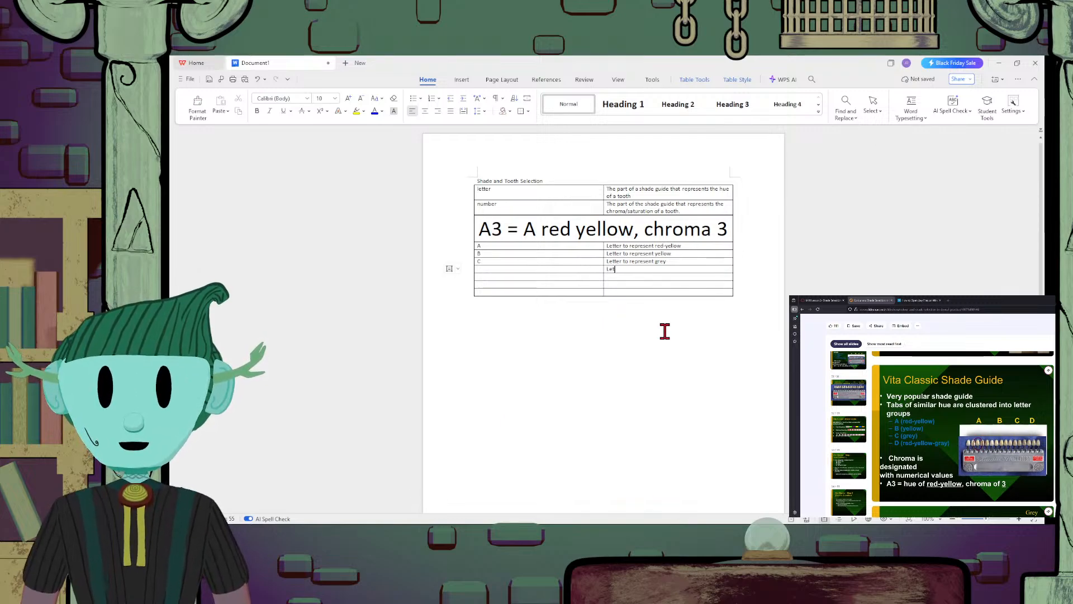
pyautogui.write('Letter to repr')
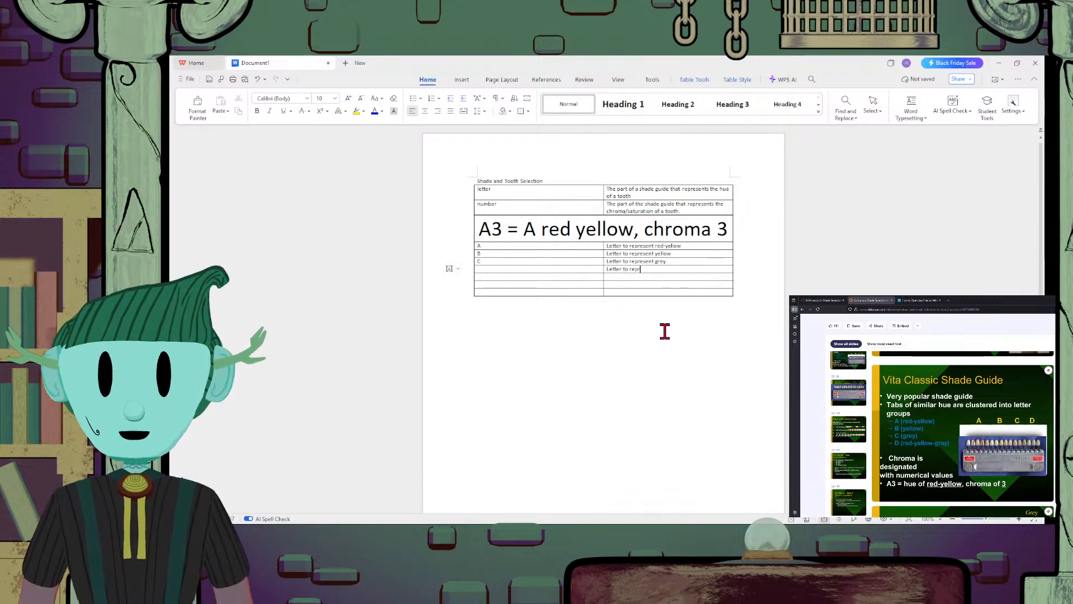
pyautogui.write('esent')
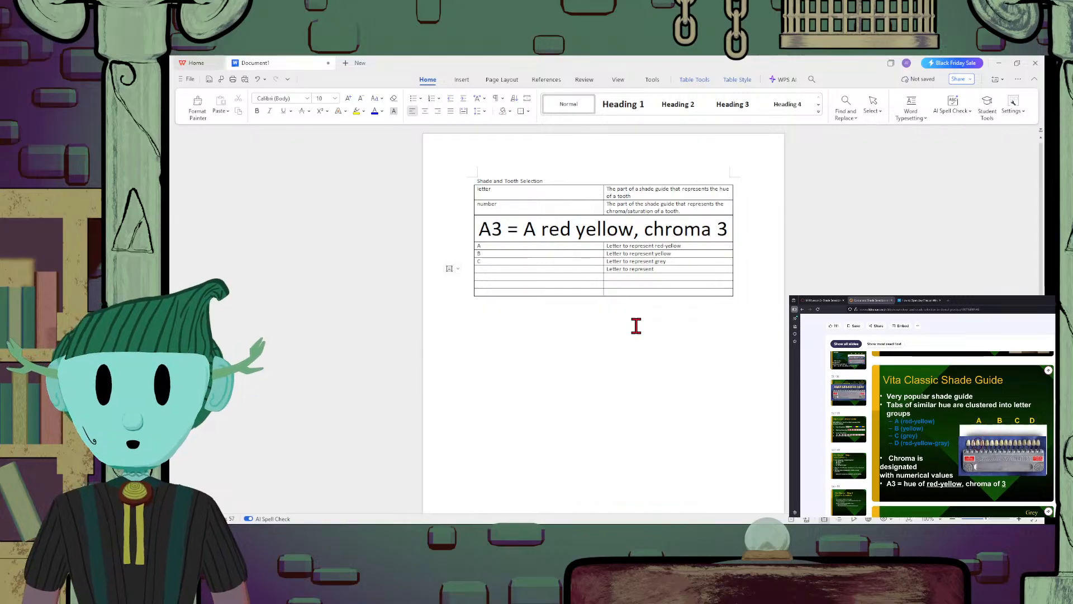
pyautogui.write('red')
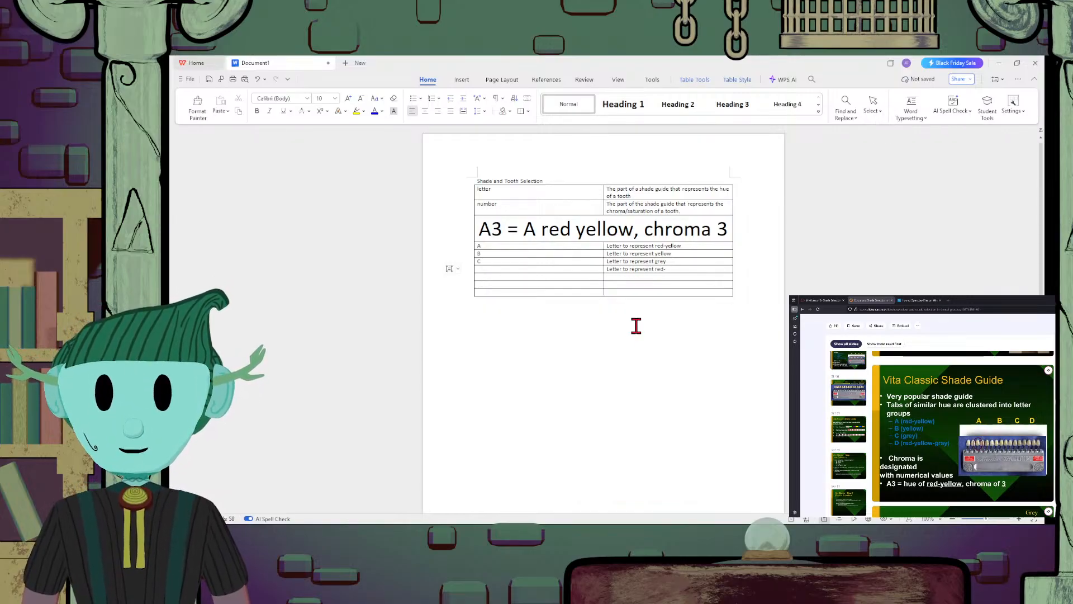
pyautogui.write('-yellow')
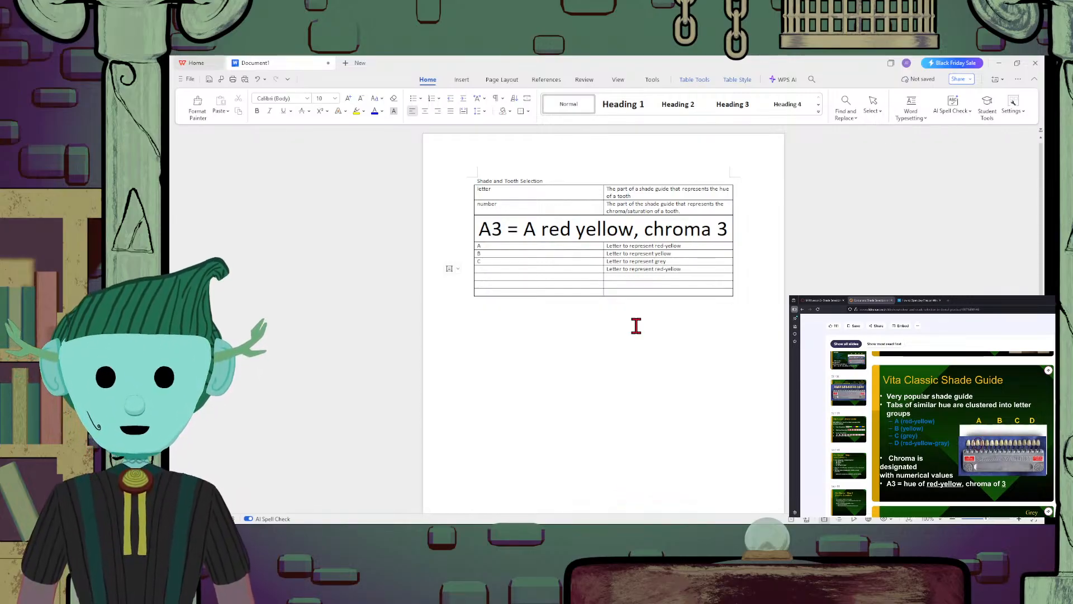
pyautogui.write('-grey')
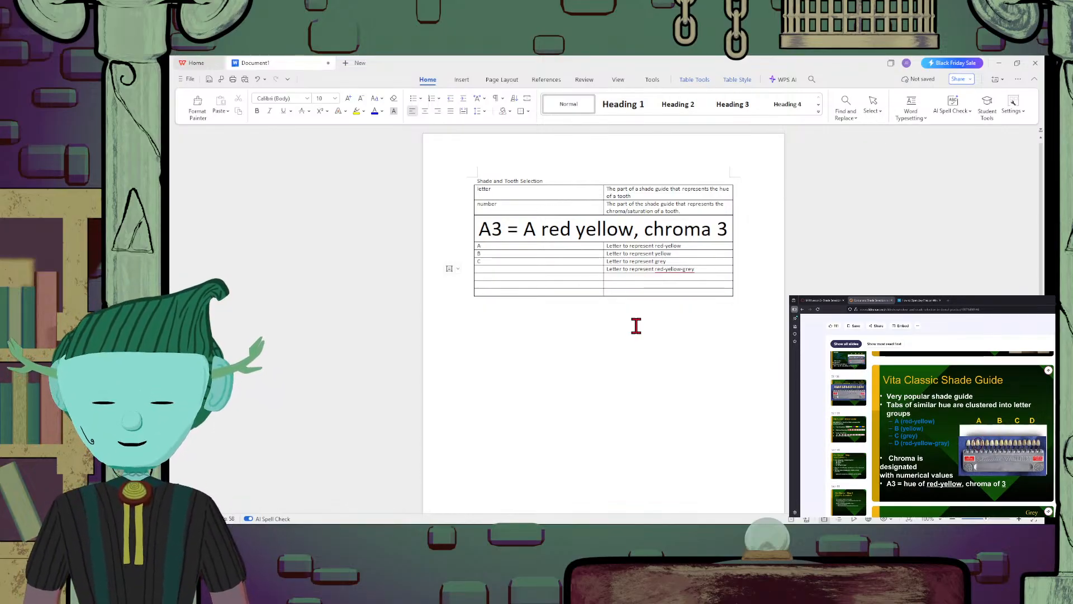
# Enter the term "D" in the first column beside "Letter to represent red-yellow-grey"
pyautogui.click(522, 268)
pyautogui.write('D')
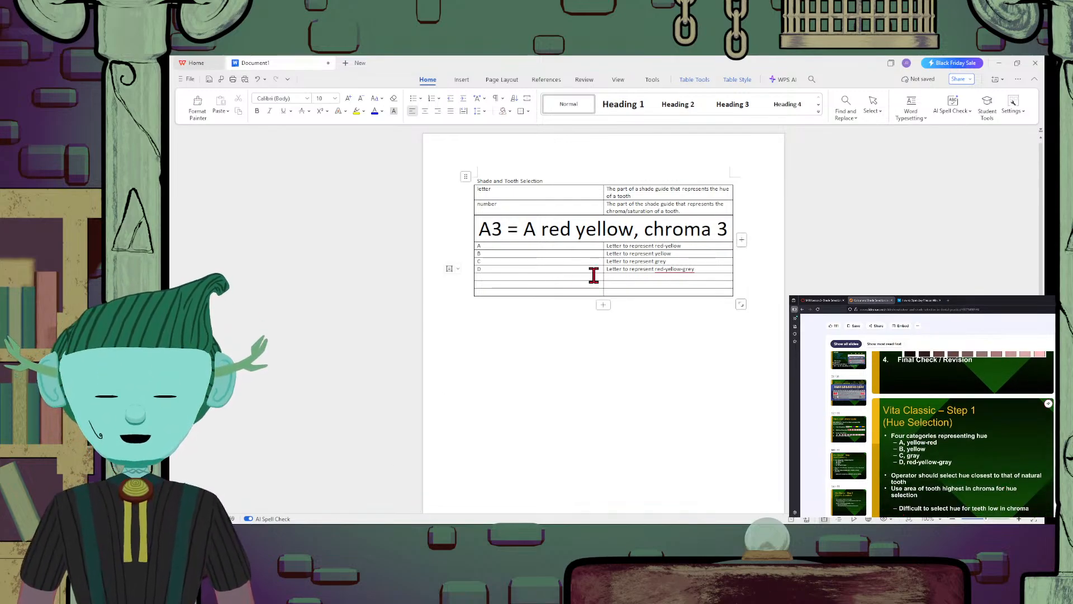
pyautogui.click(628, 292)
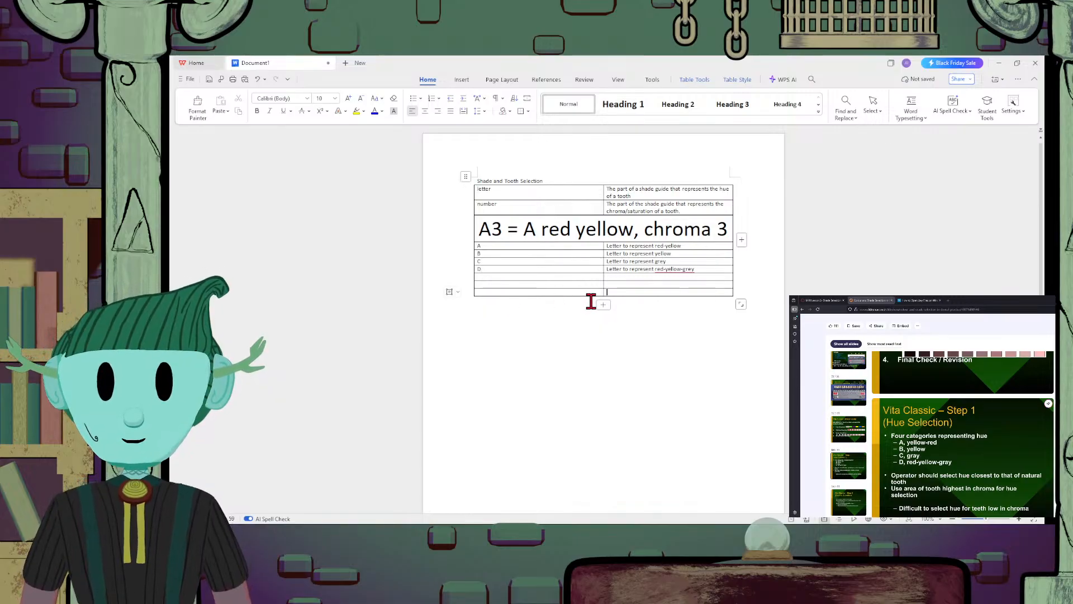
pyautogui.click(596, 247)
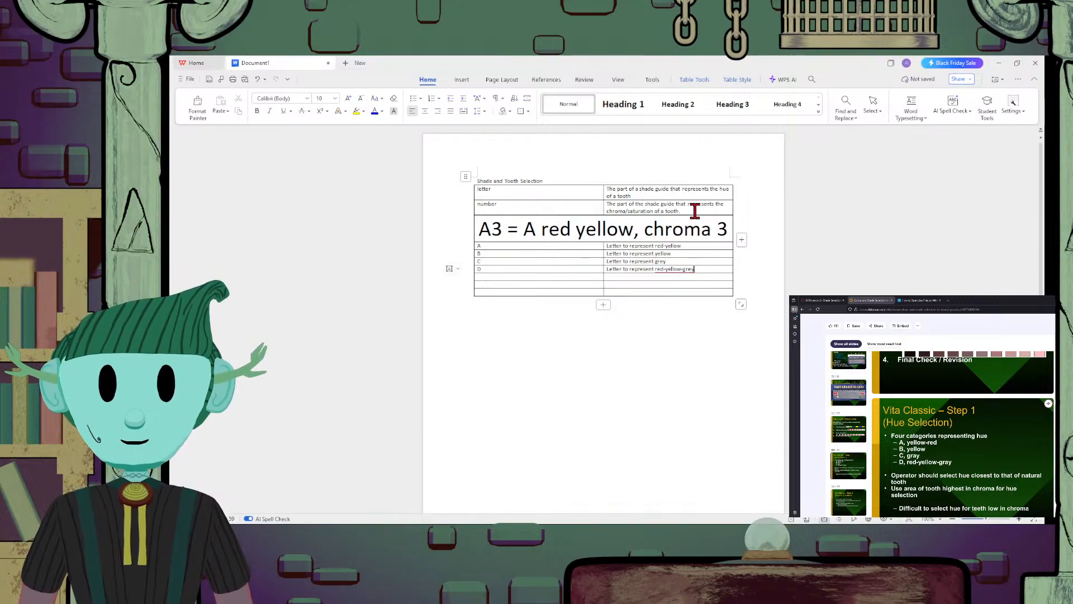
pyautogui.click(688, 252)
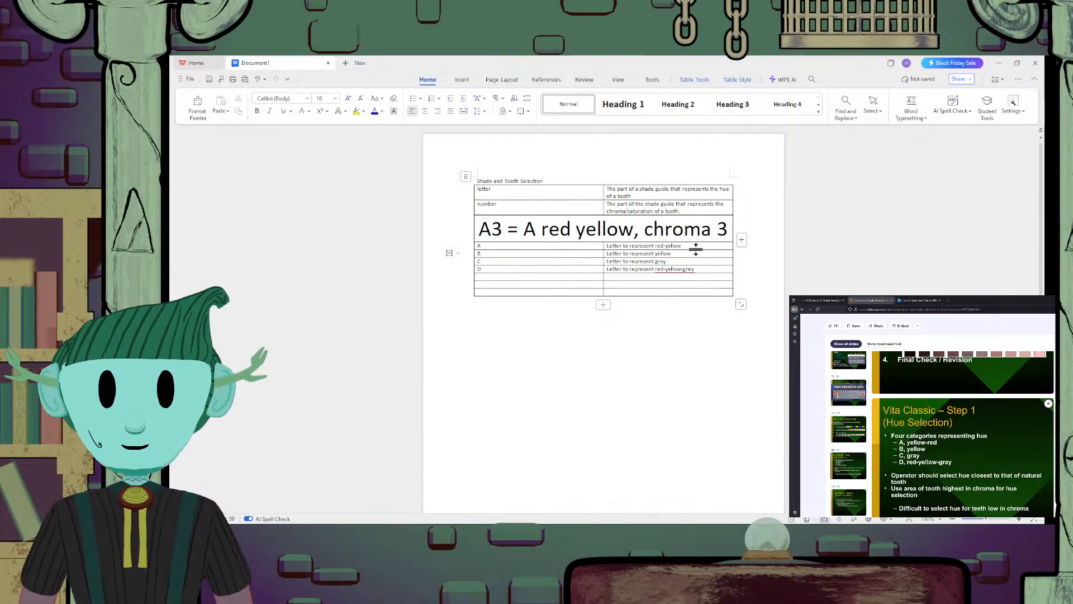
pyautogui.click(724, 269)
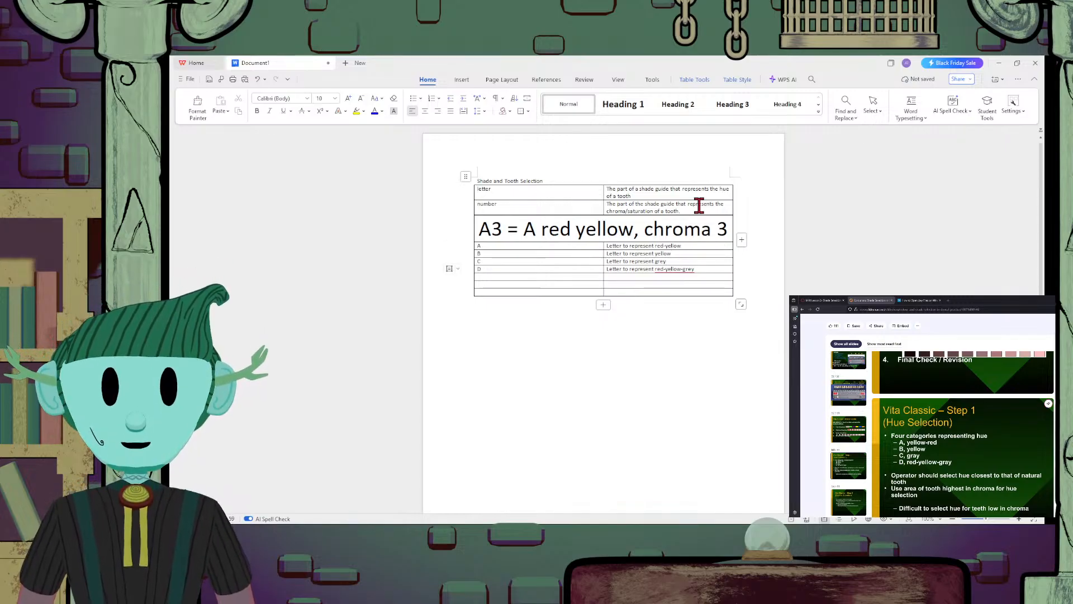
pyautogui.click(705, 261)
pyautogui.click(713, 255)
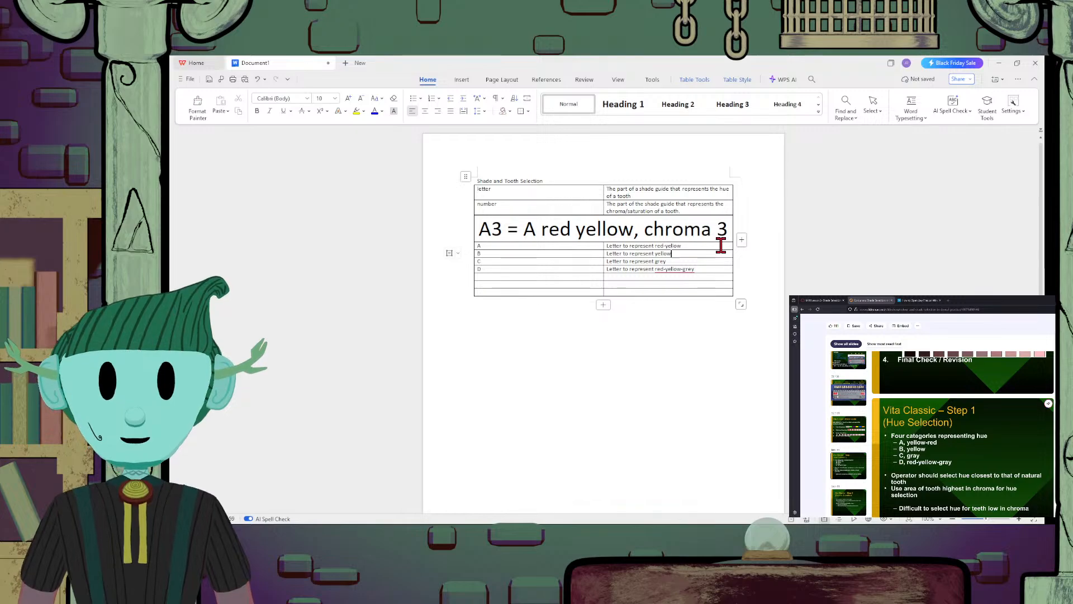
pyautogui.click(721, 246)
pyautogui.click(717, 262)
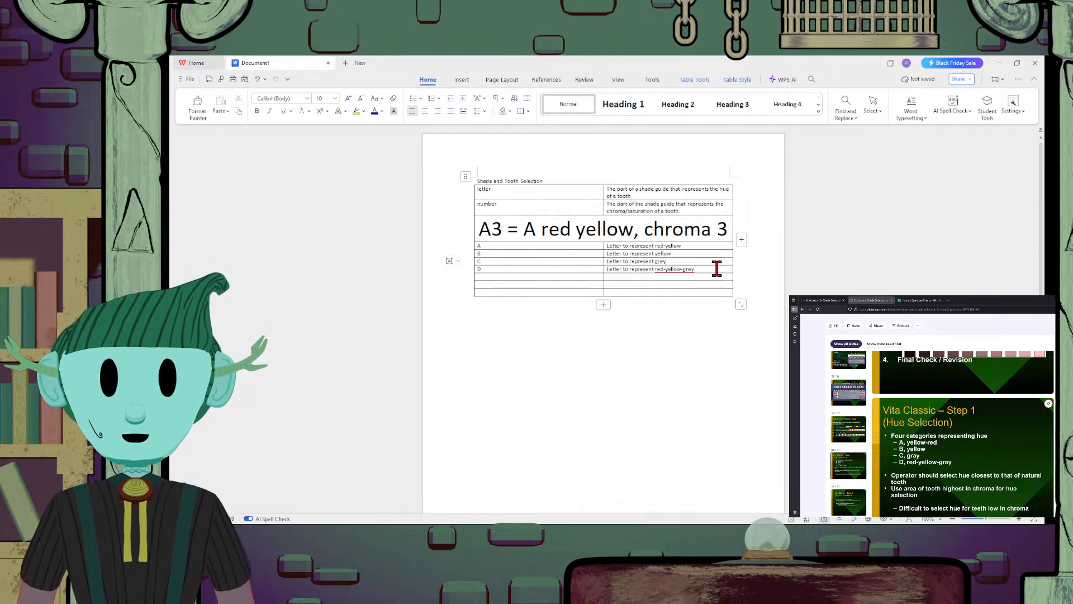
# Add one empty row at the bottom of the Shade and Tooth Selection table
pyautogui.click(716, 268)
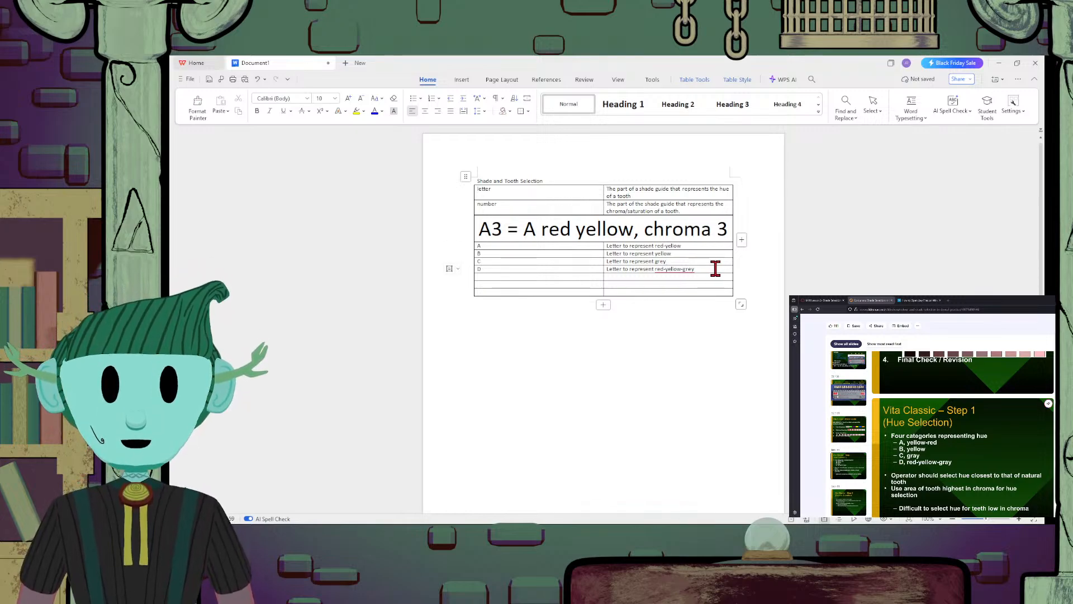
pyautogui.click(603, 305)
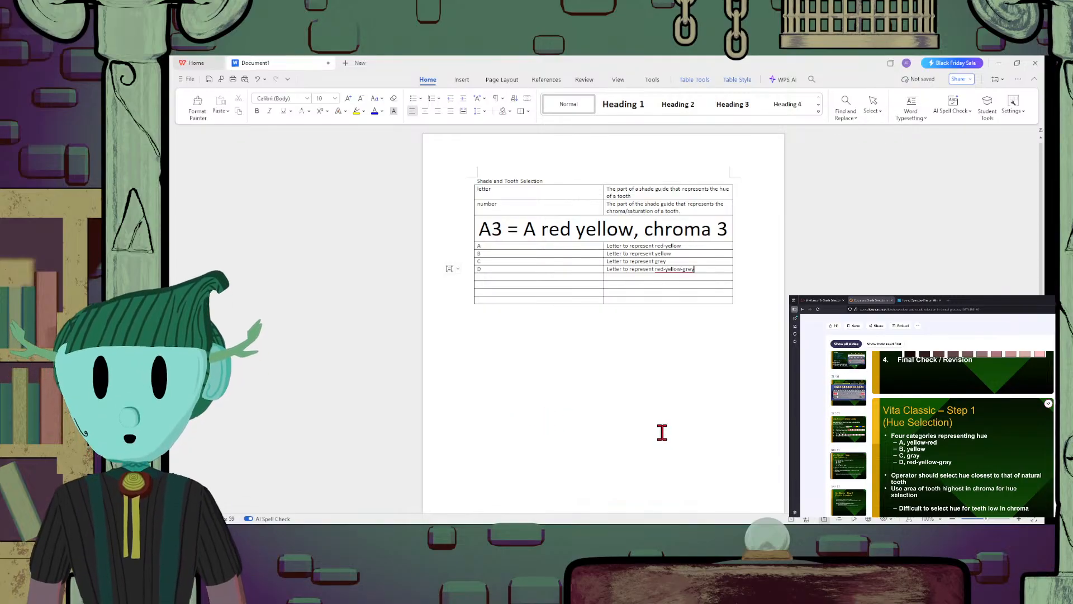
# Switch to the SlideShare browser window and read the Vita Classic slides on Step 1 (Hue Selection) and Step 2 (Chroma Selection)
pyautogui.scroll(-2, 970, 466)
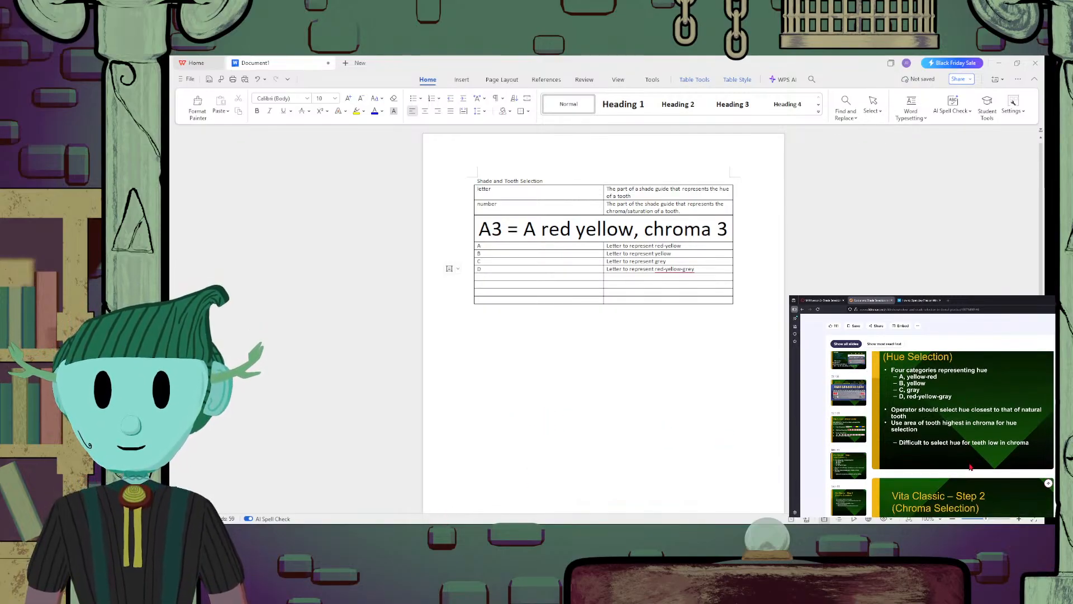
pyautogui.scroll(-1, 1025, 445)
pyautogui.scroll(3, 1024, 444)
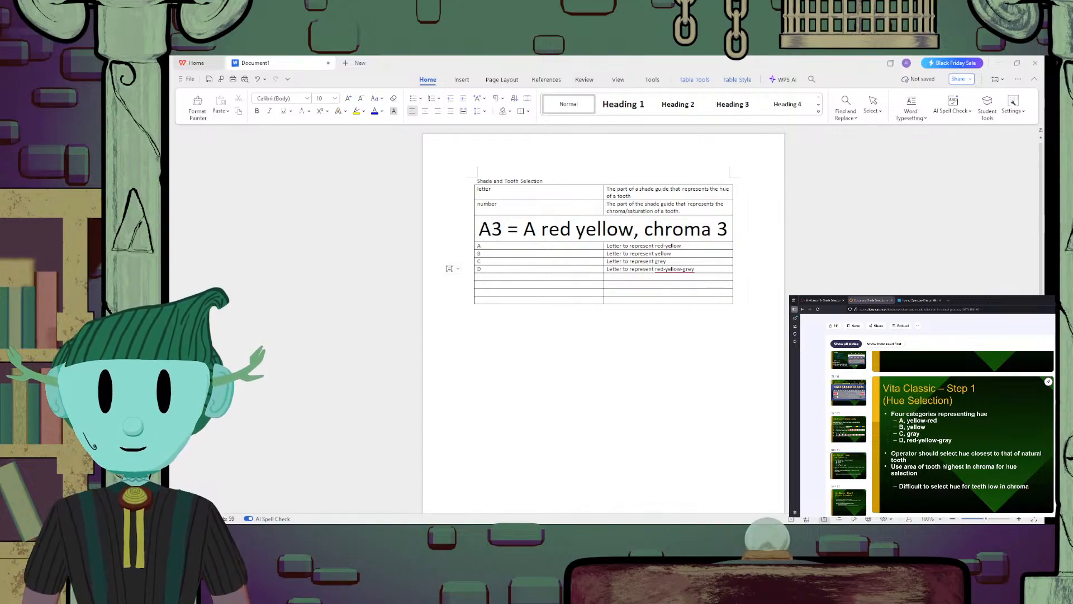
pyautogui.moveTo(1012, 300); pyautogui.dragTo(670, 97)
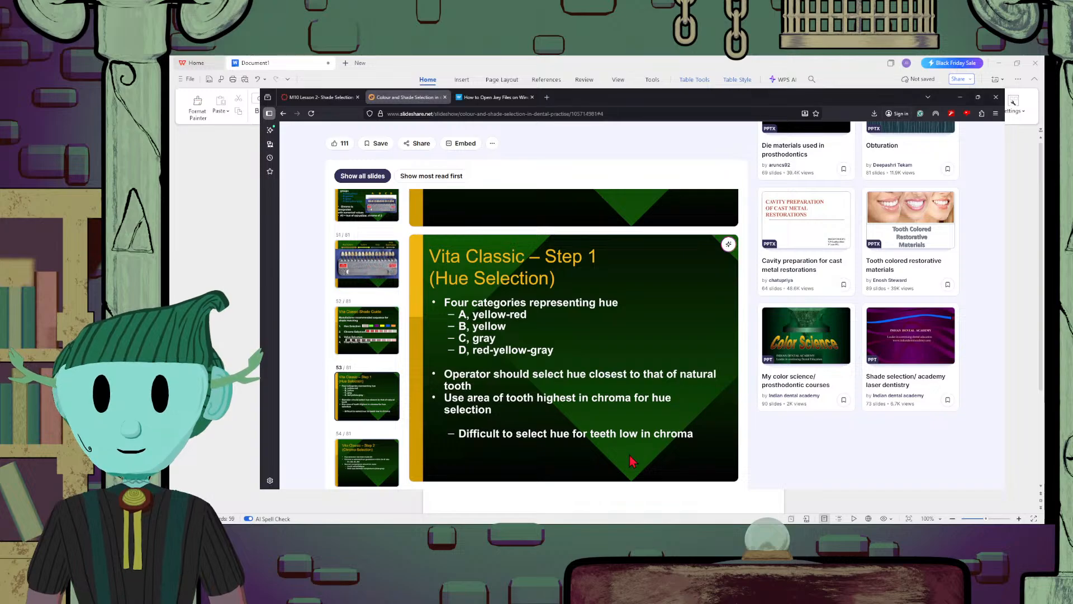
pyautogui.scroll(-2, 640, 339)
pyautogui.scroll(-2, 639, 340)
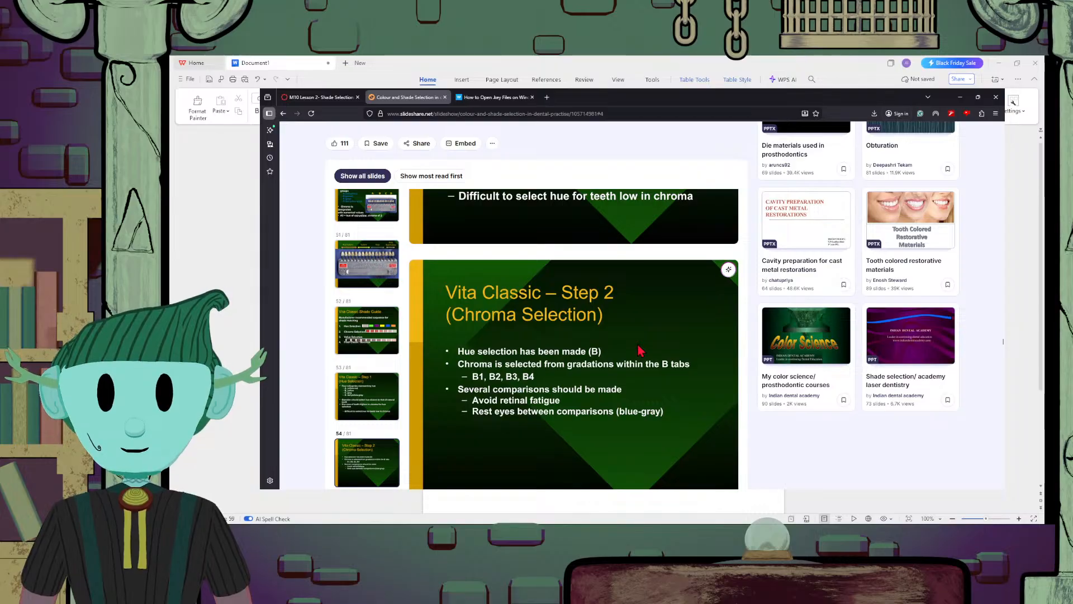
pyautogui.scroll(5, 640, 350)
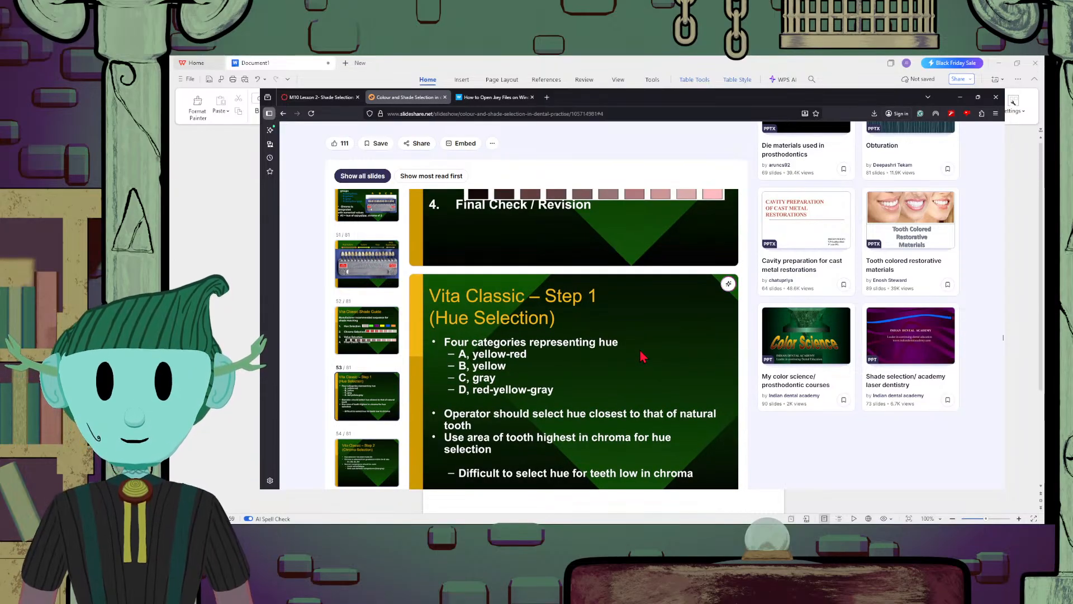
pyautogui.scroll(-2, 642, 356)
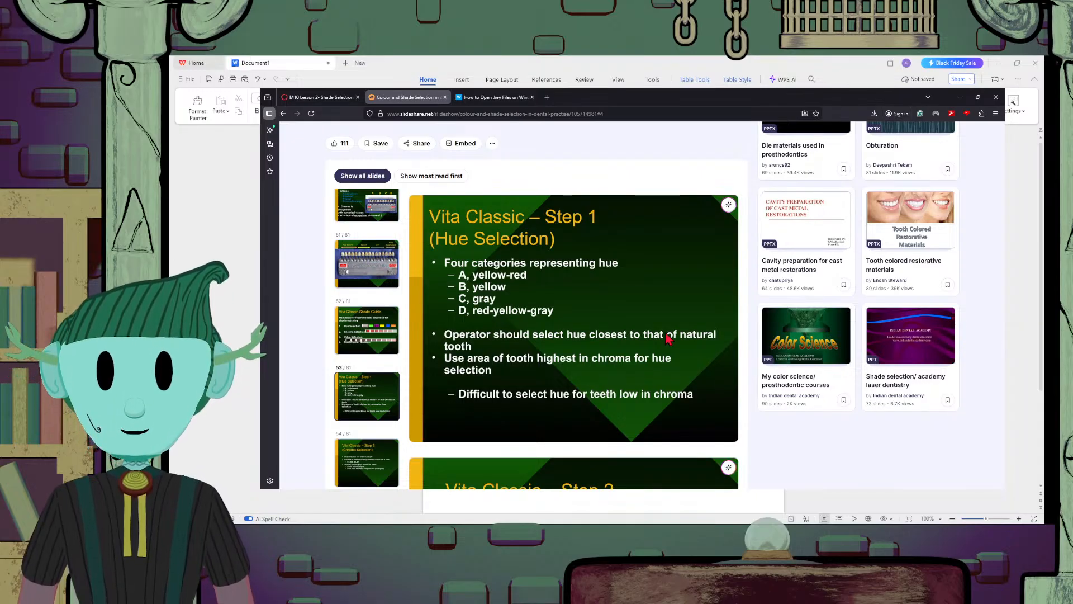
pyautogui.scroll(-2, 499, 334)
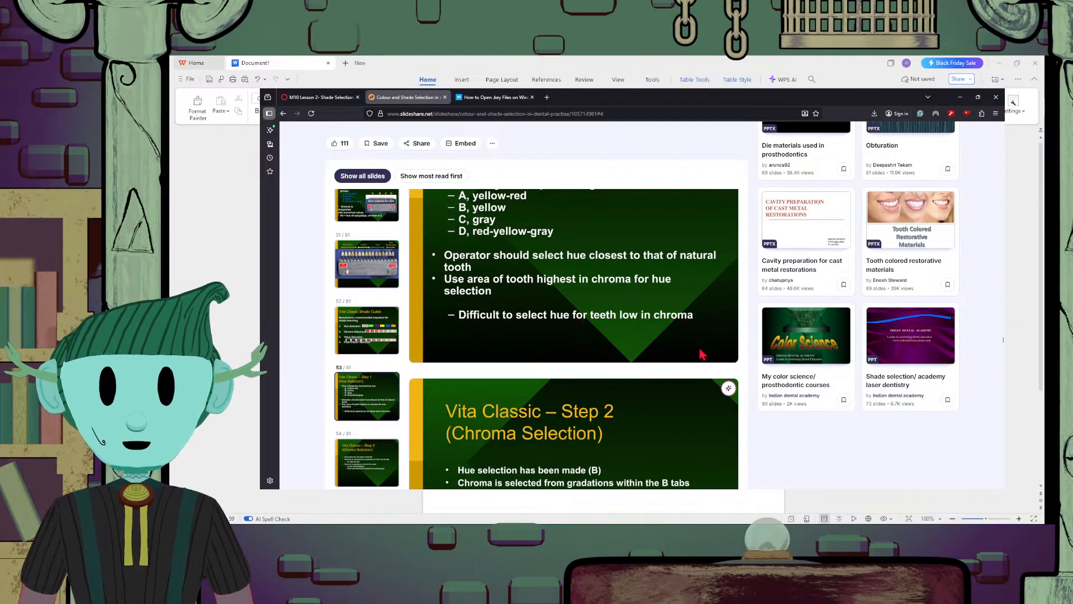
pyautogui.scroll(4, 703, 355)
pyautogui.scroll(-3, 704, 356)
# Examine the shade guide photo with its hue groups and the Vita Classic slides through Step 4 (Final Check / Revision)
pyautogui.scroll(8, 707, 357)
pyautogui.scroll(5, 707, 357)
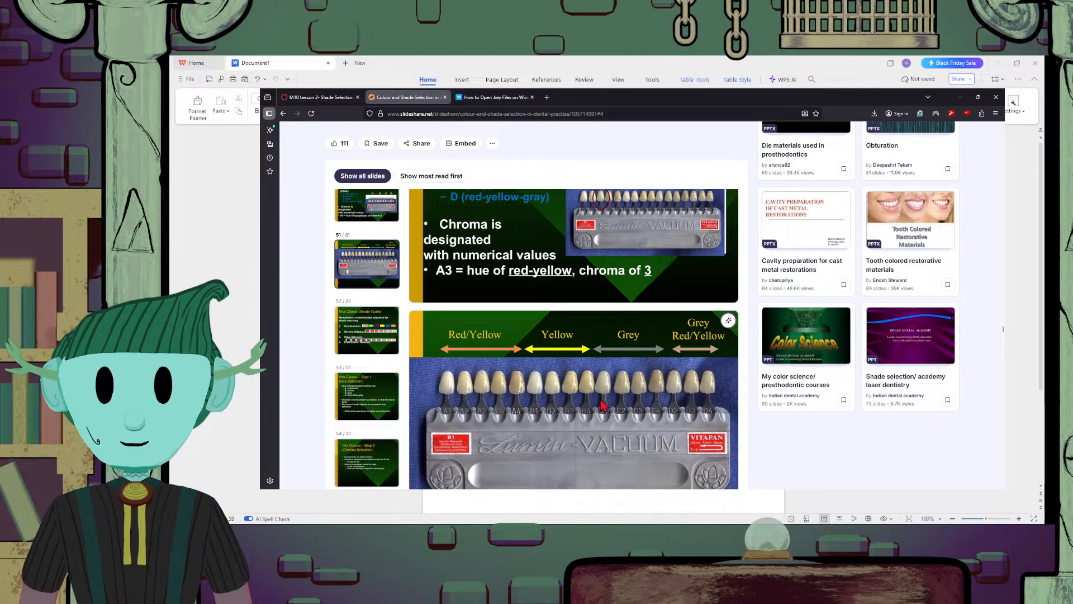
pyautogui.scroll(-2, 602, 404)
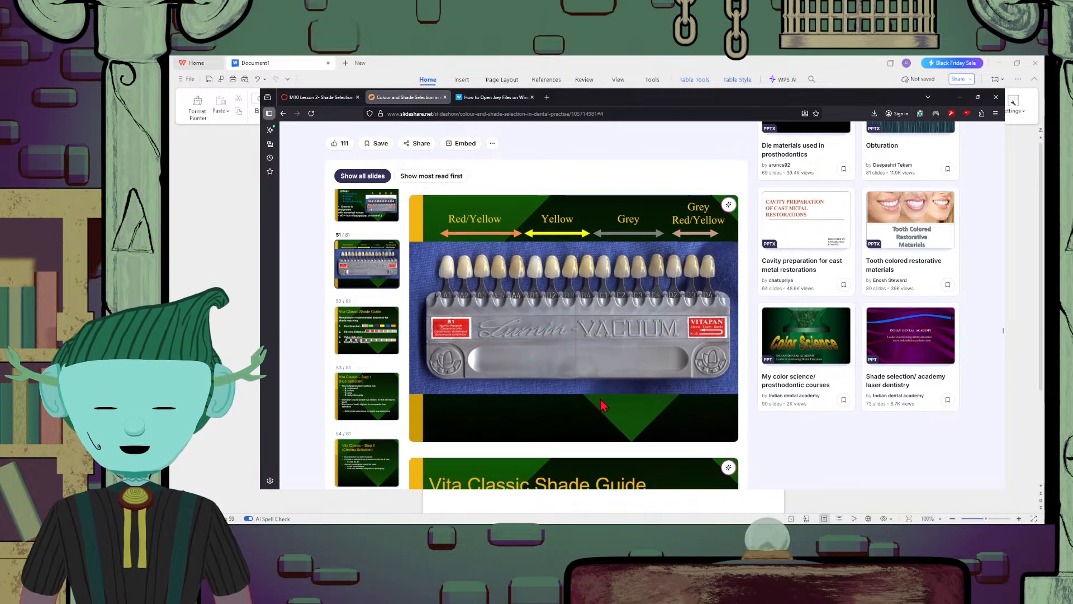
pyautogui.scroll(1, 526, 385)
pyautogui.scroll(-1, 462, 366)
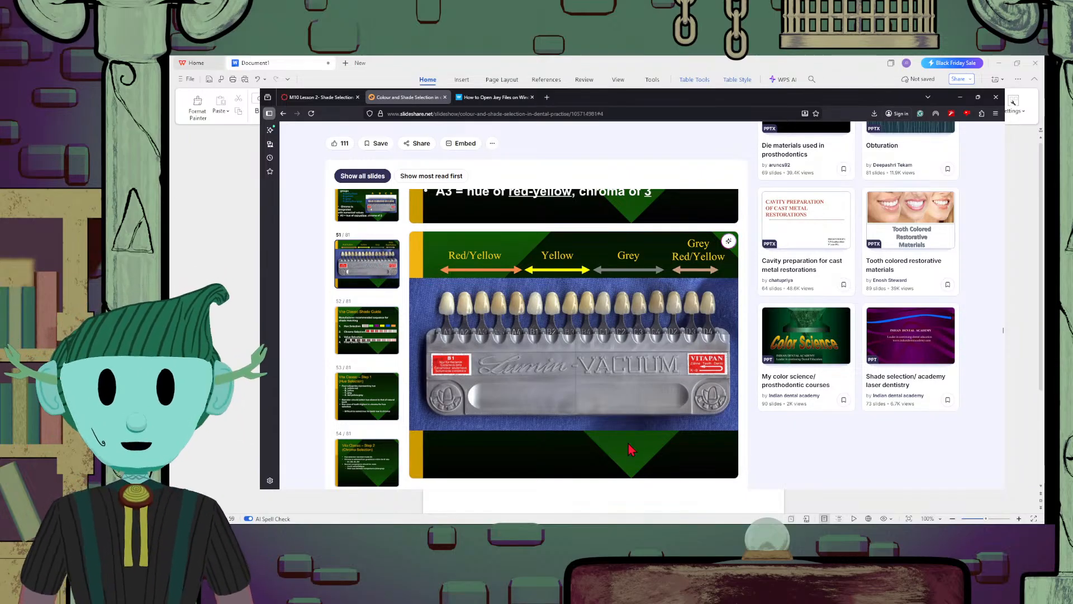
pyautogui.scroll(-10, 634, 446)
pyautogui.scroll(-4, 633, 445)
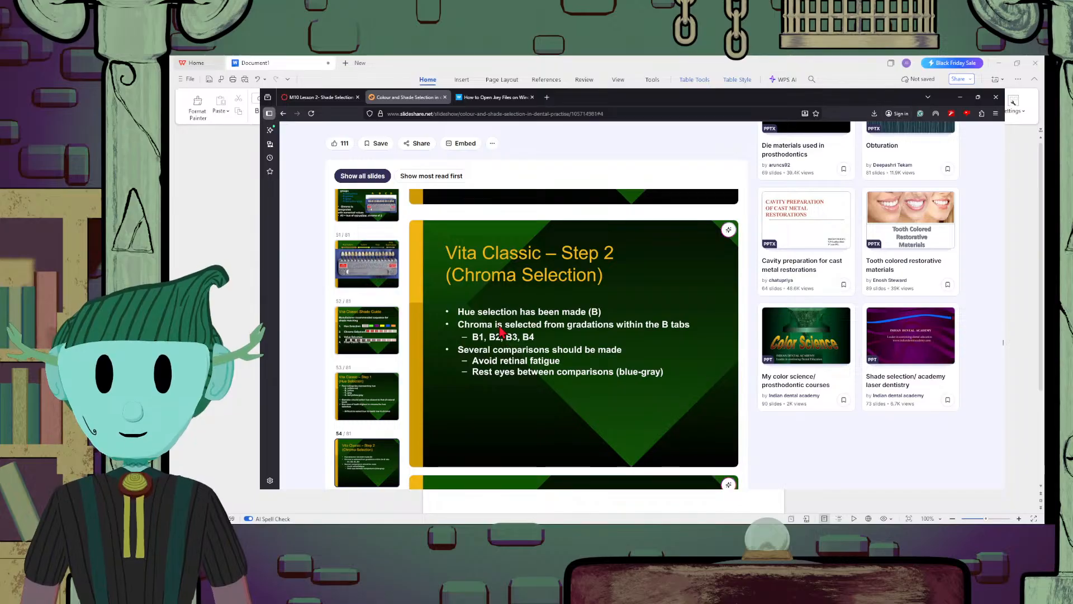
pyautogui.scroll(-3, 626, 356)
pyautogui.scroll(-5, 626, 357)
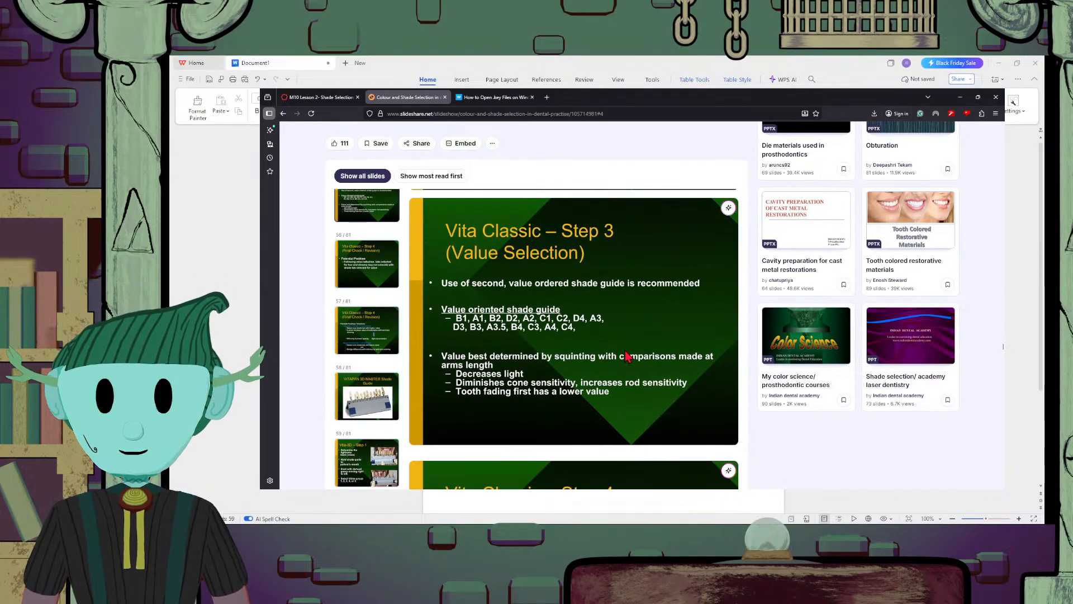
pyautogui.scroll(-4, 626, 356)
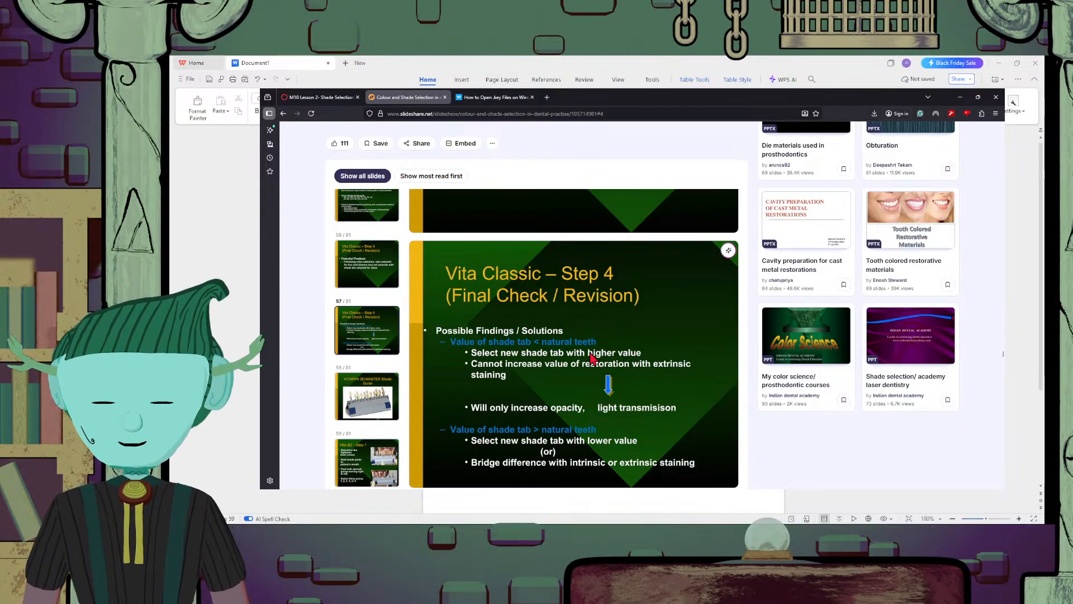
pyautogui.scroll(-3, 593, 358)
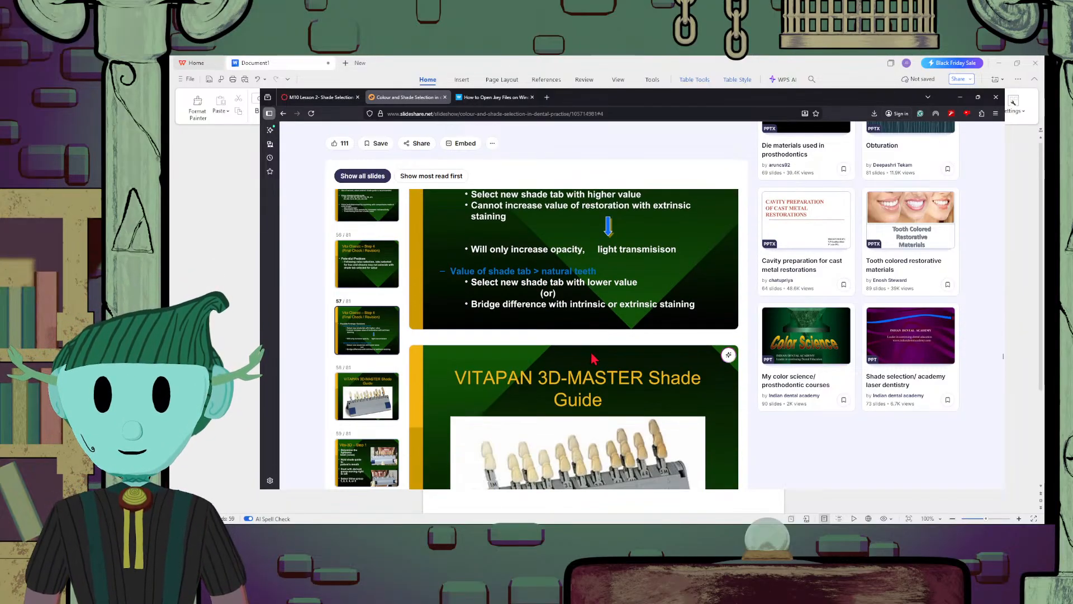
# Look through the VITAPAN 3D-MASTER shade guide slides, from Vita-3D Step 1 through the value, chroma and hue modifications
pyautogui.scroll(-3, 593, 358)
pyautogui.scroll(-4, 593, 358)
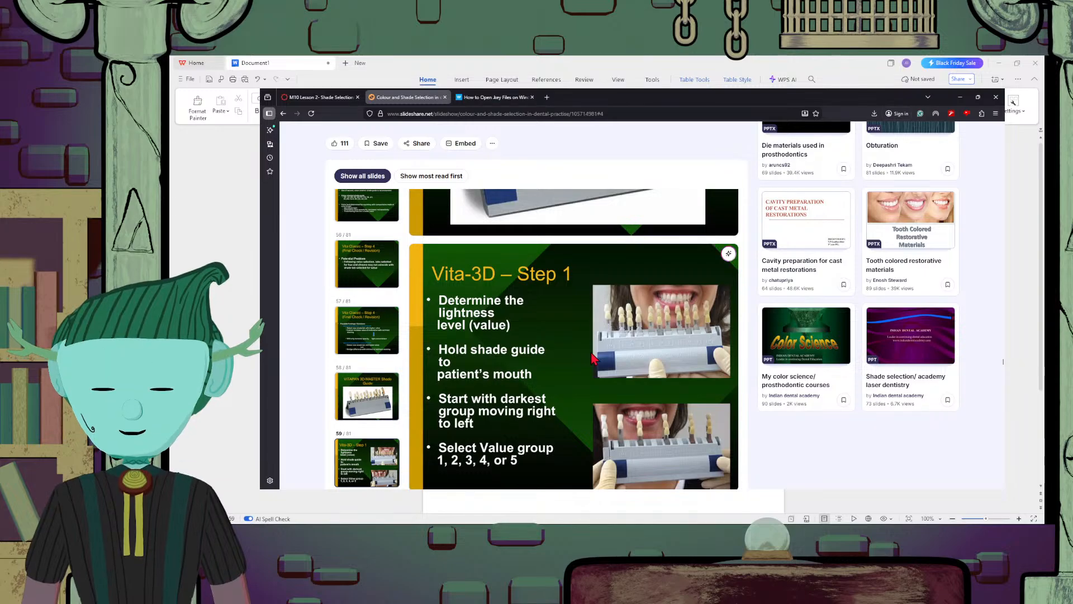
pyautogui.scroll(-3, 593, 358)
pyautogui.scroll(3, 593, 357)
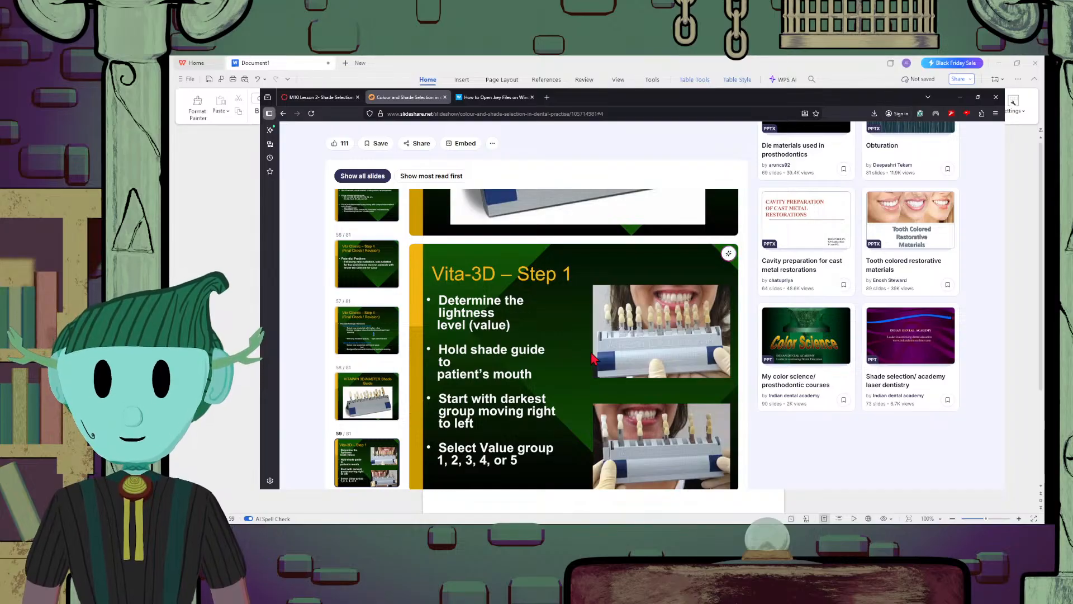
pyautogui.scroll(-2, 593, 357)
pyautogui.scroll(-7, 593, 358)
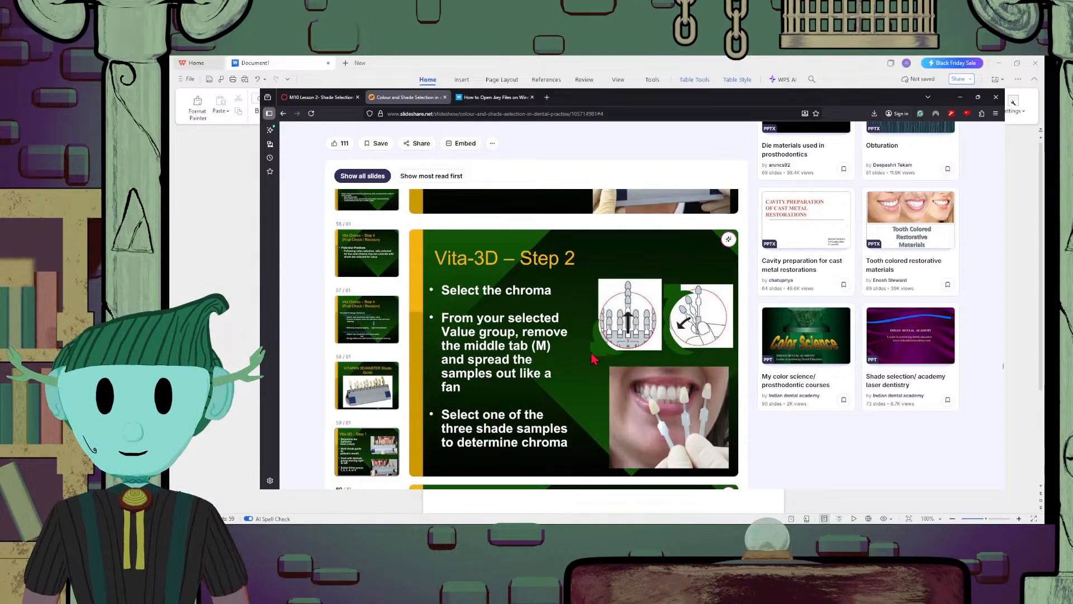
pyautogui.scroll(-10, 593, 358)
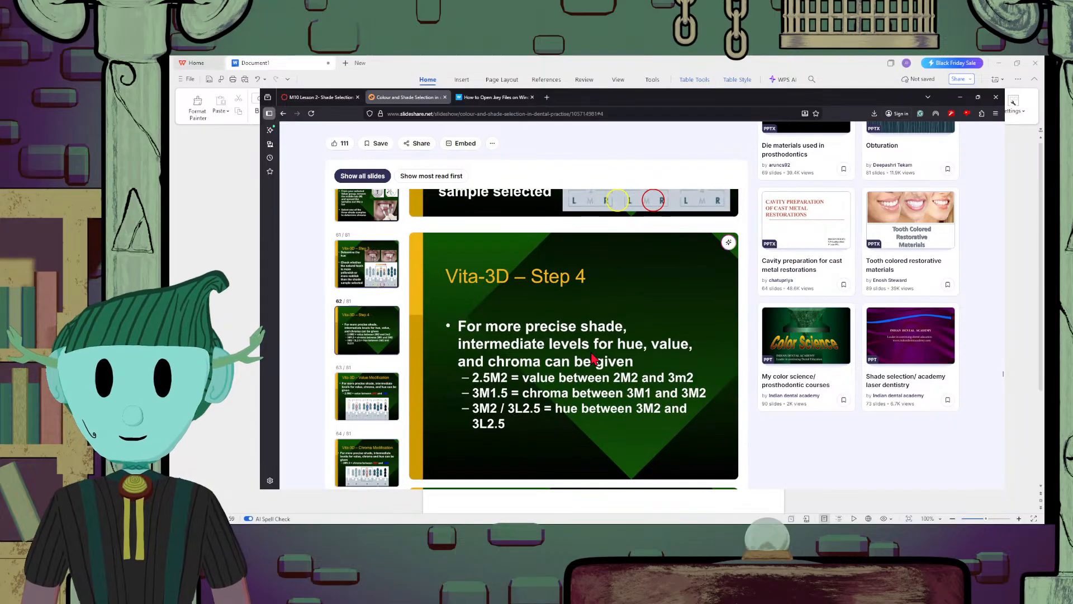
pyautogui.scroll(-8, 593, 357)
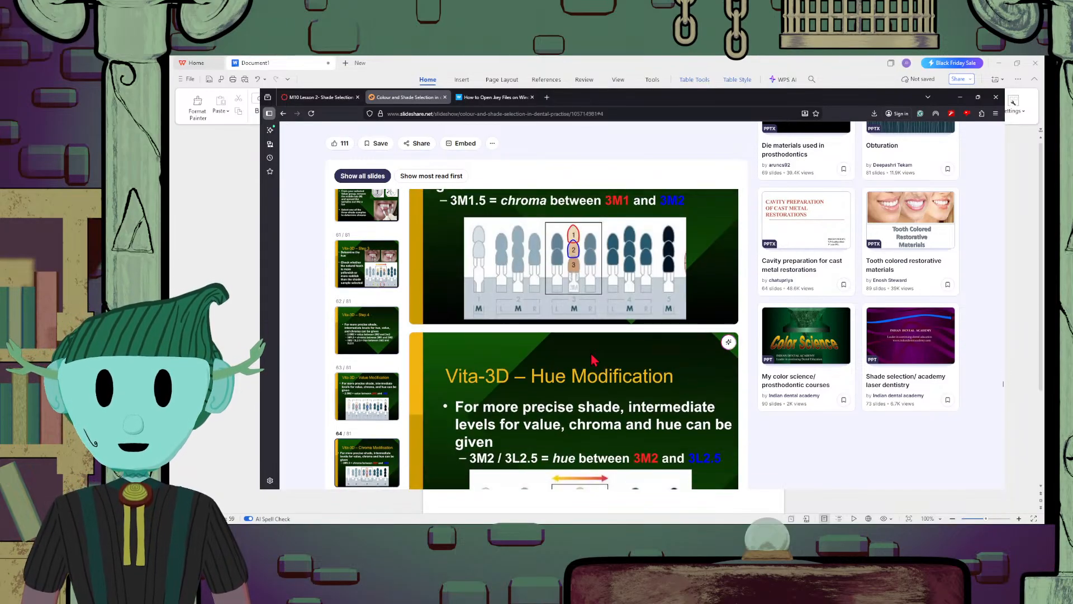
pyautogui.scroll(-5, 691, 386)
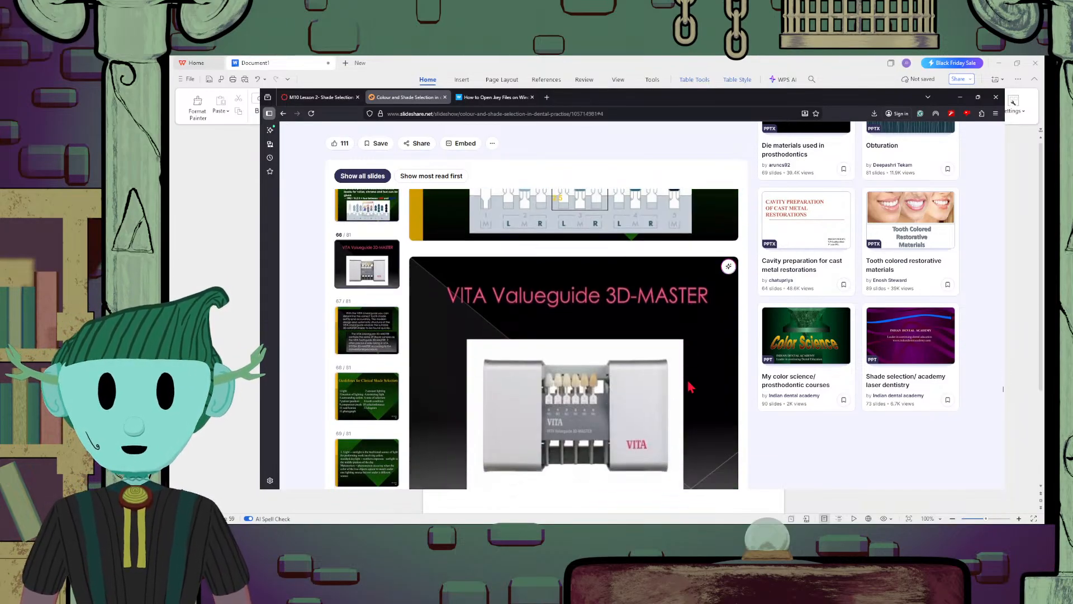
# Read the "Guidelines for Clinical Shade Selection" slide and the slide after it explaining light and metamerism
pyautogui.scroll(-5, 691, 386)
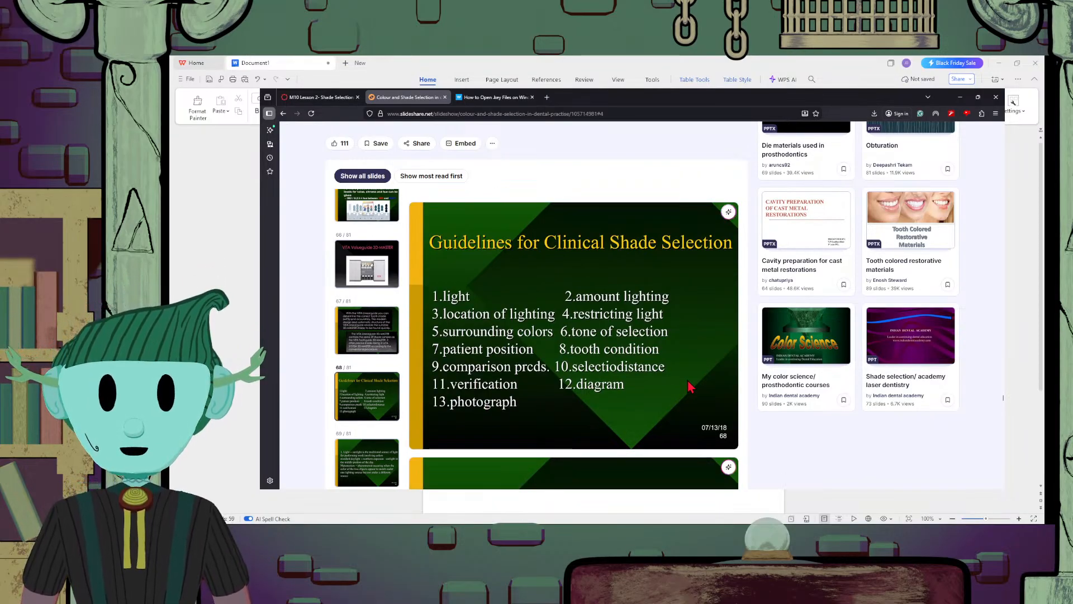
pyautogui.scroll(1, 691, 386)
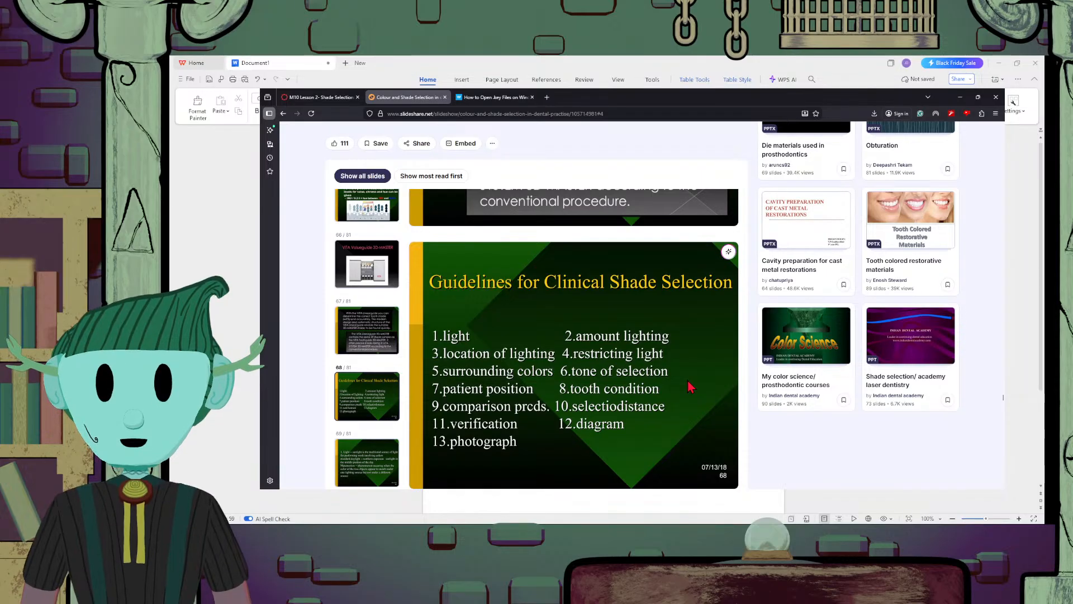
pyautogui.scroll(-2, 691, 386)
pyautogui.scroll(-3, 691, 386)
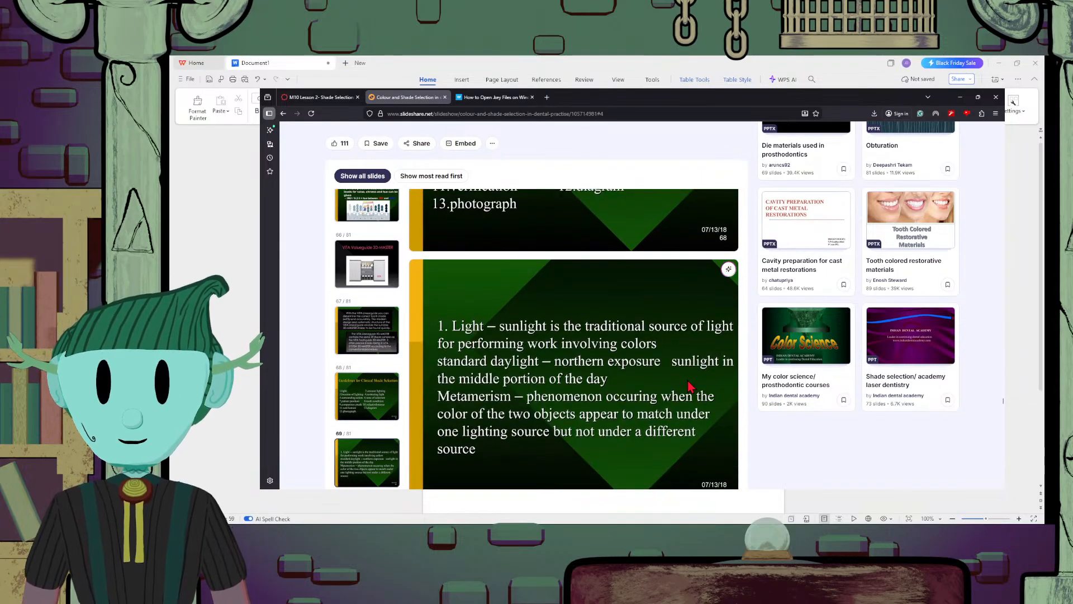
pyautogui.scroll(-2, 691, 386)
pyautogui.scroll(6, 691, 386)
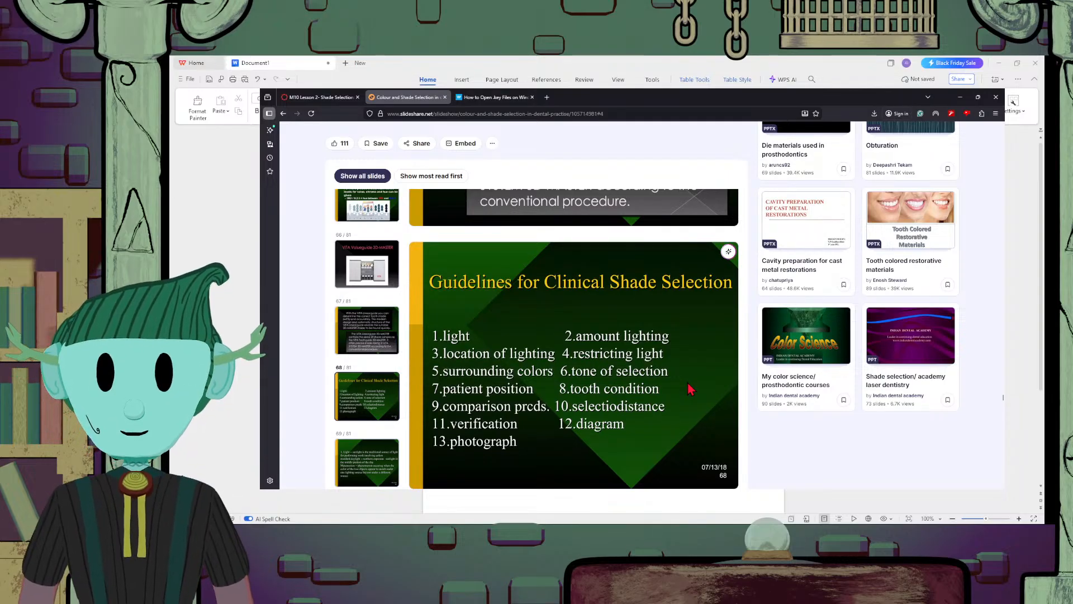
pyautogui.scroll(-2, 690, 390)
pyautogui.scroll(1, 690, 389)
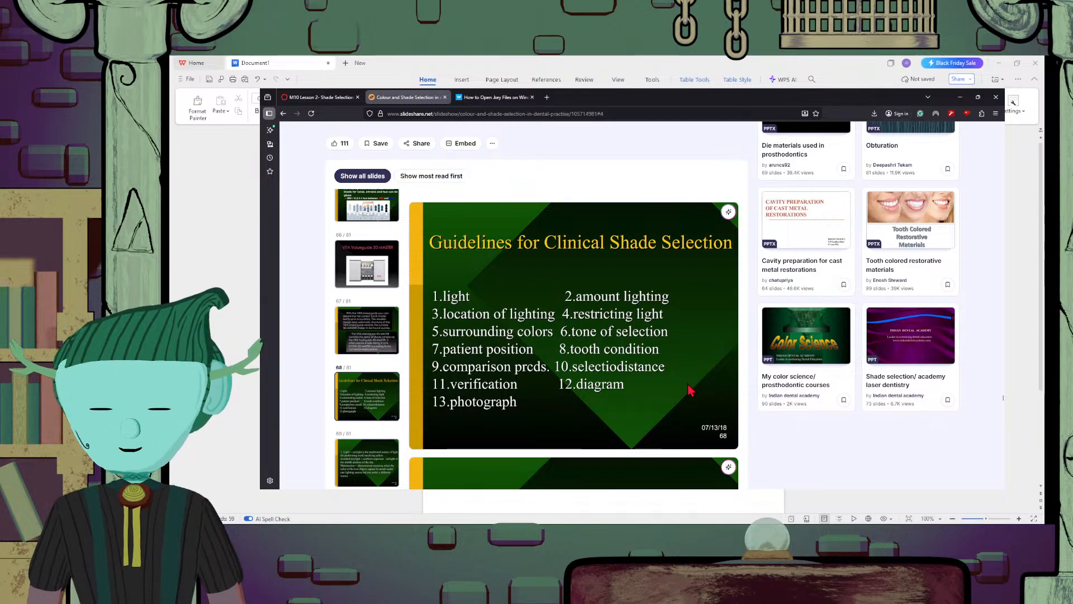
pyautogui.scroll(-7, 691, 388)
pyautogui.scroll(7, 691, 386)
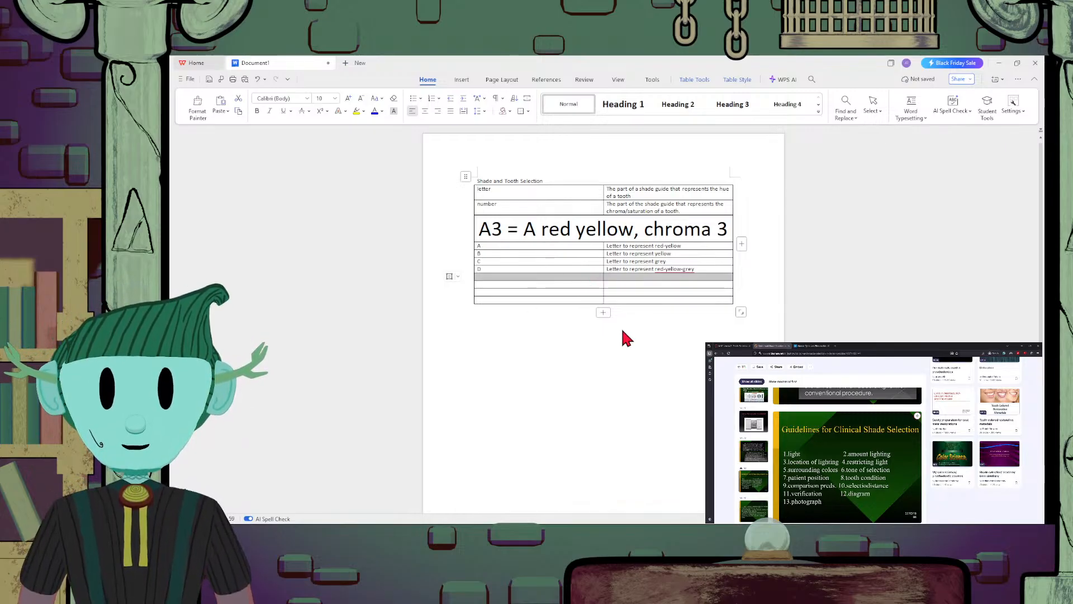
# Paste the "Guidelines for Clinical Shade Selection" slide image into the empty row below D in the table and select the picture
pyautogui.click(604, 277)
pyautogui.hotkey('ctrl', 'v')
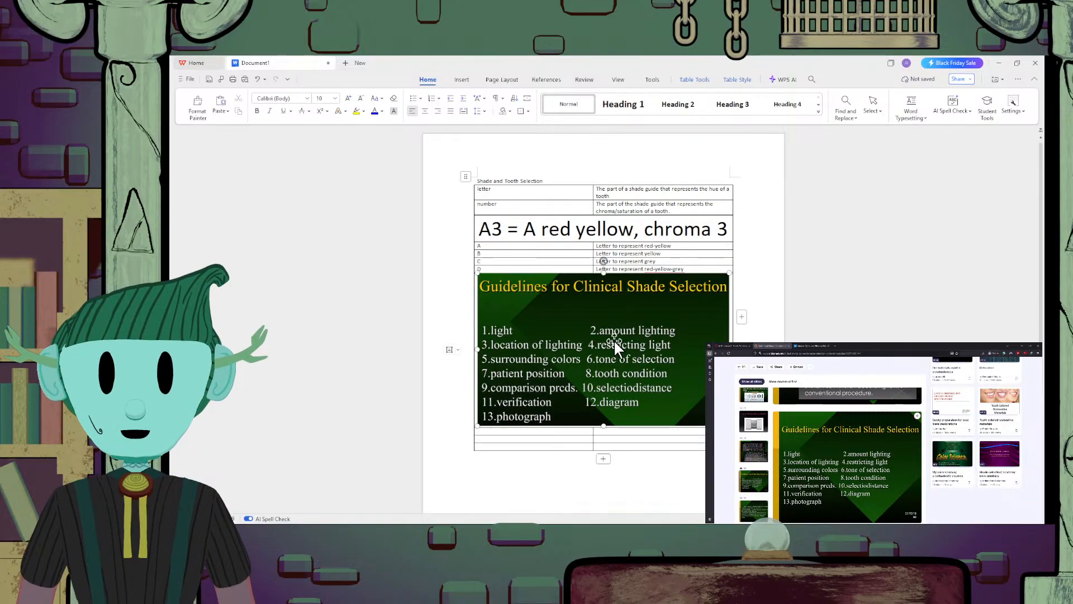
pyautogui.click(614, 340)
# Switch to the SlideShare browser window and read the slides on guideline 1 (Light, Metamerism) and guideline 2 (Amount of lighting)
pyautogui.scroll(-3, 556, 391)
pyautogui.scroll(3, 556, 392)
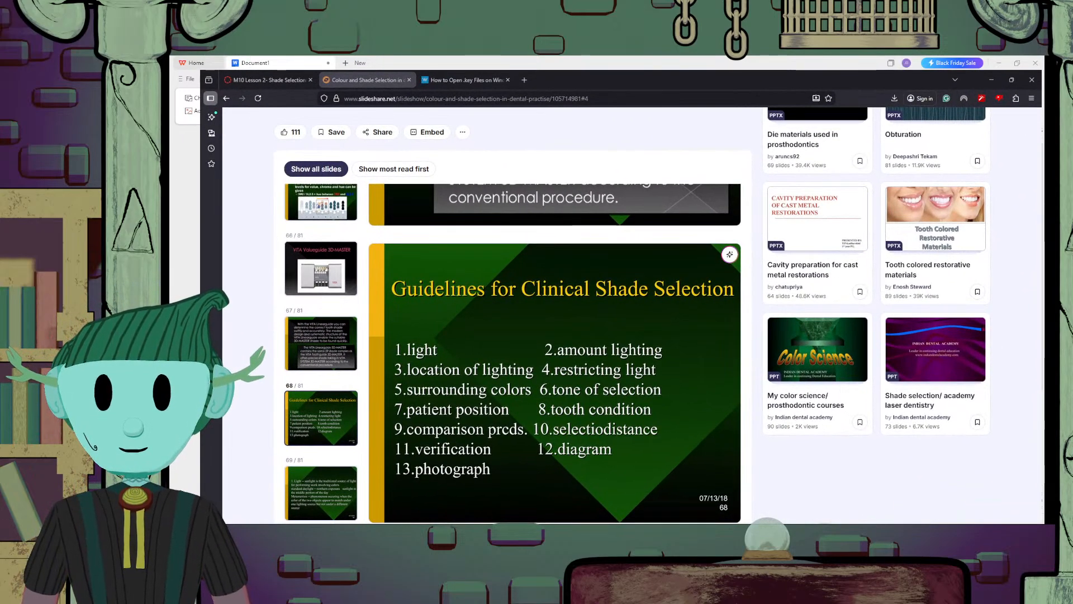
pyautogui.scroll(-5, 691, 335)
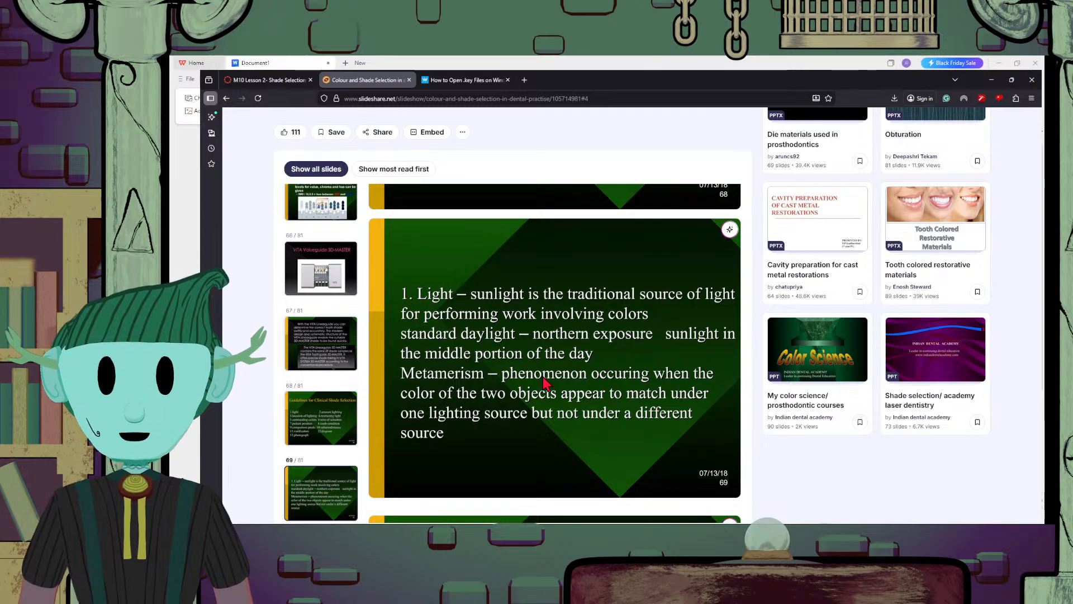
pyautogui.scroll(-5, 543, 380)
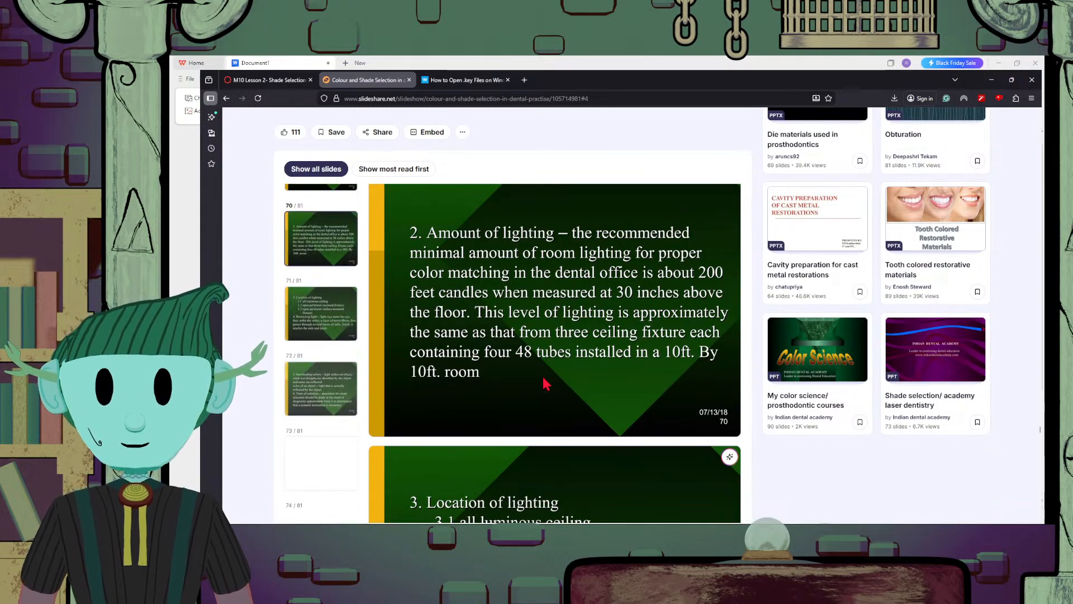
pyautogui.scroll(3, 543, 378)
pyautogui.scroll(-8, 545, 378)
pyautogui.scroll(4, 546, 378)
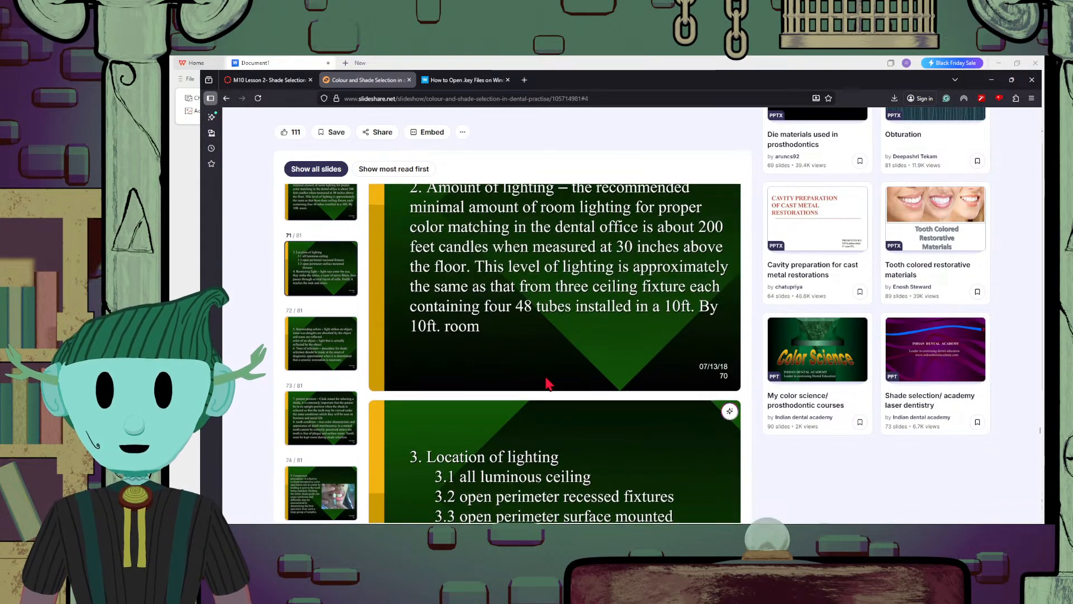
pyautogui.scroll(3, 548, 383)
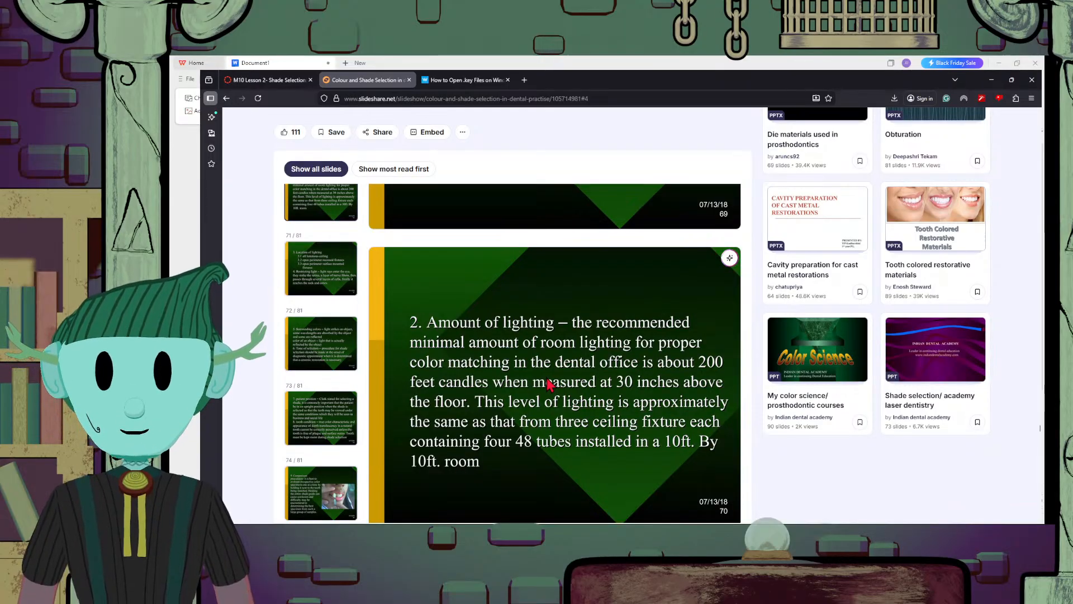
# Look through the remaining guideline slides, including tooth condition, selection distance, verification and diagram, to the presentation's end, and return to the WPS Writer document
pyautogui.scroll(-15, 548, 384)
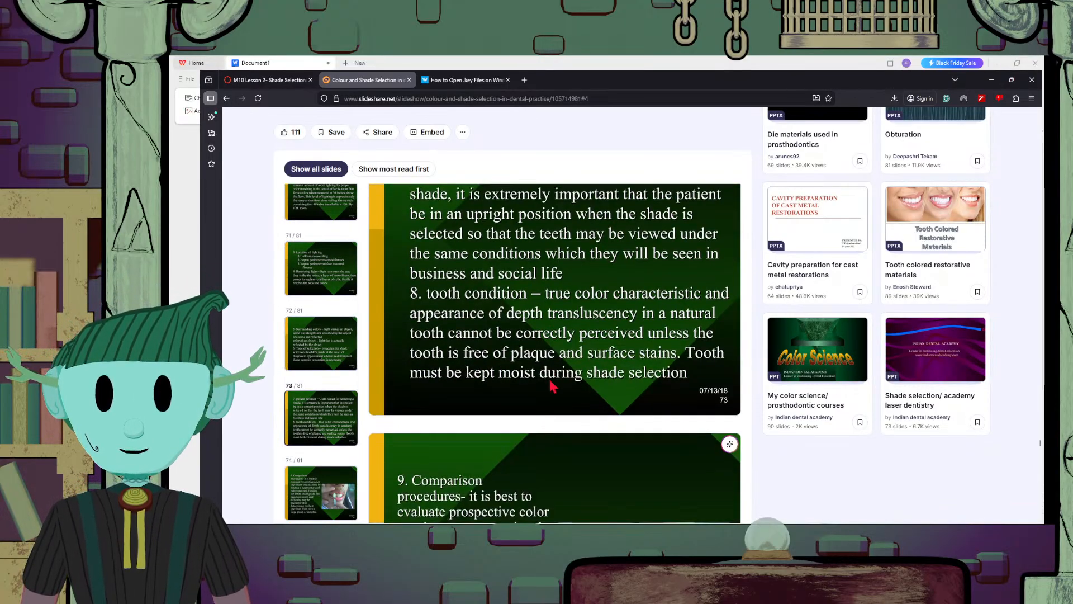
pyautogui.scroll(-10, 552, 386)
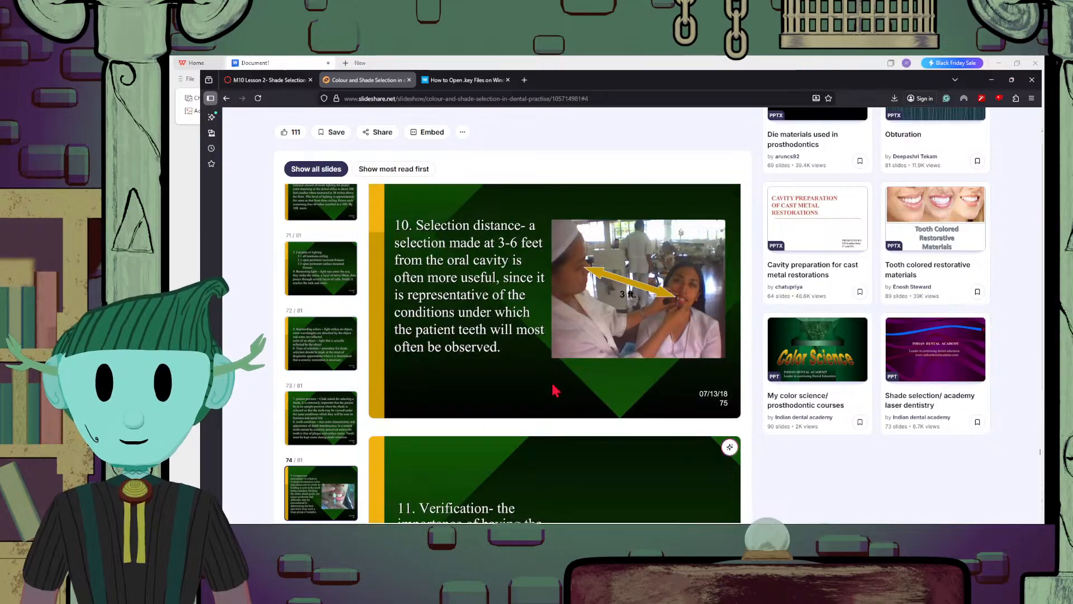
pyautogui.scroll(-10, 553, 389)
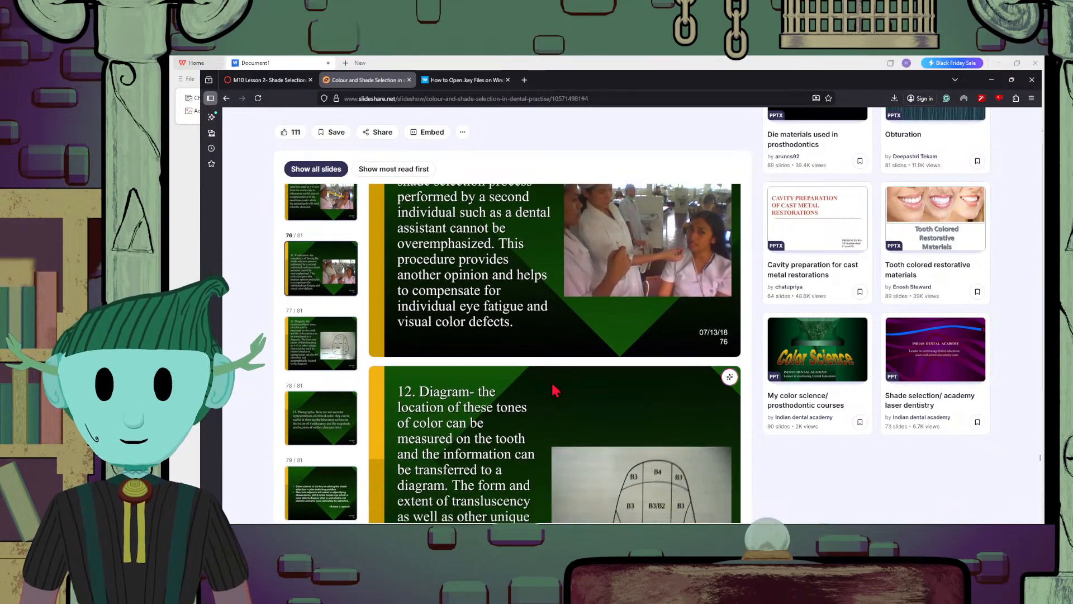
pyautogui.scroll(-15, 555, 390)
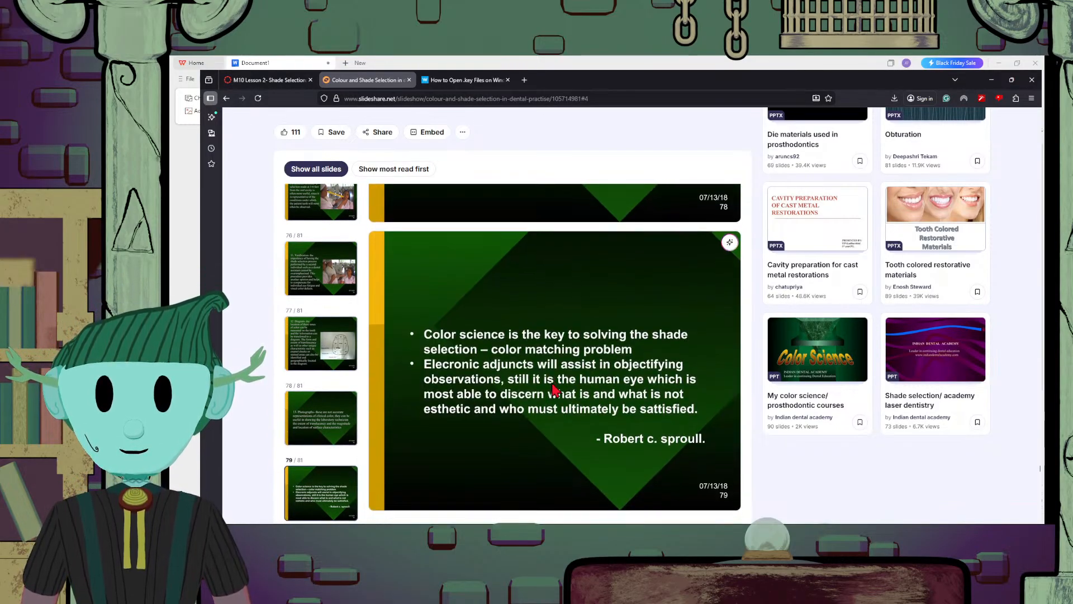
pyautogui.scroll(-10, 555, 390)
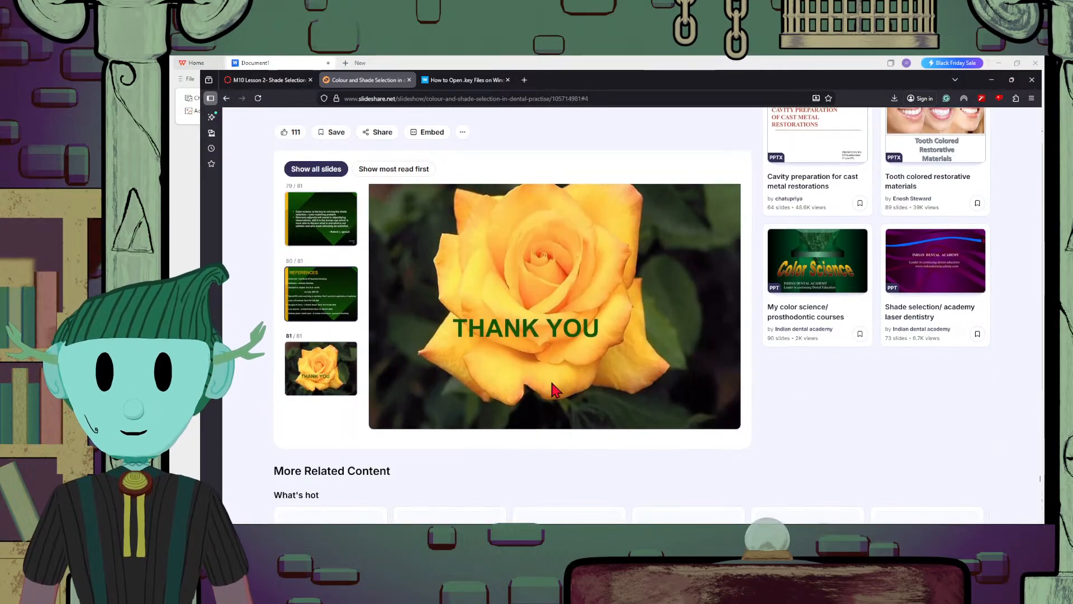
pyautogui.scroll(3, 553, 384)
pyautogui.scroll(-2, 552, 384)
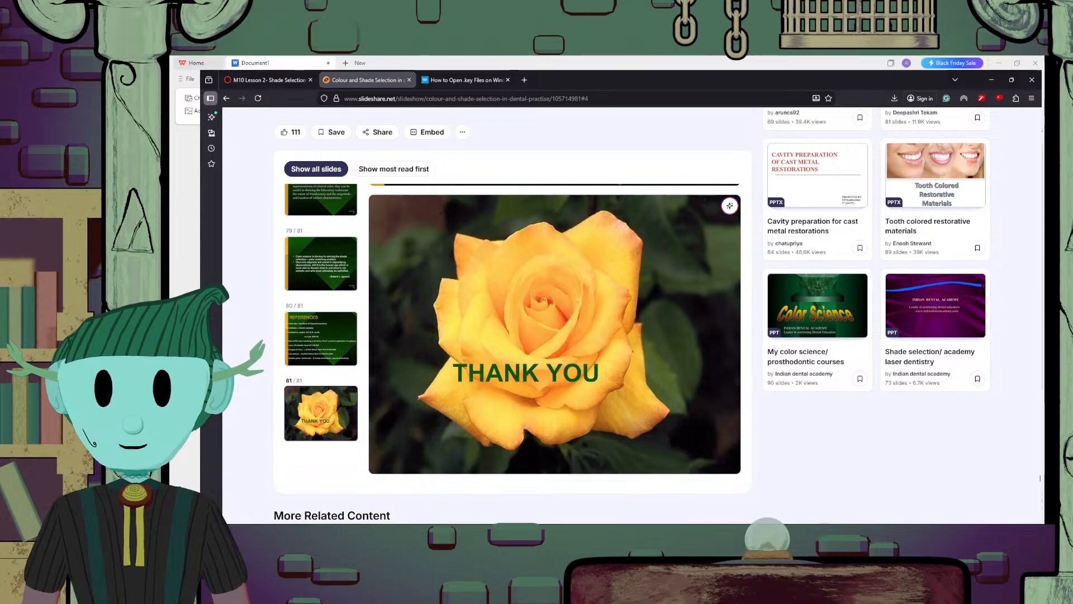
pyautogui.hotkey('alt', 'Tab')
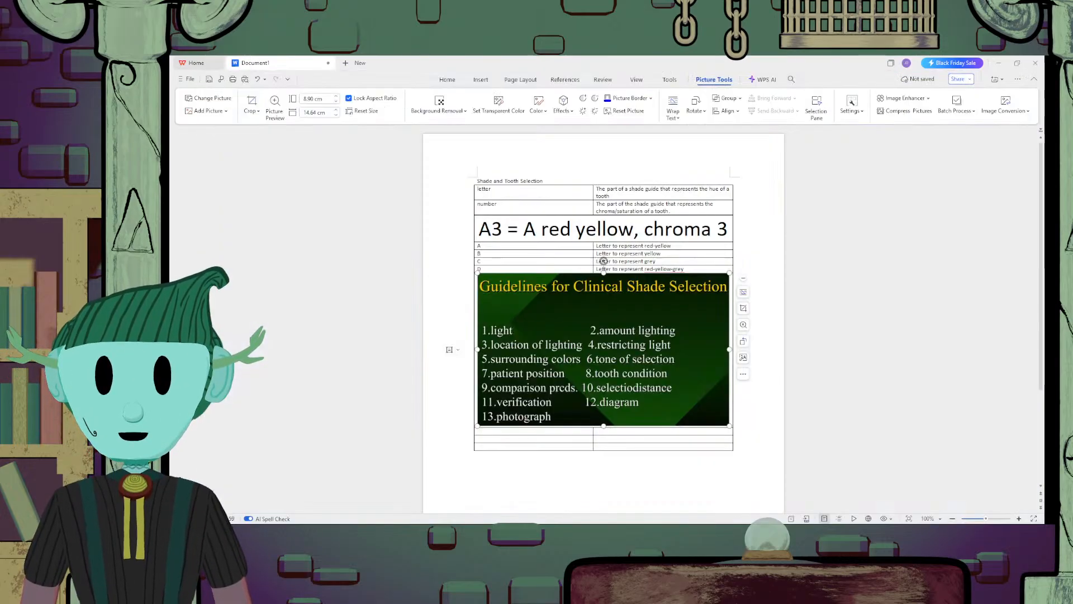
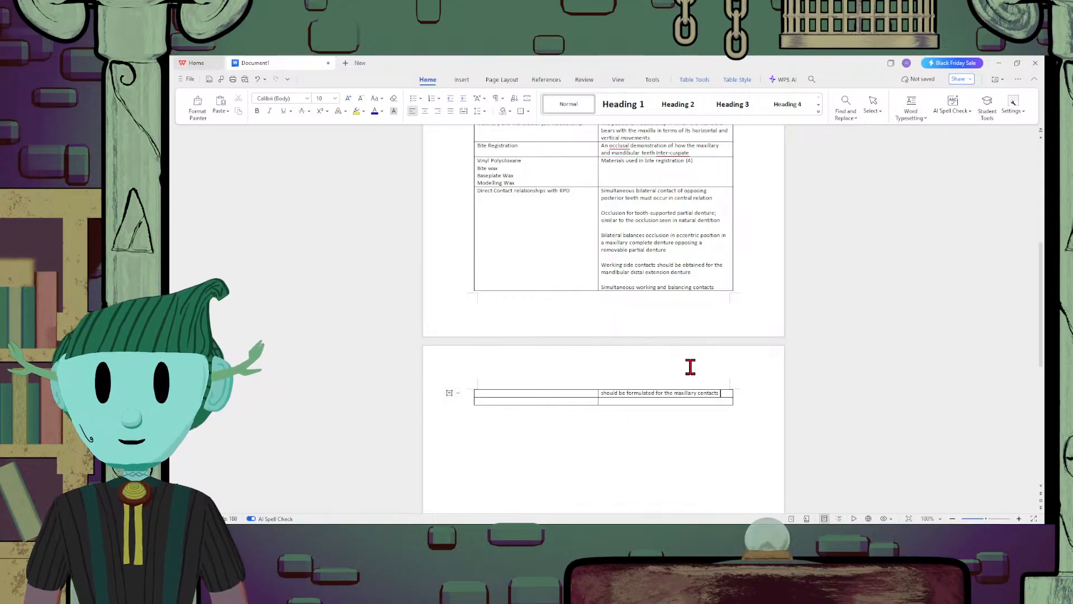
# Replace the last word after "should be formulated for the maxillary" with "bilateral distal extension RPD" in the Direct Contact relationships description
pyautogui.hotkey('ctrl', 'BackSpace')
pyautogui.write('b')
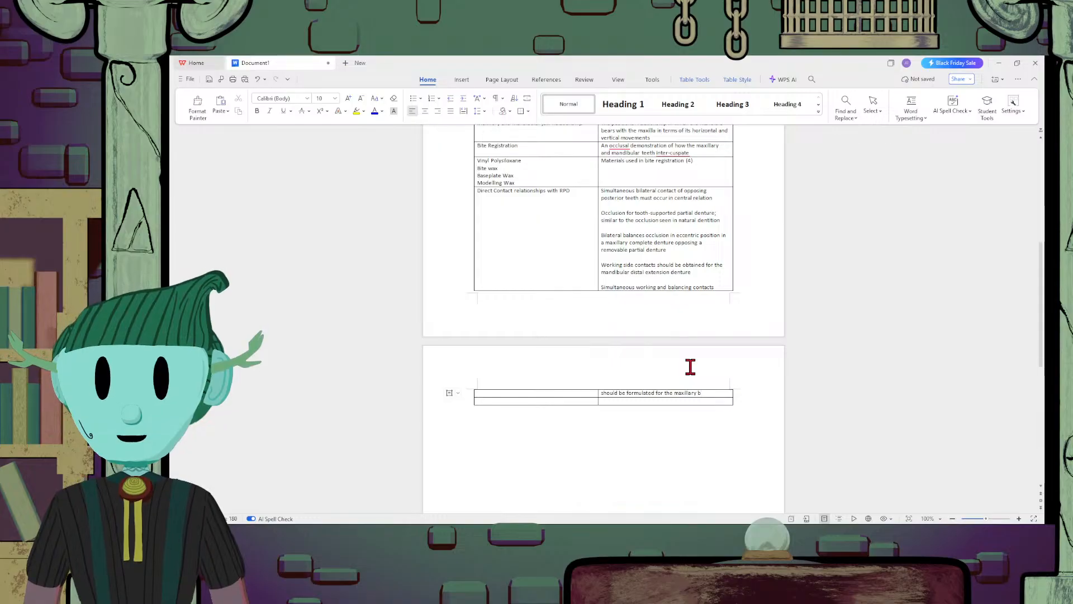
pyautogui.write('ilateral')
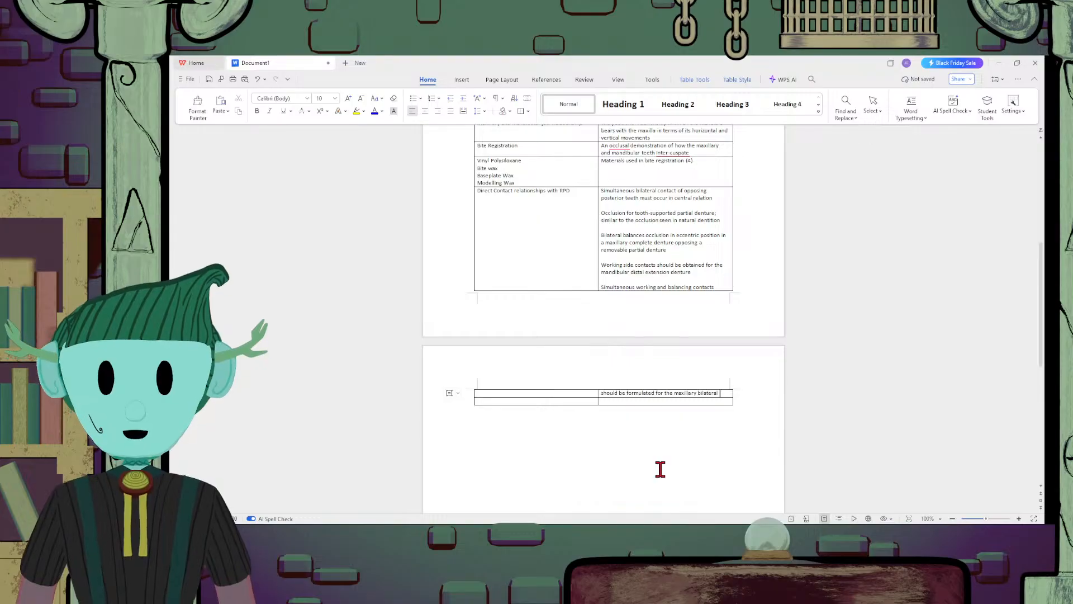
pyautogui.write('distal ')
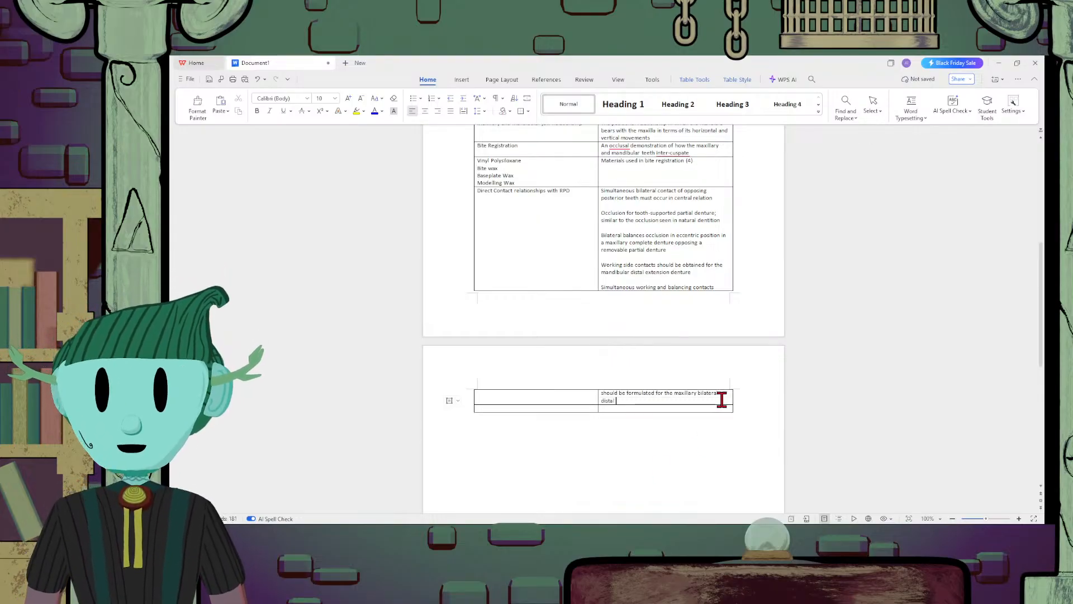
pyautogui.write('extensio')
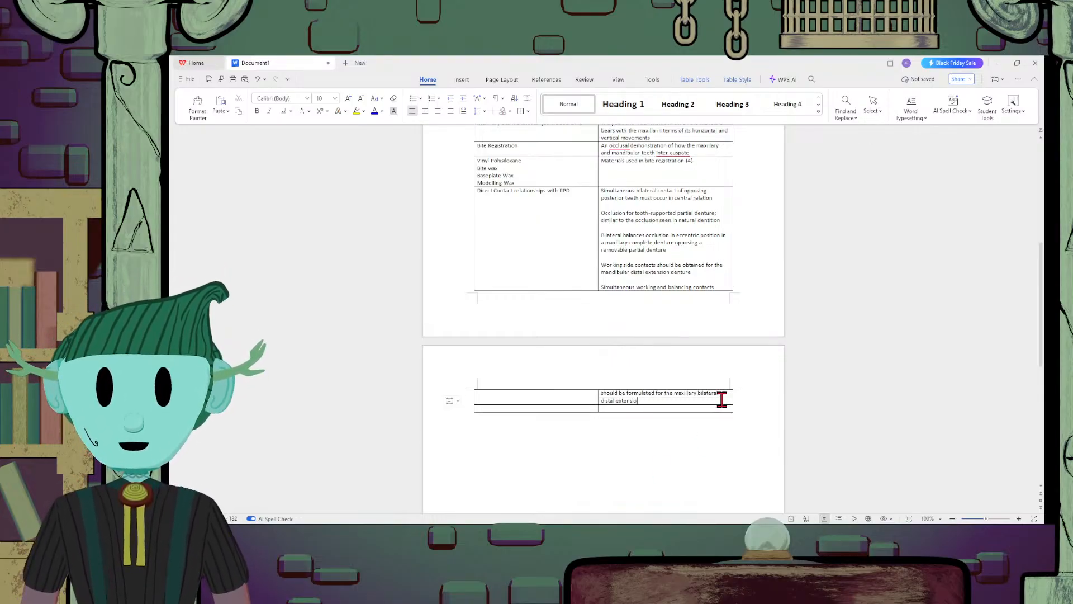
pyautogui.write('n RPD')
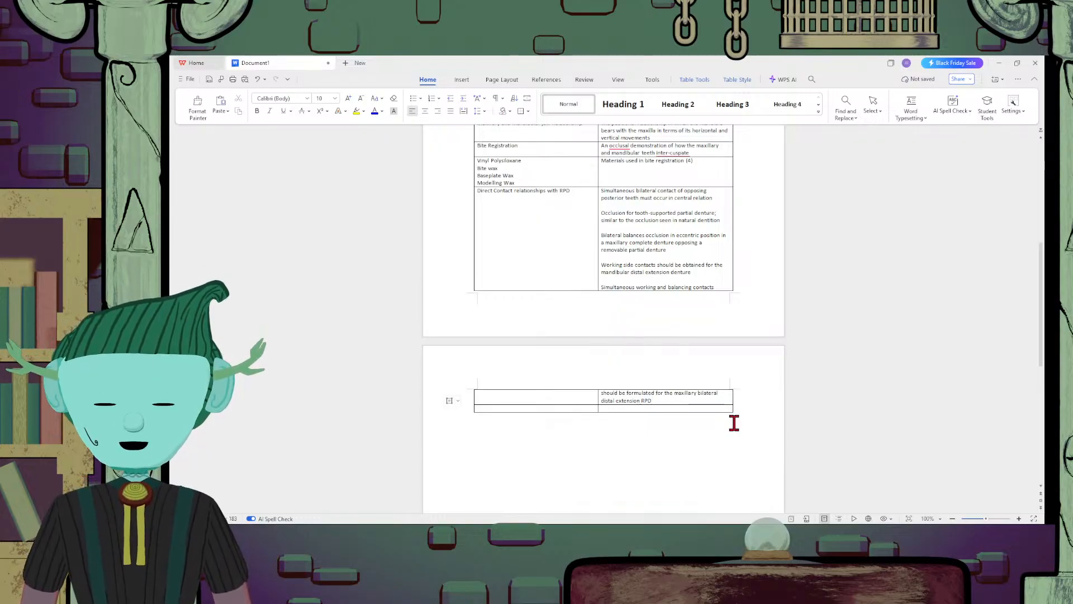
# Finish the sentence on simultaneous working and balancing contacts with "whenever possible"
pyautogui.write('wjehenev')
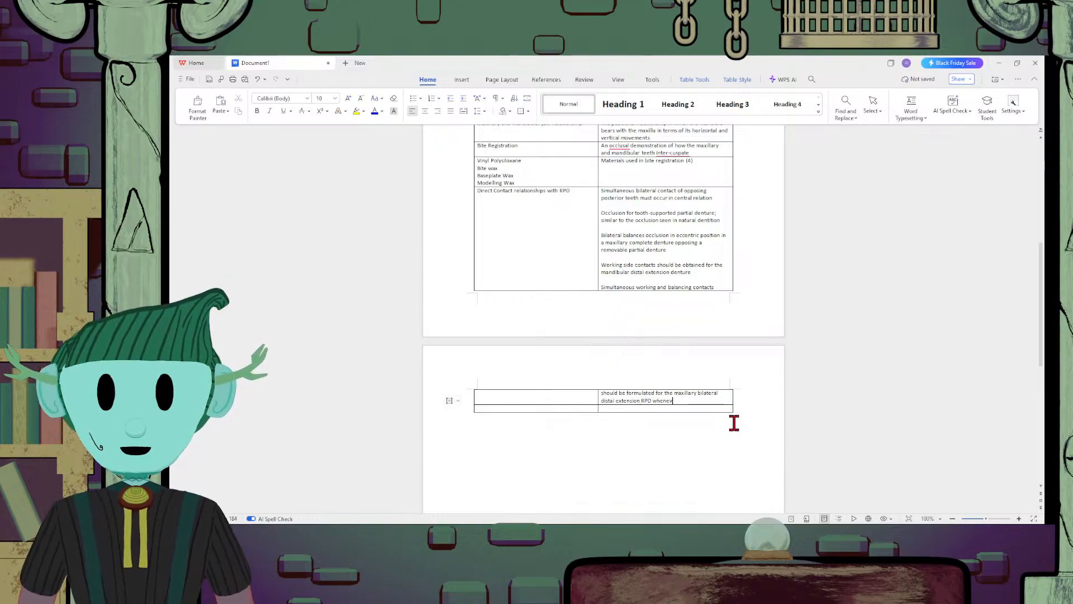
pyautogui.write('er possible')
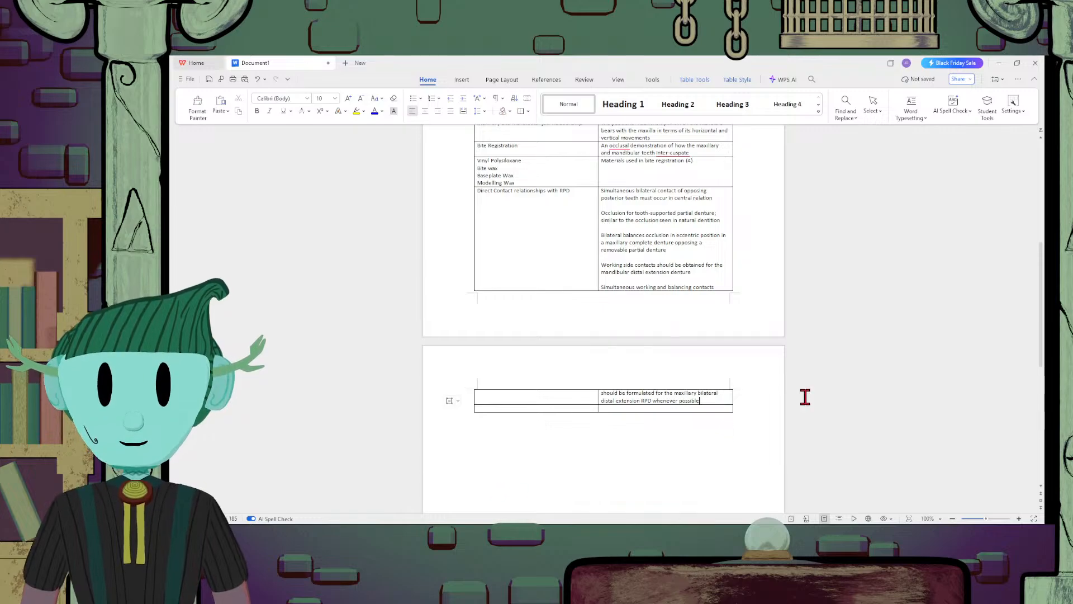
# Leave a blank line in the description cell and begin a new paragraph with "Only working contacts need to be formulated"
pyautogui.press('Return')
pyautogui.press('Return')
pyautogui.write('Only Wor')
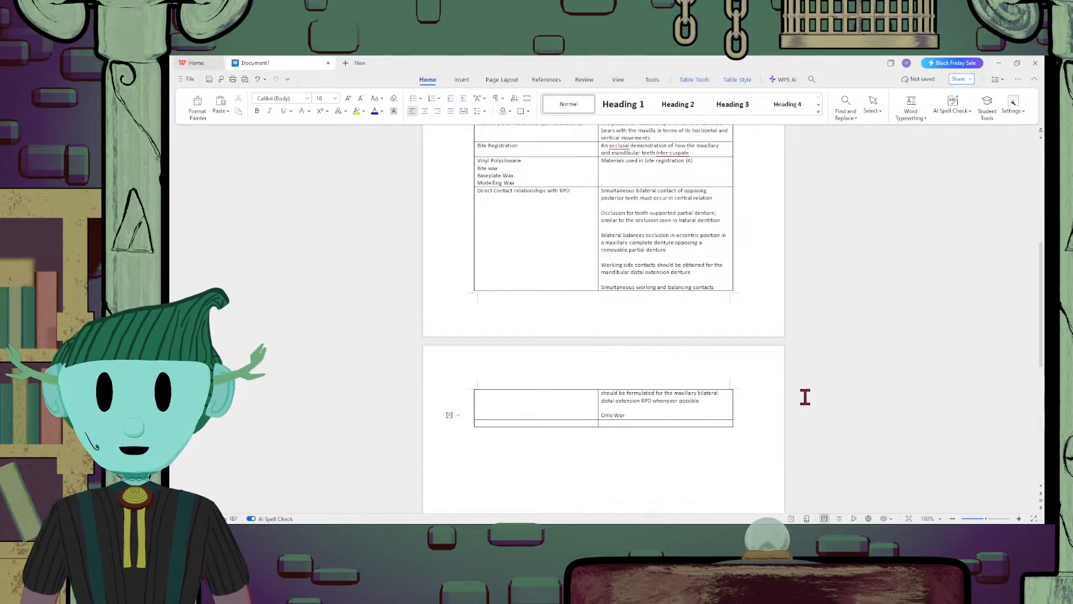
pyautogui.press('BackSpace')
pyautogui.write('w')
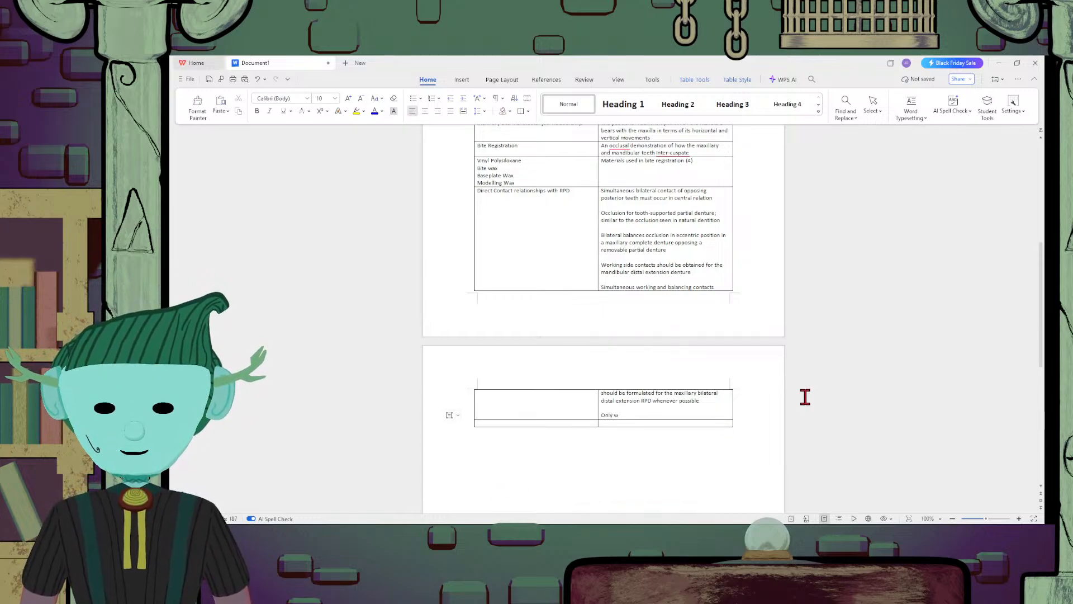
pyautogui.write('orking contacts')
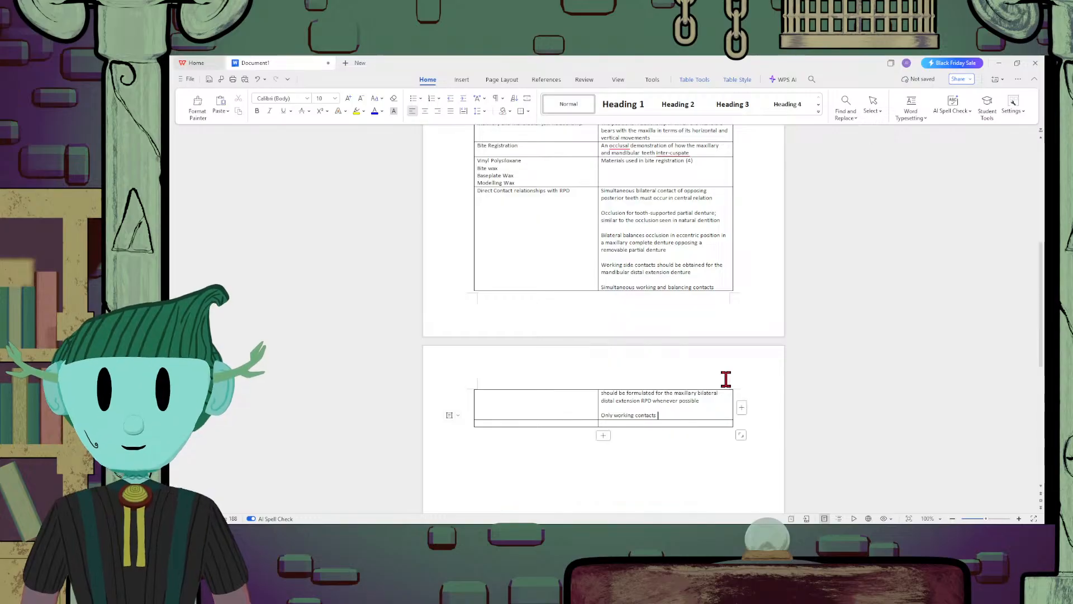
pyautogui.write('need to be ')
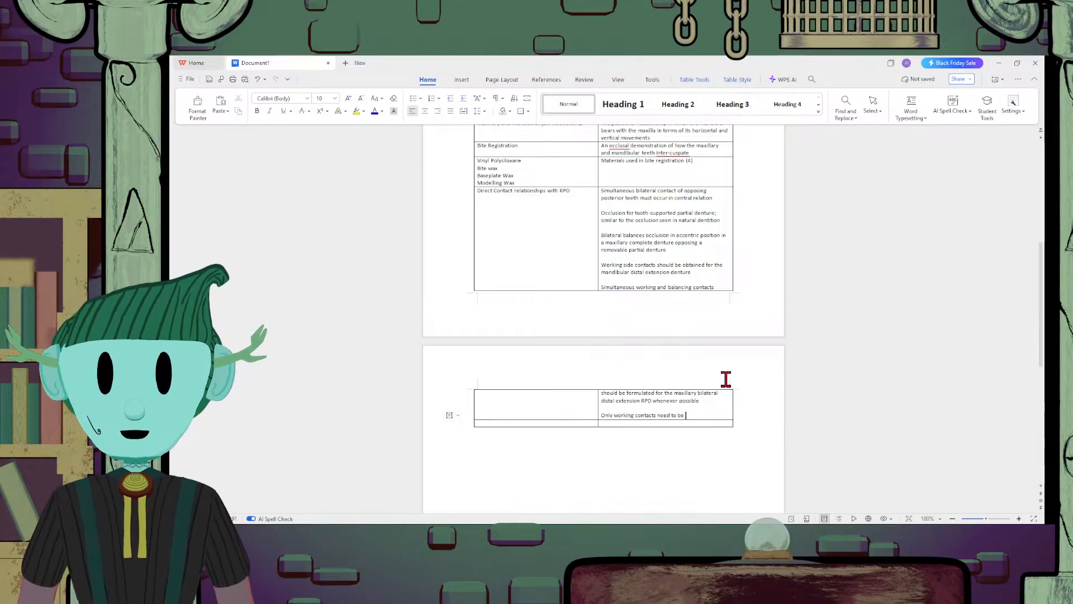
pyautogui.write('formulat')
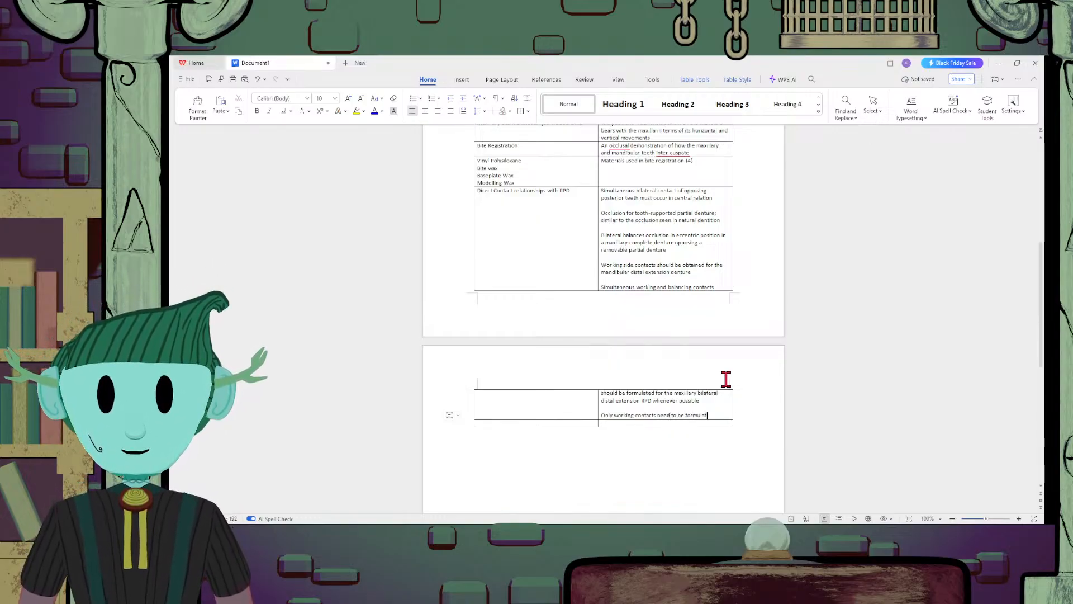
pyautogui.write('ed')
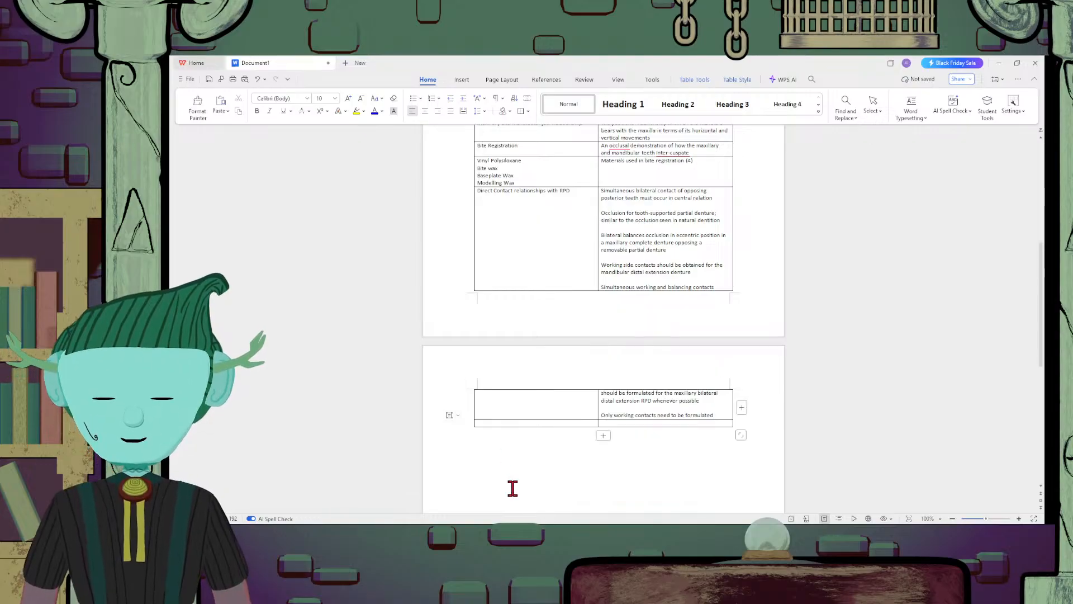
pyautogui.write(' for')
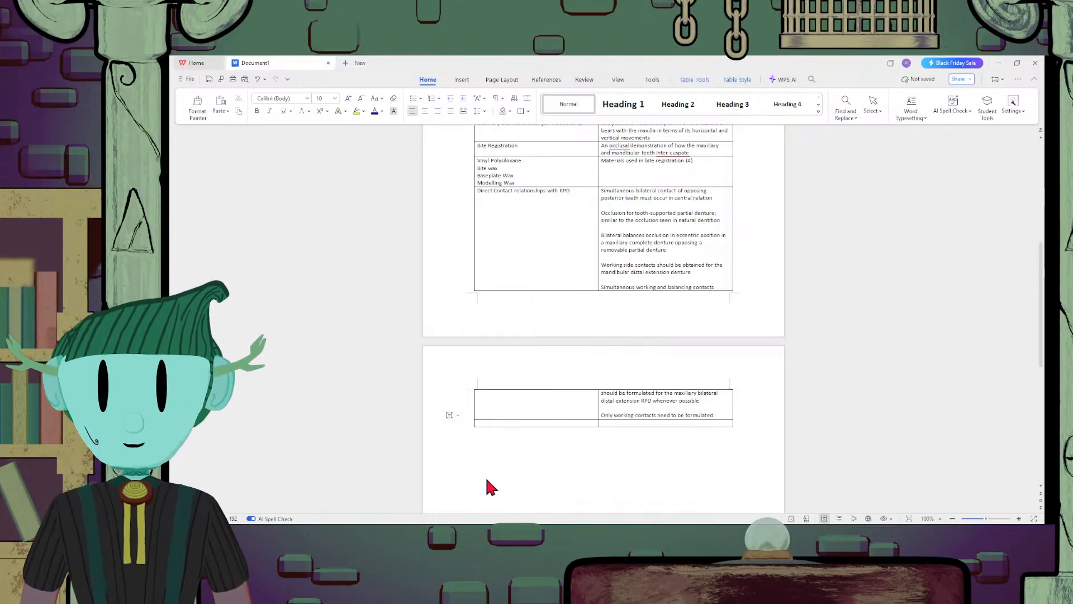
pyautogui.write(' the ')
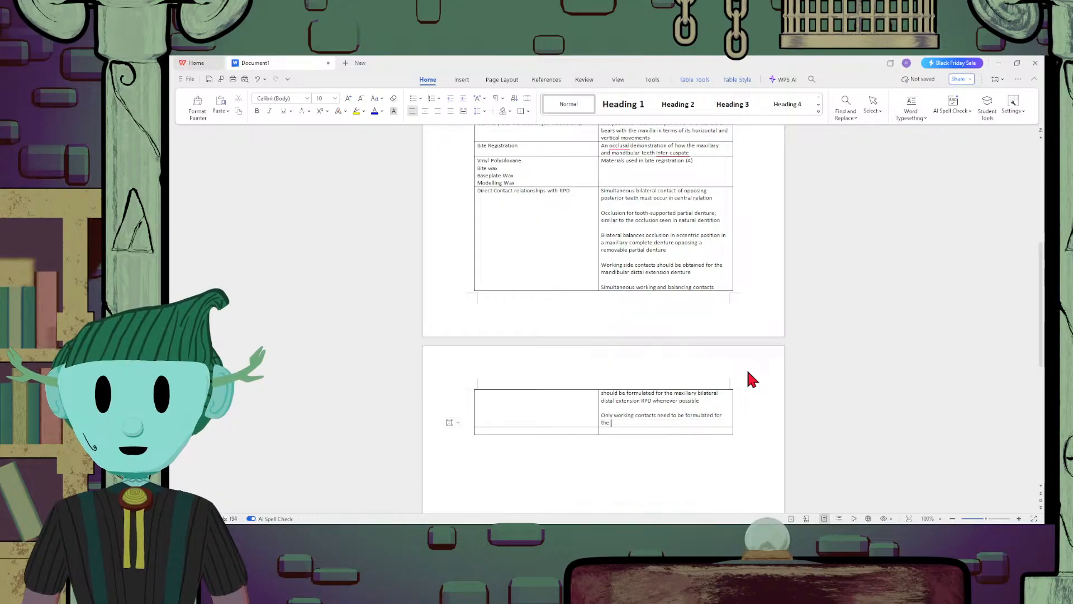
pyautogui.write('mandibula')
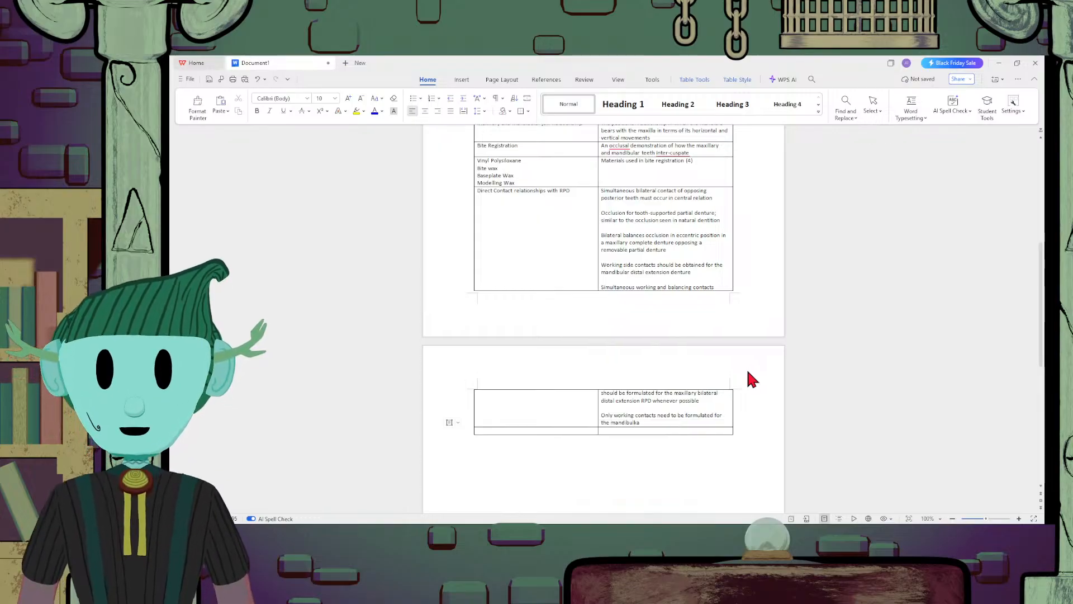
pyautogui.write('r and m')
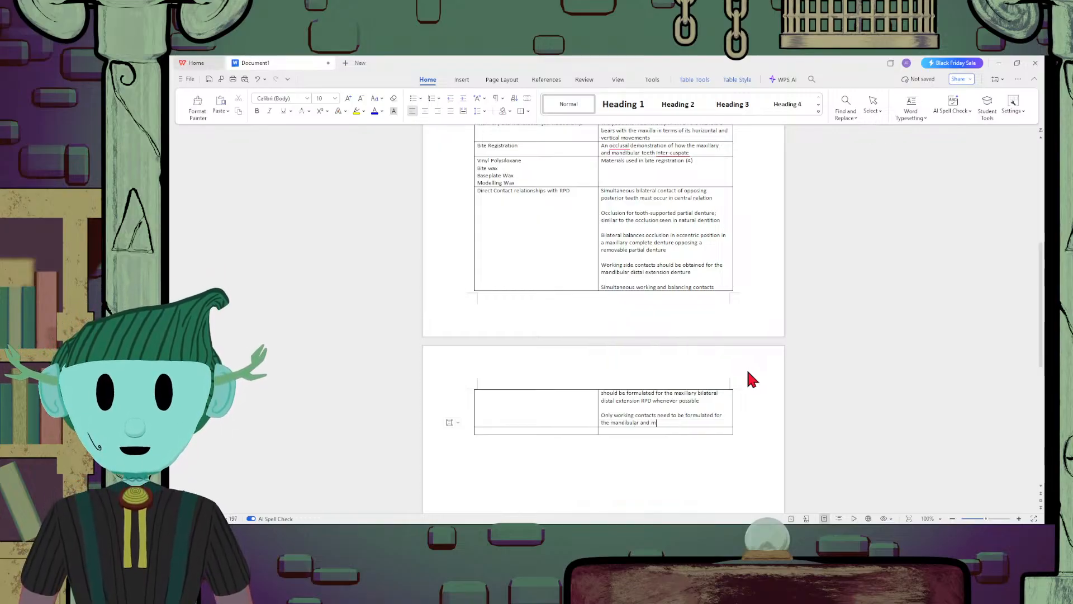
pyautogui.write('axillary ')
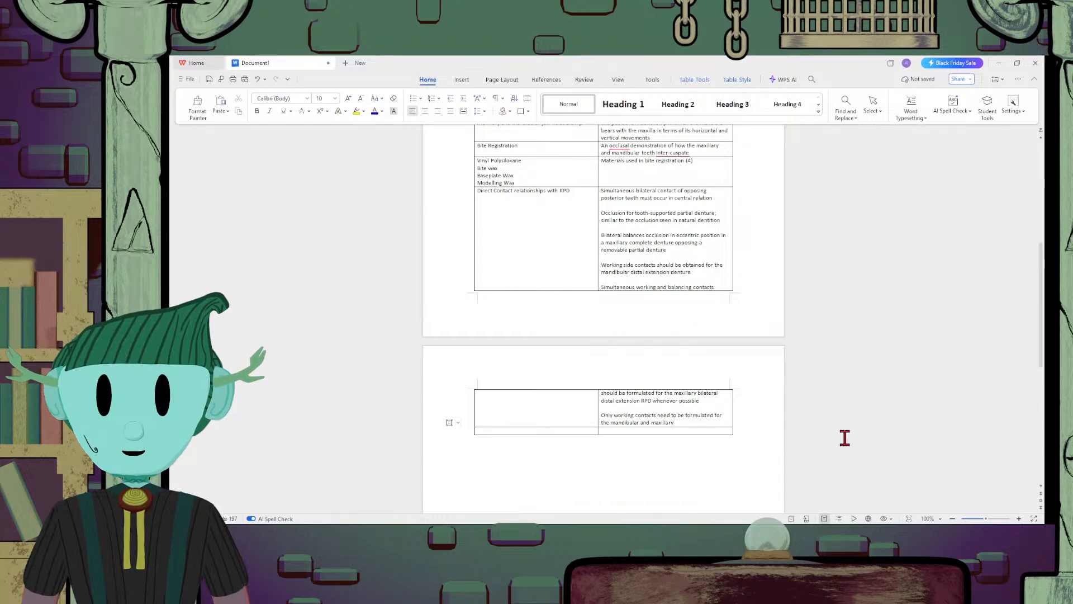
pyautogui.write('unilateral')
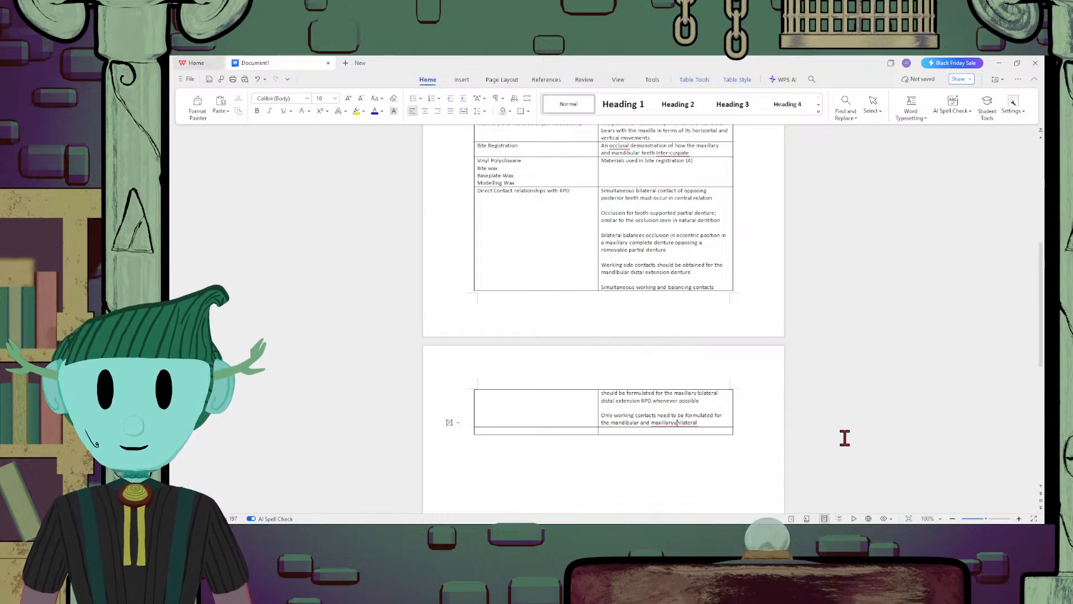
pyautogui.write(' d')
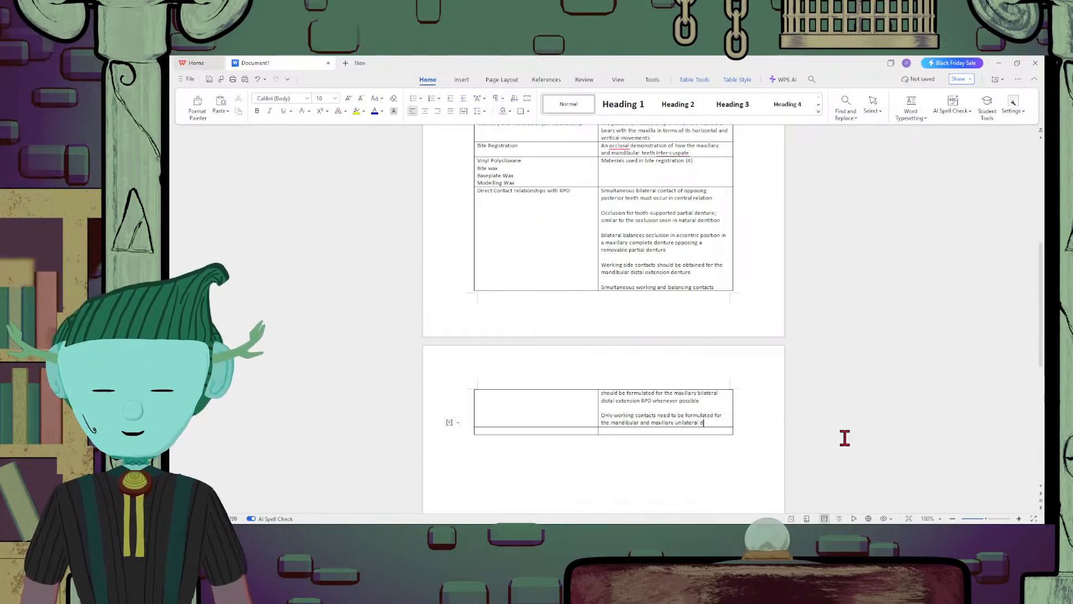
pyautogui.write('istal extens')
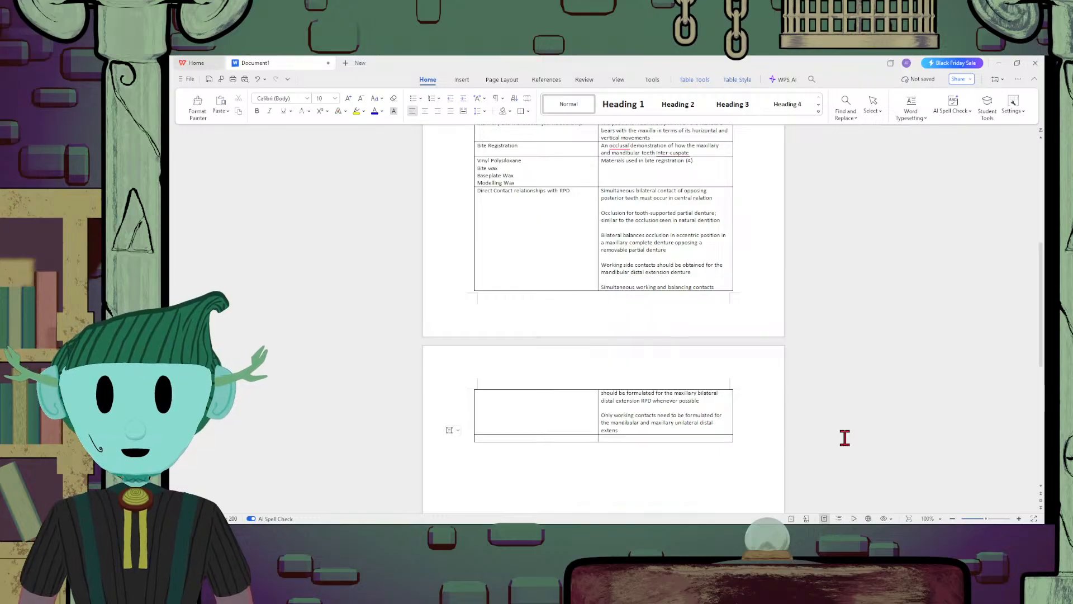
pyautogui.write('ion RPD')
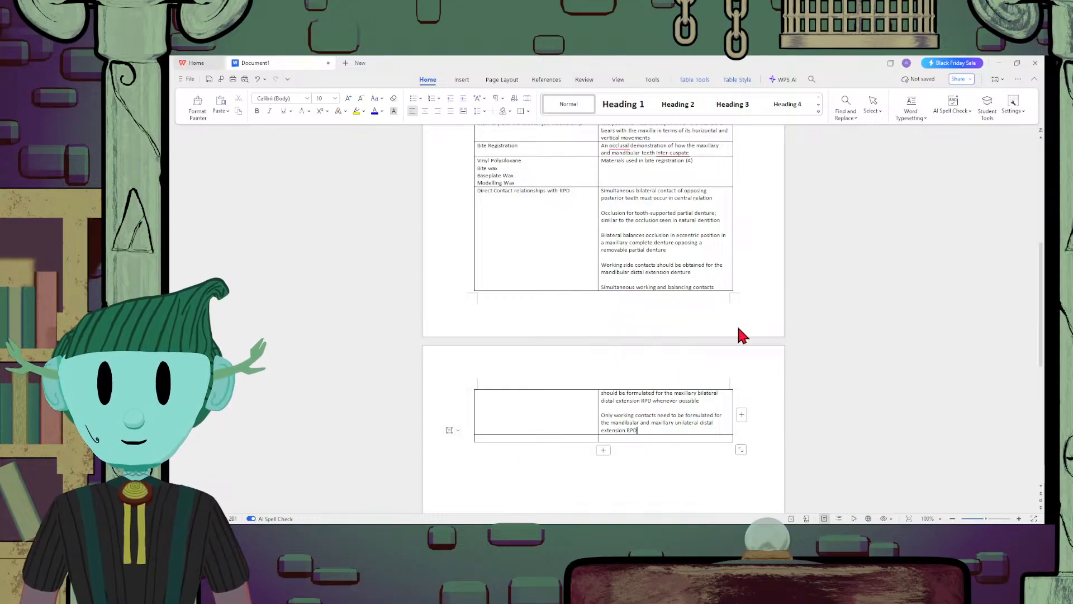
# Add a separate paragraph below the working contacts sentence reading "Class IV: Contact of opposing teeth"
pyautogui.press('Return')
pyautogui.write('Class')
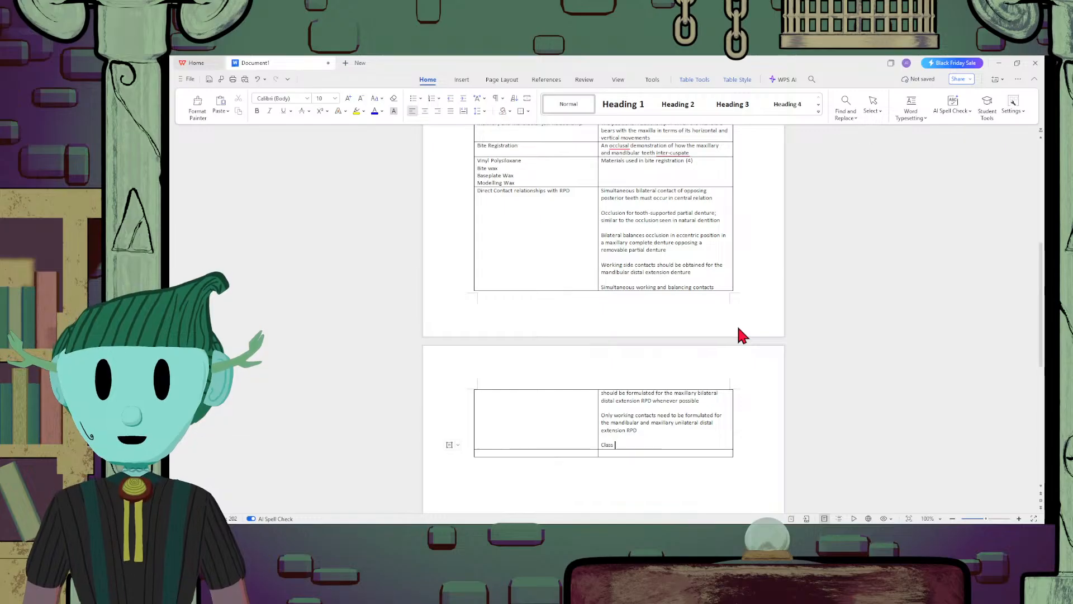
pyautogui.write(' IV: C')
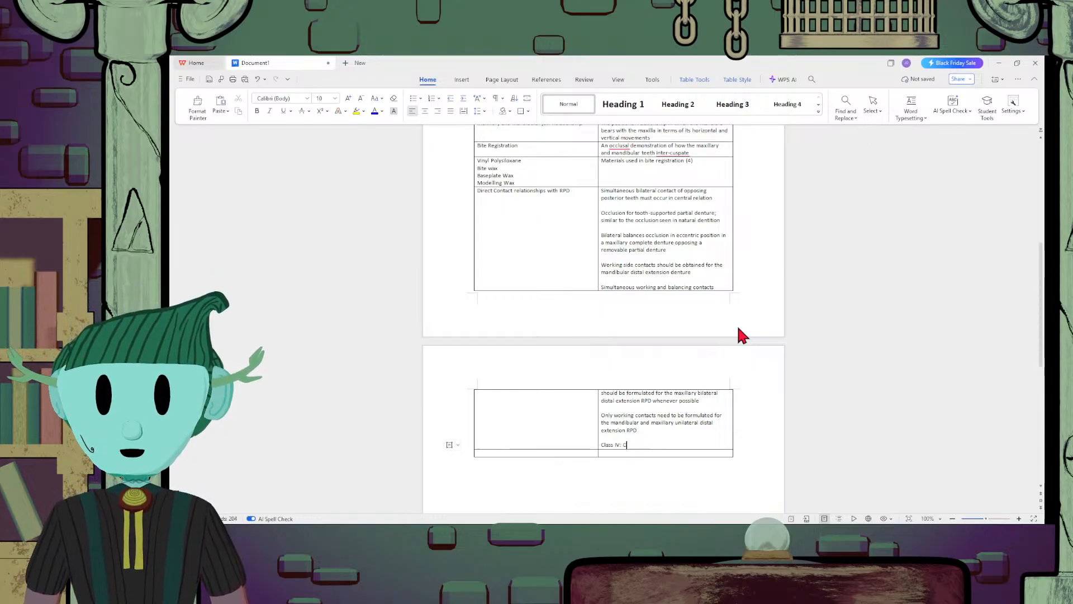
pyautogui.write('ontact of oop')
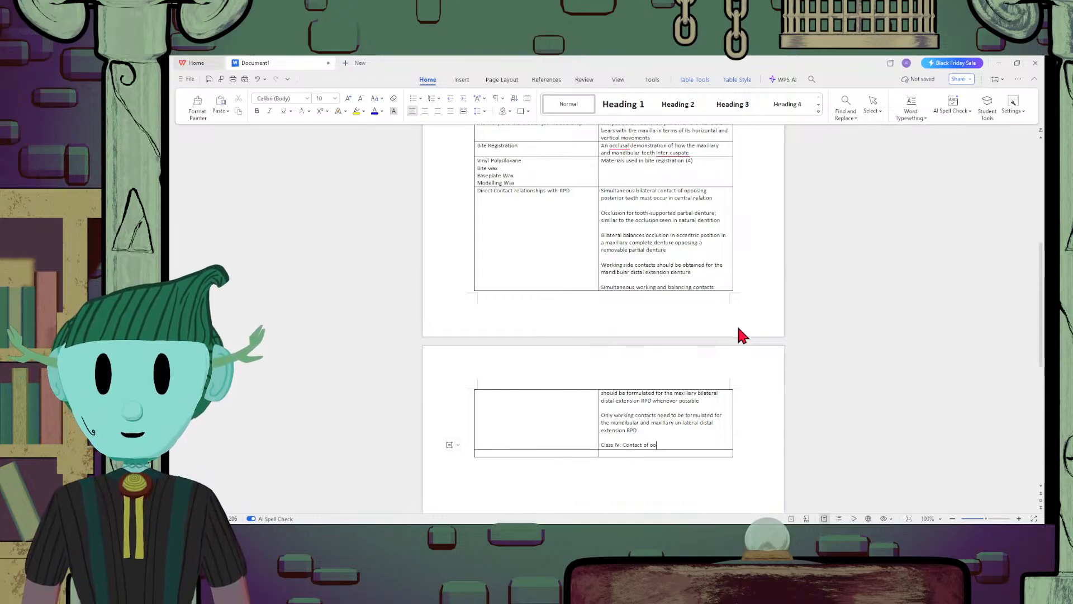
pyautogui.press('BackSpace')
pyautogui.press('BackSpace')
pyautogui.write('pposing ')
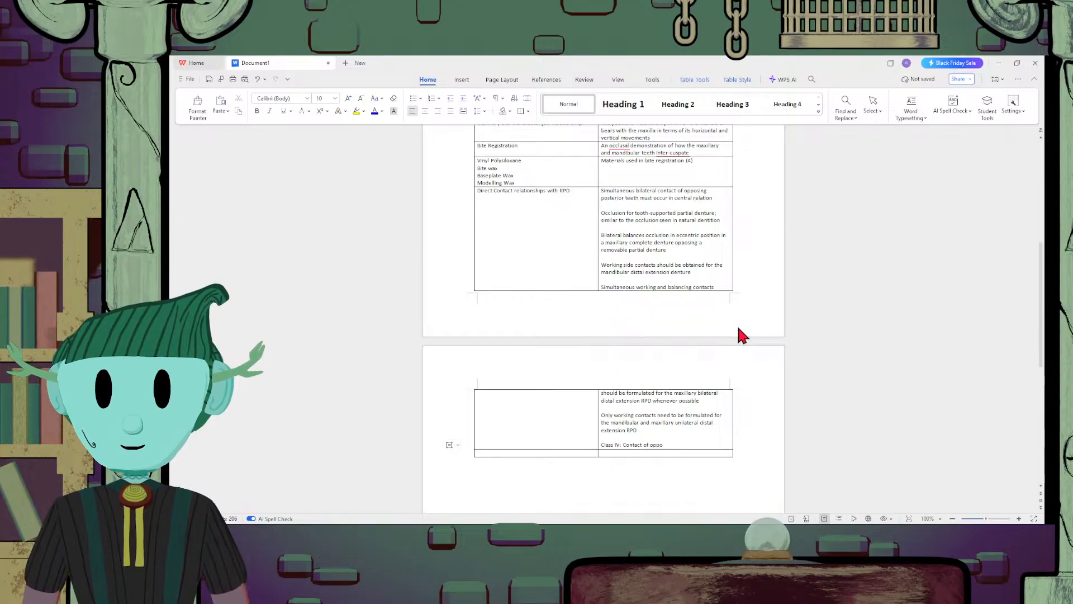
pyautogui.write('teeth')
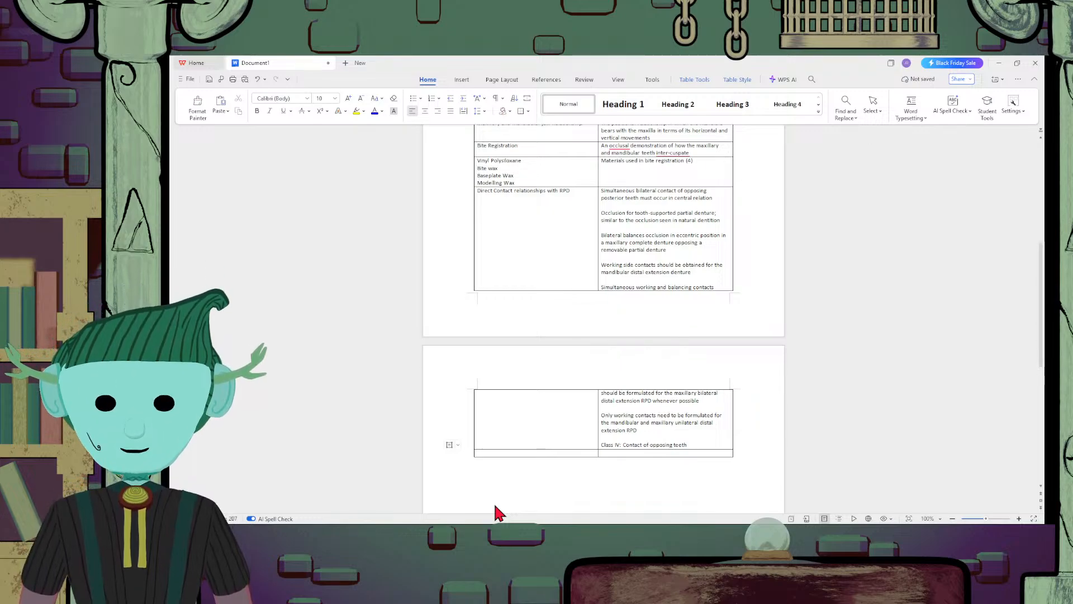
# Change the ending of the Class IV line from "teeth" to "anterior teeth"
pyautogui.press('BackSpace')
pyautogui.press('BackSpace')
pyautogui.press('BackSpace')
pyautogui.press('BackSpace')
pyautogui.press('BackSpace')
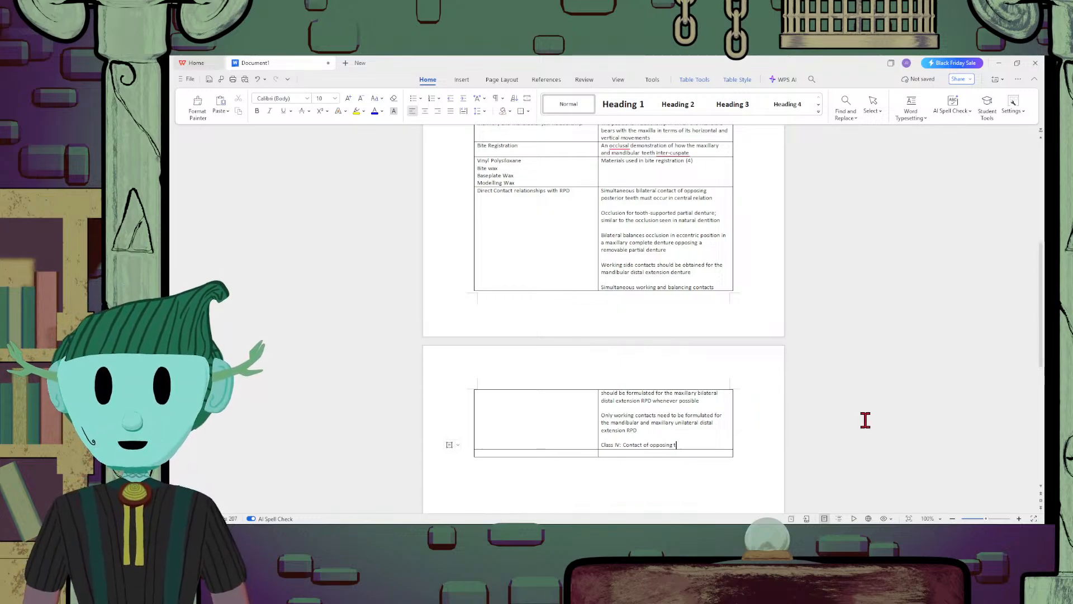
pyautogui.write('a')
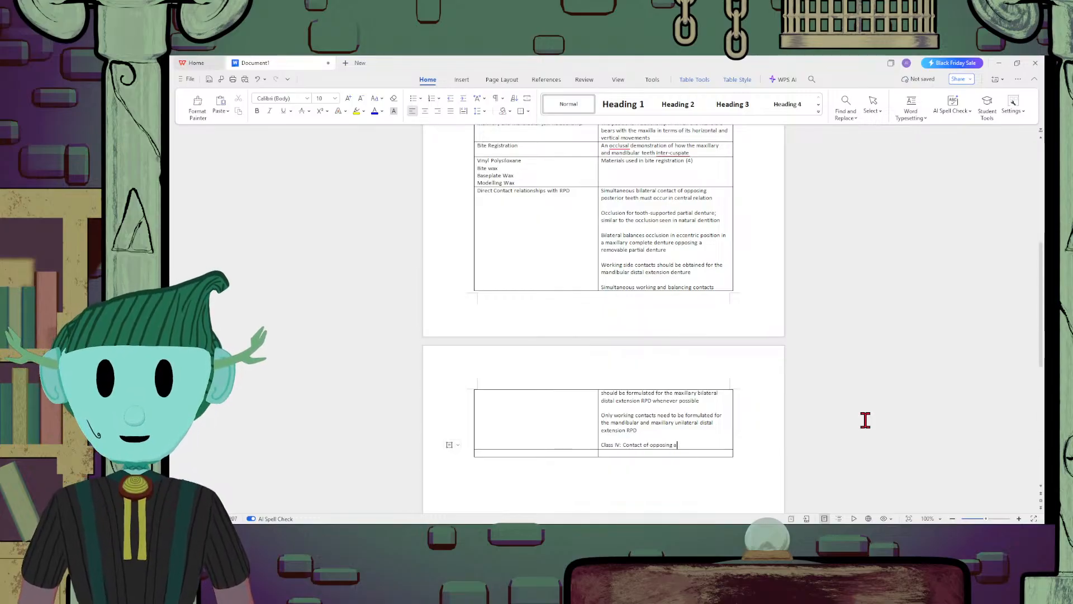
pyautogui.write('nterior t')
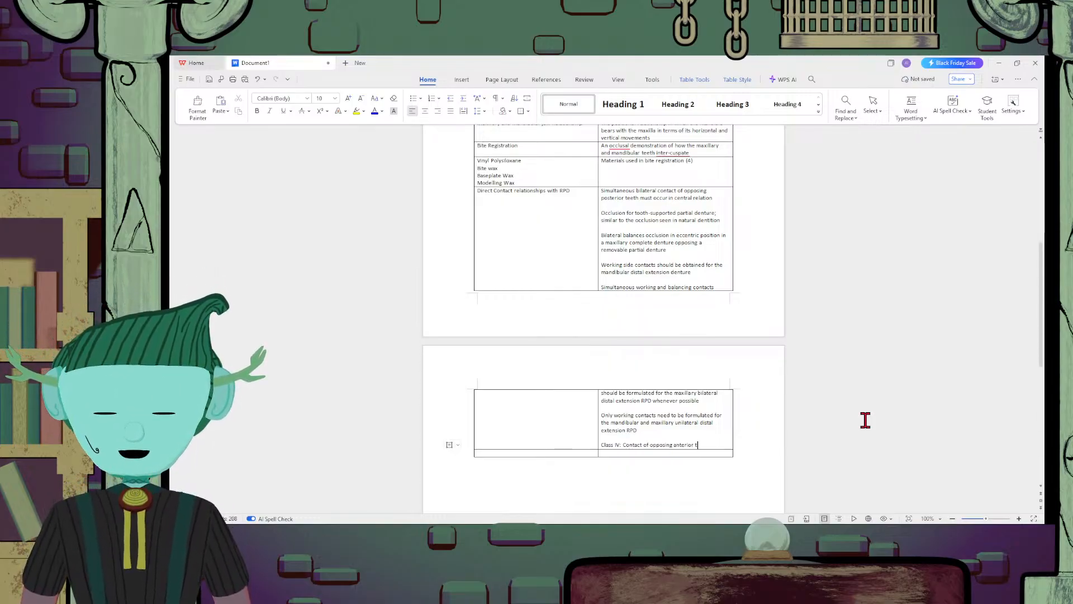
pyautogui.write('eeth')
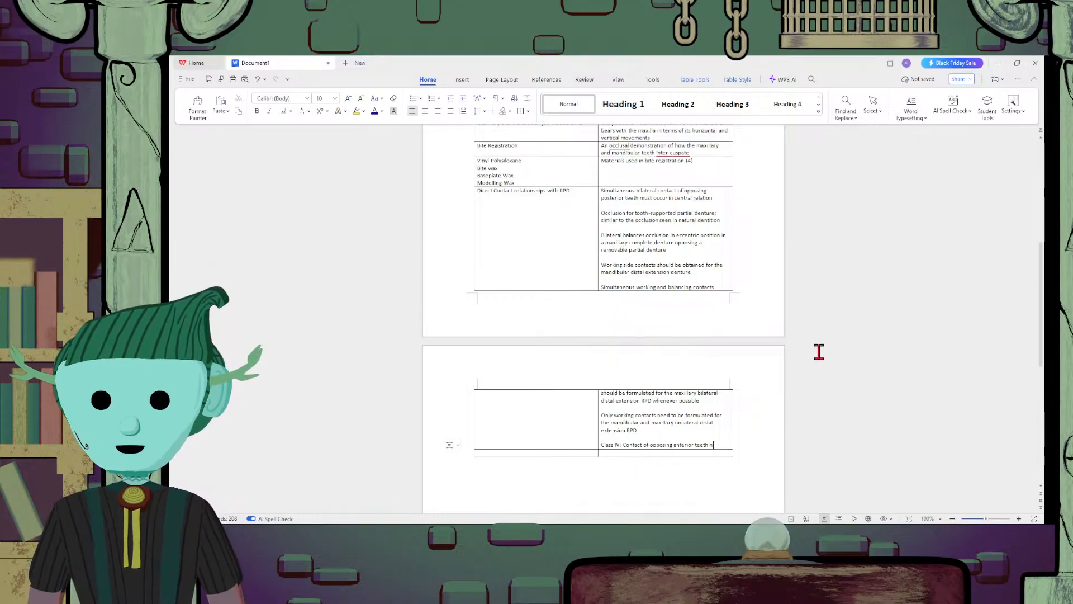
# Continue the Class IV line after "anterior teeth" with "in the planned intercuspal position is desired"
pyautogui.write('in')
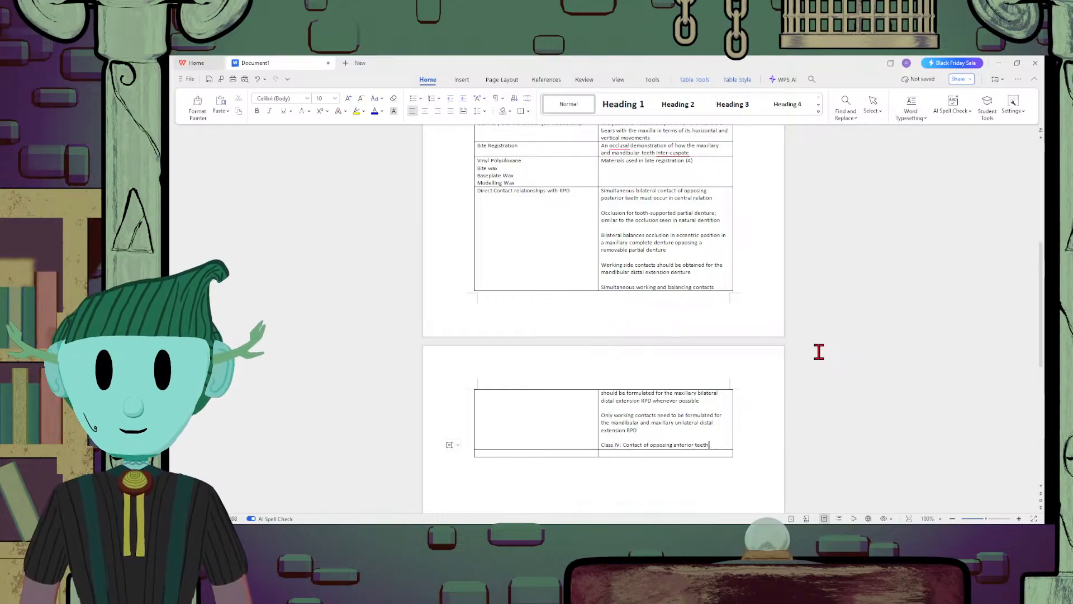
pyautogui.write(' the p')
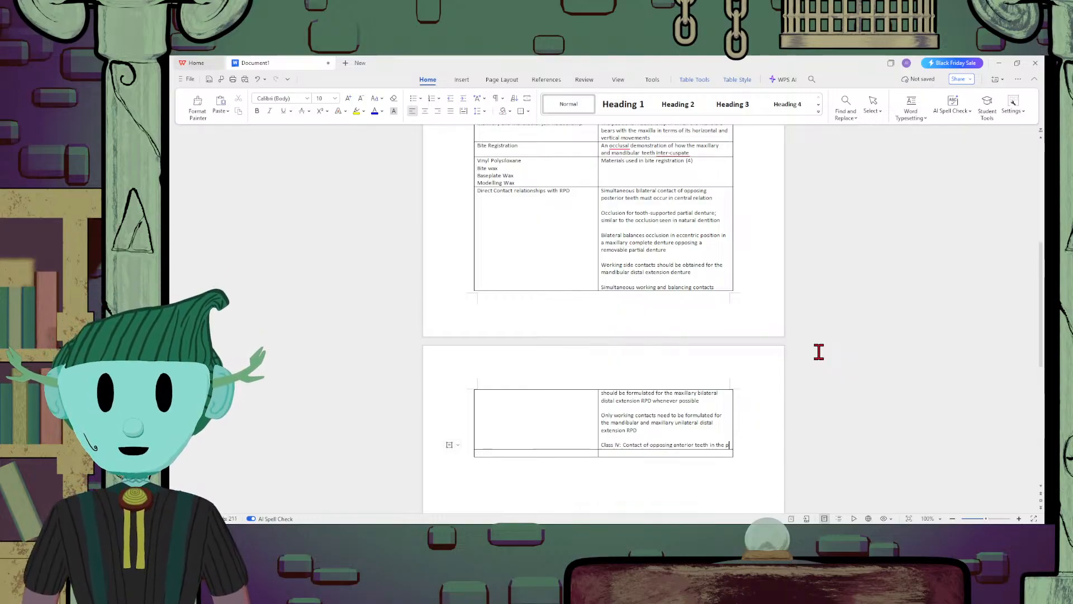
pyautogui.write('lanned inter')
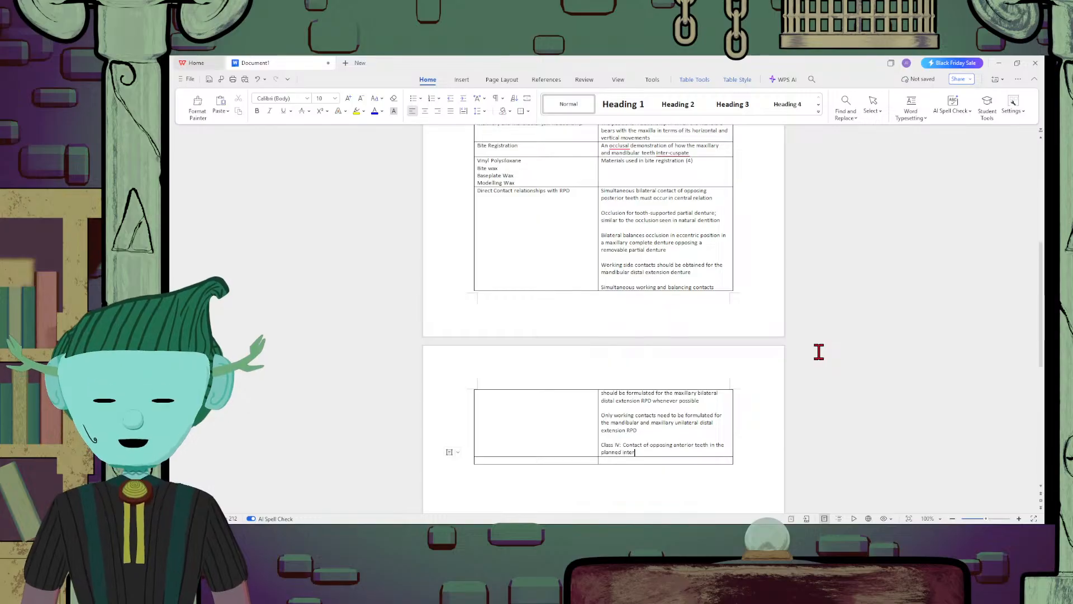
pyautogui.write('cu')
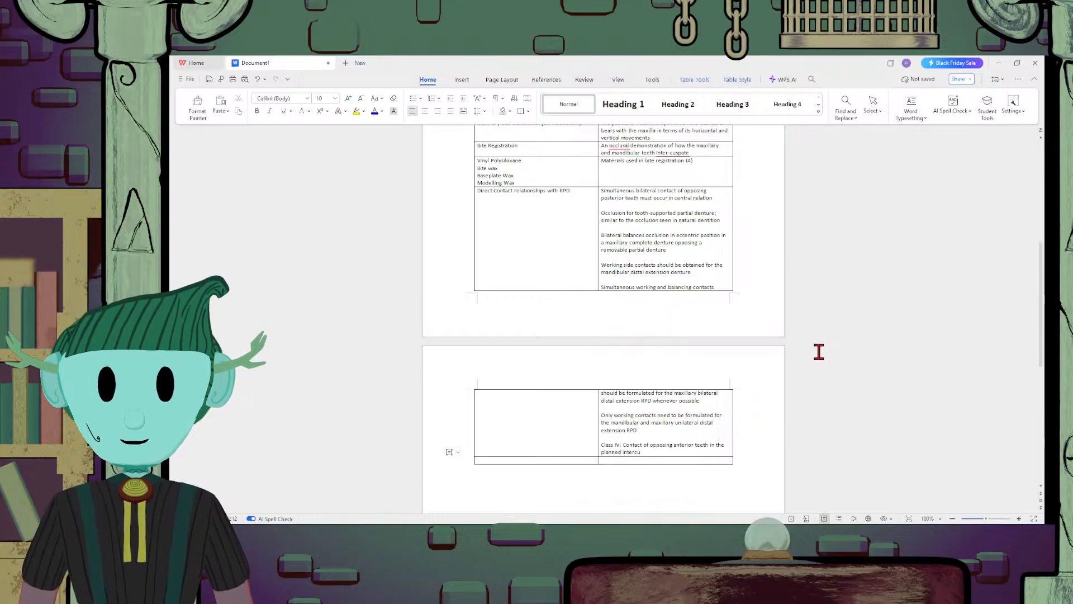
pyautogui.write('spal')
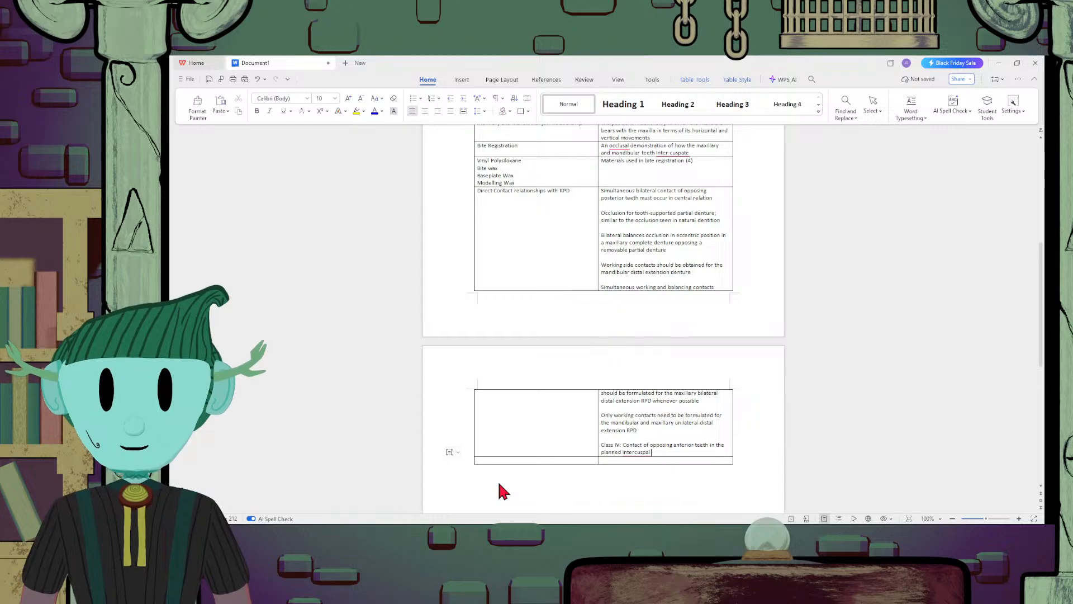
pyautogui.write('po')
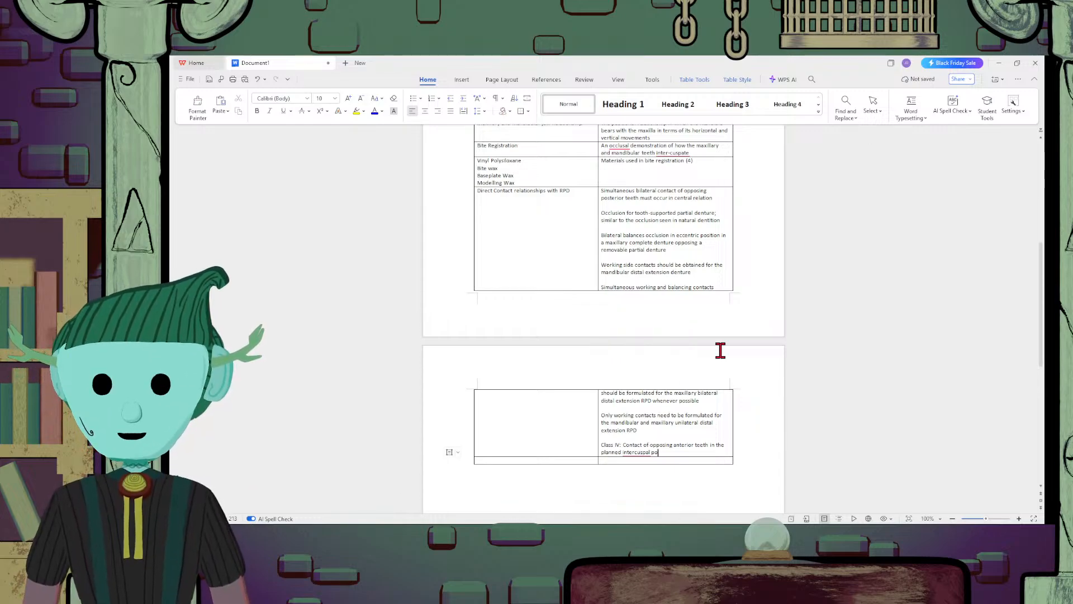
pyautogui.write('sition is de')
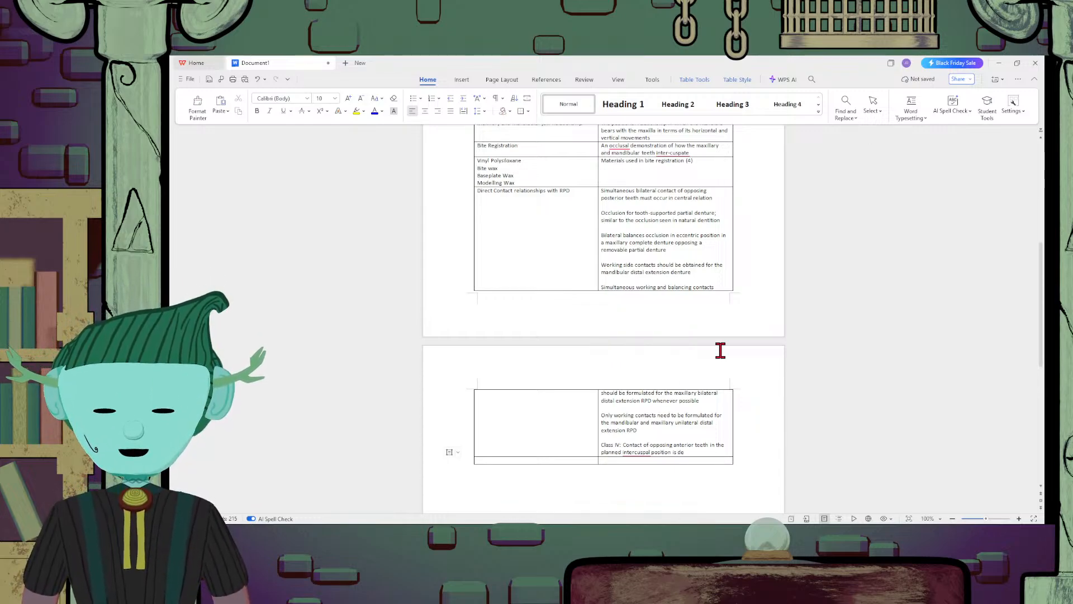
pyautogui.write('sired')
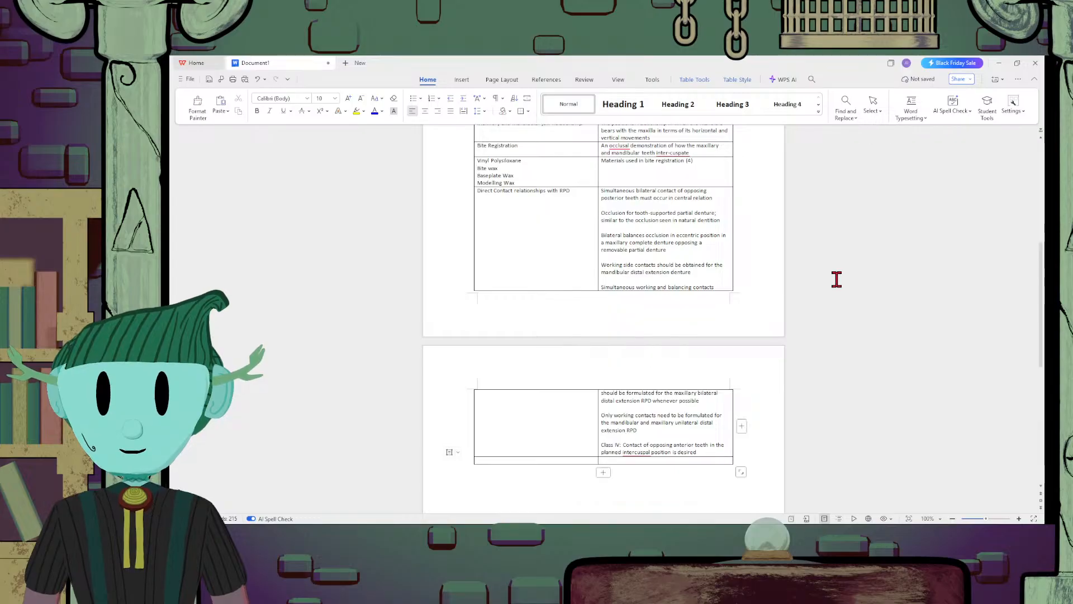
pyautogui.write(' to prevent')
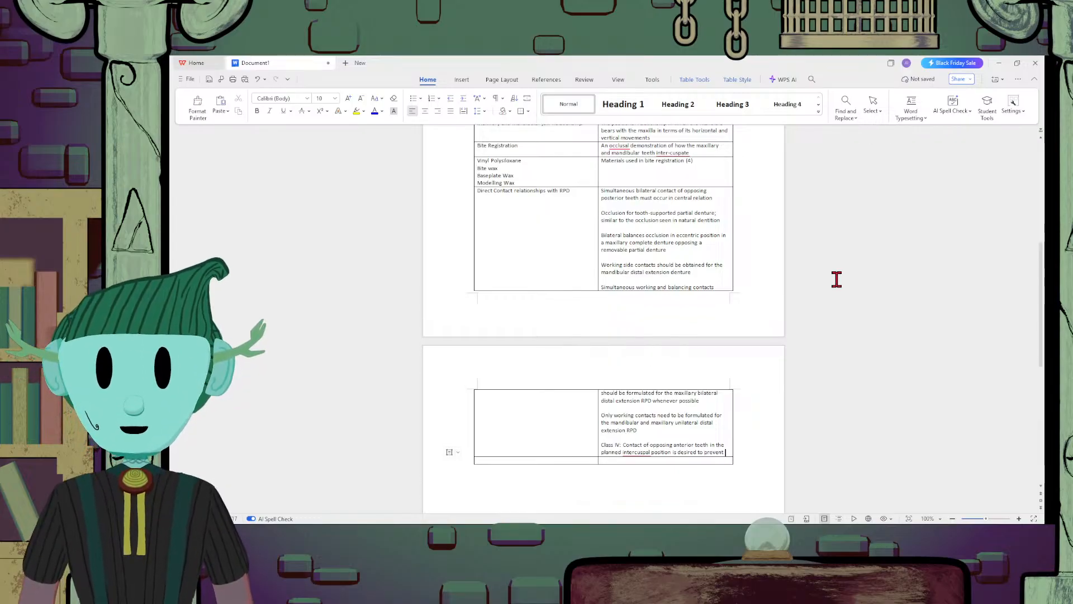
pyautogui.write(' continuous')
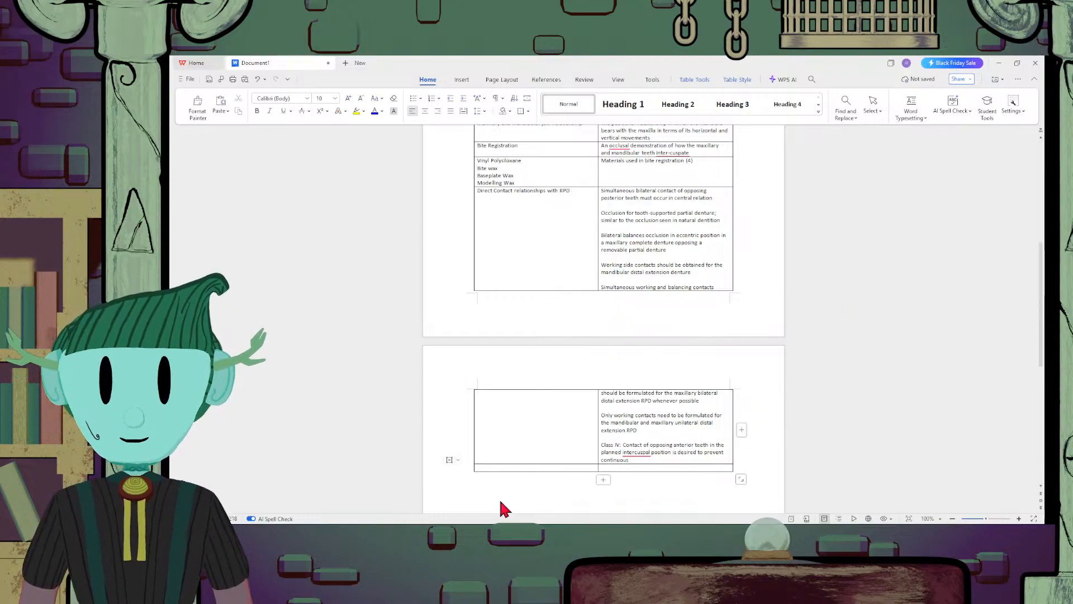
# Complete the Class IV sentence with "to prevent continuous eruption of the opposing natural incisors."
pyautogui.write('e')
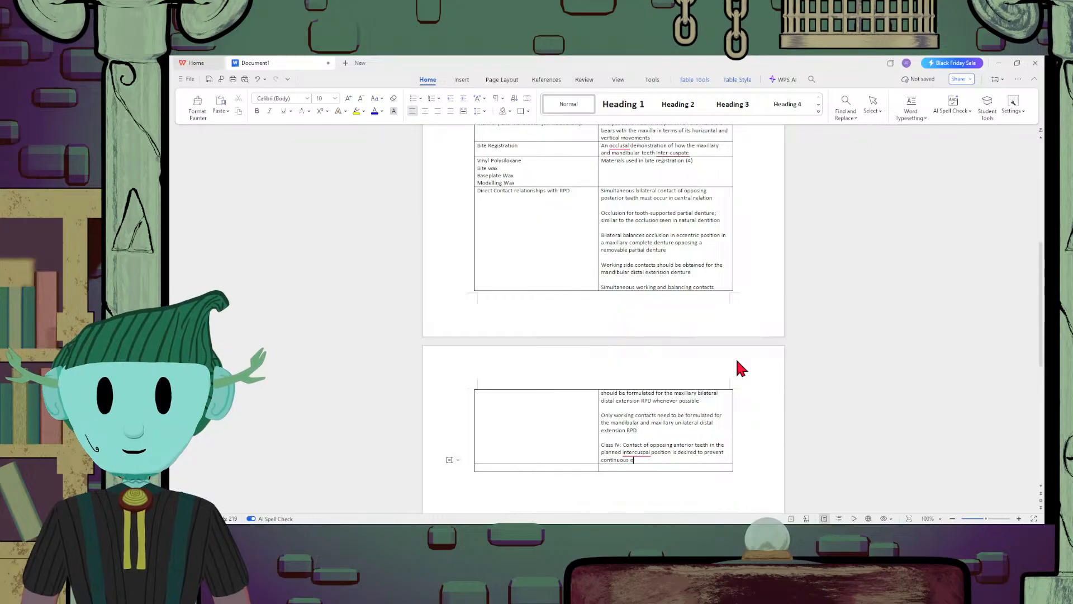
pyautogui.write('ruption of')
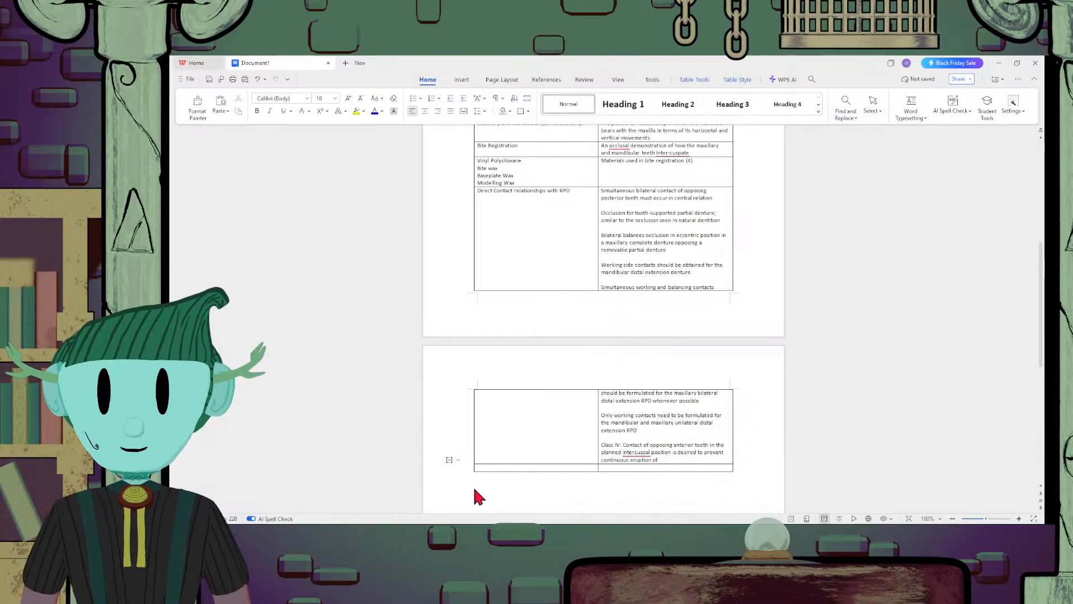
pyautogui.write('the o')
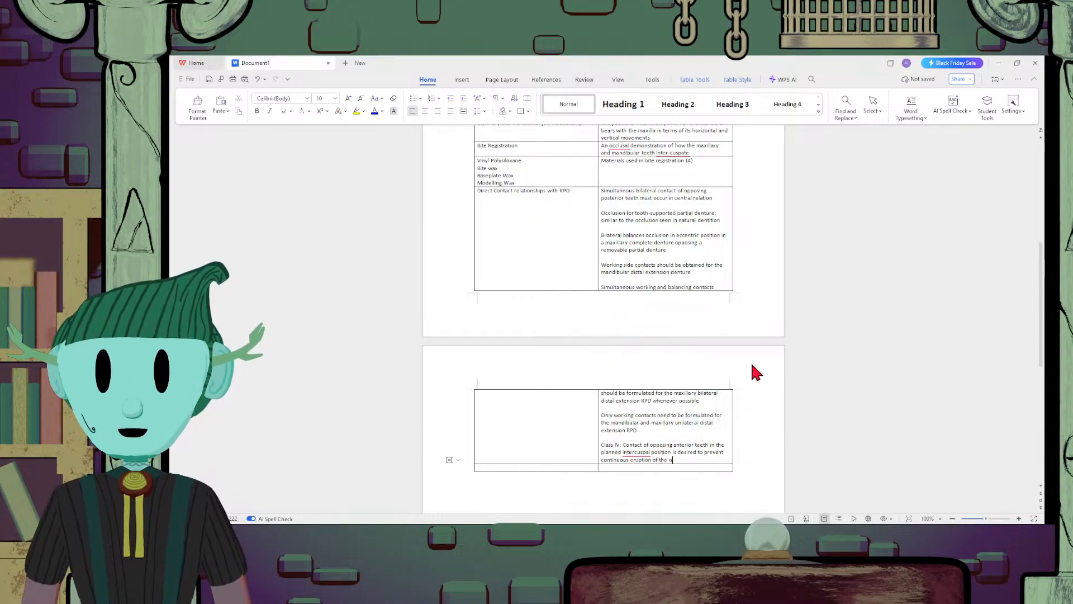
pyautogui.write('pposing')
pyautogui.write('na')
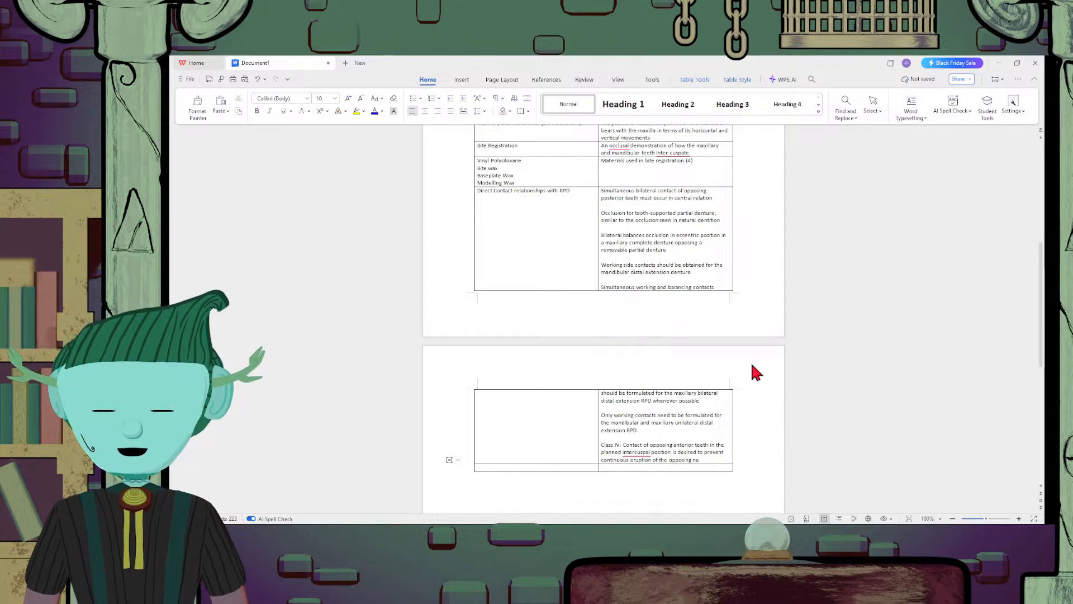
pyautogui.write('tural')
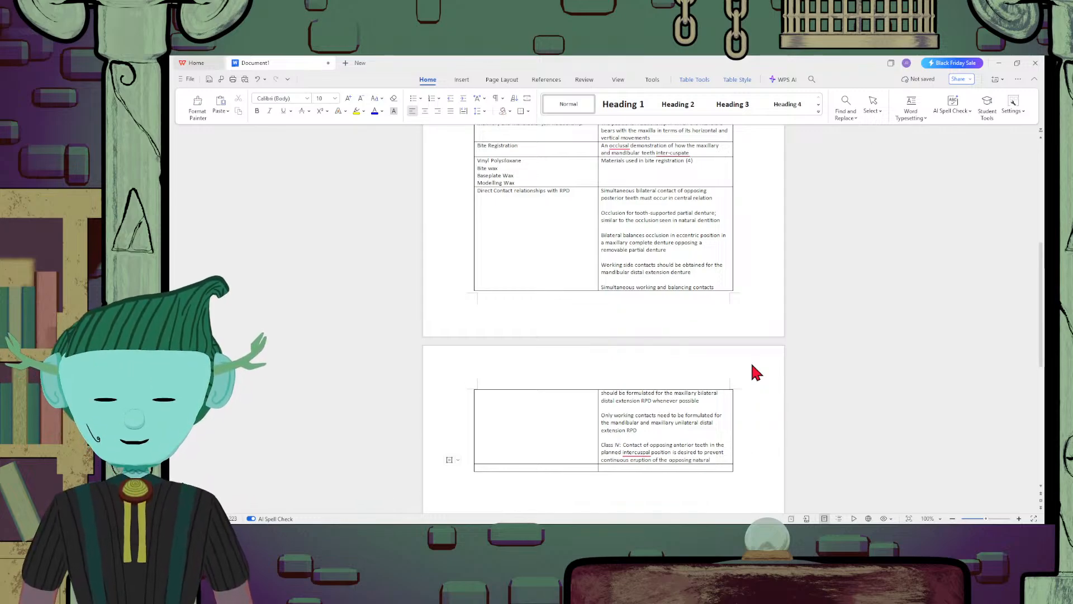
pyautogui.write(' incisors.')
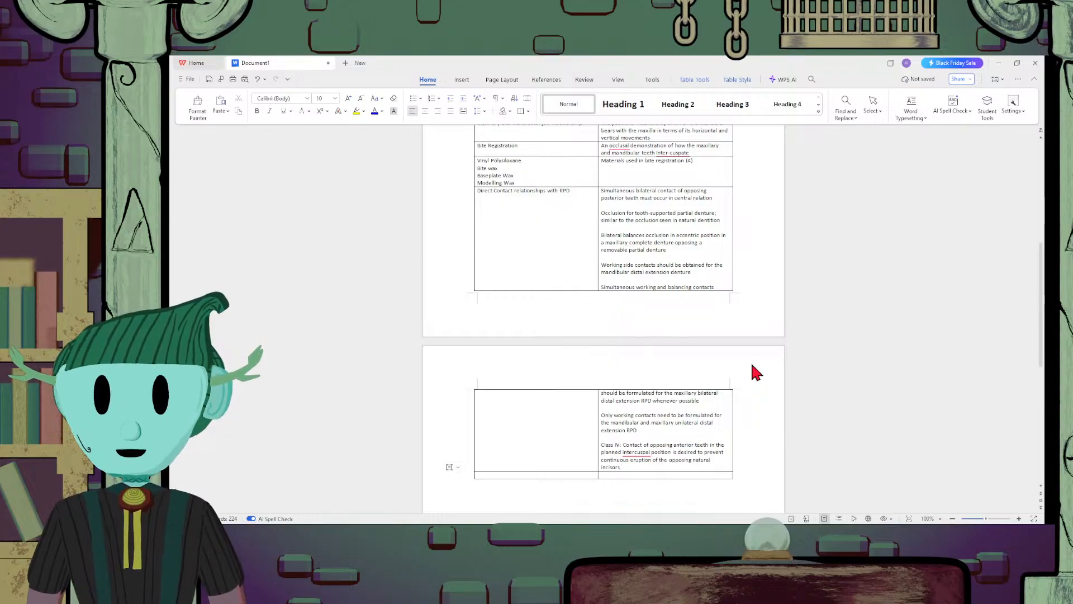
# Leave a blank line below the Class IV sentence and place the cursor in a new empty paragraph of the same cell
pyautogui.scroll(-2, 802, 369)
pyautogui.scroll(5, 809, 371)
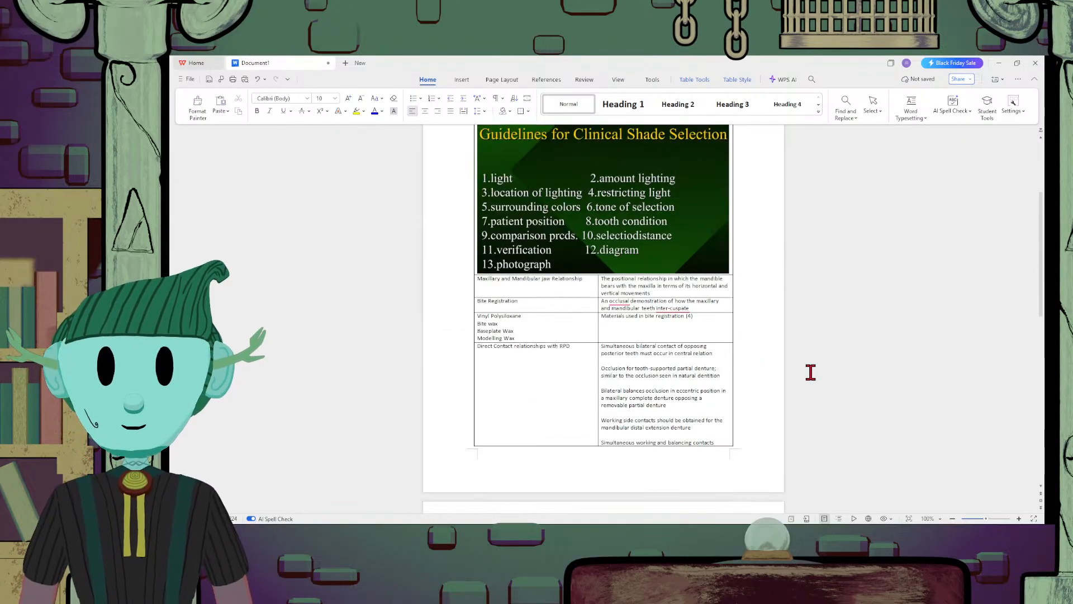
pyautogui.scroll(3, 810, 372)
pyautogui.scroll(-6, 812, 376)
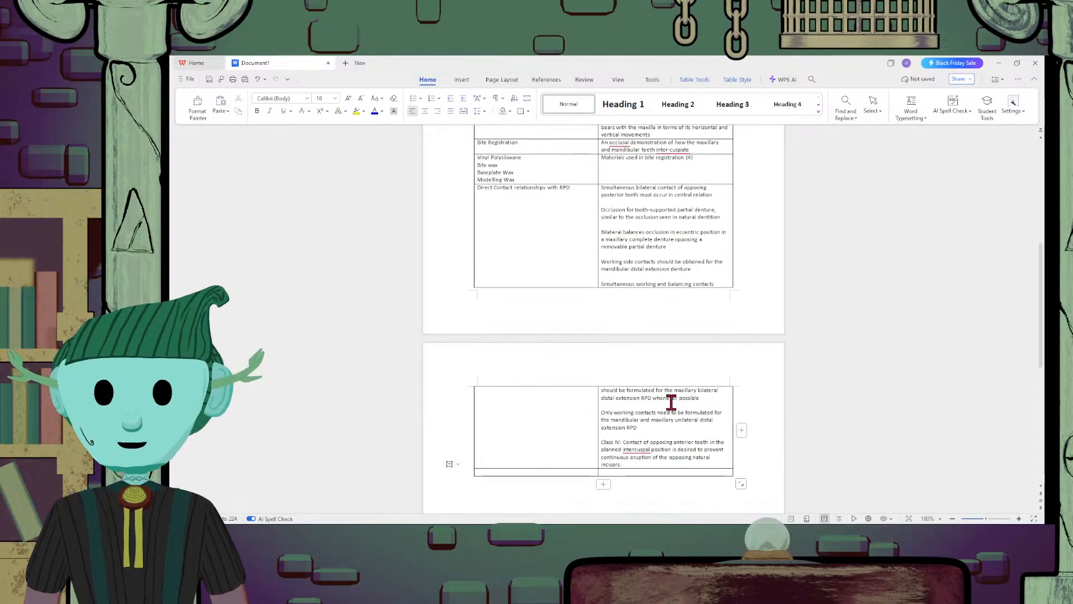
pyautogui.scroll(-4, 615, 380)
pyautogui.scroll(2, 615, 374)
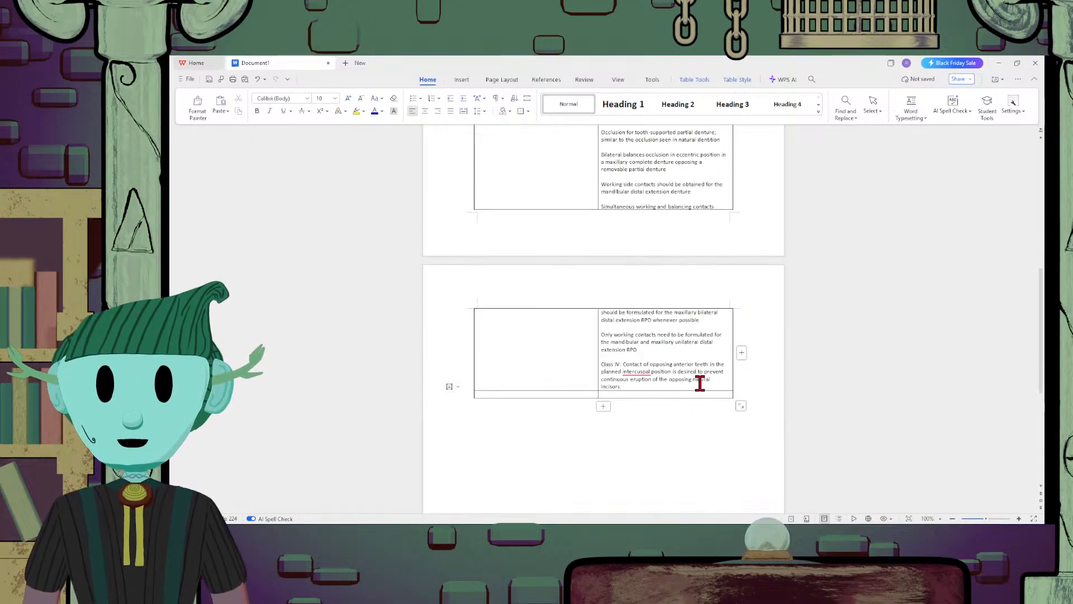
pyautogui.press('Return')
pyautogui.press('Return')
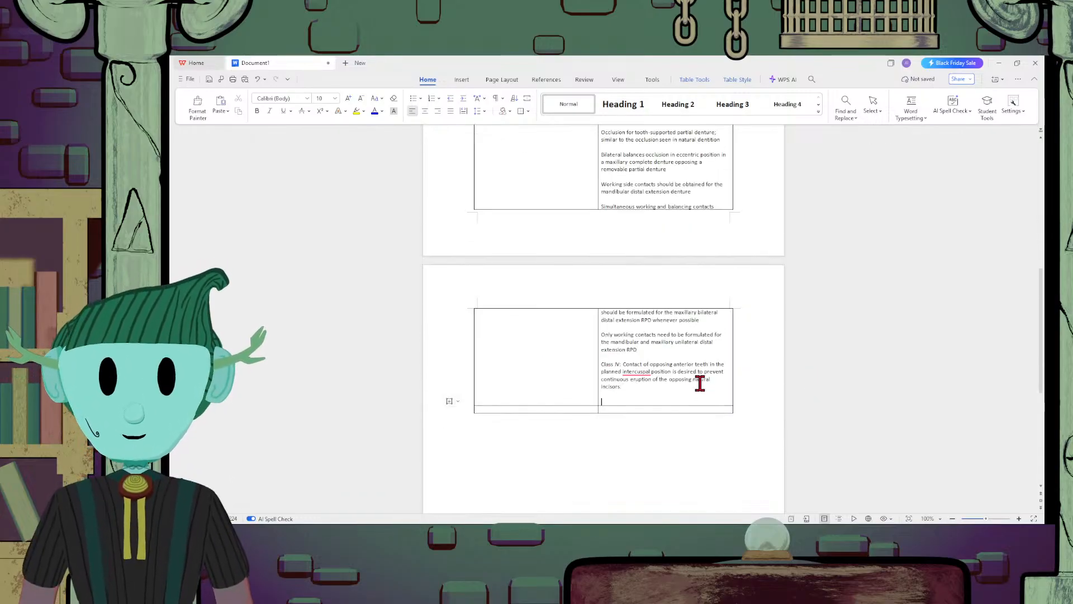
pyautogui.click(671, 394)
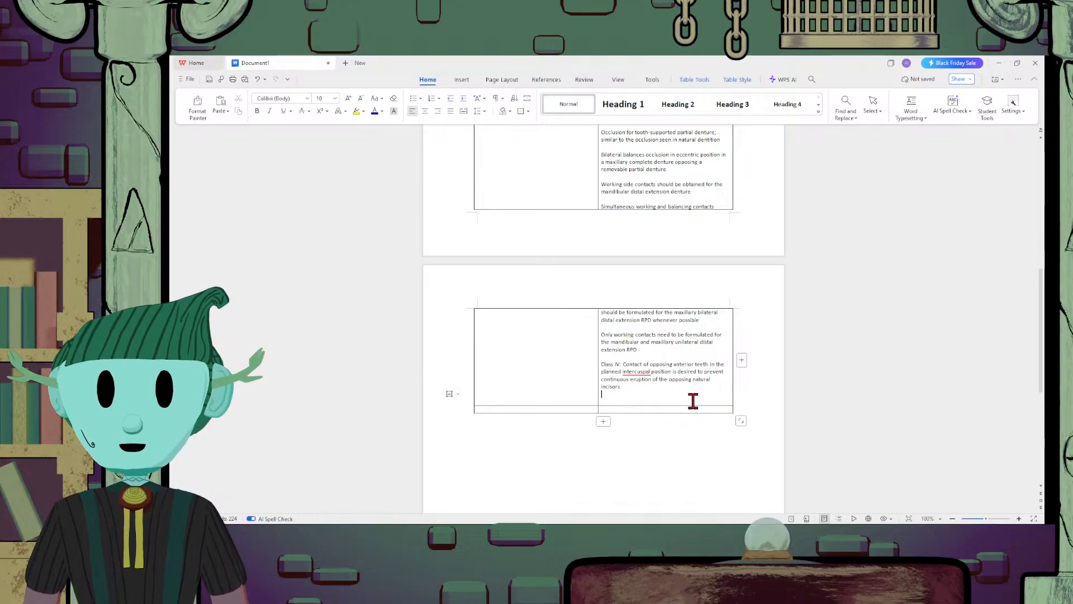
pyautogui.click(693, 400)
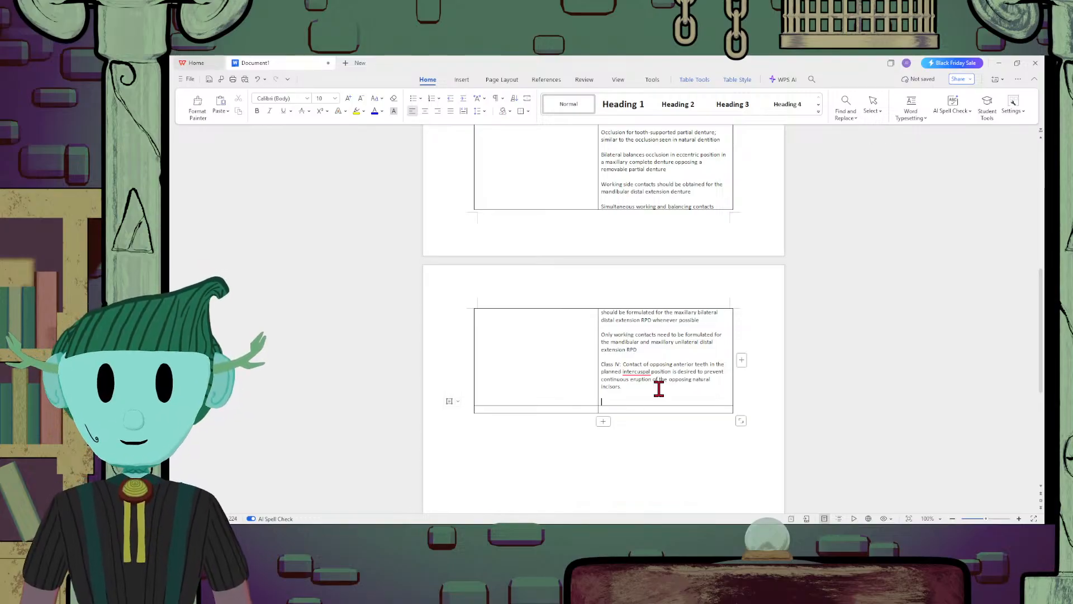
# Begin the new paragraph below the Class IV sentence with "Artificial teeth should not be arranged farther distal"
pyautogui.write('Artificial')
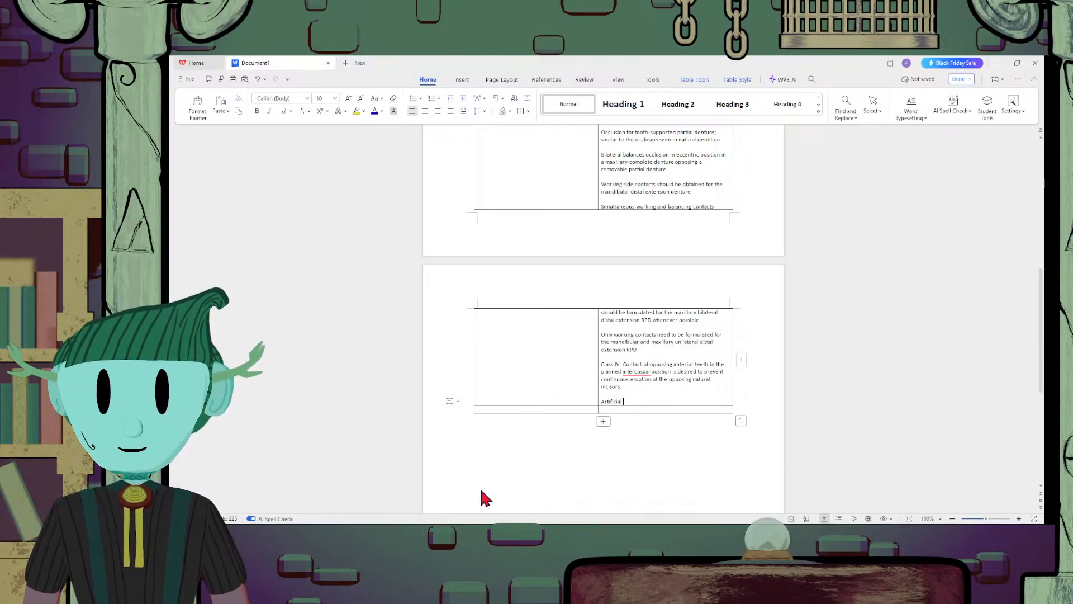
pyautogui.write('teeth')
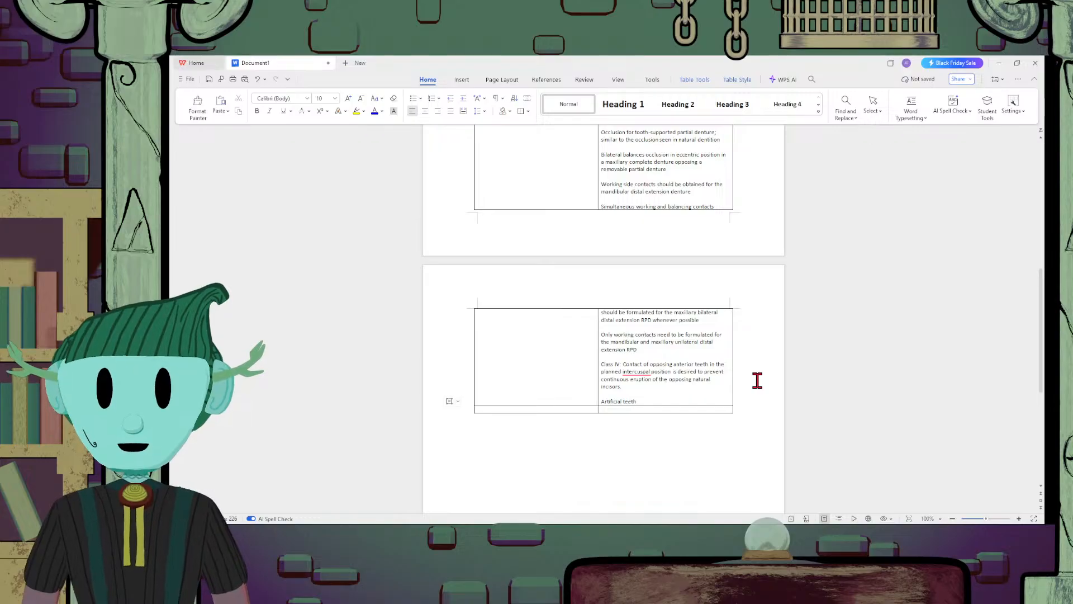
pyautogui.write(' should not')
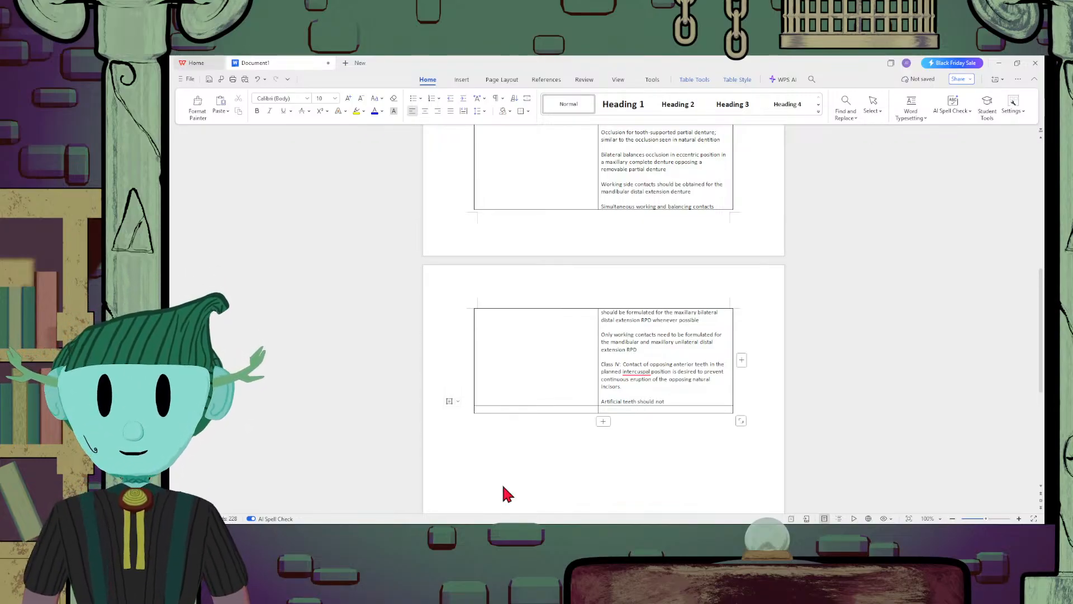
pyautogui.write(' be arr')
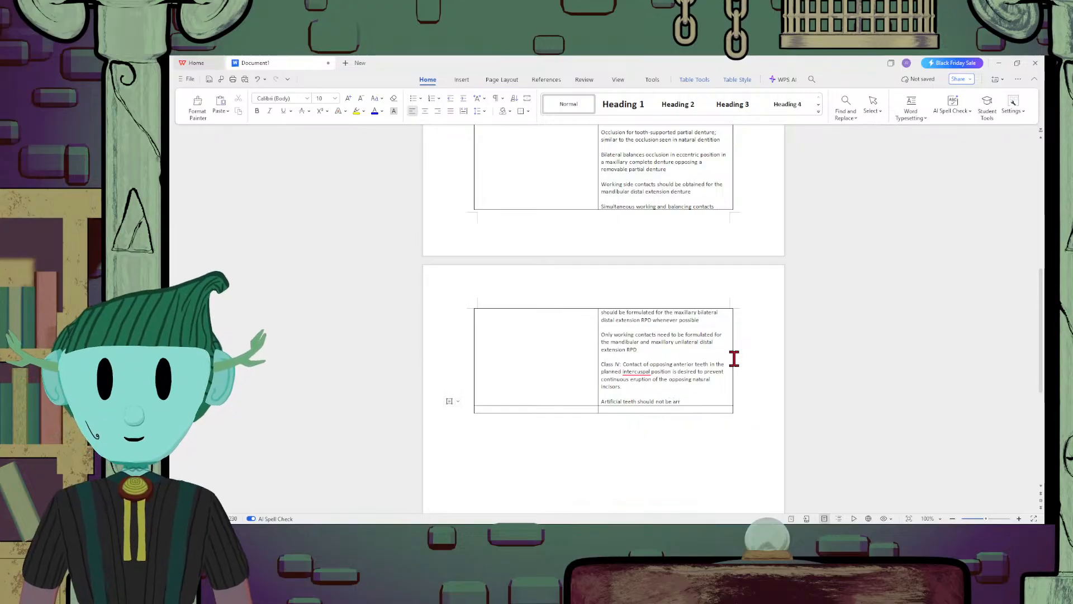
pyautogui.write('am')
pyautogui.write('nged')
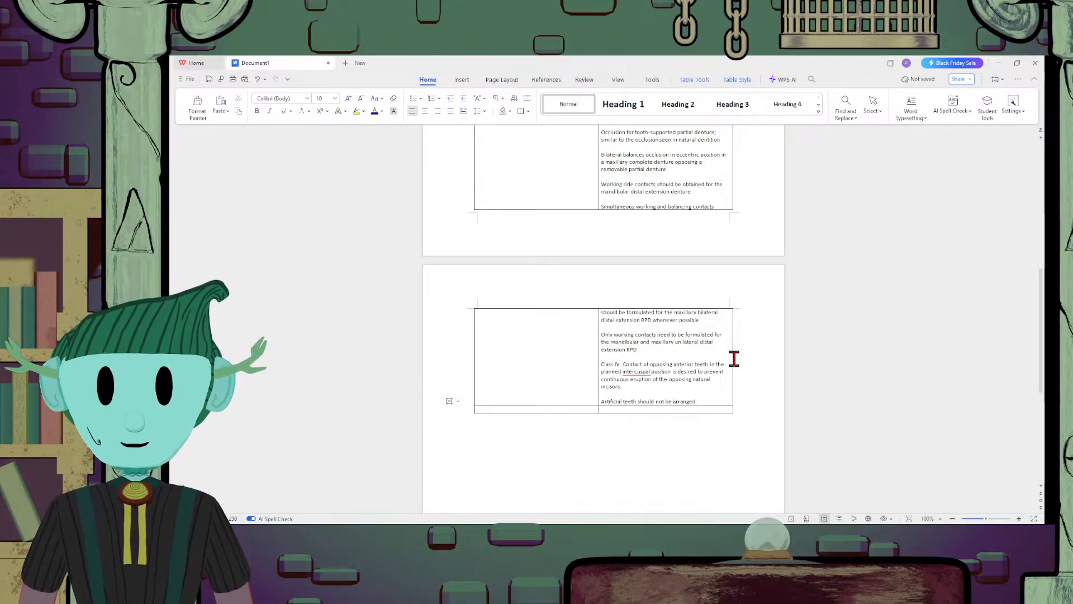
pyautogui.write(' further')
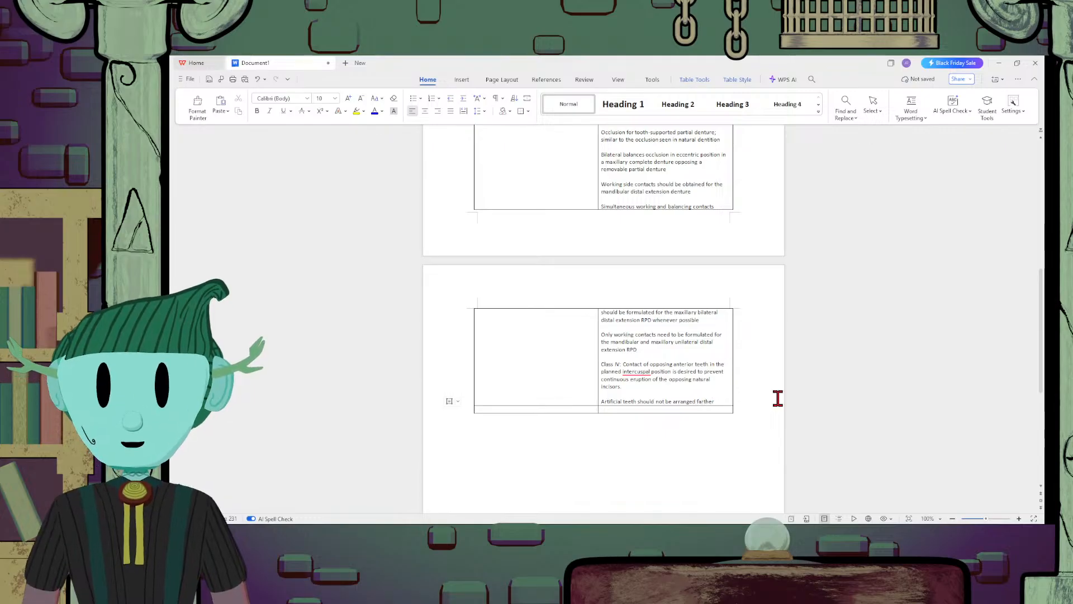
pyautogui.write('dist')
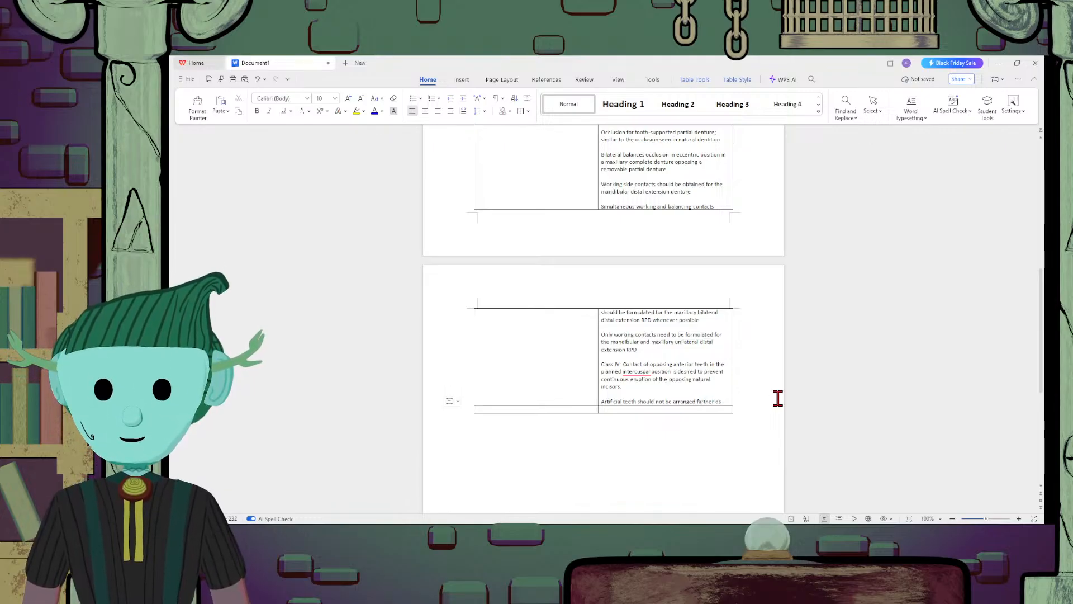
pyautogui.write('al')
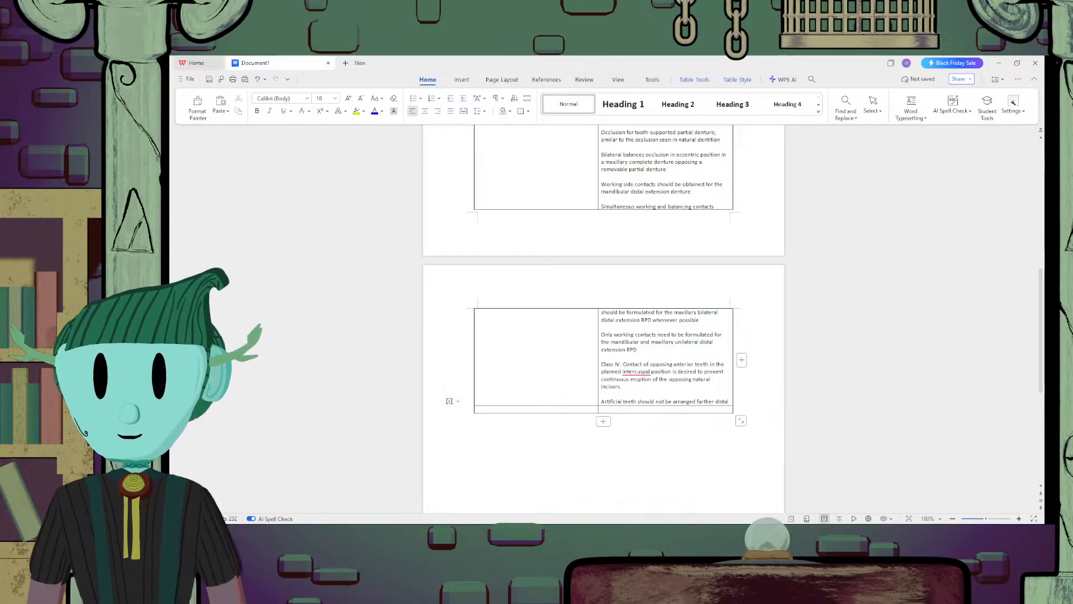
pyautogui.write(' to')
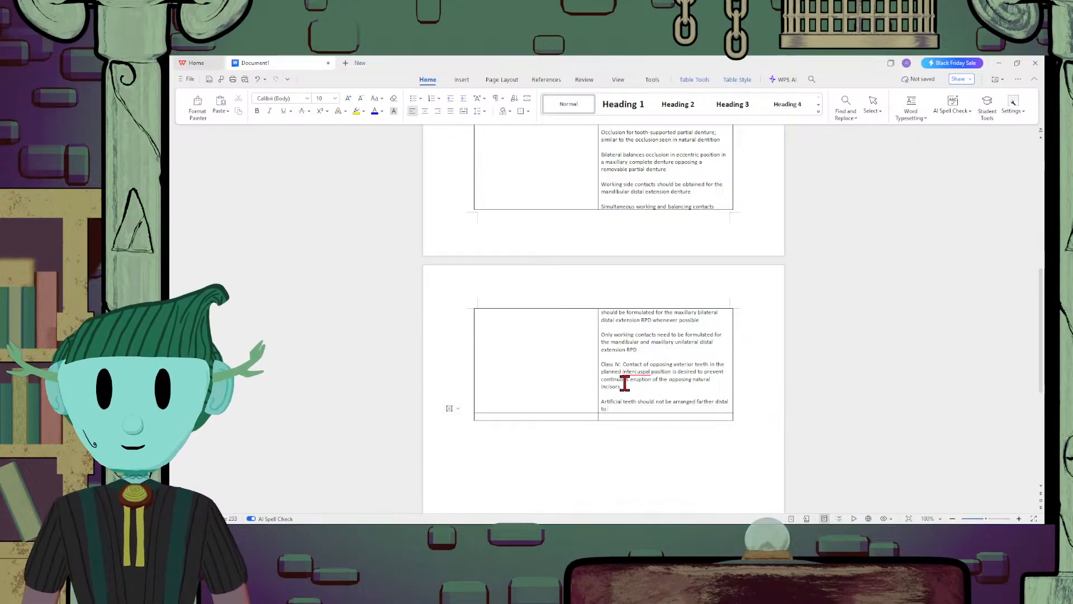
pyautogui.write(' the upwa')
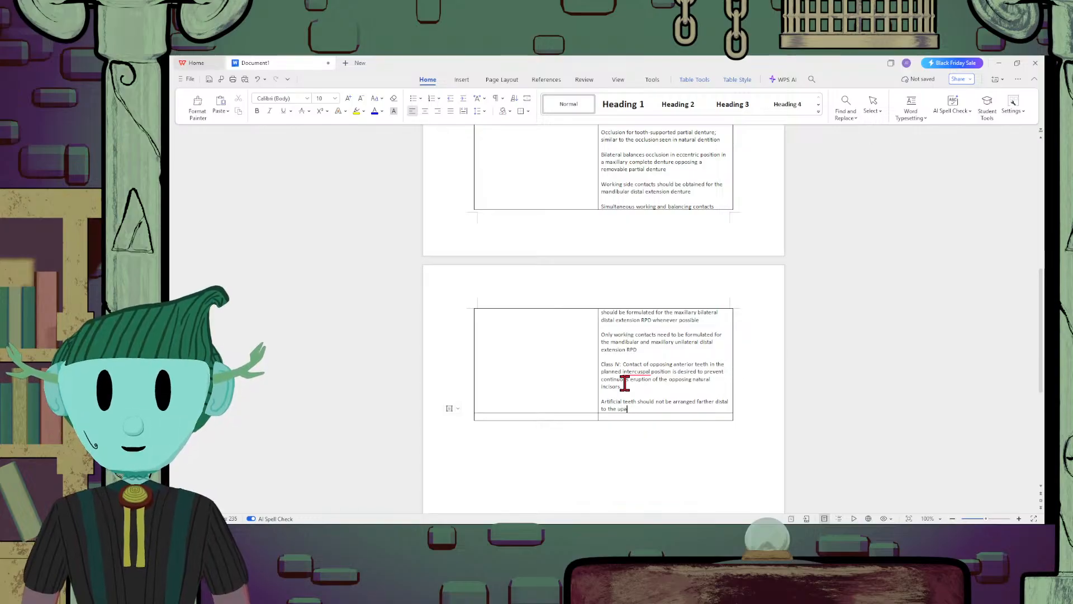
pyautogui.write('rd ')
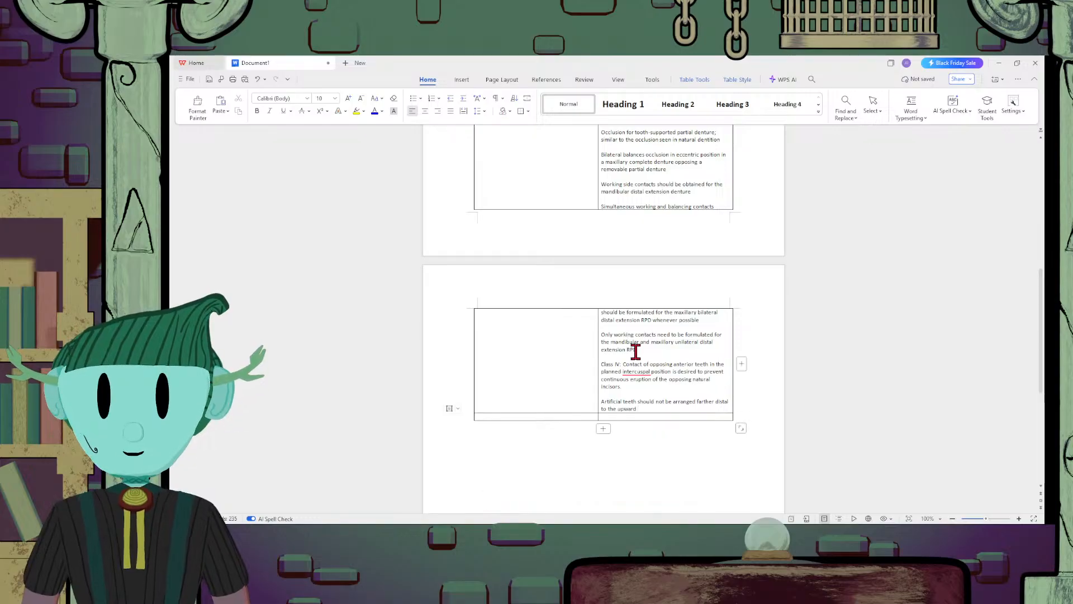
pyautogui.write('incline ')
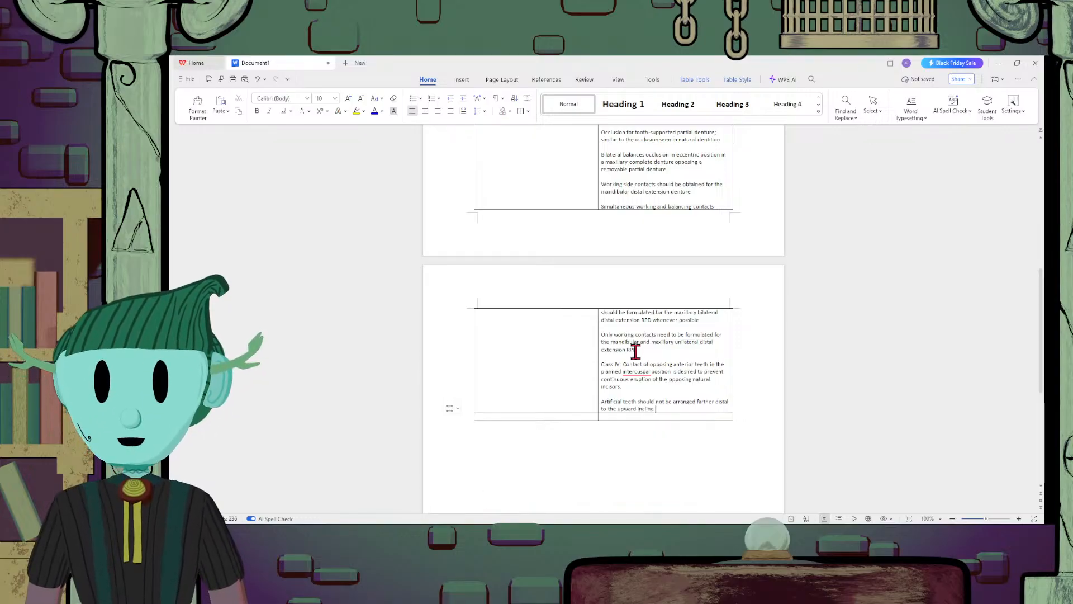
pyautogui.write('(ascend')
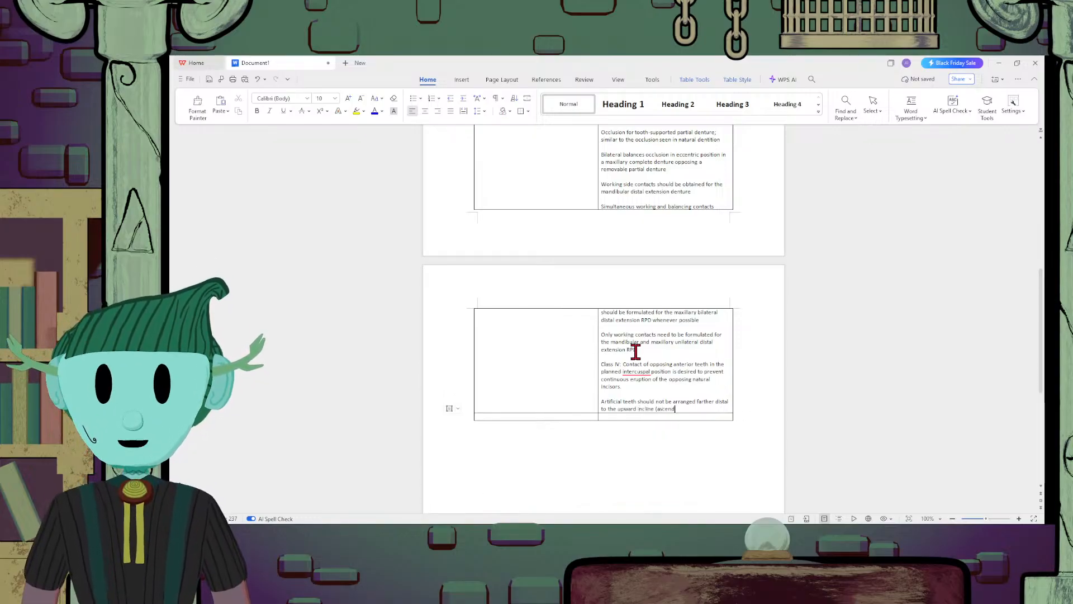
pyautogui.write('ing ramus)')
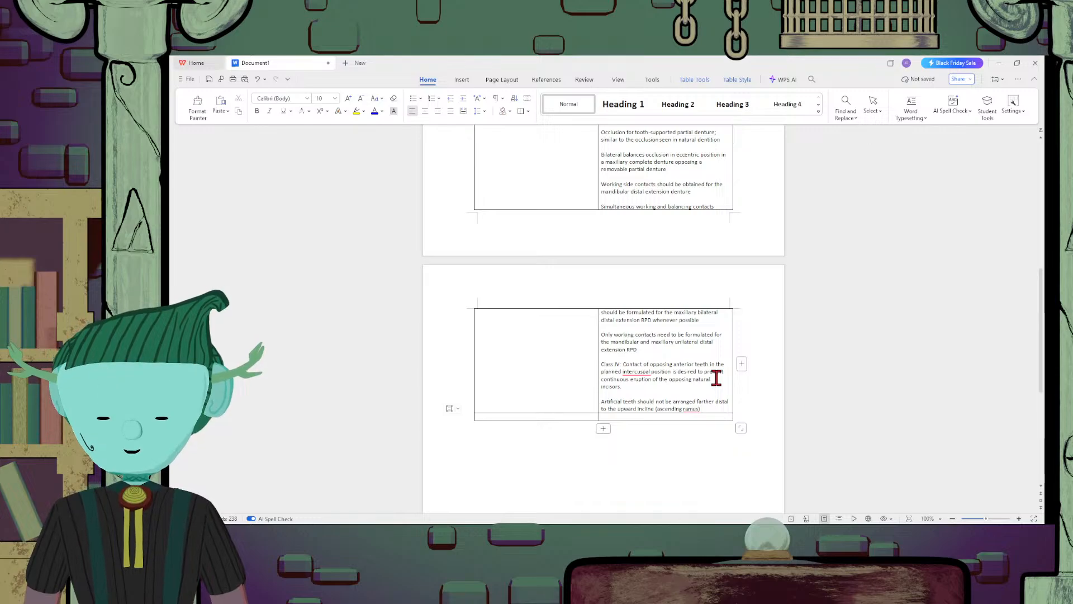
pyautogui.write('of the')
# Complete the artificial teeth sentence with "of the residual ridge" and add an empty line below it in the cell
pyautogui.press('BackSpace')
pyautogui.press('BackSpace')
pyautogui.press('BackSpace')
pyautogui.press('BackSpace')
pyautogui.press('BackSpace')
pyautogui.press('BackSpace')
pyautogui.press('BackSpace')
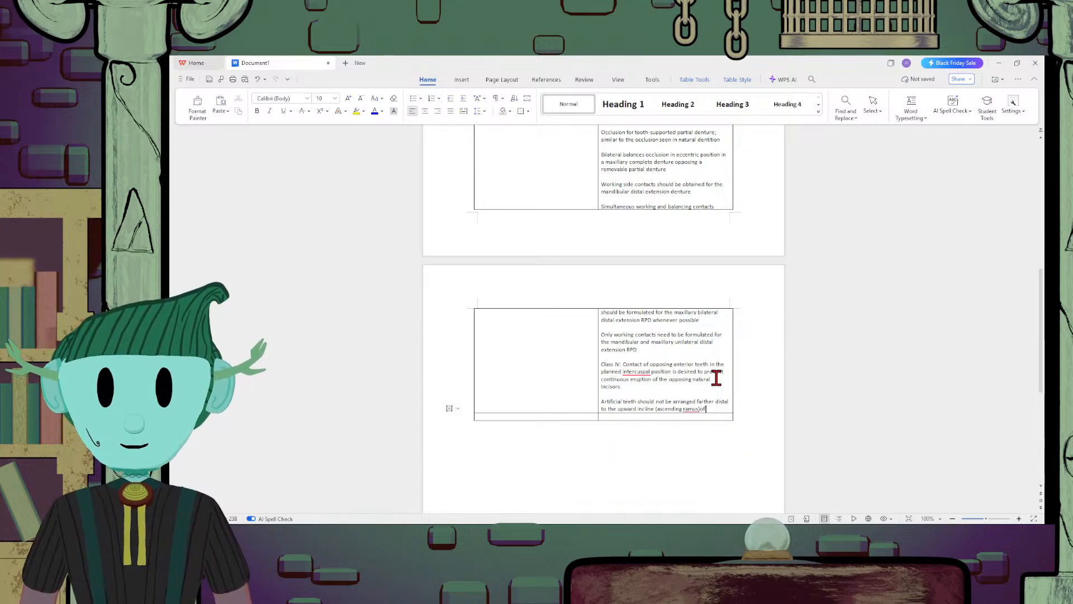
pyautogui.write('of the re')
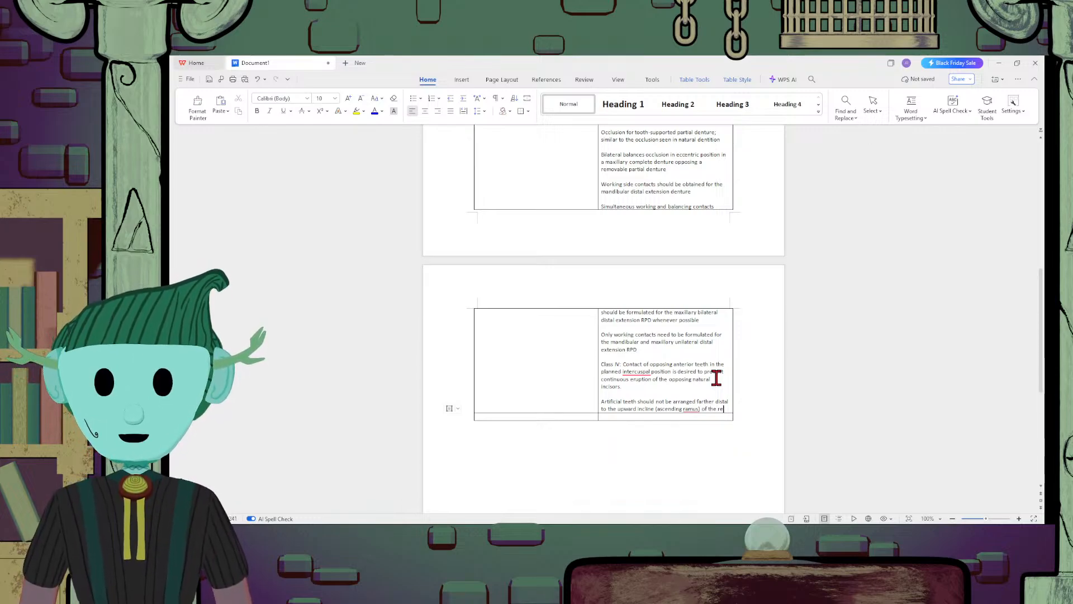
pyautogui.write('sidual ridge')
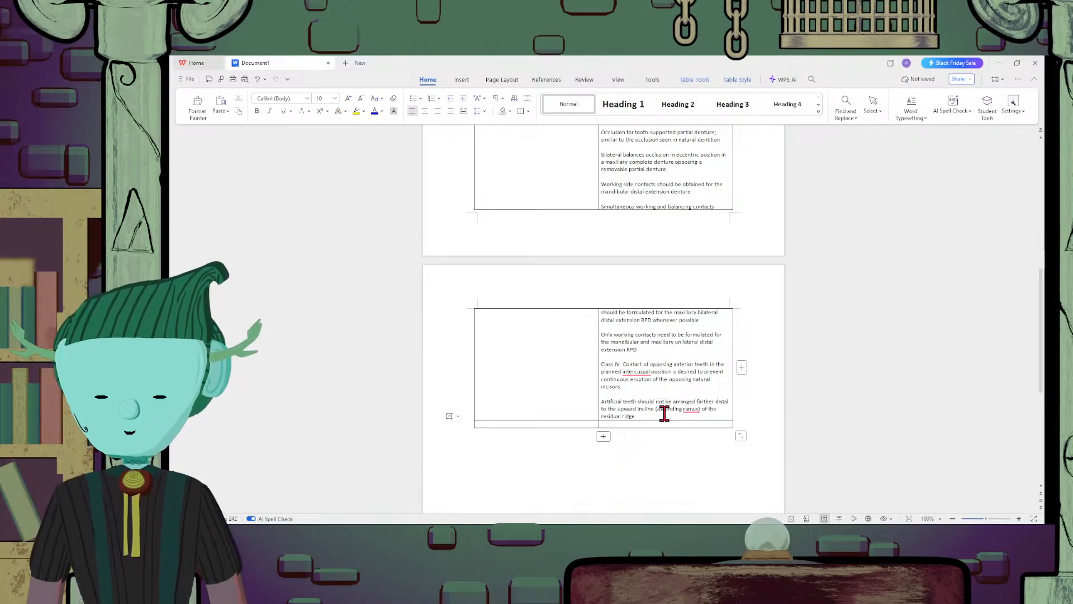
pyautogui.press('Return')
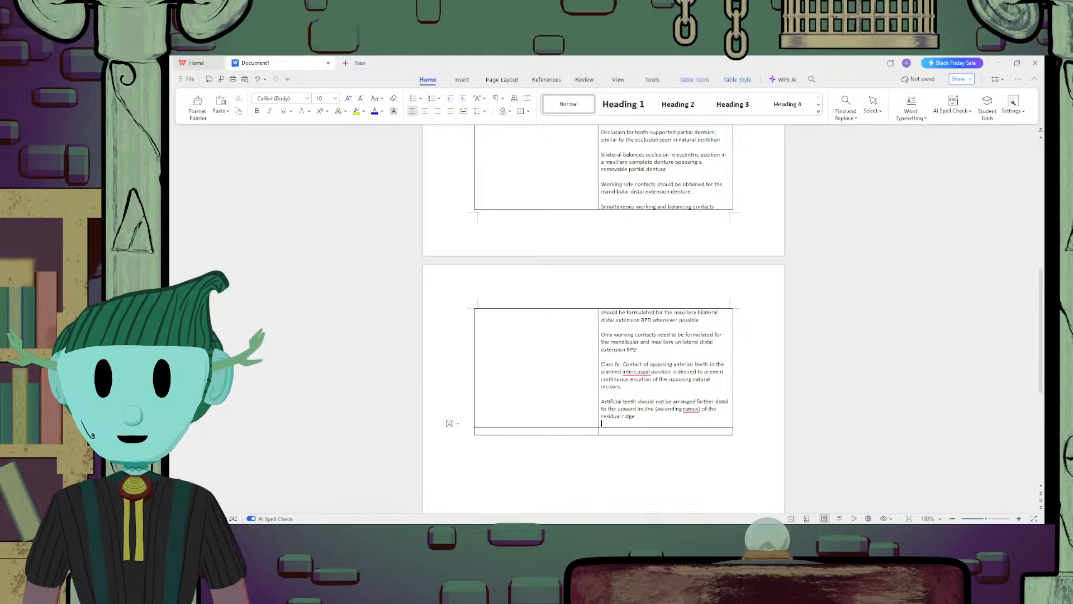
# Enter "Methods for Establishing Occlusal Relationships" in the first column of the table's empty last row
pyautogui.click(660, 431)
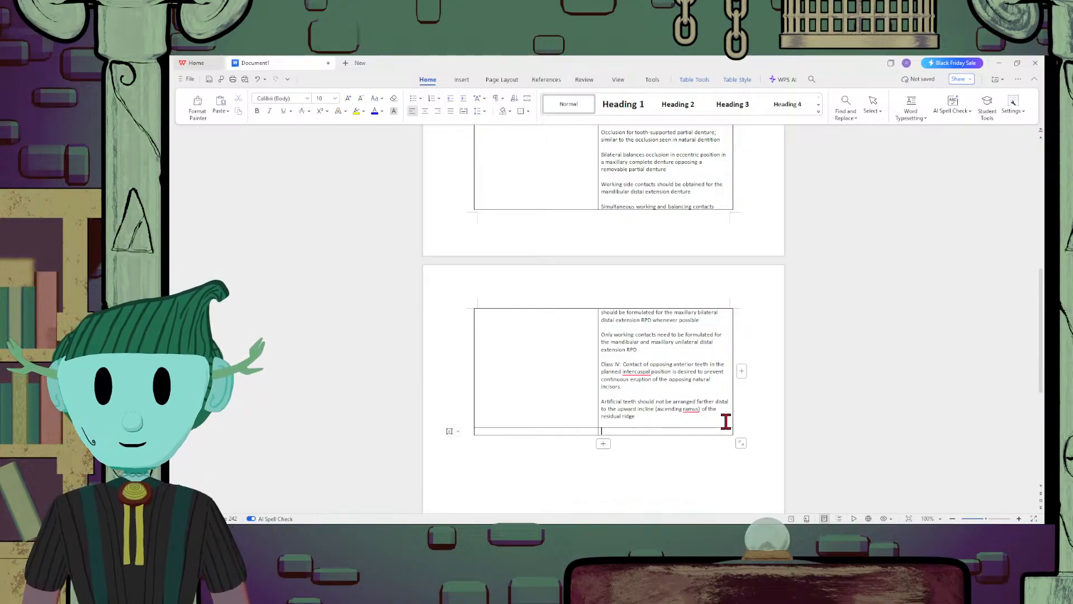
pyautogui.scroll(3, 714, 416)
pyautogui.scroll(-3, 714, 416)
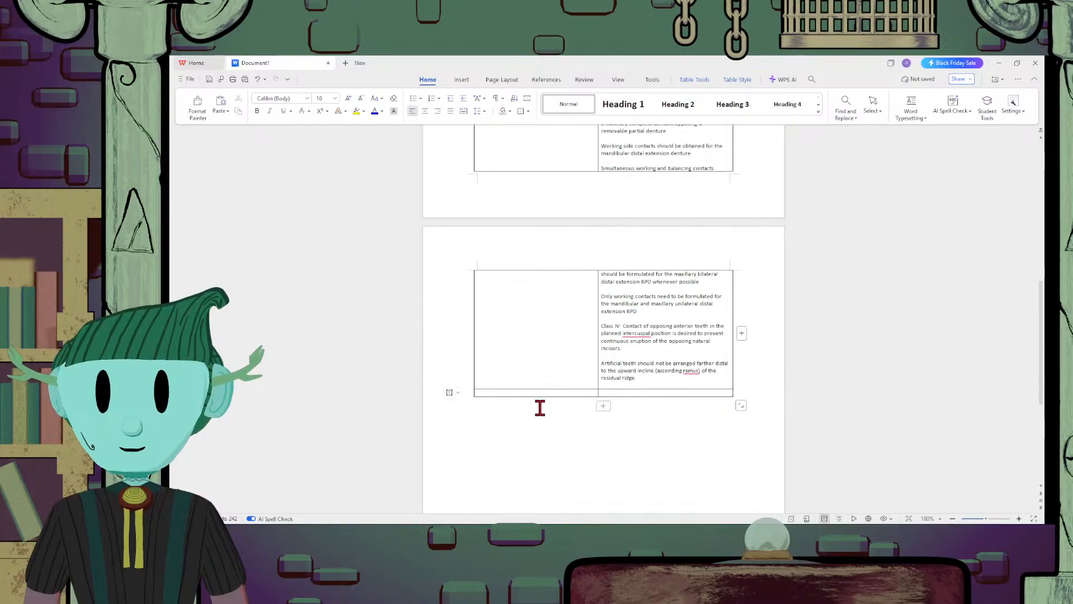
pyautogui.click(544, 395)
pyautogui.write('Methods ')
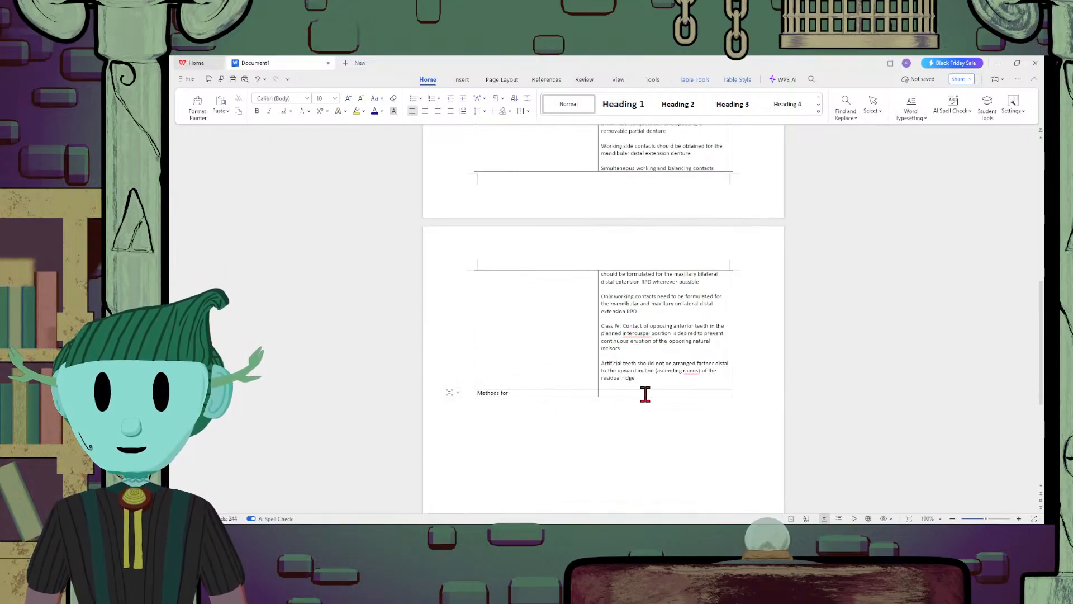
pyautogui.write('for')
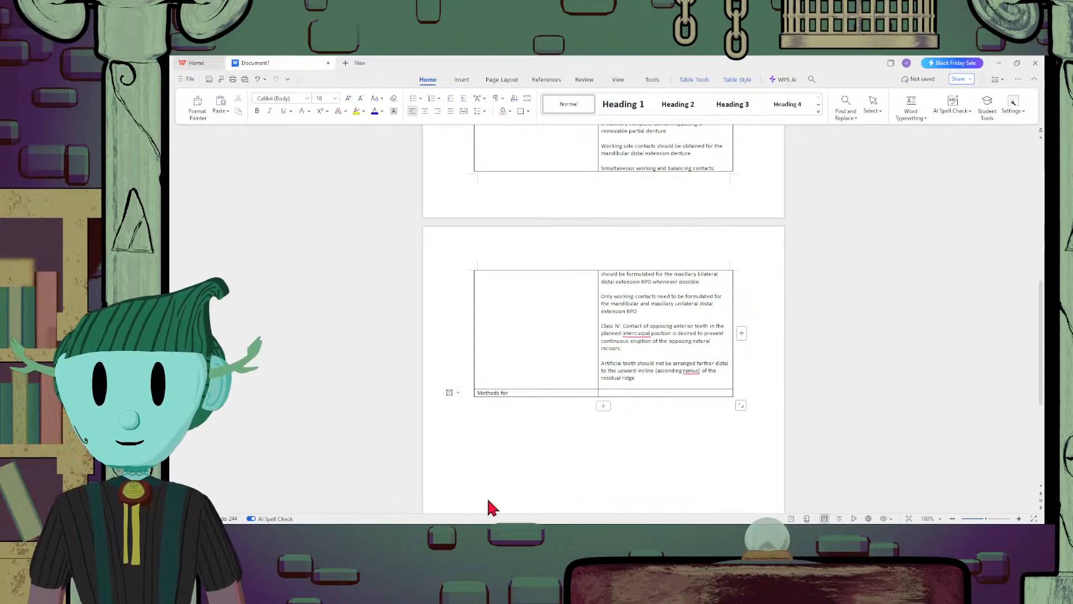
pyautogui.write(' Establ')
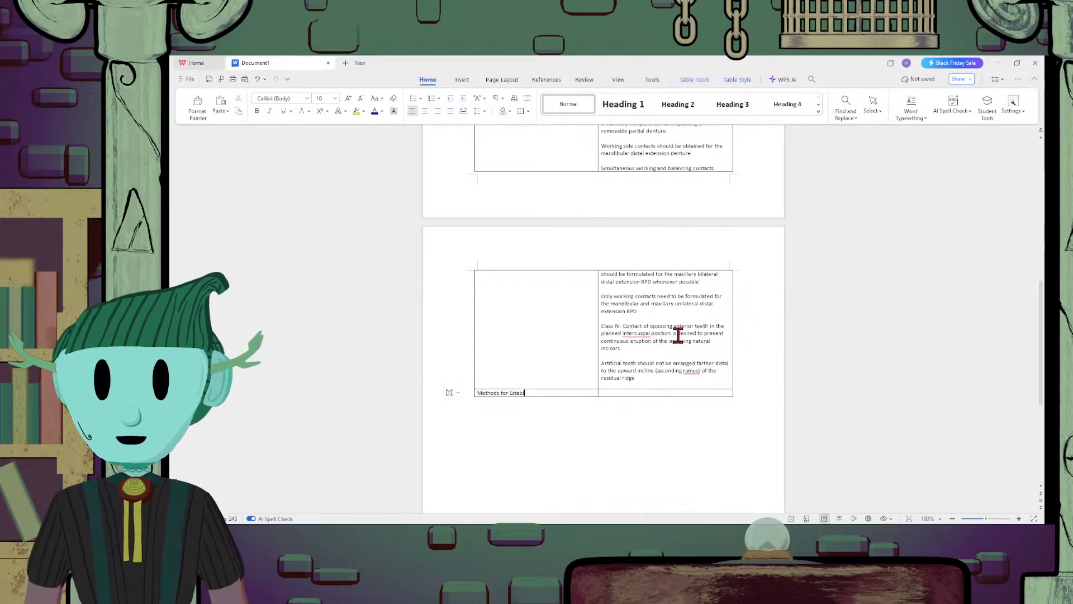
pyautogui.write('ishing ')
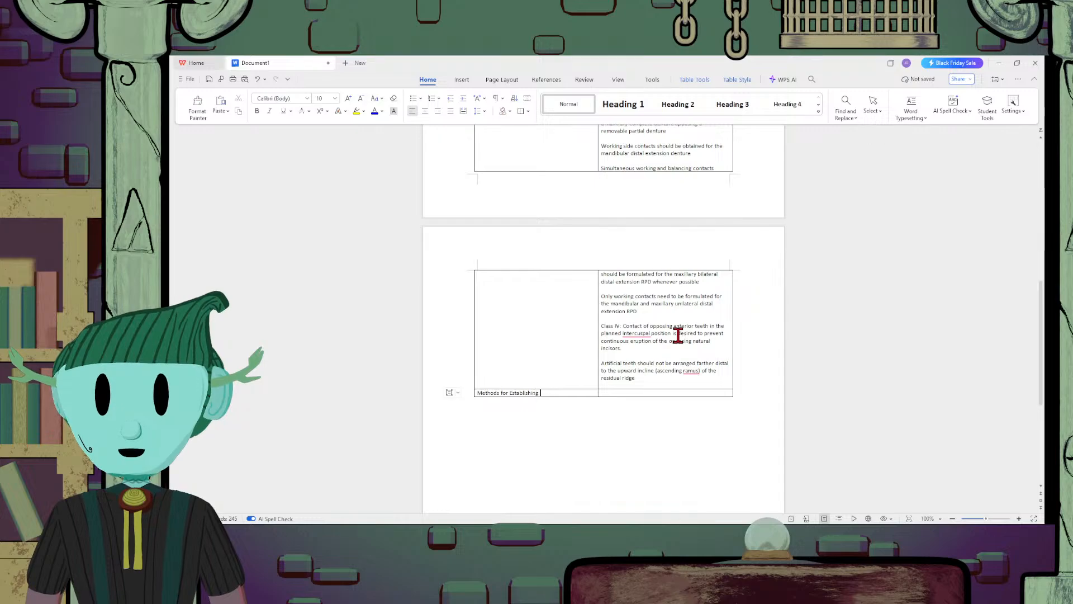
pyautogui.write('Occlusal')
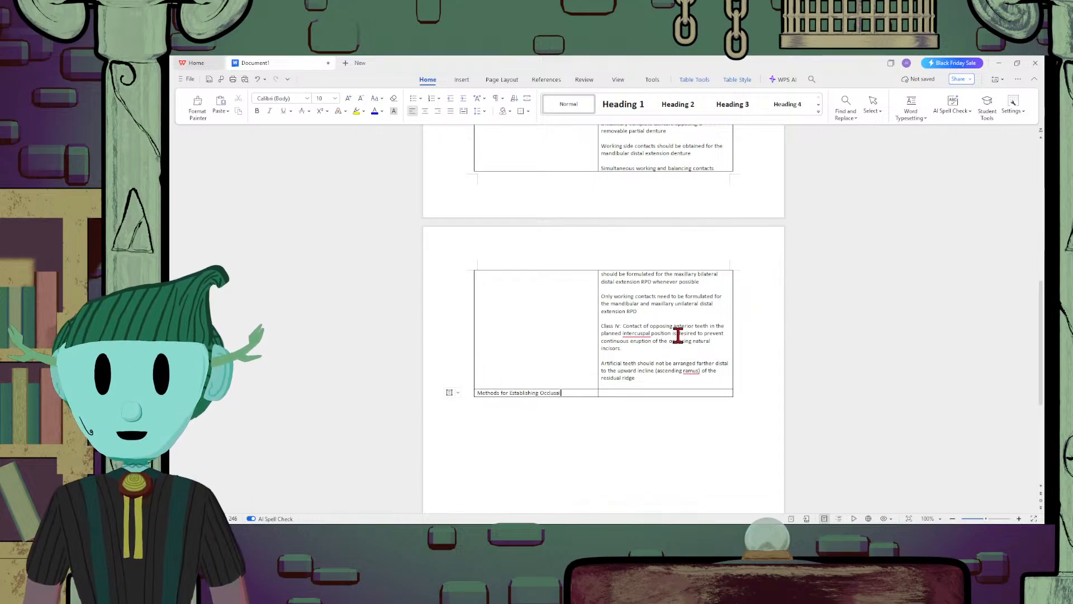
pyautogui.write(' Relation')
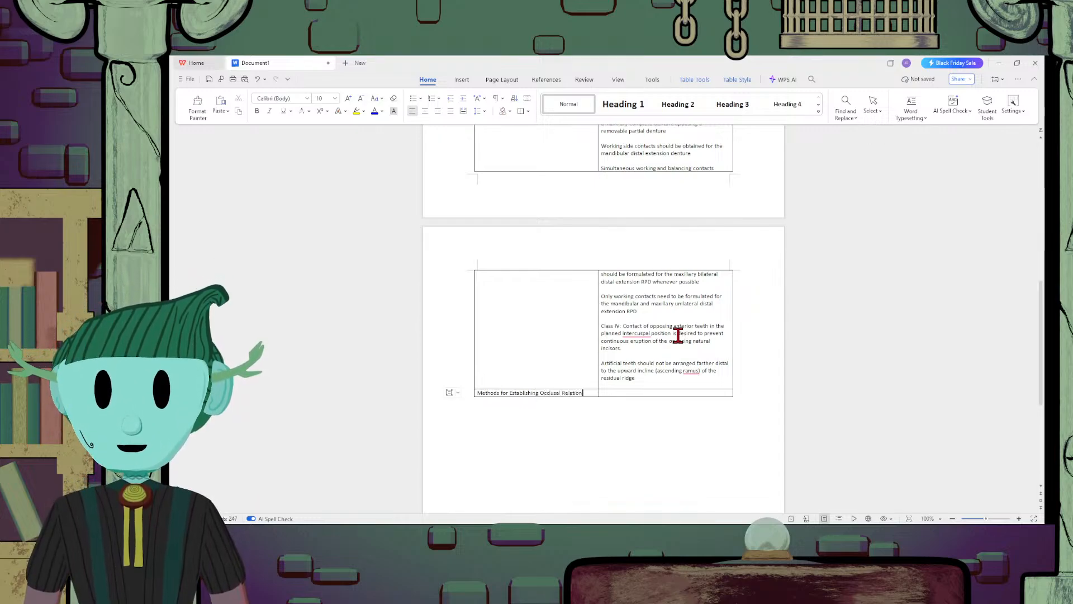
pyautogui.write('ships')
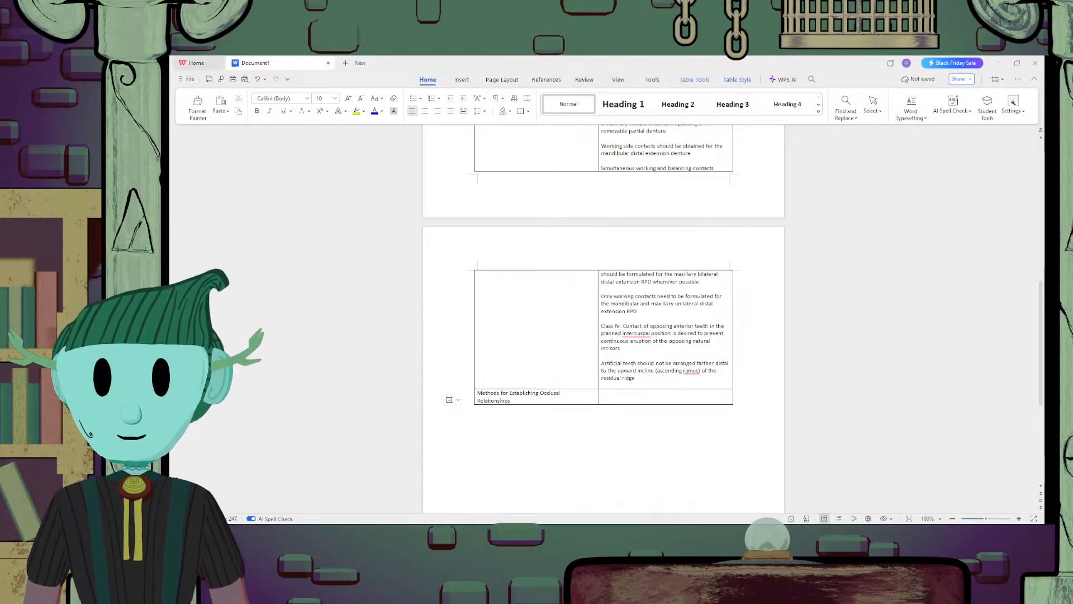
# Start a numbered list in the cell beside the Methods heading with item 1, "Direct apposition of casts"
pyautogui.click(685, 391)
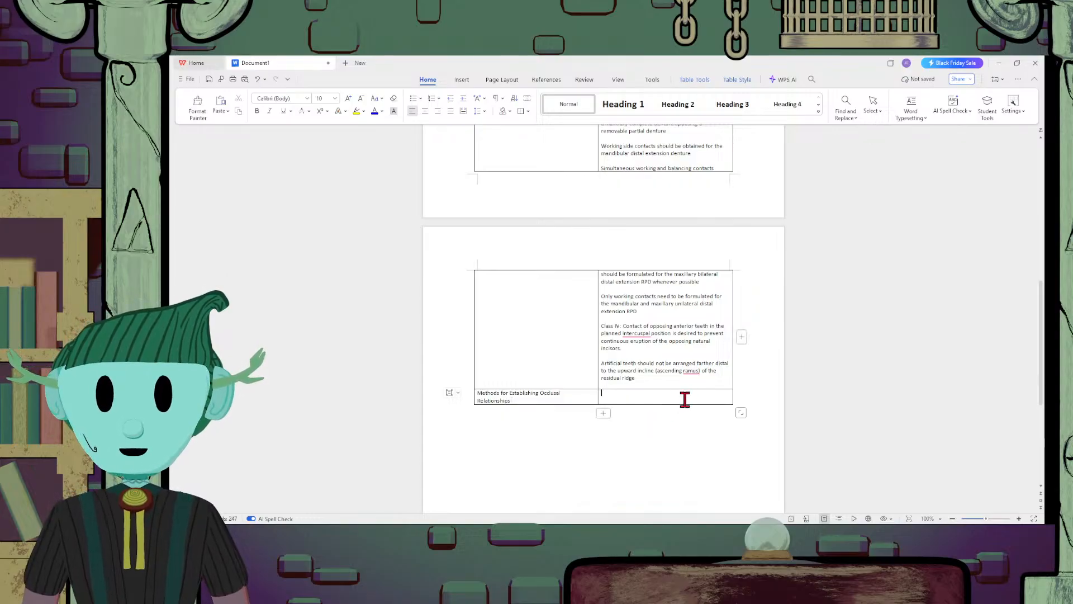
pyautogui.write('1.')
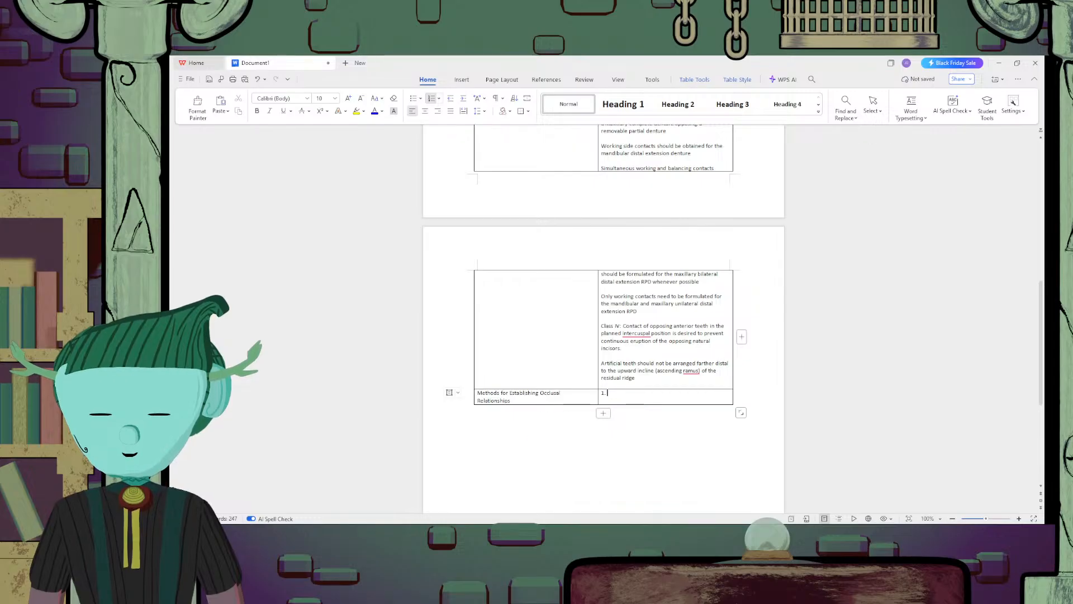
pyautogui.write('D')
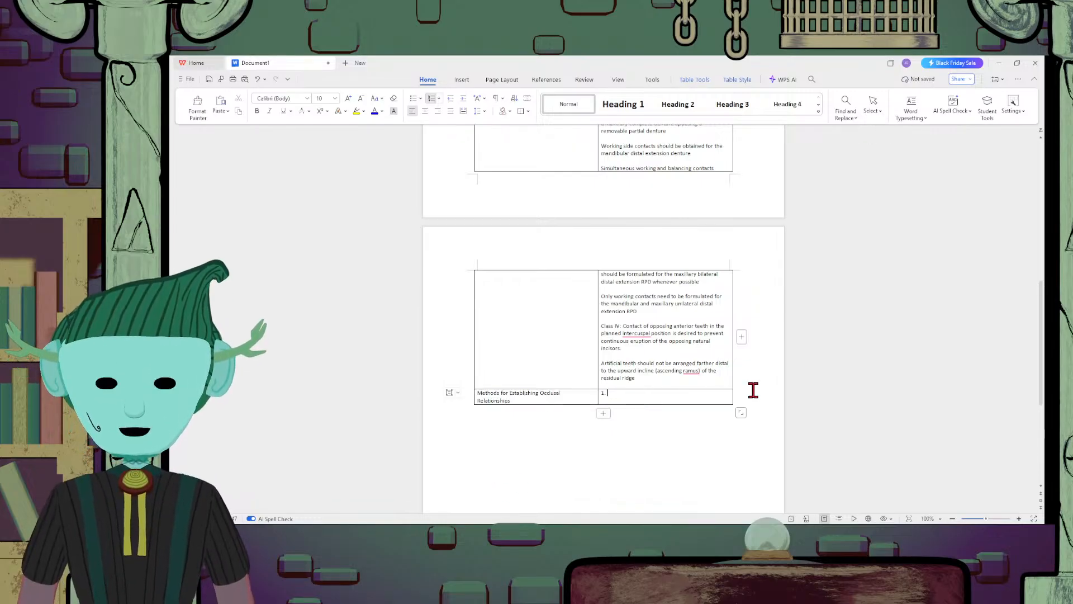
pyautogui.write('irect')
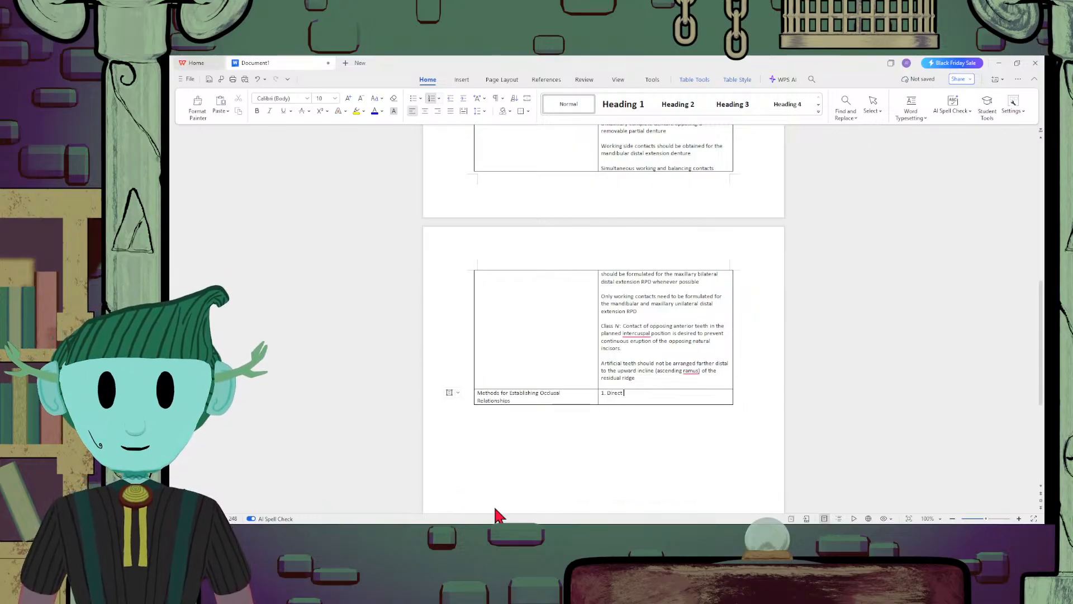
pyautogui.write('app')
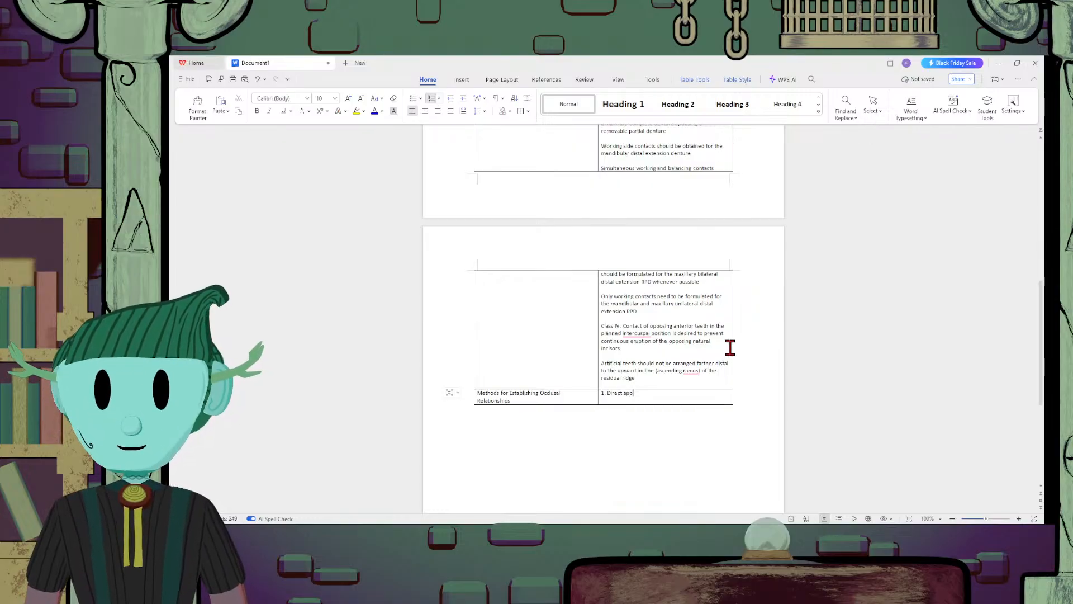
pyautogui.write('osition of ')
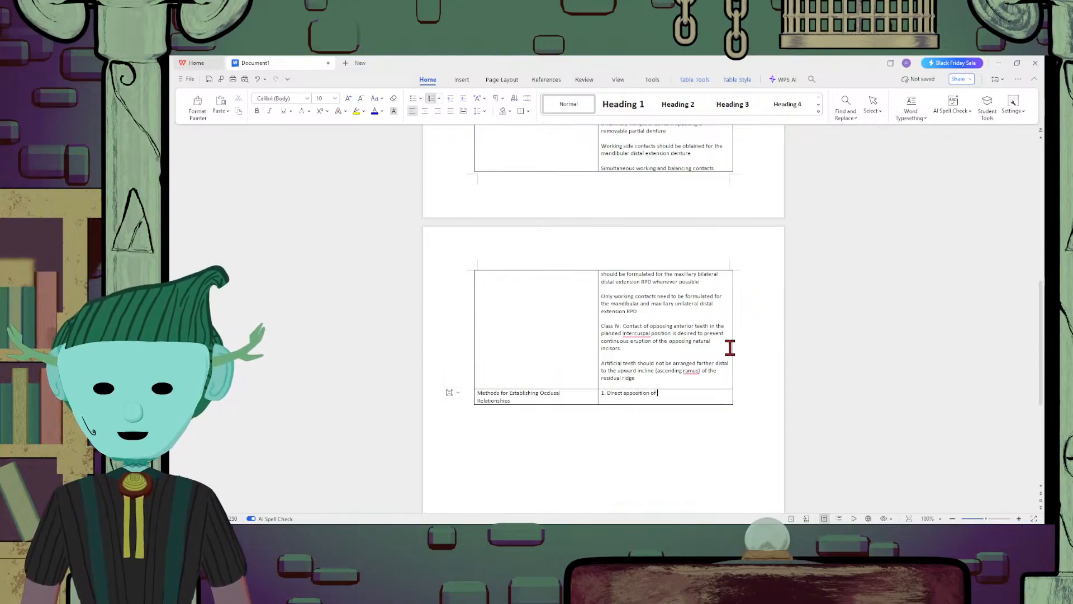
pyautogui.write('casts')
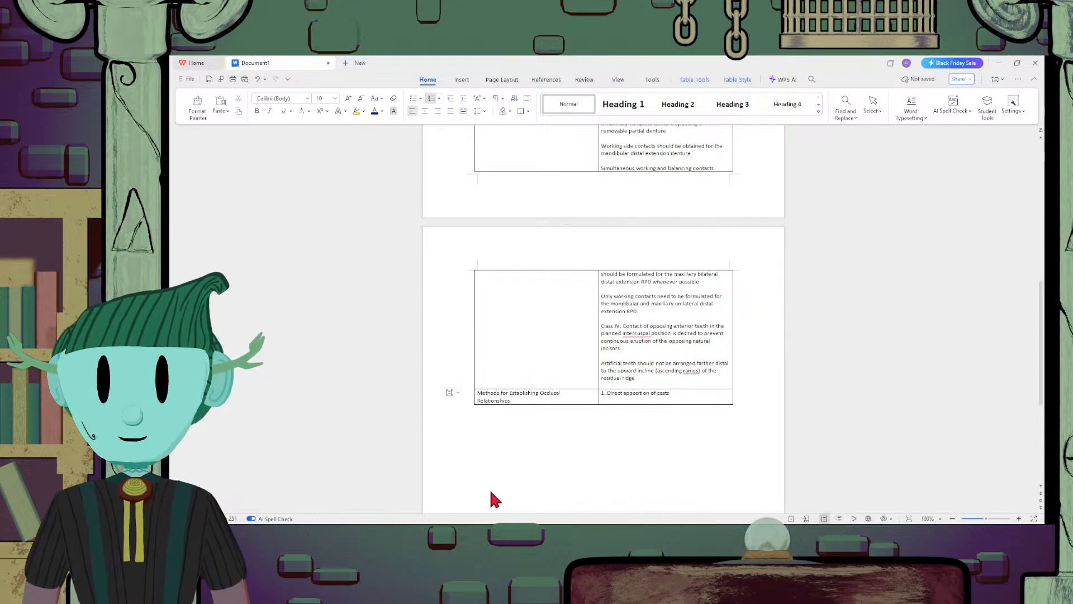
# Add "Interocclusal records with posterior teeth remaining" as item 2 of the methods list
pyautogui.press('Return')
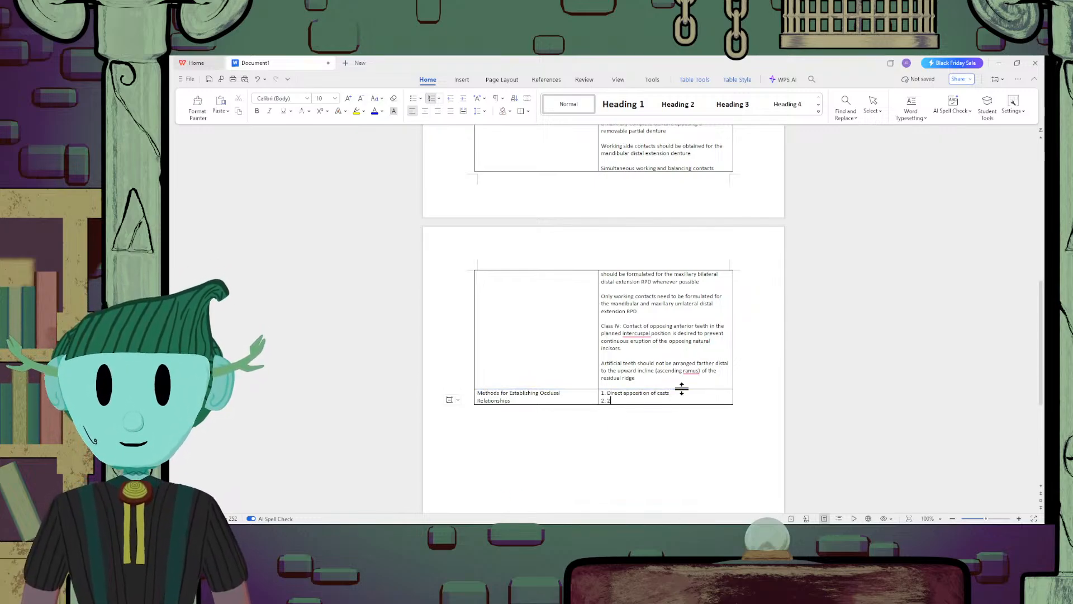
pyautogui.press('BackSpace')
pyautogui.write('Interocclusal')
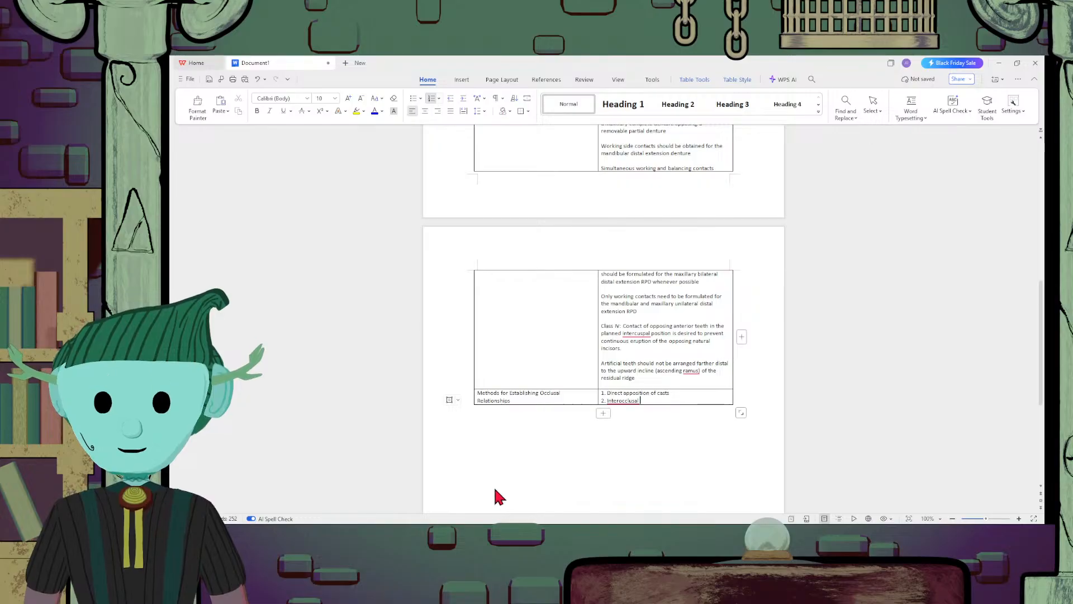
pyautogui.write('recor')
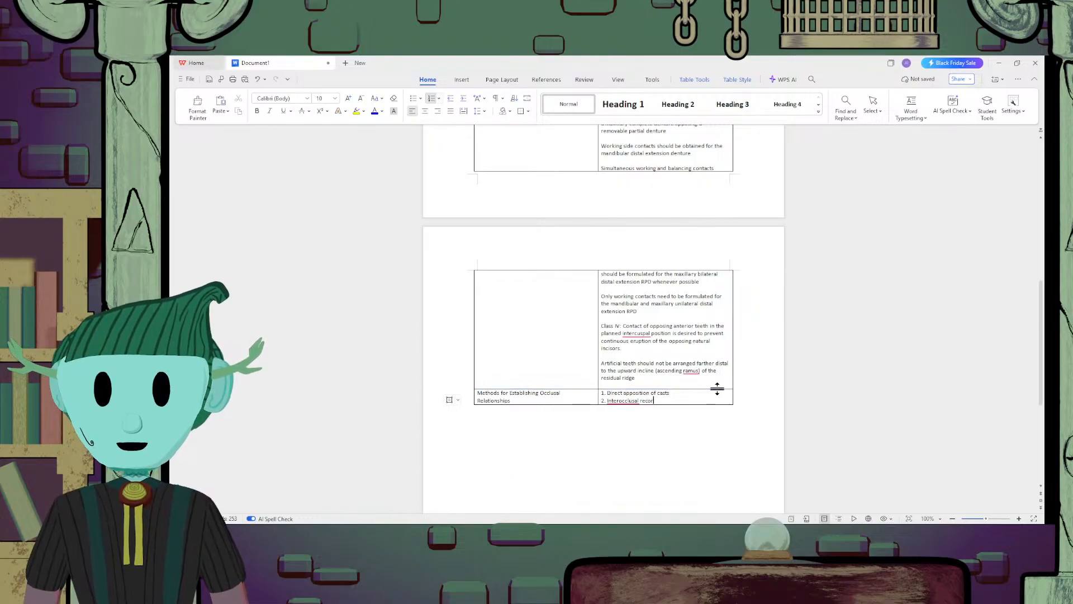
pyautogui.write('ds with')
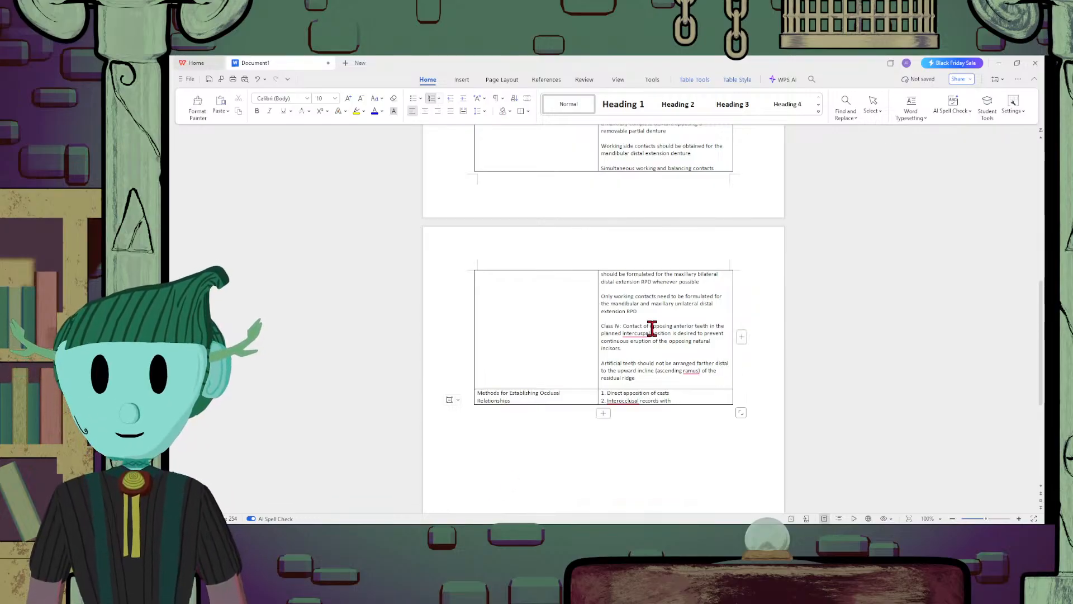
pyautogui.write('posterior t')
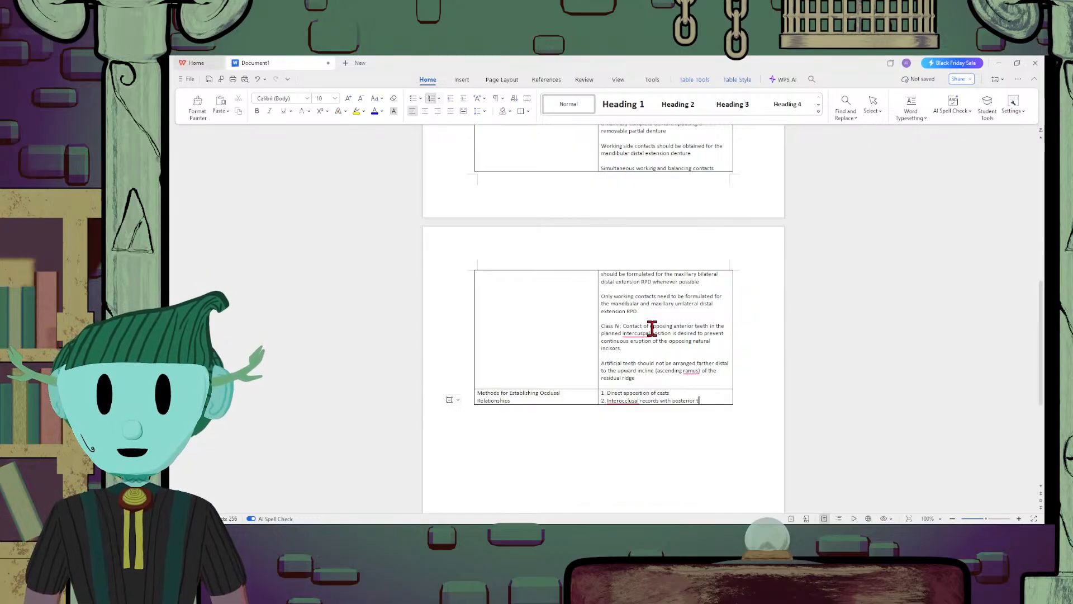
pyautogui.write('eeth remaining')
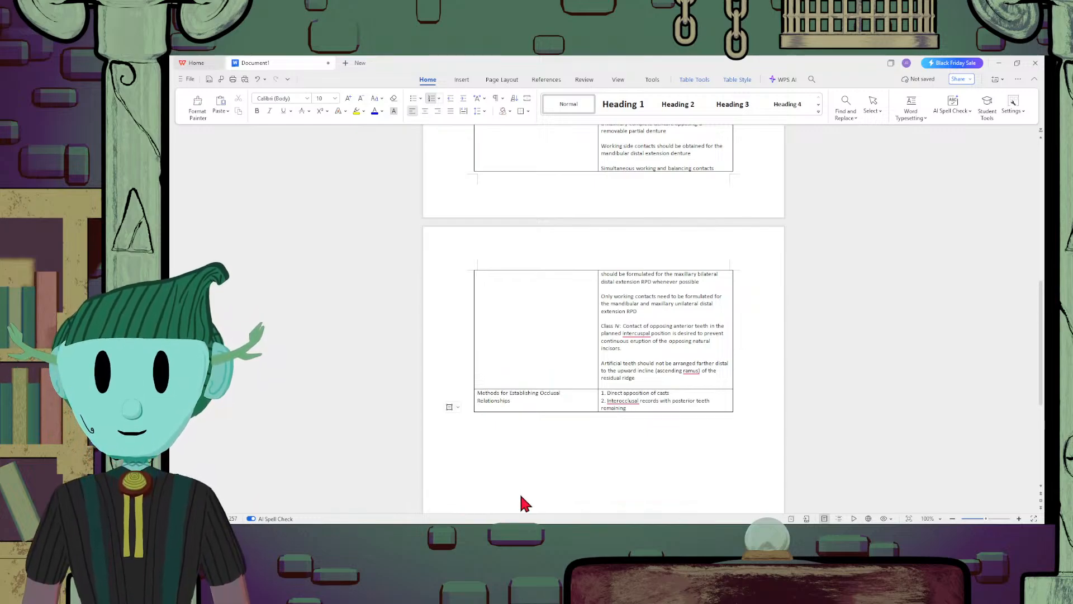
# Add "Occlusal relations using occlusion rims on record bases" as item 3 of the methods list
pyautogui.press('Return')
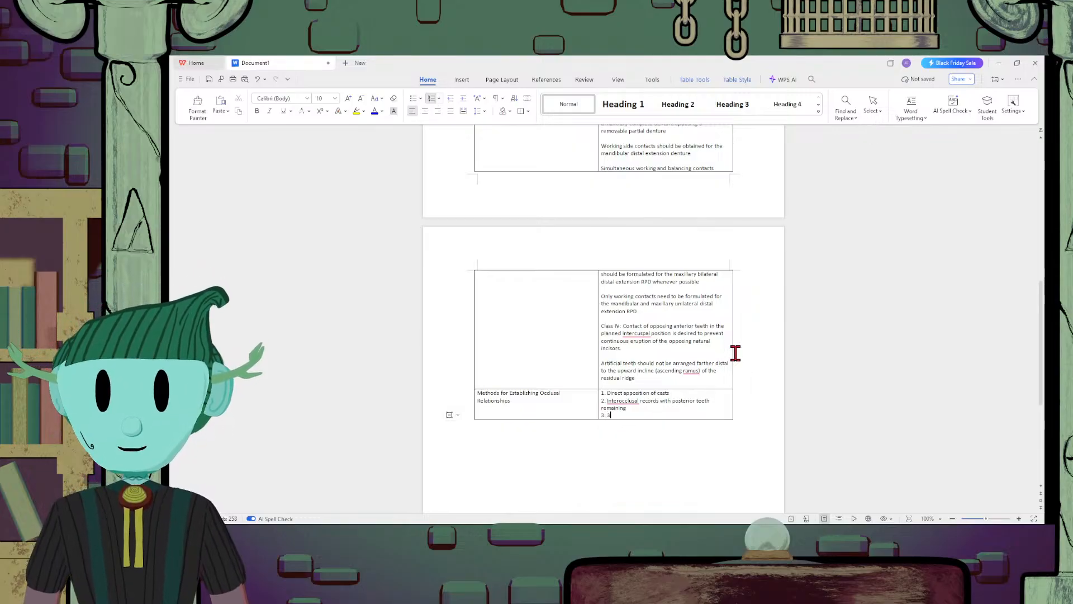
pyautogui.write('Occlusal ')
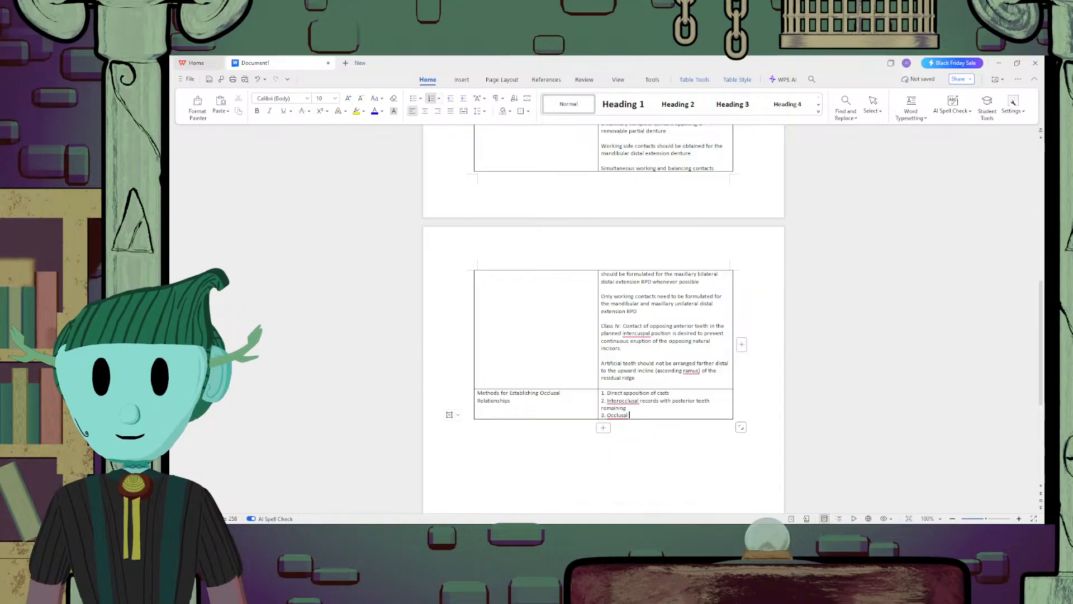
pyautogui.write('re')
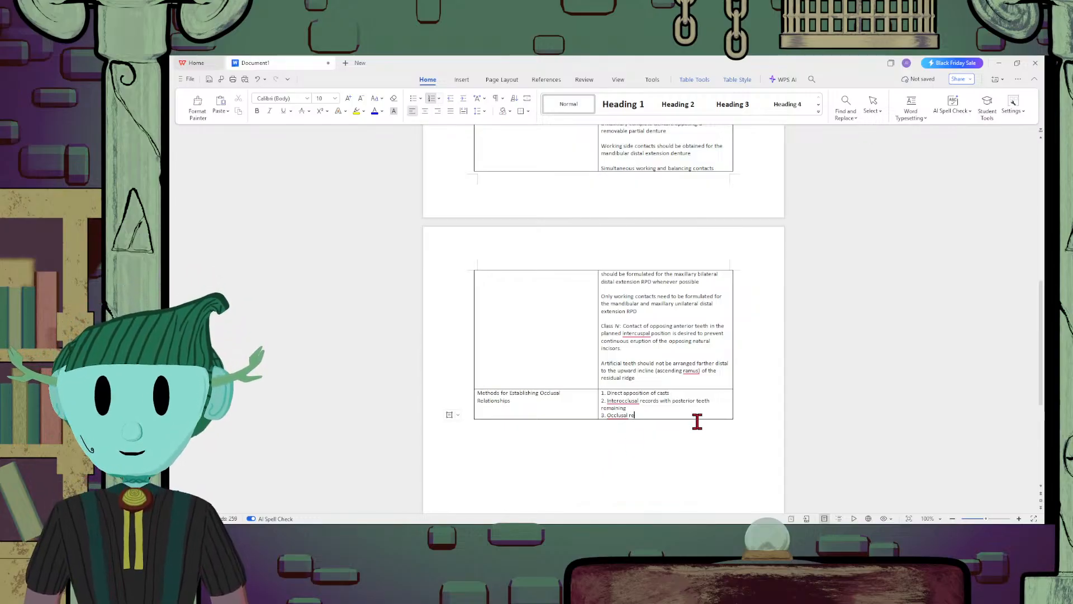
pyautogui.write('lations ')
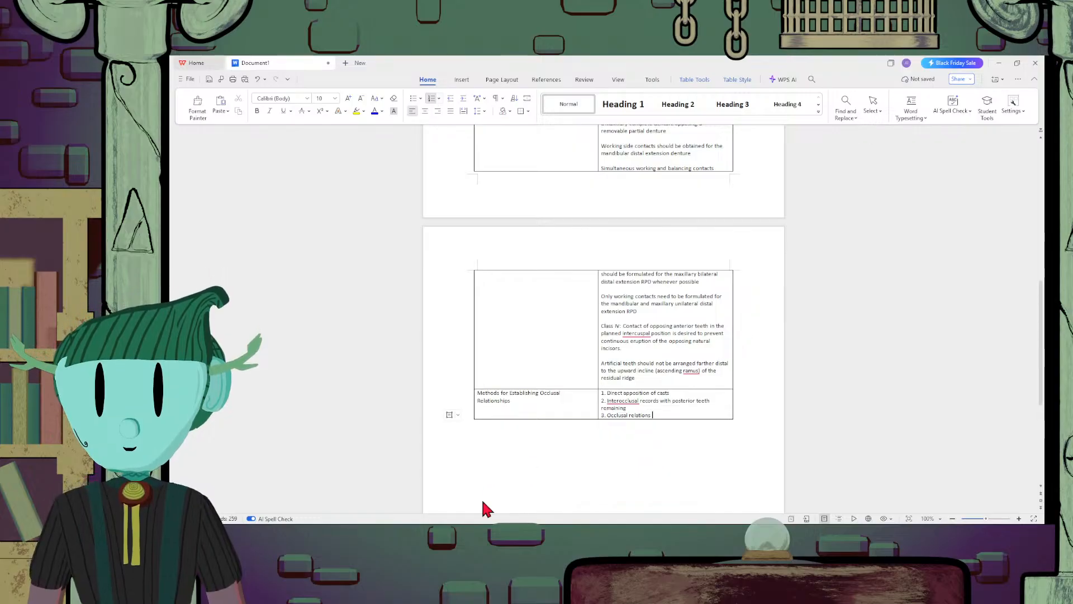
pyautogui.write('usin')
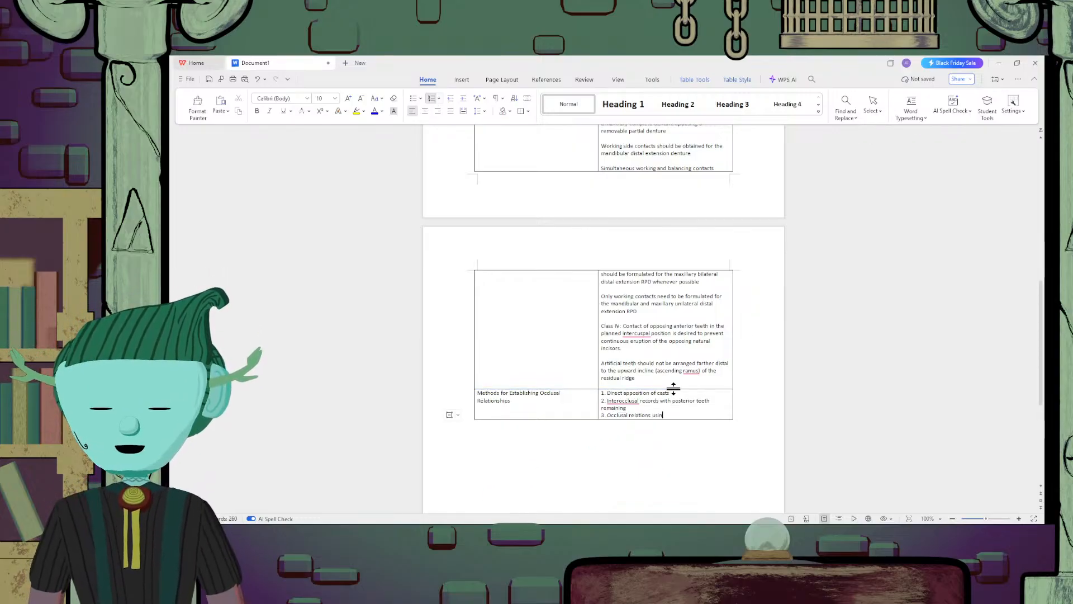
pyautogui.write('g occlusion')
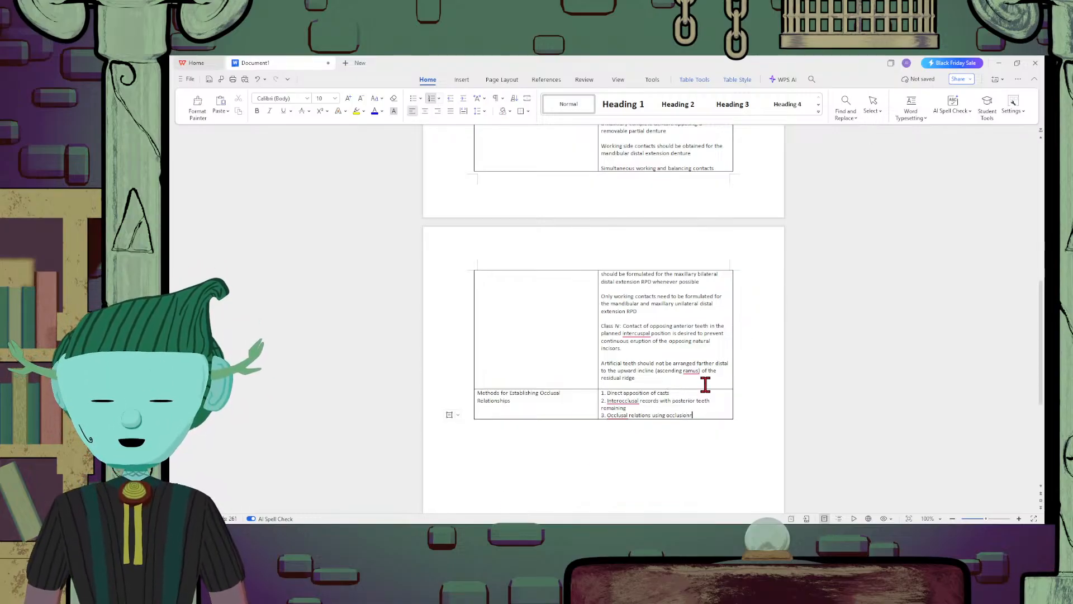
pyautogui.write('rims of')
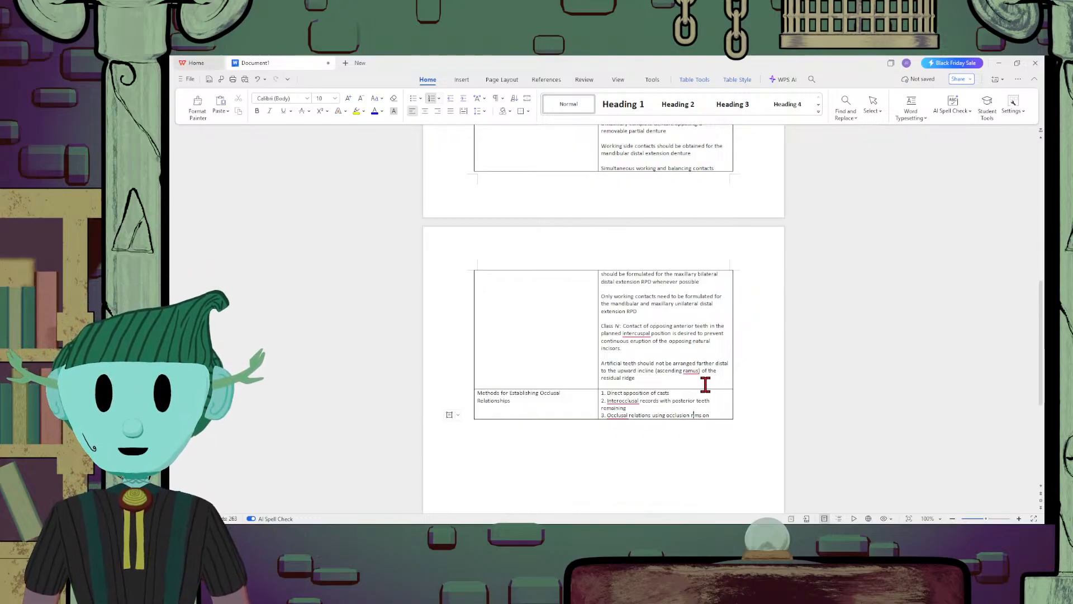
pyautogui.write(' n re')
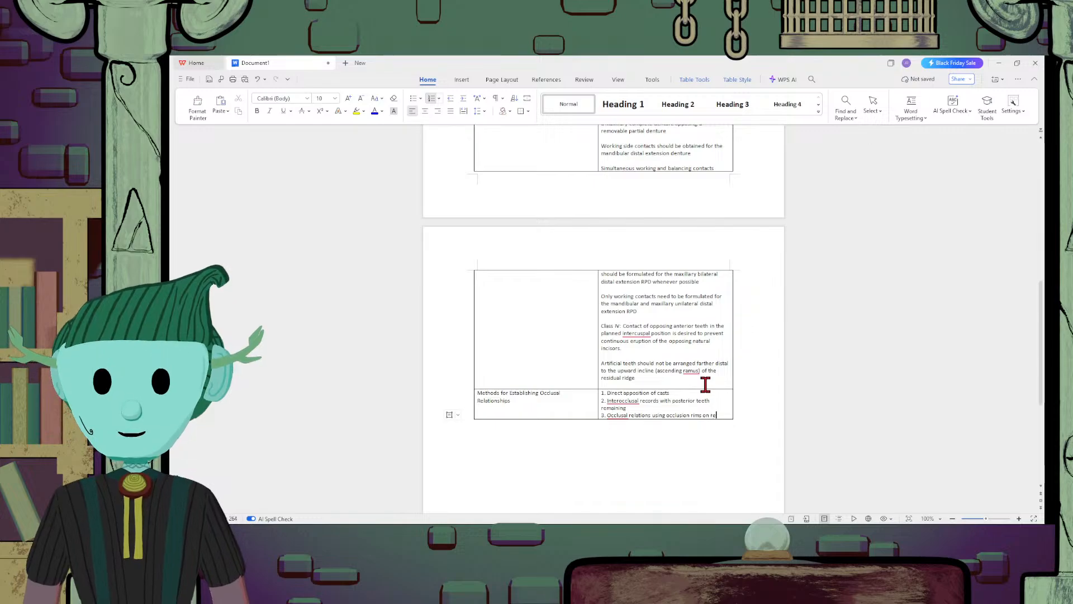
pyautogui.write('cord bases')
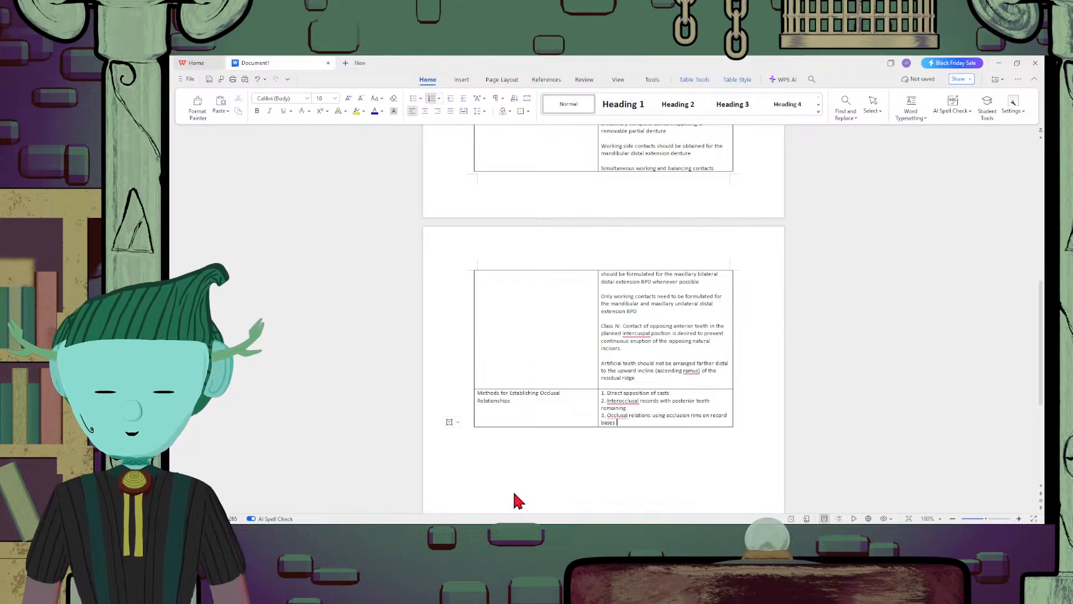
# Add "Jaw relation records made entirely on occlusion rims" as item 4 of the methods list
pyautogui.click(656, 416)
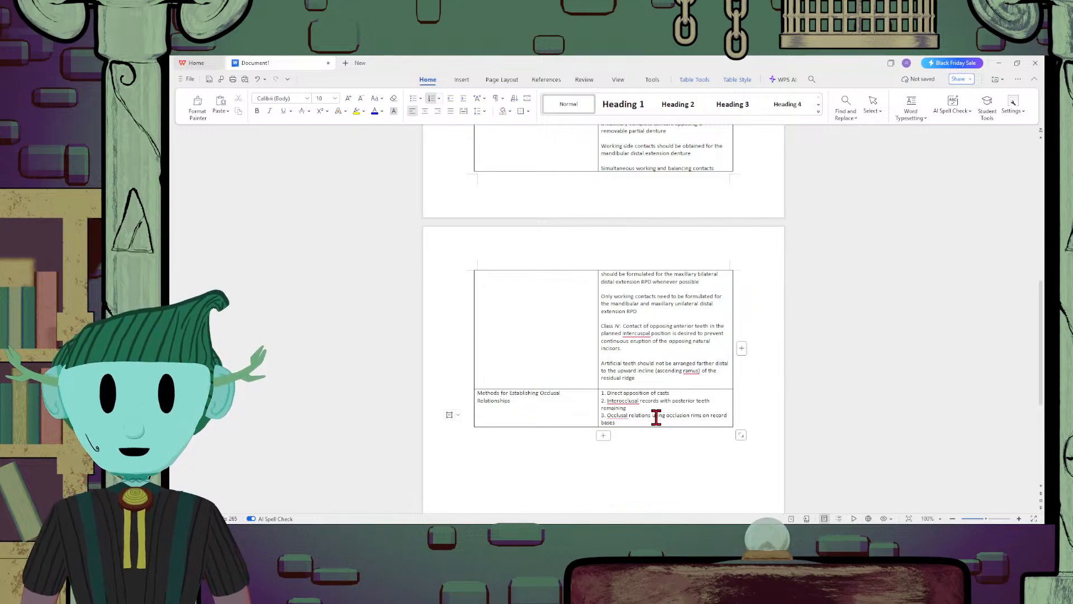
pyautogui.click(657, 422)
pyautogui.press('Return')
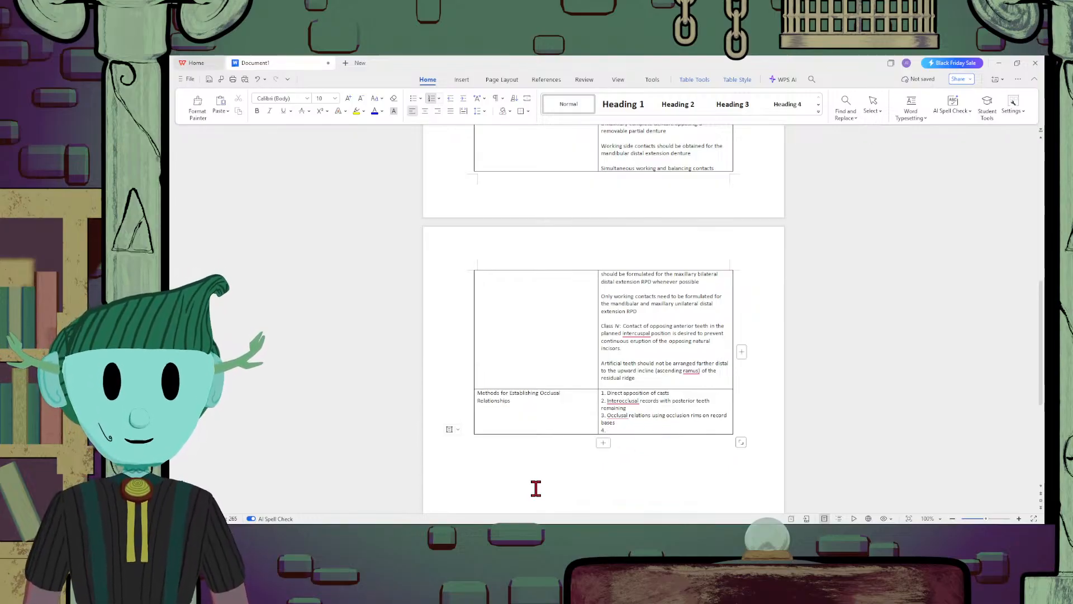
pyautogui.press('BackSpace')
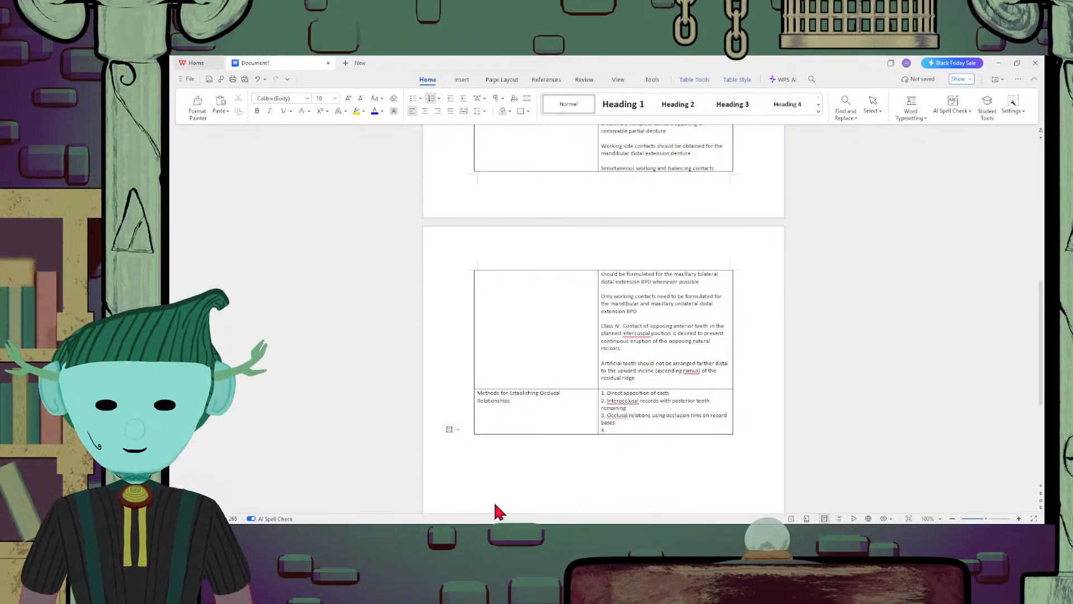
pyautogui.write('J')
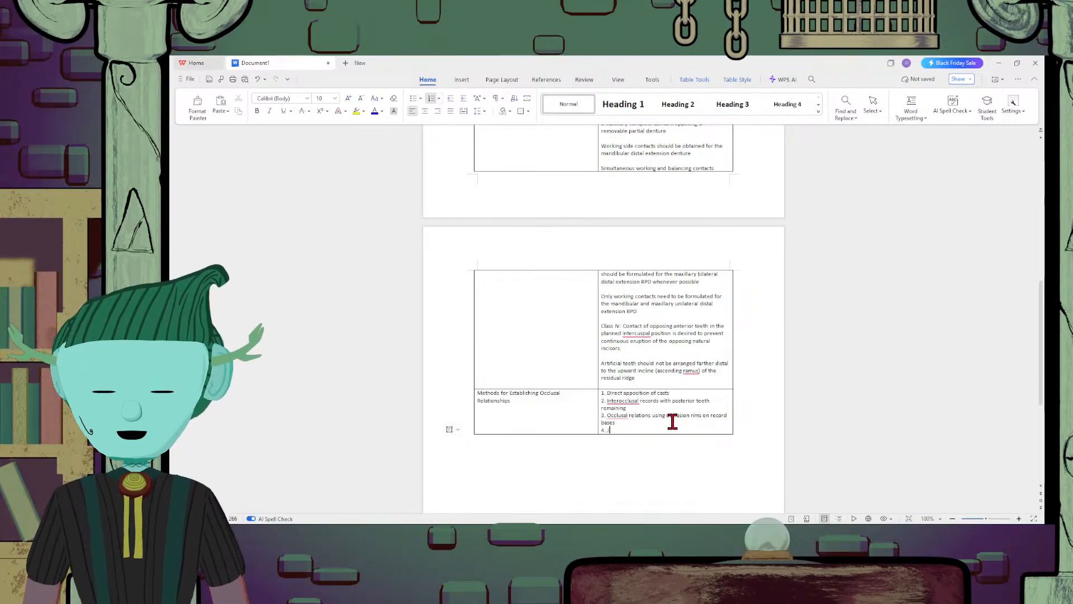
pyautogui.write('aw relation records')
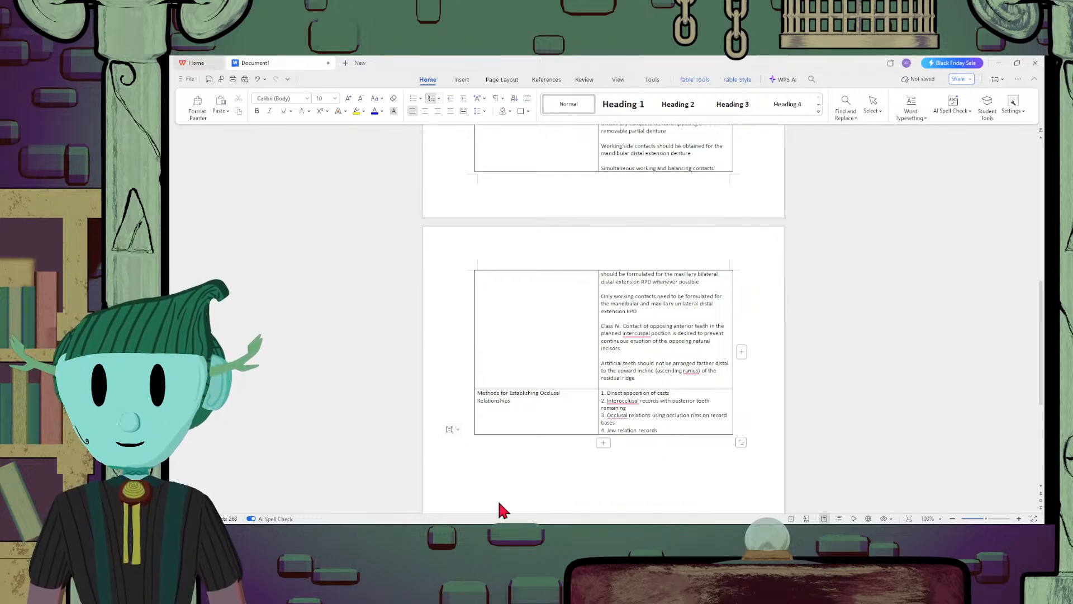
pyautogui.write('made')
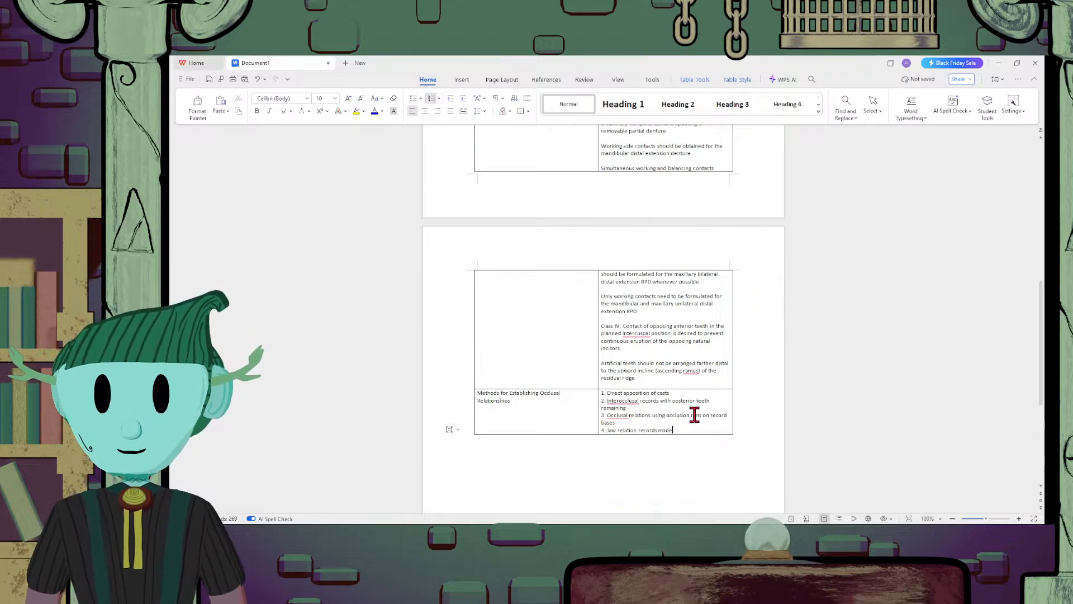
pyautogui.write(' entire')
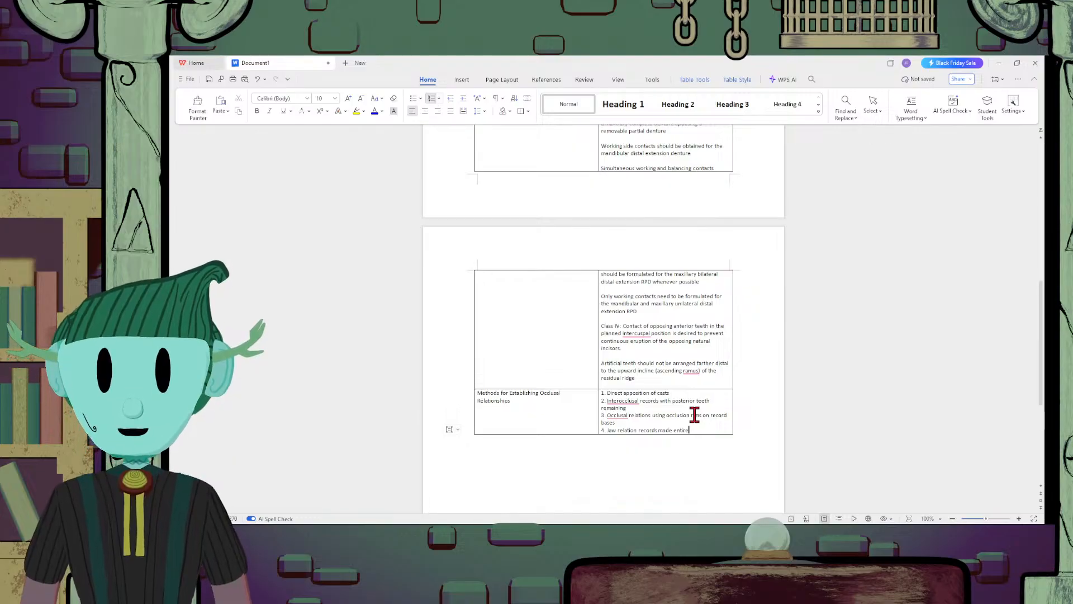
pyautogui.write('ly on occlusion ')
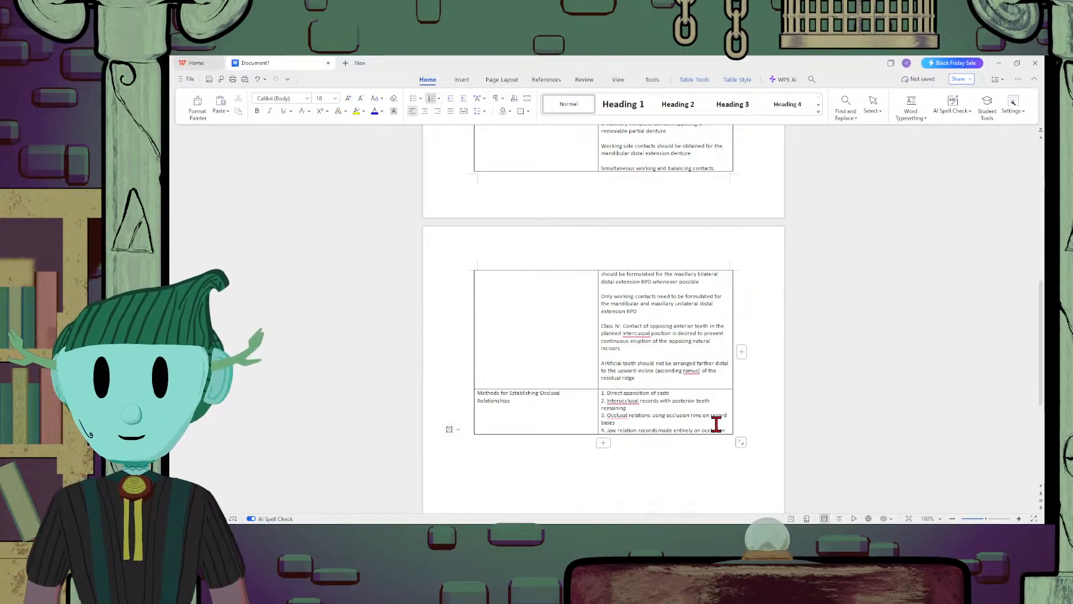
pyautogui.write('rims')
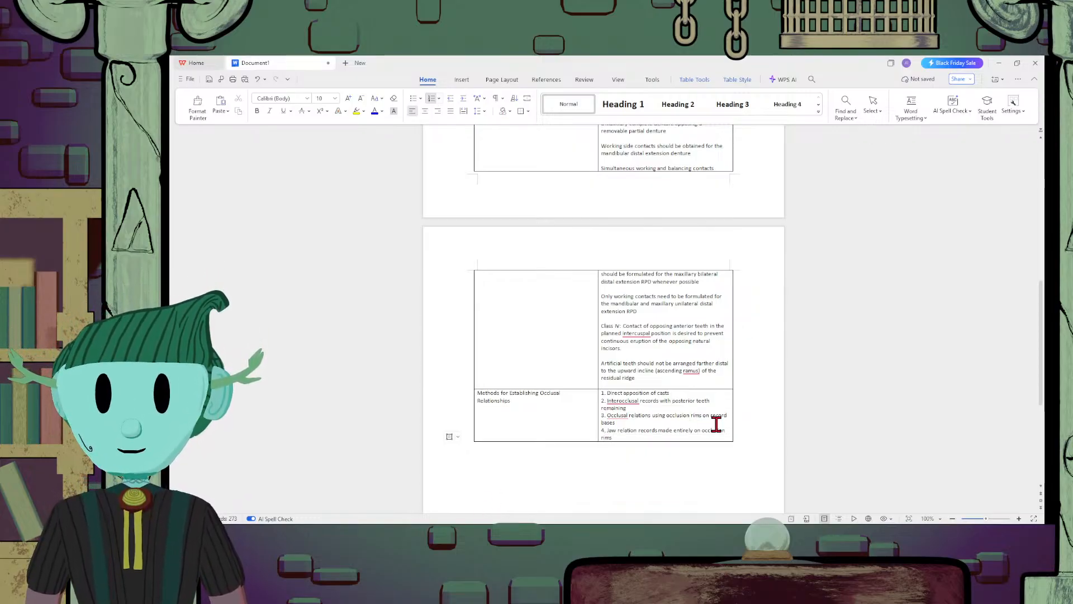
# Add "Establishing occlusion by the recording of occlusal pathways" as item 5 of the methods list
pyautogui.press('Return')
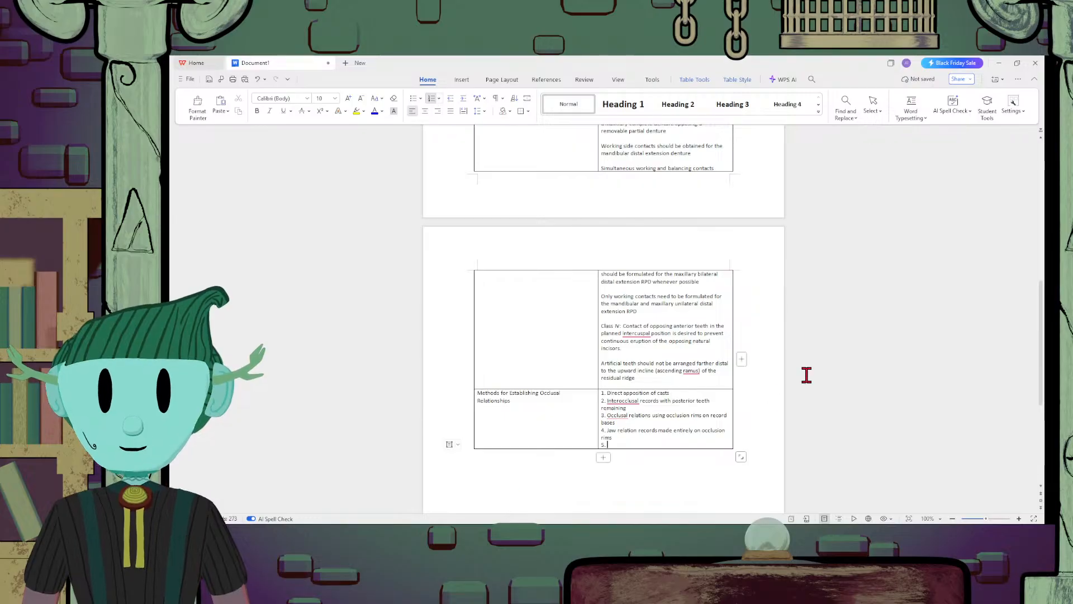
pyautogui.write('Establis')
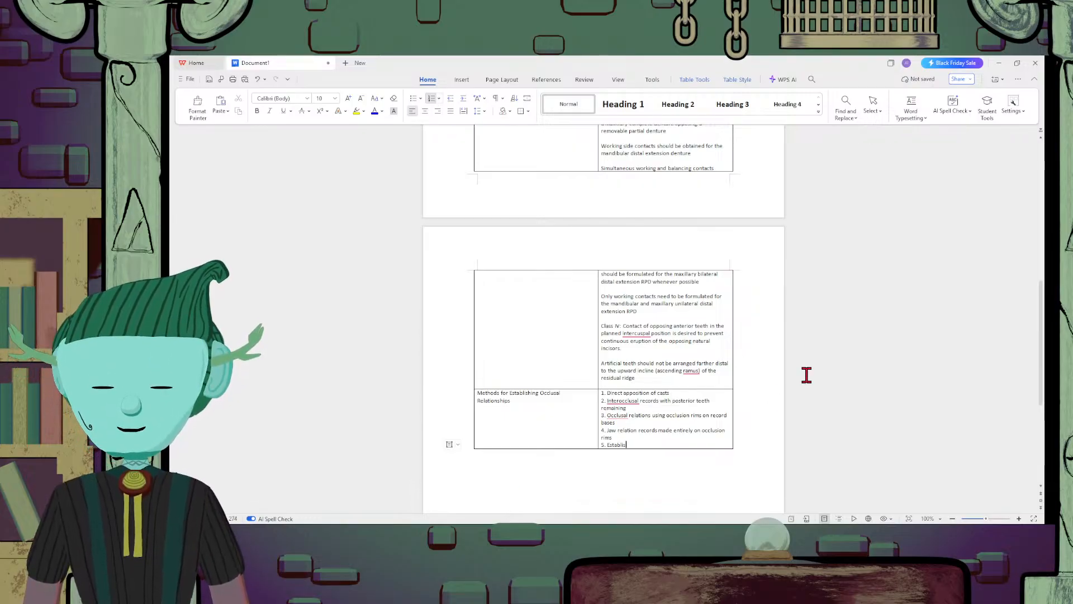
pyautogui.write('hing occl')
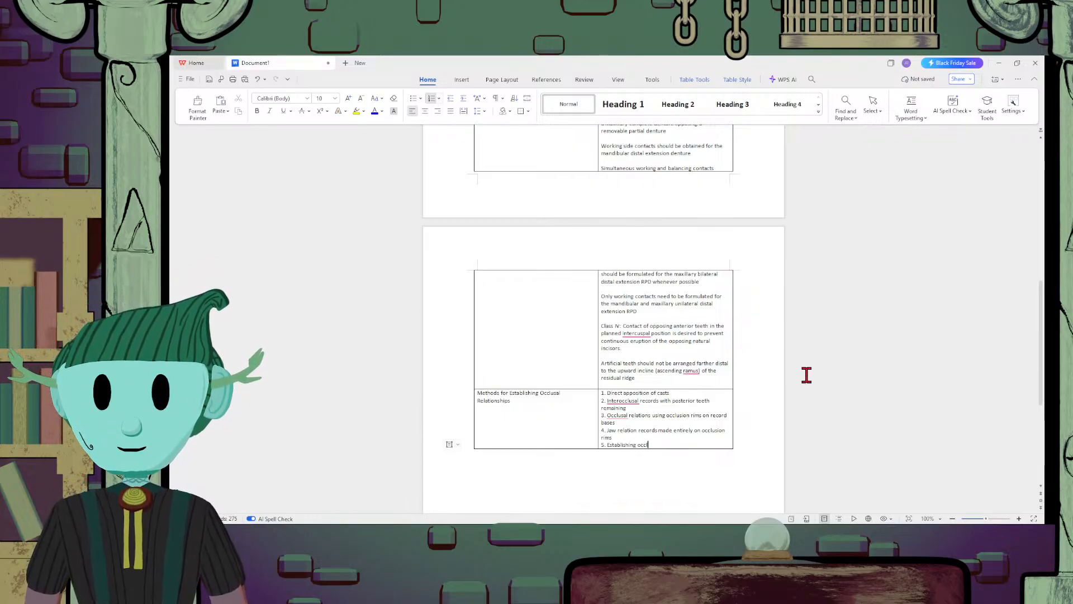
pyautogui.write('usion')
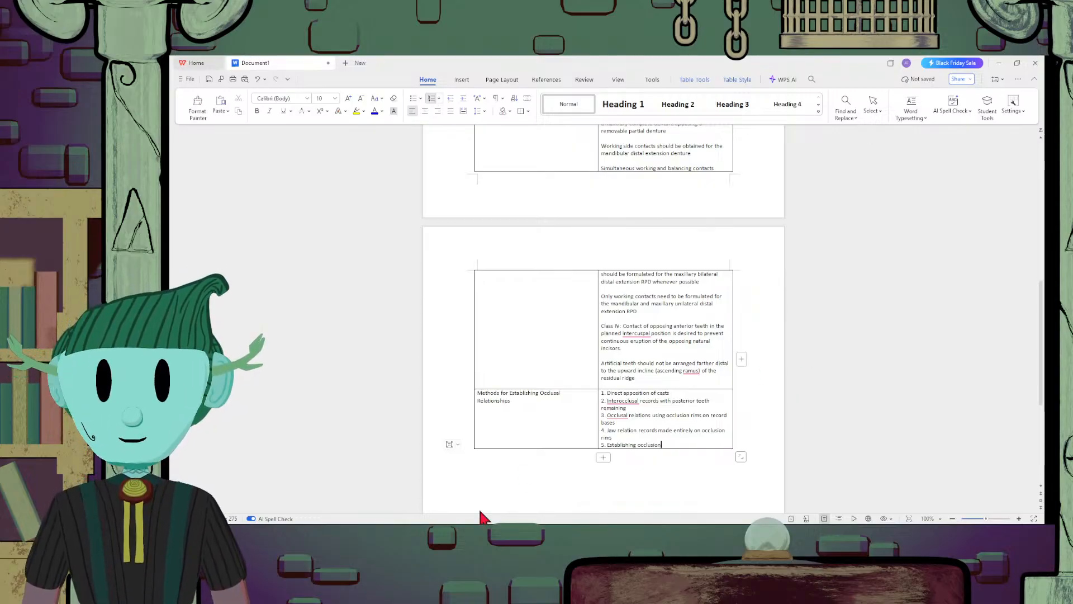
pyautogui.write('b')
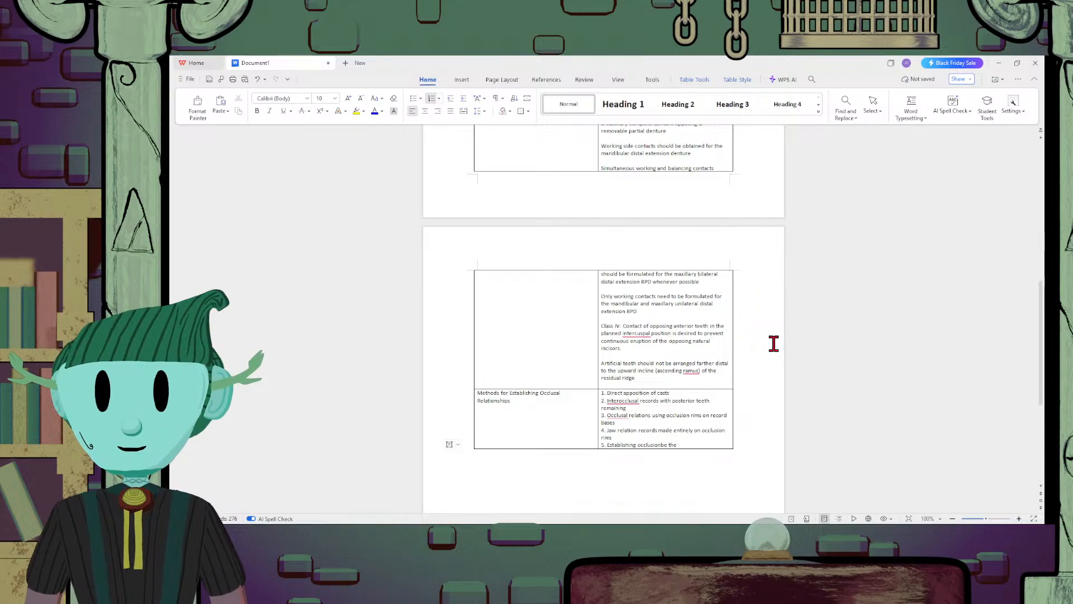
pyautogui.press('BackSpace')
pyautogui.write('by')
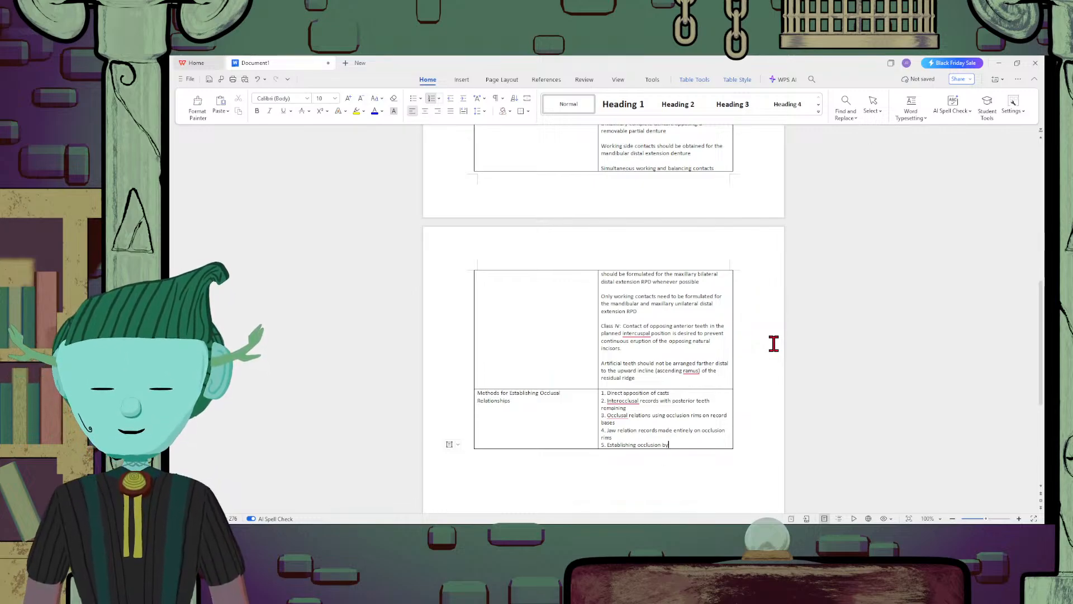
pyautogui.write(' the recording of')
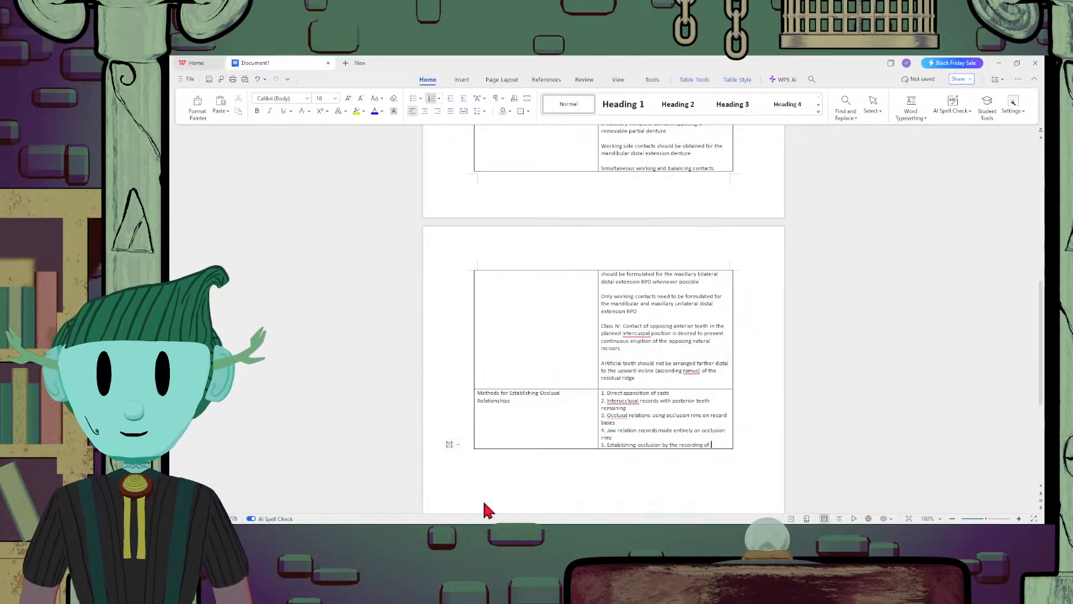
pyautogui.write('occlus')
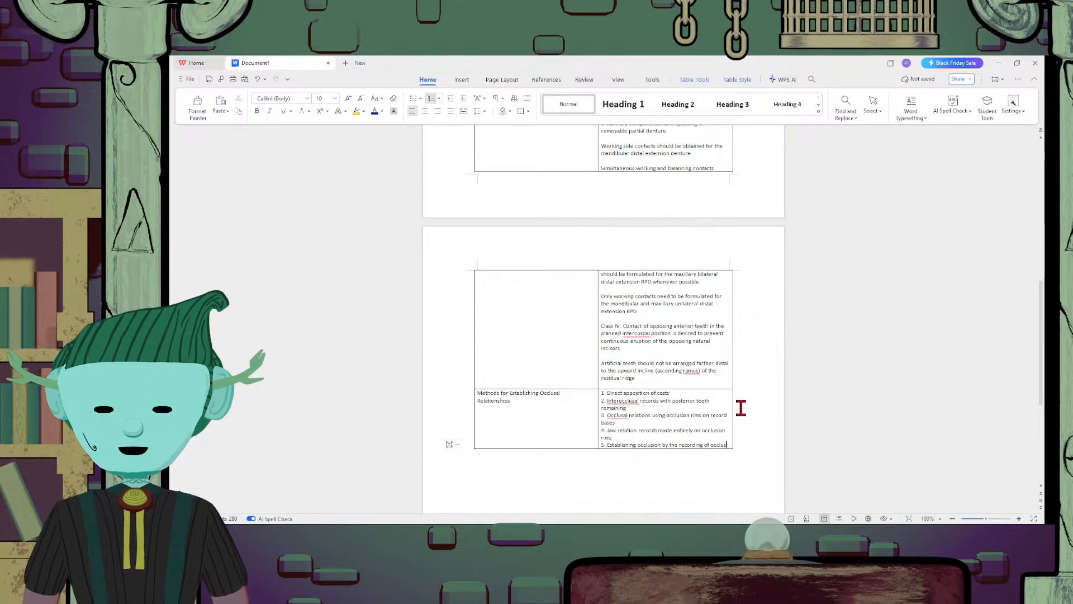
pyautogui.write('al pathways')
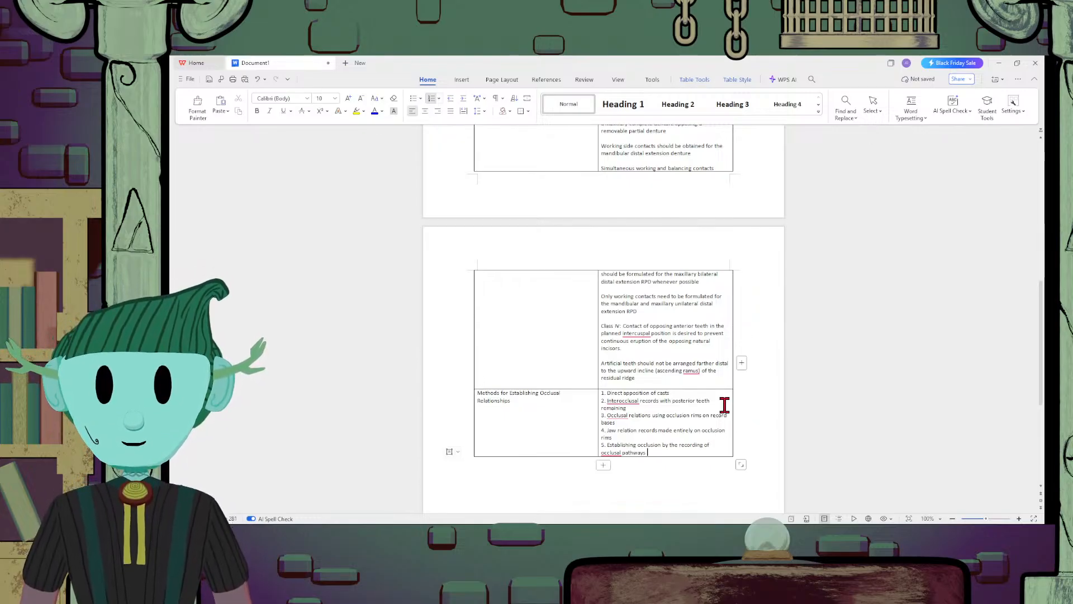
# Add an empty row below the Methods row and remove the automatic list number from its second cell
pyautogui.scroll(-3, 723, 402)
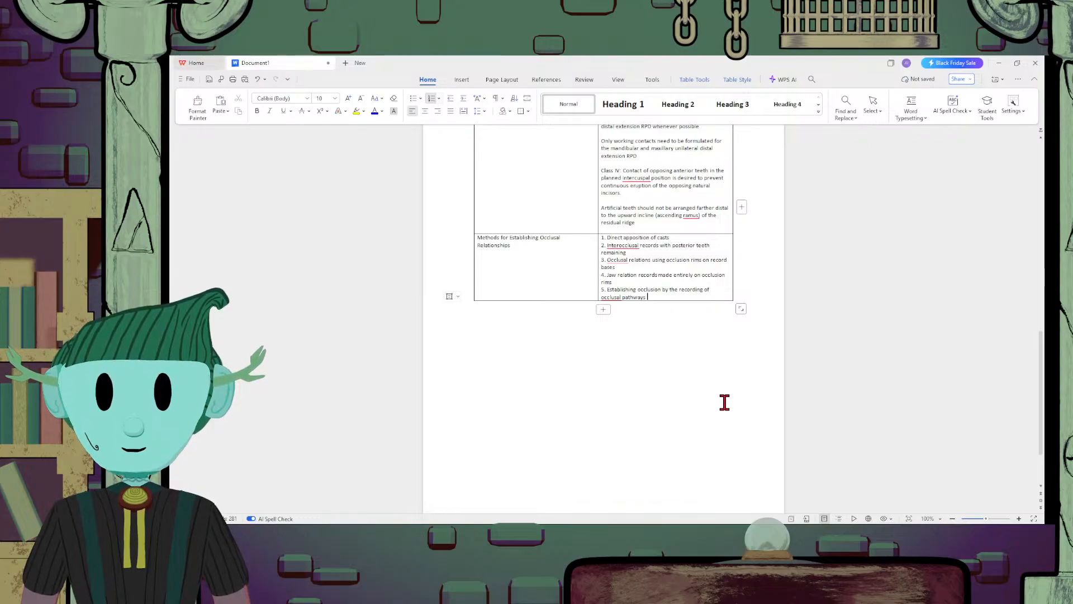
pyautogui.click(603, 309)
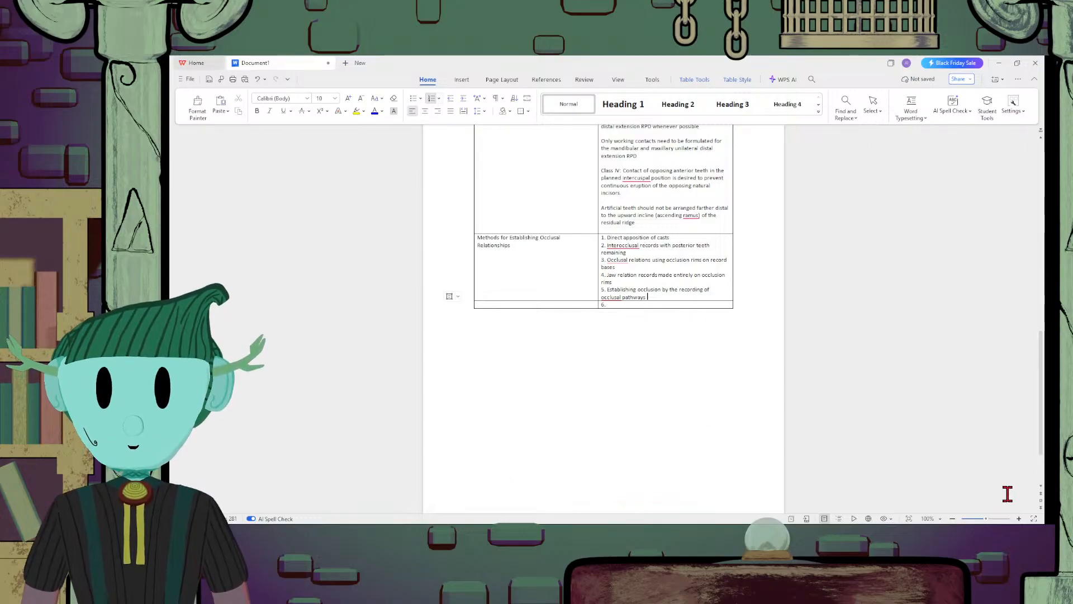
pyautogui.scroll(2, 672, 350)
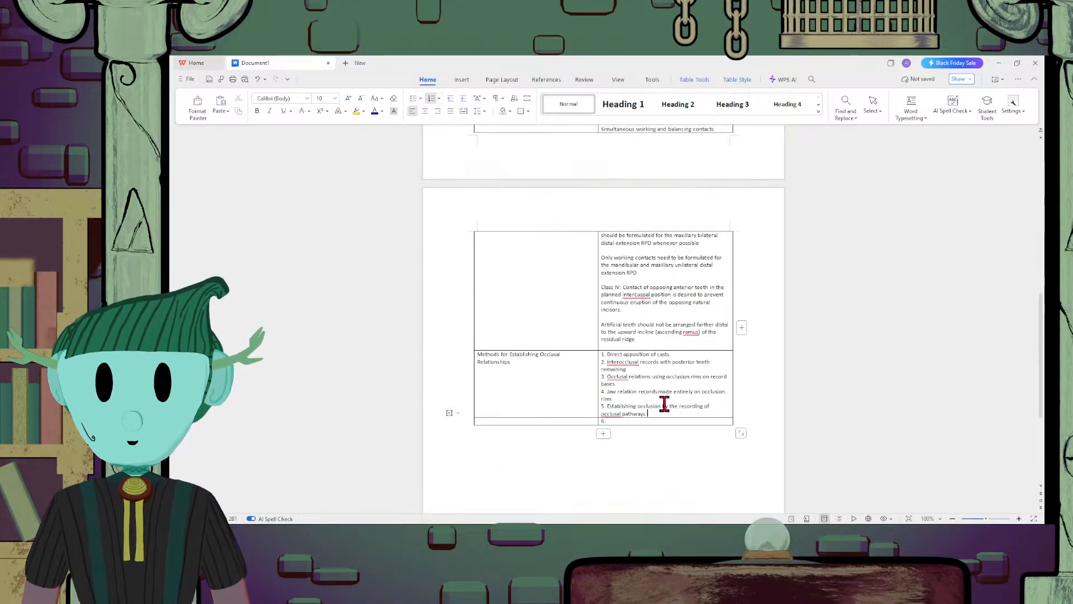
pyautogui.click(630, 421)
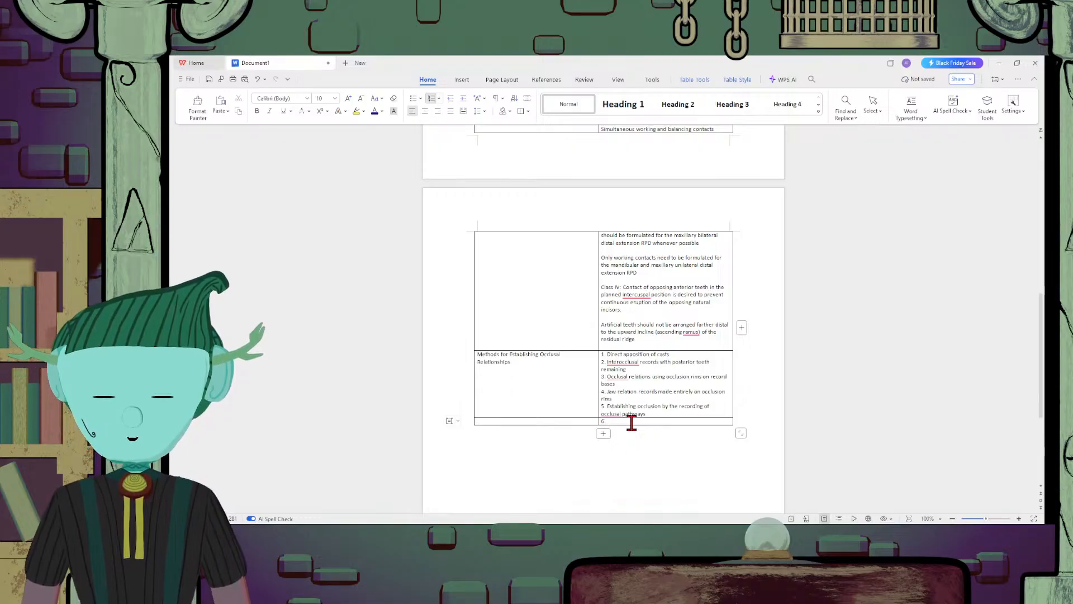
pyautogui.press('BackSpace')
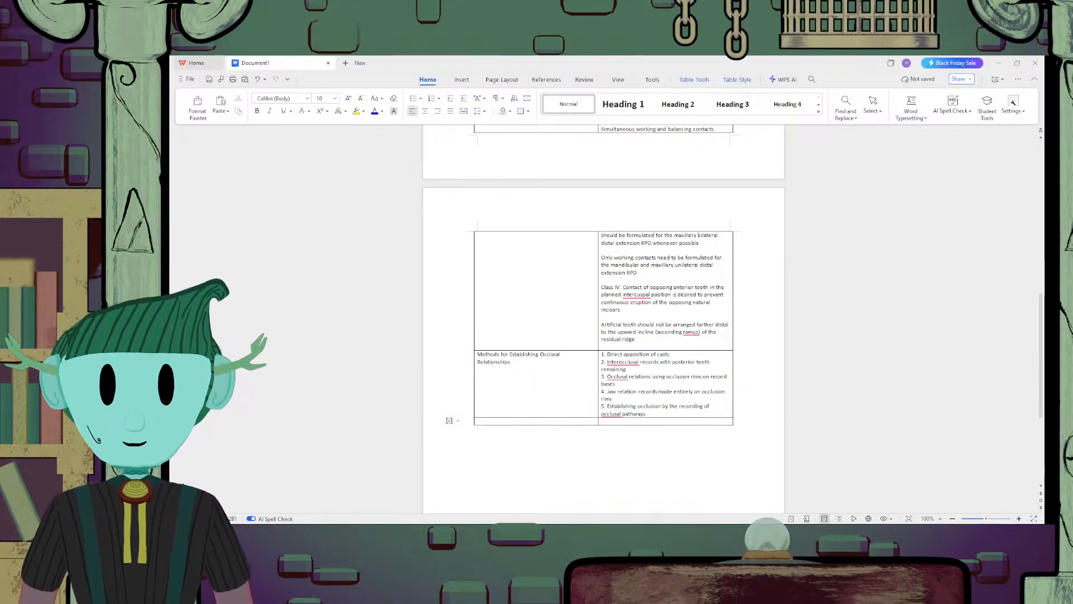
# Review the notes table from the Shade and Tooth Selection heading through the Direct Contact relationships with RPD row
pyautogui.scroll(10, 769, 388)
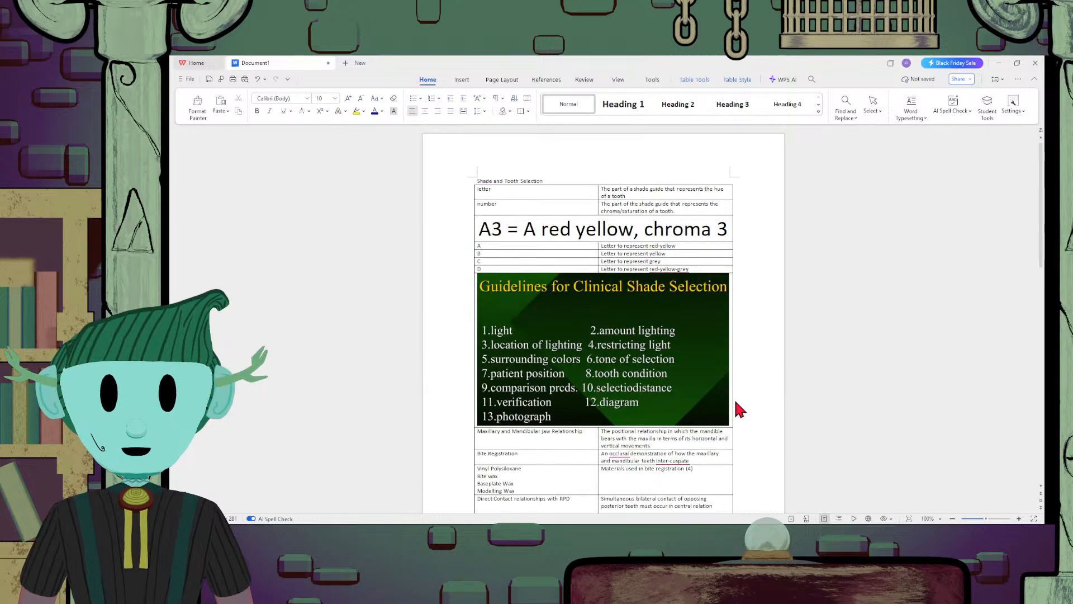
pyautogui.scroll(-1, 733, 397)
pyautogui.scroll(-3, 609, 436)
pyautogui.scroll(1, 689, 324)
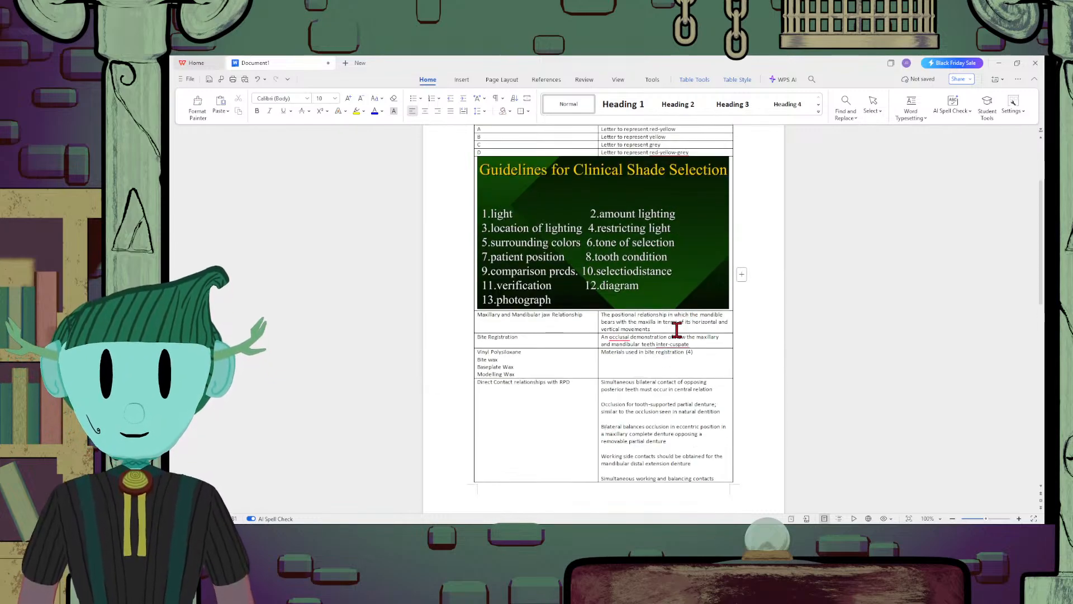
pyautogui.click(677, 330)
pyautogui.scroll(1, 688, 341)
pyautogui.scroll(2, 609, 300)
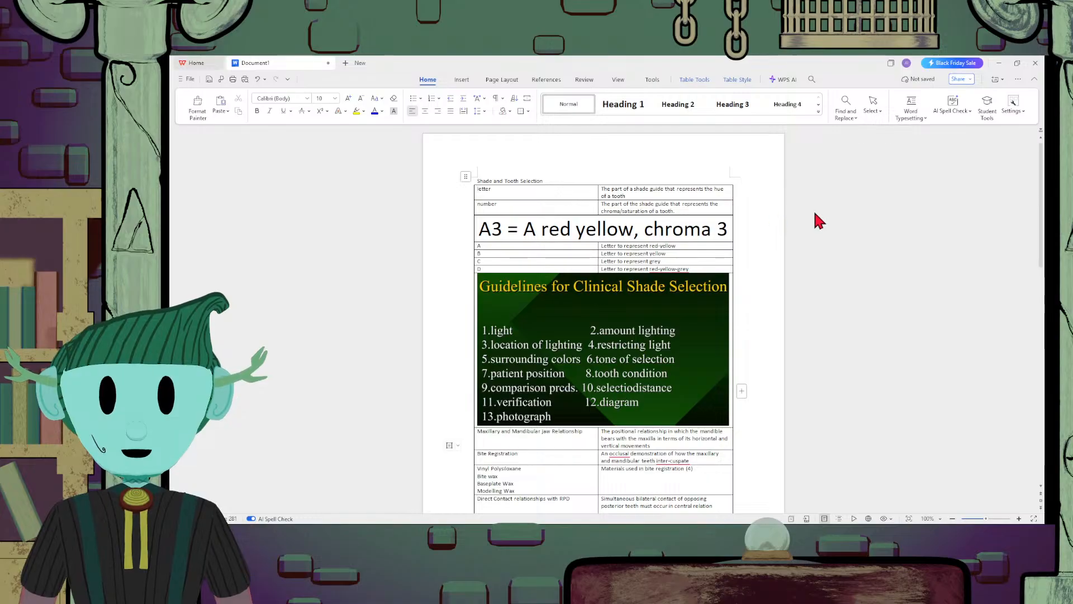
# Insert a row above the Maxillary and Mandibular Jaw Relationship row and merge its two cells into one
pyautogui.click(835, 244)
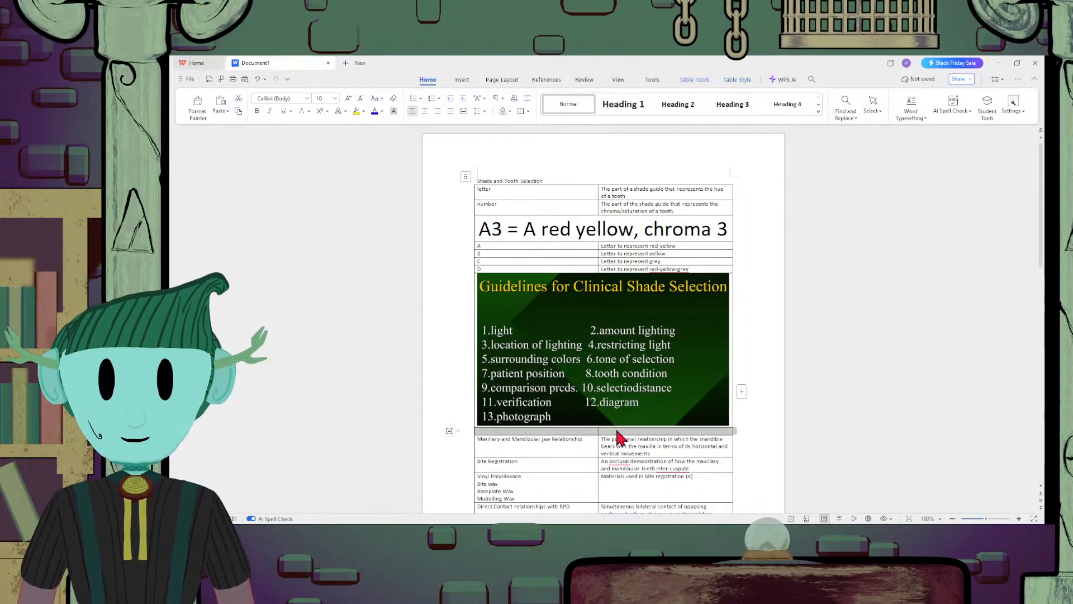
pyautogui.moveTo(617, 430); pyautogui.dragTo(591, 432)
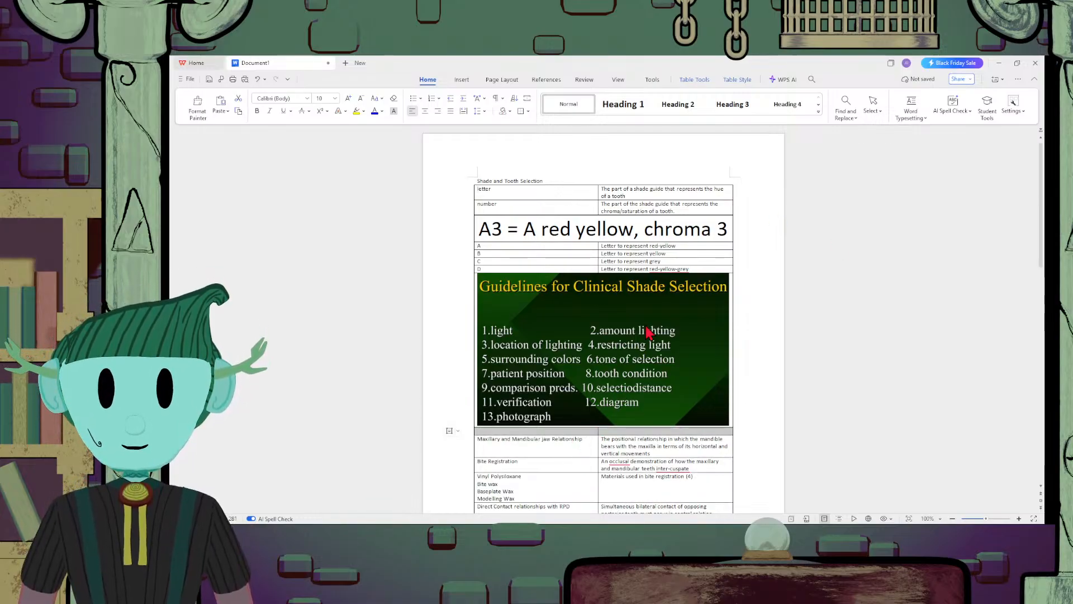
pyautogui.click(591, 432)
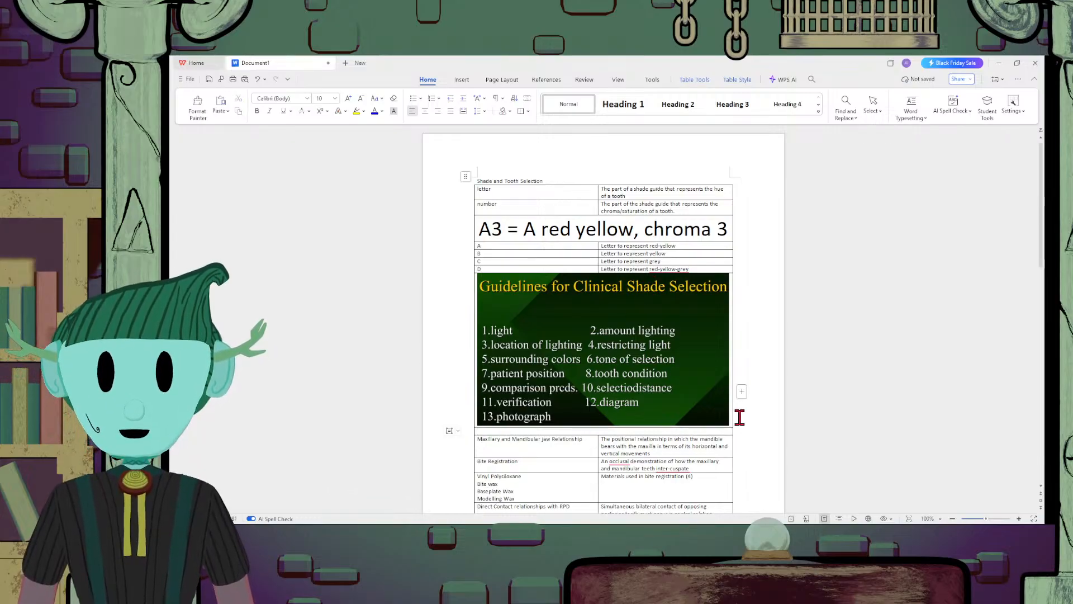
# Enter the section heading "Maxillary/Mandibular Jaw relationship" in the merged row below the shade guidelines image
pyautogui.write('Maxillary')
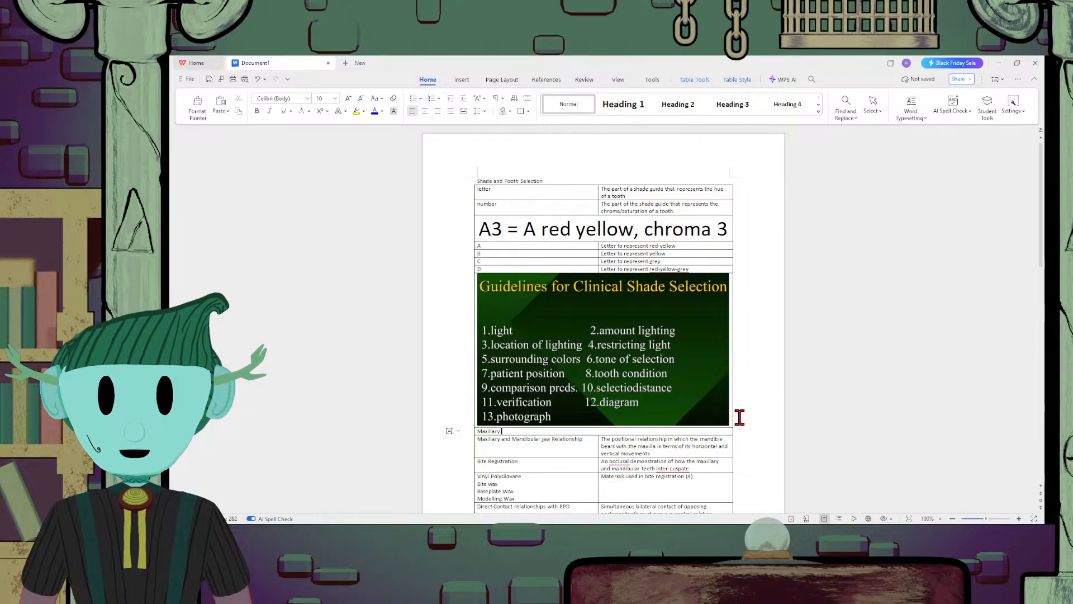
pyautogui.write('/Mand')
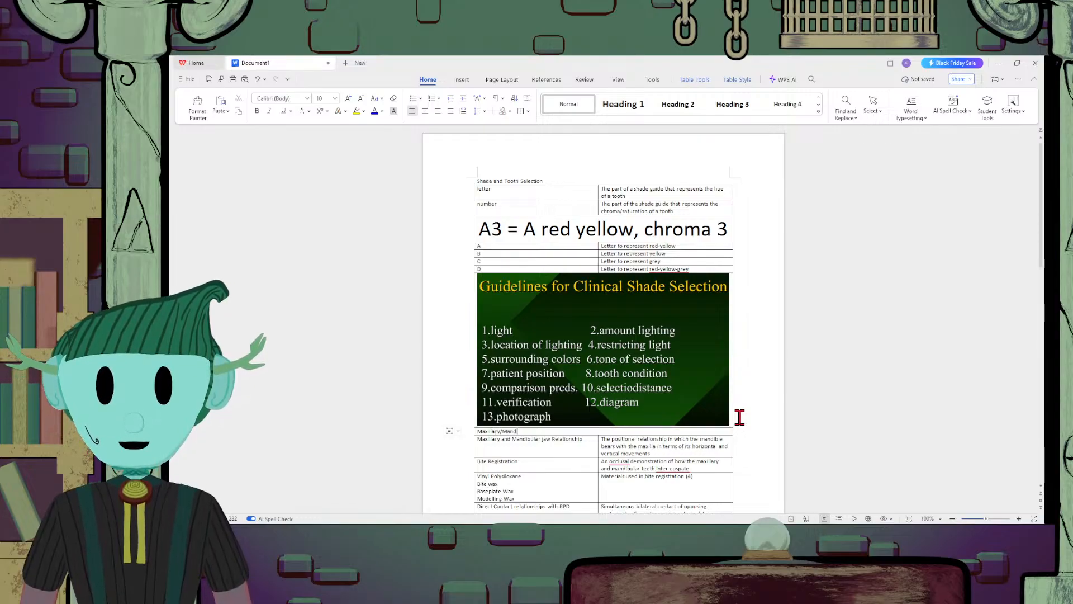
pyautogui.write('ibular ')
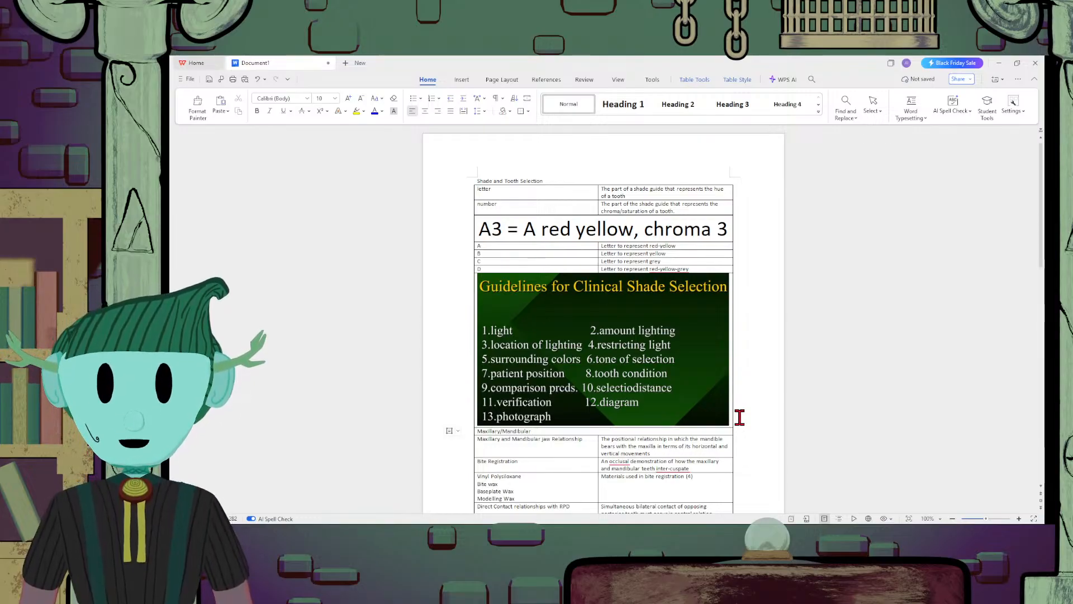
pyautogui.write('Jaw re')
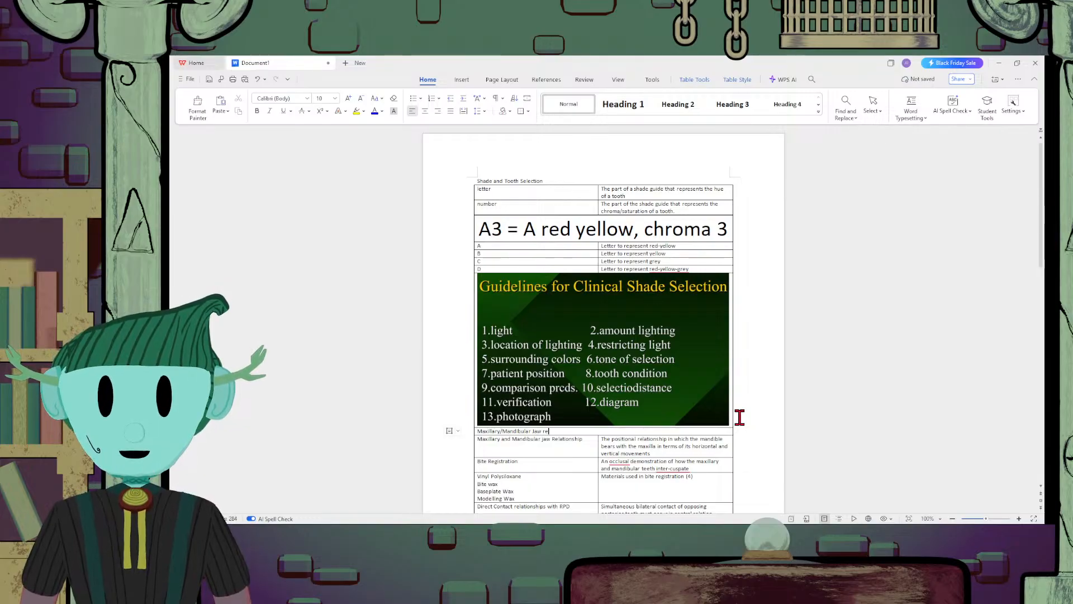
pyautogui.write('lationsh')
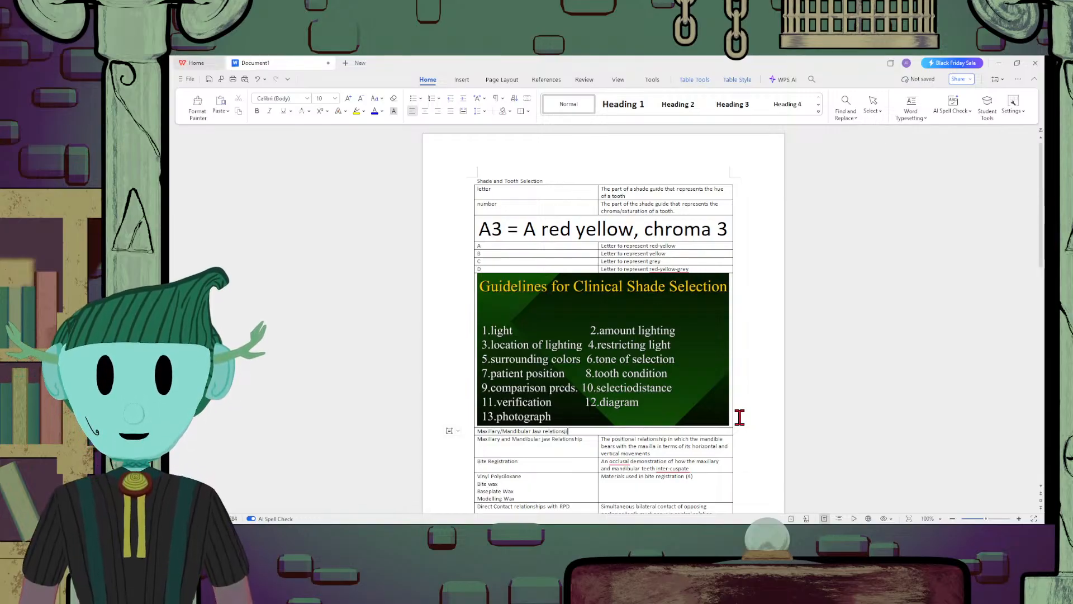
pyautogui.write('ip')
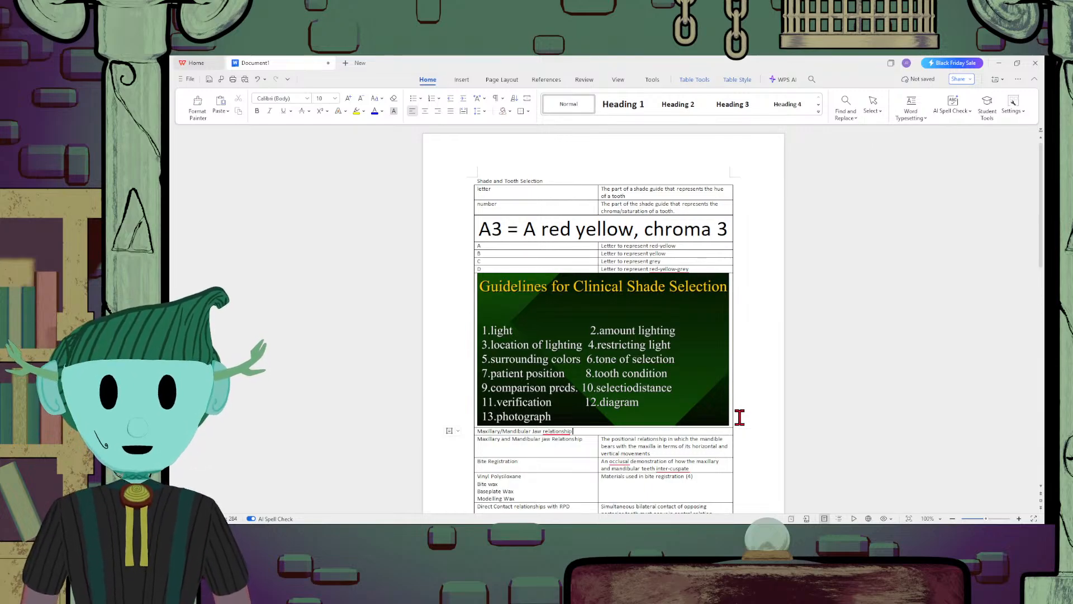
# Append an empty row at the end of the table and merge the two cells of the row directly below the Methods row
pyautogui.scroll(-15, 740, 417)
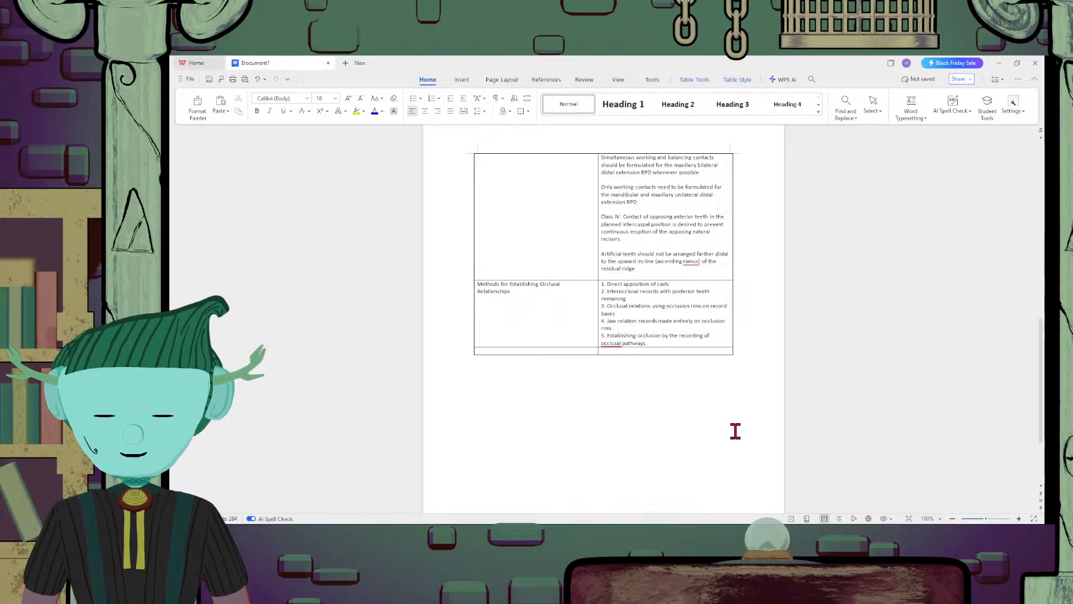
pyautogui.click(603, 363)
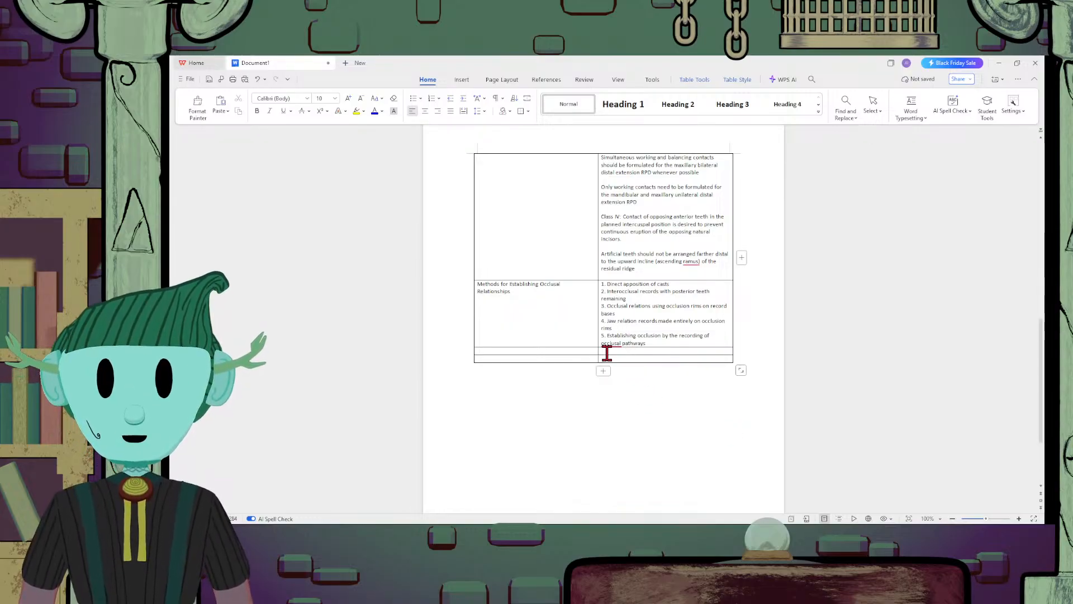
pyautogui.doubleClick(605, 350)
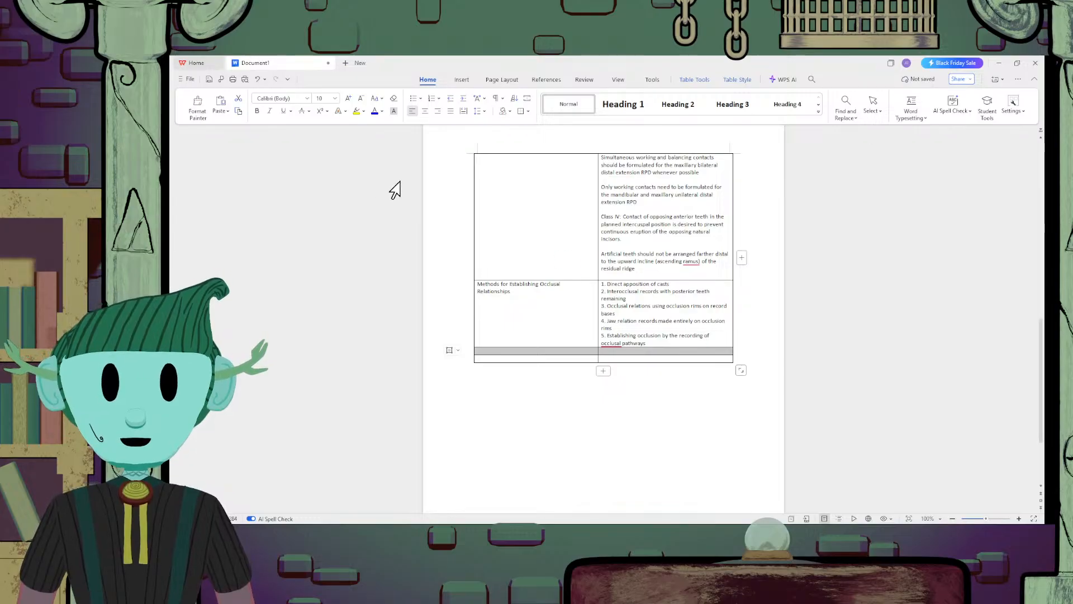
pyautogui.click(818, 111)
pyautogui.click(818, 98)
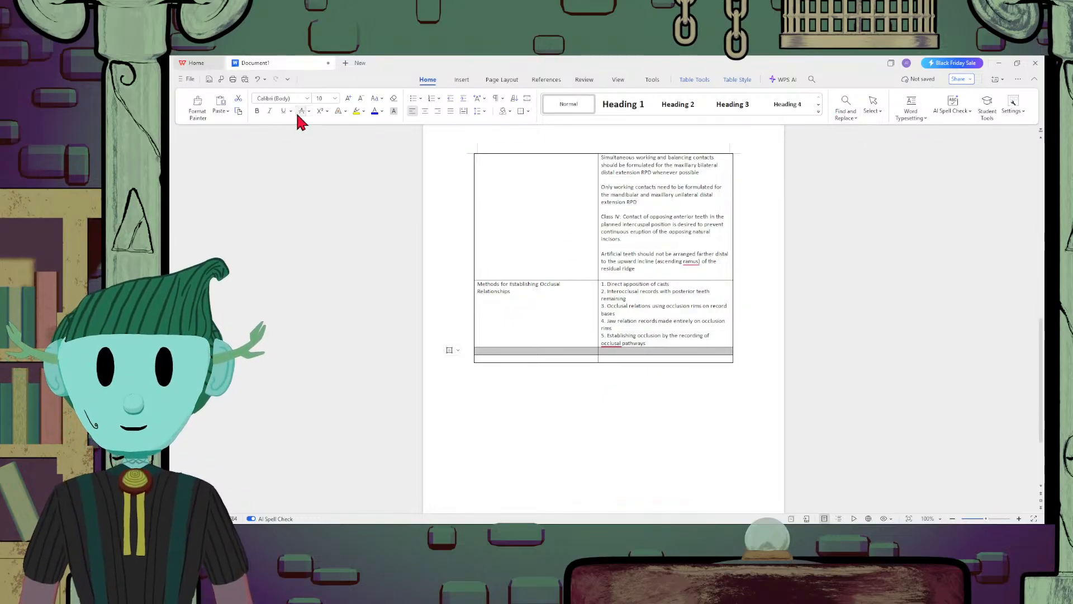
pyautogui.click(459, 79)
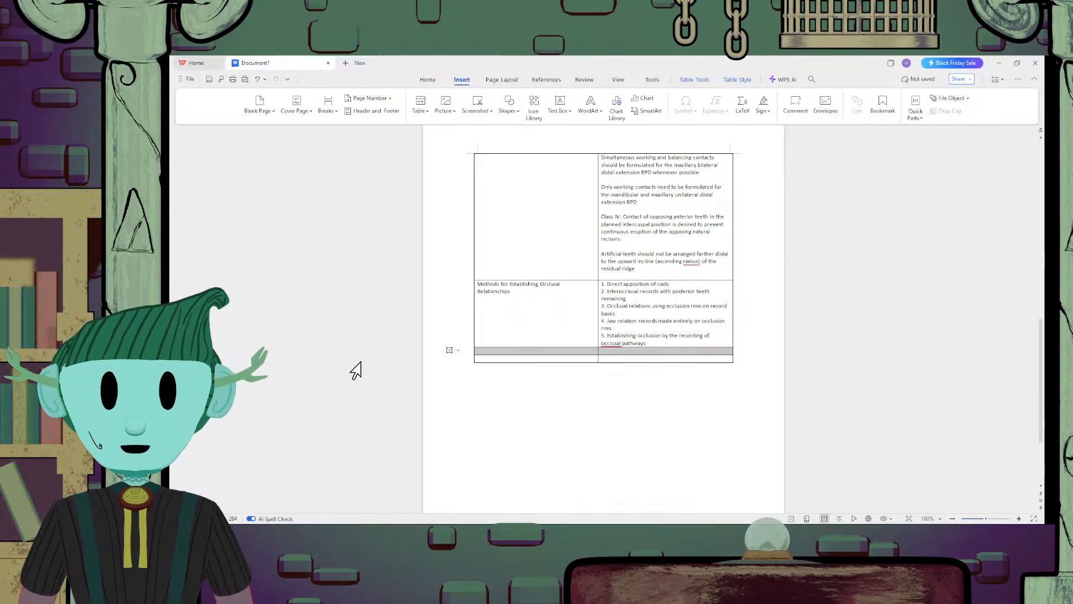
pyautogui.click(428, 80)
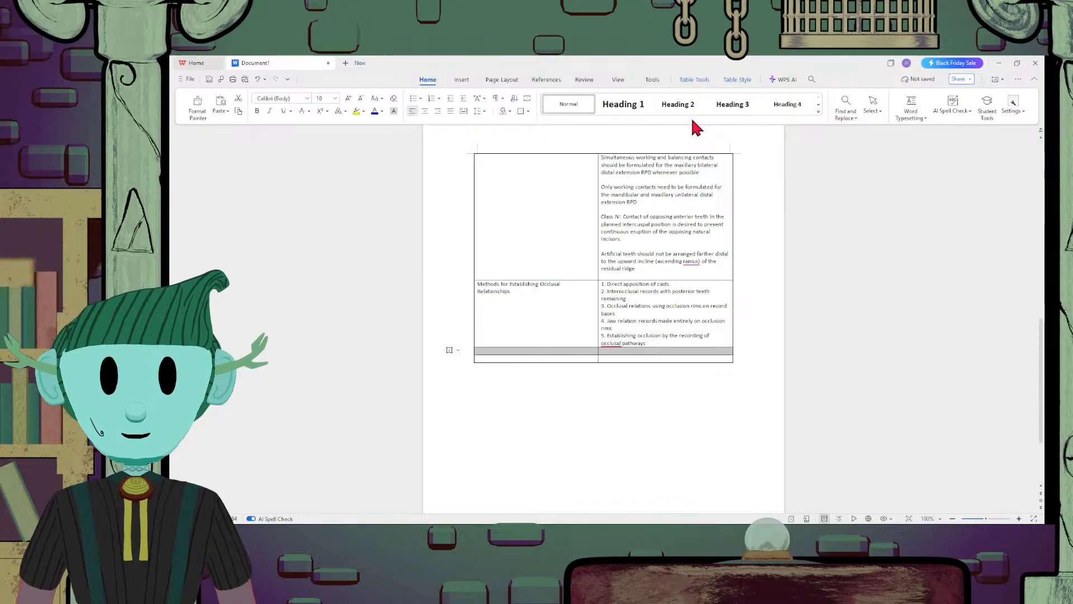
pyautogui.click(818, 105)
pyautogui.click(819, 98)
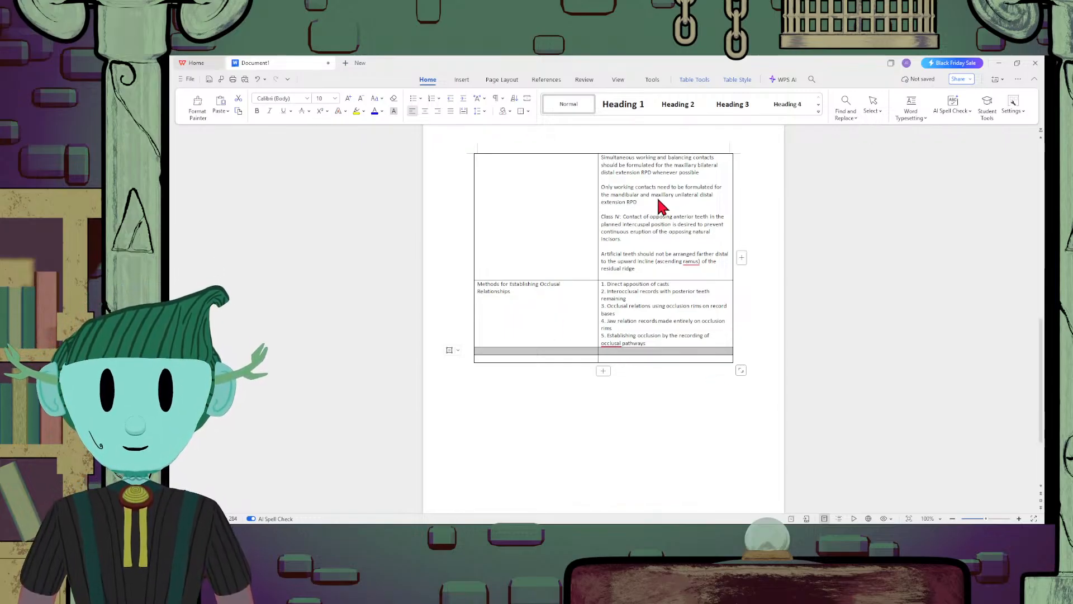
pyautogui.click(631, 352)
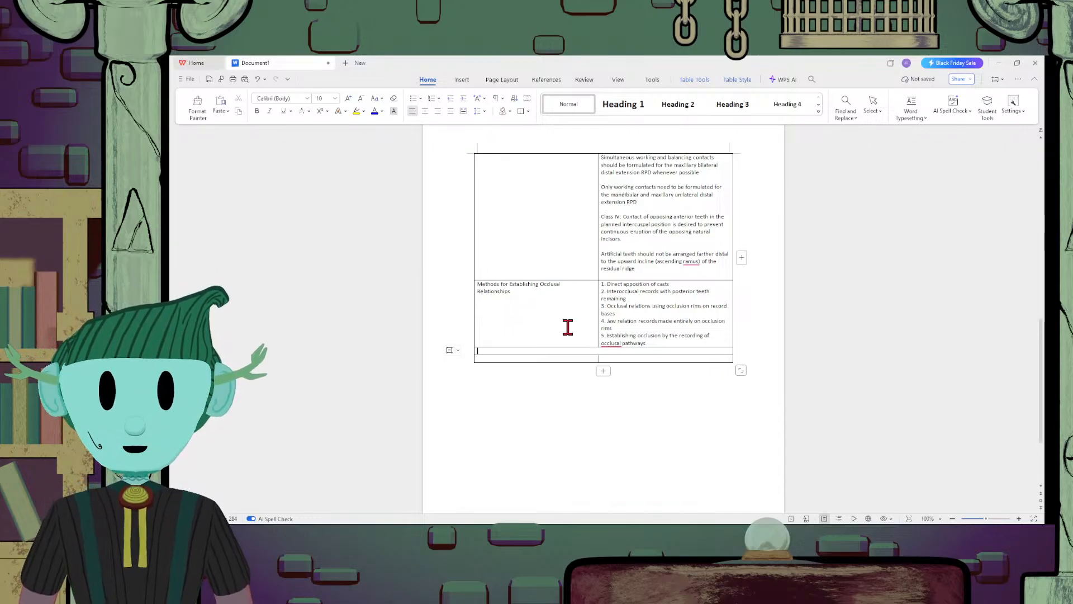
# Enter the section heading "Insertion and Adjustment Procedures" in the merged row below the Methods row
pyautogui.write('Insertion and Ad')
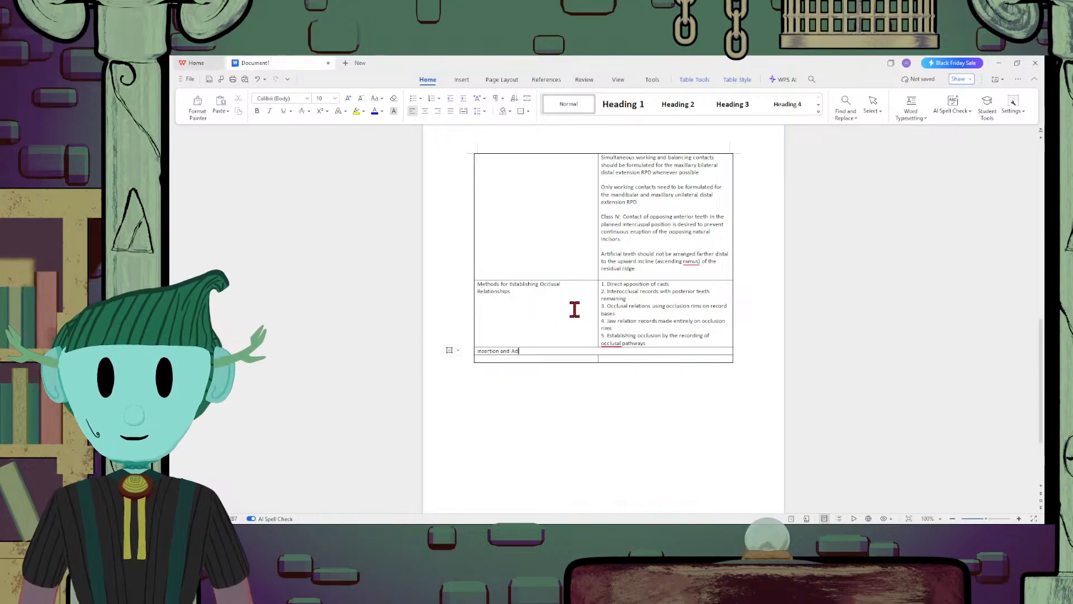
pyautogui.write('justment')
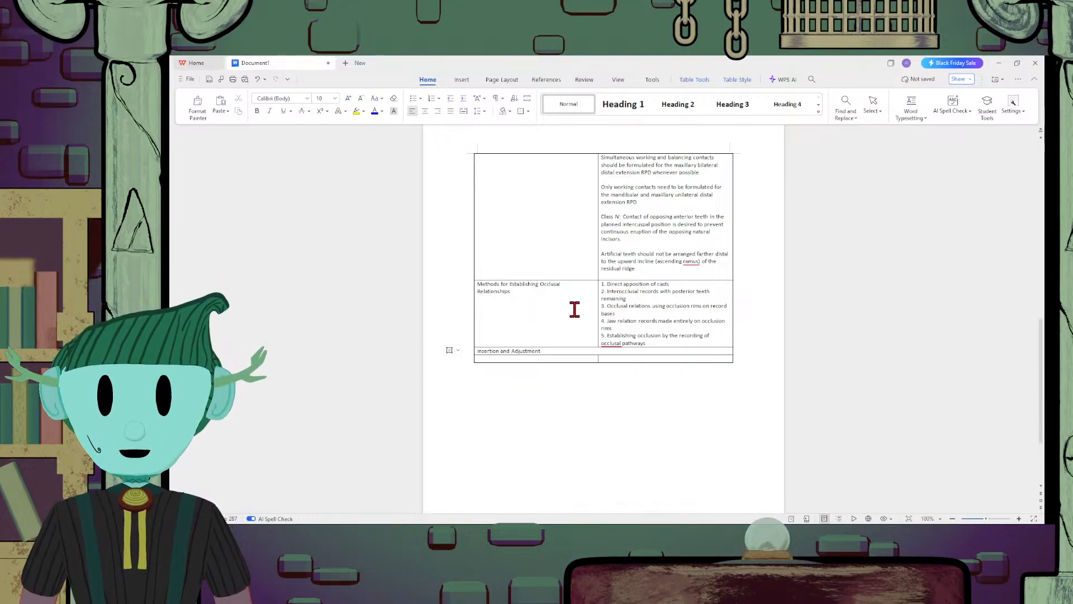
pyautogui.write(' Proced')
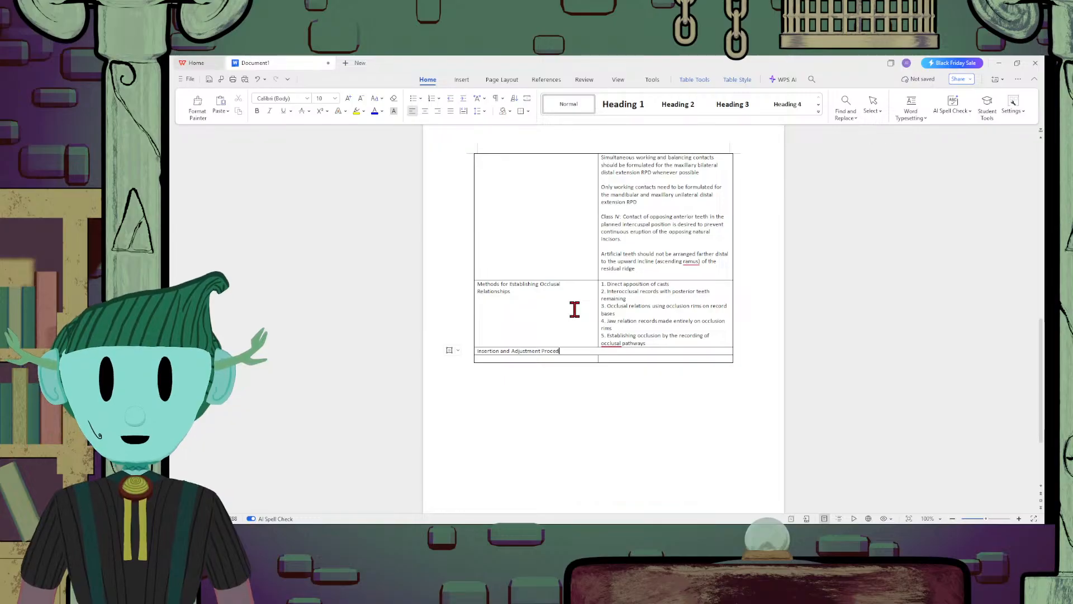
pyautogui.write('ures')
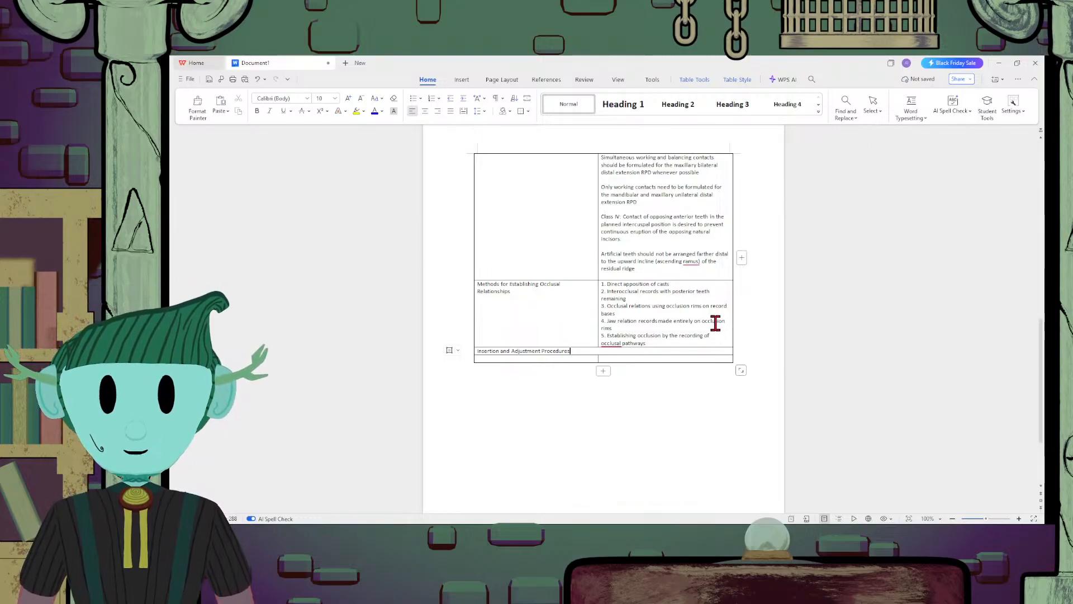
pyautogui.scroll(5, 715, 319)
pyautogui.scroll(-3, 716, 321)
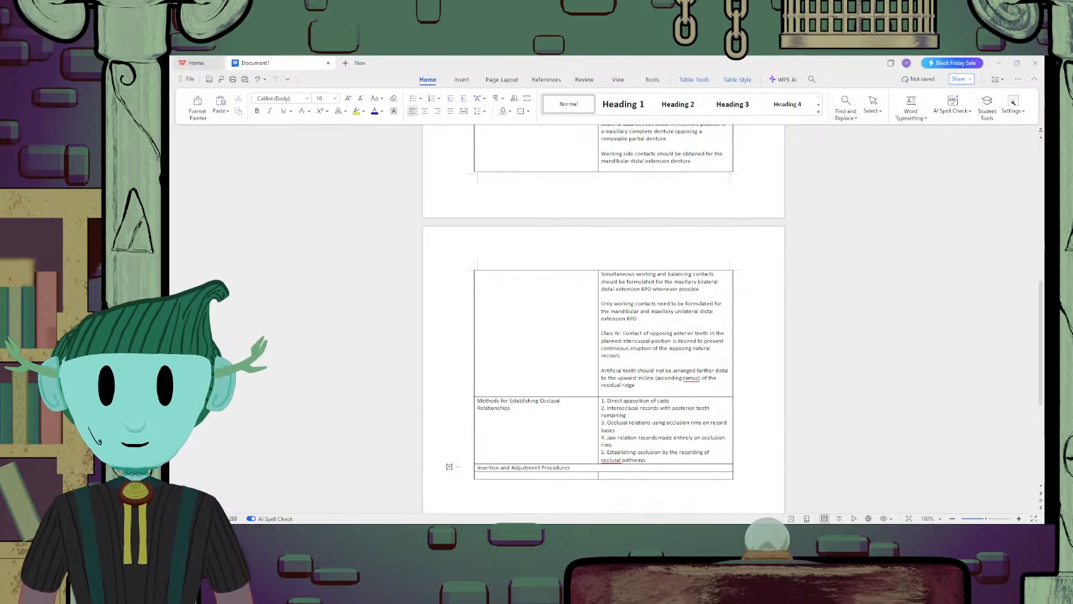
pyautogui.click(706, 460)
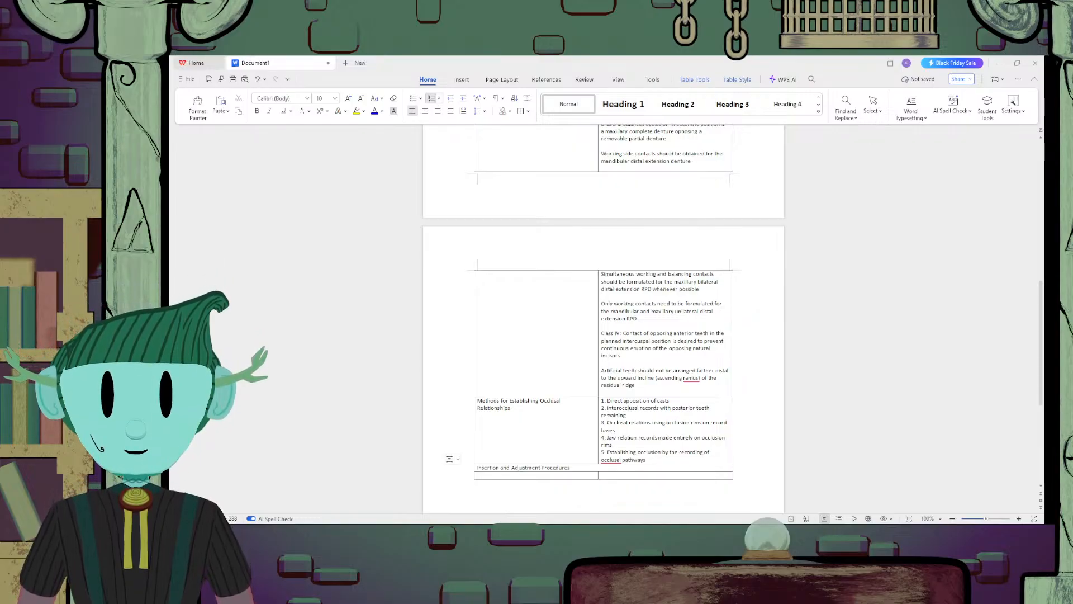
pyautogui.click(629, 318)
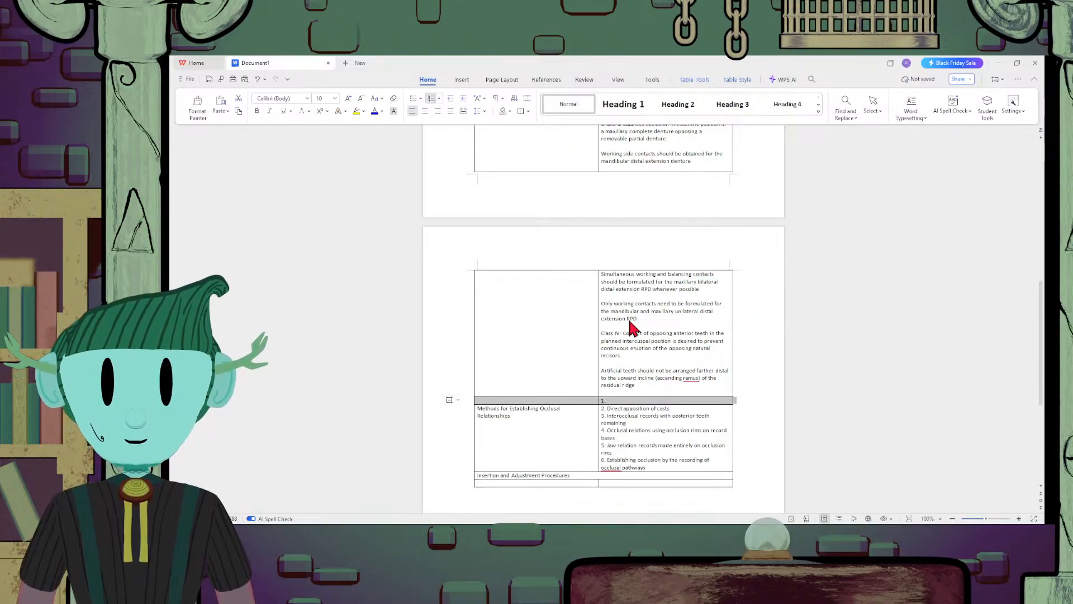
pyautogui.hotkey('ctrl', 'z')
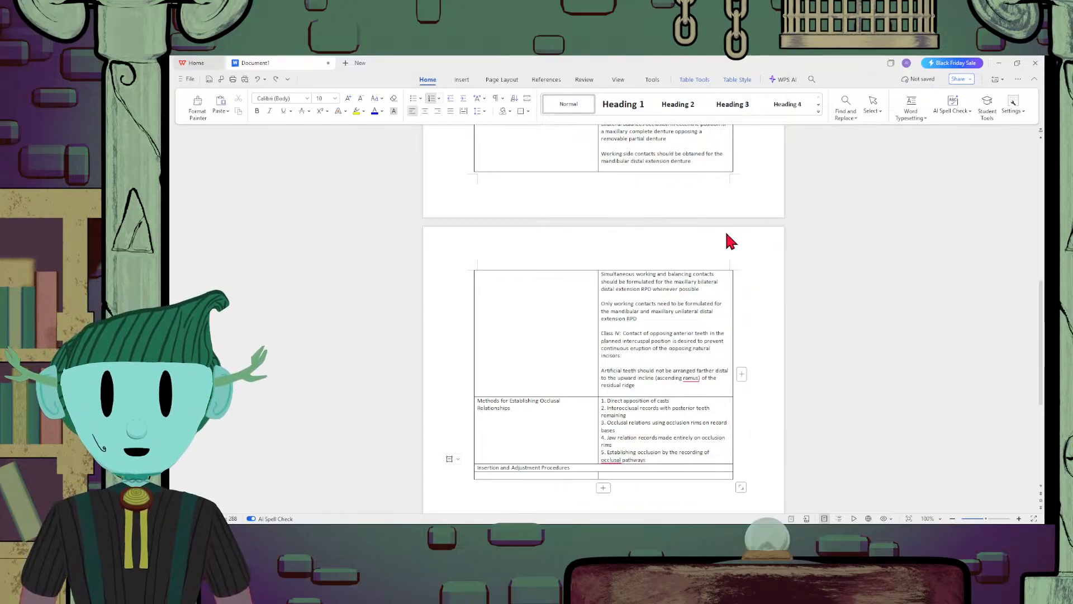
# Insert a row between the Methods row and the Insertion and Adjustment Procedures heading, and remove the automatic list number from its second cell
pyautogui.hotkey('ctrl', 'y')
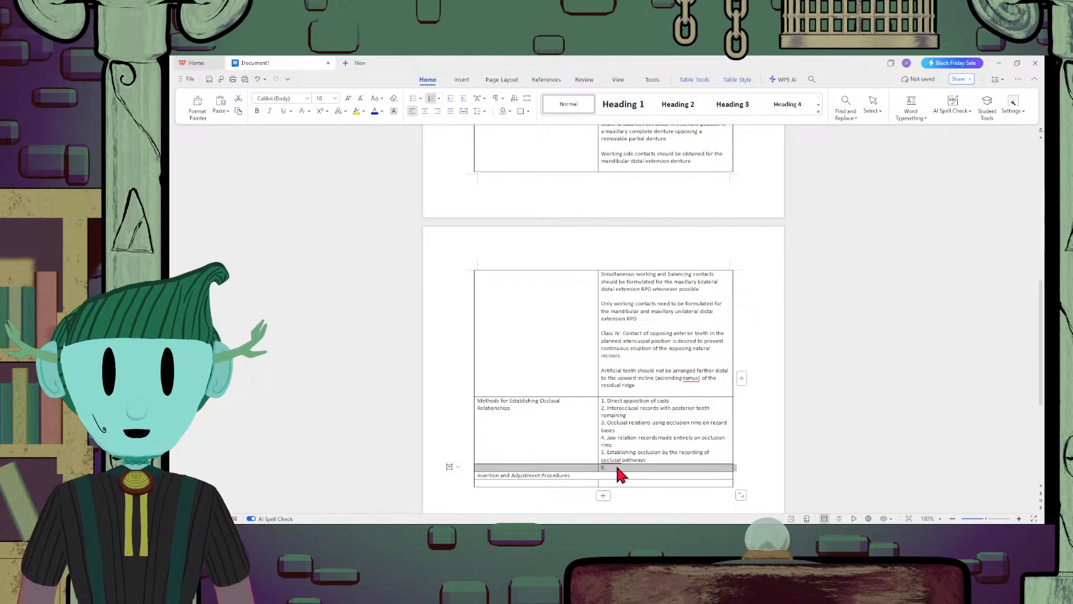
pyautogui.scroll(-3, 616, 464)
pyautogui.press('Delete')
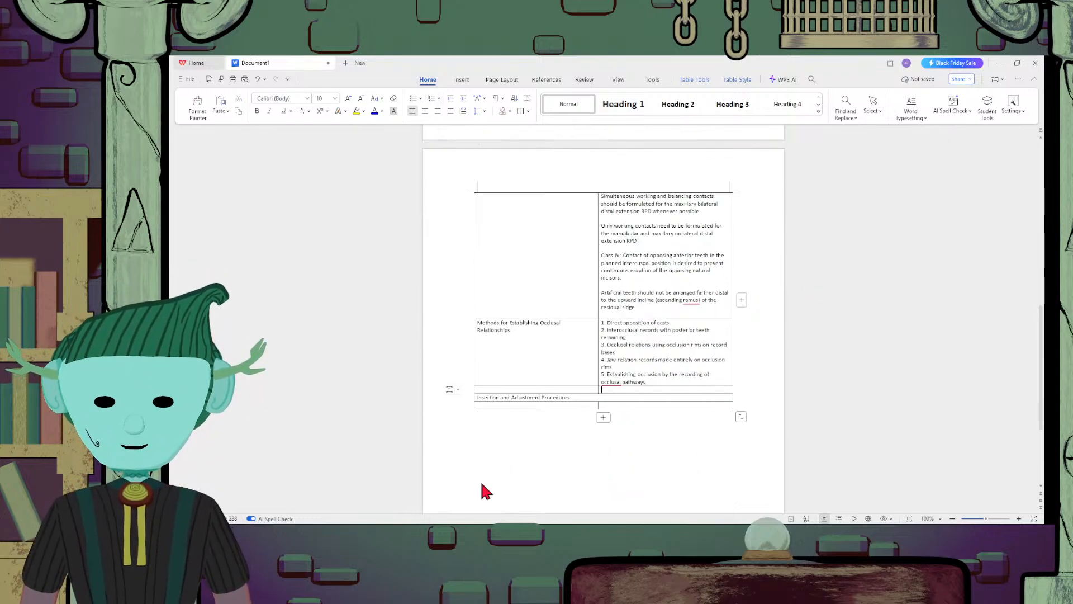
# Enter the term "Vertical Jaw Dimension" in the first cell of the empty row below the Methods row
pyautogui.click(528, 390)
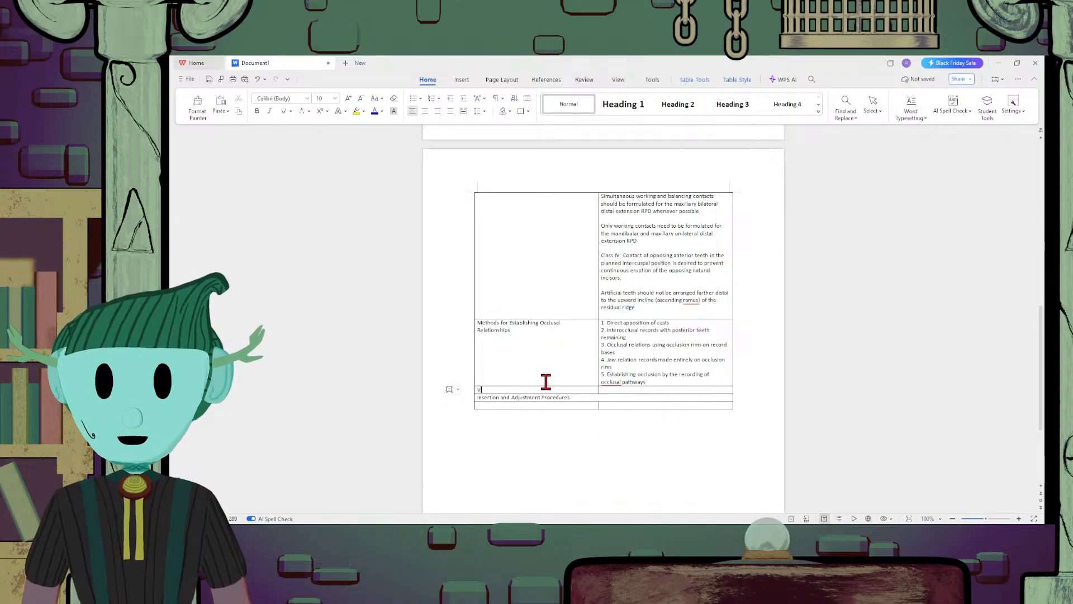
pyautogui.write('Vertical J')
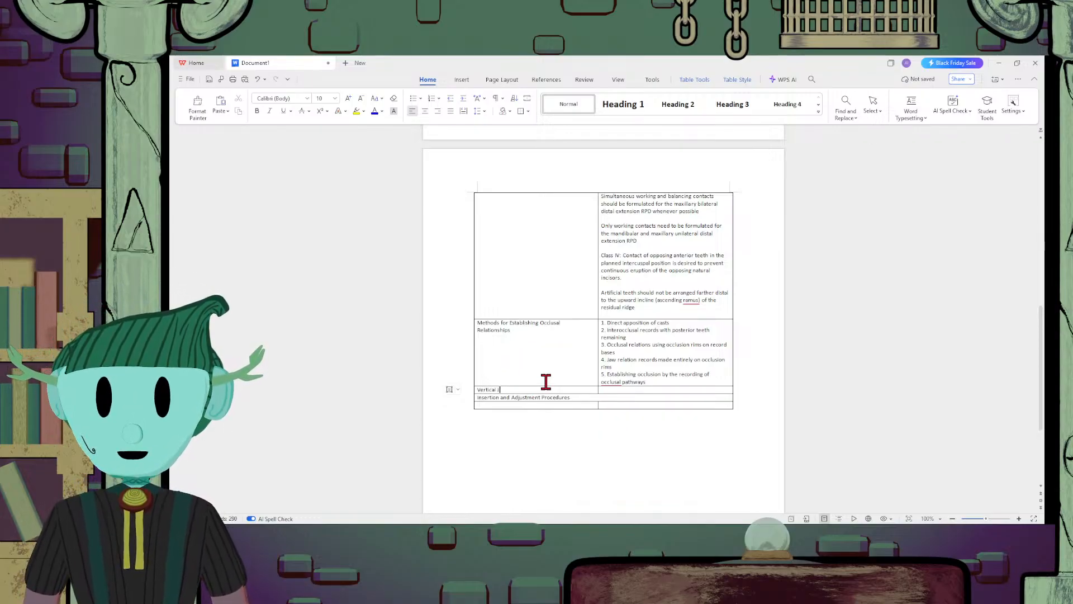
pyautogui.write('aw Dimensi')
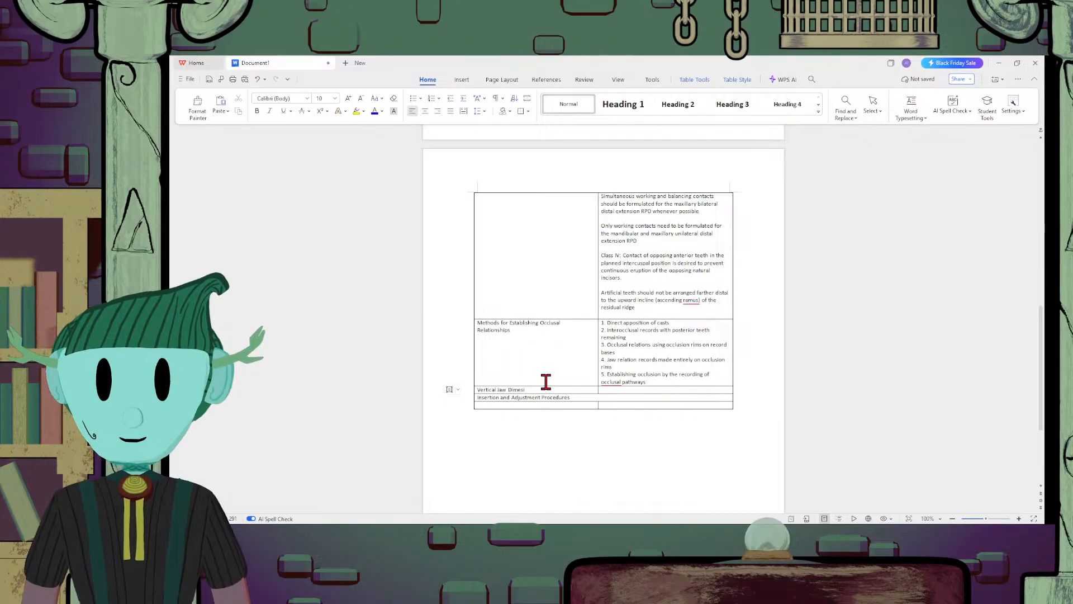
pyautogui.write('nsion')
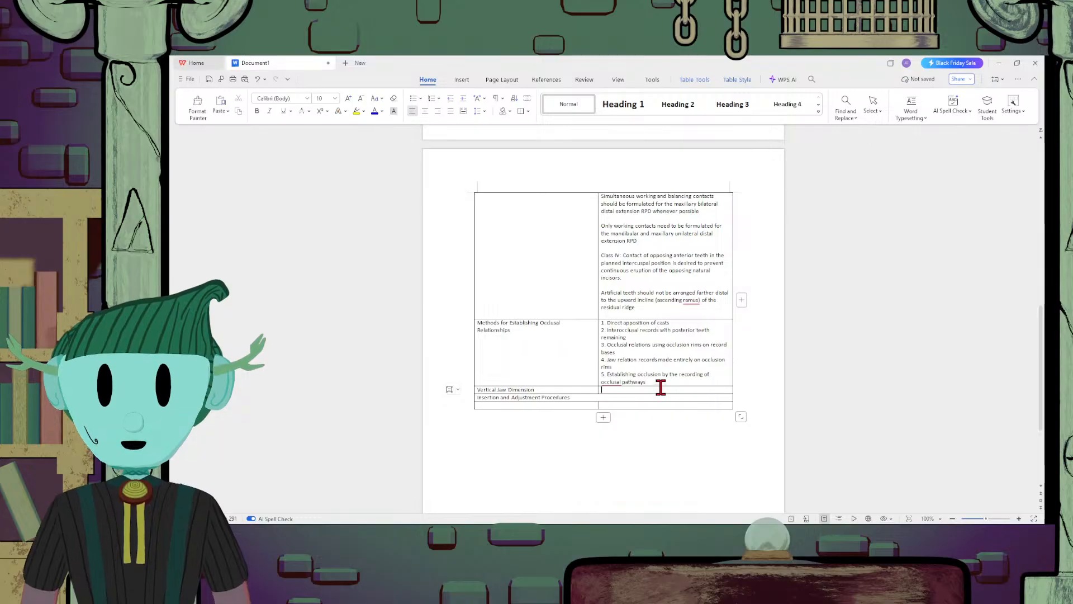
# Enter the definition "A Vertical Dimension of the face between two points: the nose and chin" beside the Vertical Jaw Dimension term
pyautogui.write('A Vertical')
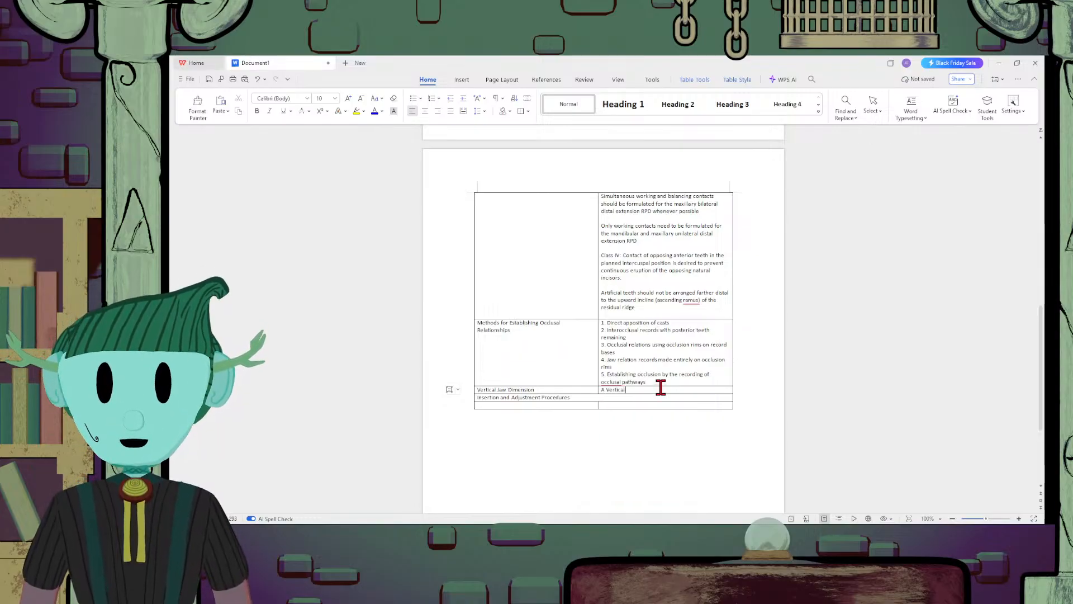
pyautogui.write(' Dimension of')
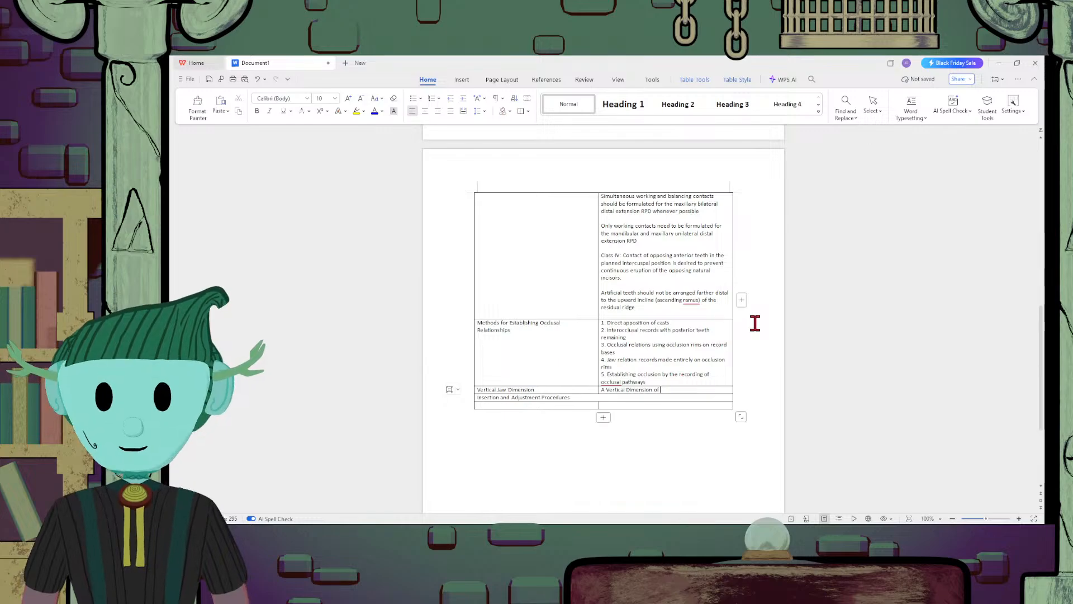
pyautogui.write('t')
pyautogui.write('he face ')
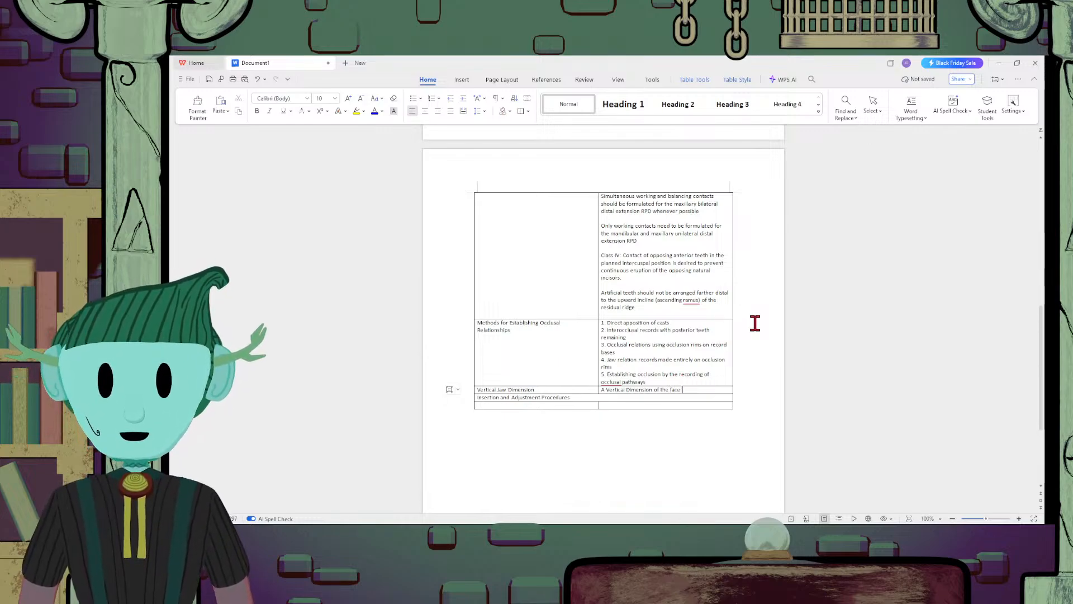
pyautogui.write('between t')
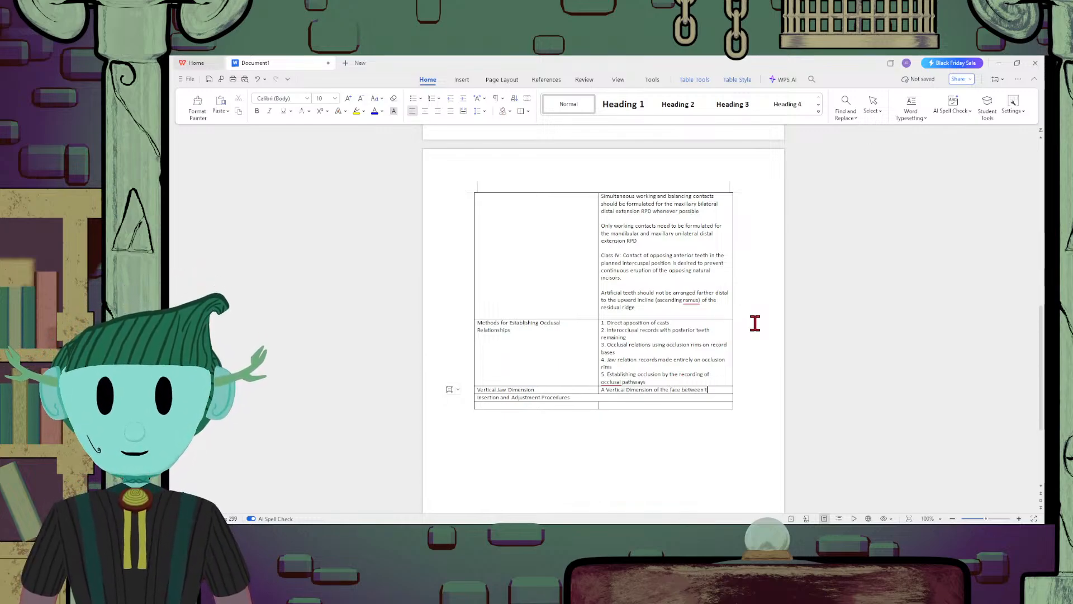
pyautogui.write('wo poitns')
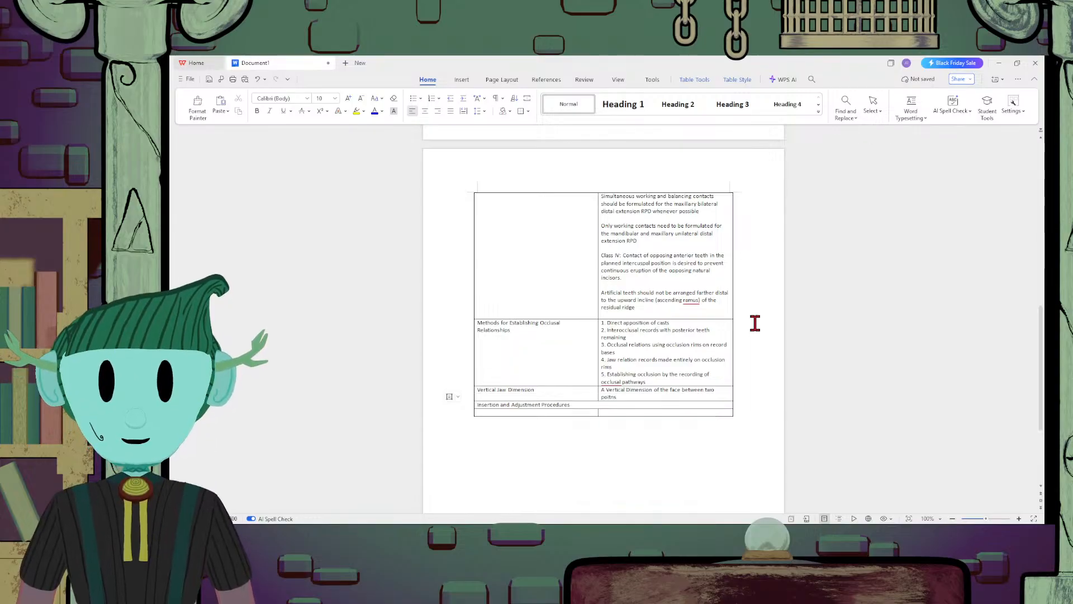
pyautogui.press('BackSpace')
pyautogui.press('BackSpace')
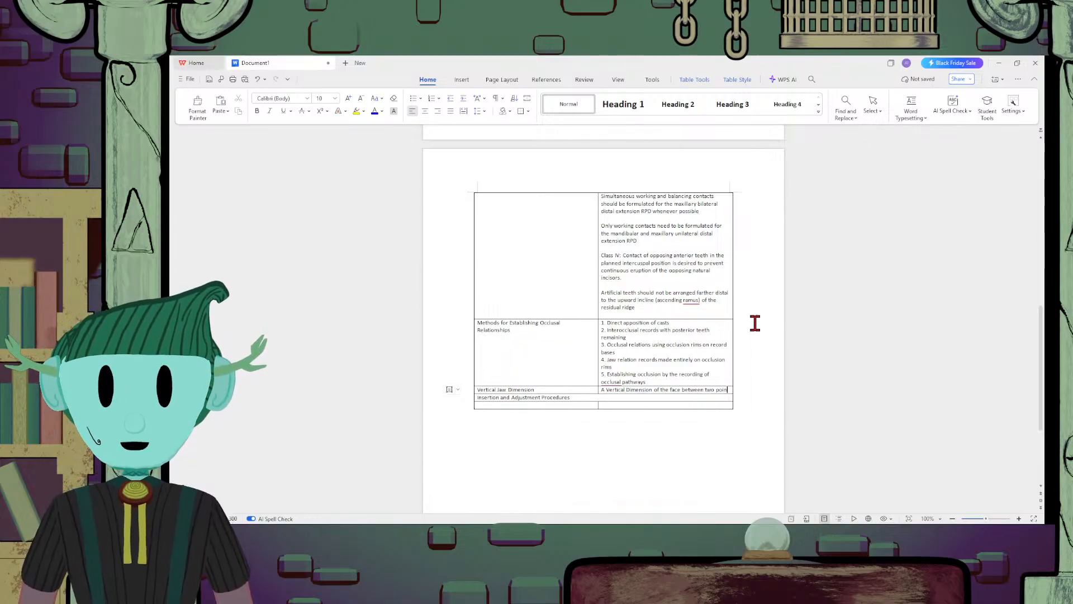
pyautogui.write('ts: the n')
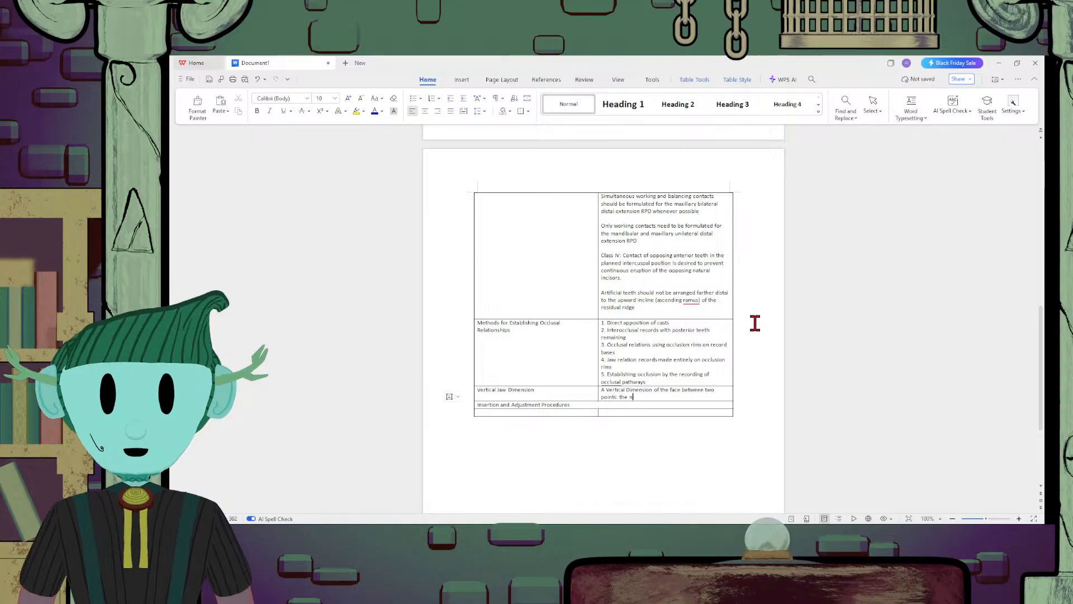
pyautogui.write('ose and chin')
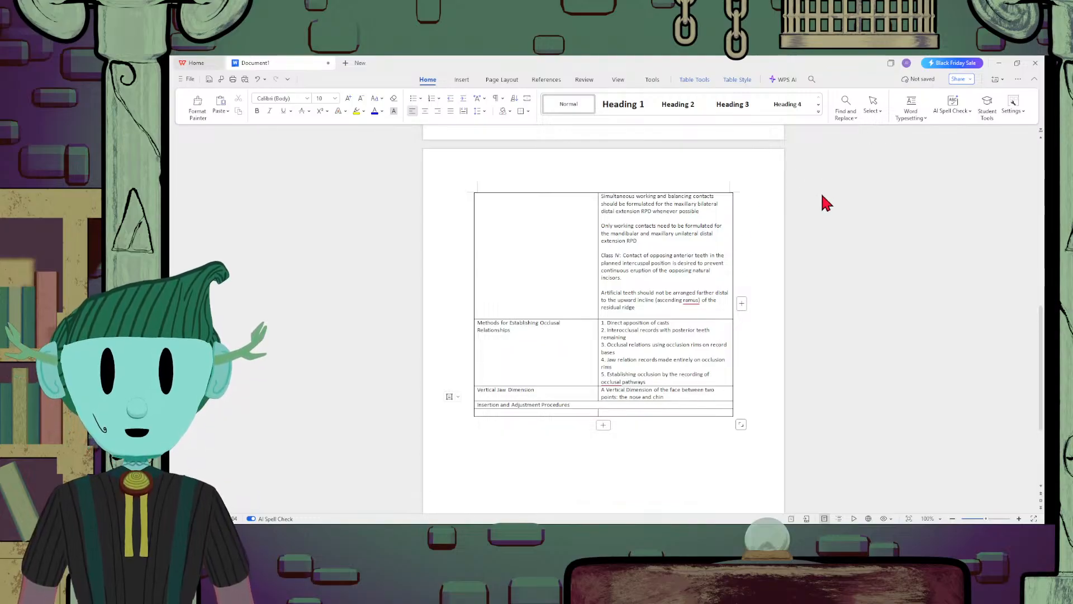
# Insert a row below Vertical Jaw Dimension and enter "2 important vertical dimensions of a patient" in its second cell
pyautogui.press('Return')
pyautogui.click(656, 403)
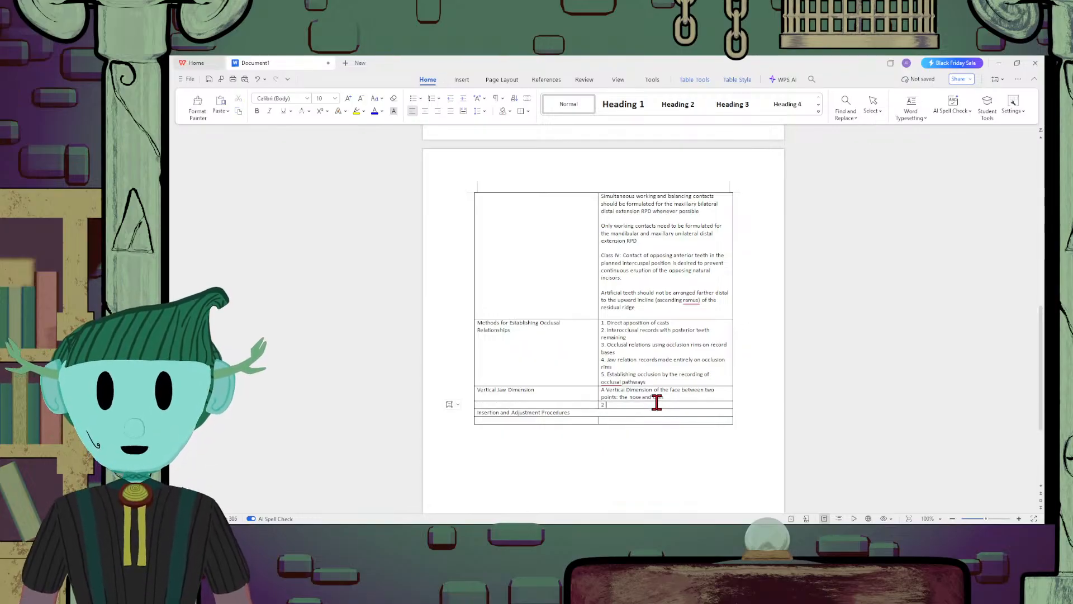
pyautogui.write('2 important')
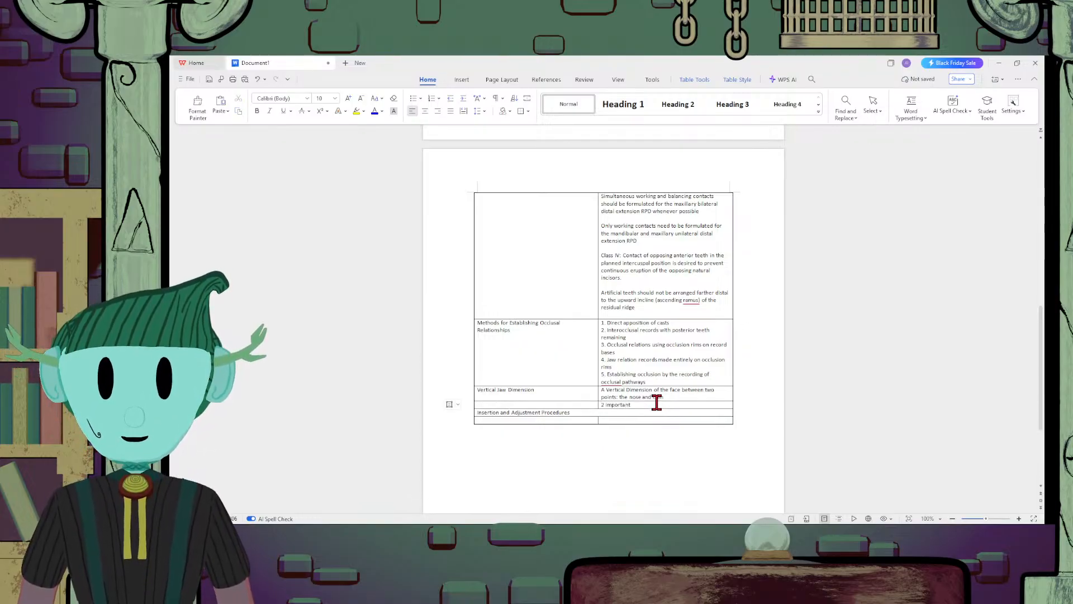
pyautogui.write(' vertical')
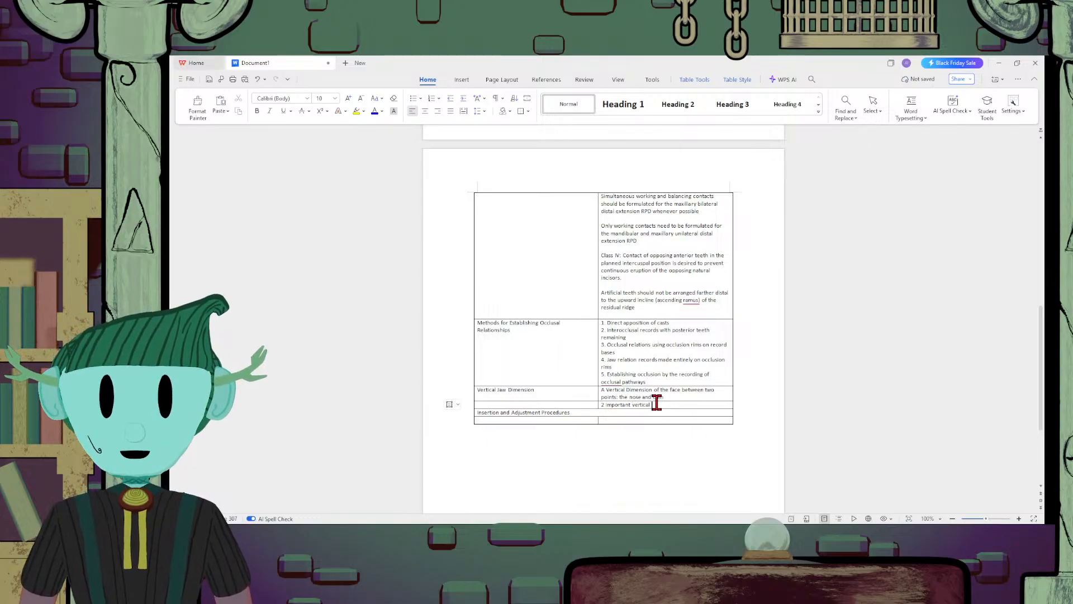
pyautogui.write(' dimens')
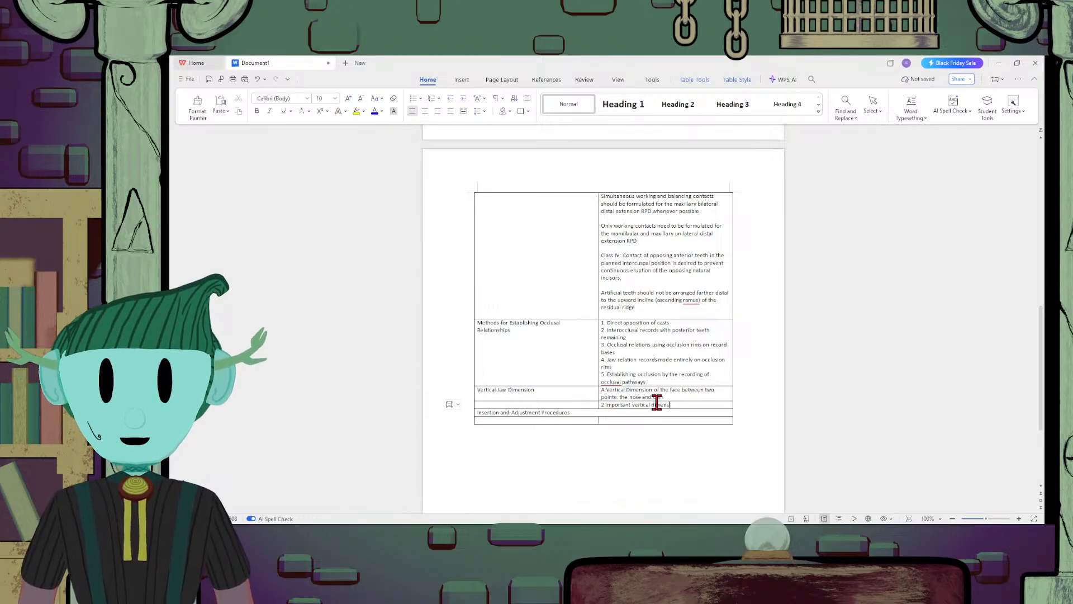
pyautogui.write('ion s of a p')
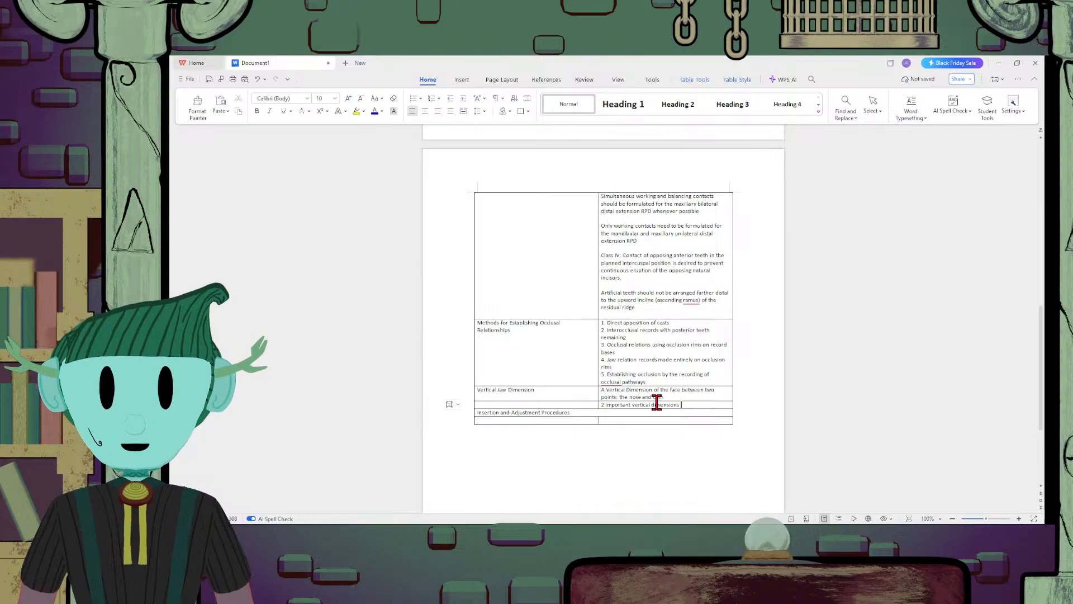
pyautogui.write('atien')
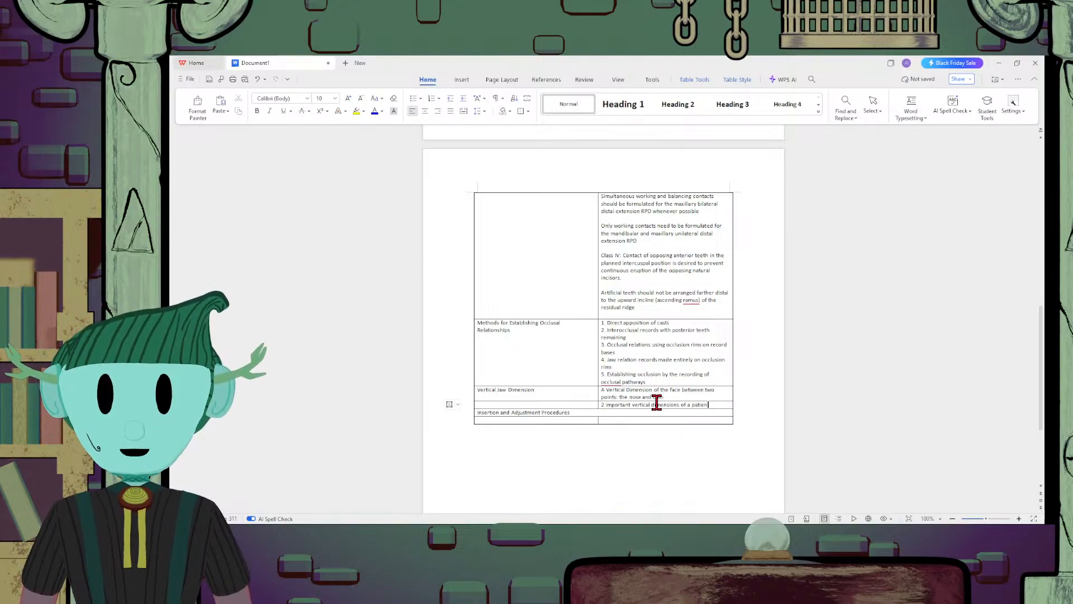
pyautogui.write('t')
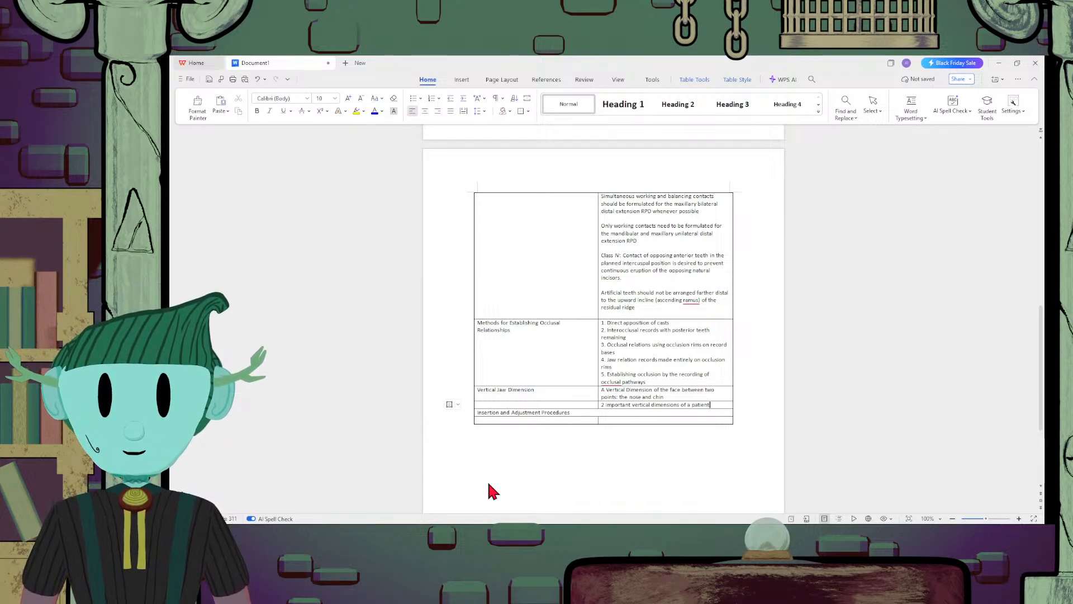
# List "Physiologic rest dimension" and "Occlusal vertical dimension" on separate lines in the first cell beside the two-dimensions text
pyautogui.click(530, 404)
pyautogui.write('Physiolog')
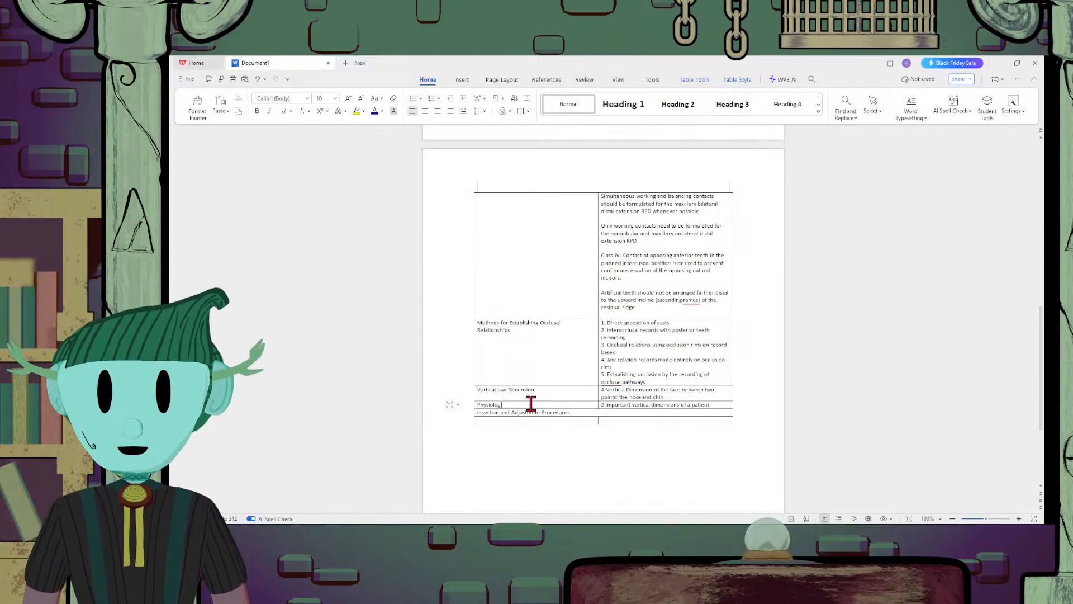
pyautogui.write('ic rest')
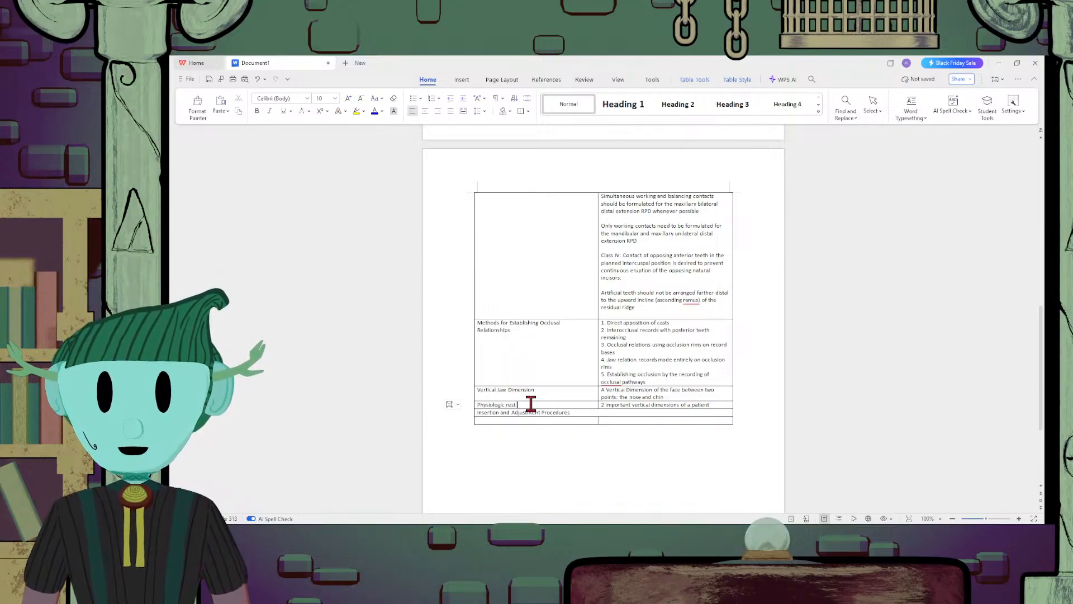
pyautogui.write(' dimens')
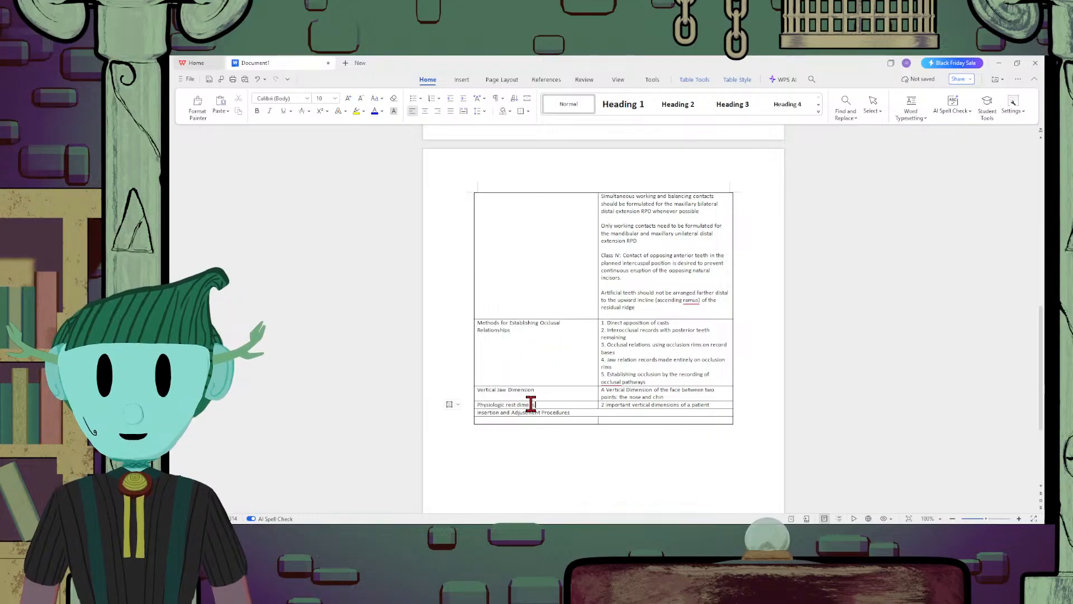
pyautogui.write('ion')
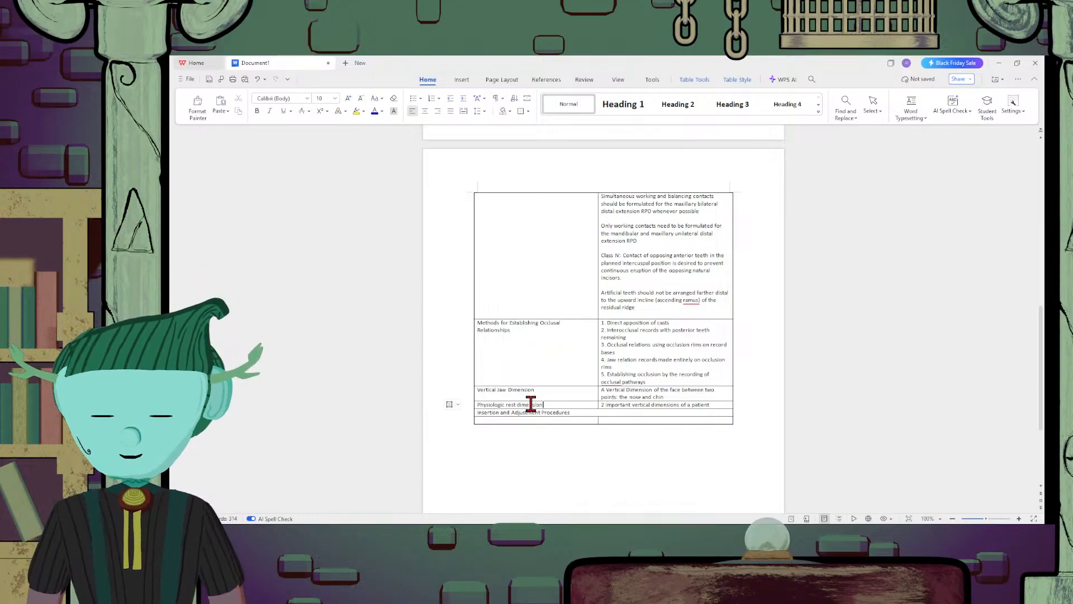
pyautogui.press('Return')
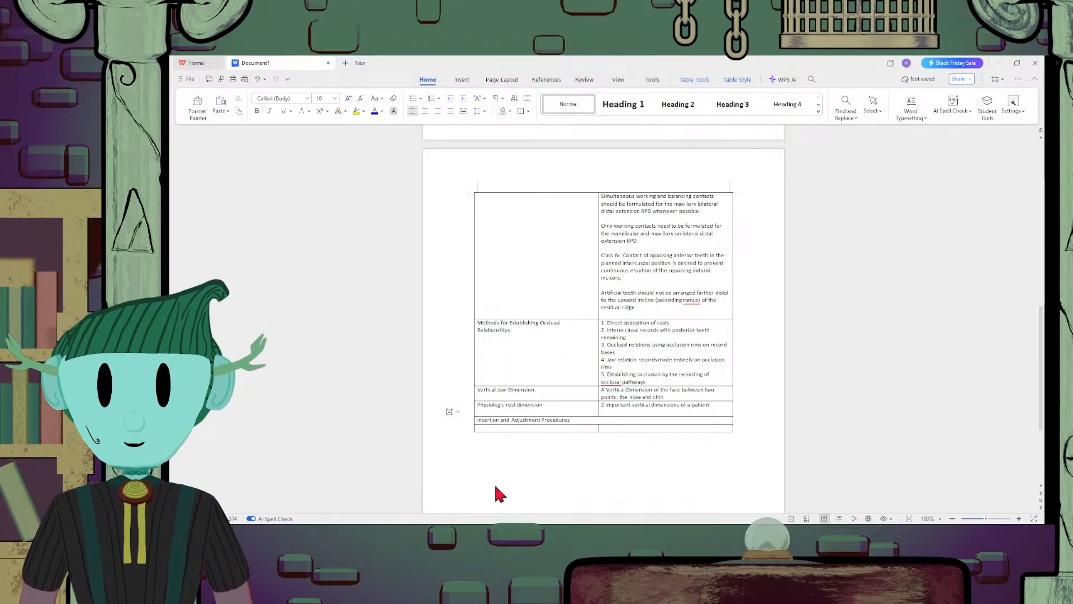
pyautogui.write('on Occ')
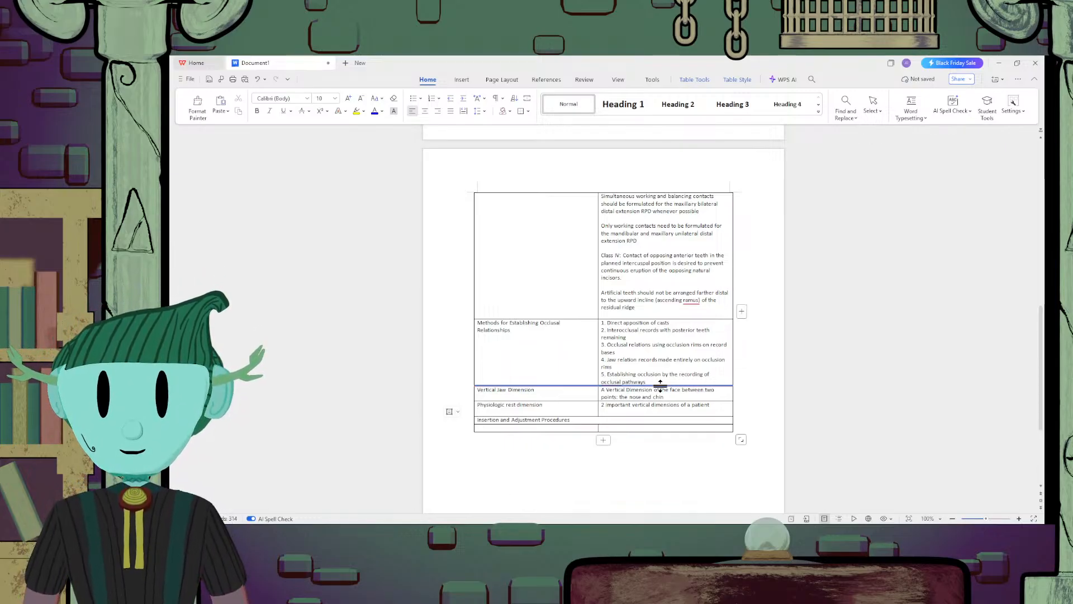
pyautogui.write('lusal')
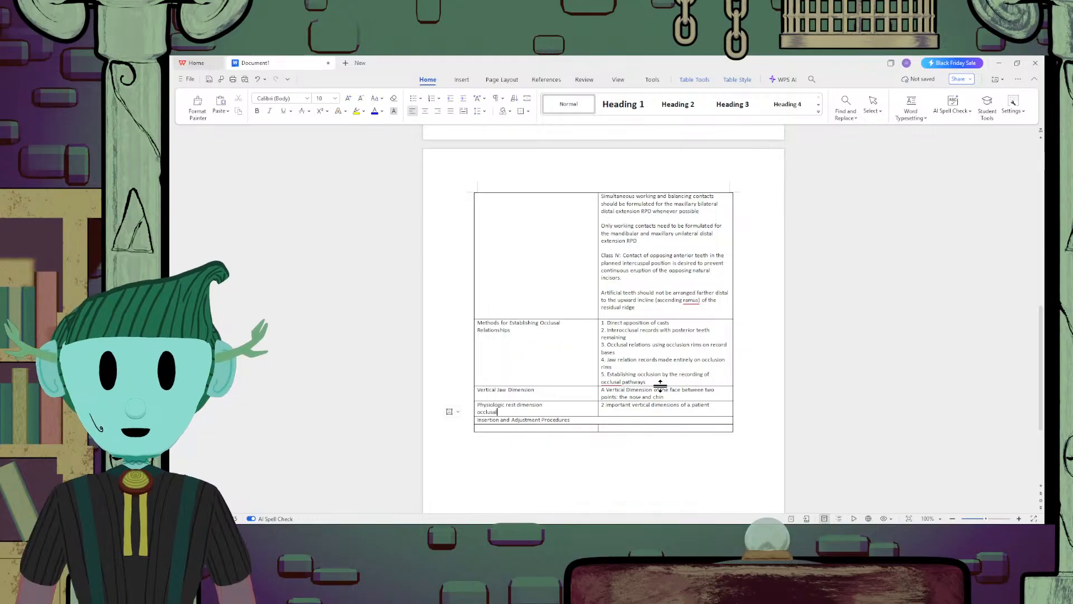
pyautogui.write(' vertical')
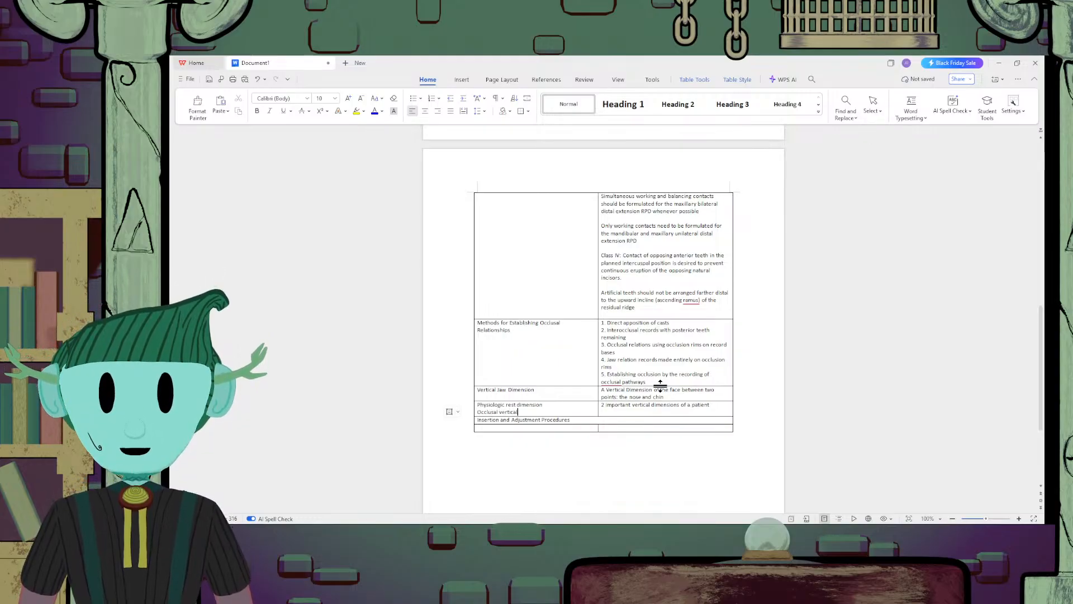
pyautogui.write(' dimension')
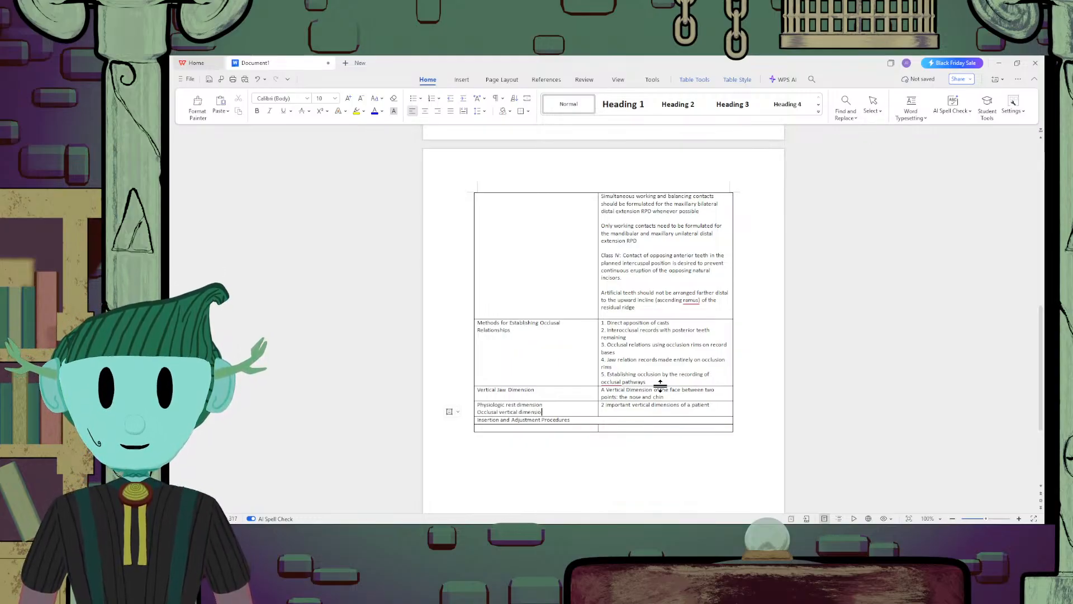
# Add the line "(2-4mm difference)" below Occlusal vertical dimension in the same cell
pyautogui.press('Return')
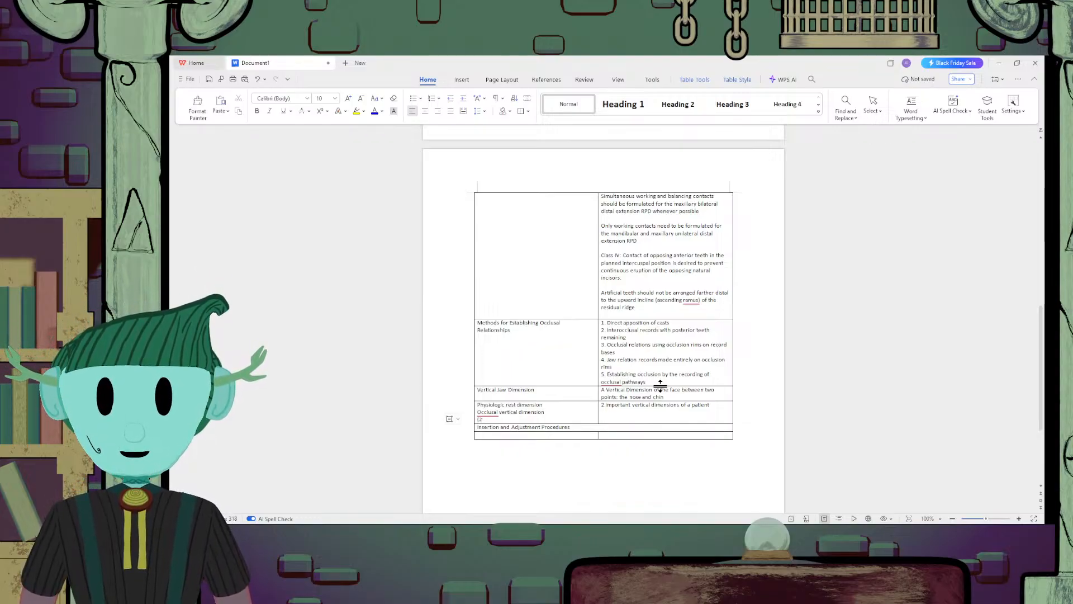
pyautogui.write('(2-4mm ')
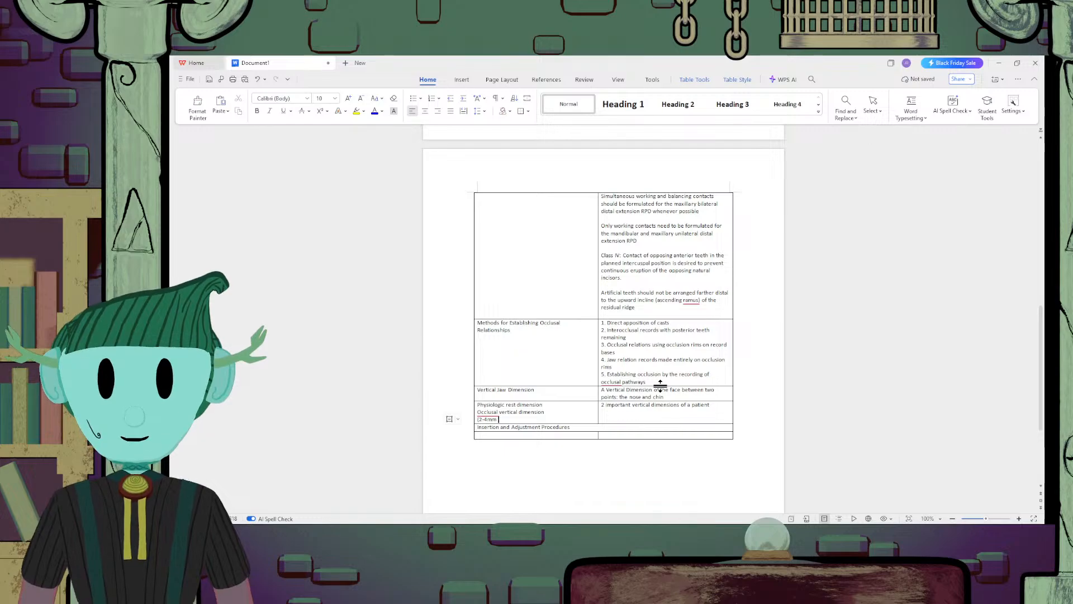
pyautogui.write('differnece')
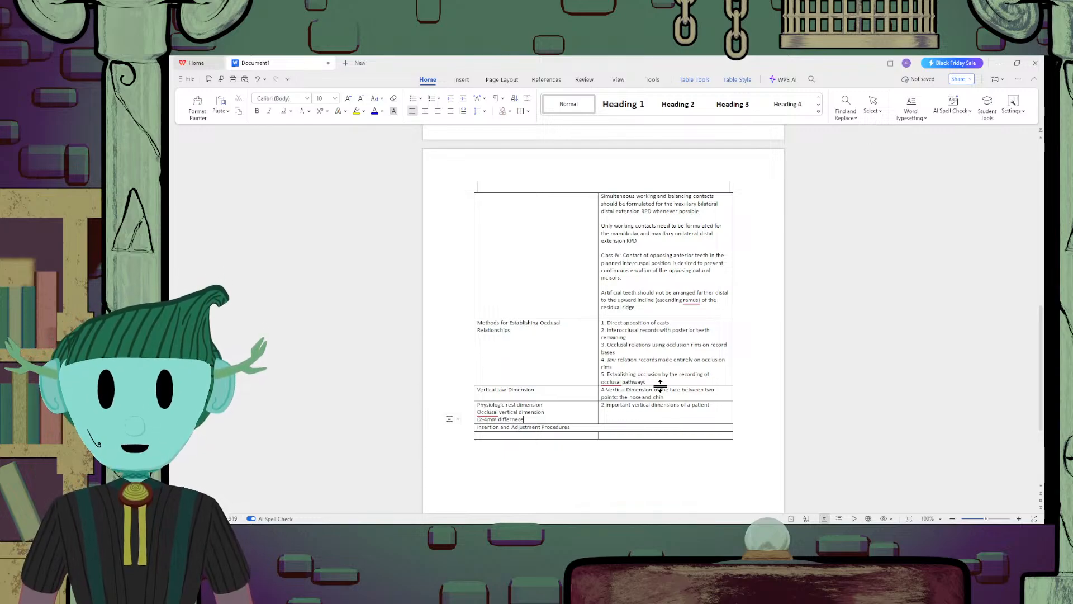
pyautogui.press('BackSpace')
pyautogui.press('BackSpace')
pyautogui.press('BackSpace')
pyautogui.press('BackSpace')
pyautogui.write('ence)')
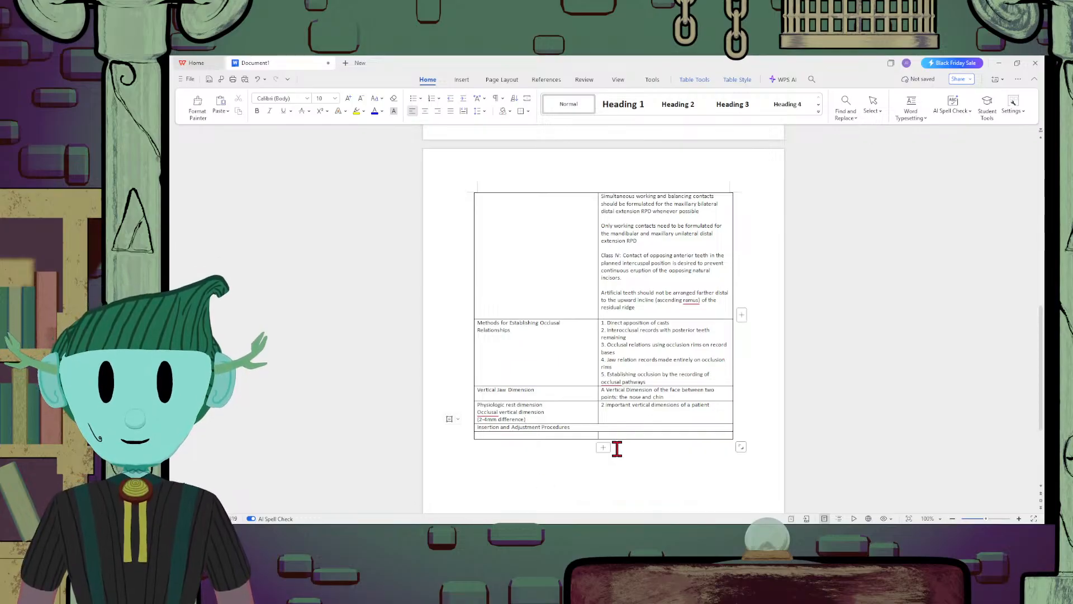
# Insert an empty row between the Physiologic rest dimension row and the Insertion and Adjustment Procedures heading
pyautogui.click(621, 414)
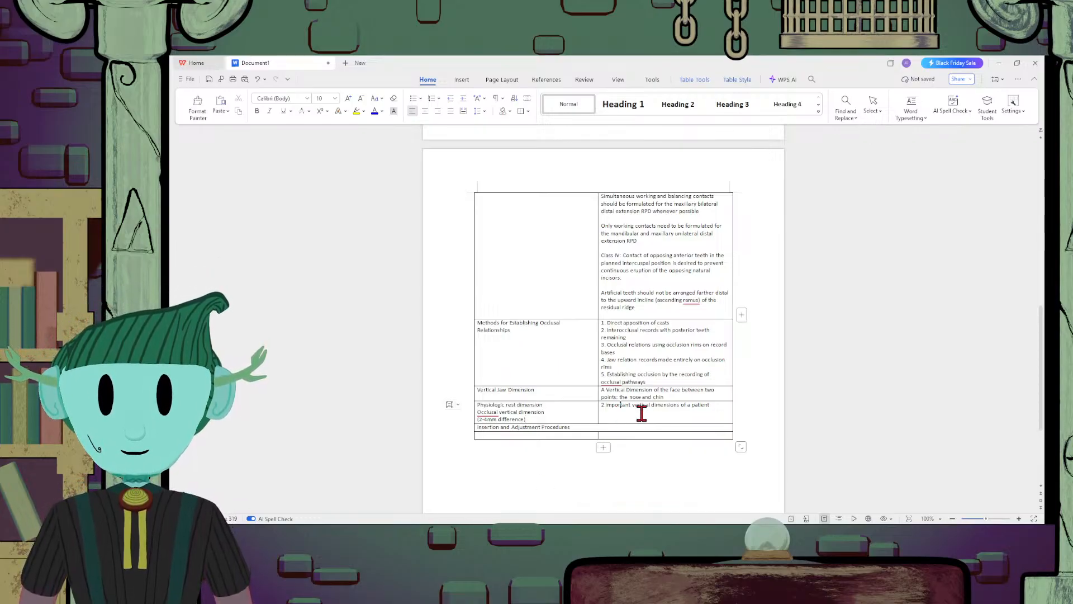
pyautogui.click(728, 406)
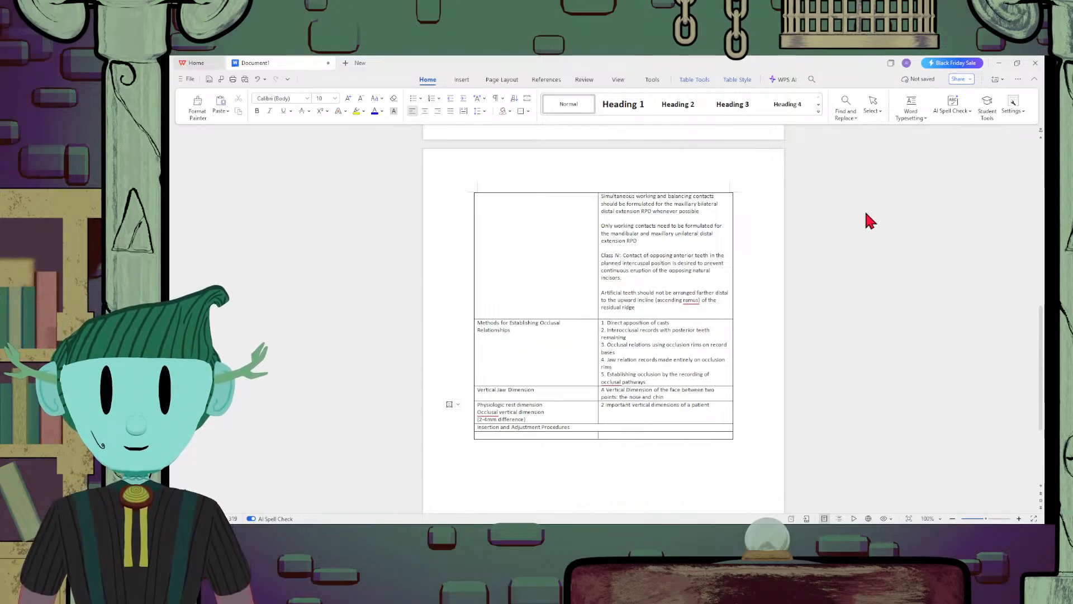
pyautogui.click(861, 225)
pyautogui.click(610, 426)
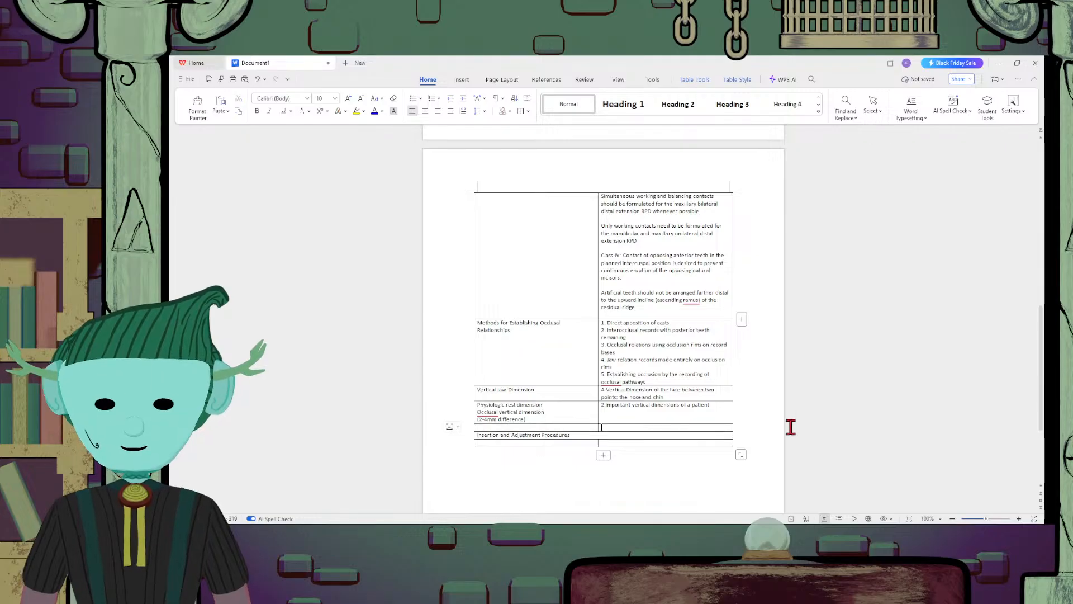
# Enter "The space between maxillary and mandibular teeth" in the second cell of the empty row above Insertion and Adjustment Procedures
pyautogui.write('1')
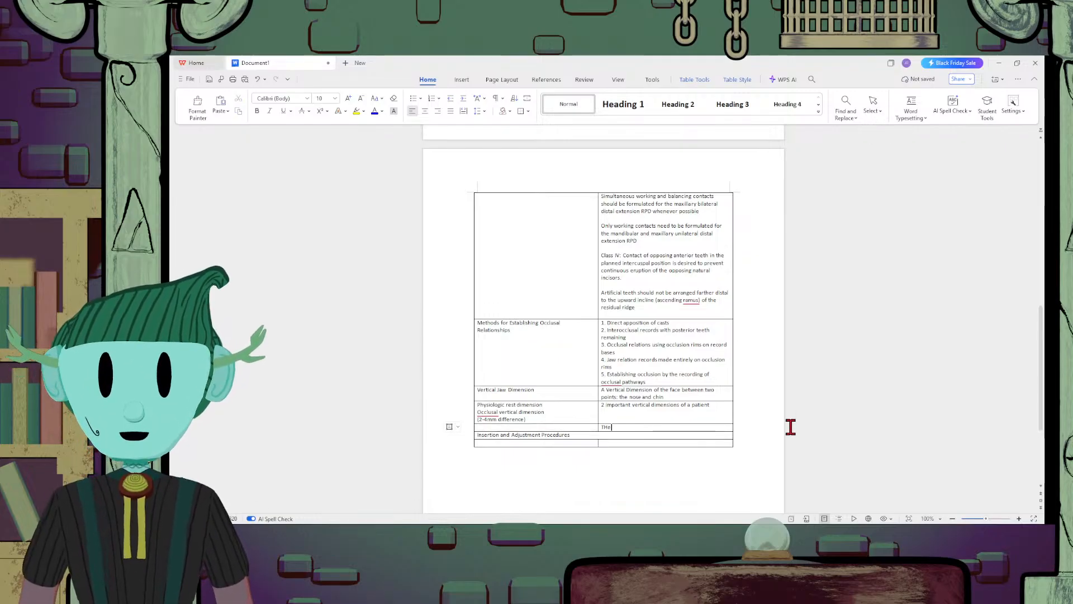
pyautogui.write('he space ')
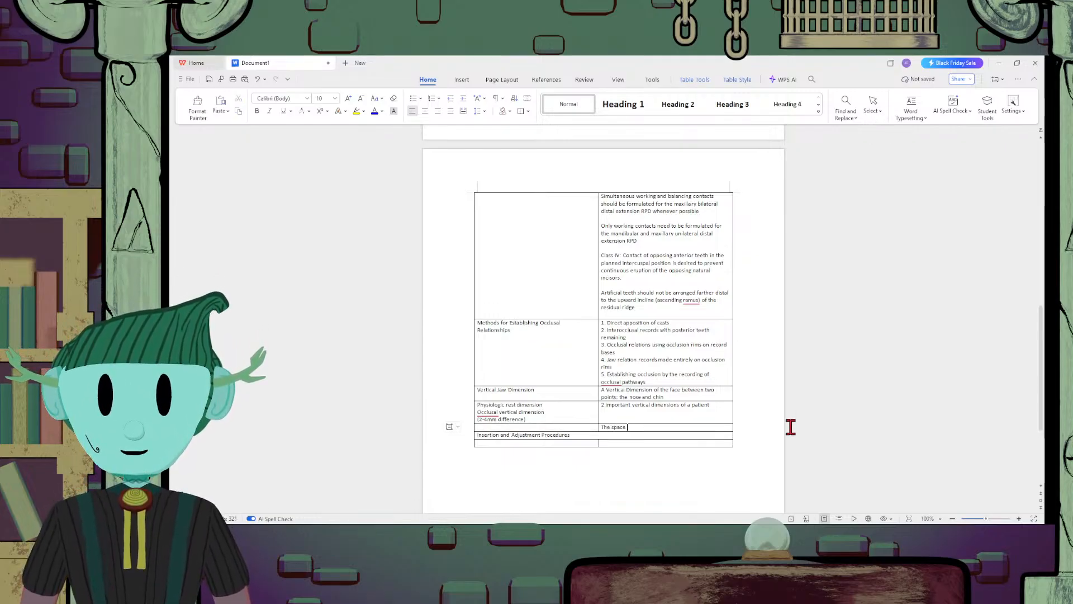
pyautogui.write('between')
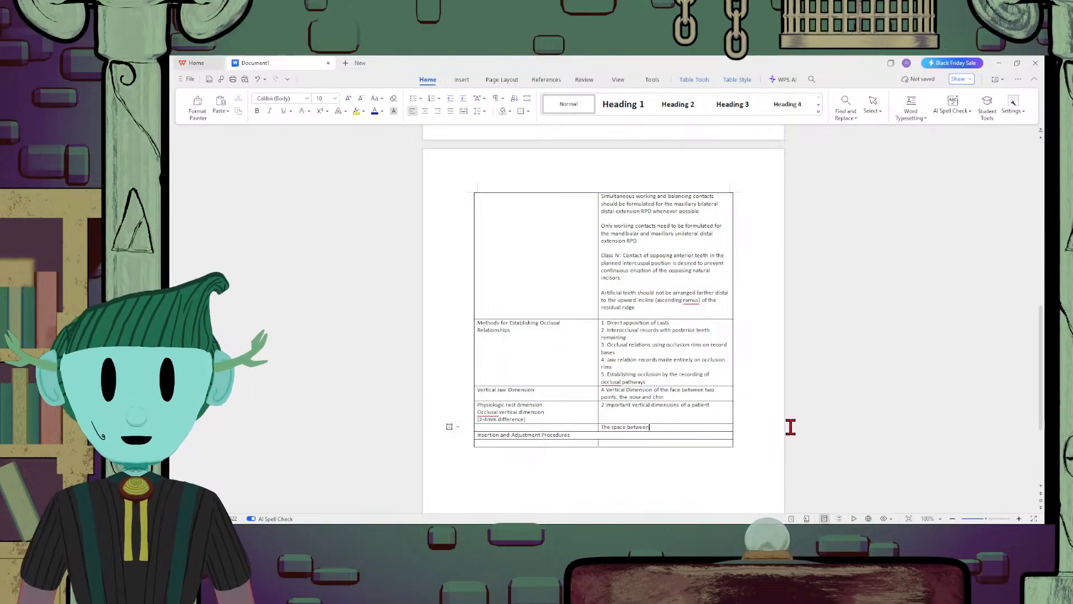
pyautogui.write(' maxillary and man')
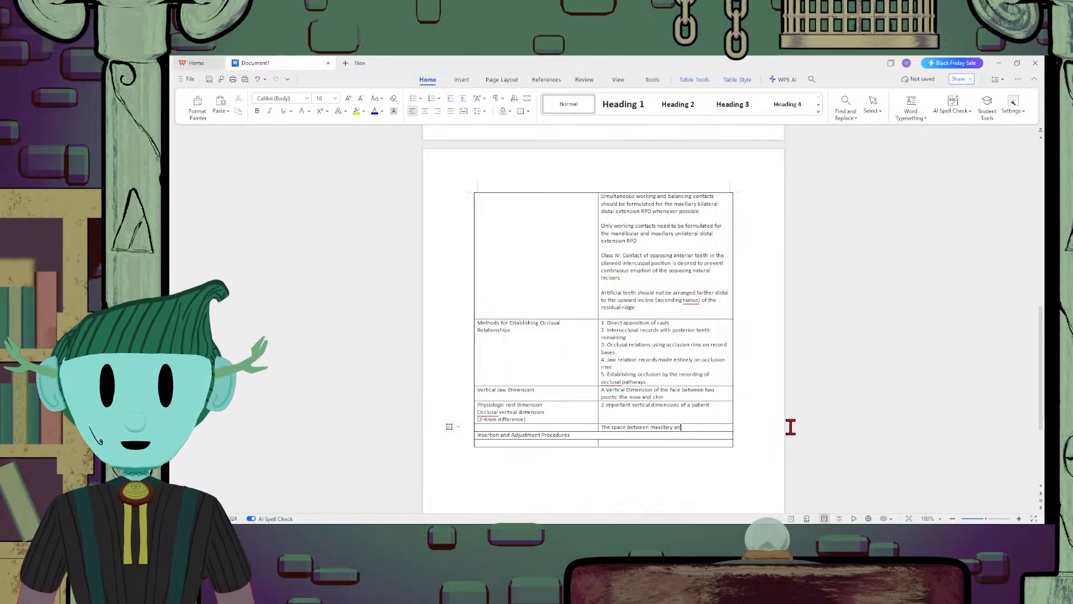
pyautogui.write('ib')
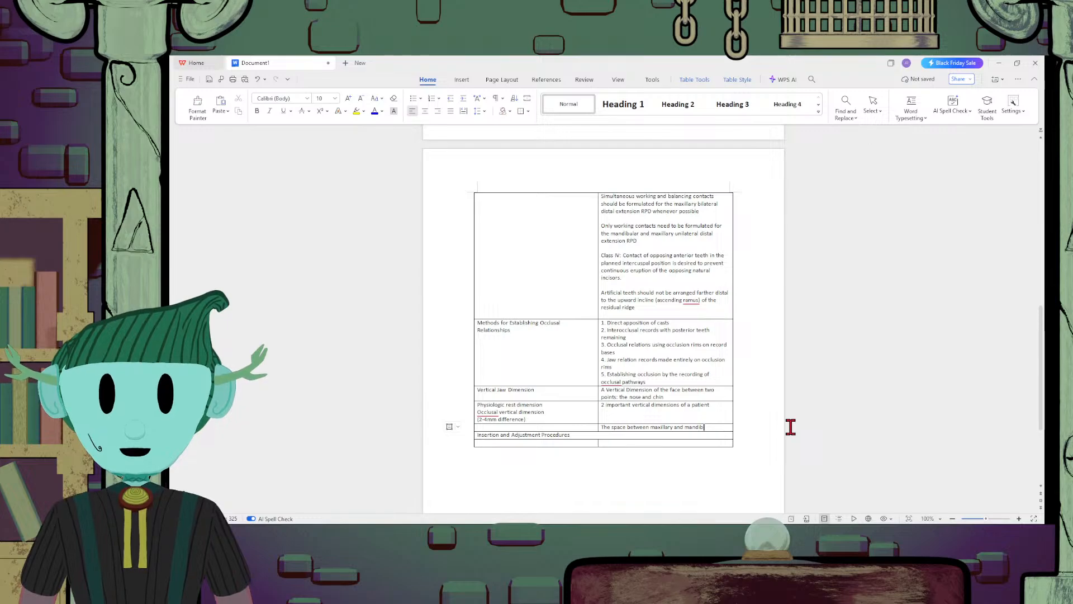
pyautogui.write('ular teeth')
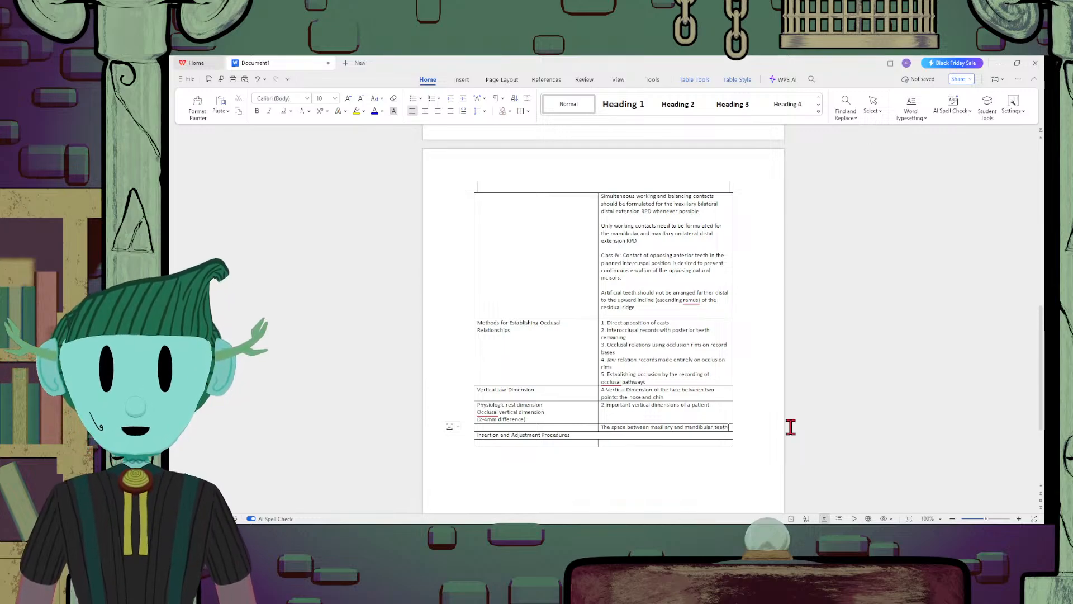
# Enter the term "Inter-occlusal rest space" in the first cell beside the maxillary and mandibular teeth definition
pyautogui.click(557, 425)
pyautogui.write('intero')
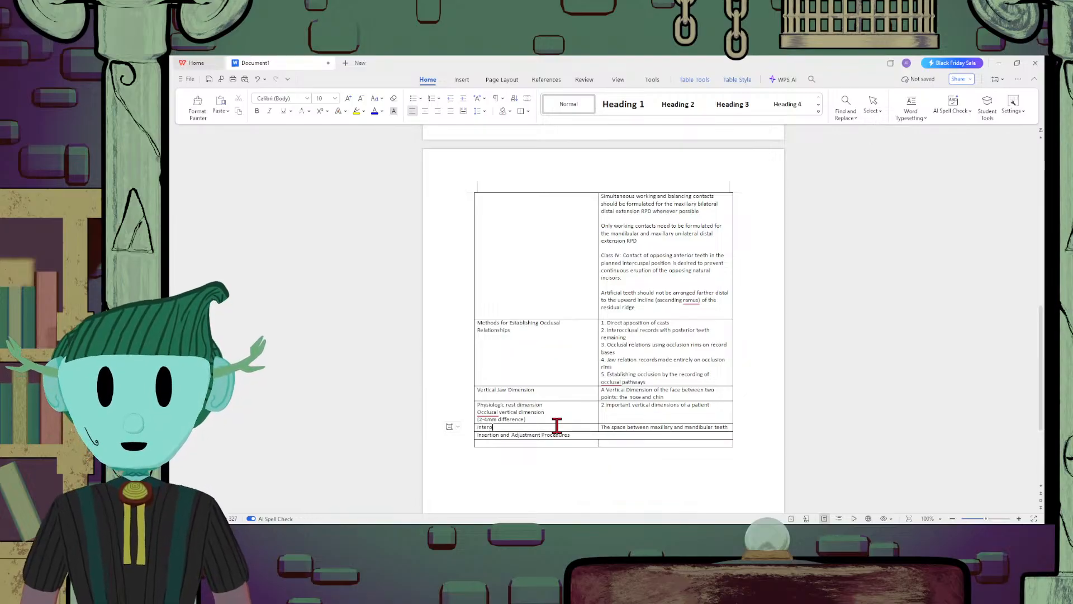
pyautogui.write('cclusal')
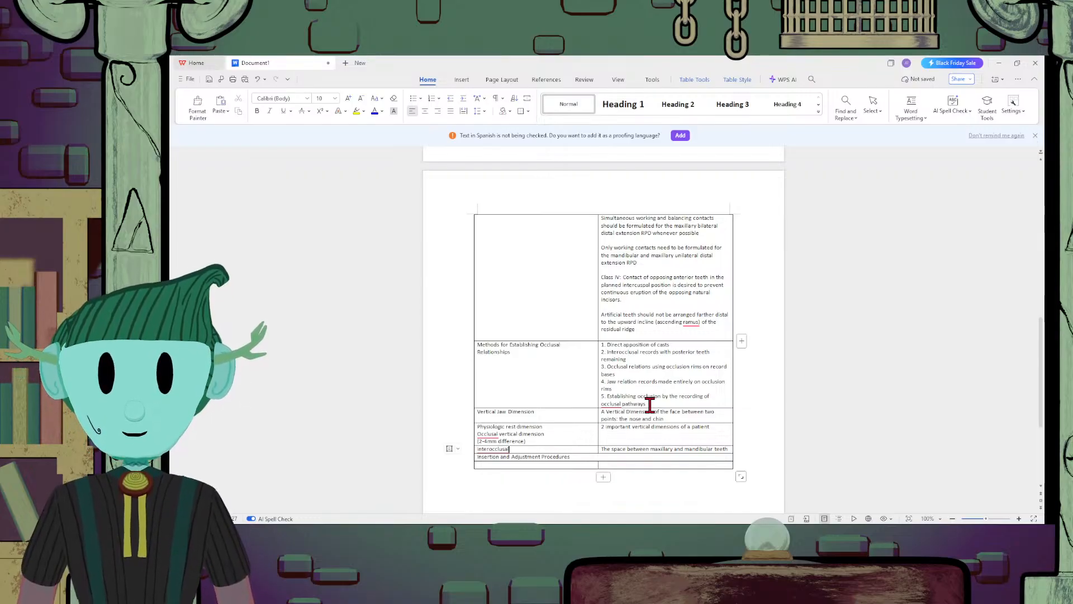
pyautogui.write('rest spas')
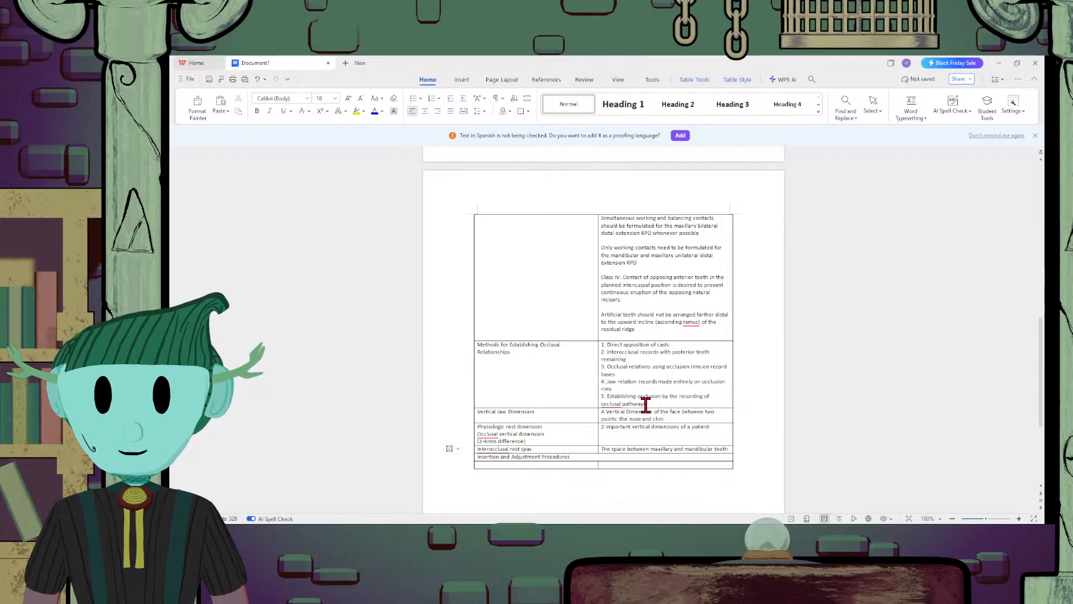
pyautogui.press('BackSpace')
pyautogui.write('ce')
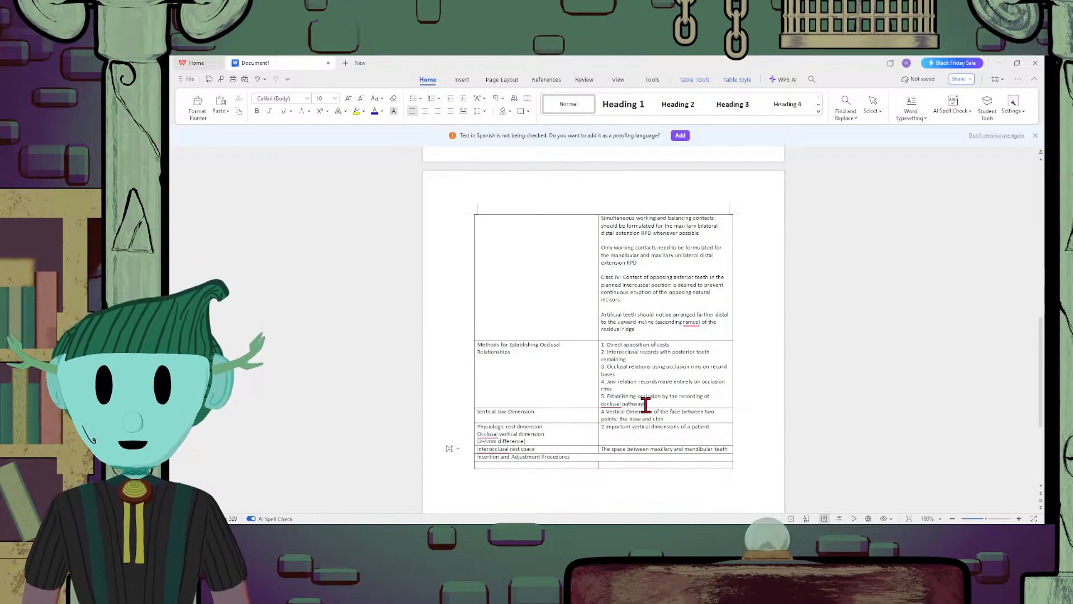
pyautogui.press('Left')
pyautogui.press('Left')
pyautogui.press('Left')
pyautogui.write('-')
# Insert two empty rows between the Inter-occlusal rest space row and the Insertion and Adjustment Procedures heading
pyautogui.scroll(-3, 646, 405)
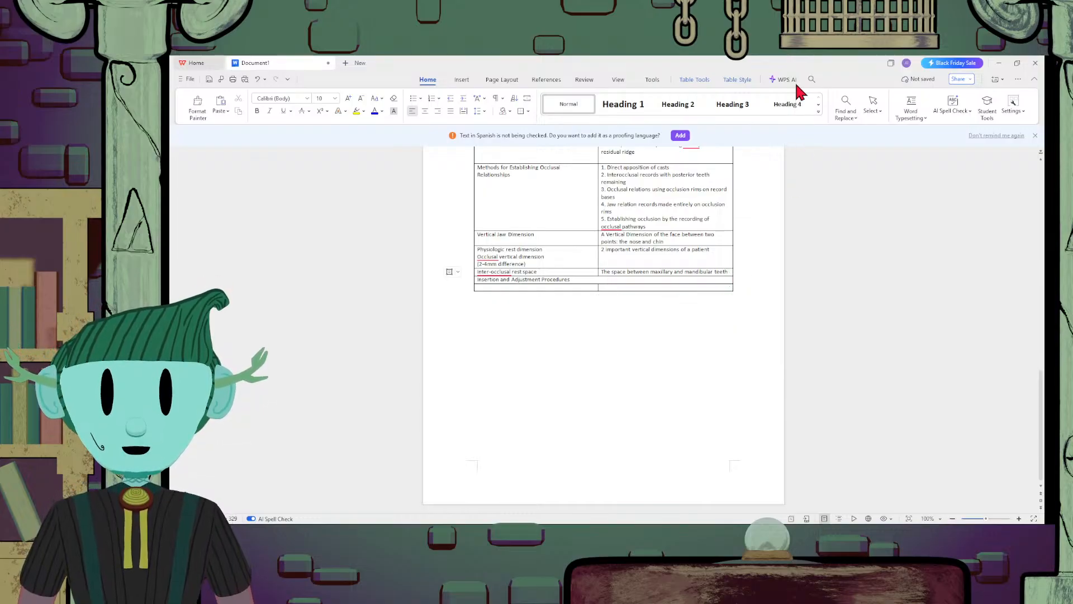
pyautogui.click(862, 135)
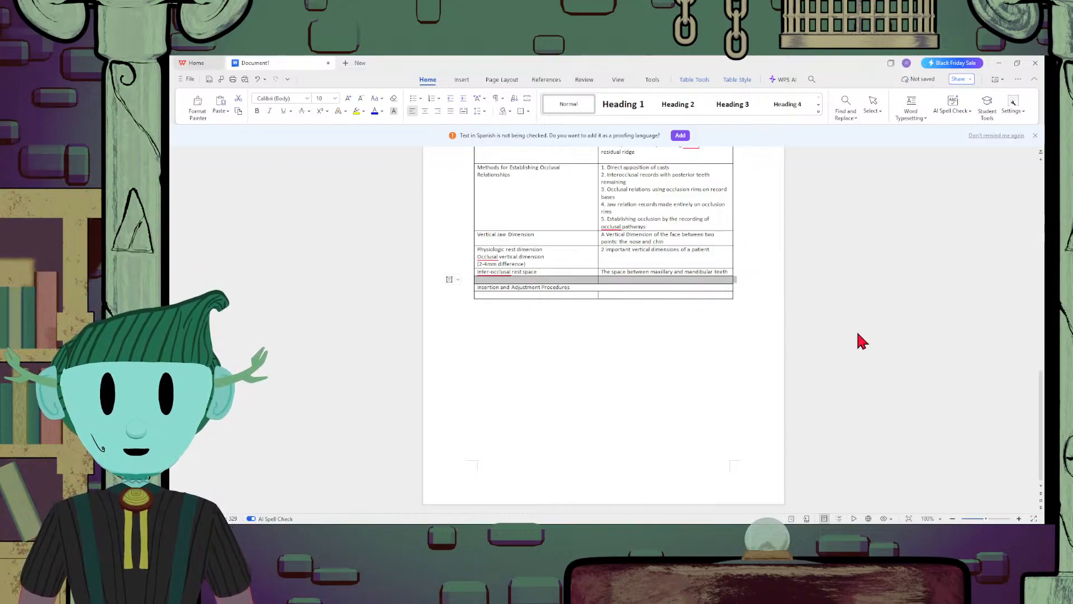
pyautogui.hotkey('ctrl', 'y')
# Enter "Bone-to-bone horizontal relation of the mandible to the maxilla" in the second cell of the row below Inter-occlusal rest space
pyautogui.click(632, 279)
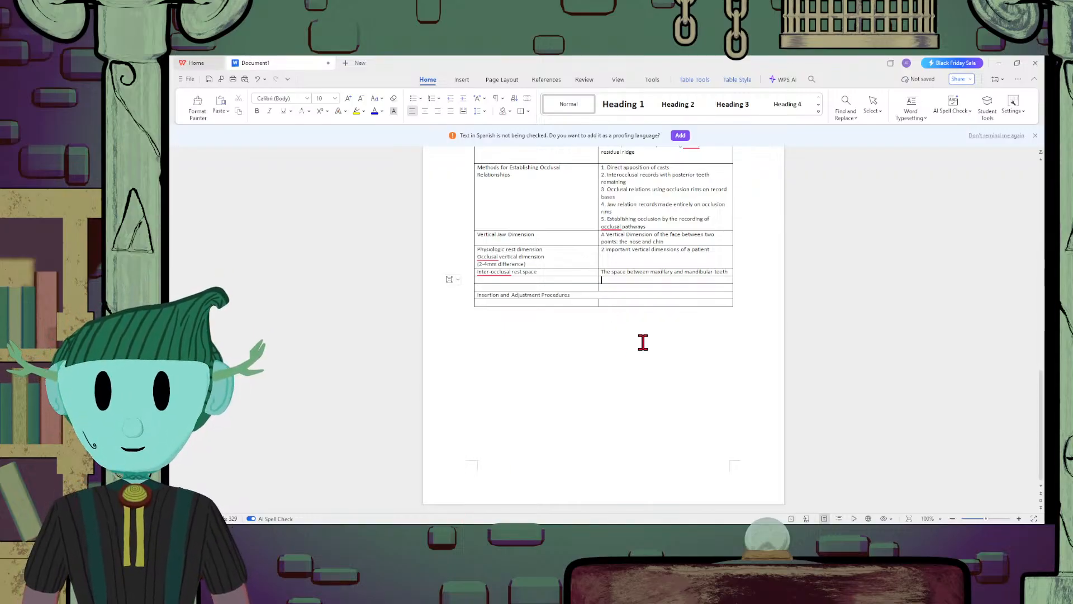
pyautogui.write('Bone-')
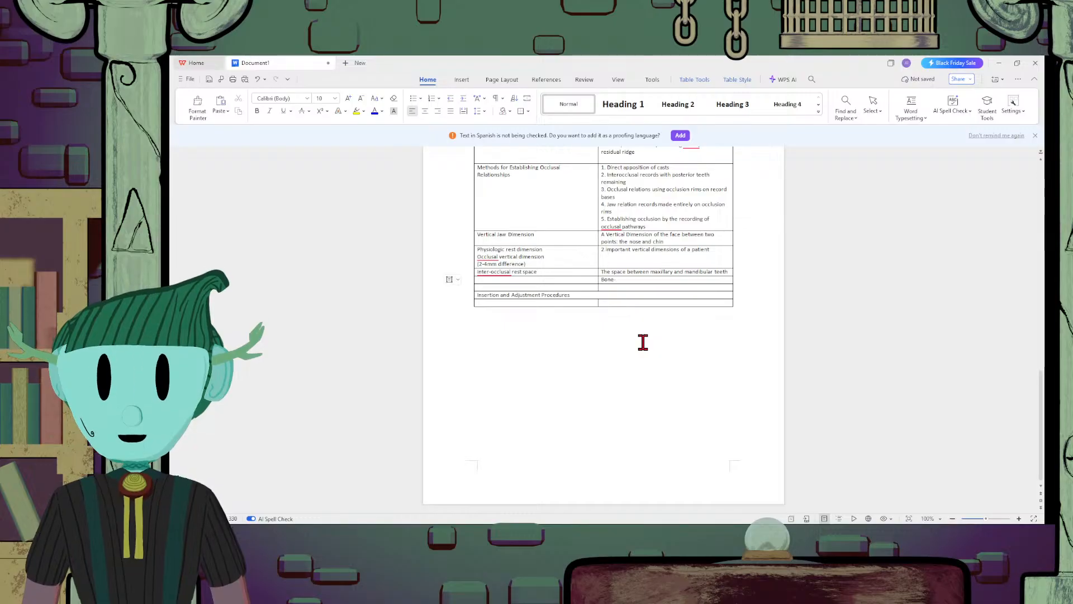
pyautogui.write('to-bo')
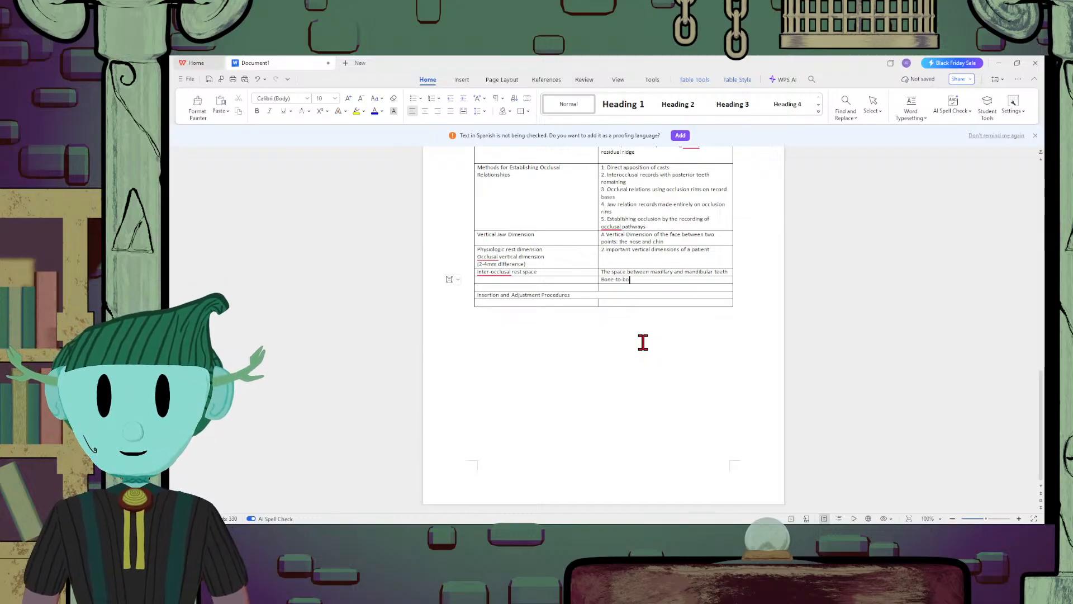
pyautogui.write('ne horizontal ')
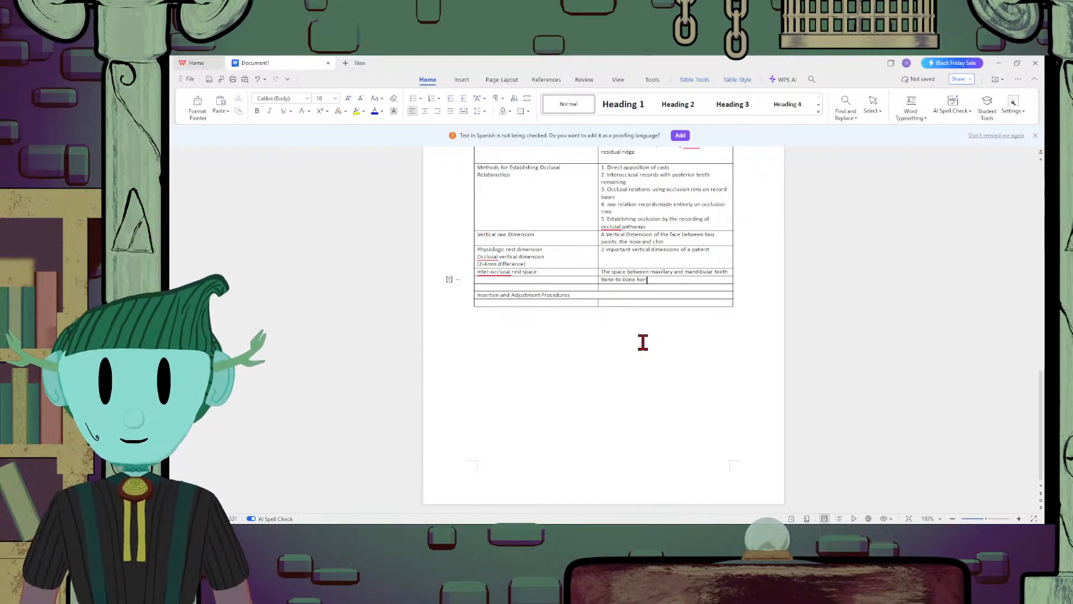
pyautogui.write('relation')
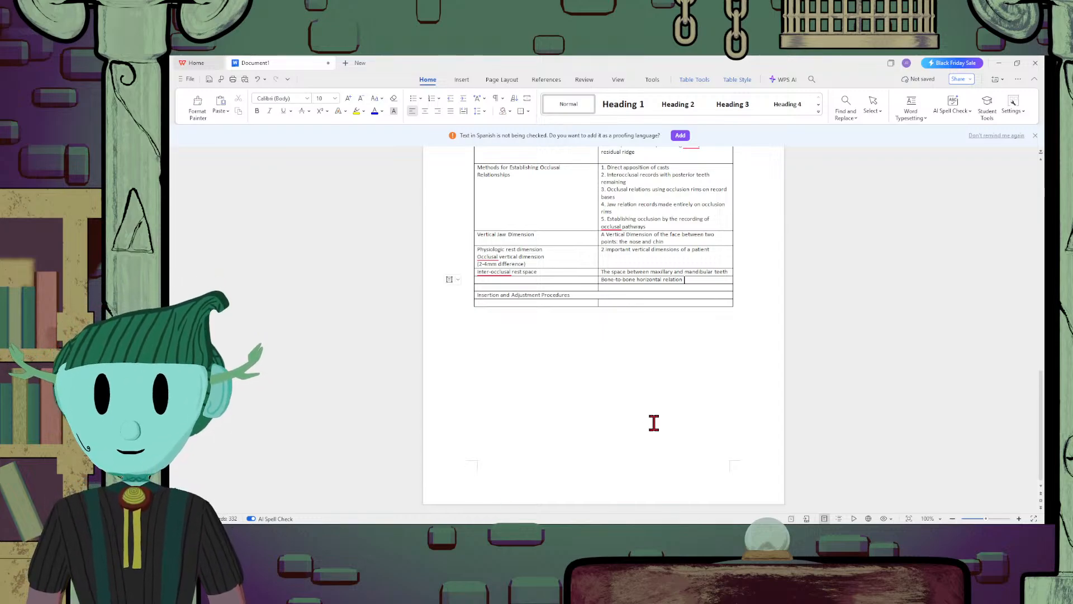
pyautogui.write('of the mand')
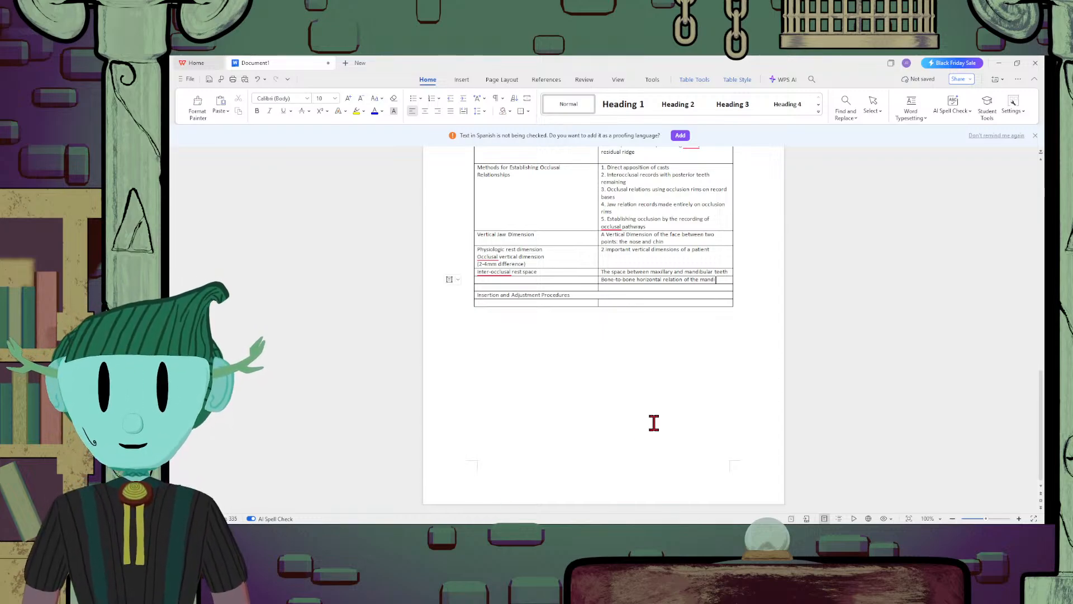
pyautogui.write('icble to the mx')
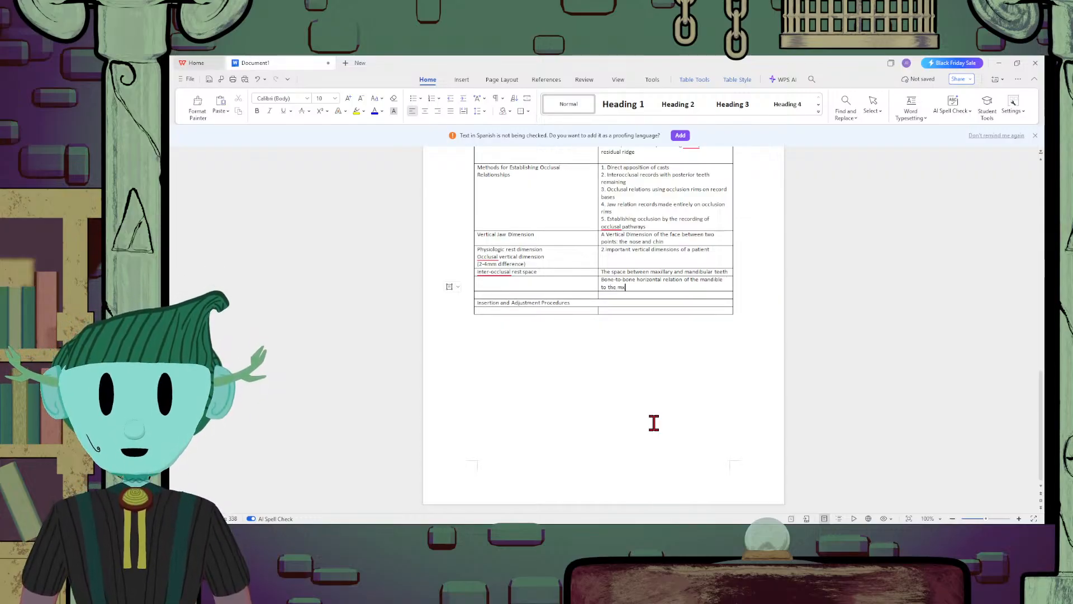
pyautogui.press('BackSpace')
pyautogui.write('axi')
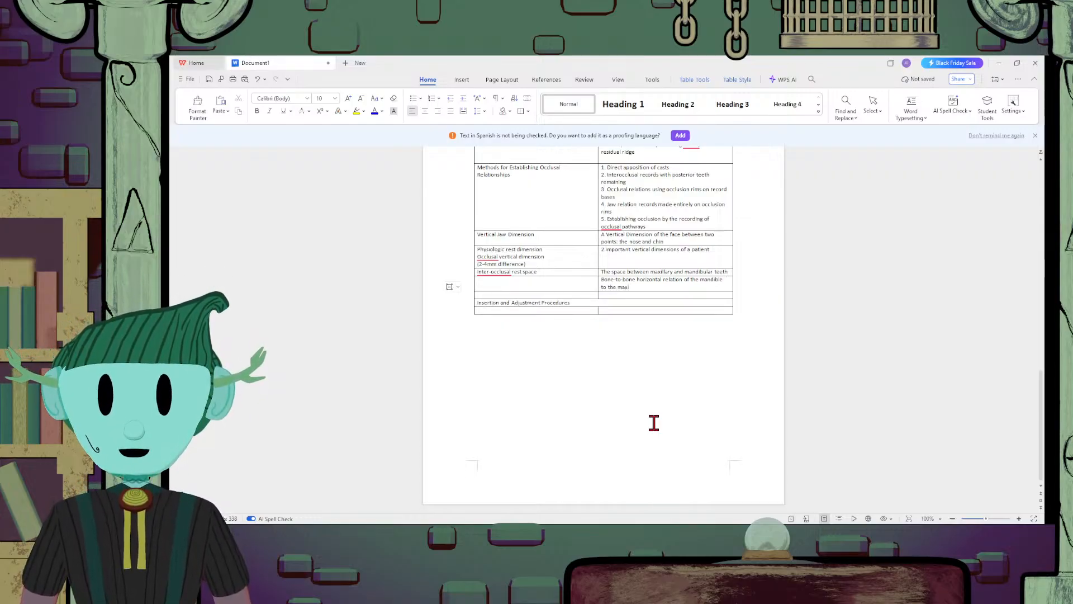
pyautogui.write('lla')
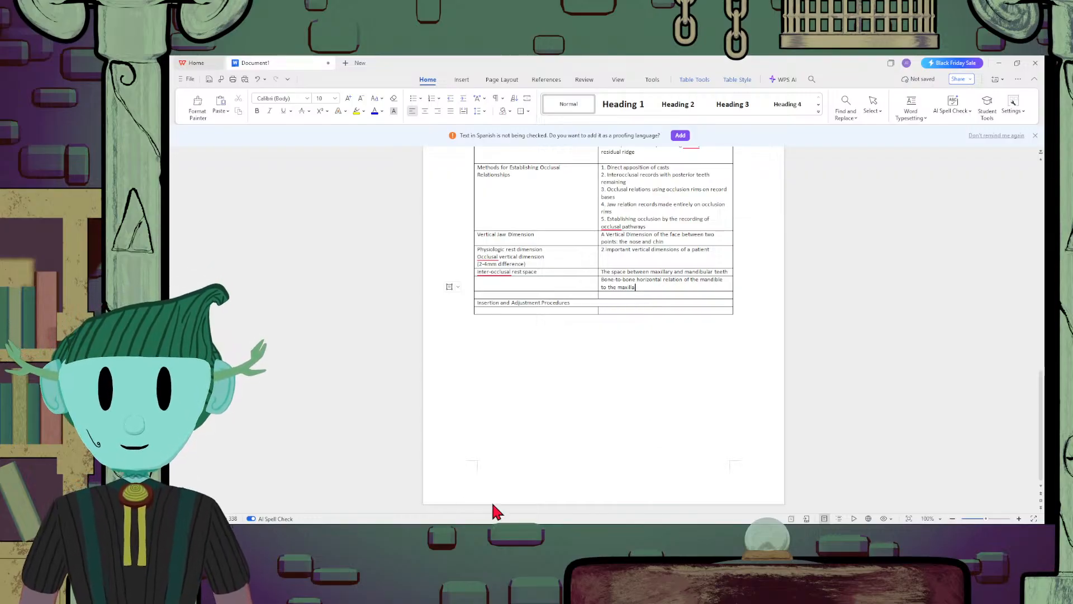
# Enter "Tooth-to-tooth horizontal relationship" in the second cell of the empty row directly above Insertion and Adjustment Procedures
pyautogui.click(677, 295)
pyautogui.write('tooth')
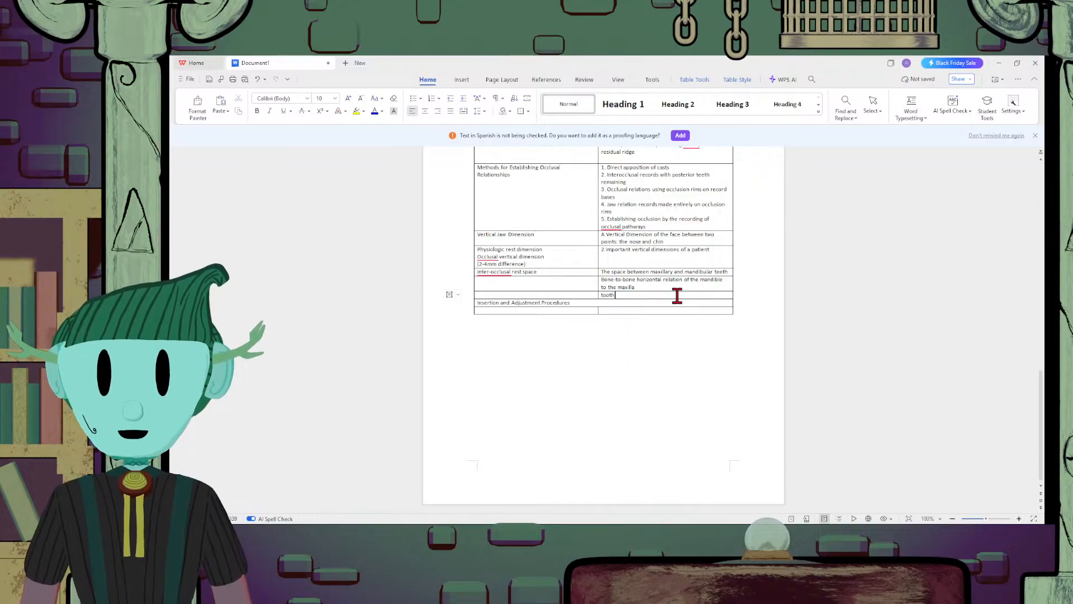
pyautogui.write('-to-t')
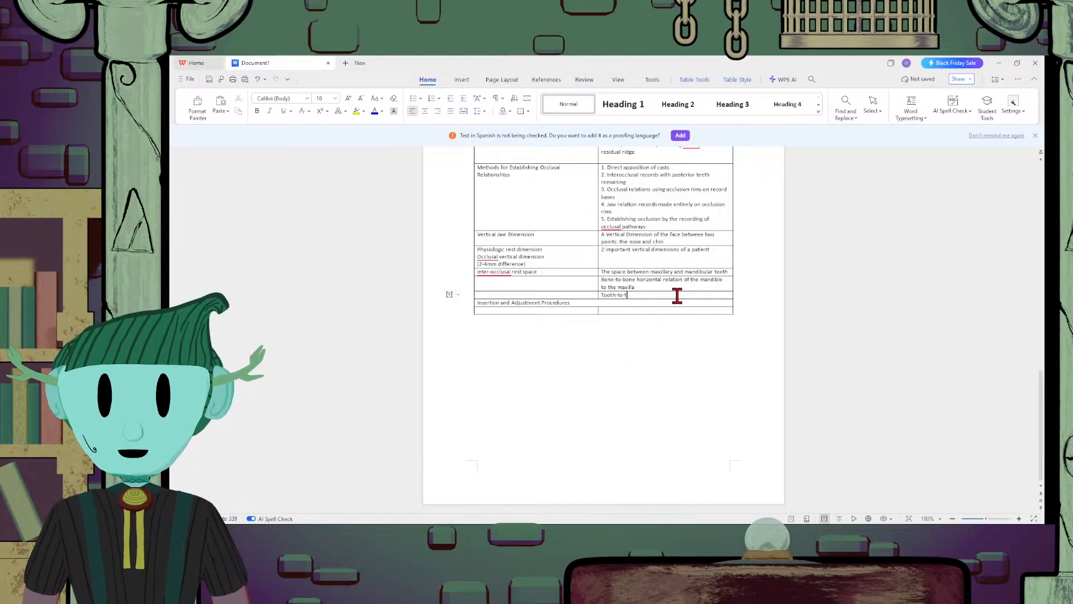
pyautogui.write('ppt')
pyautogui.press('BackSpace')
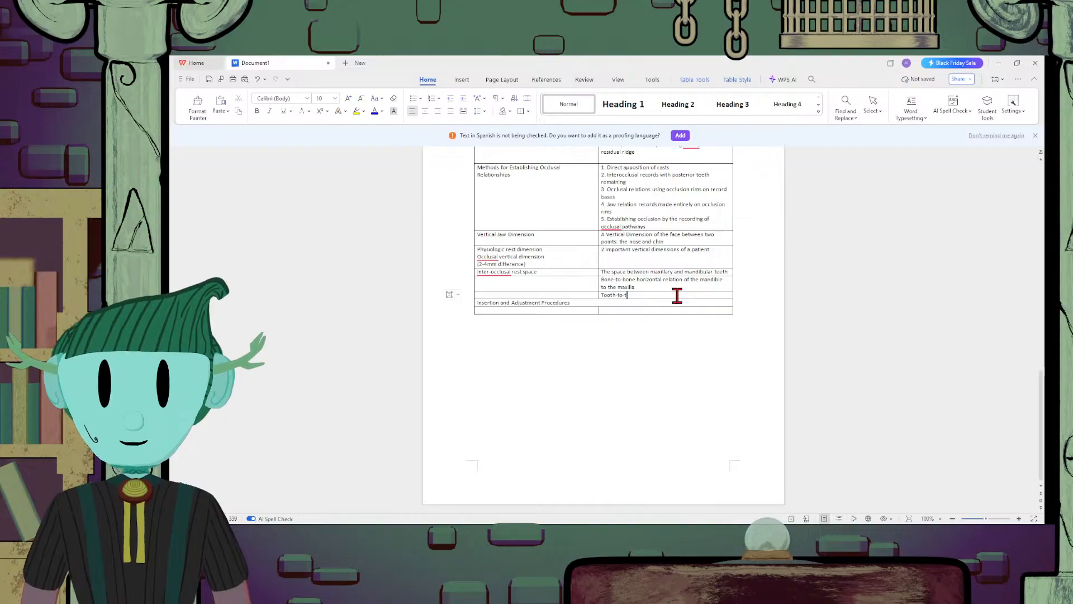
pyautogui.write('ooth ')
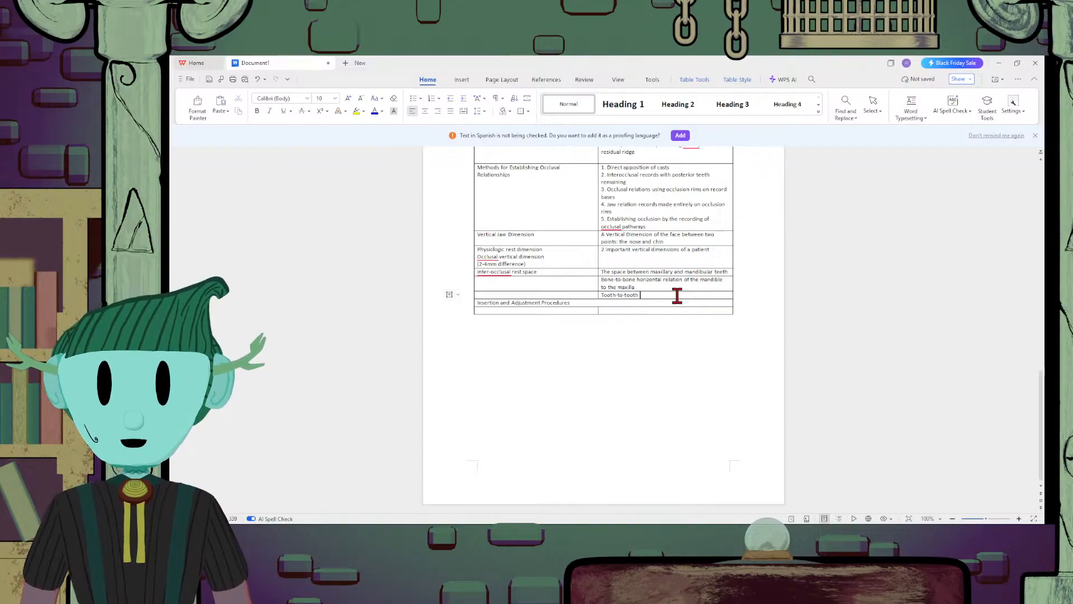
pyautogui.write('ho')
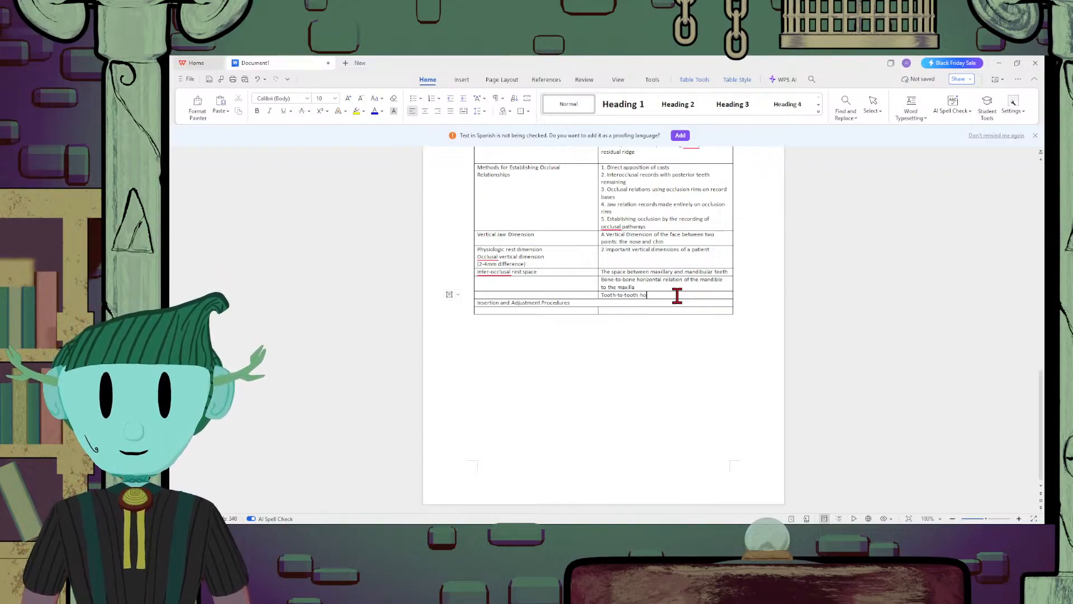
pyautogui.write('prro')
pyautogui.write('zon')
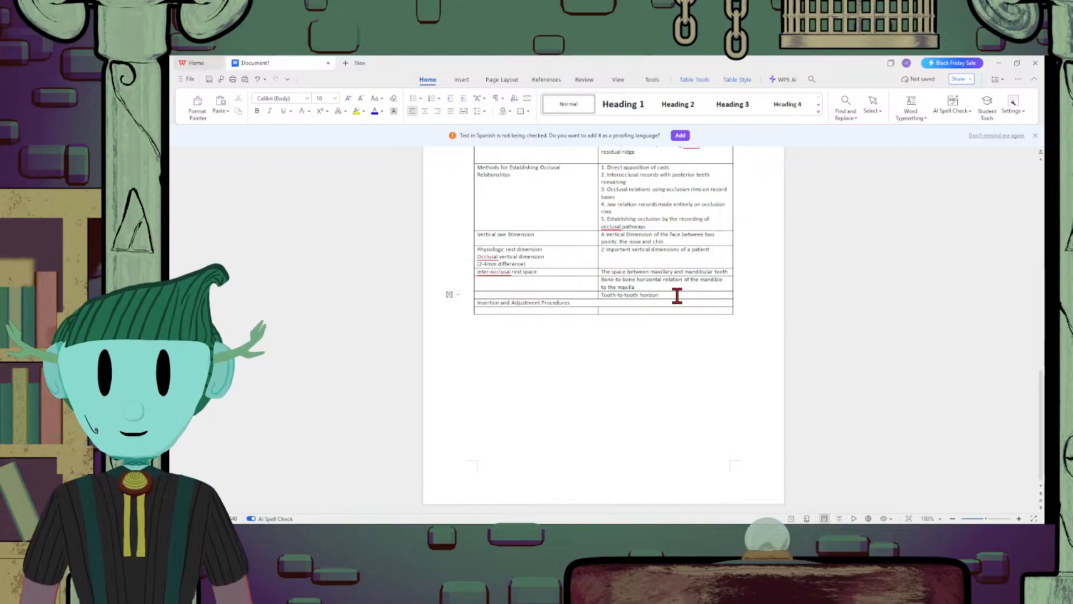
pyautogui.write('tal')
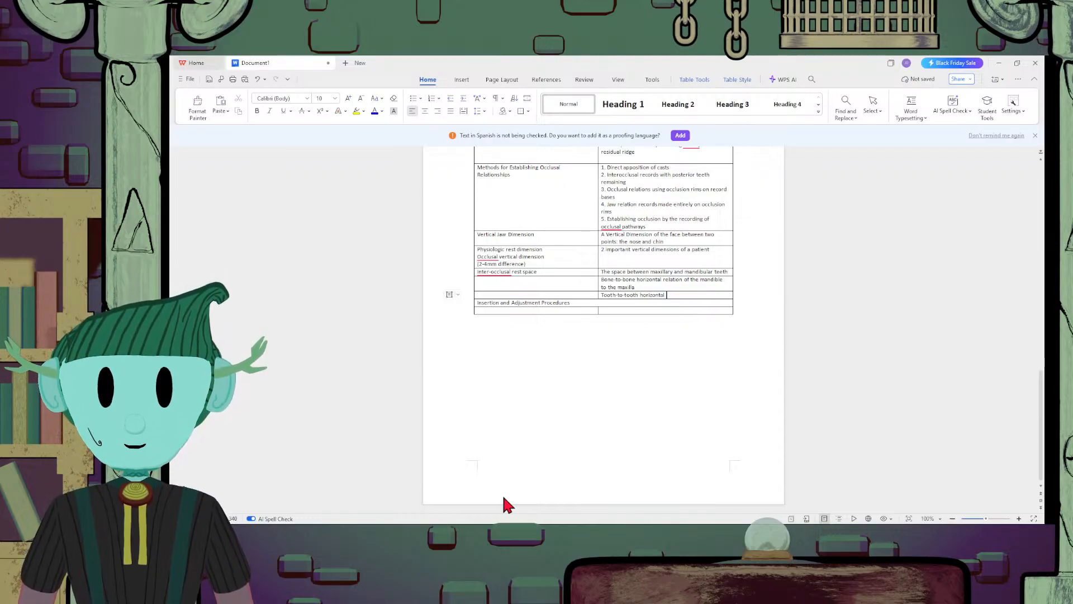
pyautogui.write('re')
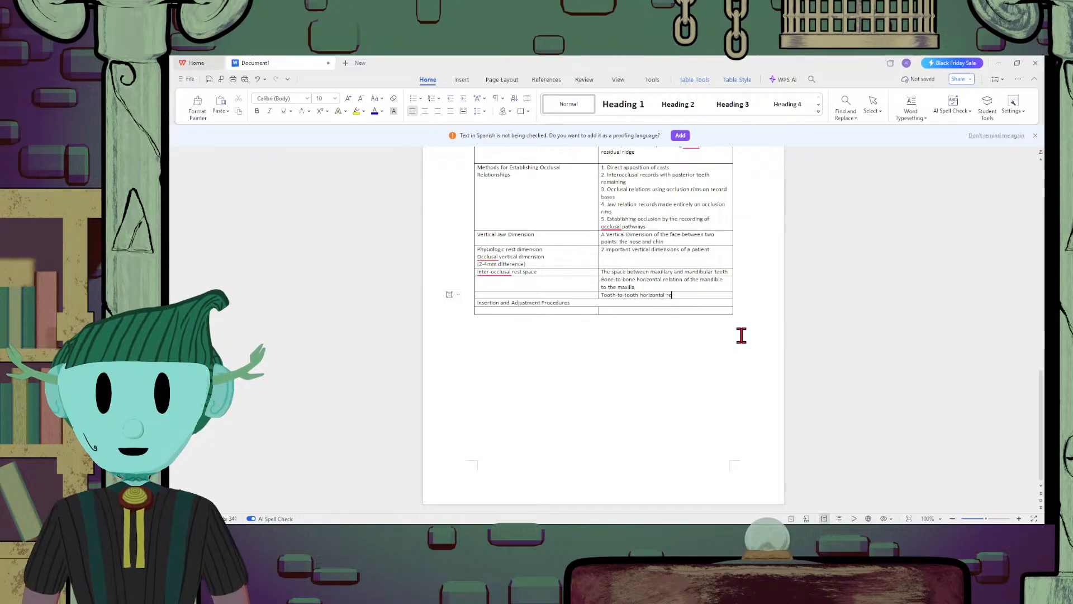
pyautogui.write('lationshop')
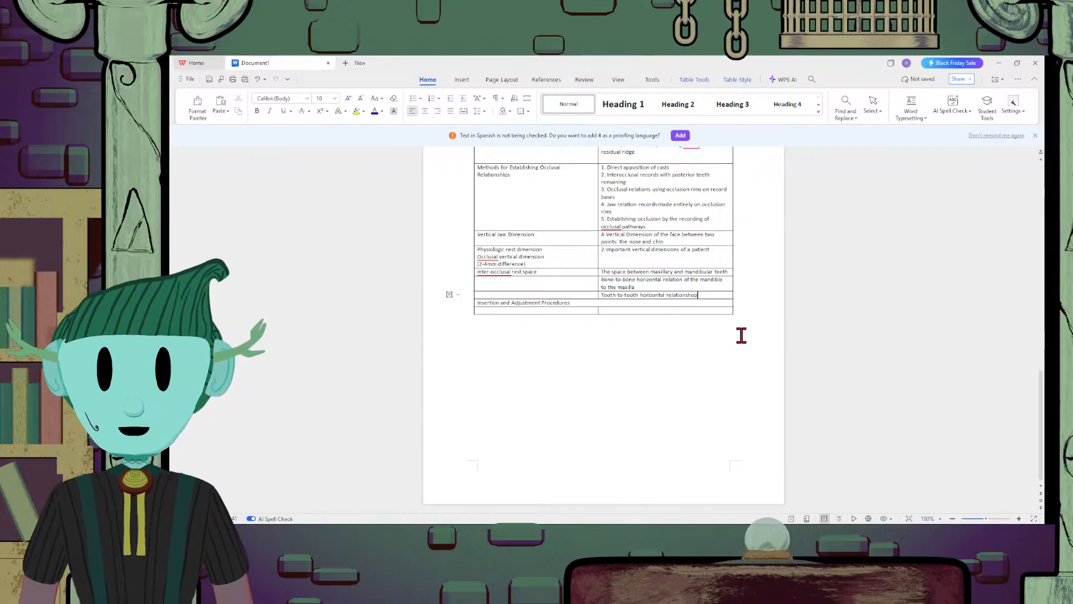
pyautogui.press('BackSpace')
pyautogui.press('BackSpace')
pyautogui.write('ip')
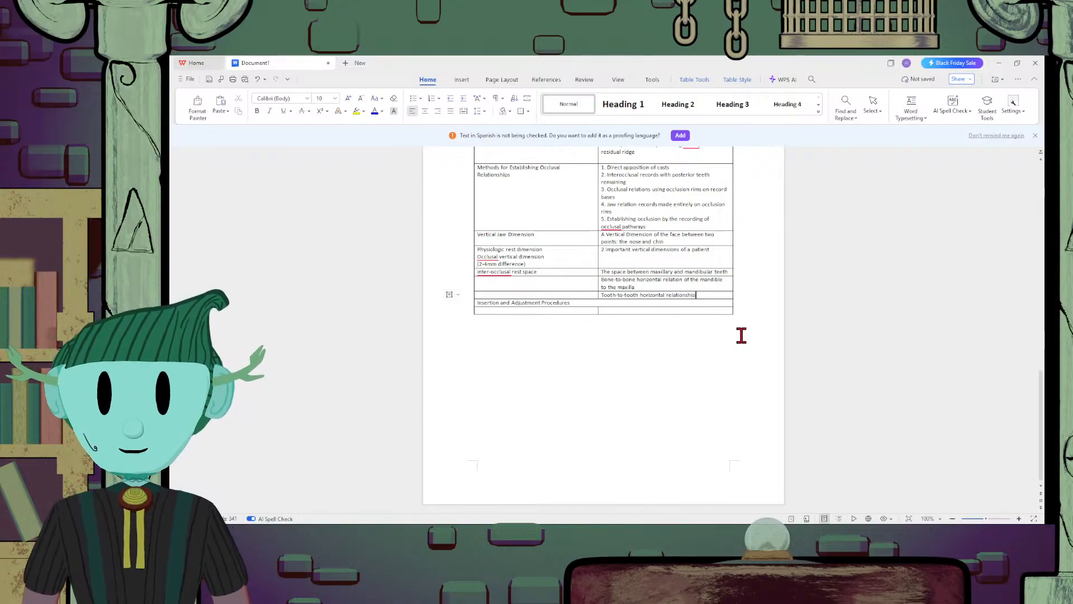
# Enter the term "Centric Relation" in the first cell beside the bone-to-bone horizontal relation definition
pyautogui.scroll(1, 741, 335)
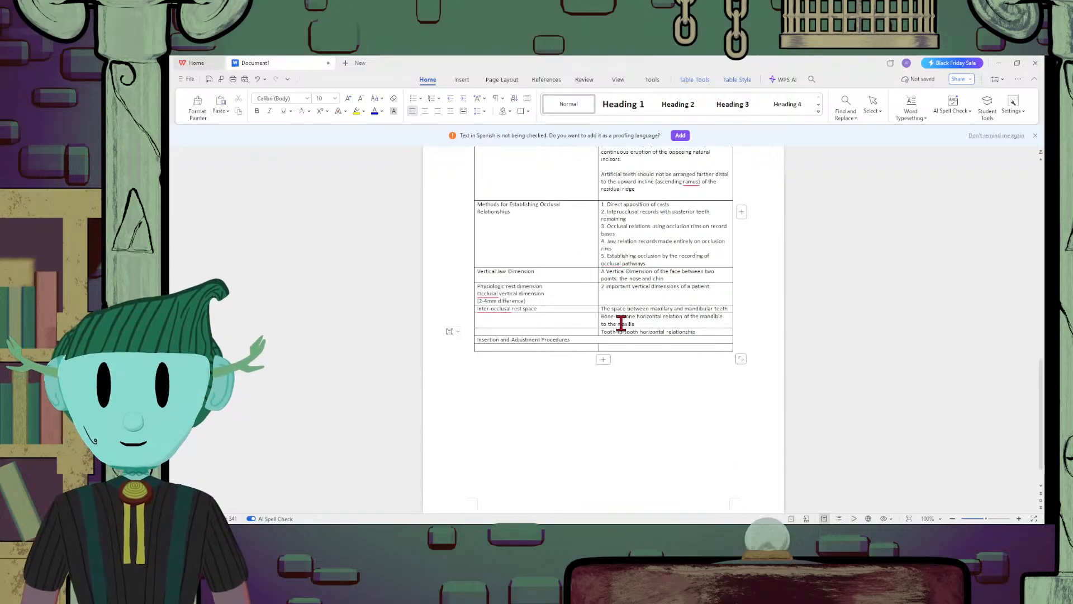
pyautogui.click(539, 320)
pyautogui.write('Centr')
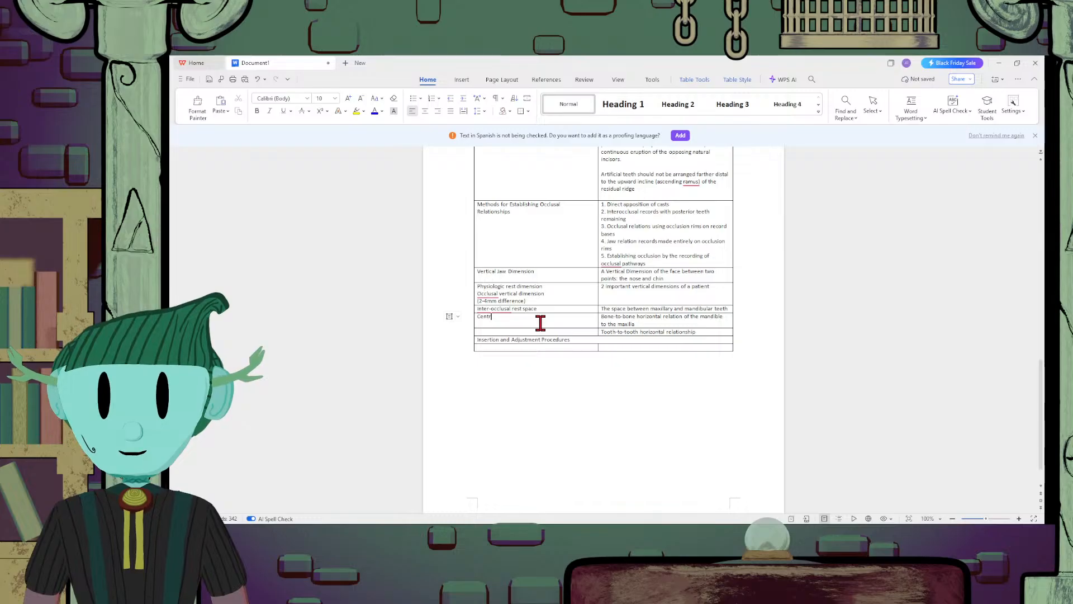
pyautogui.write('ic Relati')
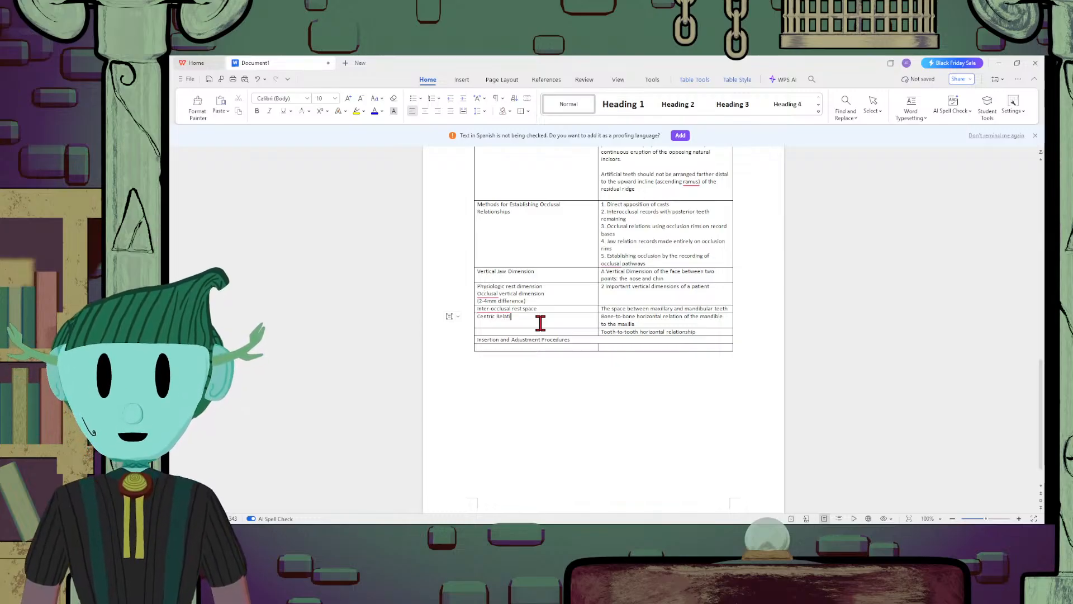
pyautogui.write('on')
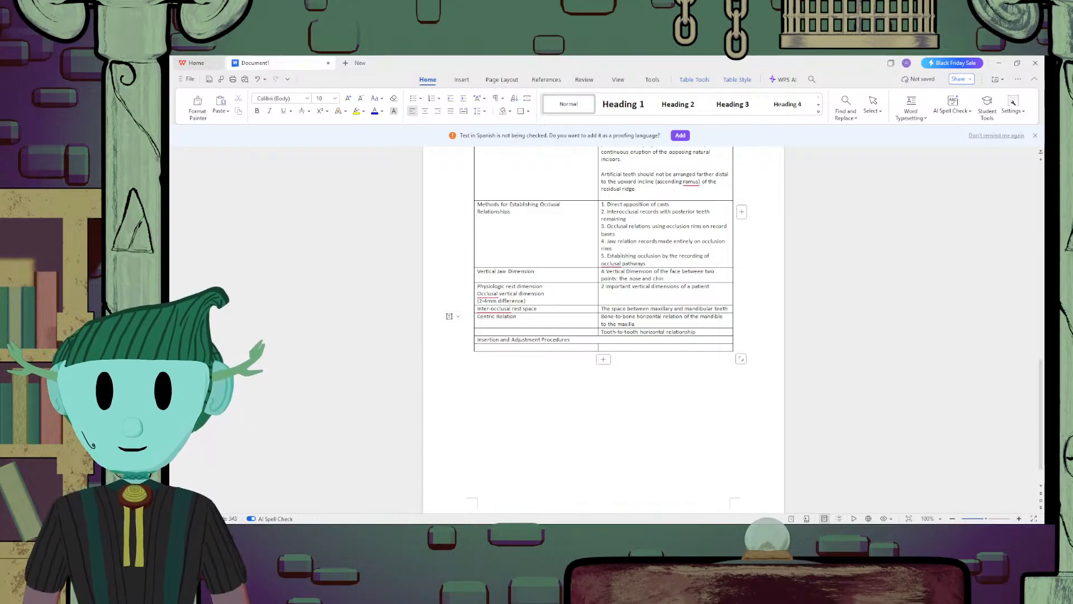
# Enter the term "Maximal inter-cuspal position central relation" in the first cell beside the tooth-to-tooth horizontal relationship definition
pyautogui.click(536, 330)
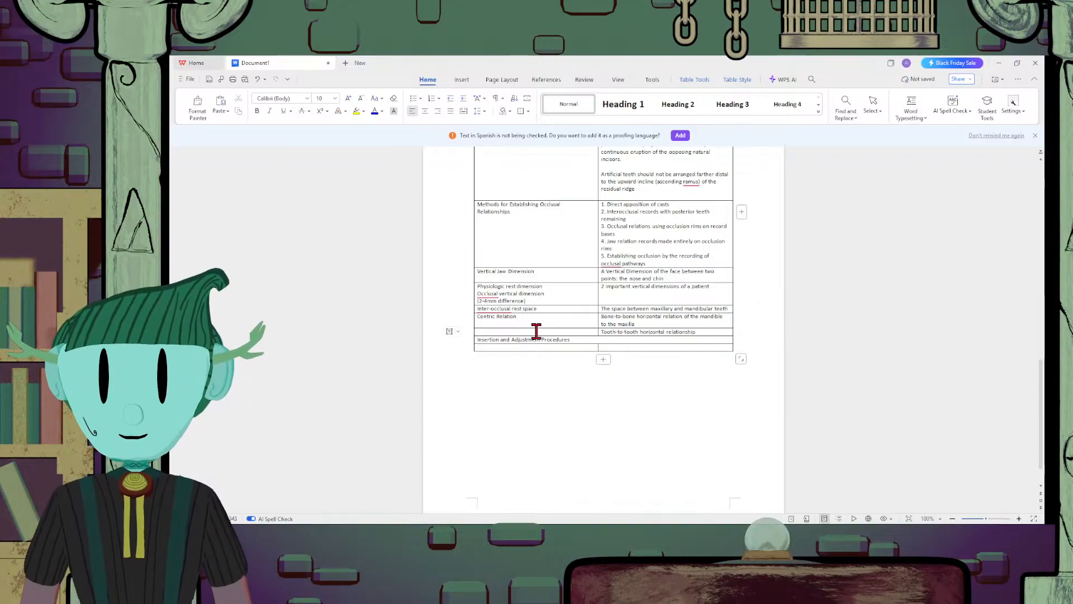
pyautogui.write('Maximal ')
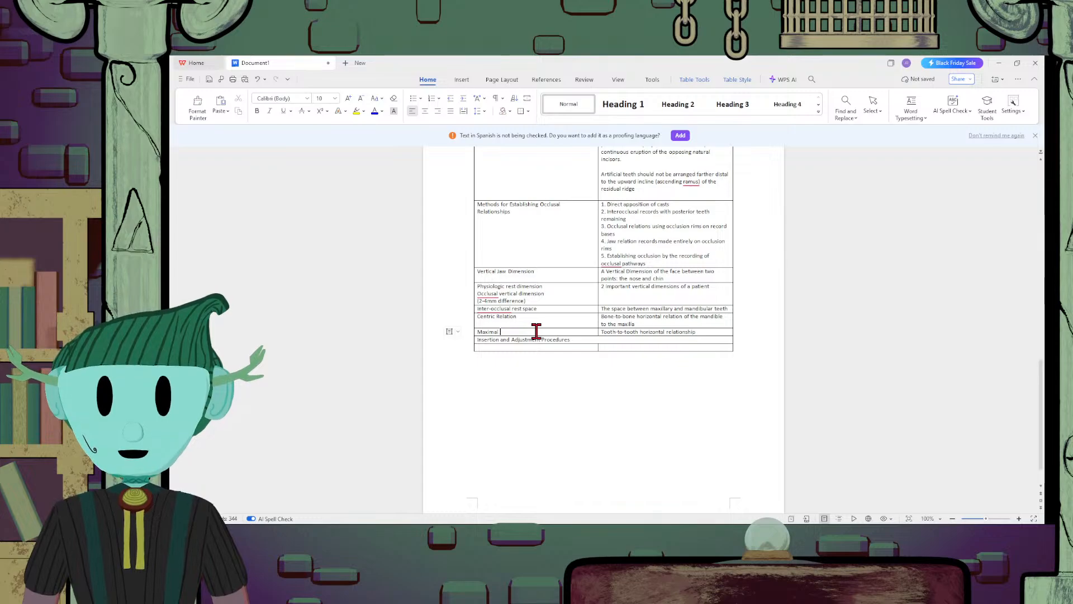
pyautogui.write('inter-cuspal')
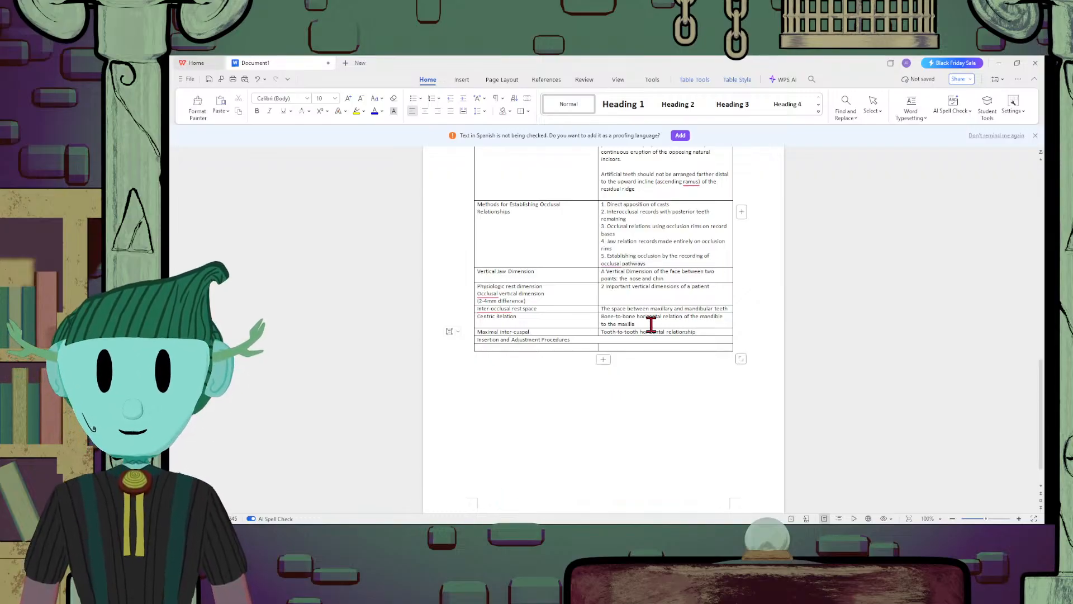
pyautogui.write('position ce')
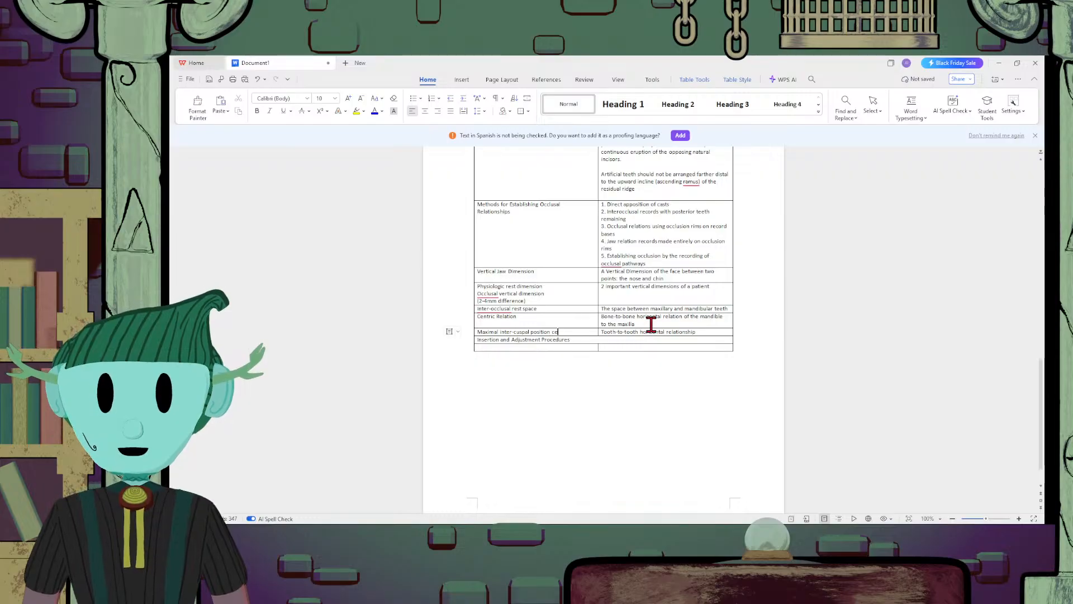
pyautogui.write('ntral re')
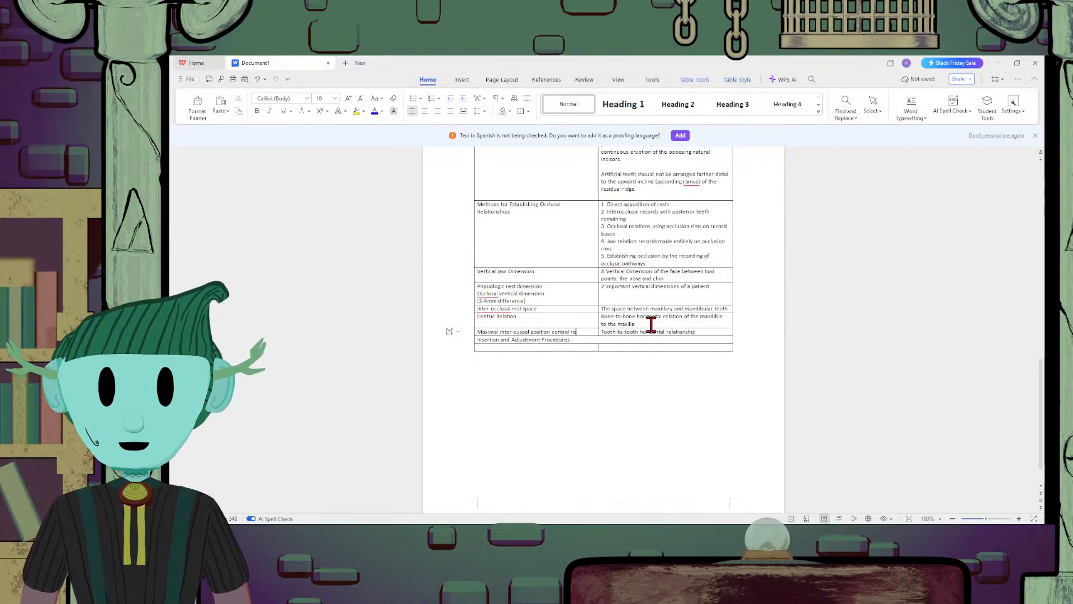
pyautogui.write('al')
pyautogui.write('t')
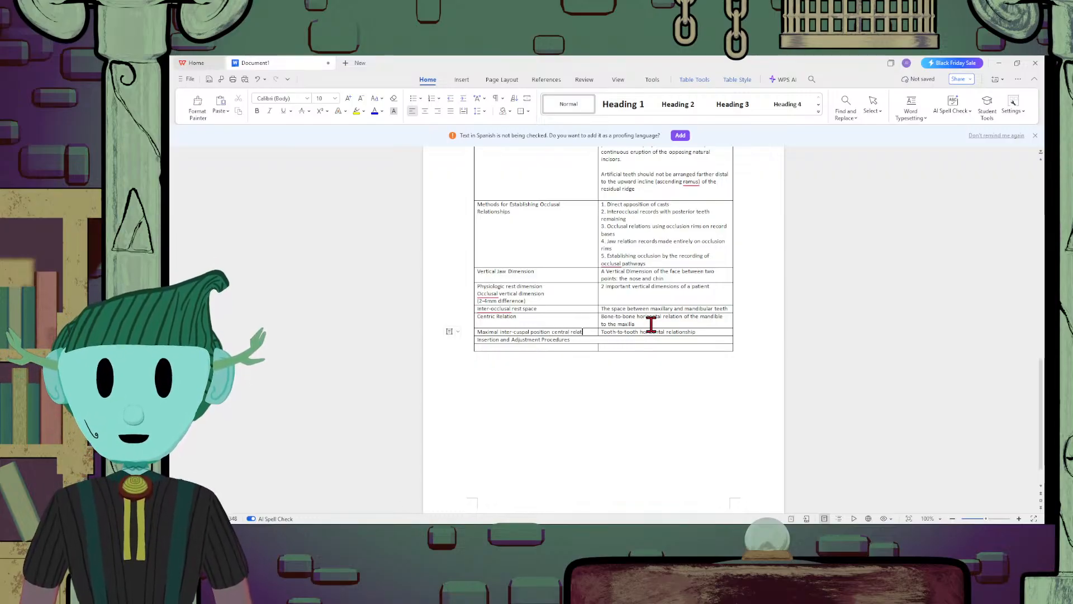
pyautogui.write('ion')
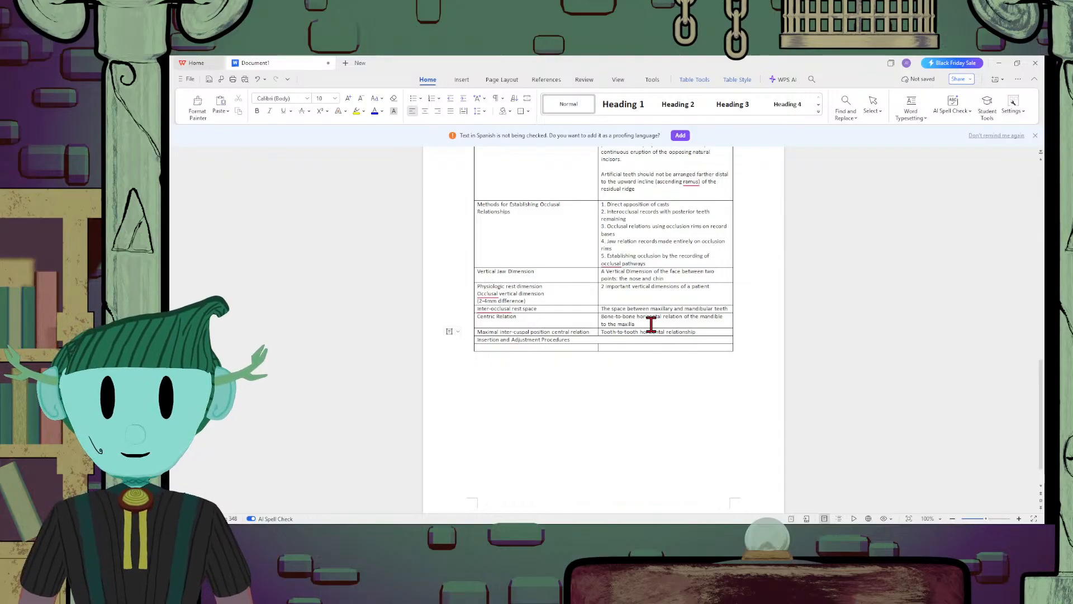
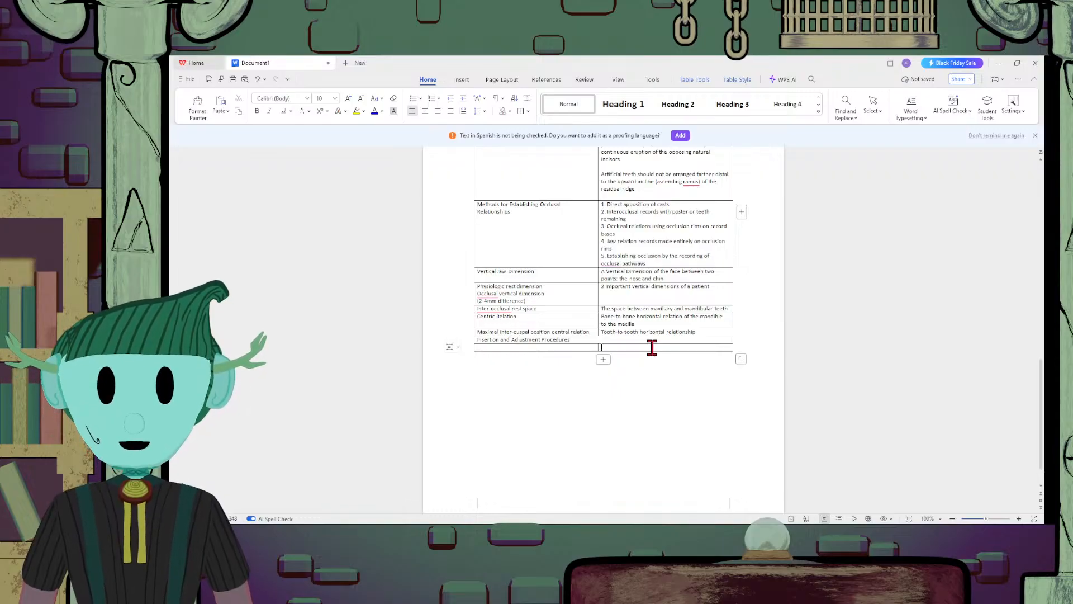
# Enter "Soft Tissue Adaptation" in the second cell of the row below Insertion and Adjustment Procedures
pyautogui.write('Soft')
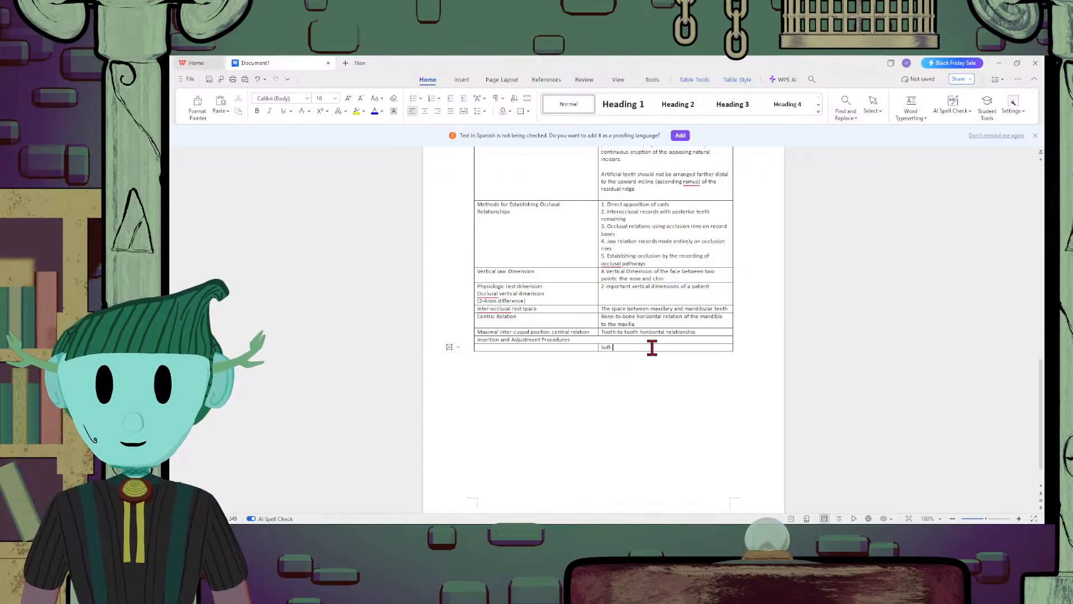
pyautogui.write(' Tissue')
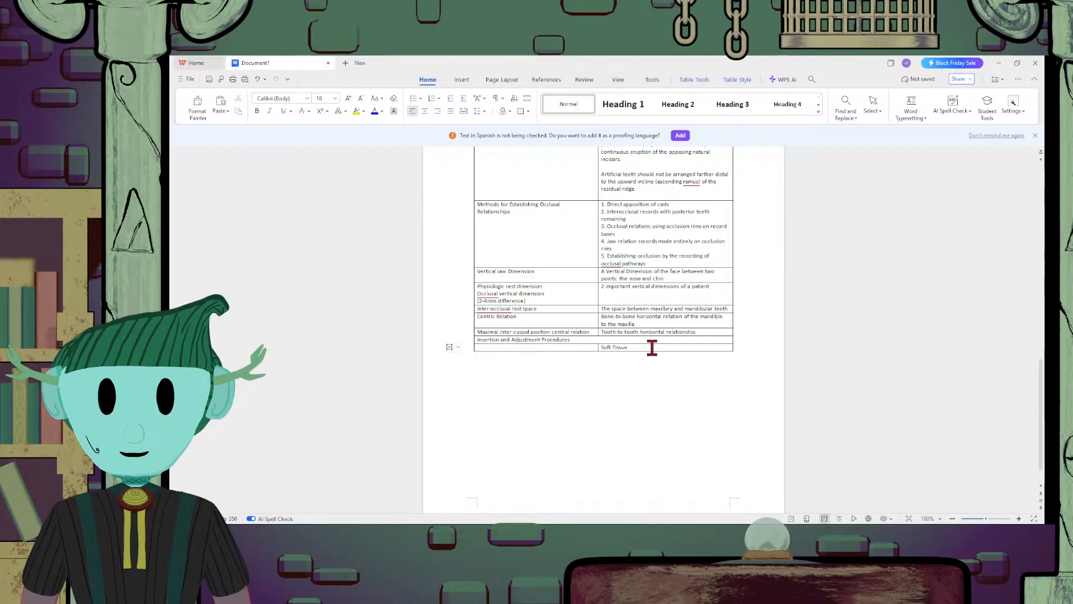
pyautogui.write(' Adapta')
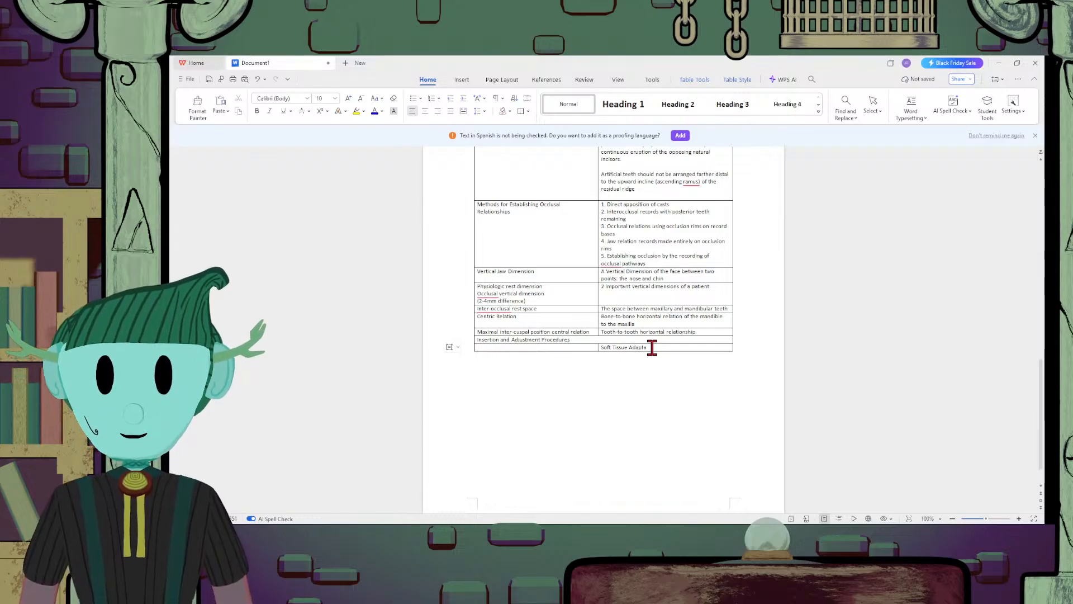
pyautogui.write('tion')
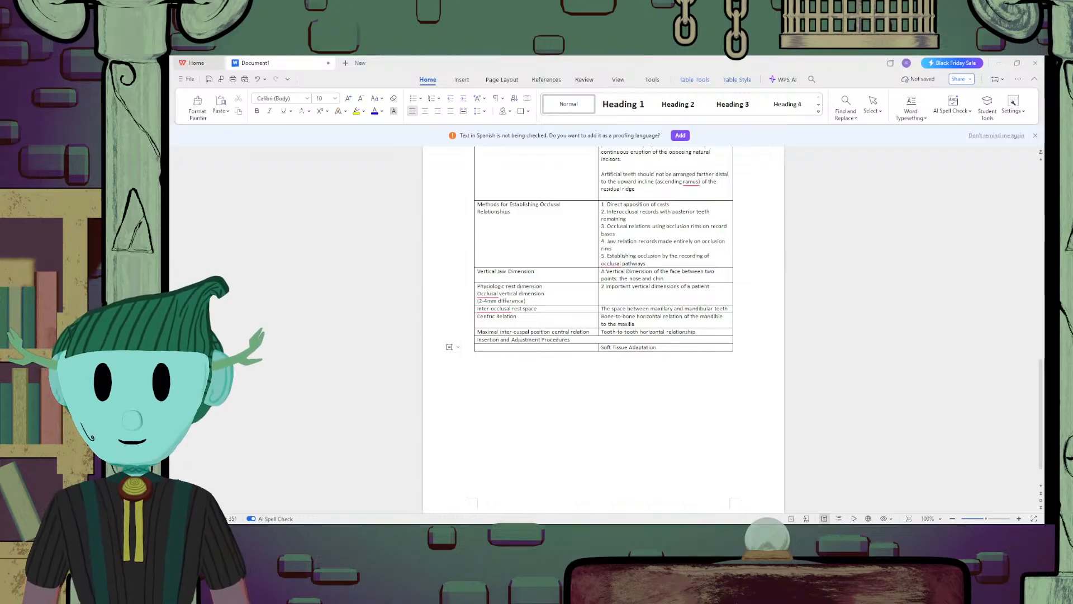
# Add a second line reading "Abutment Tooth Adaptation" under Soft Tissue Adaptation in the same cell
pyautogui.press('Return')
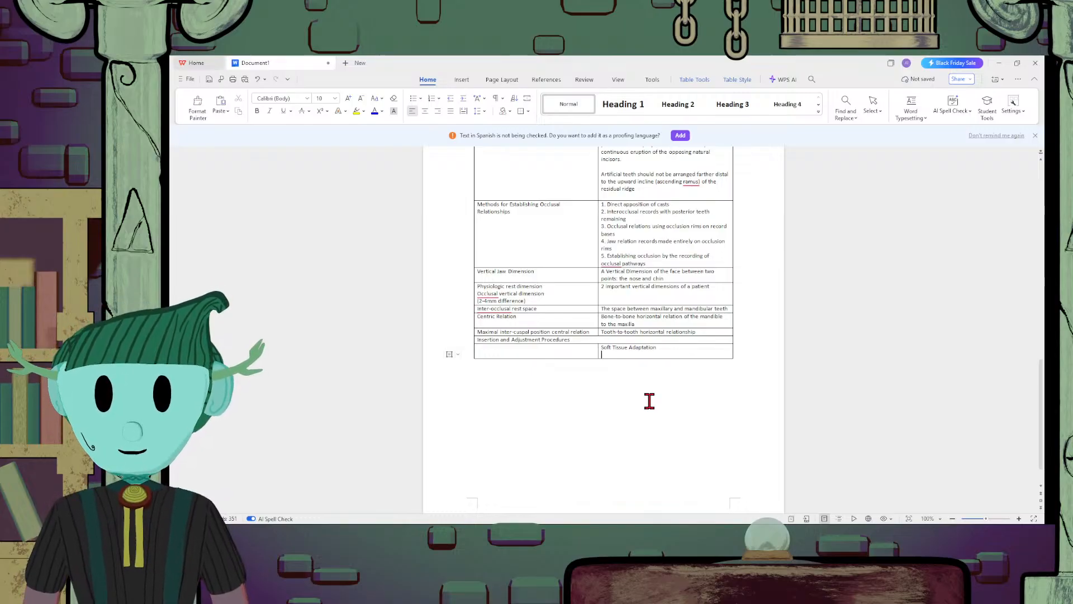
pyautogui.write('Abutment T')
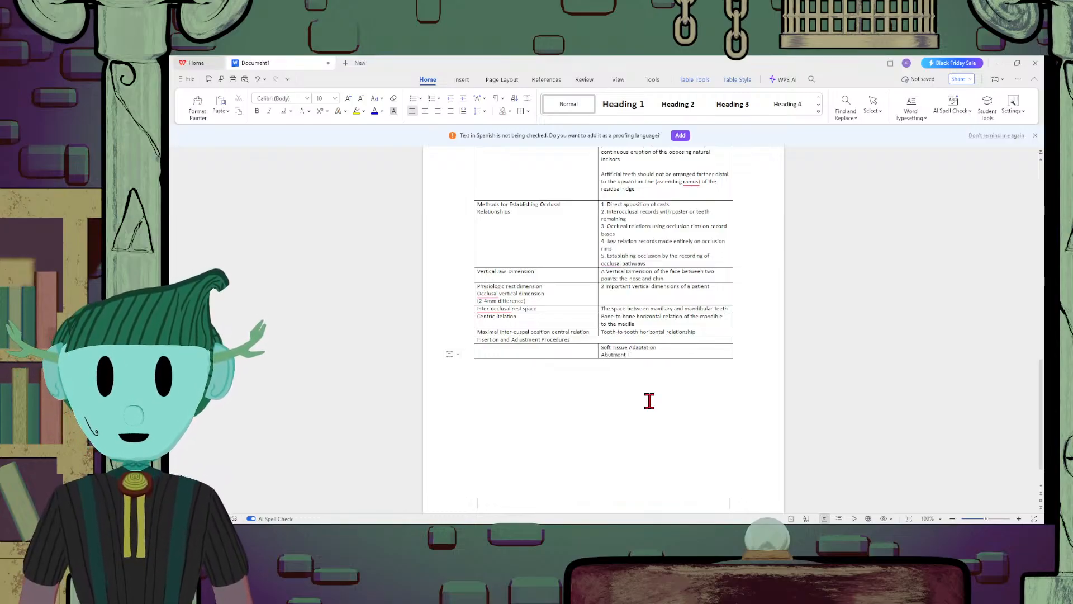
pyautogui.write('ooth Adap')
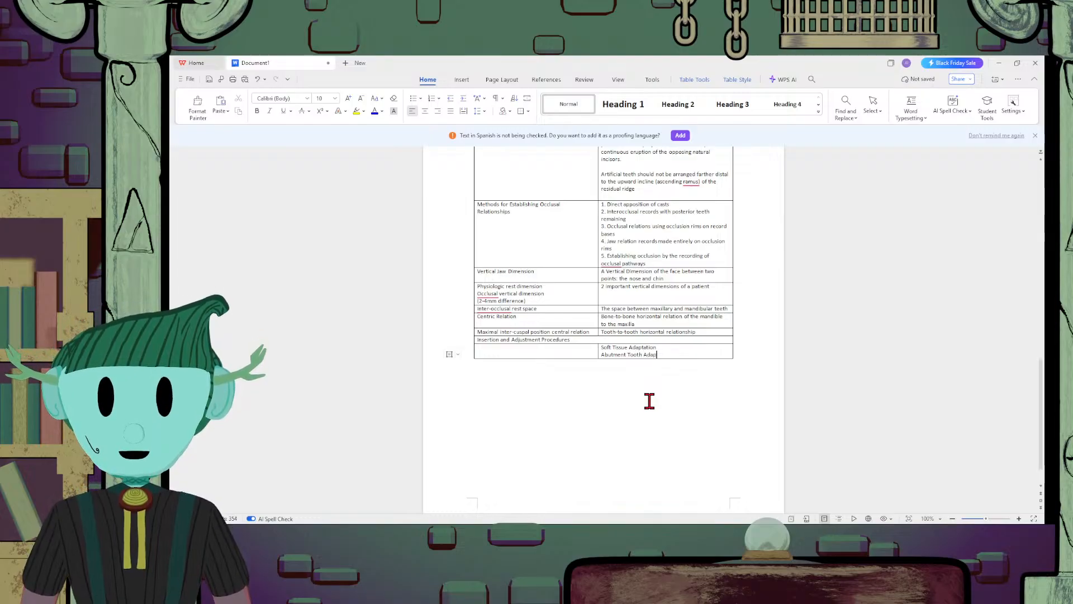
pyautogui.write('tation')
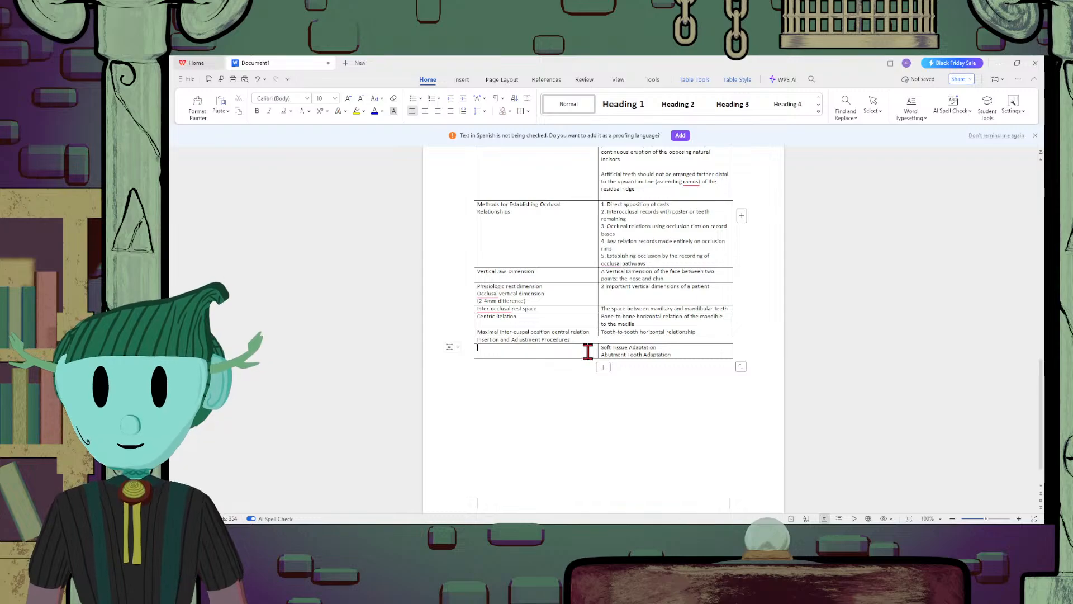
# Enter the term "Insertion Procedures" in the first cell beside the soft tissue and abutment tooth adaptation lines
pyautogui.write('Insertion')
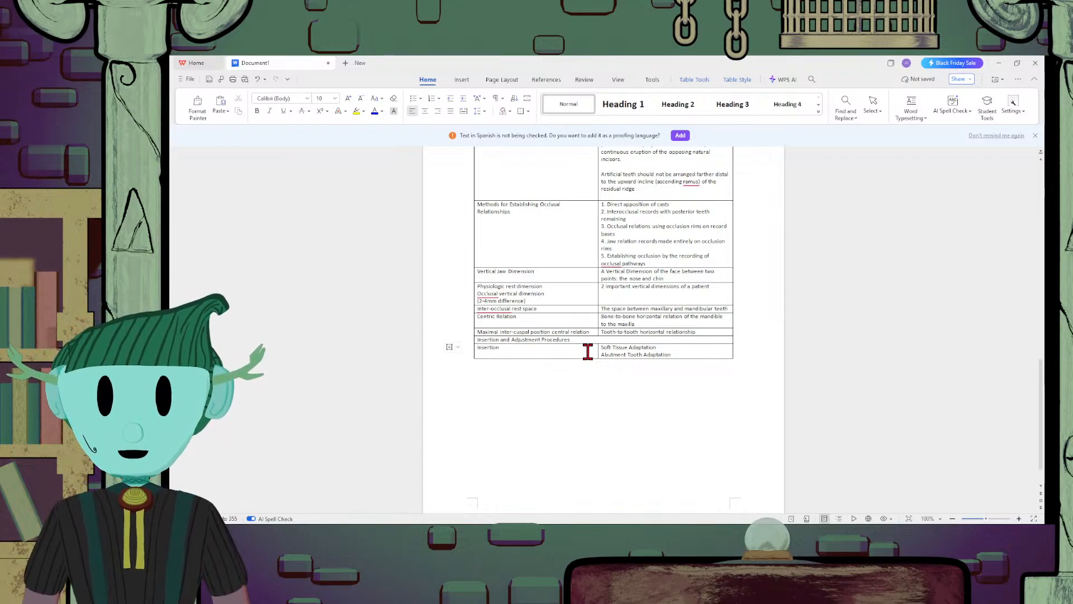
pyautogui.write(' Pre')
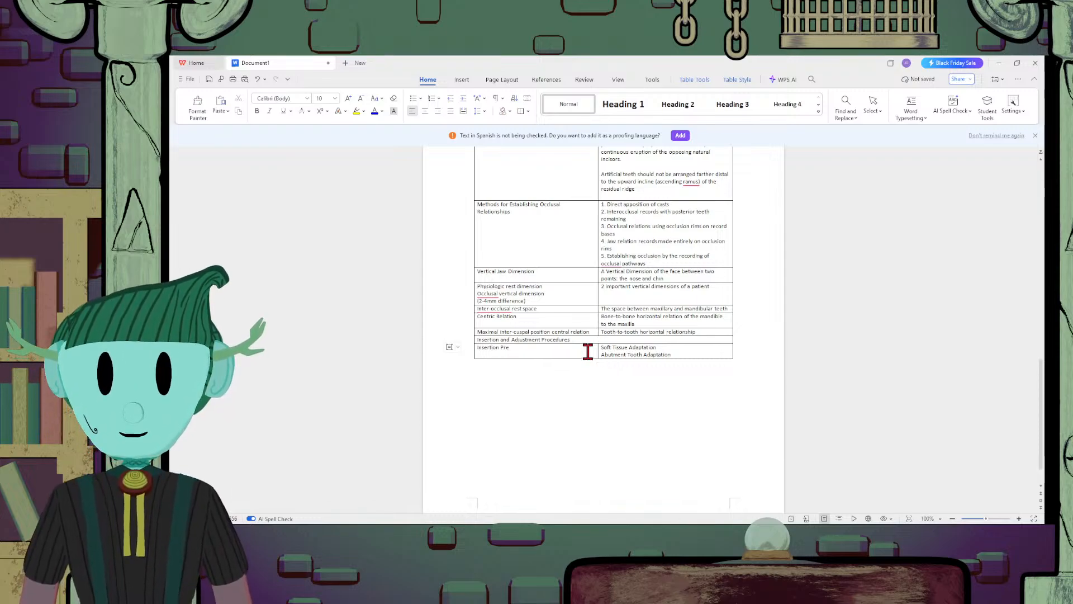
pyautogui.press('BackSpace')
pyautogui.write('ocedures')
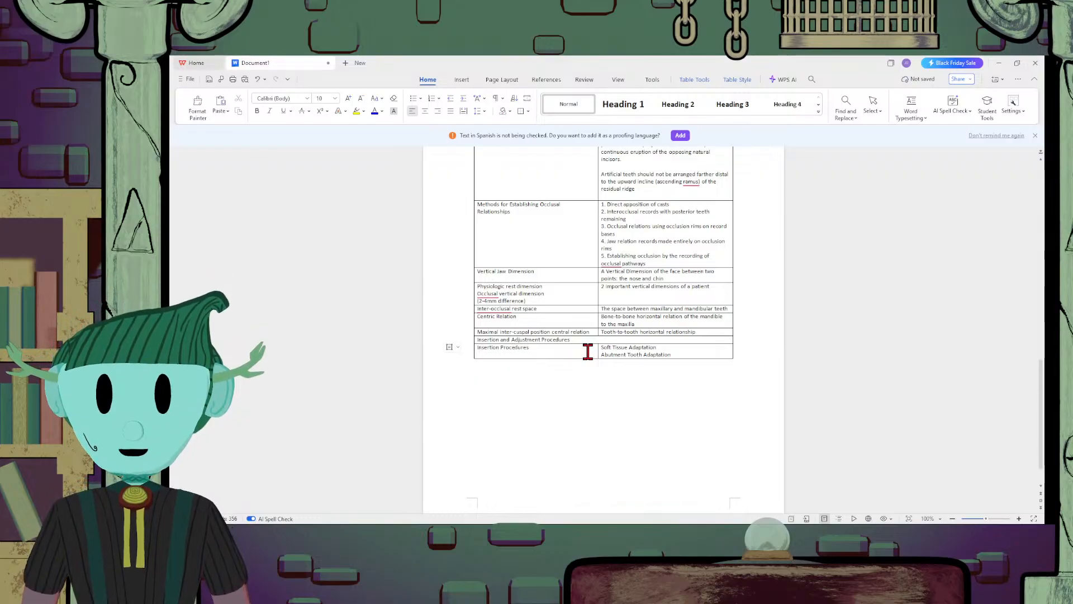
# Add the line "Denture Retention Evaluation" below Abutment Tooth Adaptation in the Insertion Procedures row
pyautogui.click(696, 353)
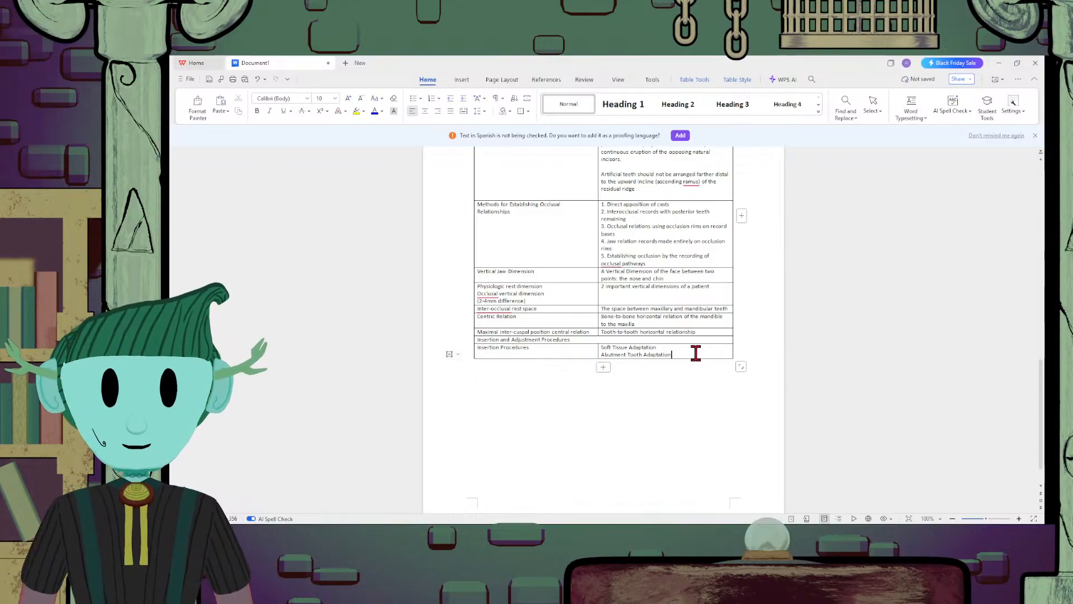
pyautogui.press('Return')
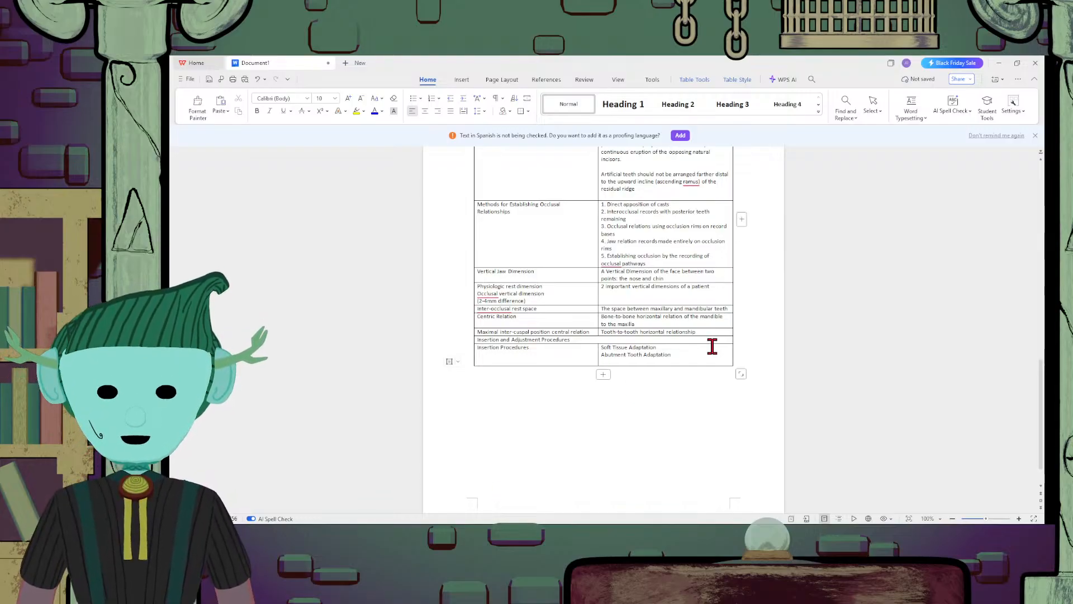
pyautogui.press('Return')
pyautogui.write('Denutr')
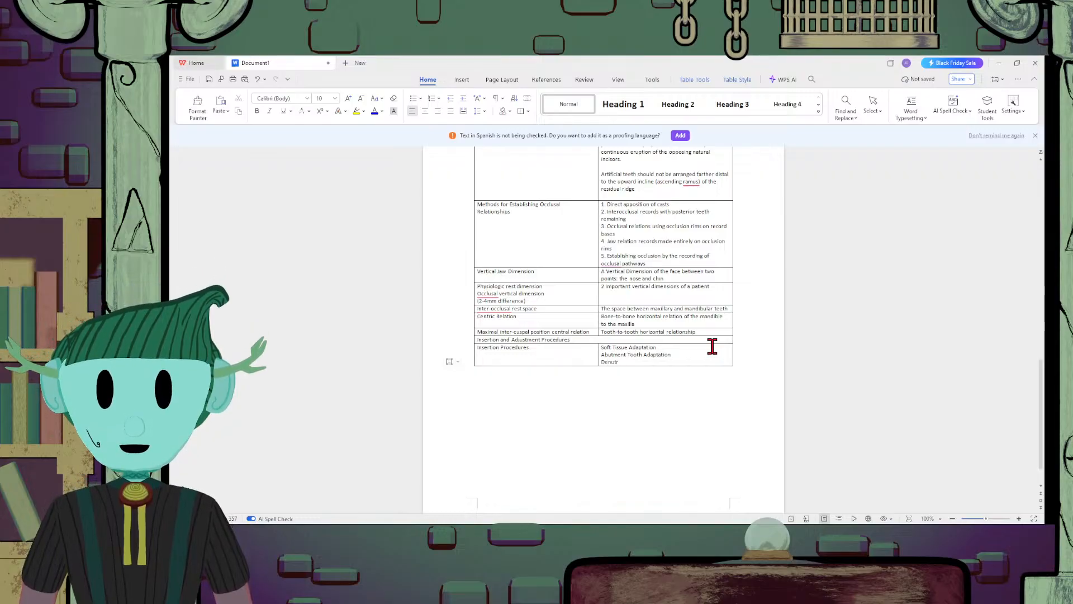
pyautogui.press('BackSpace')
pyautogui.press('BackSpace')
pyautogui.press('BackSpace')
pyautogui.write('ture ')
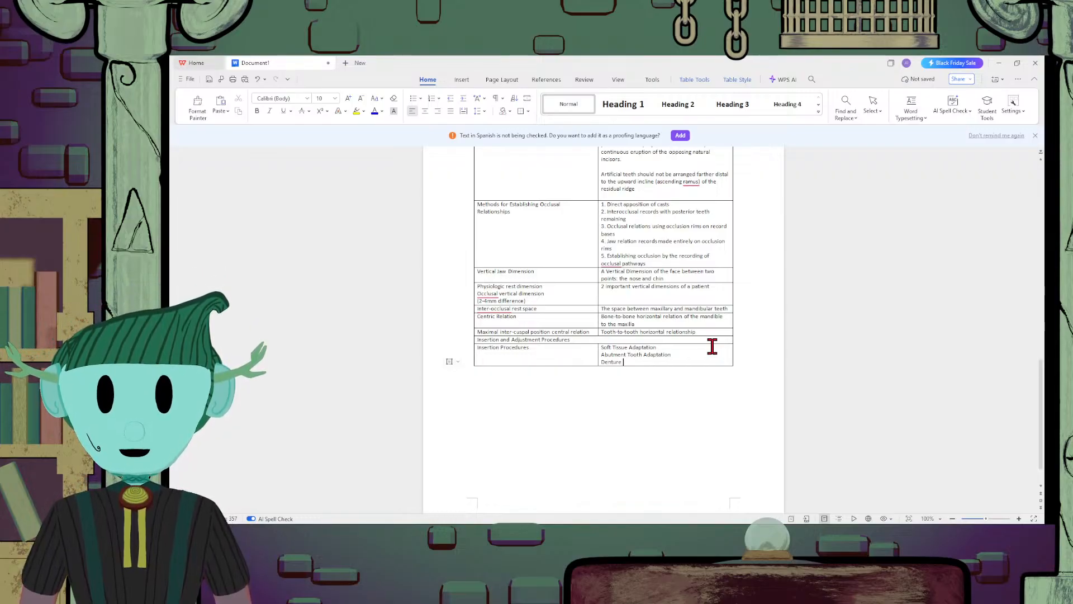
pyautogui.write('Reten')
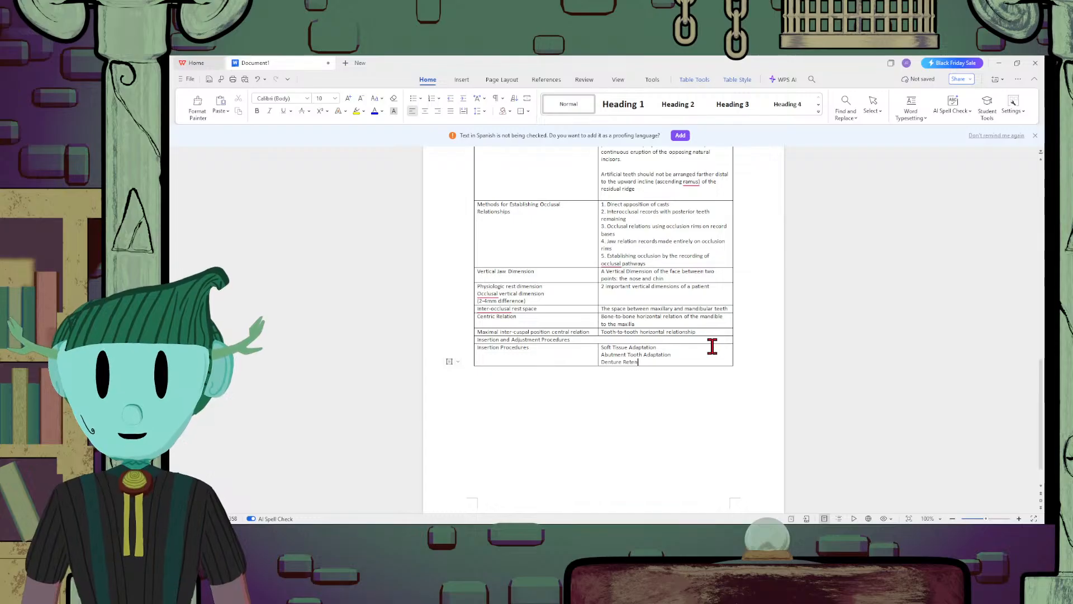
pyautogui.write('tion')
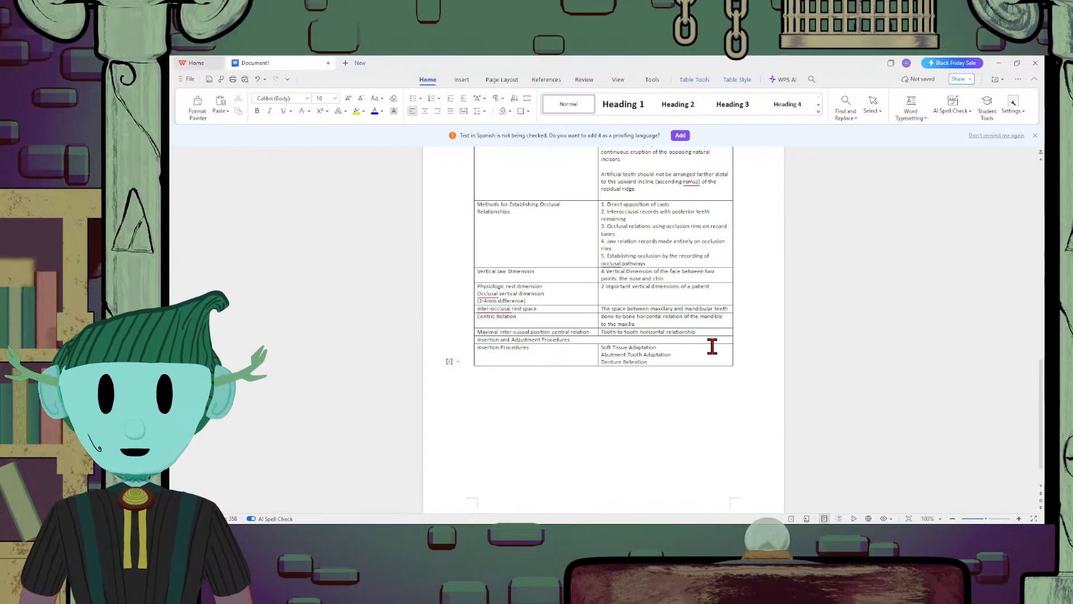
pyautogui.write(' Eva')
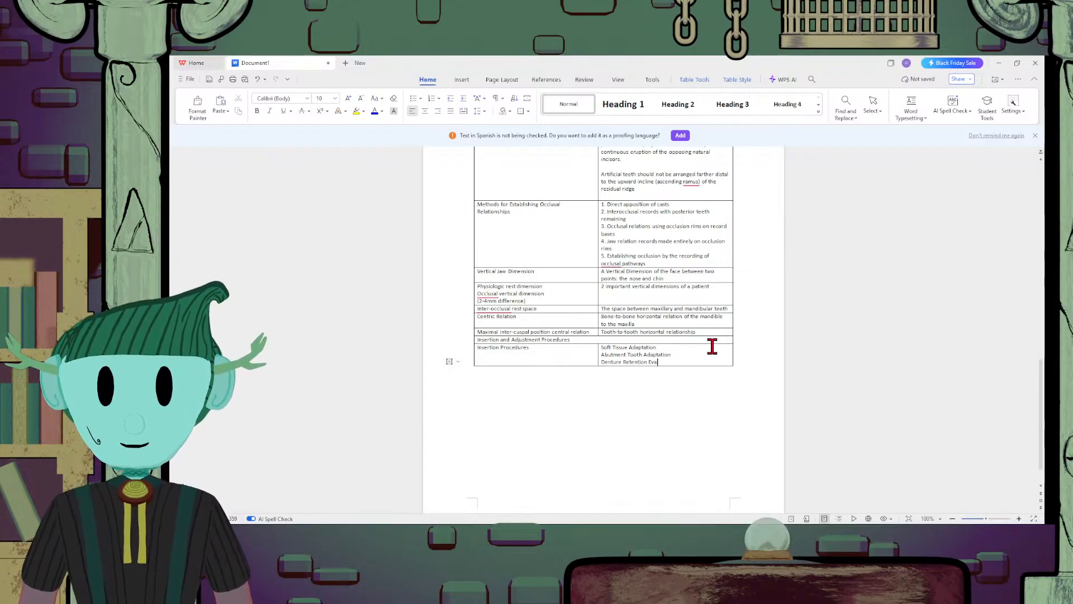
pyautogui.write('uluation')
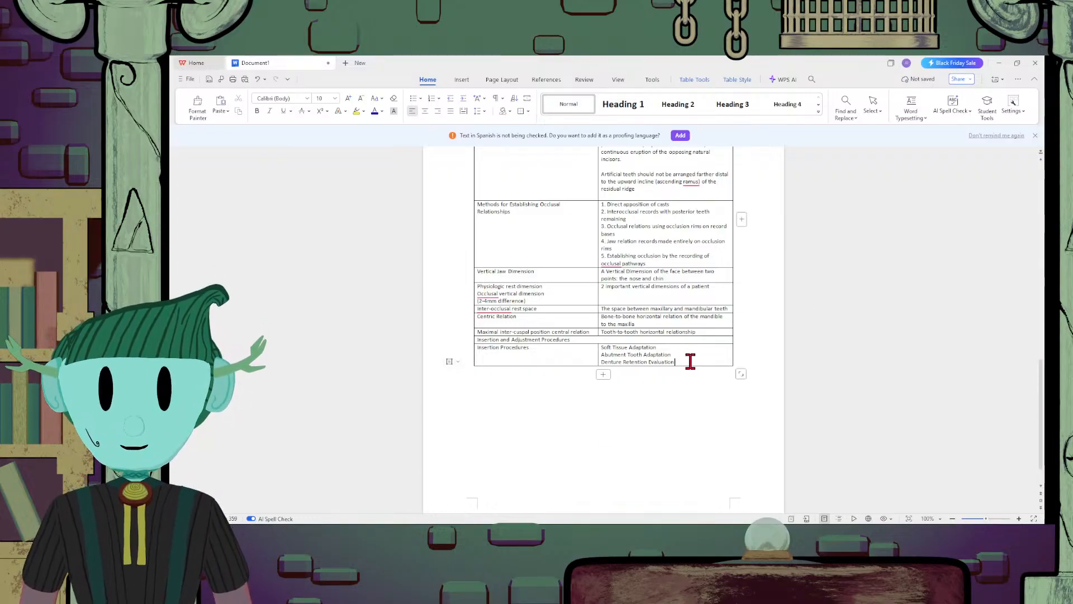
# Add the line "Occlusion and Articulation Evaluation" at the end of the Insertion Procedures list
pyautogui.press('Return')
pyautogui.write('Occ')
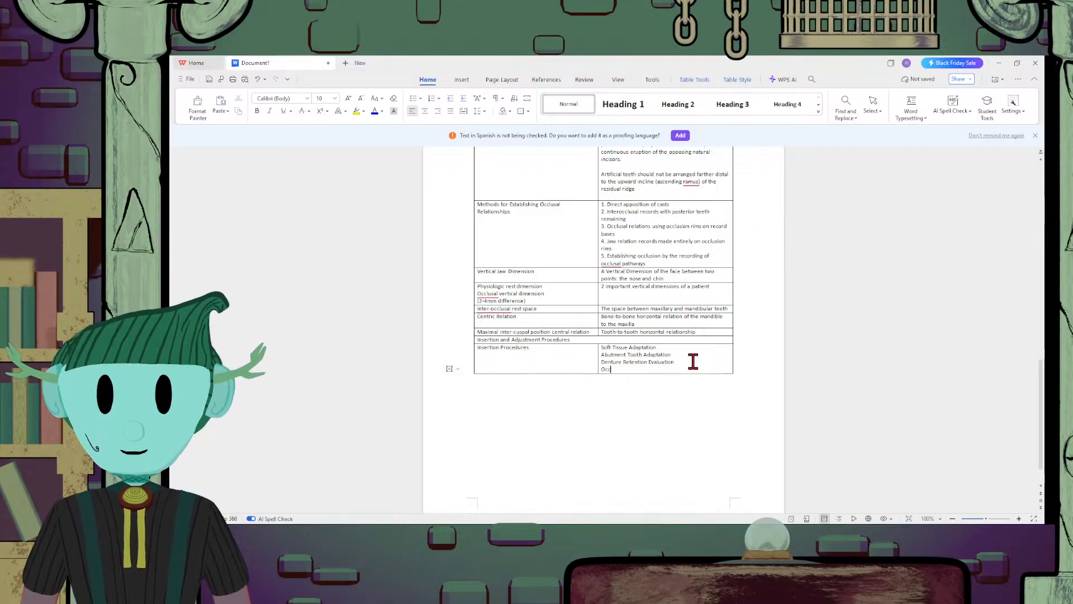
pyautogui.write('lusion and')
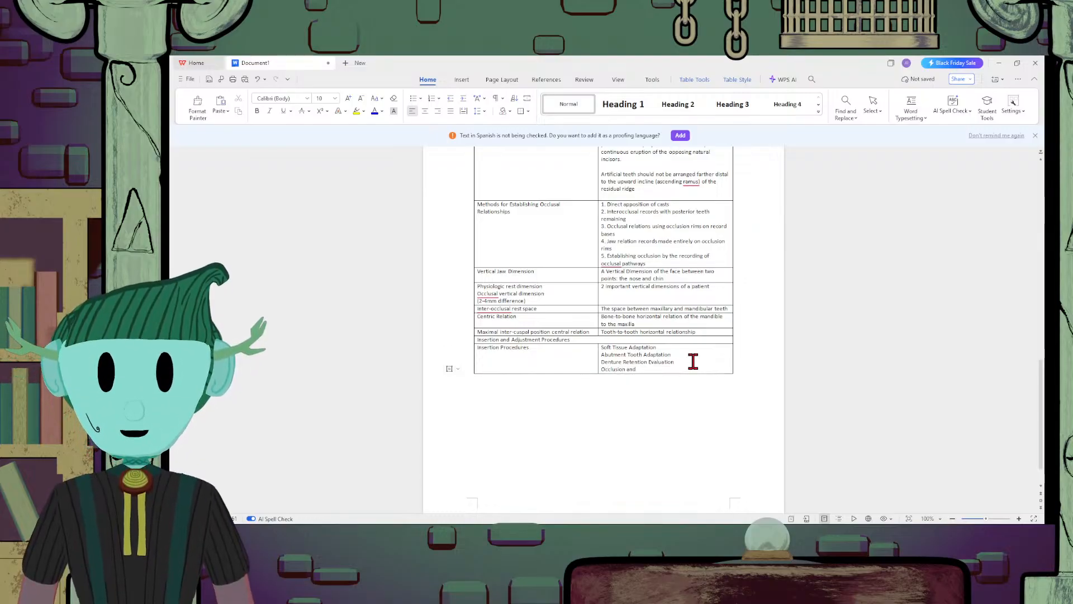
pyautogui.write(' Articulation')
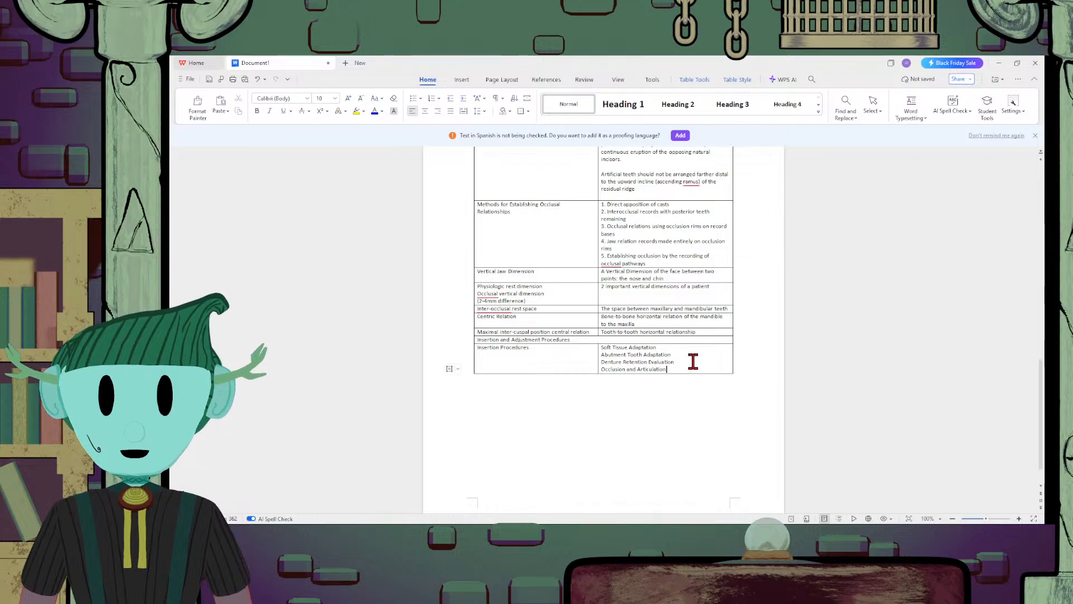
pyautogui.write(' Evaluation')
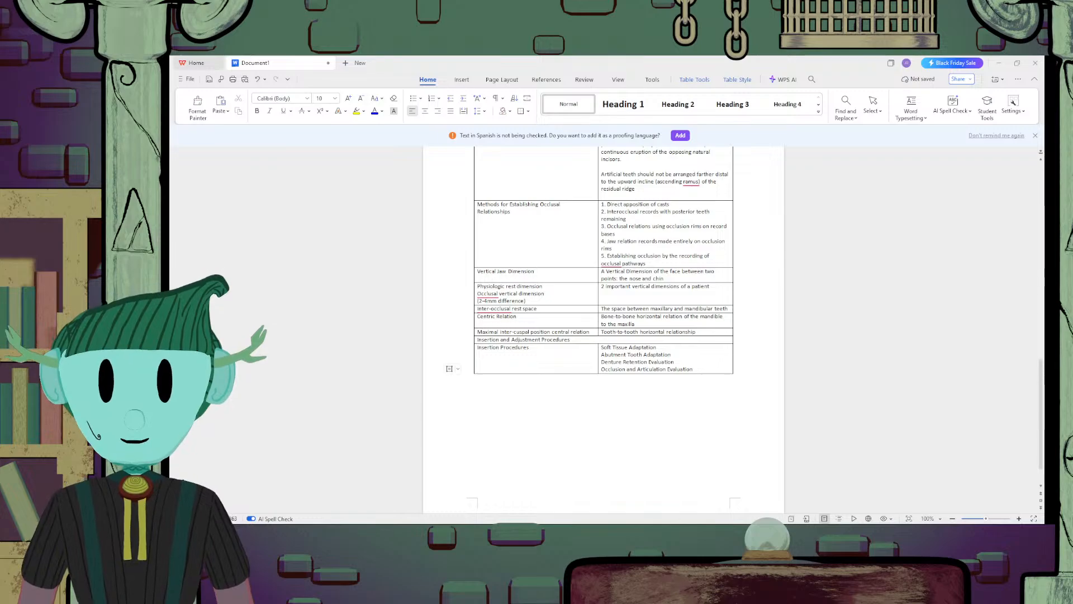
# Add a new row at the end of the table and enter "Centric Occlusion" in its first cell
pyautogui.click(604, 381)
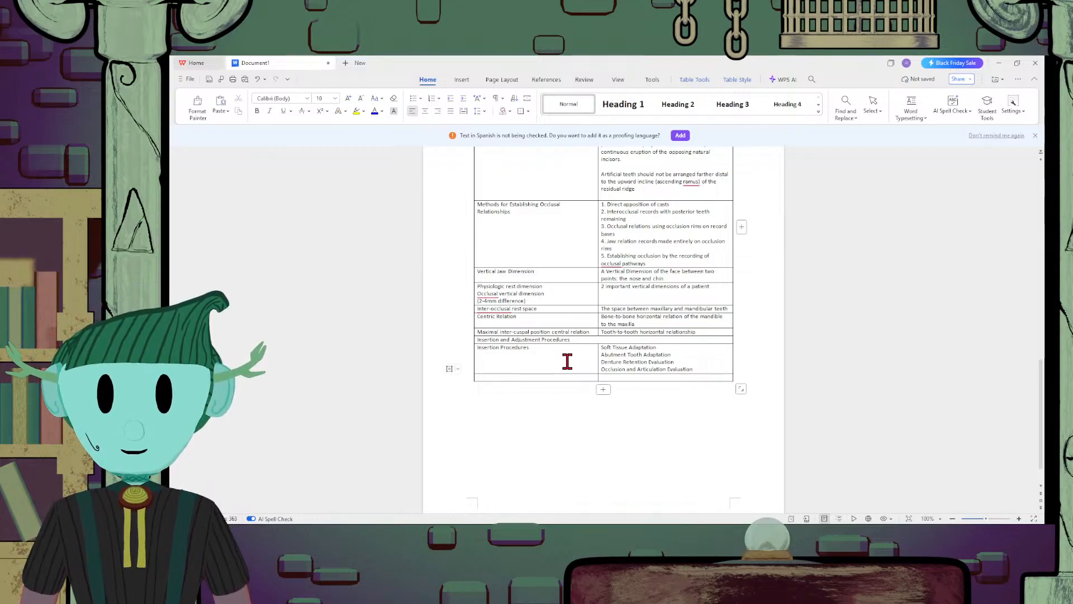
pyautogui.click(541, 376)
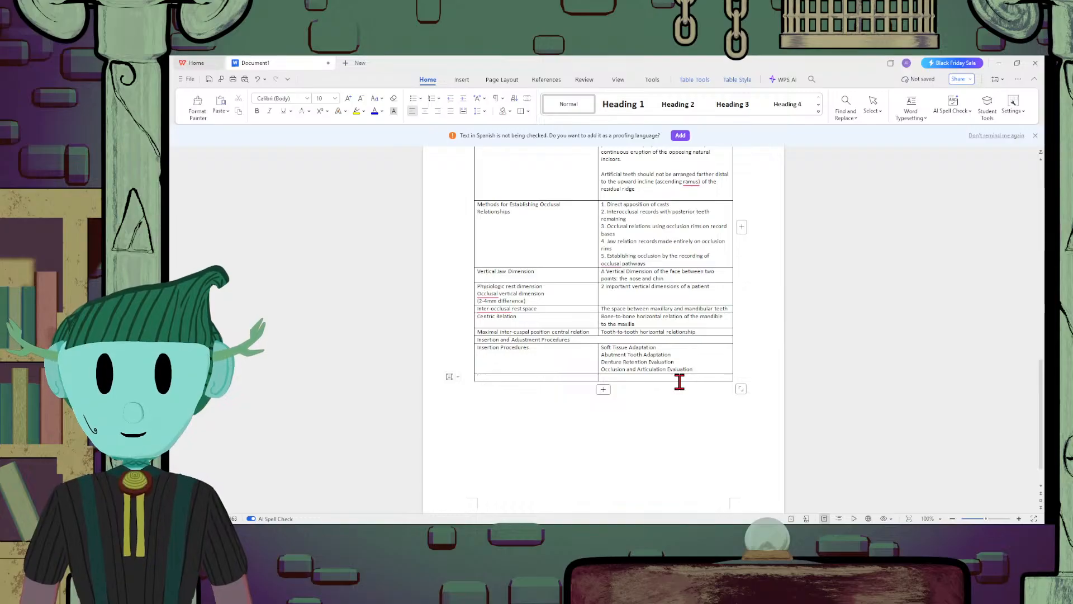
pyautogui.write('Centric ')
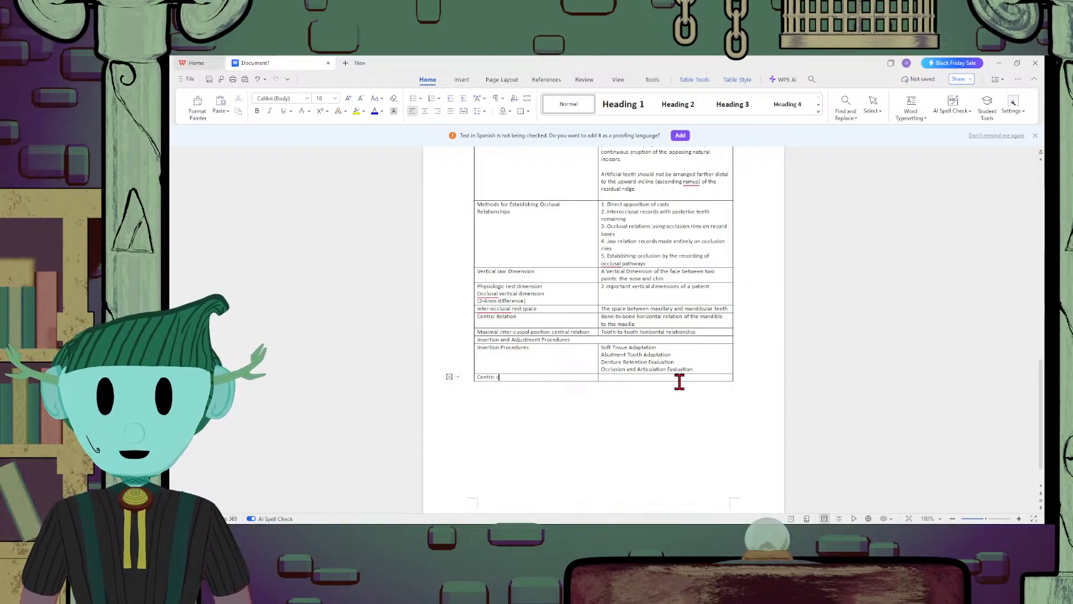
pyautogui.write('Occlusion')
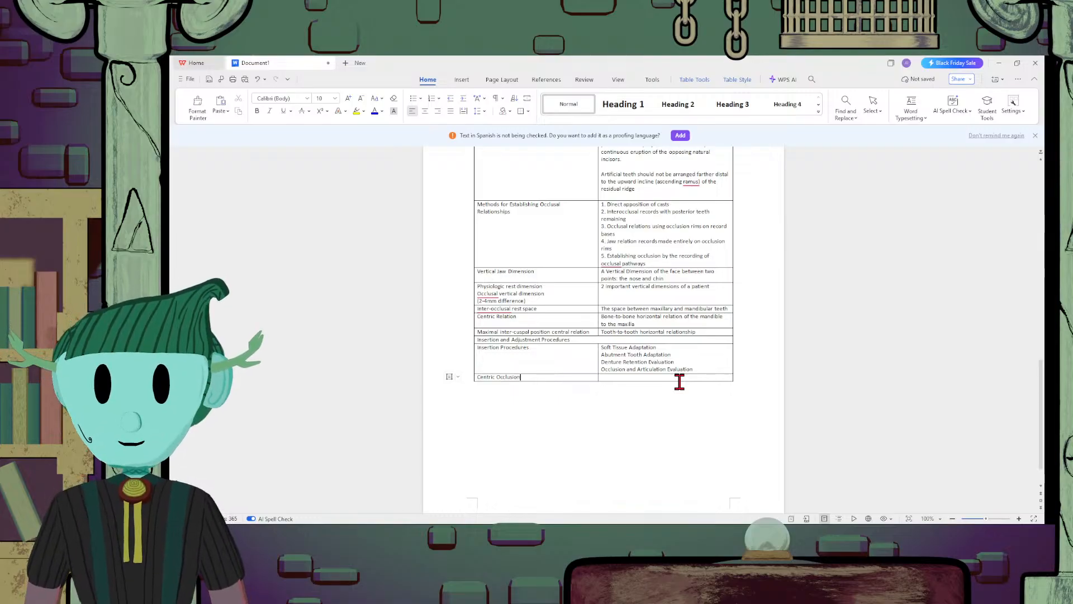
# Copy "Occlusion and Articulation Evaluation" from the Insertion Procedures list into the second cell of the Centric Occlusion row
pyautogui.moveTo(711, 369); pyautogui.dragTo(601, 371)
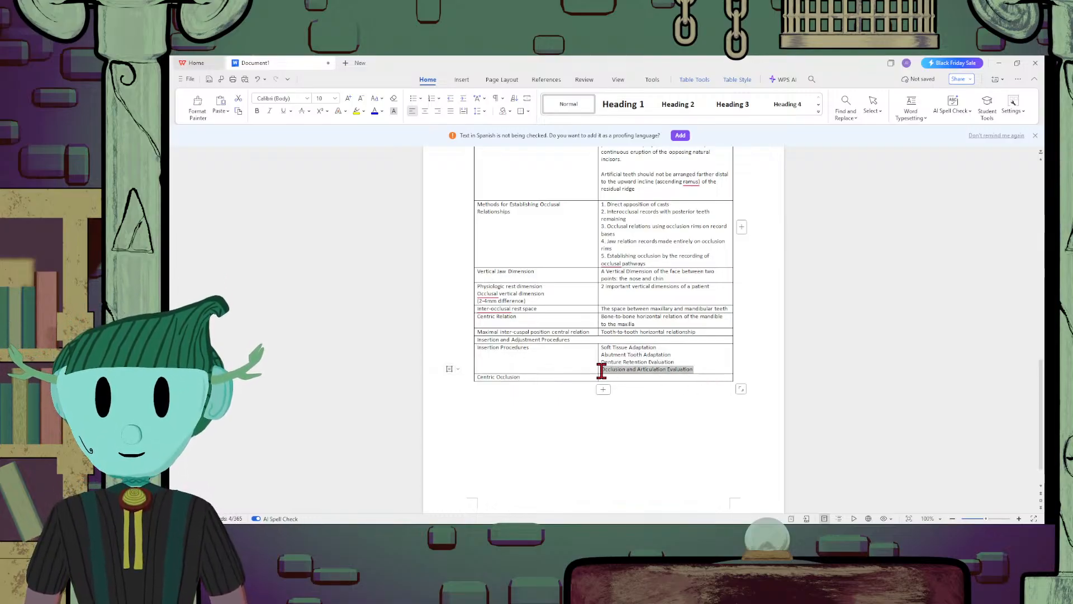
pyautogui.hotkey('ctrl', 'c')
pyautogui.click(652, 376)
pyautogui.hotkey('ctrl', 'v')
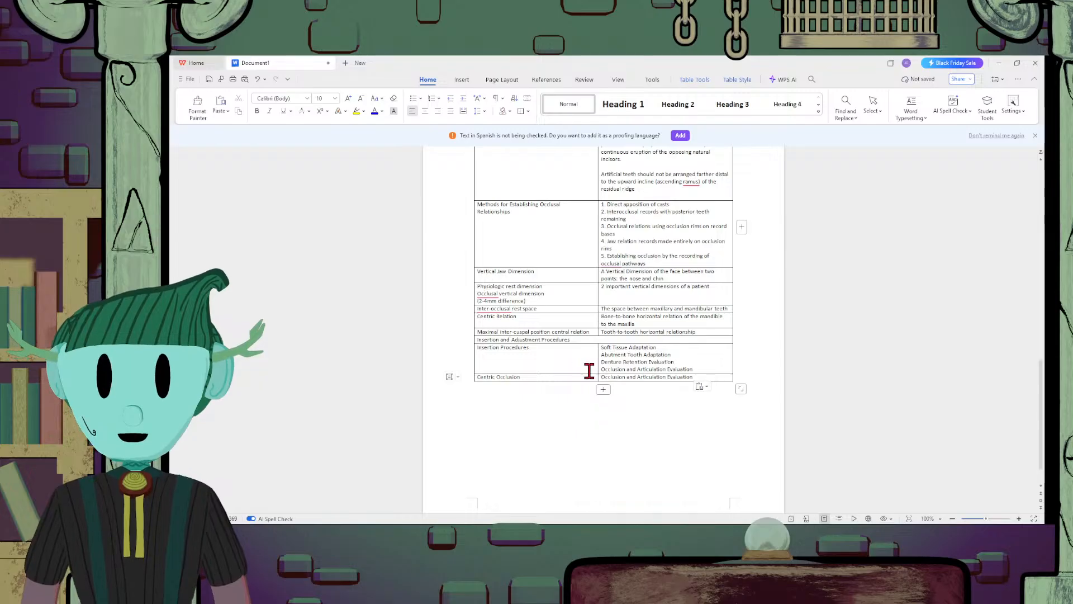
# Insert "Part of" before the copied phrase in the Centric Occlusion row's second cell
pyautogui.click(596, 379)
pyautogui.click(603, 380)
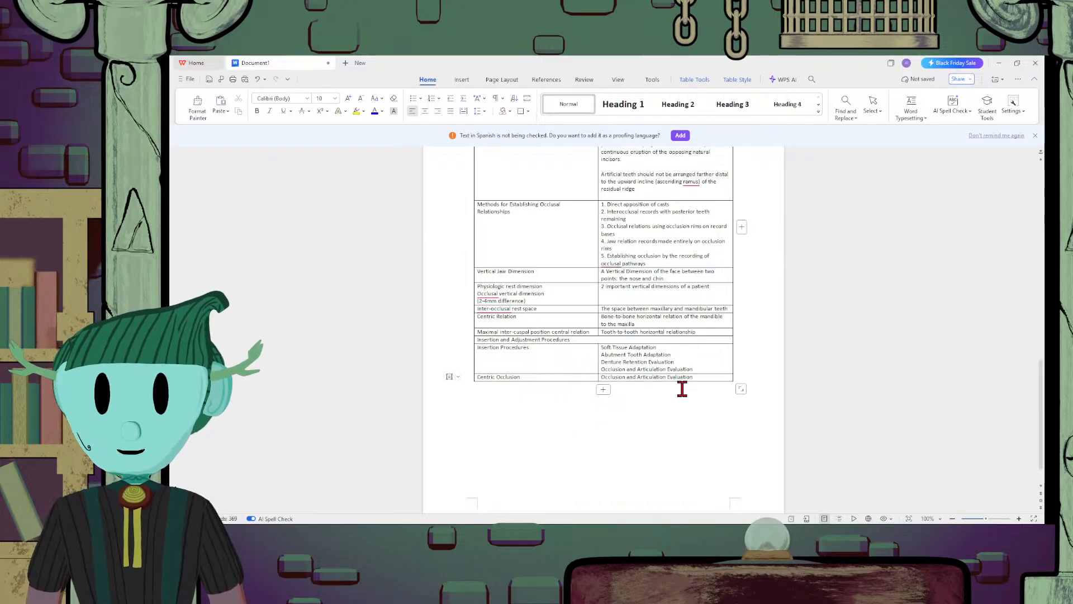
pyautogui.write('Part oof')
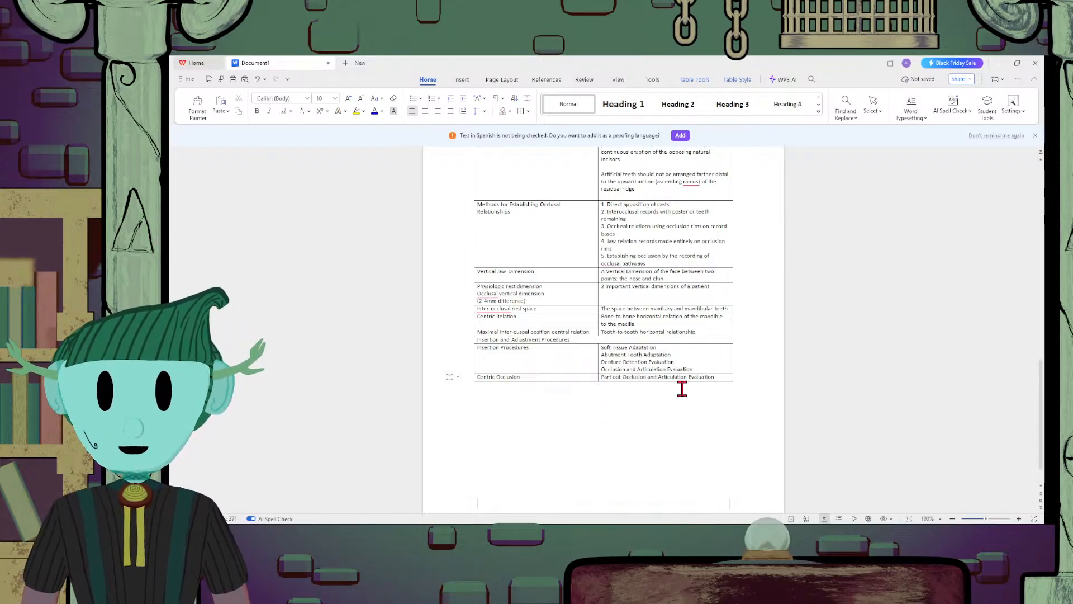
pyautogui.press('BackSpace')
pyautogui.press('BackSpace')
pyautogui.press('BackSpace')
pyautogui.write('f')
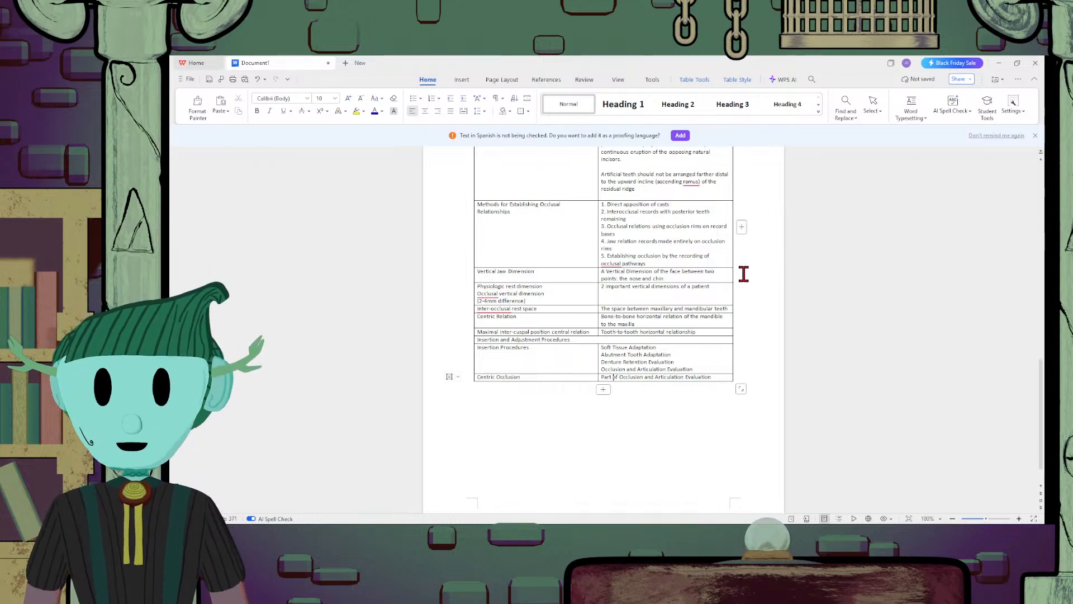
# Replace "Part" with "Factor" at the start of the Centric Occlusion description
pyautogui.press('BackSpace')
pyautogui.press('BackSpace')
pyautogui.press('BackSpace')
pyautogui.press('BackSpace')
pyautogui.press('BackSpace')
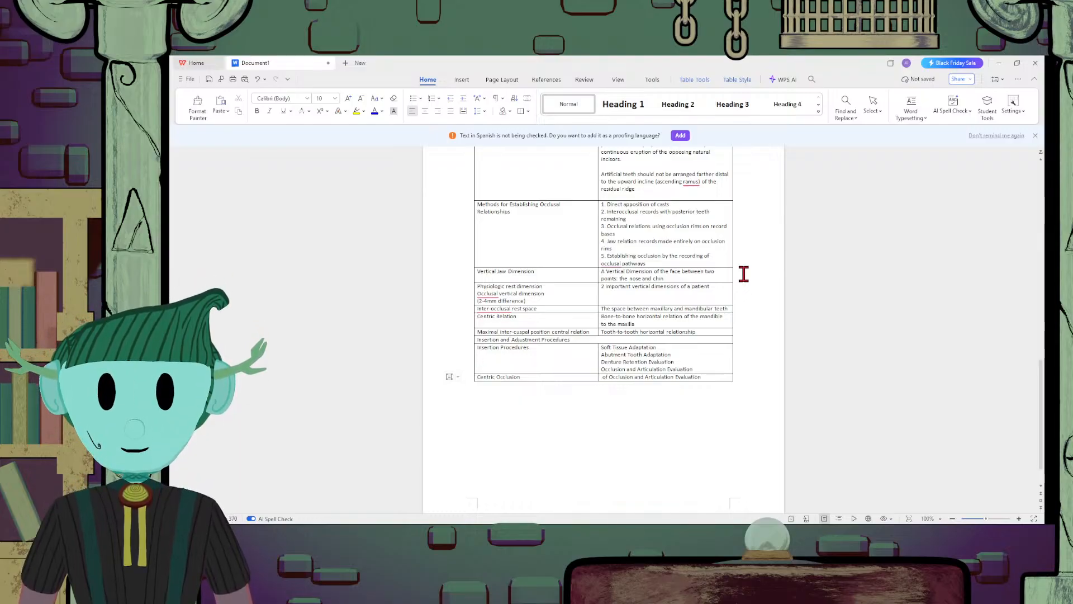
pyautogui.write('Fac')
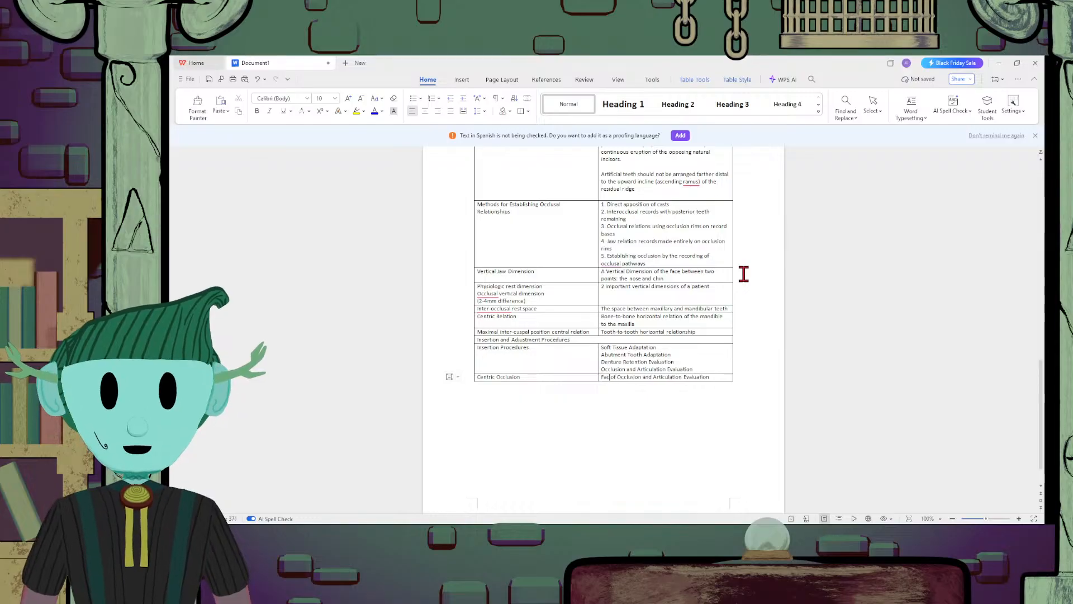
pyautogui.write('tor ')
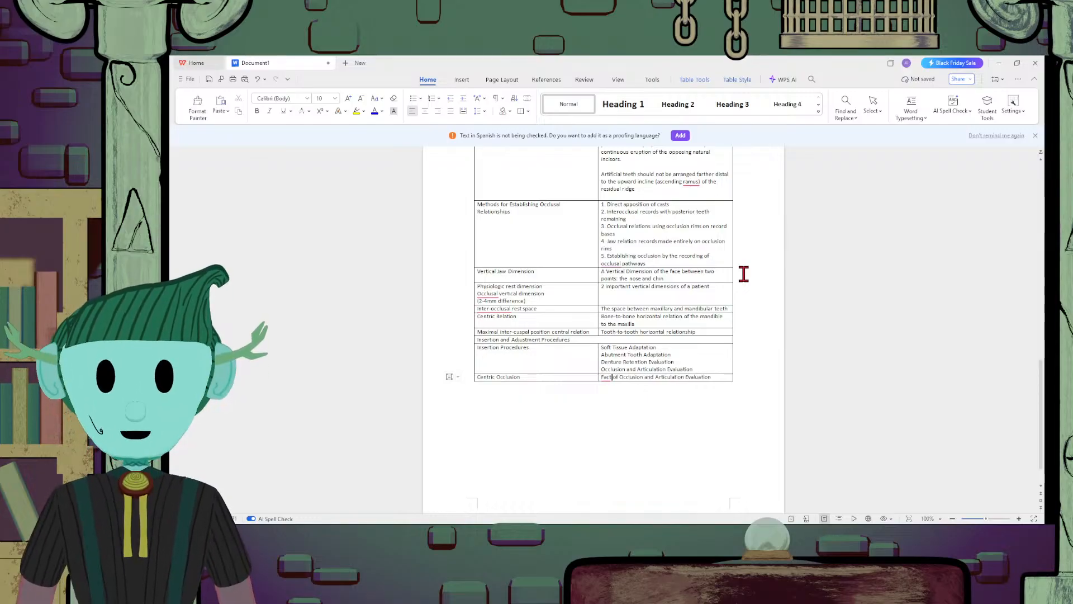
pyautogui.write('observed')
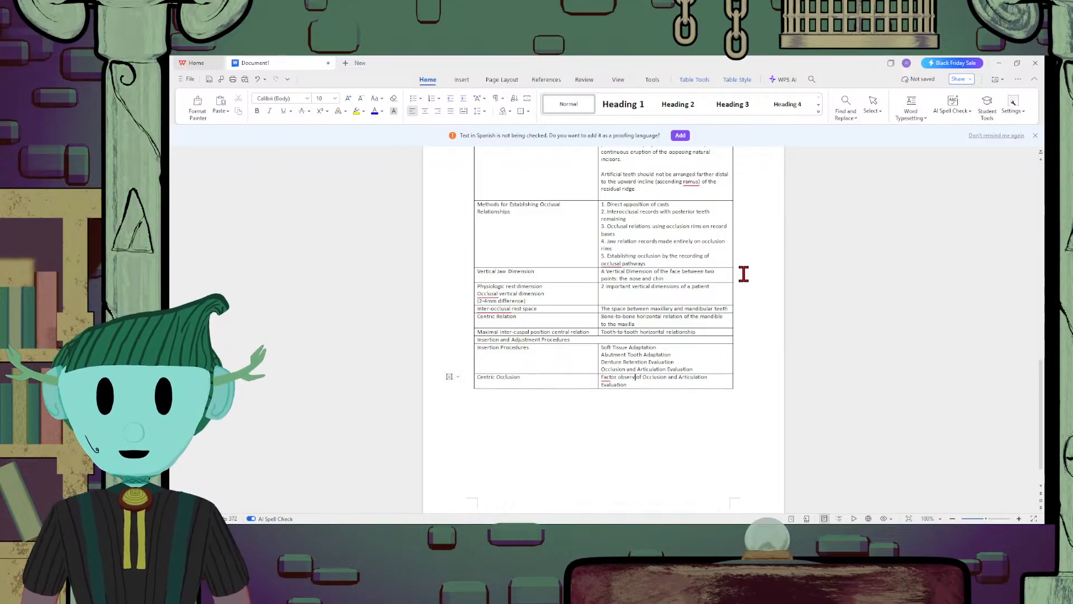
pyautogui.write(' in')
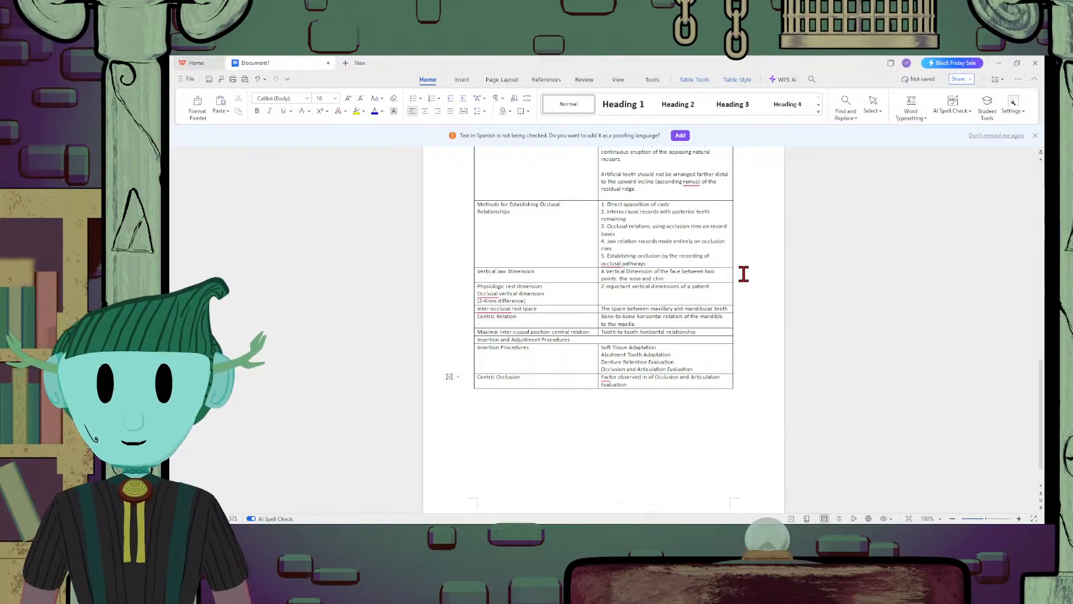
# Revise the Centric Occlusion description so it opens "Factor observed in Occlusion and Articulation Evaluation"
pyautogui.press('Delete')
pyautogui.press('Delete')
pyautogui.press('Delete')
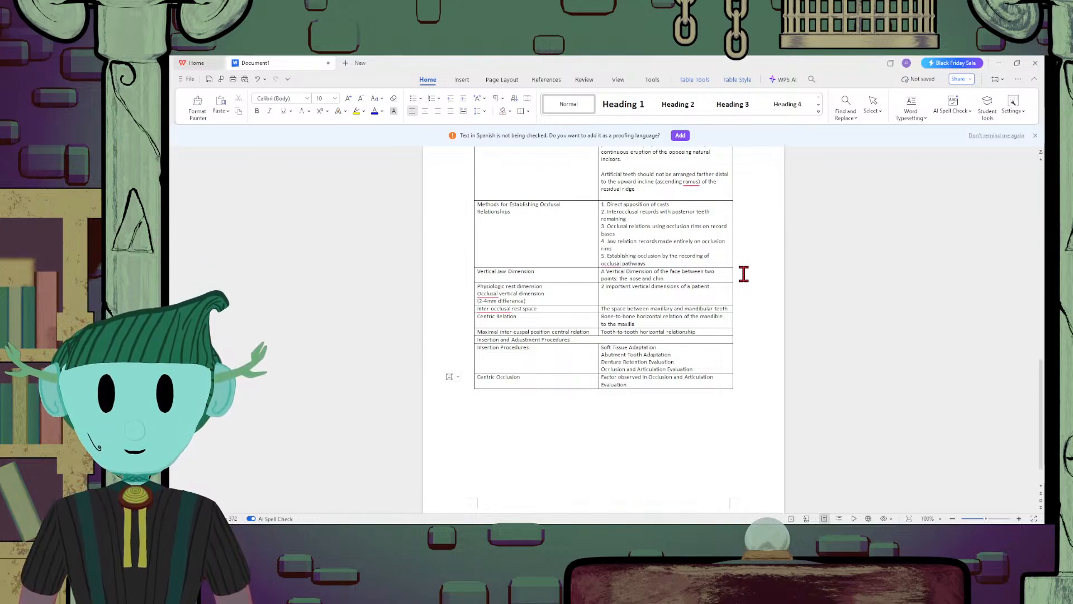
# Continue the Centric Occlusion description after "Evaluation" with "in which the posterior teeth should"
pyautogui.click(679, 384)
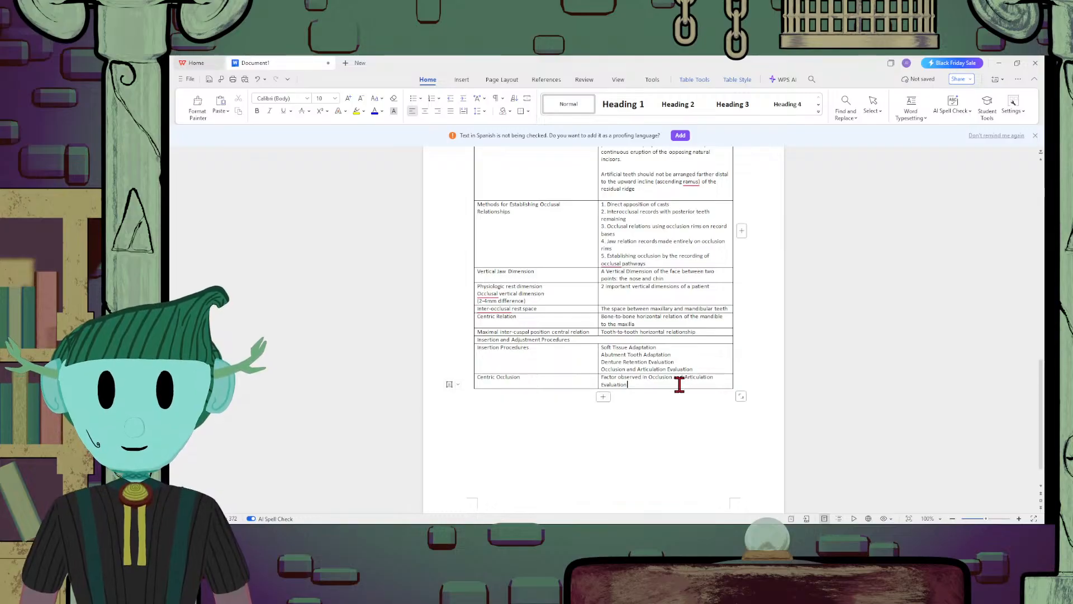
pyautogui.write('in which')
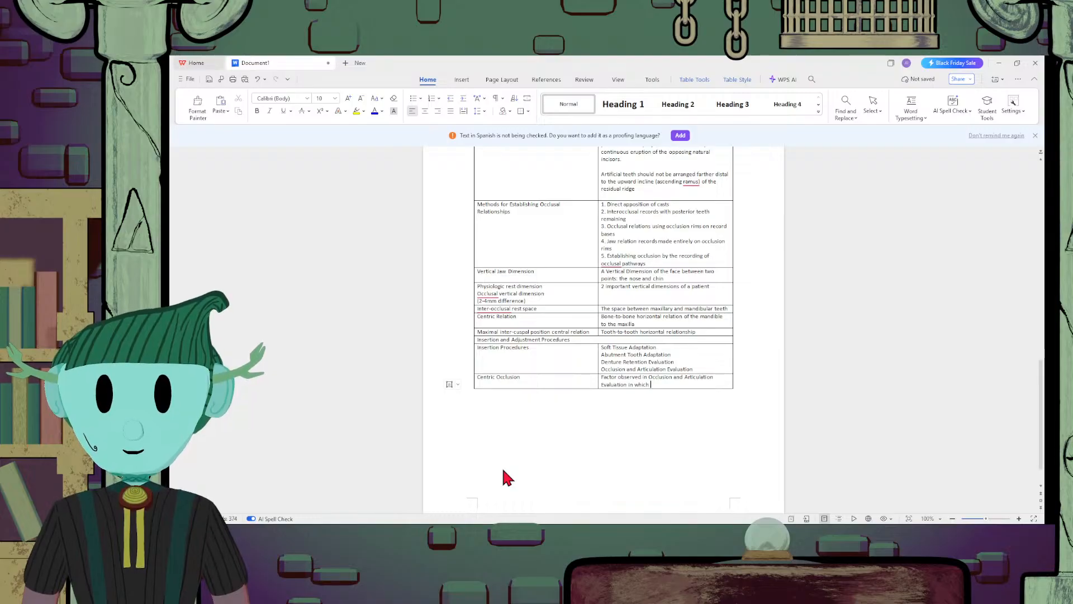
pyautogui.write('the pos')
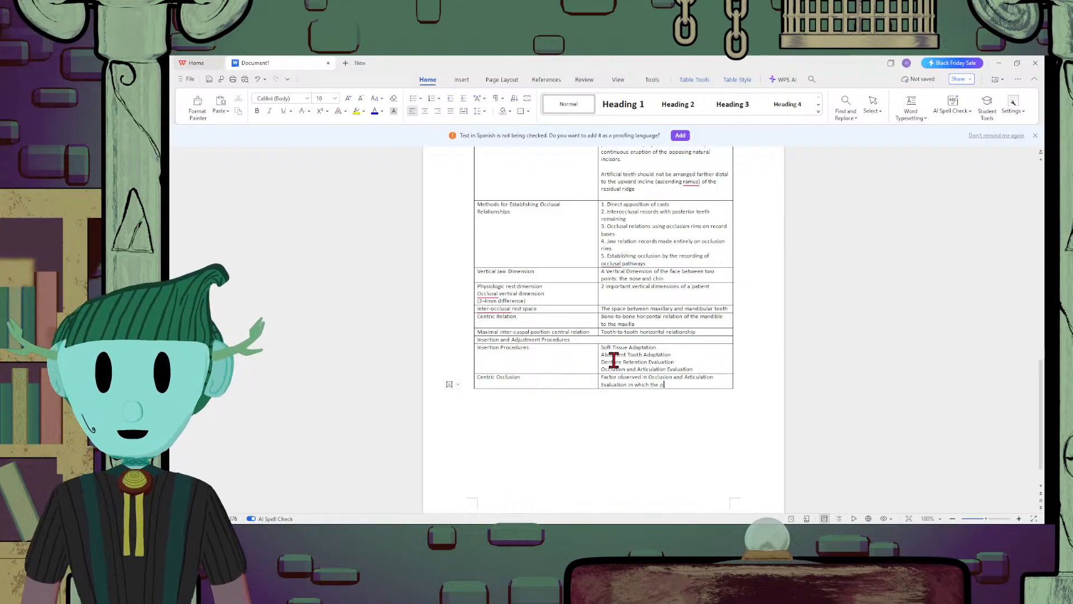
pyautogui.write('r')
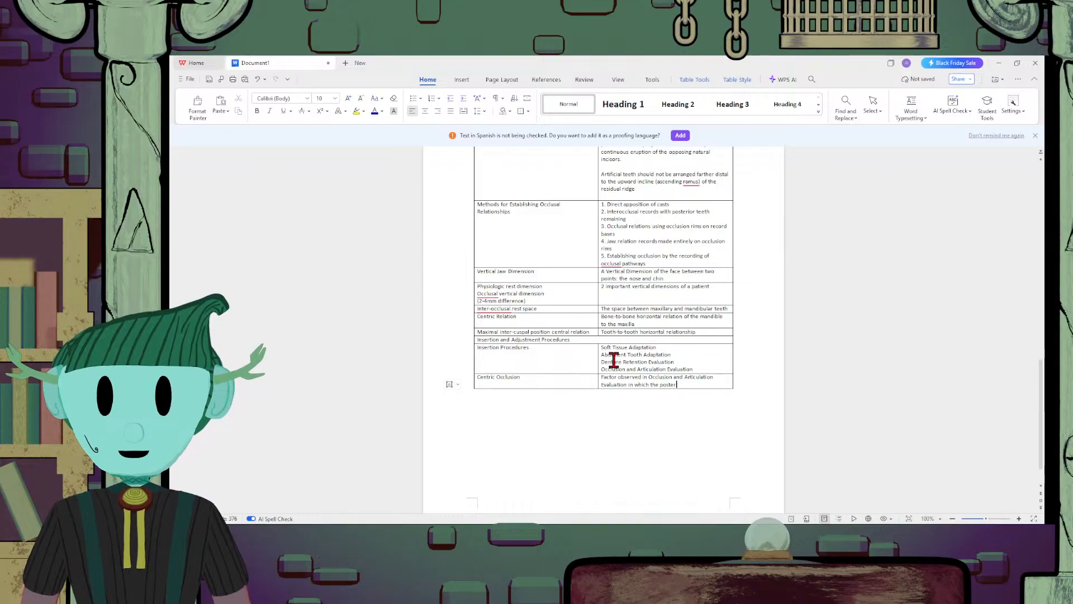
pyautogui.write('ior teeth should')
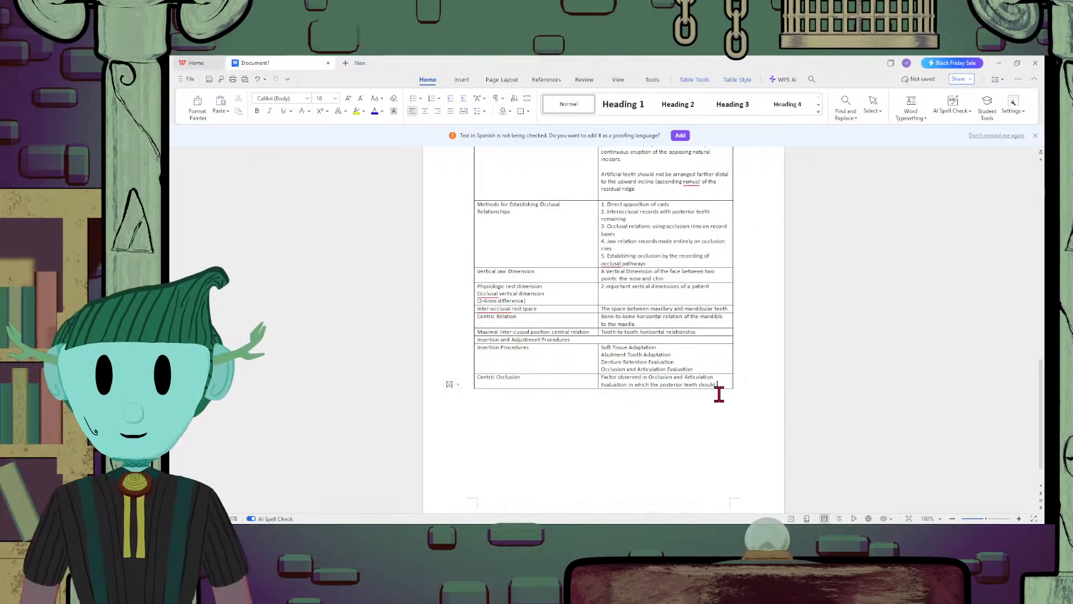
# Finish the Centric Occlusion description with "demonstrate bilateral, even, and simultaneous contact."
pyautogui.write('emonsta')
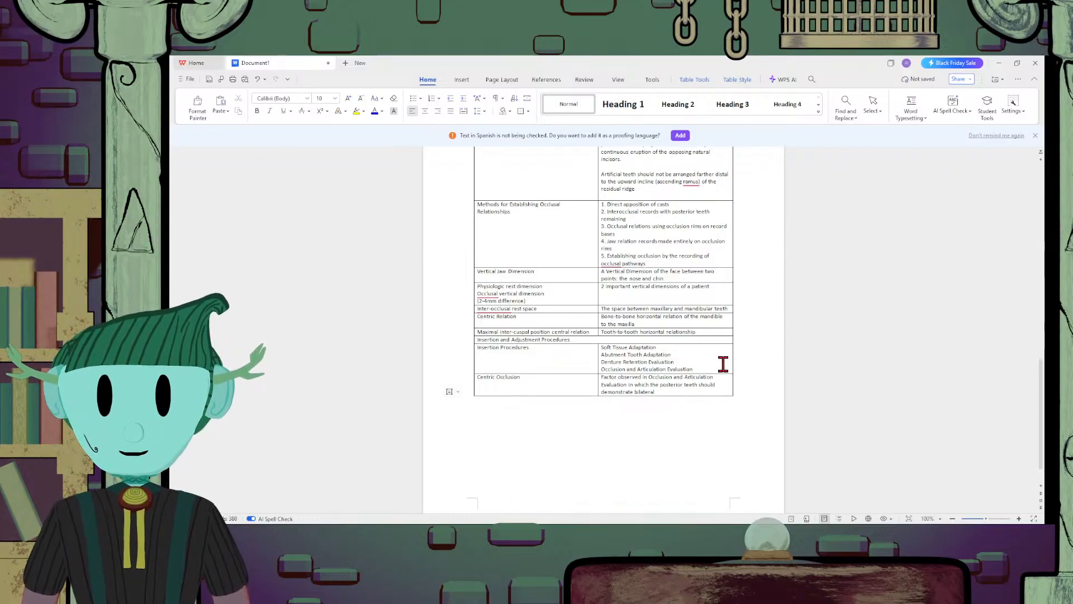
pyautogui.write(', even, and ')
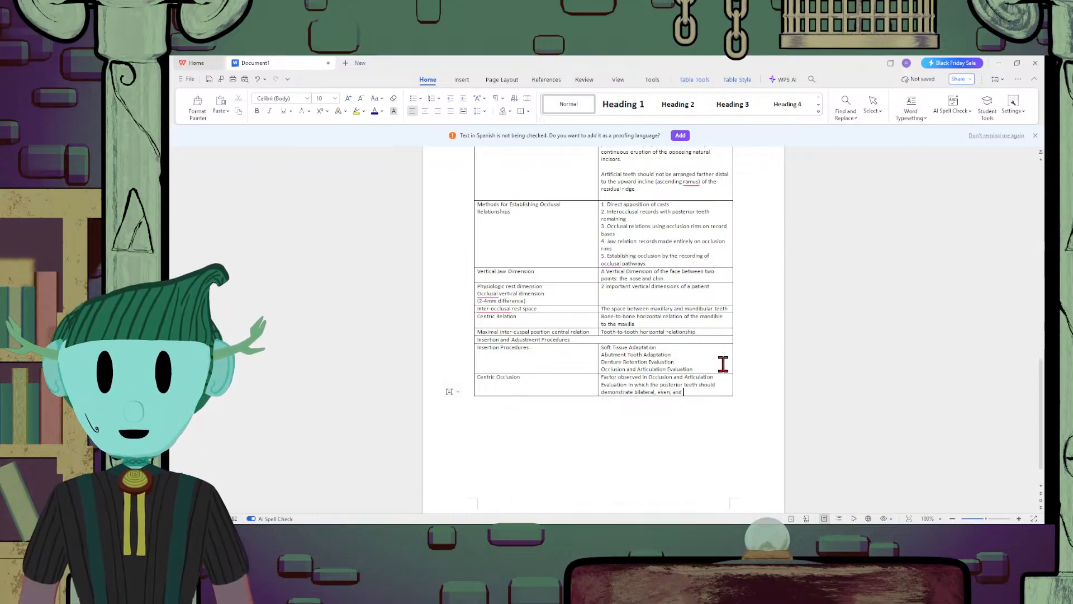
pyautogui.write('simula')
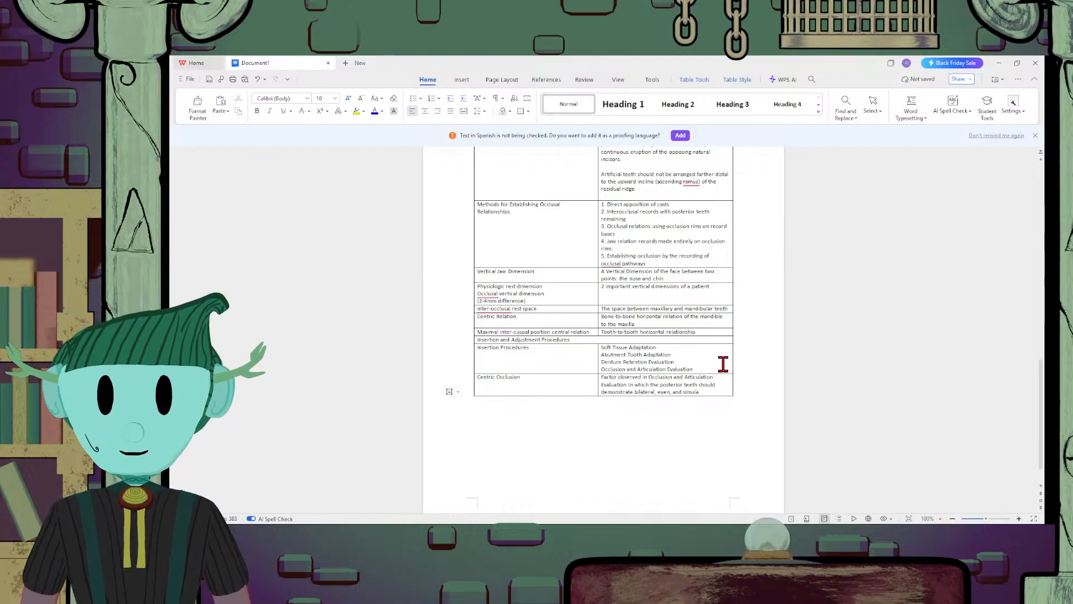
pyautogui.press('BackSpace')
pyautogui.write('ta')
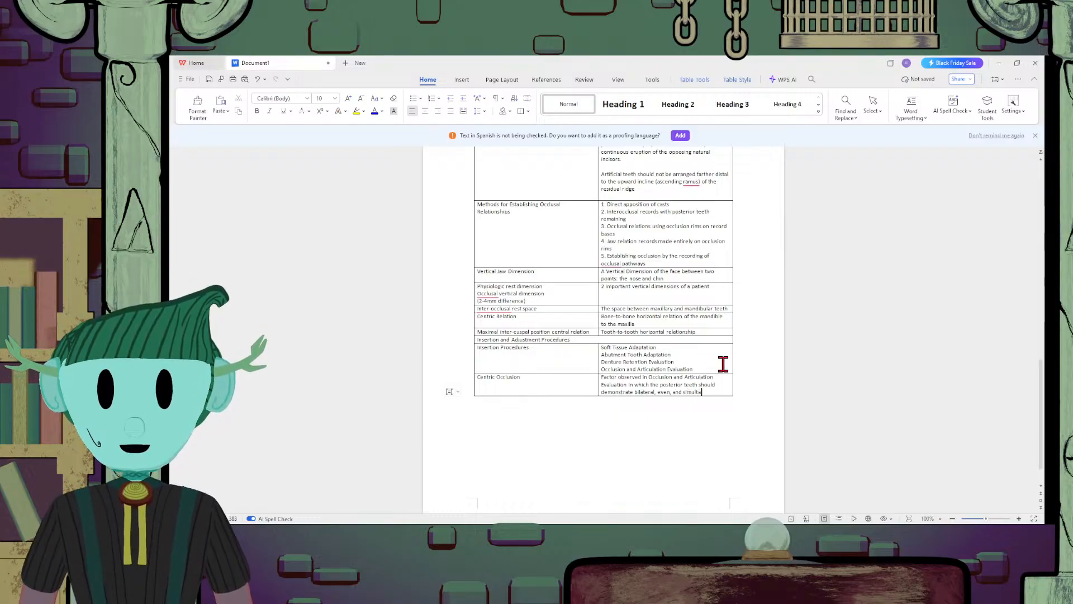
pyautogui.write('neous ')
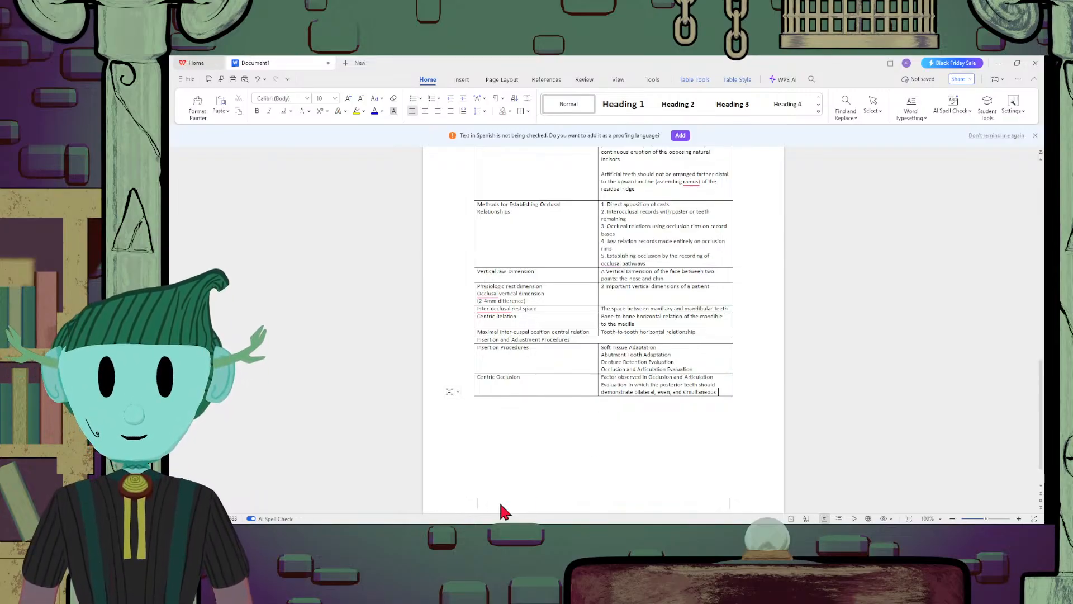
pyautogui.write('cont')
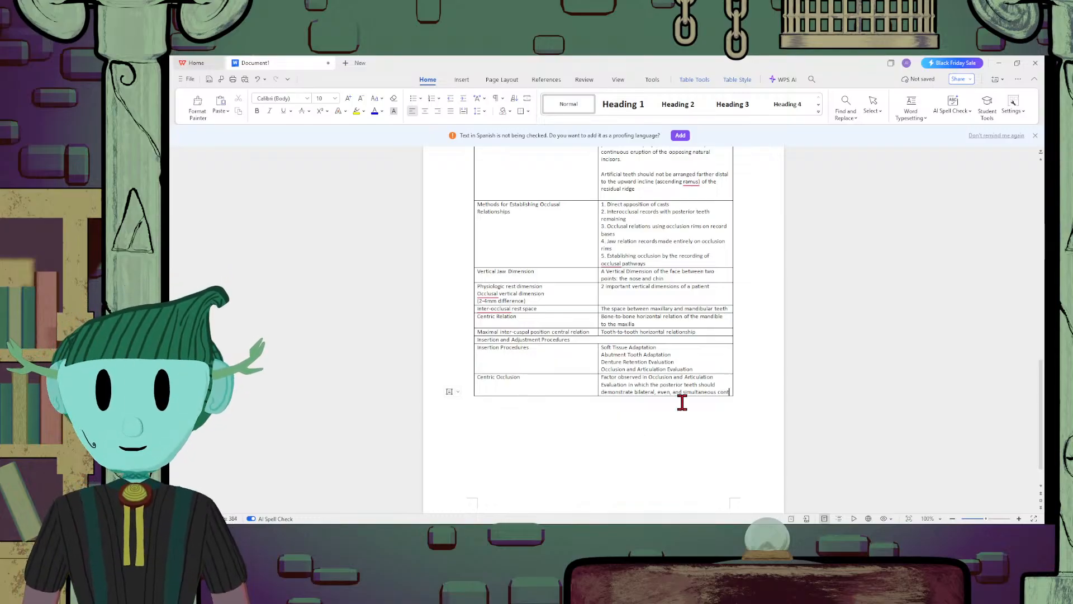
pyautogui.write('act.')
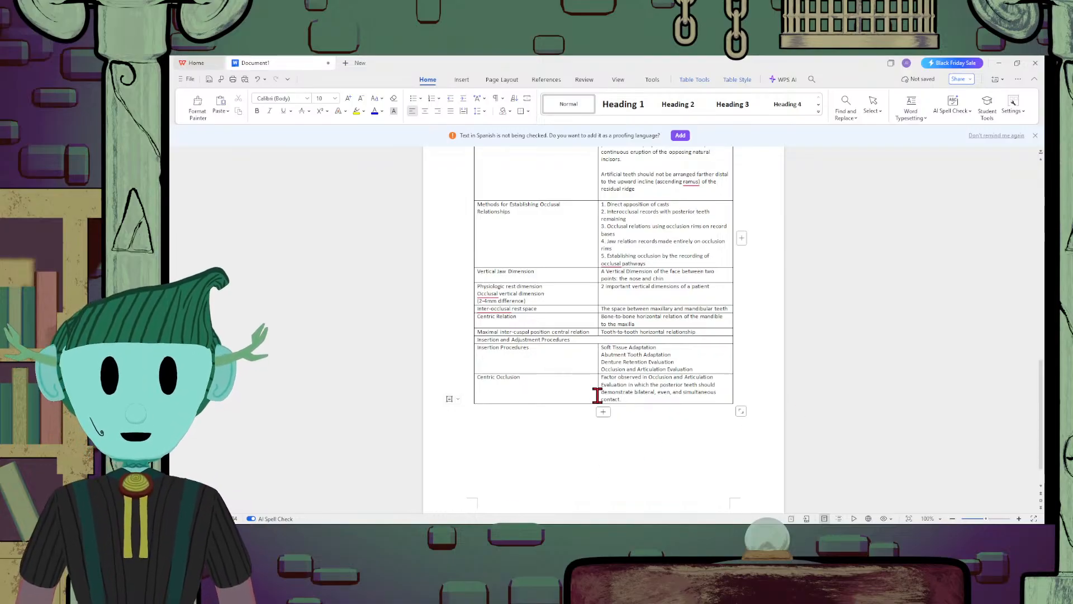
# Add a new row below Centric Occlusion and enter "Occlusal Vertical Dimension" in its first cell
pyautogui.click(604, 412)
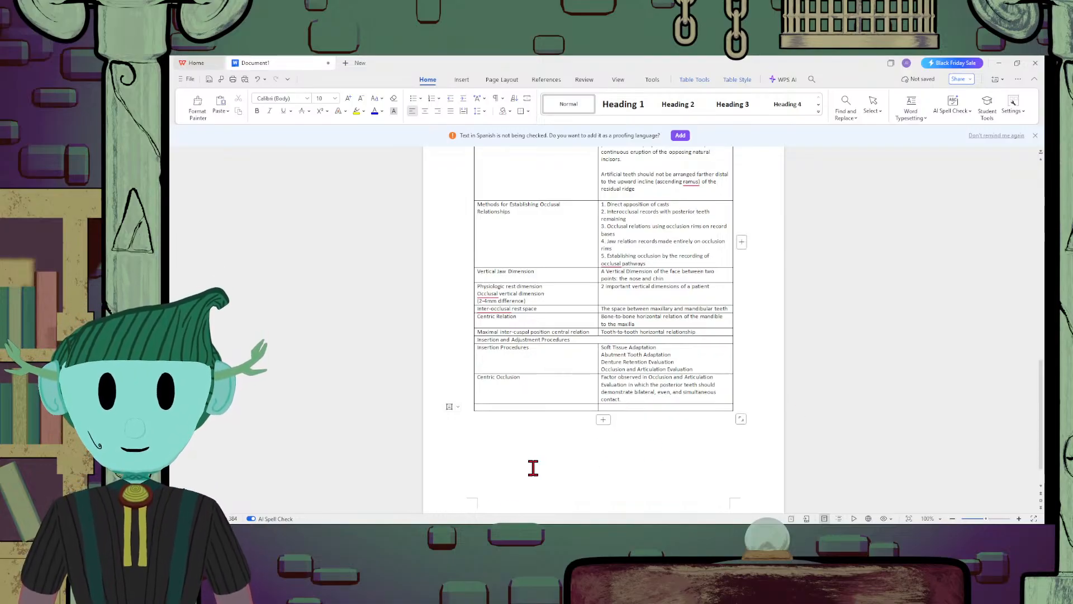
pyautogui.press('Tab')
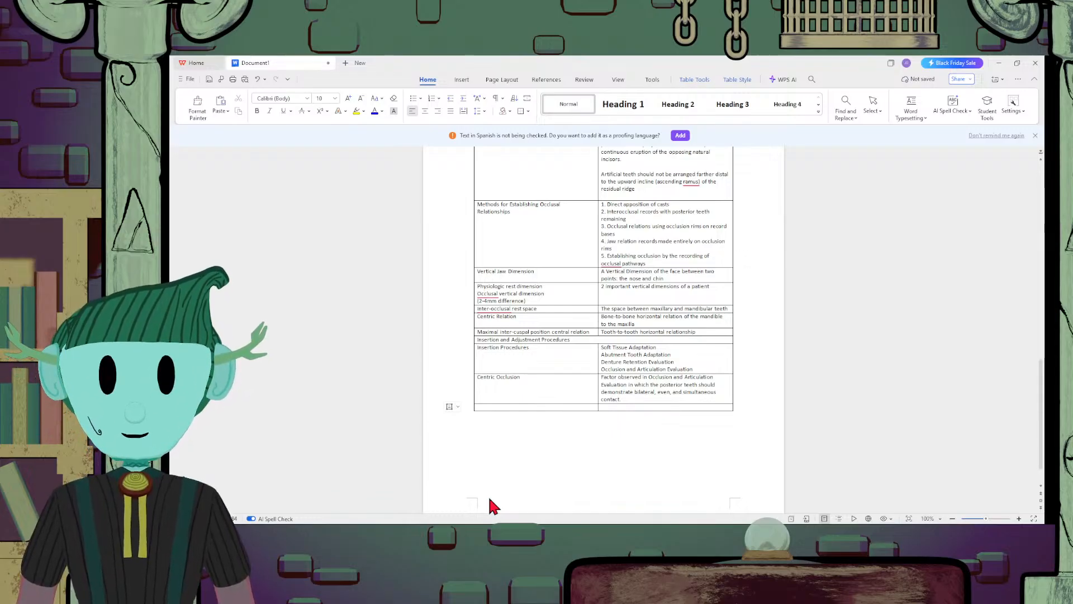
pyautogui.click(554, 409)
pyautogui.write('Occlus')
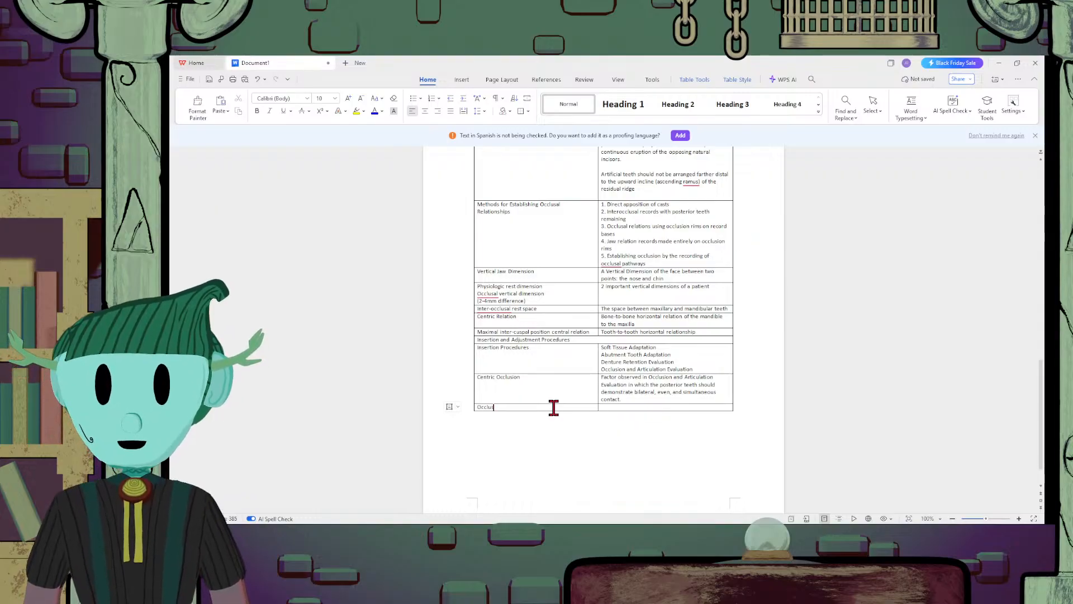
pyautogui.write('al ')
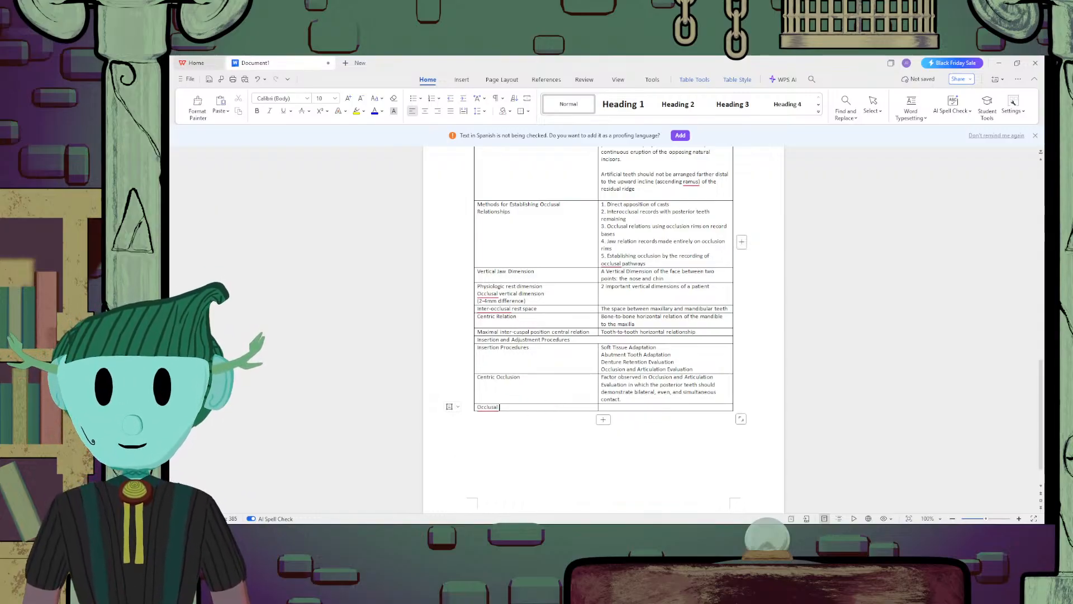
pyautogui.write('Vertical Dimension')
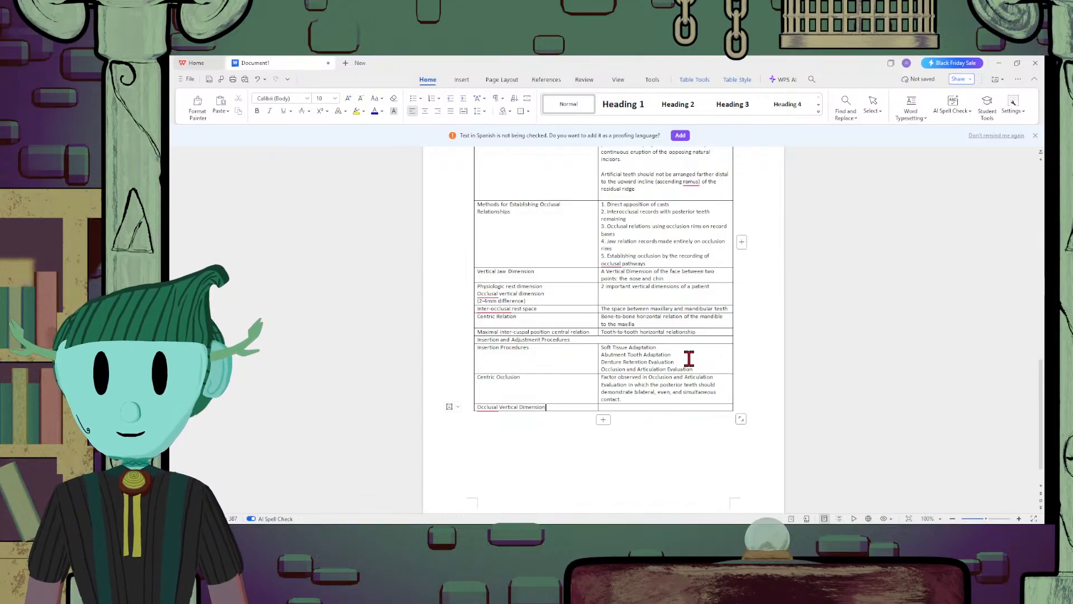
# Enter "Should demonstrate occlusal contact" in the Occlusal Vertical Dimension row's second cell and append another empty row to the table
pyautogui.click(633, 406)
pyautogui.write('Should')
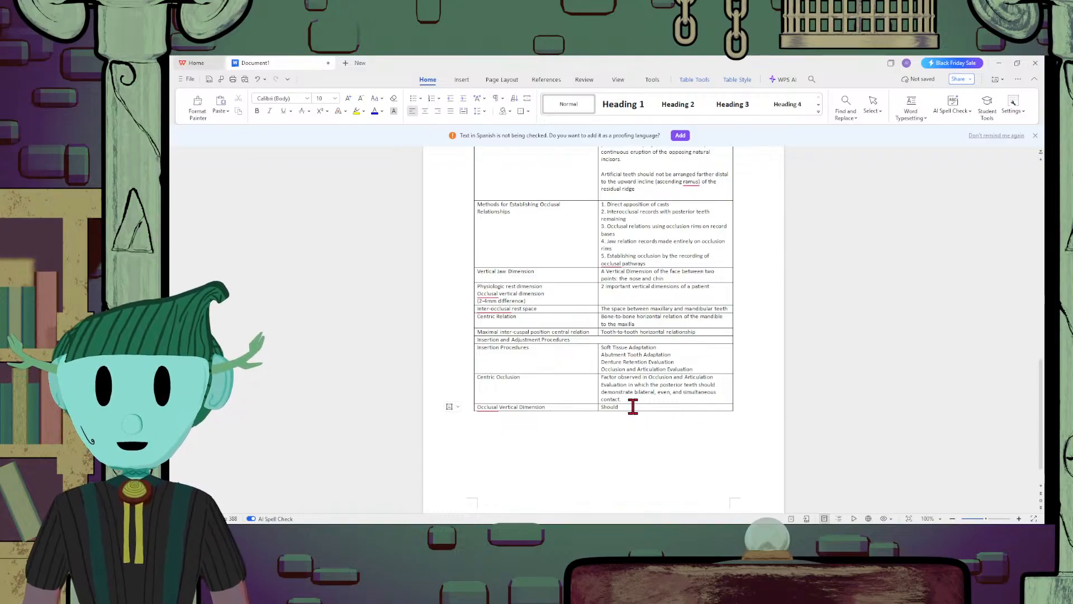
pyautogui.write(' demonstra')
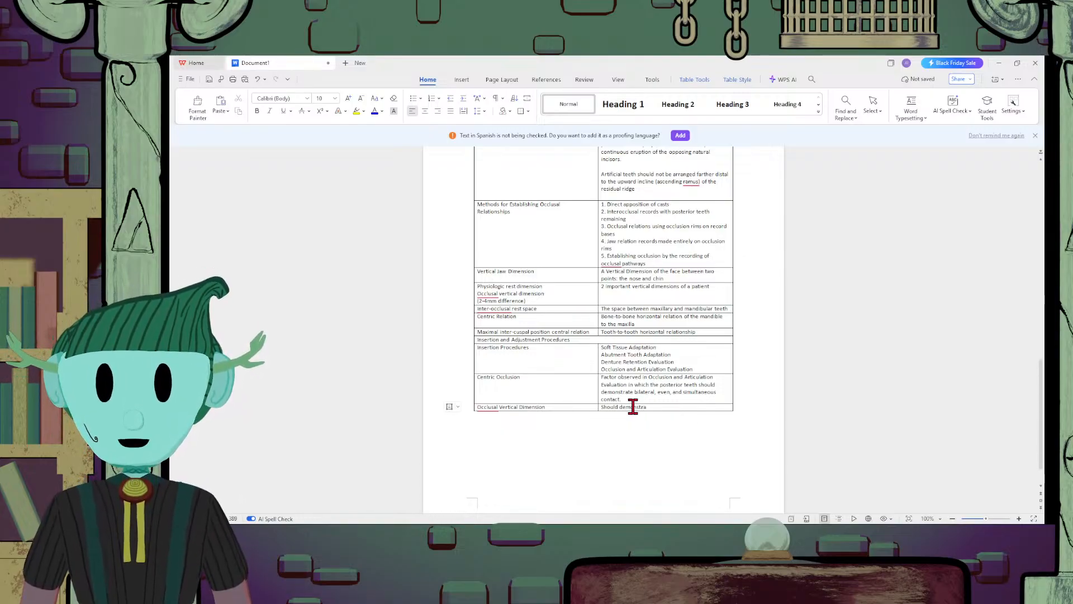
pyautogui.write('te')
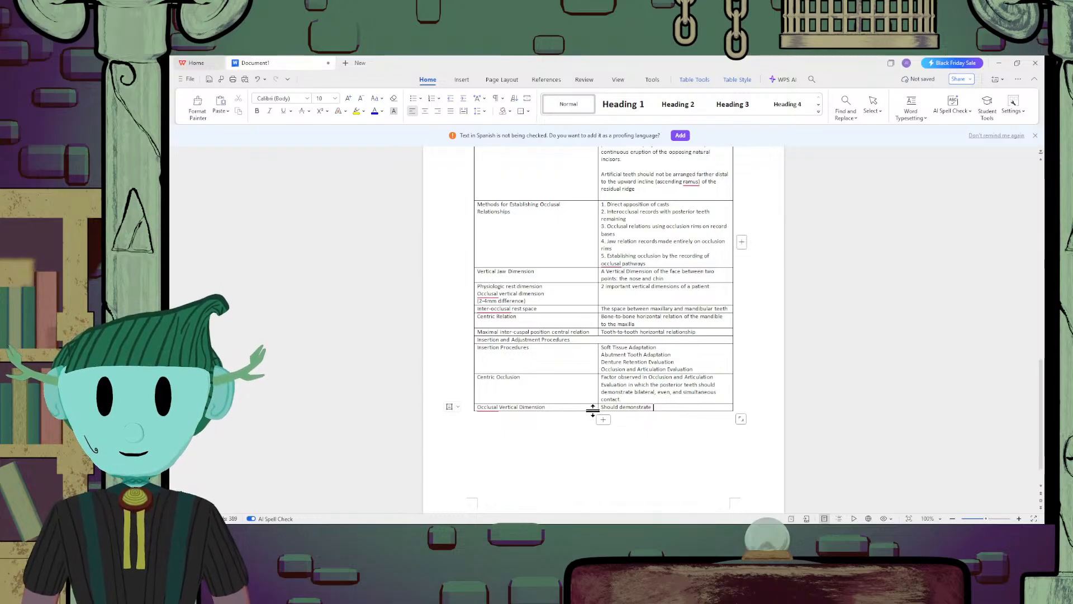
pyautogui.click(603, 419)
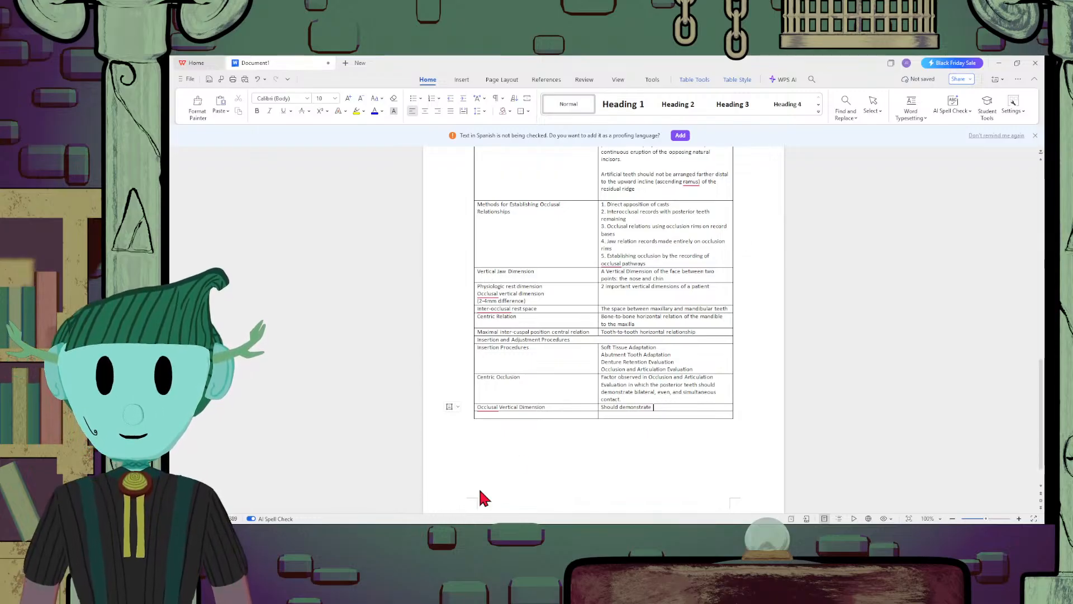
pyautogui.write('occl')
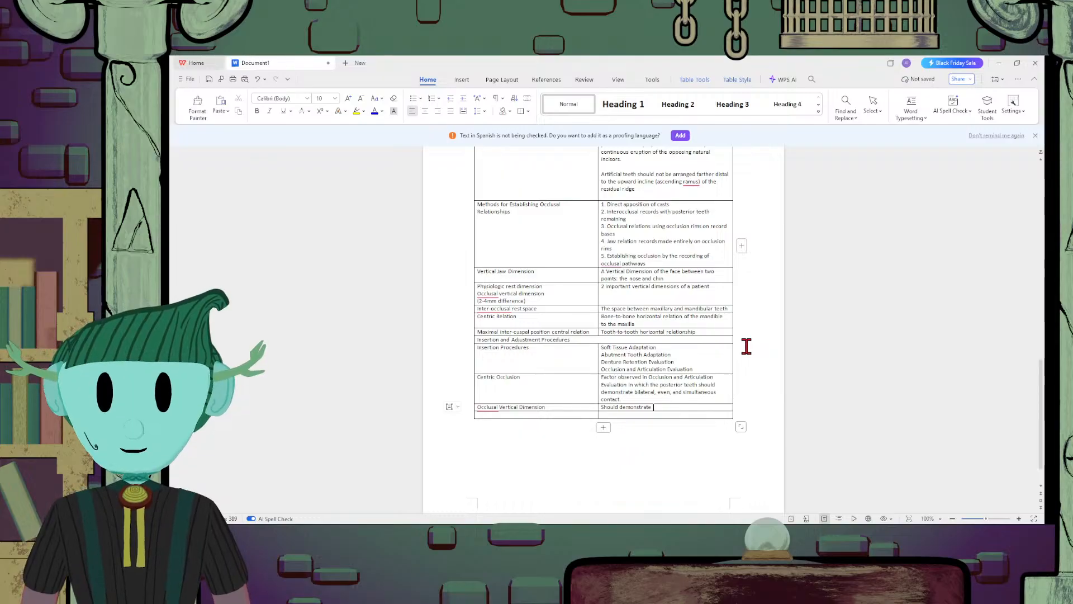
pyautogui.write('usal cont')
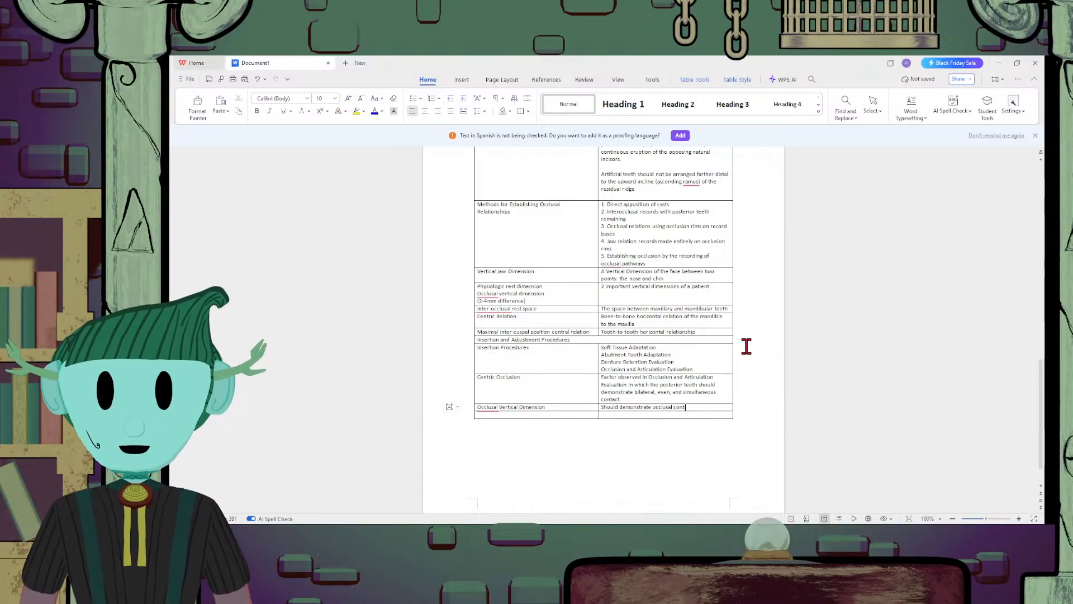
pyautogui.write('act')
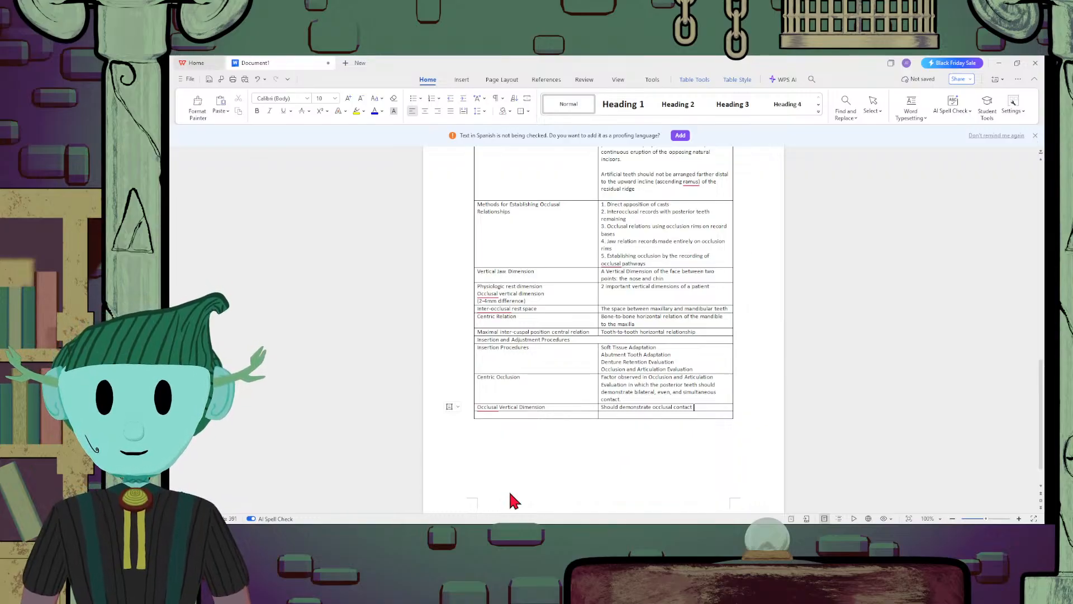
pyautogui.write(' a')
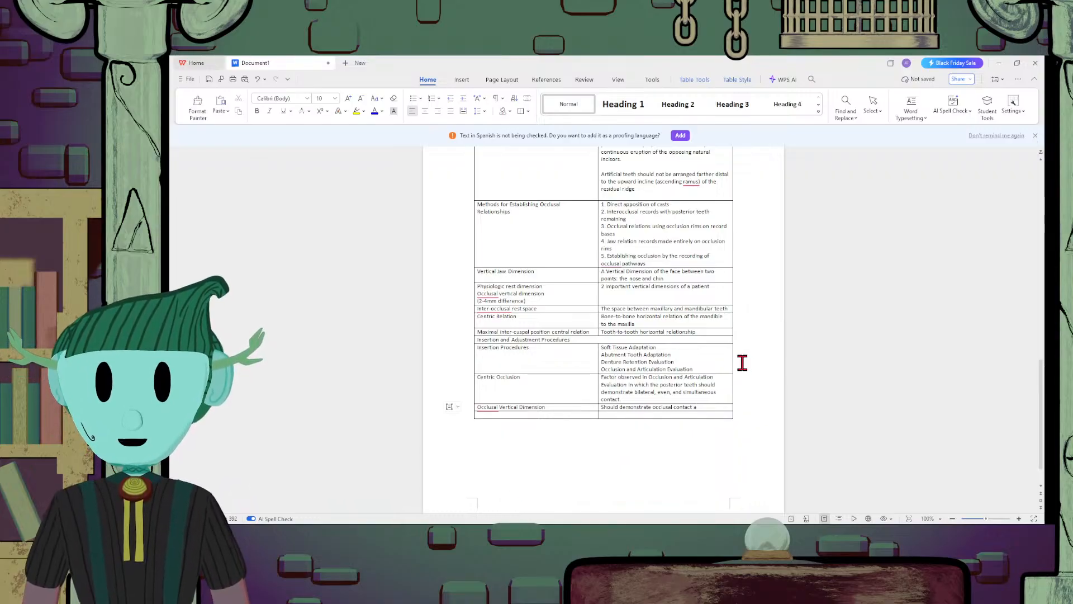
pyautogui.write('t correct verti')
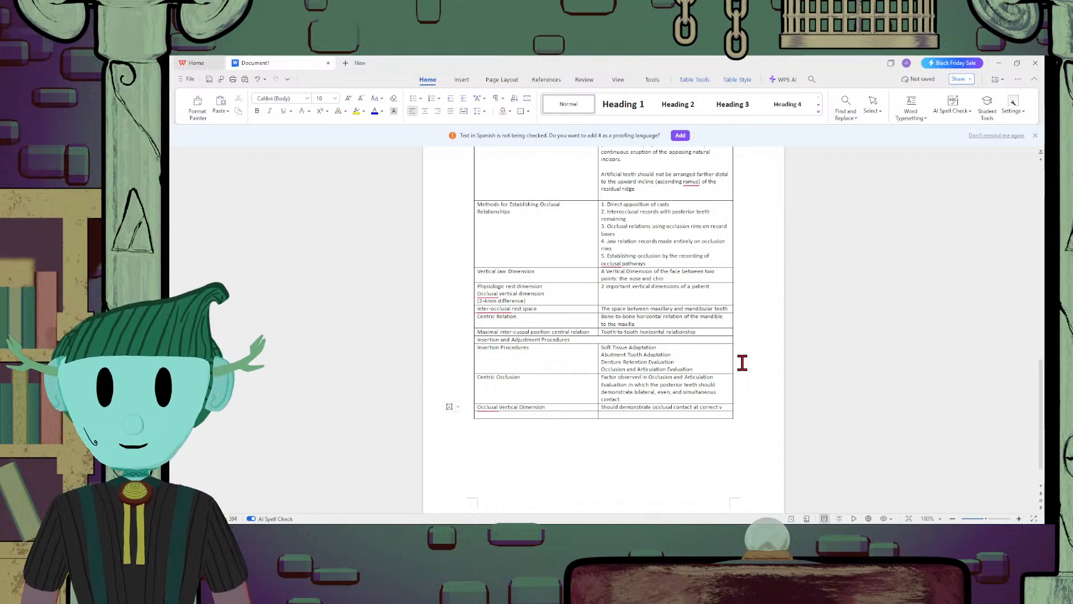
# Extend the Occlusal Vertical Dimension description with "at correct vertical dimension;"
pyautogui.press('BackSpace')
pyautogui.press('BackSpace')
pyautogui.press('BackSpace')
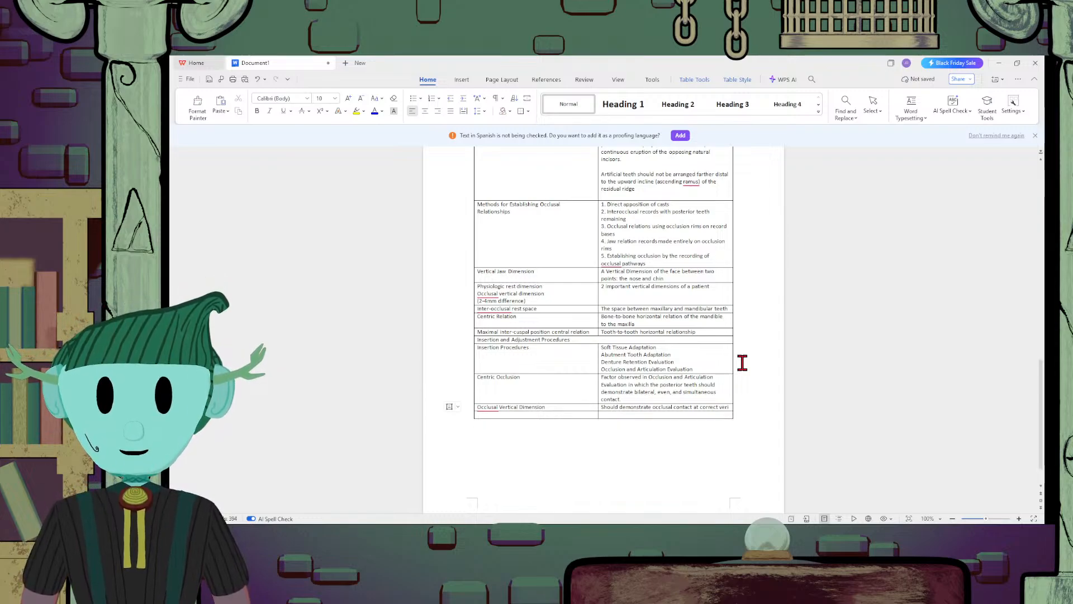
pyautogui.write('icla')
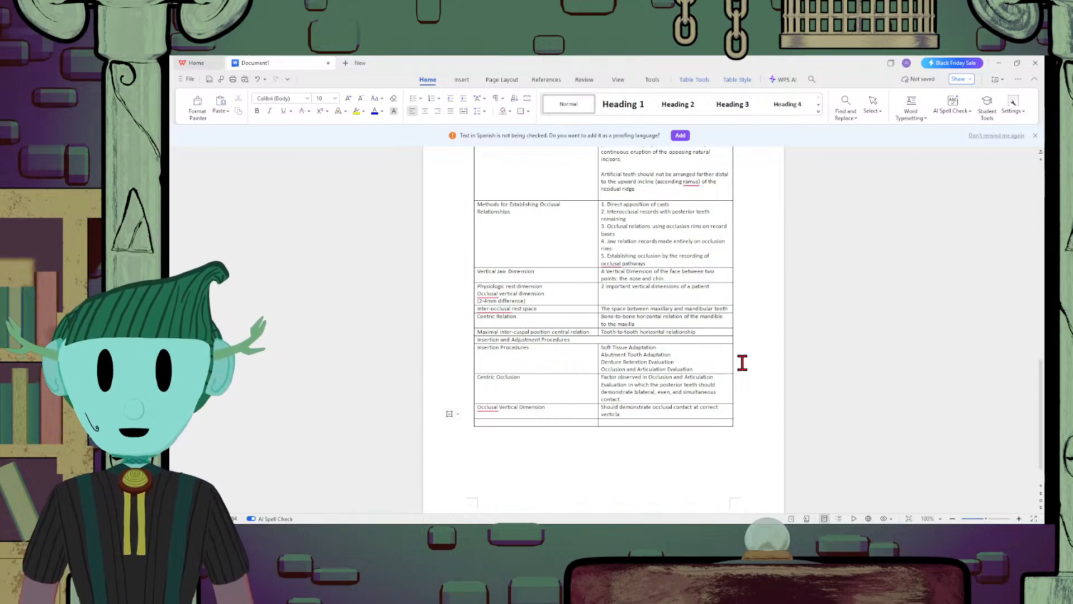
pyautogui.press('BackSpace')
pyautogui.press('BackSpace')
pyautogui.write('al dimension')
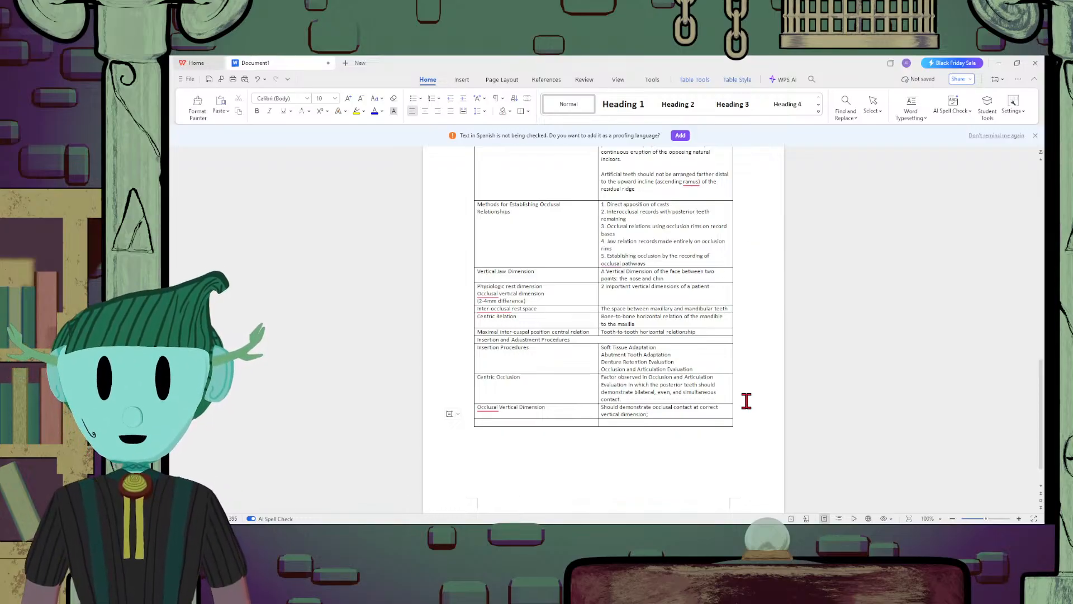
# Complete the Occlusal Vertical Dimension description with "RPD should not increase the vertical dimension of the patient"
pyautogui.write('PD should not o')
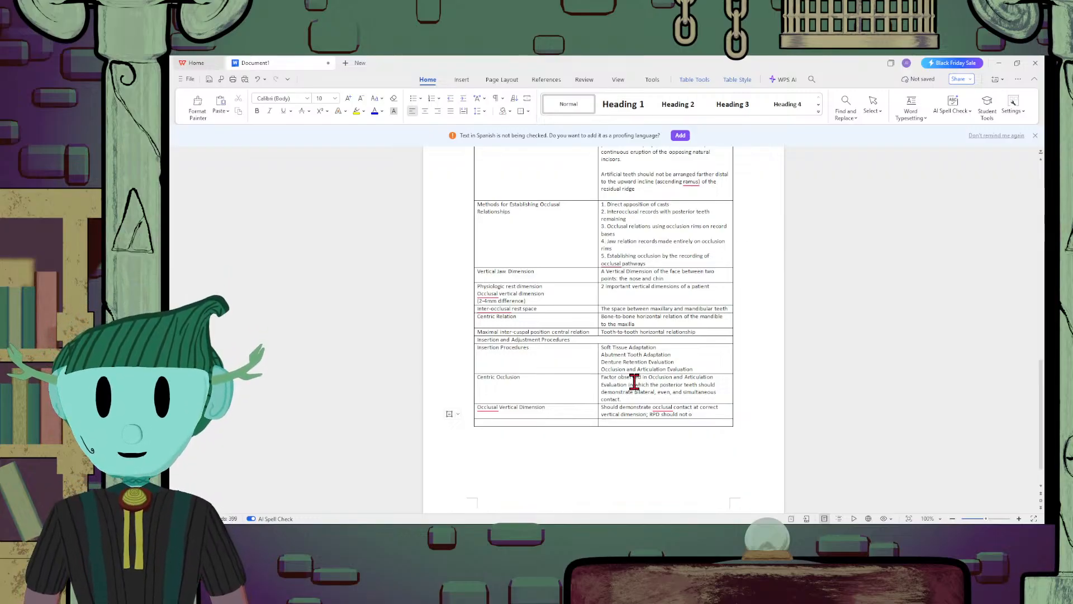
pyautogui.write('incre')
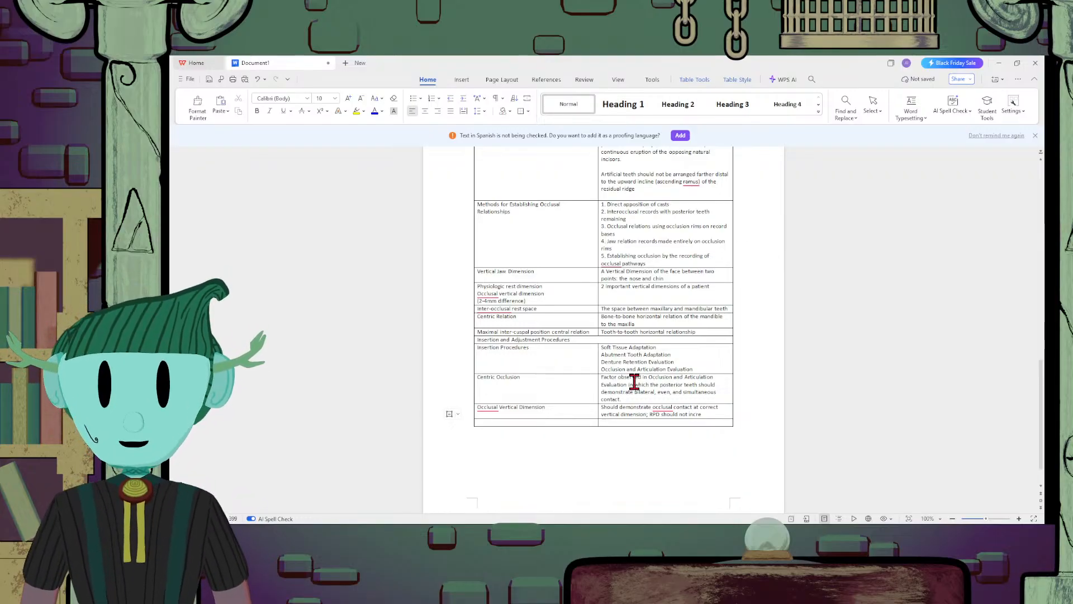
pyautogui.write('ase the vertical dimes')
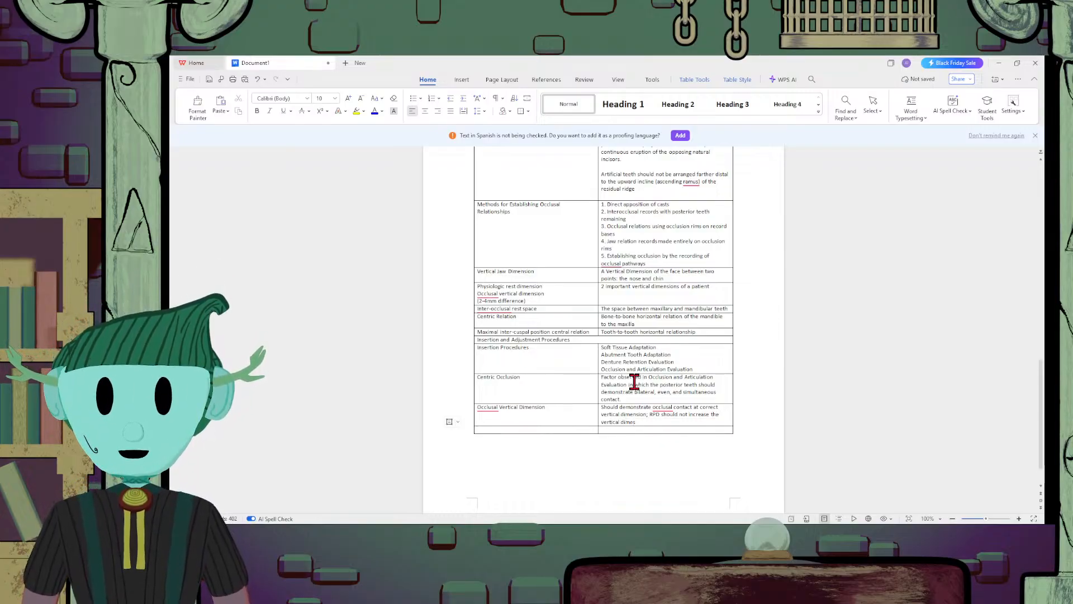
pyautogui.press('BackSpace')
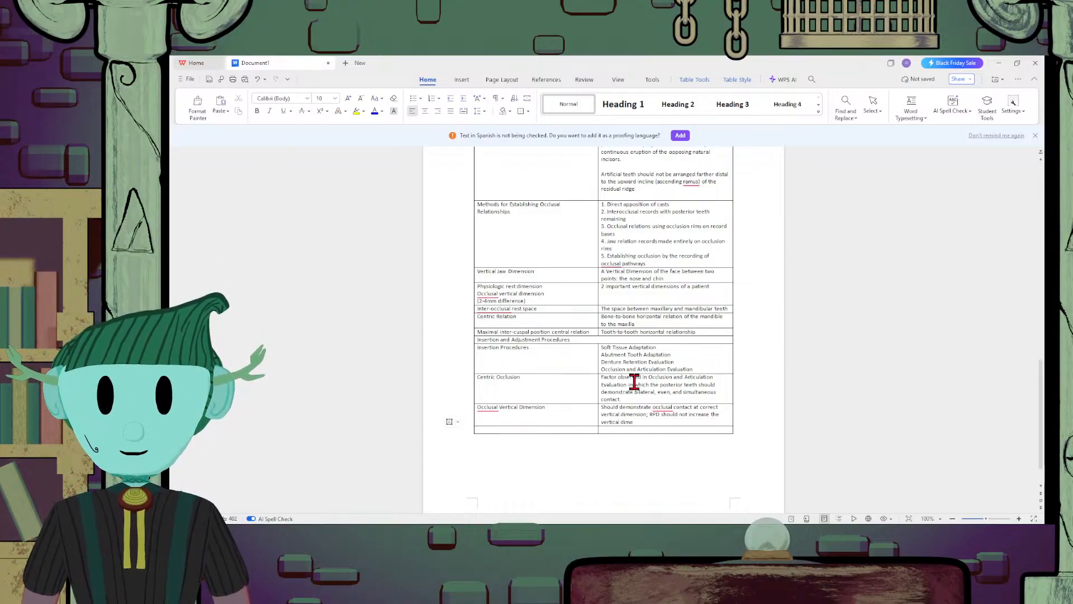
pyautogui.write('nsion ')
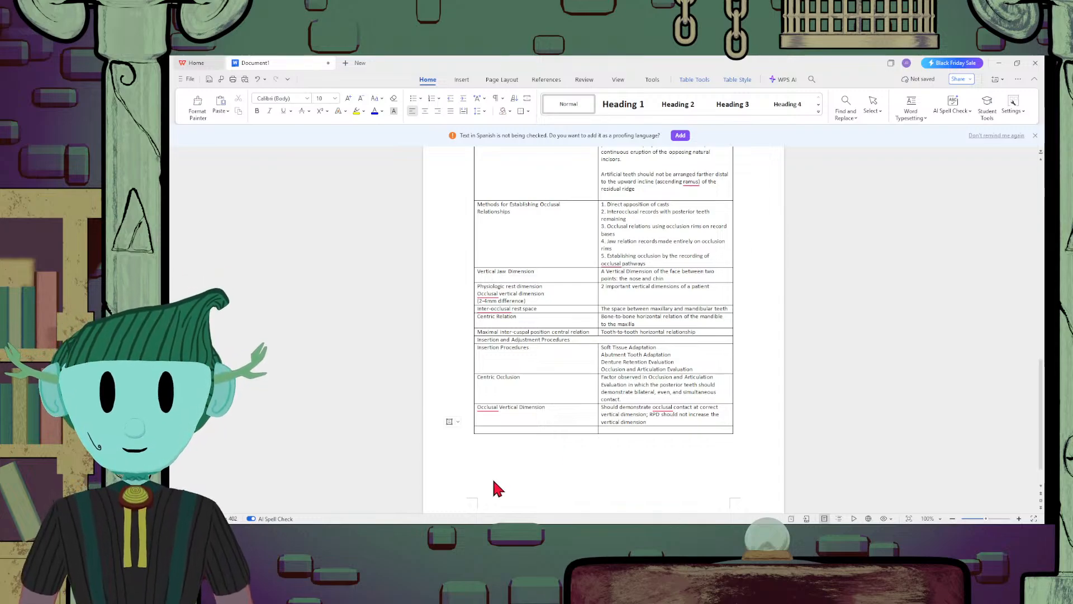
pyautogui.write('of')
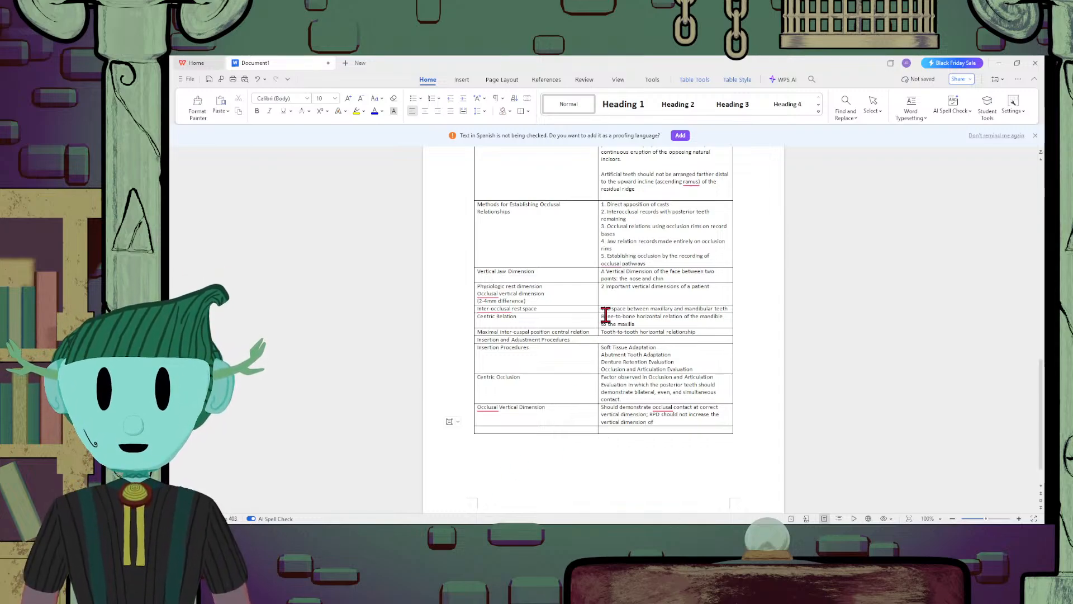
pyautogui.write(' the patient')
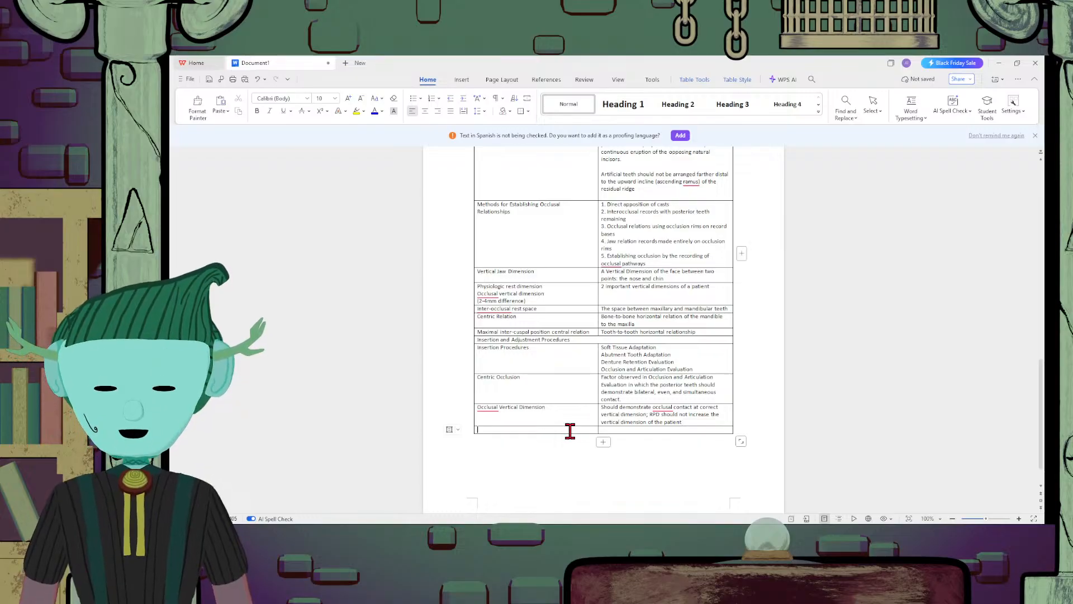
# Enter "Articulation" in the first cell of the empty row below Occlusal Vertical Dimension
pyautogui.write('Articulatio')
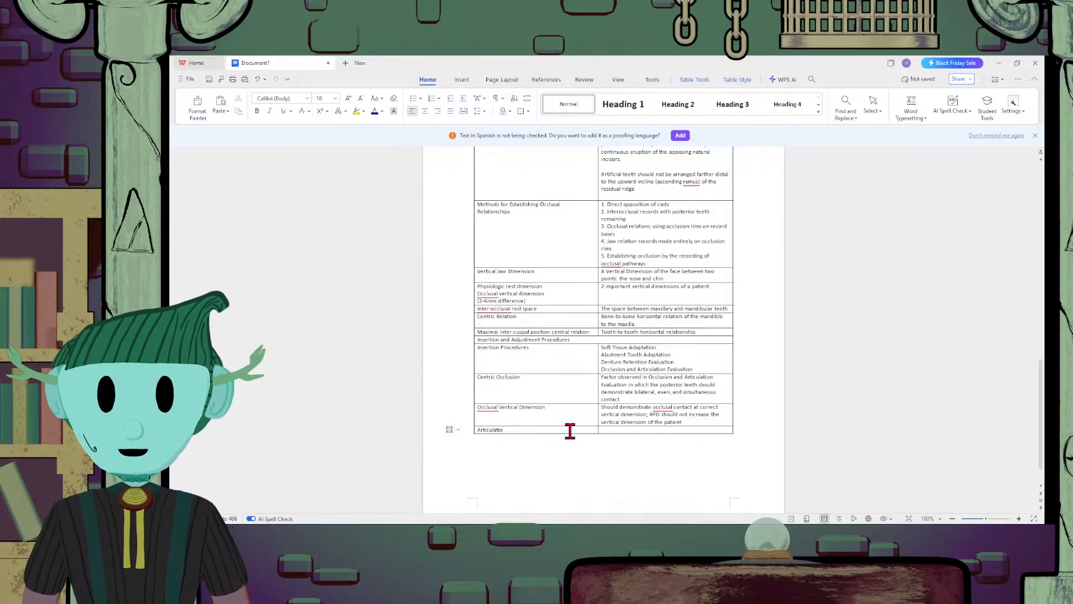
pyautogui.write('n')
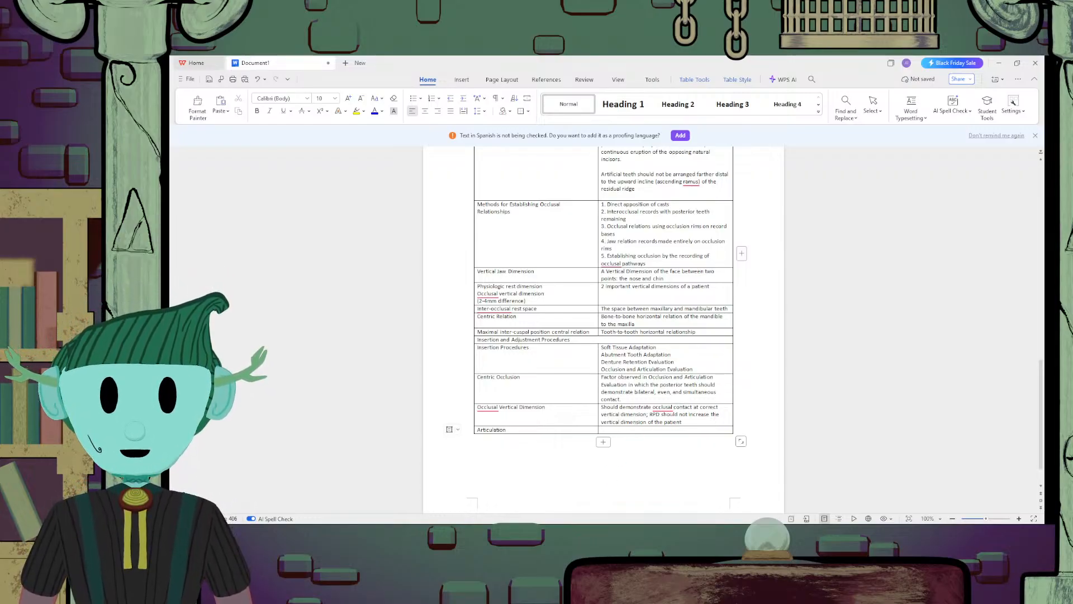
pyautogui.press('Tab')
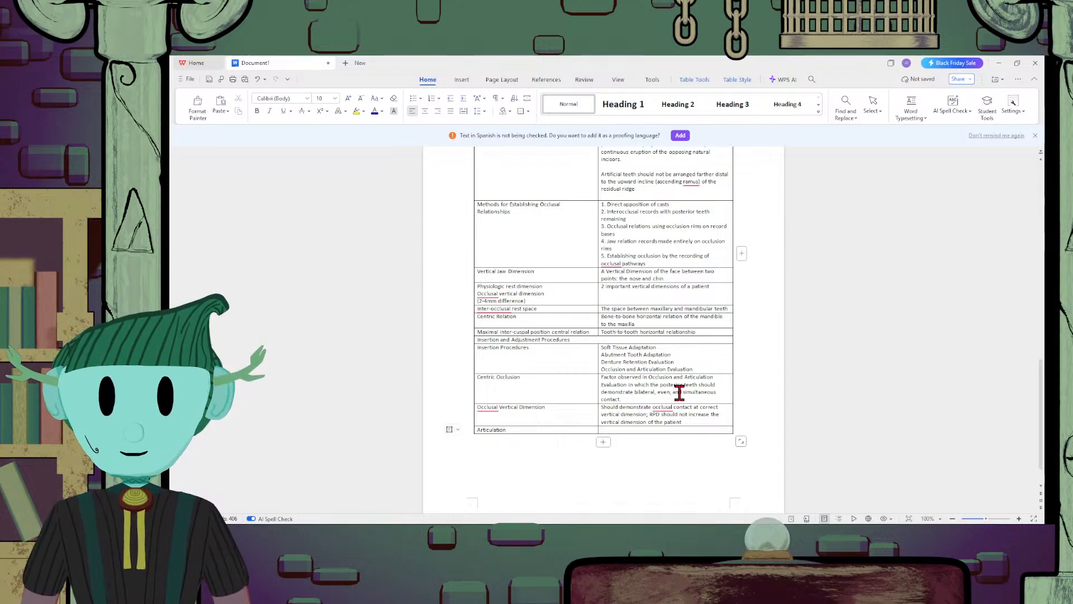
# Describe Articulation in its second cell as "RPD should demonstrate appropriate occlusal contact with opposing dentition"
pyautogui.write('RPD s')
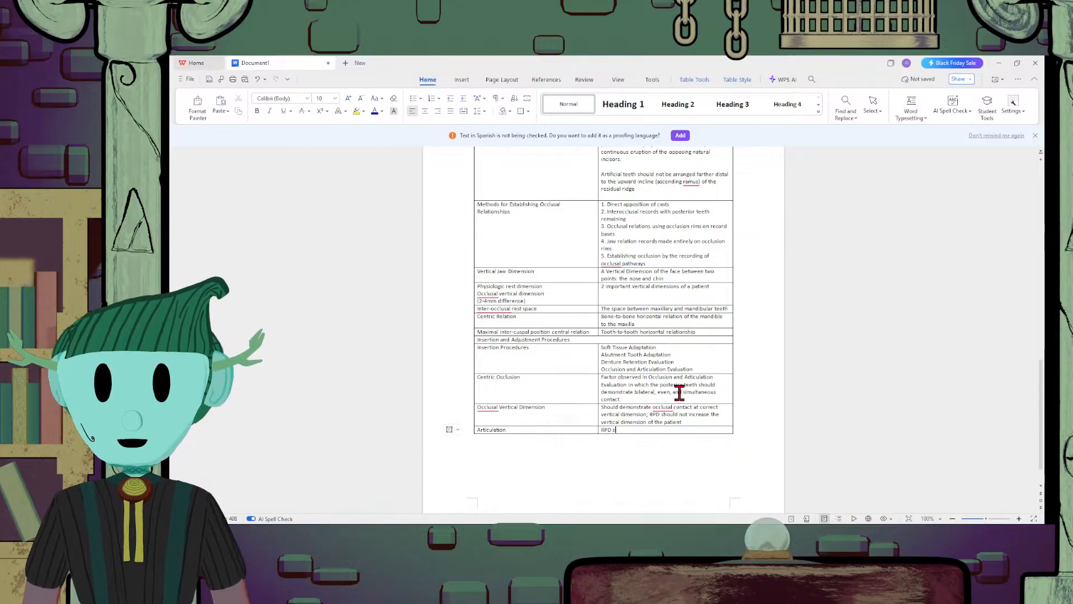
pyautogui.write('hould demonstrate')
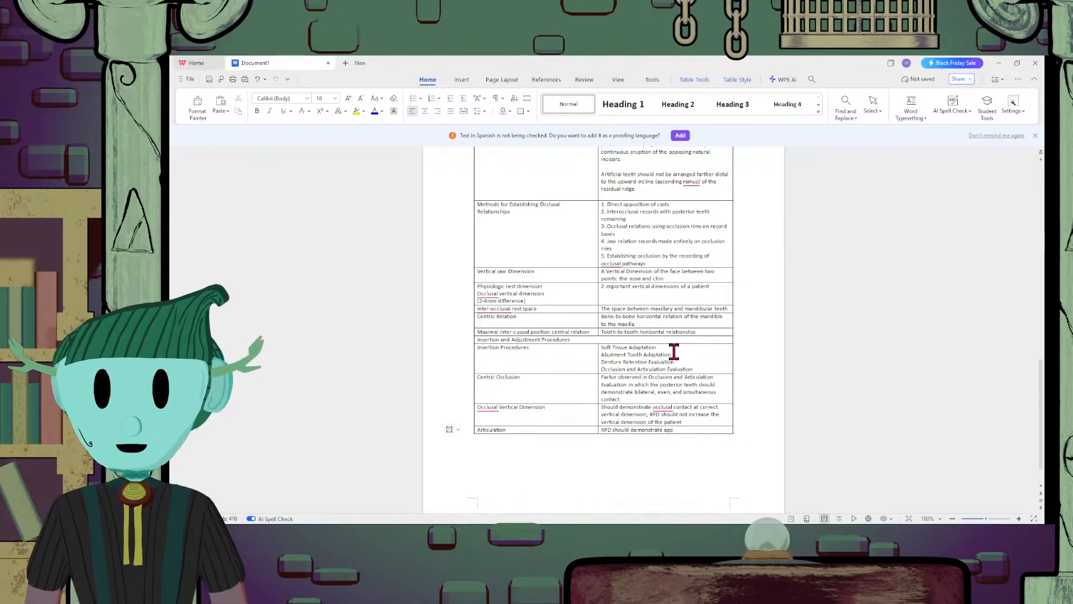
pyautogui.write('appropriate o')
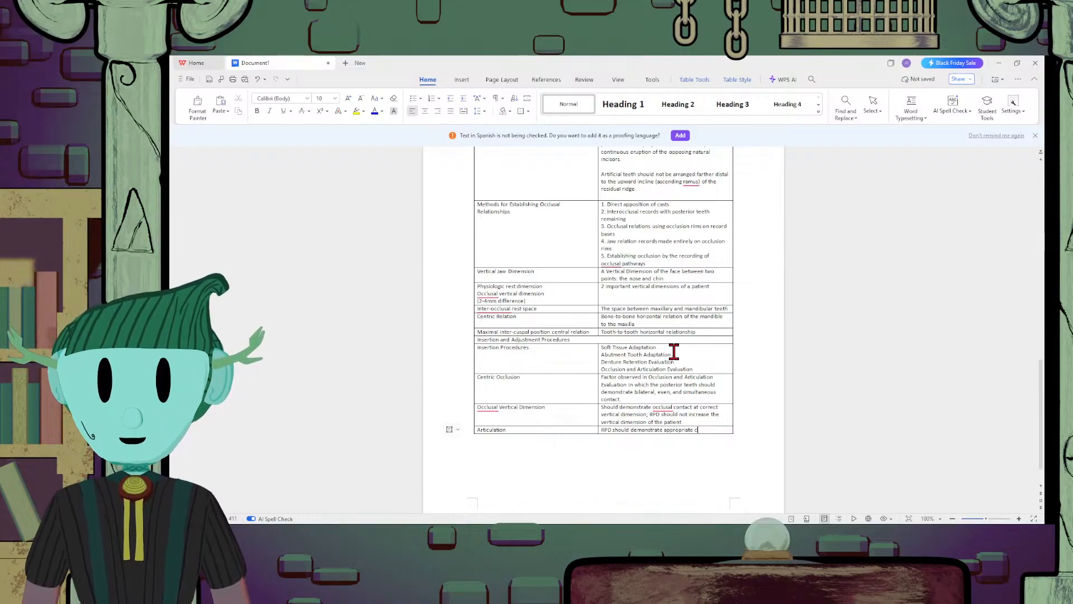
pyautogui.write('cclusal contact')
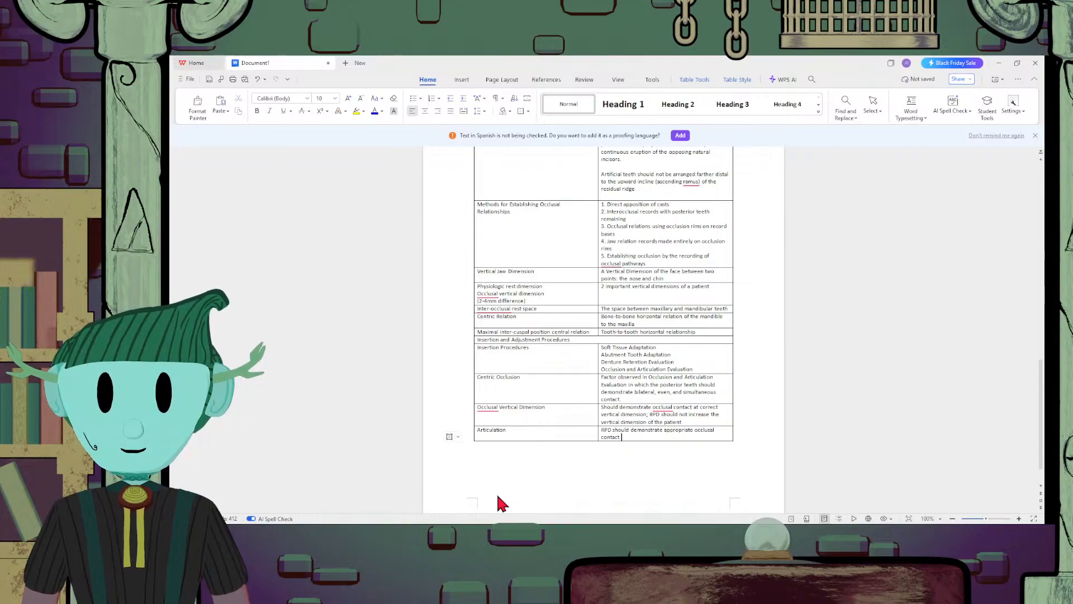
pyautogui.write('wi')
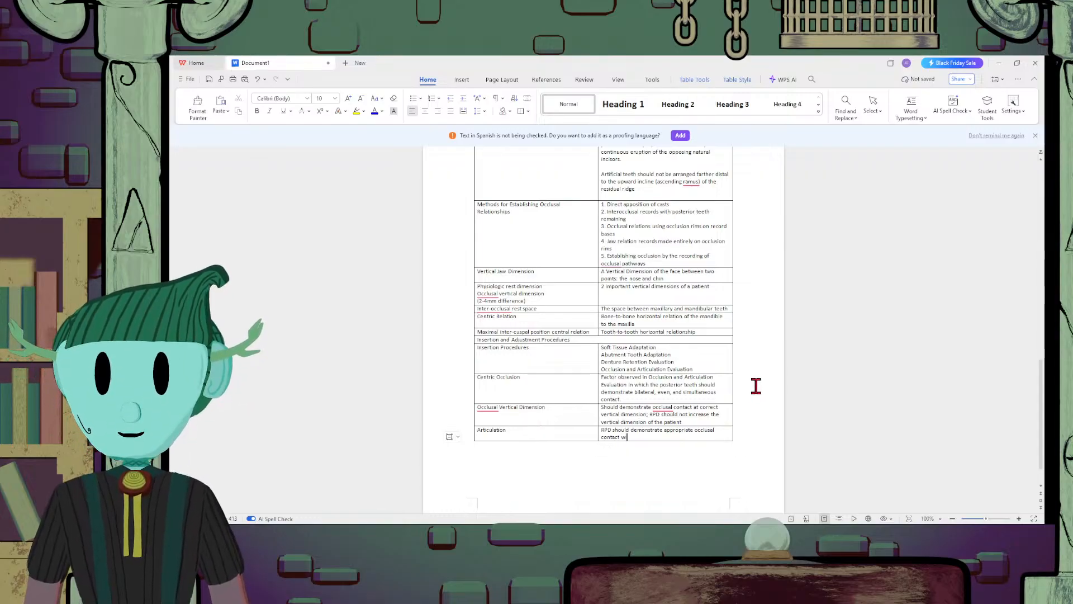
pyautogui.write('th oppo')
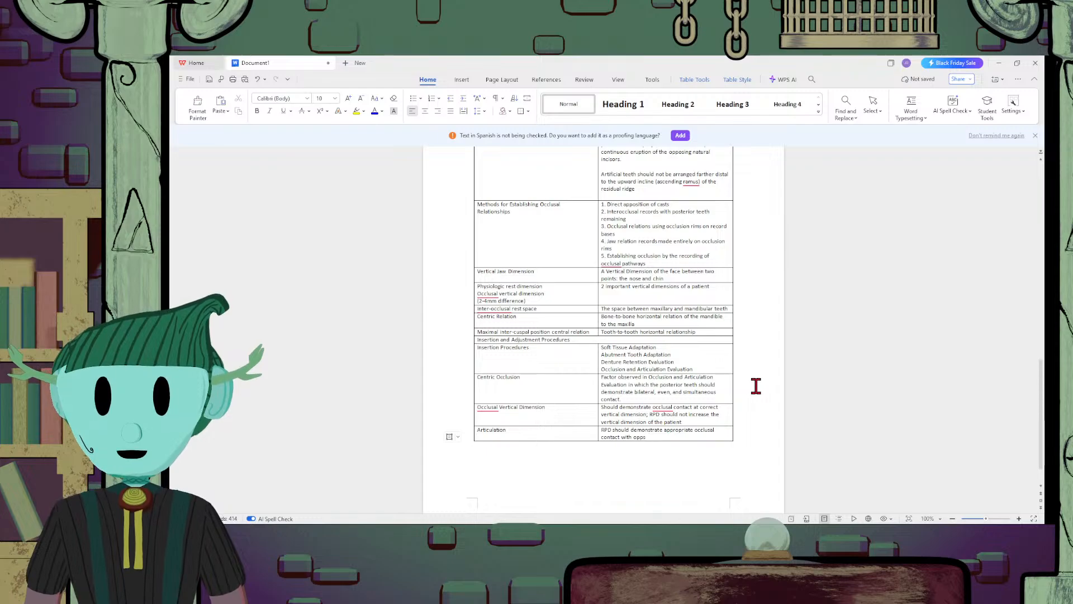
pyautogui.write('sing dentition')
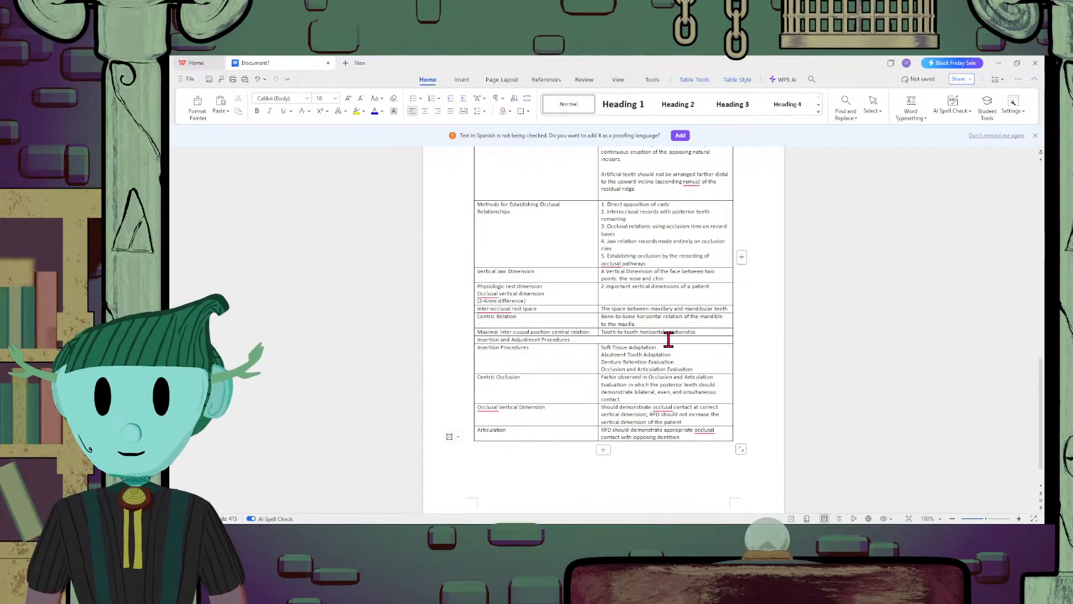
# Extend the Articulation description with "or restoration", correcting the missing space after "dentition"
pyautogui.write('or res')
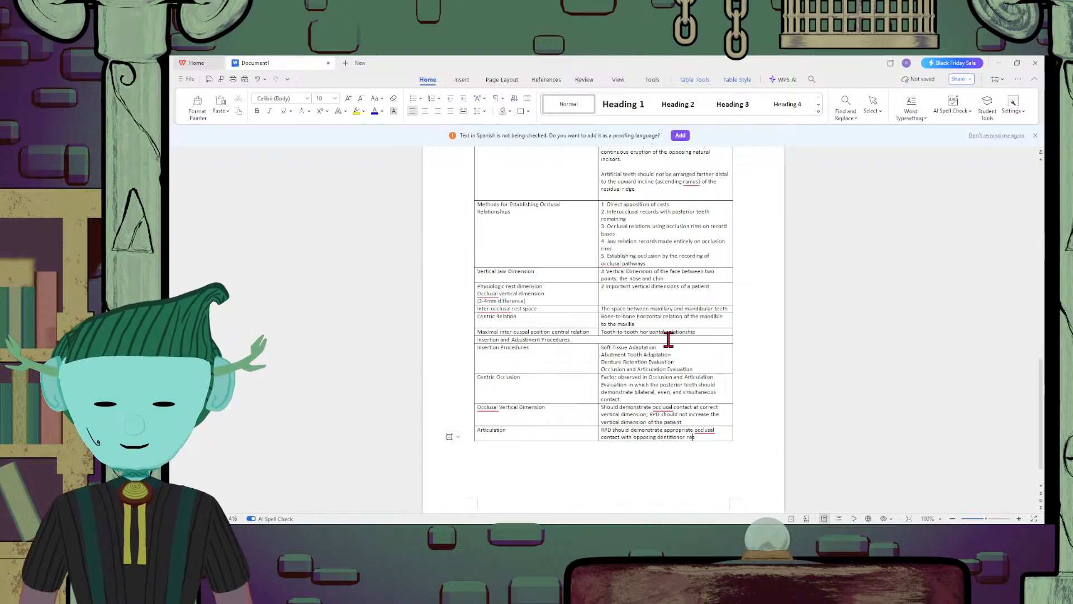
pyautogui.press('Left')
pyautogui.press('Left')
pyautogui.press('Left')
pyautogui.press('Left')
pyautogui.press('Left')
pyautogui.press('Right')
pyautogui.press('Right')
pyautogui.press('Right')
pyautogui.press('Right')
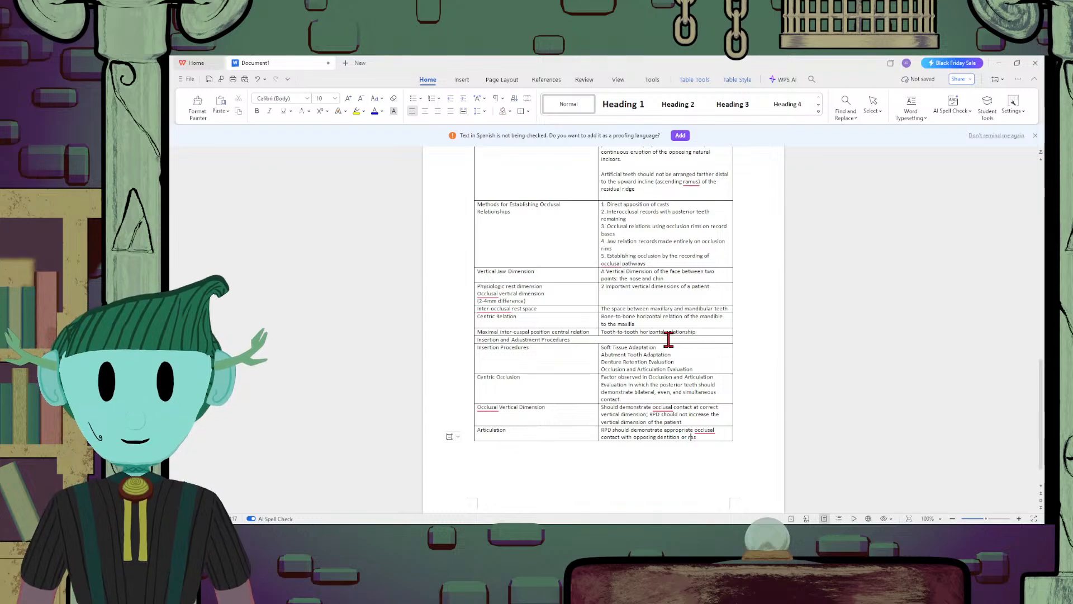
pyautogui.press('Right')
pyautogui.press('Right')
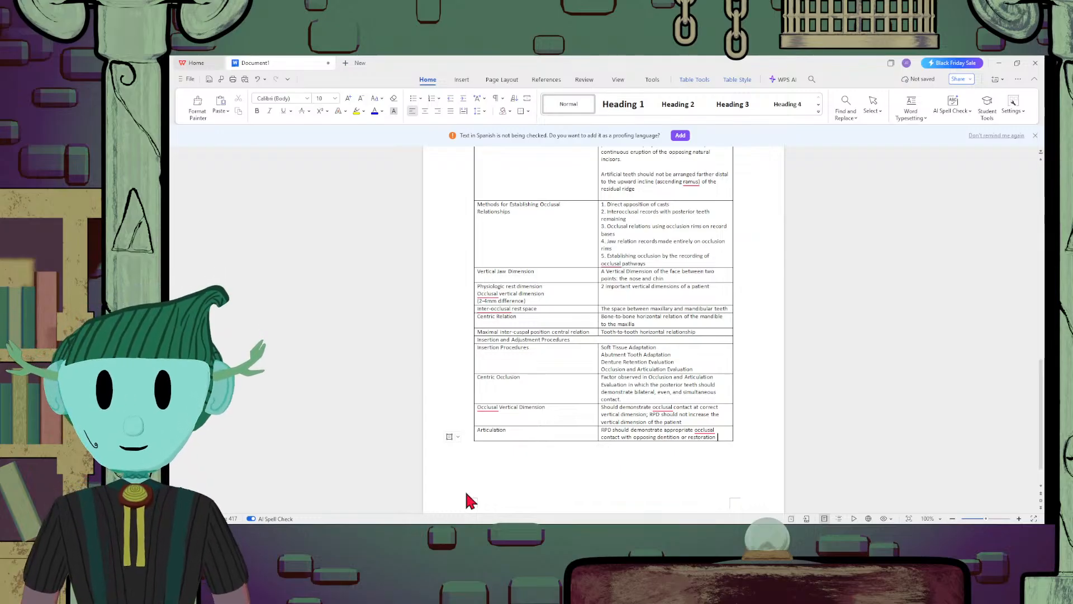
# Finish the Articulation description with "during mandibular excursive movement."
pyautogui.write('during')
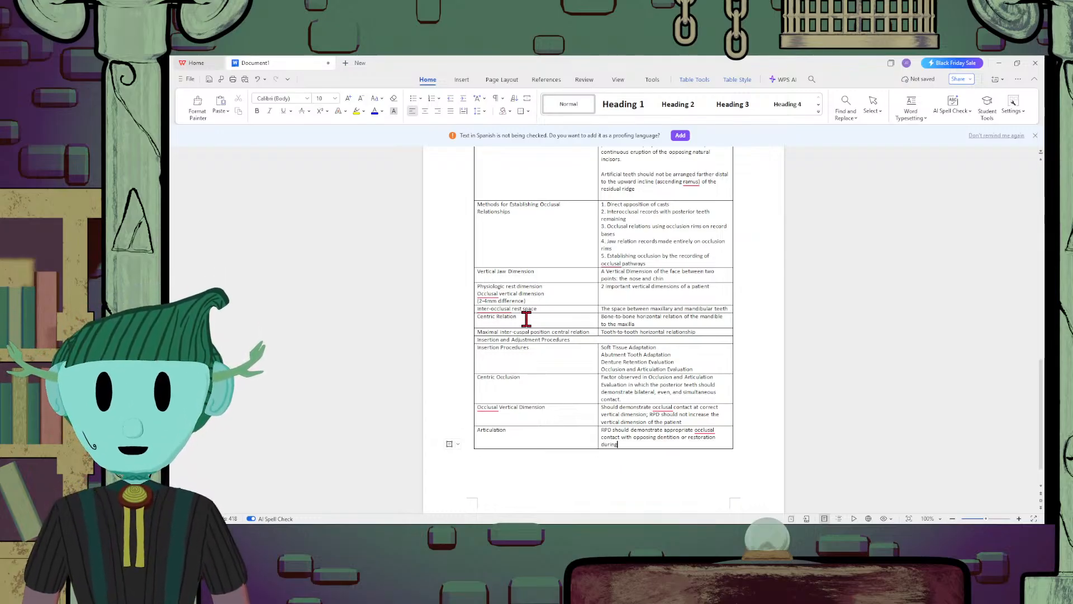
pyautogui.write(' mandibu')
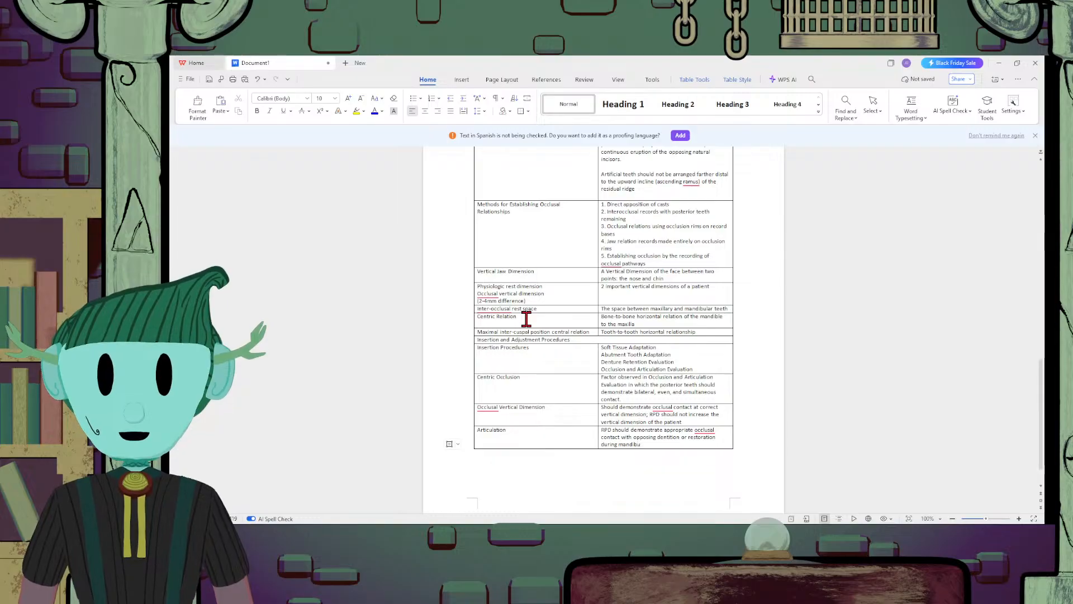
pyautogui.write('lar exc')
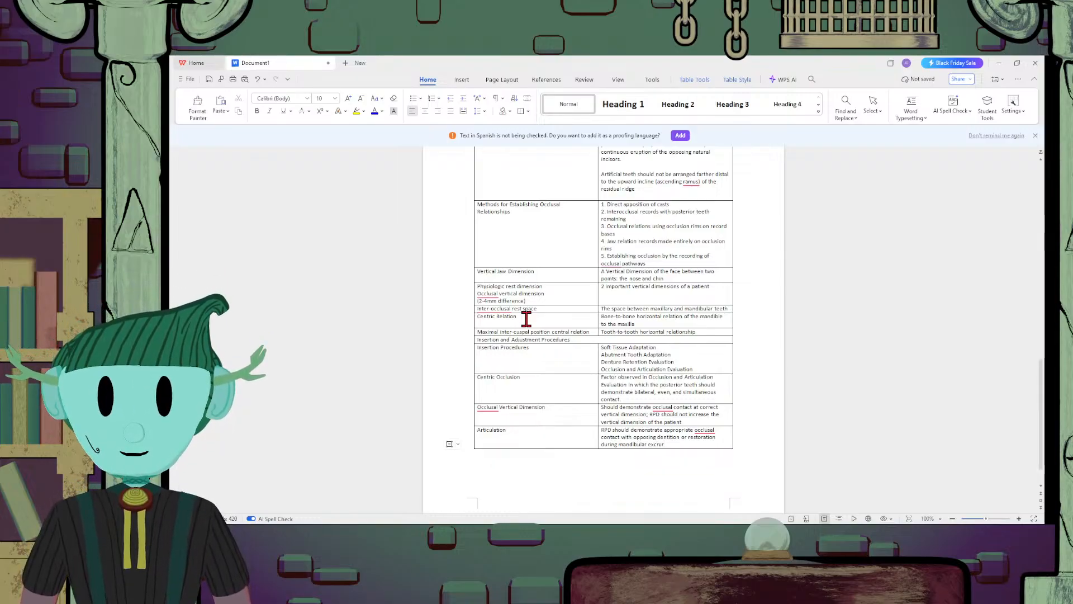
pyautogui.write('ur')
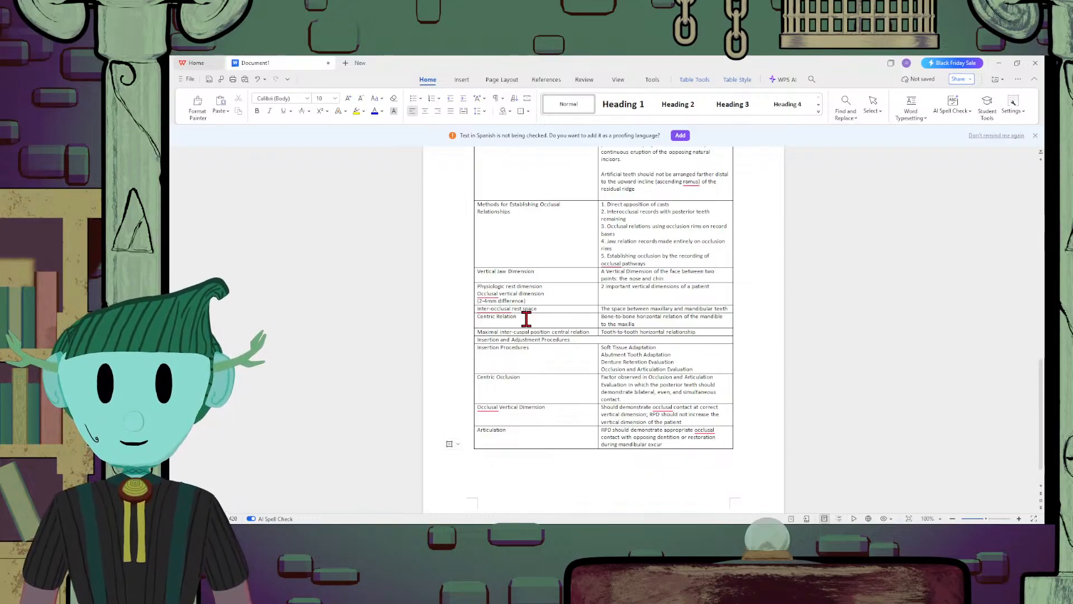
pyautogui.write('sive movement.')
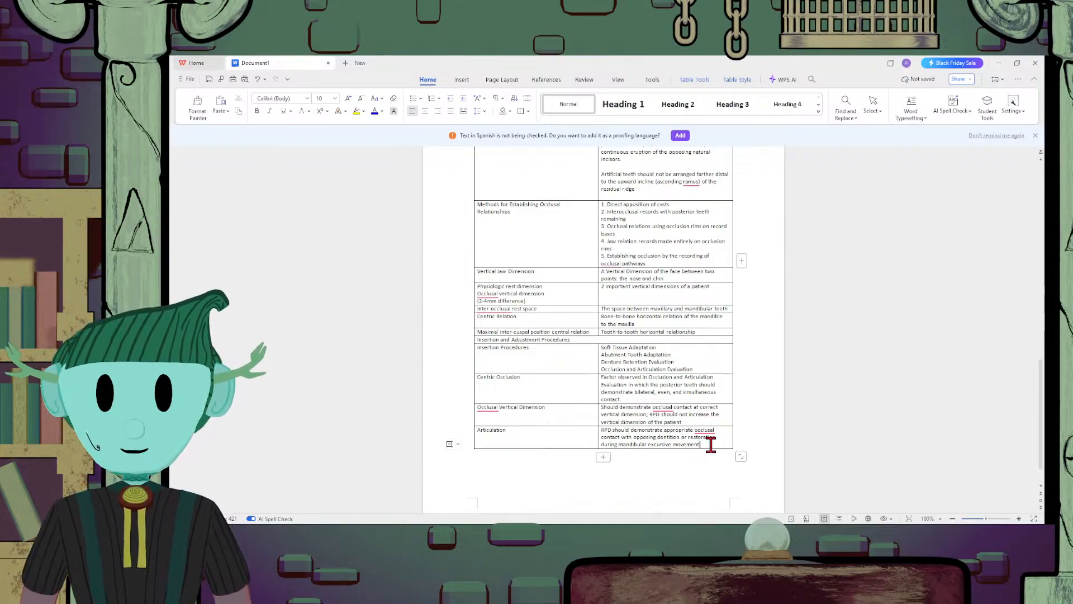
# Append two empty rows to the table below the Articulation row
pyautogui.click(603, 457)
pyautogui.scroll(4, 643, 439)
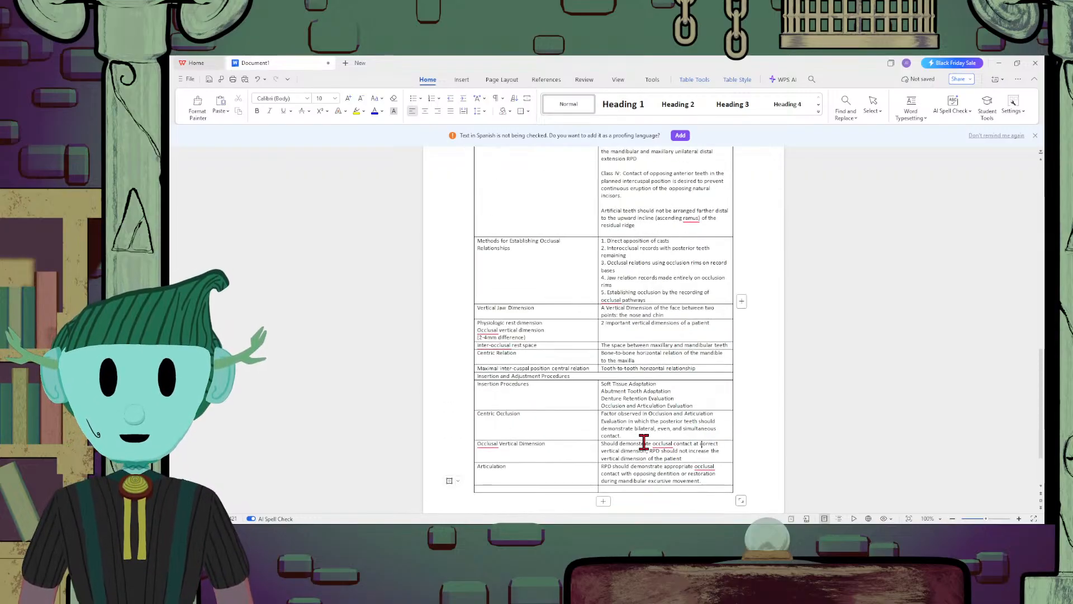
pyautogui.scroll(8, 648, 447)
pyautogui.scroll(-7, 646, 446)
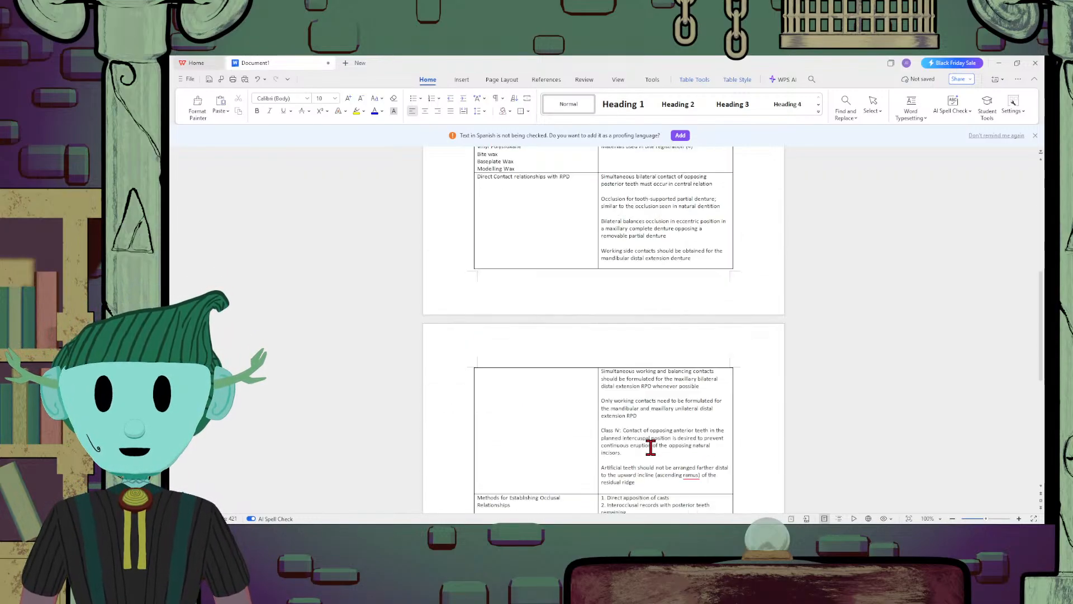
pyautogui.scroll(-6, 642, 447)
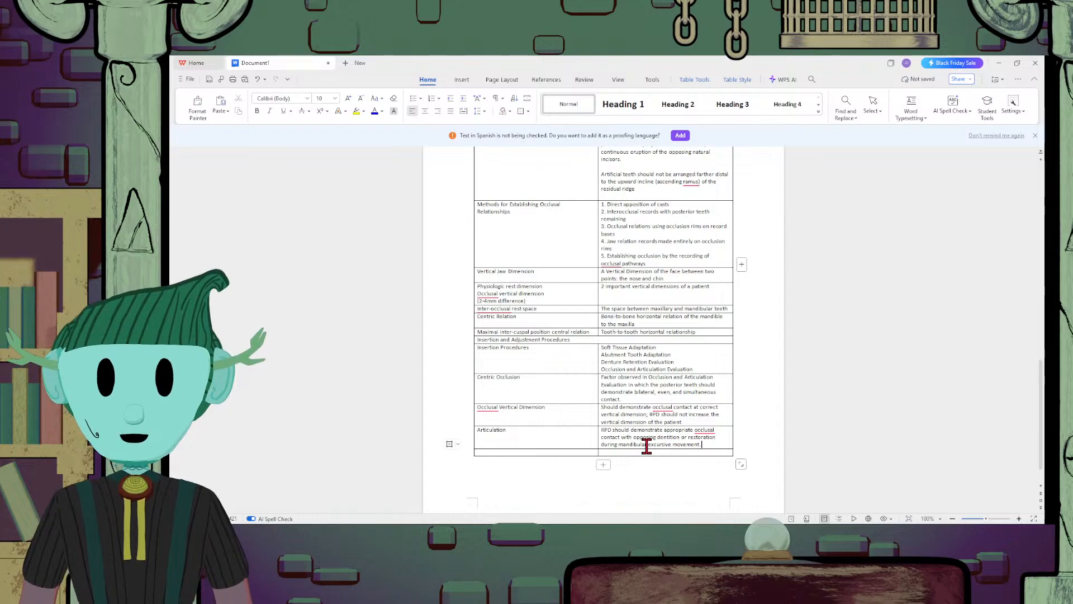
pyautogui.scroll(3, 647, 446)
pyautogui.scroll(-2, 648, 445)
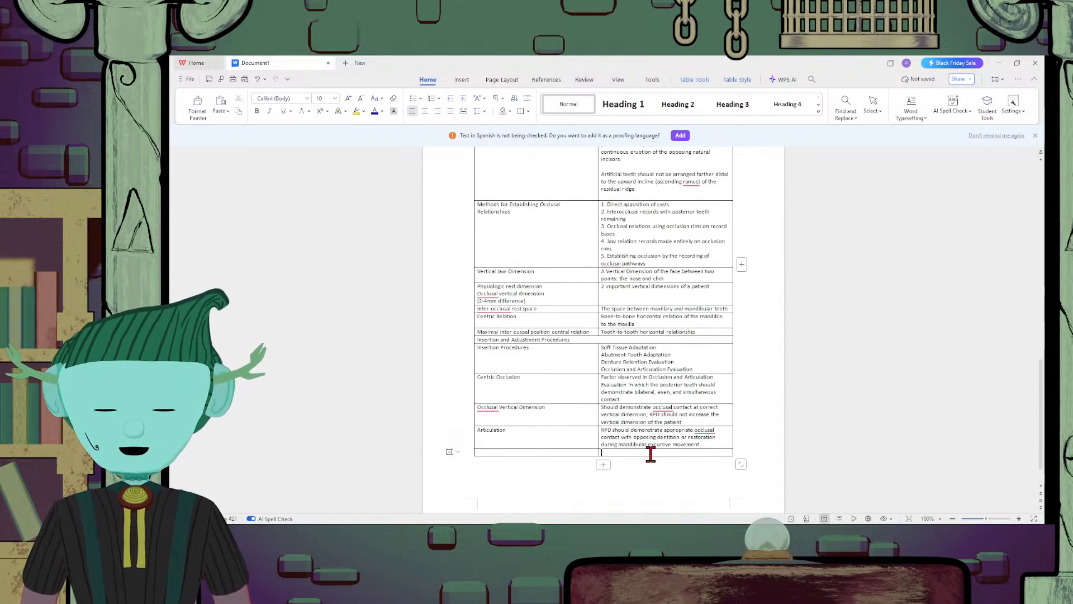
pyautogui.scroll(2, 699, 444)
pyautogui.moveTo(699, 444); pyautogui.dragTo(699, 444)
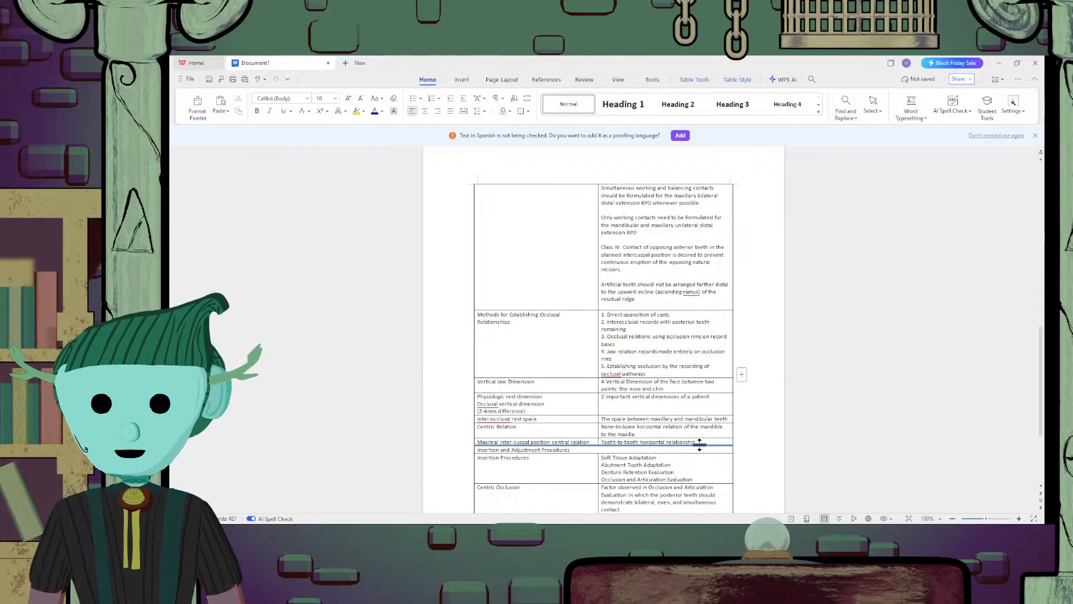
pyautogui.moveTo(699, 444); pyautogui.dragTo(702, 446)
pyautogui.scroll(-3, 701, 445)
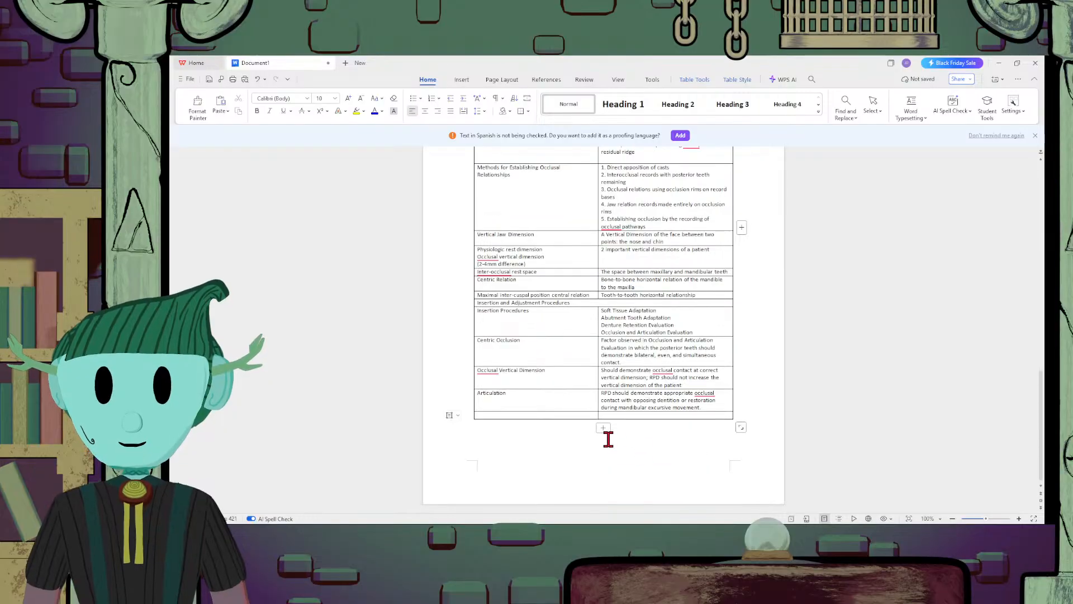
pyautogui.click(653, 423)
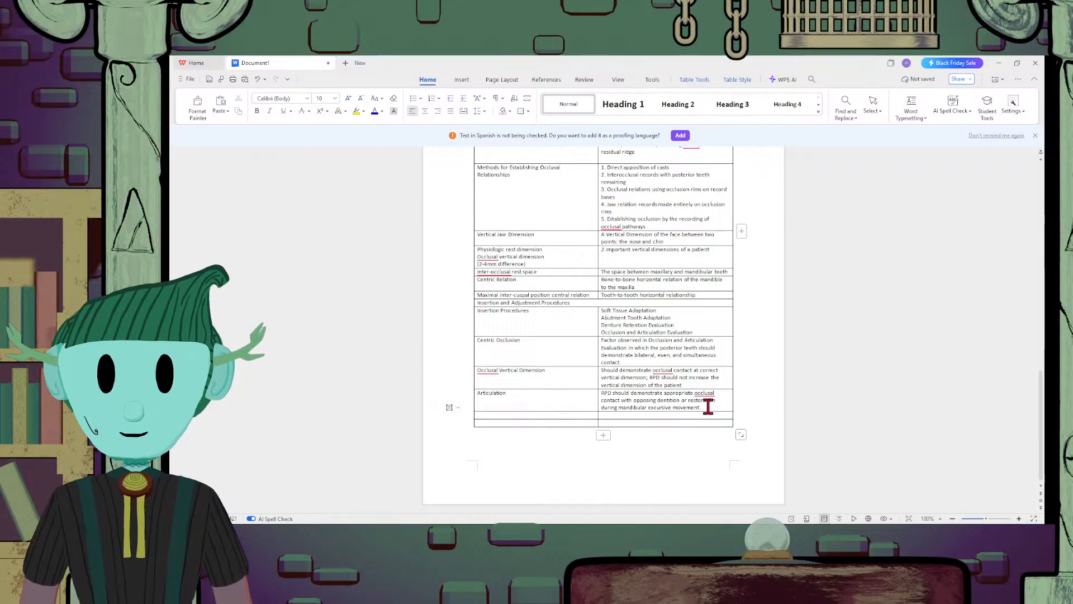
pyautogui.moveTo(690, 408); pyautogui.dragTo(537, 210)
pyautogui.scroll(14, 628, 317)
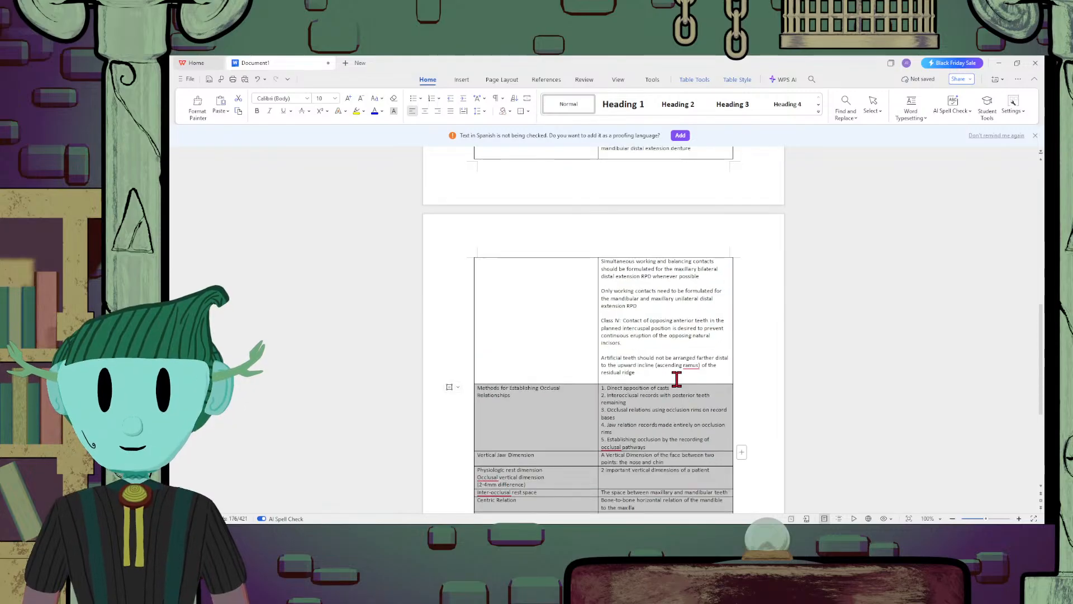
pyautogui.scroll(5, 676, 378)
pyautogui.scroll(-10, 676, 379)
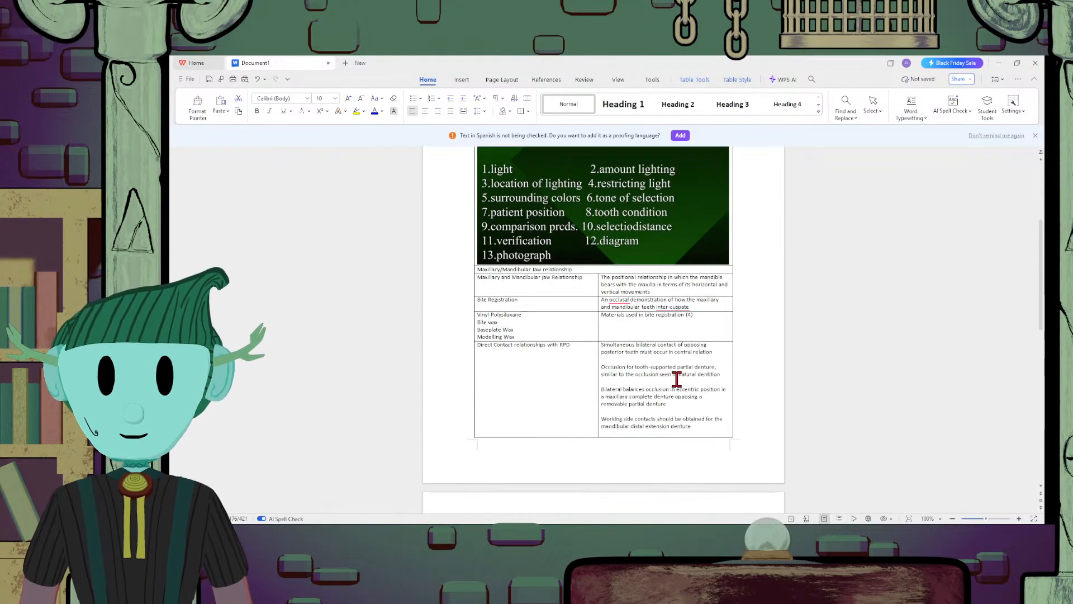
pyautogui.scroll(-10, 677, 379)
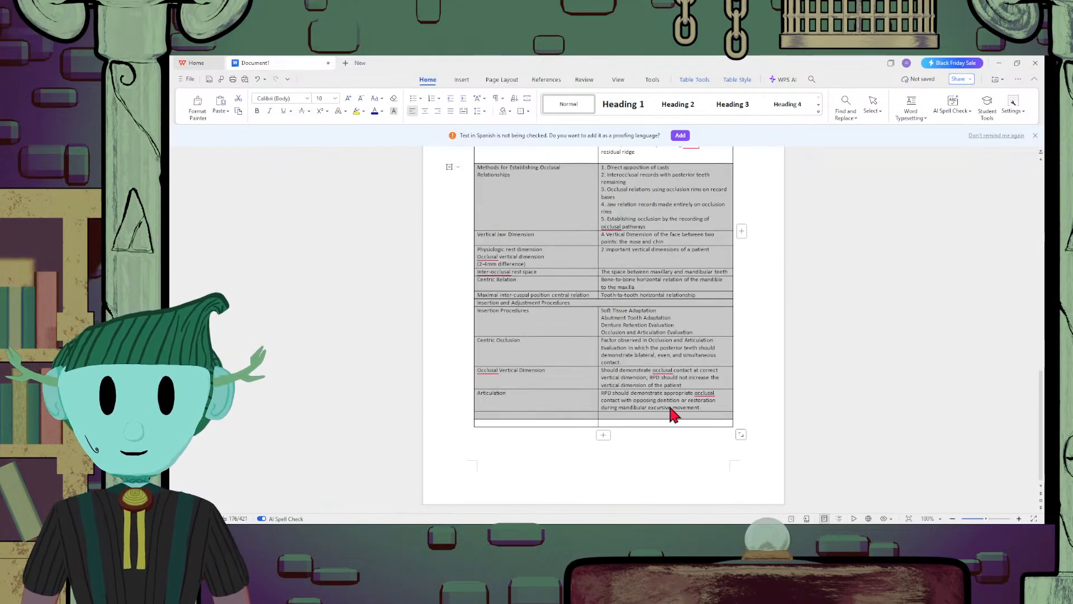
pyautogui.click(713, 415)
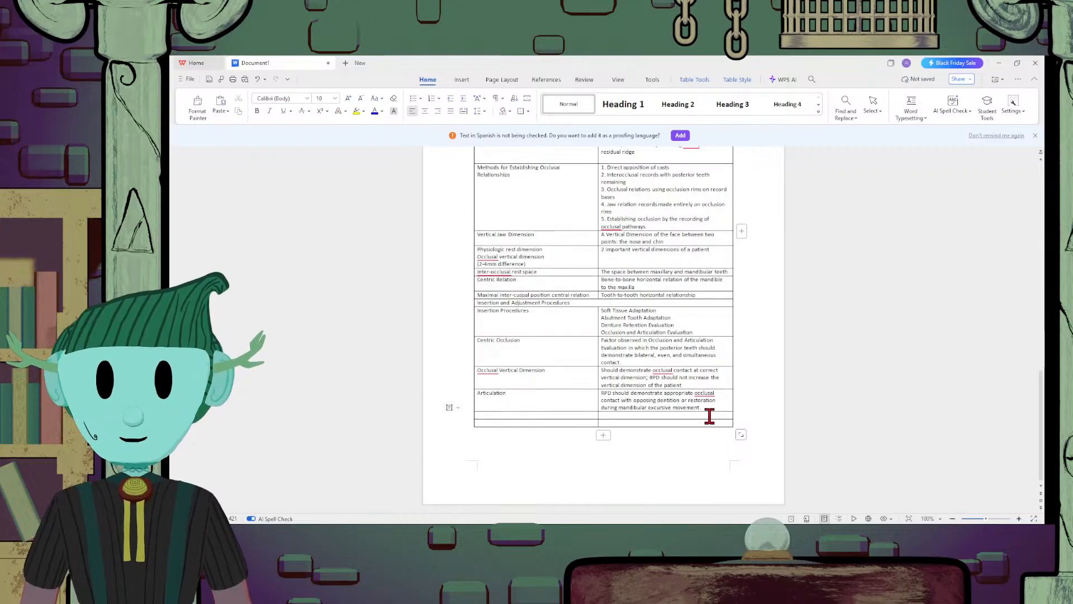
pyautogui.click(715, 407)
pyautogui.click(718, 401)
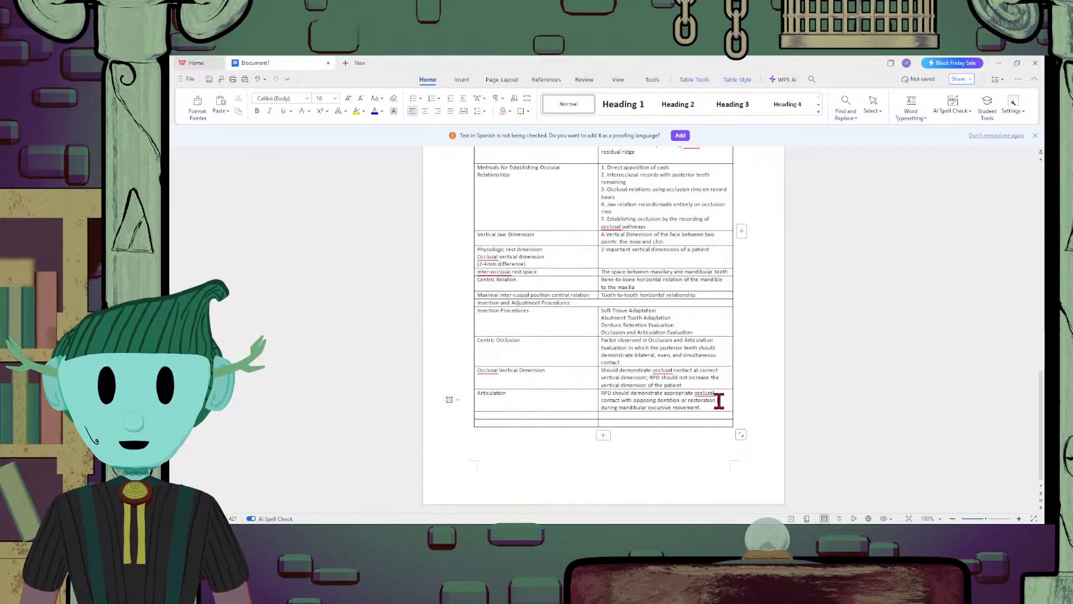
pyautogui.click(725, 393)
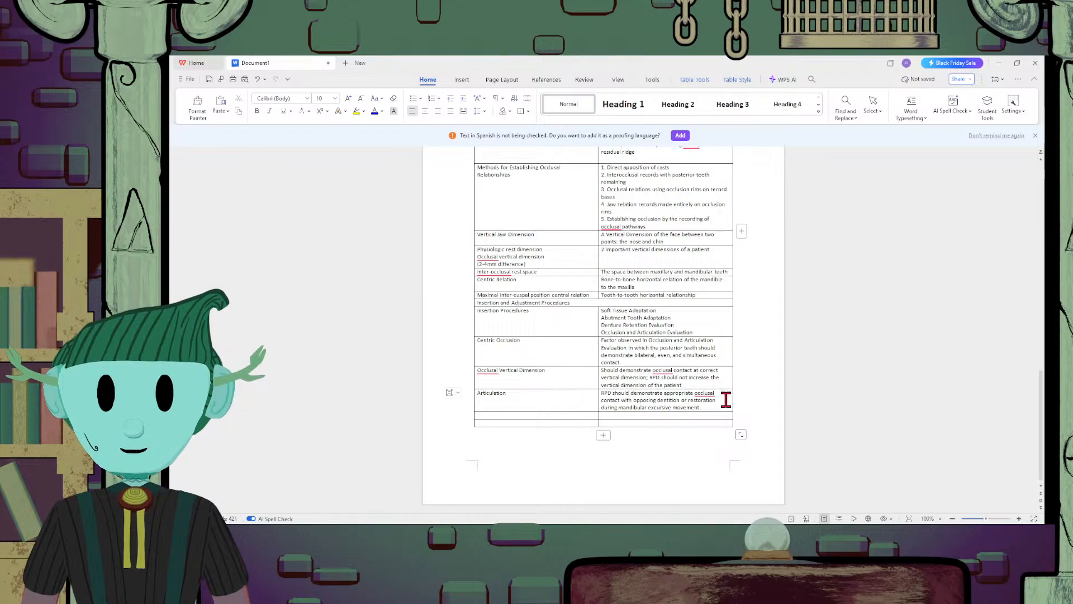
pyautogui.click(725, 400)
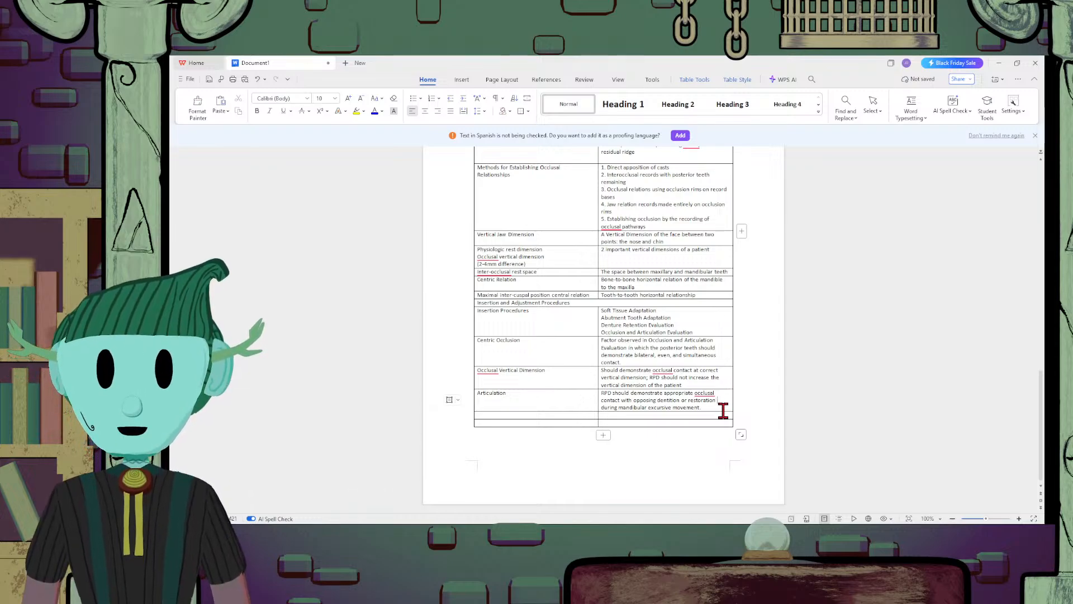
pyautogui.click(721, 407)
pyautogui.click(711, 414)
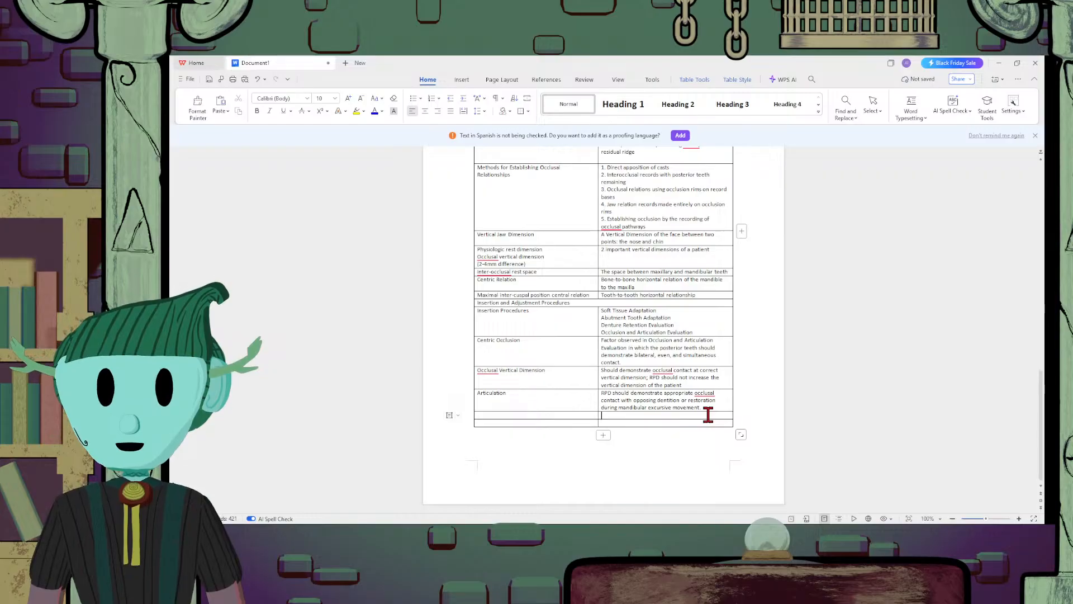
pyautogui.scroll(15, 708, 414)
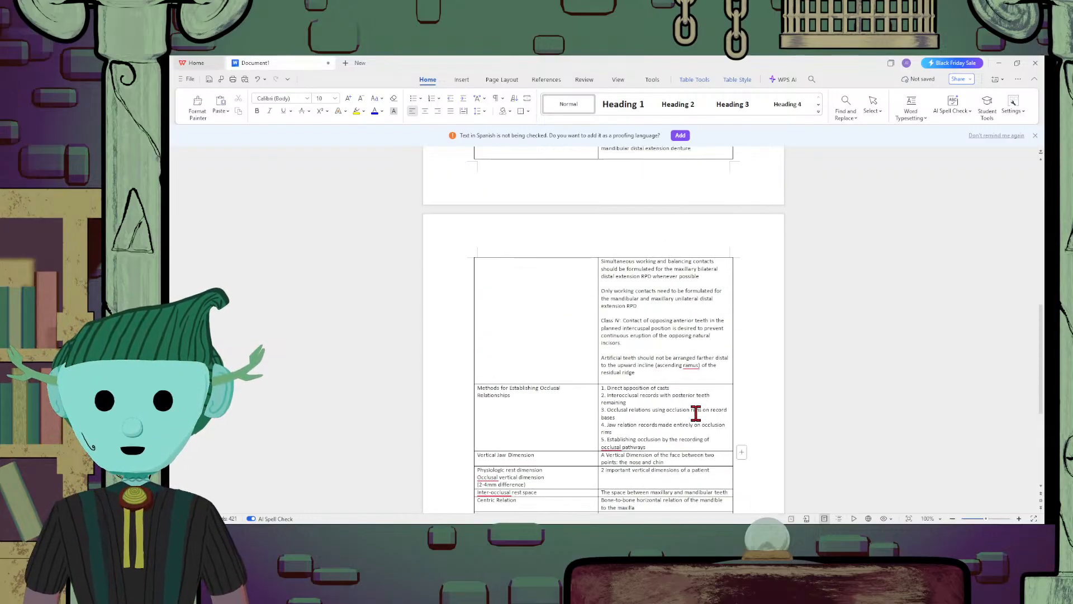
pyautogui.scroll(-15, 696, 412)
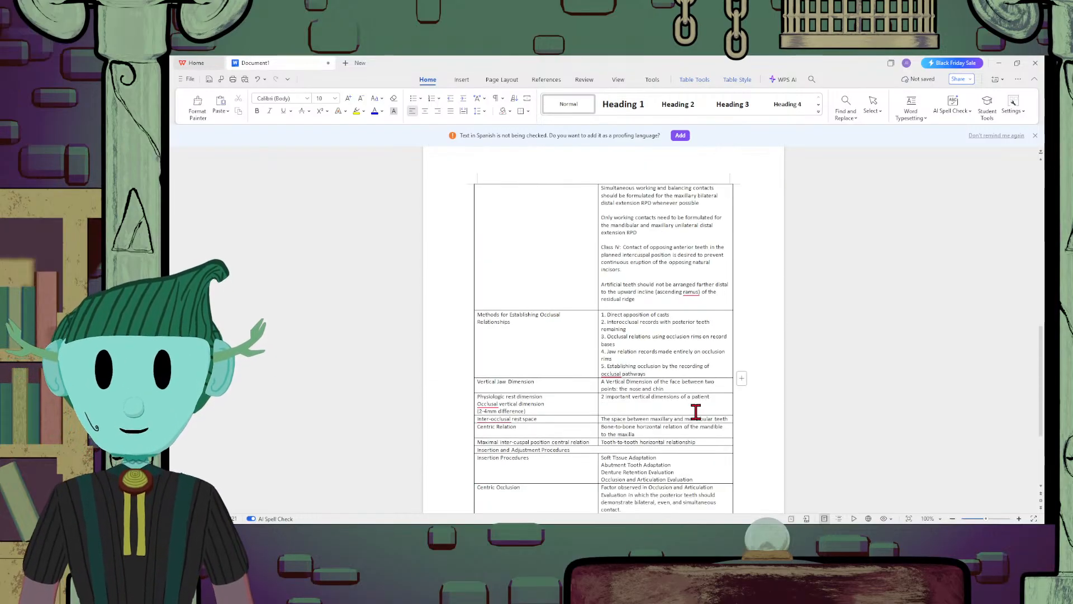
pyautogui.scroll(15, 691, 411)
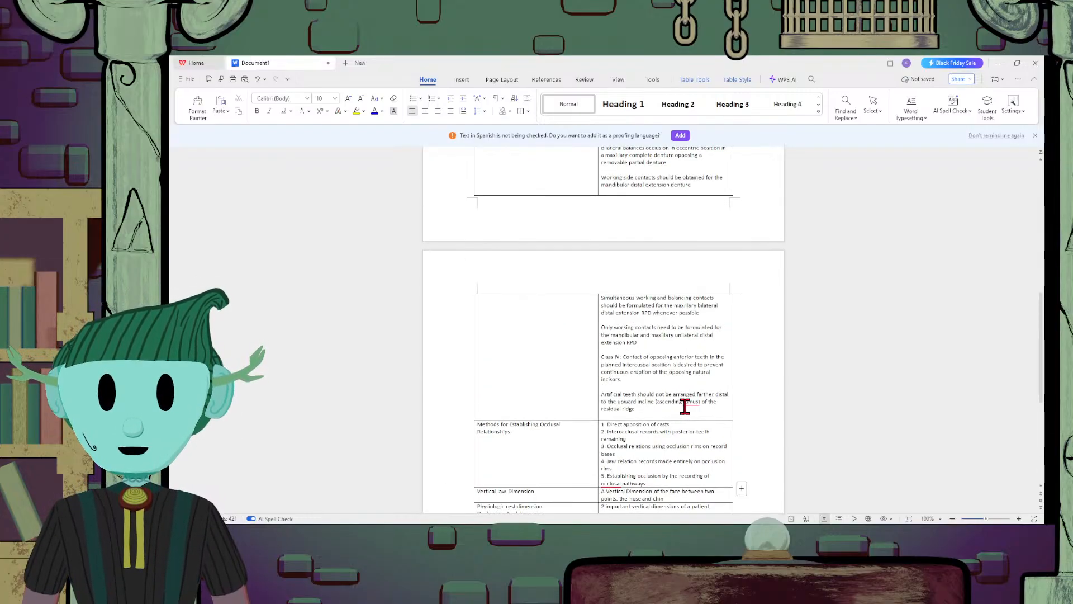
pyautogui.scroll(-15, 684, 406)
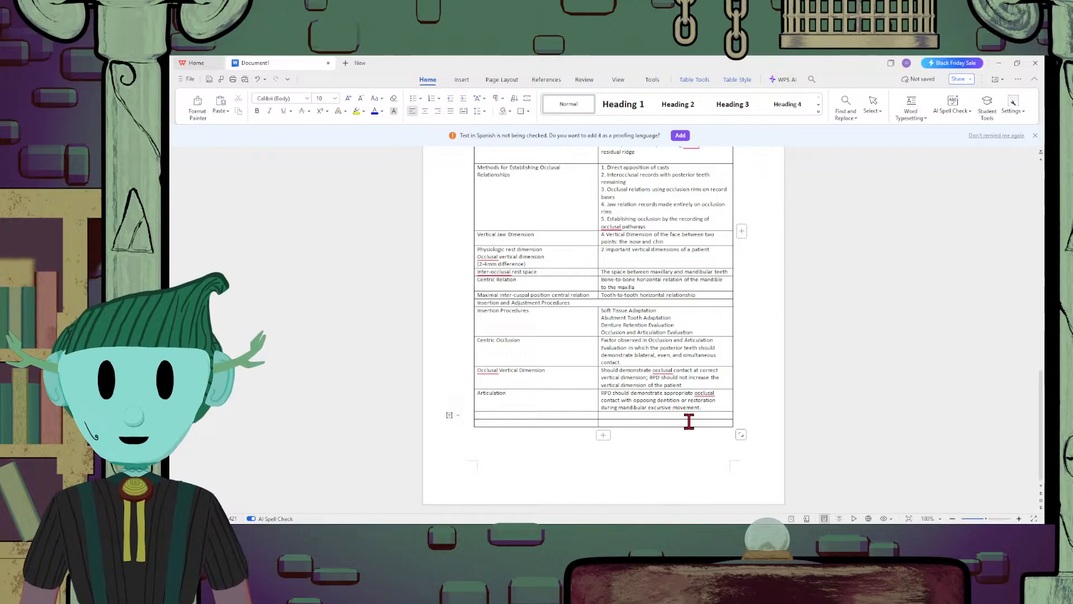
pyautogui.scroll(5, 685, 376)
pyautogui.scroll(-5, 685, 376)
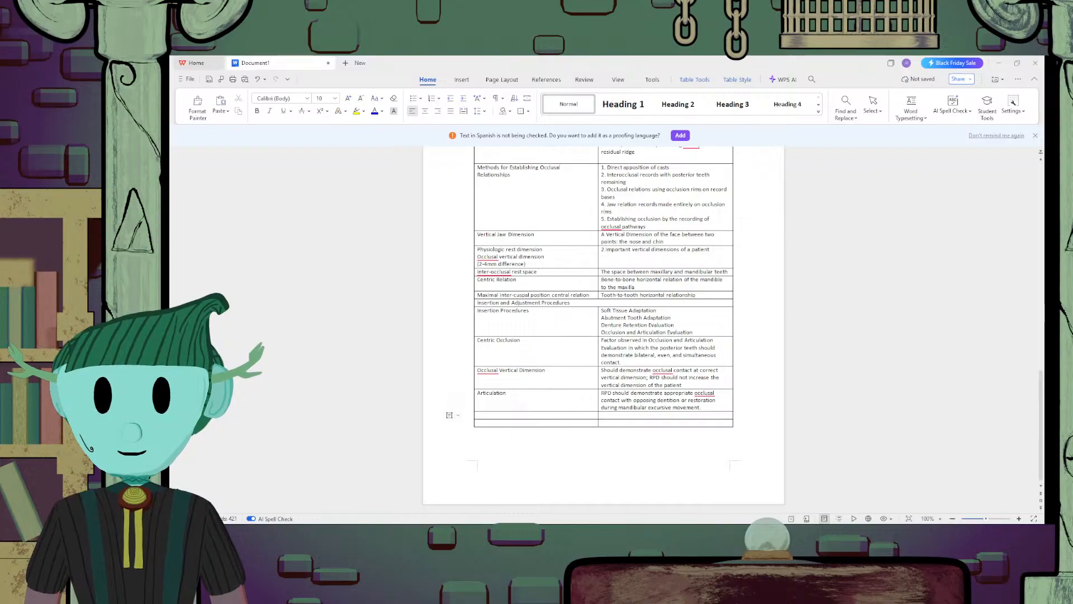
# Enter "Tooth-borne Partial Dentures" in the first cell of the empty row directly below Articulation
pyautogui.click(586, 414)
pyautogui.write('Tooht')
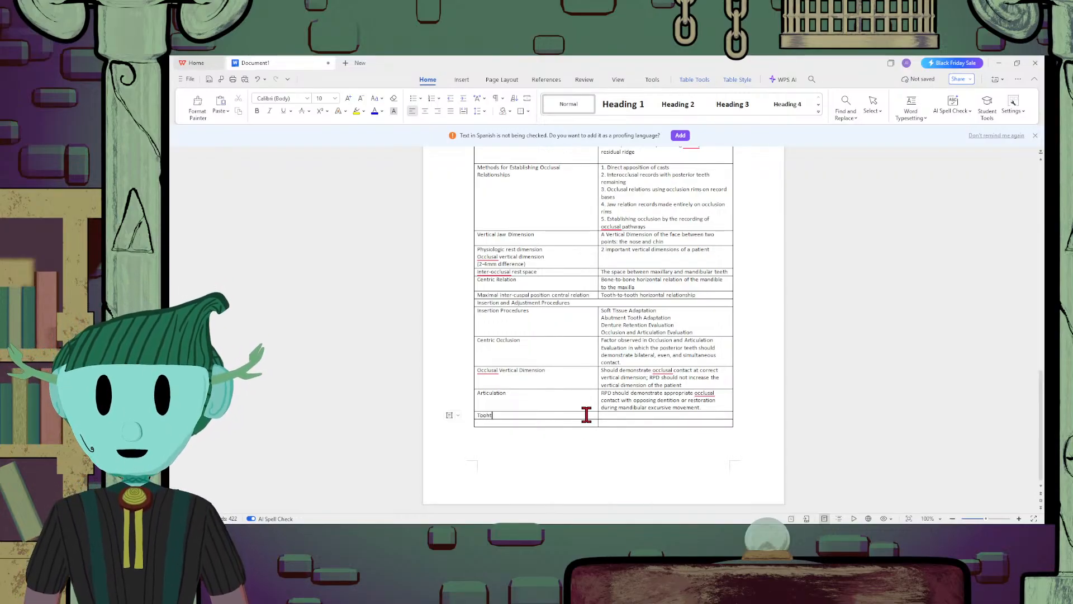
pyautogui.press('BackSpace')
pyautogui.press('BackSpace')
pyautogui.write('th-born')
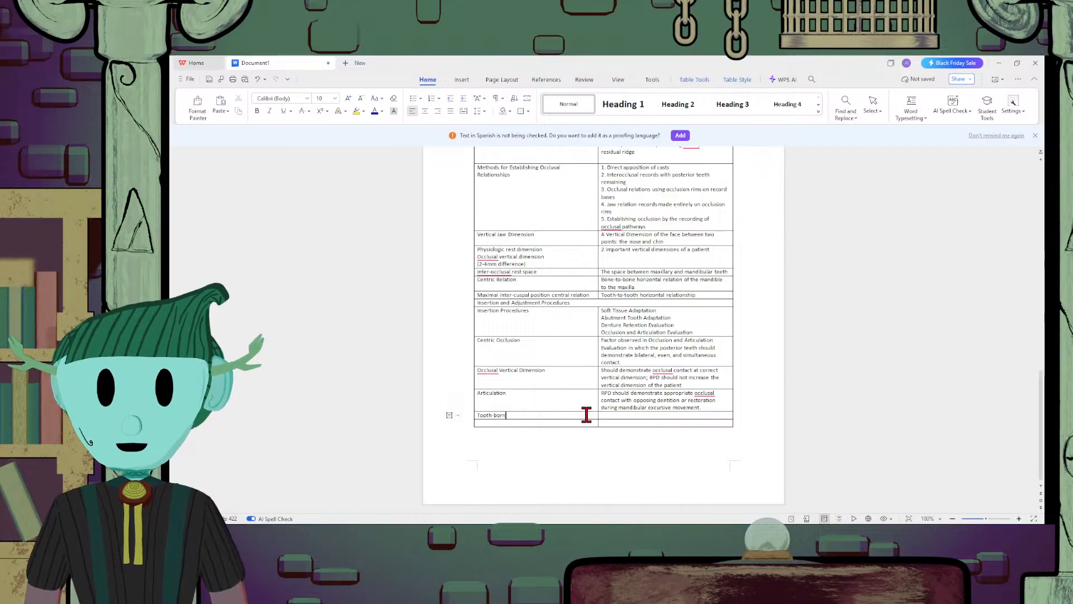
pyautogui.write('e Partial ')
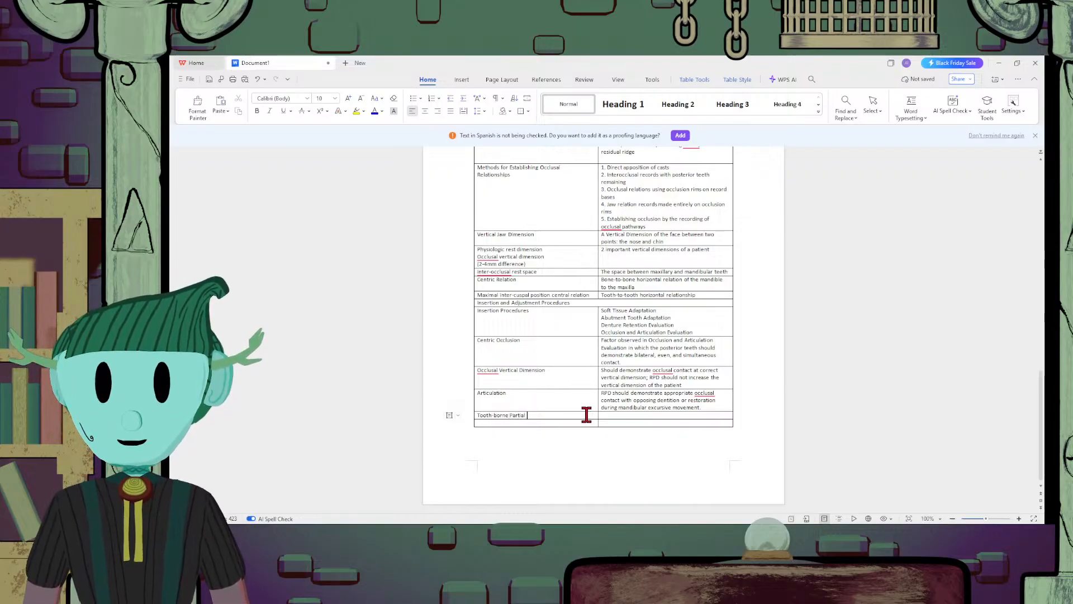
pyautogui.write('Dentures')
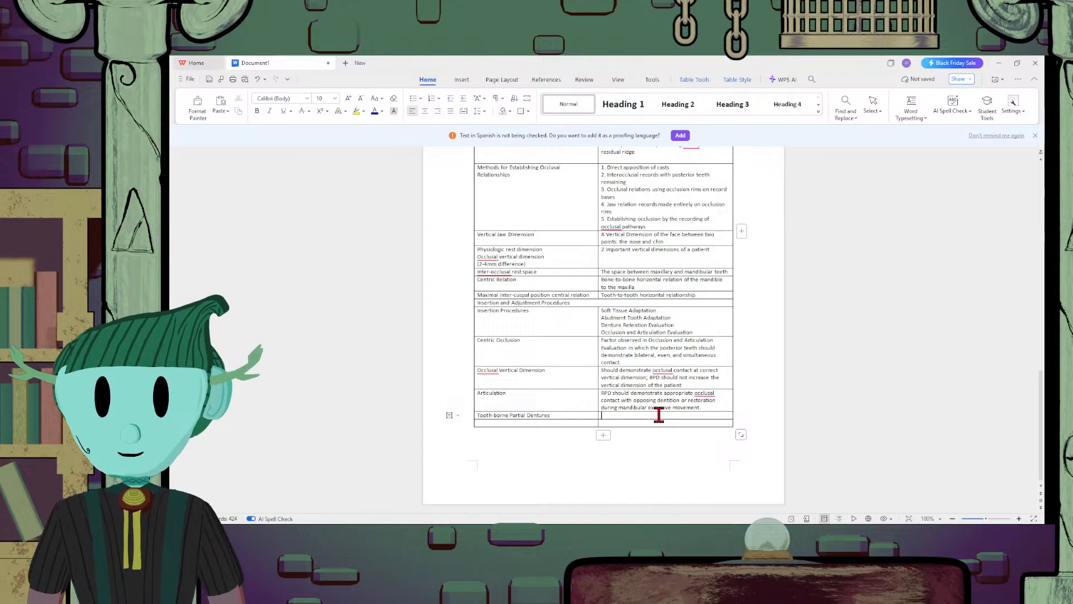
# Describe Tooth-borne Partial Dentures in its second cell as "Kind of dentures in which its occlusion and articulation may be evaluated intraorally"
pyautogui.write('Kind of dentur')
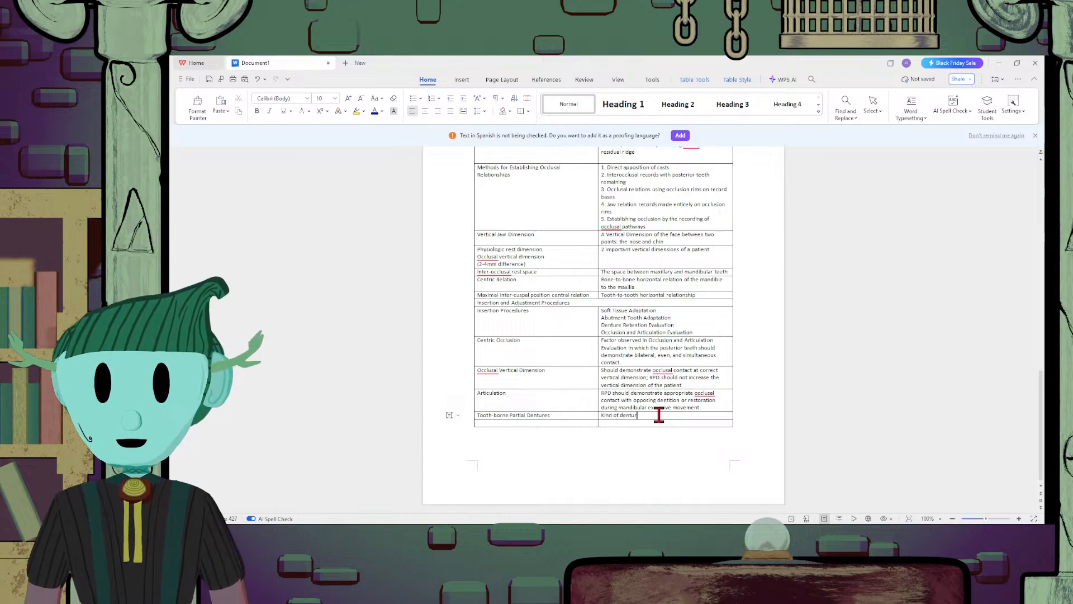
pyautogui.write('es in which')
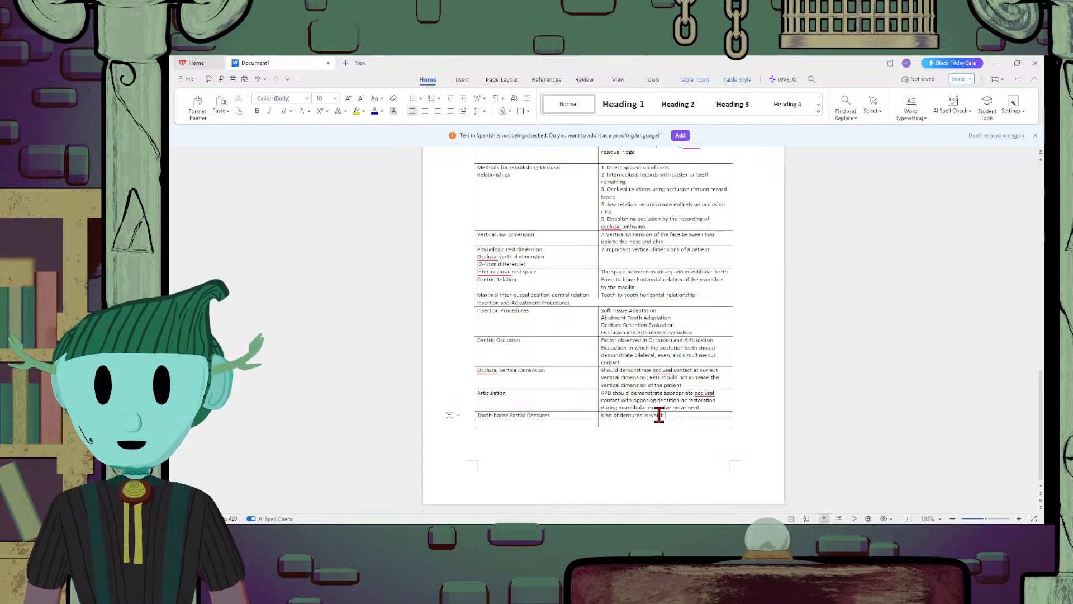
pyautogui.write(' its')
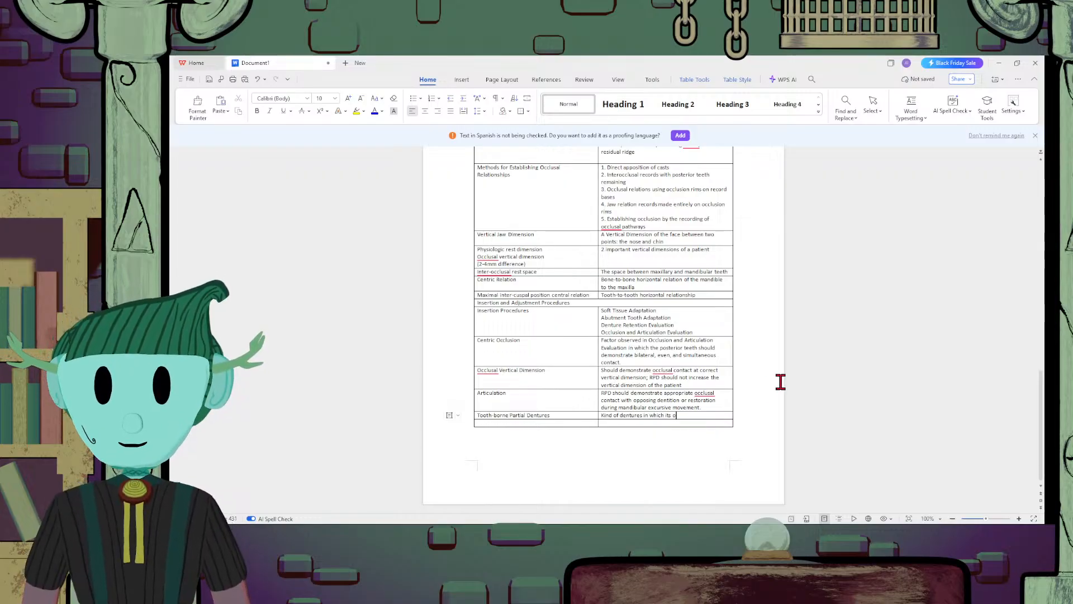
pyautogui.write('occlusion ')
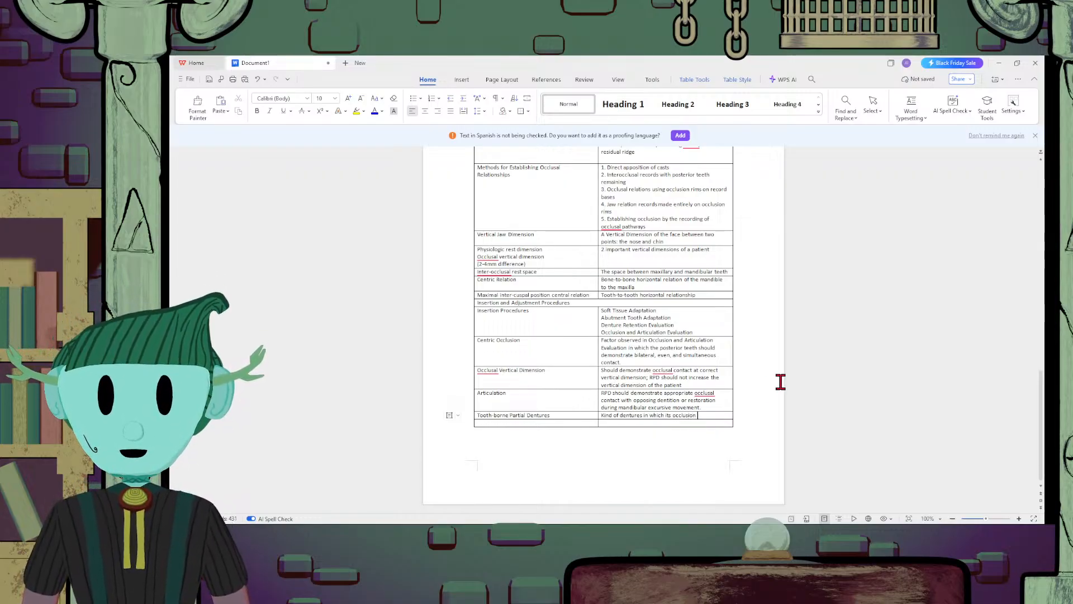
pyautogui.write('and articulati')
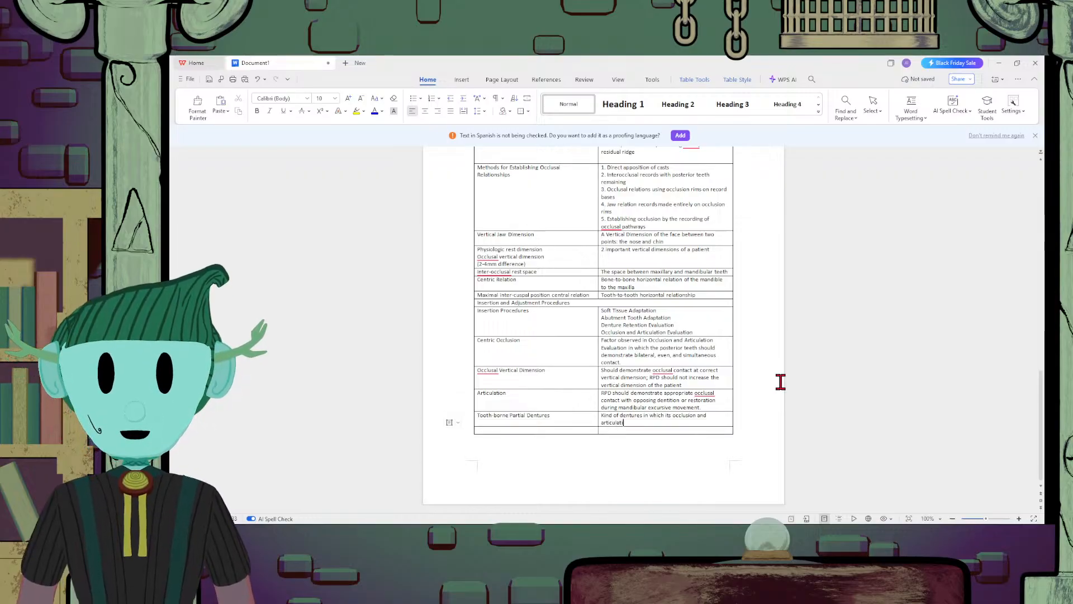
pyautogui.write('on may')
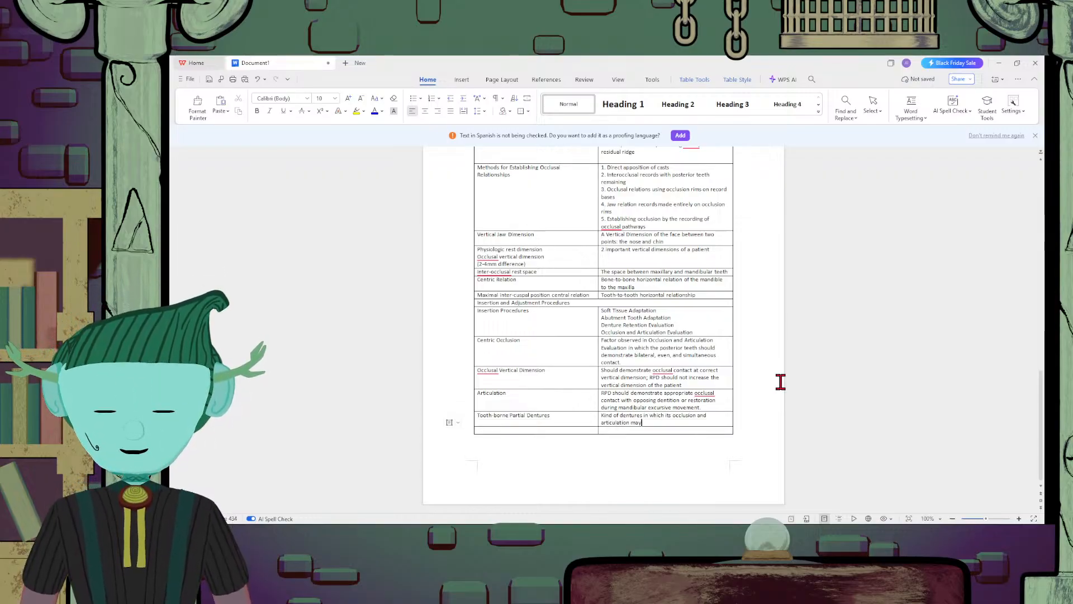
pyautogui.write(' be ev')
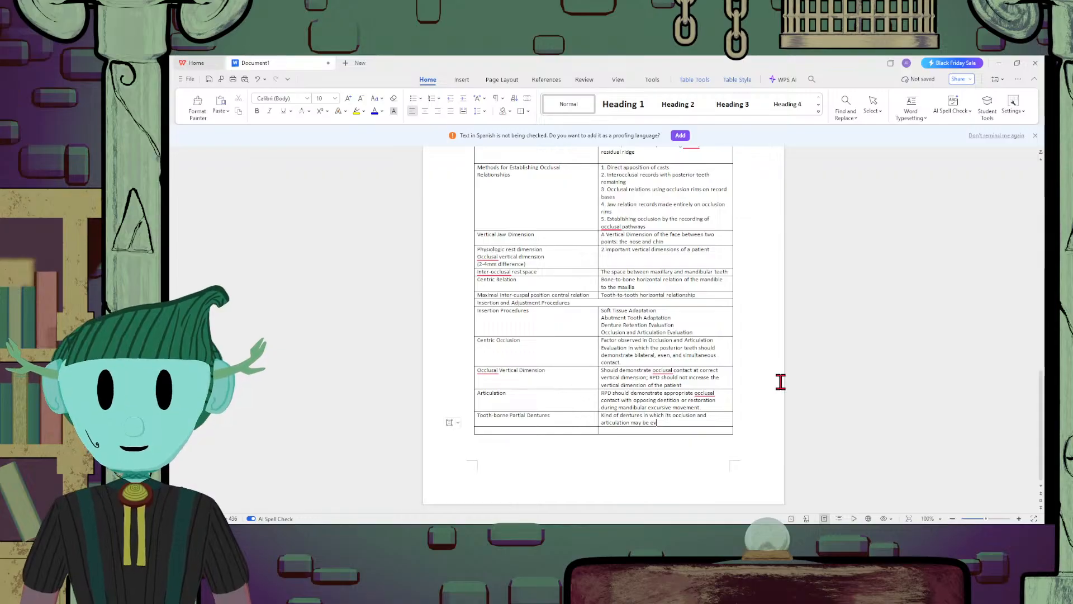
pyautogui.write('aluated e')
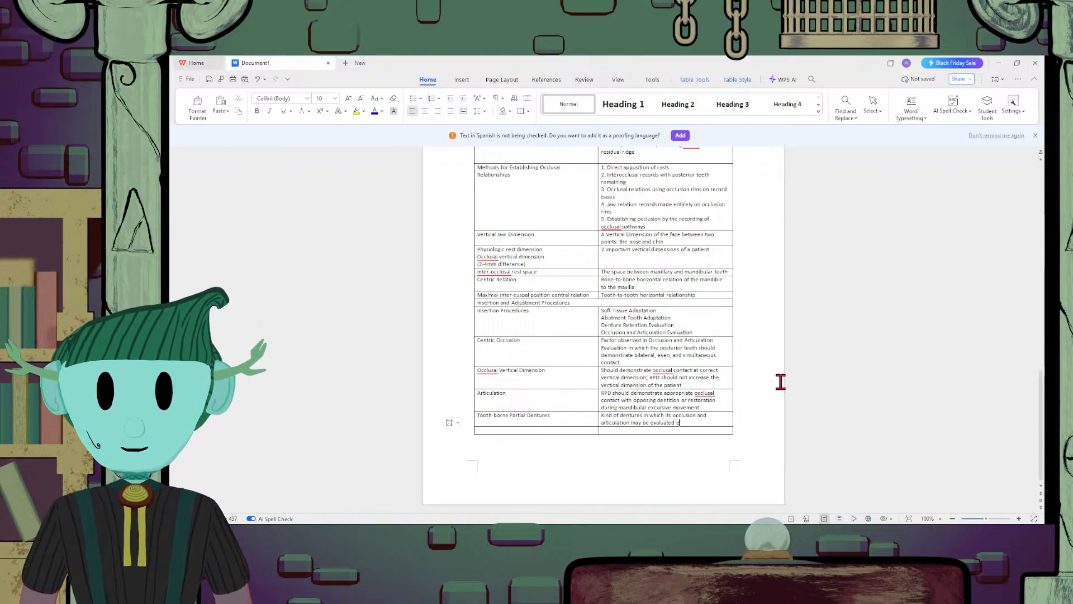
pyautogui.press('BackSpace')
pyautogui.write('int')
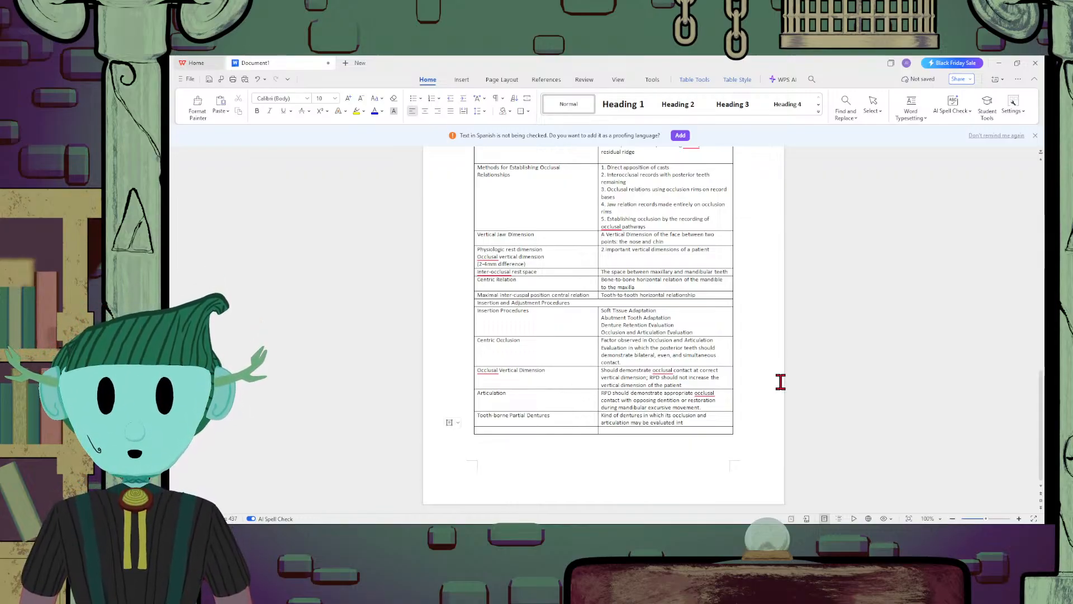
pyautogui.write('raorally')
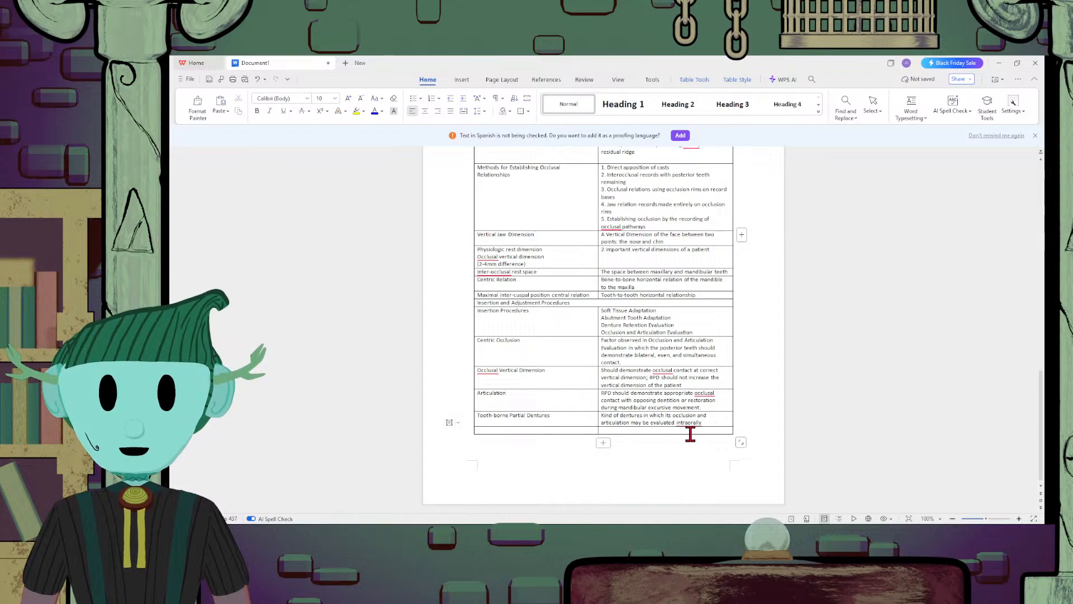
# Enter "Tooth-tissue borne partial dentures" in the first cell of the table's last row
pyautogui.click(609, 431)
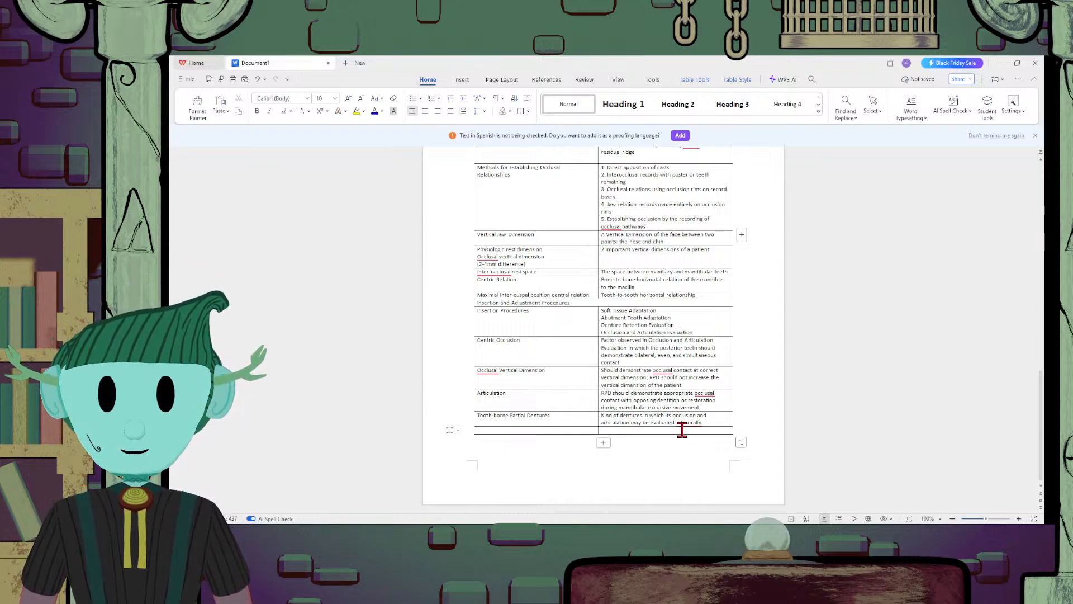
pyautogui.click(553, 430)
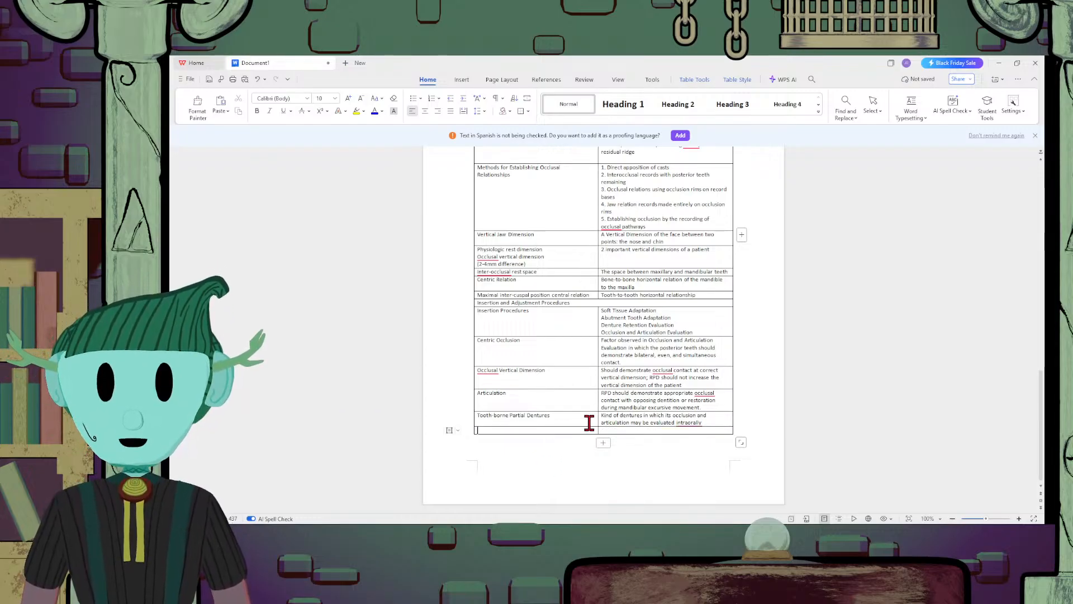
pyautogui.write('Tooth-t')
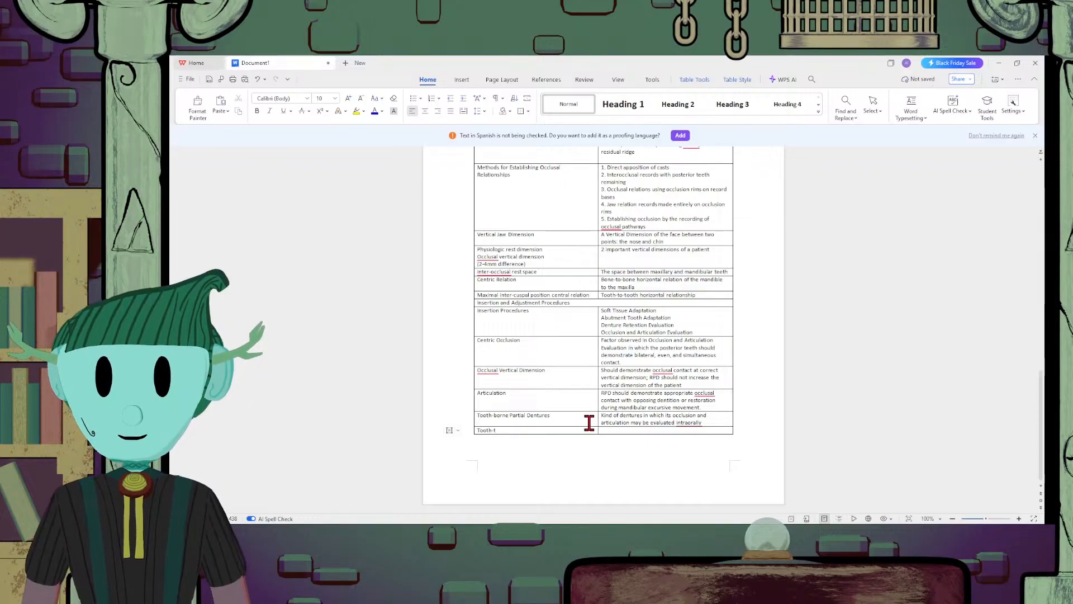
pyautogui.write('issue b')
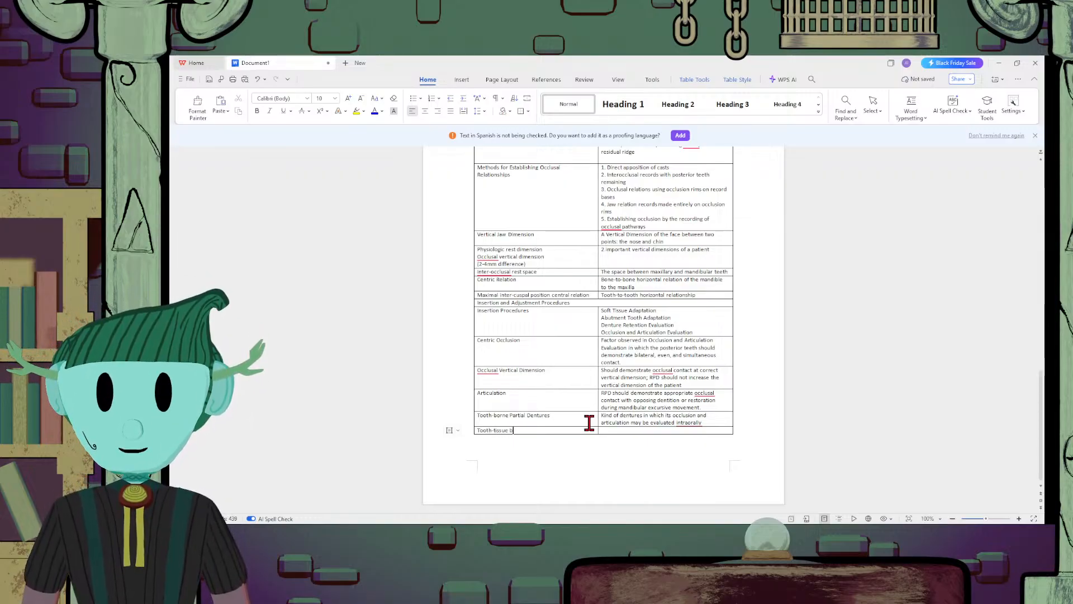
pyautogui.write('orne')
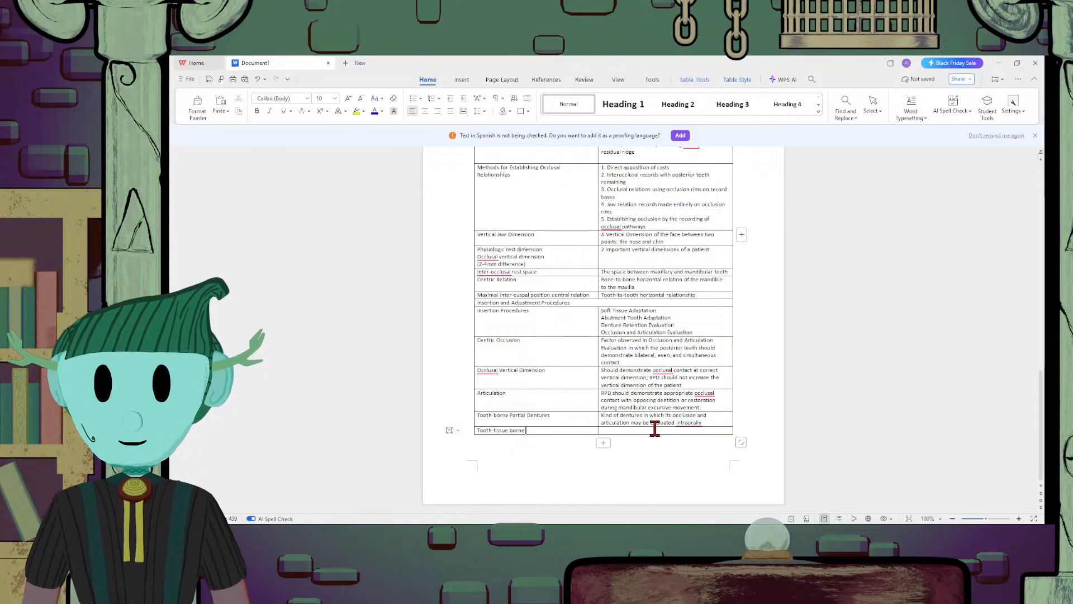
pyautogui.write('partial de')
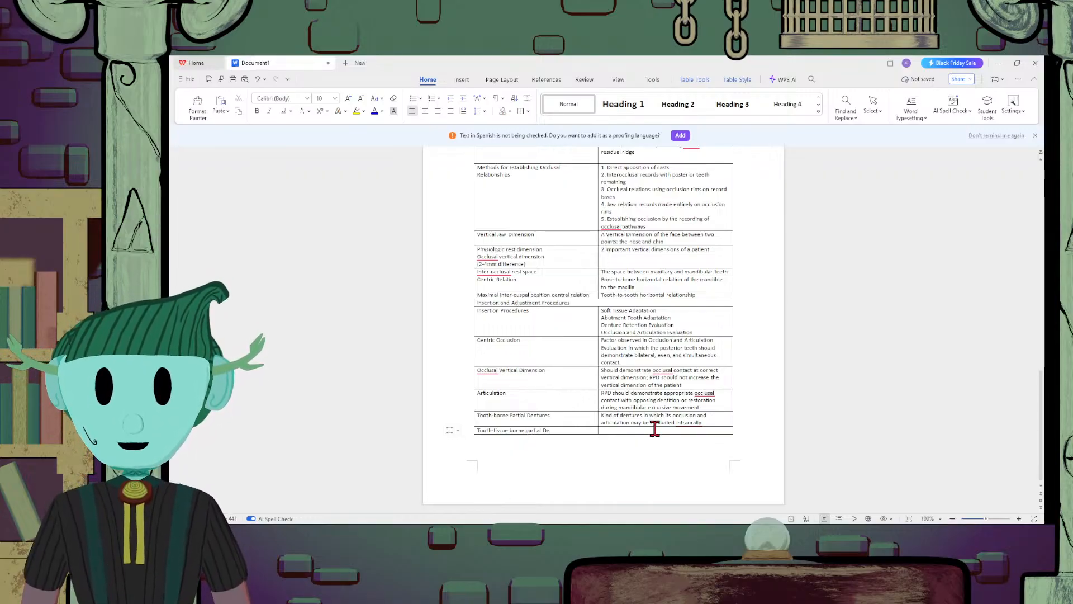
pyautogui.write('nture')
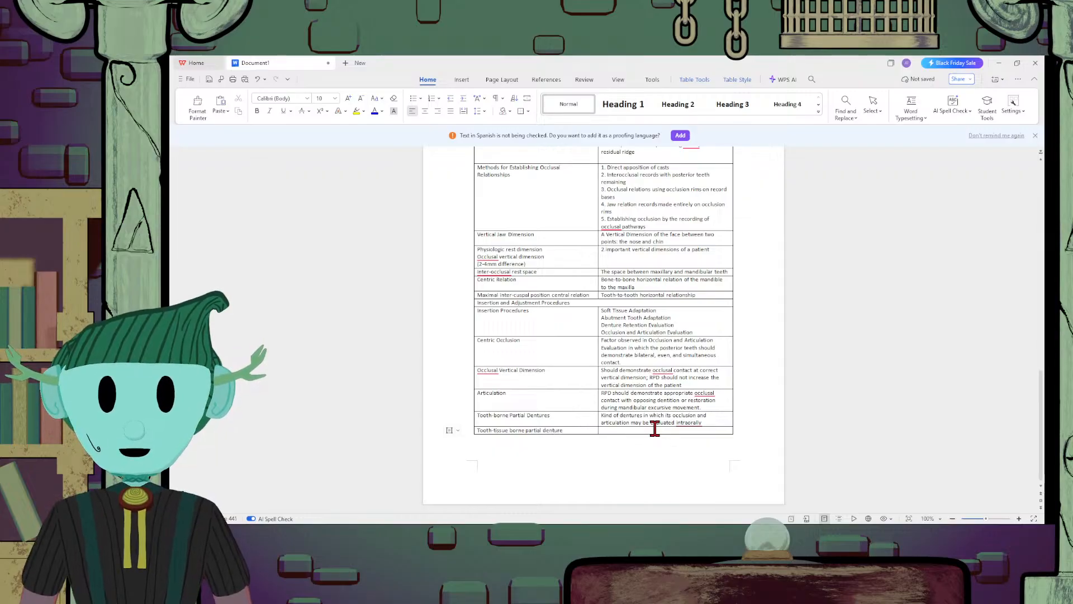
pyautogui.write('s')
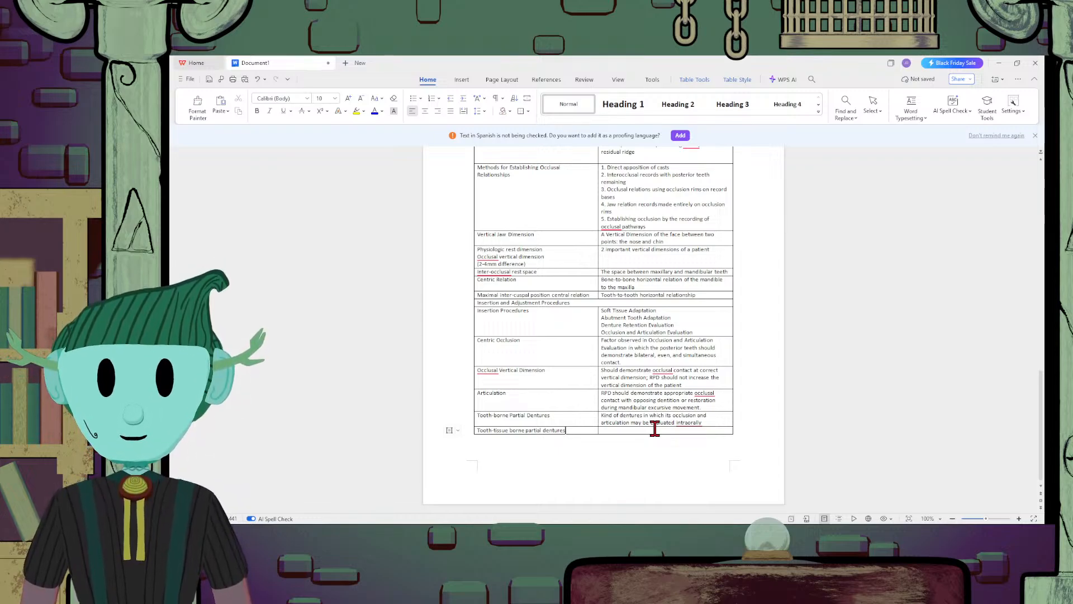
pyautogui.click(654, 428)
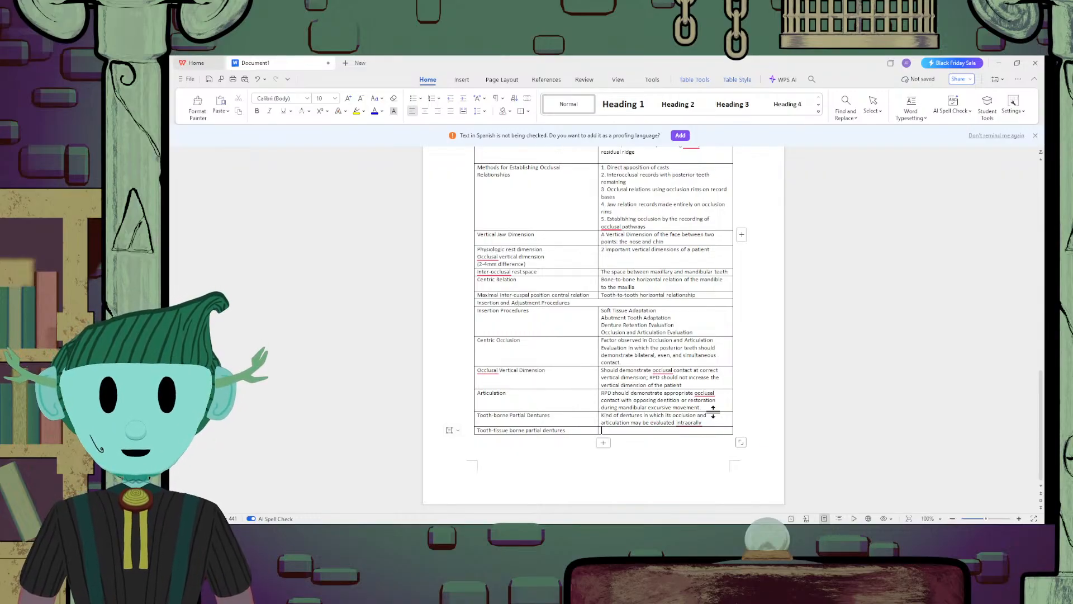
pyautogui.scroll(3, 721, 416)
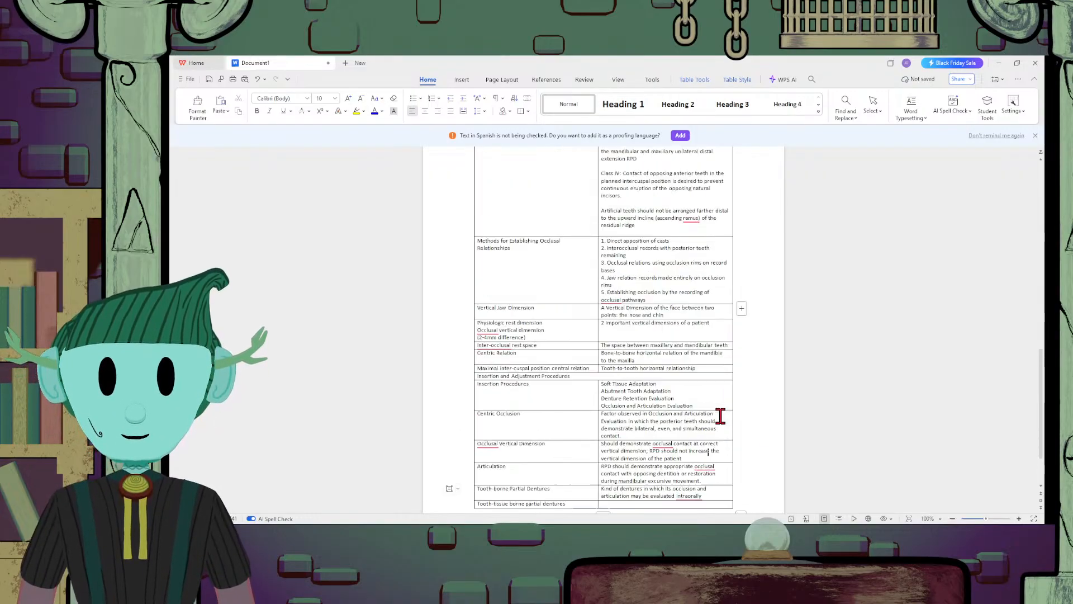
pyautogui.scroll(-3, 721, 416)
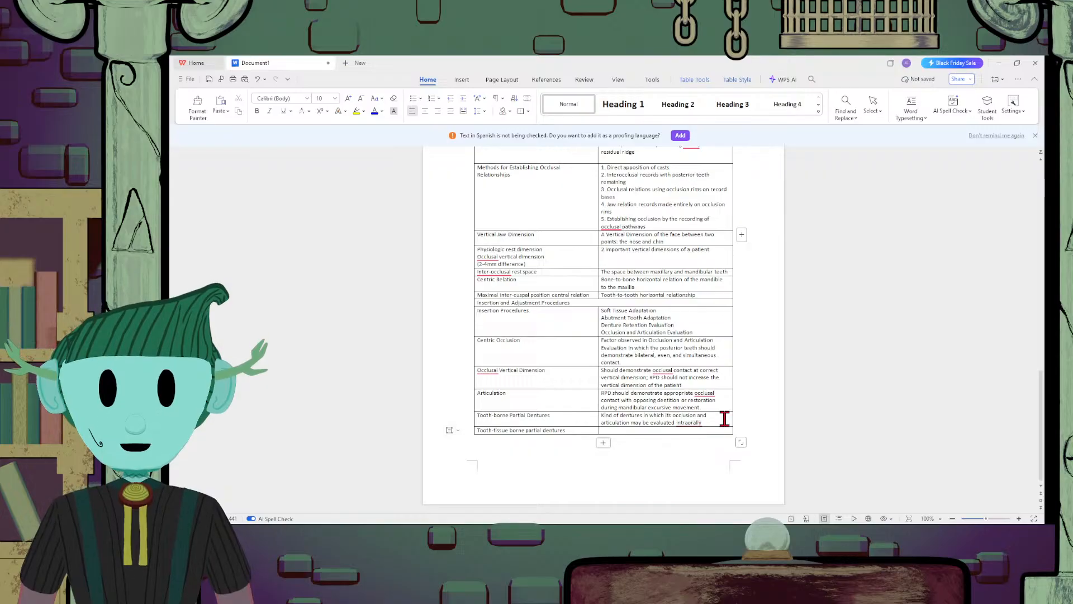
pyautogui.click(719, 417)
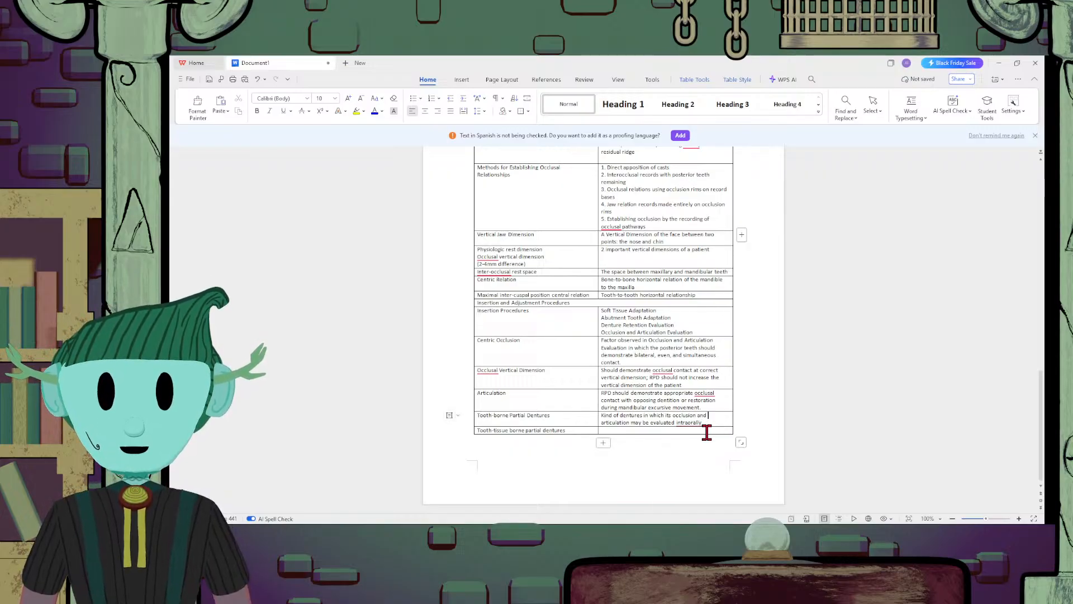
pyautogui.click(707, 431)
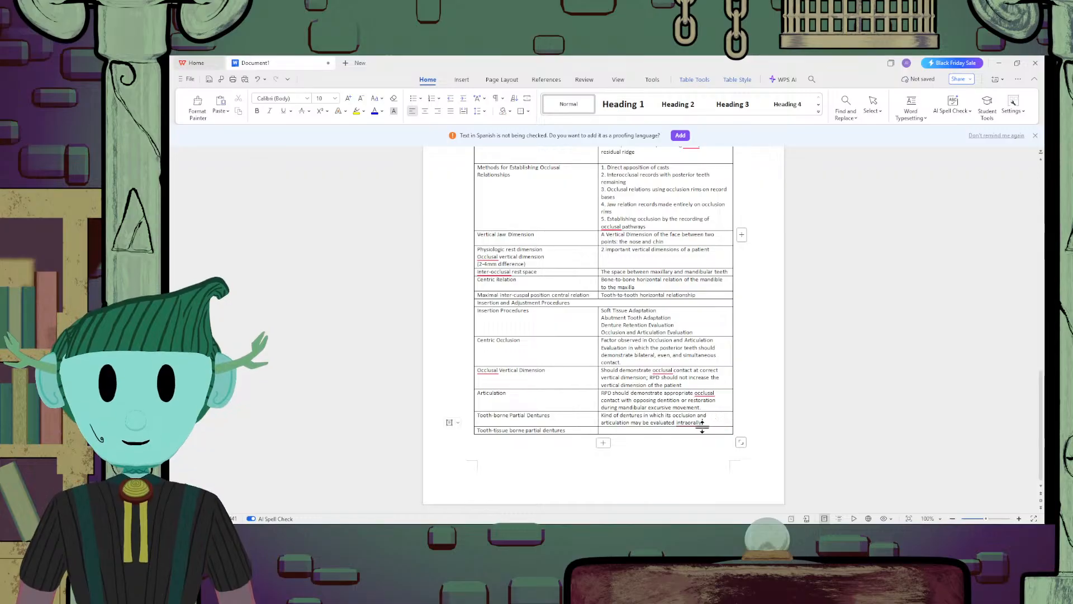
pyautogui.moveTo(702, 422); pyautogui.dragTo(605, 420)
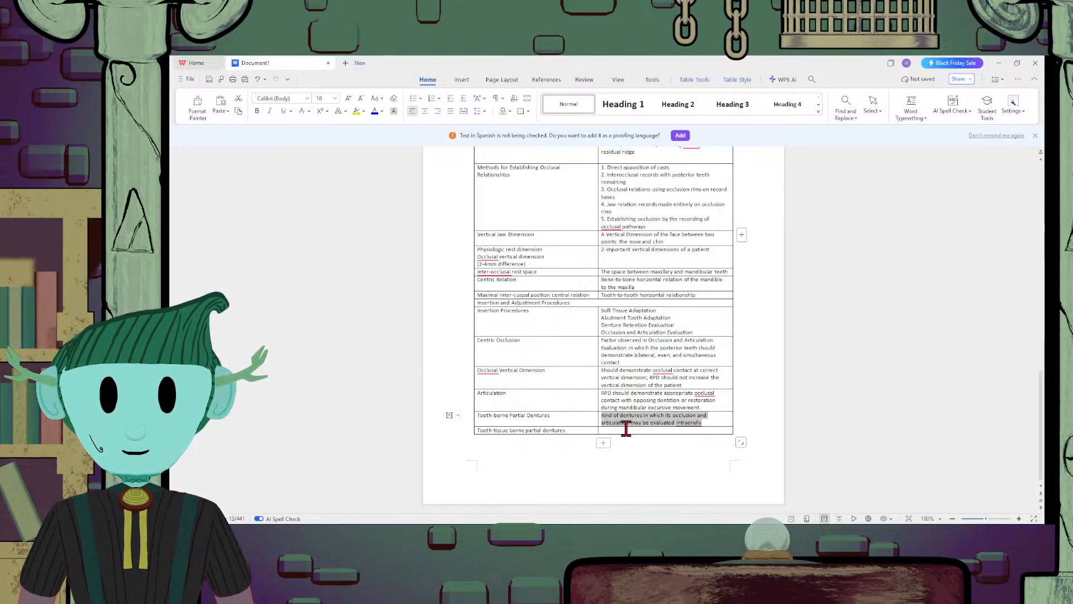
# Describe Tooth-tissue borne partial dentures in its second cell as "Kind of denture that requires clinical remount procedure"
pyautogui.click(626, 427)
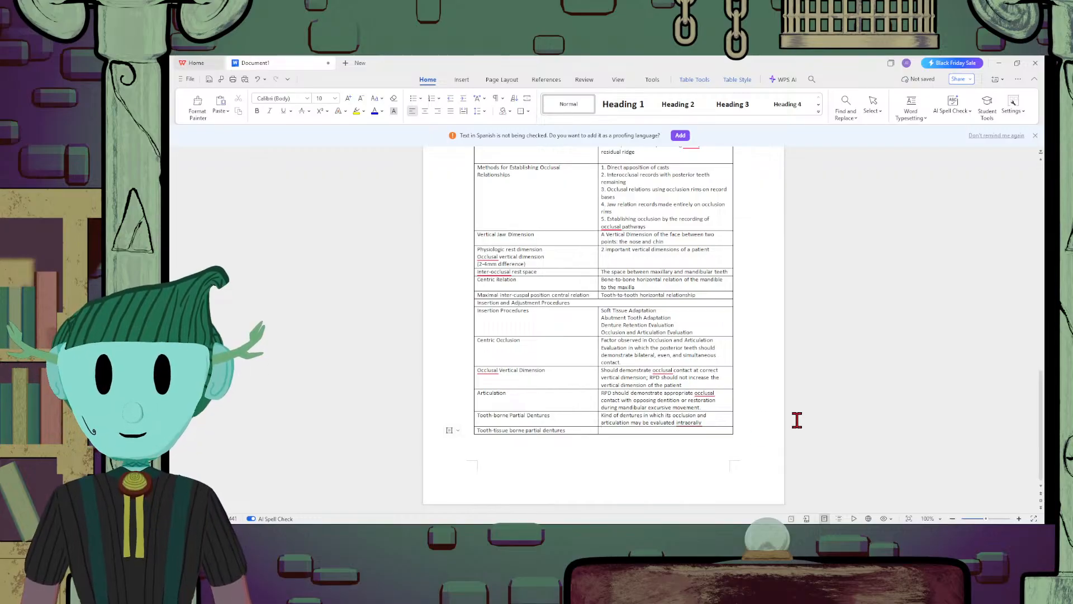
pyautogui.write('Kind of dent')
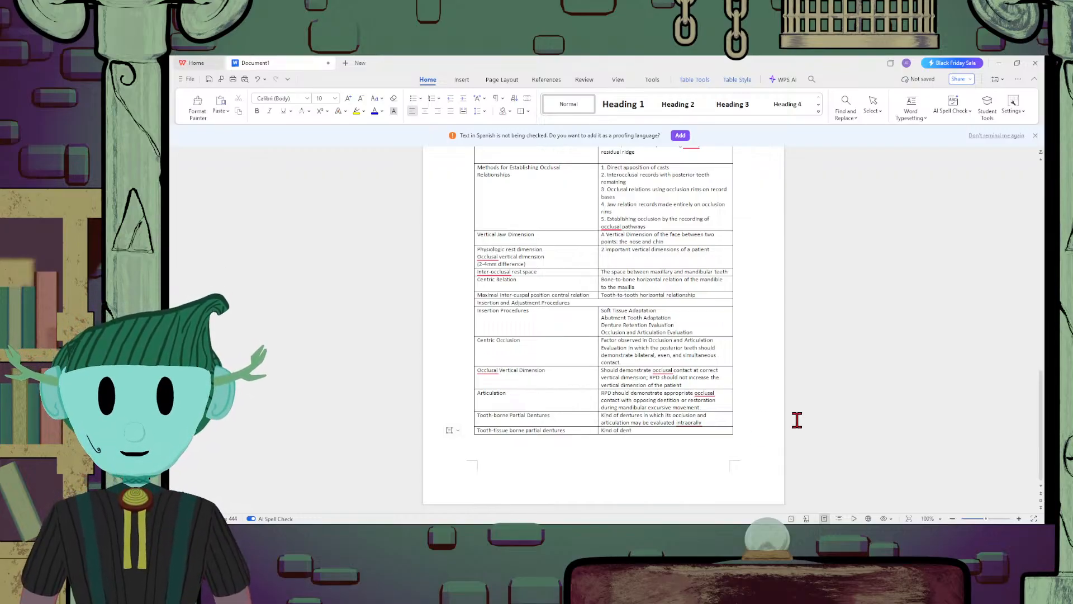
pyautogui.write('ure that requires')
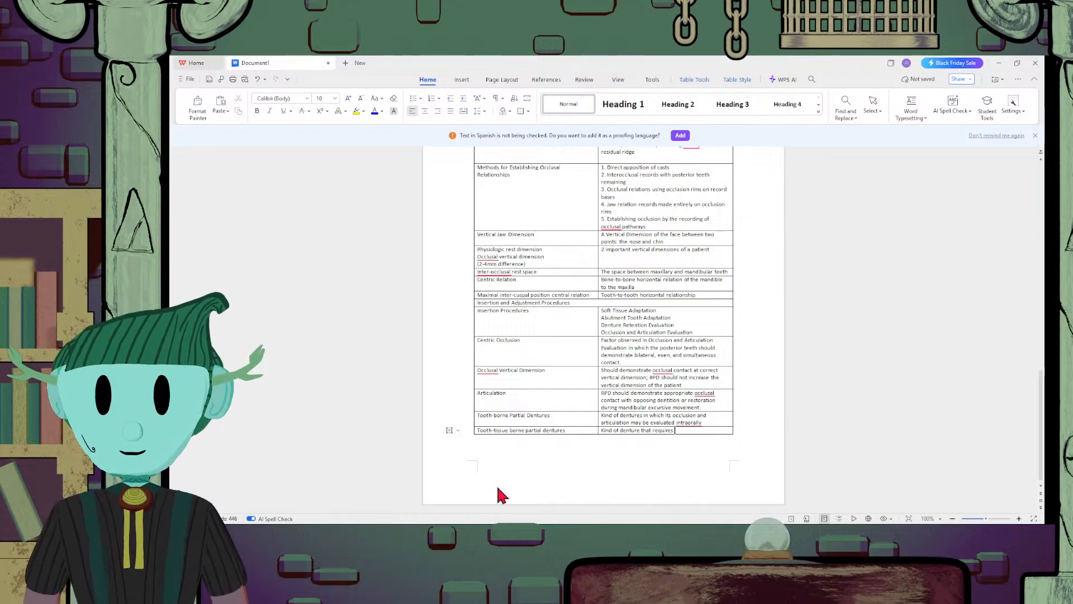
pyautogui.write('clinica')
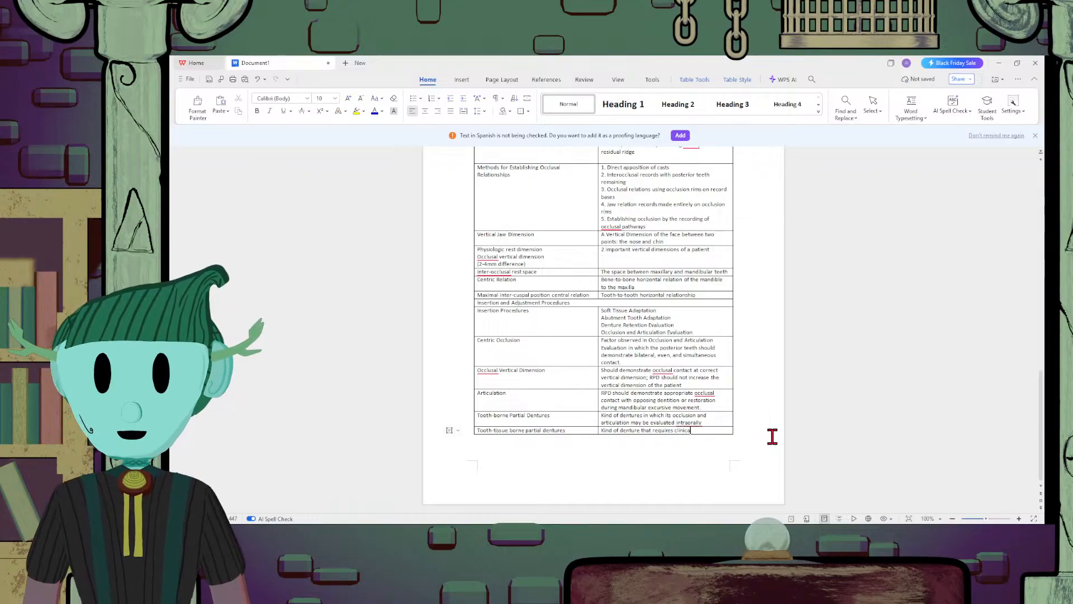
pyautogui.write('l remount')
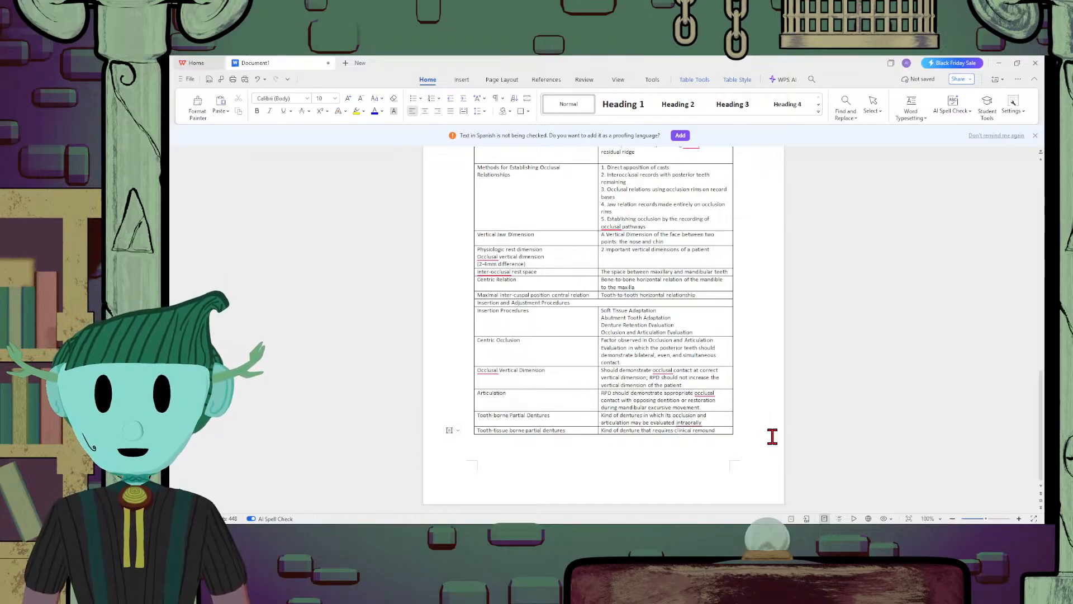
pyautogui.write(' pr')
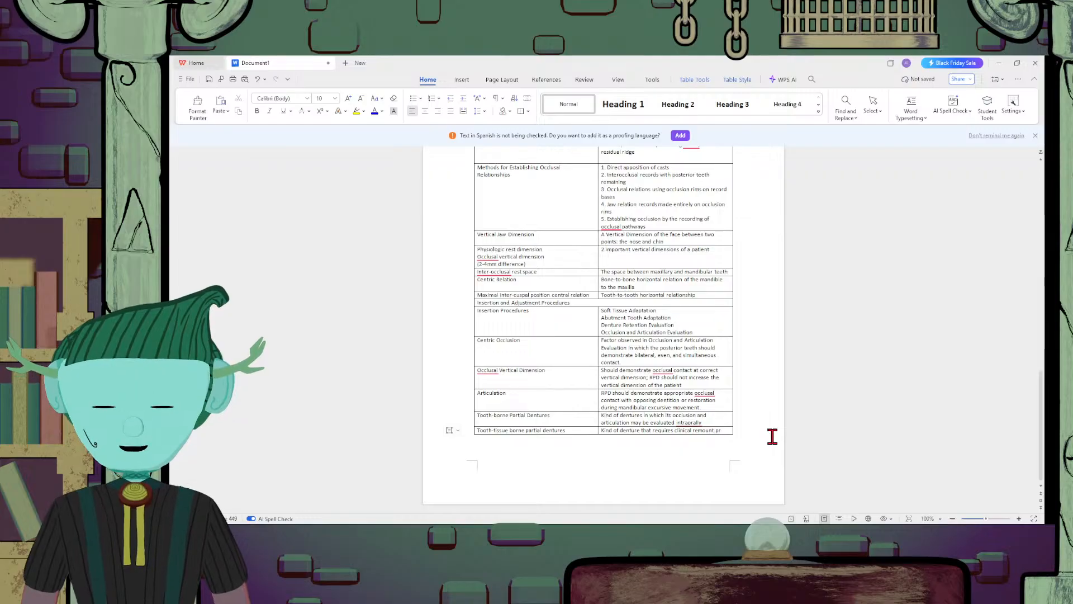
pyautogui.write('ocedure')
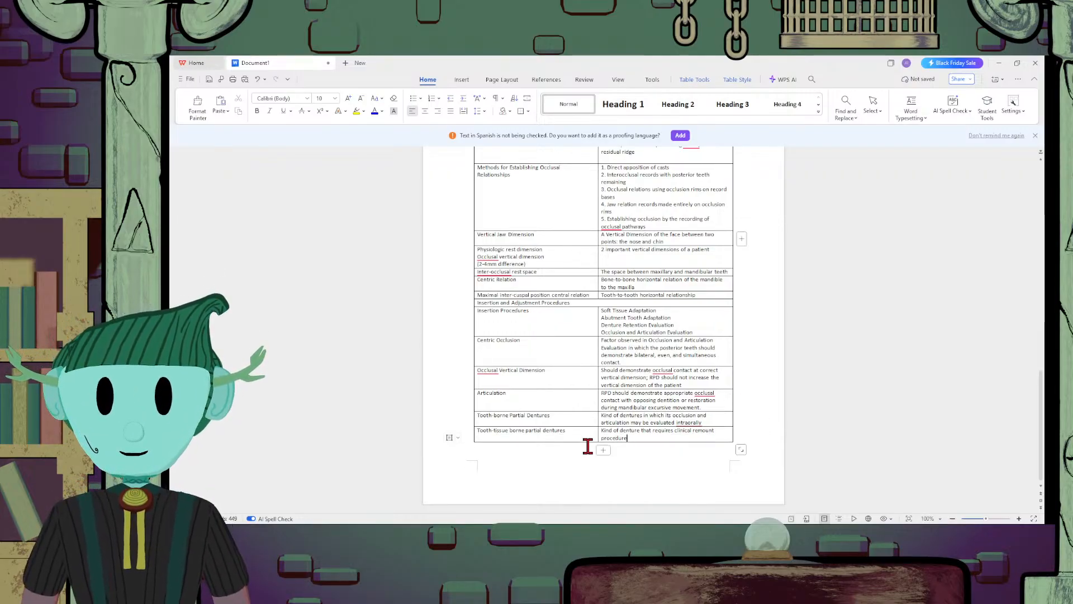
# Append a row to the table and enter "Plier for adjusting supra bulge direct retainer" in its second cell
pyautogui.click(606, 446)
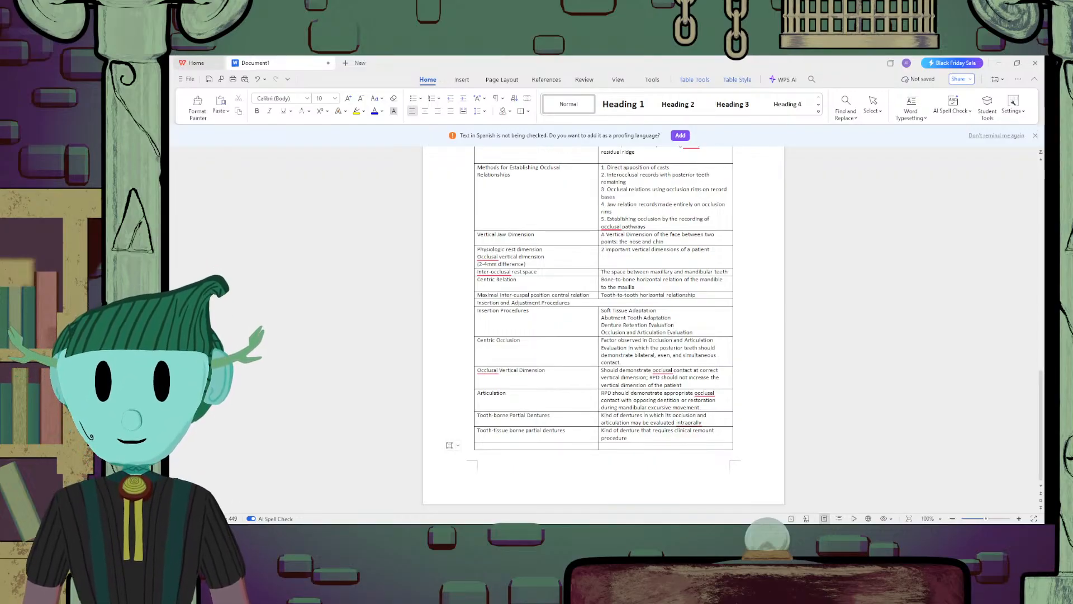
pyautogui.click(641, 445)
pyautogui.write('Plier')
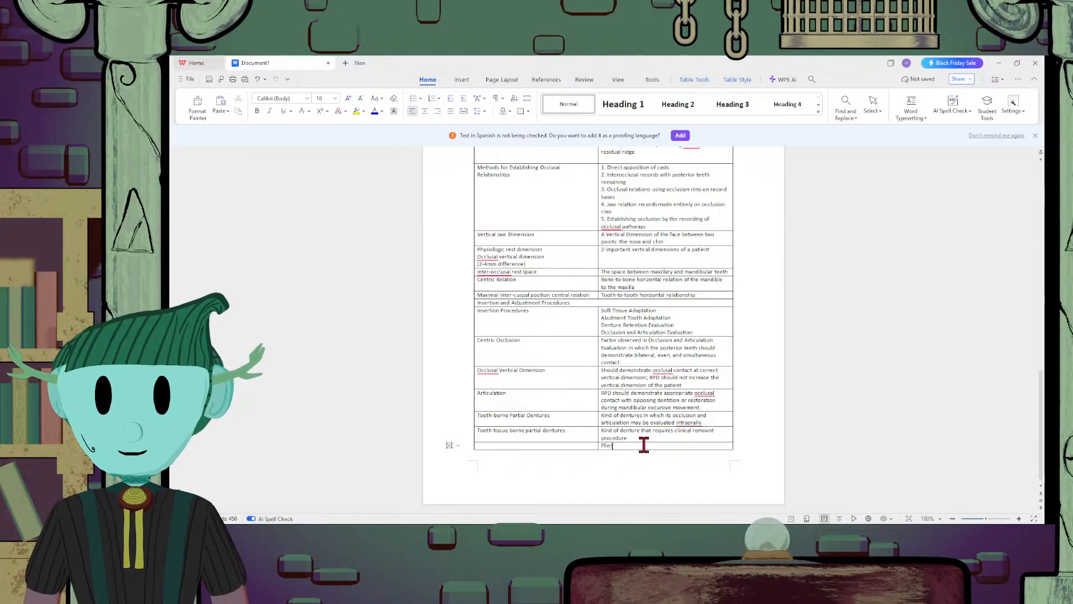
pyautogui.write(' for a')
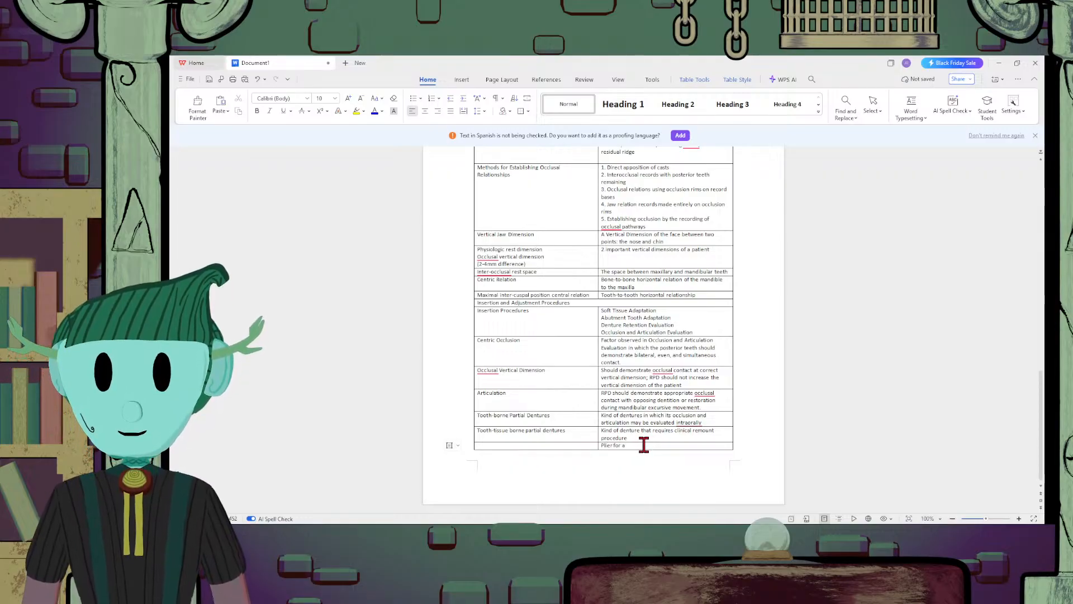
pyautogui.write('djusting')
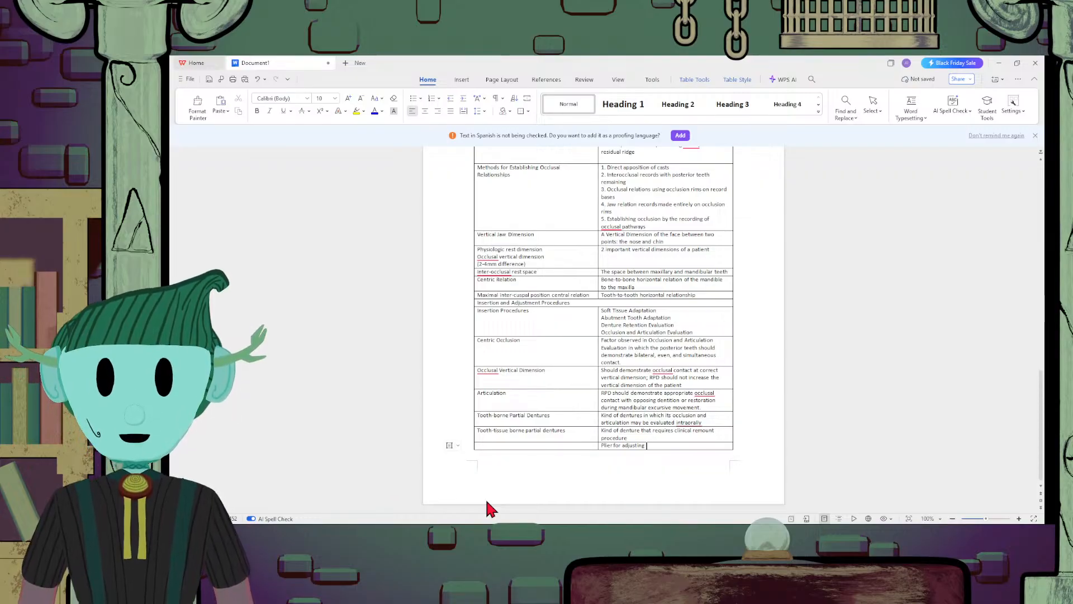
pyautogui.write('supr')
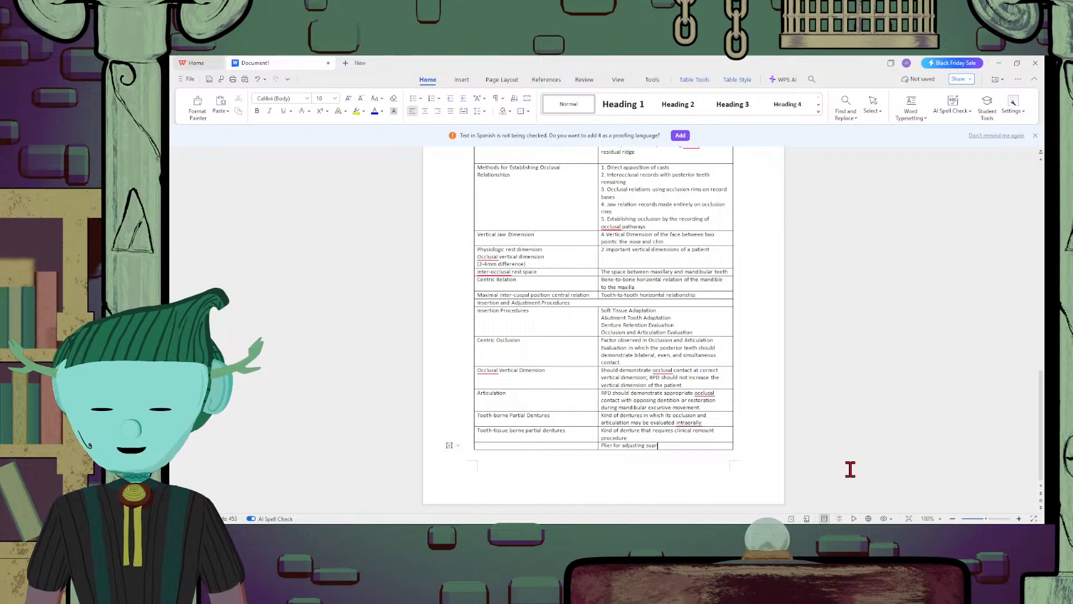
pyautogui.write('abulge')
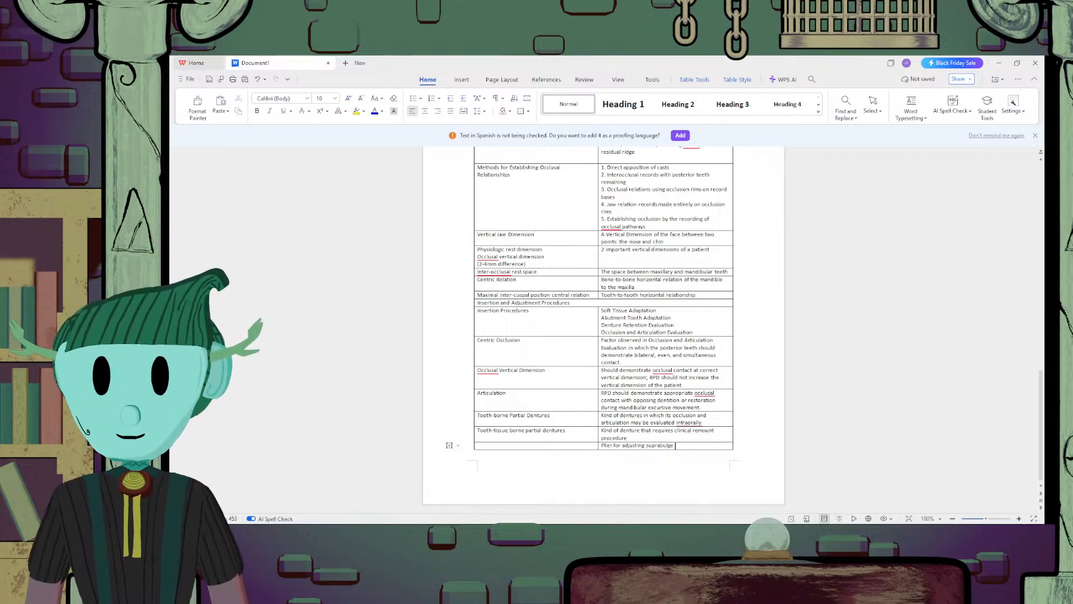
pyautogui.click(661, 445)
pyautogui.click(705, 443)
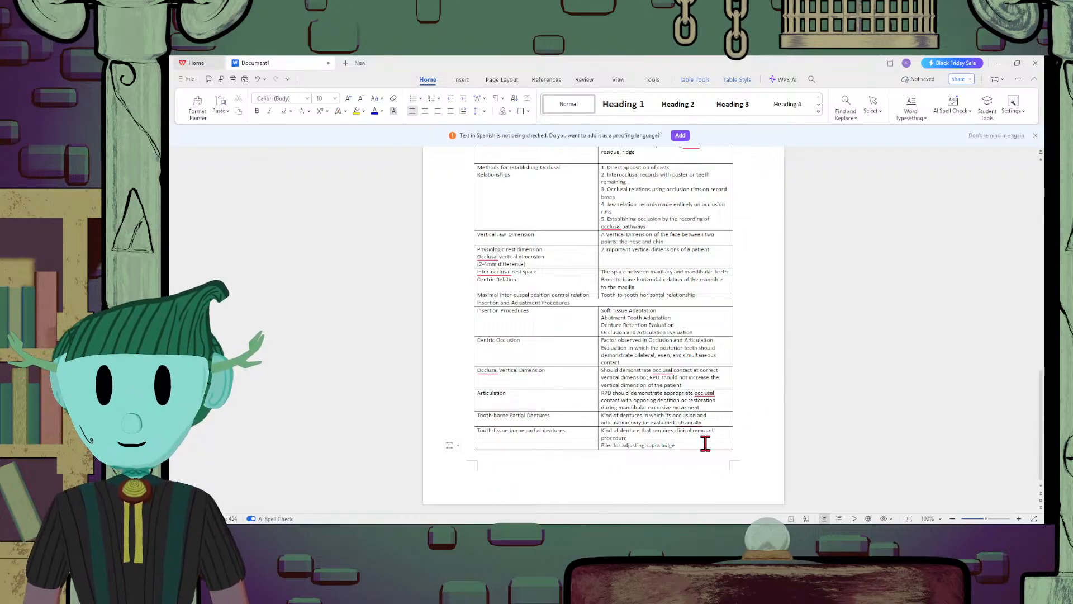
pyautogui.write('direct')
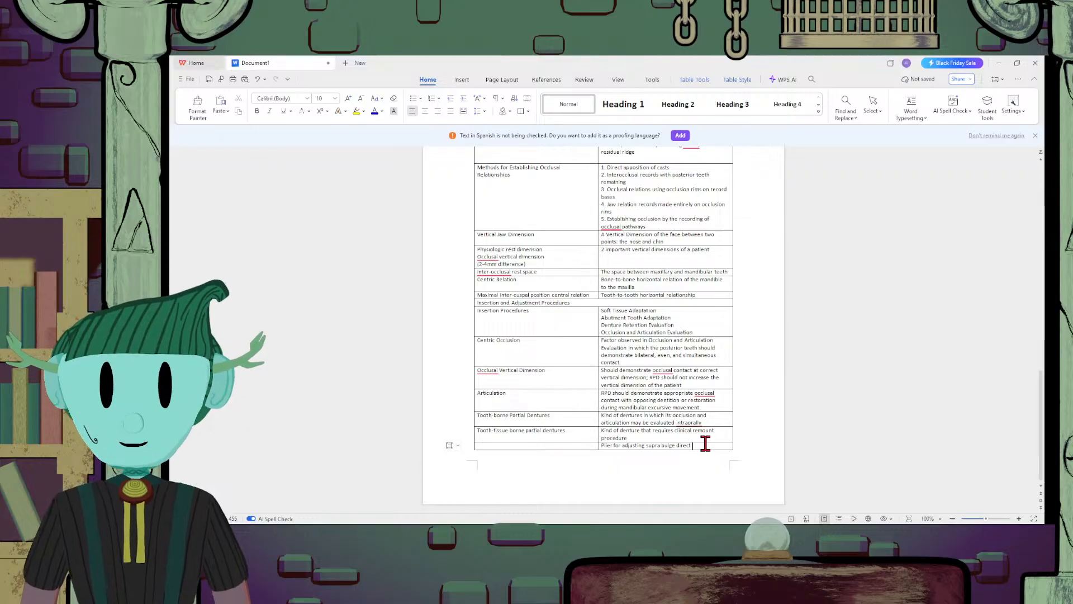
pyautogui.write('retaine')
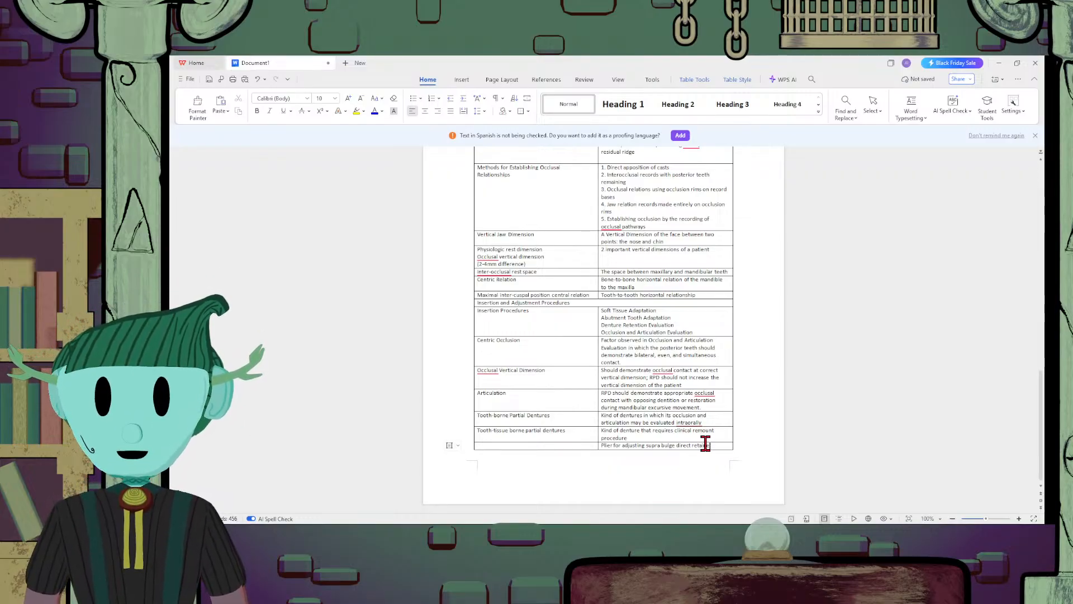
pyautogui.write('r')
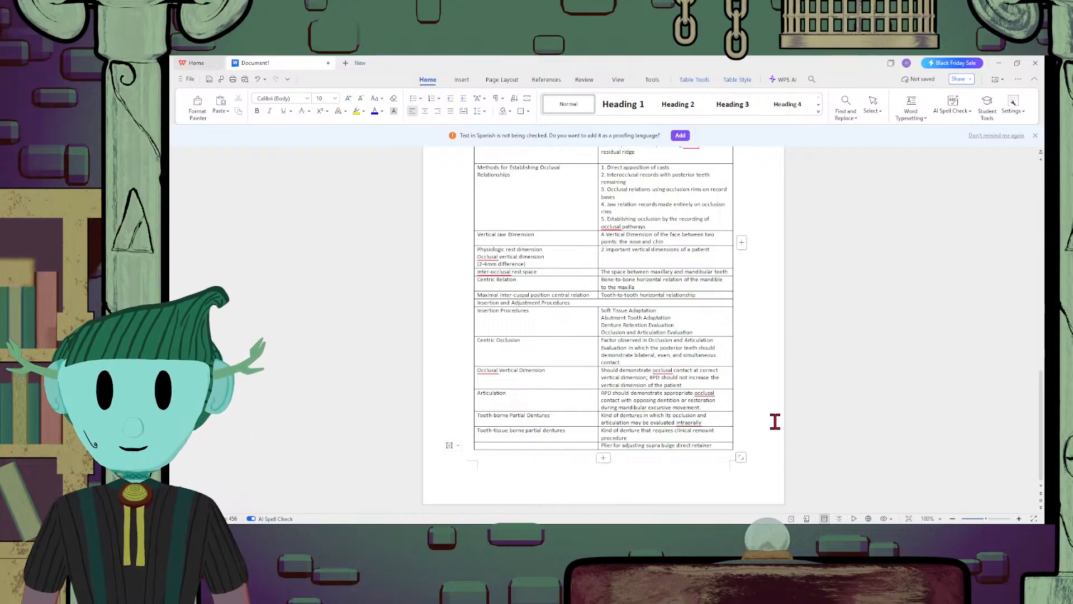
# Enter "Bird beak plier (no.139)" in the first cell of the supra bulge plier row
pyautogui.write('bird')
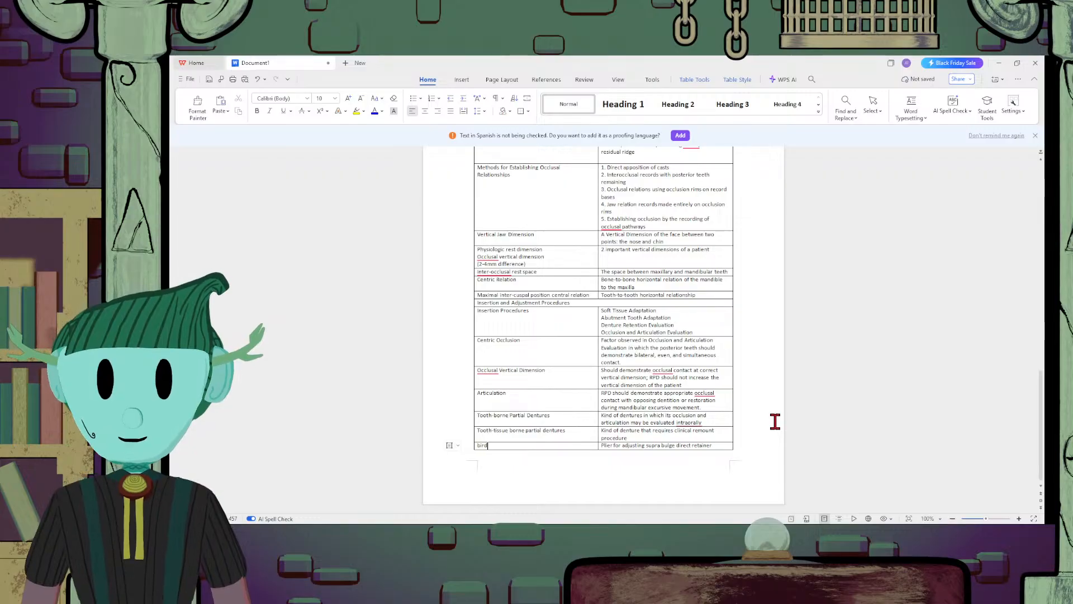
pyautogui.write(' beak plie')
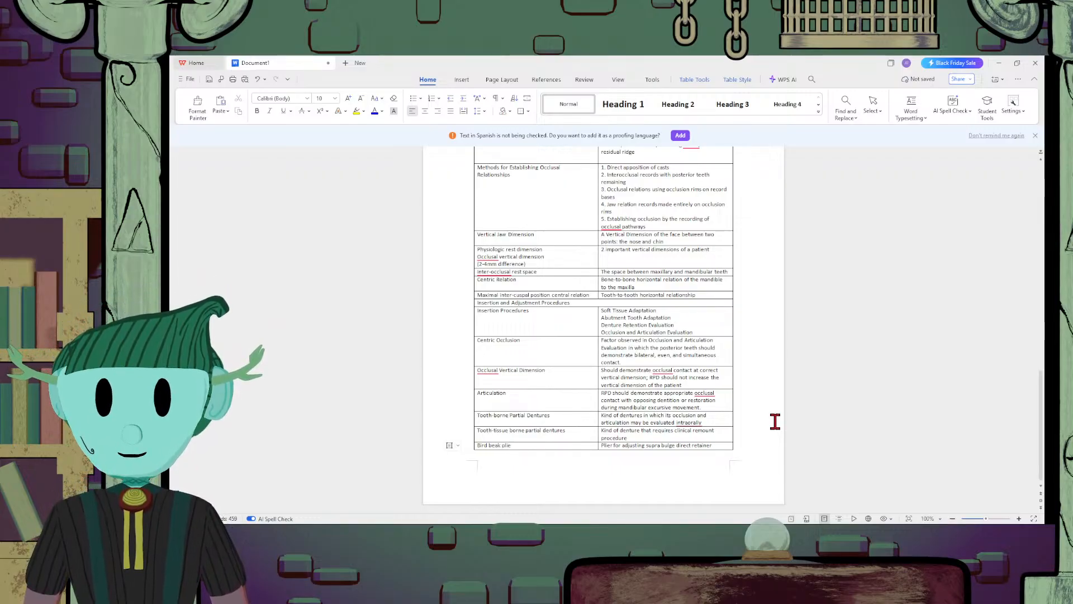
pyautogui.write('r (no.')
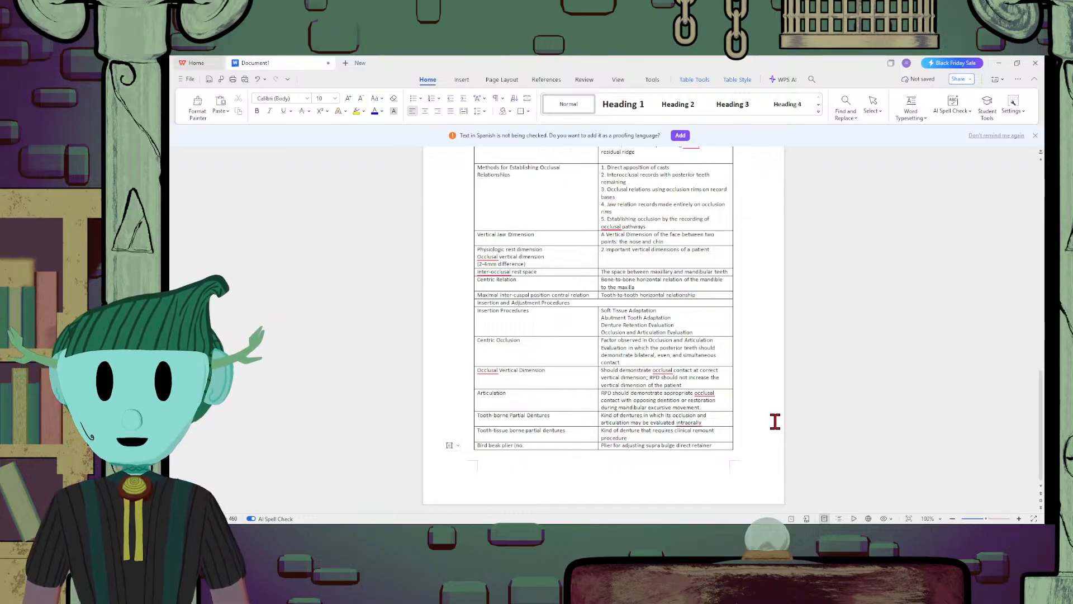
pyautogui.write('139')
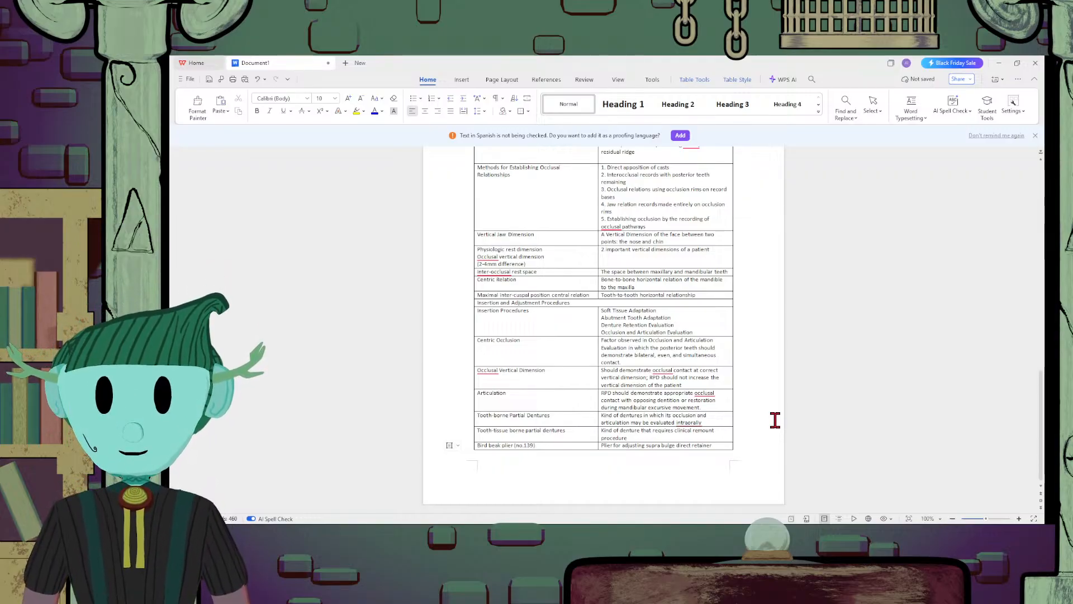
# Append a row below Bird beak plier and copy that plier's description into the new row's second cell
pyautogui.click(604, 459)
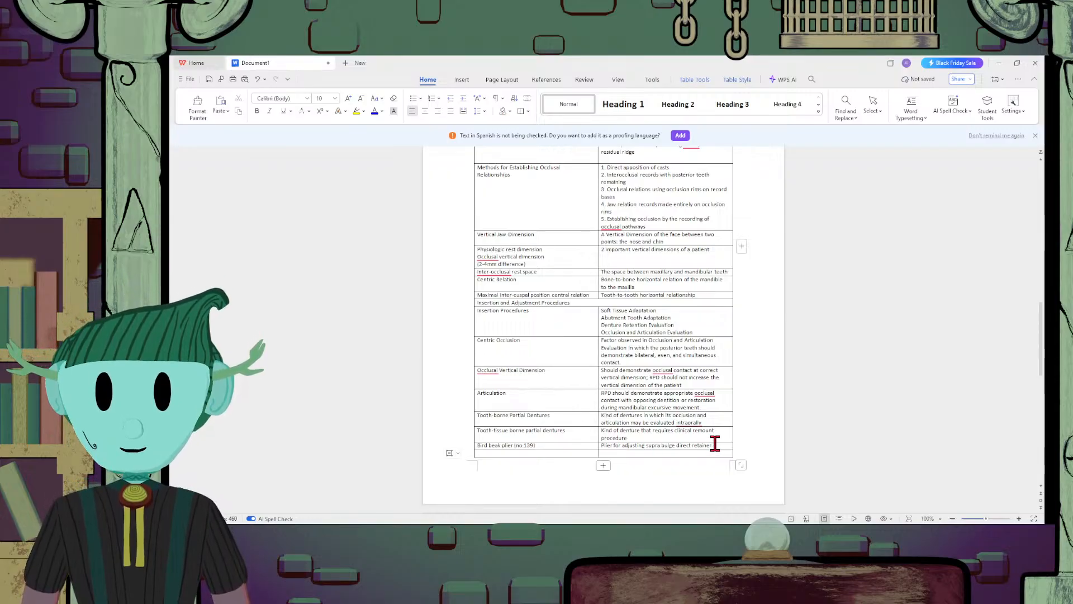
pyautogui.moveTo(713, 445); pyautogui.dragTo(602, 444)
pyautogui.hotkey('ctrl', 'c')
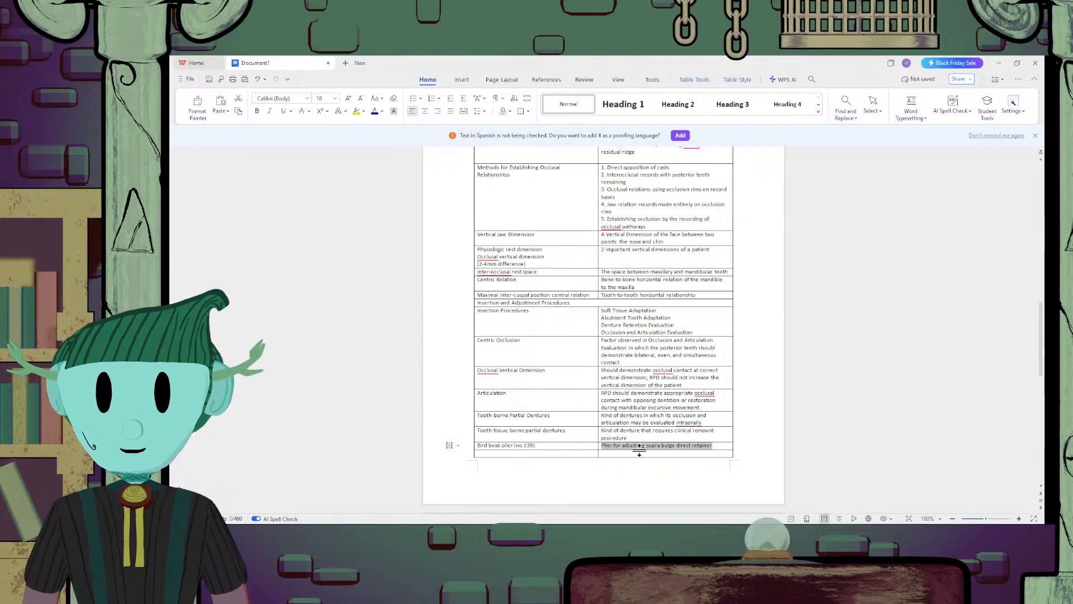
pyautogui.click(643, 453)
pyautogui.hotkey('ctrl', 'v')
# Replace "supra" with "infra" in the copied plier description in the table's last row
pyautogui.click(661, 452)
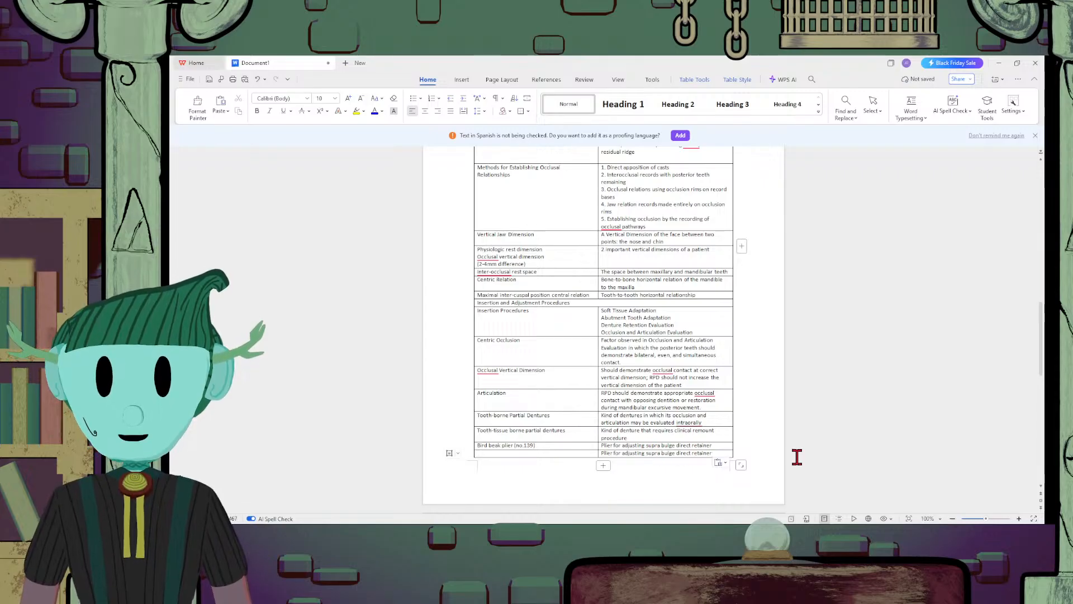
pyautogui.press('BackSpace')
pyautogui.press('BackSpace')
pyautogui.press('BackSpace')
pyautogui.press('BackSpace')
pyautogui.press('BackSpace')
pyautogui.write('infra')
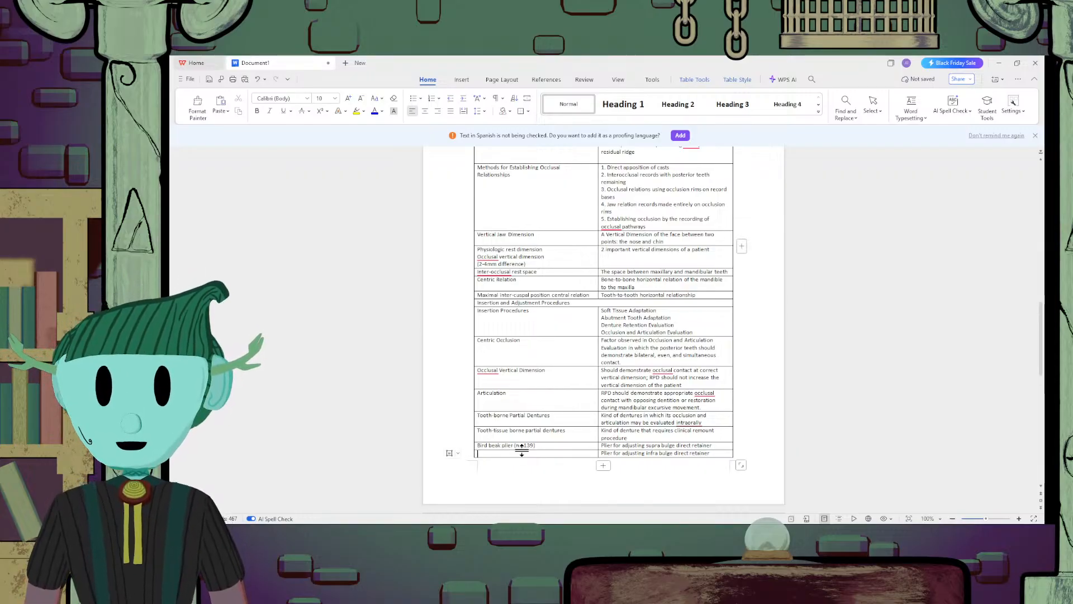
pyautogui.write('Three prong')
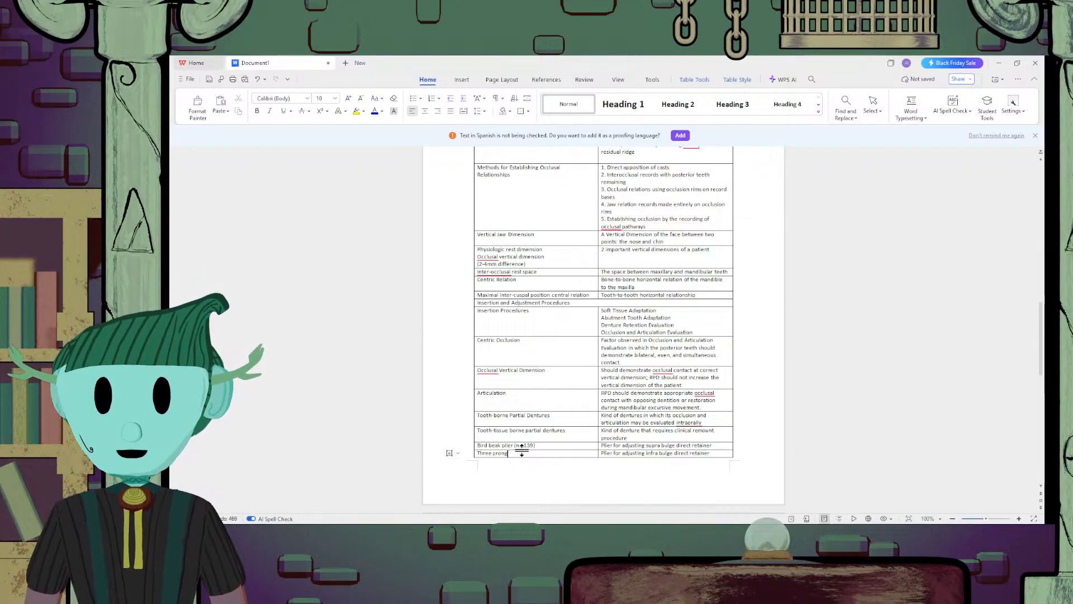
pyautogui.write(' plier')
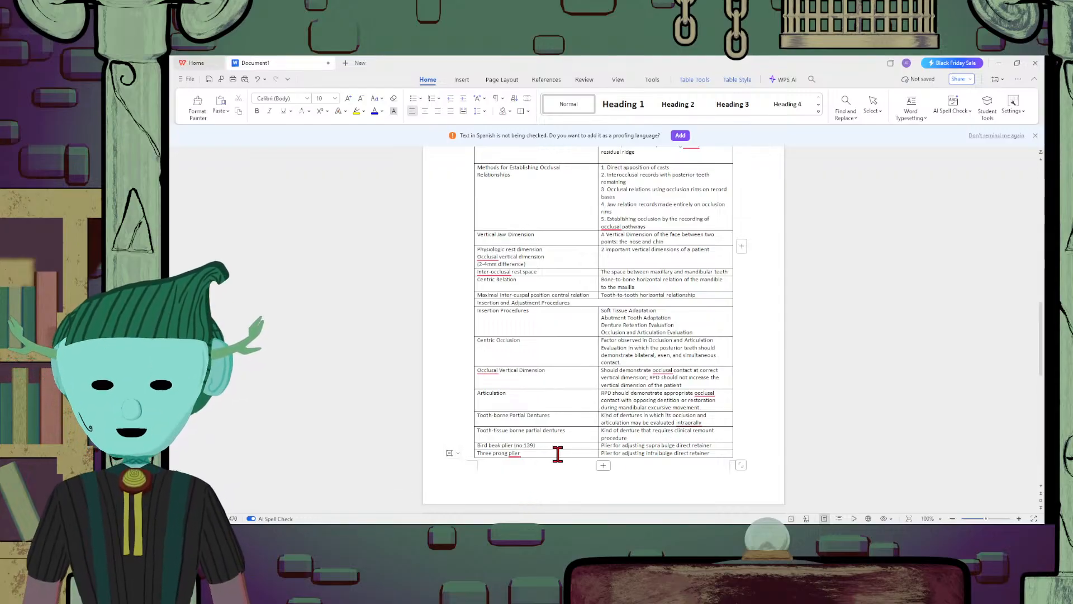
# Enter "Three prong plier (no. 200)" in the first cell of the infra bulge plier row
pyautogui.write('(no,200')
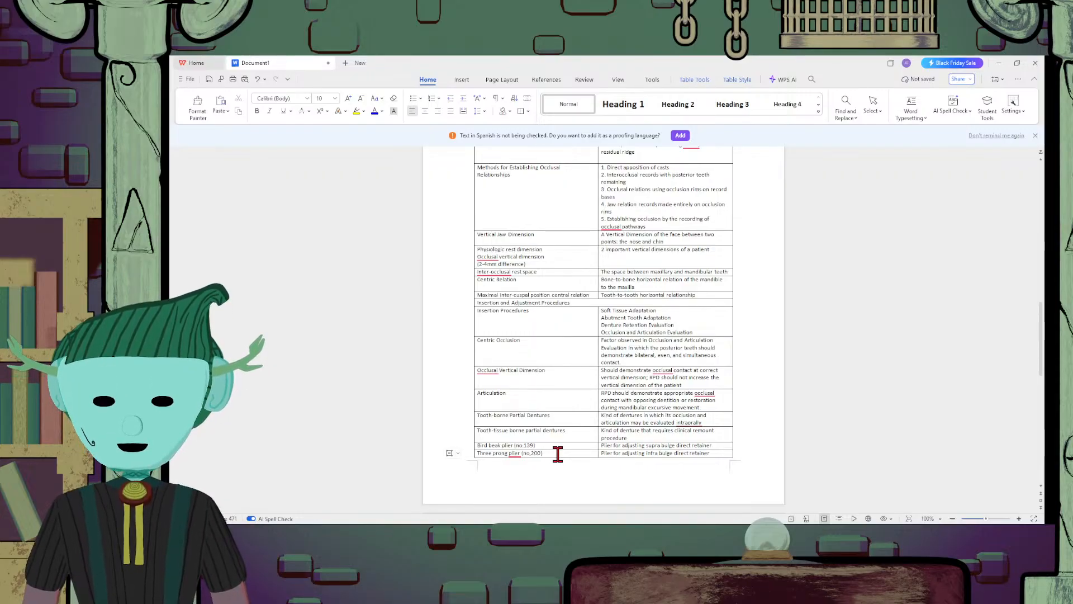
pyautogui.click(530, 454)
pyautogui.press('BackSpace')
pyautogui.write('.')
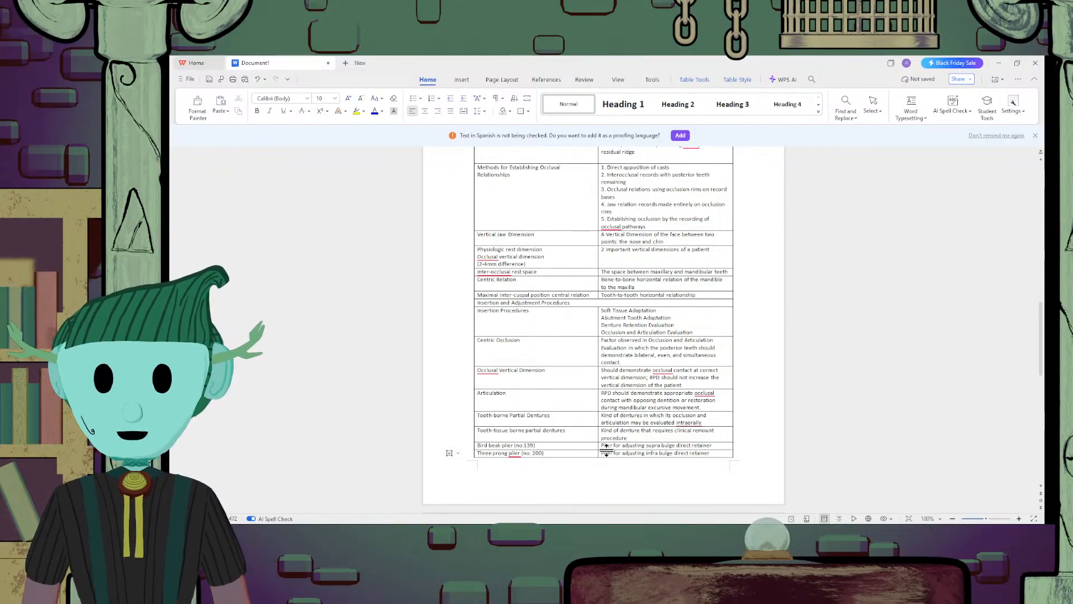
pyautogui.scroll(-3, 606, 450)
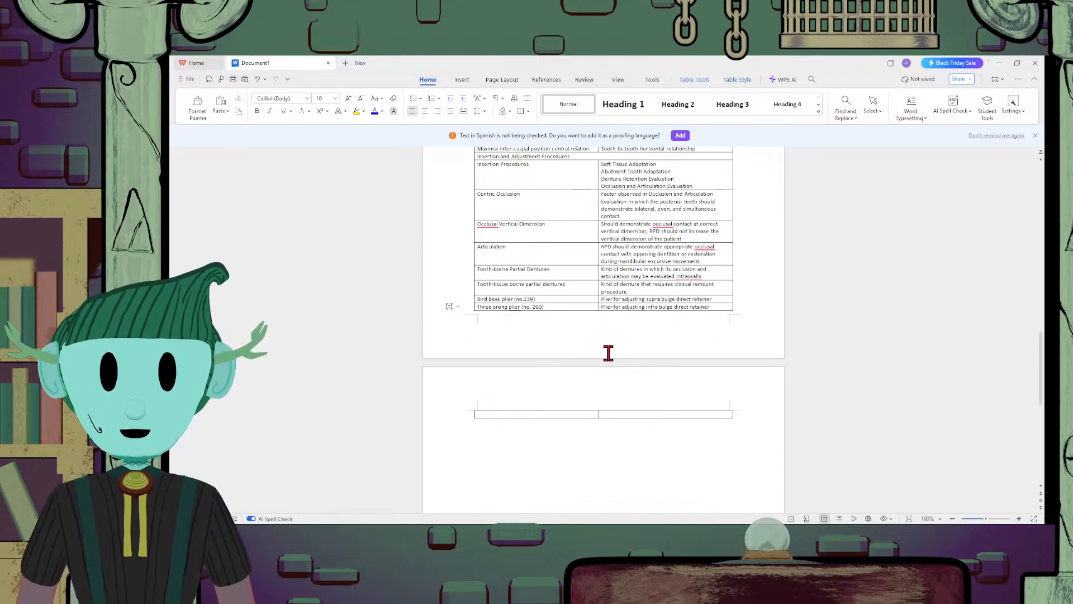
pyautogui.scroll(5, 587, 351)
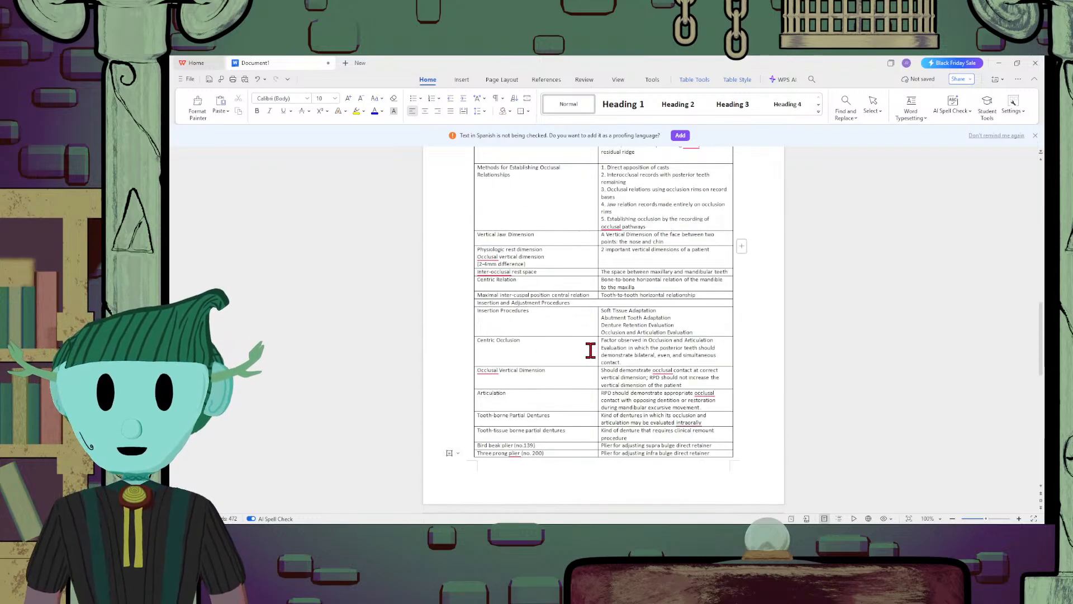
pyautogui.click(722, 445)
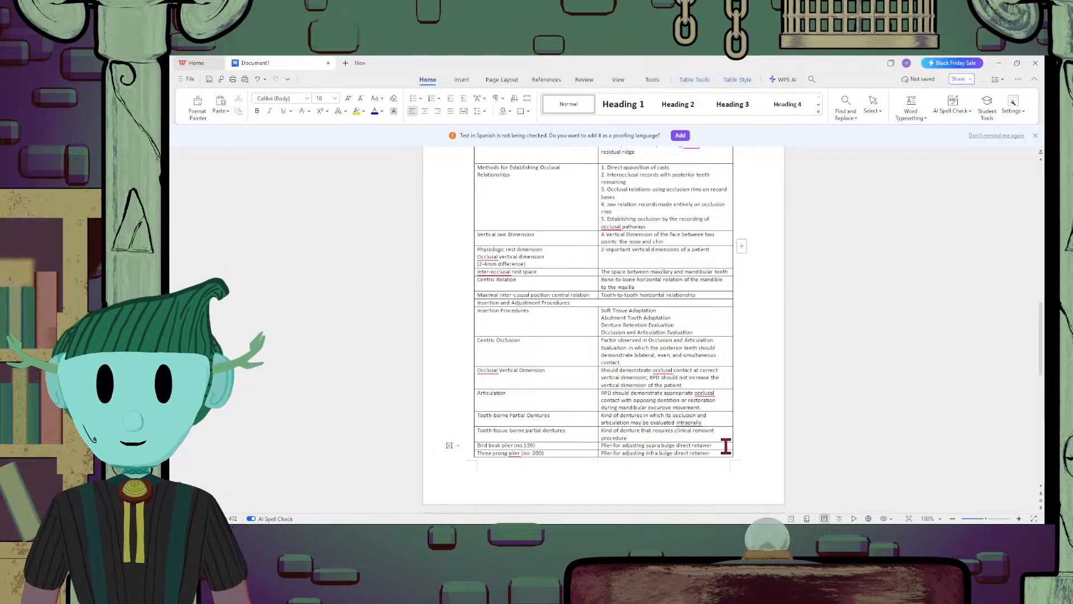
pyautogui.scroll(-3, 722, 446)
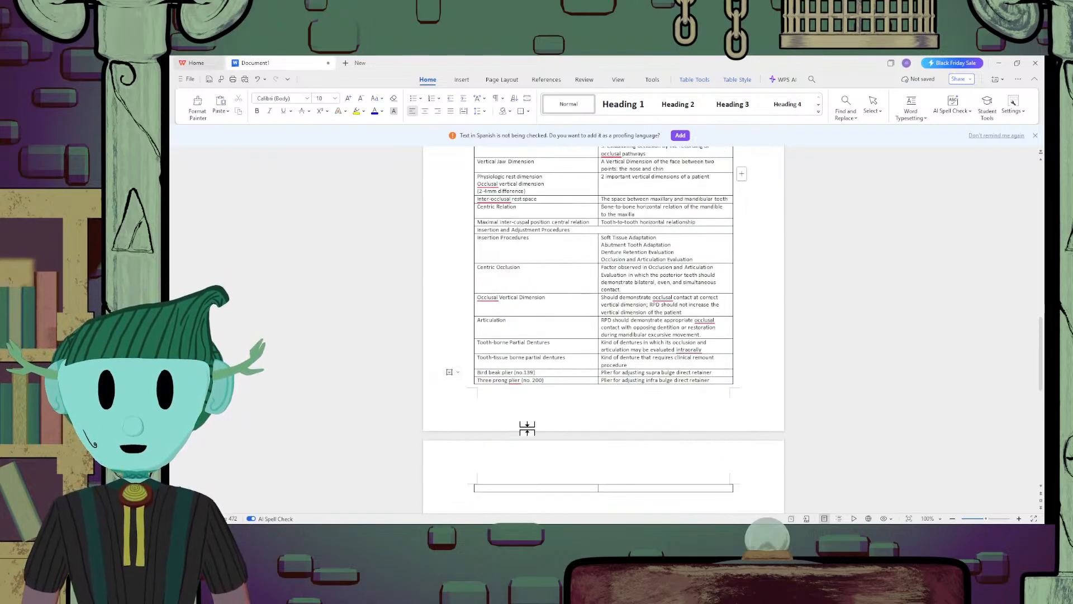
pyautogui.click(723, 382)
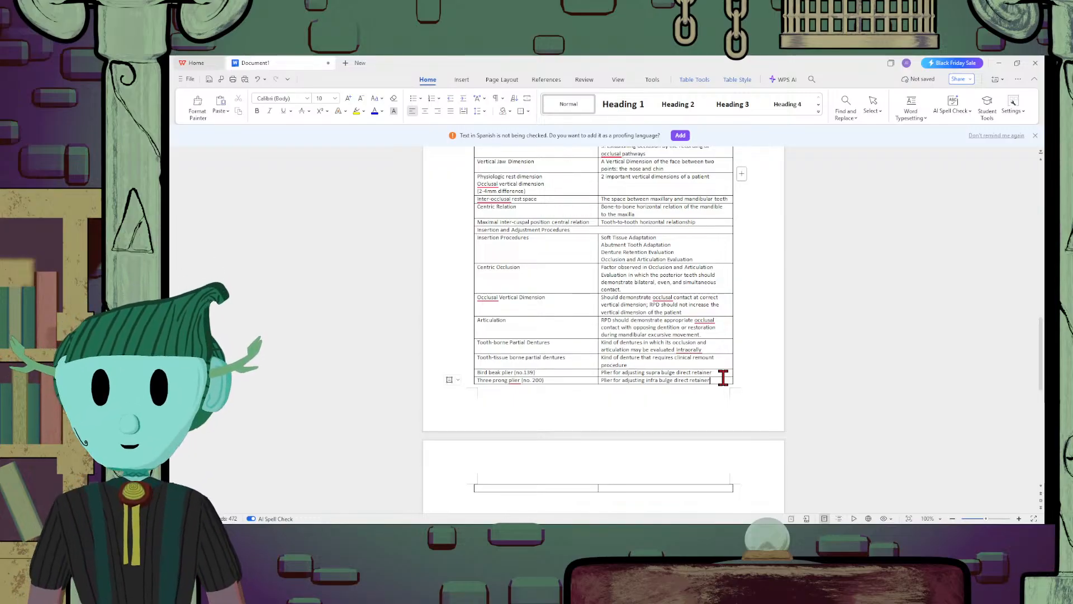
pyautogui.scroll(-3, 662, 380)
pyautogui.scroll(2, 582, 355)
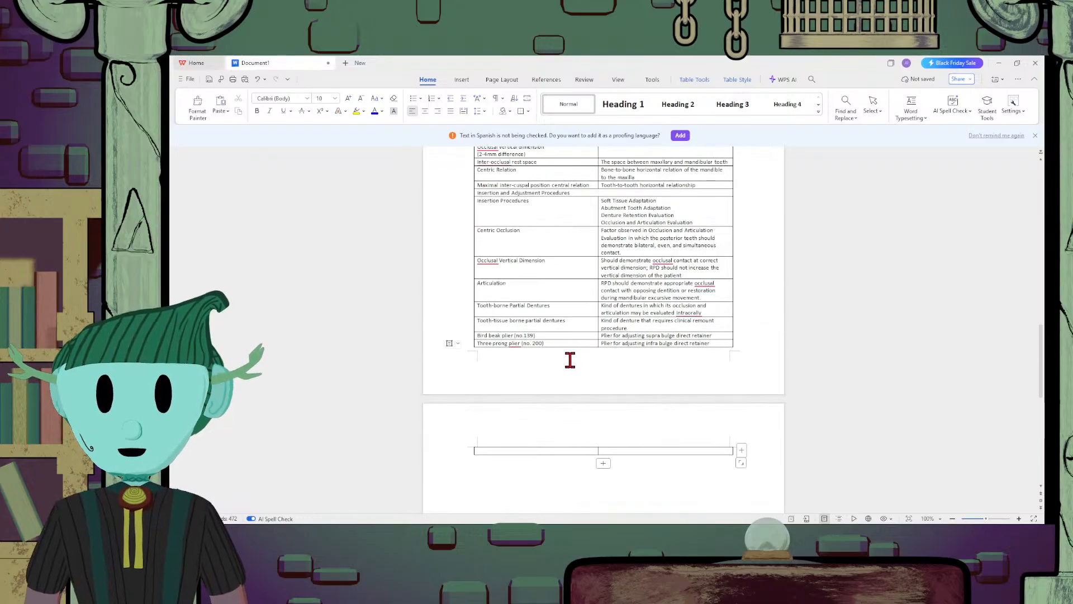
pyautogui.click(561, 343)
pyautogui.press('Up')
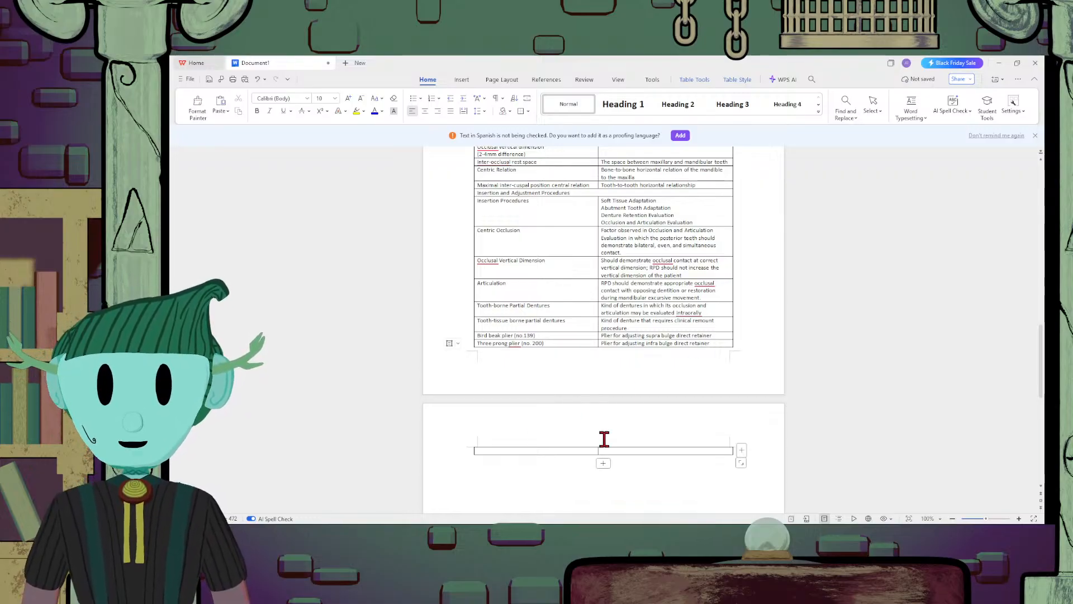
# Append four rows below the empty table row on the new page
pyautogui.moveTo(611, 448); pyautogui.dragTo(591, 450)
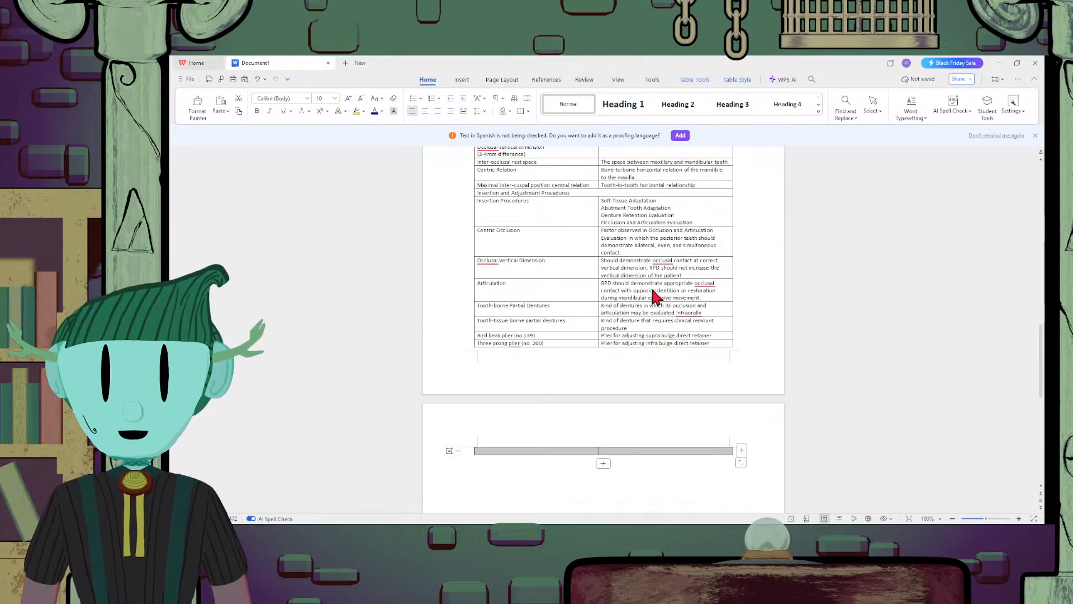
pyautogui.click(555, 466)
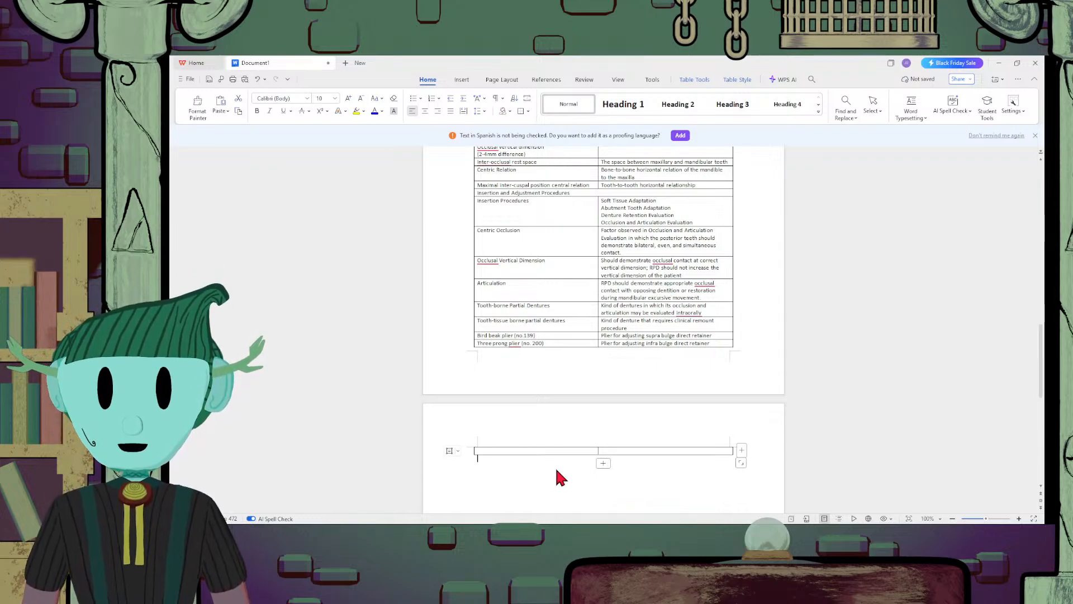
pyautogui.click(603, 462)
pyautogui.click(604, 471)
pyautogui.click(603, 479)
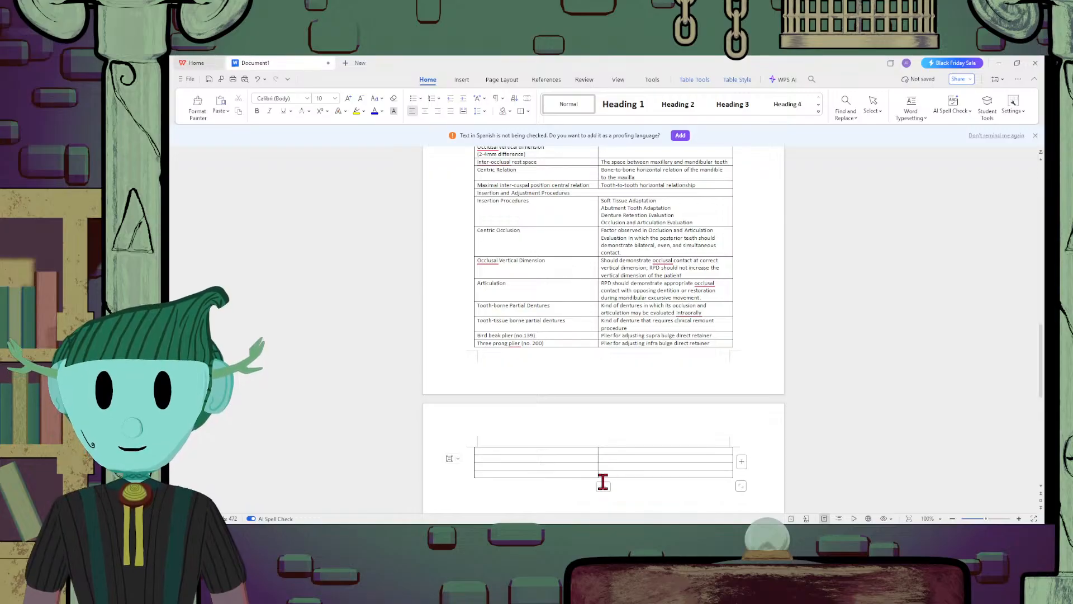
pyautogui.click(603, 487)
# Merge the two cells of the new page's first table row and enter the heading "Procedure for Peripheral Adjustment:" in it
pyautogui.moveTo(606, 454); pyautogui.dragTo(592, 453)
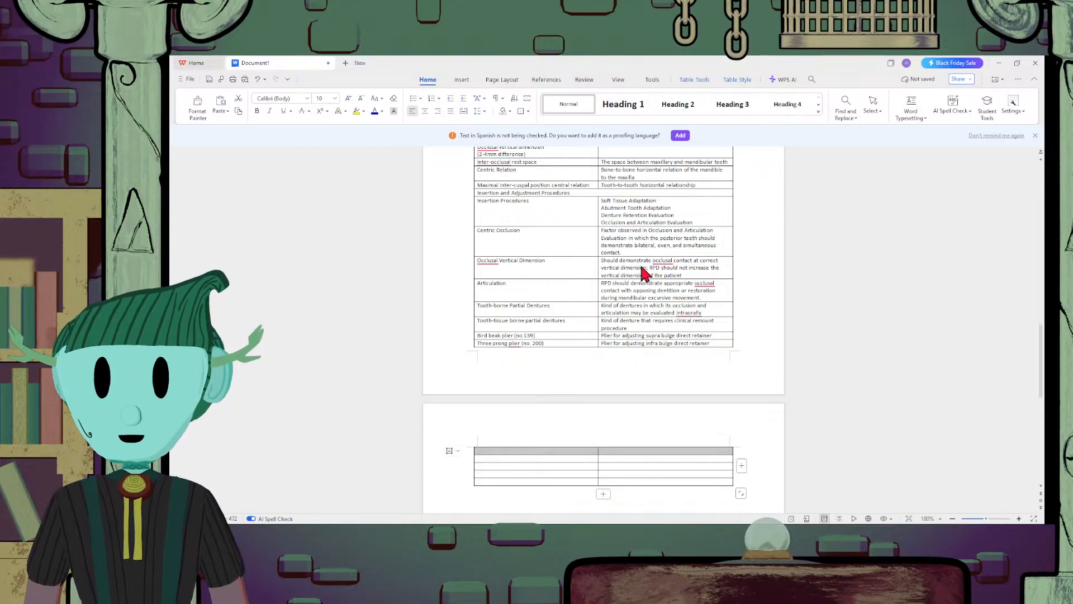
pyautogui.click(592, 451)
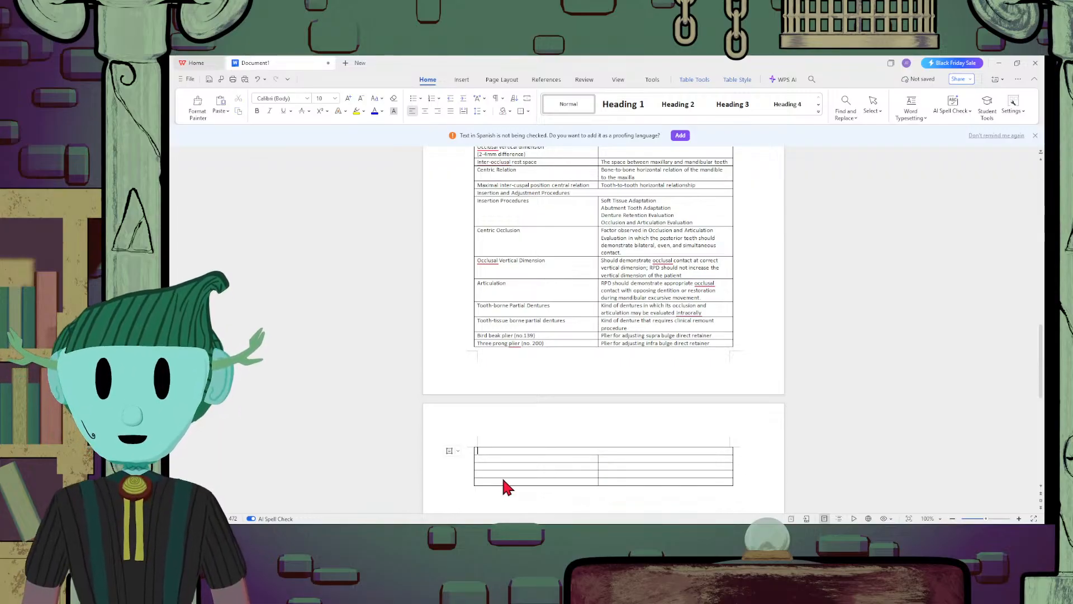
pyautogui.write('Proced')
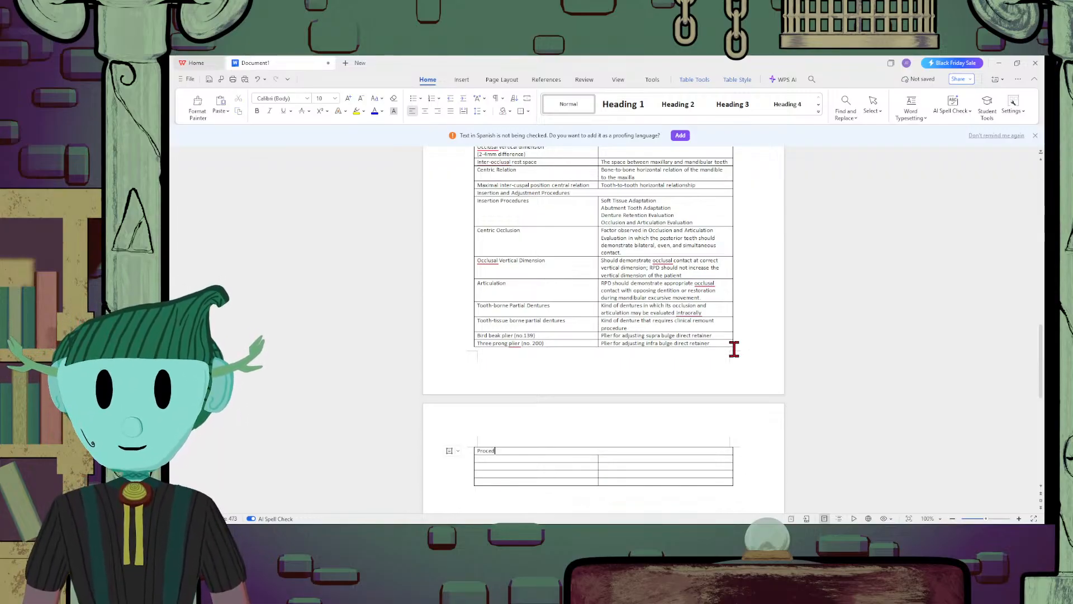
pyautogui.write('ure for')
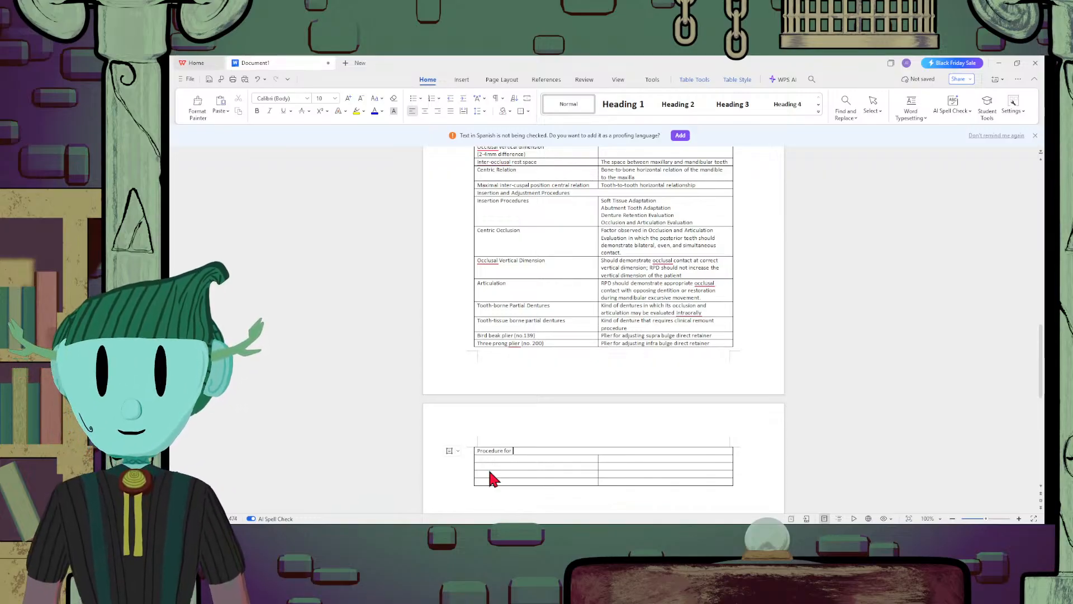
pyautogui.write(' Perip')
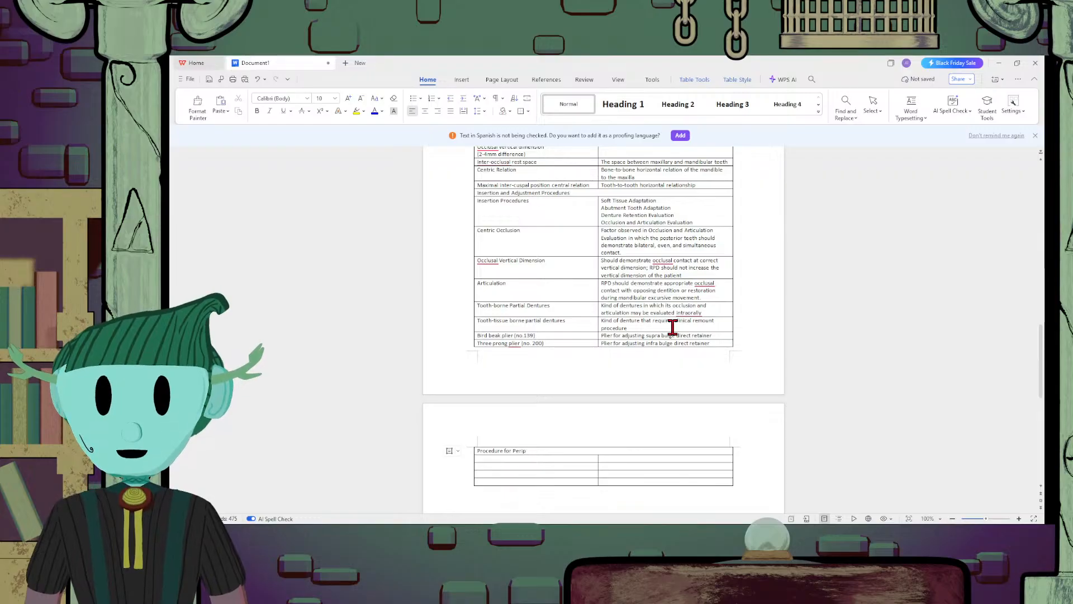
pyautogui.write('heral Adju')
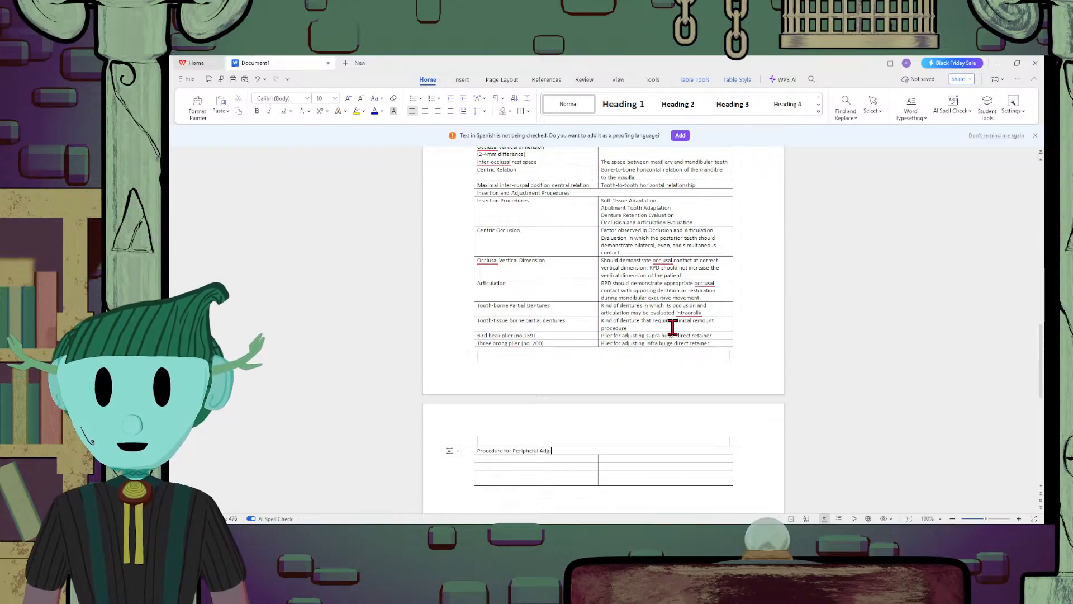
pyautogui.write('stment')
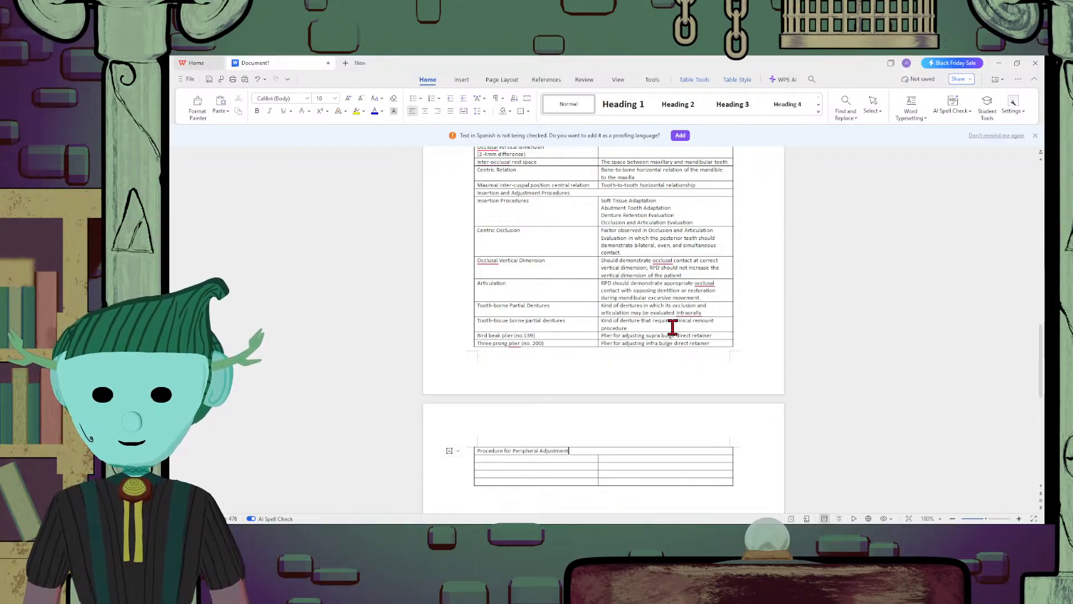
pyautogui.press('BackSpace')
pyautogui.write(':')
pyautogui.press('Return')
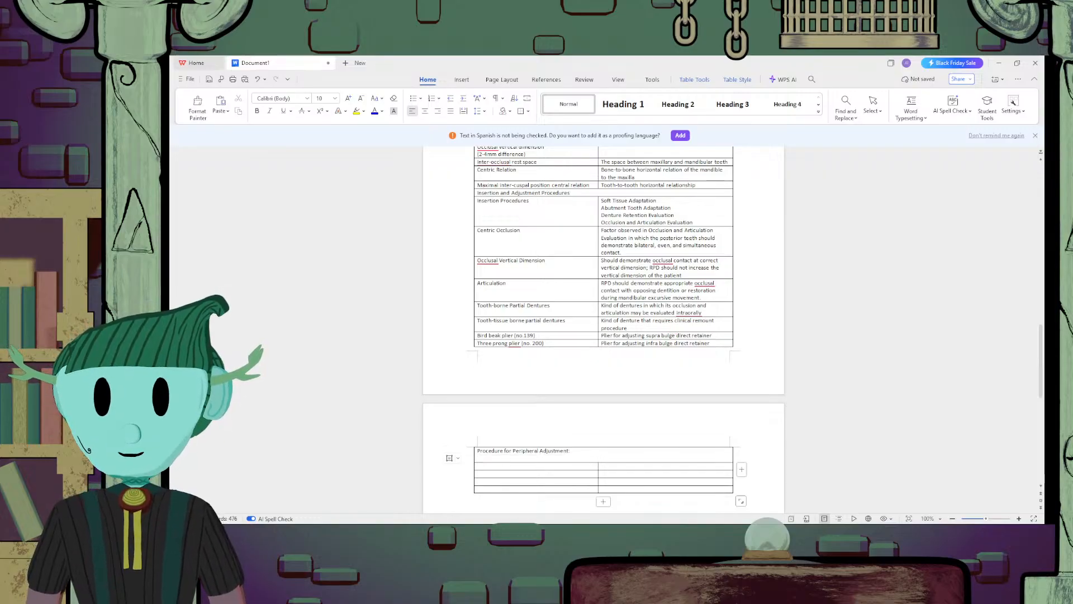
# Under the Peripheral Adjustment heading, write "Visually inspect the peripheral components of the seated partial denture in the mouth."
pyautogui.write('V')
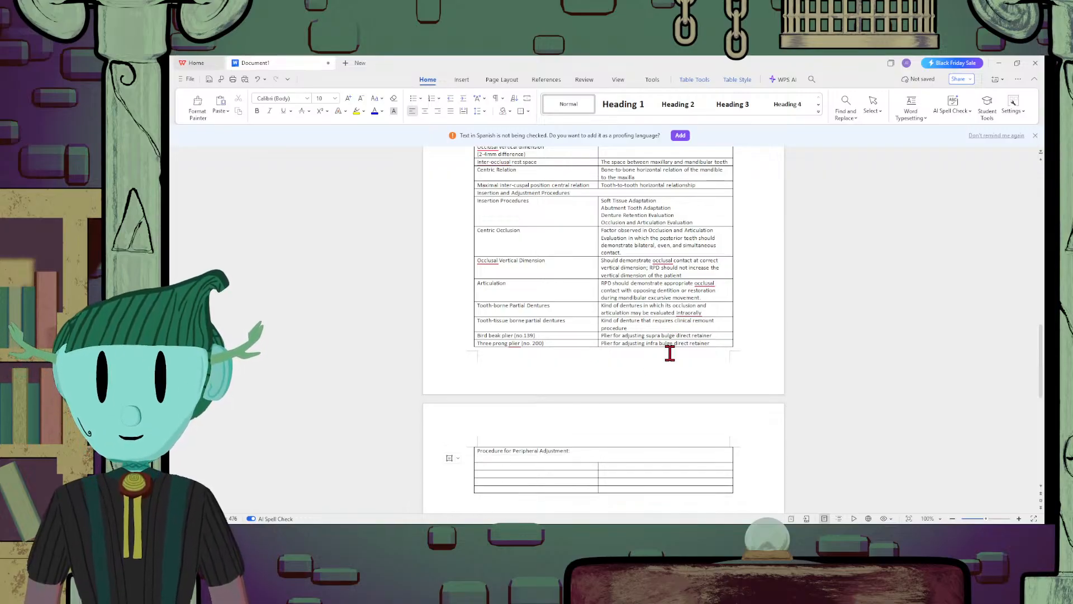
pyautogui.write('isually I')
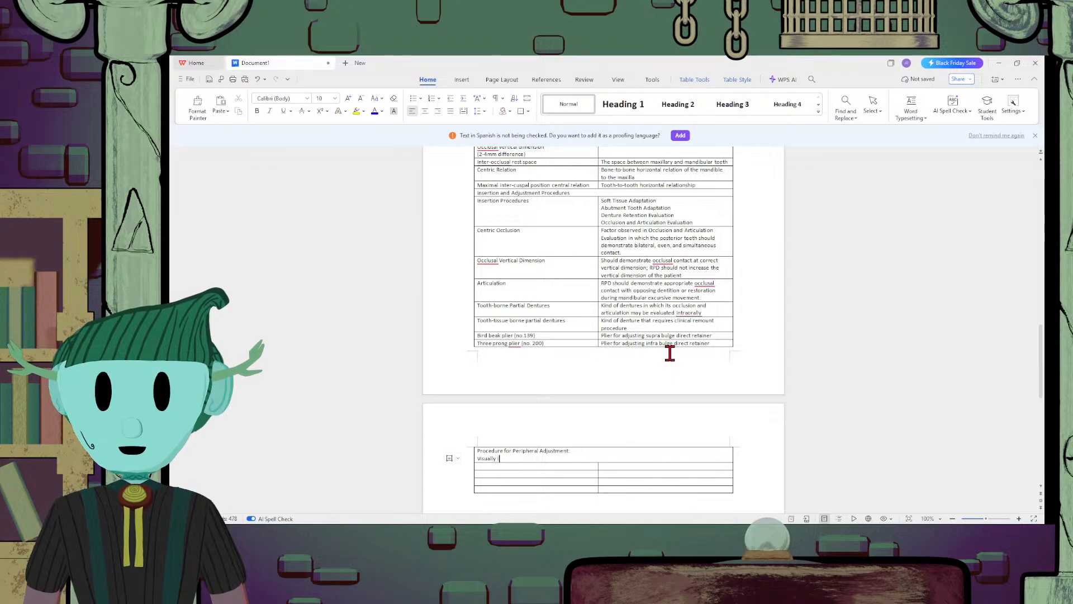
pyautogui.write('nspect')
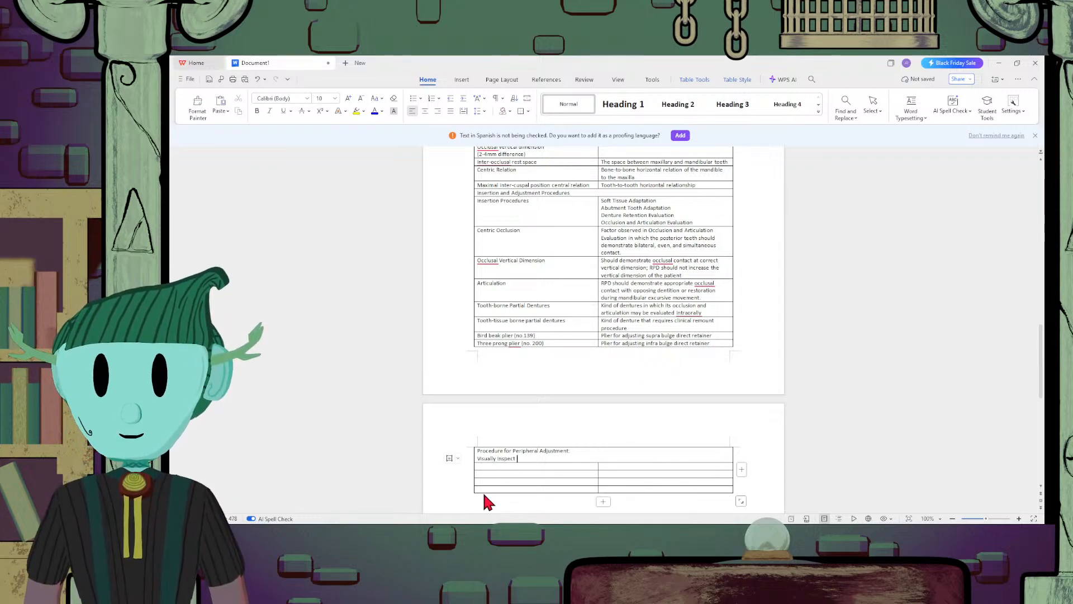
pyautogui.write(' the')
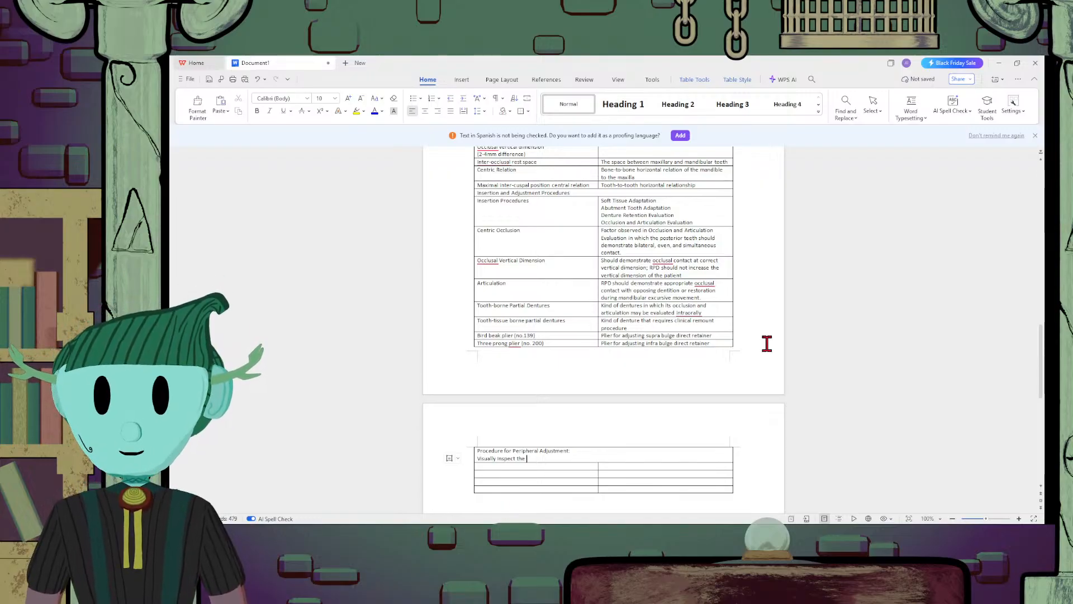
pyautogui.write('peripheral')
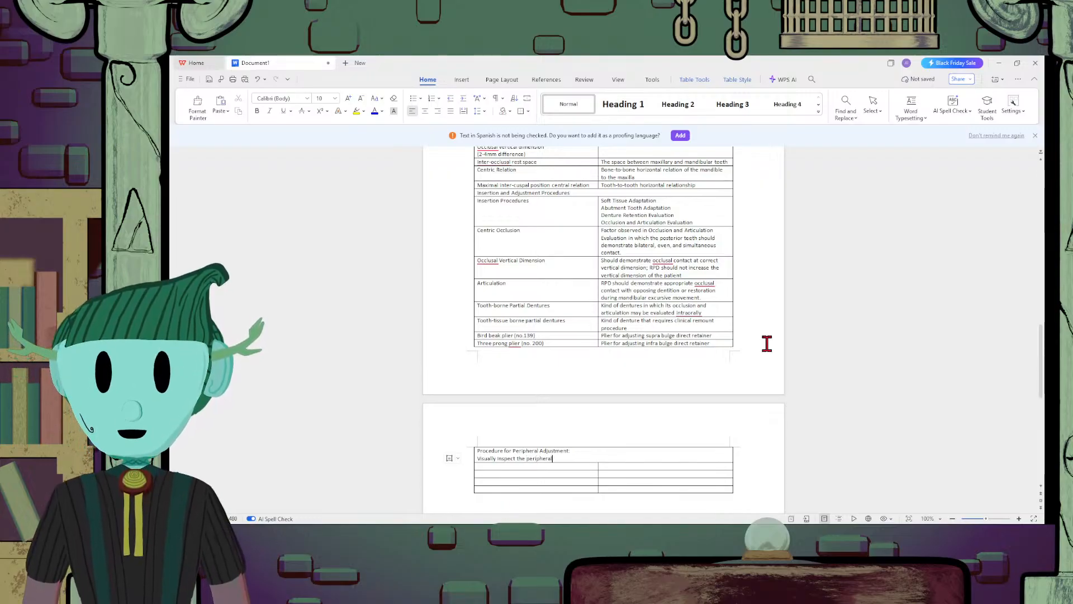
pyautogui.write(' compos')
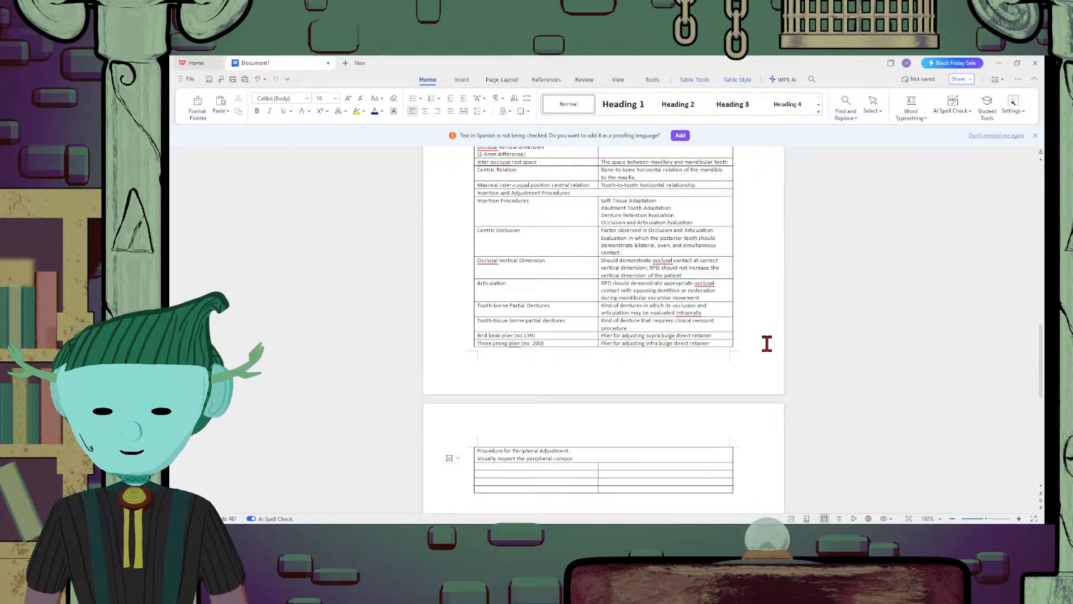
pyautogui.press('BackSpace')
pyautogui.write('nent')
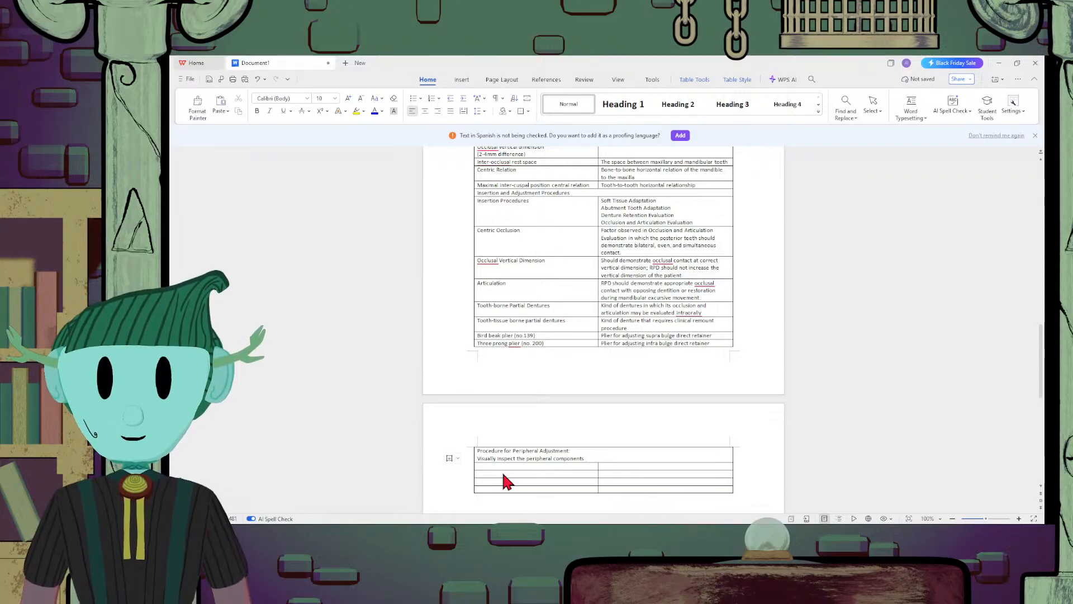
pyautogui.write('he seated')
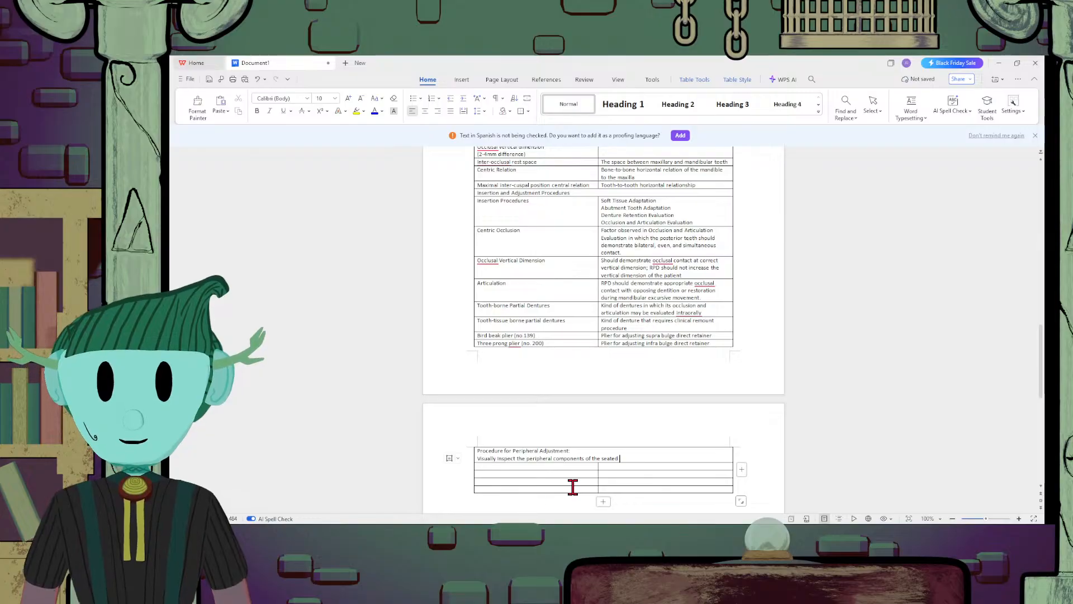
pyautogui.write('partia')
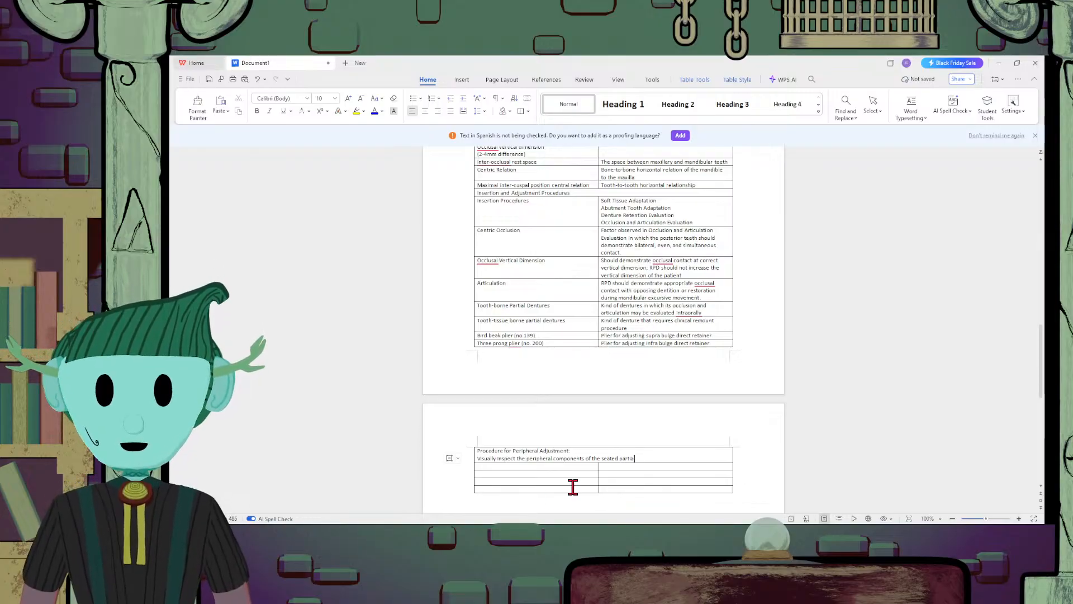
pyautogui.write('l denture ')
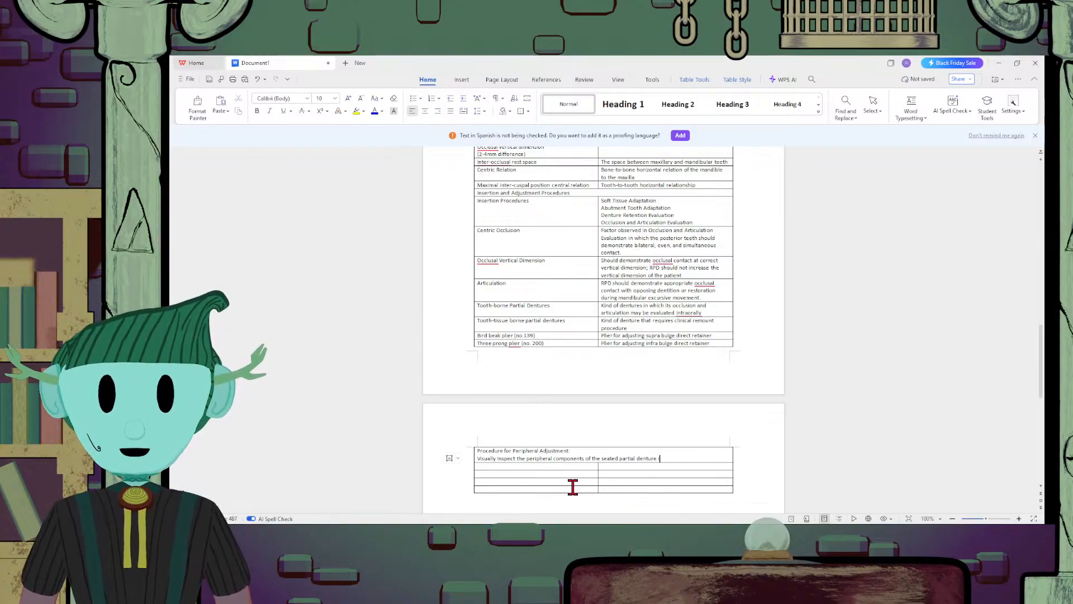
pyautogui.write('in the mout')
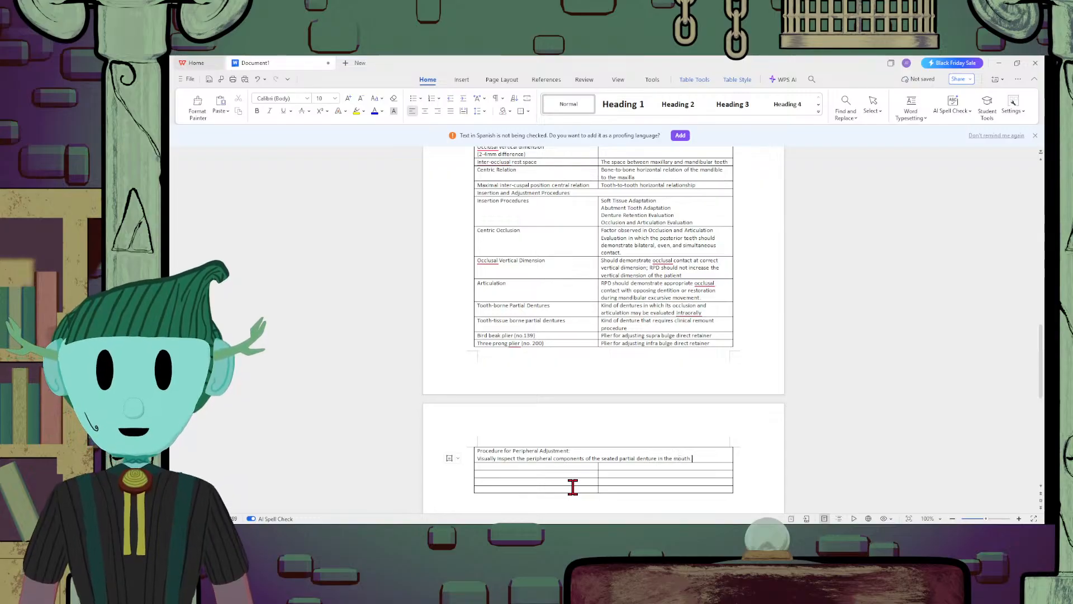
pyautogui.write('h. ')
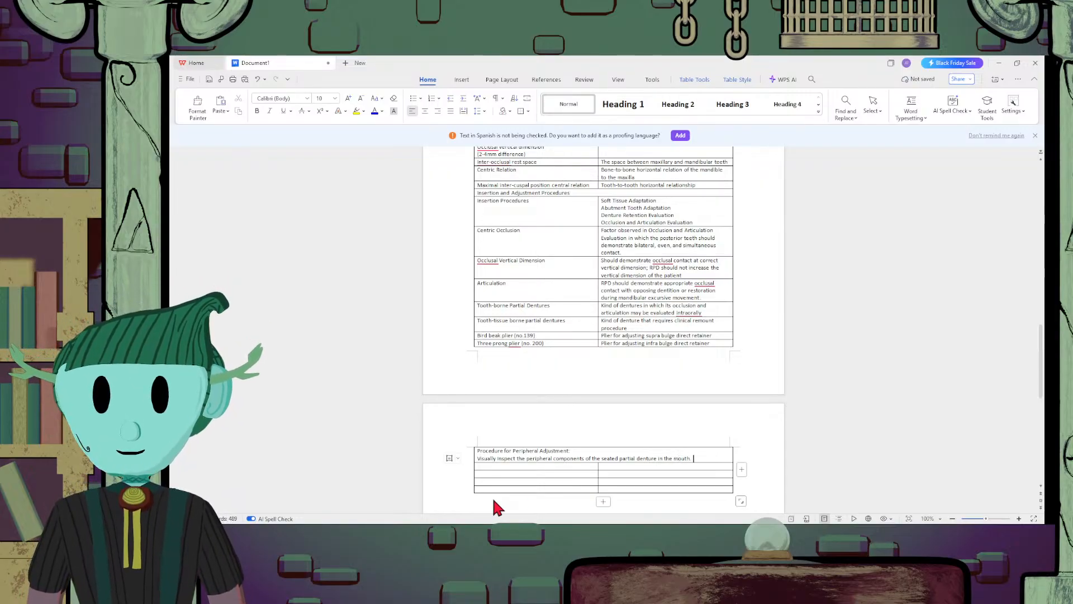
pyautogui.write('Chec')
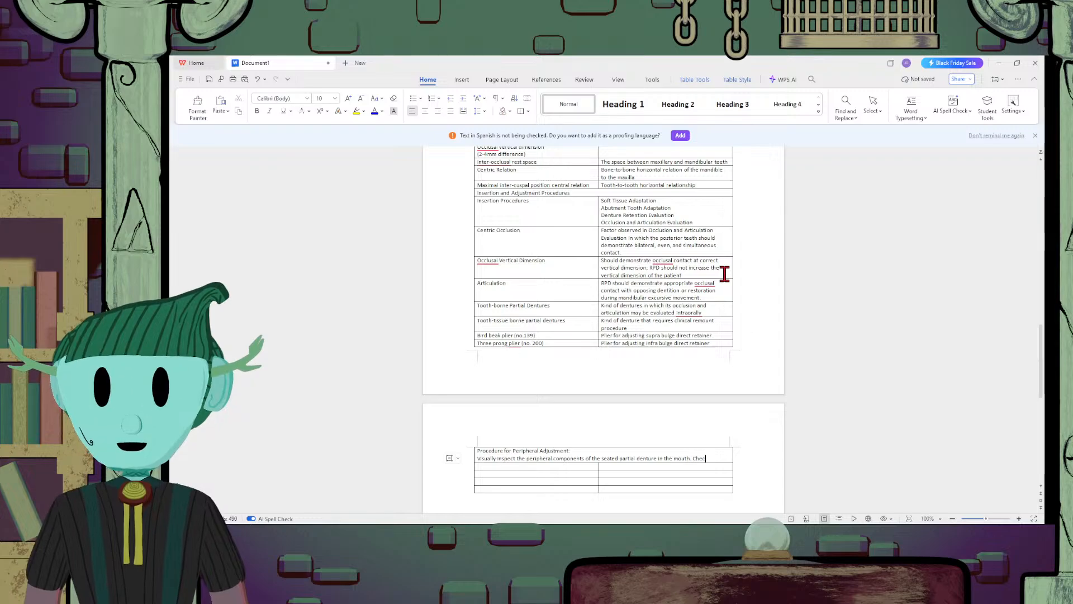
pyautogui.write('k the extence')
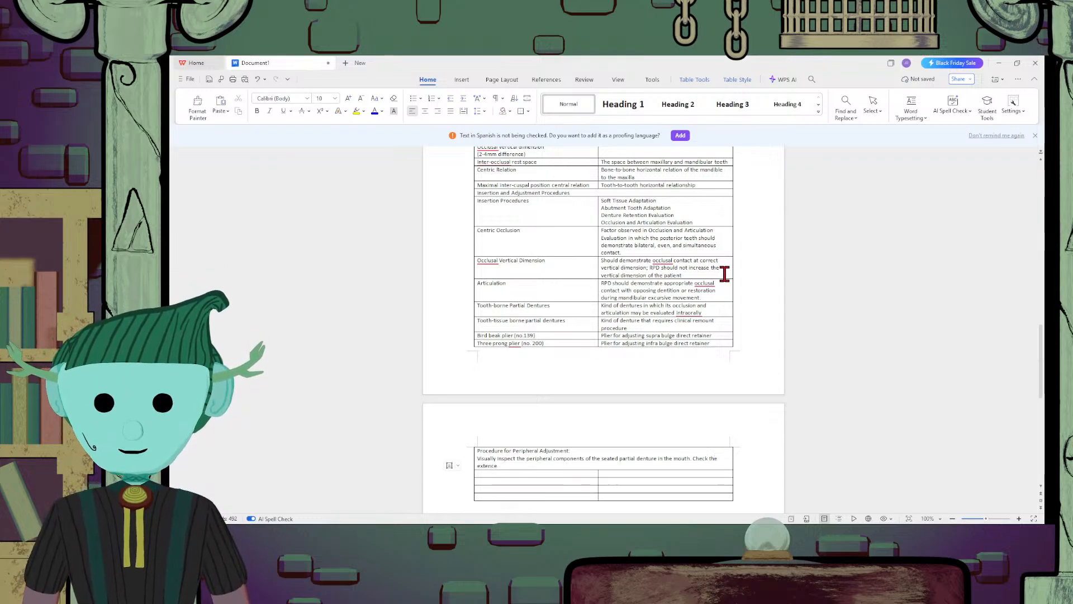
# Add "Check the extension" after the visual inspection sentence and start a new line in the merged cell
pyautogui.press('BackSpace')
pyautogui.write('sio')
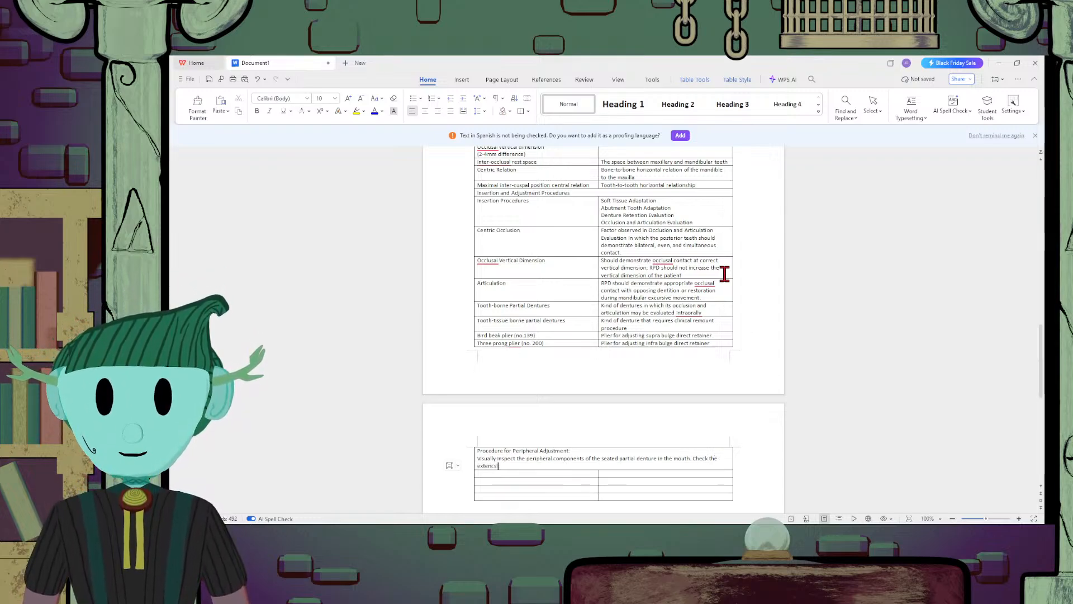
pyautogui.press('BackSpace')
pyautogui.press('BackSpace')
pyautogui.press('BackSpace')
pyautogui.press('BackSpace')
pyautogui.write('sion')
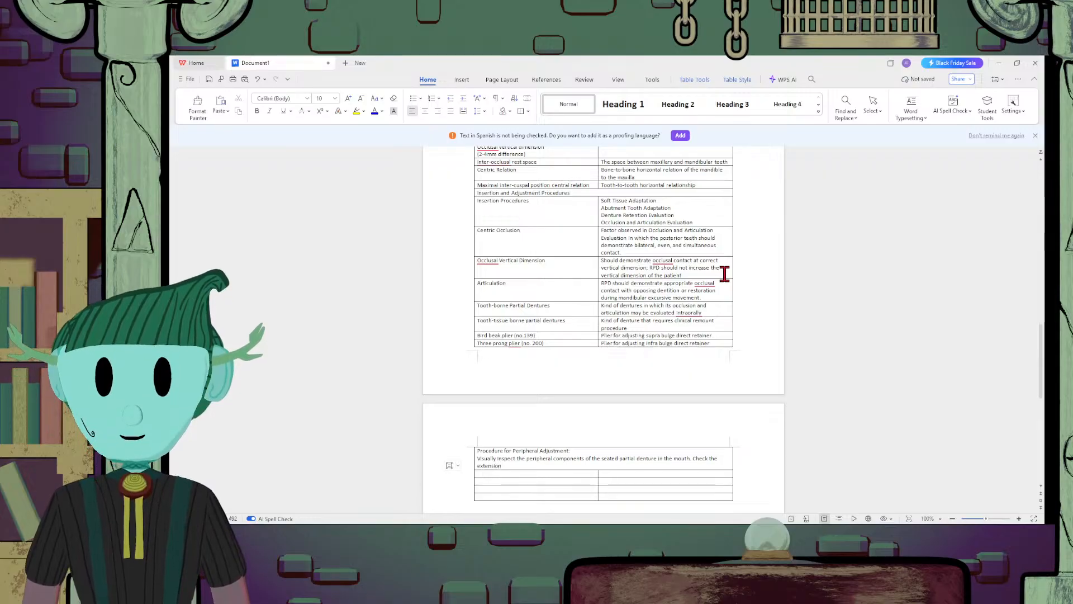
pyautogui.press('Return')
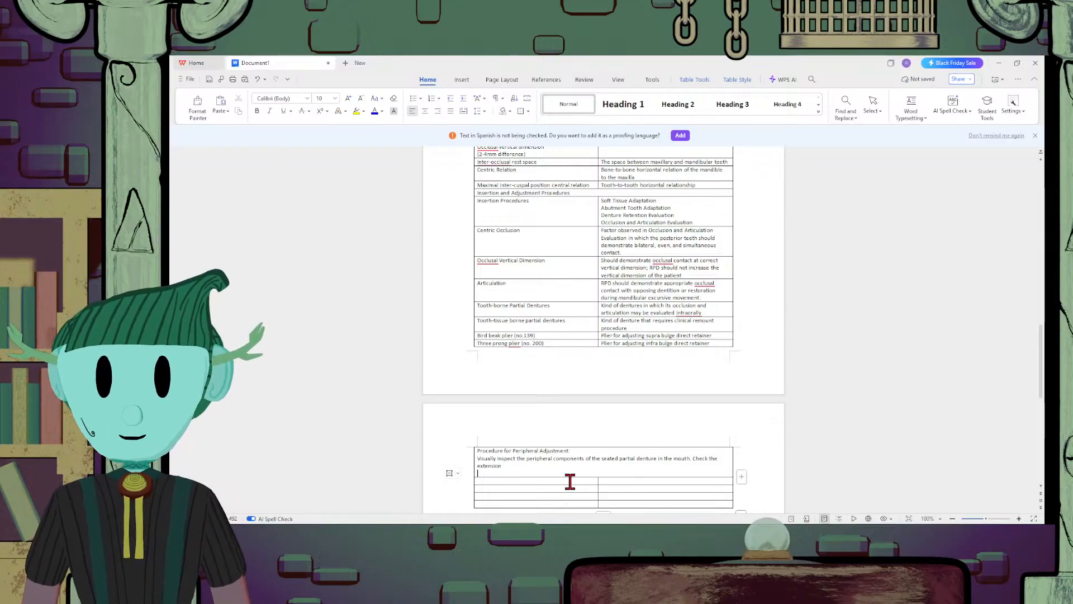
# On the new line of the merged cell, write "Manually activate or instruct the patient to move the lips"
pyautogui.press('Return')
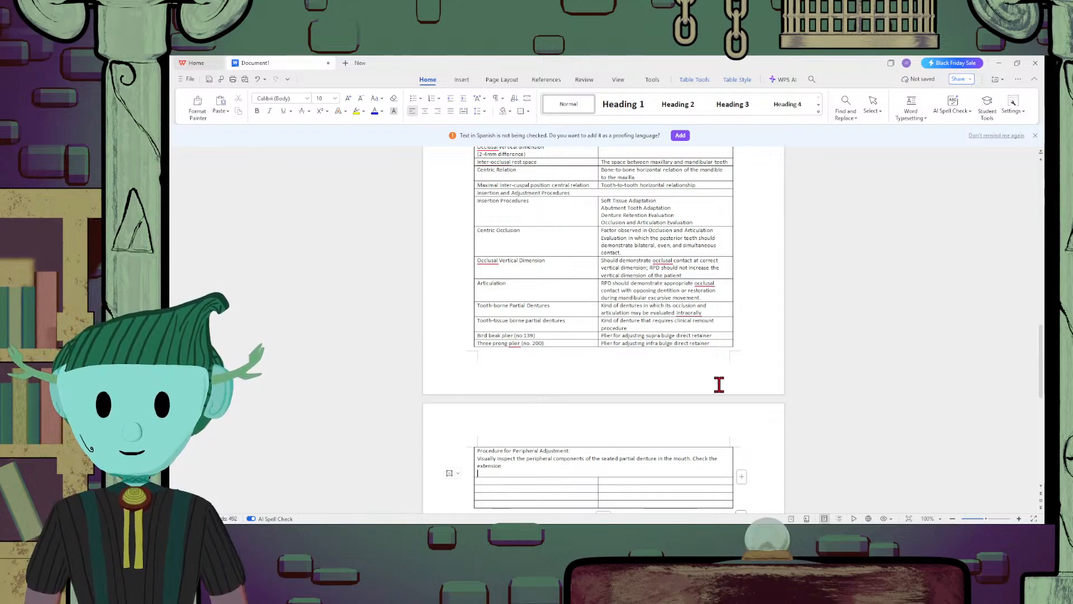
pyautogui.write('Manually')
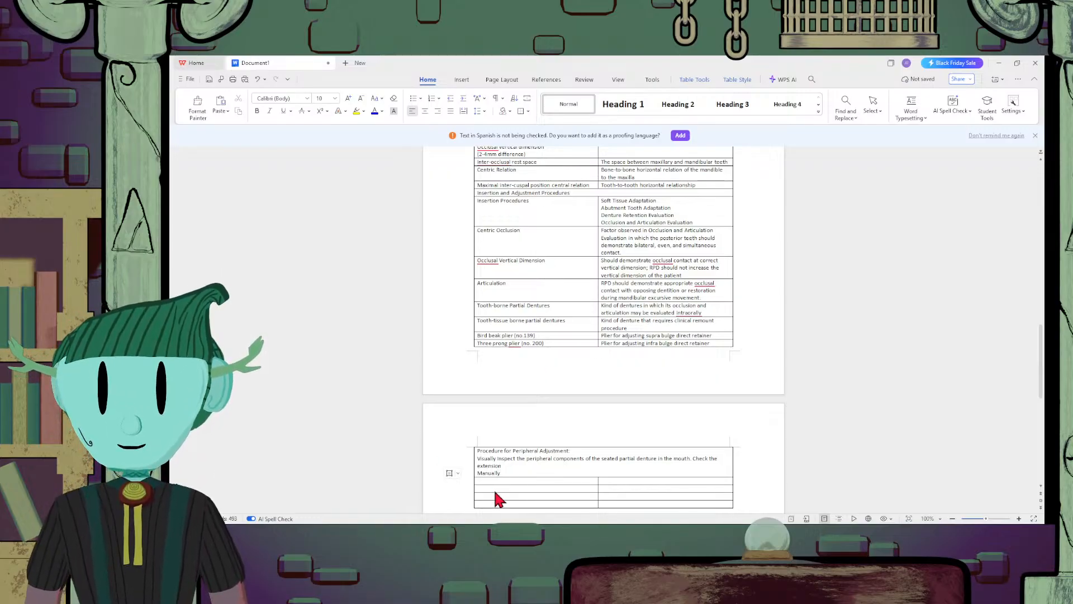
pyautogui.write(' ac')
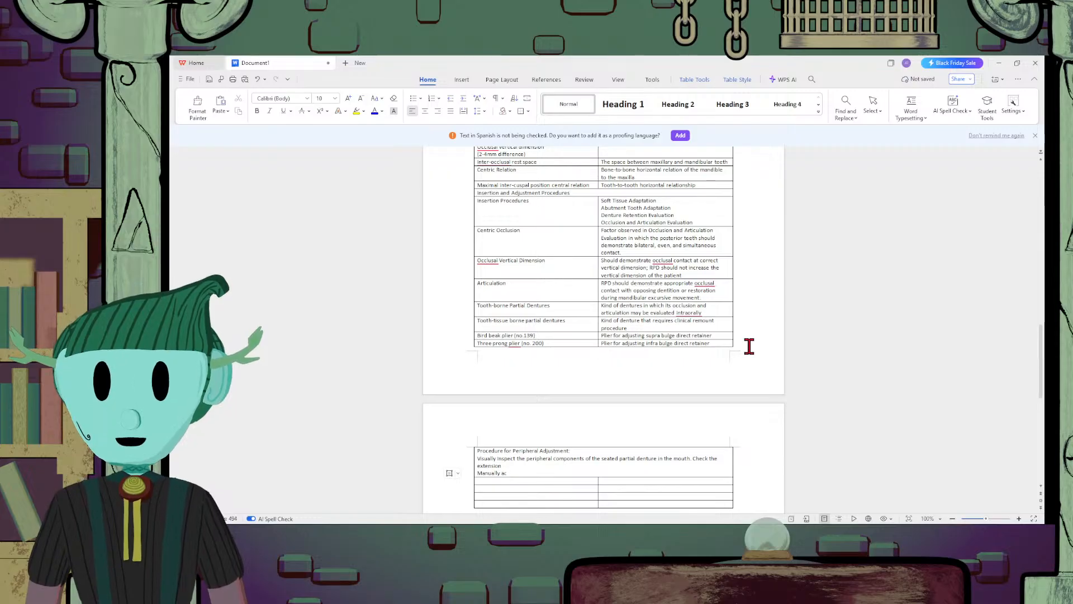
pyautogui.write('tivate or')
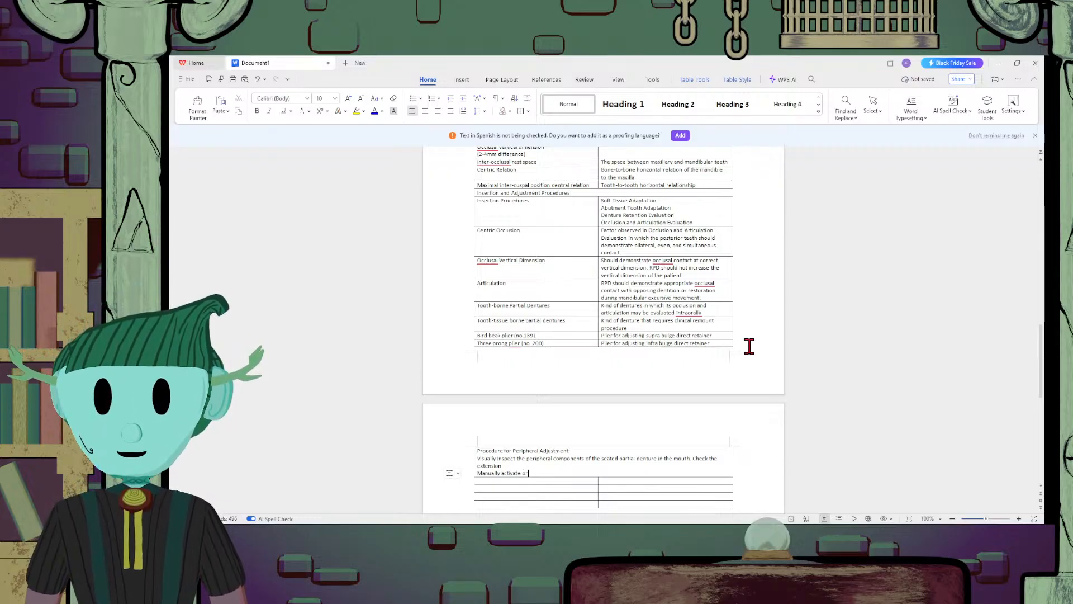
pyautogui.write(' instruct ')
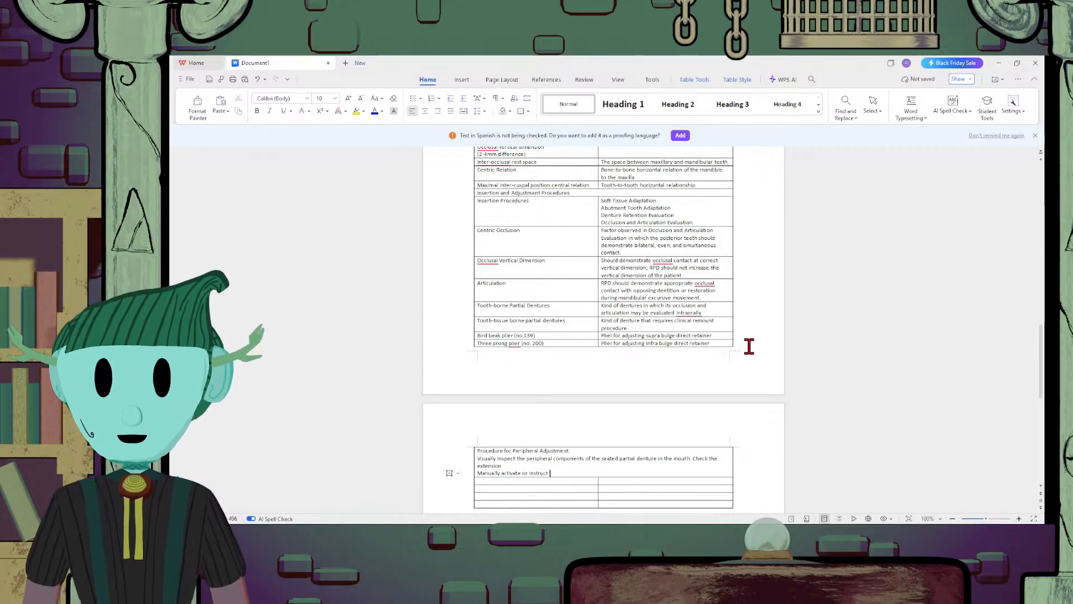
pyautogui.write('the patient t')
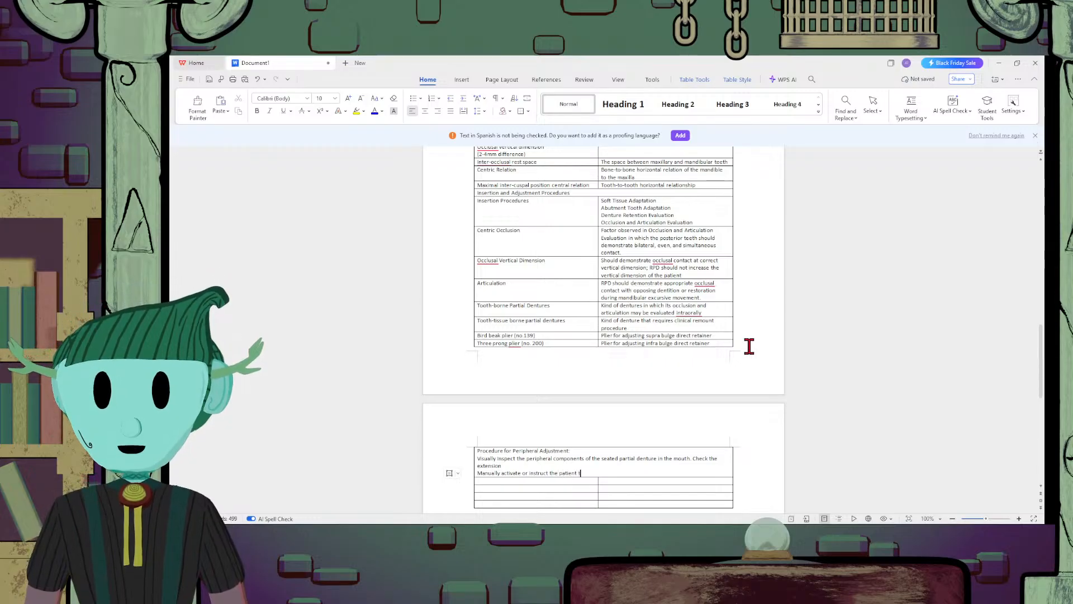
pyautogui.write('o move their')
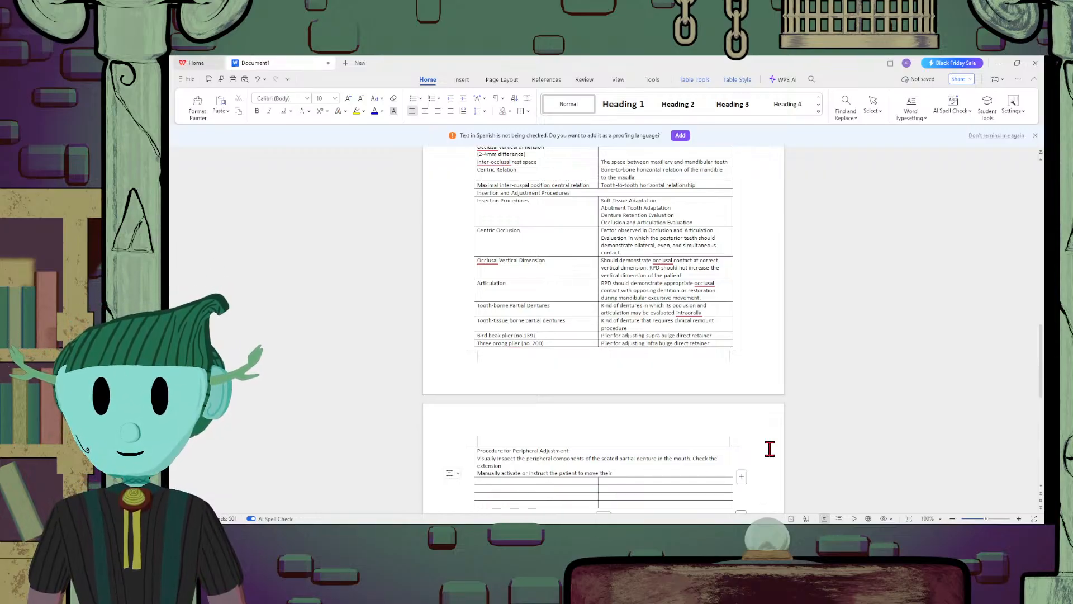
pyautogui.press('BackSpace')
pyautogui.press('BackSpace')
pyautogui.write('lips')
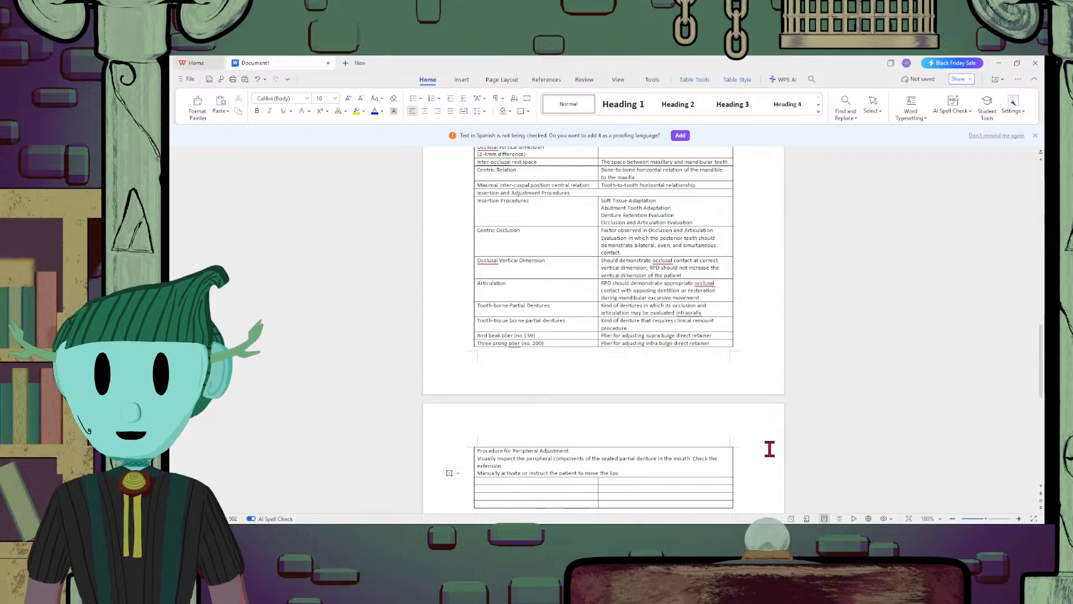
pyautogui.write(', tongue,')
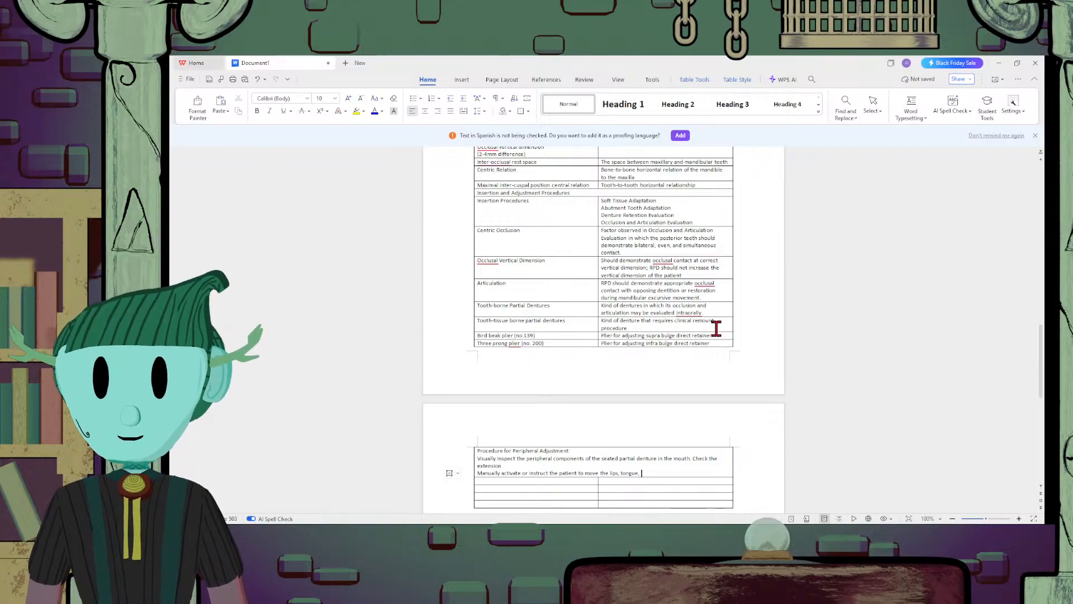
pyautogui.write(' cheeks, ')
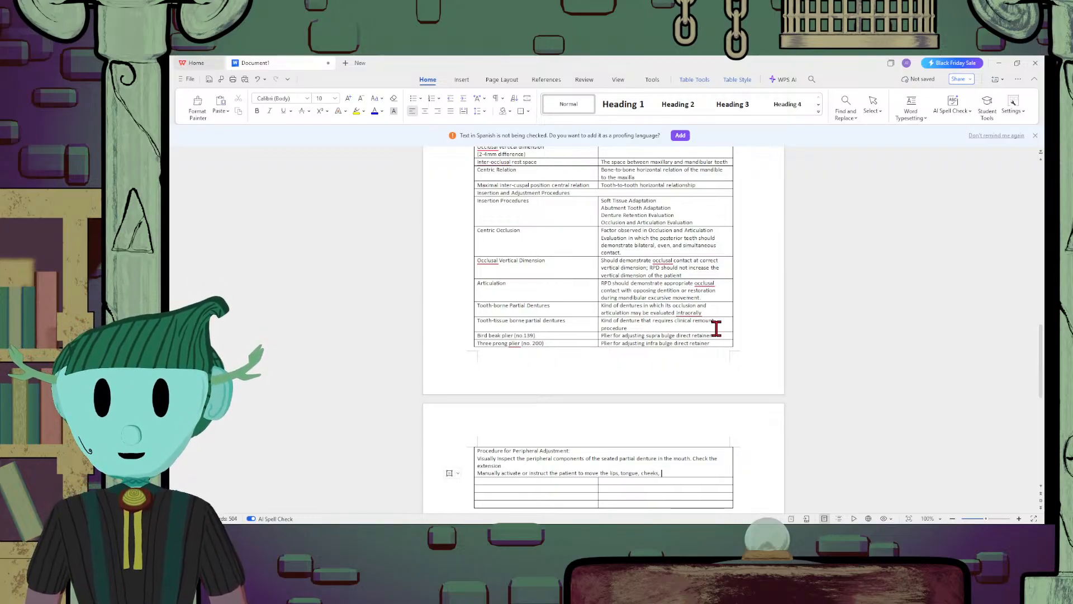
pyautogui.write('and jaw t')
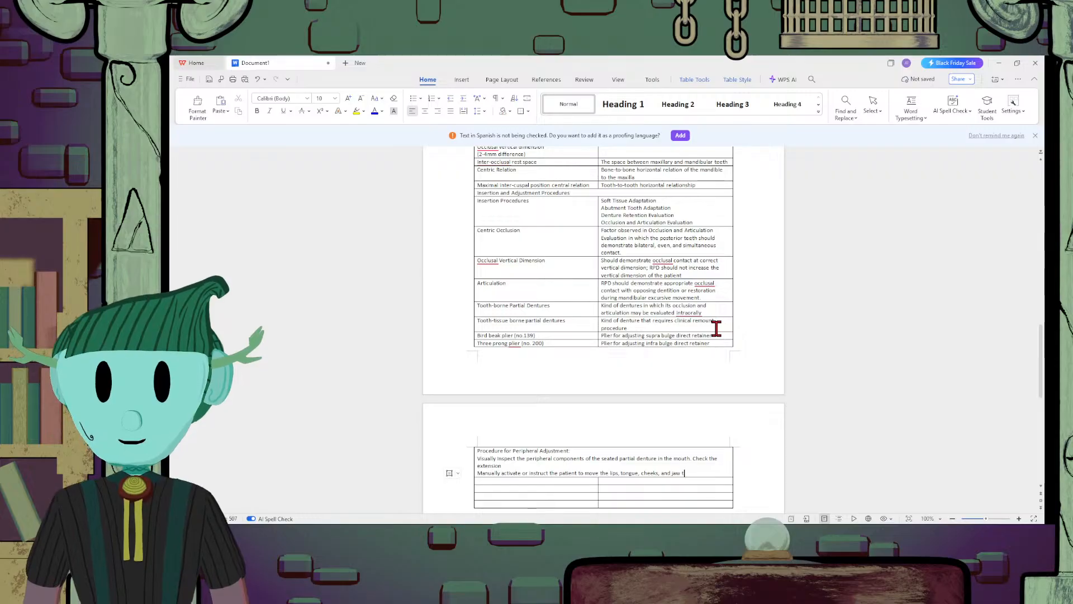
pyautogui.write('hrough fu')
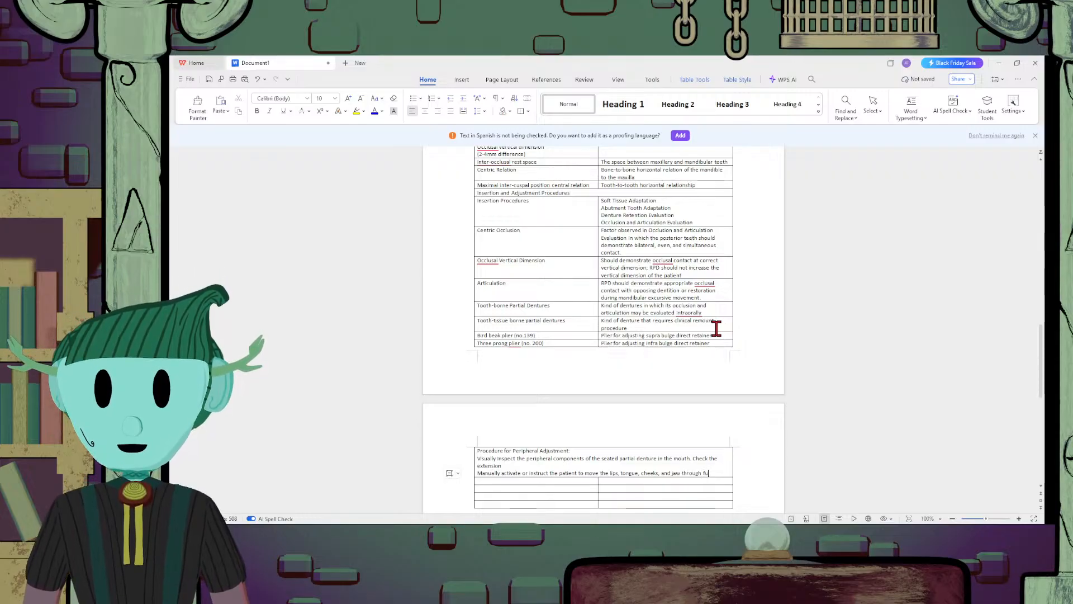
pyautogui.write('nction')
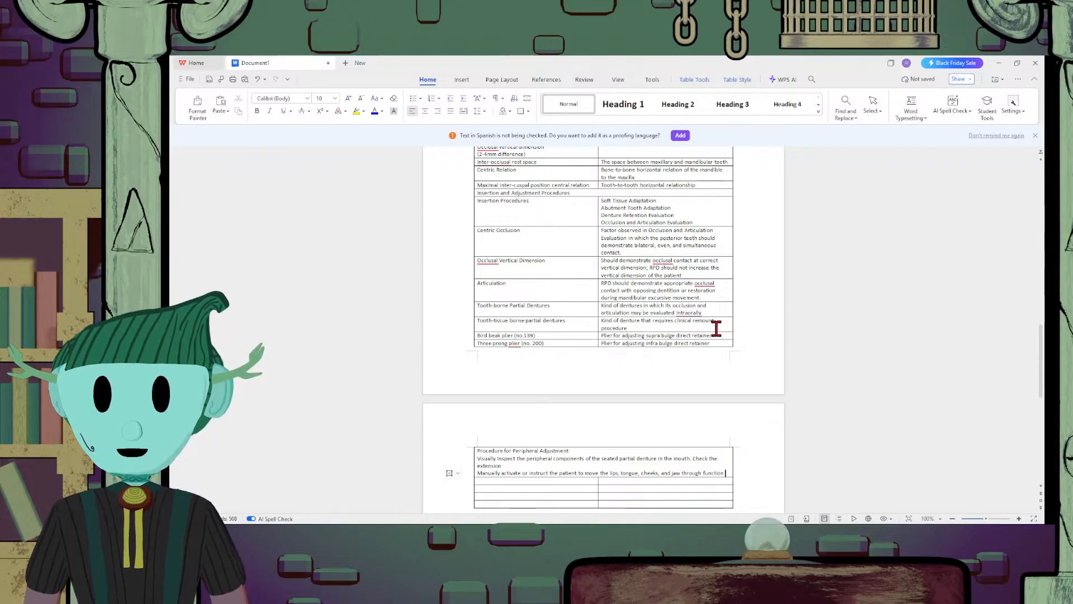
pyautogui.write('al movement. Eval')
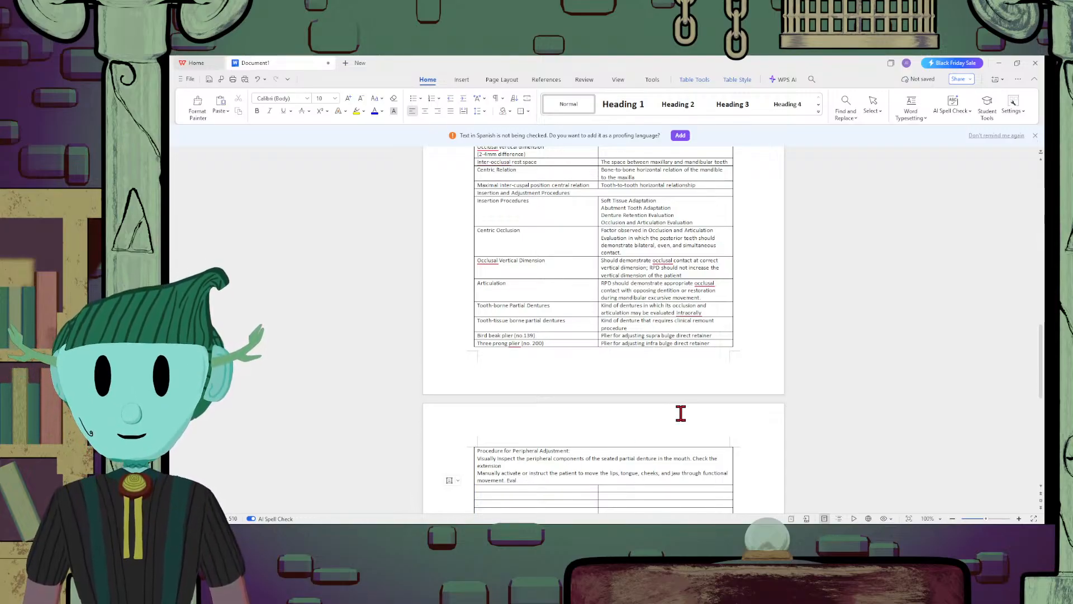
# Add "Evaluate the extension" after the functional movement sentence and start a new line in the merged cell
pyautogui.write('uat')
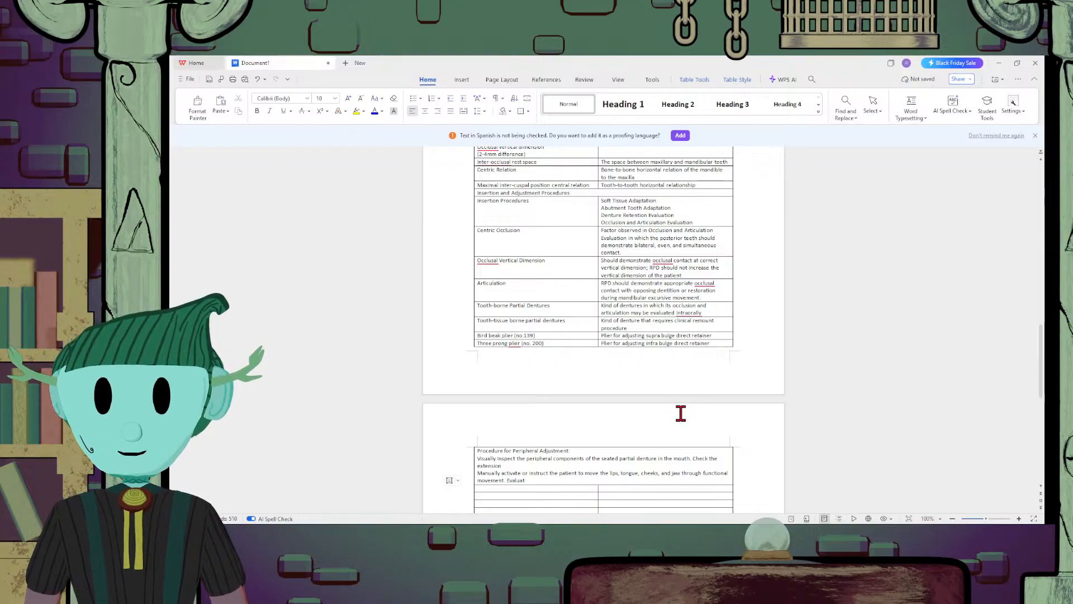
pyautogui.write('e the extension')
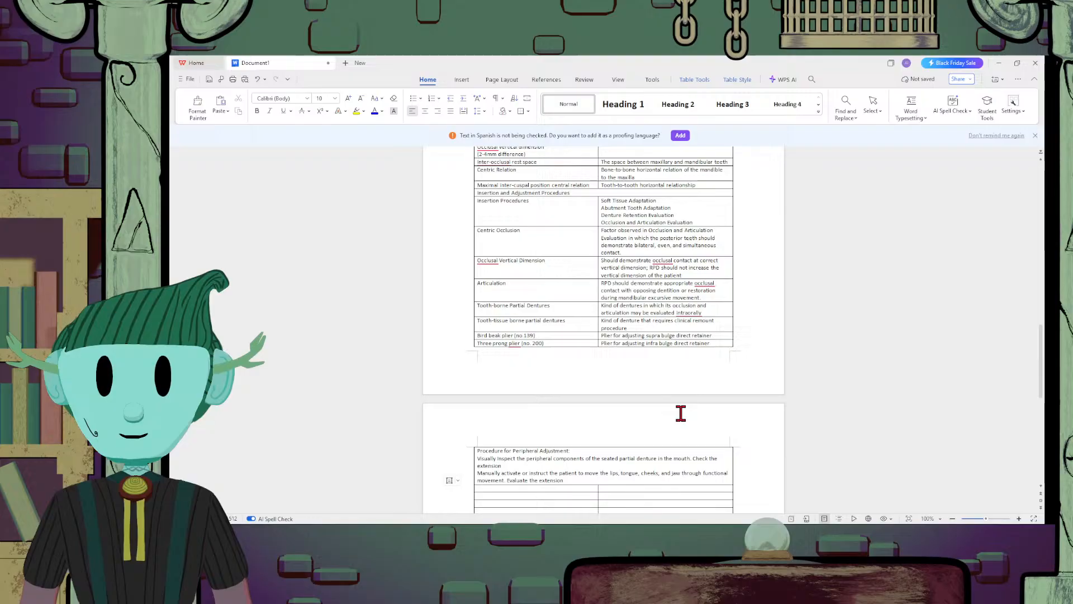
pyautogui.press('Return')
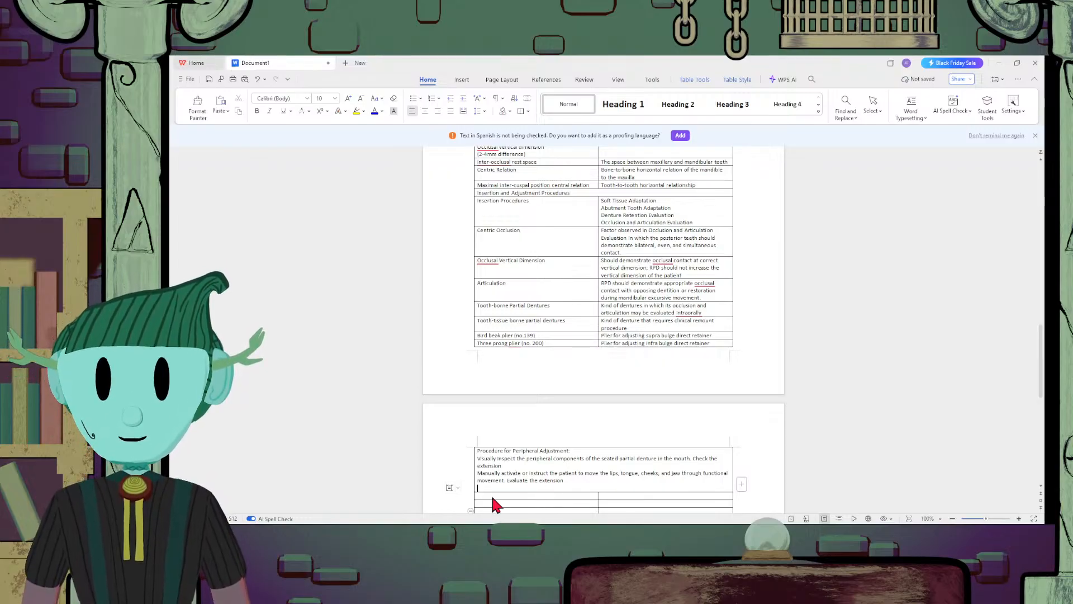
# Begin the third procedure line with "Where periphery cannot be adequately observed"
pyautogui.write('W')
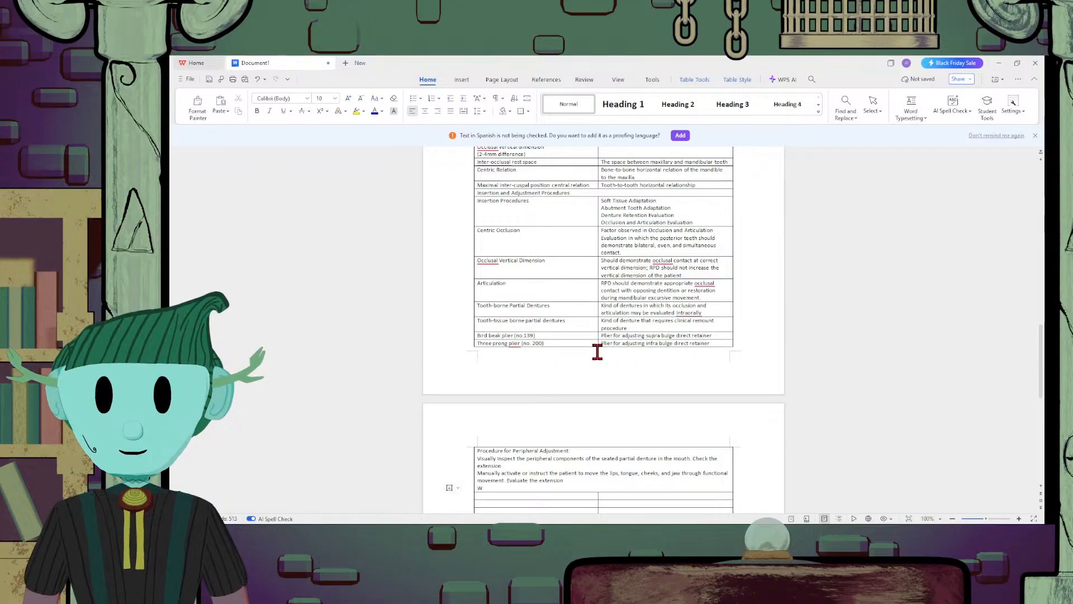
pyautogui.write('here perip')
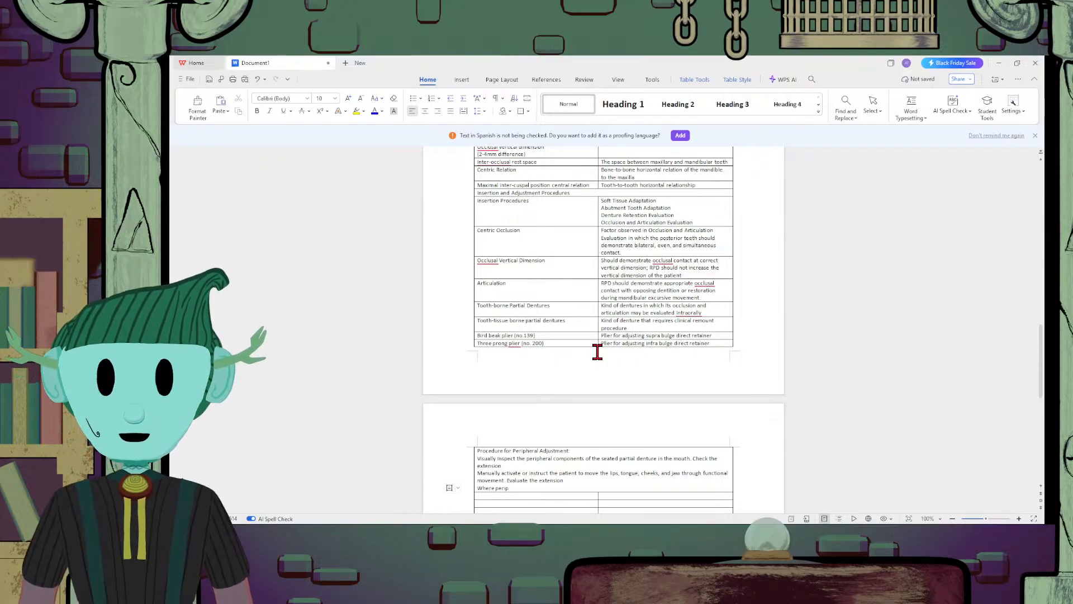
pyautogui.write('hery can')
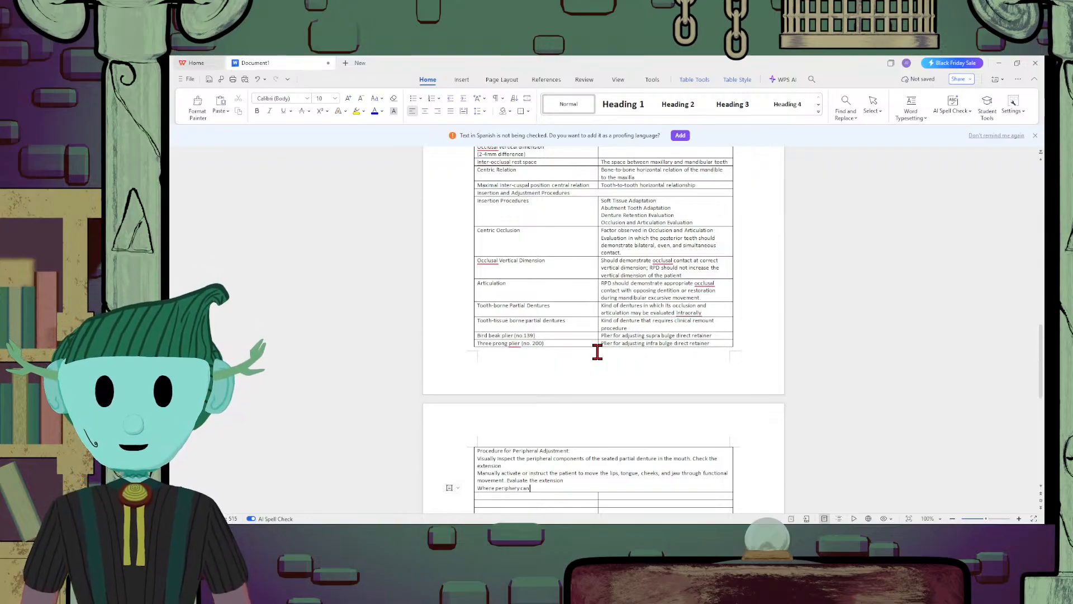
pyautogui.write('not be ad')
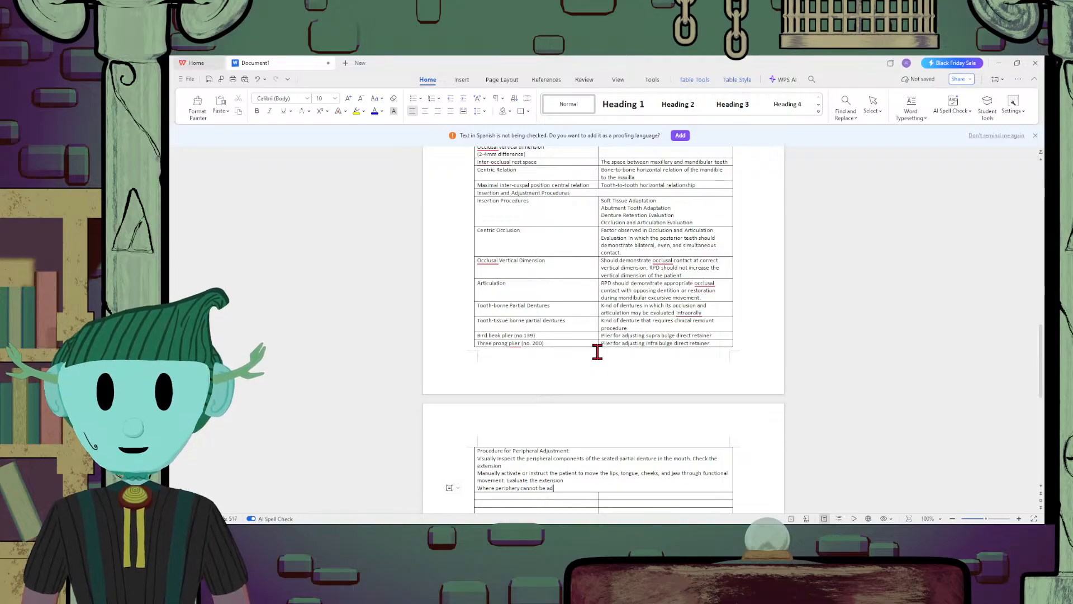
pyautogui.write('equate')
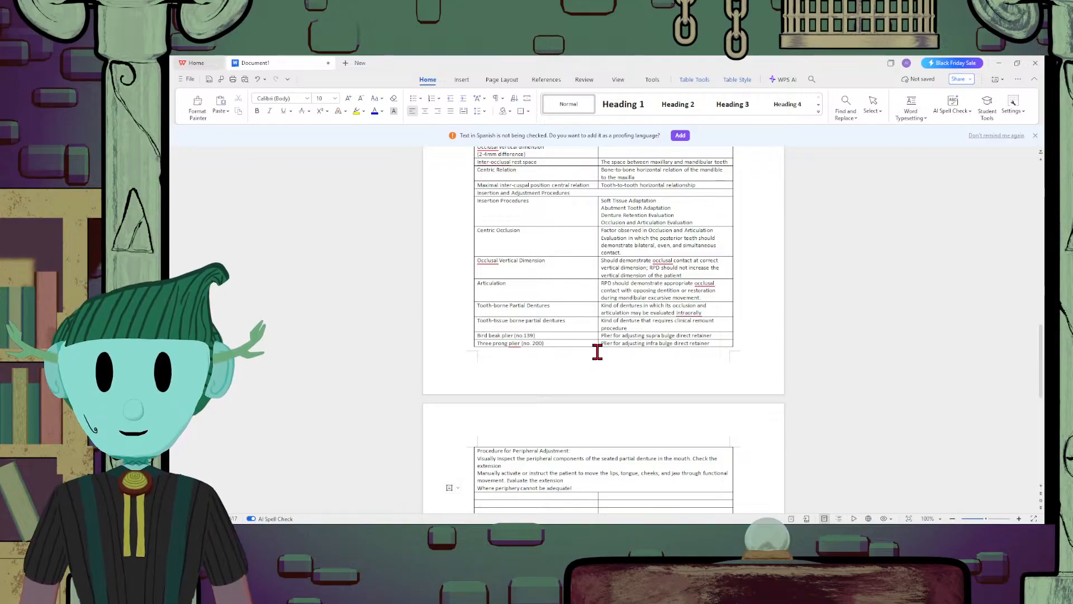
pyautogui.write('ly  observed')
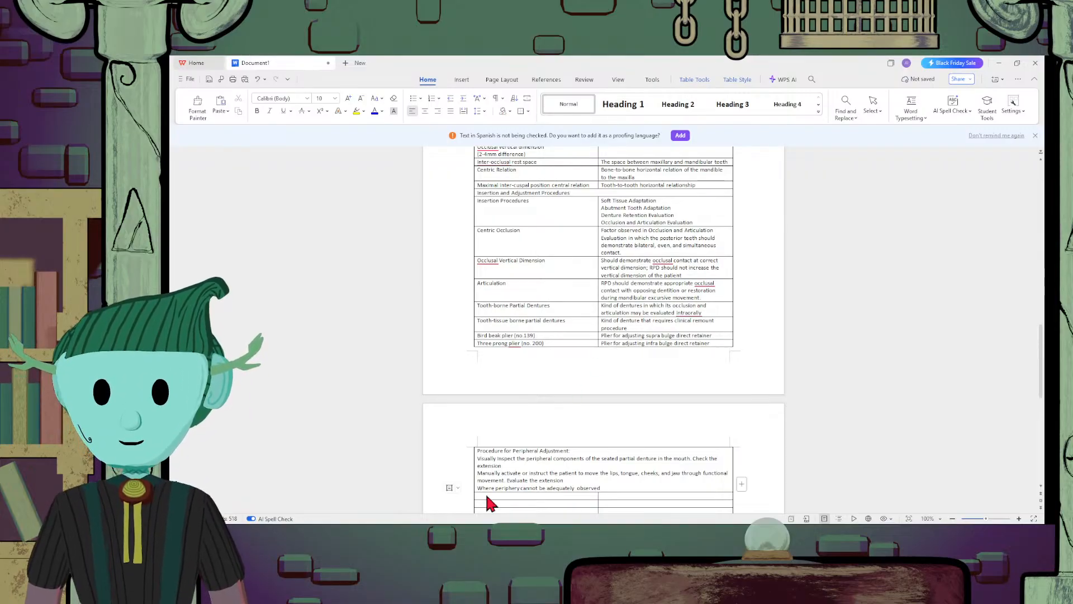
pyautogui.write(' and a quest')
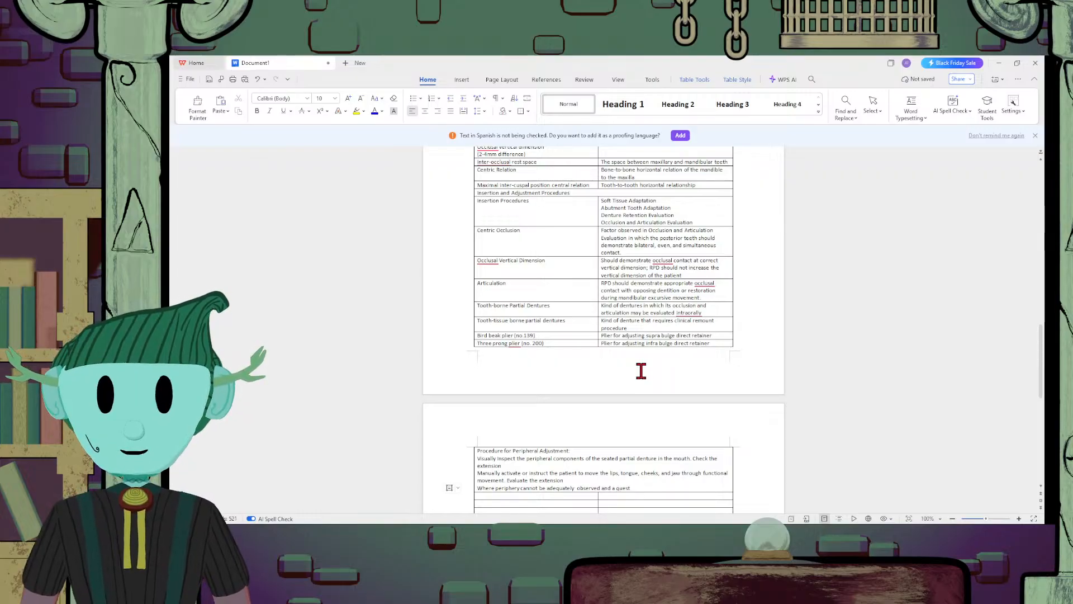
pyautogui.write('ion of peripe')
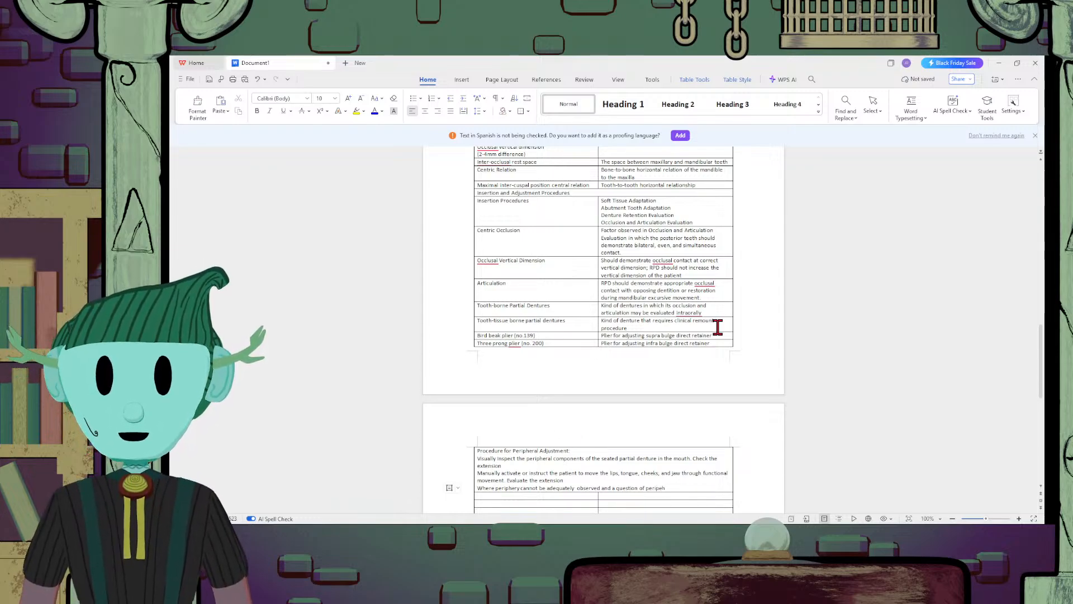
# Continue the periphery sentence with "and a question of peripheral extension exist, use disclosing wax"
pyautogui.write('heral extension exist,')
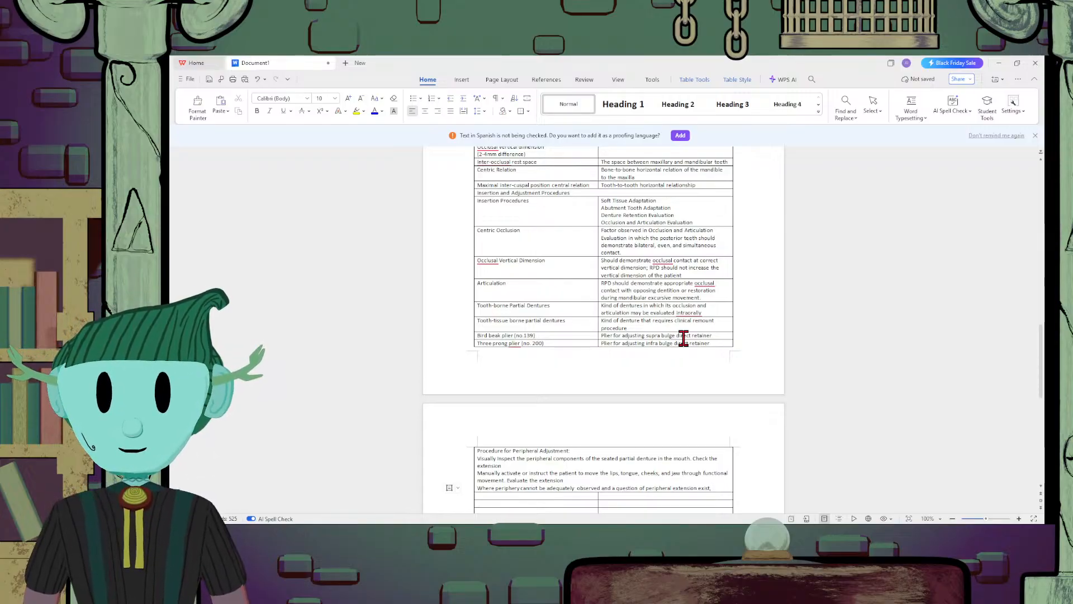
pyautogui.write('use dis')
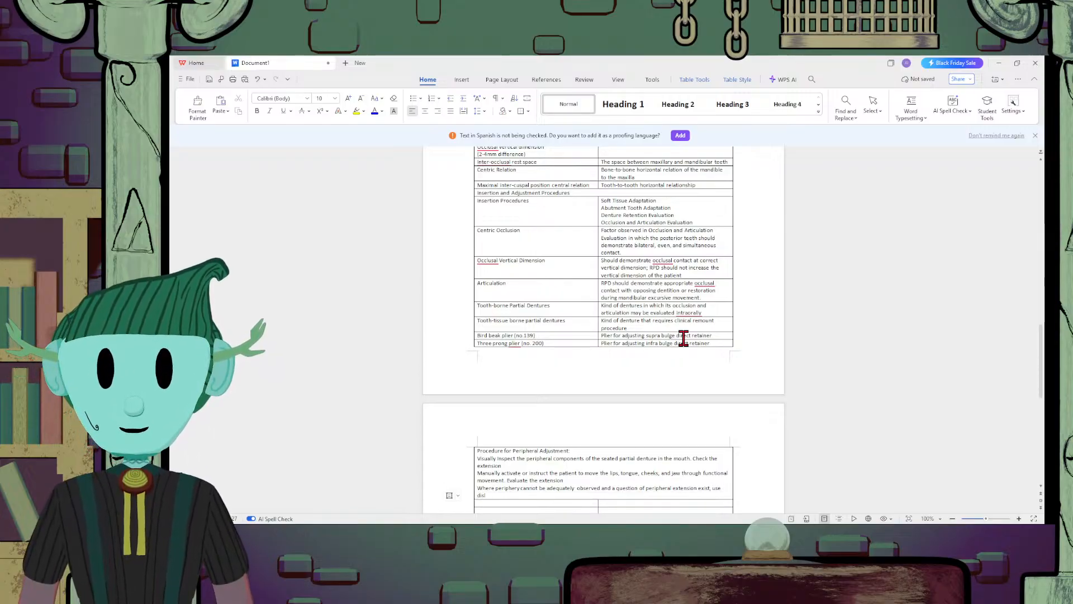
pyautogui.write('closing wax')
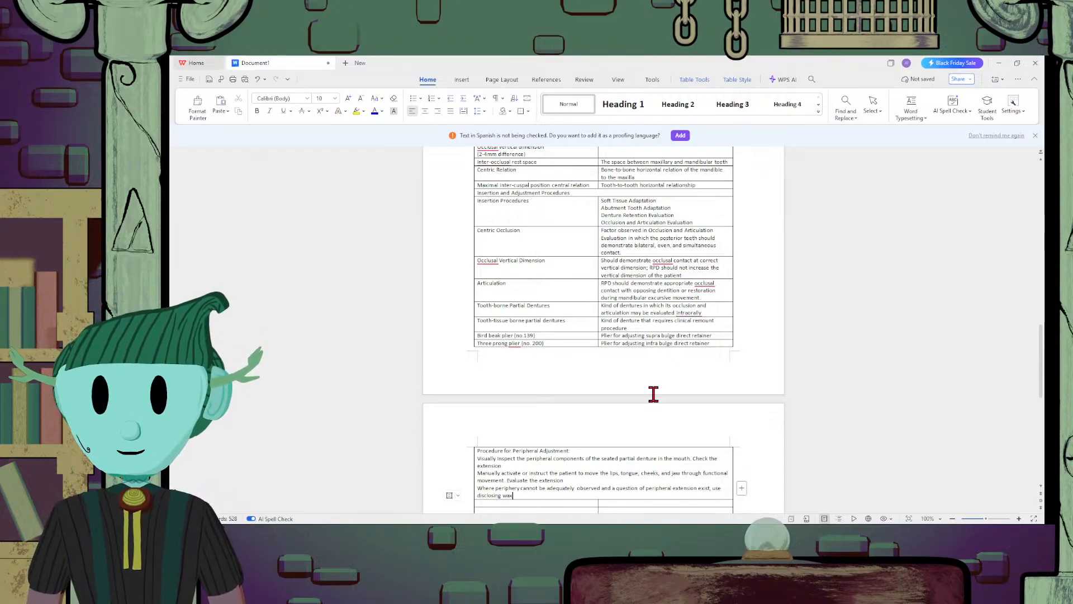
# Add ". This will show overextension or underextension" after "use disclosing wax" in the peripheral adjustment procedure
pyautogui.write('. This')
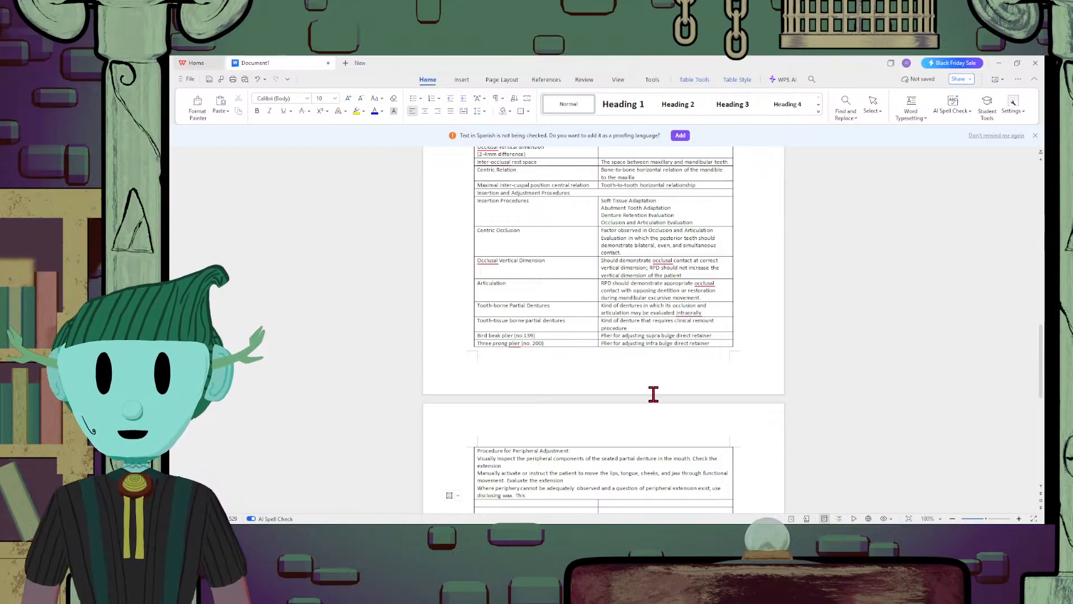
pyautogui.write(' will show over')
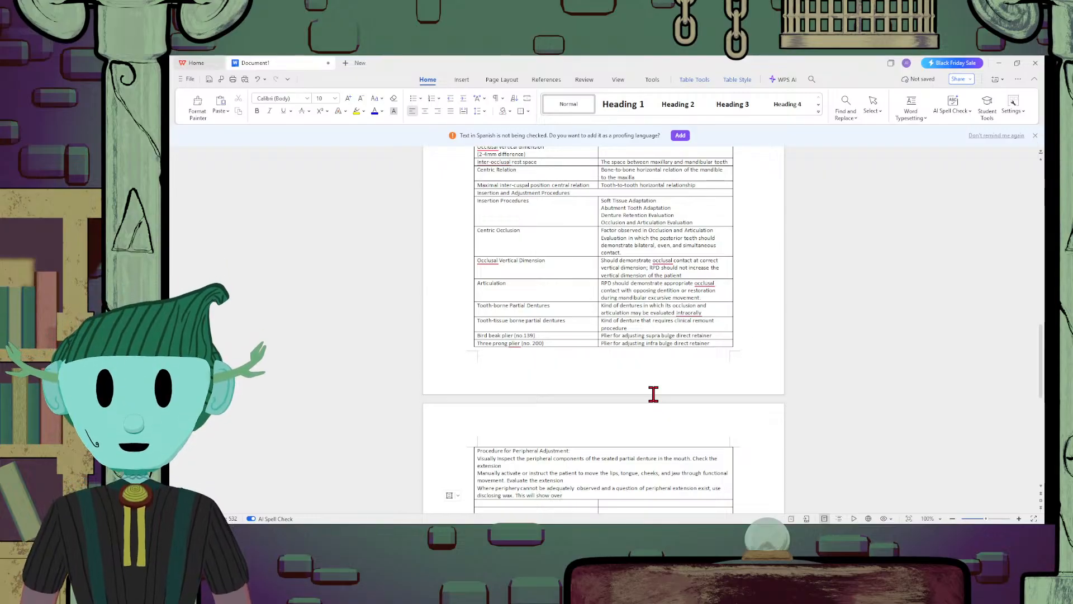
pyautogui.write('ec')
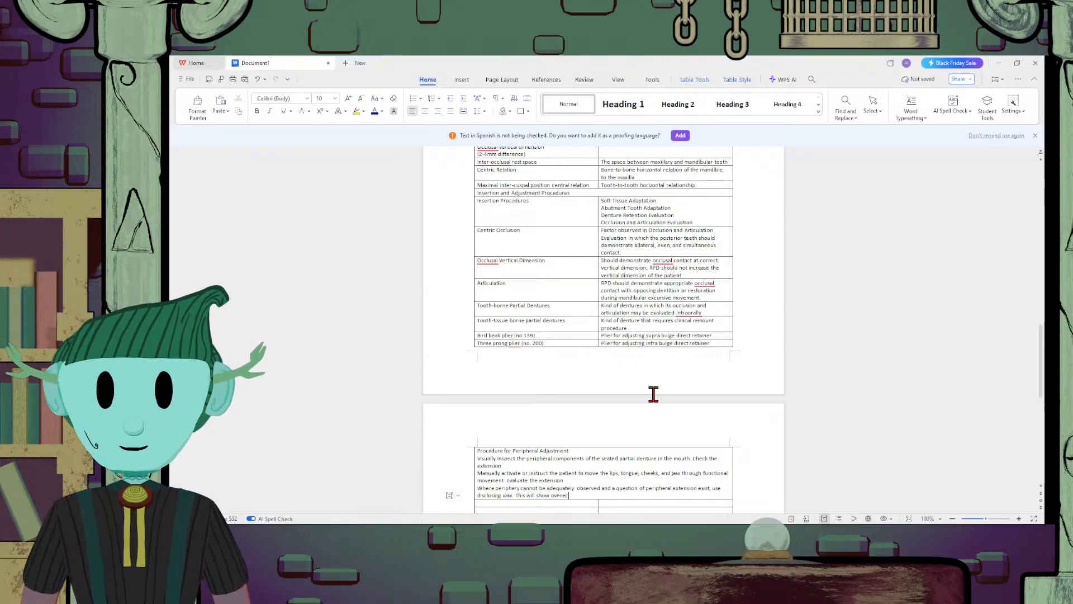
pyautogui.press('BackSpace')
pyautogui.write('xt')
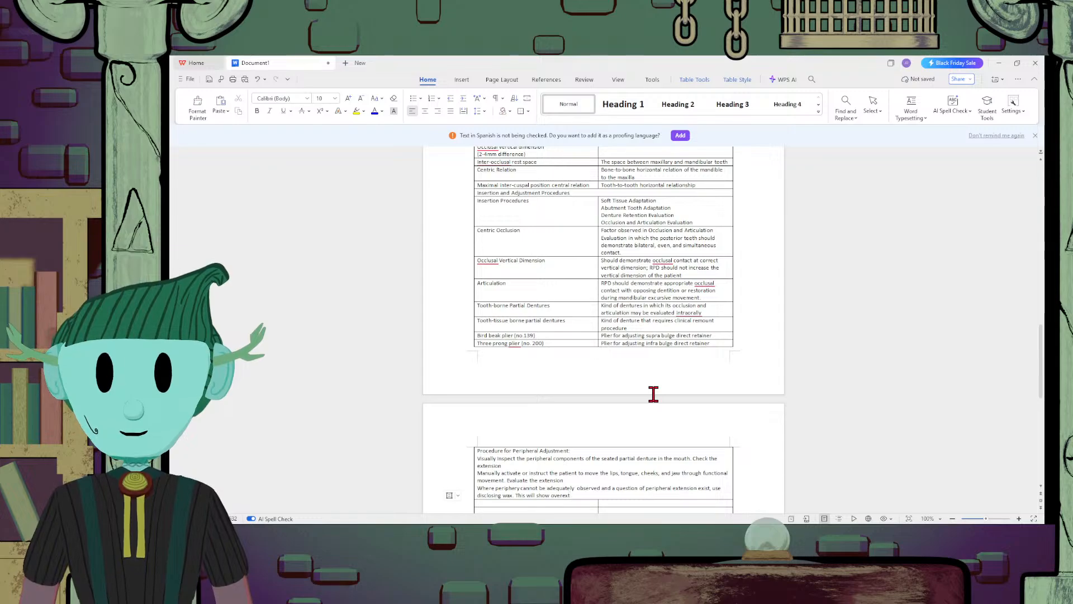
pyautogui.write('ension')
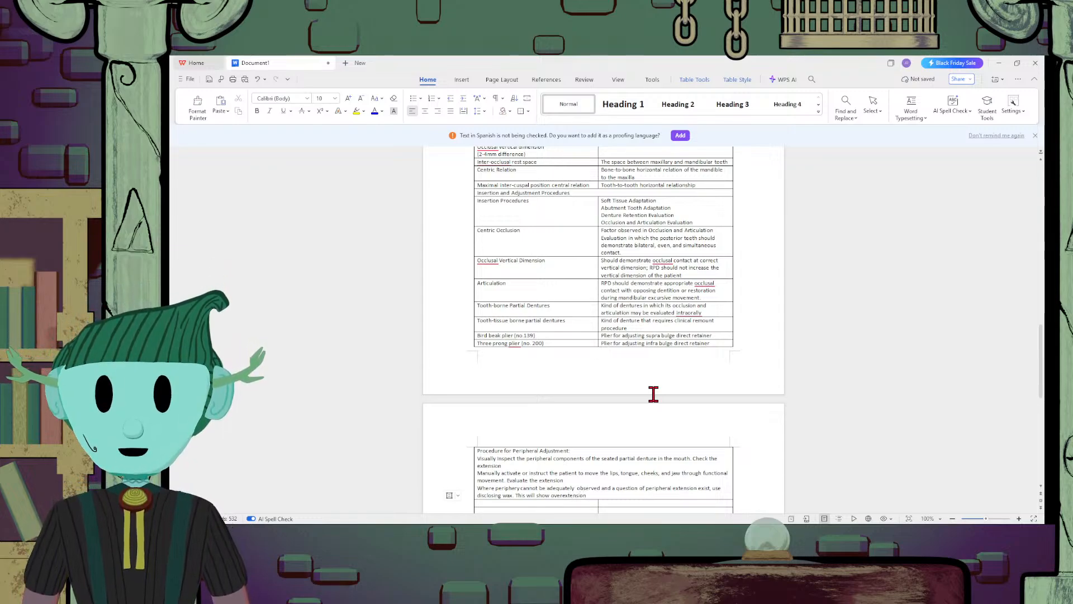
pyautogui.write(' of')
pyautogui.write('u')
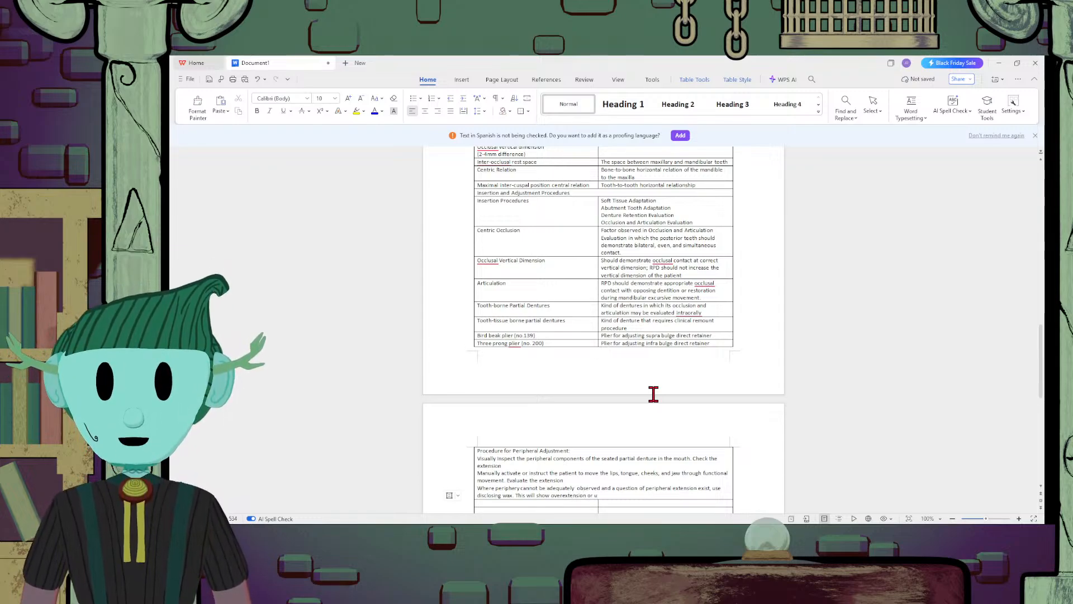
pyautogui.write('n')
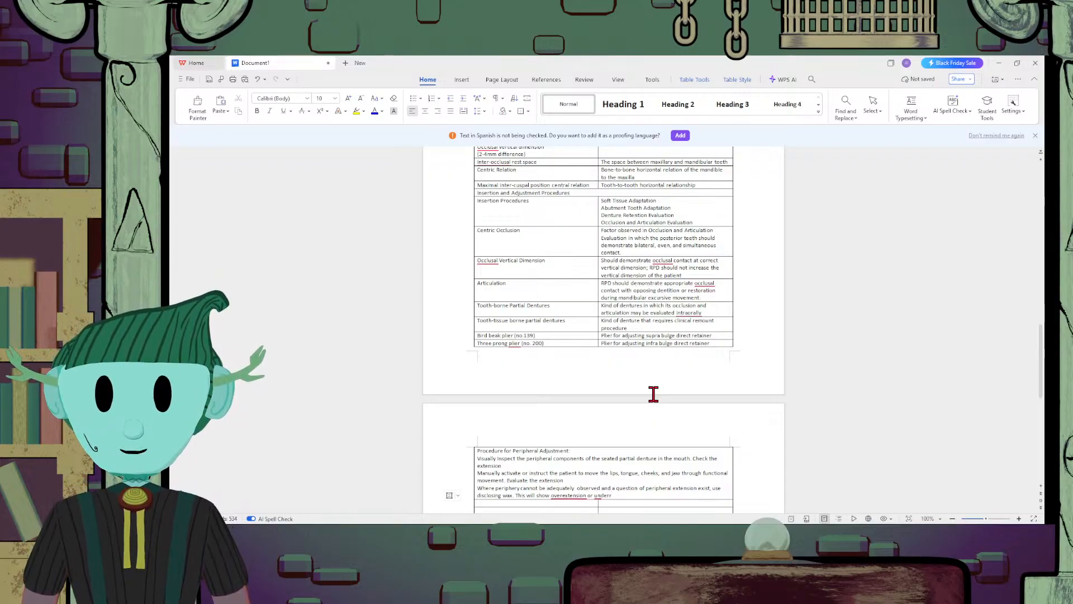
pyautogui.write('derextension')
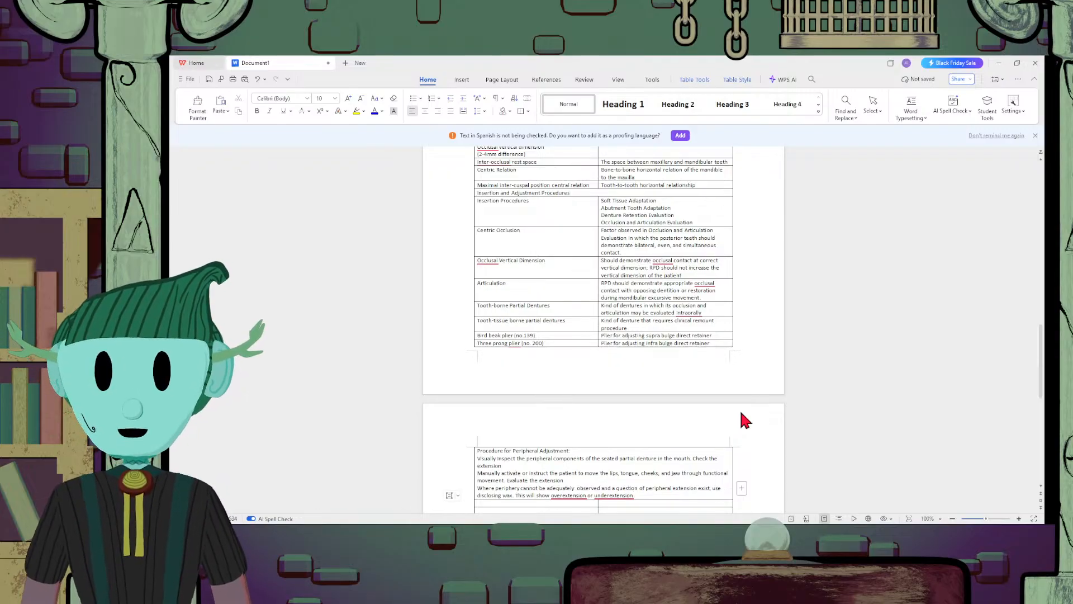
# Continue the disclosing wax line with "- modify the periphery as needed"
pyautogui.write('-')
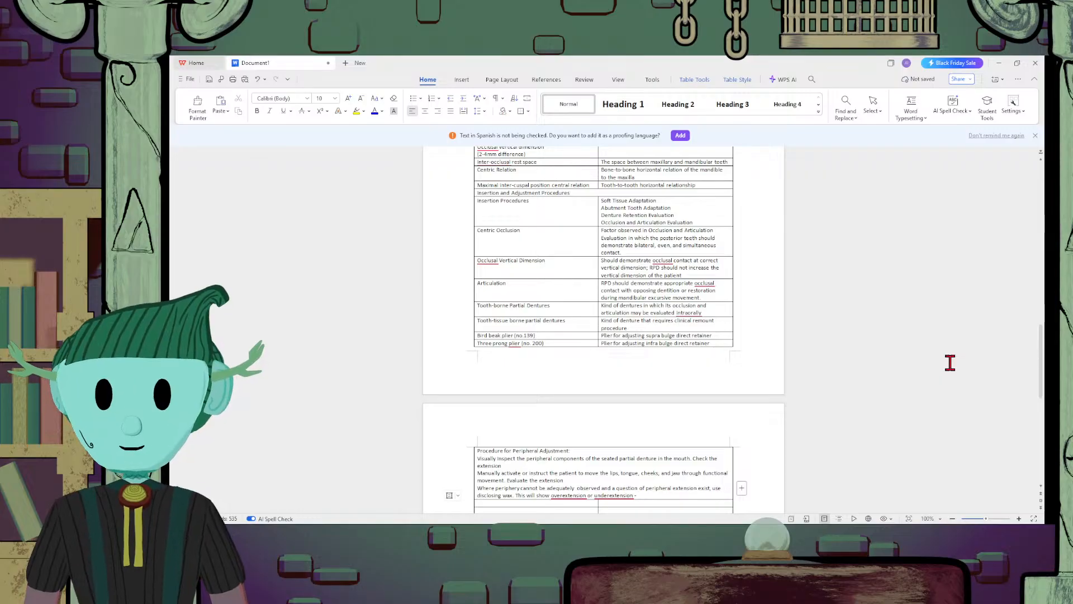
pyautogui.write('modify the')
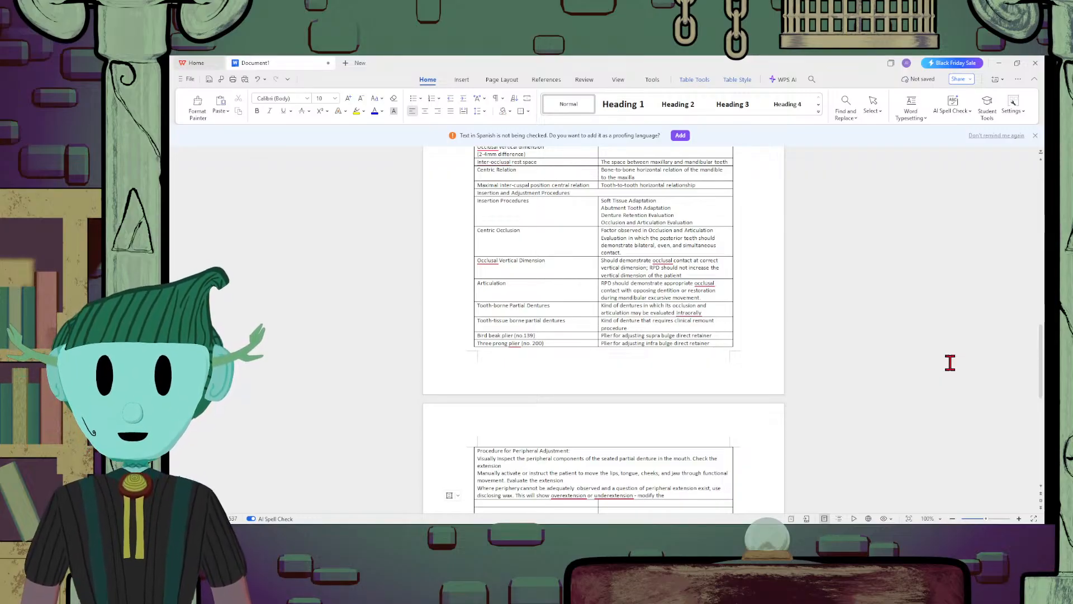
pyautogui.write(' periphery')
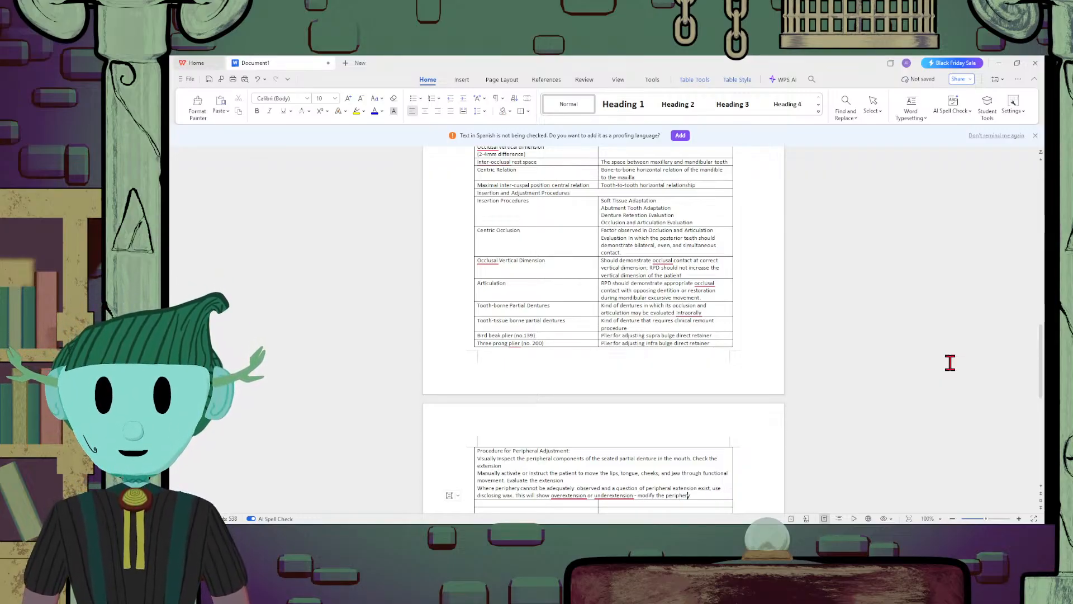
pyautogui.write(' as seeded')
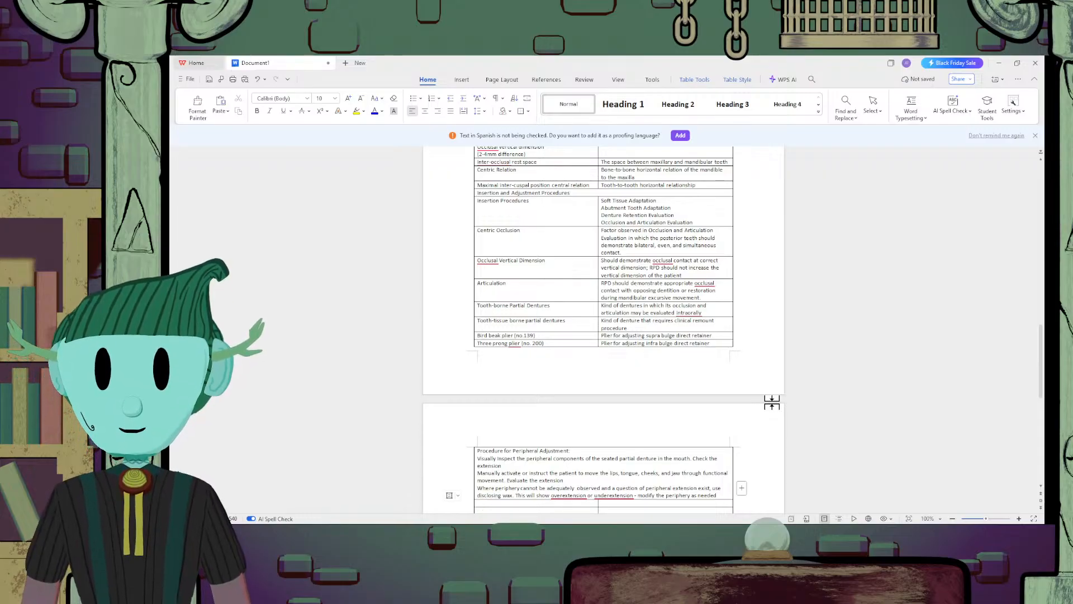
# Complete the periphery modification sentence with "by visual and disclosing wax evaluation"
pyautogui.write('by vi')
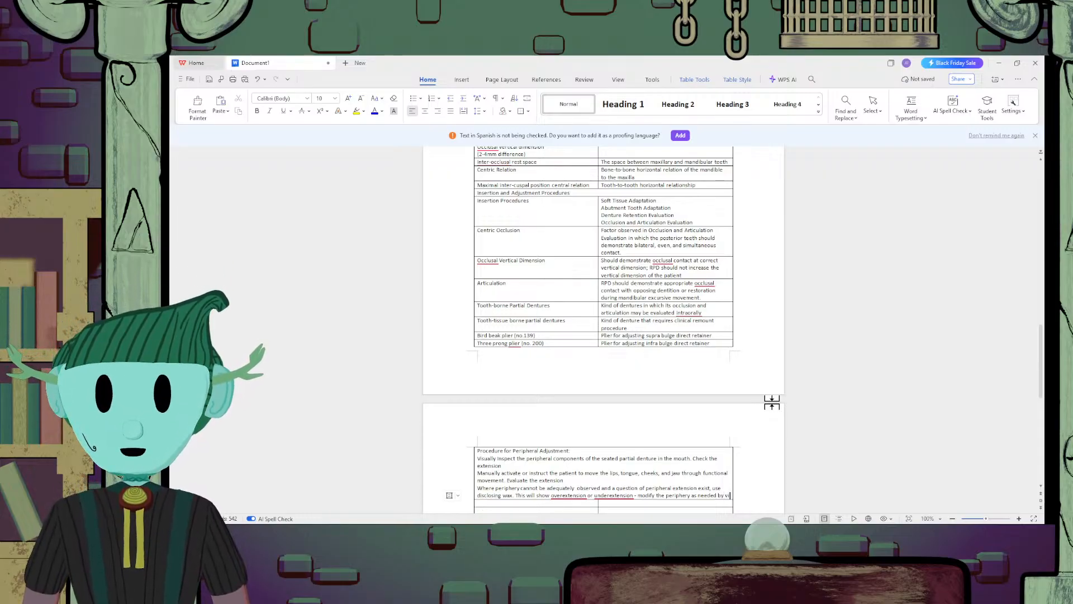
pyautogui.write('sual')
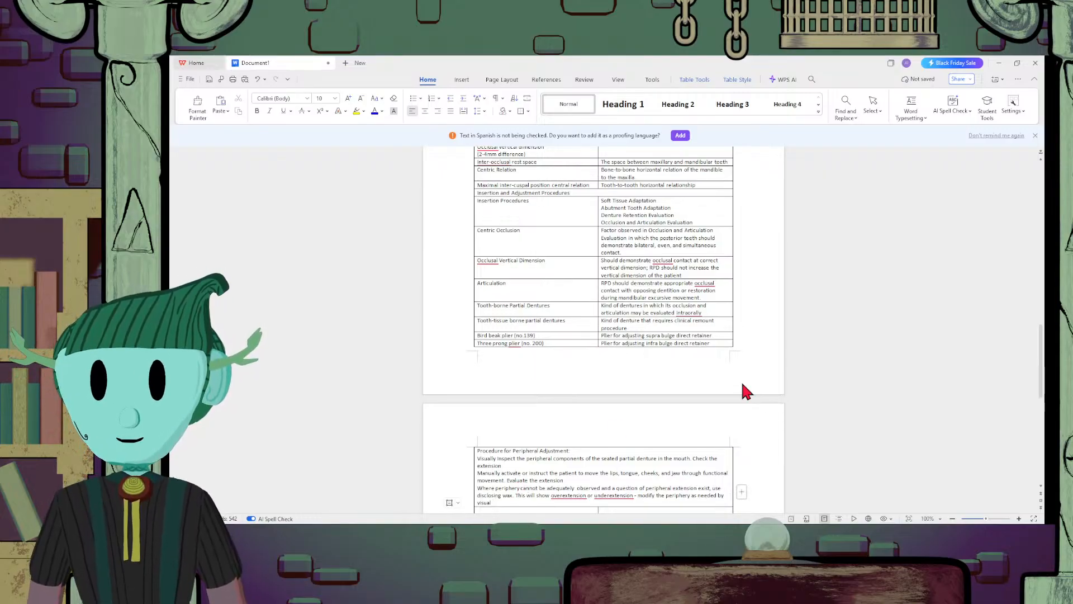
pyautogui.write(' and dis')
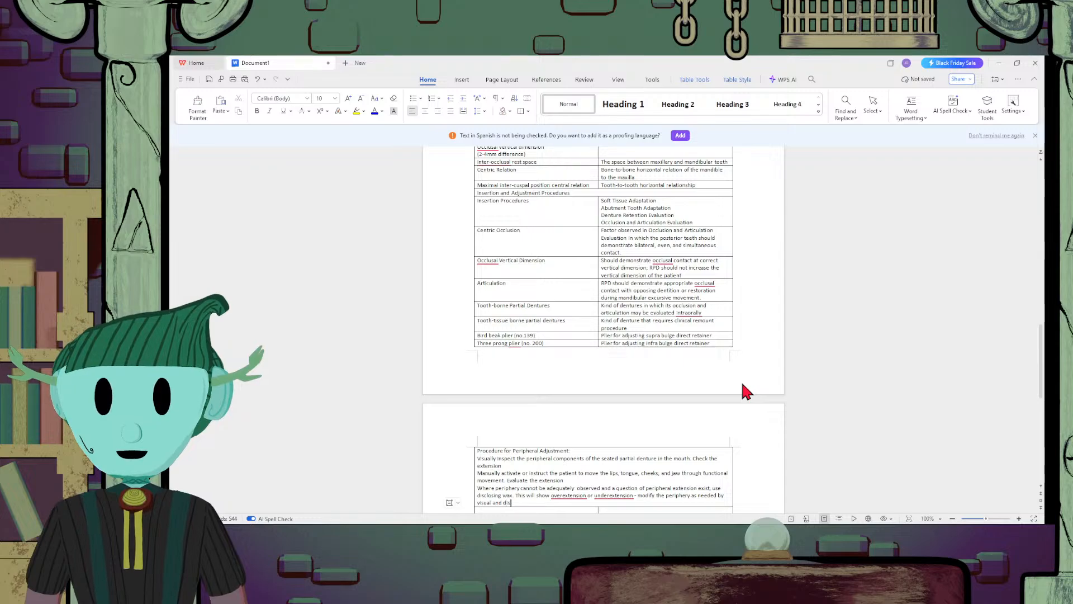
pyautogui.write('clos')
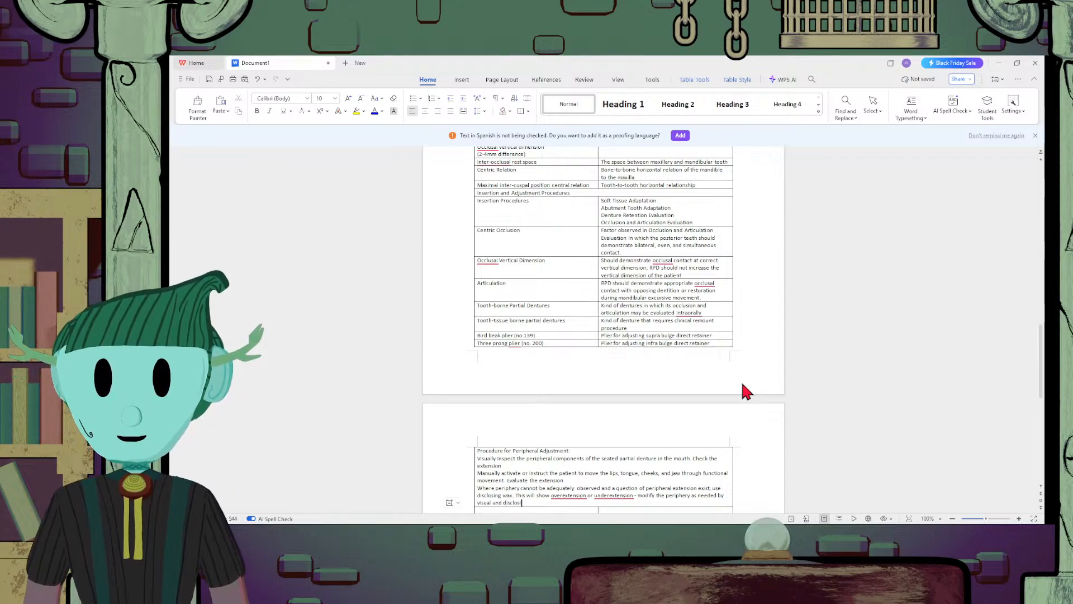
pyautogui.write('ing wax e')
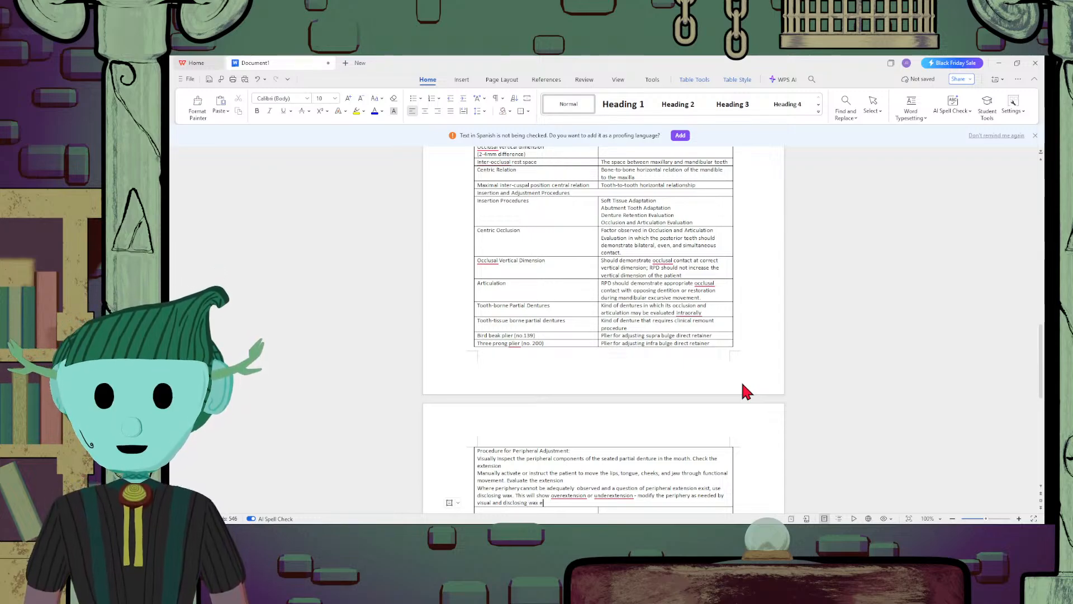
pyautogui.write('valuati')
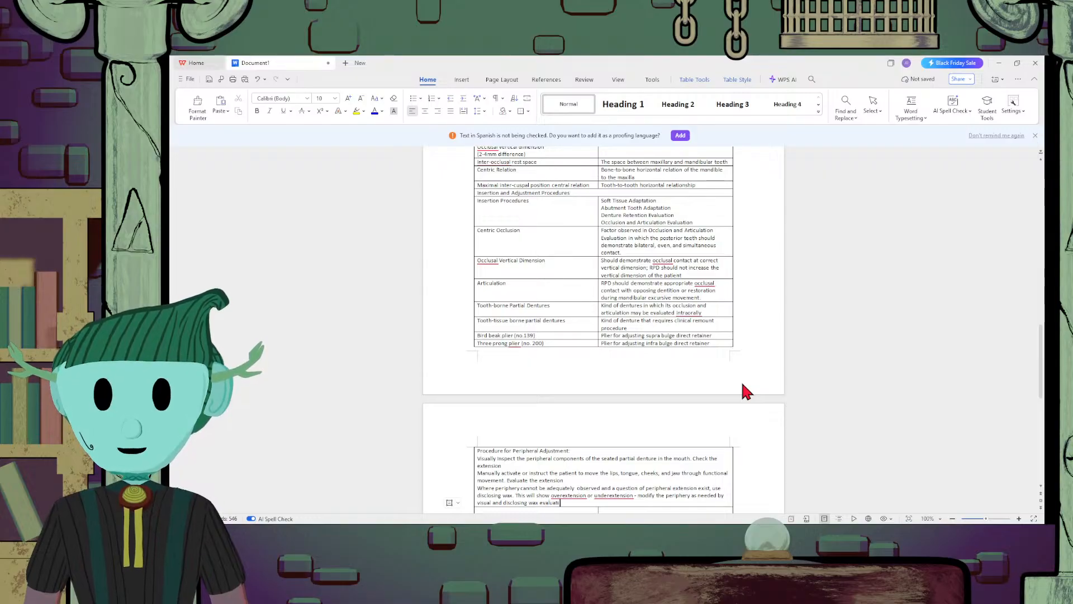
pyautogui.write('on')
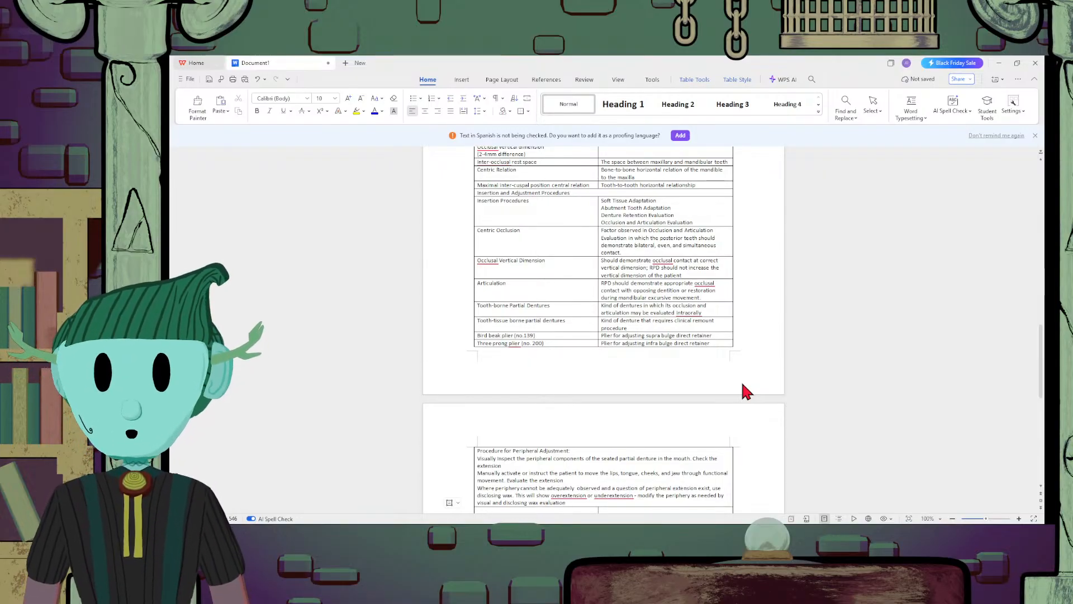
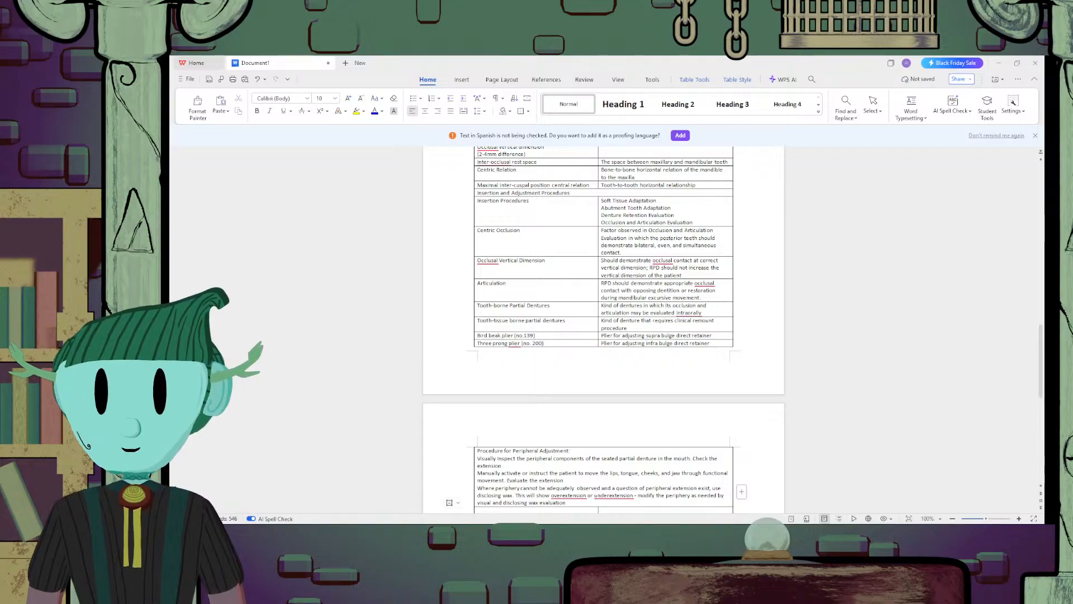
# Insert a new two-column table on the blank line below the peripheral adjustment table
pyautogui.scroll(-4, 665, 448)
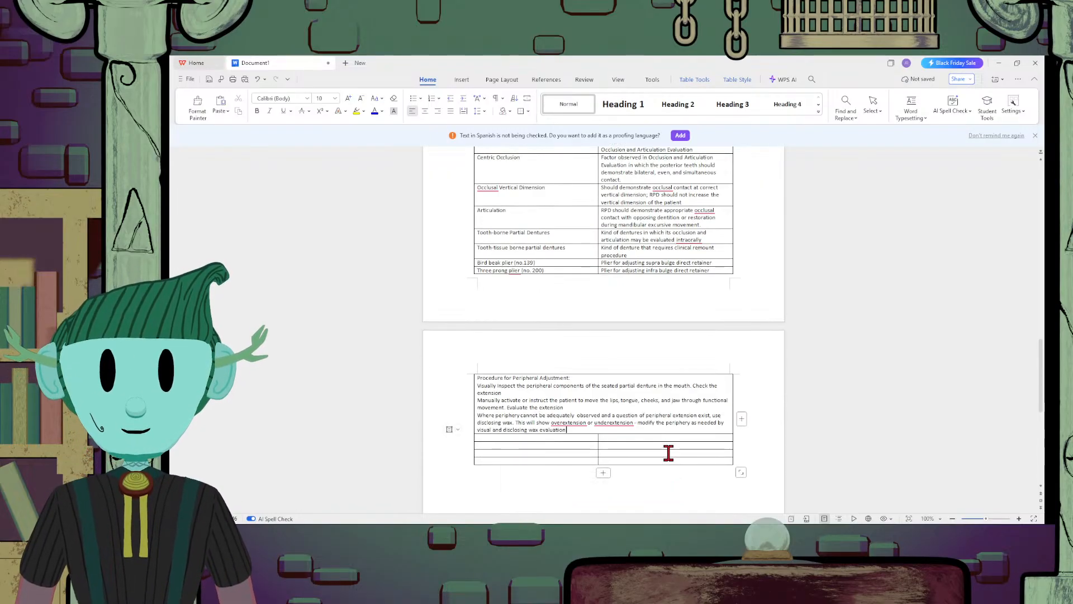
pyautogui.click(645, 385)
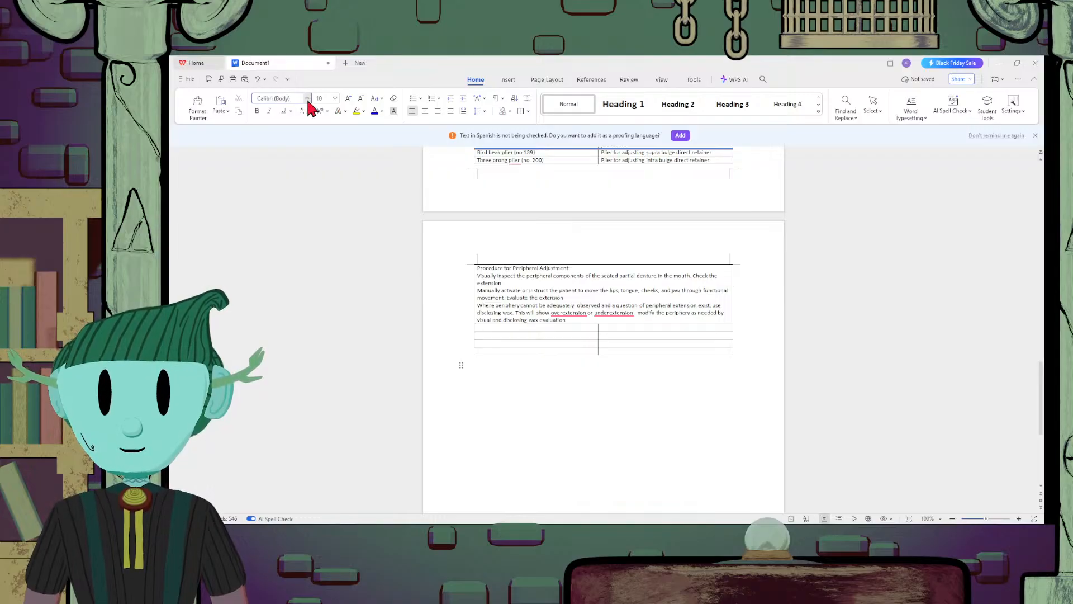
pyautogui.click(511, 82)
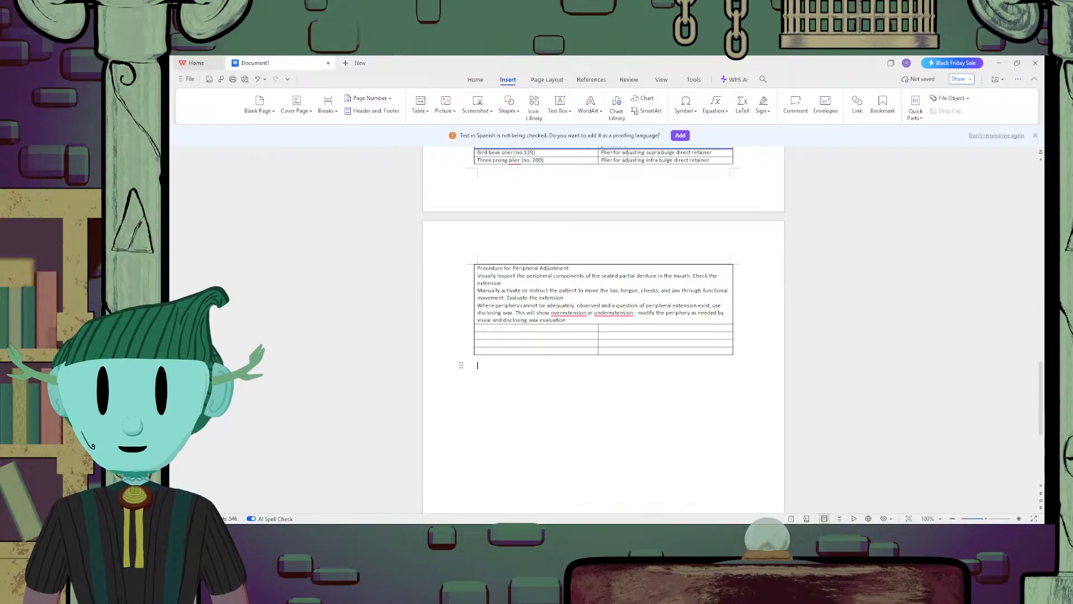
pyautogui.click(621, 416)
# Enter "Work Authorization order" in the first cell of the new table
pyautogui.write('W')
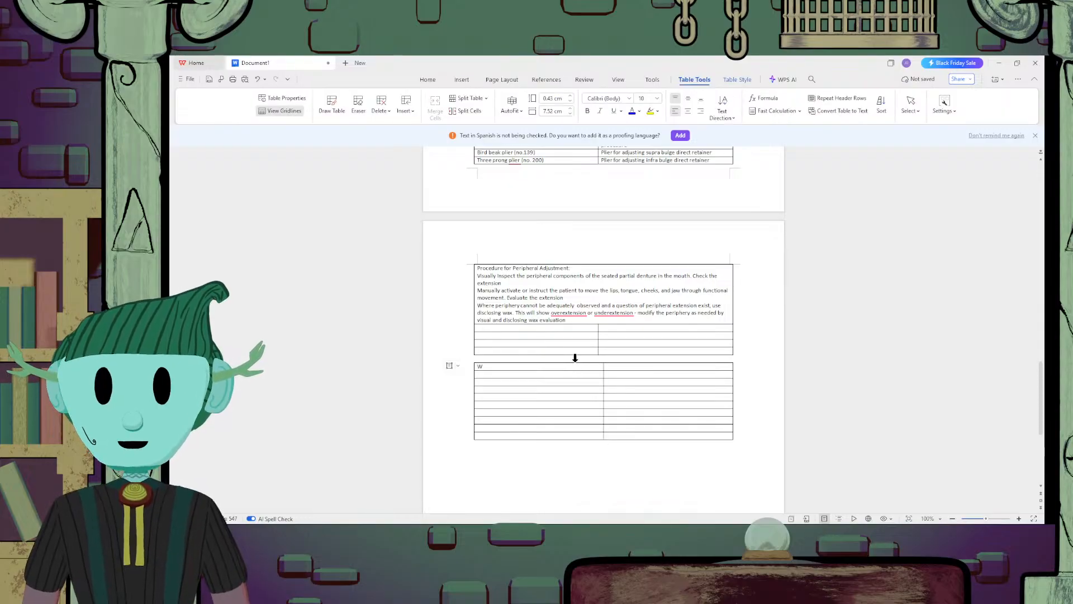
pyautogui.write('ork Authorize')
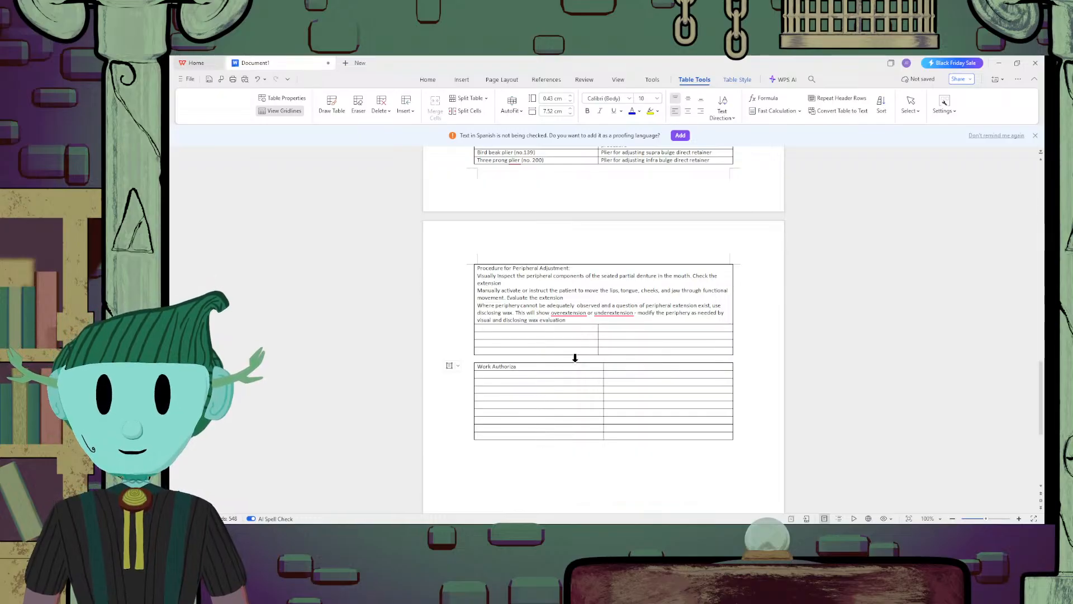
pyautogui.write('tion')
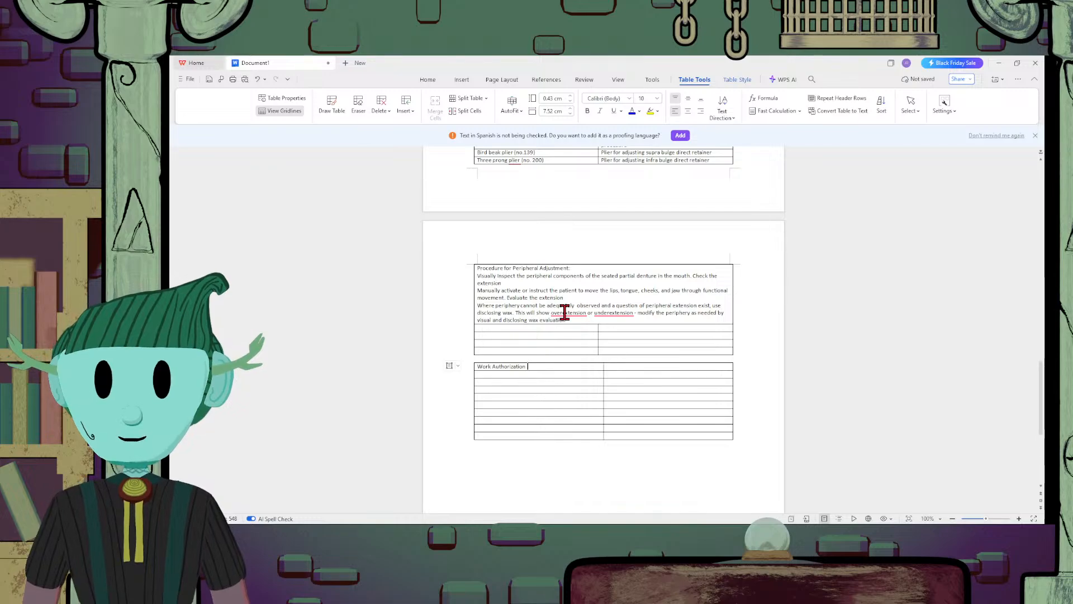
pyautogui.write('order')
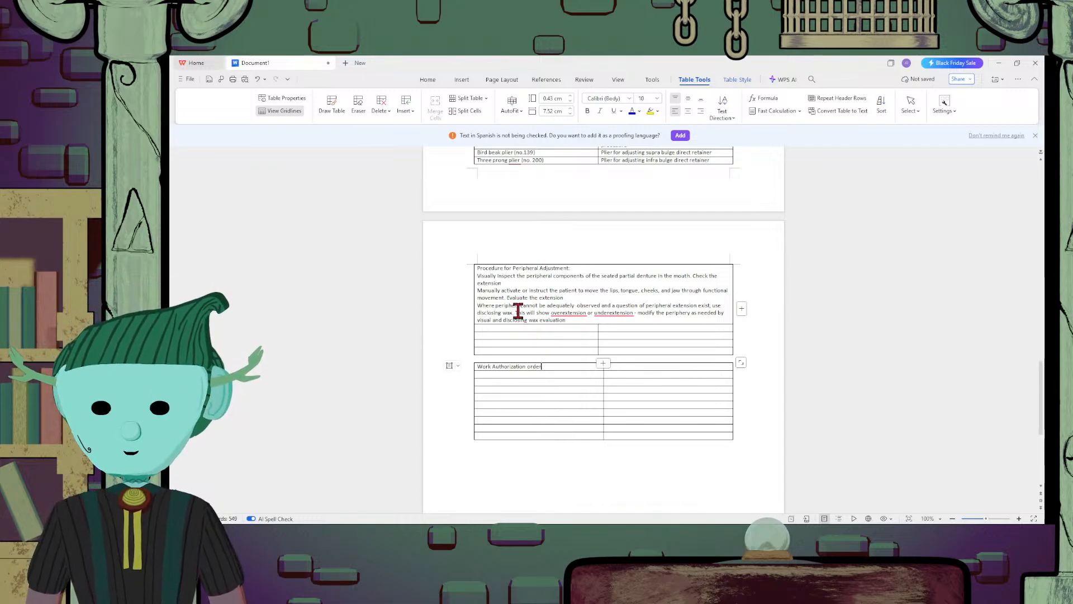
pyautogui.moveTo(550, 366); pyautogui.dragTo(576, 364)
pyautogui.click(562, 366)
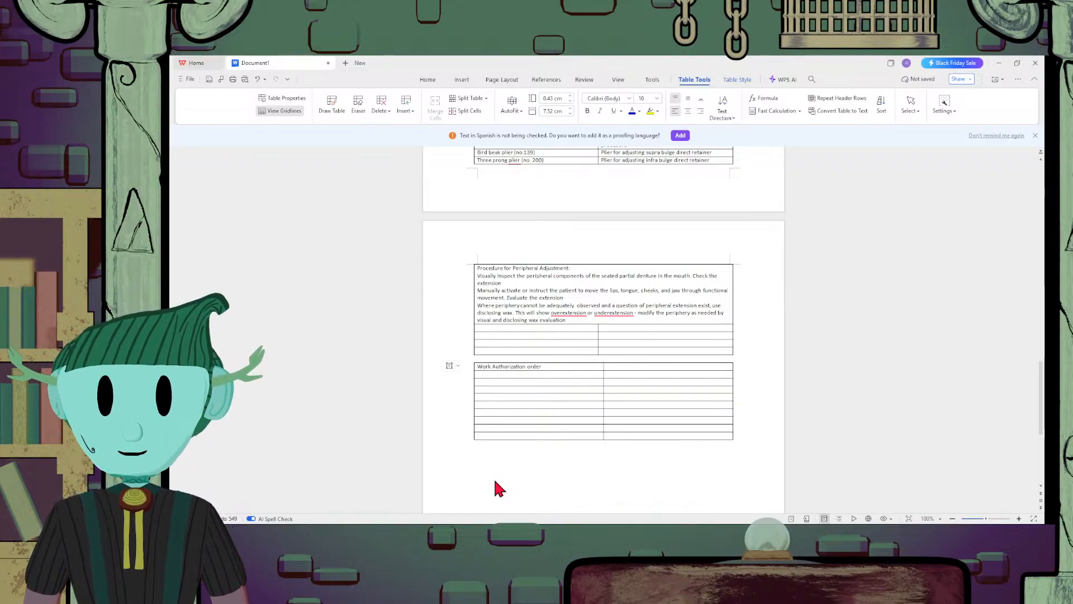
# Enter "Written directions for laboratory procedures to be performed" in the cell beside "Work Authorization order"
pyautogui.click(680, 364)
pyautogui.write('Written')
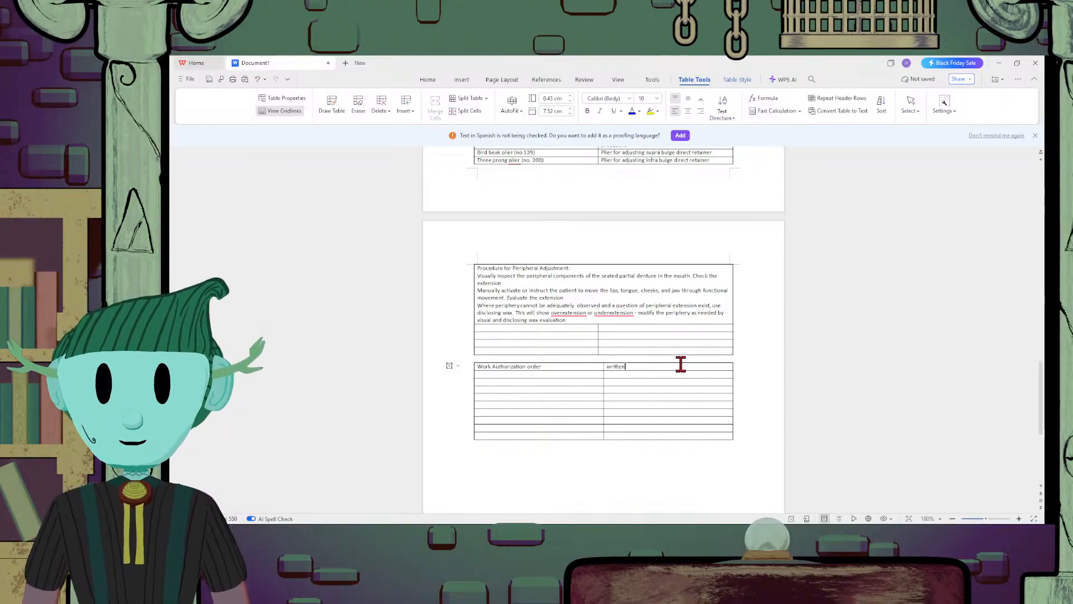
pyautogui.write(' directions')
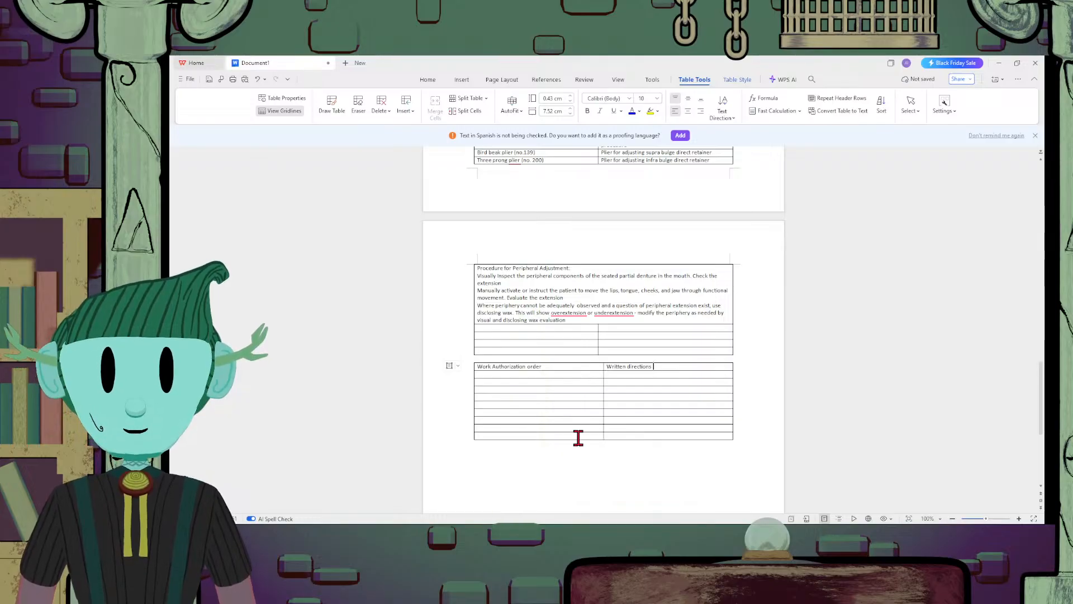
pyautogui.write('for laboratio')
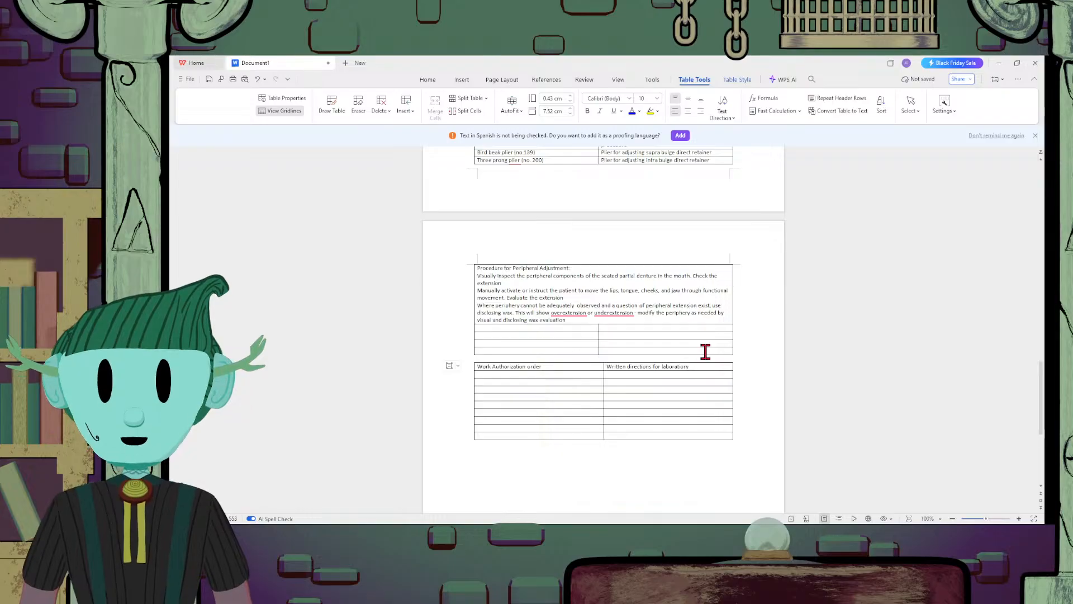
pyautogui.press('BackSpace')
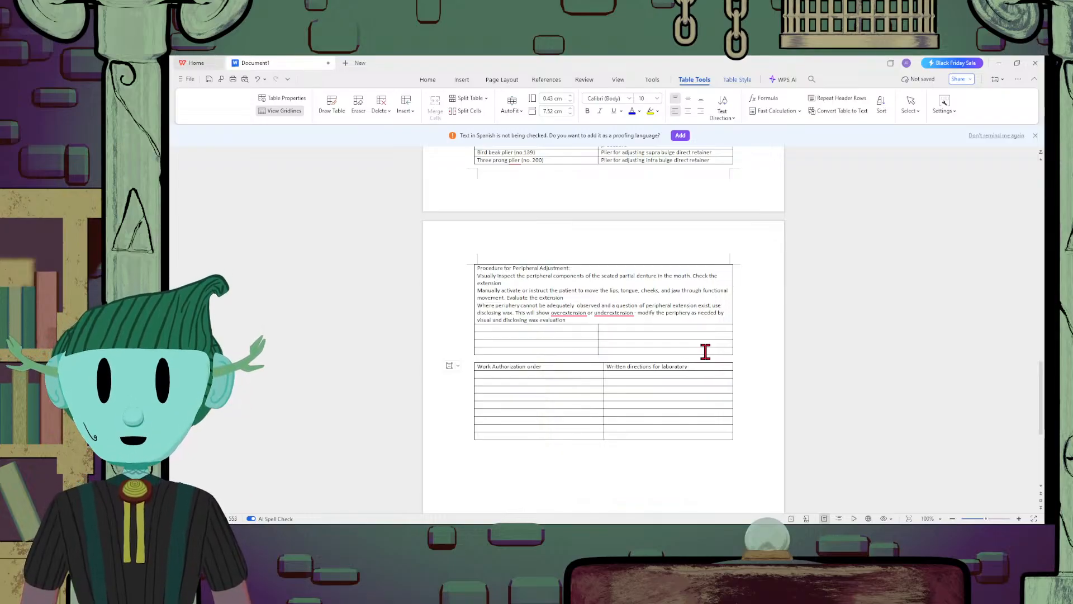
pyautogui.write('ry procedur')
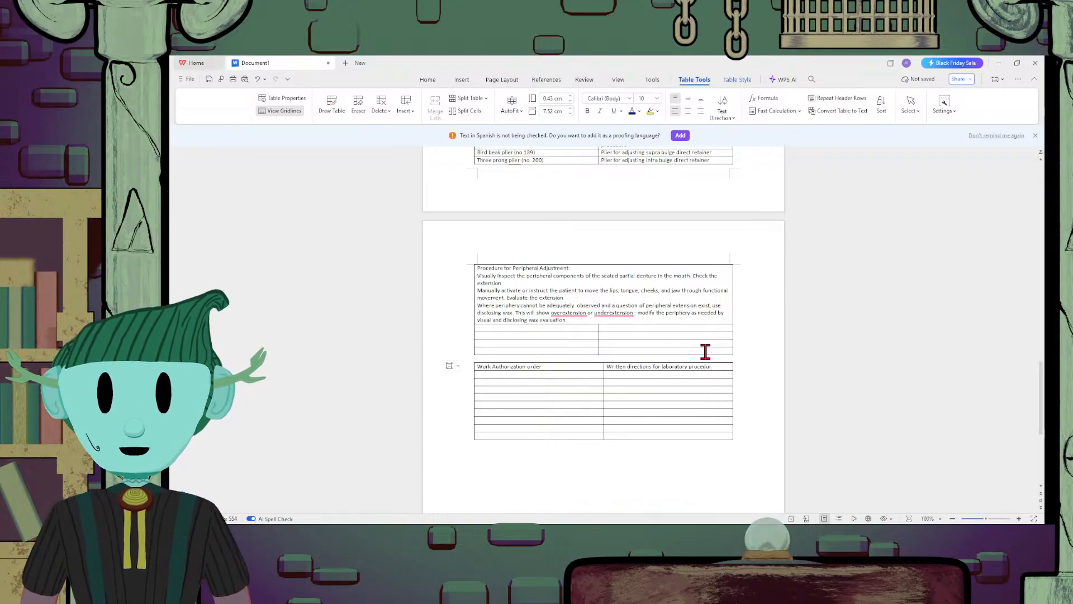
pyautogui.write('es to be')
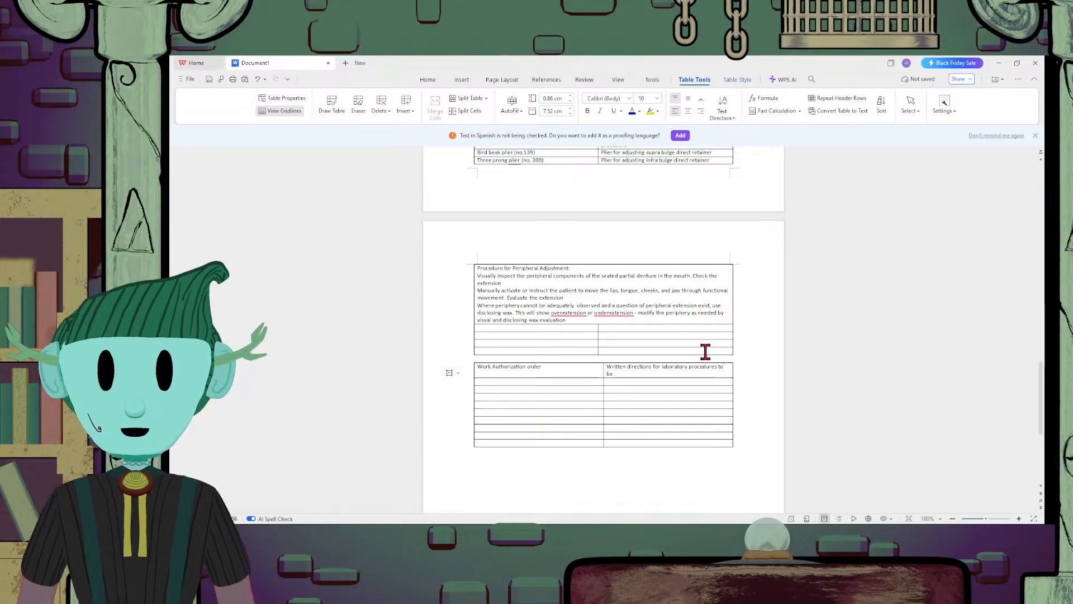
pyautogui.write(' performed')
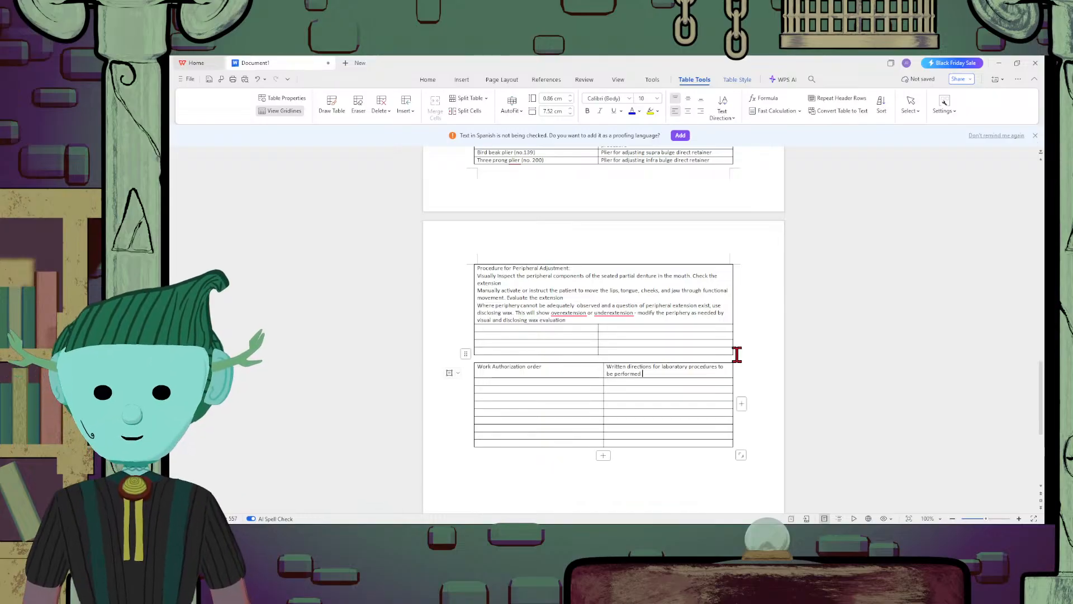
# Complete the work authorization definition with "for fabrication of dental restorations"
pyautogui.write('for fabri')
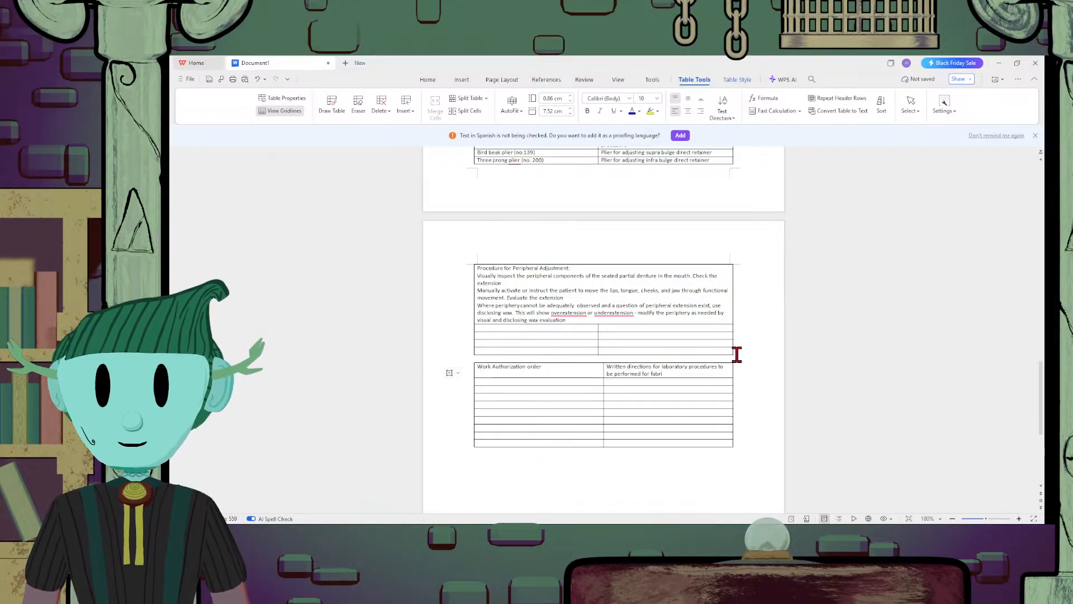
pyautogui.write('cation ')
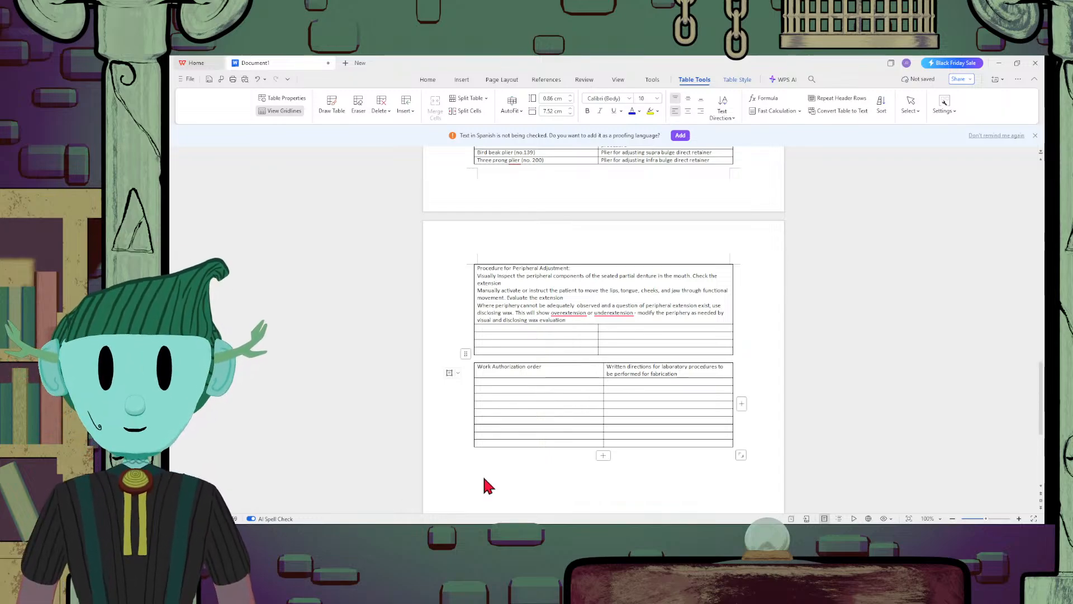
pyautogui.write('of den')
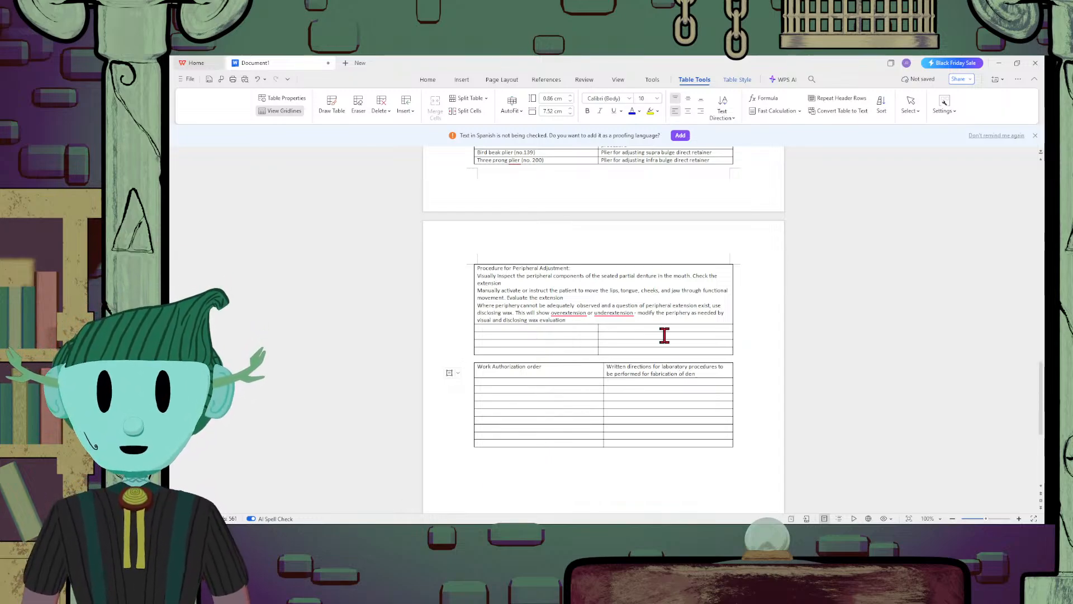
pyautogui.write('tal r')
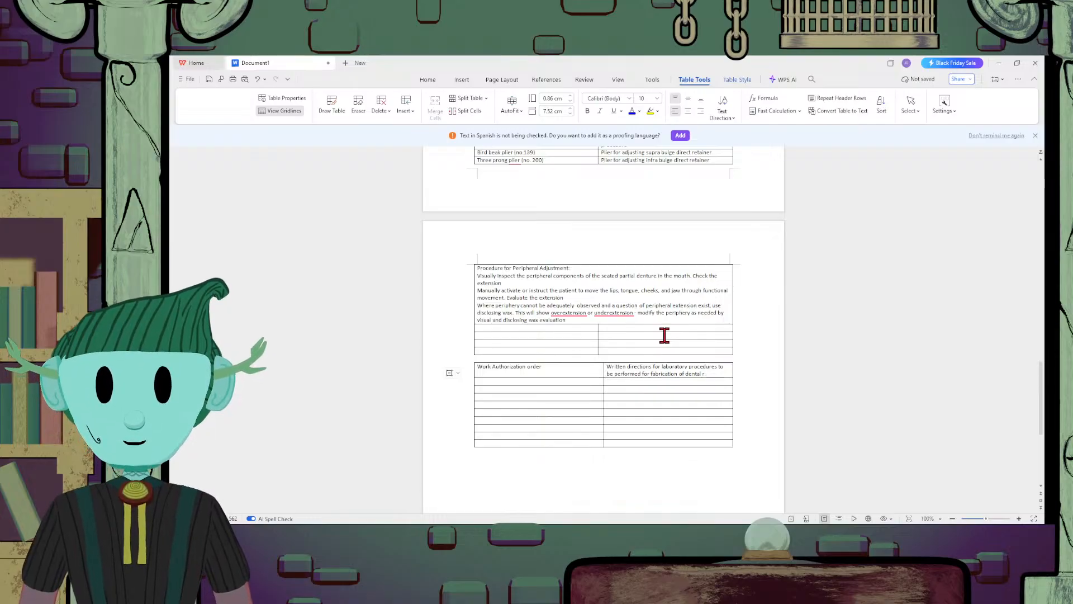
pyautogui.write('estoratuo')
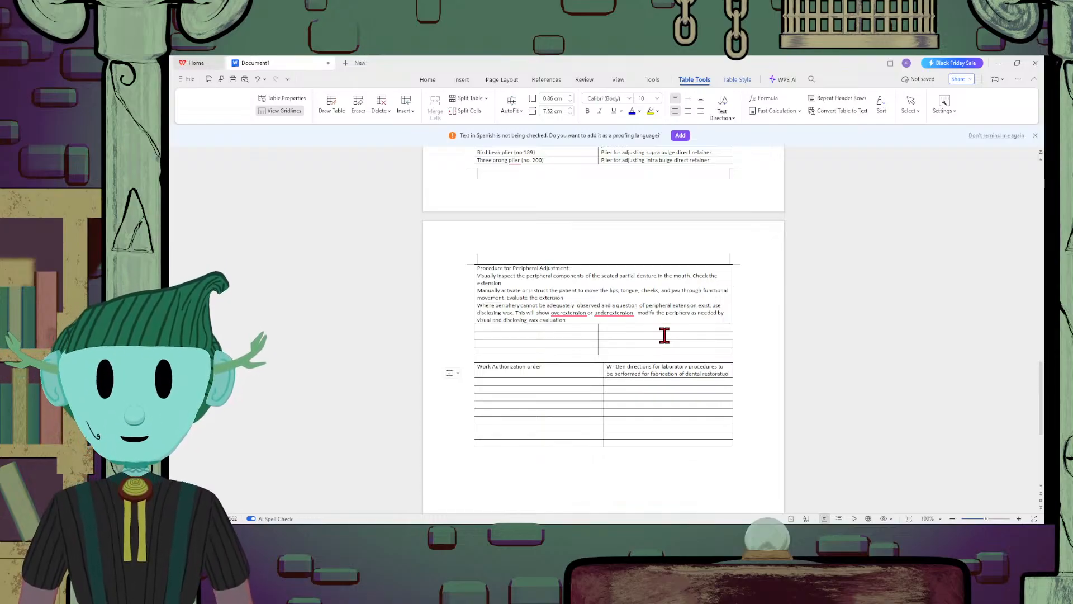
pyautogui.press('BackSpace')
pyautogui.press('BackSpace')
pyautogui.write('ions')
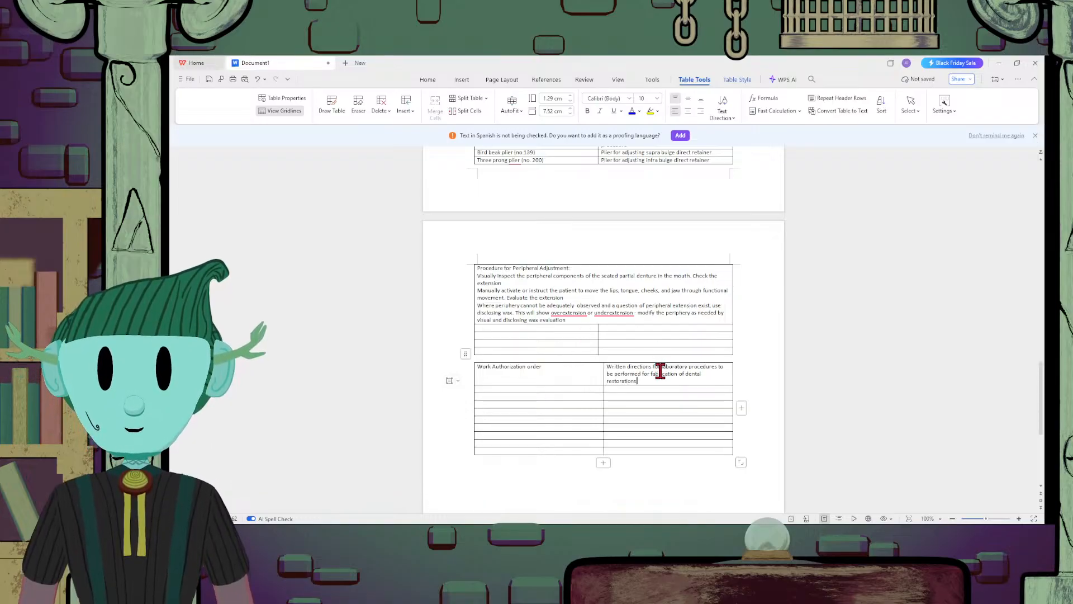
# Add a second line reading "Equivalent to a prescription" in the work authorization definition cell
pyautogui.press('Return')
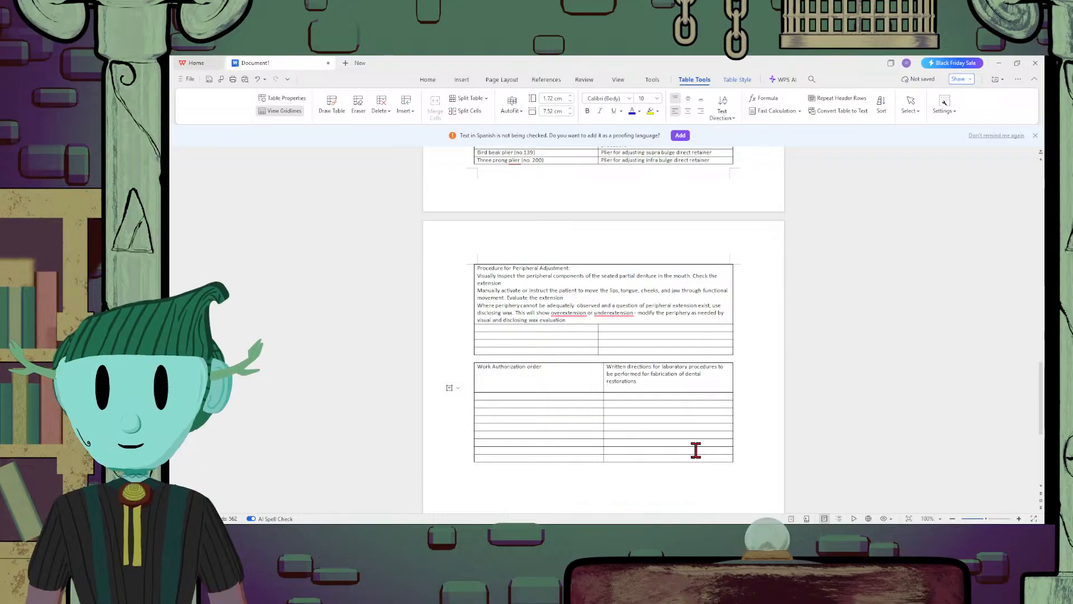
pyautogui.write('estorations E')
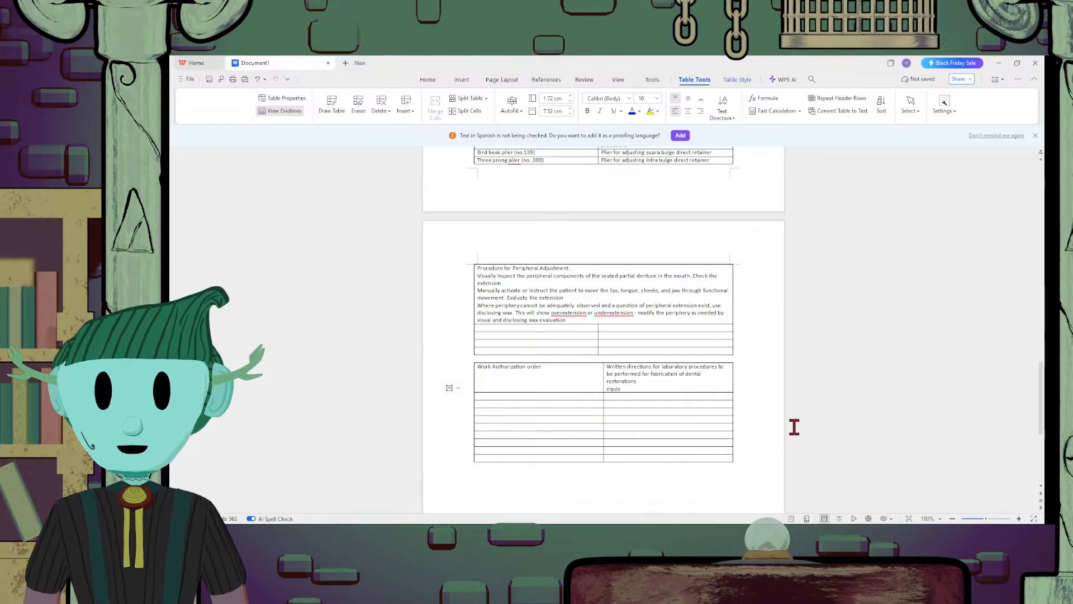
pyautogui.write('quivalent to ')
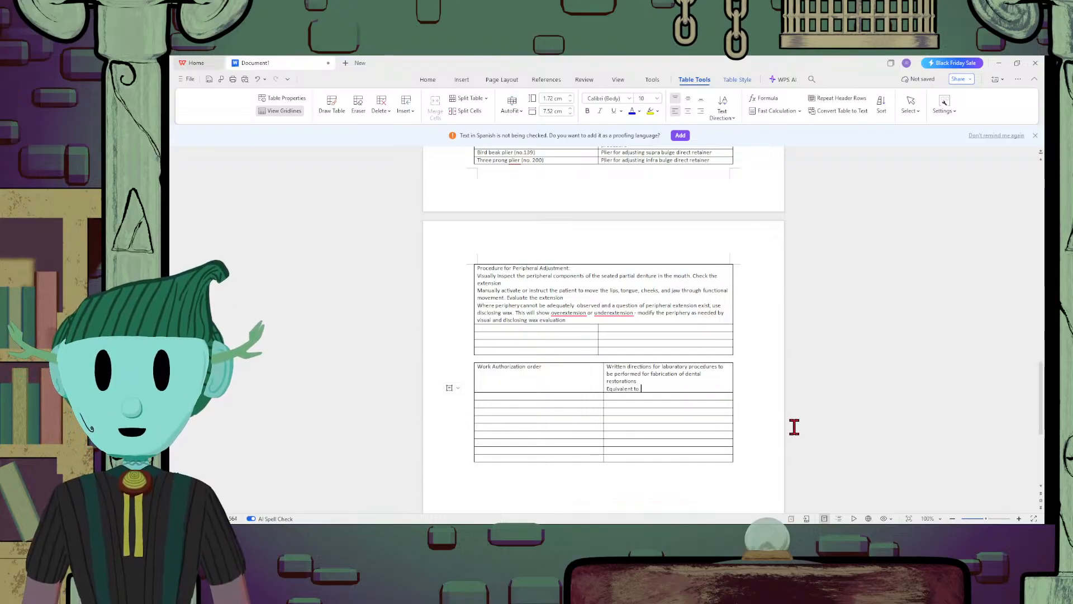
pyautogui.write('a prescripti')
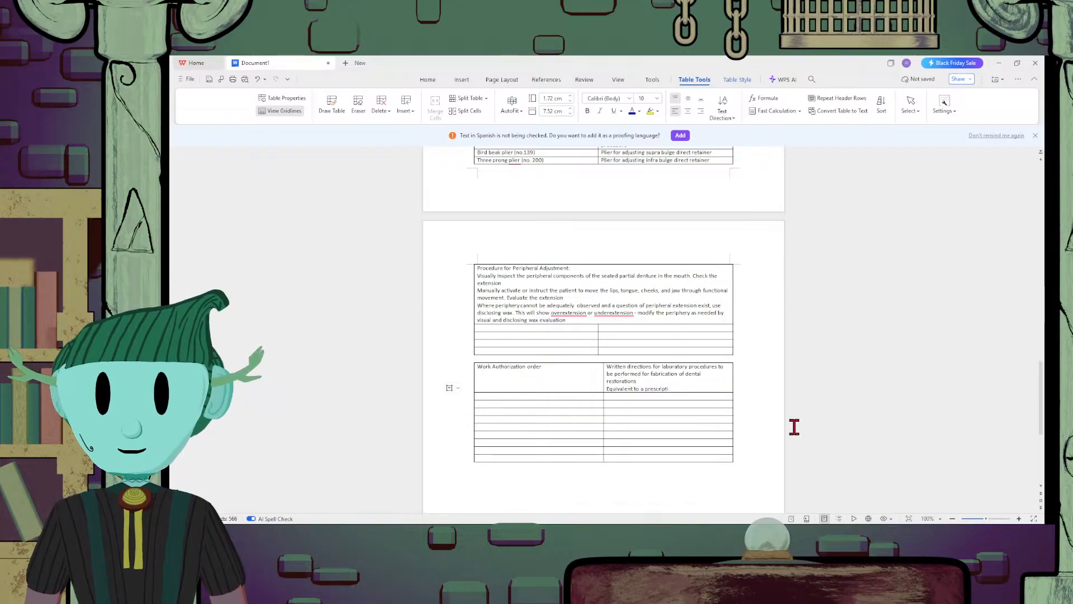
pyautogui.write('on')
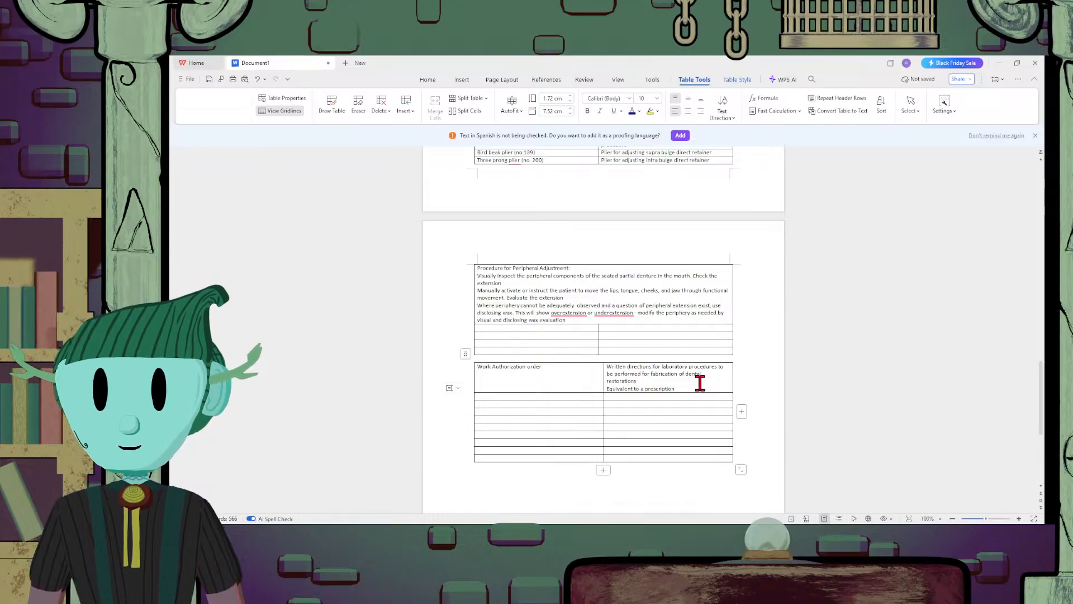
# Extend the prescription line with "and contains specific and detailed directions to be followed in the fabrication of RPD"
pyautogui.write('and co')
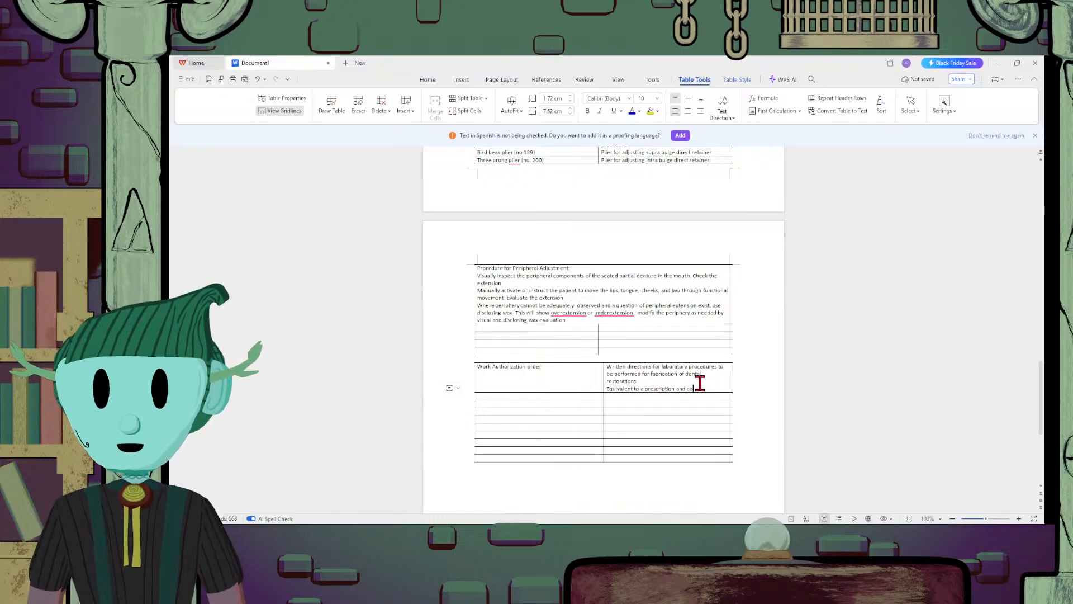
pyautogui.write('ntains')
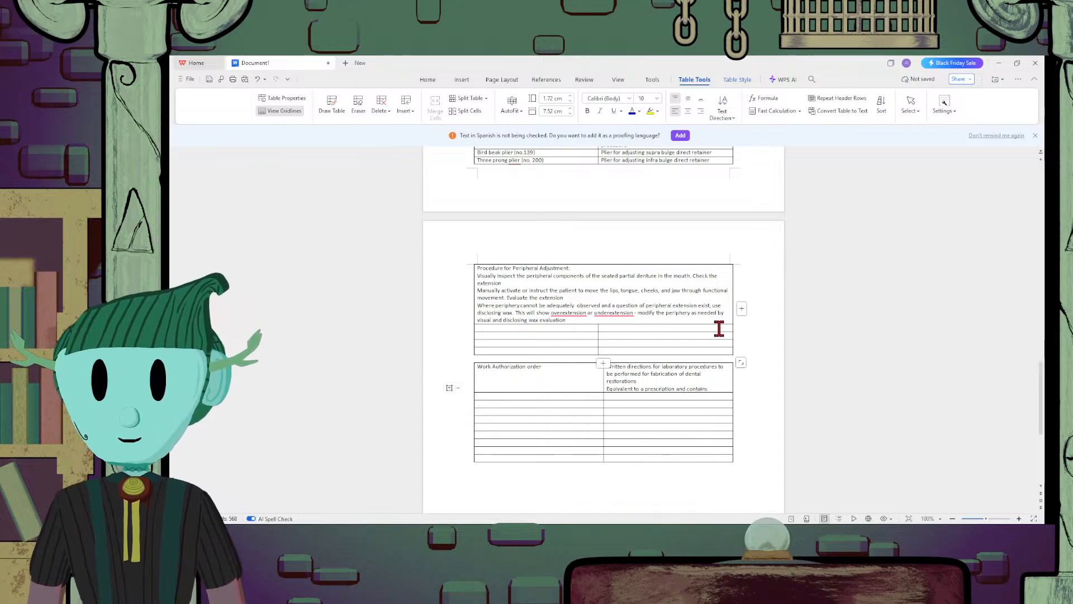
pyautogui.write(' specific')
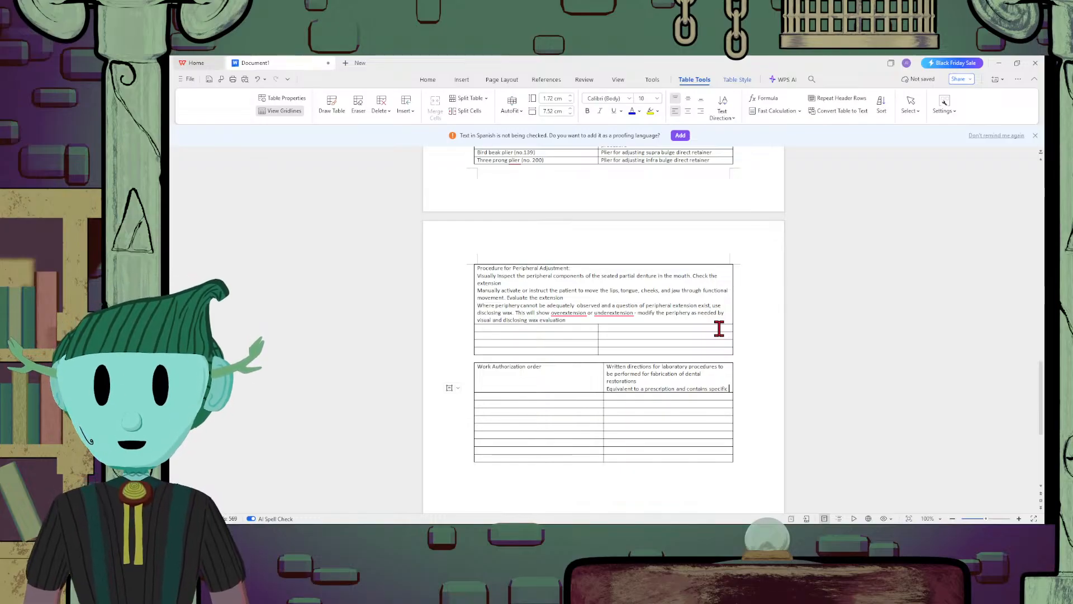
pyautogui.write(' and det')
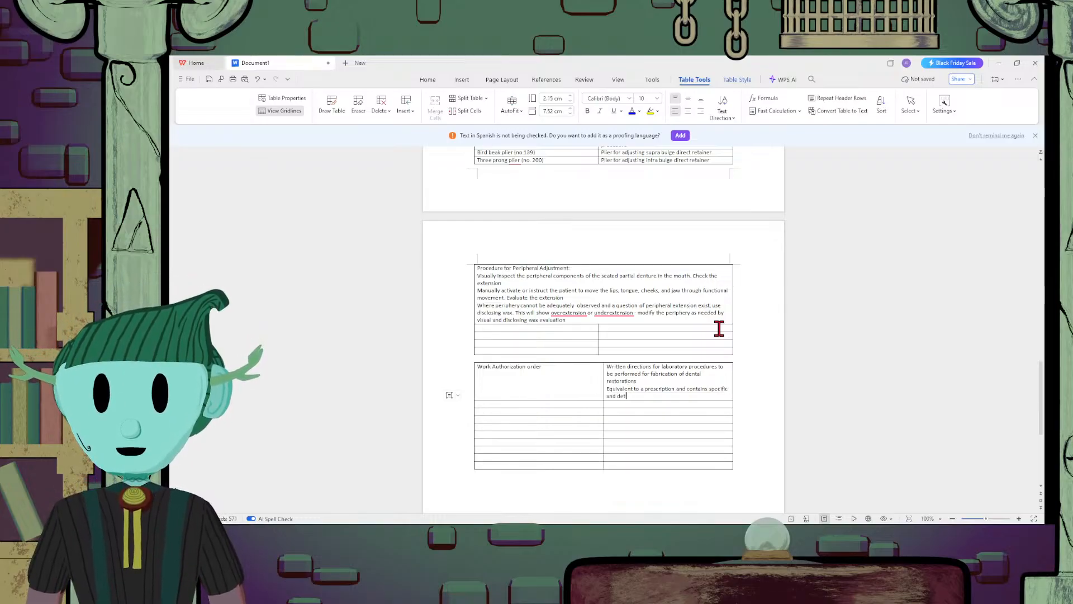
pyautogui.write('ailed')
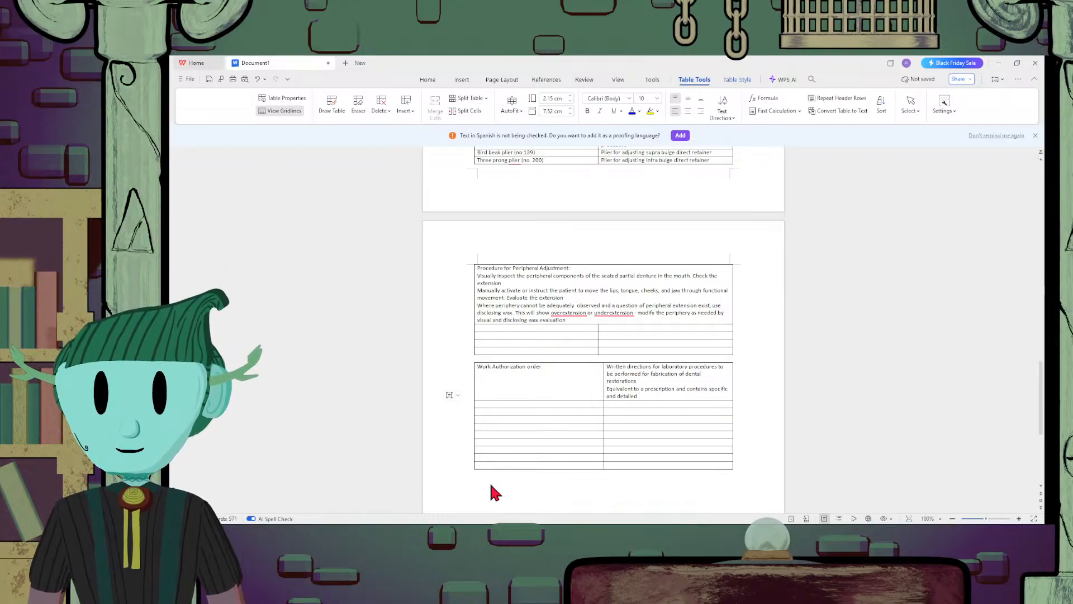
pyautogui.write(' dir')
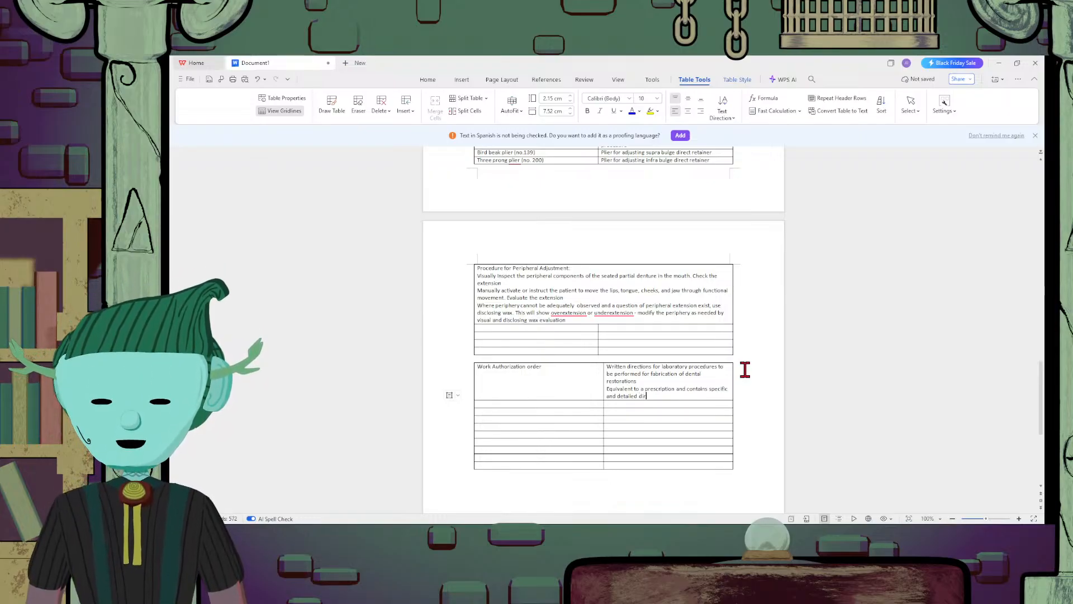
pyautogui.write('ections to ')
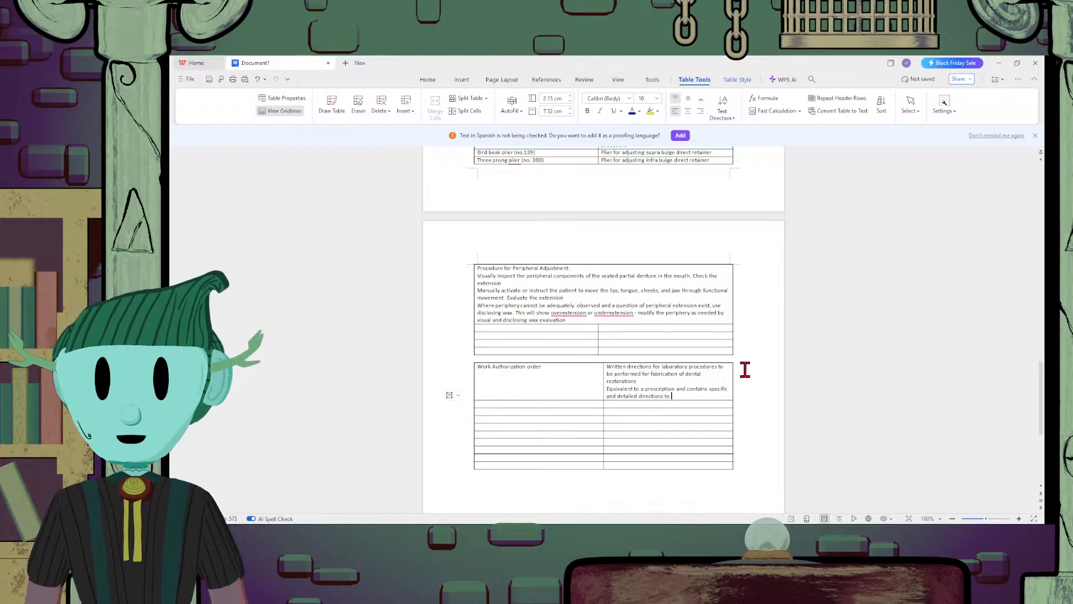
pyautogui.write('be followed in')
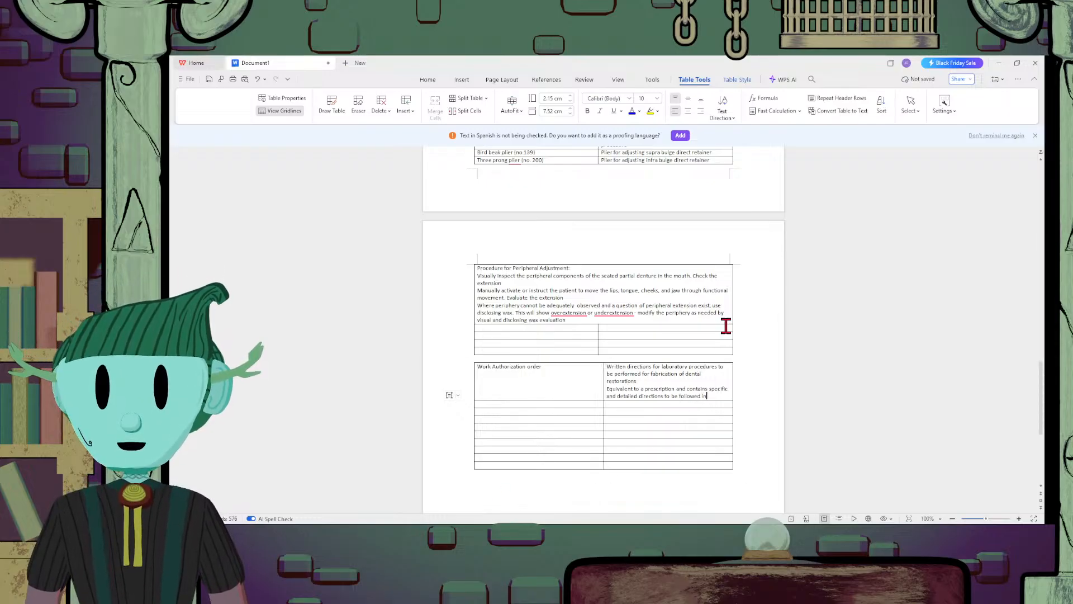
pyautogui.write(' the b')
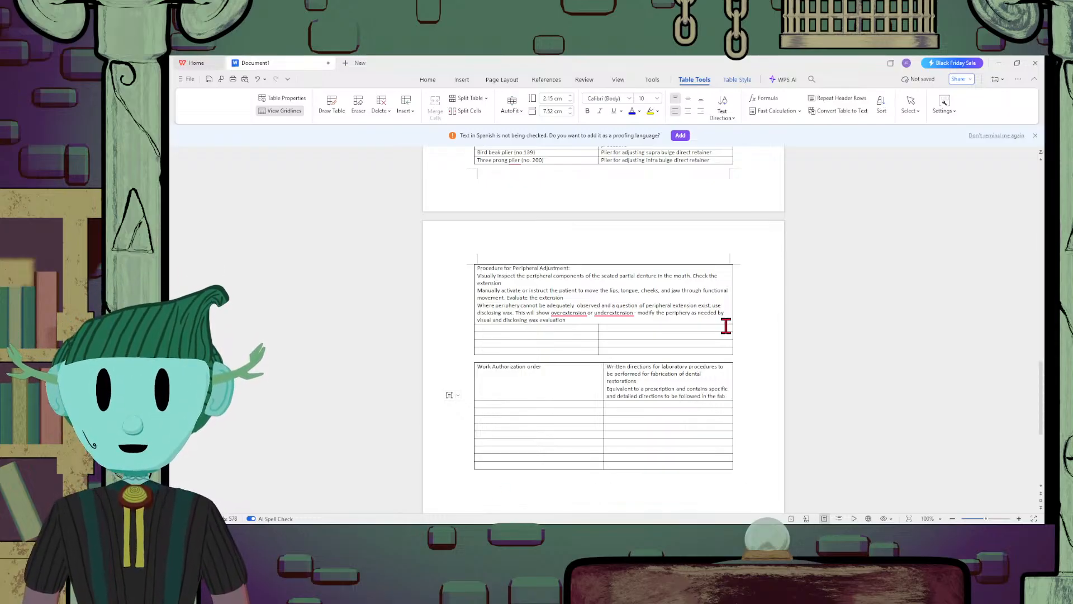
pyautogui.write('fabrication of RPD')
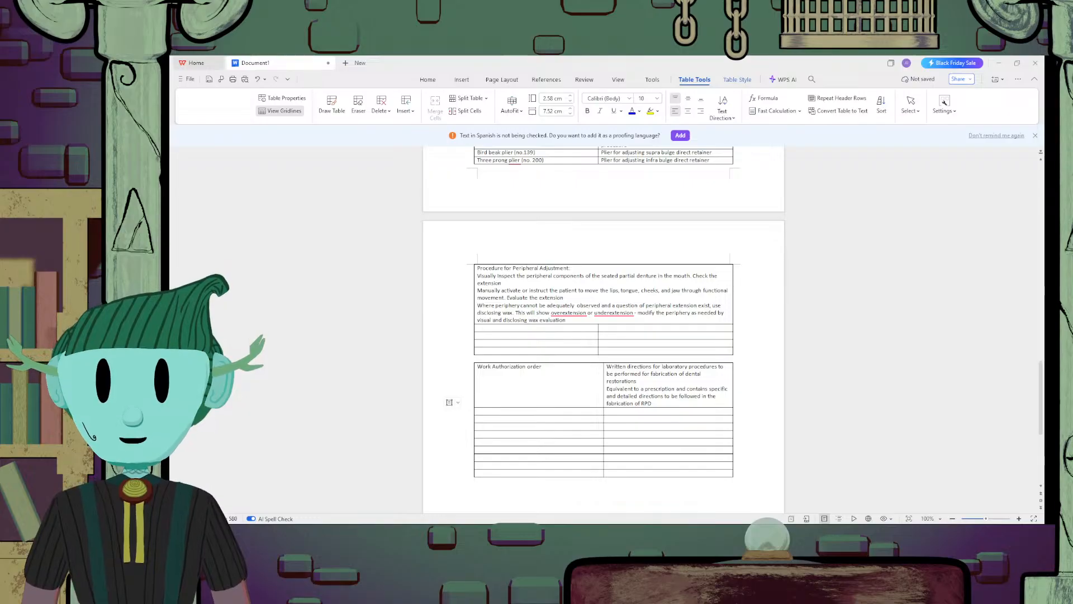
# Leave a blank line and add "Provides a means of protecting the public from the illegal practice of dentistry" in the work authorization definition cell
pyautogui.press('Return')
pyautogui.press('Return')
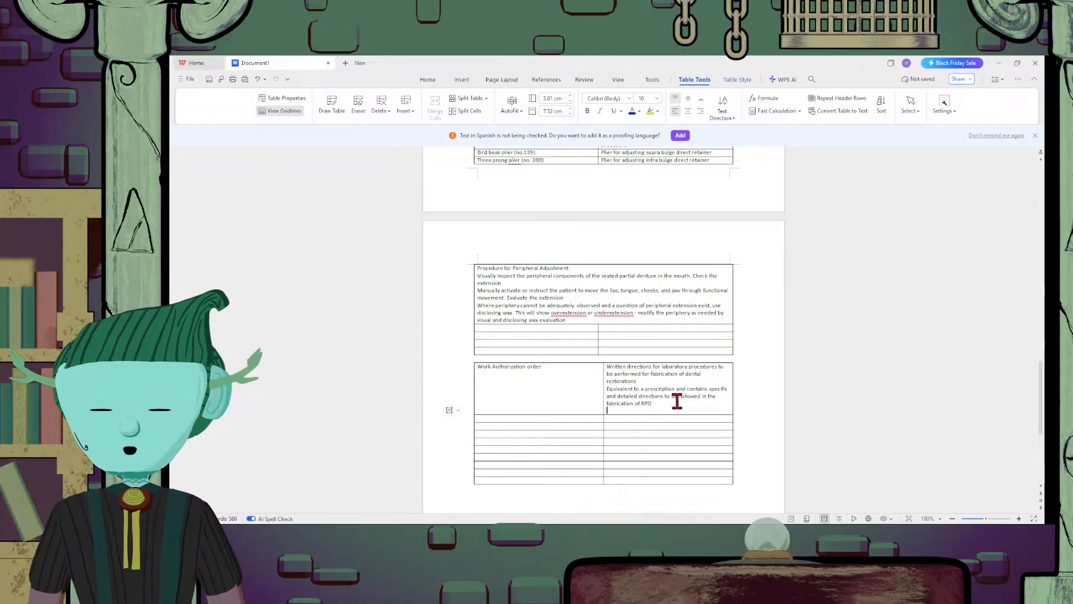
pyautogui.write('Provides as')
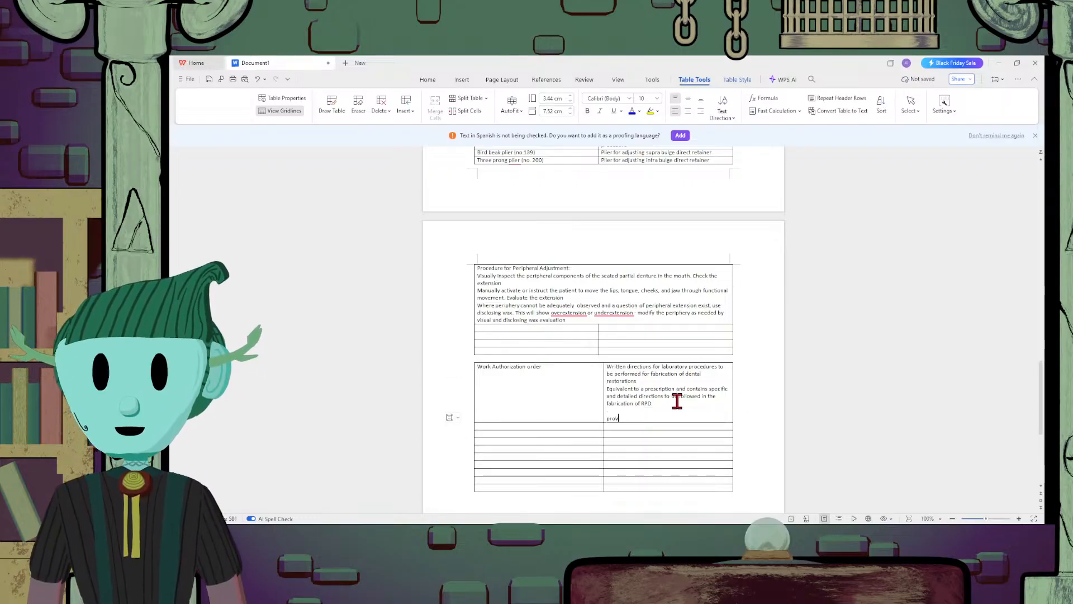
pyautogui.press('BackSpace')
pyautogui.write('ma')
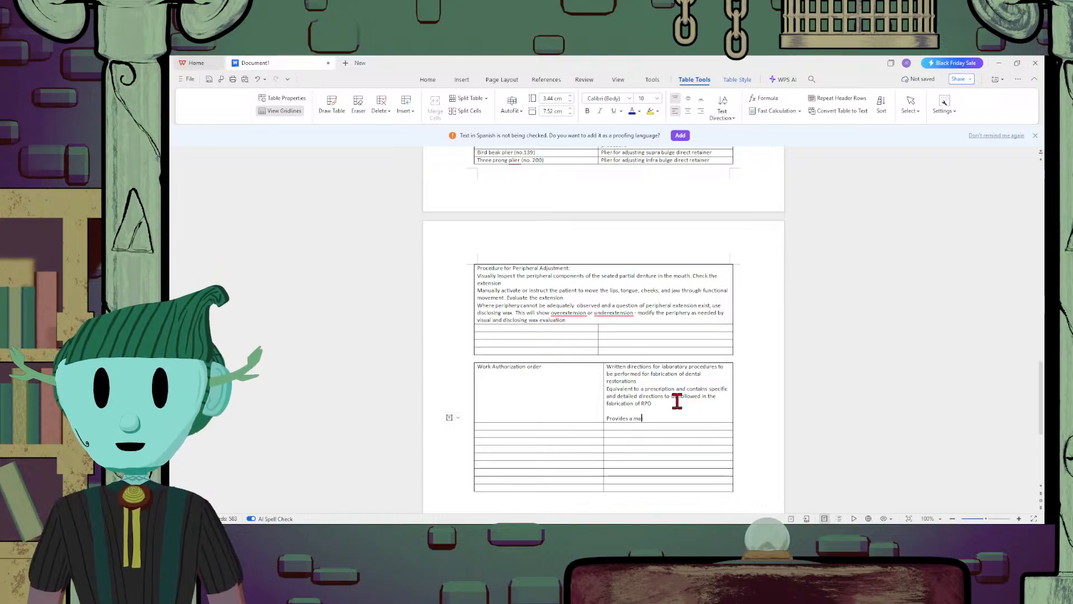
pyautogui.press('BackSpace')
pyautogui.write('eans ')
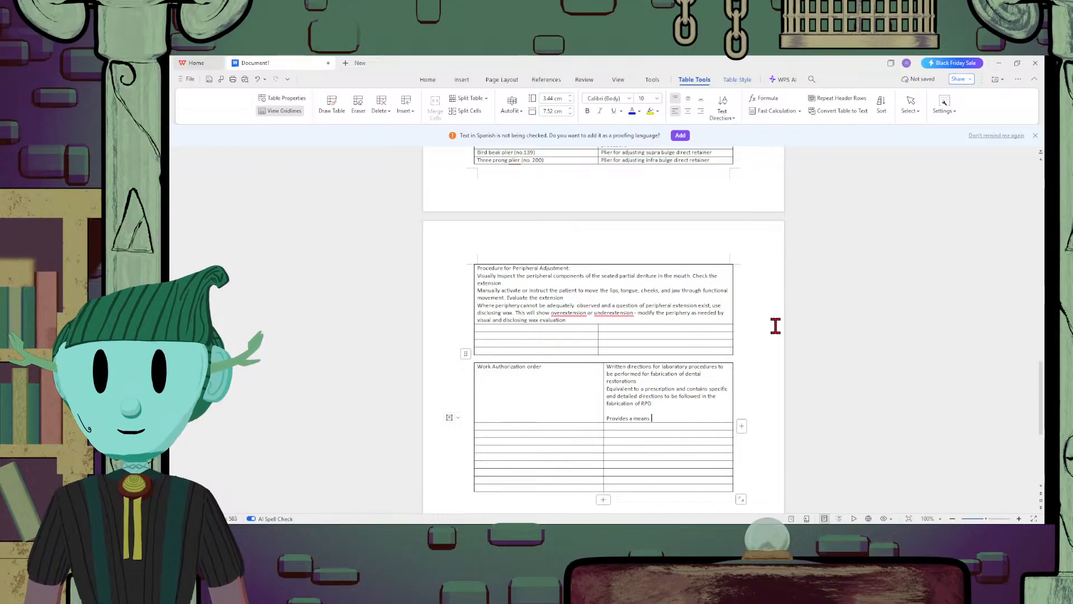
pyautogui.write('of prot')
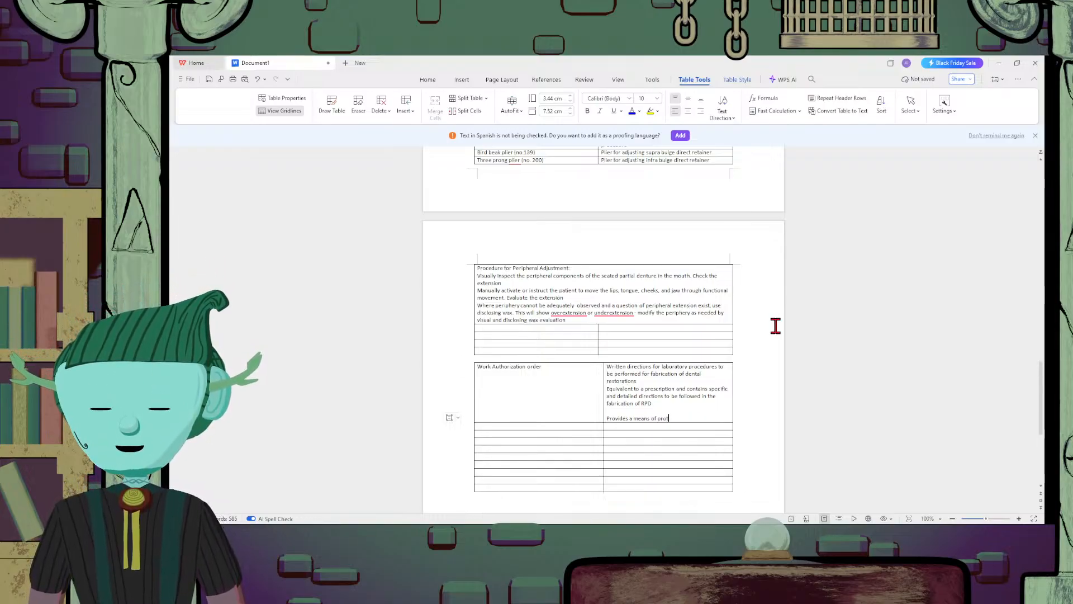
pyautogui.write('ecting the pu')
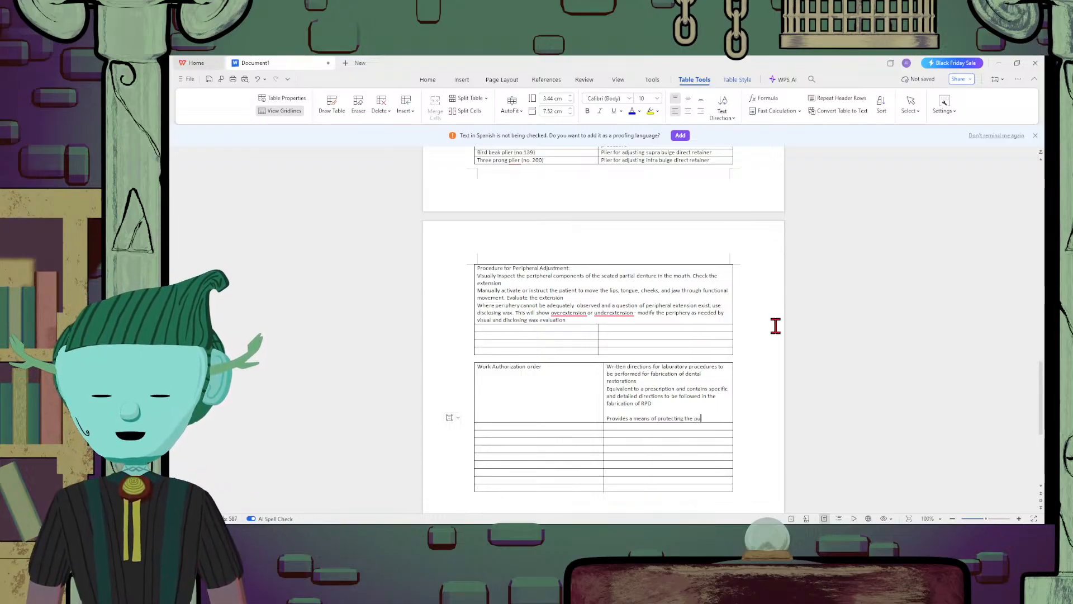
pyautogui.write('blic from')
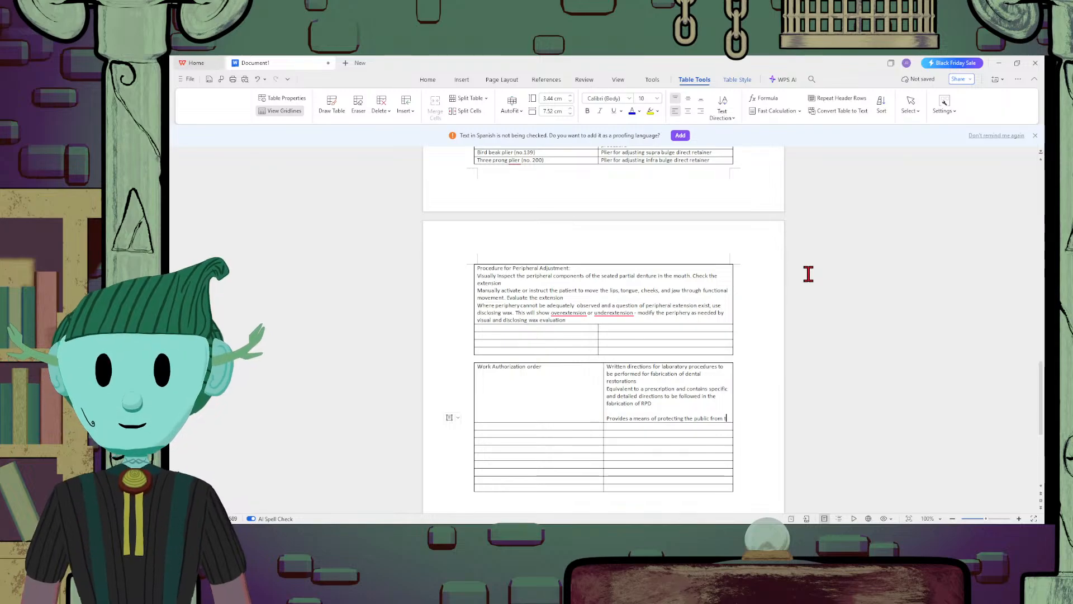
pyautogui.write(' the illegal ')
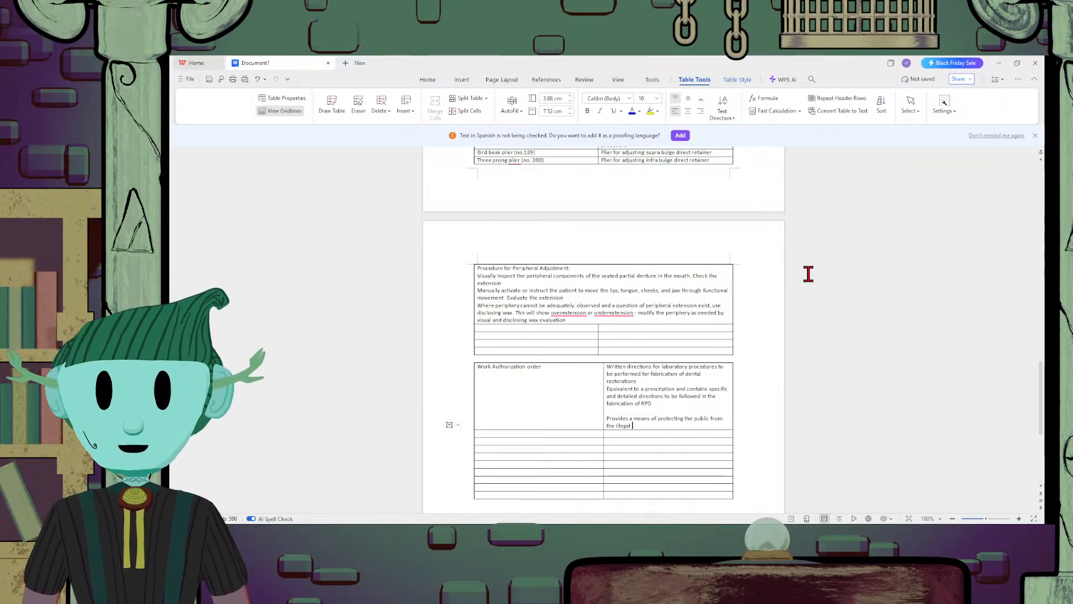
pyautogui.write('practice')
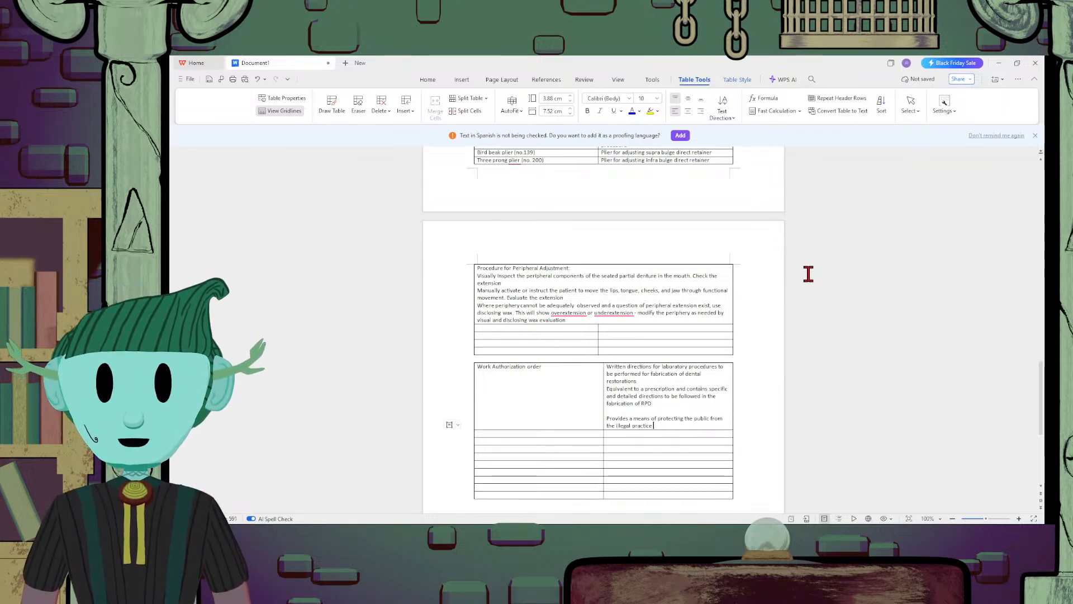
pyautogui.write(' of dentistry')
# Add the line "A protective legal document for both the dentist and the dental technician" to the work authorization definition cell
pyautogui.press('Return')
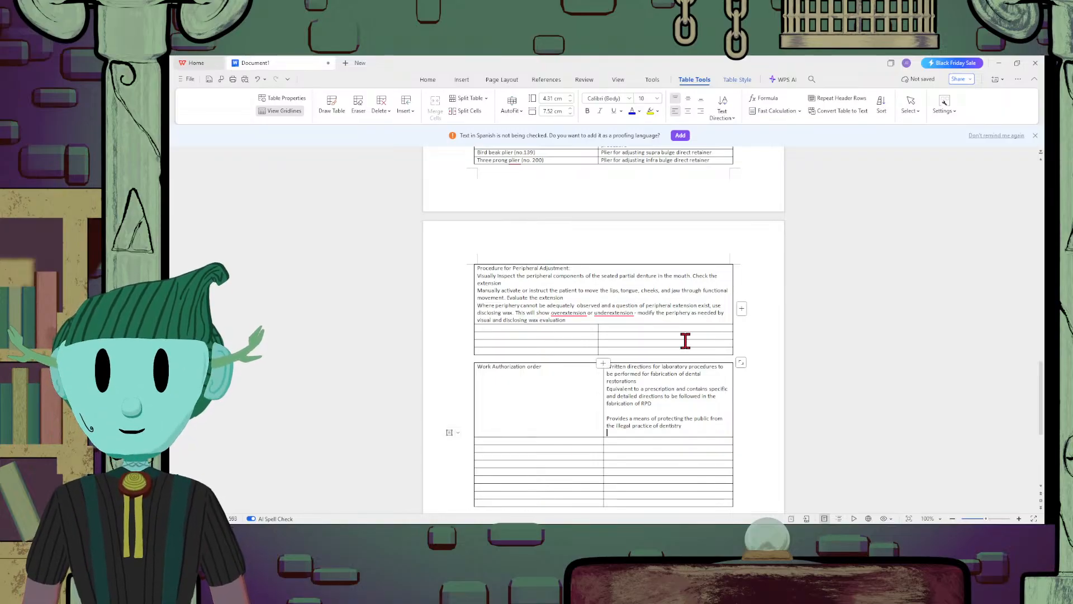
pyautogui.write('A protect')
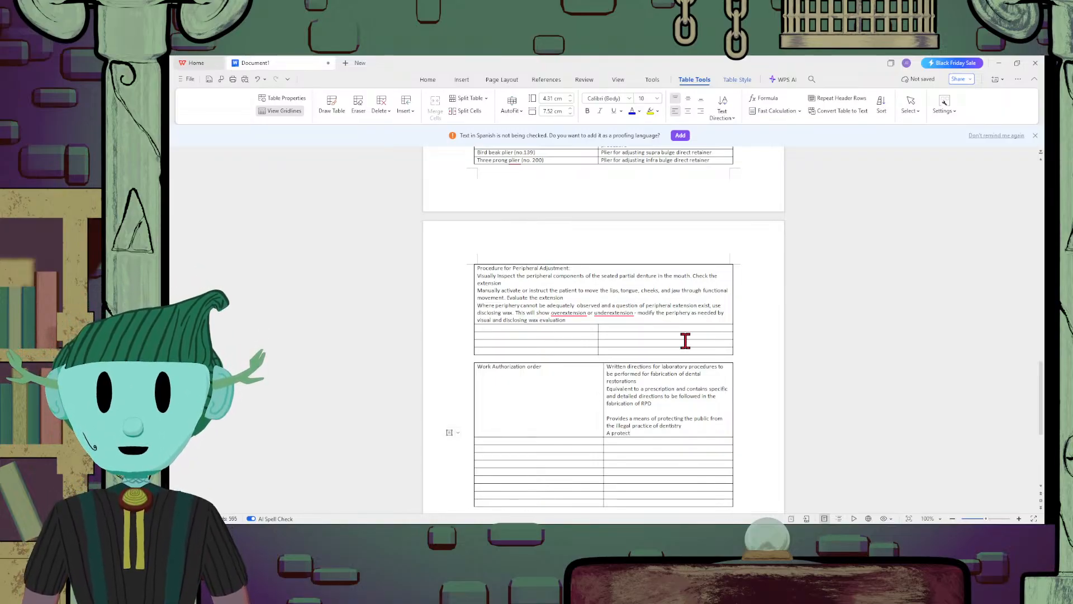
pyautogui.write('ive legal d')
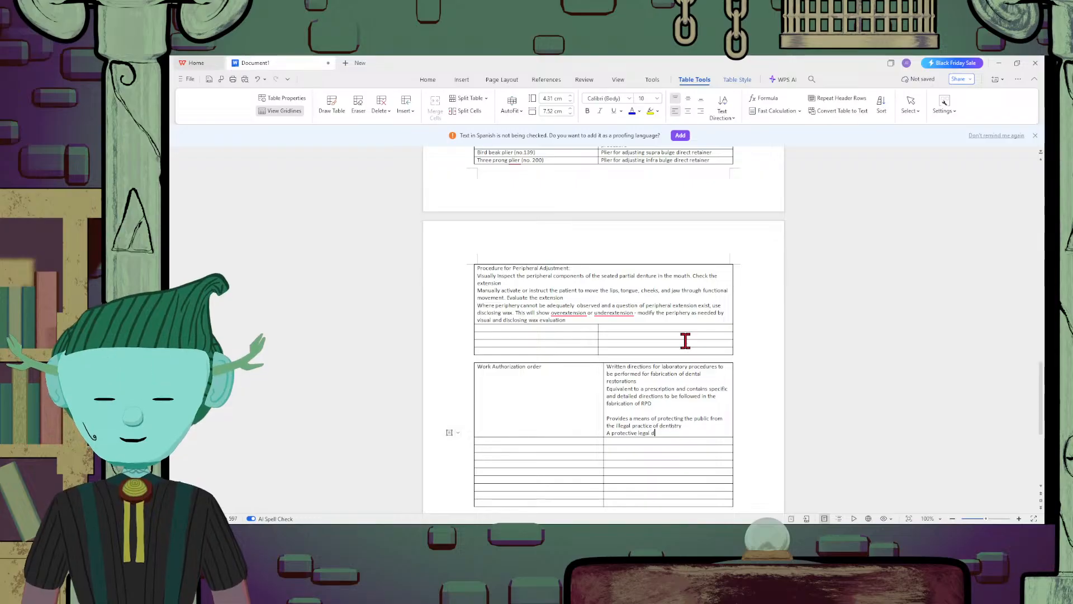
pyautogui.write('ocument for')
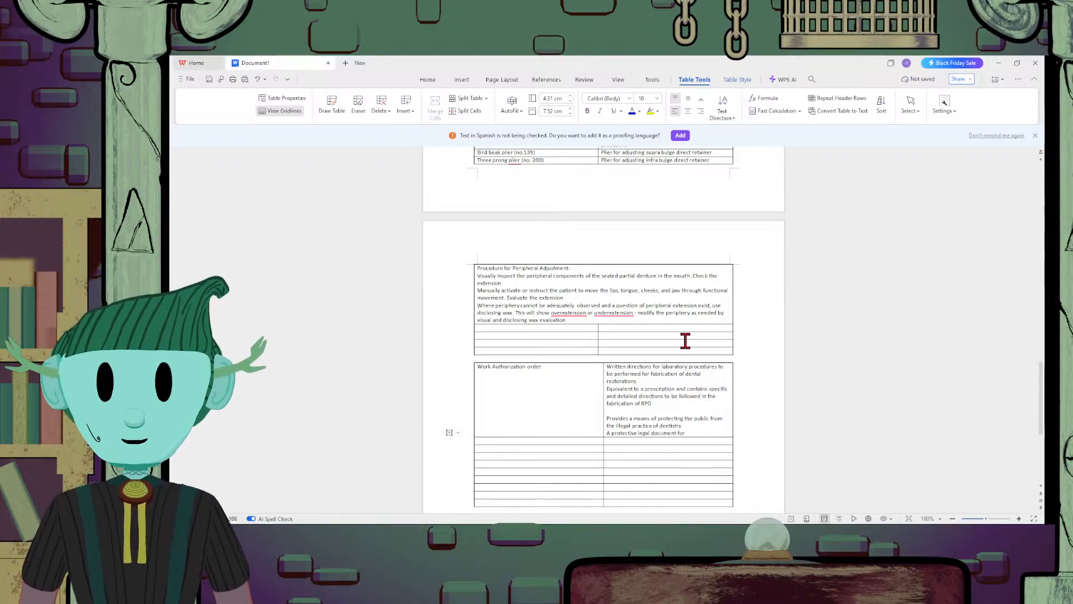
pyautogui.write(' both the d')
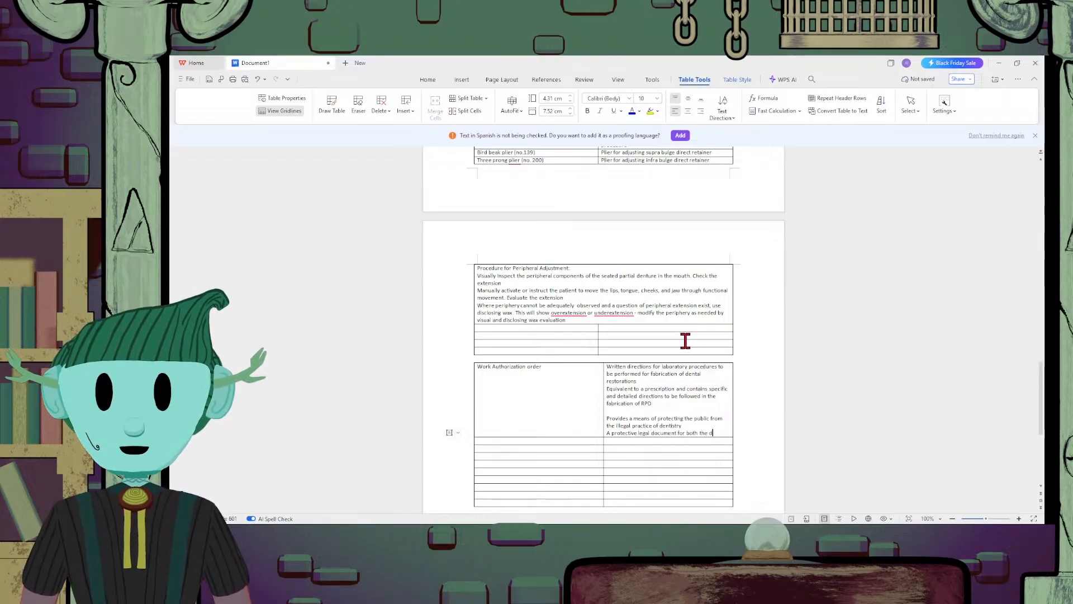
pyautogui.write('nentist and the')
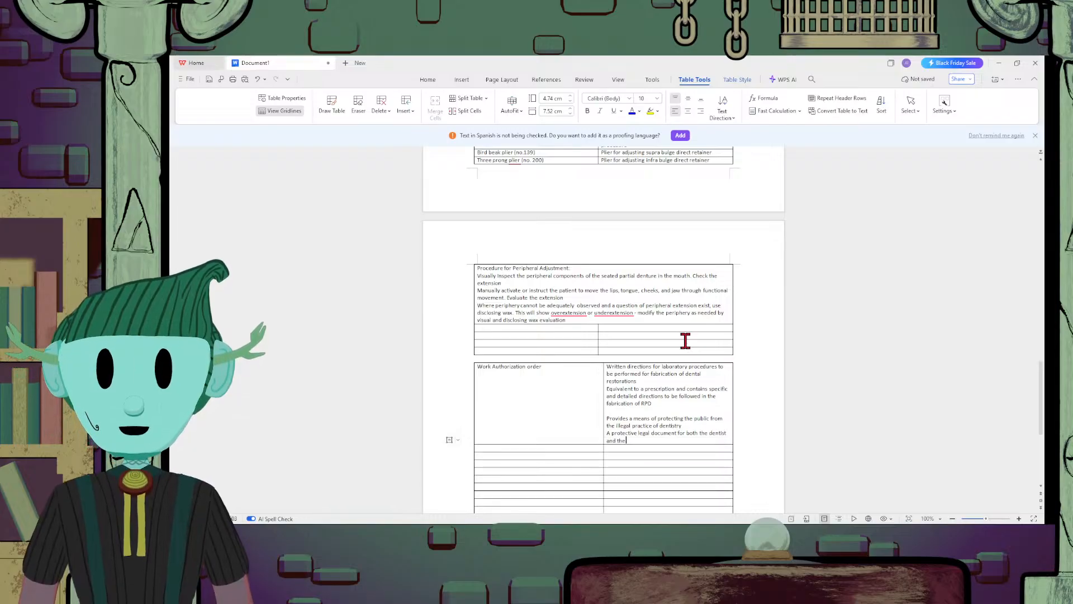
pyautogui.write(' dental tech')
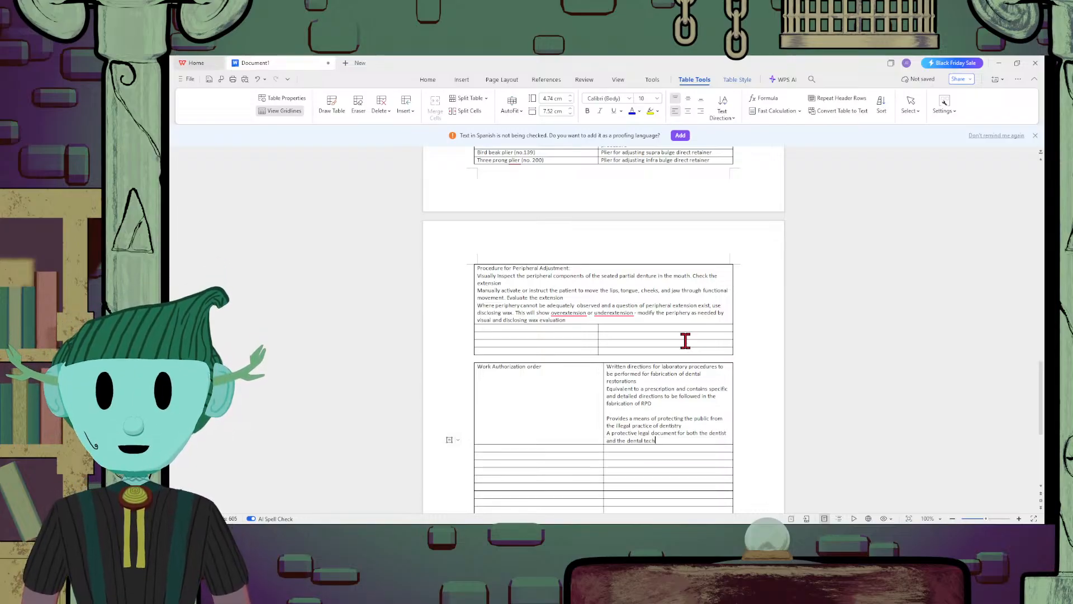
pyautogui.write('nician')
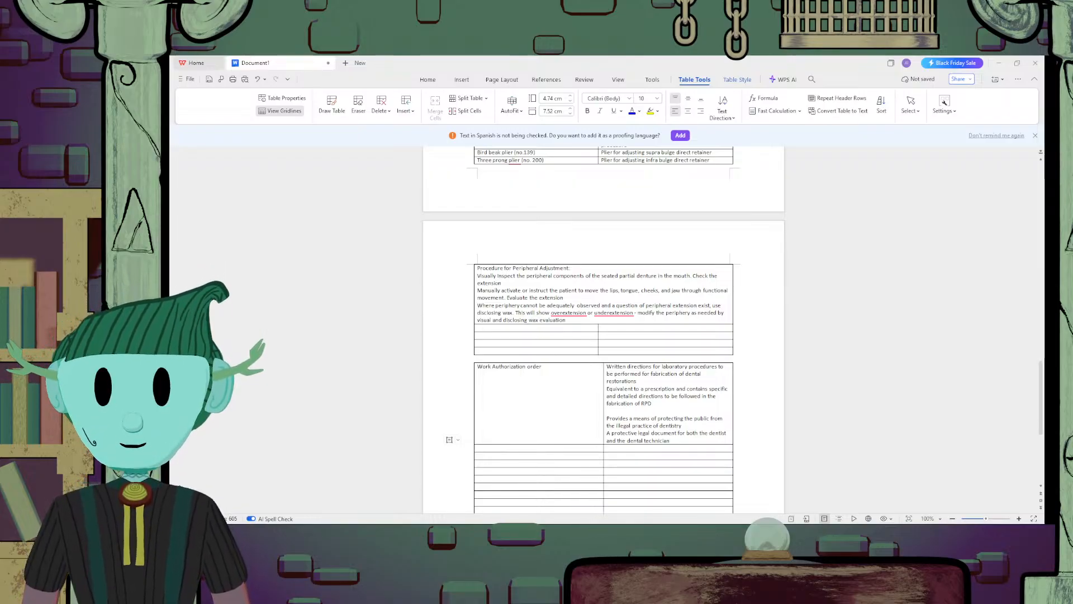
# Add the line "Delineates the responsibilities of the dentist and the lab technician" below the protective legal document line
pyautogui.press('Return')
pyautogui.write('de')
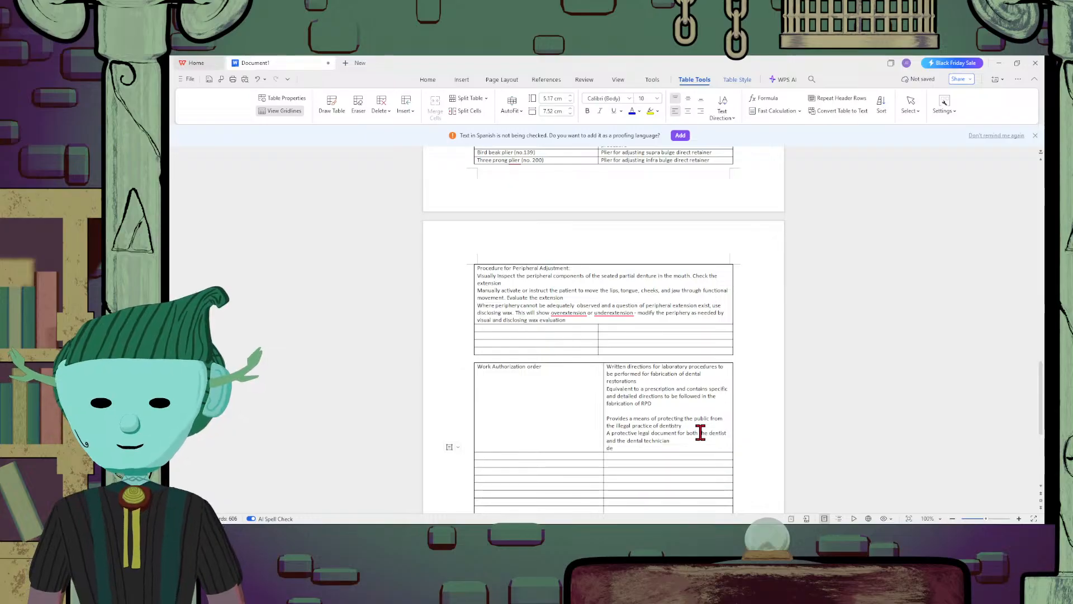
pyautogui.write('lineated')
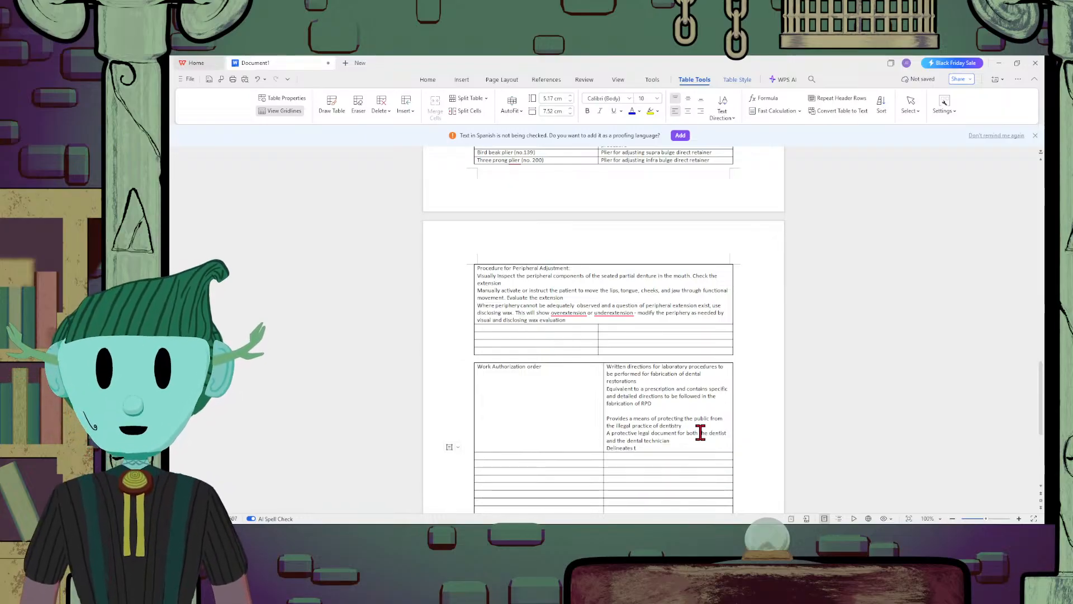
pyautogui.write(' respons')
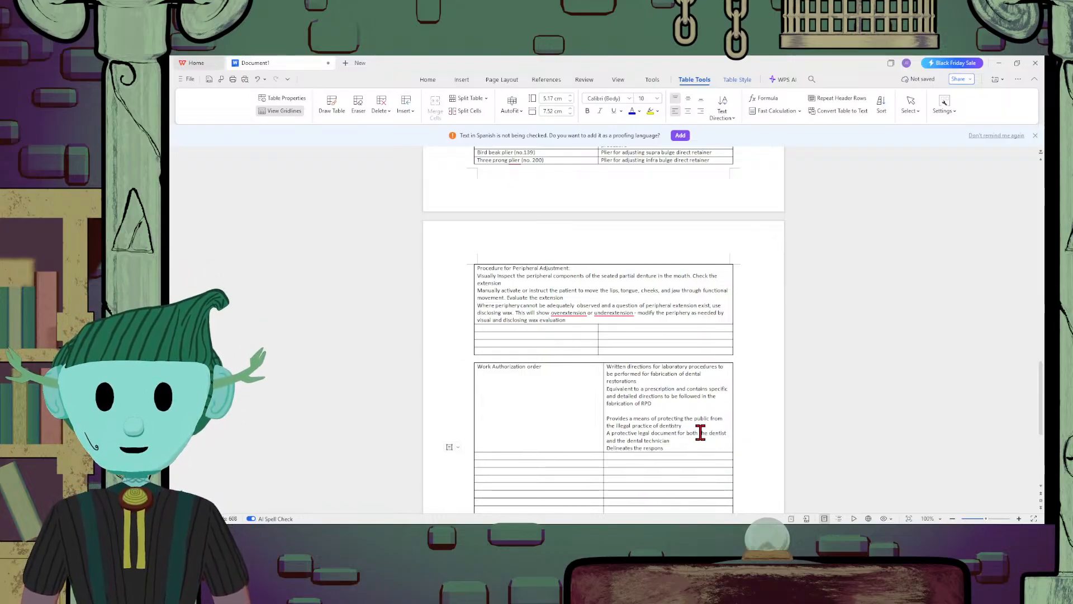
pyautogui.write('ibiliti')
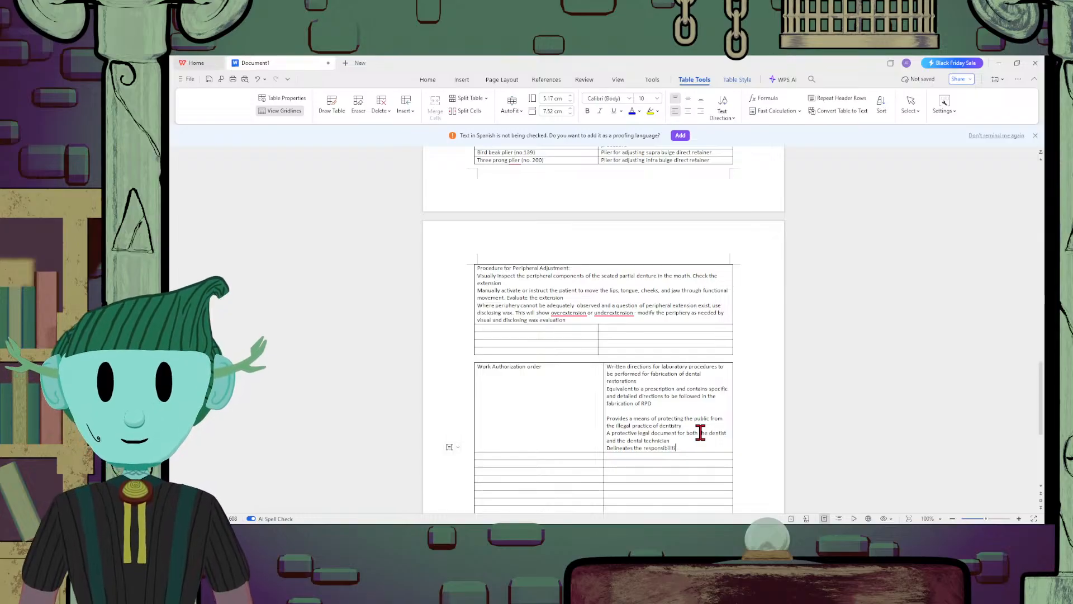
pyautogui.write('es of the de')
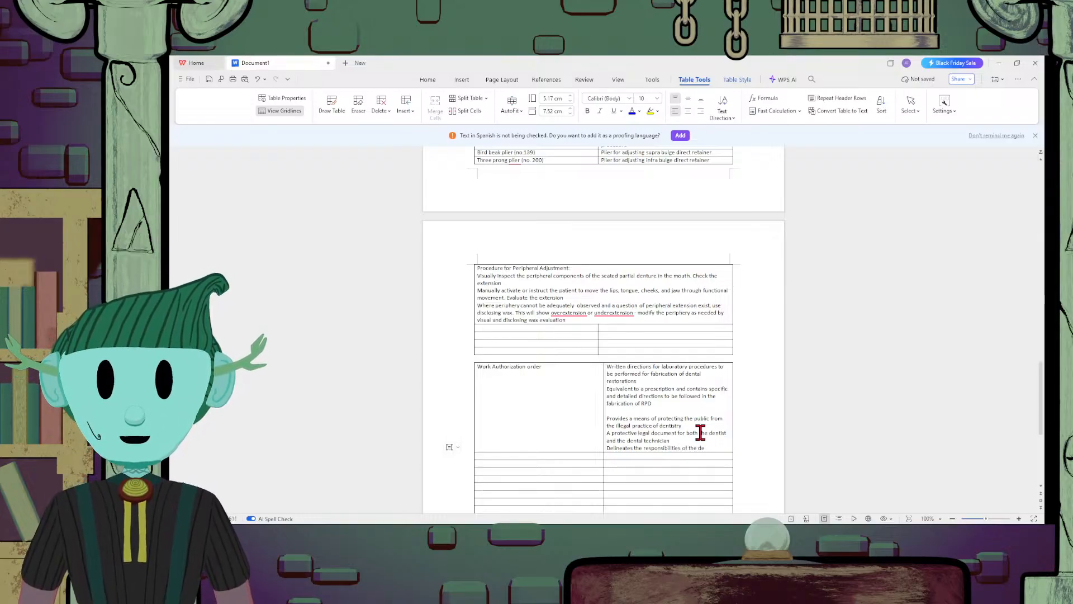
pyautogui.write('ntist and')
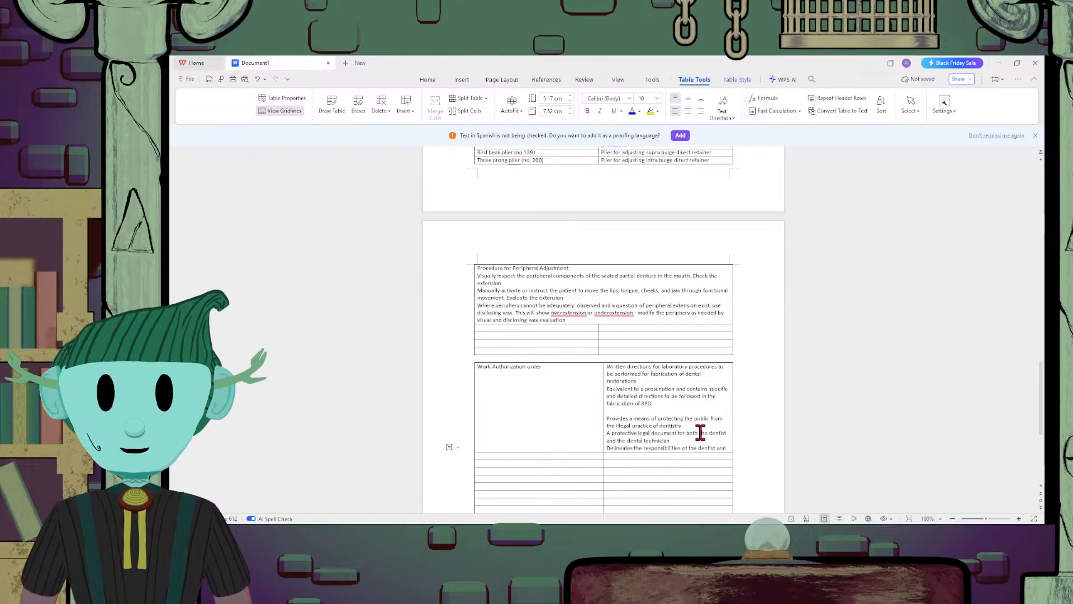
pyautogui.write(' the lab te')
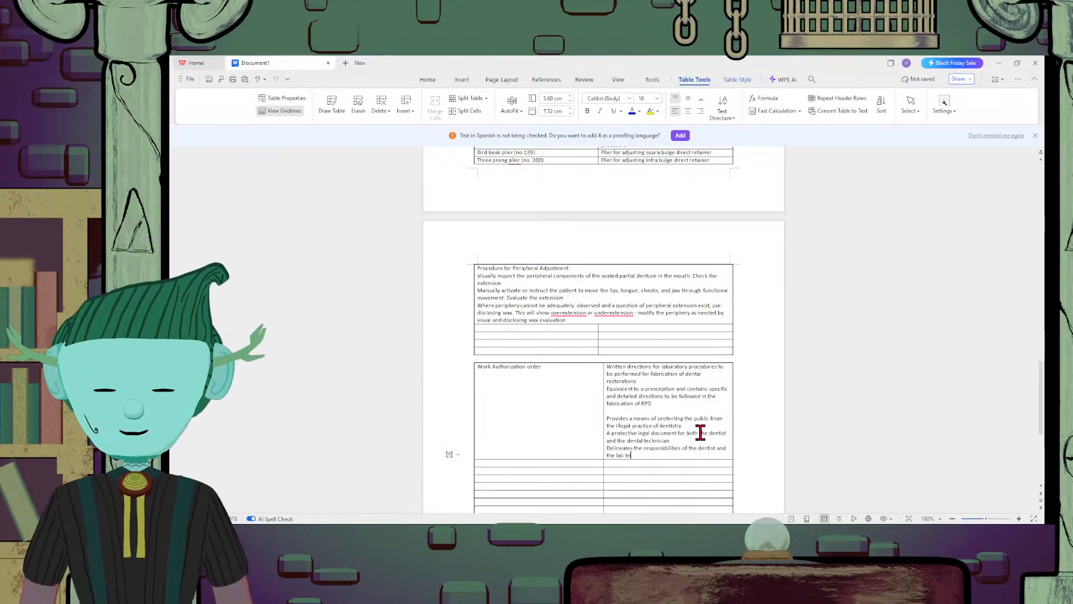
pyautogui.write('chnician')
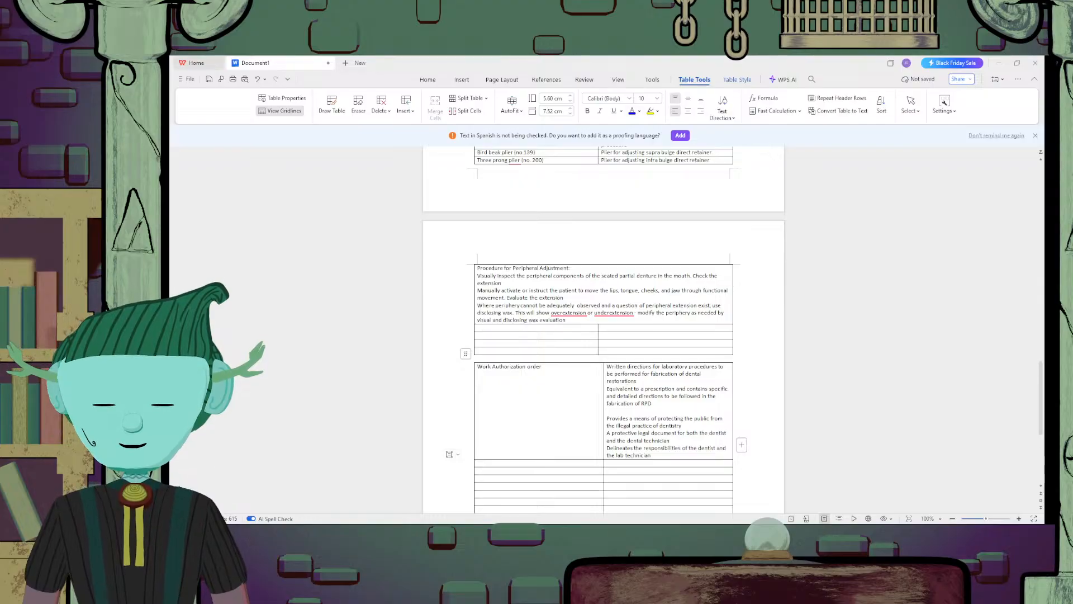
# Label the row below the work authorization order row "Contents of WAO"
pyautogui.click(669, 462)
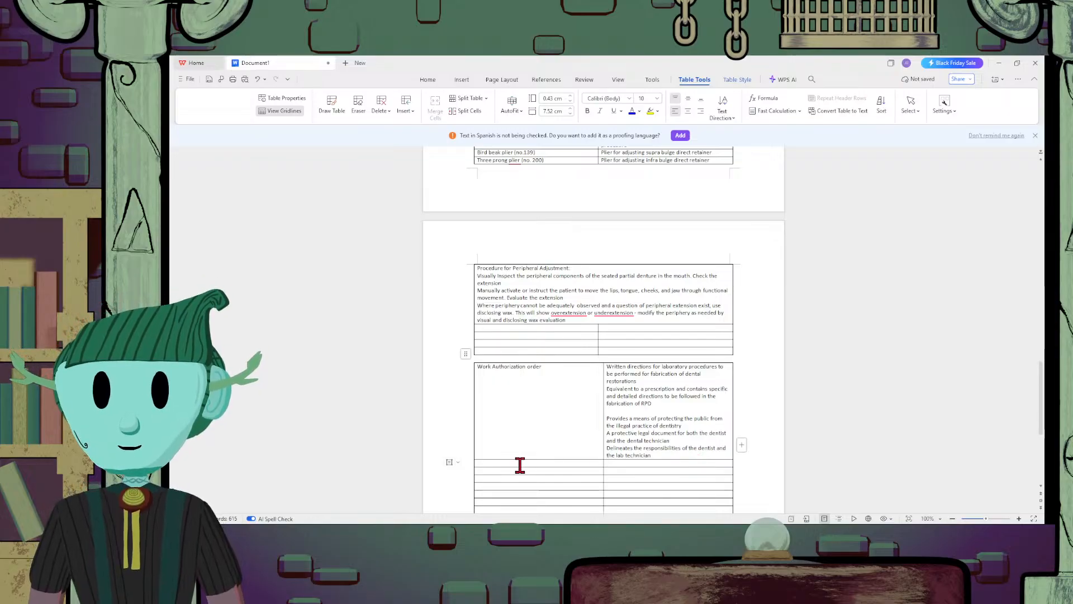
pyautogui.write('Content')
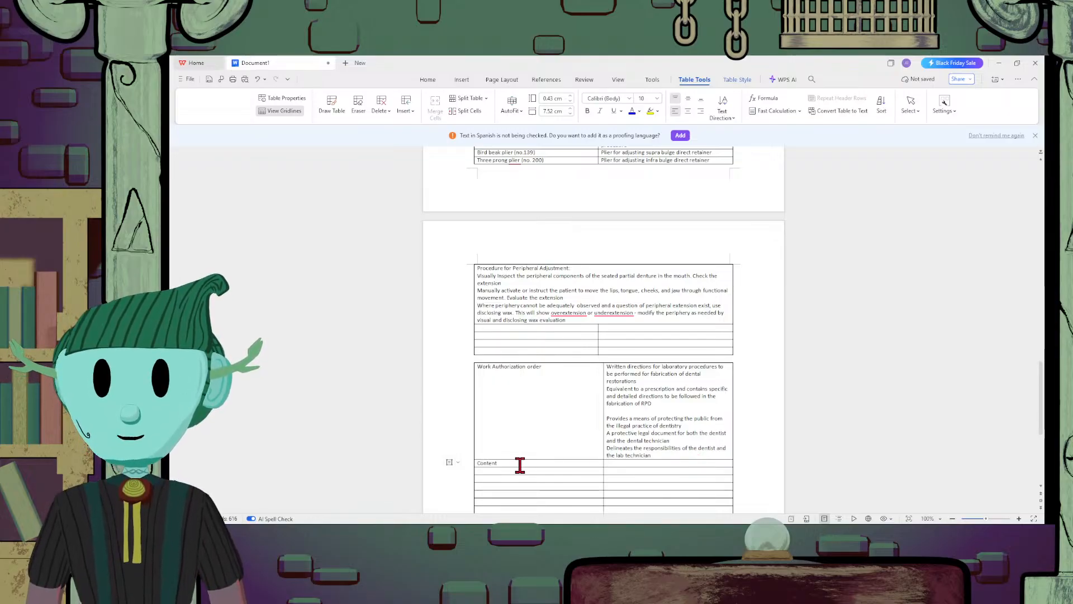
pyautogui.write('s of WA')
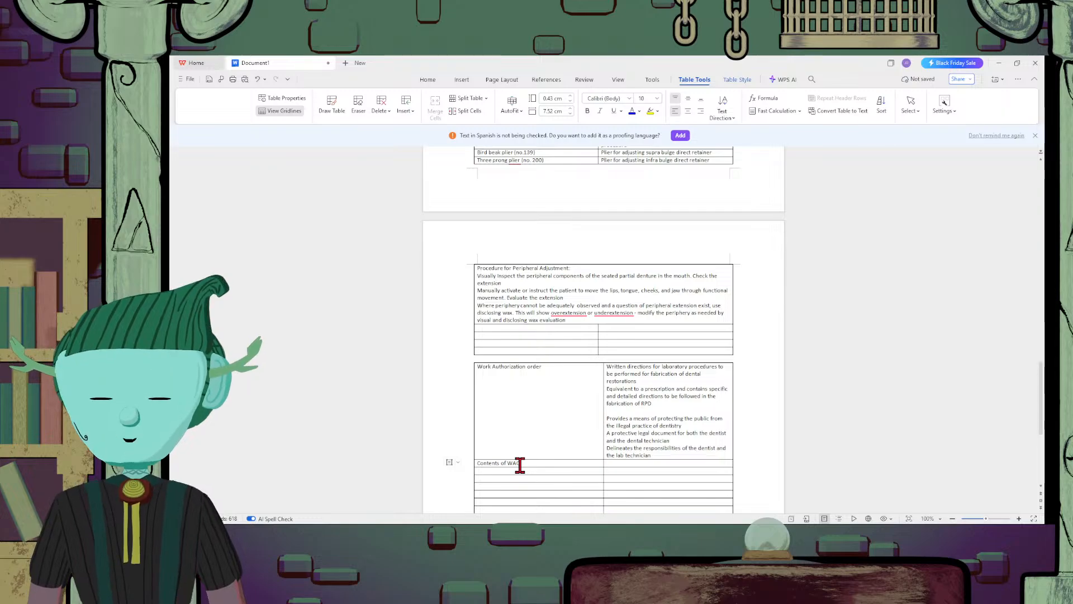
pyautogui.write('O')
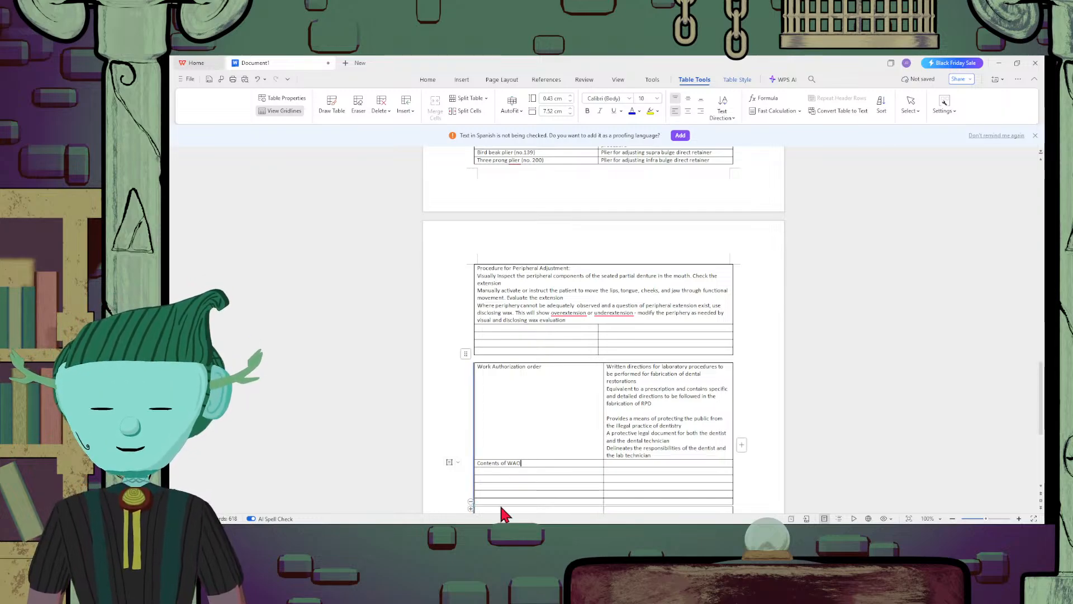
# Enter "Name/Address of the dental laboratory" in the cell beside "Contents of WAO"
pyautogui.click(635, 461)
pyautogui.write('Name')
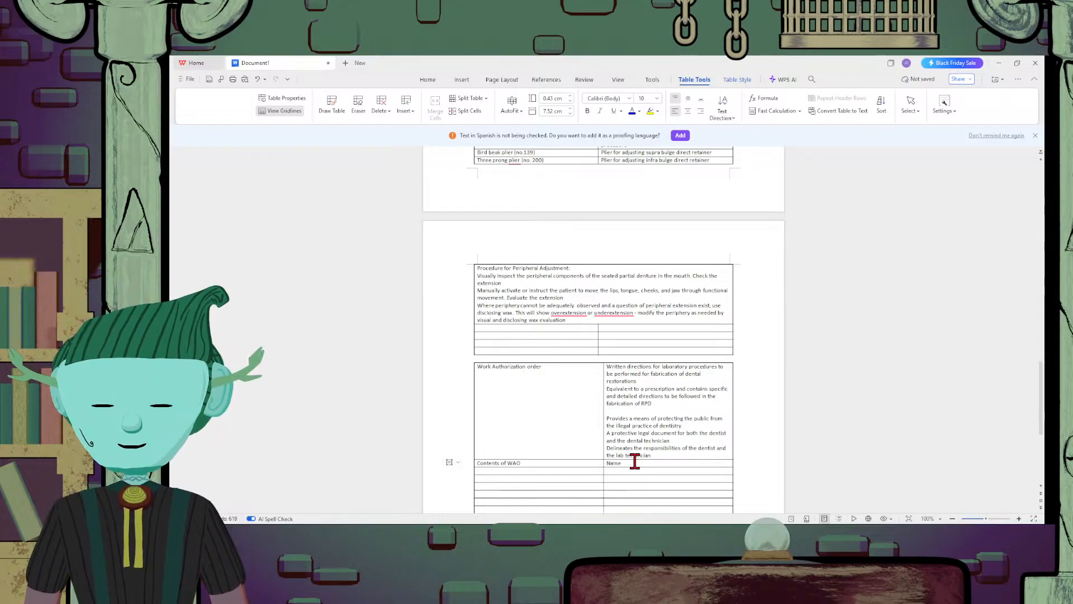
pyautogui.write('/Add')
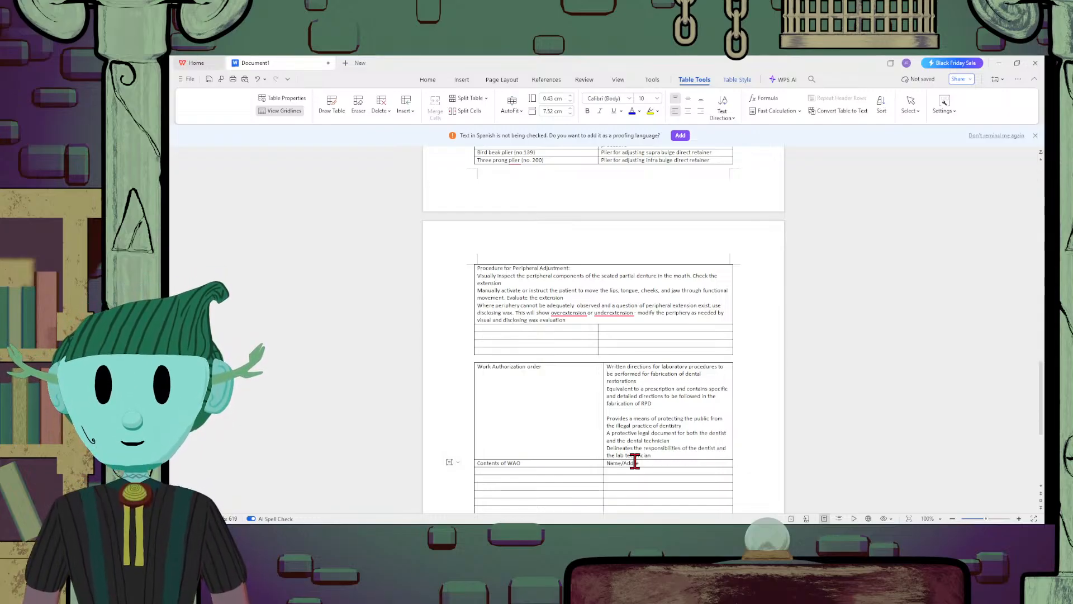
pyautogui.write('ress of the')
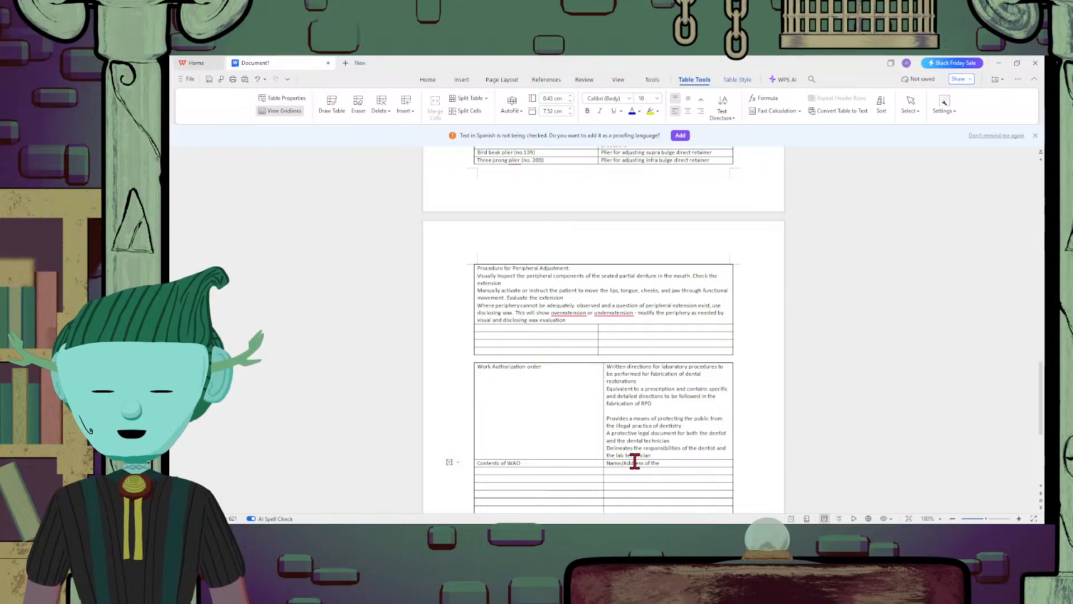
pyautogui.write(' dental labo')
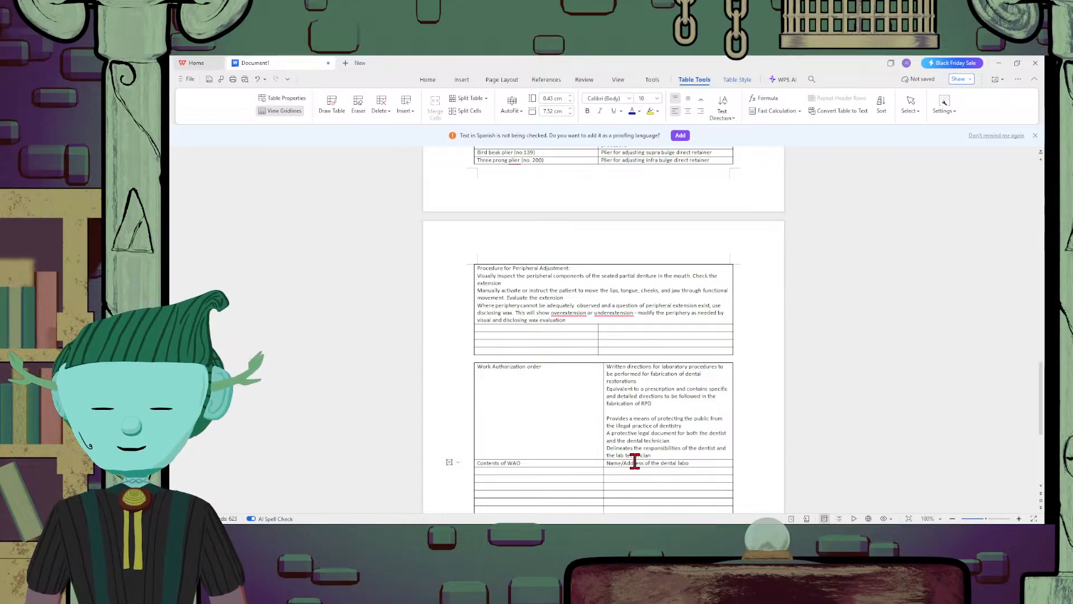
pyautogui.write('ratory')
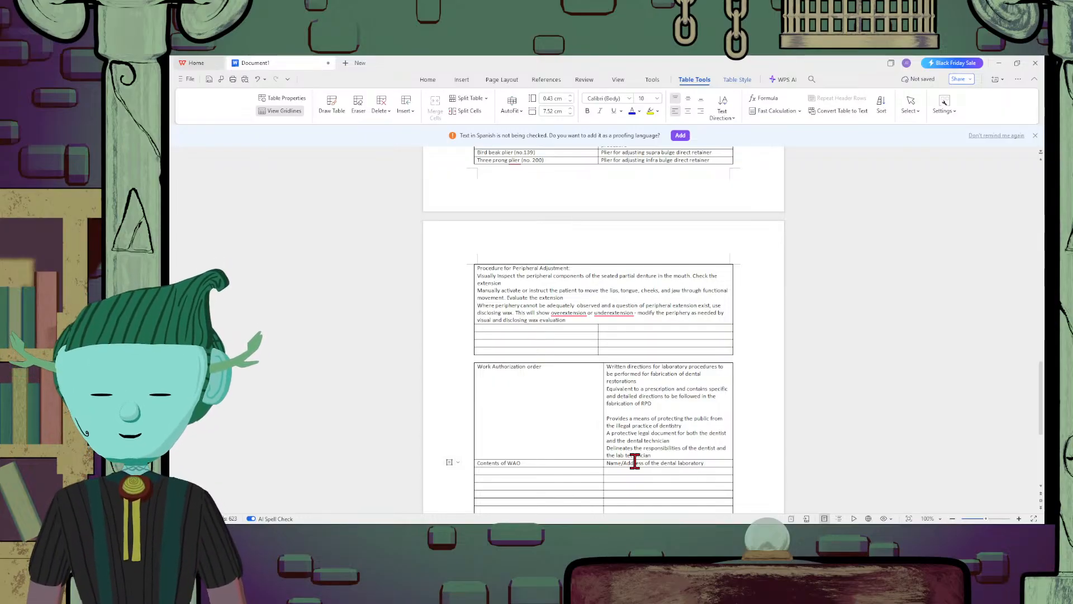
# Add the line "Name and address of the dentist that initiated the WAO" below the dental laboratory line
pyautogui.press('Return')
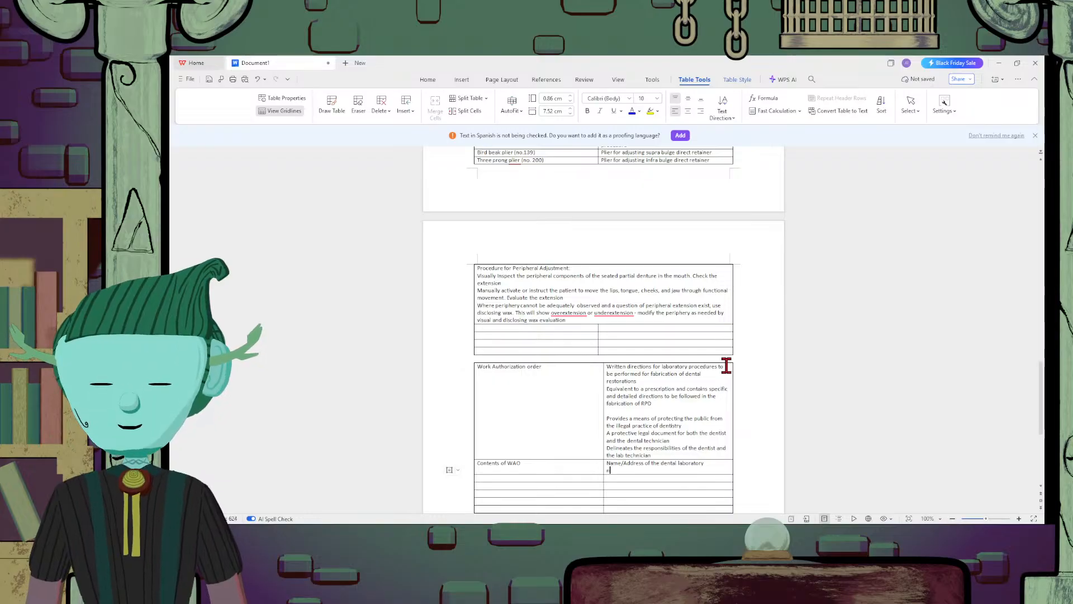
pyautogui.write('Name and addr')
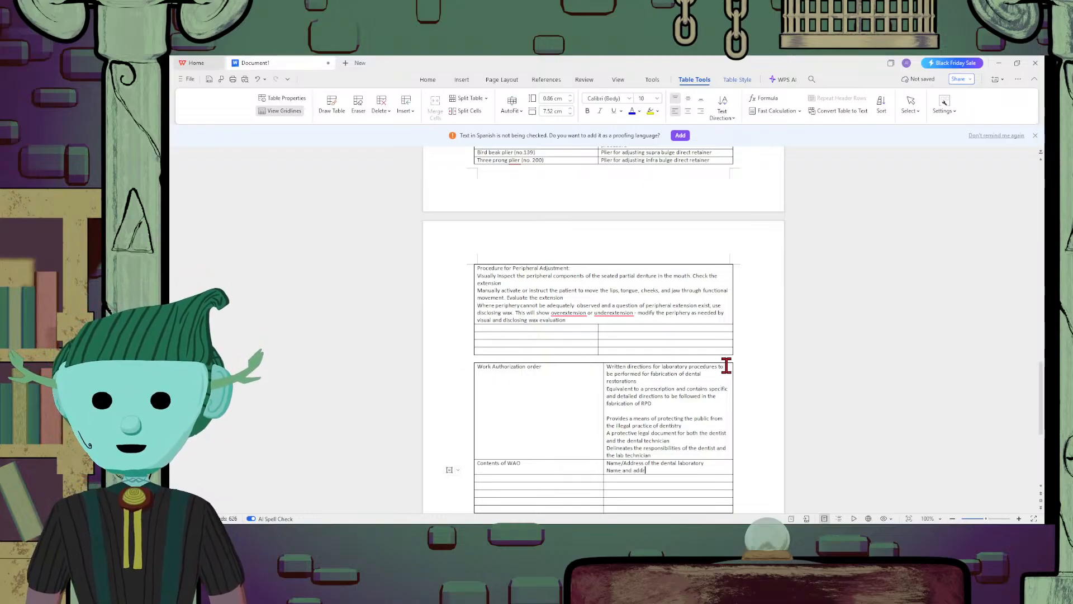
pyautogui.write('ess of the den')
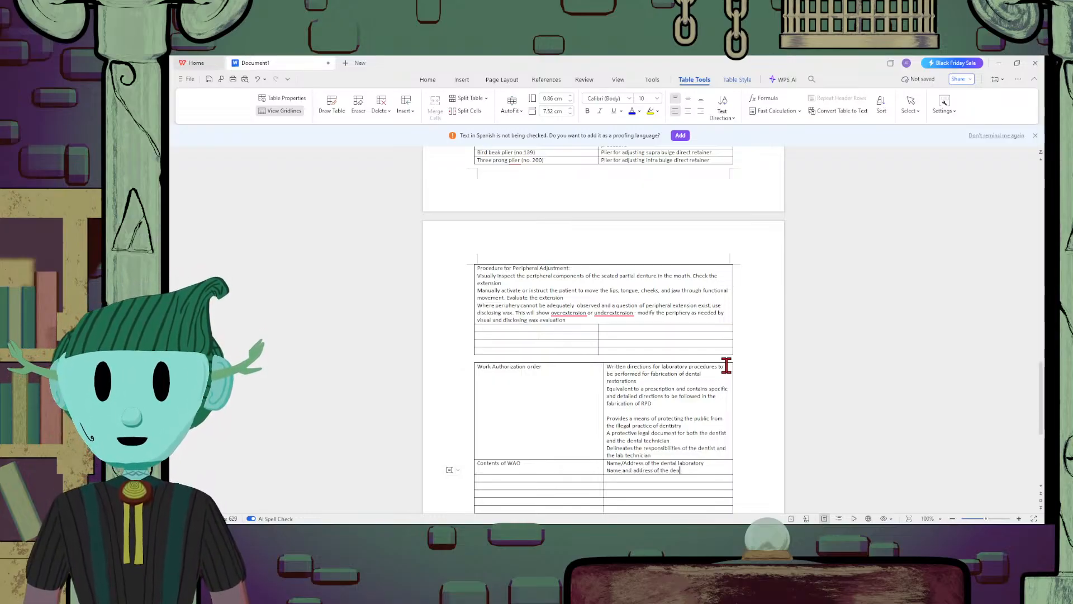
pyautogui.write('tist that ini')
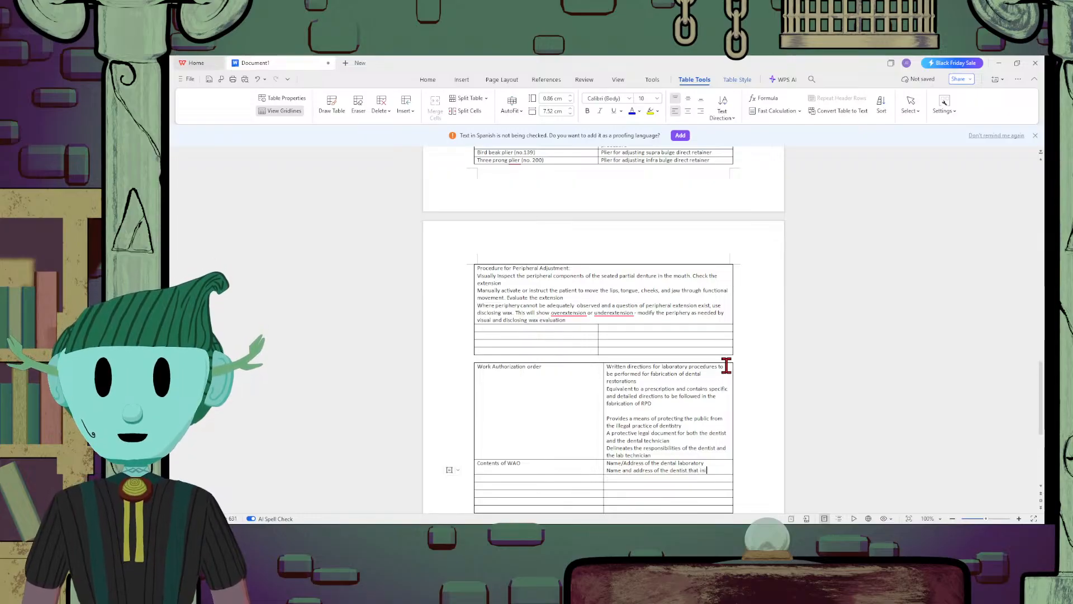
pyautogui.write('tiated the WA')
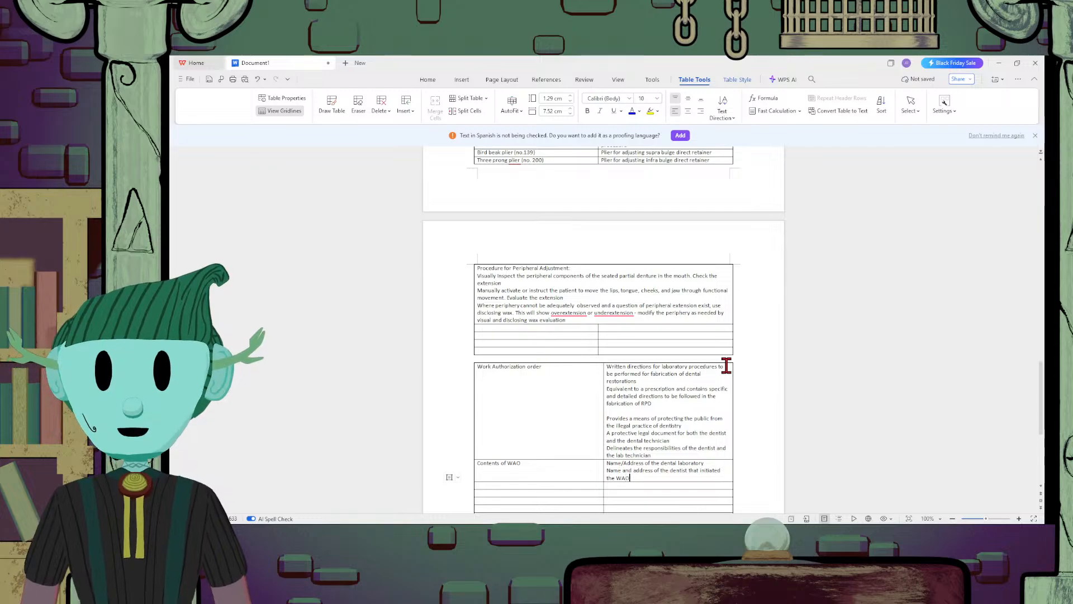
pyautogui.write('O')
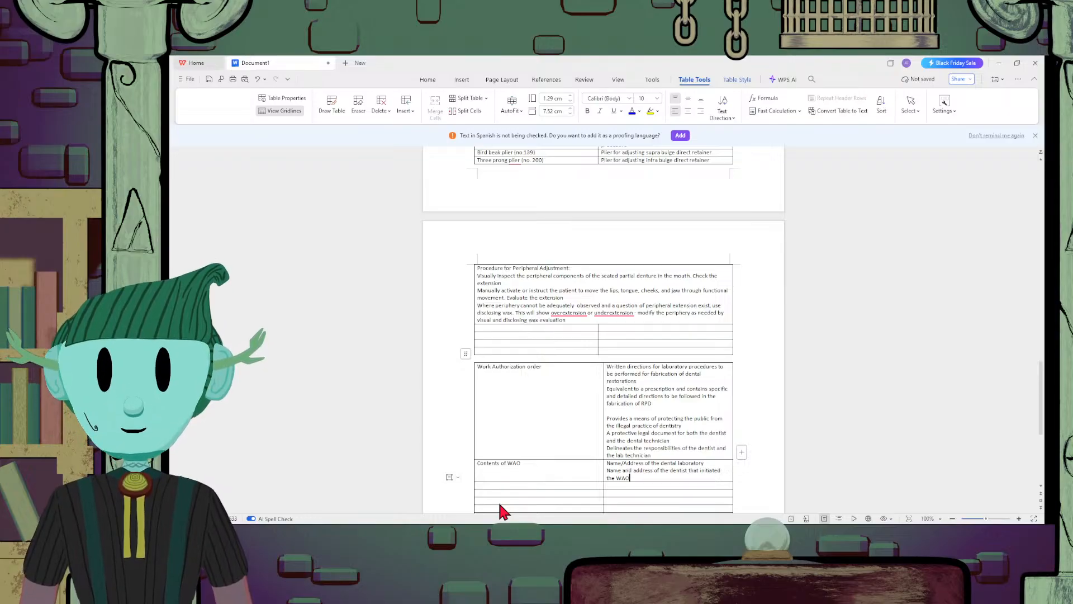
# Add the line "Identification of the Patient" to the WAO contents cell
pyautogui.press('Return')
pyautogui.write('Id')
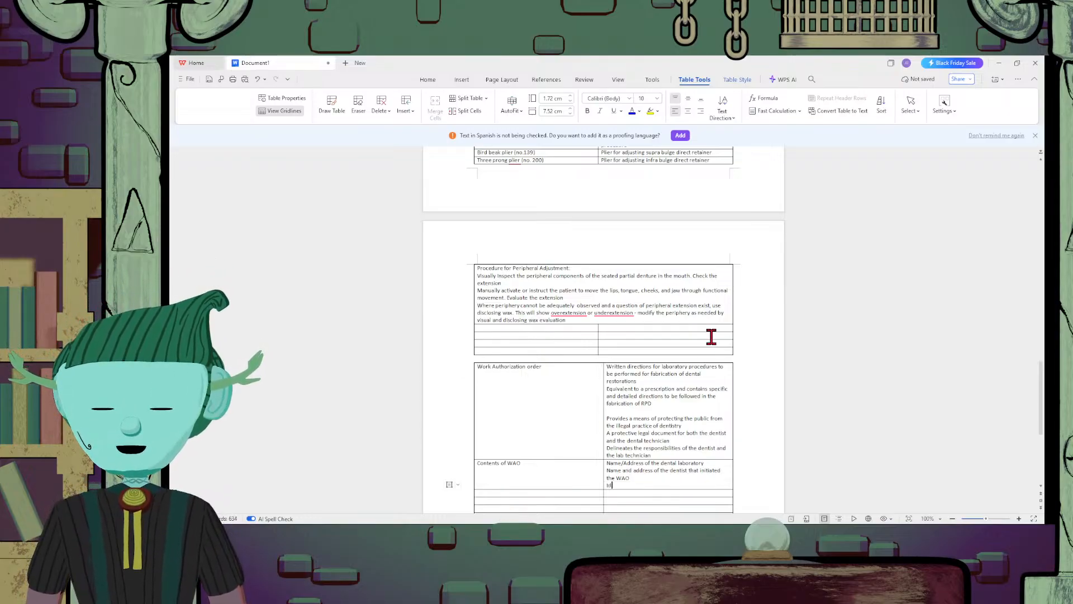
pyautogui.write('entific')
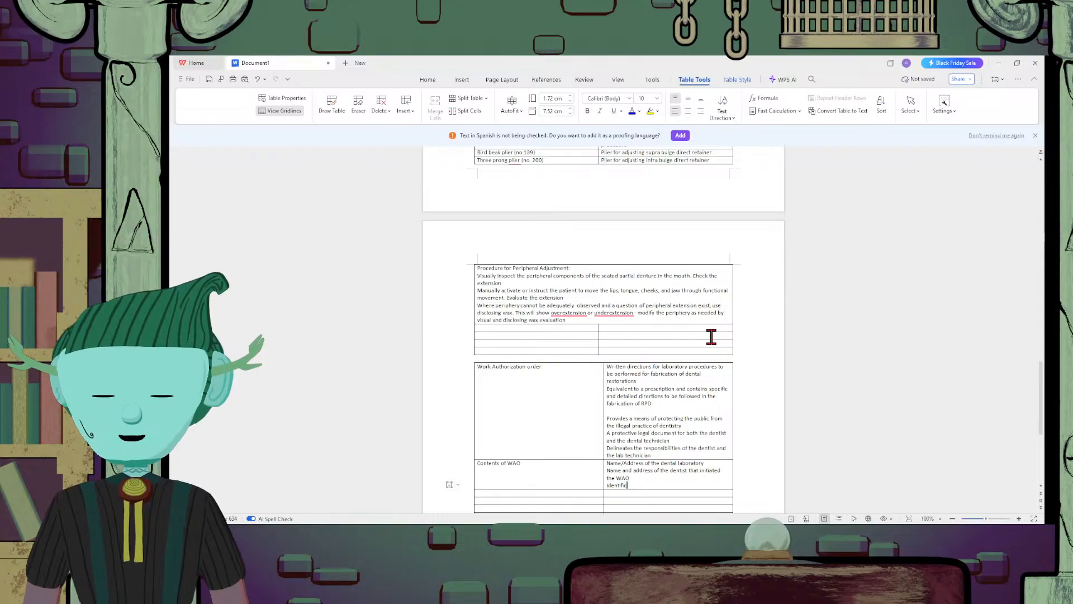
pyautogui.write('ation of the Patient')
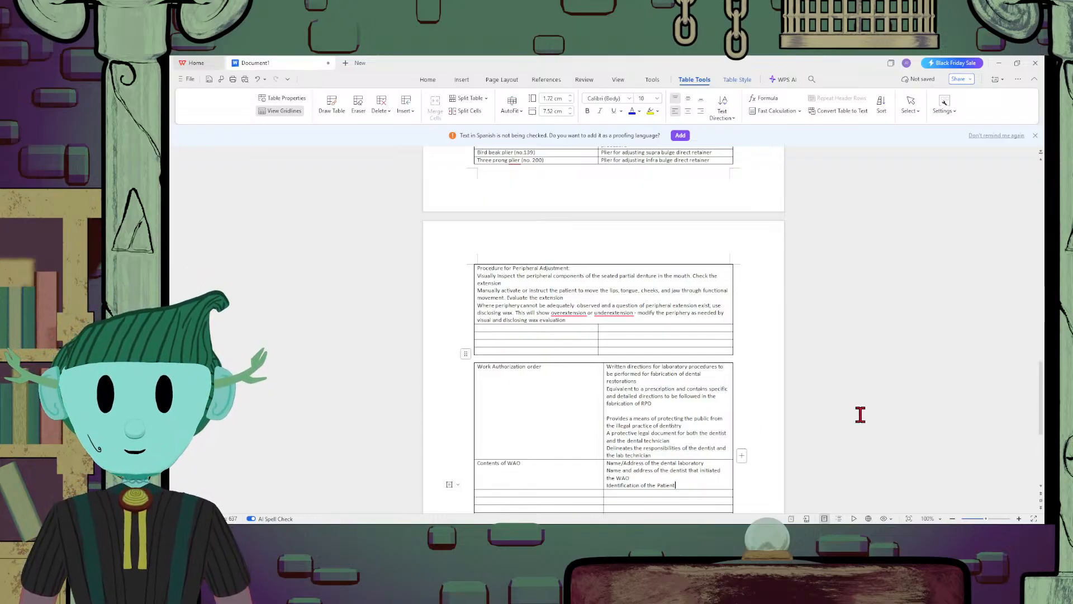
pyautogui.write('Date')
pyautogui.press('BackSpace')
pyautogui.press('BackSpace')
pyautogui.press('BackSpace')
pyautogui.press('BackSpace')
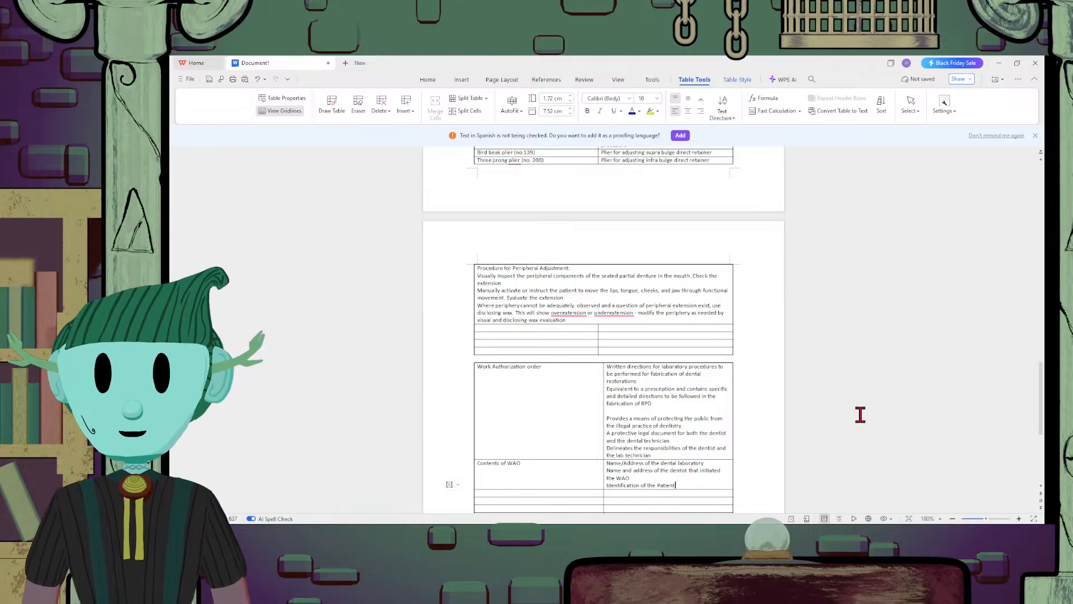
# Add the line "Date of WAO/Desired date of completion of request" below the patient identification line
pyautogui.press('Return')
pyautogui.write('Date of W')
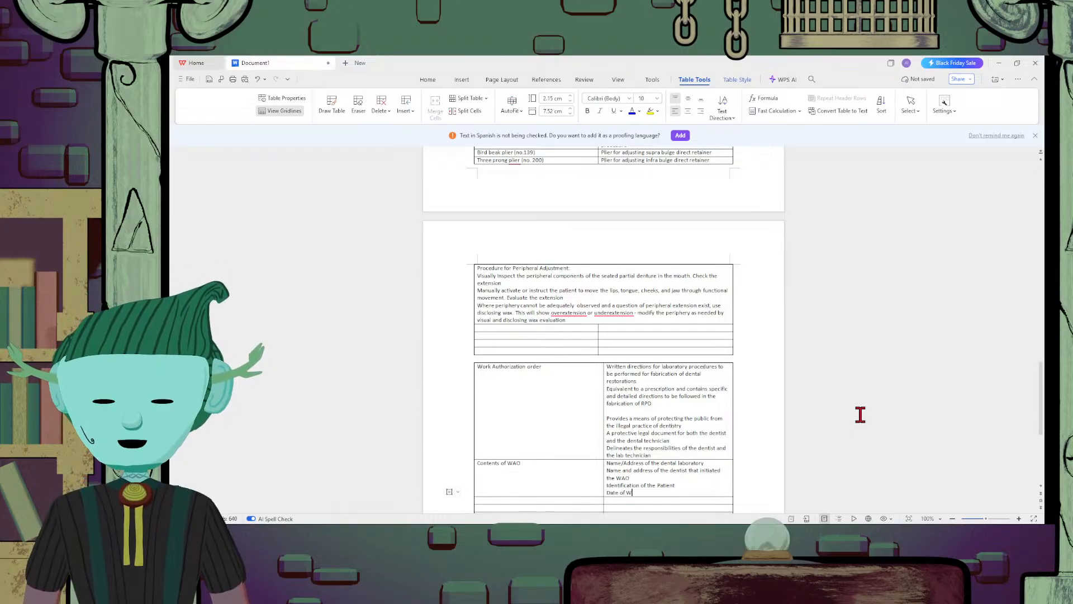
pyautogui.write('AO/ Date of')
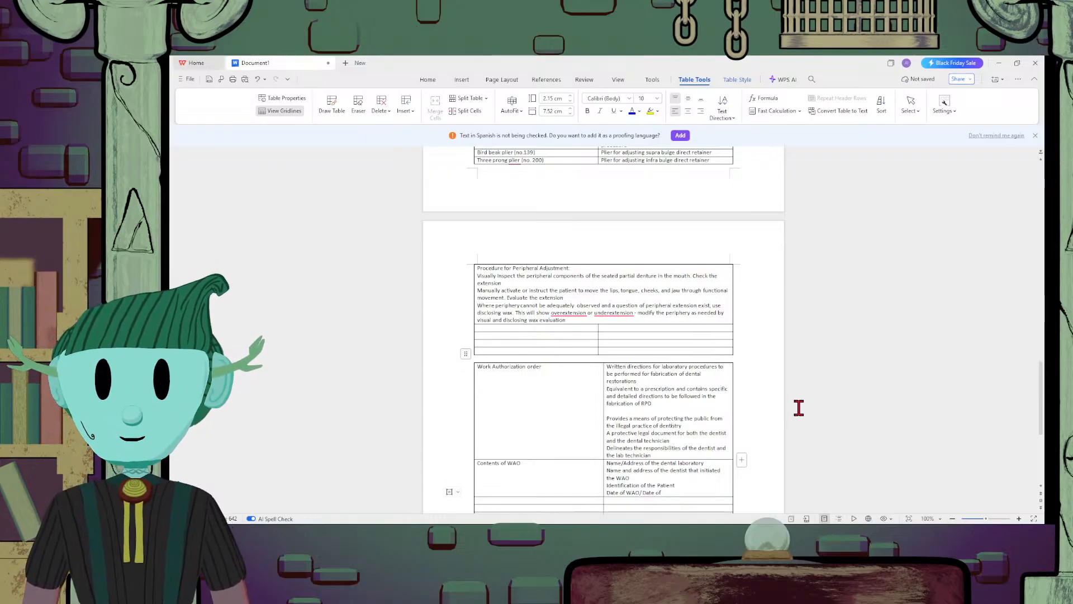
pyautogui.press('BackSpace')
pyautogui.press('BackSpace')
pyautogui.press('BackSpace')
pyautogui.press('BackSpace')
pyautogui.press('BackSpace')
pyautogui.press('BackSpace')
pyautogui.write('es')
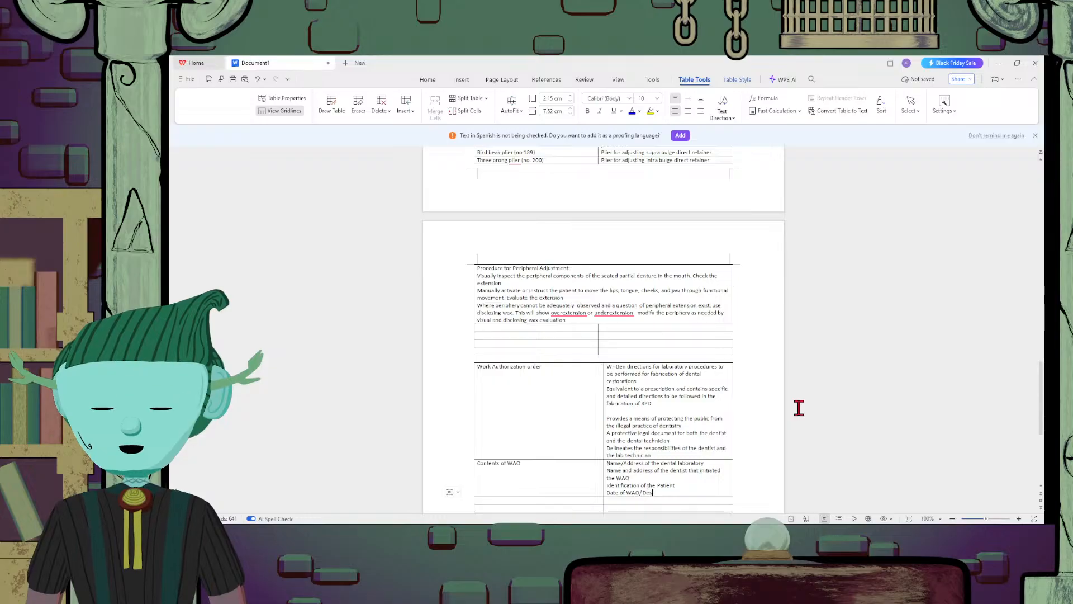
pyautogui.write('ired date')
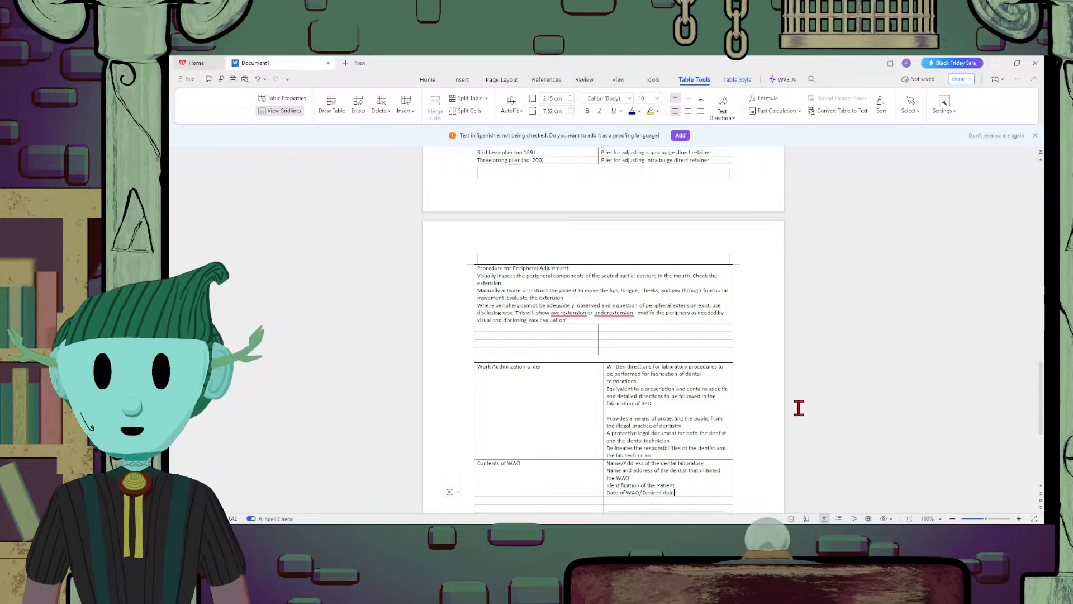
pyautogui.write(' of com')
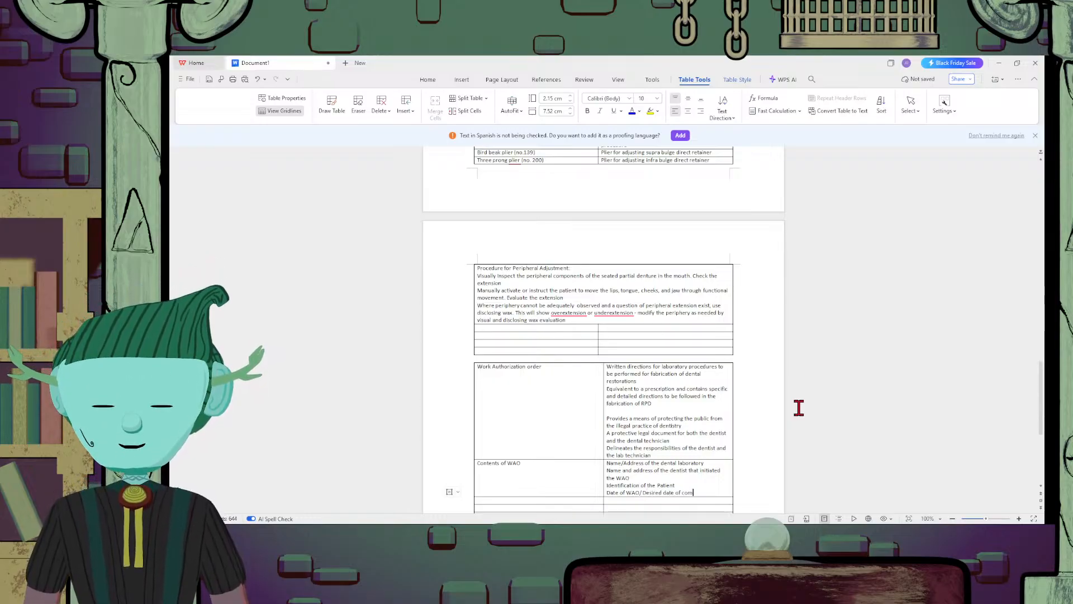
pyautogui.write('pletion of')
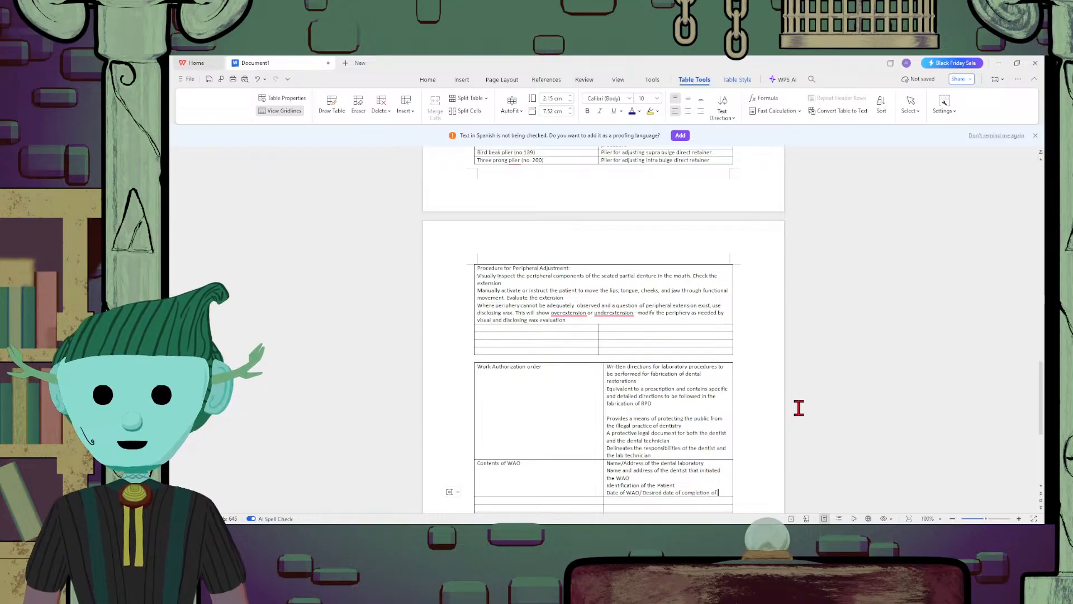
pyautogui.write(' request')
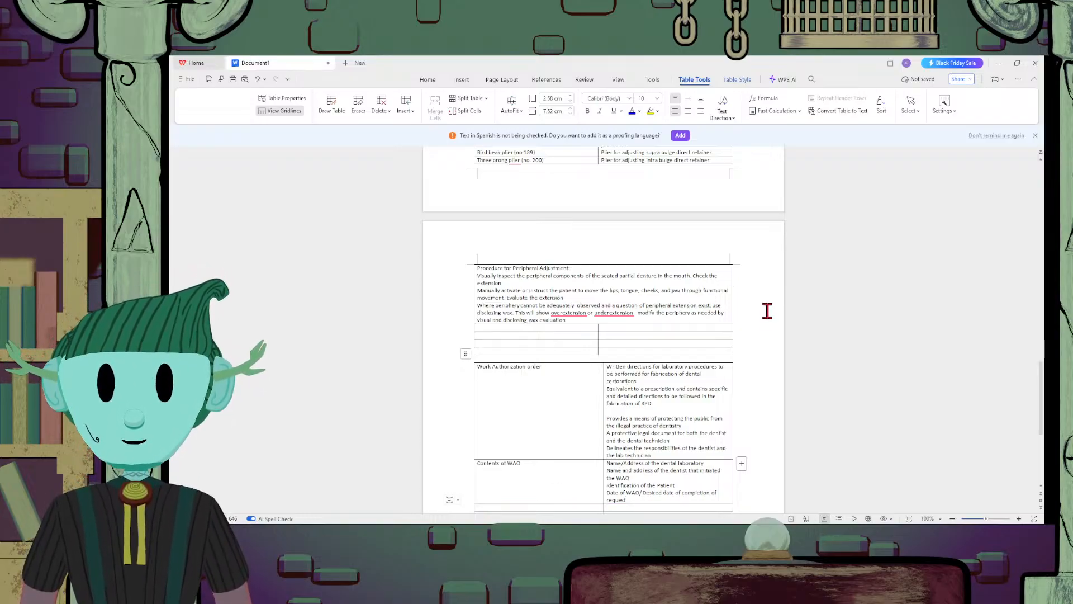
# Add the line "Specific Instructions" below the date line in the WAO contents cell
pyautogui.press('Return')
pyautogui.write('S')
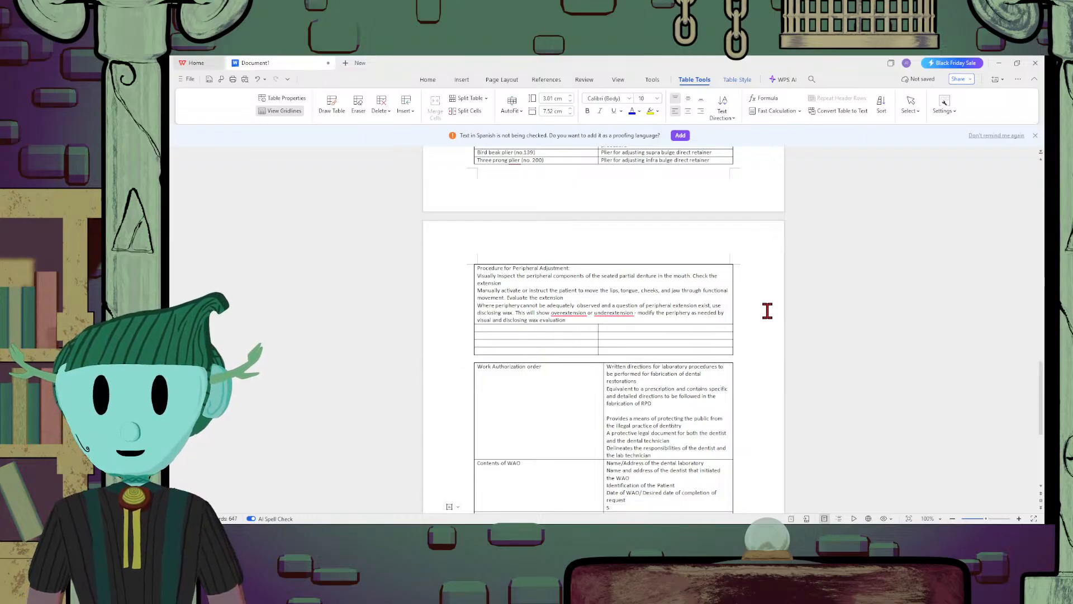
pyautogui.write('pecific Instr')
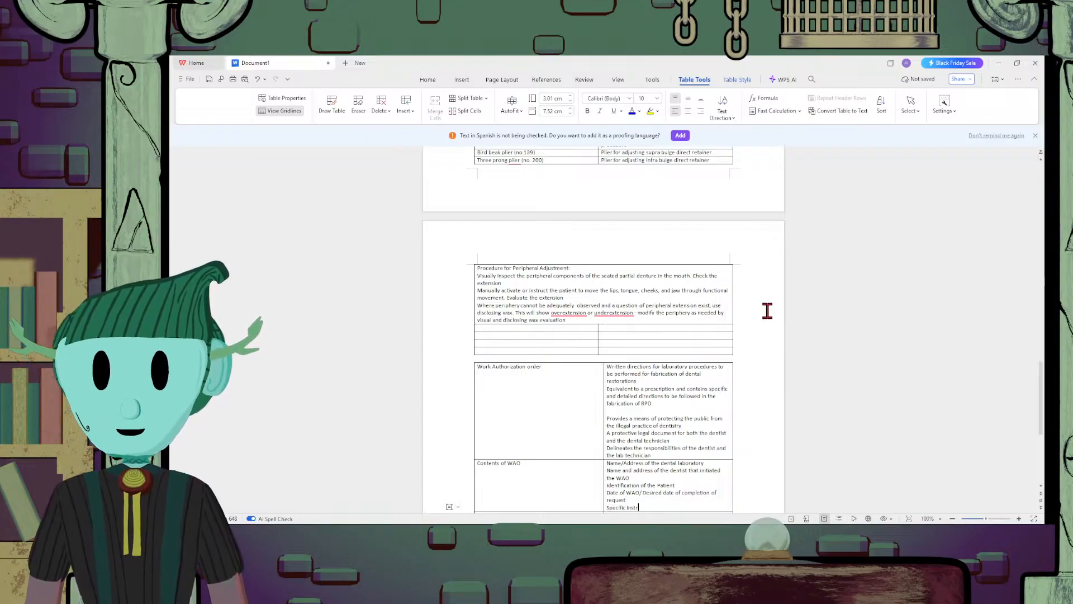
pyautogui.write('uctions')
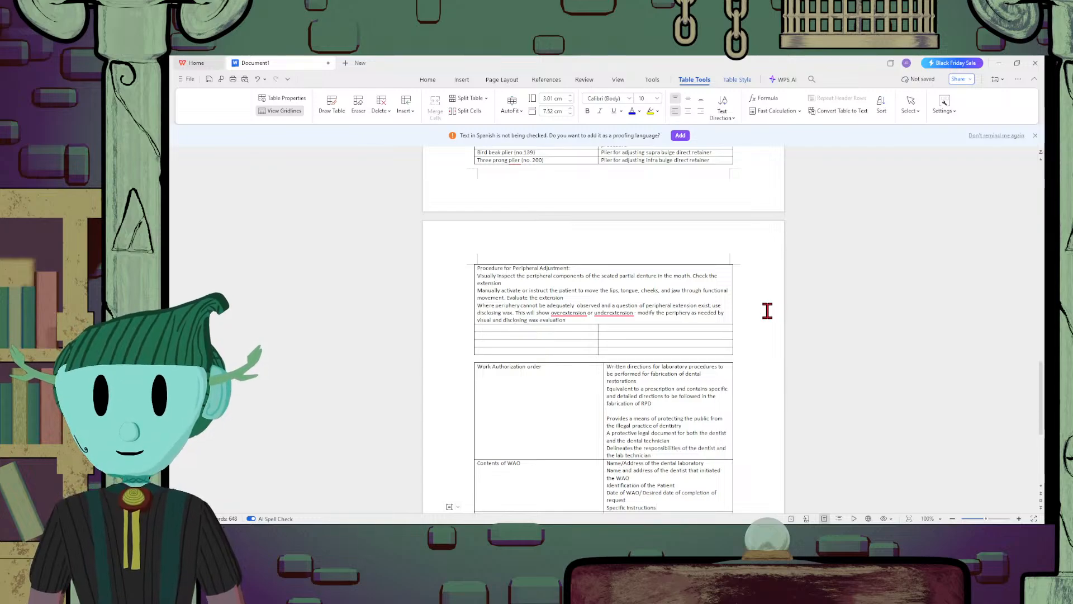
# Add the line "Signature of the dentist" below the specific instructions and start an empty line under it
pyautogui.scroll(-3, 767, 310)
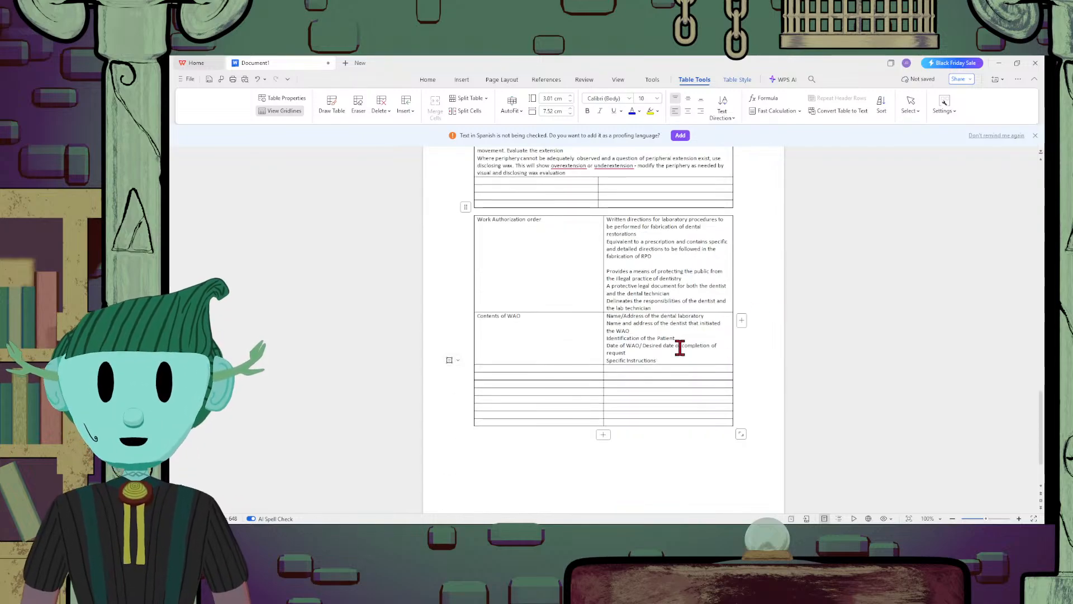
pyautogui.press('Return')
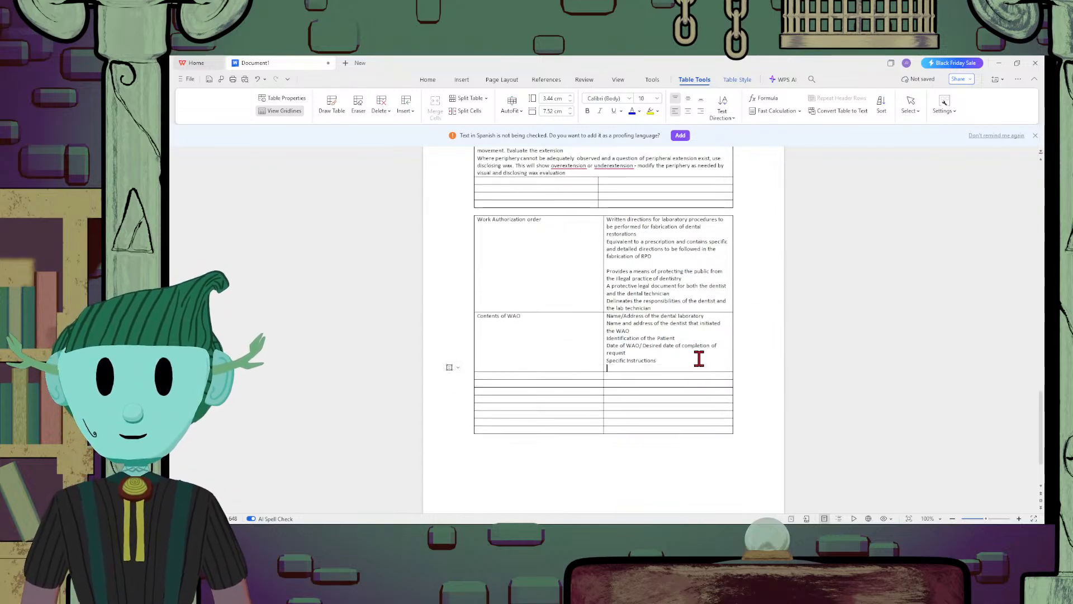
pyautogui.write('Signature ')
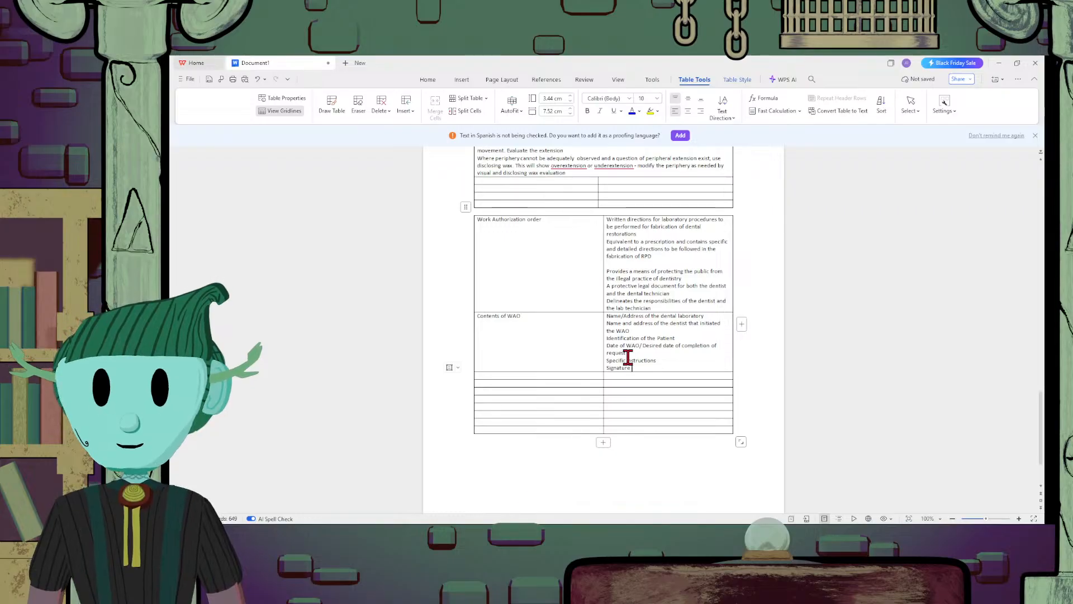
pyautogui.write('of the dentist')
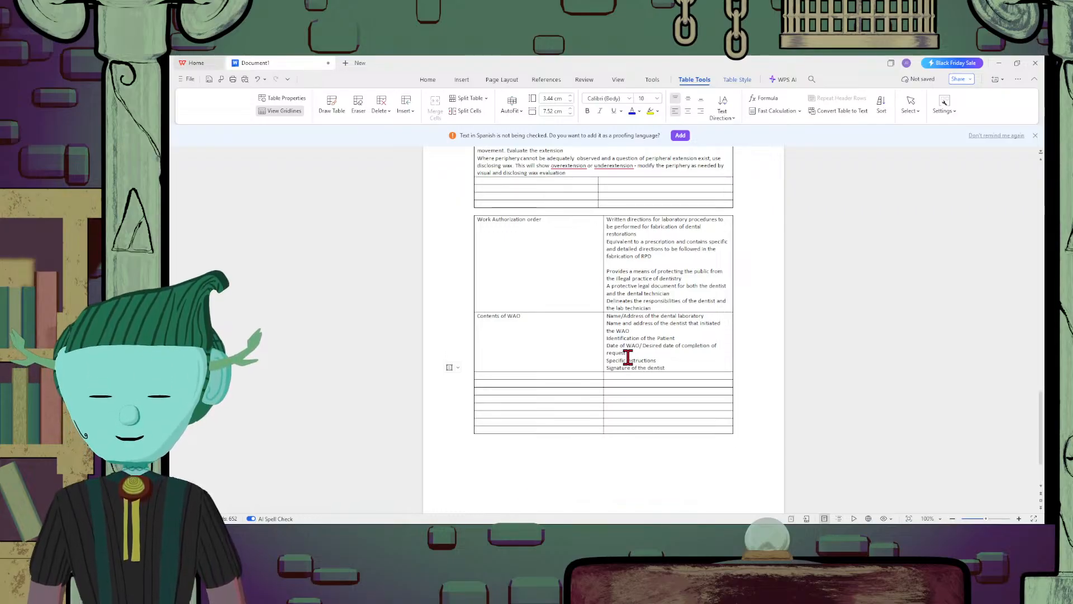
pyautogui.press('Return')
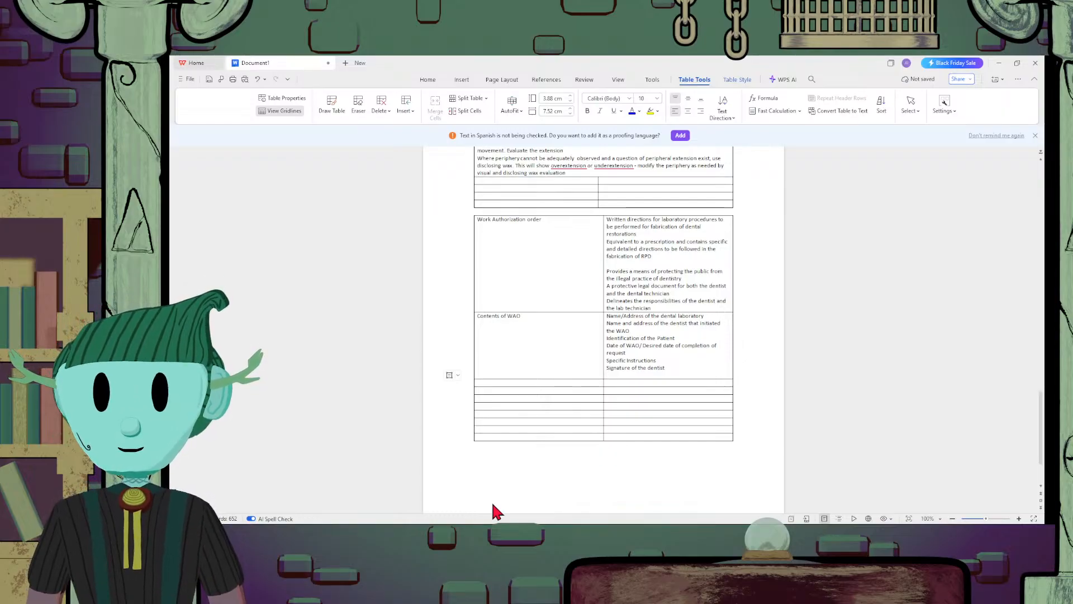
pyautogui.click(689, 369)
pyautogui.press('Down')
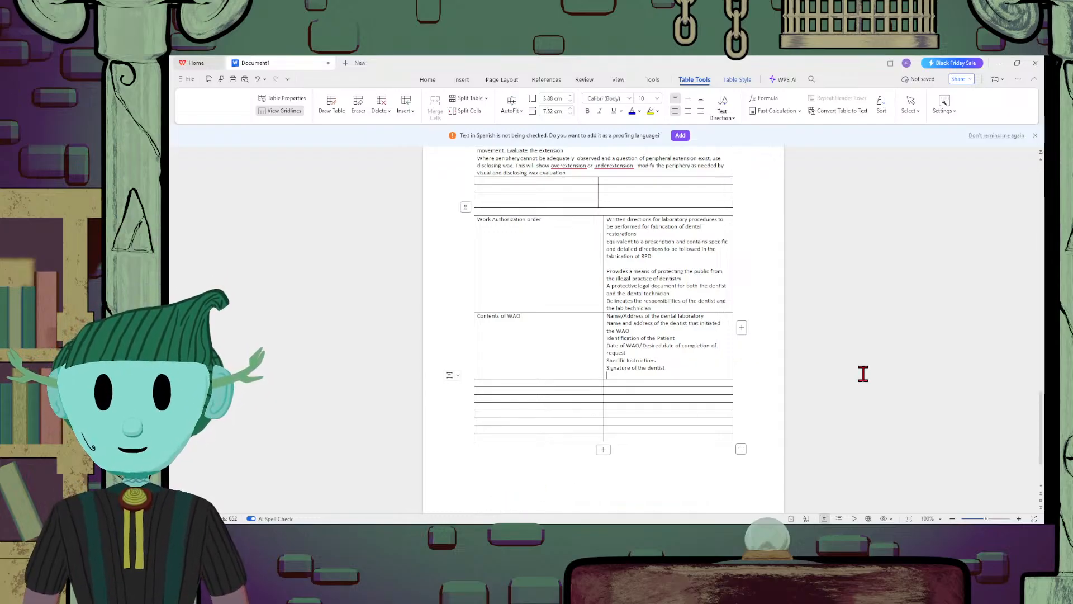
# Add "Registered license of the Dentist" as the last line of the WAO contents cell, below the dentist's signature
pyautogui.write('Re')
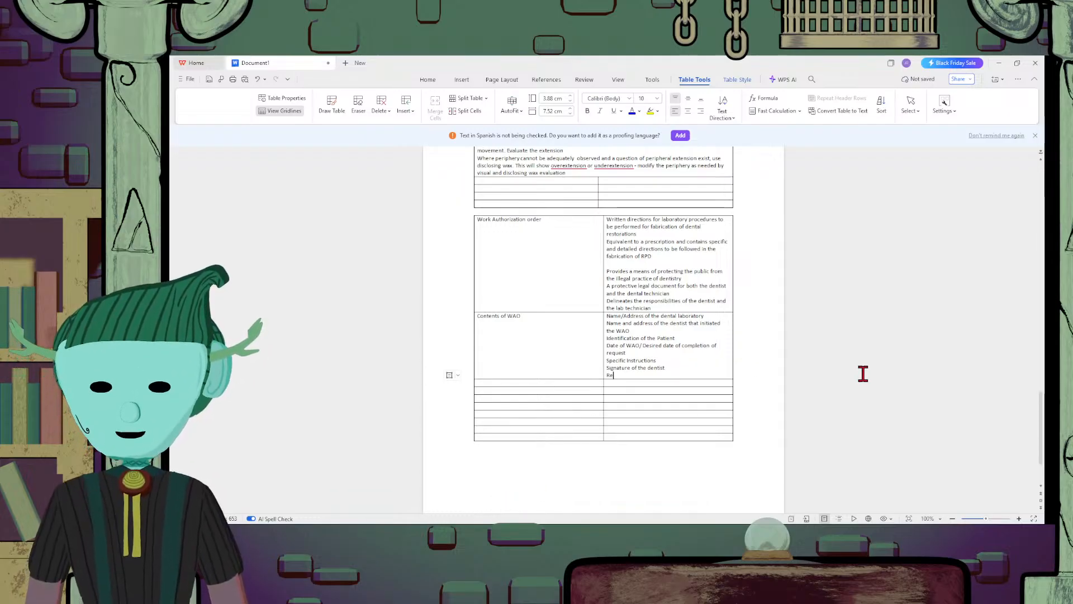
pyautogui.write('gisted')
pyautogui.press('BackSpace')
pyautogui.press('BackSpace')
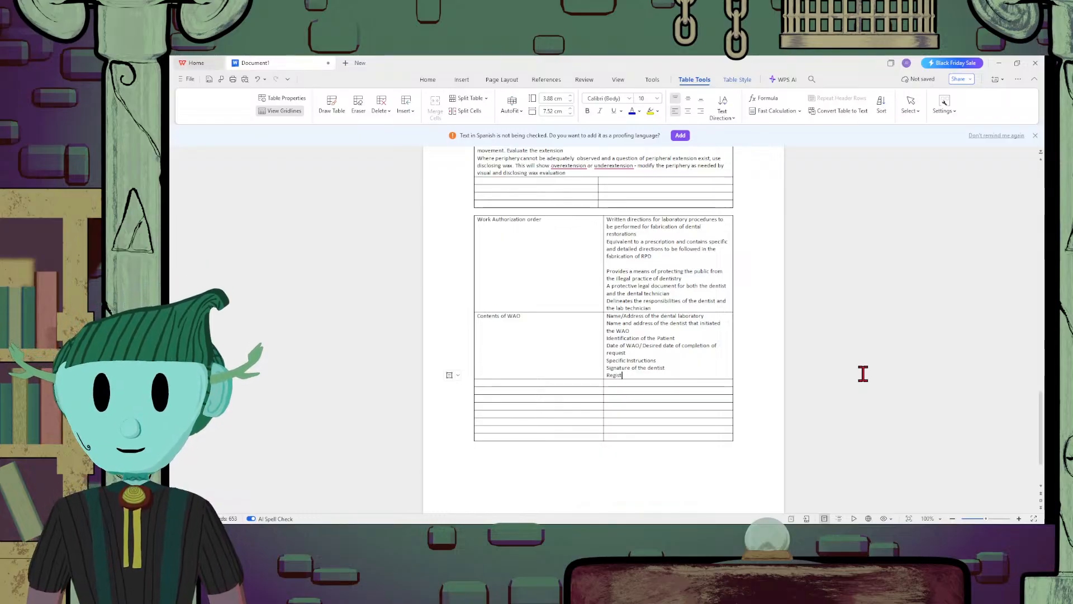
pyautogui.write('red ')
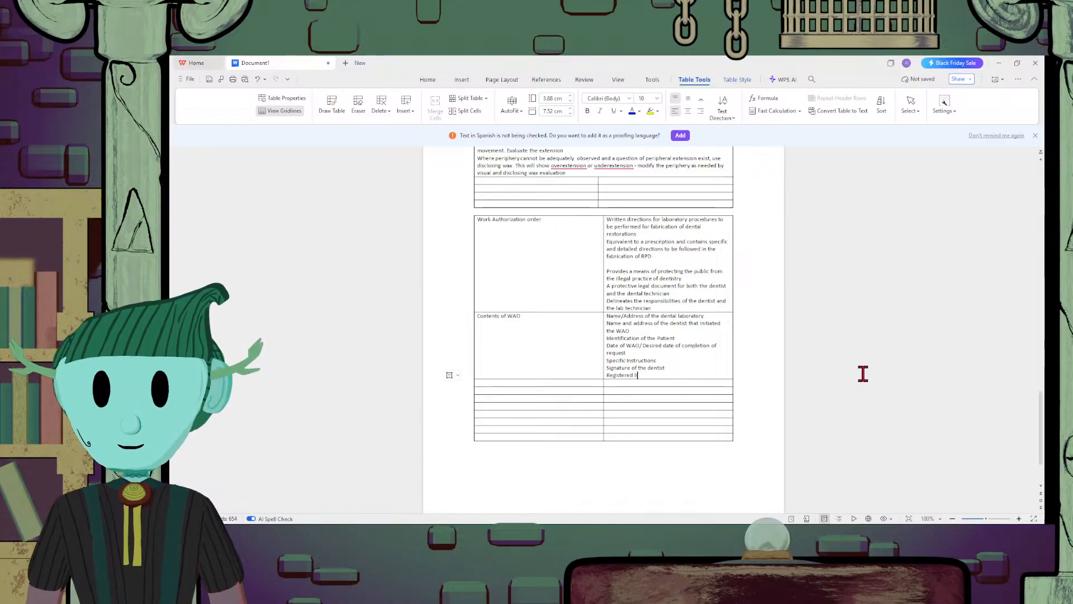
pyautogui.write('license of ')
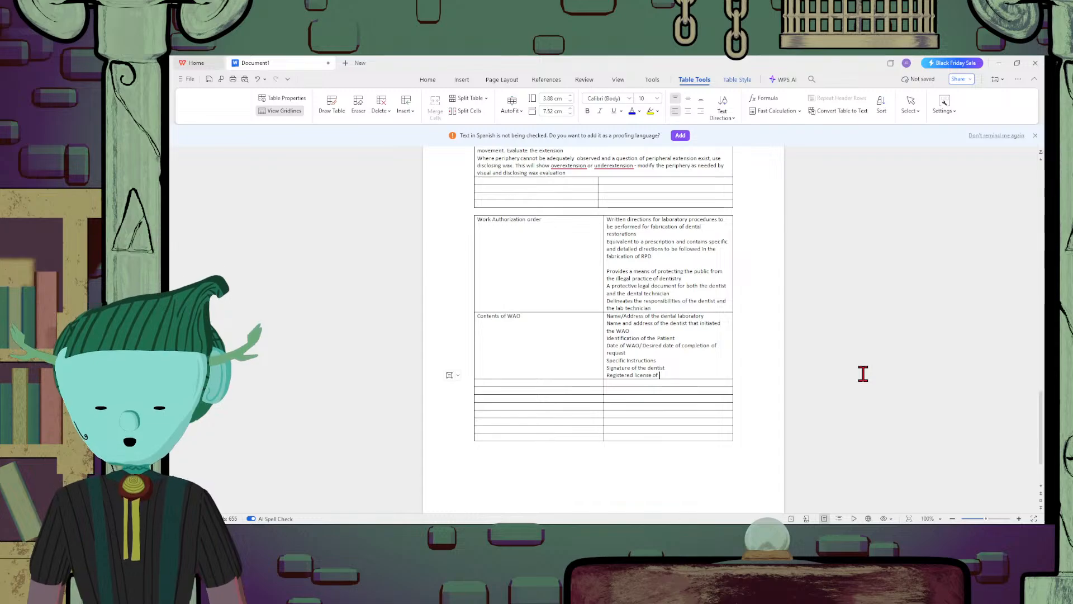
pyautogui.write('the ')
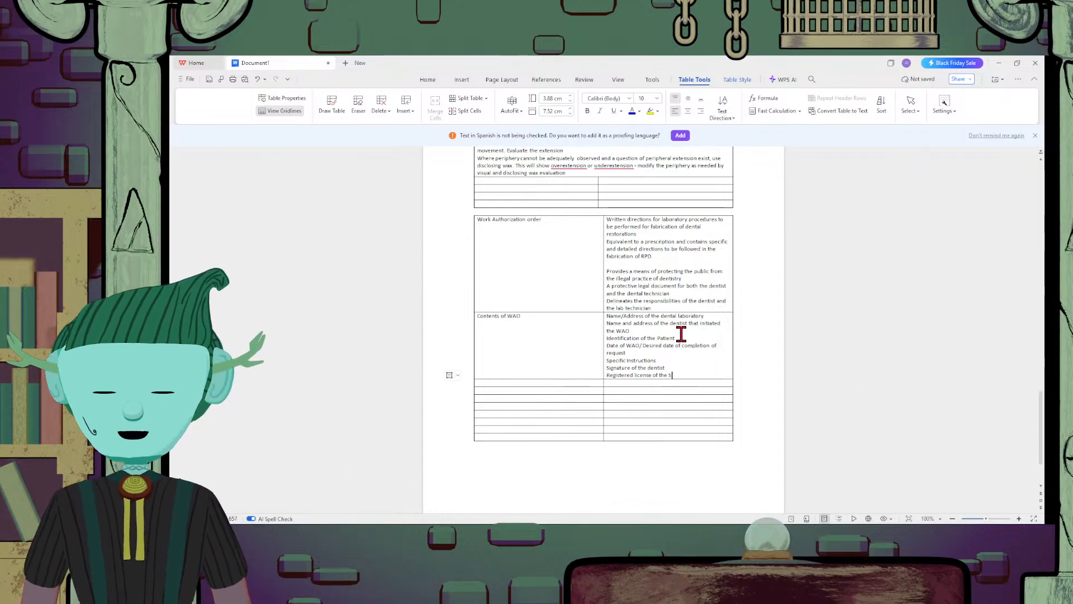
pyautogui.write('Dentist')
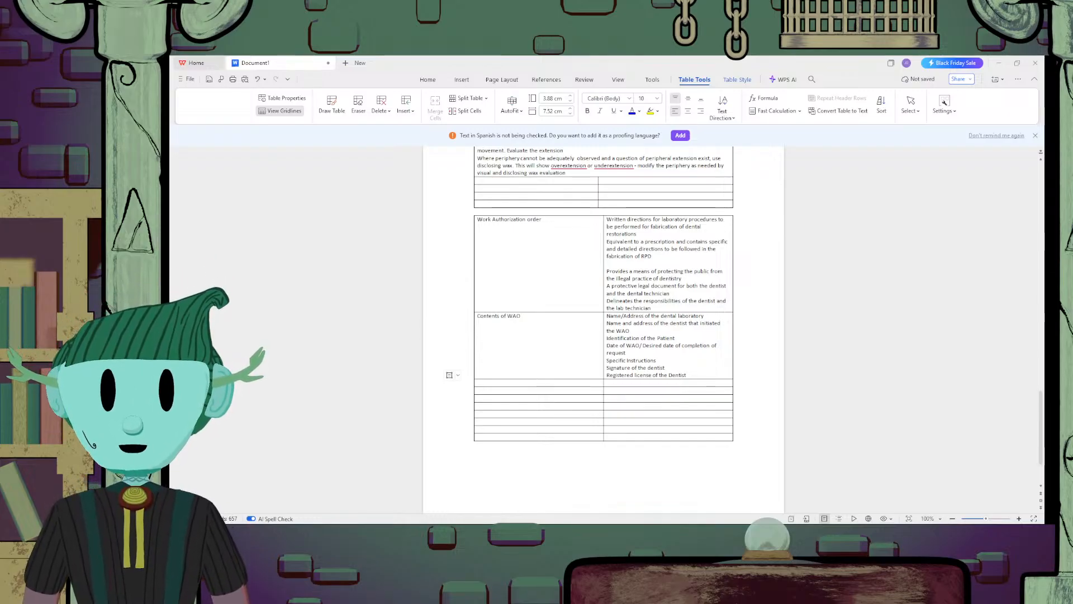
# Enter the row heading "Definitive Instructions in a WAO" in the first column below "Contents of WAO"
pyautogui.click(534, 383)
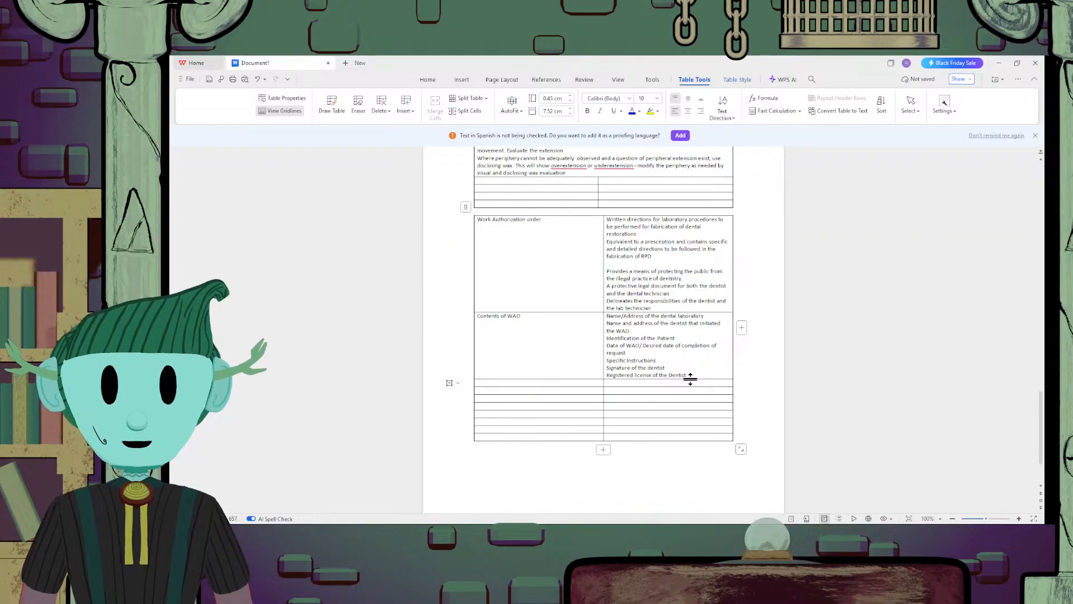
pyautogui.moveTo(689, 379); pyautogui.dragTo(688, 379)
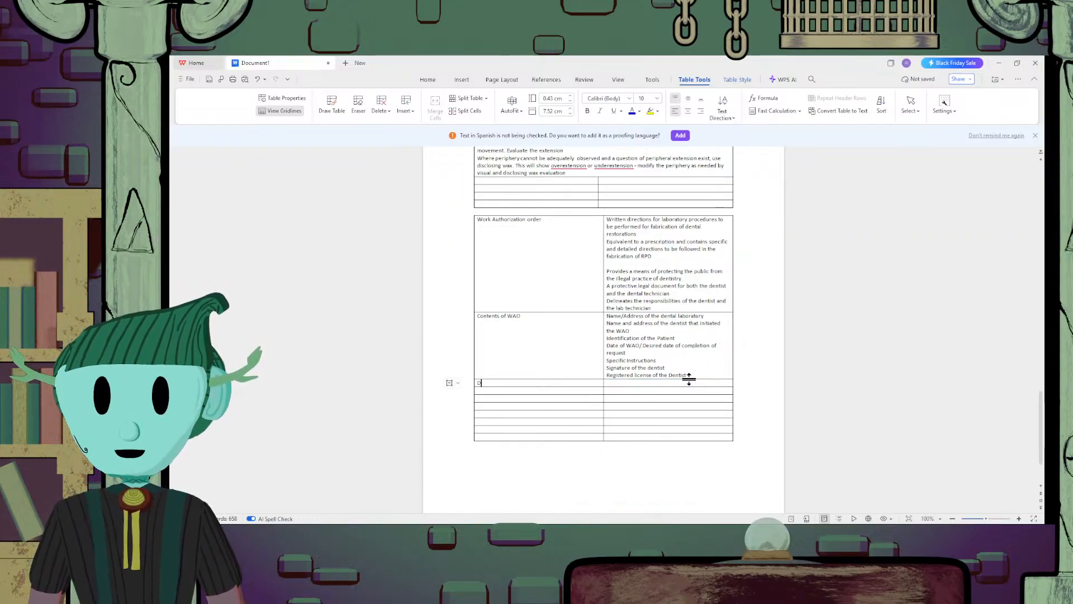
pyautogui.write('Defintive')
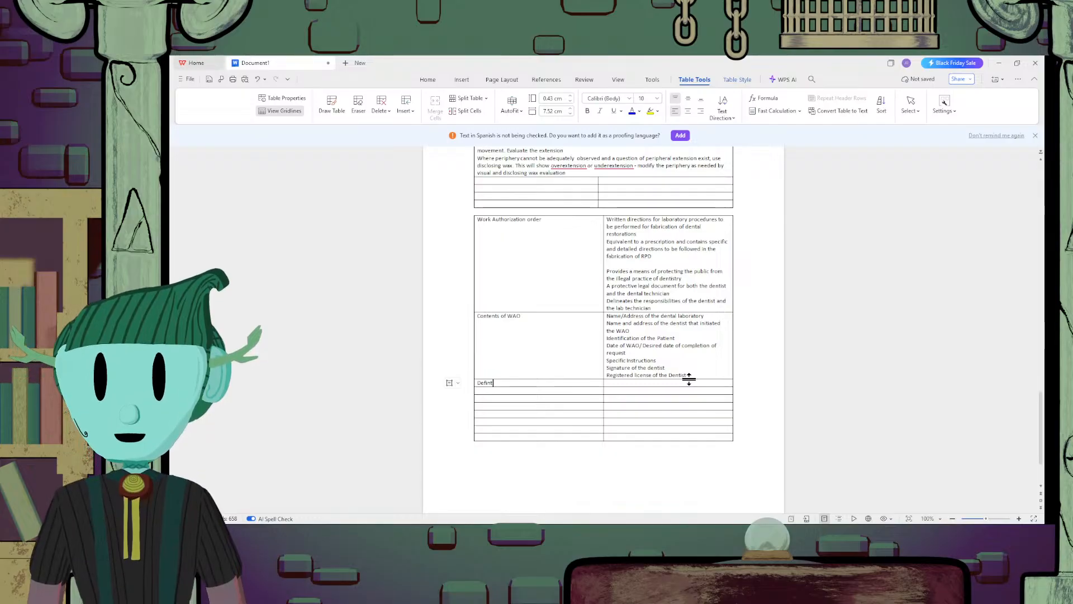
pyautogui.press('BackSpace')
pyautogui.write('itive Ins')
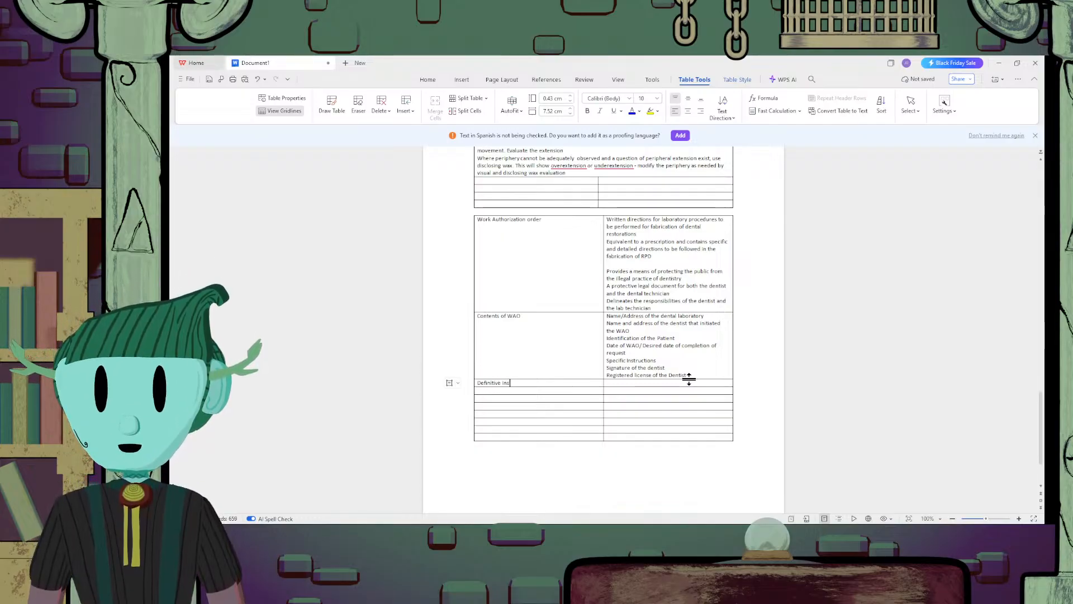
pyautogui.write('tructions in ')
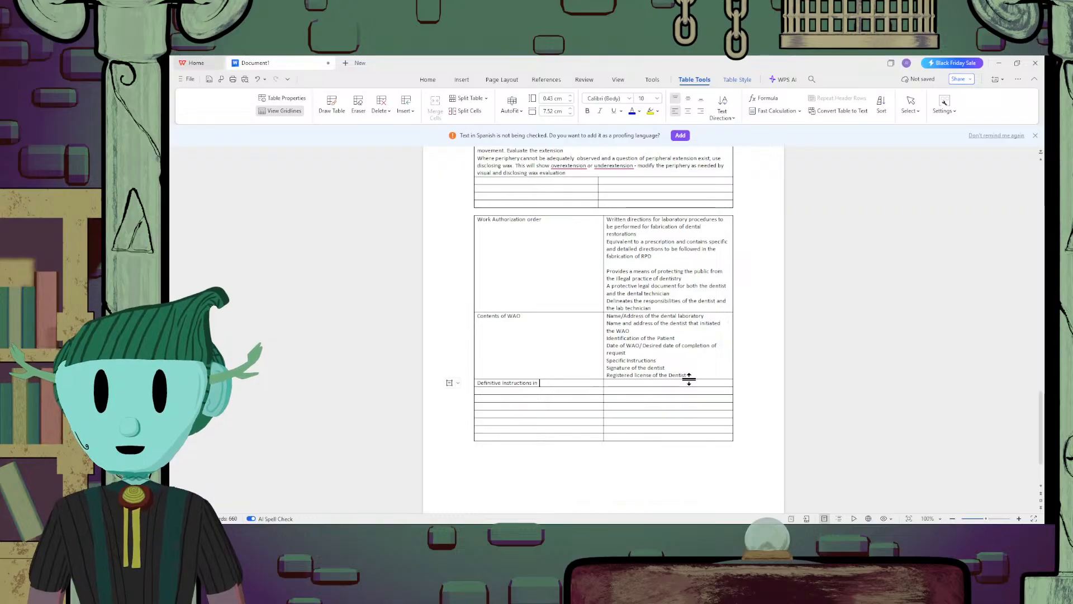
pyautogui.write('a WAO')
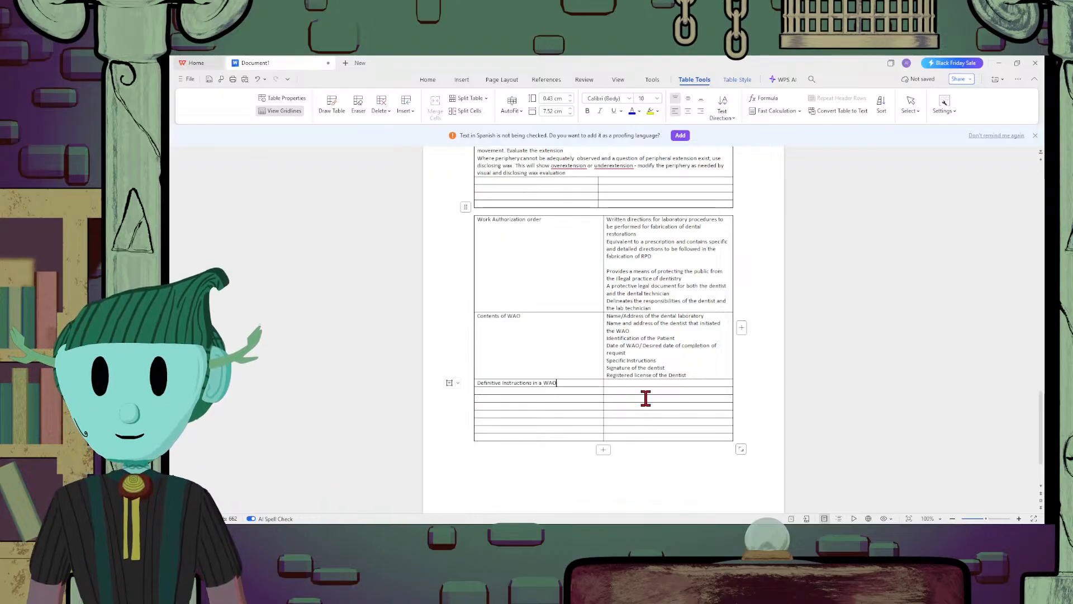
# Enter "Printed Listings of materials and specifications" in the cell beside the definitive instructions heading
pyautogui.click(659, 384)
pyautogui.write('Printed')
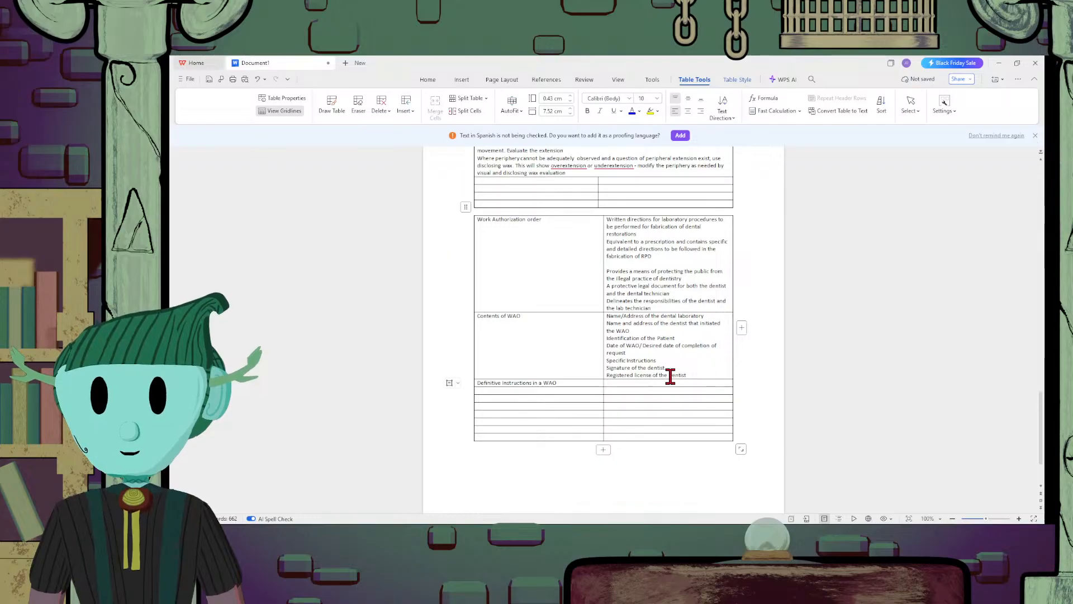
pyautogui.write(' Lis')
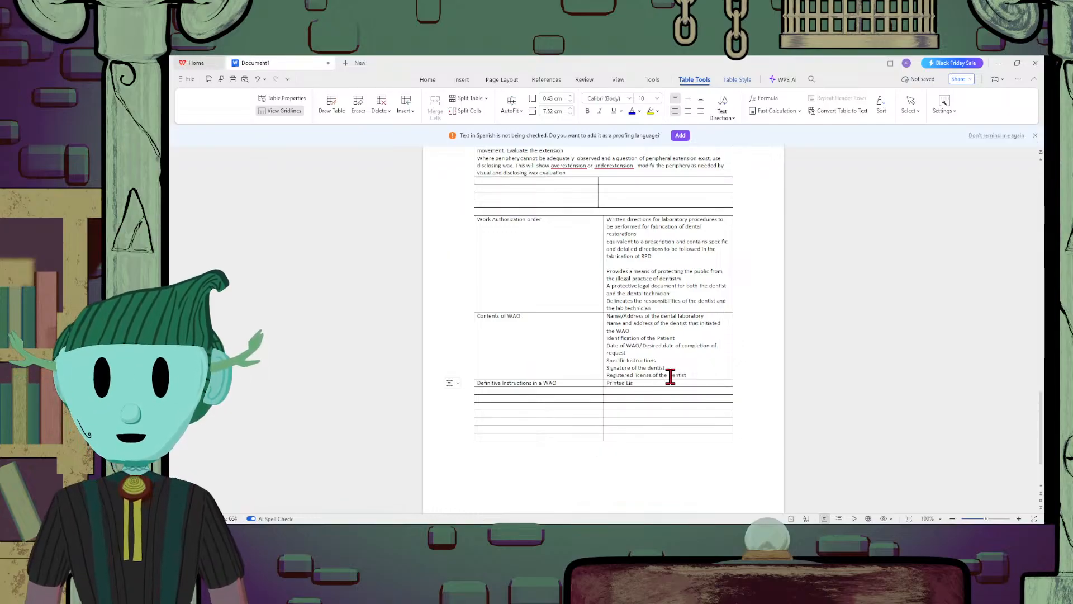
pyautogui.write('tings ')
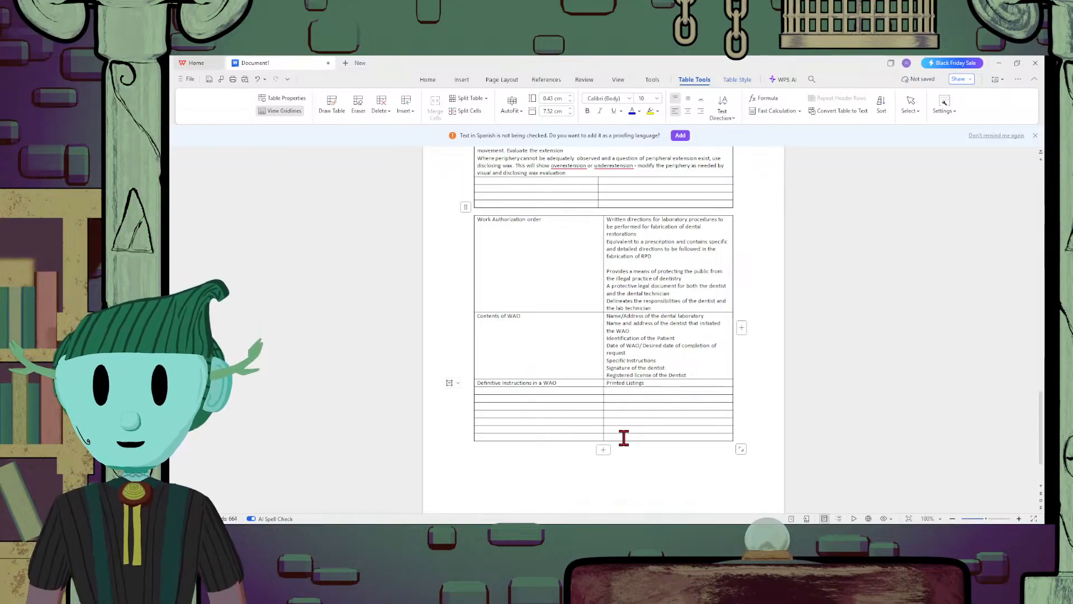
pyautogui.write('of mat')
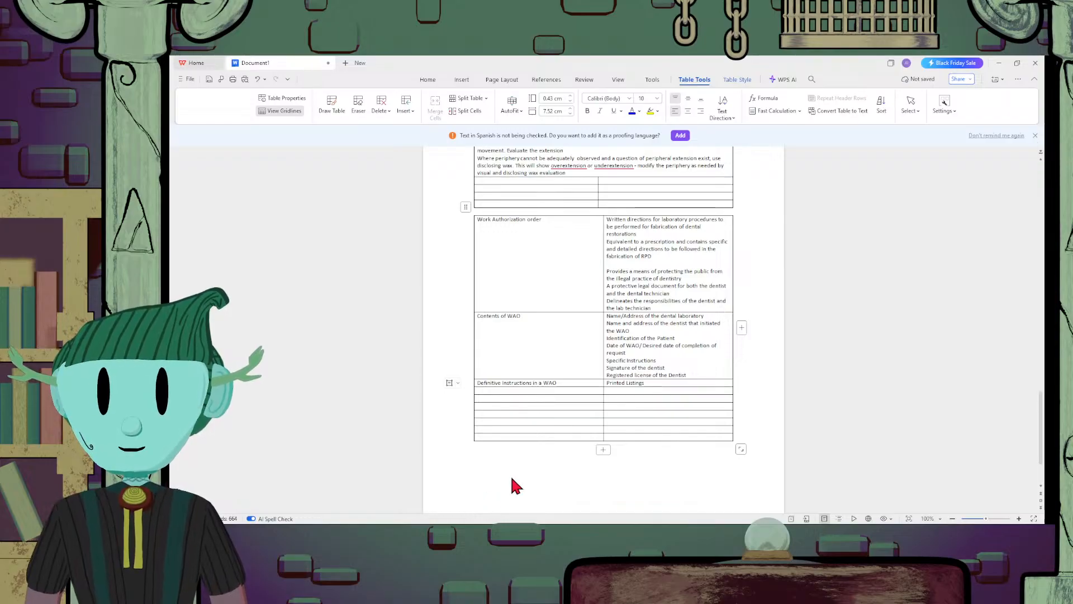
pyautogui.write('erials ad')
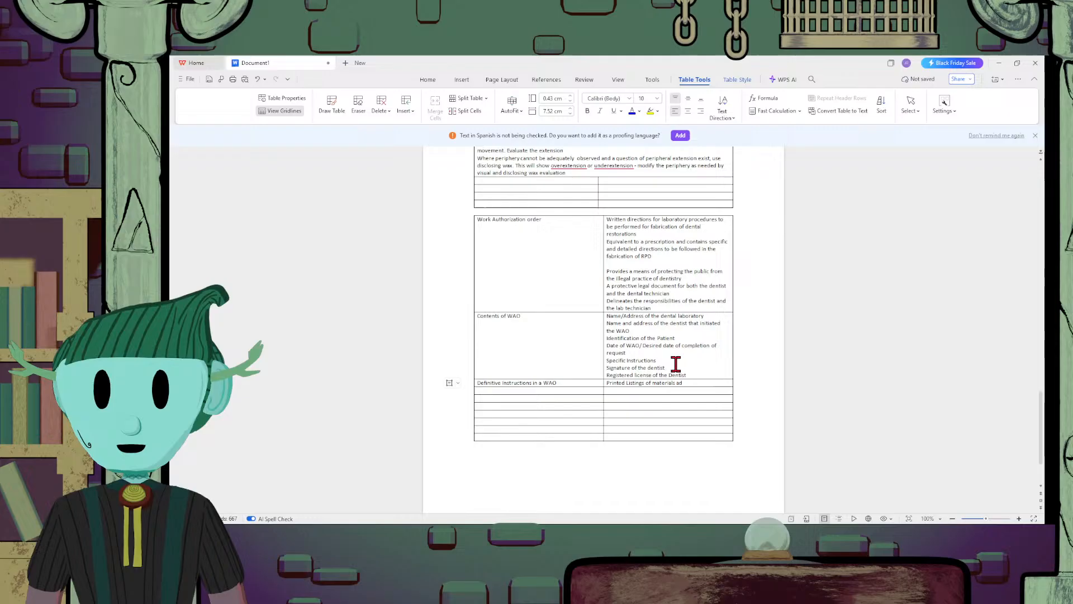
pyautogui.press('BackSpace')
pyautogui.write('nd spec')
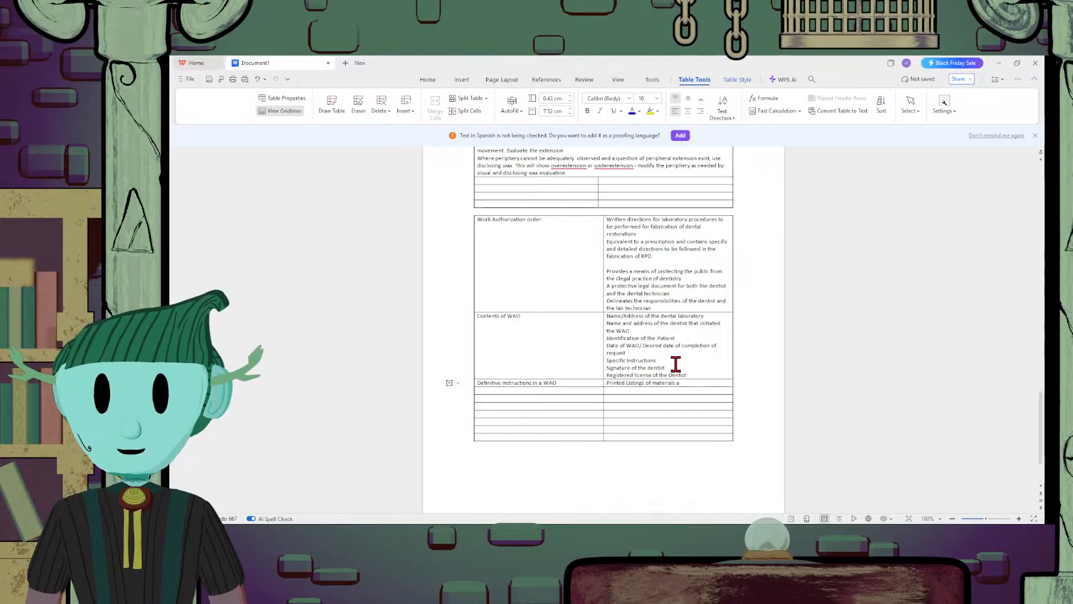
pyautogui.write('if')
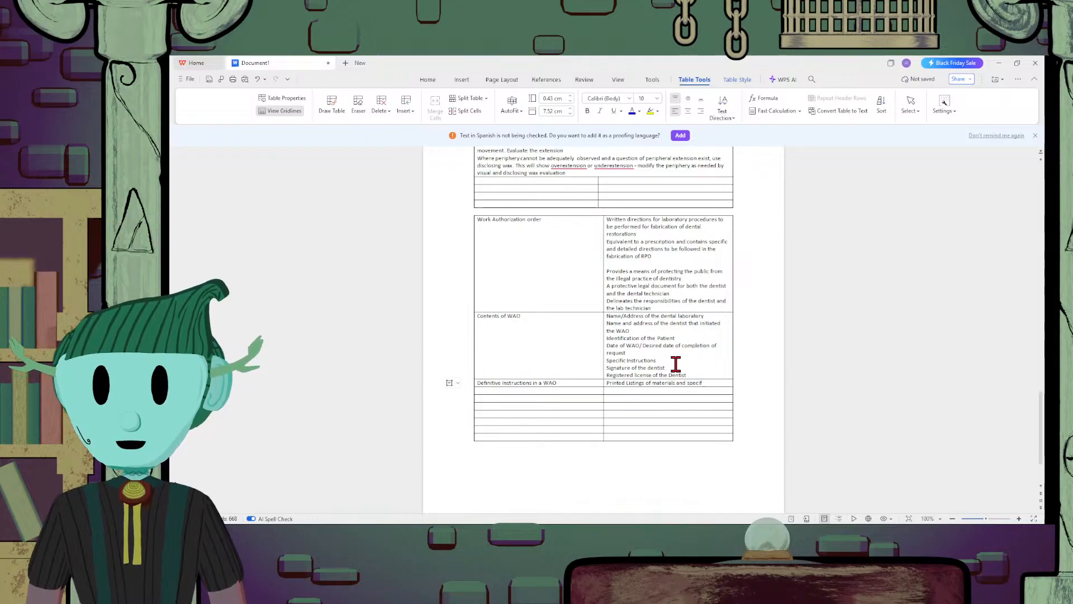
pyautogui.write('ications')
# Add the line "Choice of metal for the framework" below the printed listings line
pyautogui.press('Return')
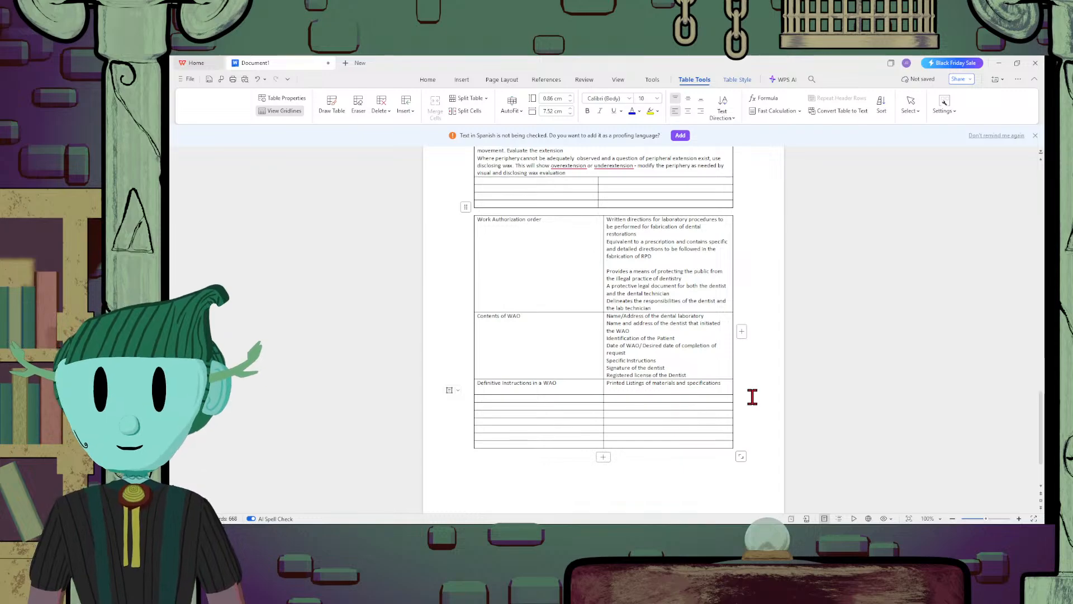
pyautogui.write('Choice of metal')
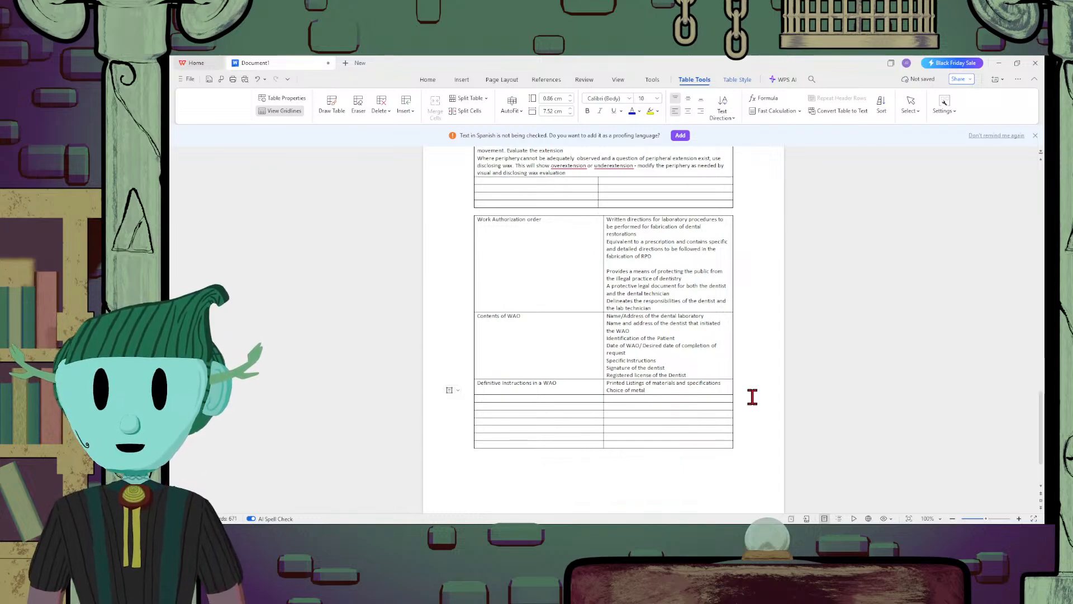
pyautogui.write(' for the fr')
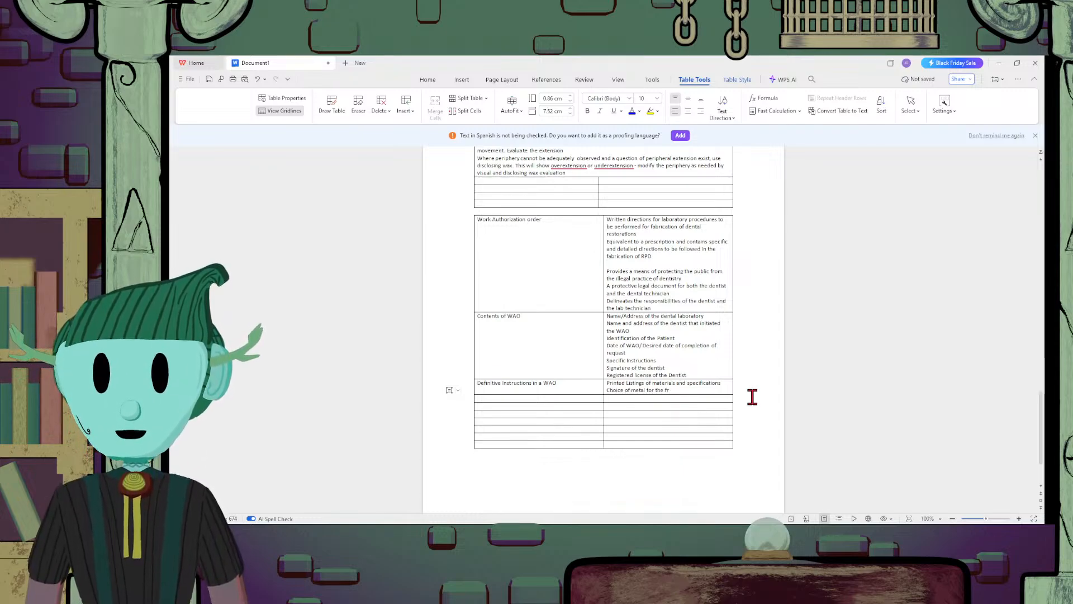
pyautogui.write('amew')
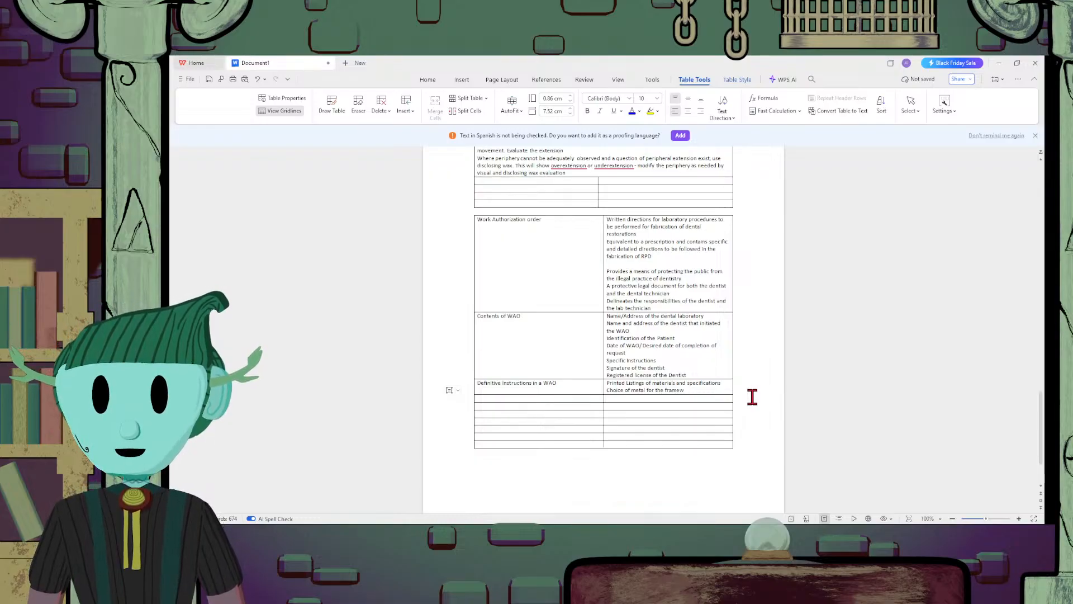
pyautogui.write('ork')
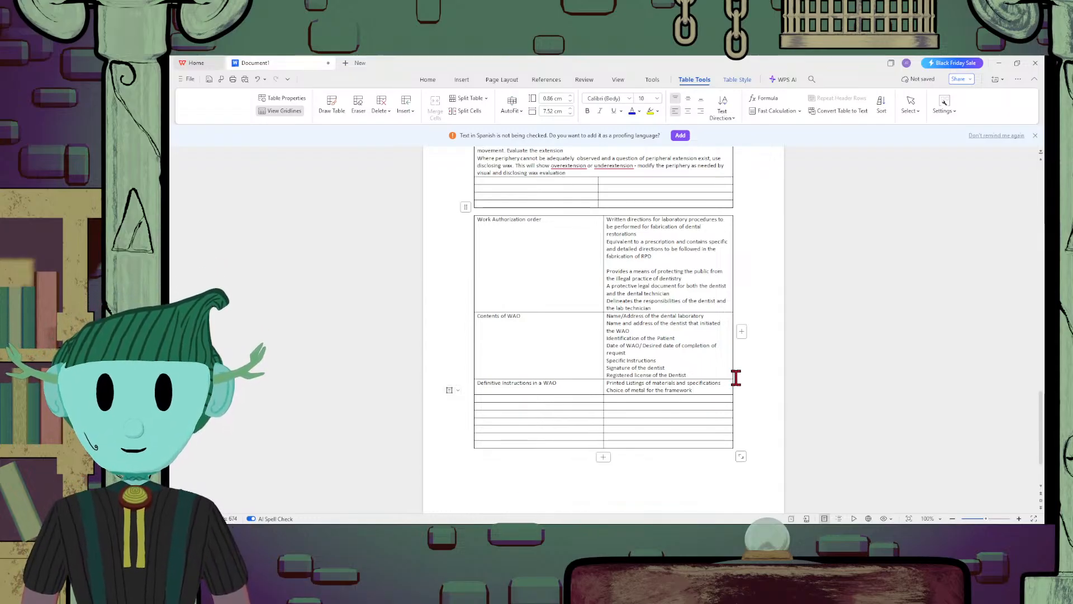
# Add the line "Tooth selection" below the choice of metal line in the definitive instructions cell
pyautogui.press('Return')
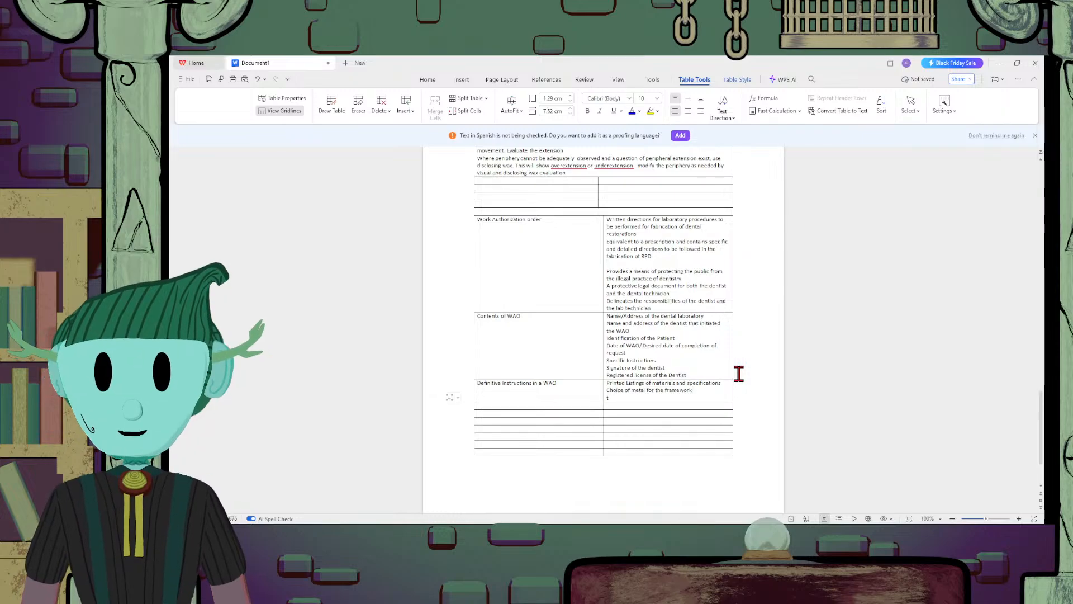
pyautogui.write('Tooth se')
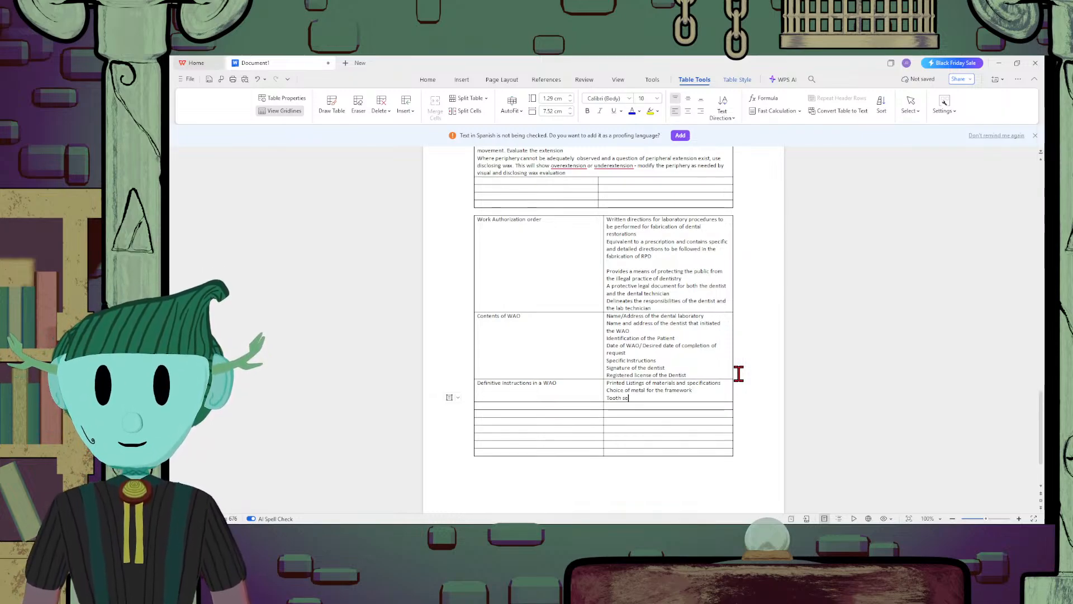
pyautogui.write('lection')
# Add the line "Respect and courtesy for the dental technician" below the tooth selection line in the definitive instructions cell
pyautogui.press('Return')
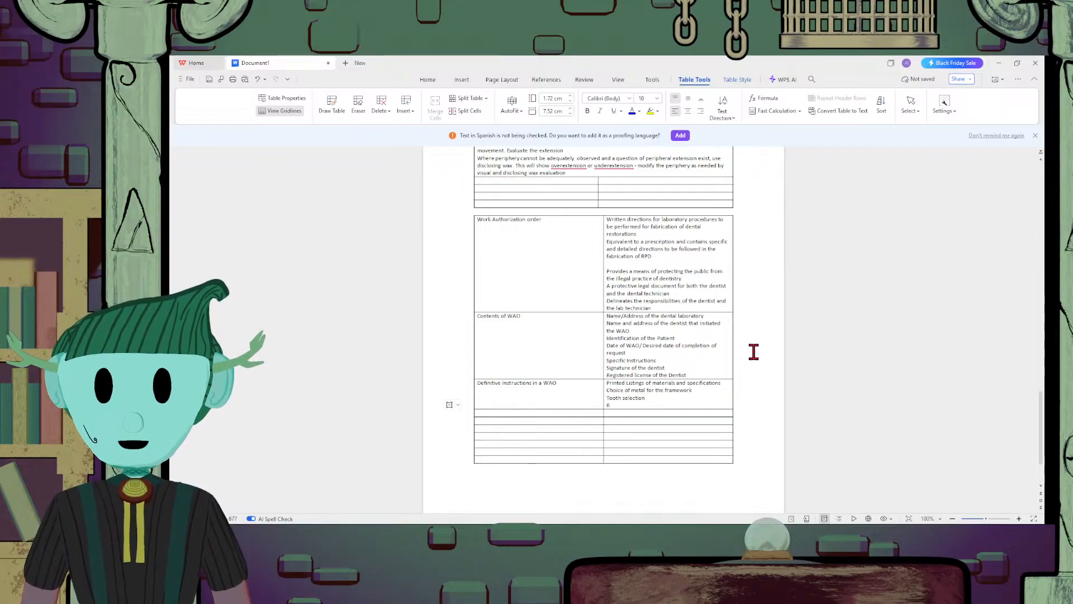
pyautogui.write('Respec')
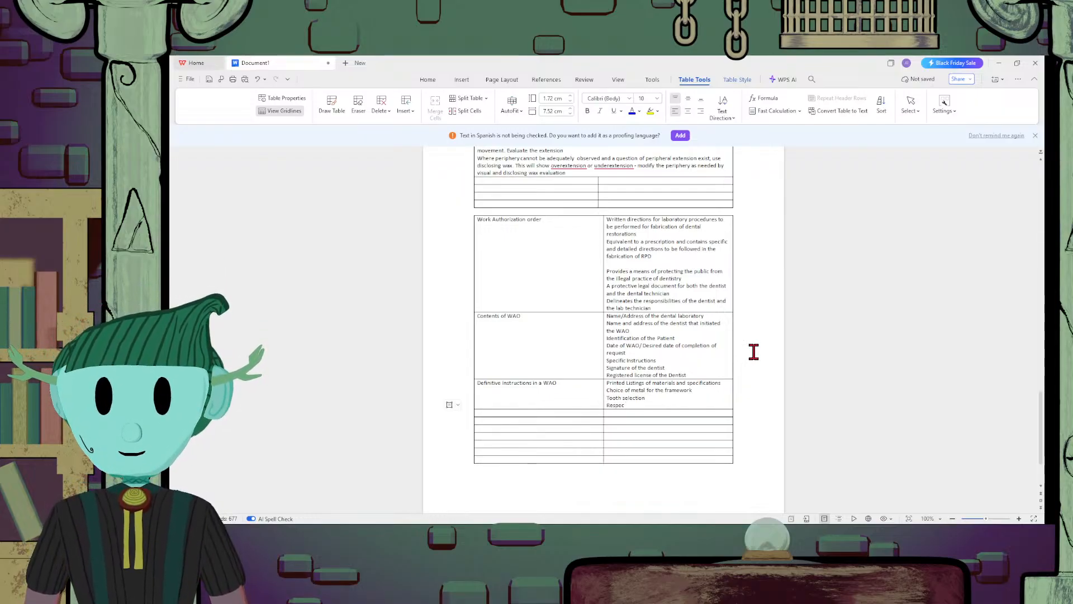
pyautogui.write('t a')
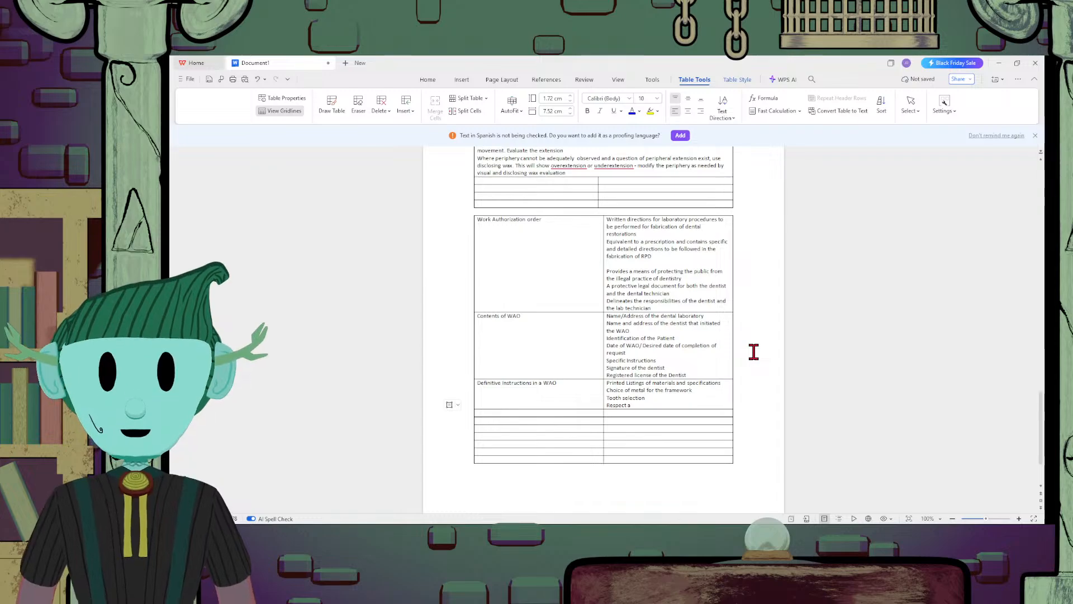
pyautogui.write('nd courtesy')
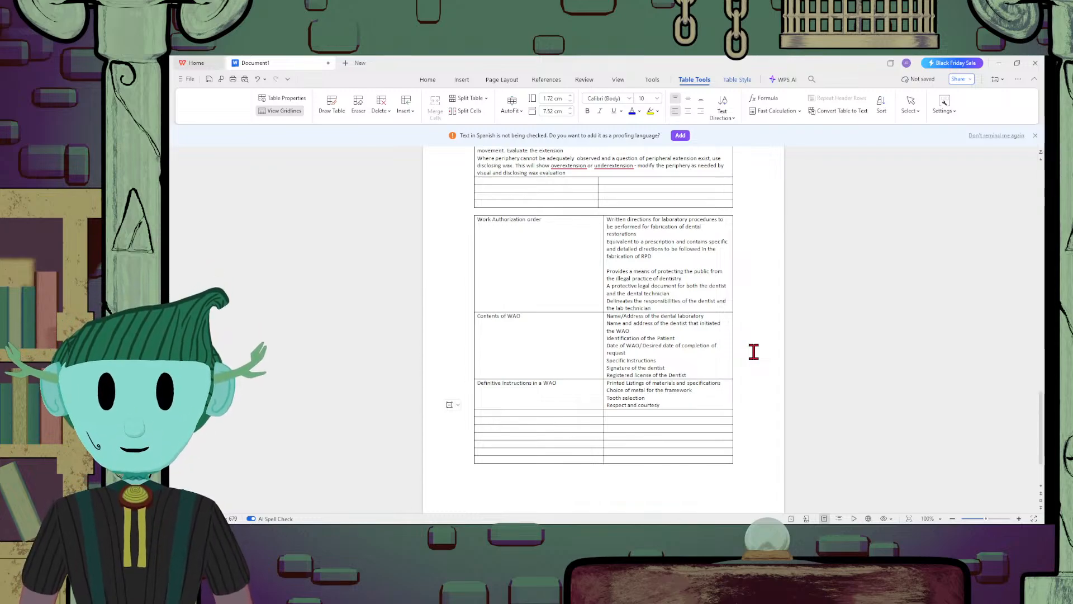
pyautogui.write(' de')
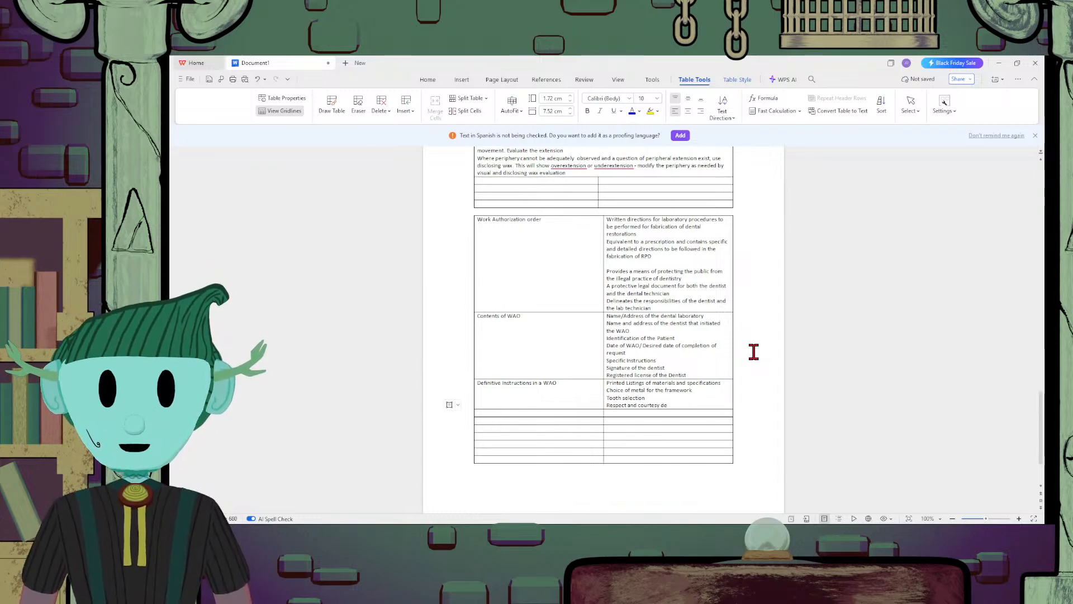
pyautogui.write('t')
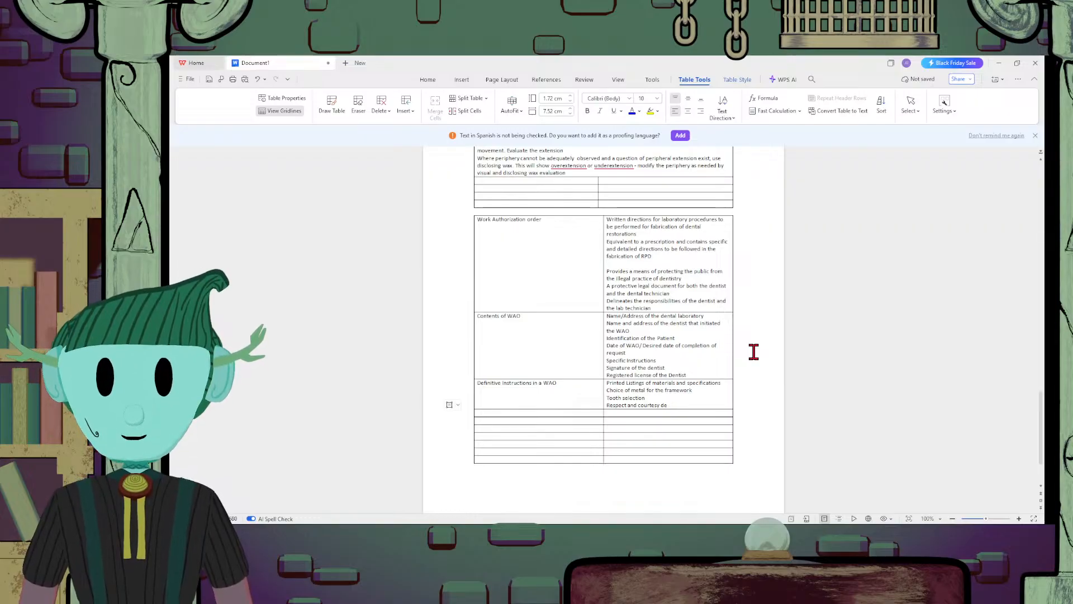
pyautogui.press('BackSpace')
pyautogui.write('for the dent')
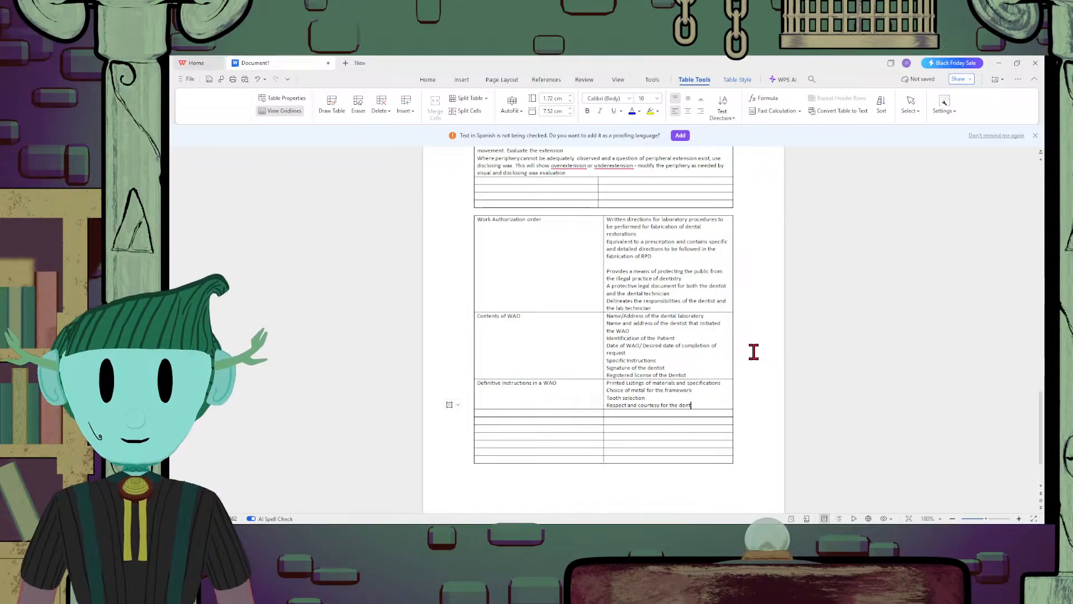
pyautogui.write('al')
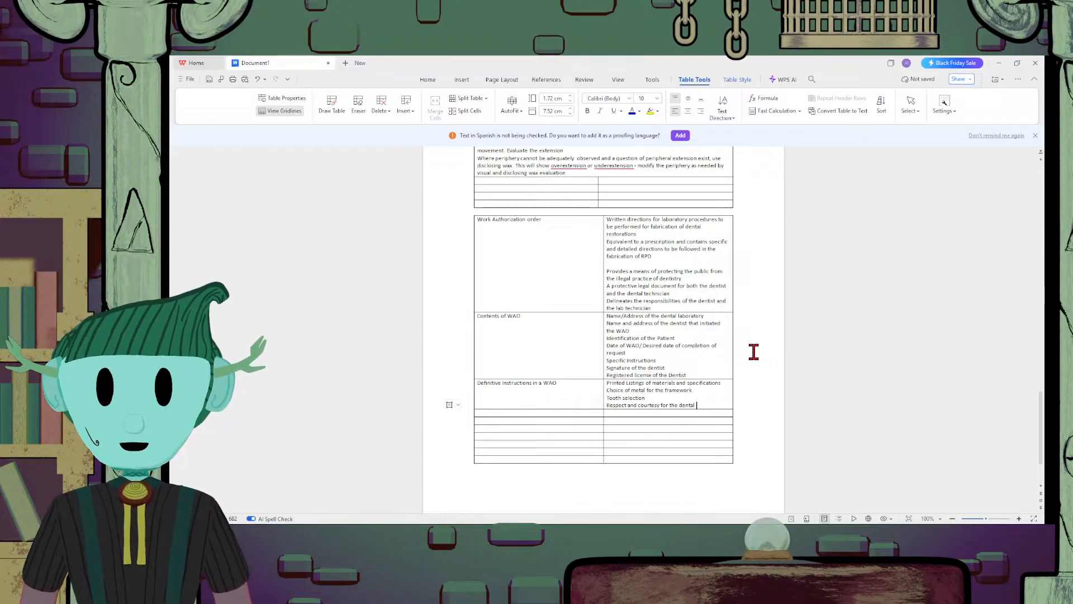
pyautogui.write(' technici')
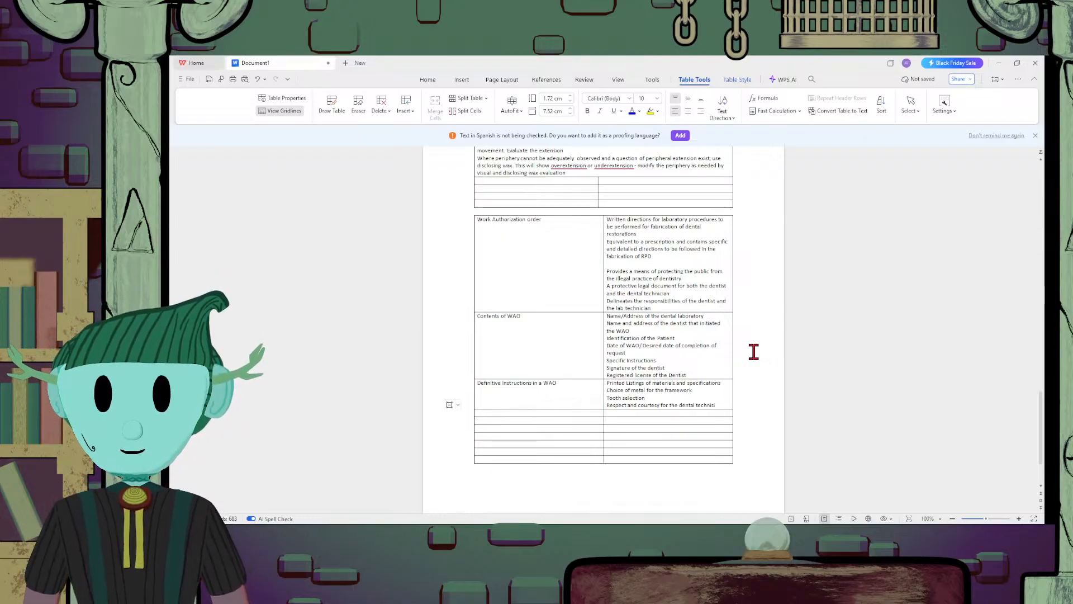
pyautogui.write('an')
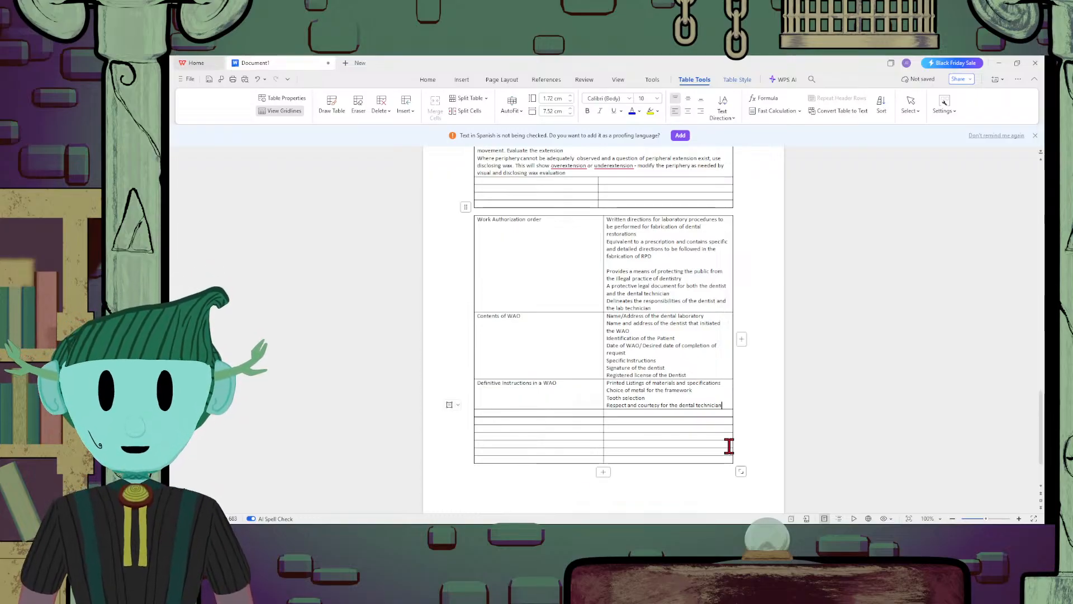
# Add the line "Figures and Diagrams (if necessary)" below the respect and courtesy line
pyautogui.write('\\Fi')
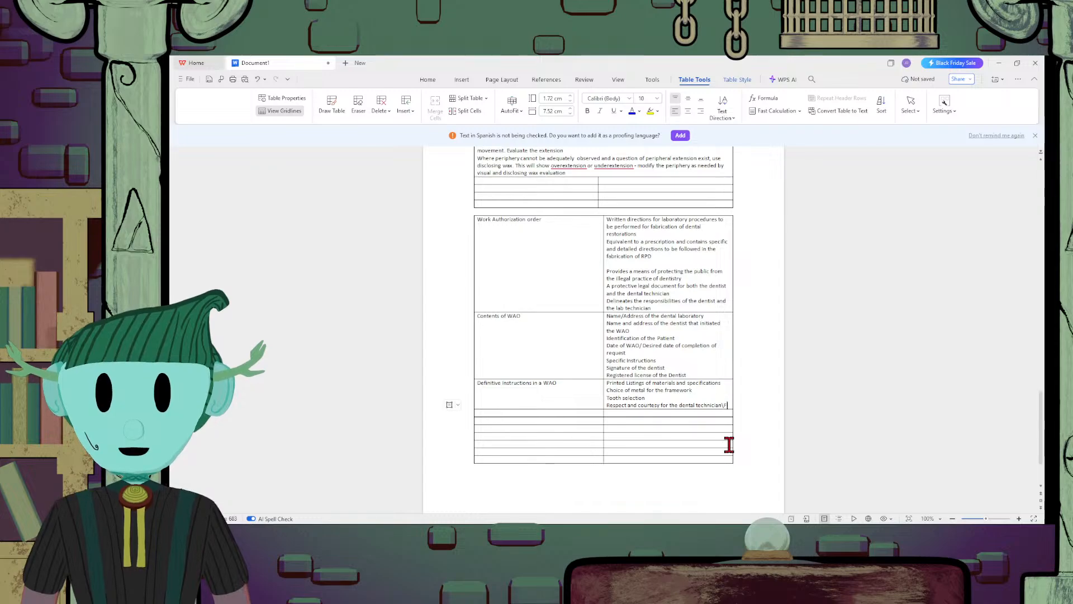
pyautogui.press('BackSpace')
pyautogui.press('BackSpace')
pyautogui.press('BackSpace')
pyautogui.press('Return')
pyautogui.write('Fi')
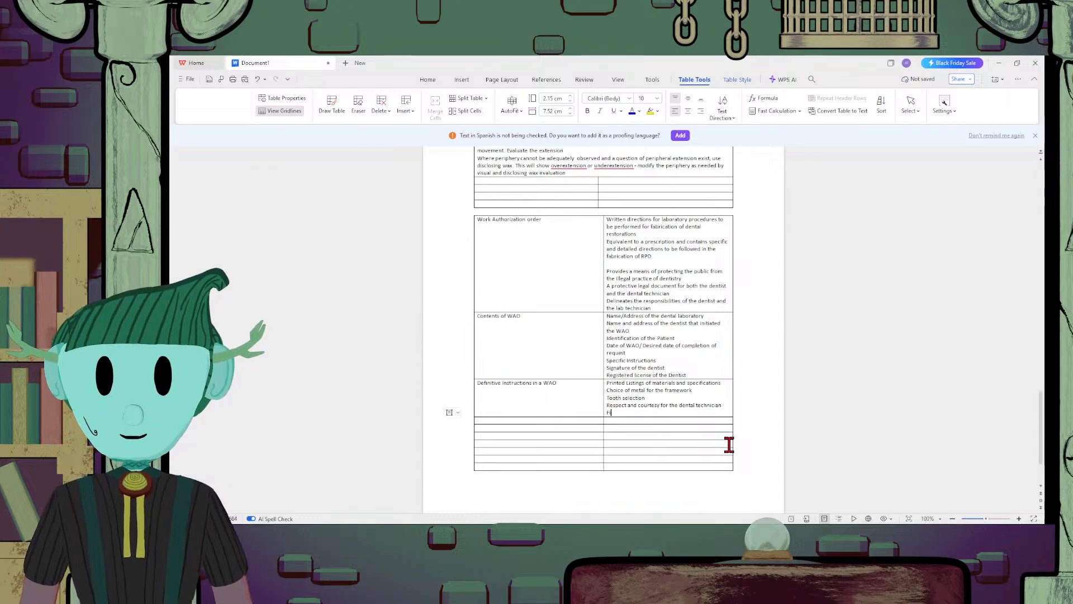
pyautogui.write('gures and Di')
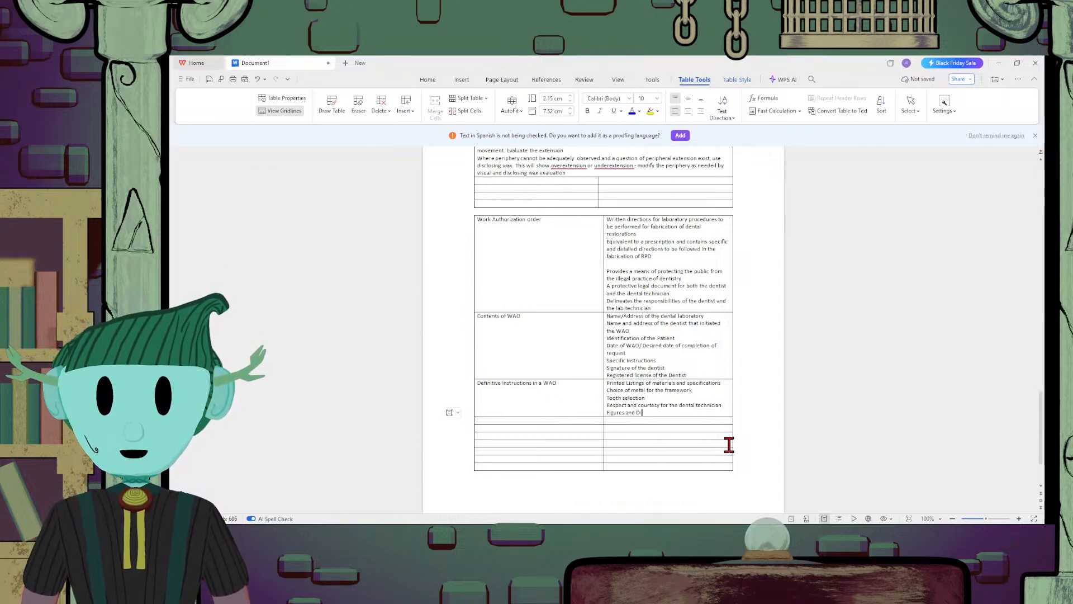
pyautogui.write('agra')
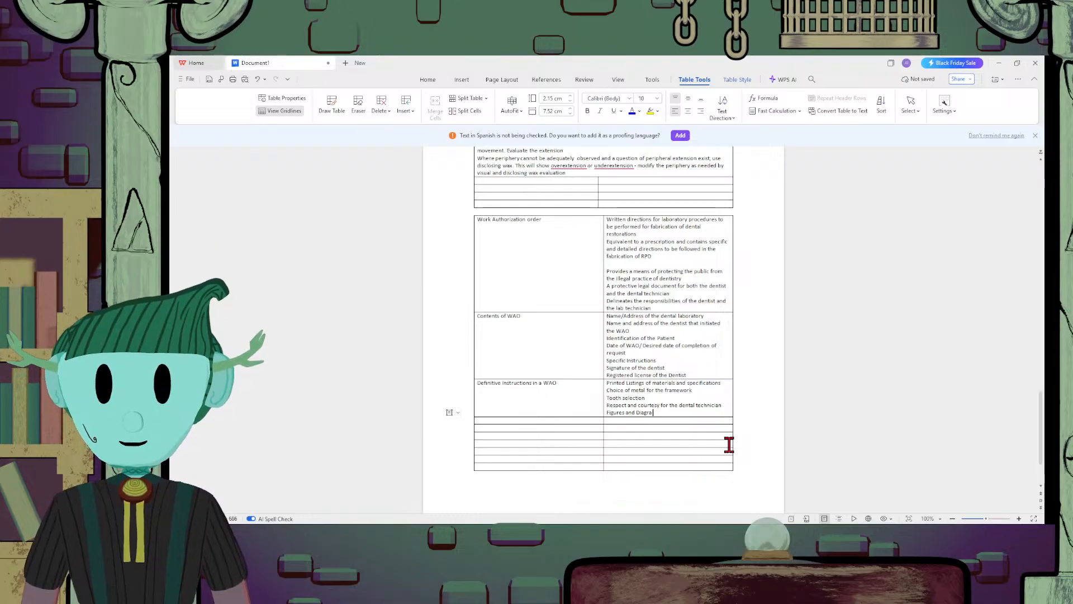
pyautogui.write('ms ')
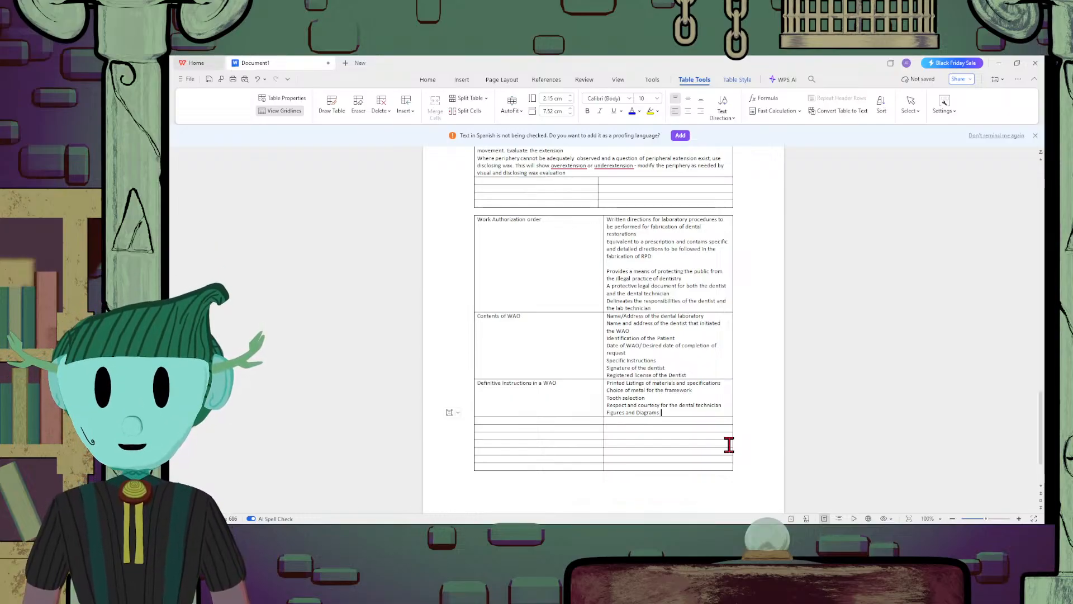
pyautogui.write('(if ne')
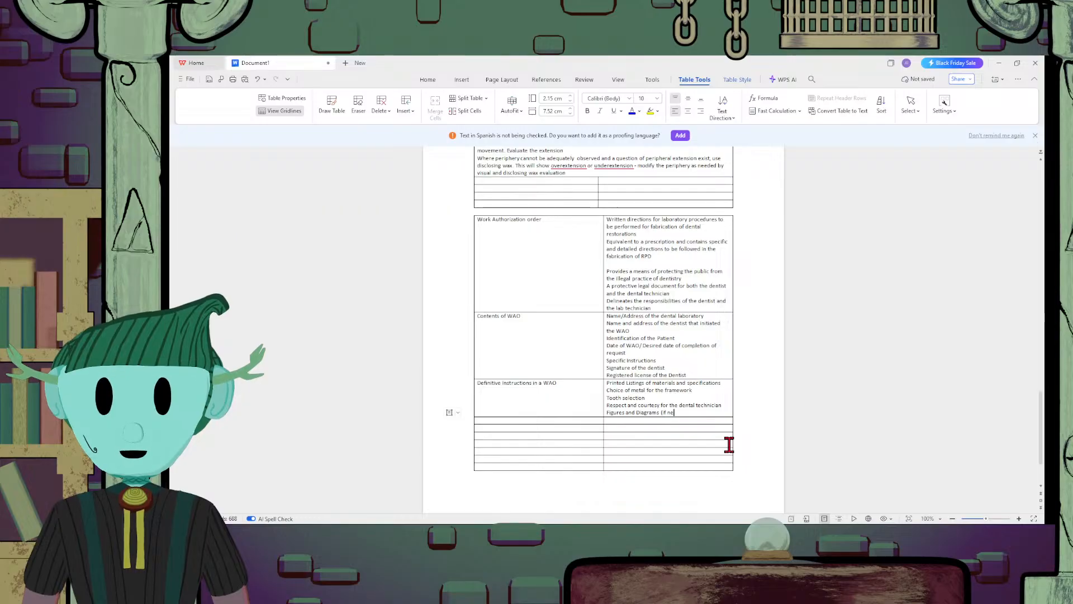
pyautogui.write('cessary')
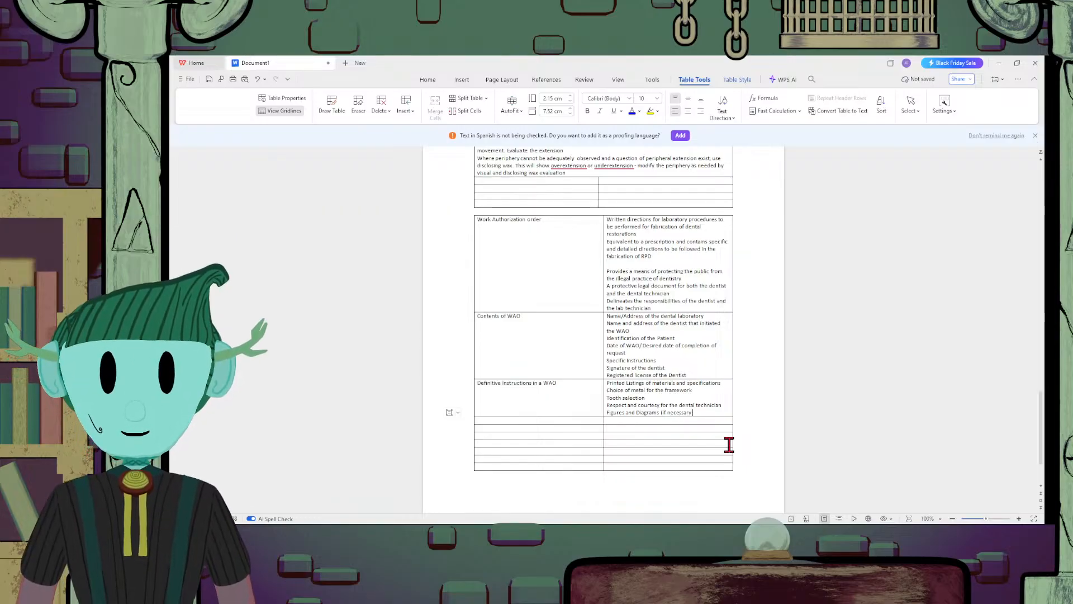
pyautogui.write(')')
# Add the line "A color code index may be used to indicate the markings in a master cast." below the figures and diagrams line
pyautogui.press('Return')
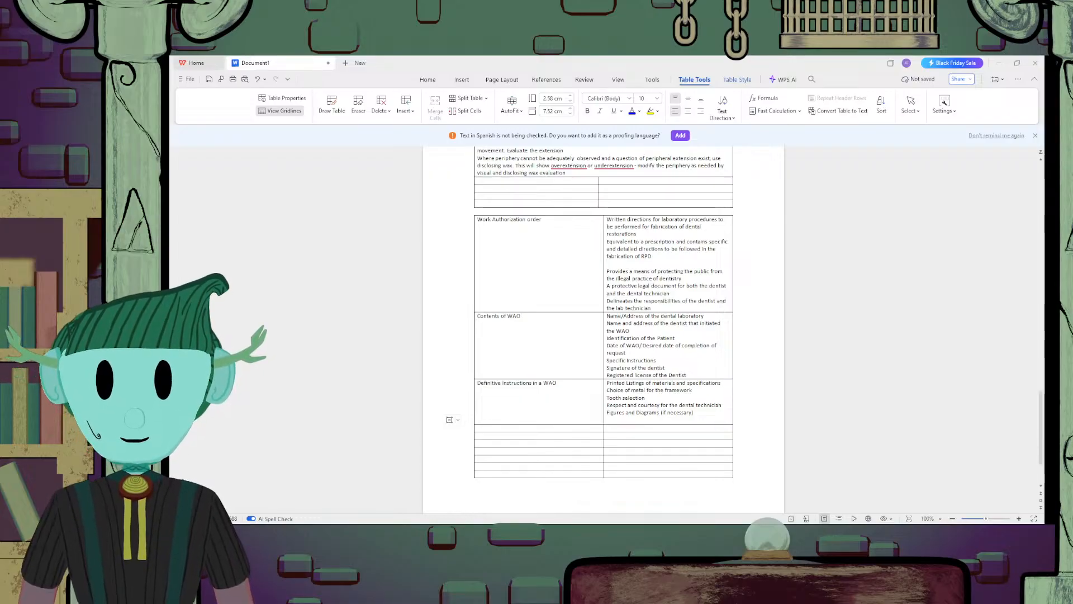
pyautogui.press('Return')
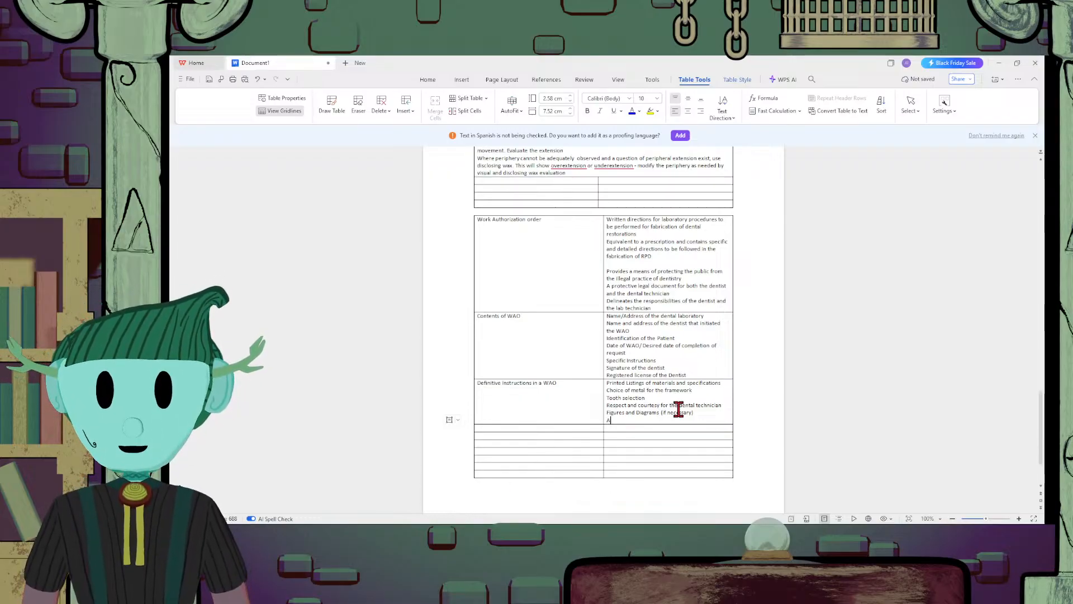
pyautogui.write('A color code ')
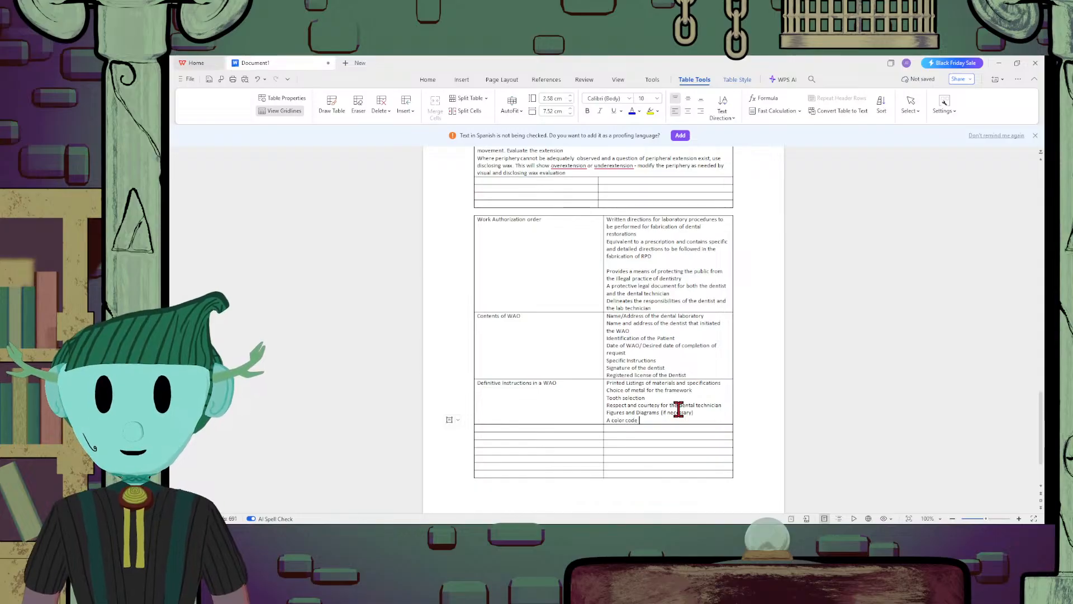
pyautogui.write('index ma')
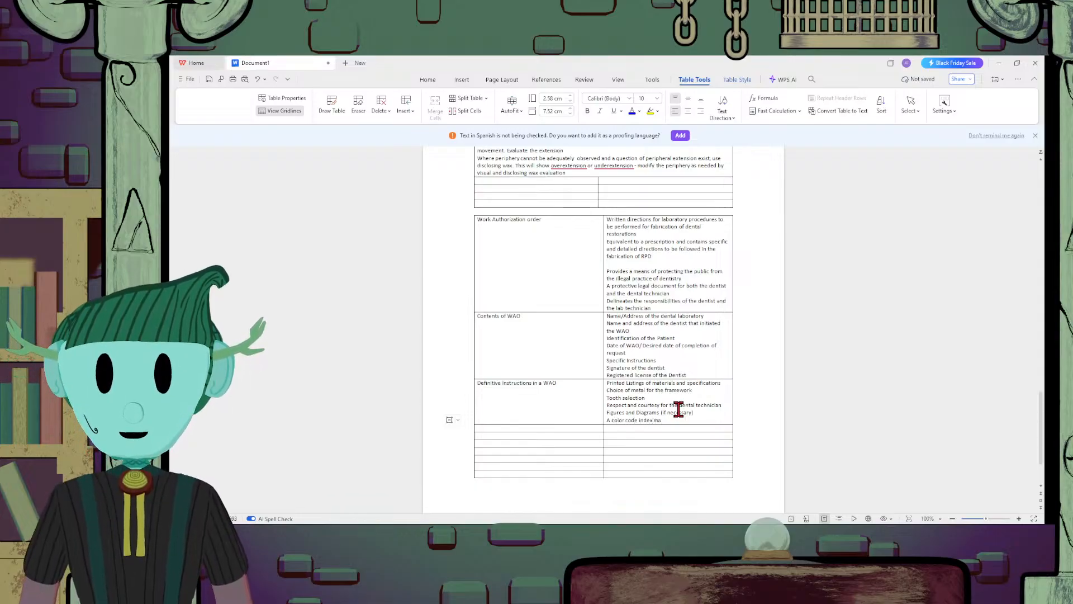
pyautogui.write('y be used to i')
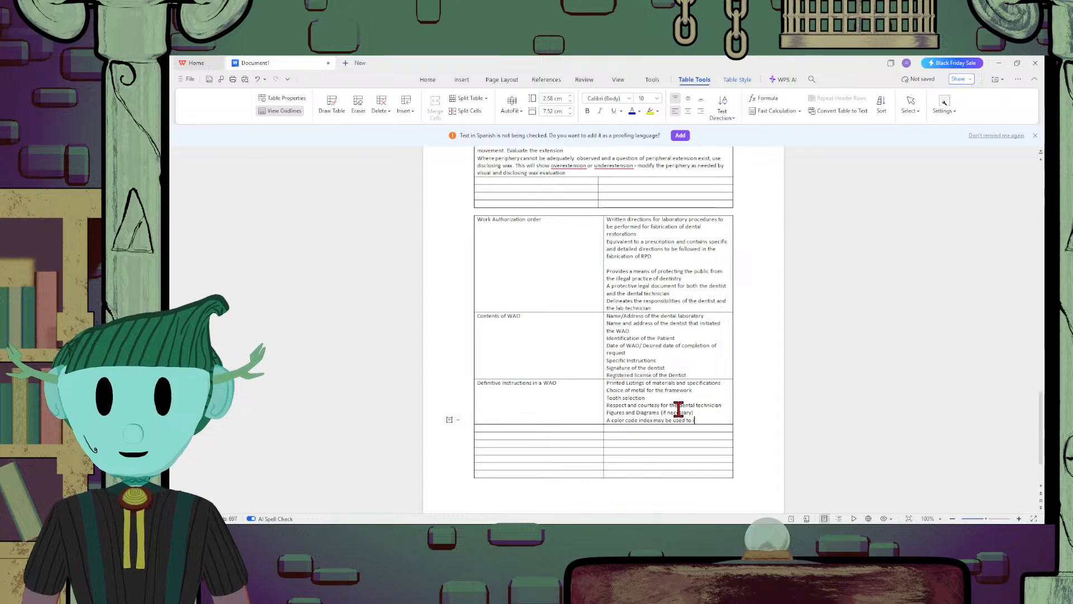
pyautogui.write('ndicate the ma')
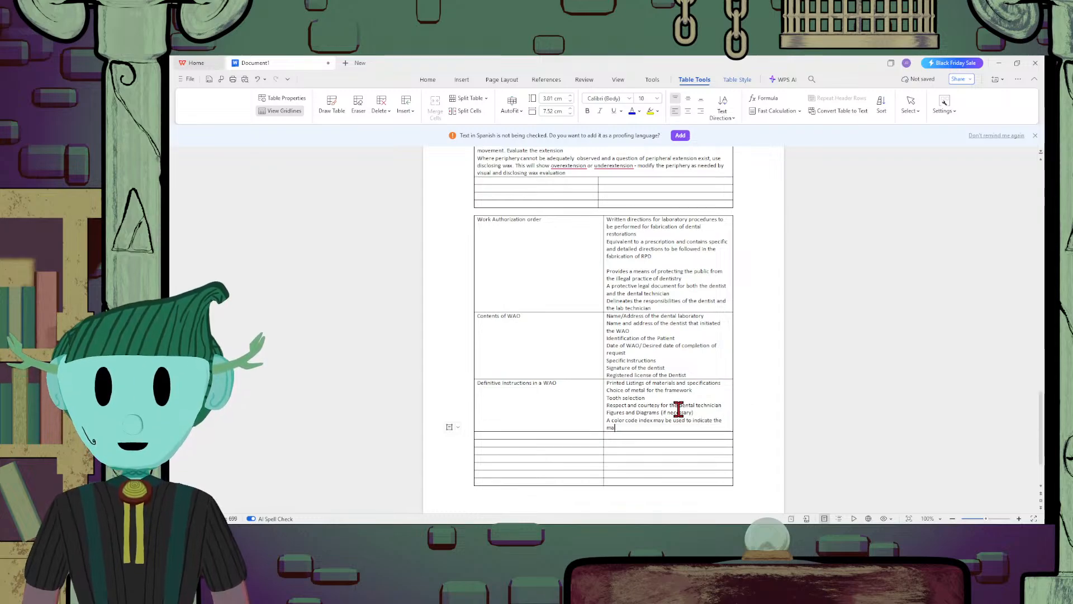
pyautogui.write('rkings in a')
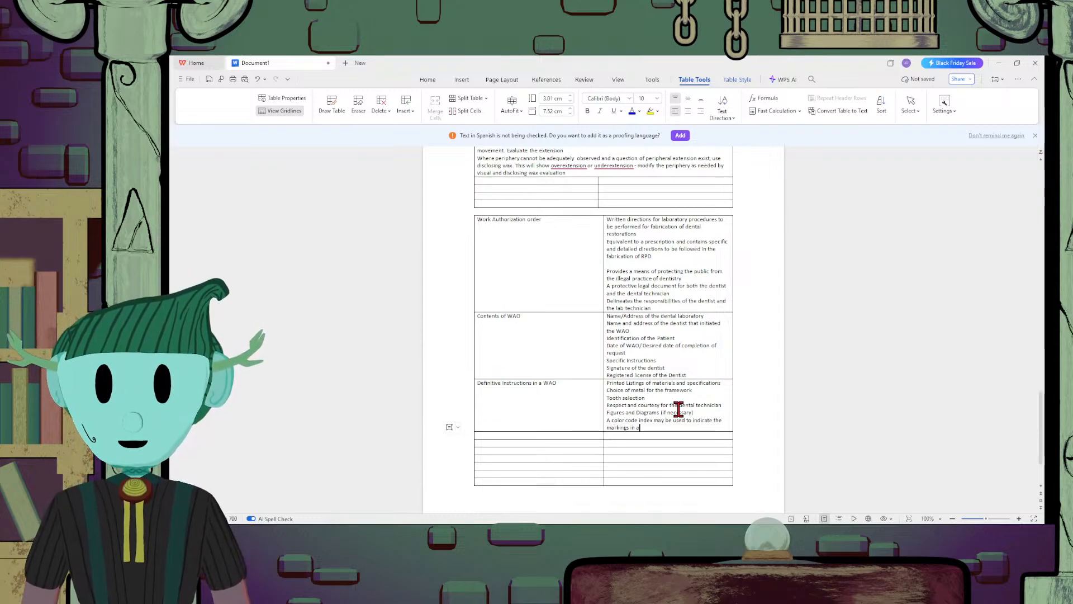
pyautogui.write(' master cast')
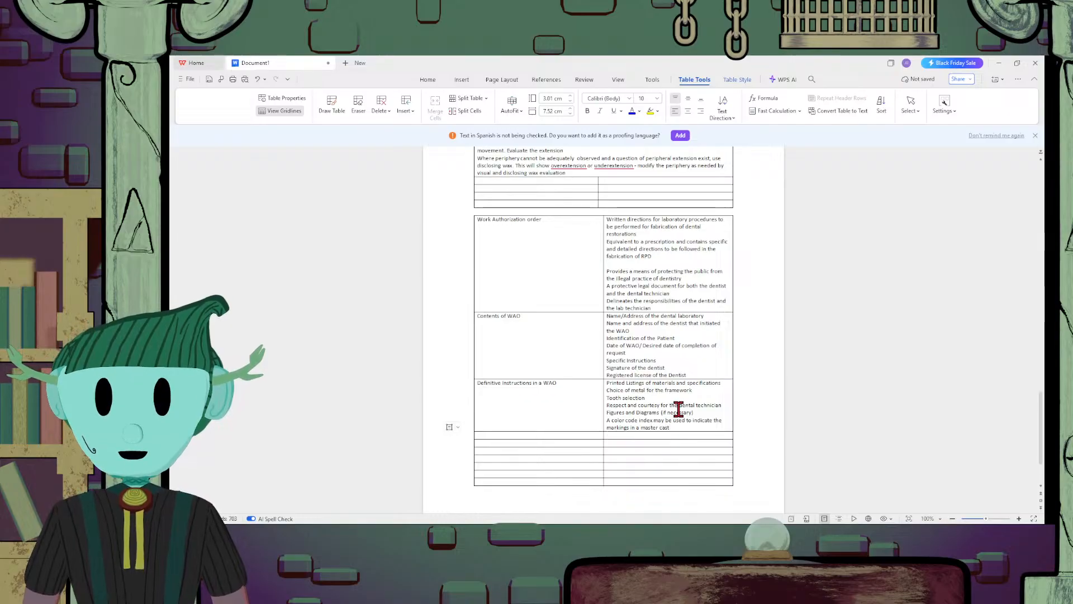
pyautogui.write('.')
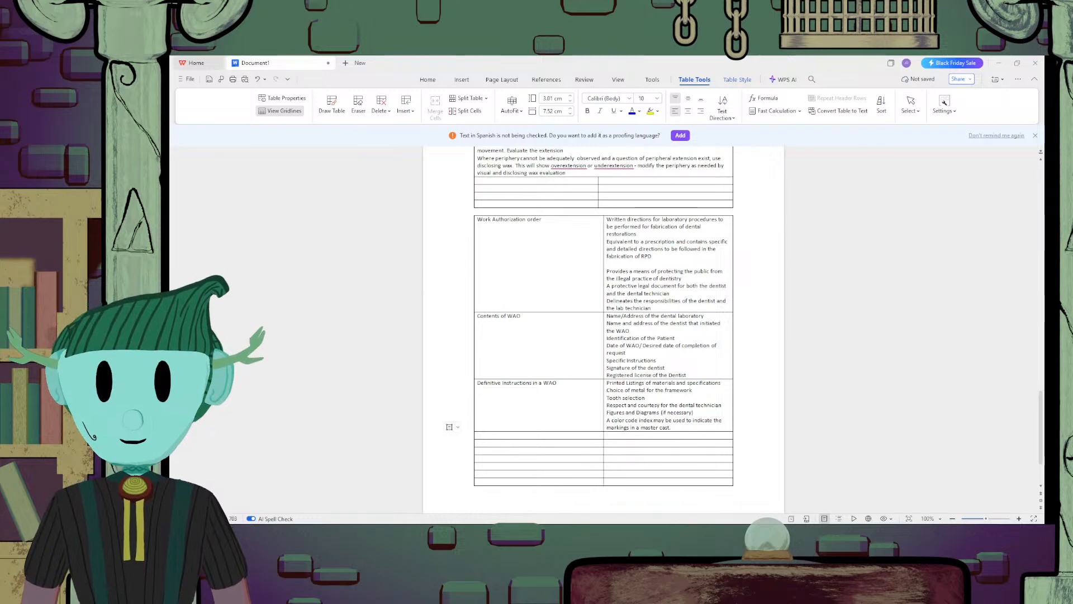
# Enter the row heading "Format of WAO" in the first column below "Definitive Instructions in a WAO"
pyautogui.click(555, 434)
pyautogui.write('F')
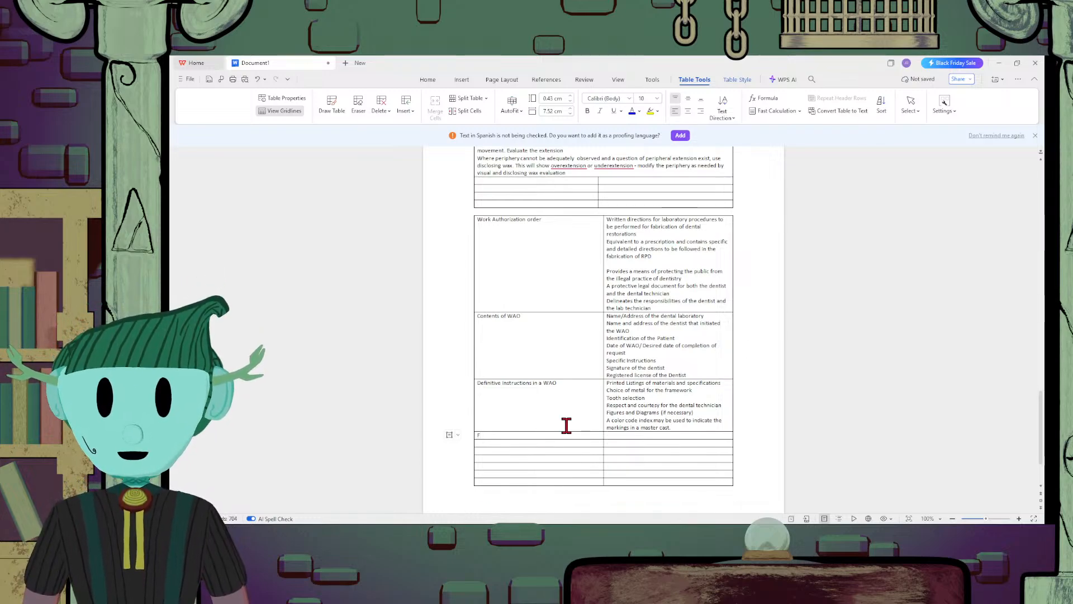
pyautogui.write('ormat of WAO')
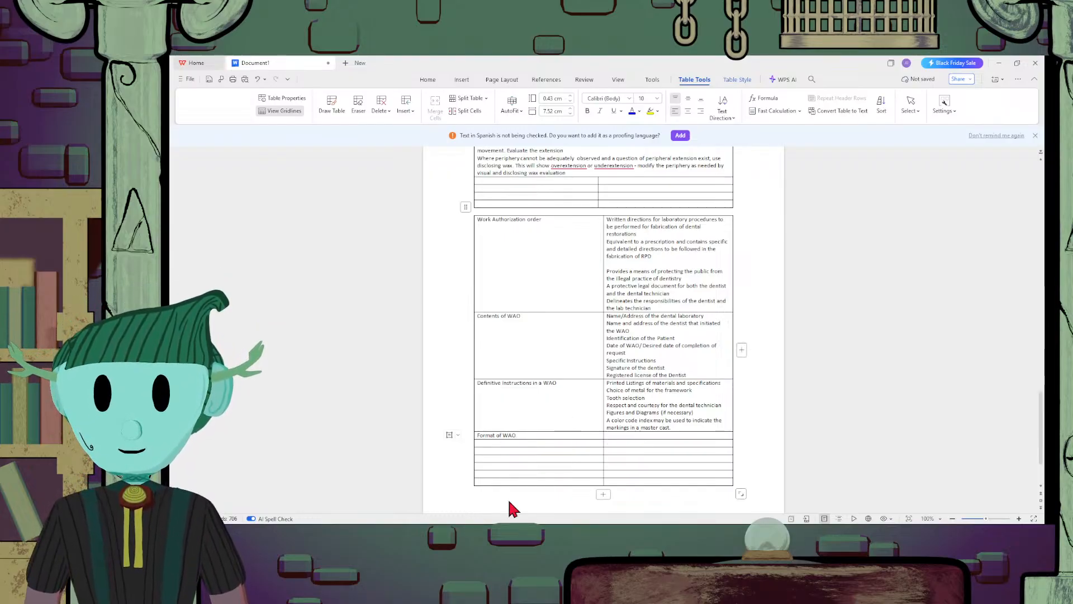
# Enter "Case Details" in the cell beside the "Format of WAO" heading
pyautogui.click(689, 436)
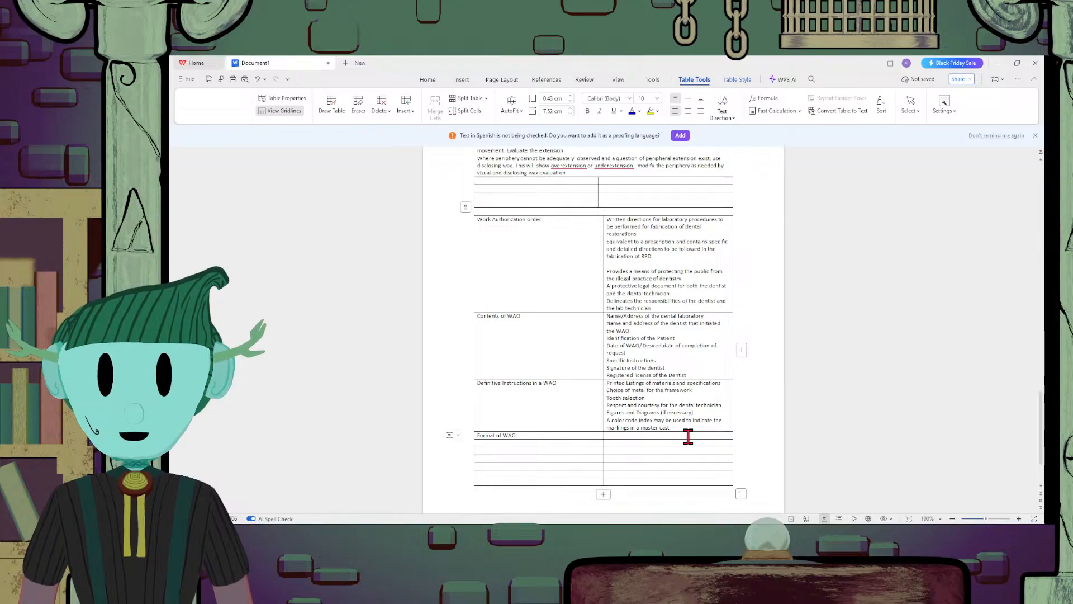
pyautogui.write('Case Det')
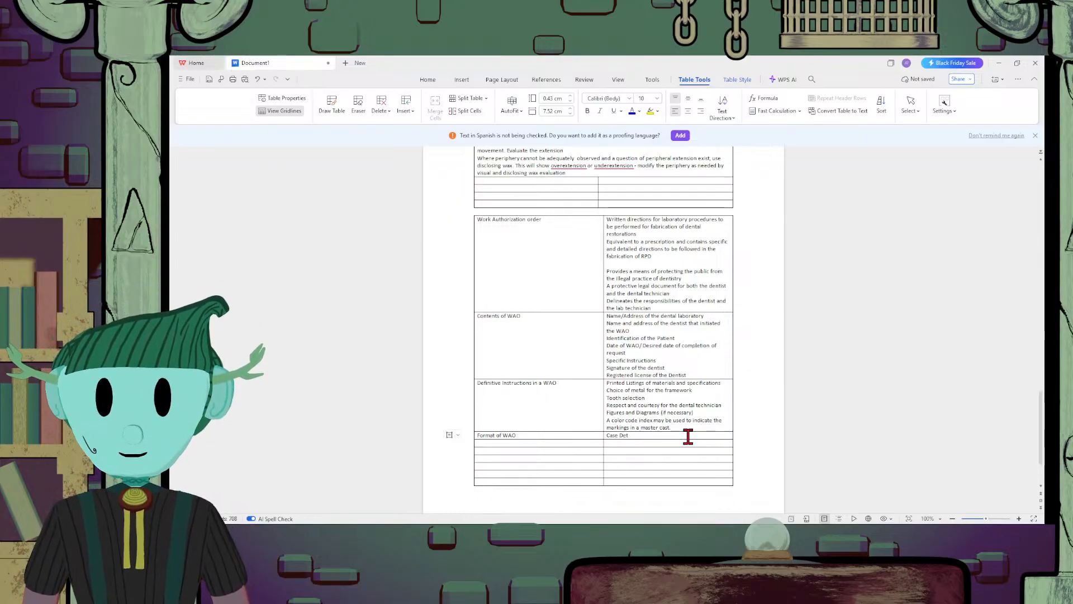
pyautogui.write('ails')
# Add the item "- Clinician/Dentist Name" on a new line below "Case Details" in the "Format of WAO" row
pyautogui.press('Return')
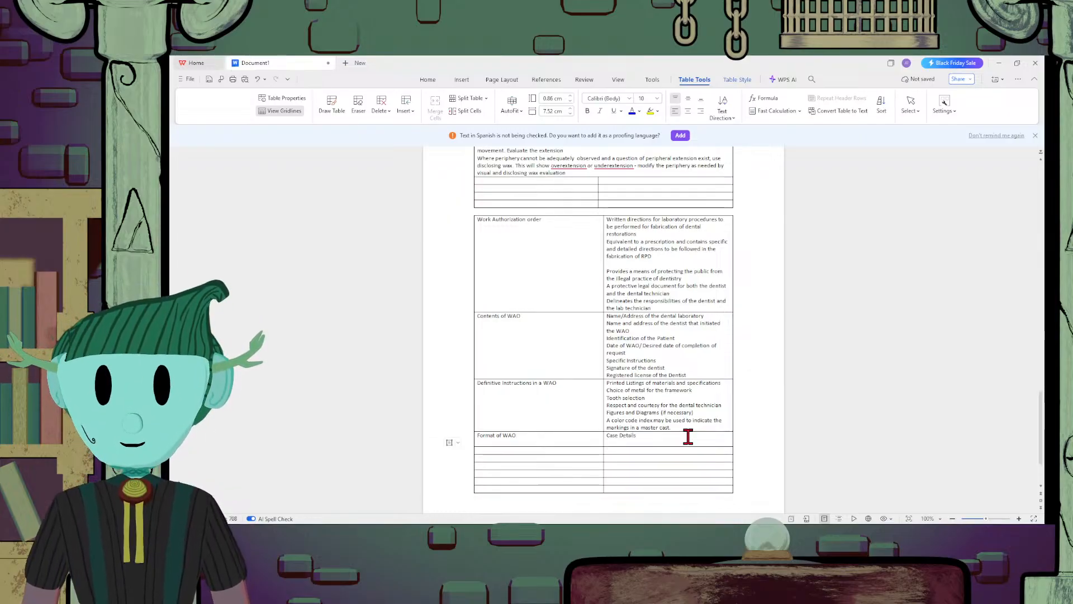
pyautogui.write('-')
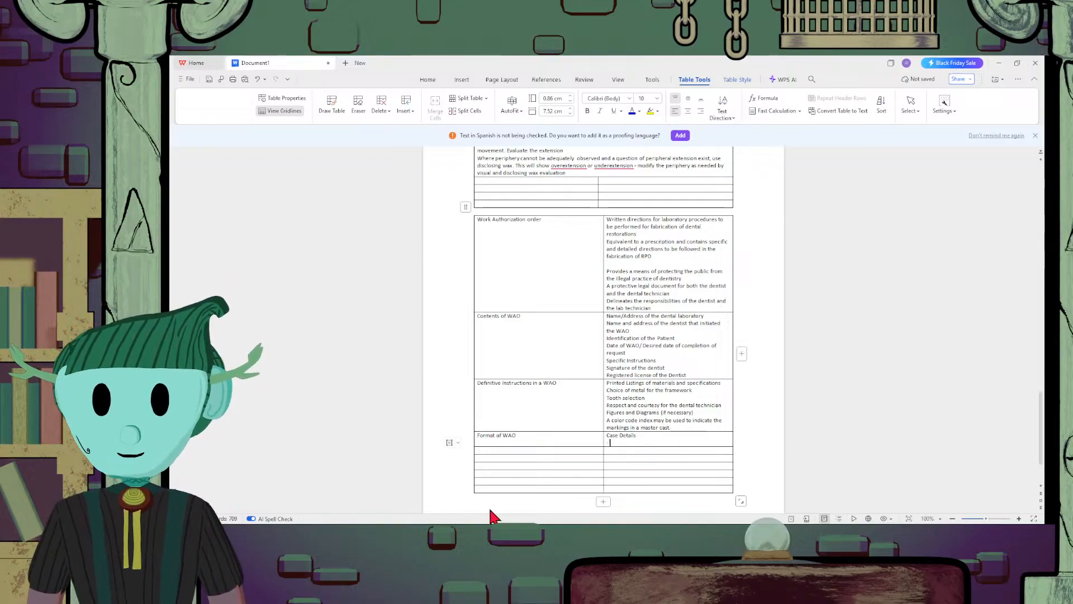
pyautogui.write(' Cli')
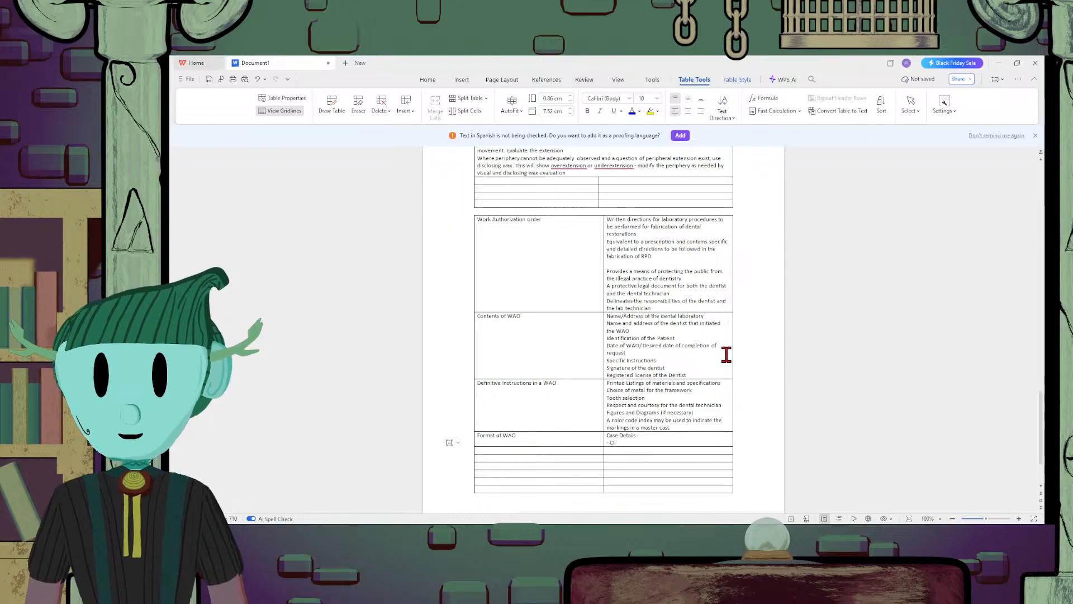
pyautogui.write('nica')
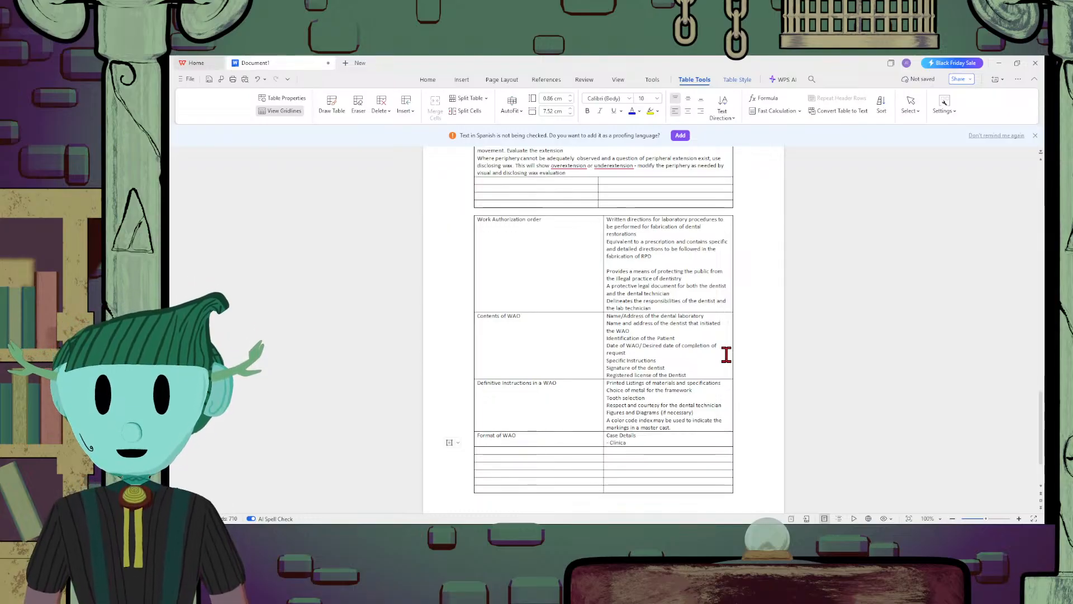
pyautogui.press('BackSpace')
pyautogui.write('ian/D')
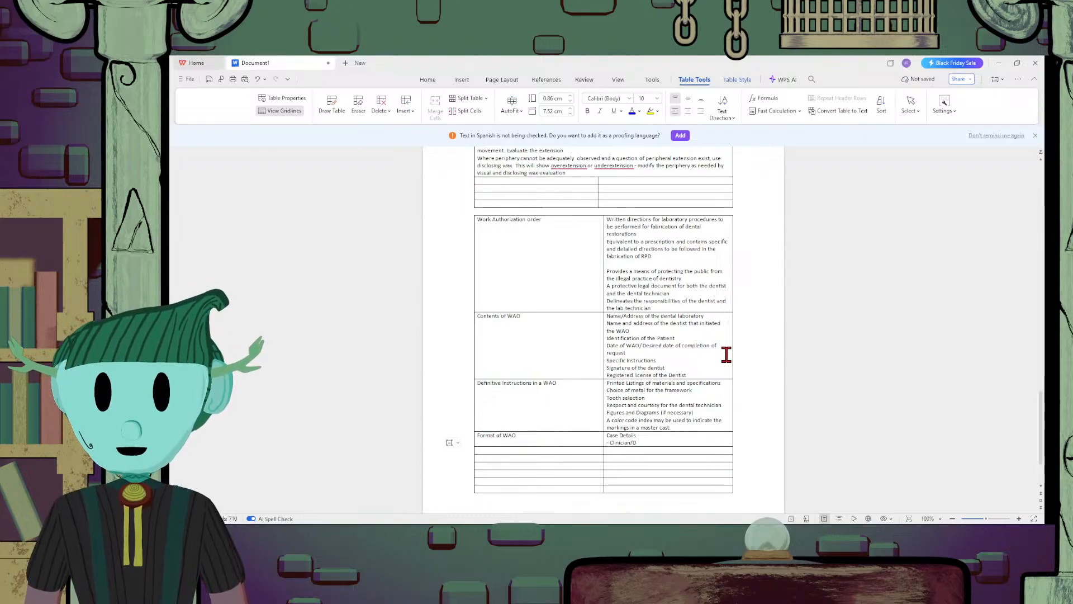
pyautogui.write('entist Name')
# Add the items "- Date" and "- Patient's Name" on separate lines below the clinician name item
pyautogui.press('Return')
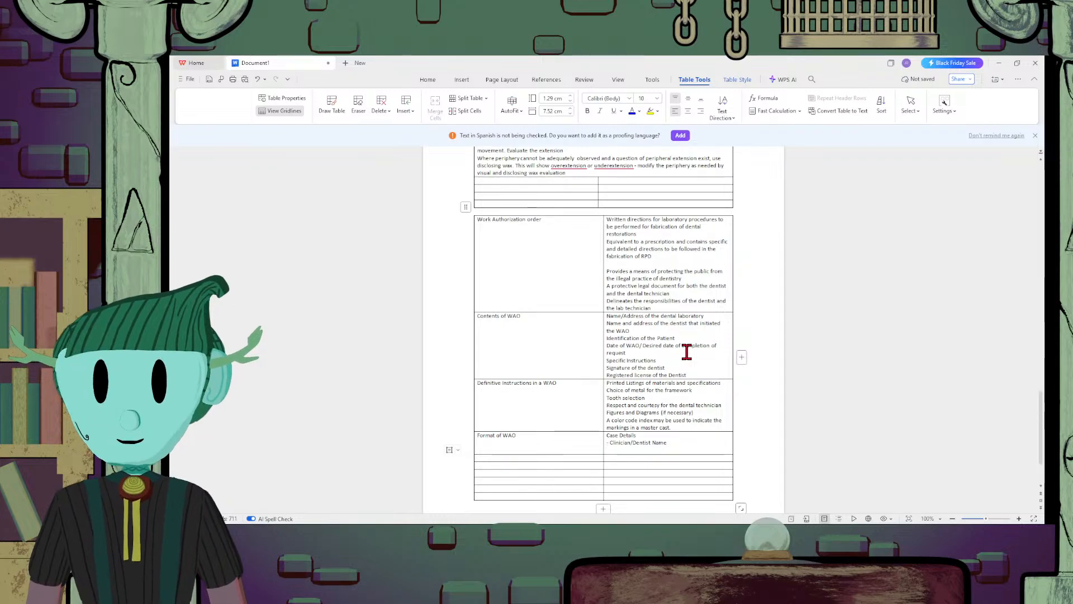
pyautogui.write('-')
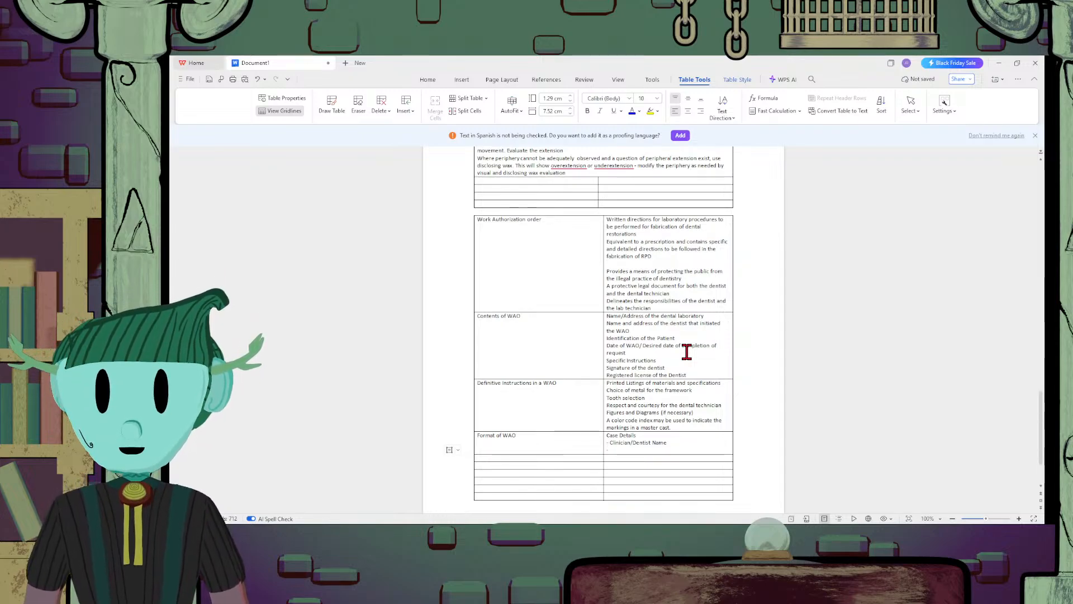
pyautogui.write(' Date ')
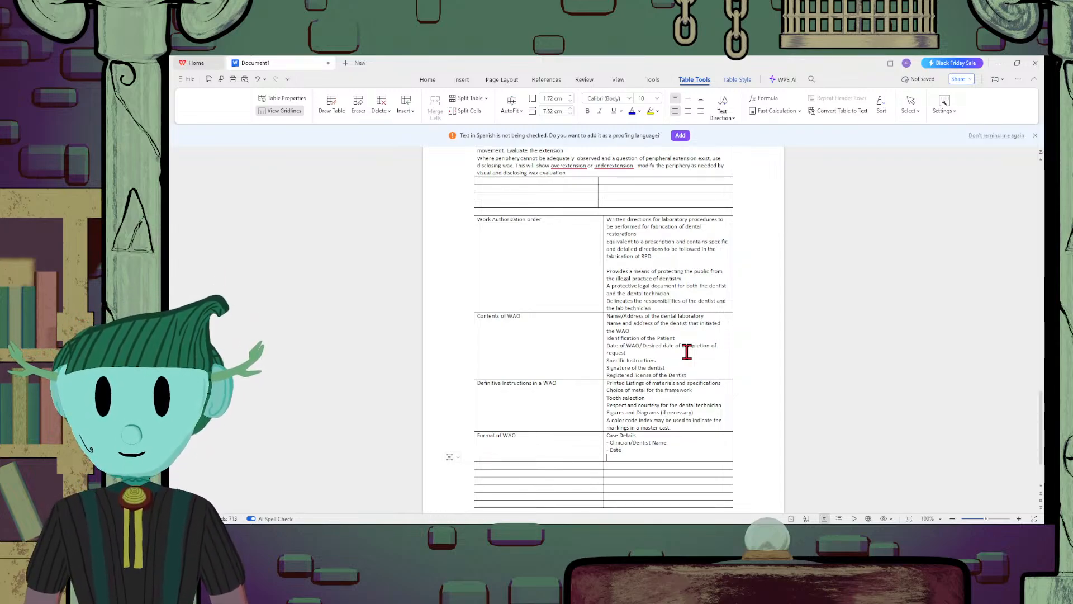
pyautogui.write('- Patie')
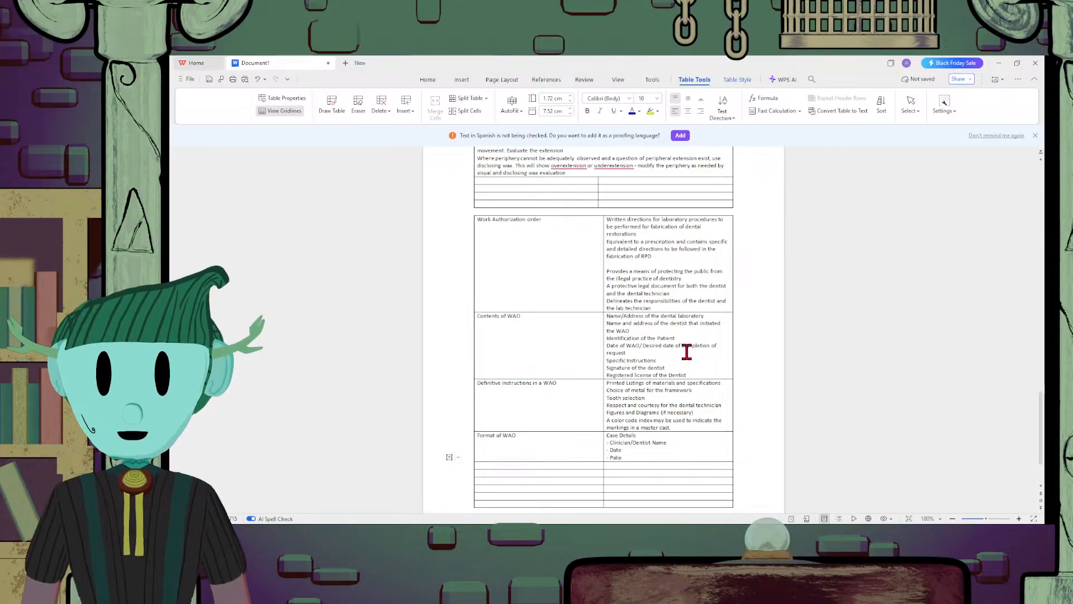
pyautogui.write("nt's N")
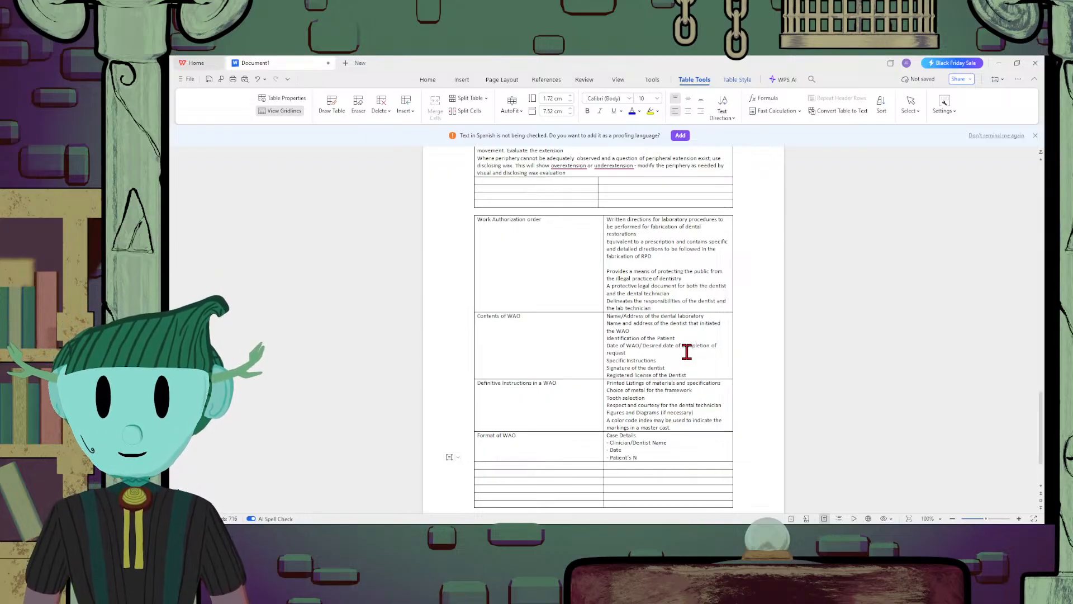
pyautogui.write('ame')
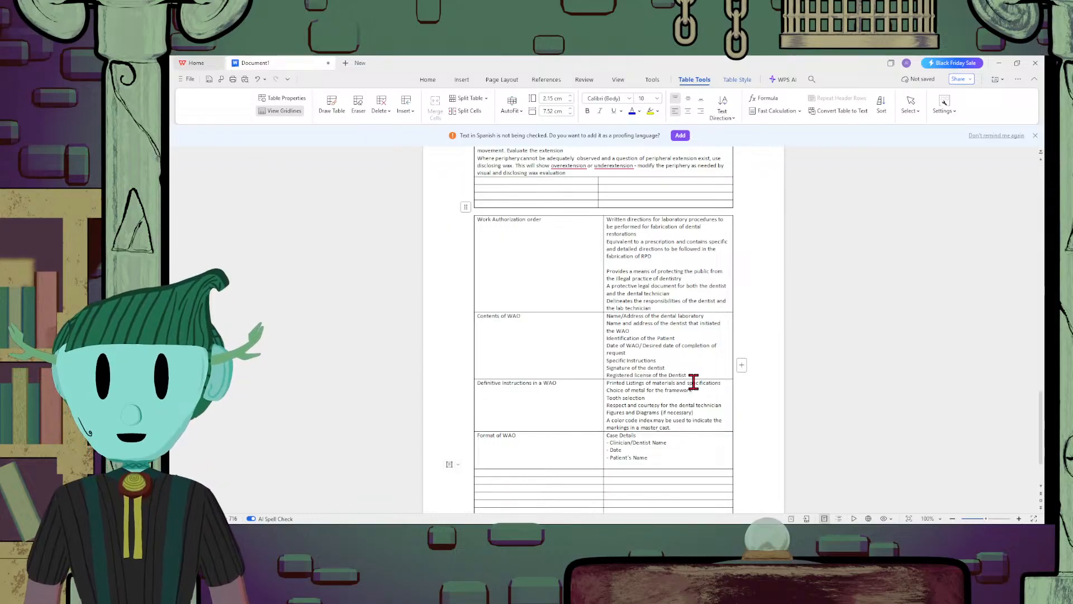
# Add the items "- Lab name" and "- Work to be done" on separate lines below the patient's name item
pyautogui.press('Return')
pyautogui.write('-')
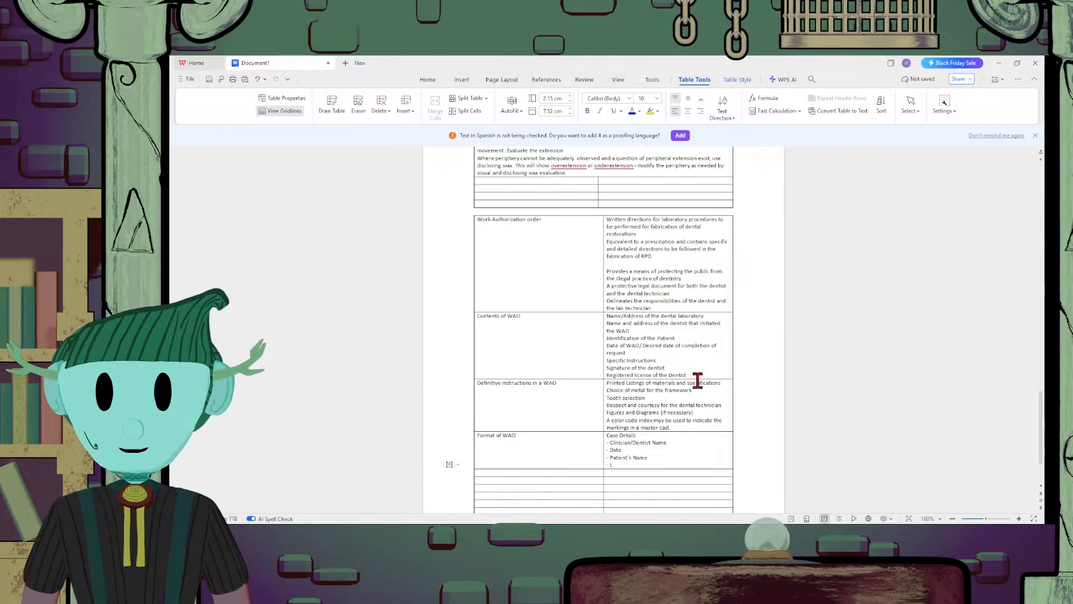
pyautogui.write(' Lab name')
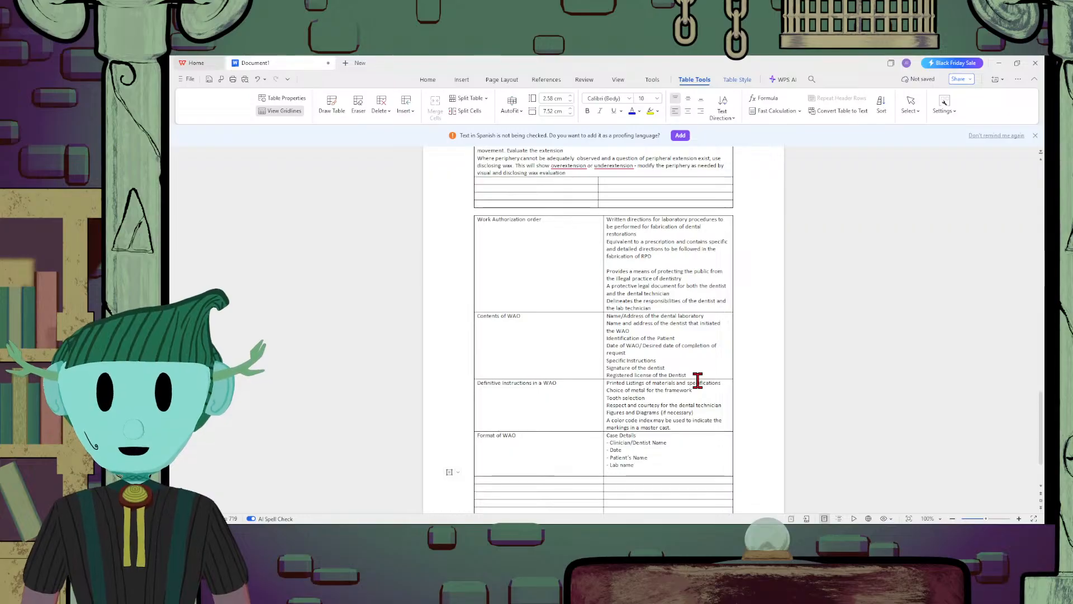
pyautogui.press('Return')
pyautogui.write('-')
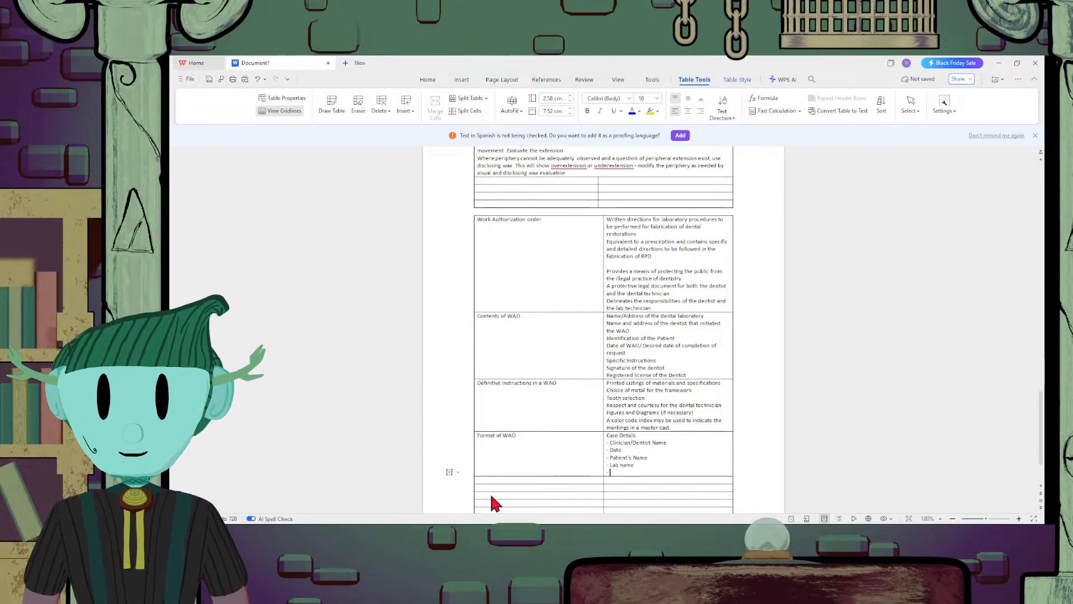
pyautogui.write(' Wo')
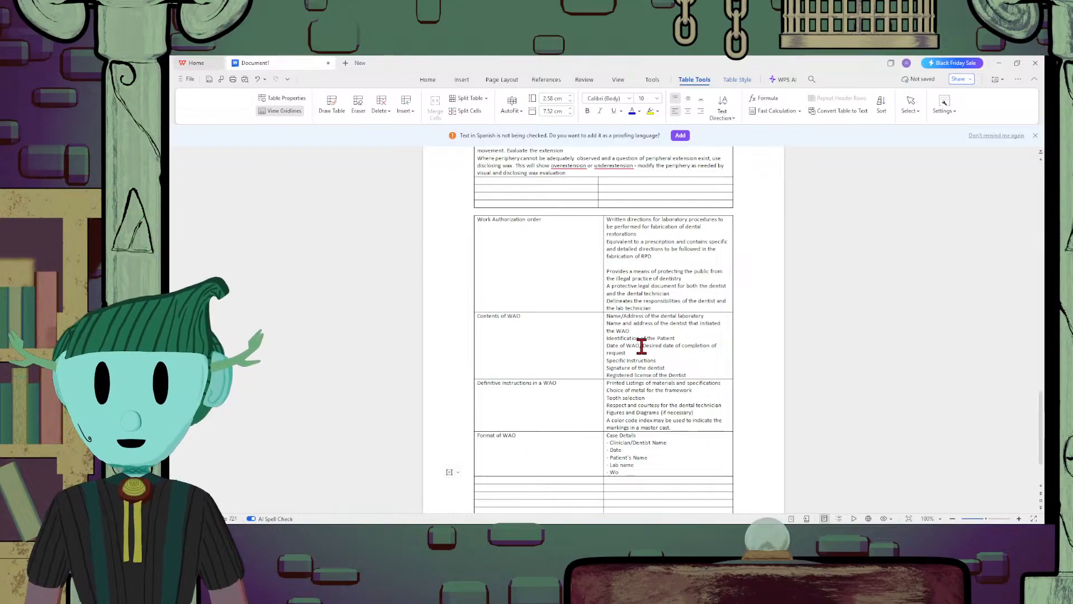
pyautogui.write('rk oo be done')
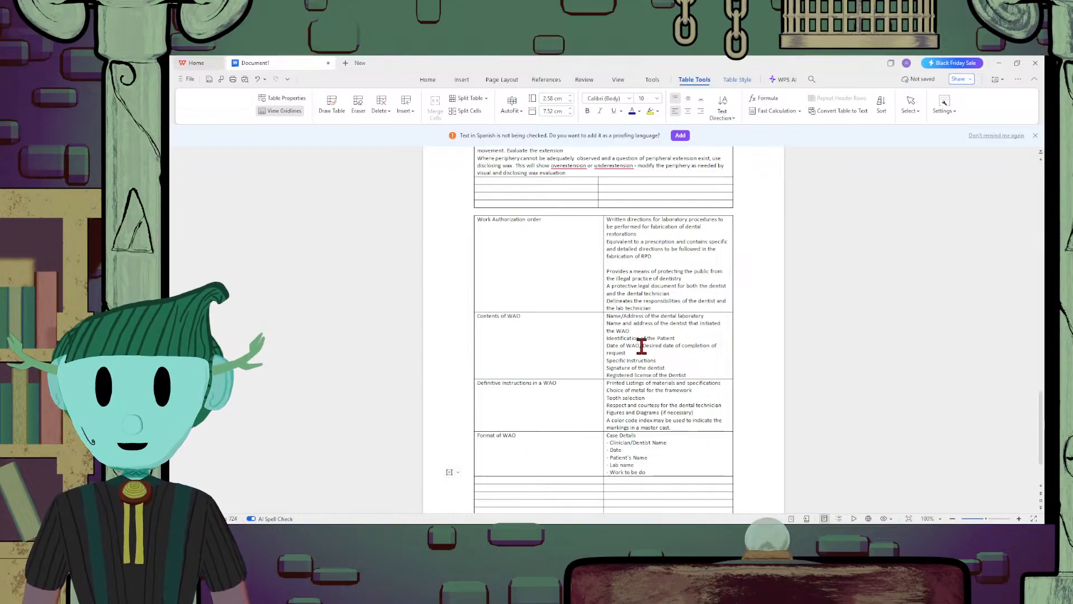
# Add "- Design Drawing" as the last item of the "Case Details" list
pyautogui.press('Return')
pyautogui.write('- Desi')
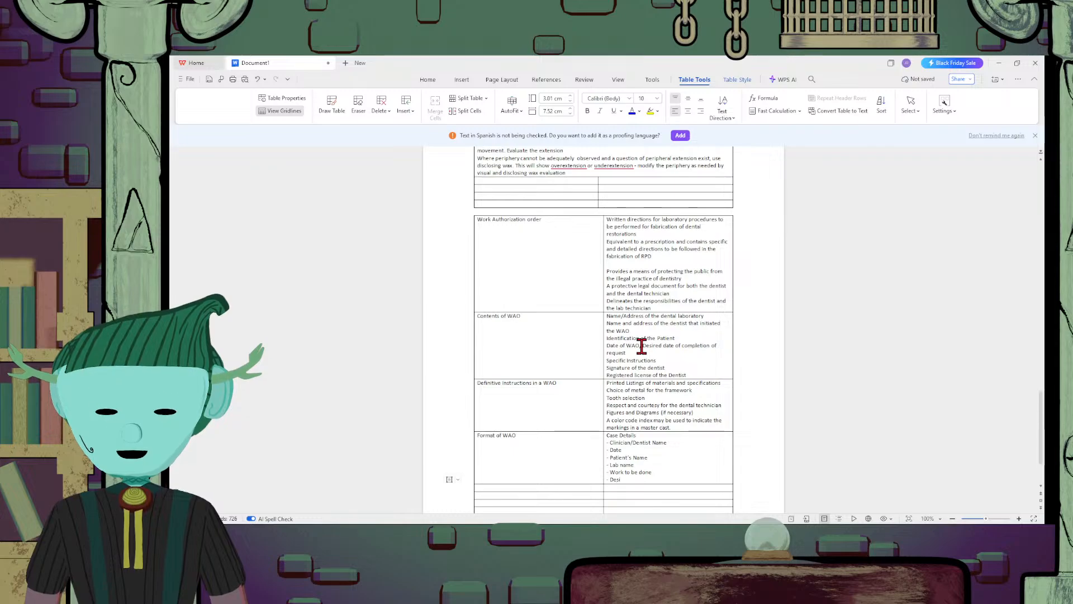
pyautogui.write('gn Daw')
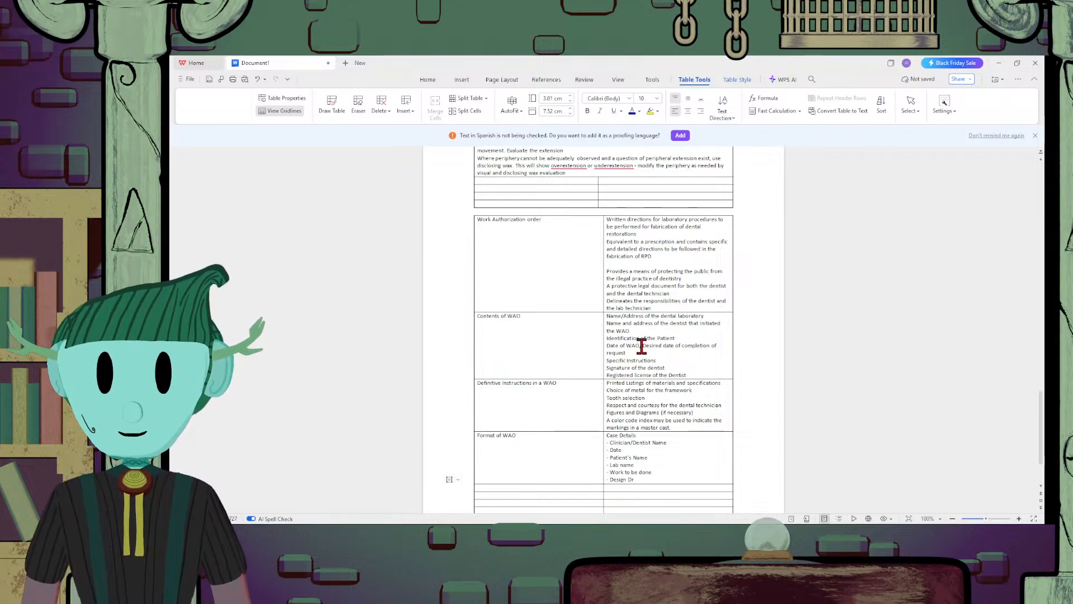
pyautogui.write('awing')
# Add the subheading "WAO Proper" below the case details, with "- general Instructions" as its first item
pyautogui.press('Return')
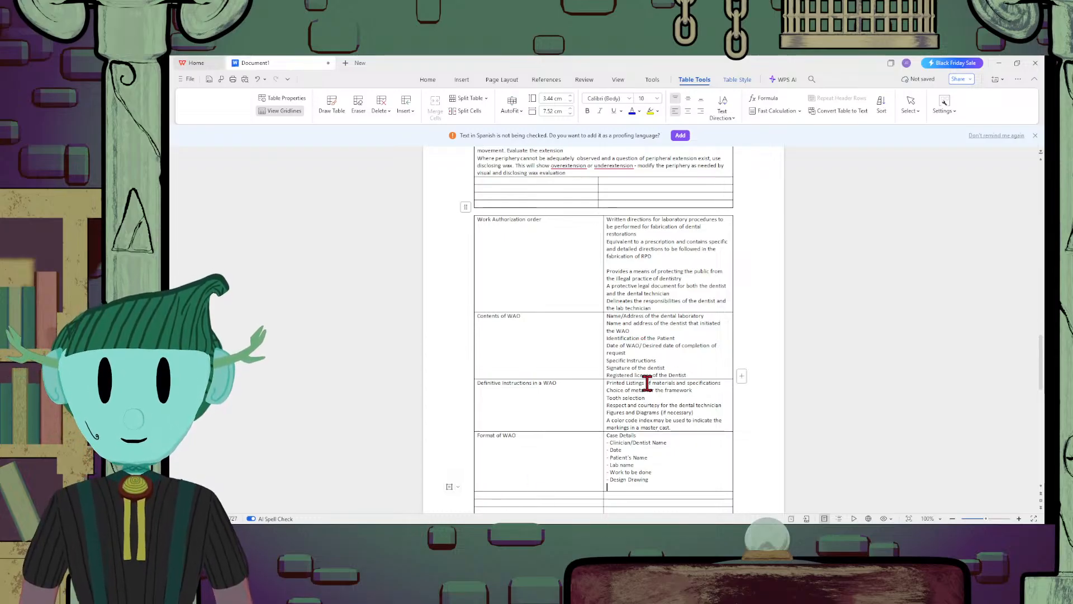
pyautogui.write('WAO Pro')
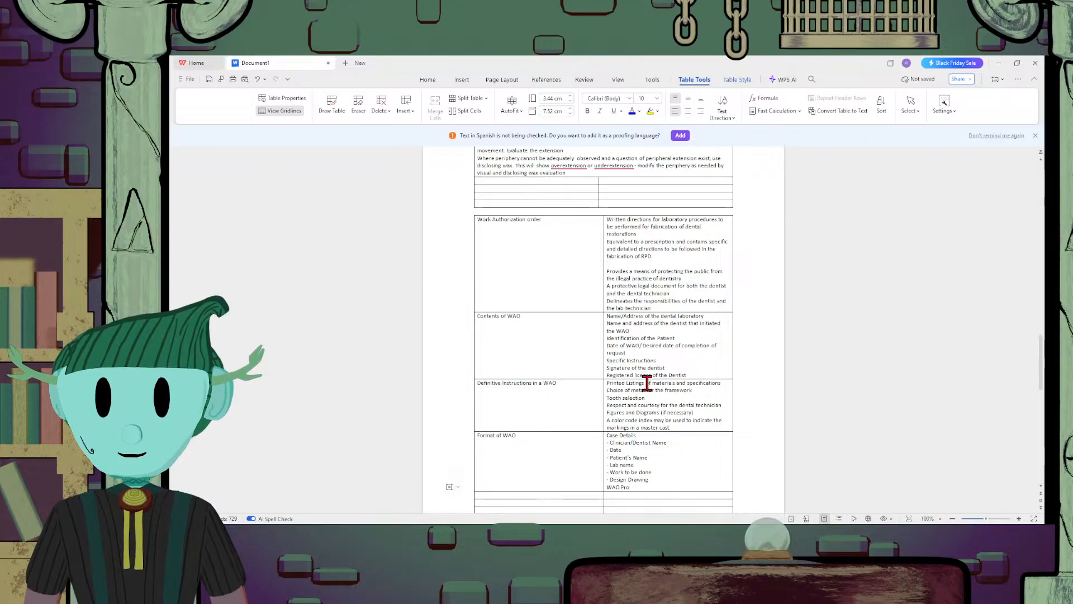
pyautogui.write('per')
pyautogui.press('Return')
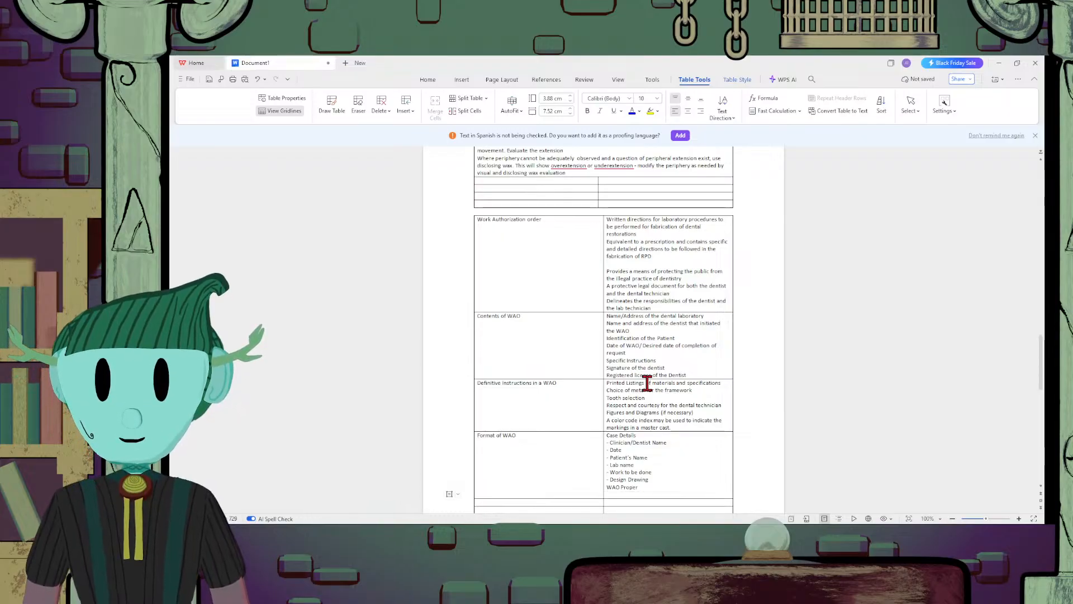
pyautogui.write('- general Inst')
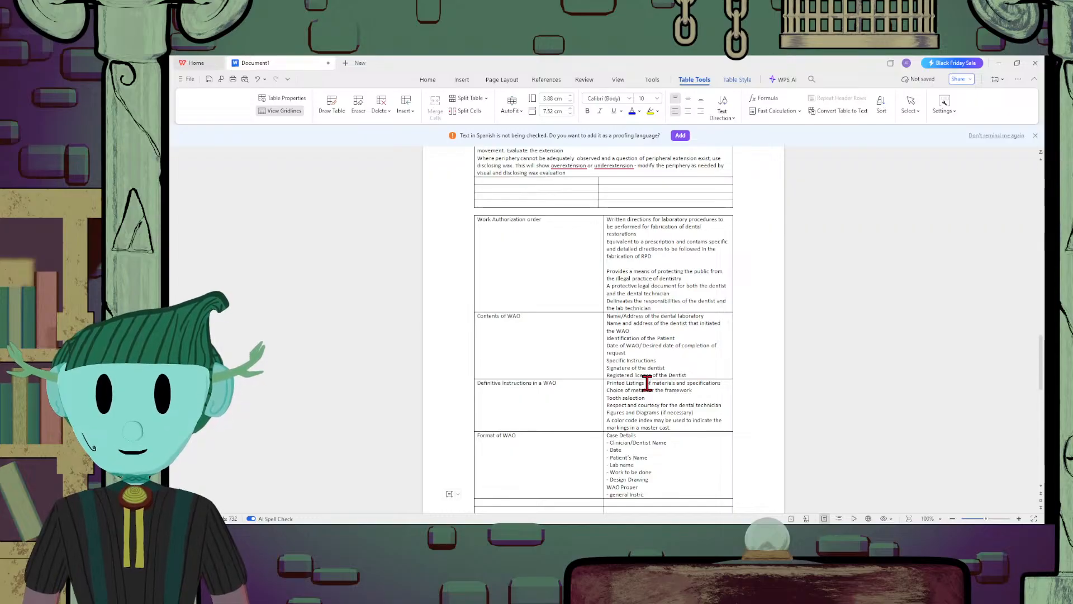
pyautogui.write('ructions')
# Add the items "- Specific Instructions" and "- Final Instructions" below the general instructions item under "WAO Proper"
pyautogui.press('Return')
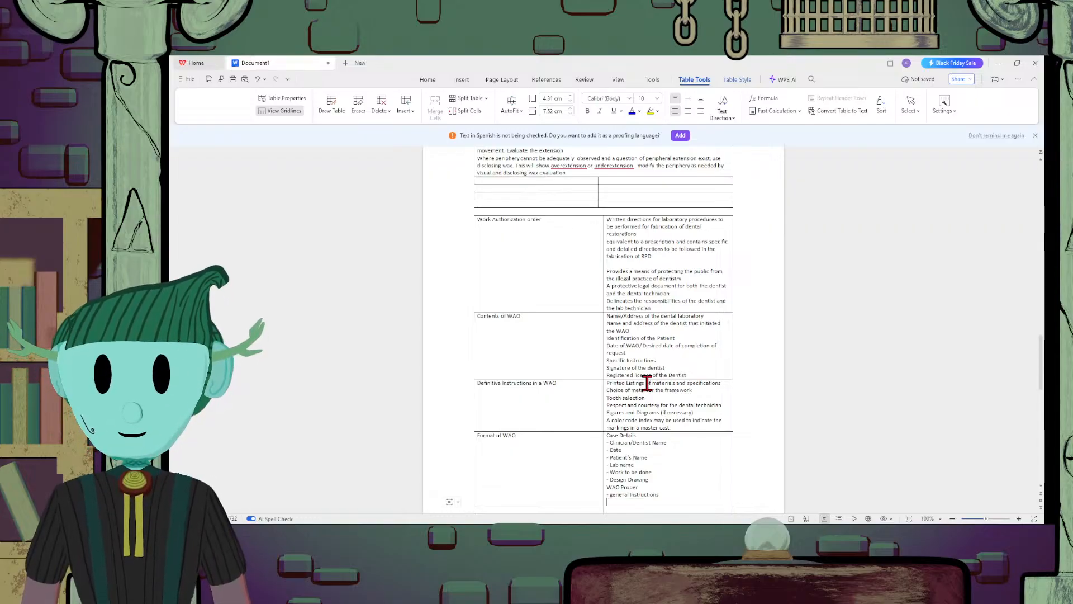
pyautogui.write('- Specifi')
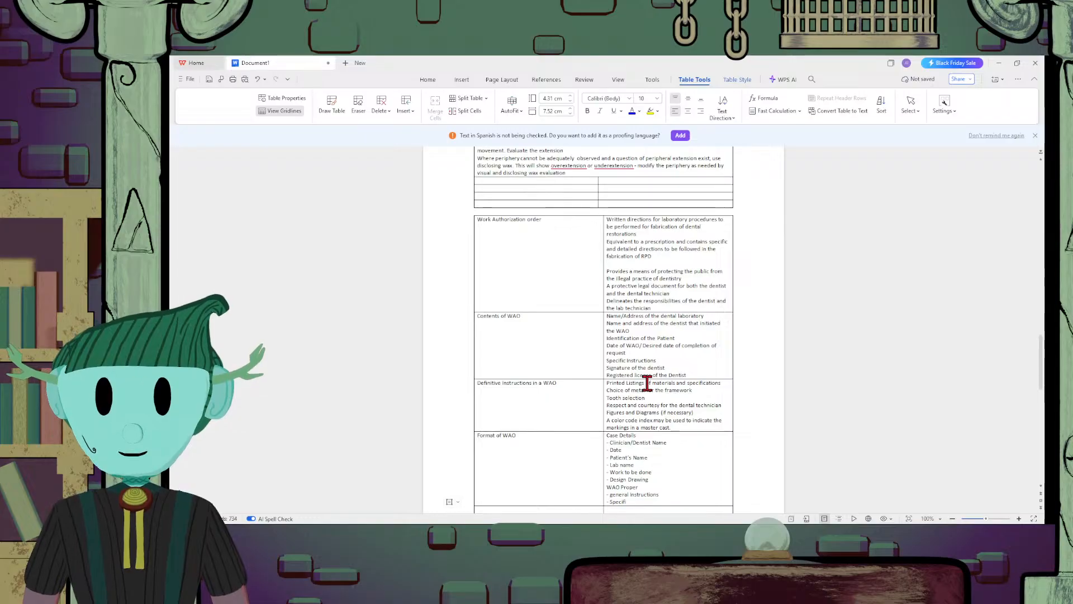
pyautogui.write('c Instructions')
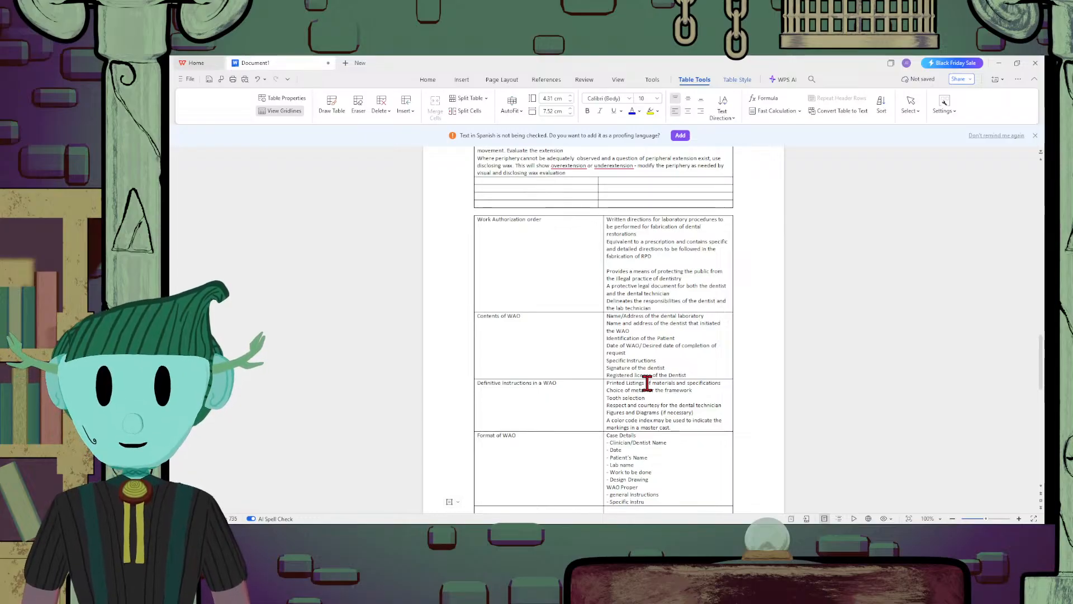
pyautogui.press('Return')
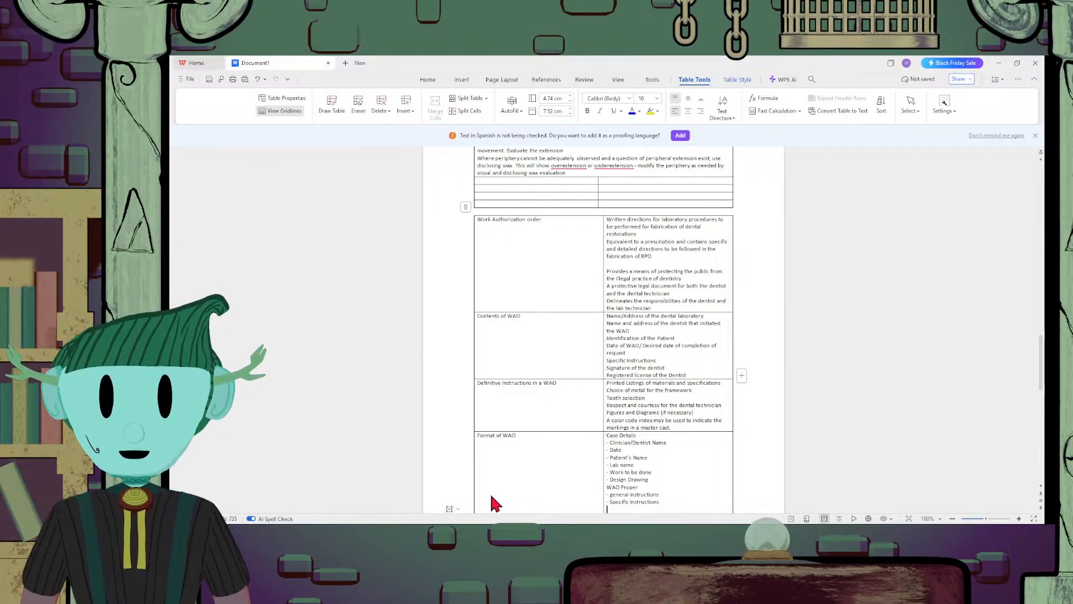
pyautogui.write('- Fi')
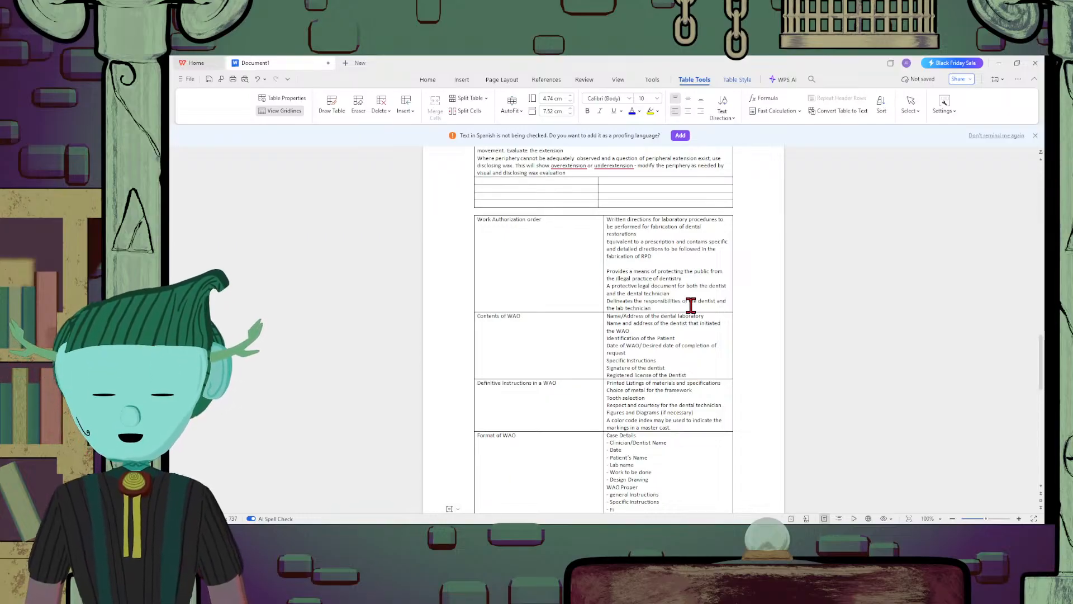
pyautogui.write('nal Instr')
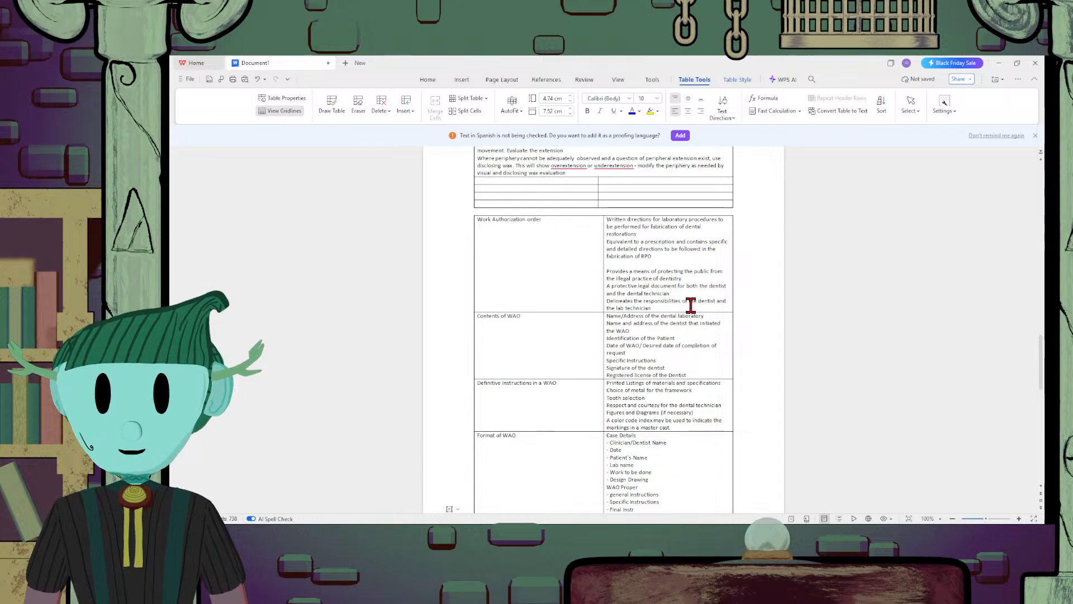
pyautogui.write('uctions')
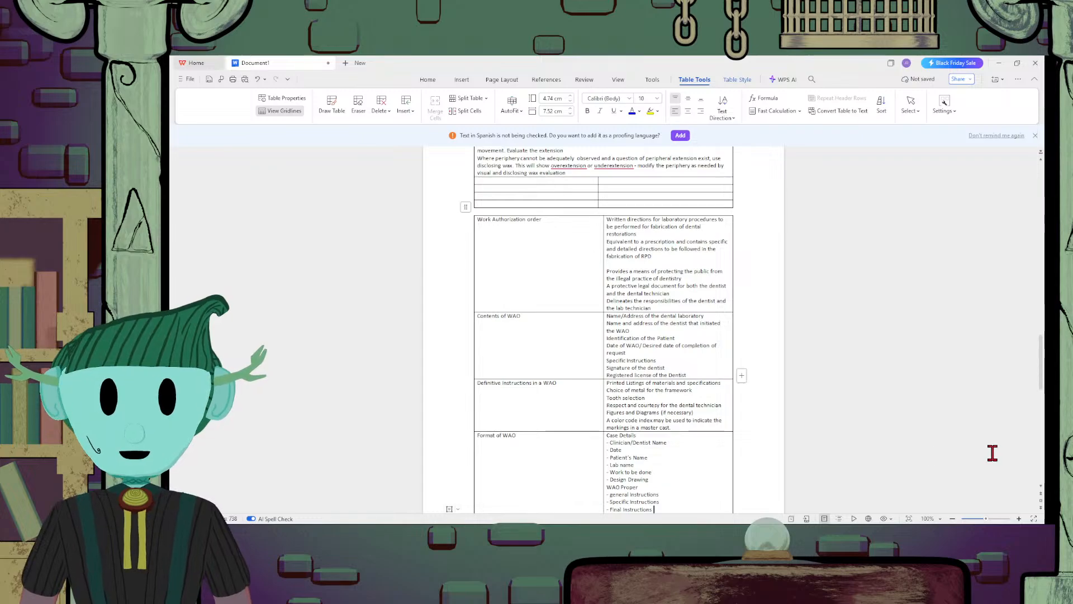
# Review the work authorization order table and the earlier notes on peripheral adjustment, insertion procedures and occlusal relationships
pyautogui.scroll(-3, 991, 451)
pyautogui.scroll(3, 991, 452)
pyautogui.scroll(-5, 991, 452)
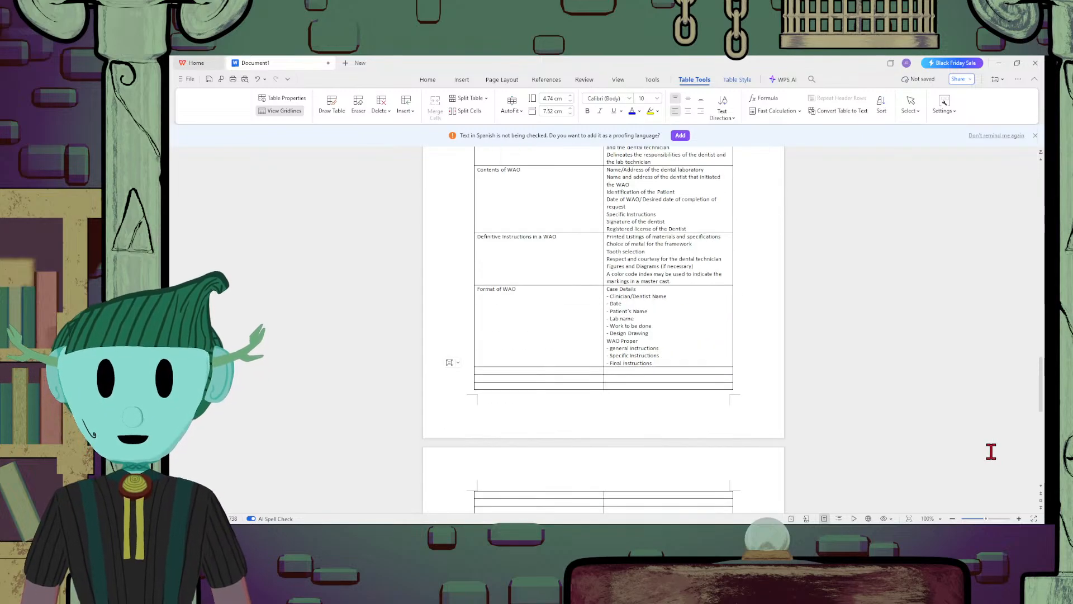
pyautogui.scroll(2, 991, 452)
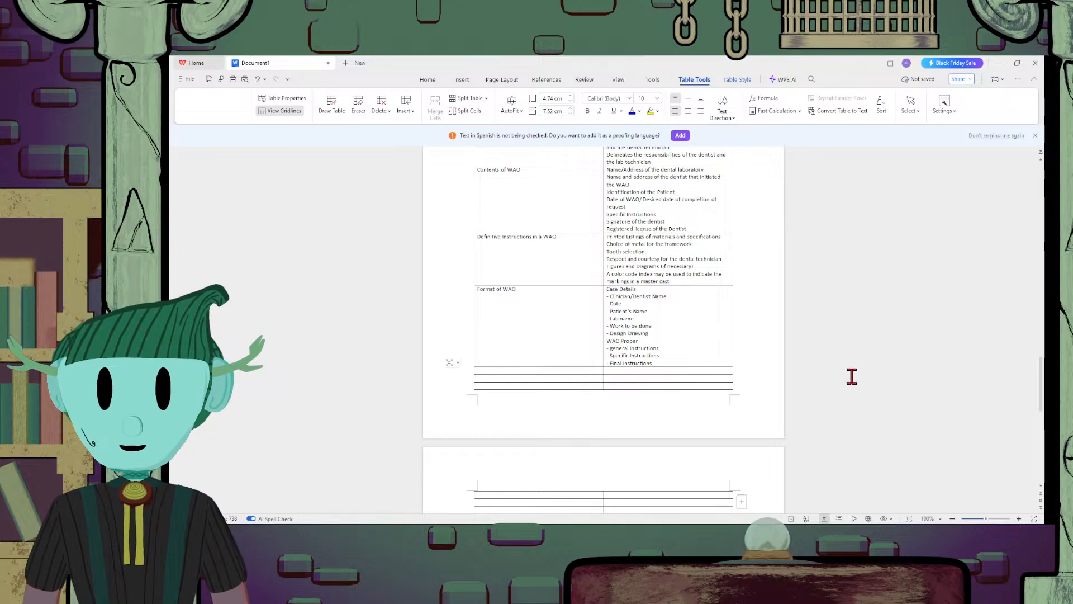
pyautogui.scroll(10, 851, 376)
pyautogui.scroll(2, 851, 377)
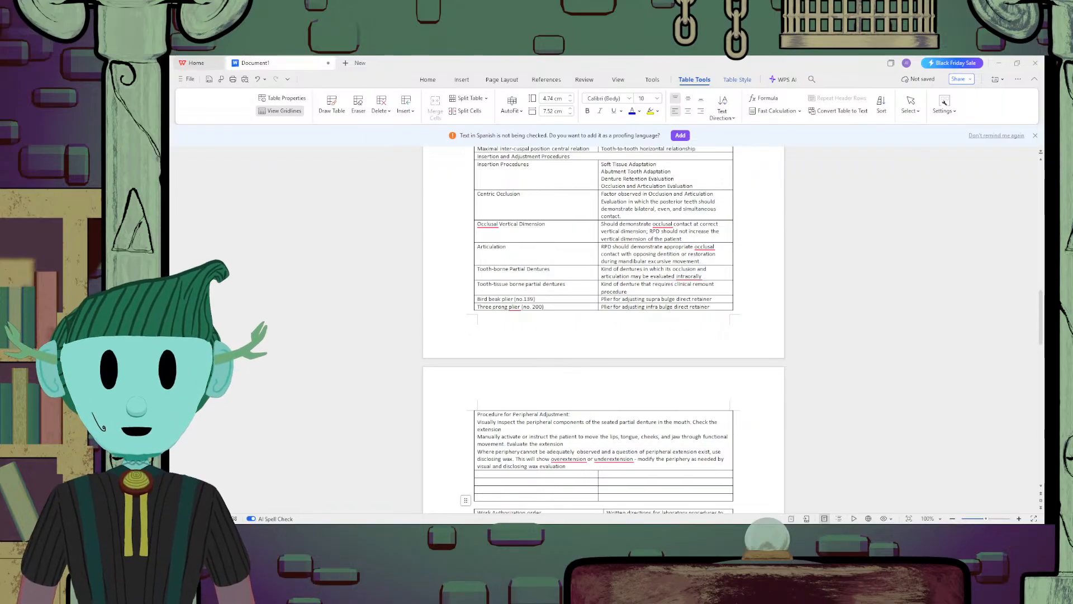
pyautogui.click(513, 474)
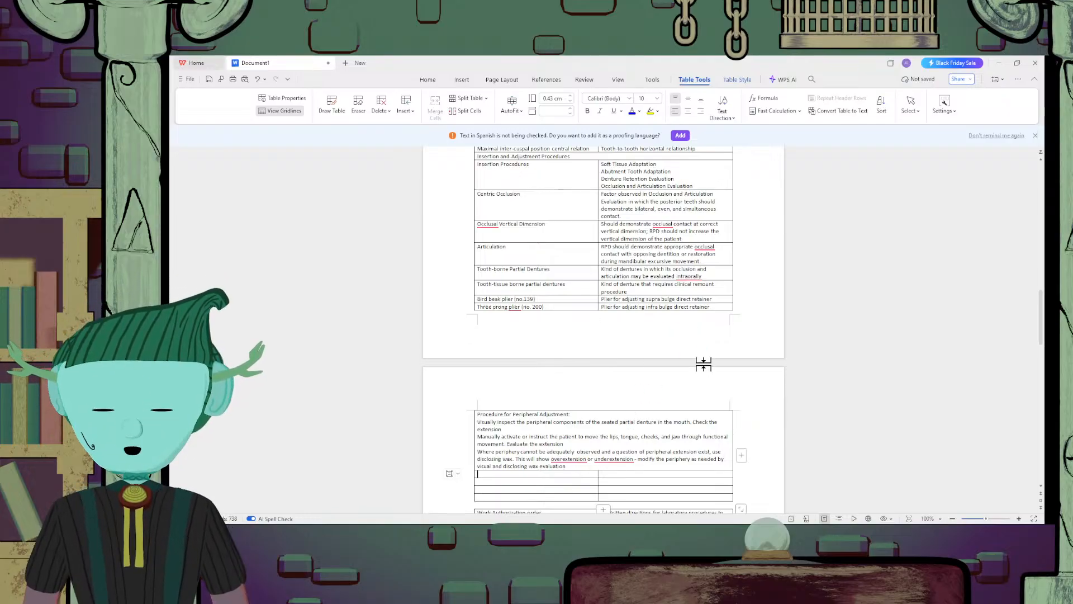
pyautogui.scroll(3, 701, 361)
pyautogui.scroll(-5, 702, 364)
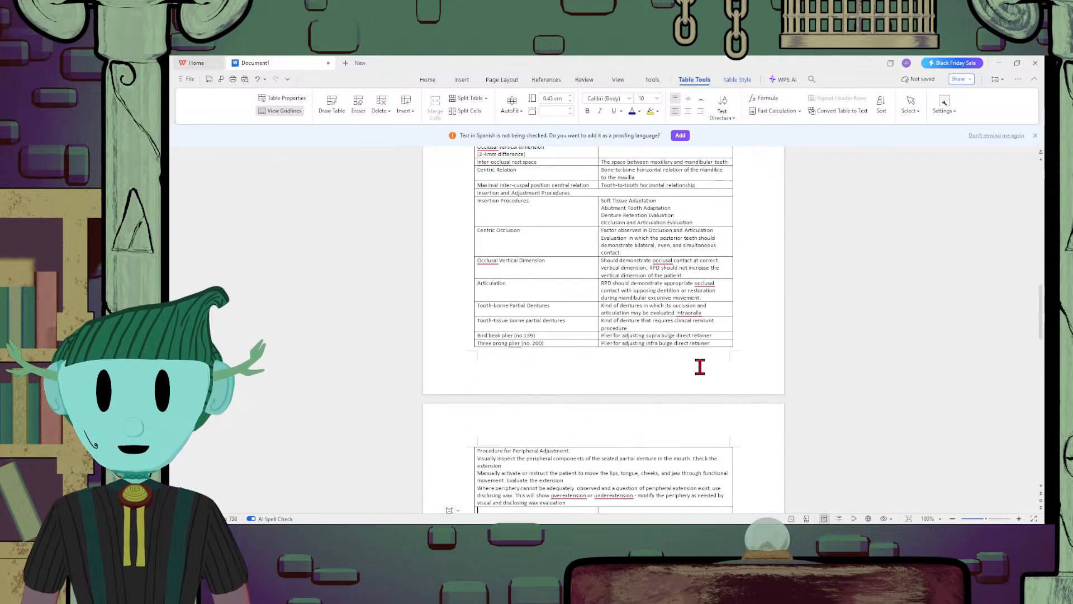
pyautogui.scroll(4, 676, 385)
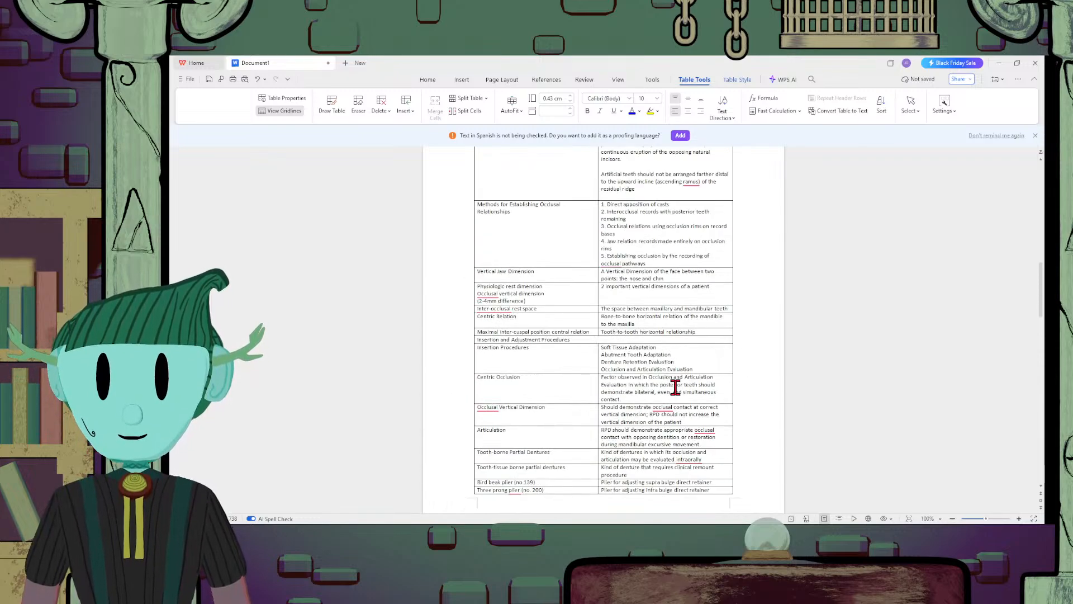
# Merge the two cells of the first empty row below the "Procedure for Peripheral Adjustment" row
pyautogui.scroll(2, 676, 386)
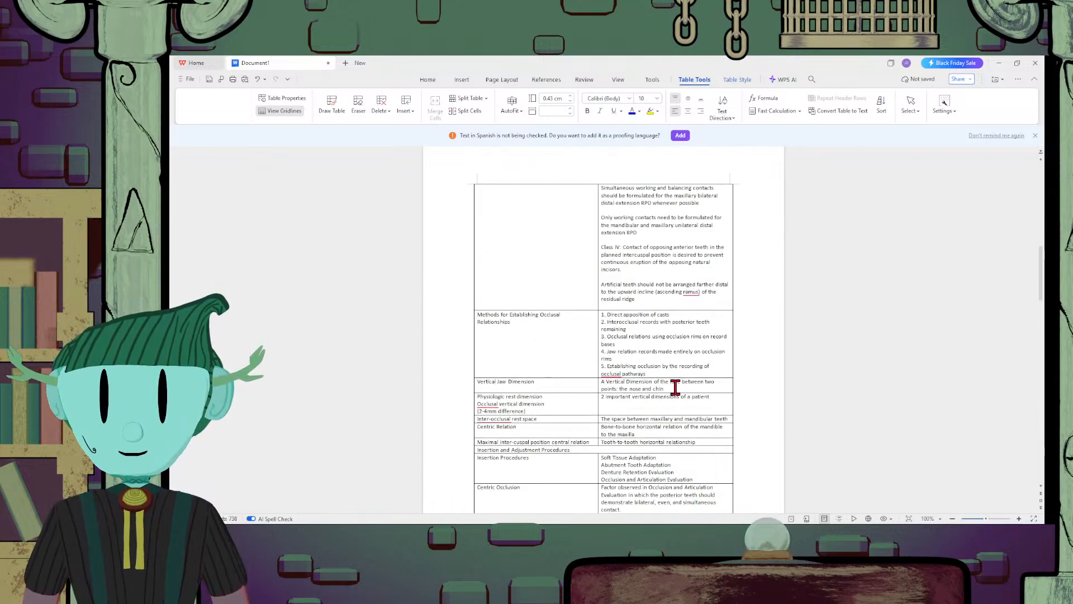
pyautogui.scroll(-1, 675, 387)
pyautogui.scroll(-2, 676, 387)
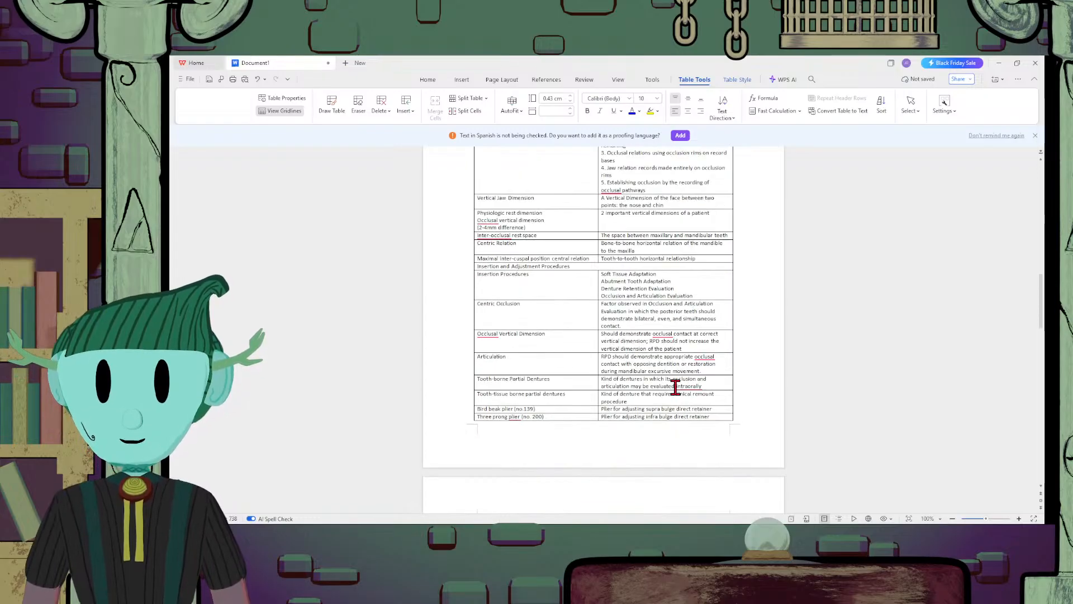
pyautogui.scroll(3, 676, 387)
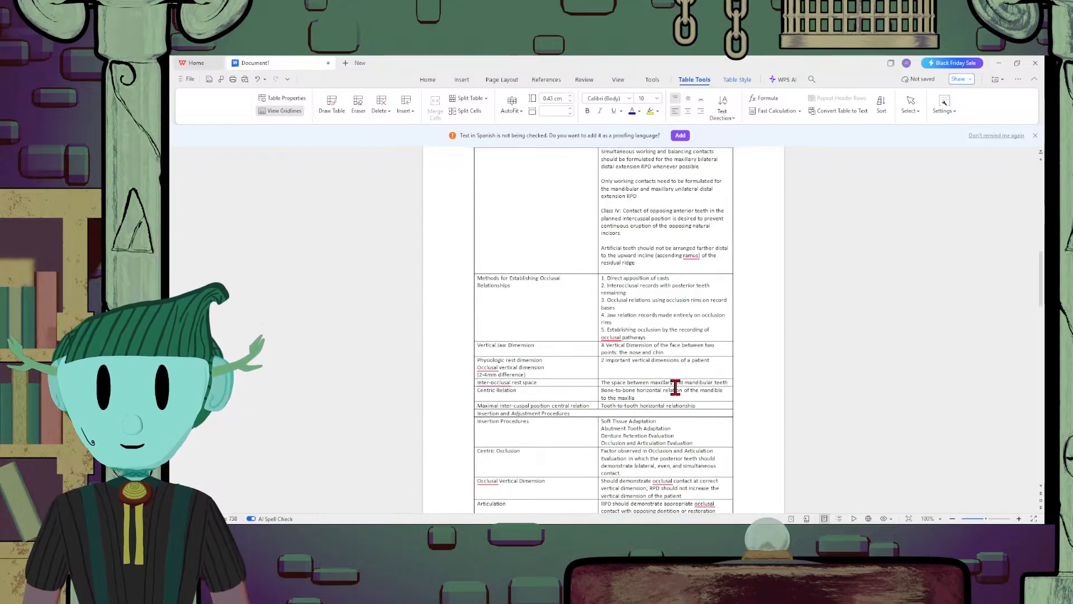
pyautogui.scroll(-1, 676, 386)
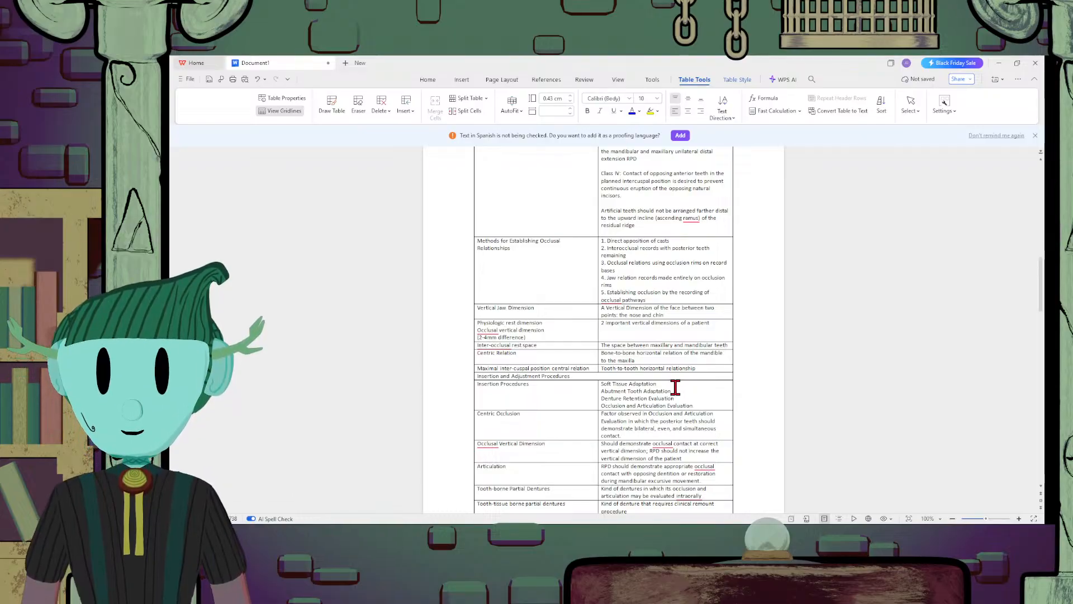
pyautogui.scroll(-5, 676, 387)
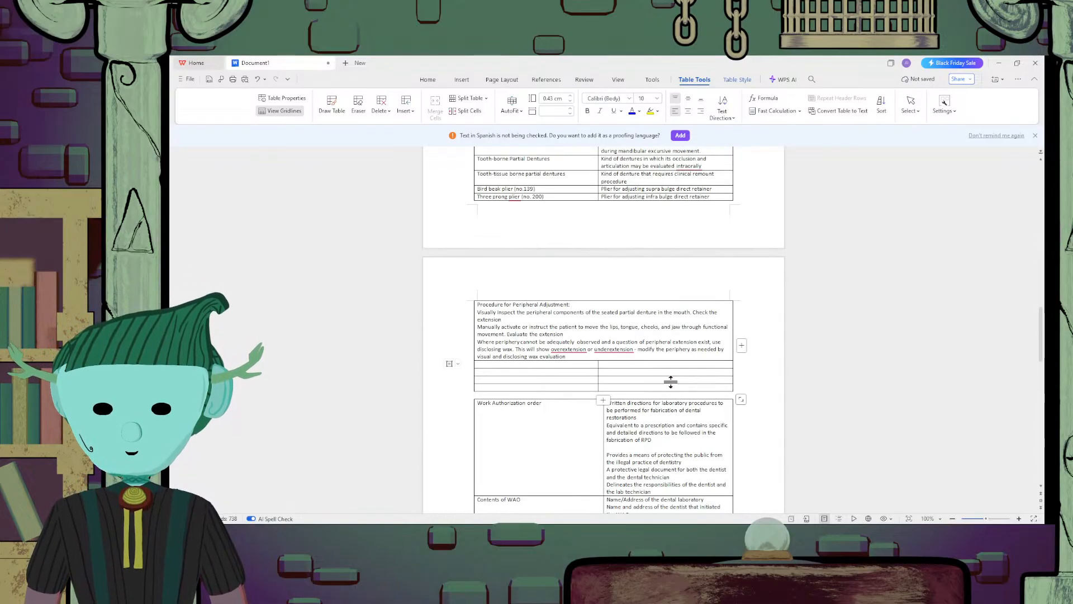
pyautogui.moveTo(637, 361); pyautogui.dragTo(587, 363)
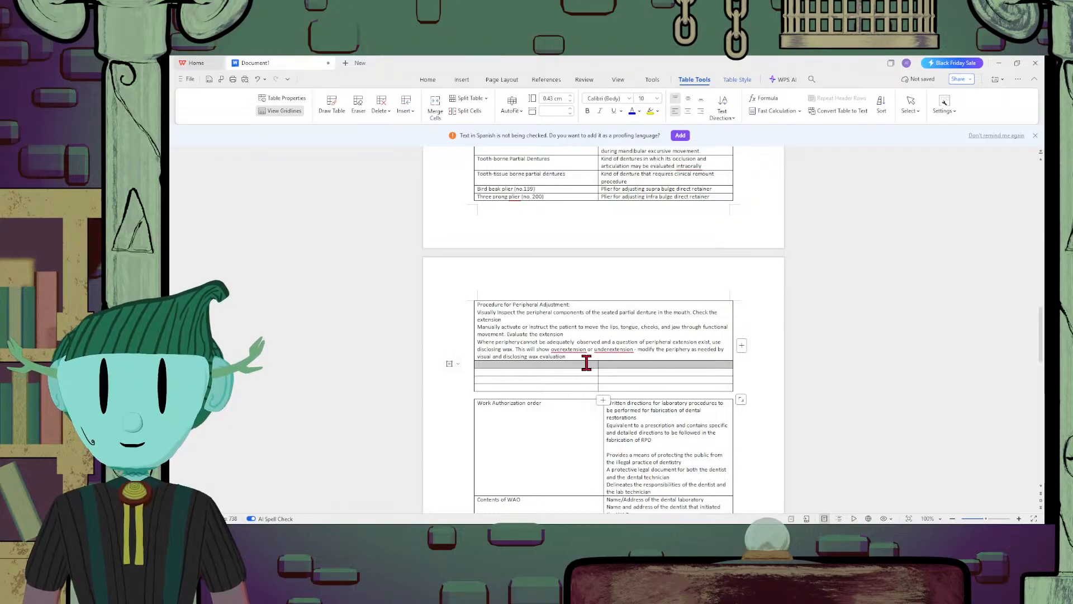
pyautogui.click(428, 80)
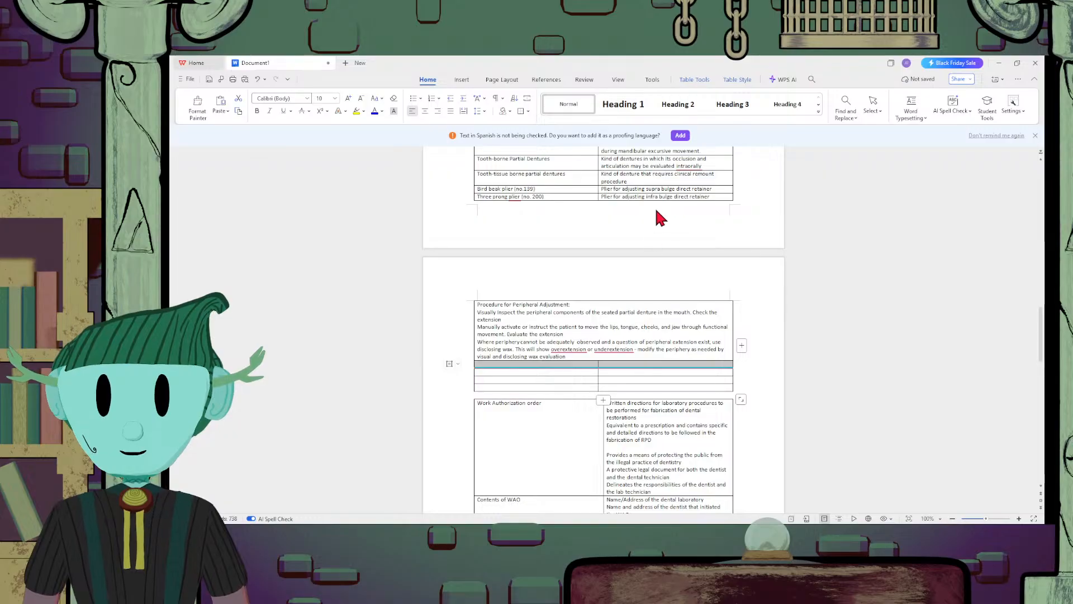
pyautogui.click(620, 364)
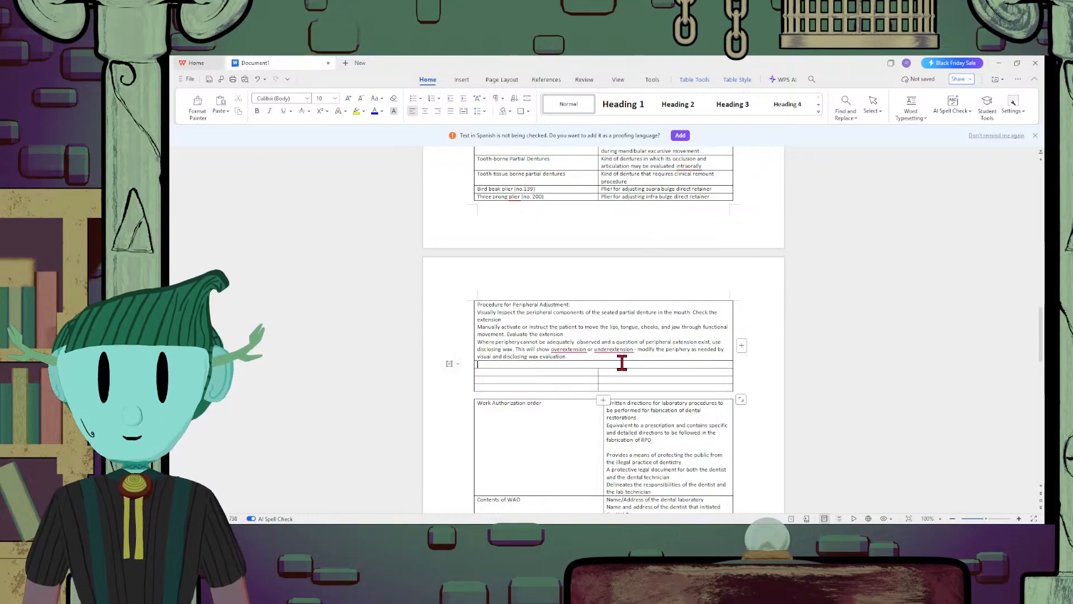
# Enter the heading "Patient Counseling" in the merged row below the peripheral adjustment procedure
pyautogui.write('Peti')
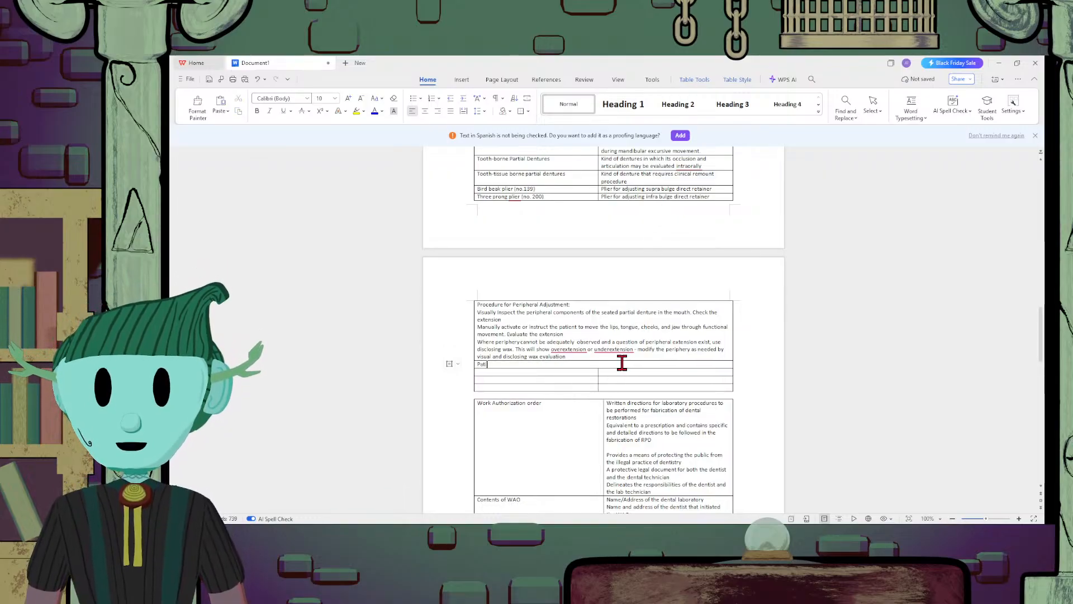
pyautogui.write('ent Counseling')
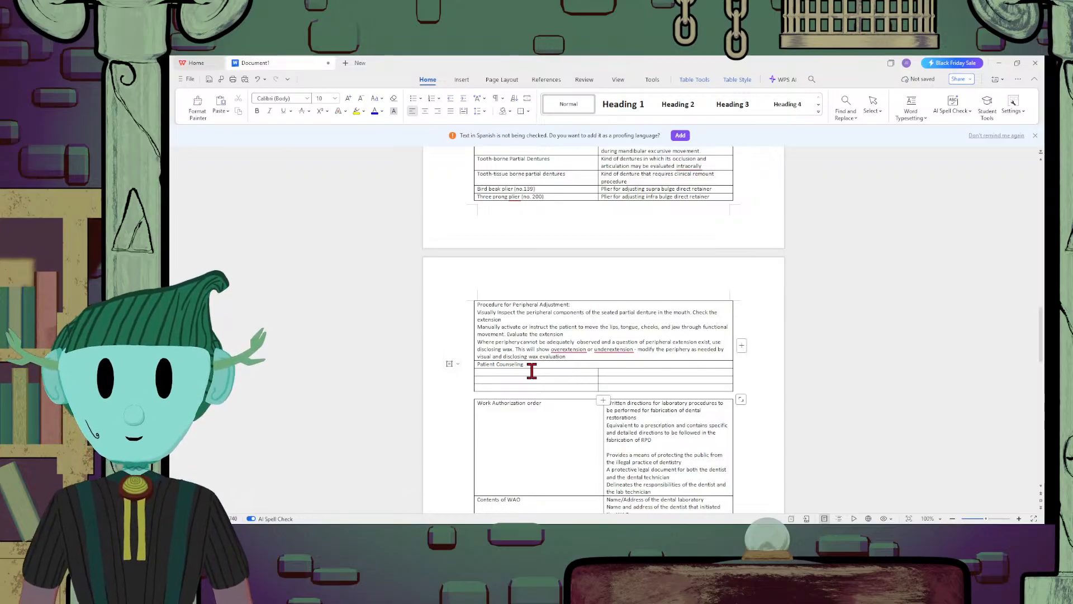
# Enter "Brushing Technique" in the first column of the row below the "Patient Counseling" heading
pyautogui.write('Brushig')
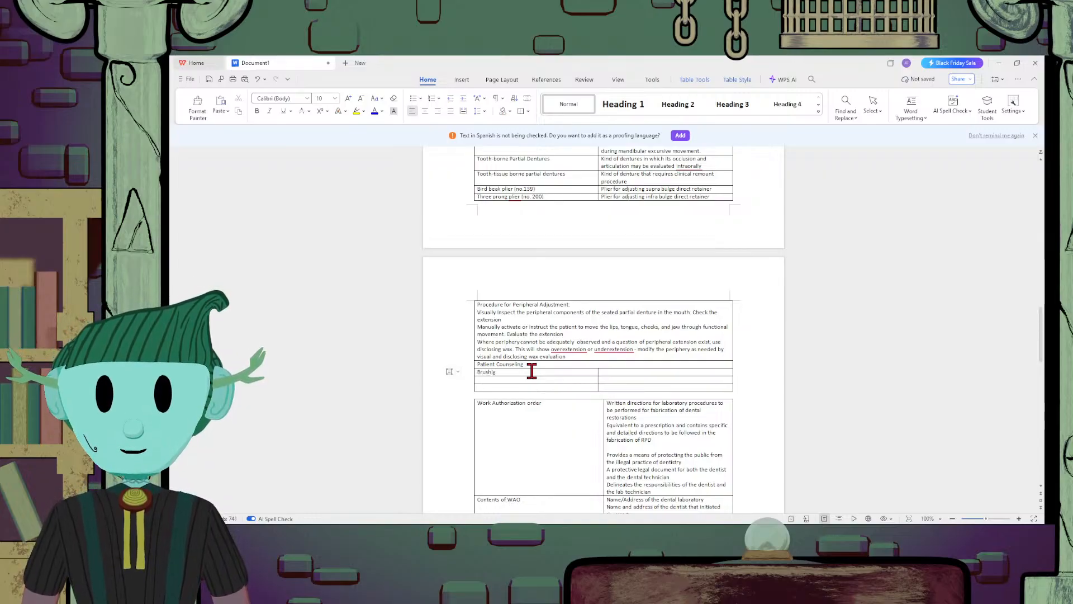
pyautogui.press('BackSpace')
pyautogui.write('n')
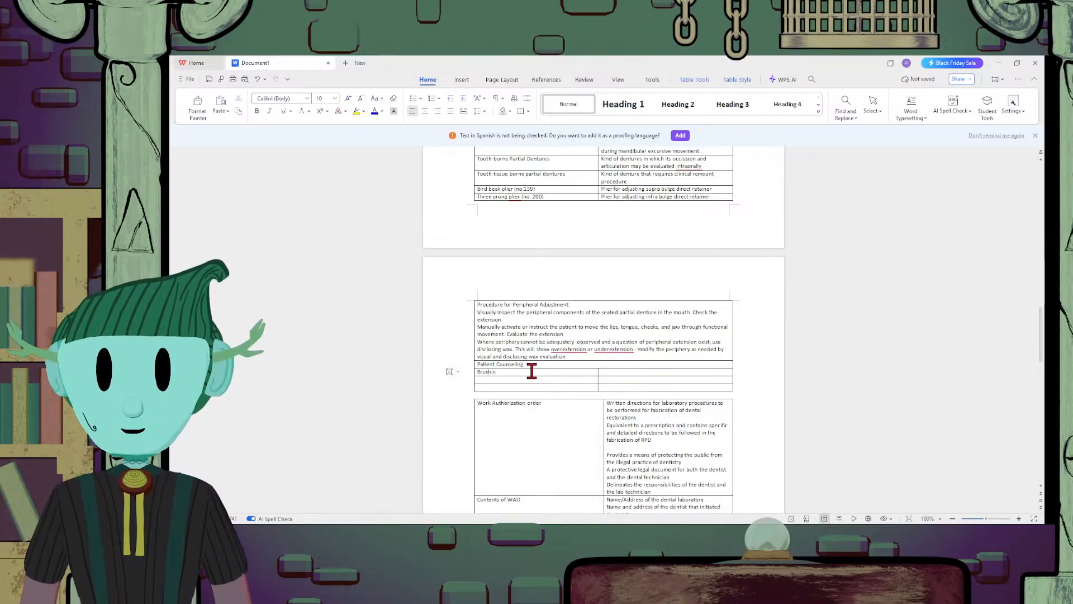
pyautogui.write('g Tec')
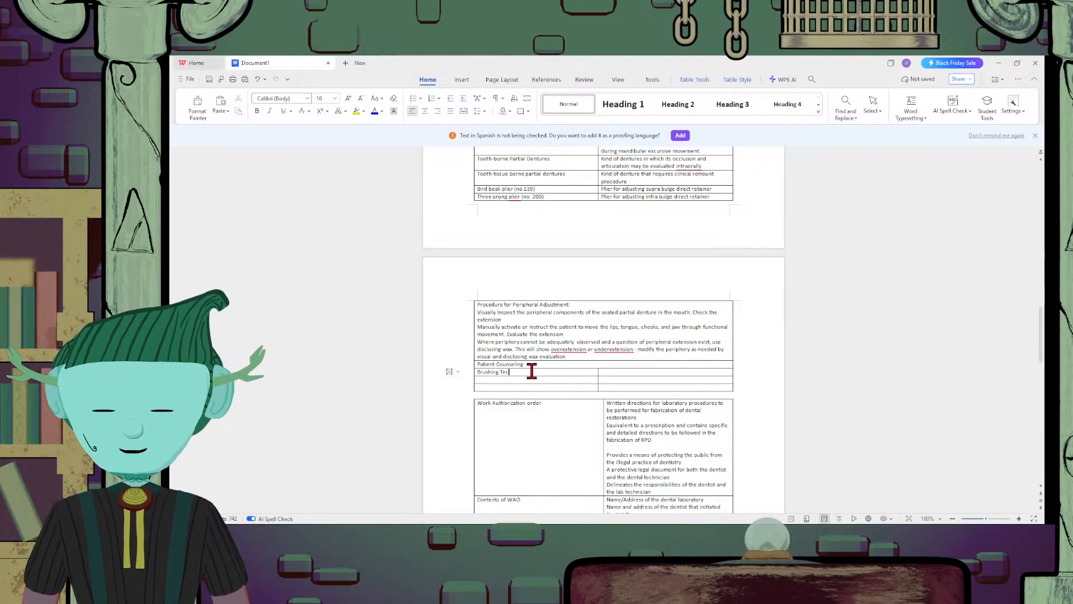
pyautogui.write('hnique')
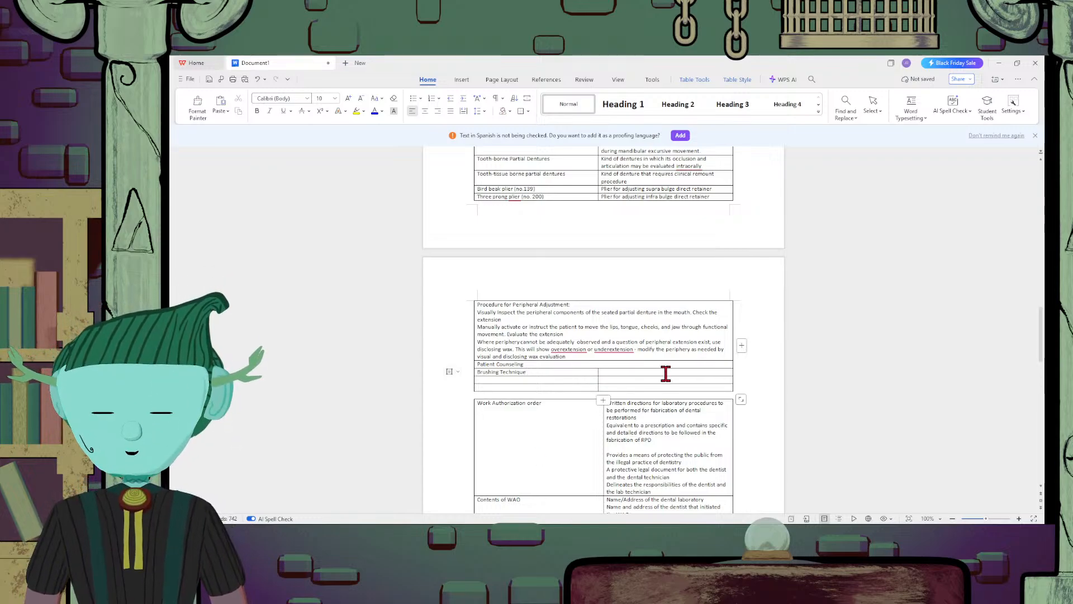
# Enter "Use of a proper brush for the RPD" as the description beside "Brushing Technique"
pyautogui.write('Useof')
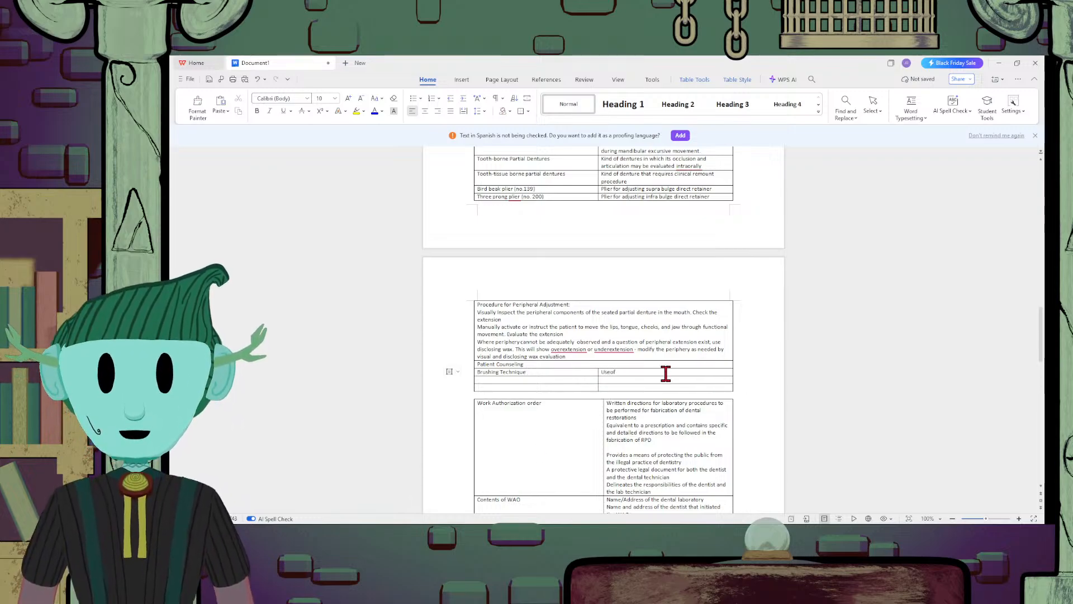
pyautogui.press('BackSpace')
pyautogui.press('BackSpace')
pyautogui.write('of a pro')
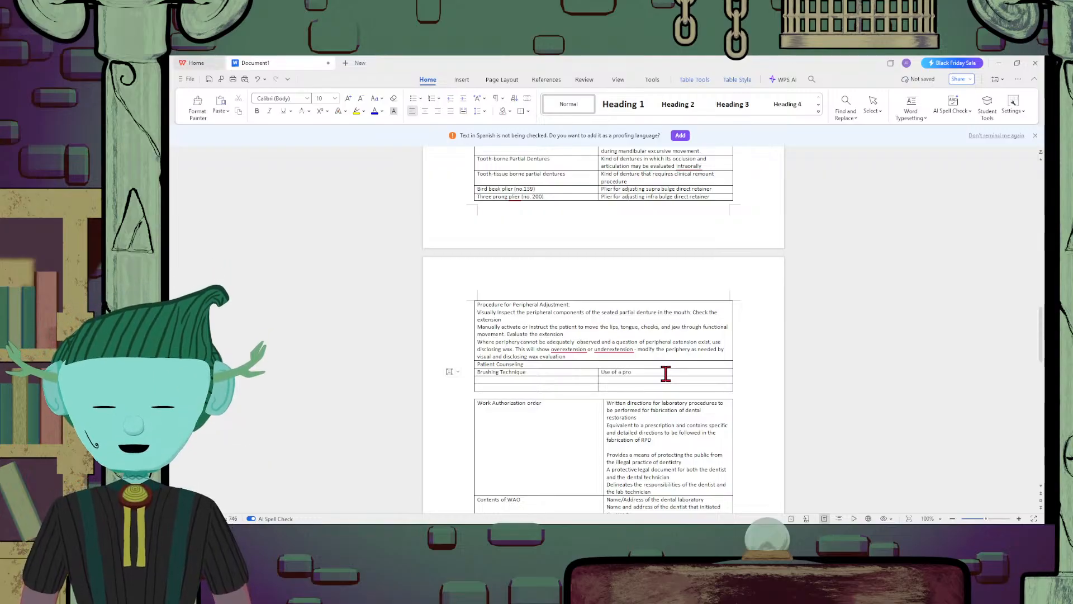
pyautogui.write('per br')
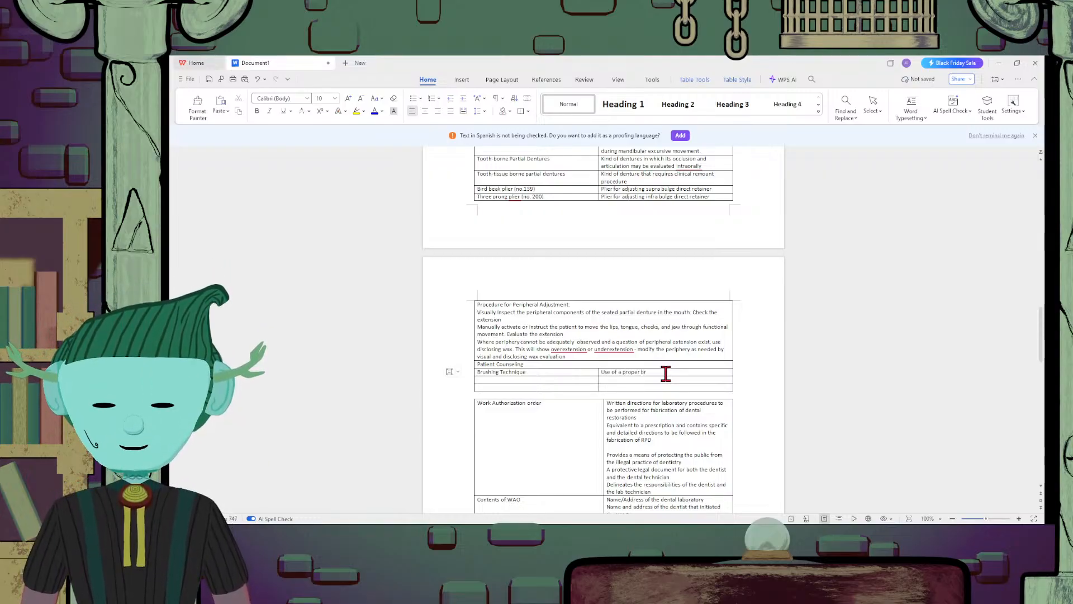
pyautogui.write('ush')
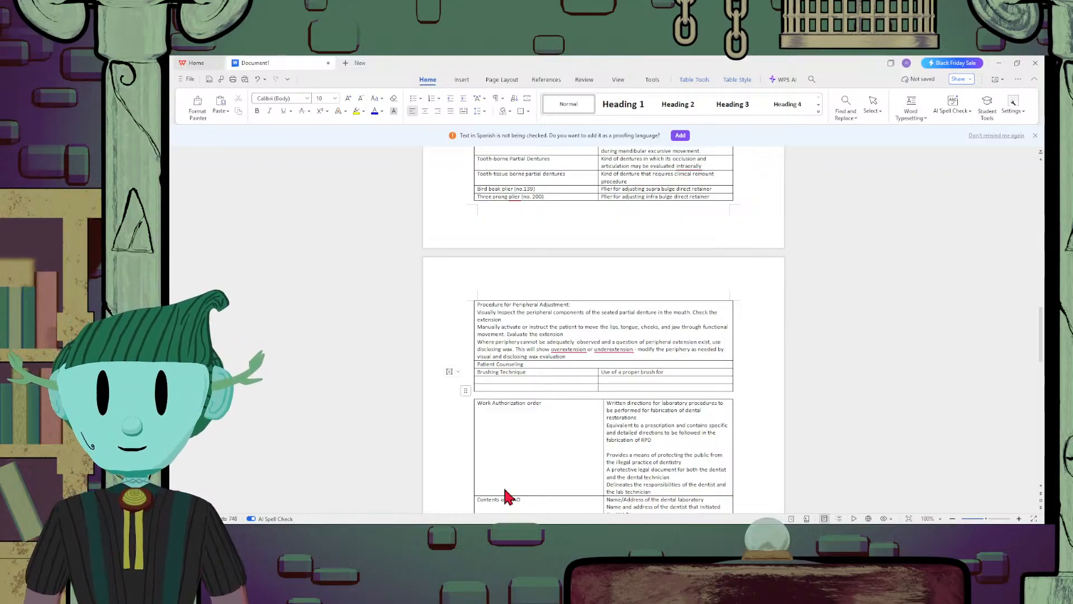
pyautogui.write('for')
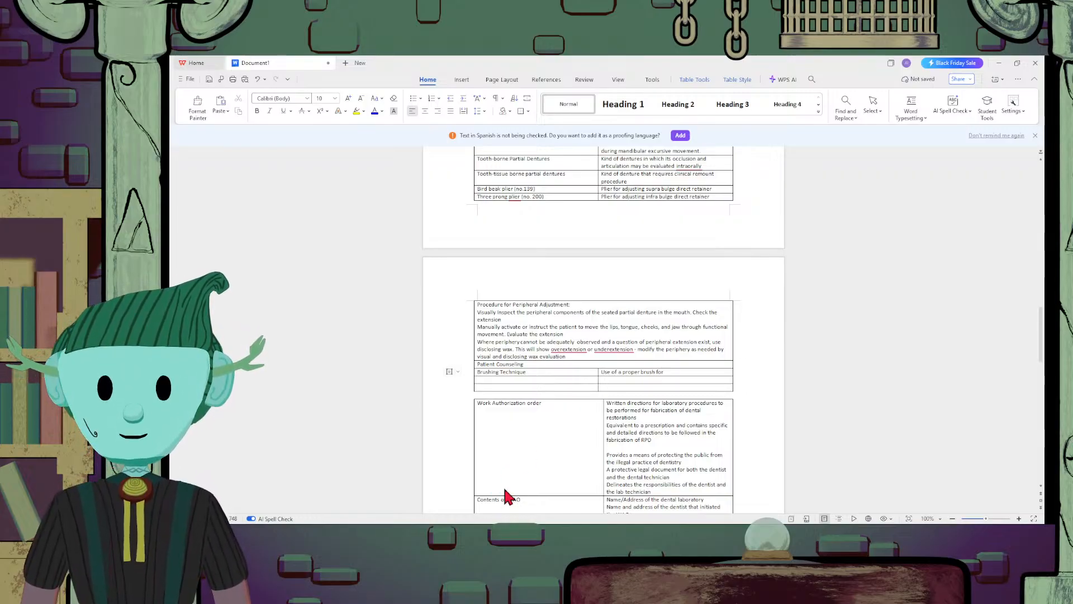
pyautogui.write(' the')
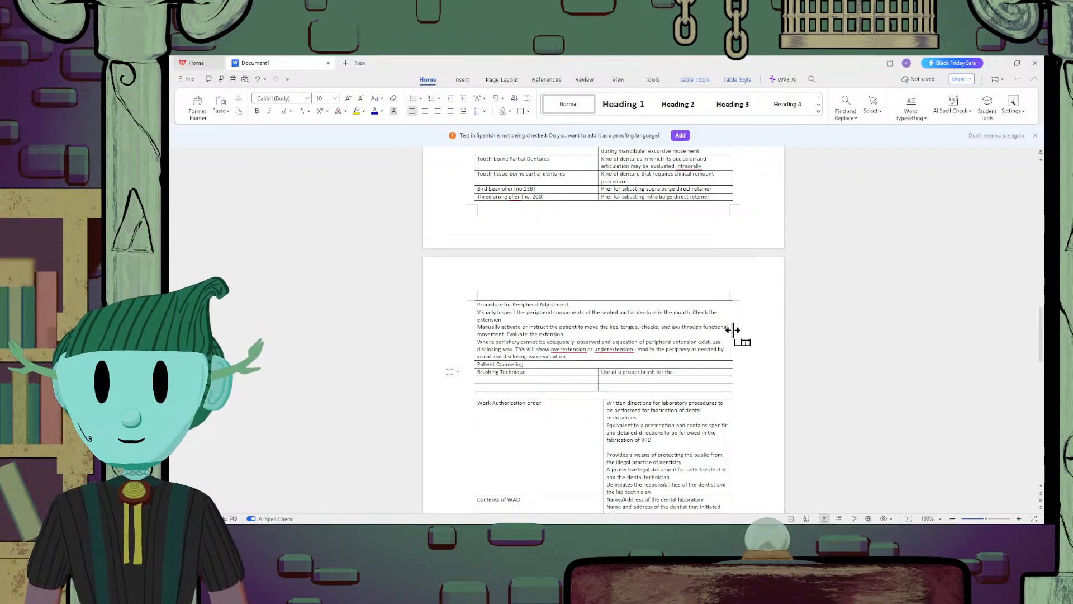
pyautogui.write(' RPD')
# Leave a blank line in the brushing technique description and add "Brush over a sink with water or a towl on it" below it
pyautogui.press('Return')
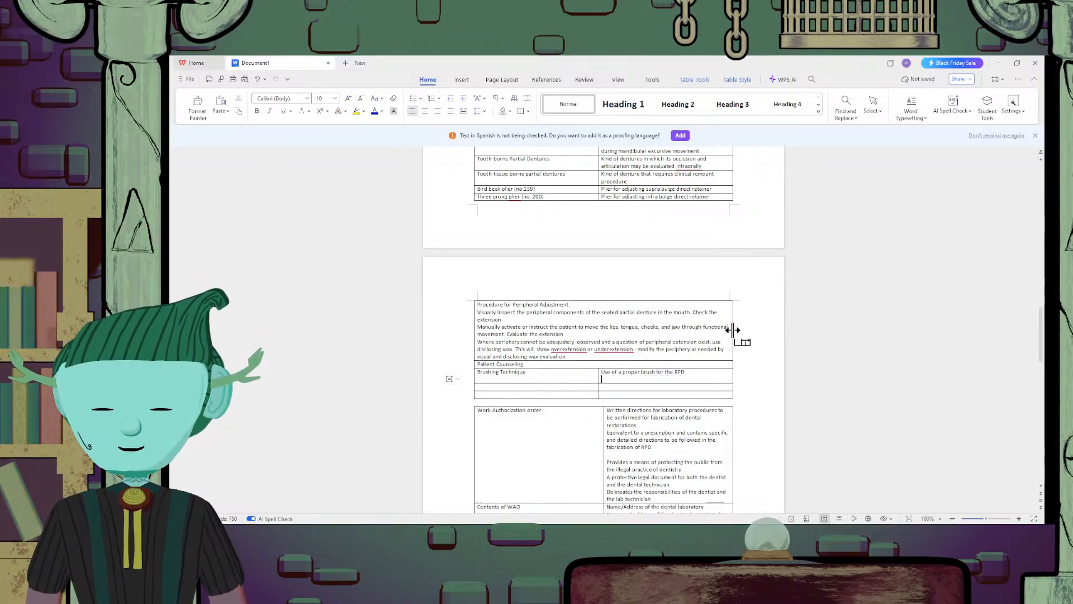
pyautogui.press('Return')
pyautogui.write('brus')
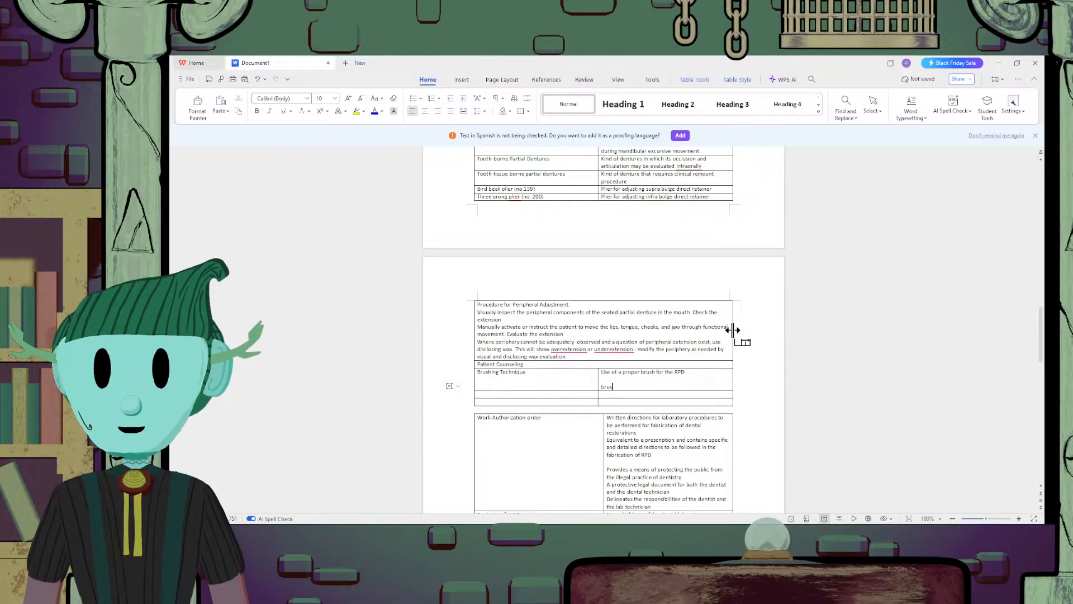
pyautogui.write('h over a sink')
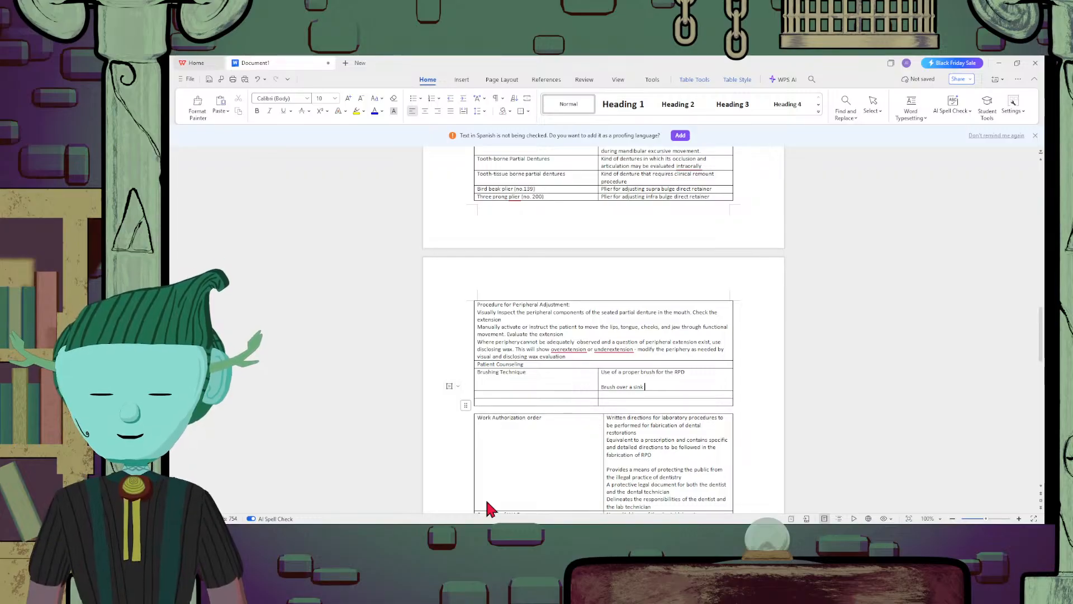
pyautogui.write('with')
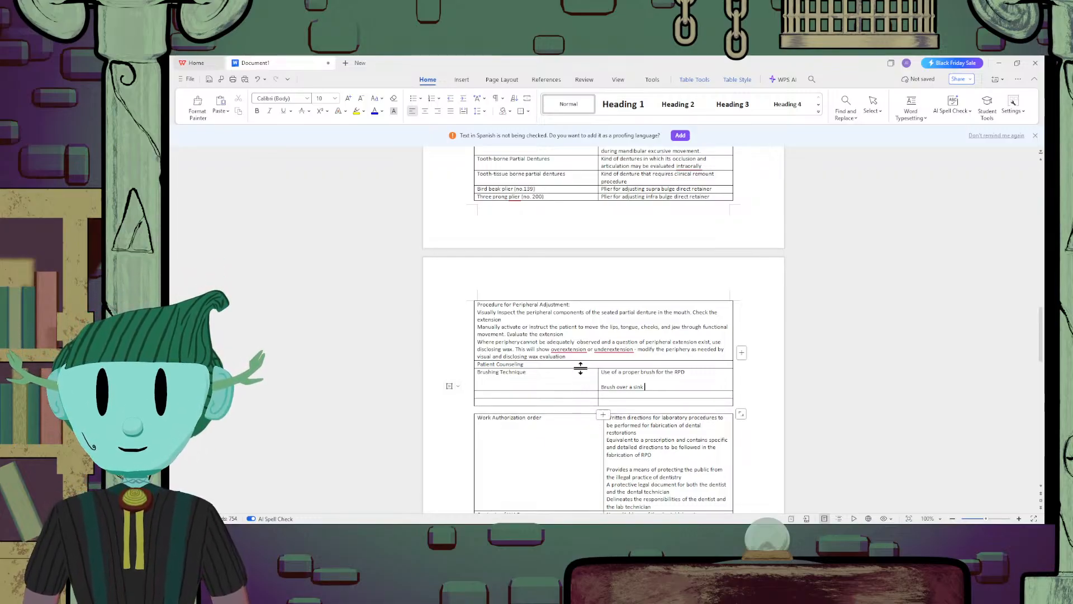
pyautogui.write(' wa')
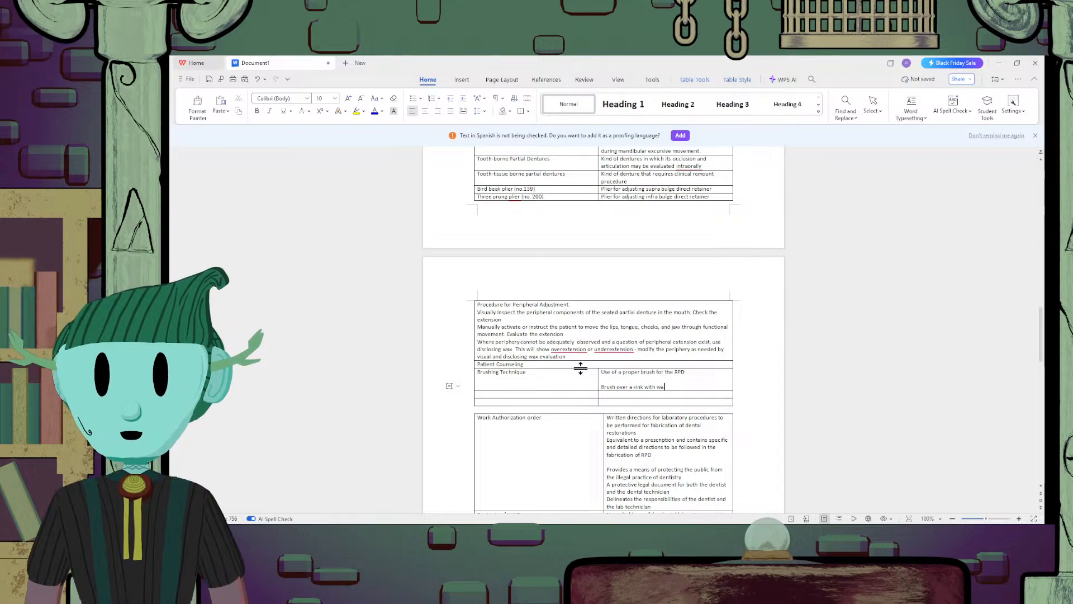
pyautogui.write('ter or a')
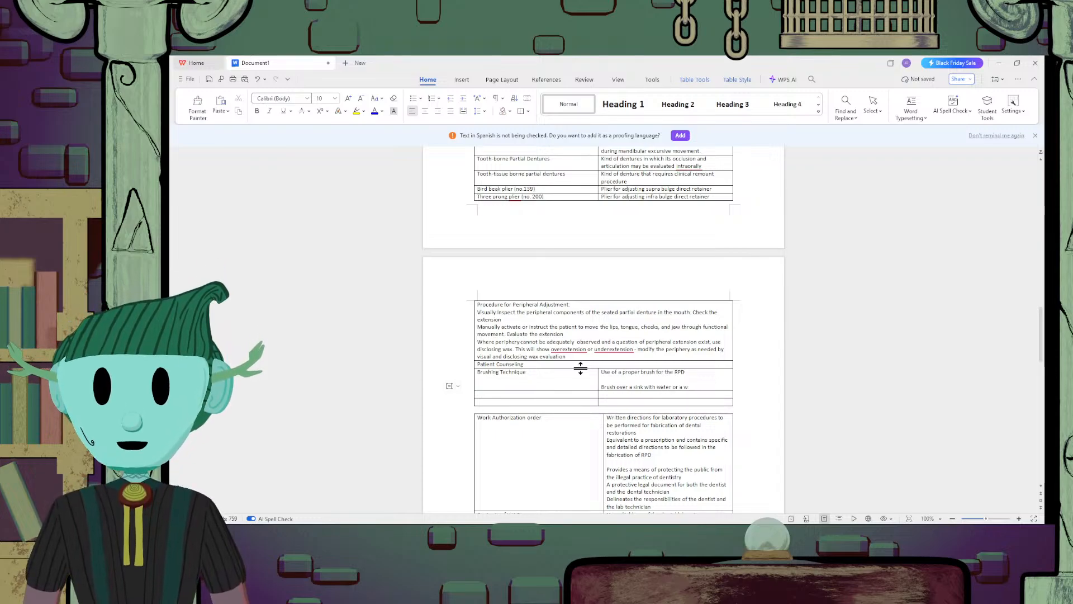
pyautogui.write(' towl on i')
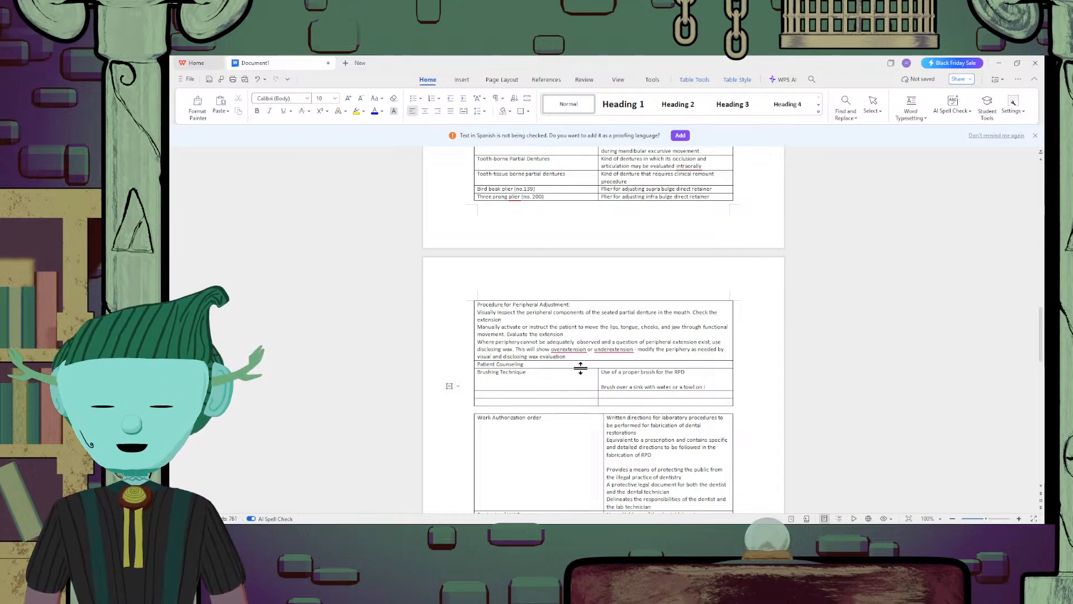
pyautogui.write('t')
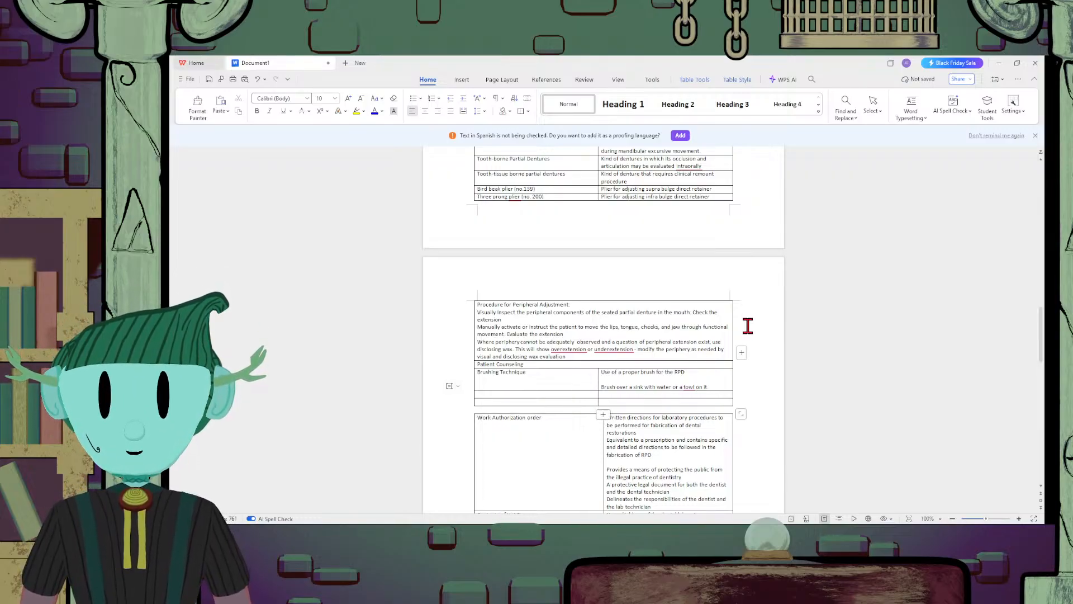
# Continue the sink brushing note with the sentence "It minimizes the potential for damage if the RPD is dropped"
pyautogui.write('. It mini')
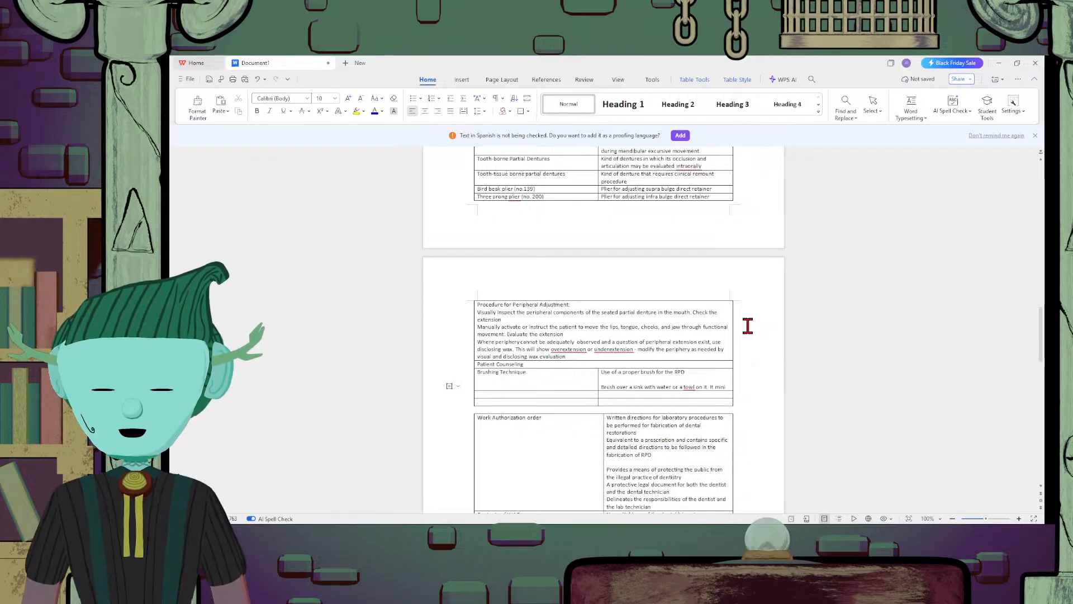
pyautogui.write('mizes the')
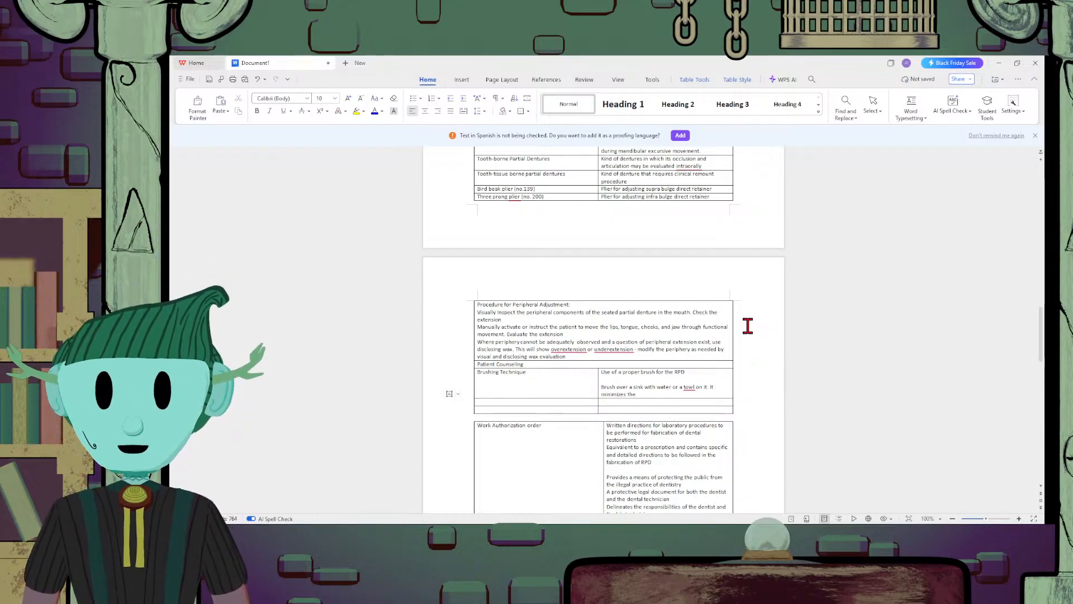
pyautogui.write(' potential')
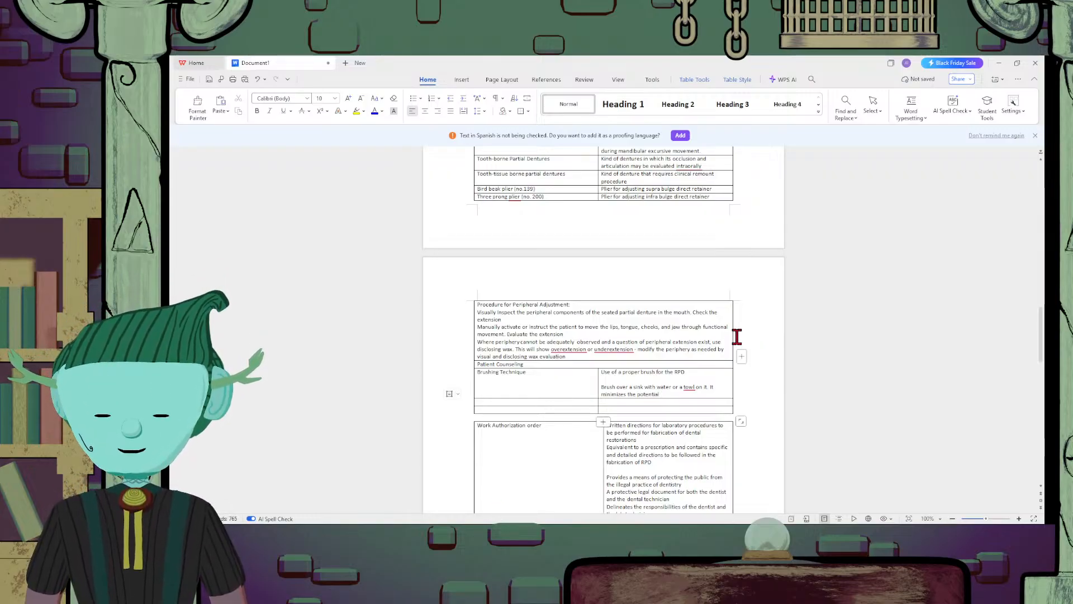
pyautogui.write(' for damge')
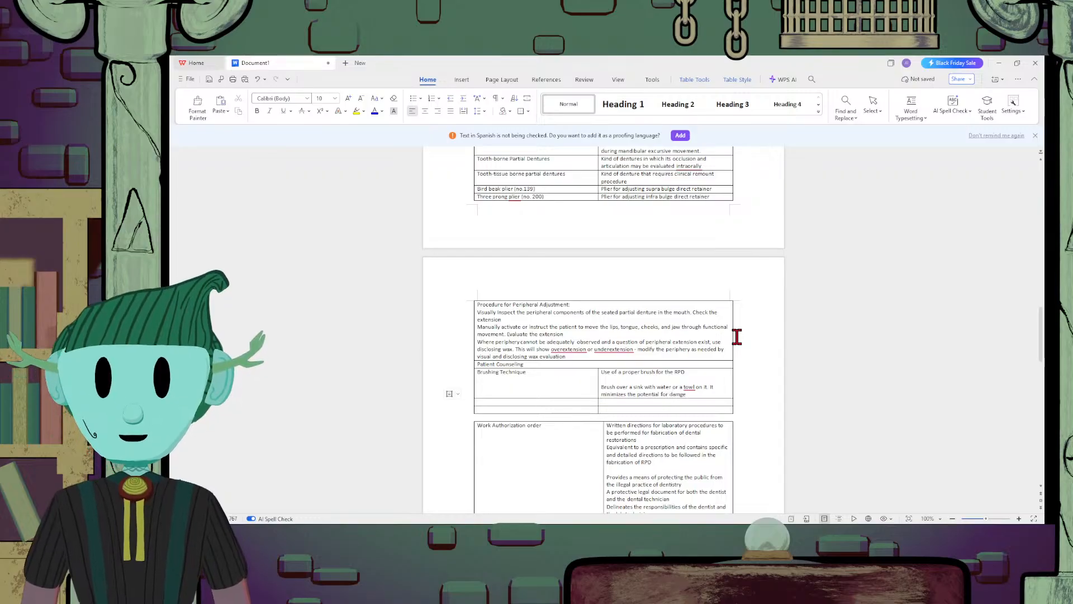
pyautogui.write('g')
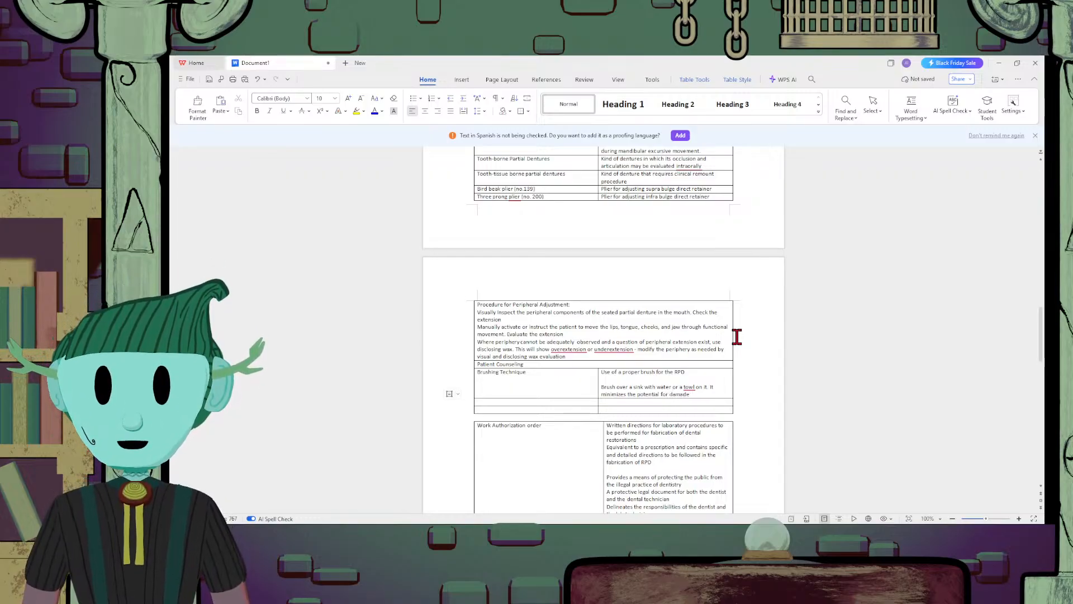
pyautogui.press('BackSpace')
pyautogui.press('BackSpace')
pyautogui.write('ge if the')
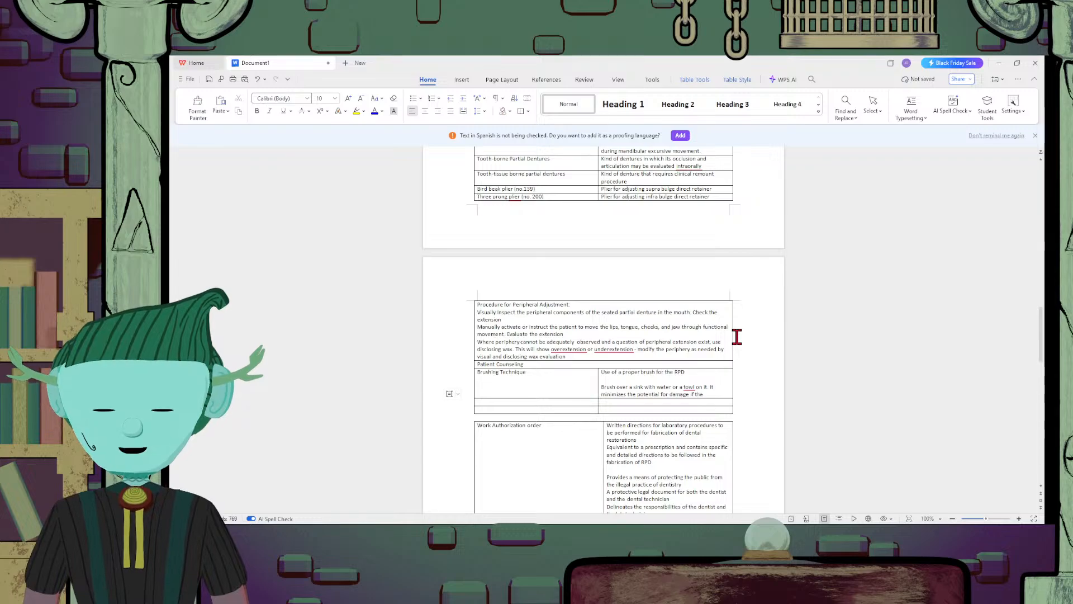
pyautogui.write(' RPD is dropped')
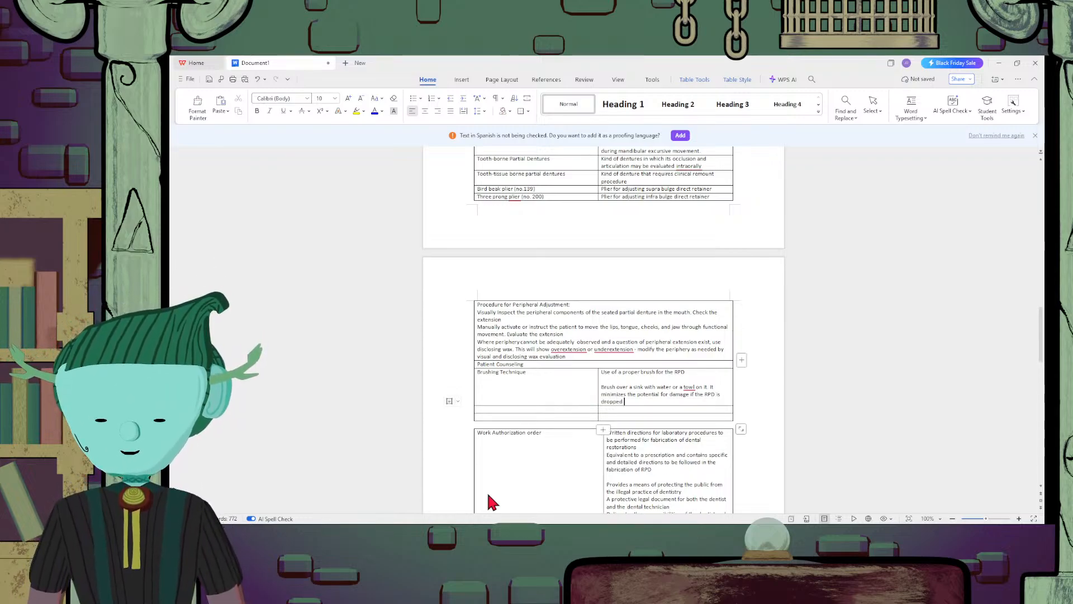
# Enter "Cleaning Agents" in the first column of the row below "Brushing Technique"
pyautogui.click(518, 407)
pyautogui.write('Clean')
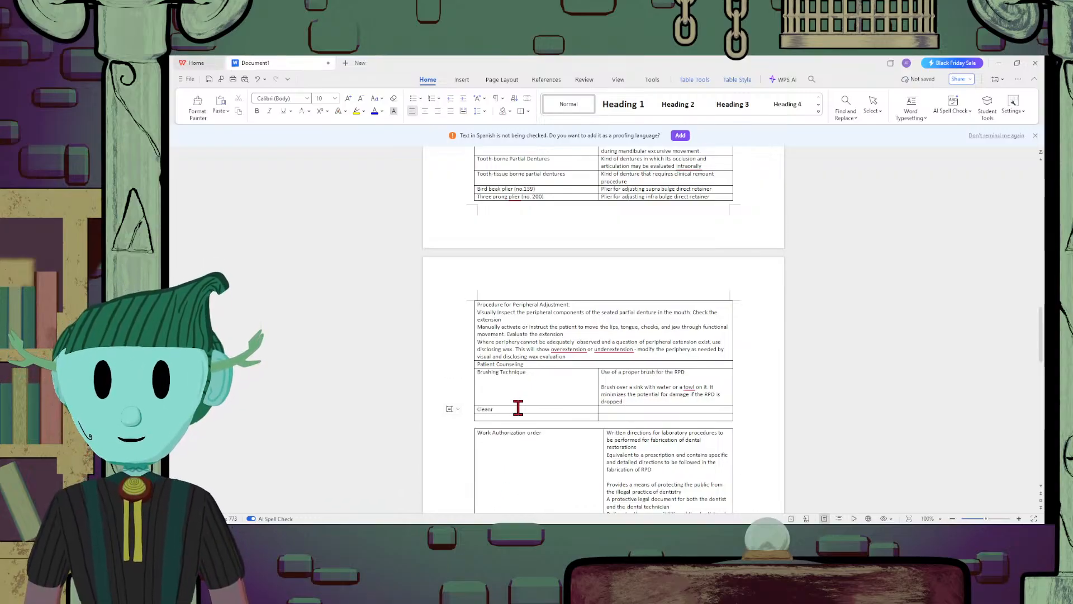
pyautogui.write('ing Agents')
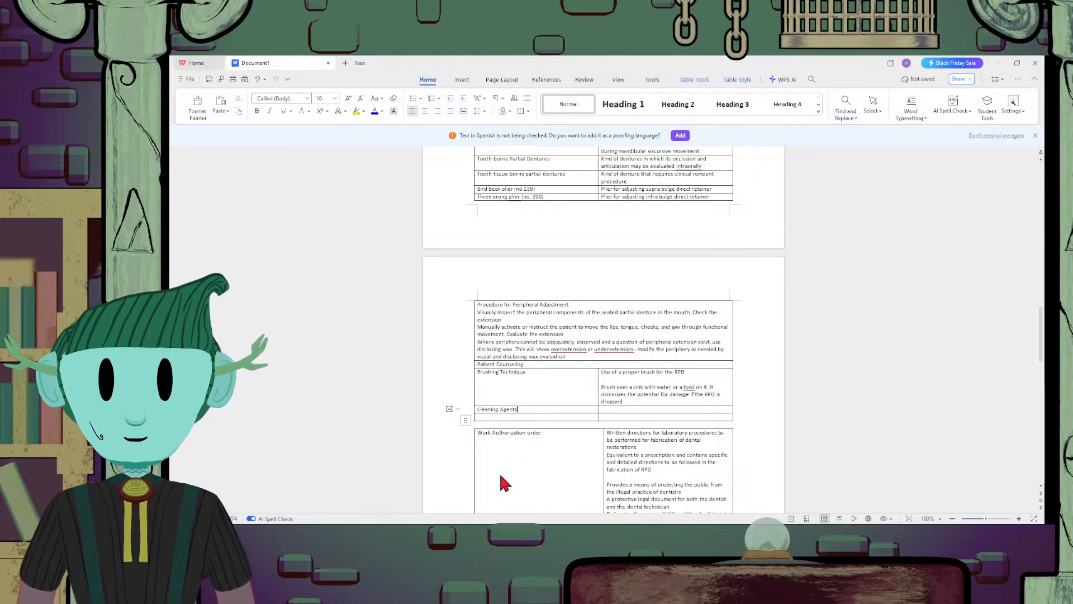
# Enter "Use hand soap" as the description beside "Cleaning Agents"
pyautogui.click(669, 411)
pyautogui.write('USe hand')
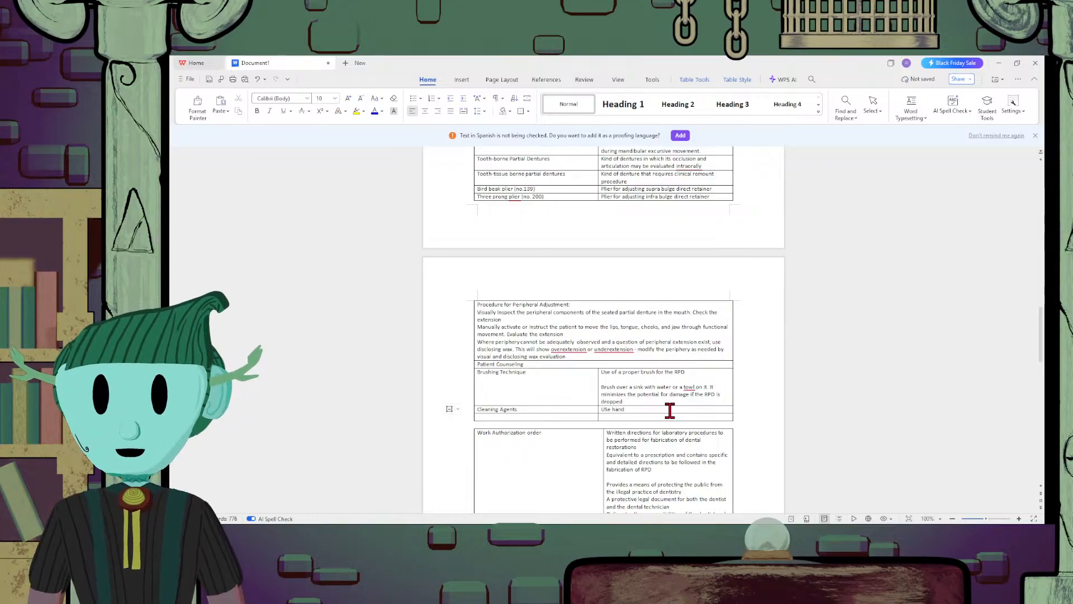
pyautogui.press('BackSpace')
pyautogui.press('BackSpace')
pyautogui.press('BackSpace')
pyautogui.press('BackSpace')
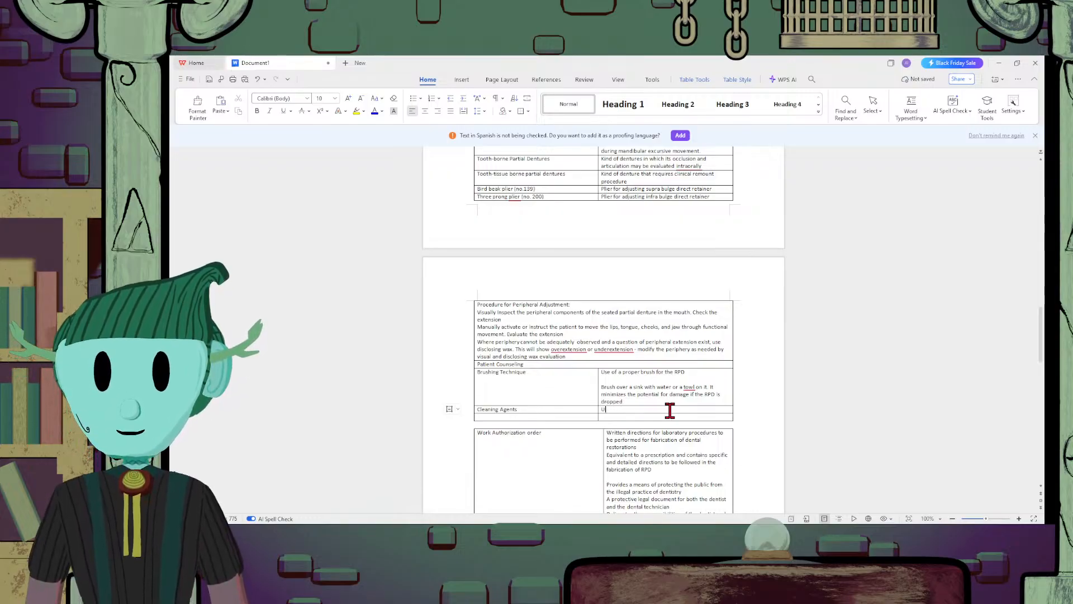
pyautogui.write('se hand s')
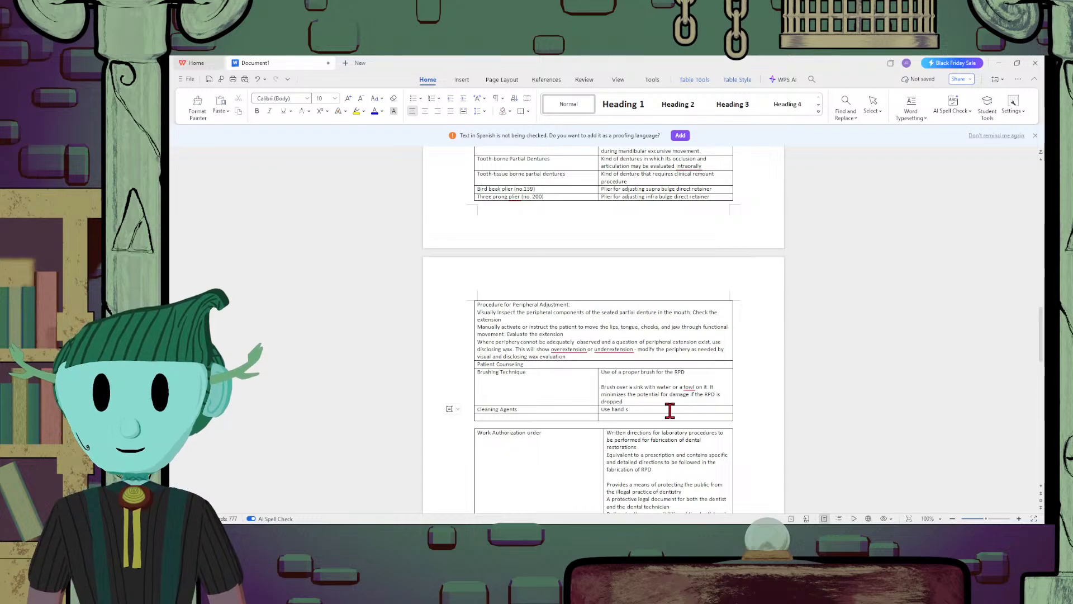
pyautogui.write('oap/')
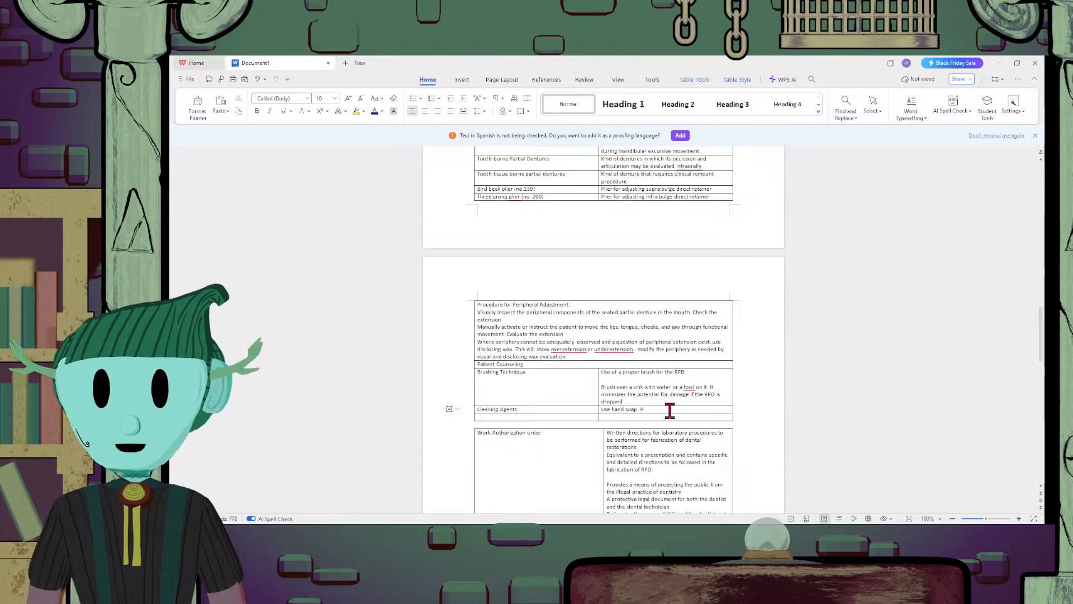
pyautogui.write(' Patients ar')
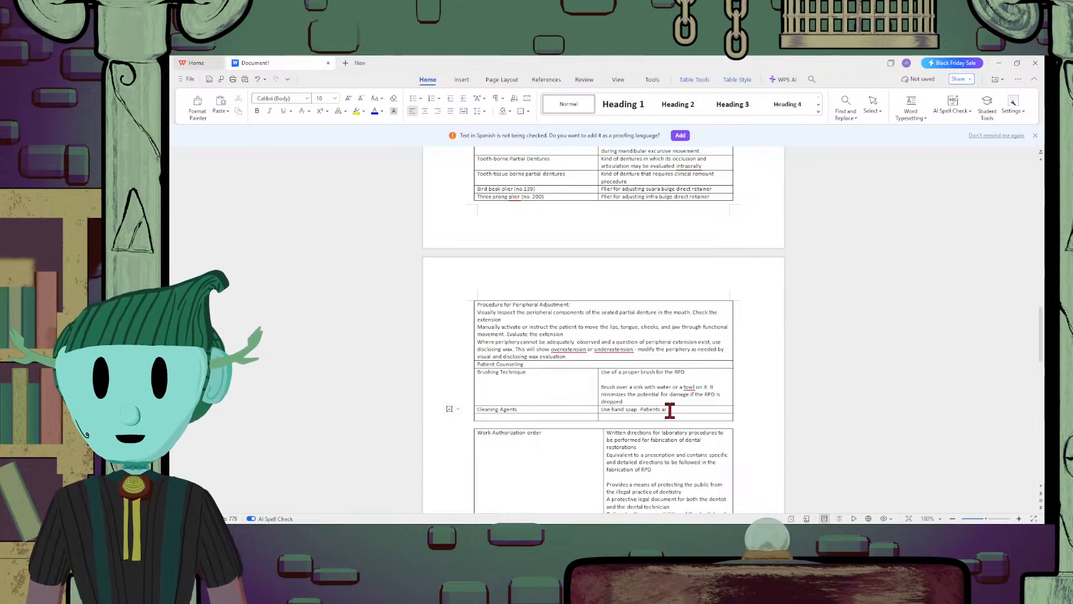
pyautogui.write('e advised not to')
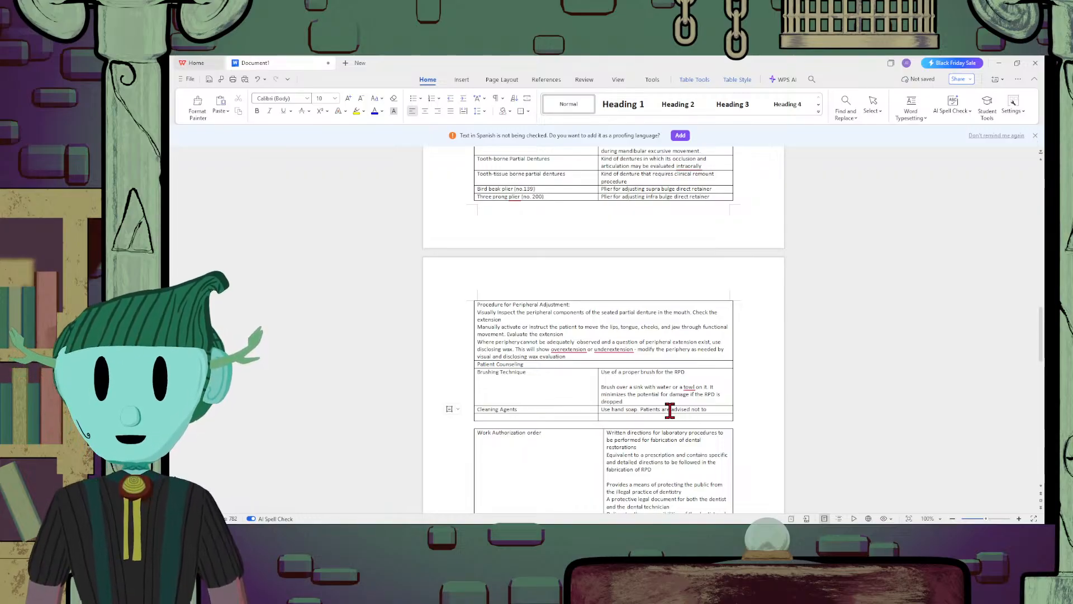
pyautogui.write(' use tooh')
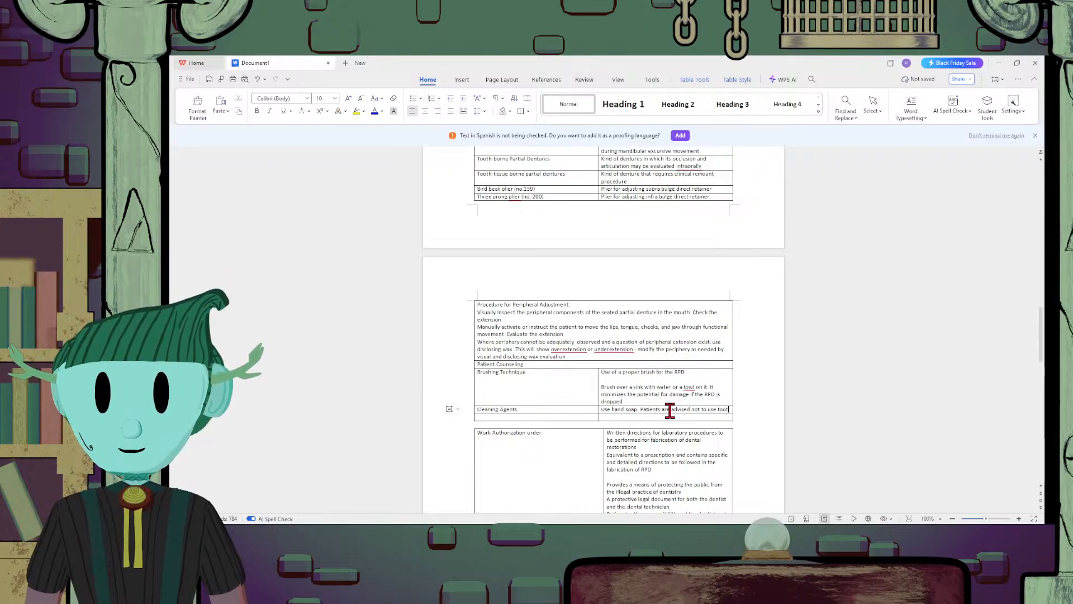
pyautogui.write('h past')
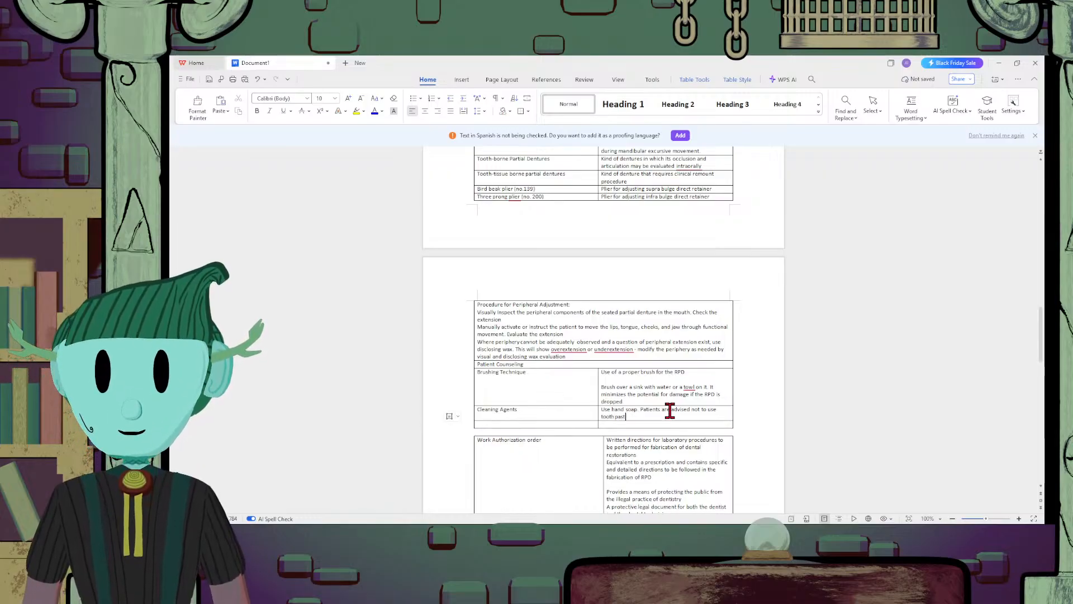
pyautogui.write('e or abs')
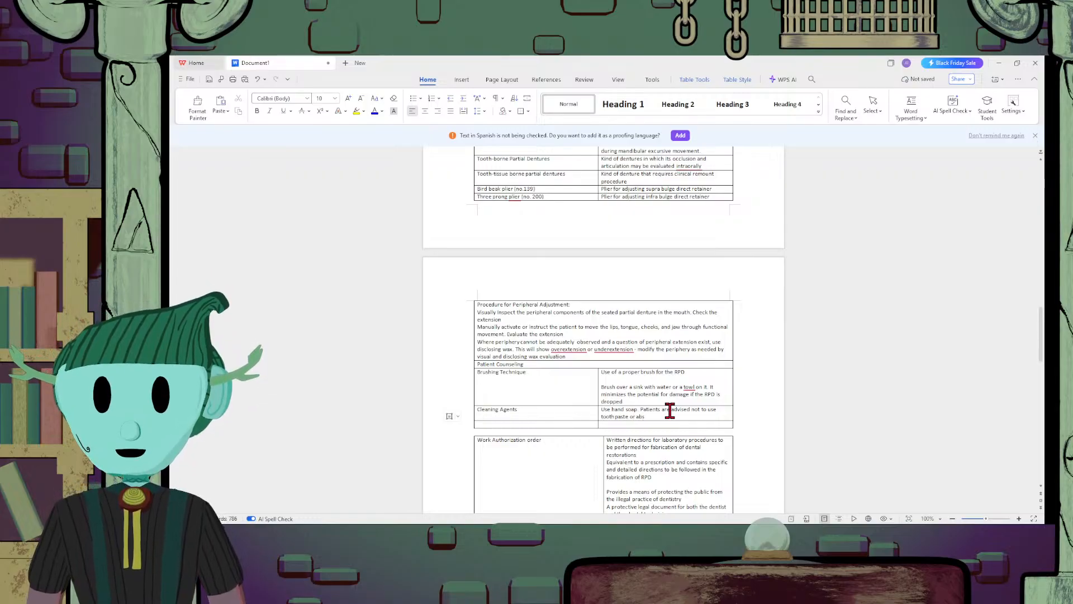
pyautogui.write('asive')
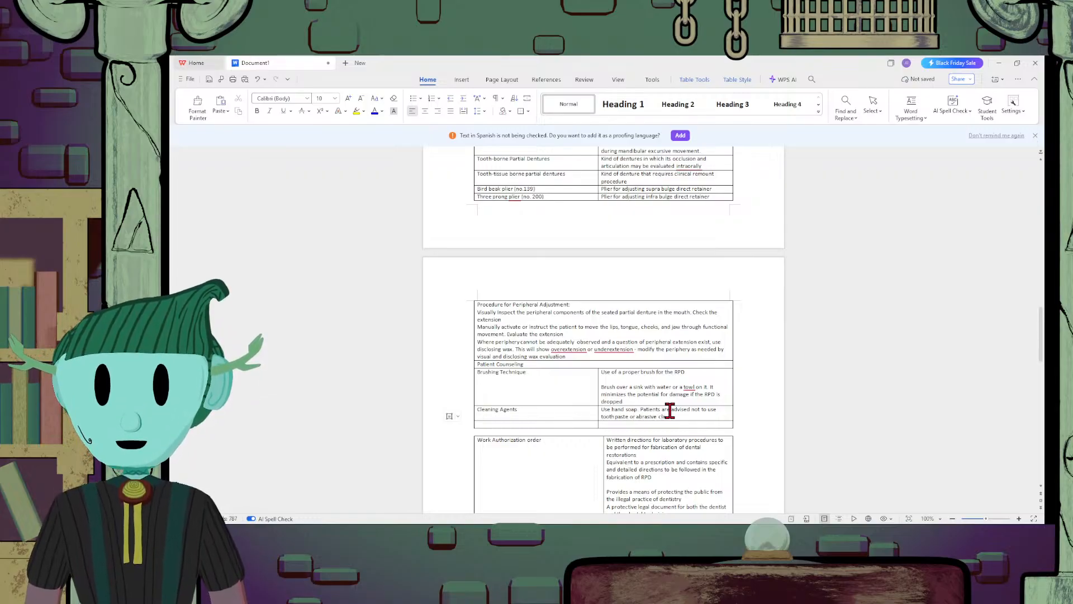
pyautogui.write(' cleaners')
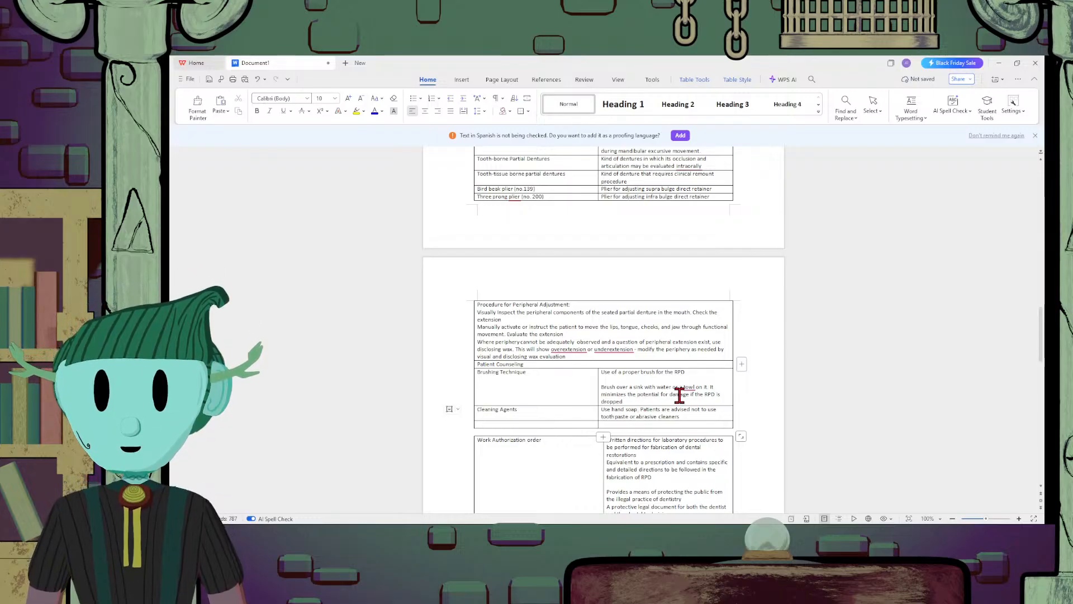
# Insert ", denture paste or creams" after "Use hand soap" in the cleaning agents description
pyautogui.write(', dentur')
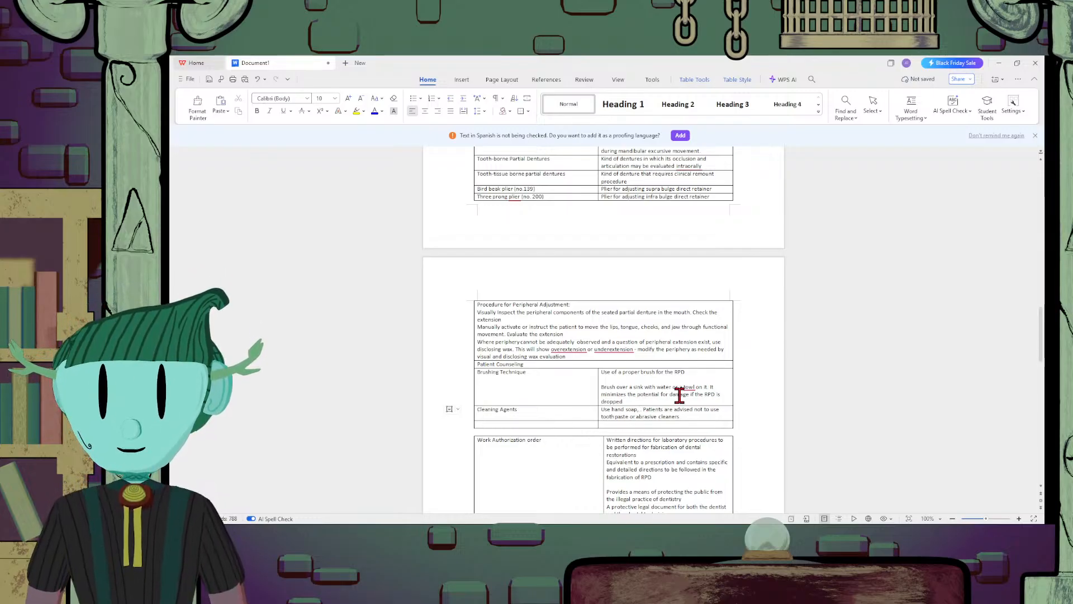
pyautogui.write('e paste or')
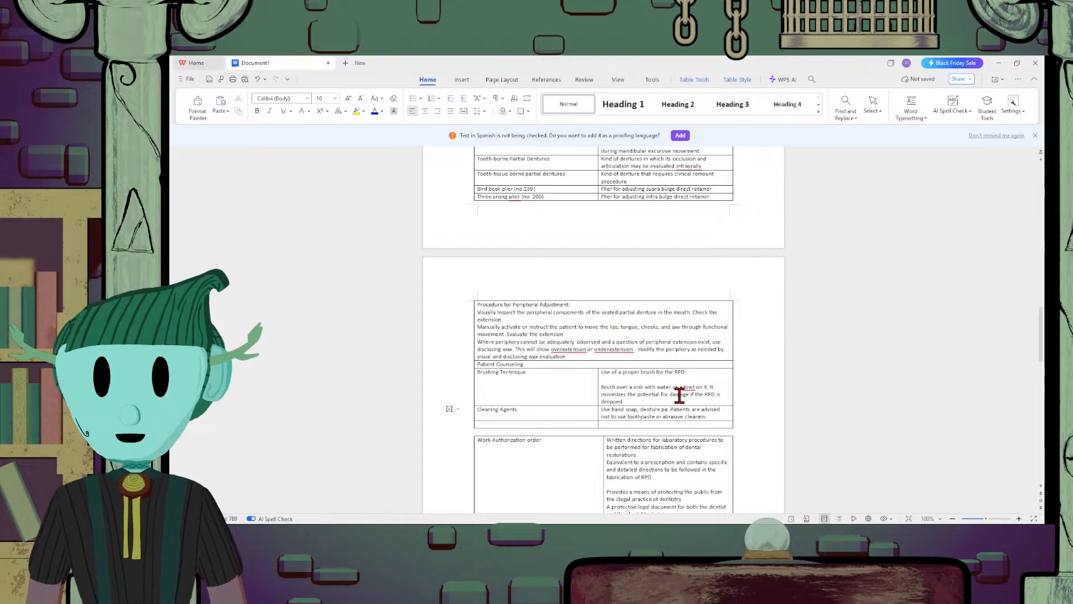
pyautogui.write(' crea')
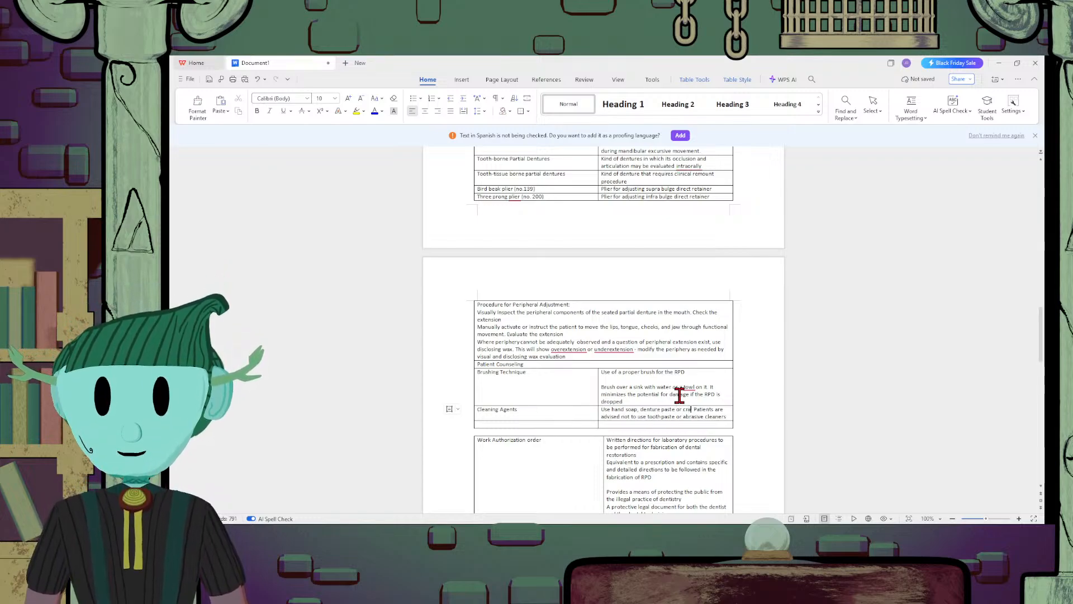
pyautogui.write('ms')
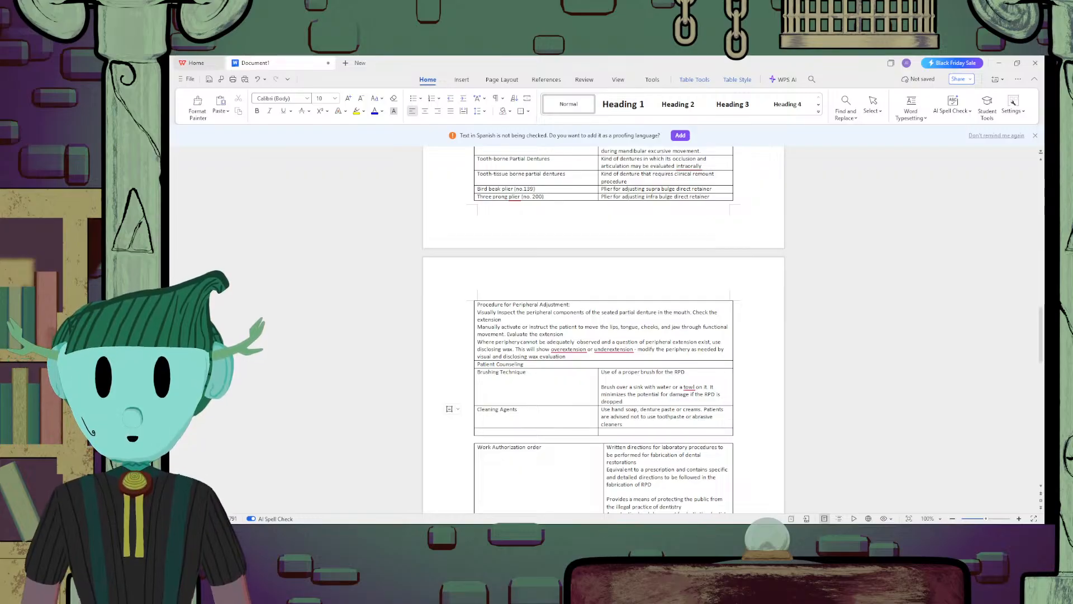
# Add the line "Use soak cleaners for RPD with stains and plaque accumulation" at the end of the cleaning agents description
pyautogui.click(690, 425)
pyautogui.press('Return')
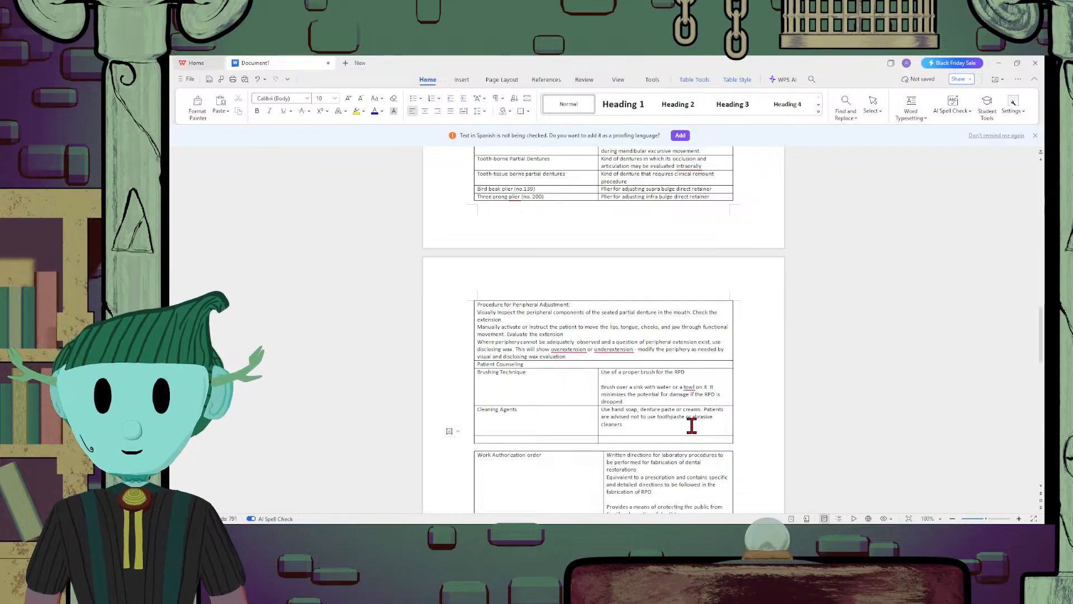
pyautogui.write('Use soak c')
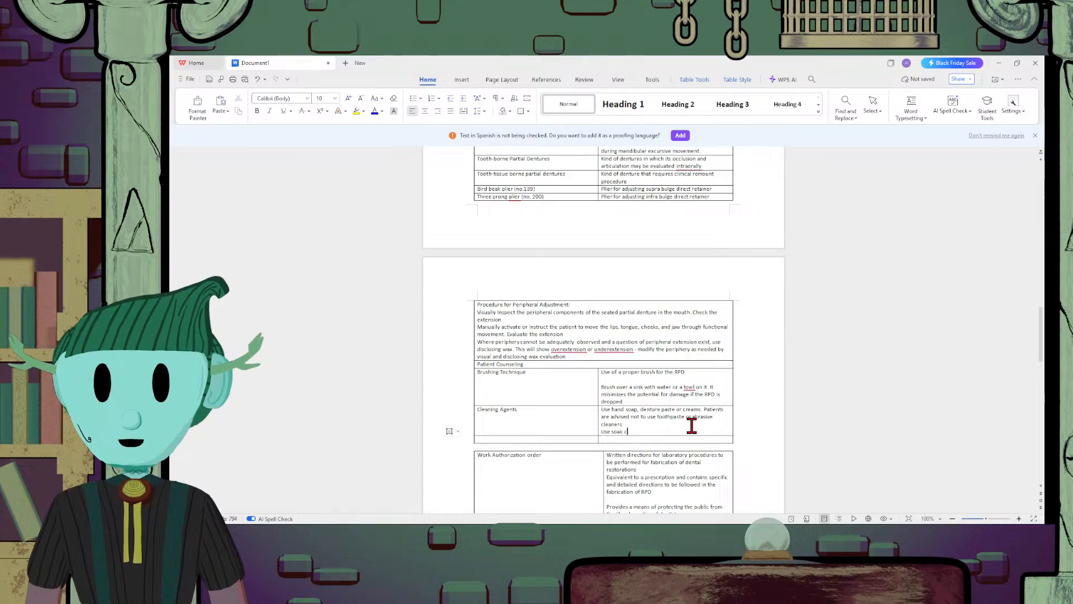
pyautogui.write('leaners for ')
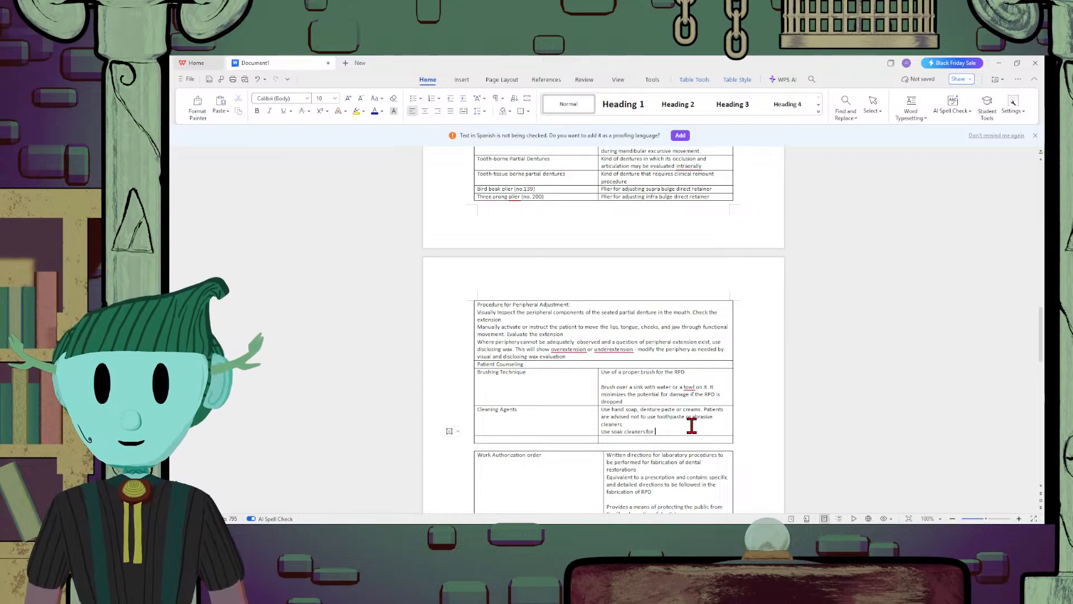
pyautogui.write('RPD')
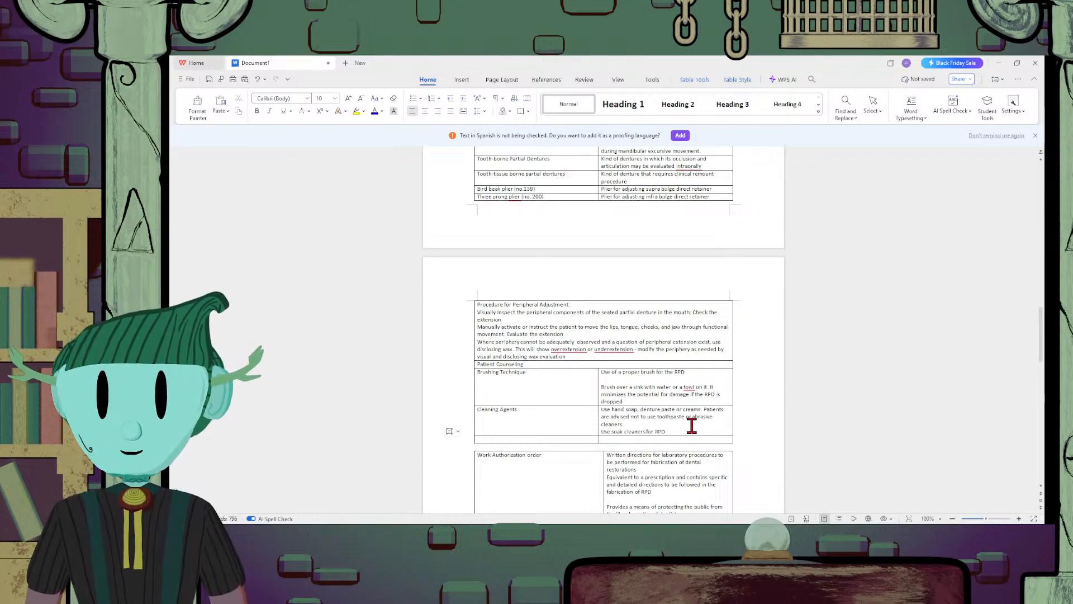
pyautogui.write(' with')
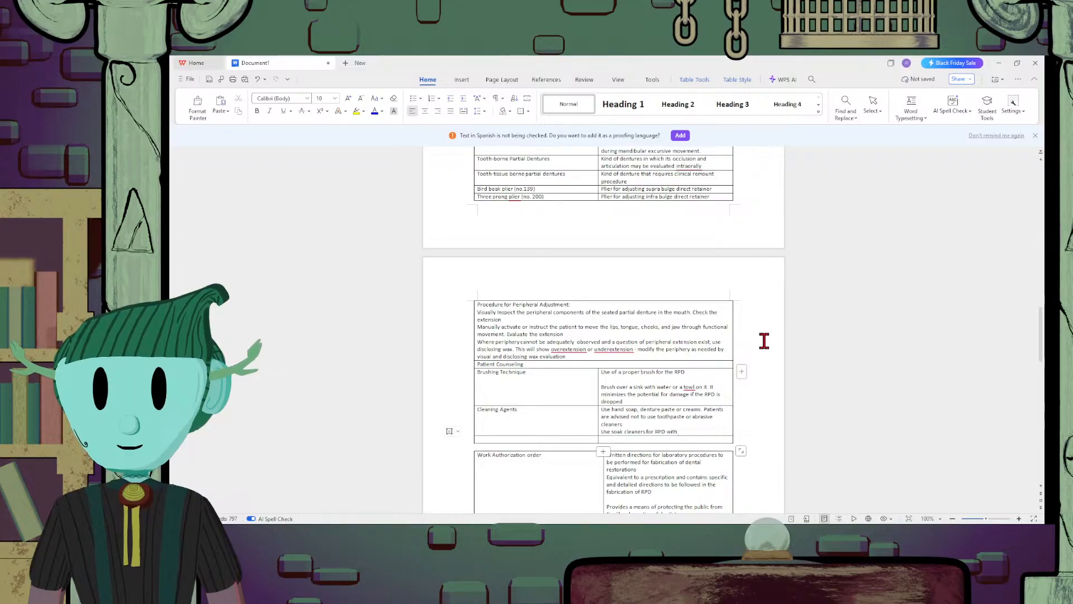
pyautogui.write('stains')
pyautogui.press('BackSpace')
pyautogui.press('BackSpace')
pyautogui.press('BackSpace')
pyautogui.press('BackSpace')
pyautogui.press('BackSpace')
pyautogui.press('BackSpace')
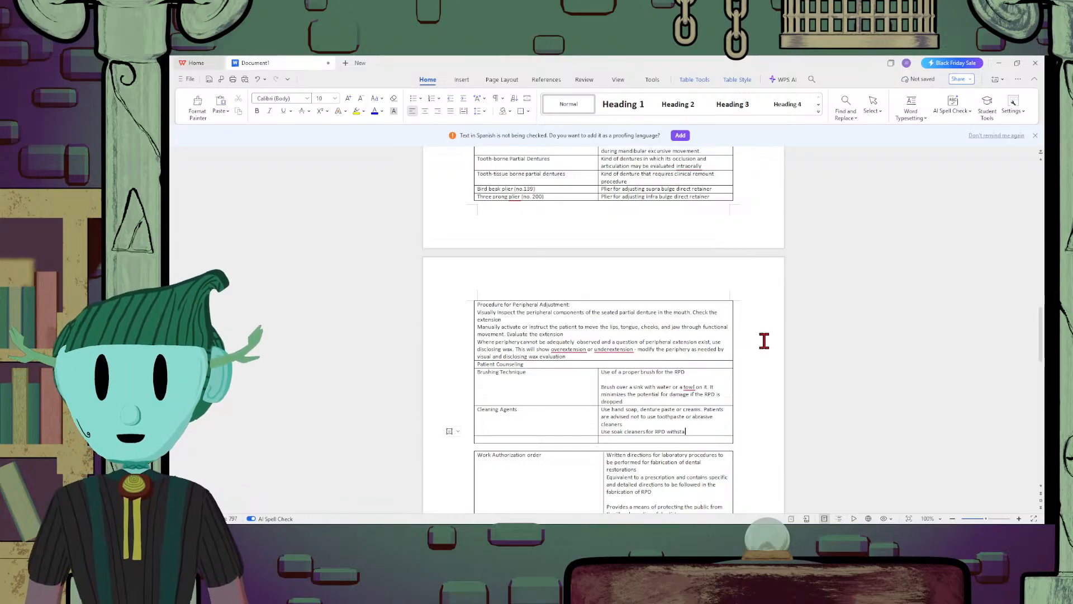
pyautogui.write('stains ')
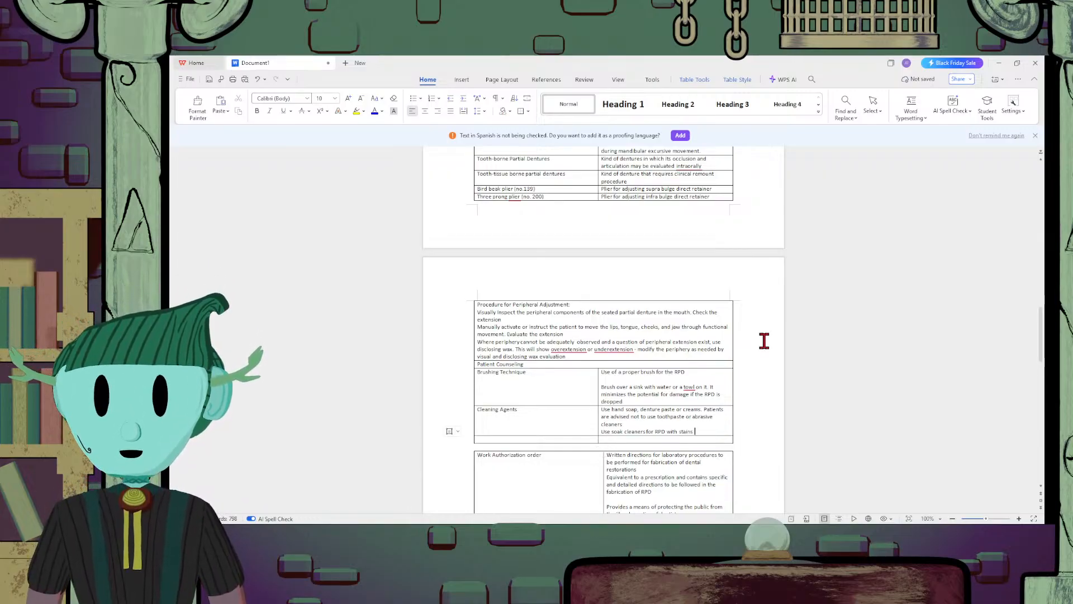
pyautogui.write('and plaque acum')
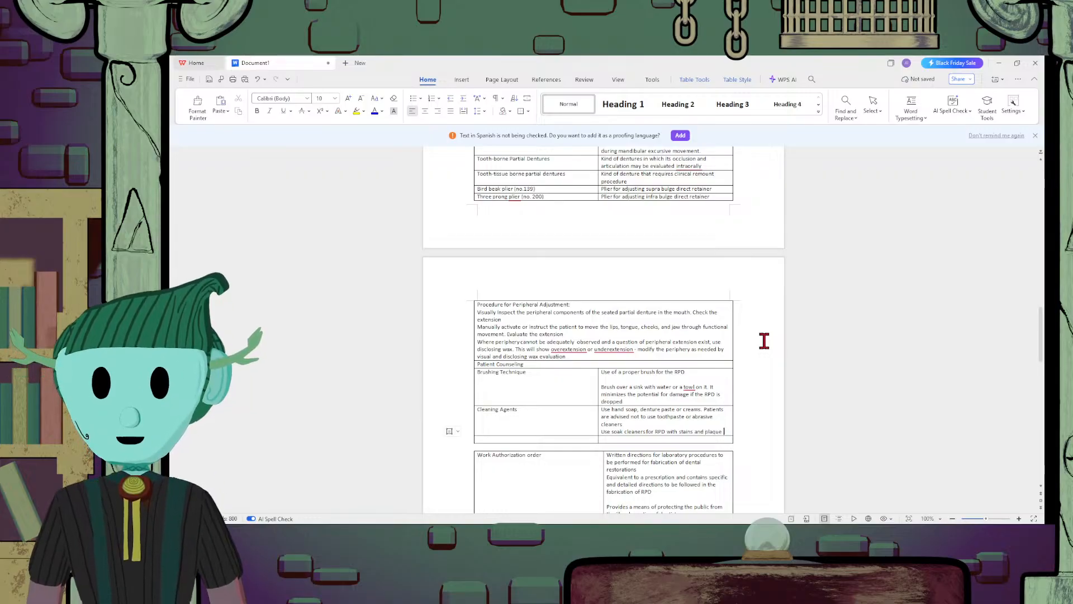
pyautogui.press('BackSpace')
pyautogui.press('BackSpace')
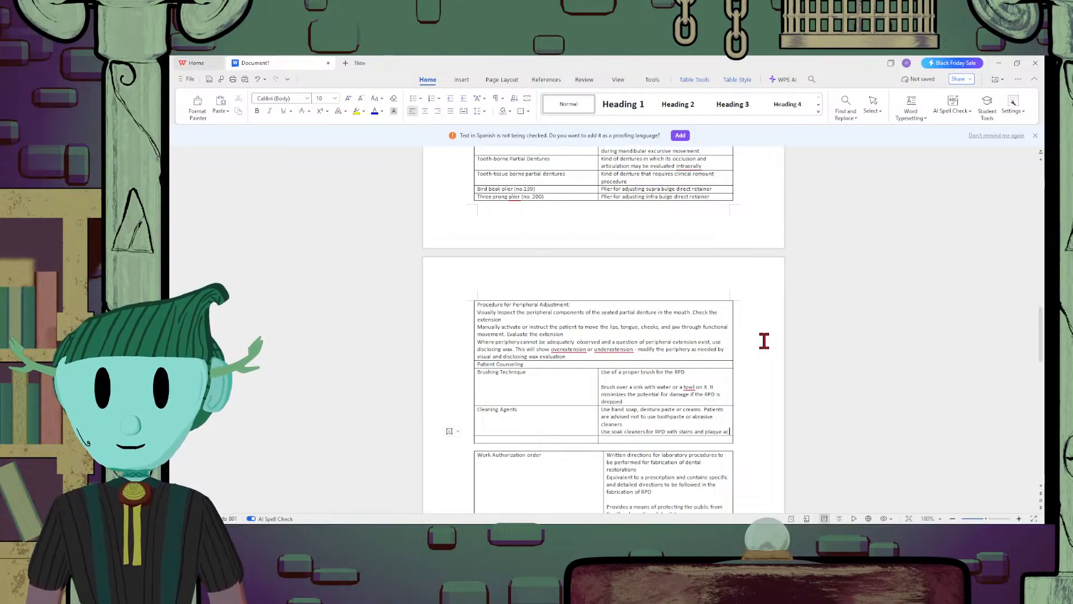
pyautogui.write('cumulation')
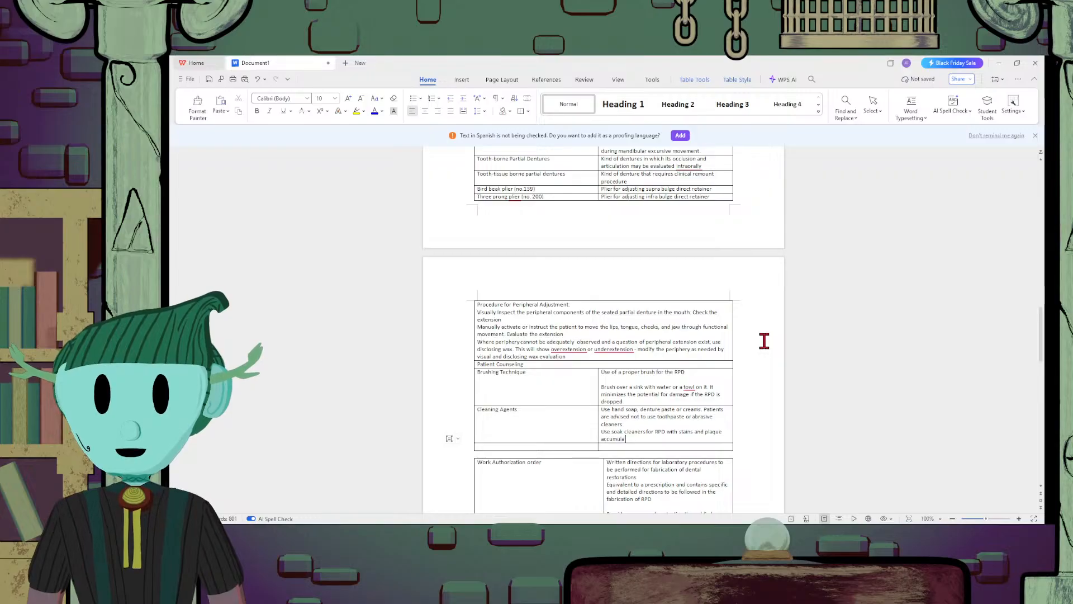
# Start a new line in the cleaning agents description reading "Use ultrasonic baths"
pyautogui.press('Return')
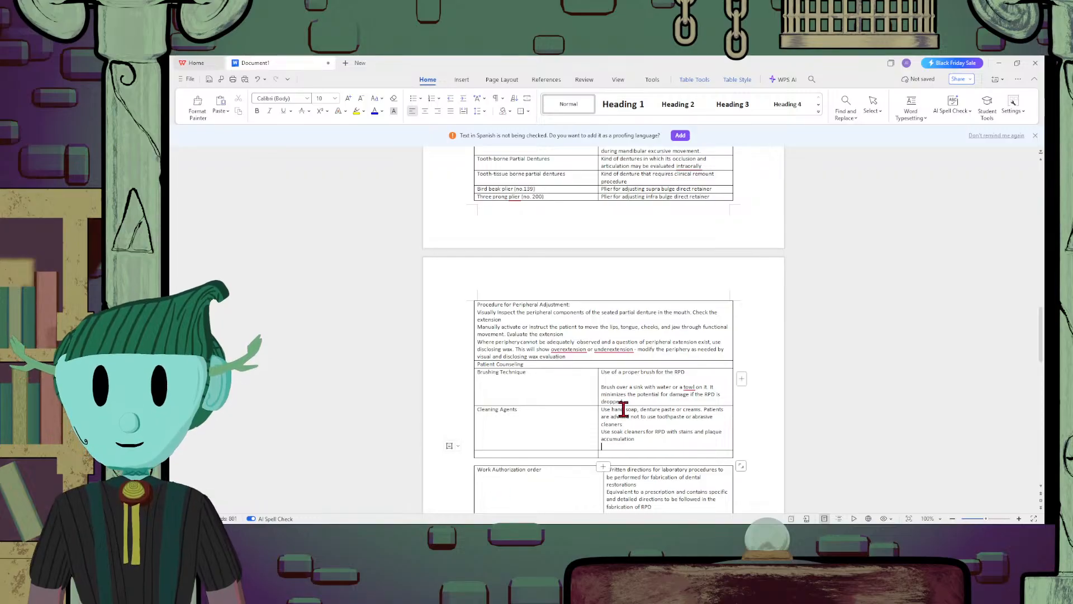
pyautogui.write('uSe')
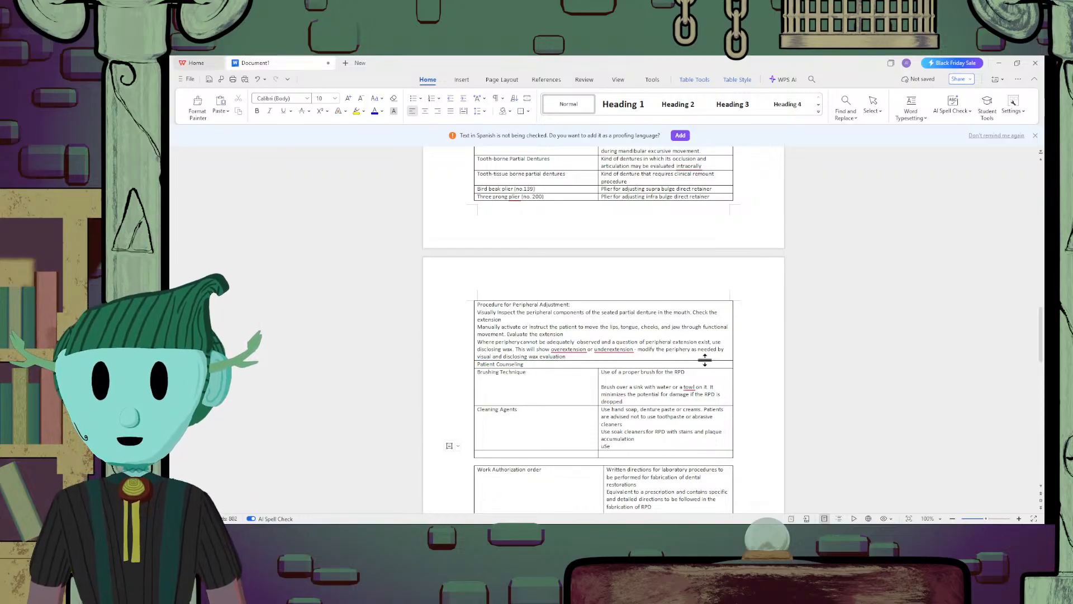
pyautogui.press('BackSpace')
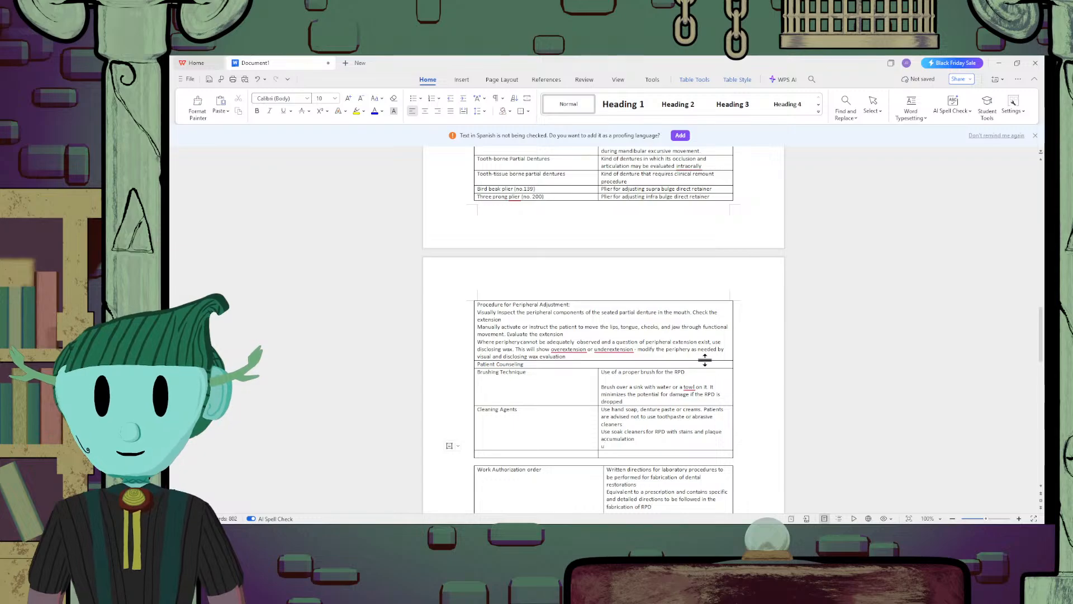
pyautogui.write('e ')
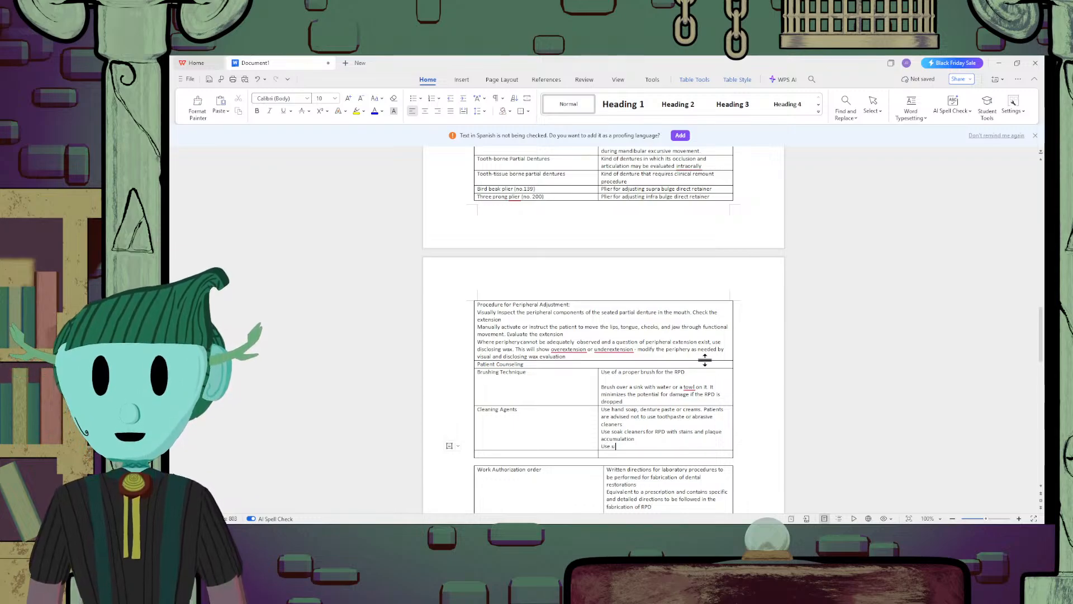
pyautogui.write('ultrason')
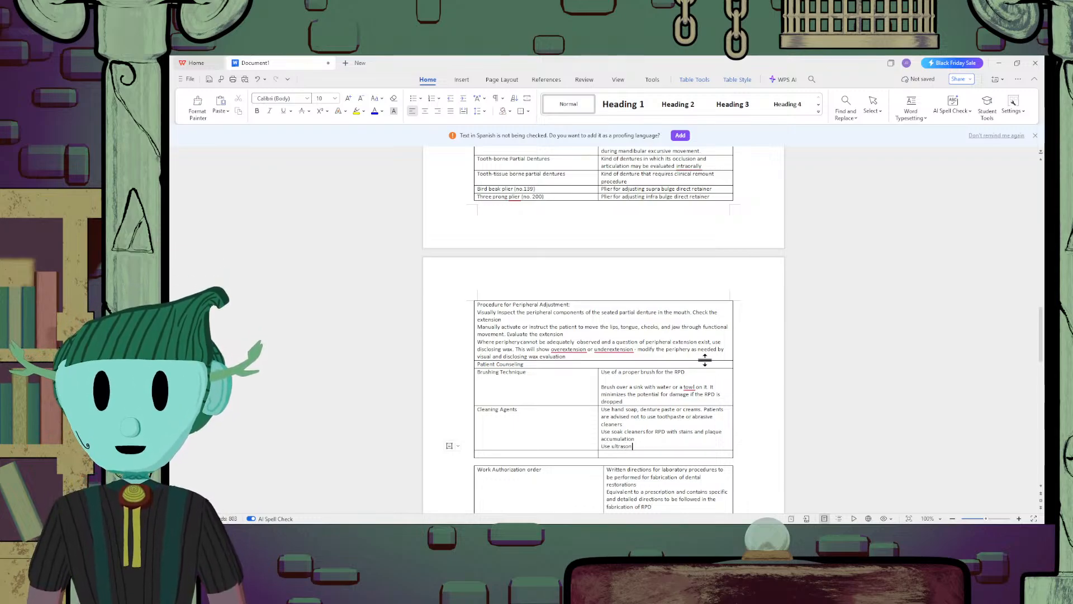
pyautogui.write('ic baths')
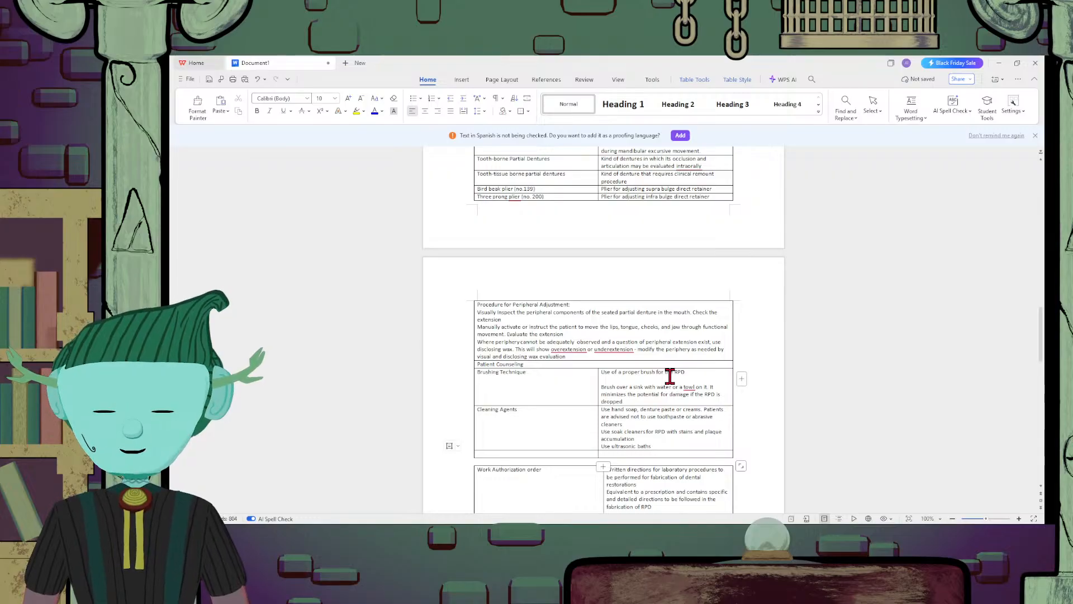
# Continue the ultrasonic baths line with "for patients having difficulty brushing"
pyautogui.write('for patiens')
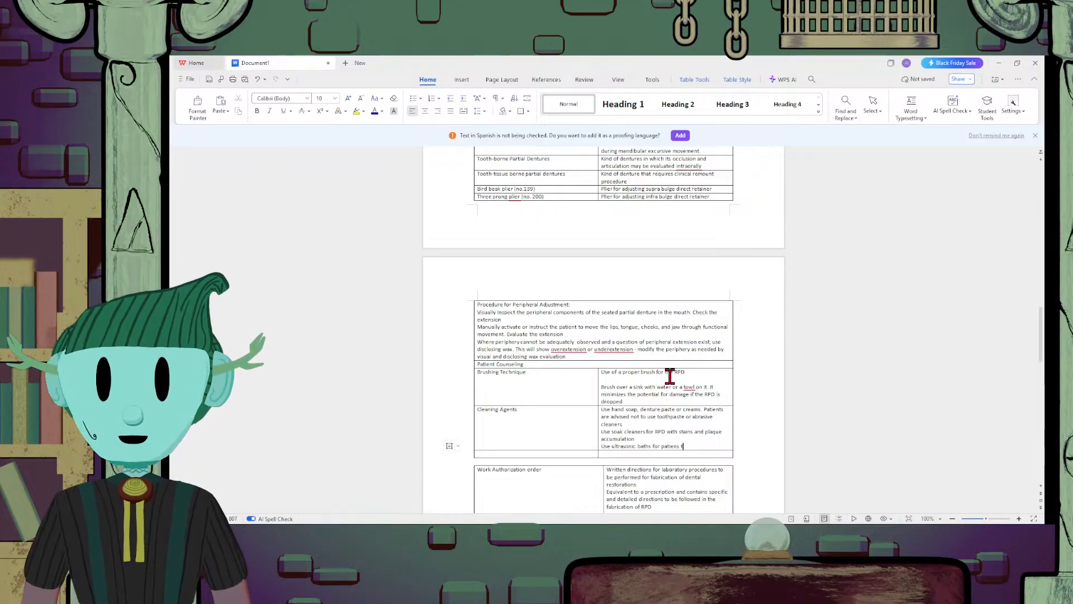
pyautogui.press('BackSpace')
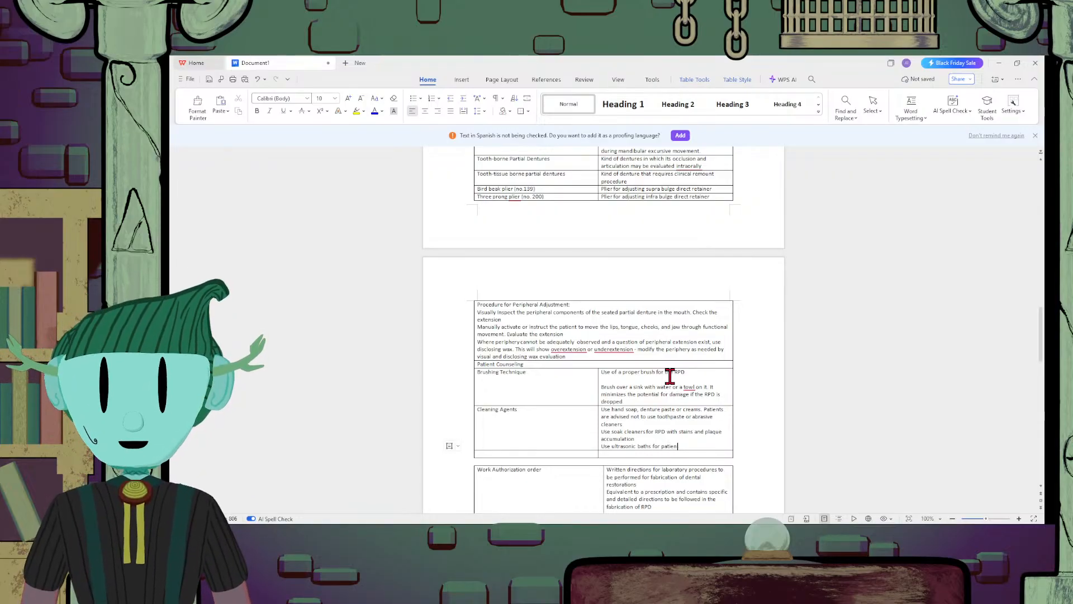
pyautogui.write('ts')
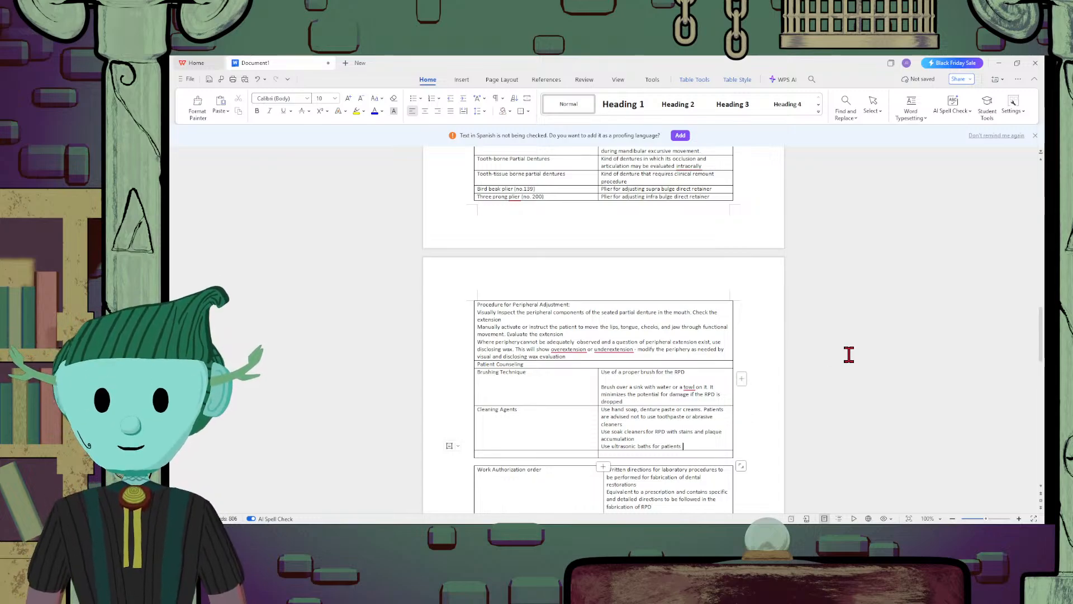
pyautogui.write('having')
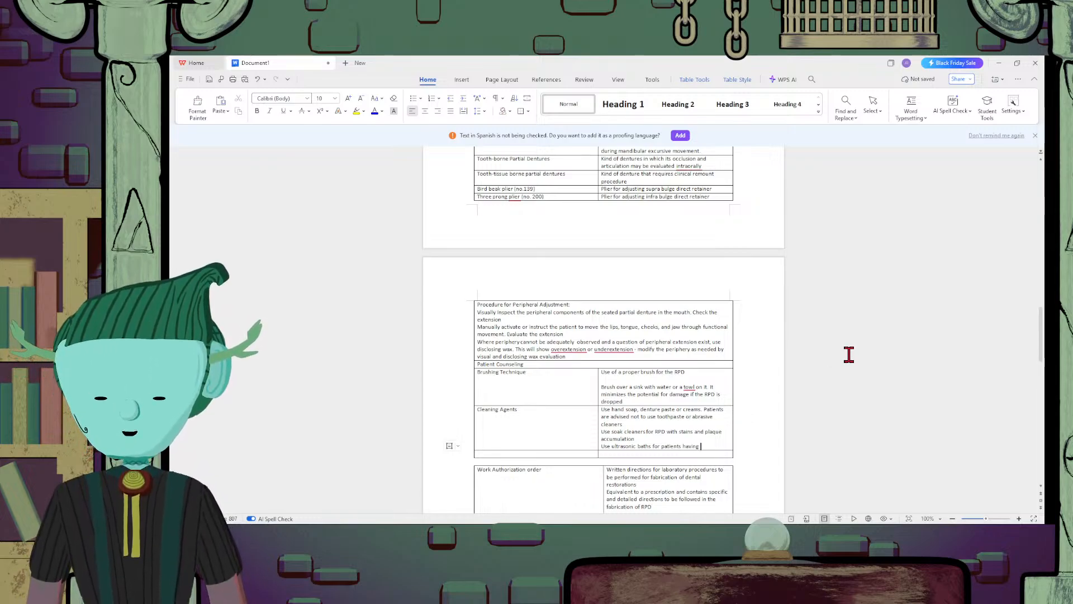
pyautogui.write(' difficul')
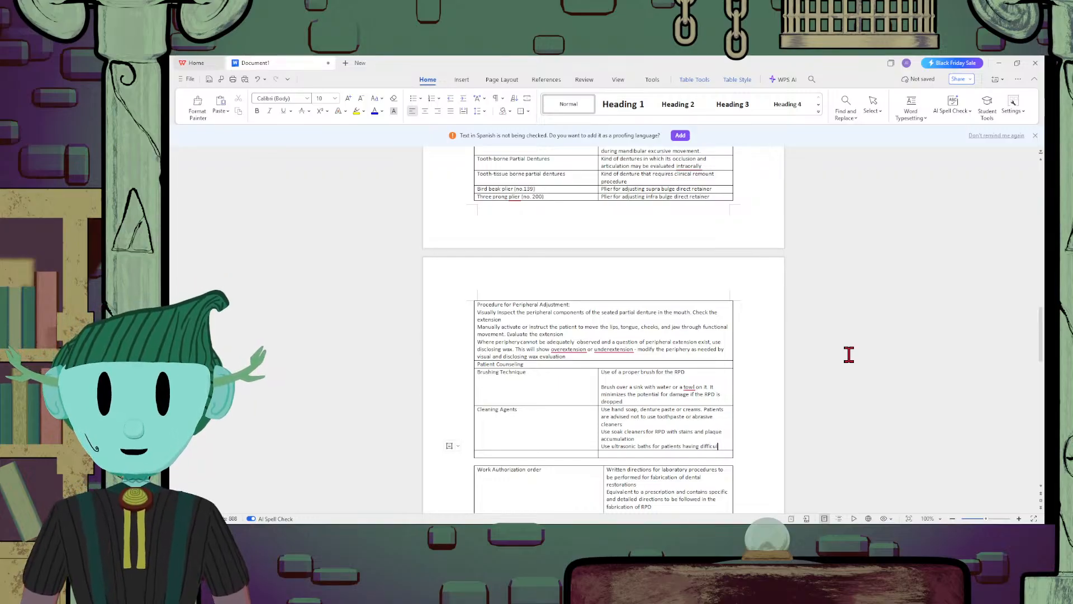
pyautogui.write('ty brushin')
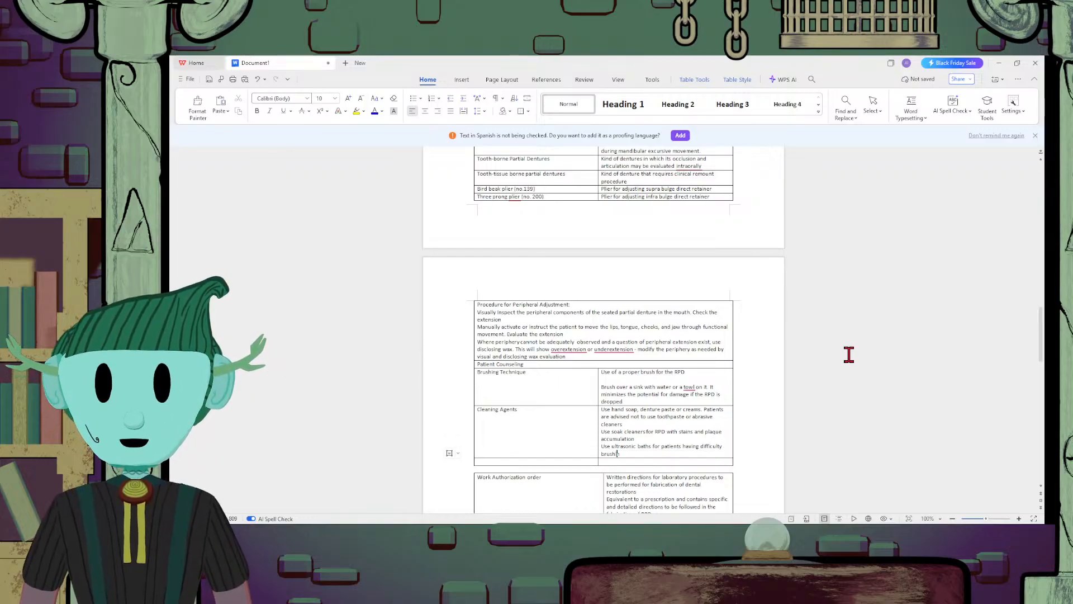
pyautogui.write('g')
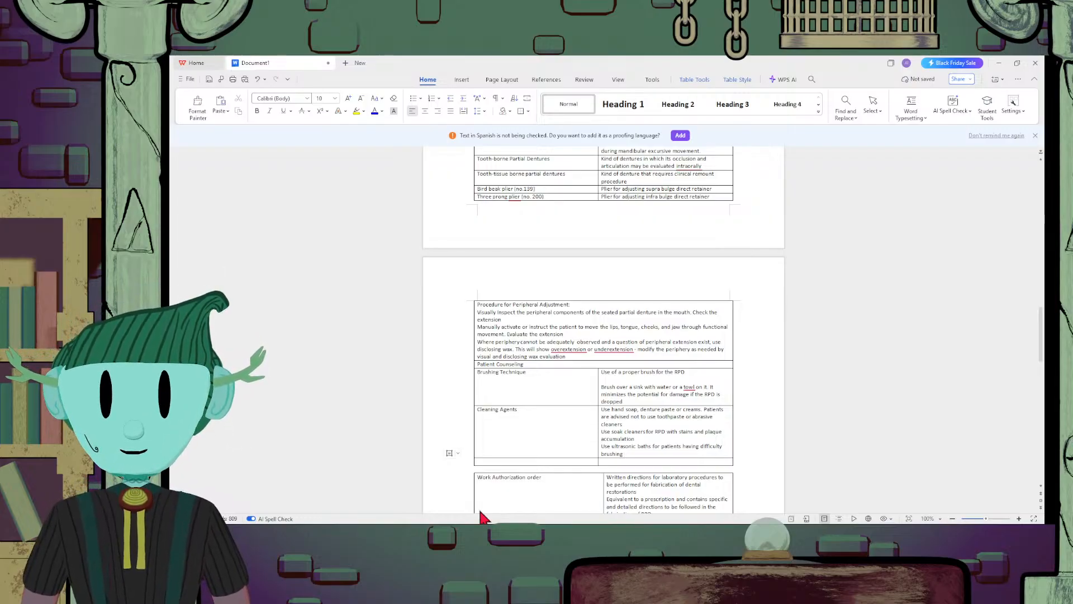
pyautogui.write(' or a')
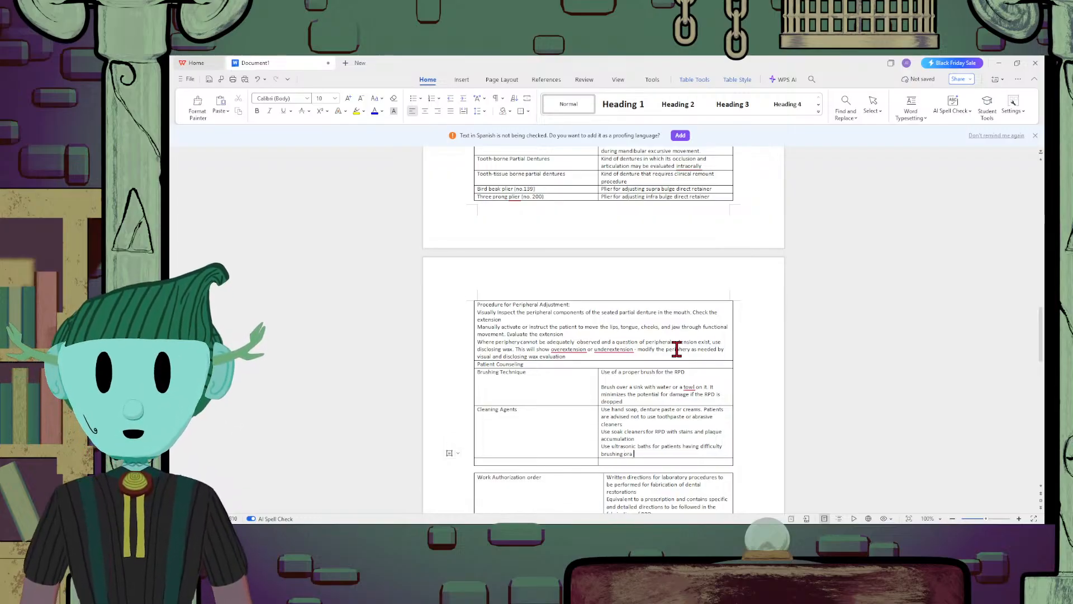
pyautogui.write('s an')
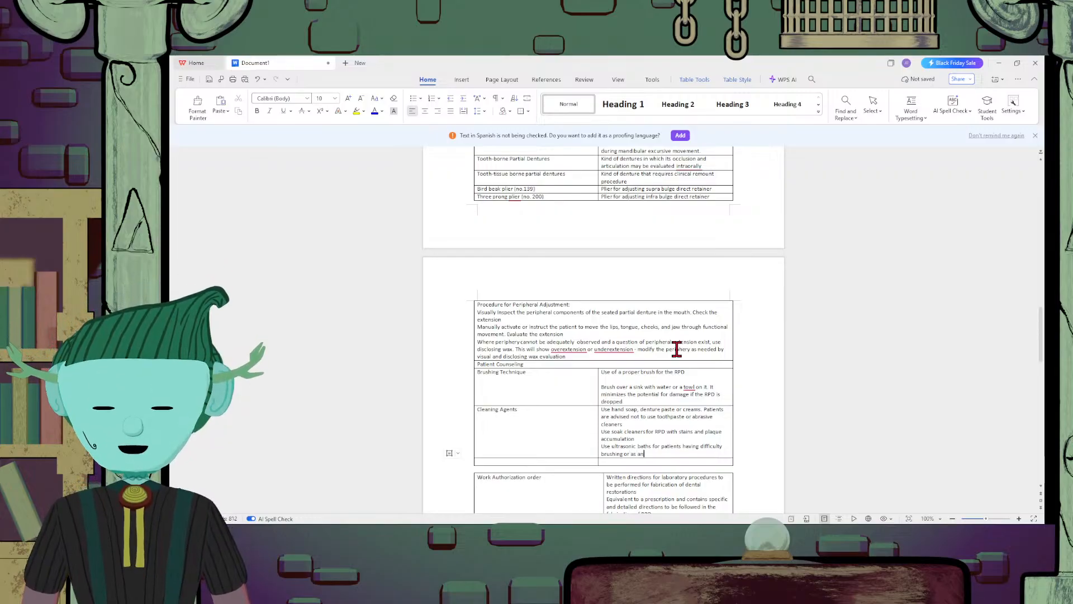
pyautogui.write(' adjunct cleaning ')
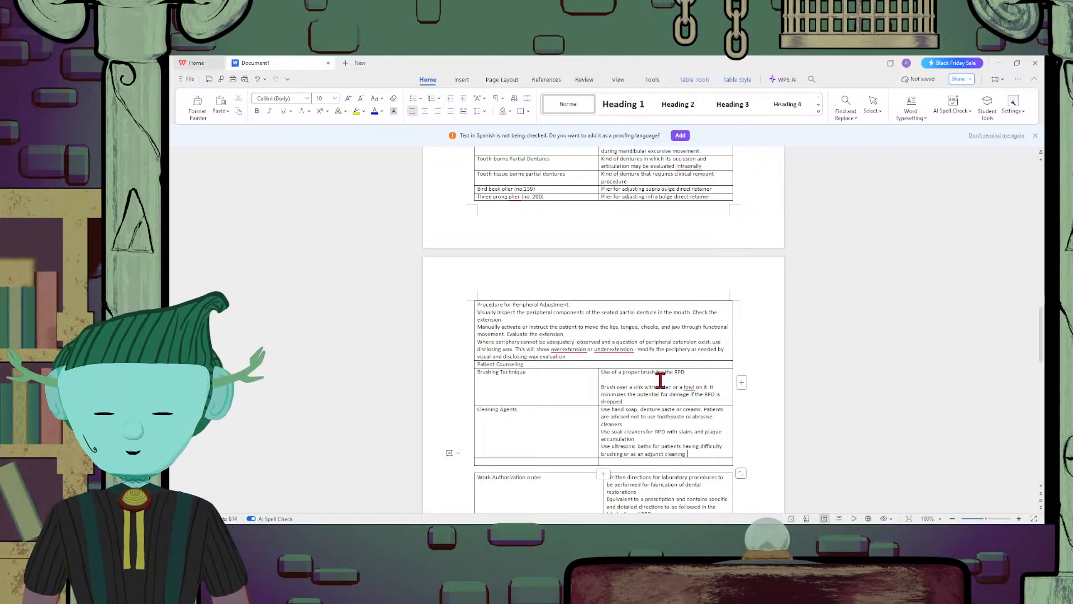
pyautogui.write('procedure.')
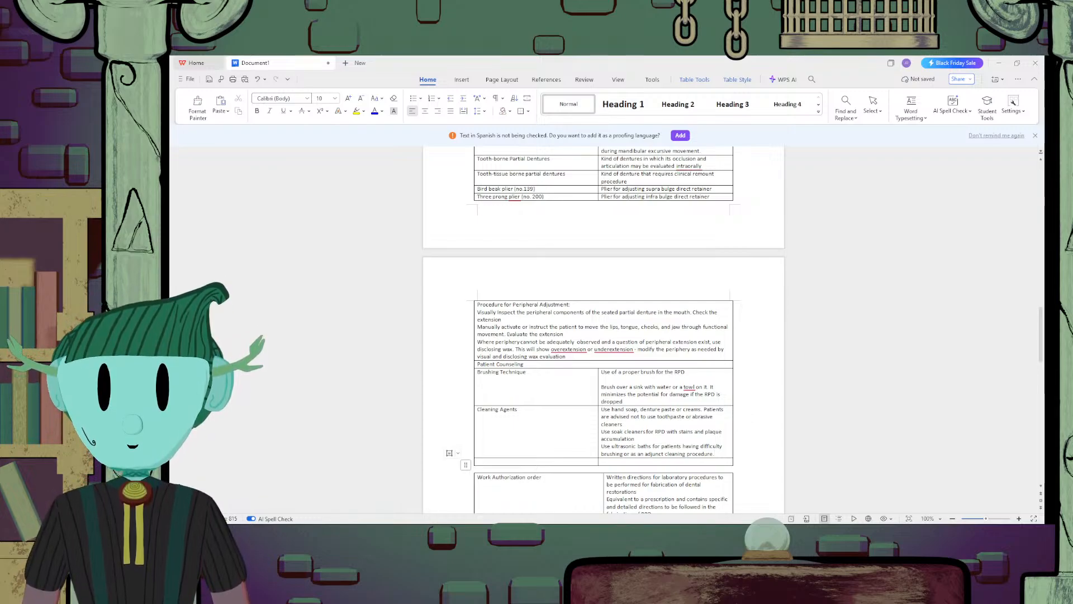
# Fill the empty row below "Cleaning Agents" with the term "Adjustments" and the description "Patients are advised not to adjust their own RPD;"
pyautogui.click(527, 459)
pyautogui.write('Adjustments')
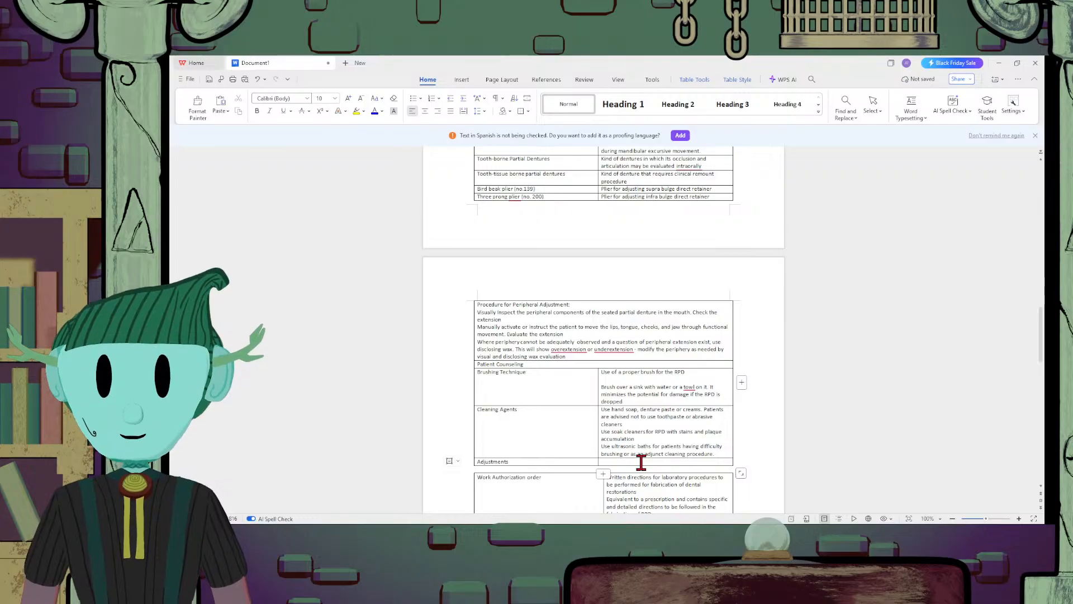
pyautogui.click(641, 462)
pyautogui.write('Patients')
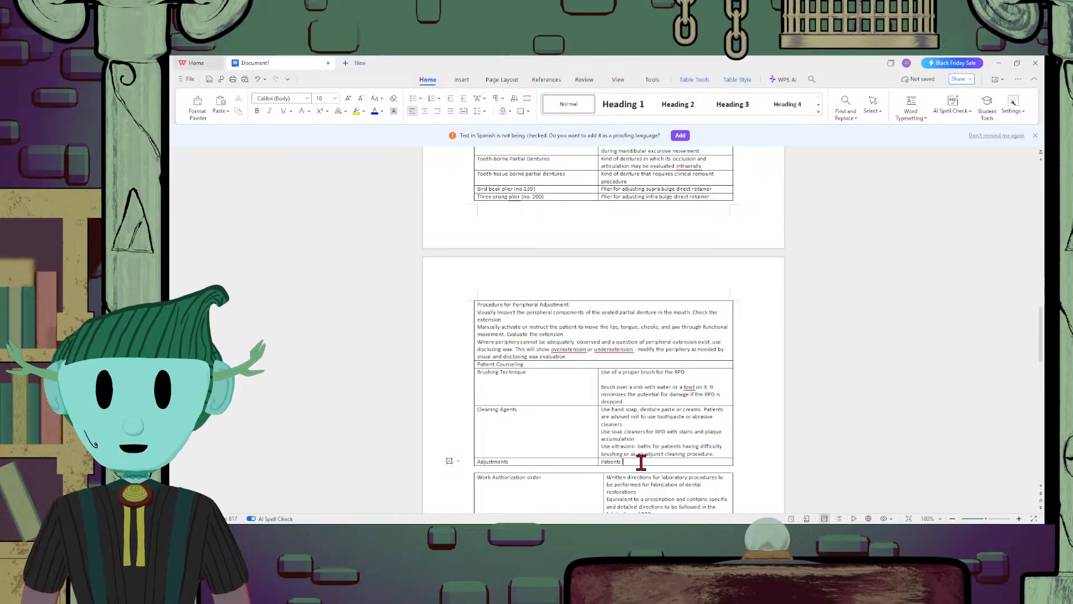
pyautogui.write(' are advised')
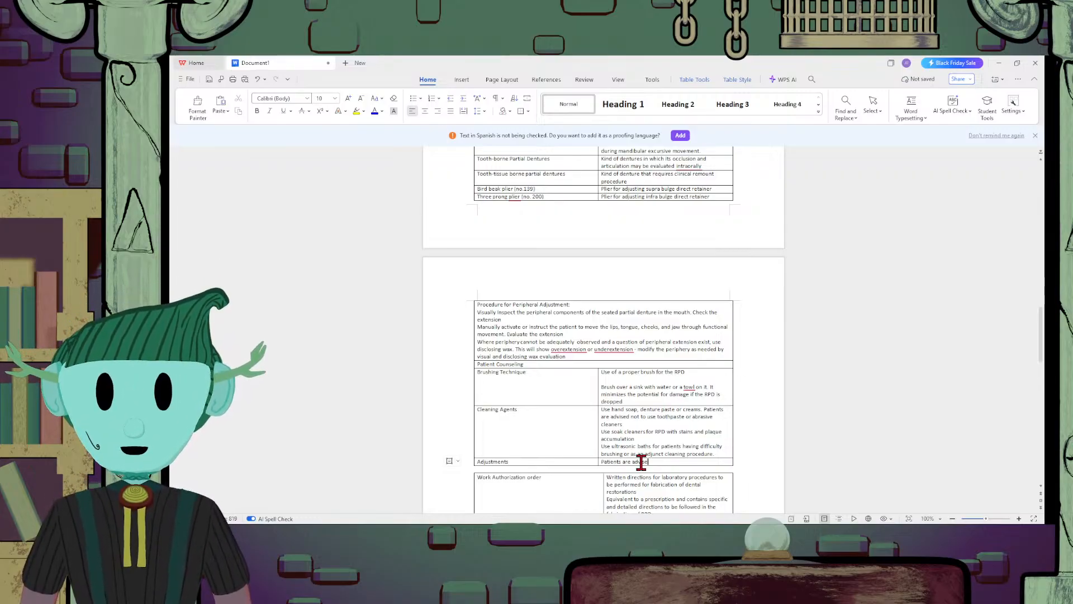
pyautogui.write(' not to ')
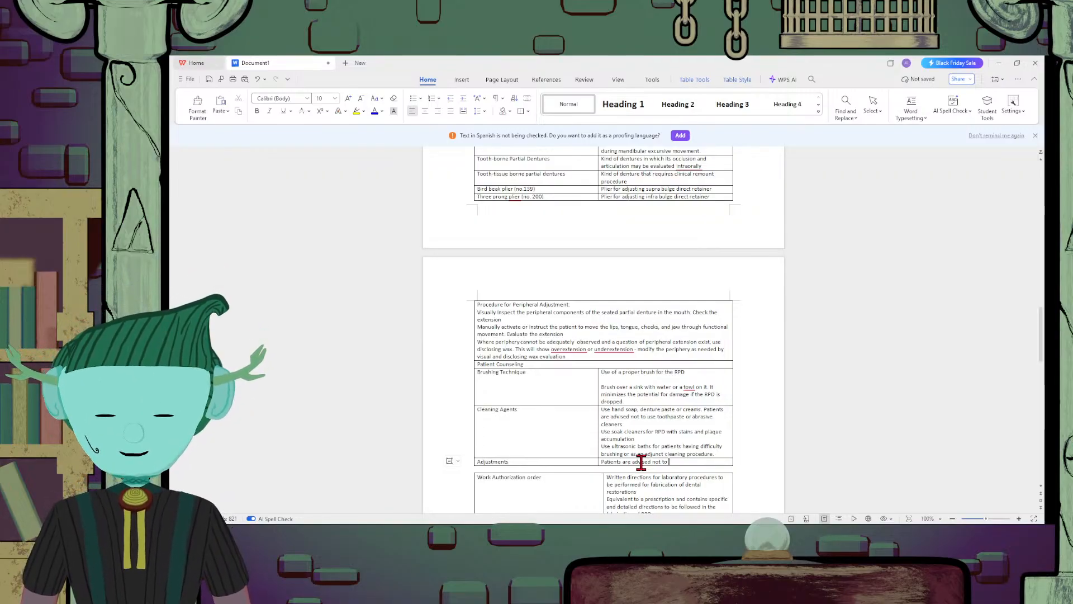
pyautogui.write('adjust')
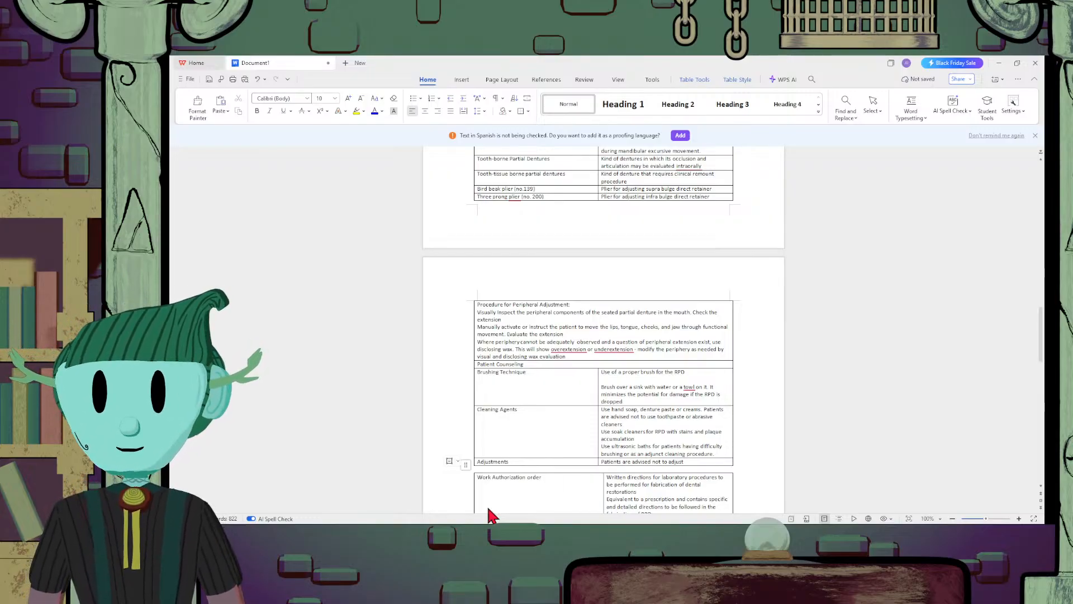
pyautogui.write('th')
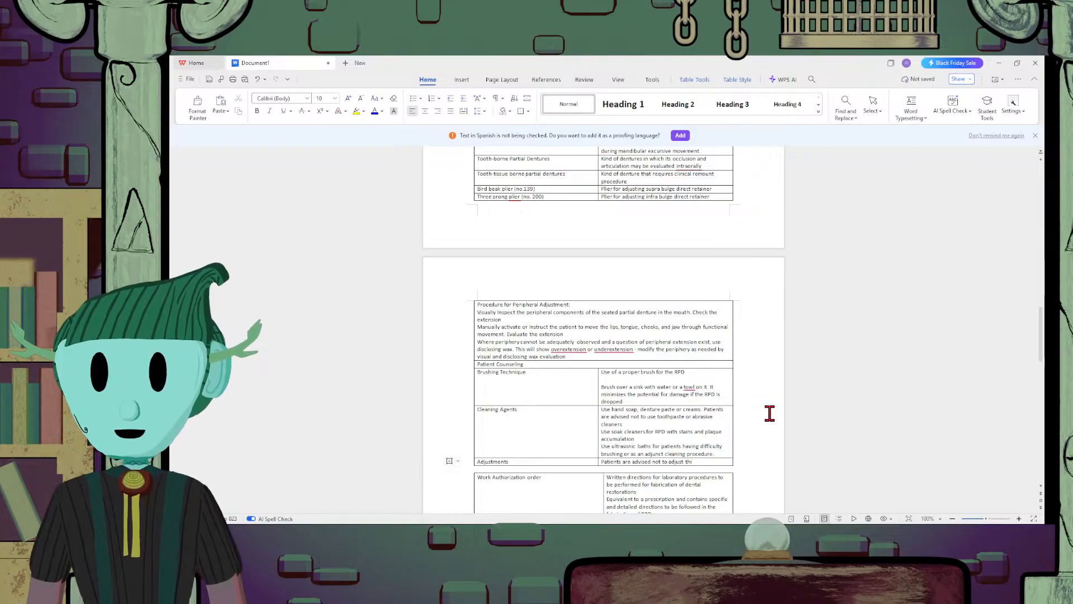
pyautogui.write('eir ow')
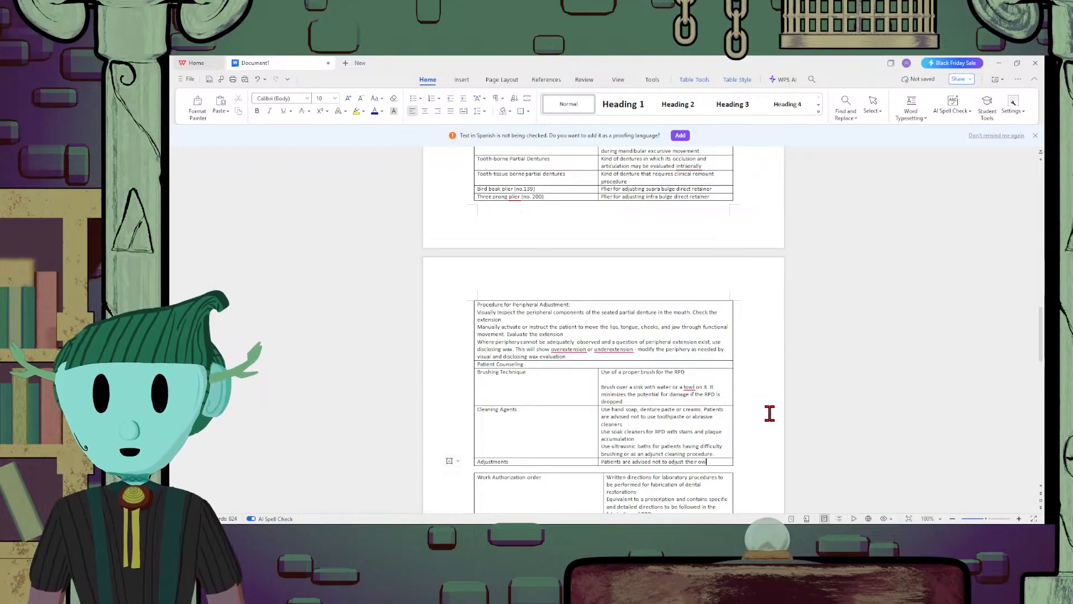
pyautogui.write('n RPD; cal')
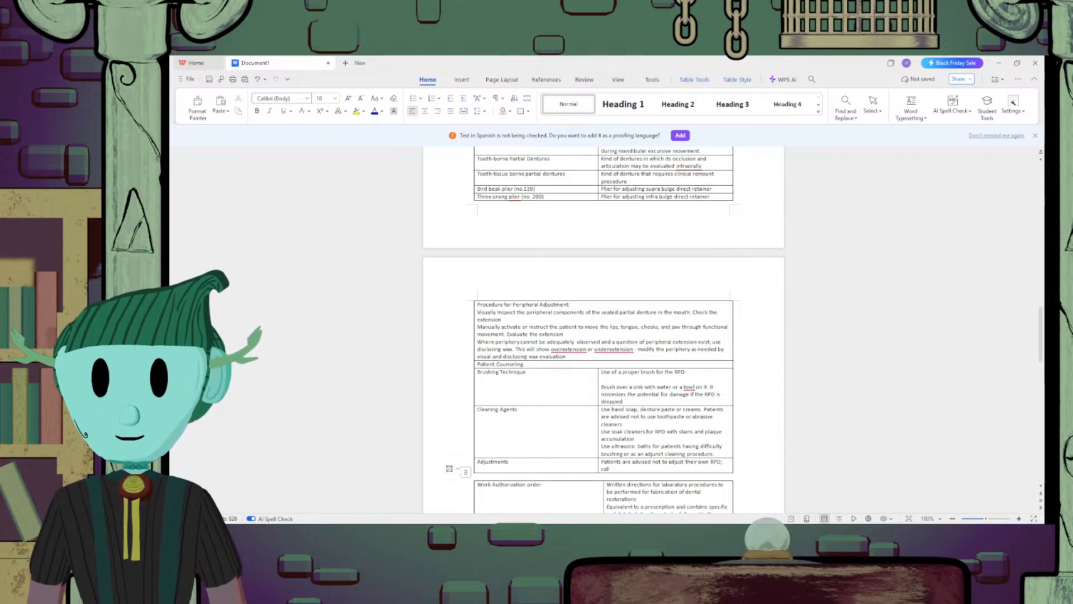
pyautogui.write('l dentis')
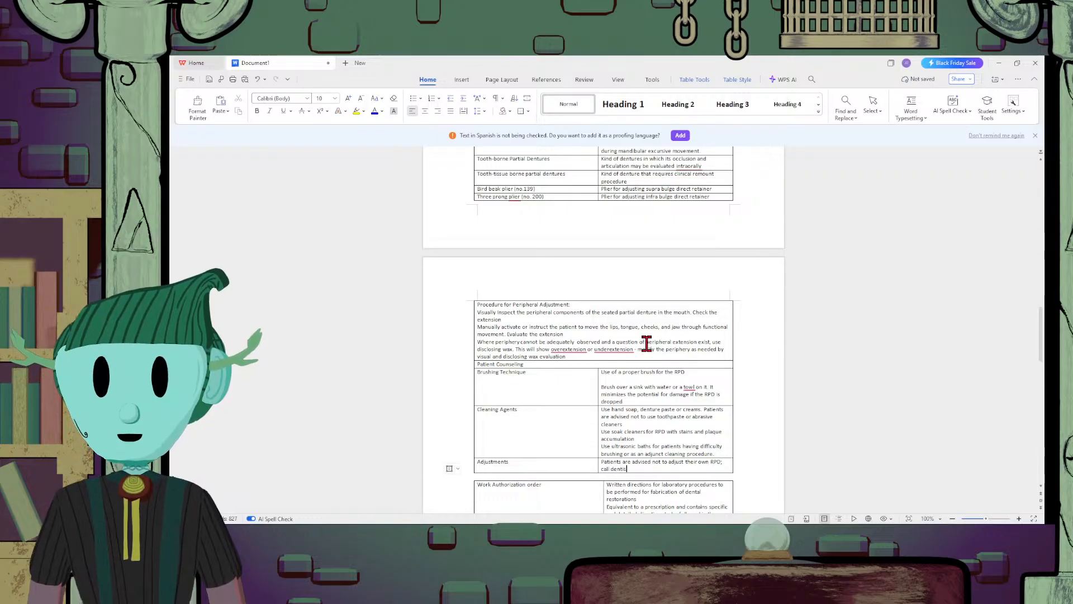
pyautogui.write('t for ')
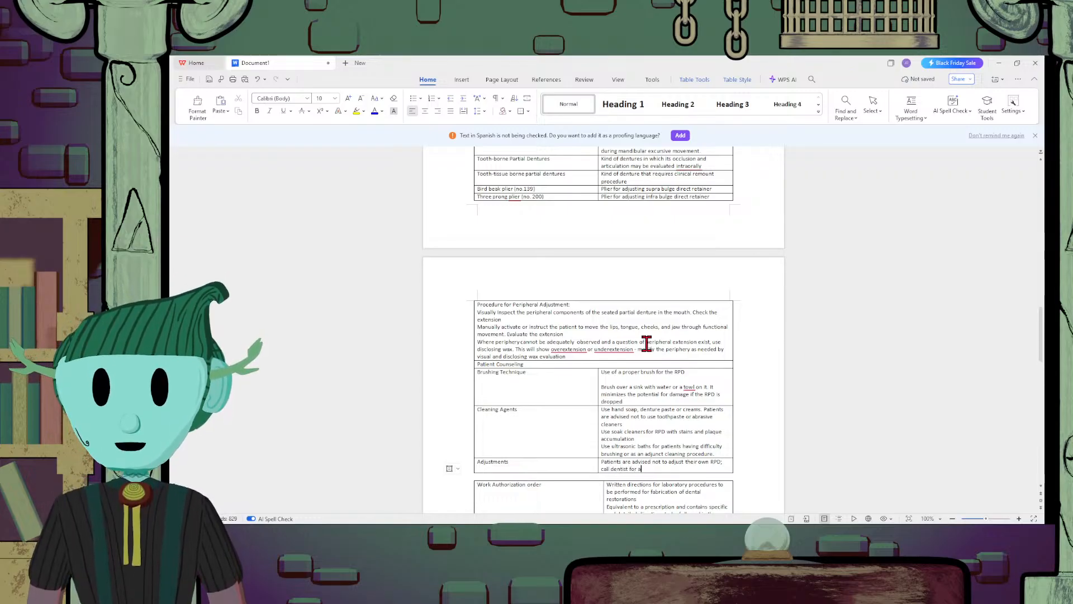
pyautogui.write('appointment')
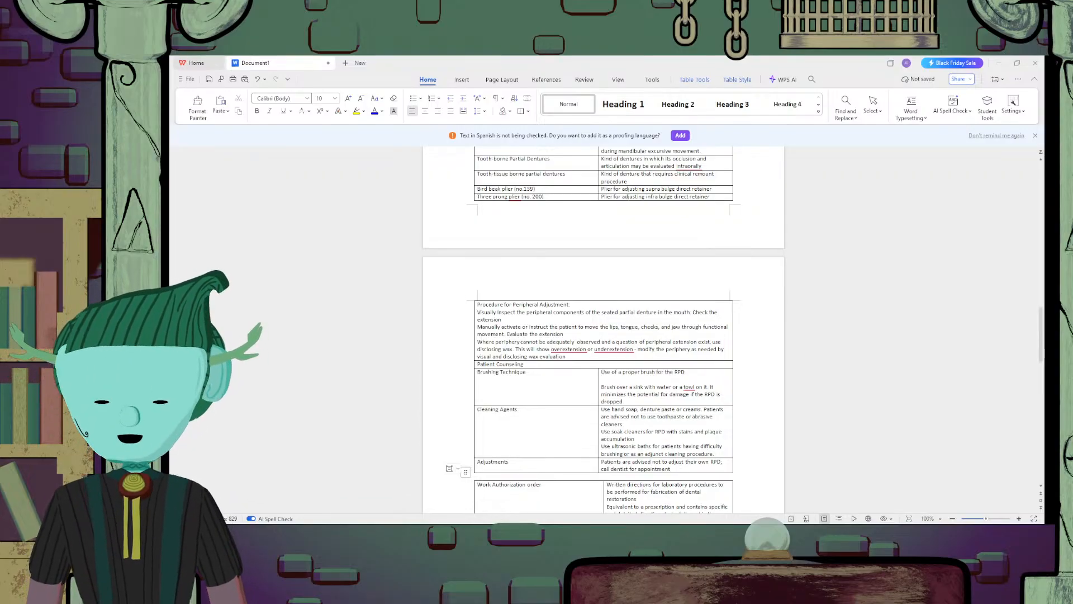
# Review the finished study-note tables, from the work authorization order back to shade and tooth selection at the document's start
pyautogui.scroll(-5, 731, 426)
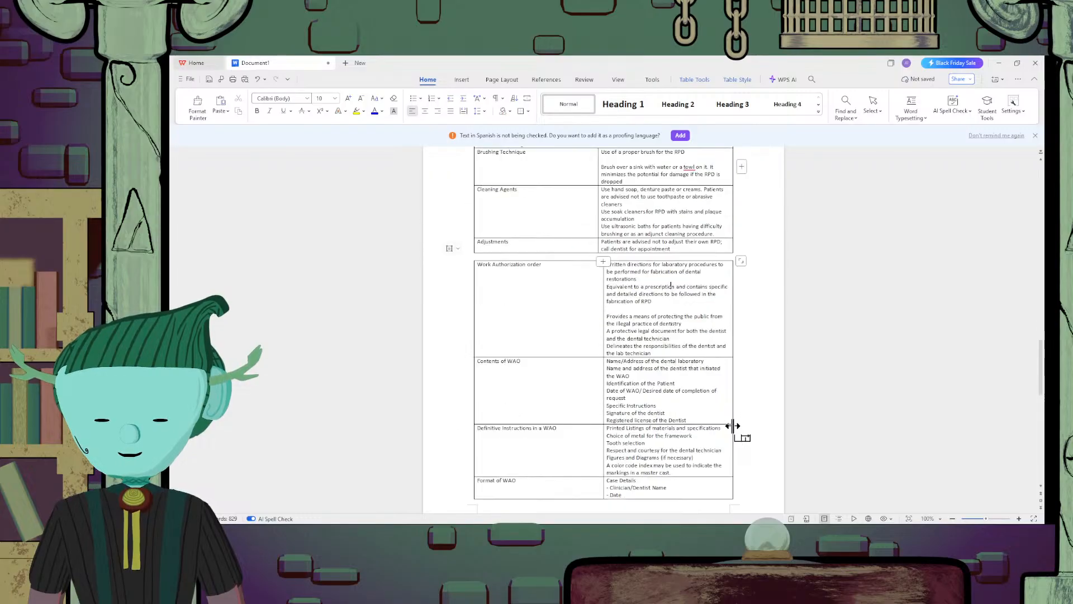
pyautogui.scroll(5, 731, 426)
pyautogui.scroll(5, 731, 426)
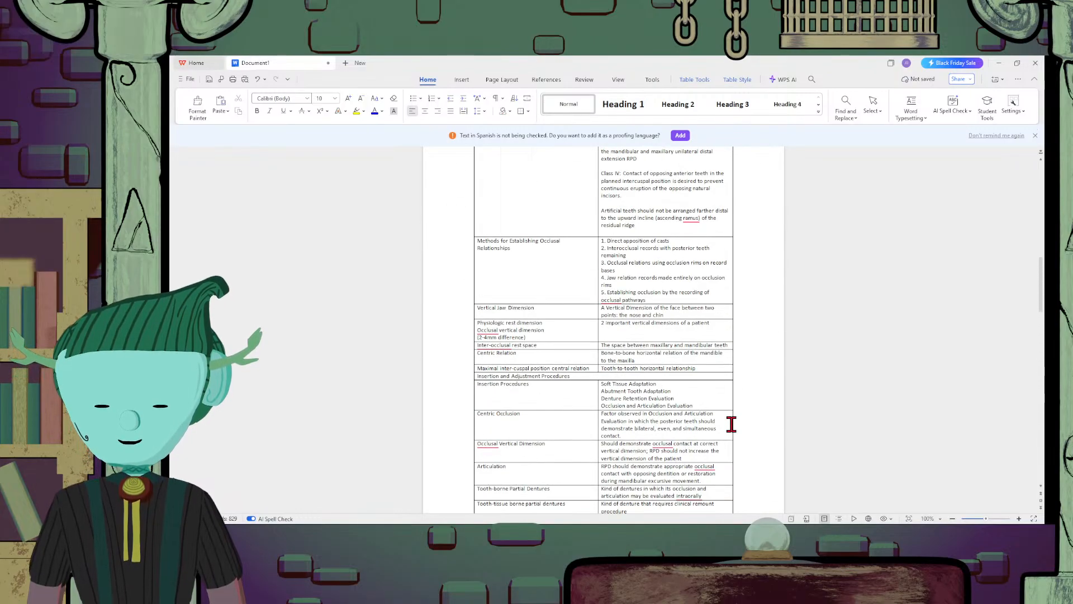
pyautogui.scroll(-4, 731, 424)
pyautogui.scroll(-3, 731, 424)
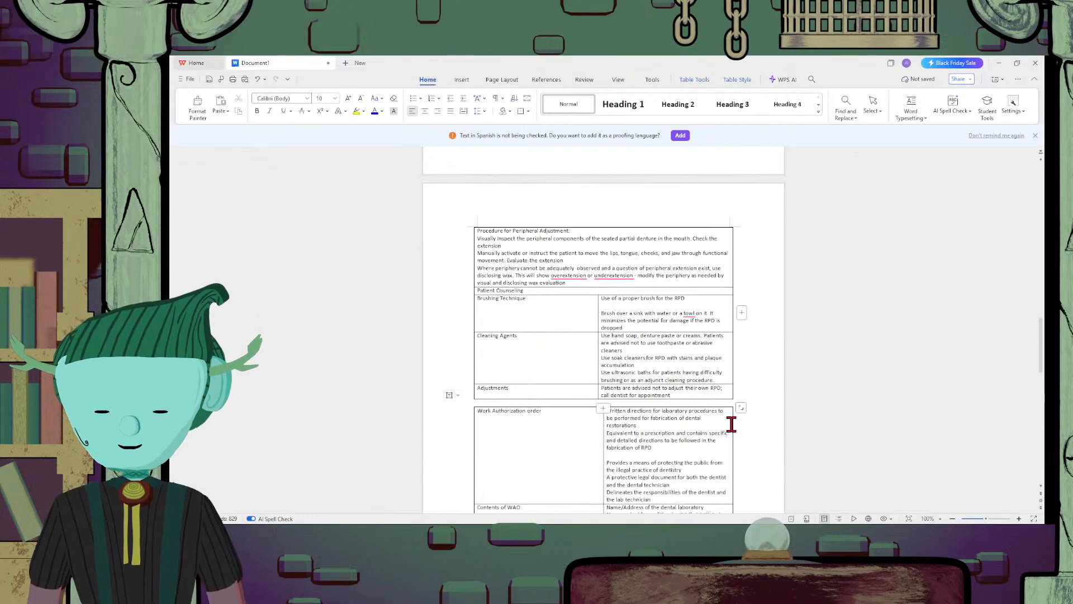
pyautogui.scroll(7, 731, 424)
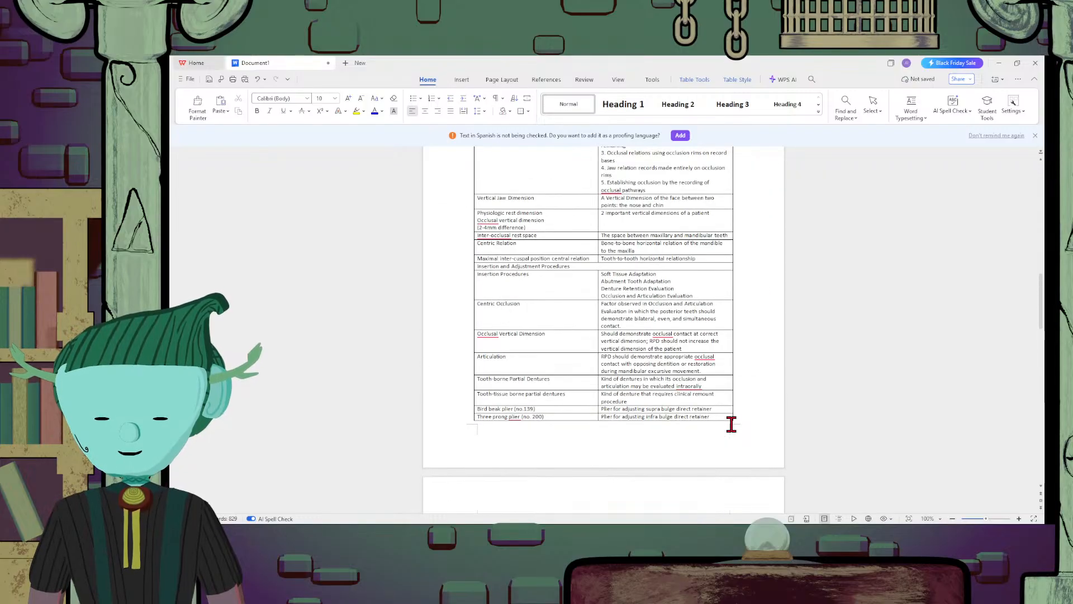
pyautogui.scroll(-3, 731, 423)
pyautogui.scroll(1, 731, 424)
pyautogui.scroll(10, 731, 424)
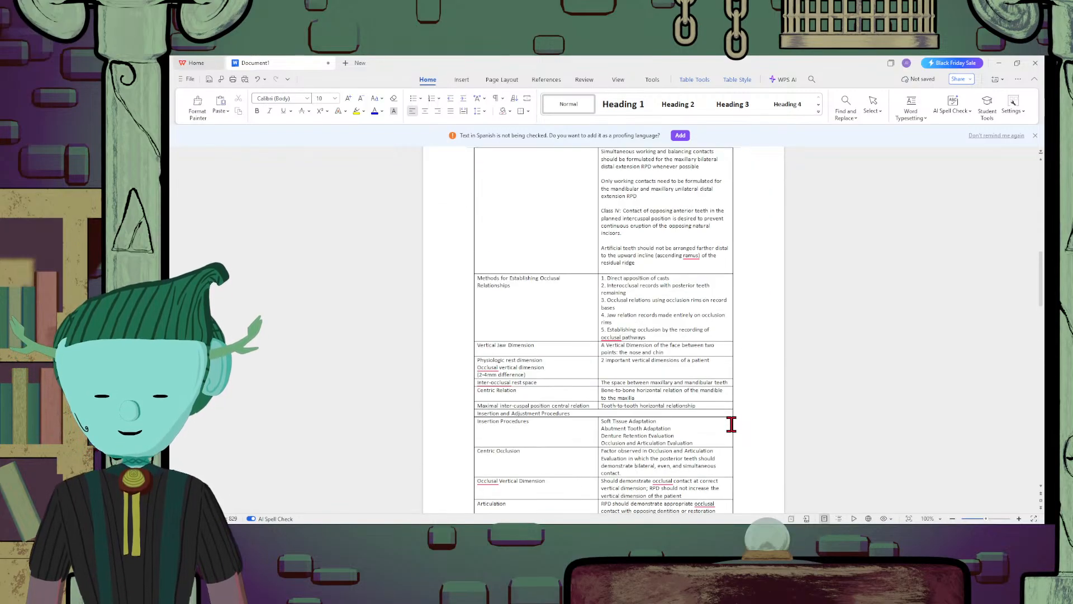
pyautogui.scroll(2, 731, 424)
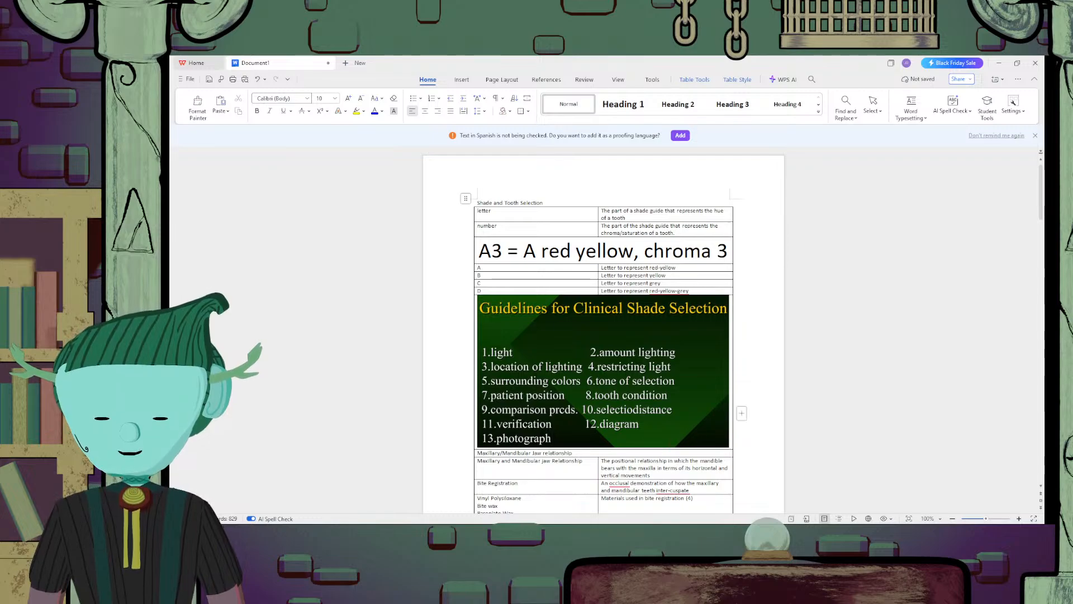
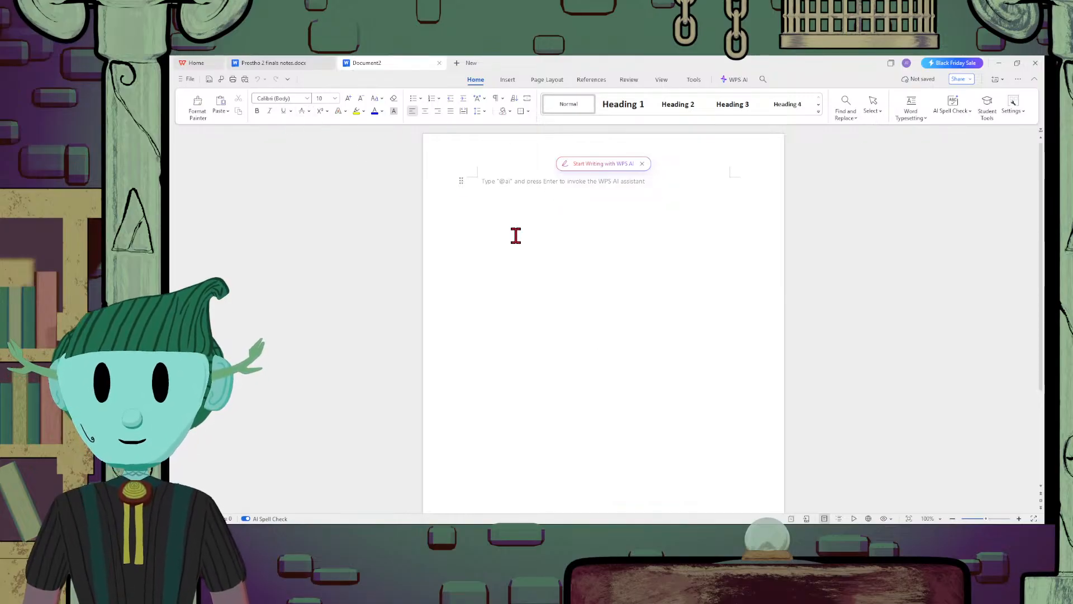
# Enter the title "Basic Life Support" on the first line of the blank document and start a new line below it
pyautogui.write('Basic Lif')
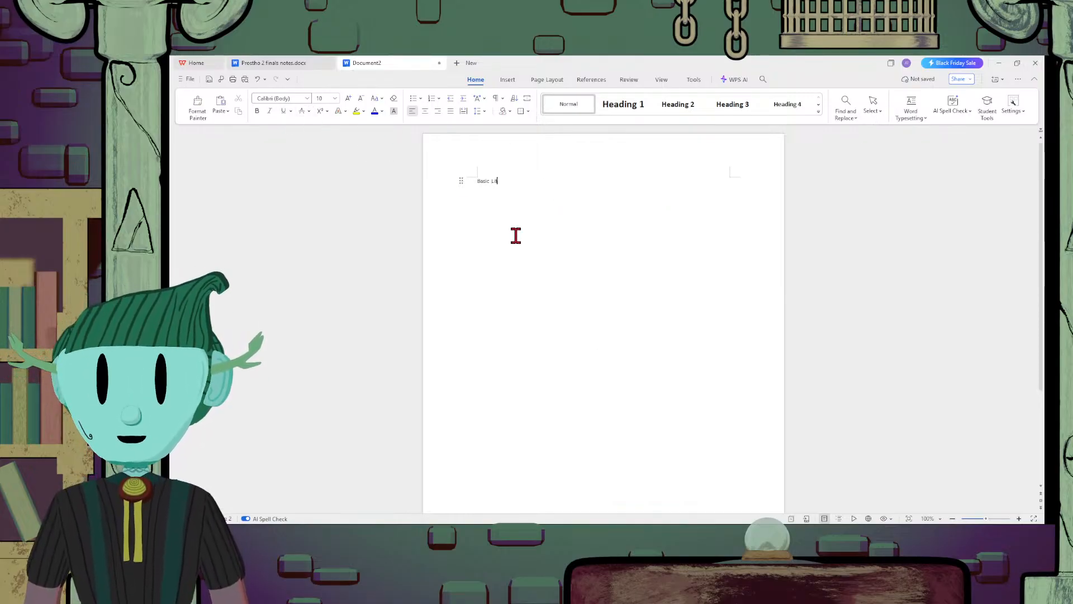
pyautogui.write('e Support')
pyautogui.press('Return')
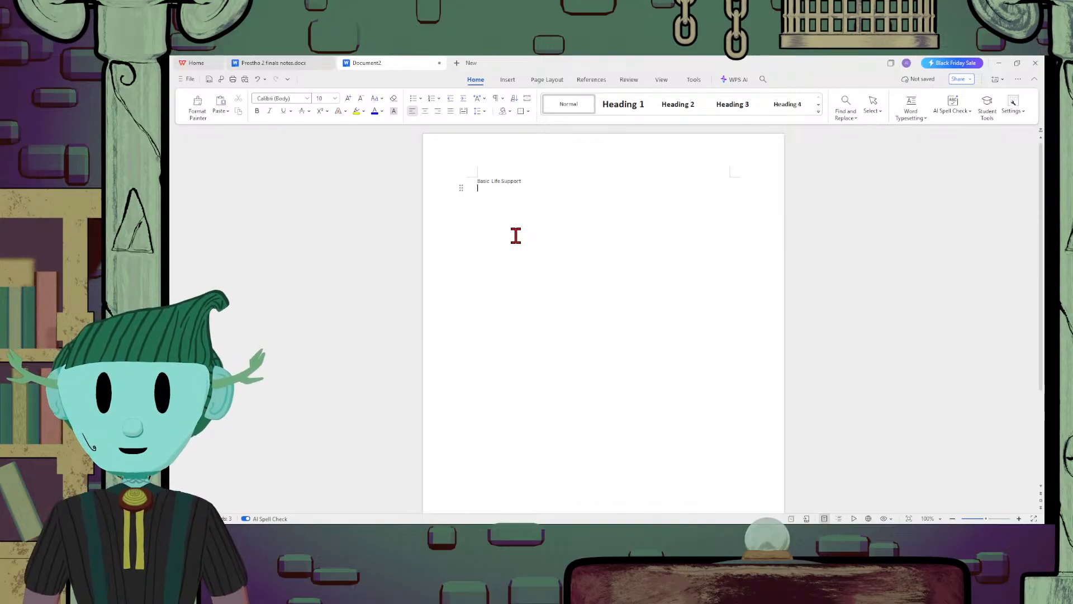
# Insert a table with two columns and ten rows below the title
pyautogui.click(506, 80)
pyautogui.click(420, 105)
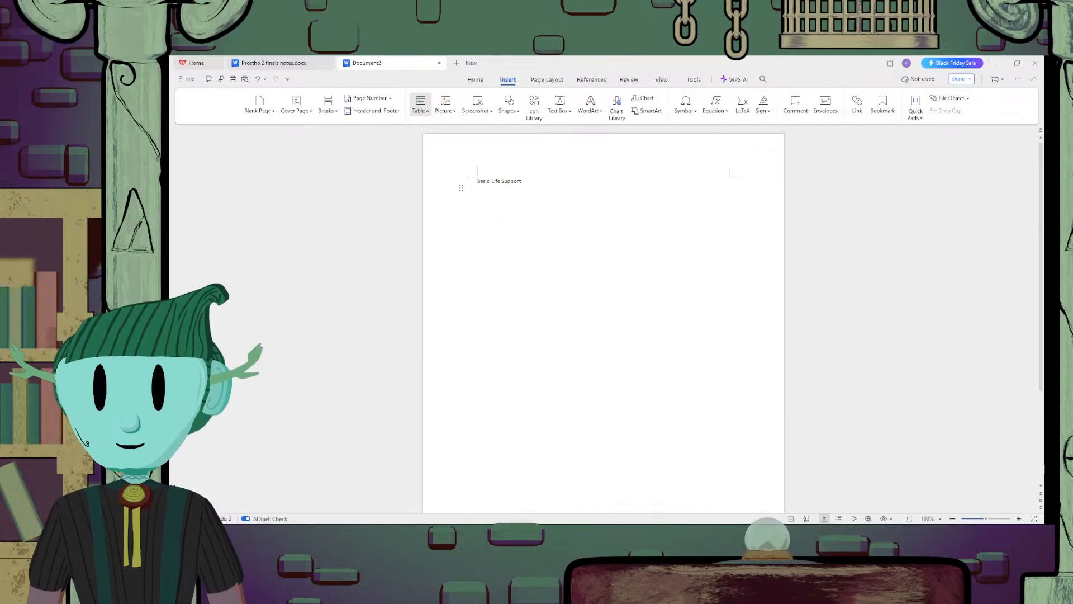
pyautogui.click(431, 218)
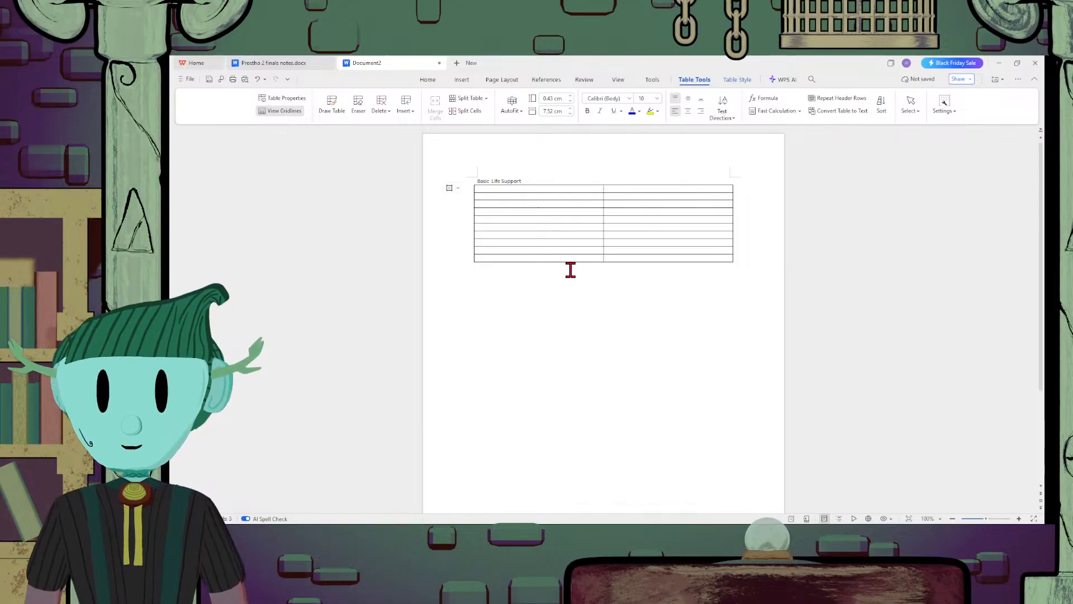
# Paste the copied primary medical aid definition into the first row's second column and enter "Basic Life Support" in its first column
pyautogui.click(635, 190)
pyautogui.write('the primary medical aid provided to a person in an emergency medical situation. This procedure can prove to be very helpful when it comes to saving the life of an individual.')
pyautogui.click(579, 211)
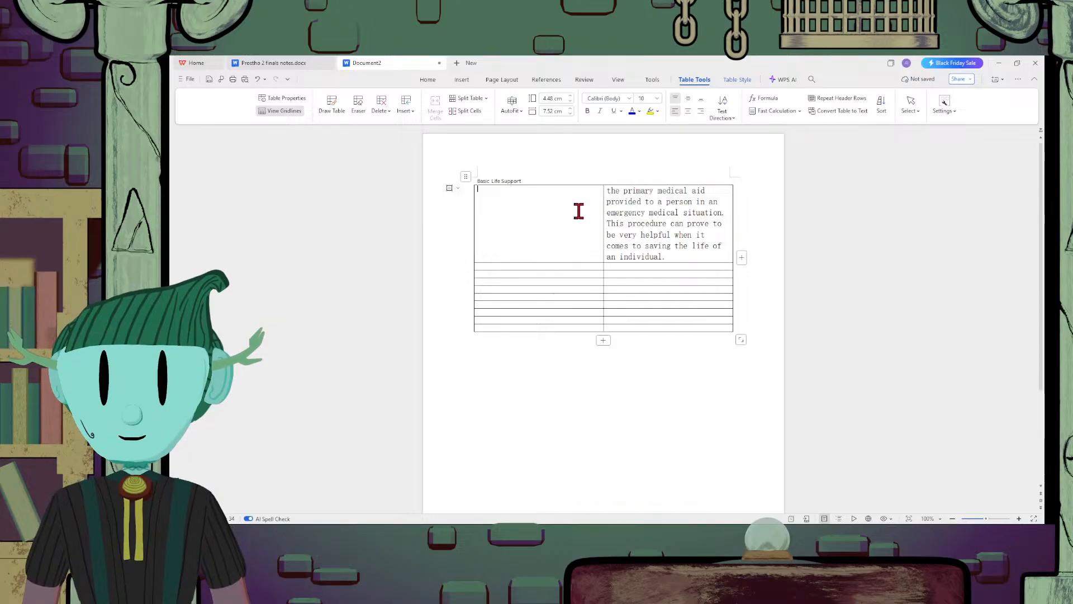
pyautogui.write('Basic L')
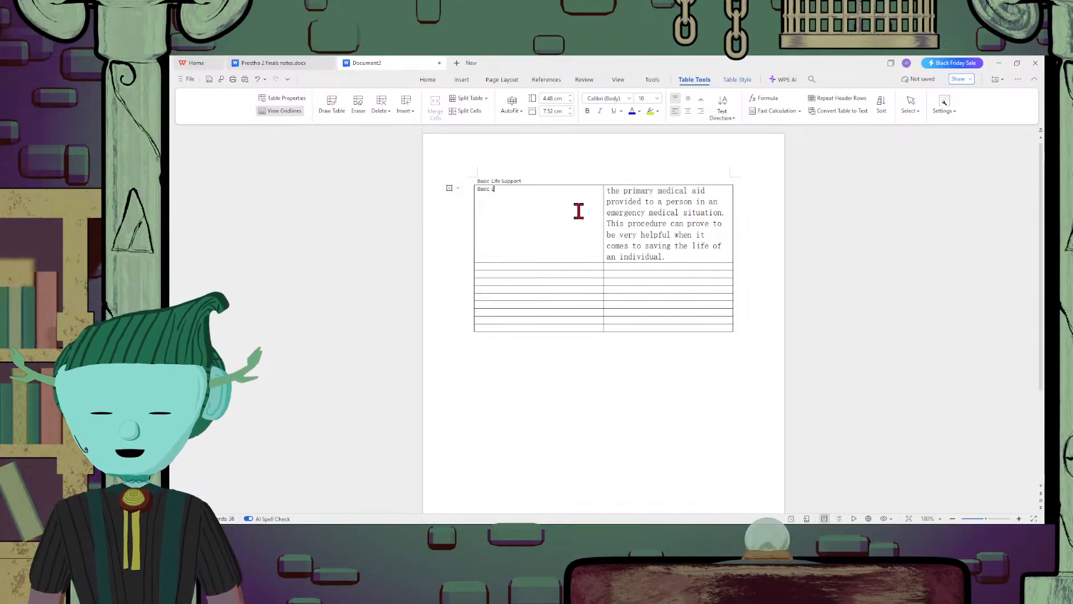
pyautogui.write('ife Support')
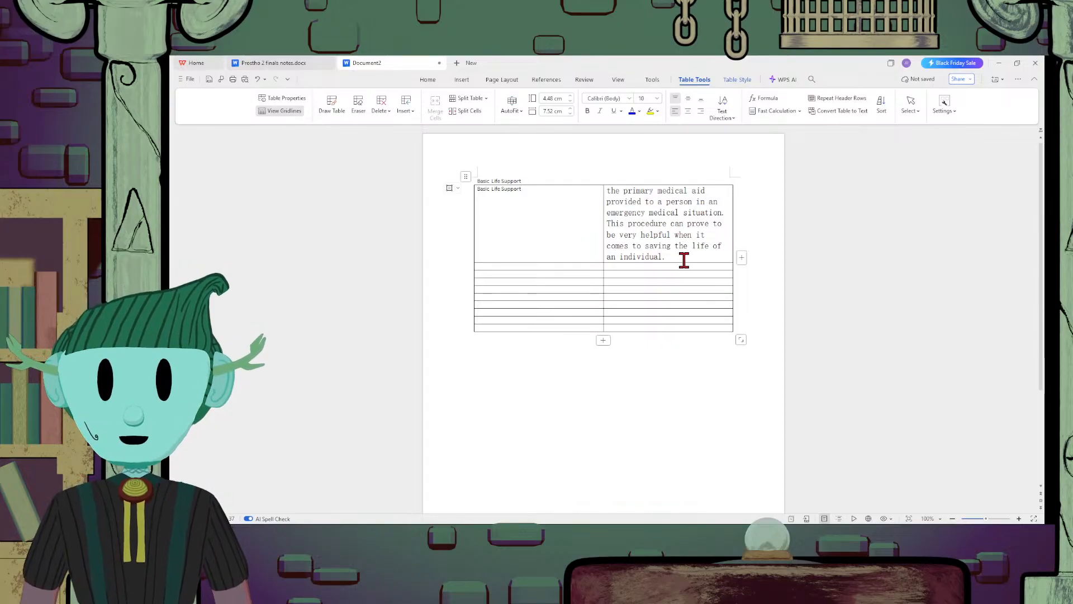
# Apply the Normal style to both cells of the table's first row
pyautogui.moveTo(684, 260); pyautogui.dragTo(532, 232)
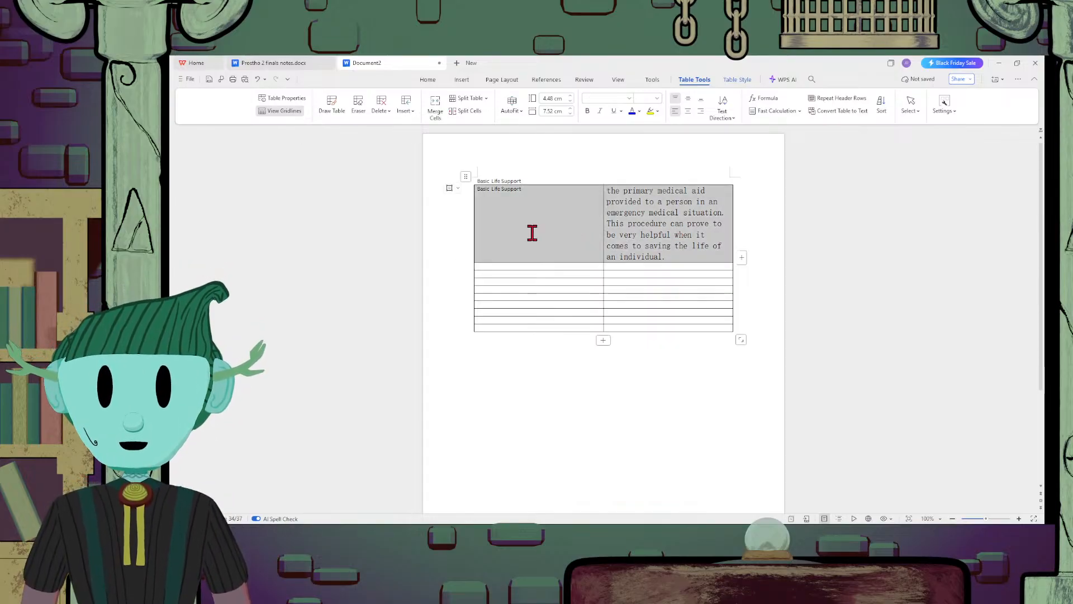
pyautogui.click(430, 80)
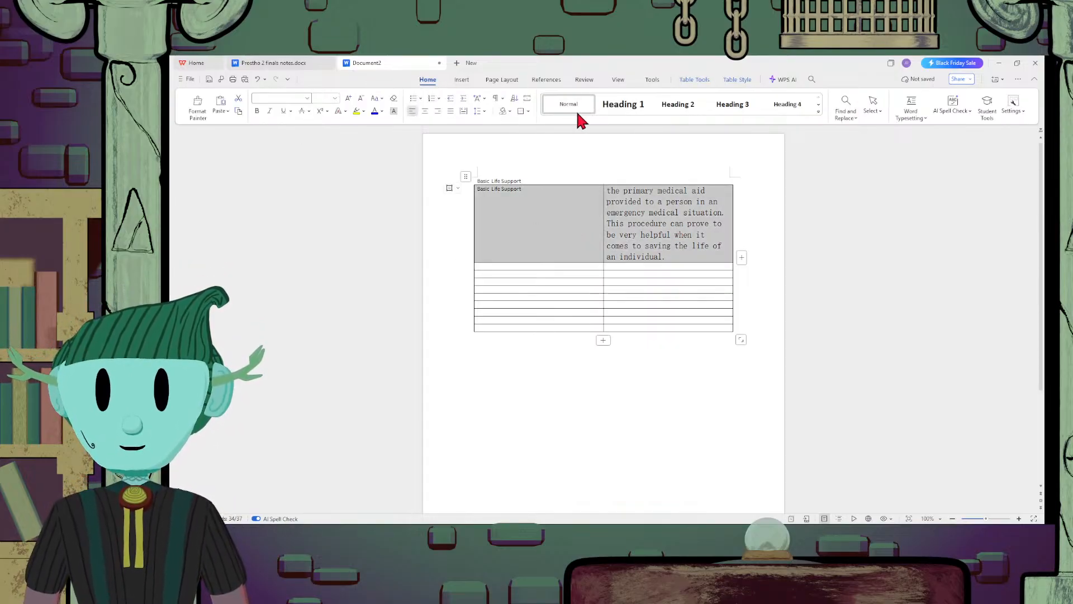
pyautogui.click(581, 109)
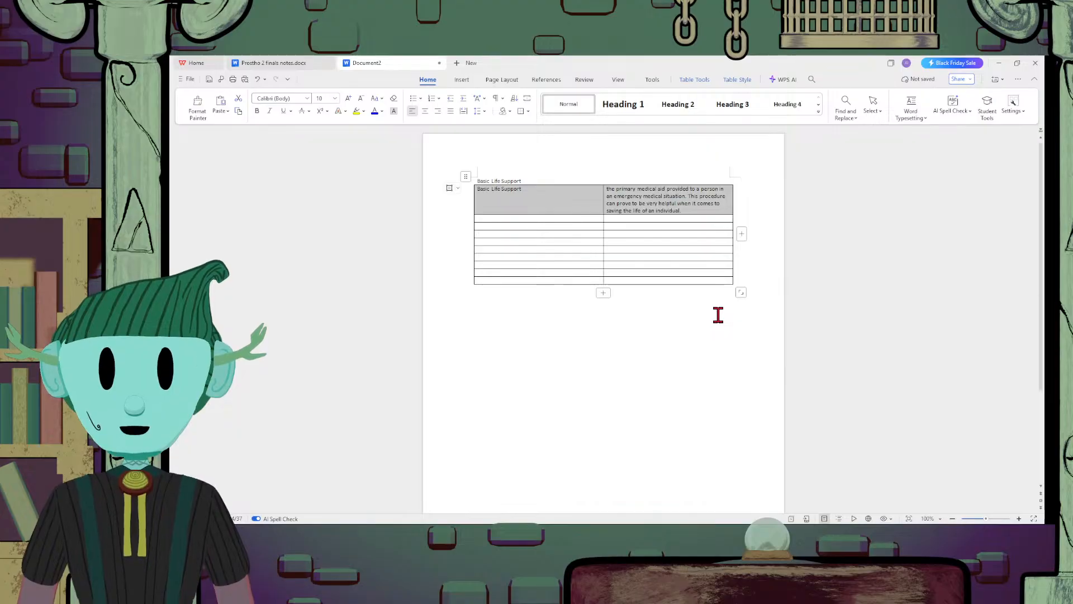
# Paste the copied "mainly used on people experiencing cardiac arrest" paragraph on a new line below the first definition and give it the Normal style
pyautogui.click(707, 210)
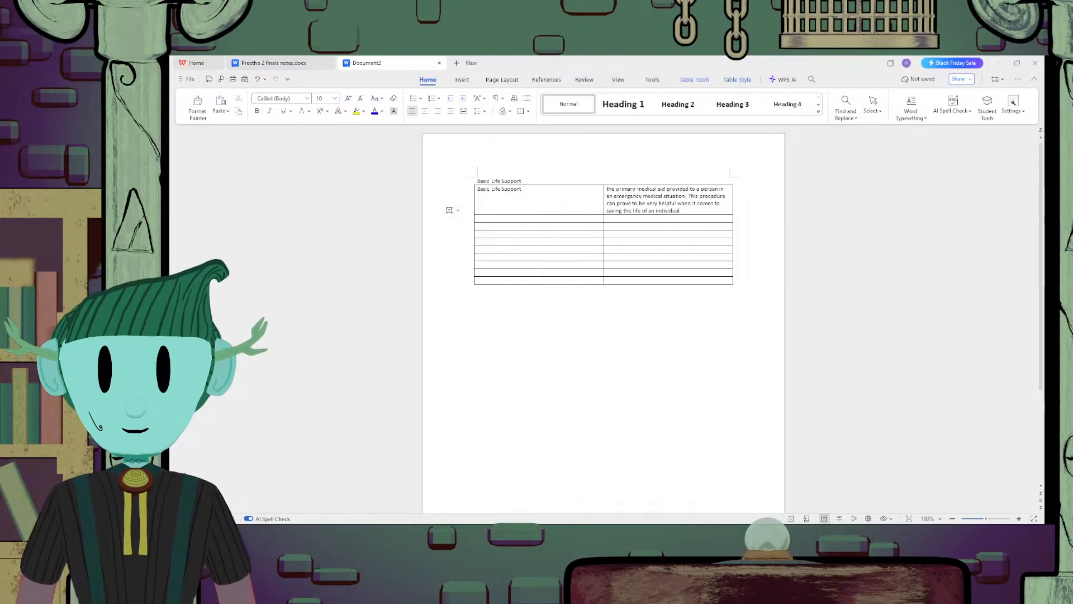
pyautogui.click(700, 211)
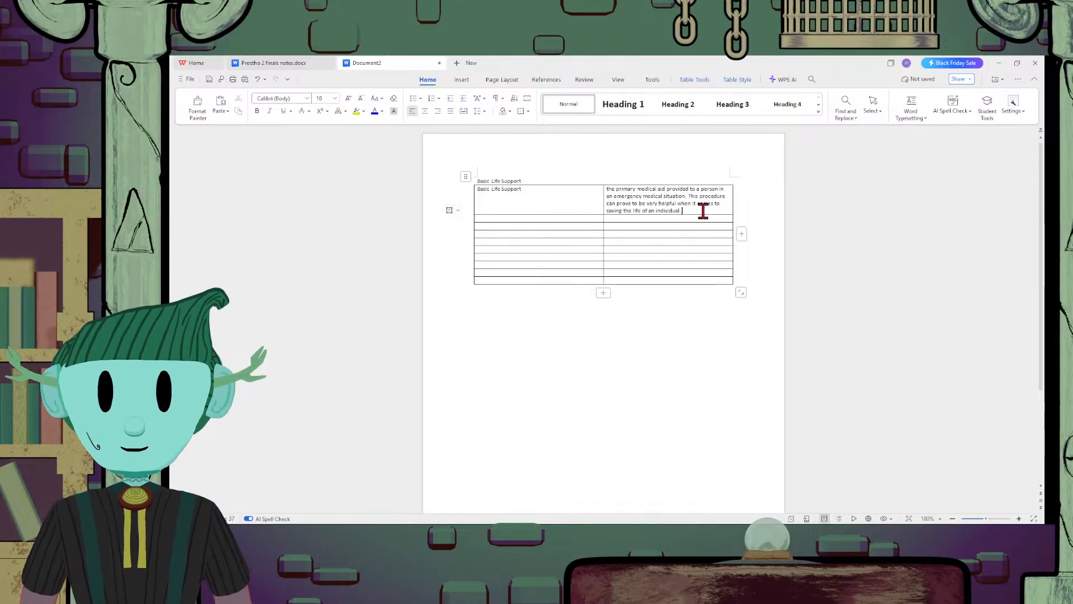
pyautogui.press('Return')
pyautogui.write('mainly used on people experiencing cardiac arrest or respiratory failure. With this procedure, the breathing and heartbeat of the person can be resuscitated. However, it is important to provide professional medical care to the patient.')
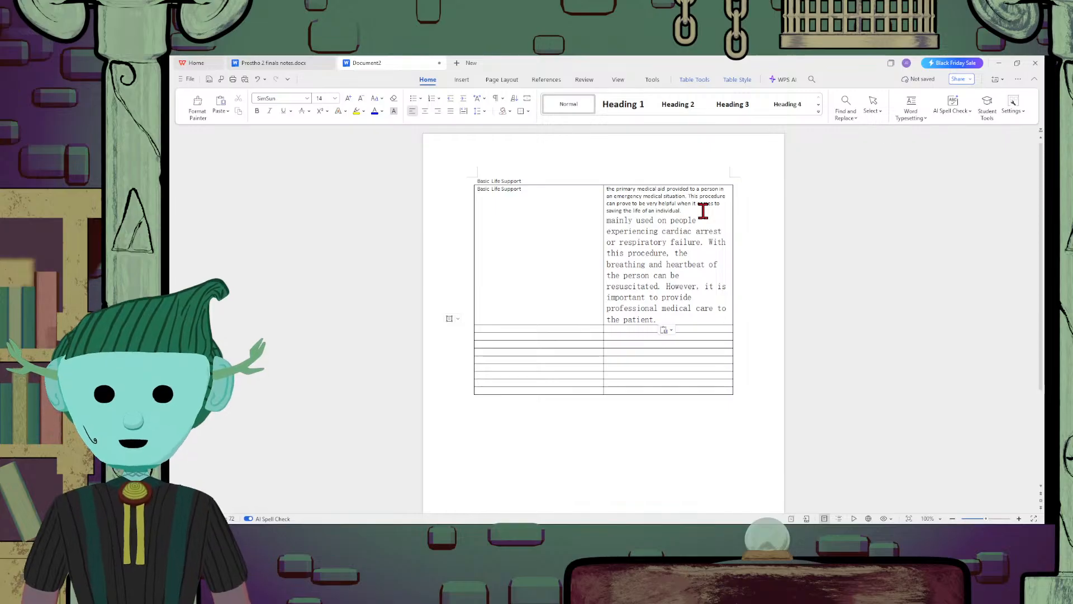
pyautogui.moveTo(665, 320); pyautogui.dragTo(607, 220)
pyautogui.click(572, 103)
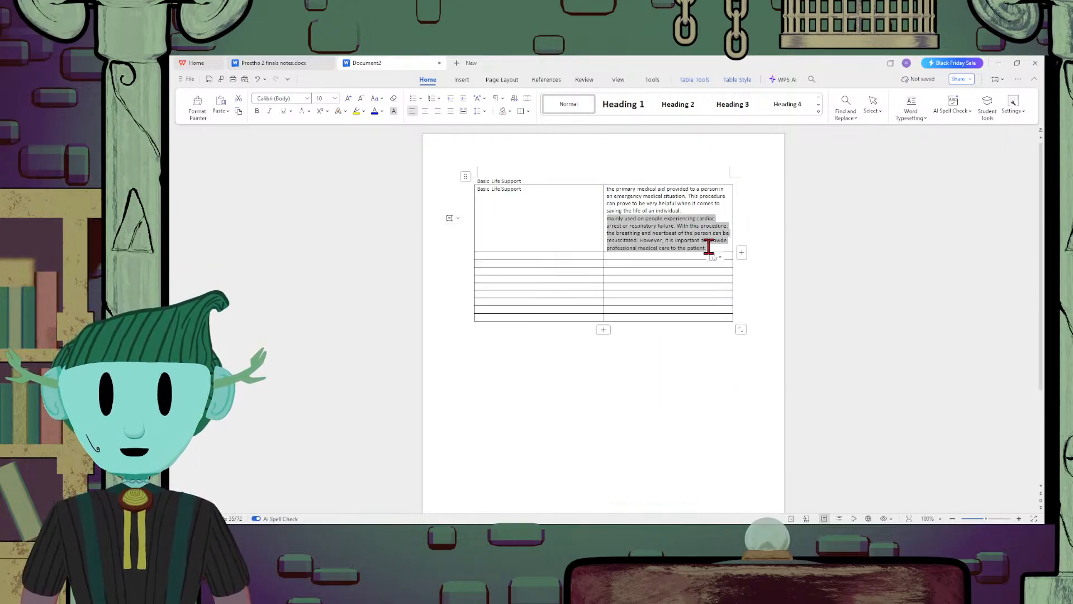
# Insert a blank line between the two paragraphs in the first row's definition cell
pyautogui.click(718, 218)
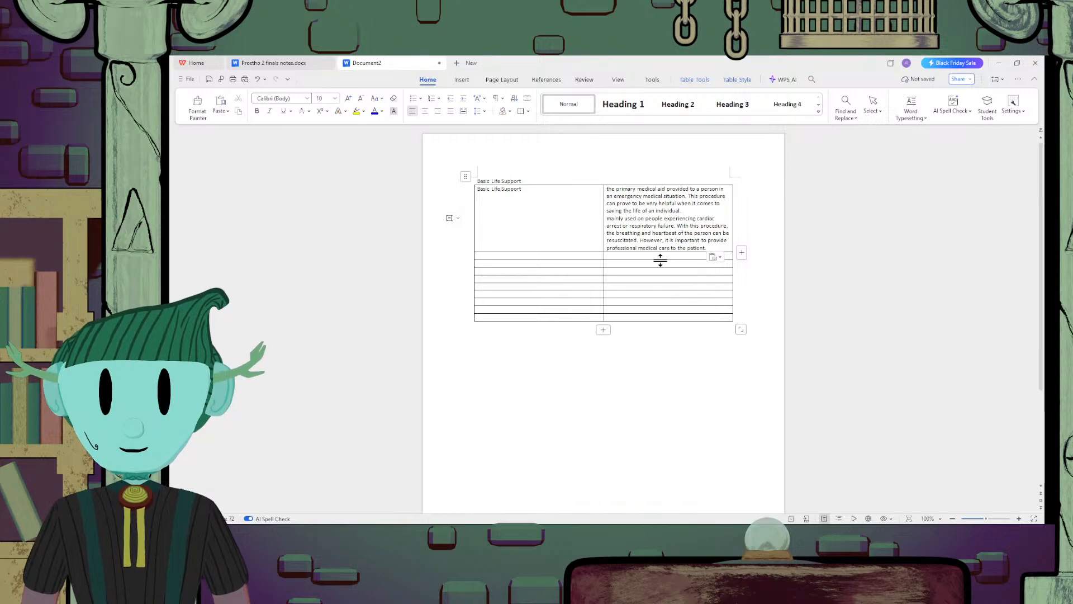
pyautogui.click(697, 211)
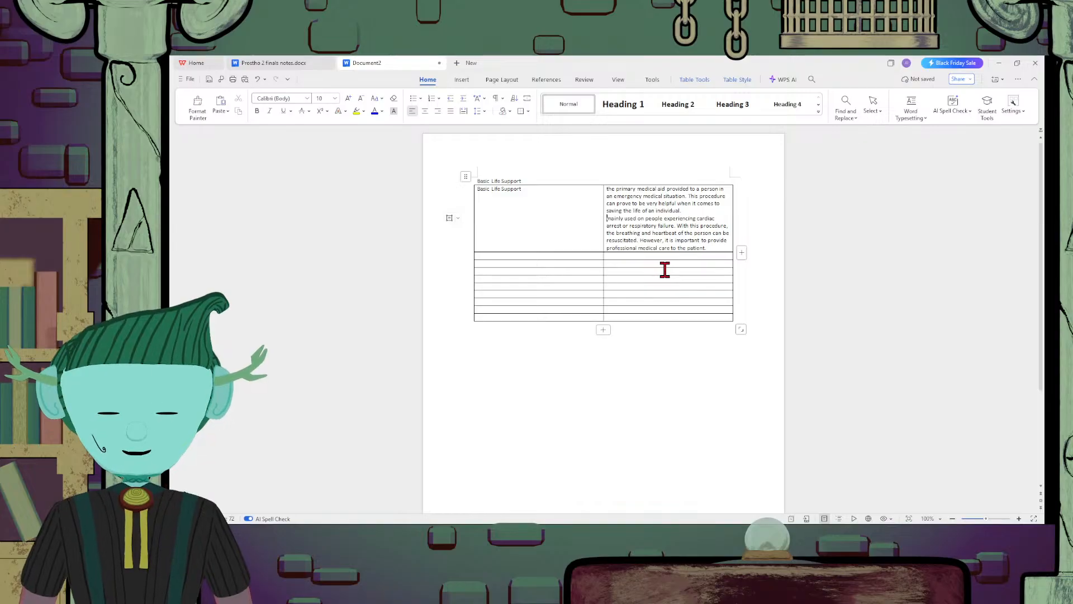
pyautogui.click(719, 247)
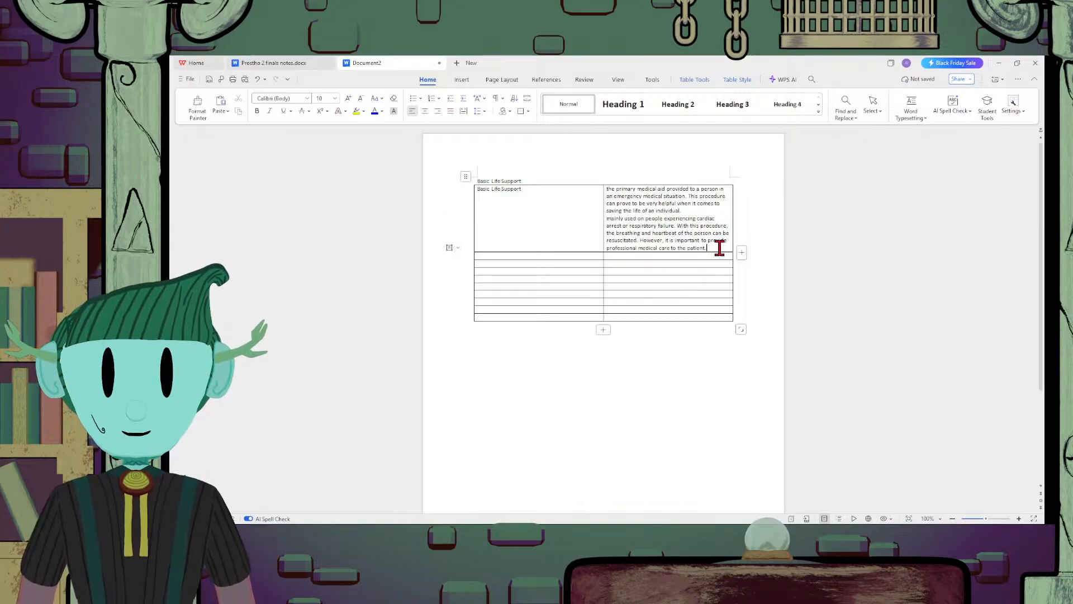
pyautogui.click(716, 214)
pyautogui.press('Return')
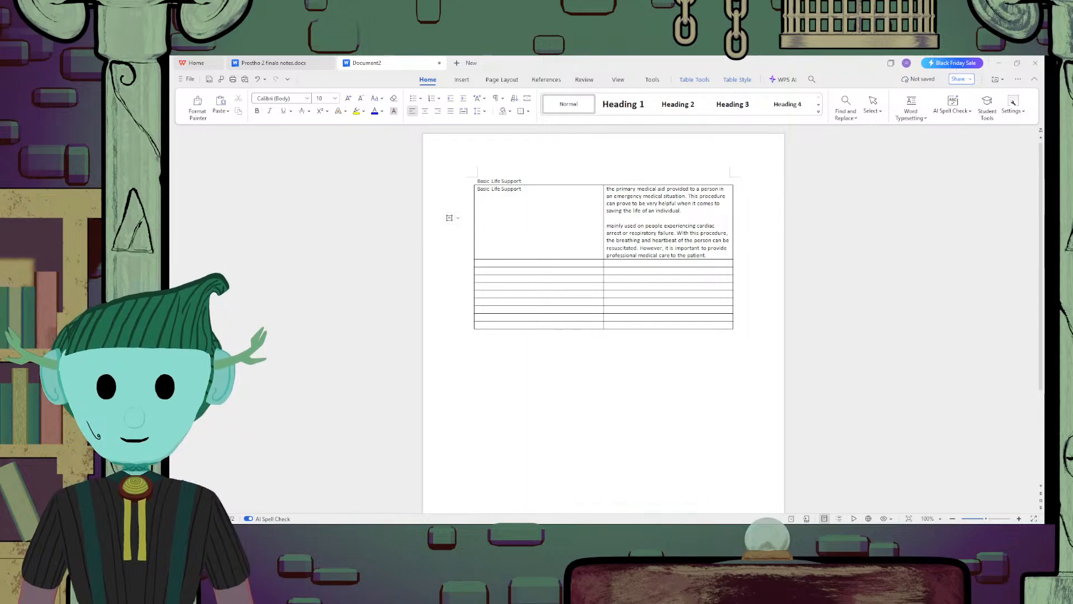
# Paste the copied lifesaving technique definition into the second row's second column and replace "CPR" in it with "this procedure"
pyautogui.click(668, 263)
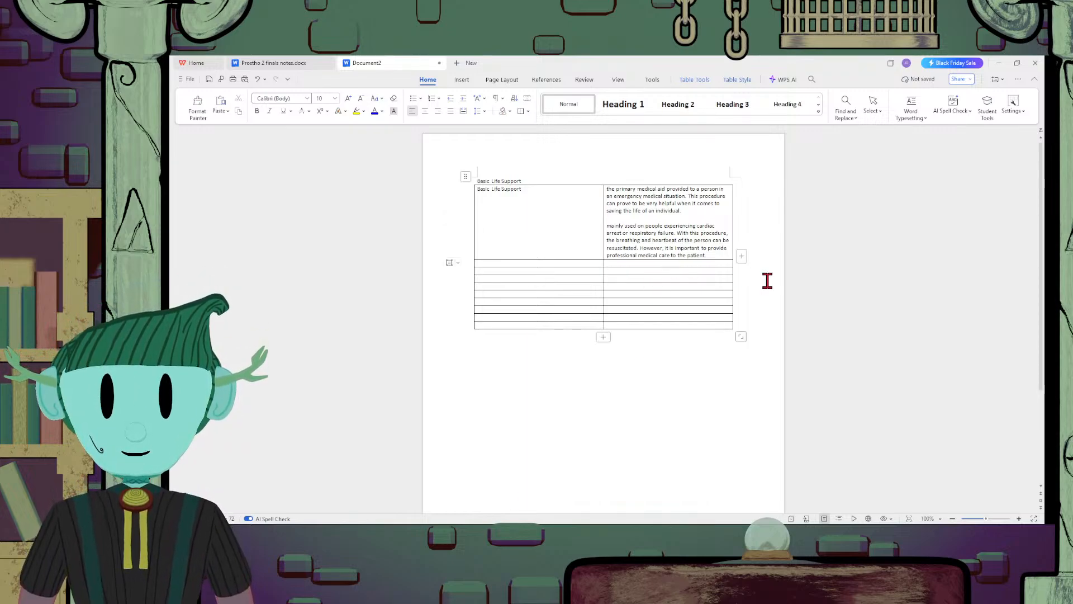
pyautogui.write('a lifesaving technique useful in many emergencies, including a heart attack or near drowning, in which someone’s breathing or heartbeat has stopped. The American Heart Association recommends that everyone — untrained bystanders and medical personnel alike — begin CPR with chest compressions.')
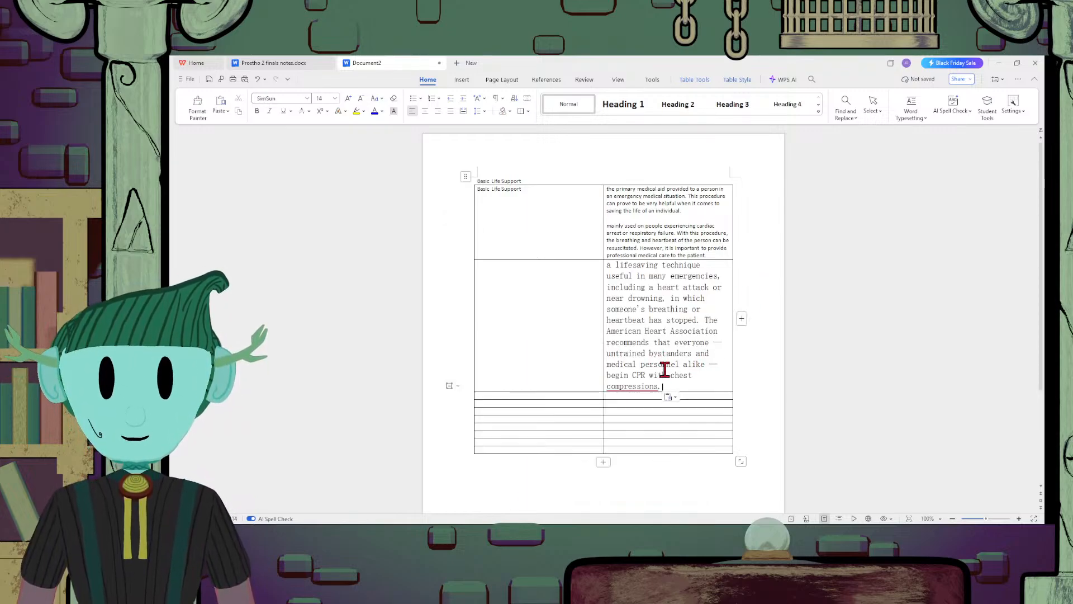
pyautogui.click(646, 375)
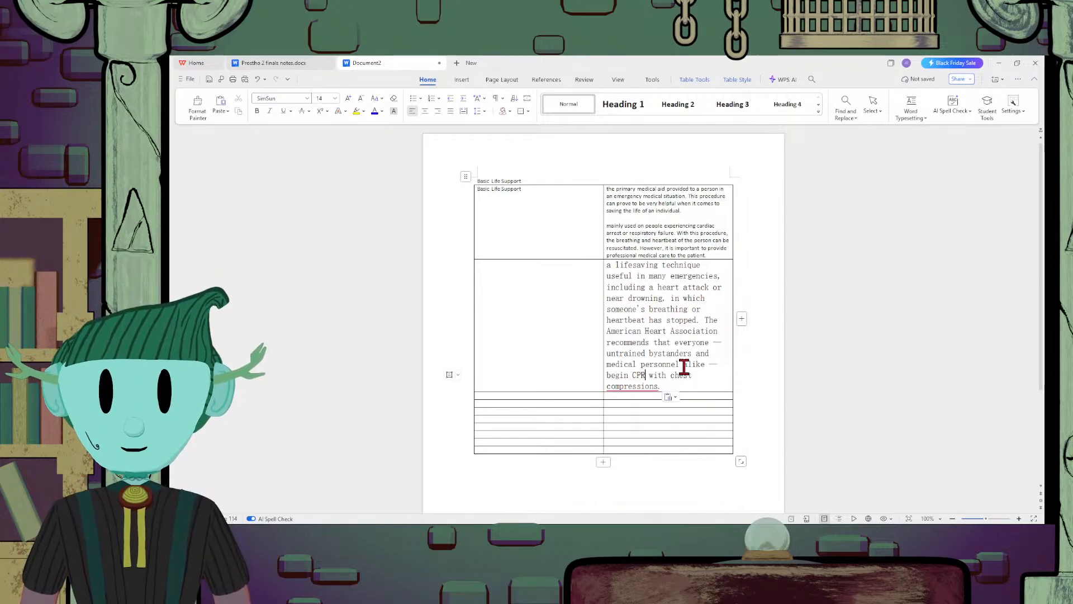
pyautogui.press('BackSpace')
pyautogui.press('BackSpace')
pyautogui.press('BackSpace')
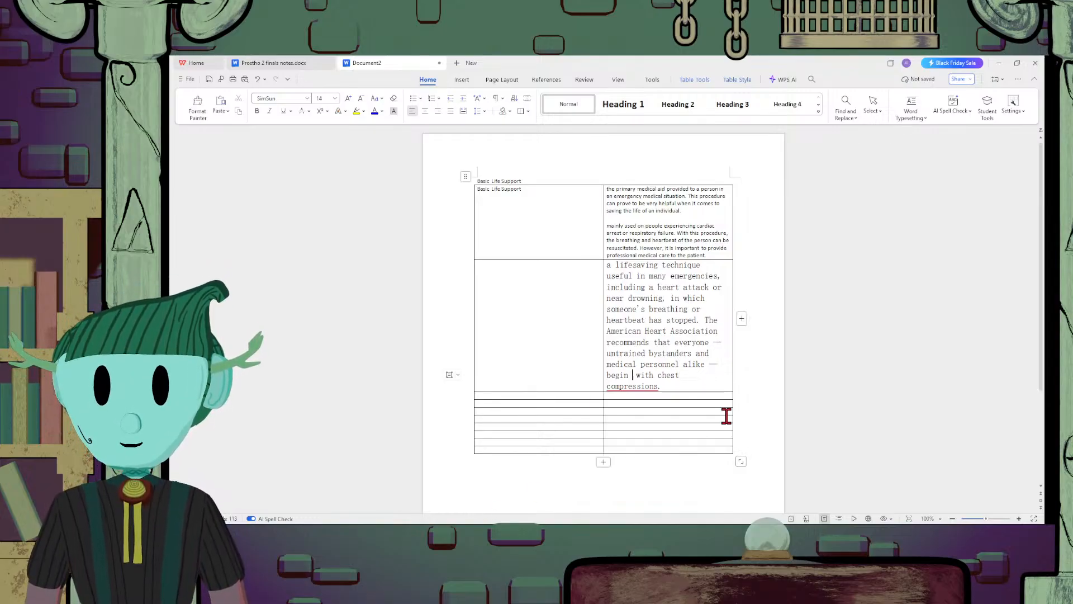
pyautogui.write('this proce')
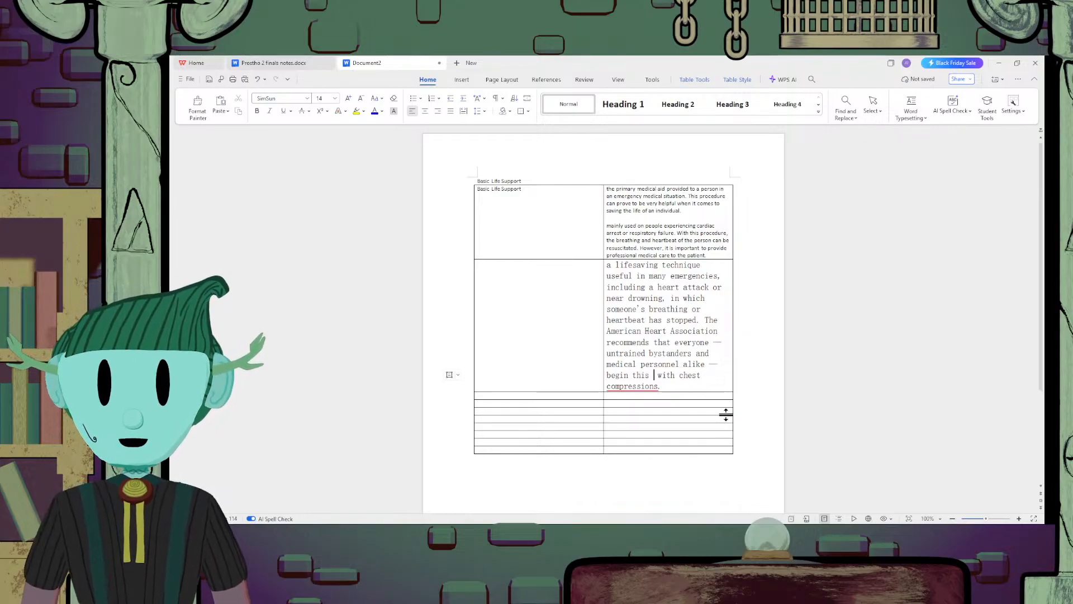
pyautogui.write('dure')
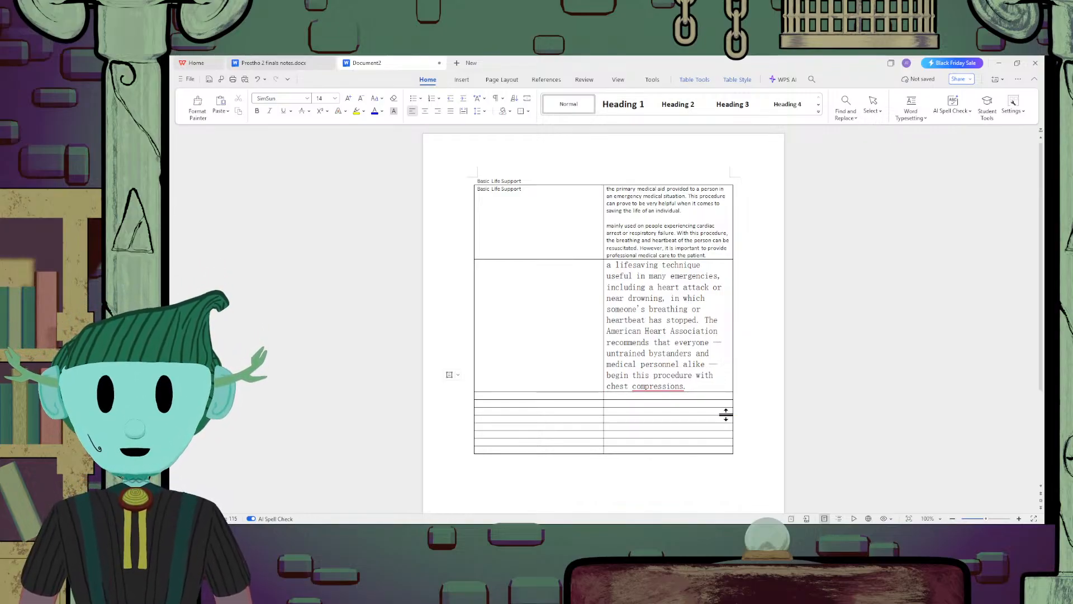
# Apply the Normal style to the lifesaving technique definition in the second row
pyautogui.moveTo(691, 387); pyautogui.dragTo(606, 268)
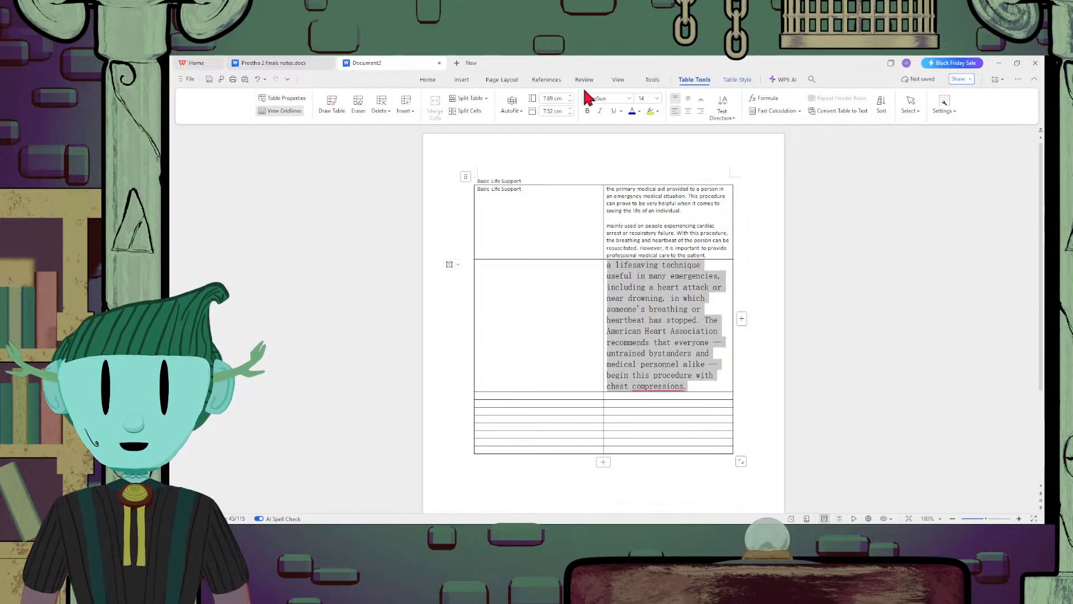
pyautogui.click(429, 81)
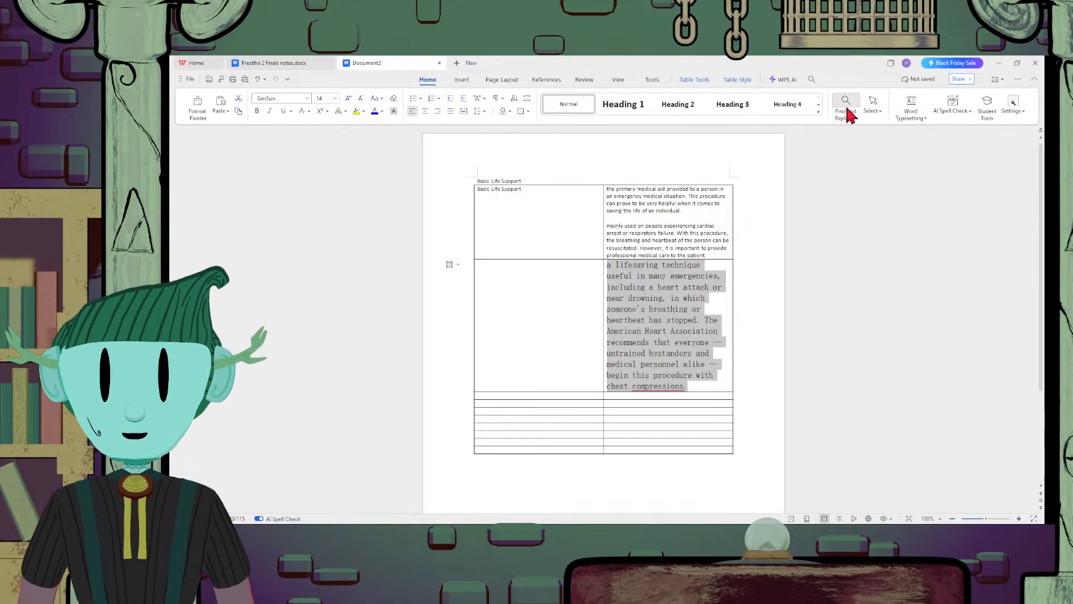
pyautogui.click(558, 106)
# Make the words "chest compressions." at the end of the second row's definition bold
pyautogui.moveTo(658, 316); pyautogui.dragTo(703, 307)
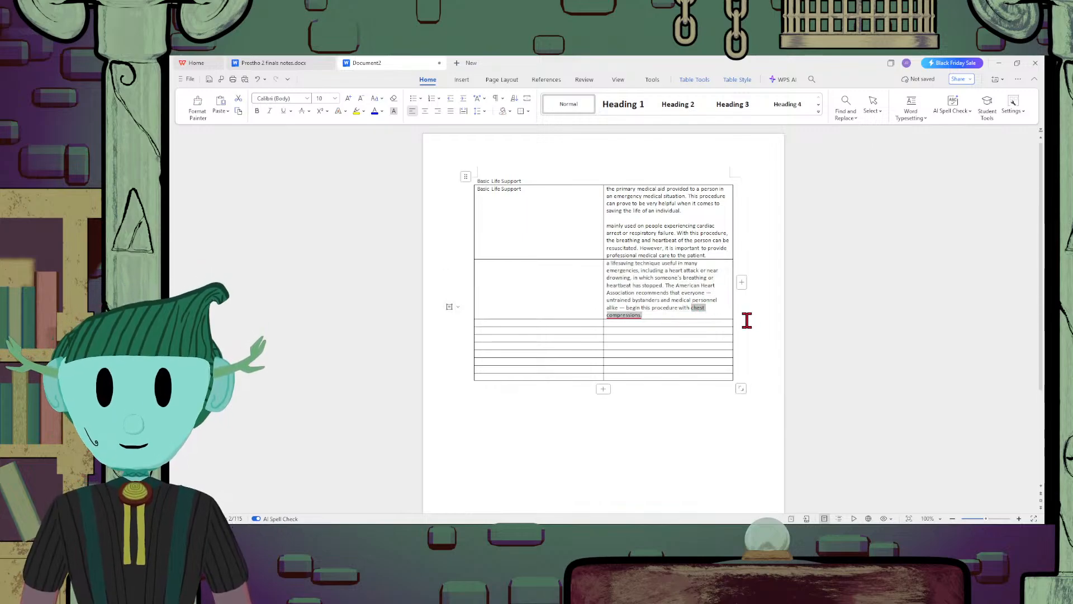
pyautogui.hotkey('ctrl', 'b')
pyautogui.click(674, 315)
# Enter the term "Cardiopulmonary resuscitation" in the first column of the second row
pyautogui.click(544, 271)
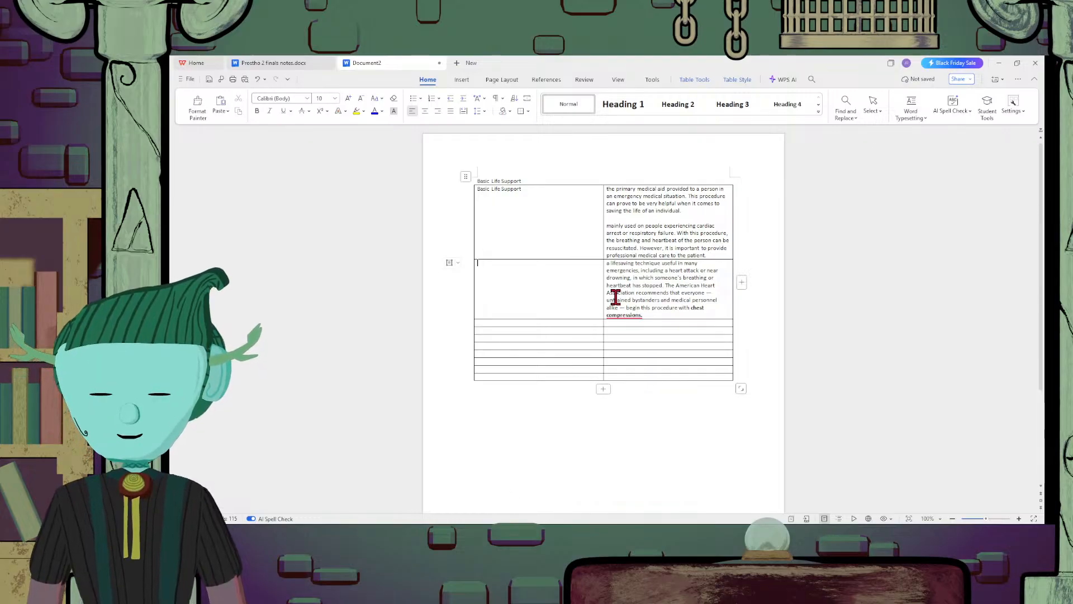
pyautogui.write('Cardio')
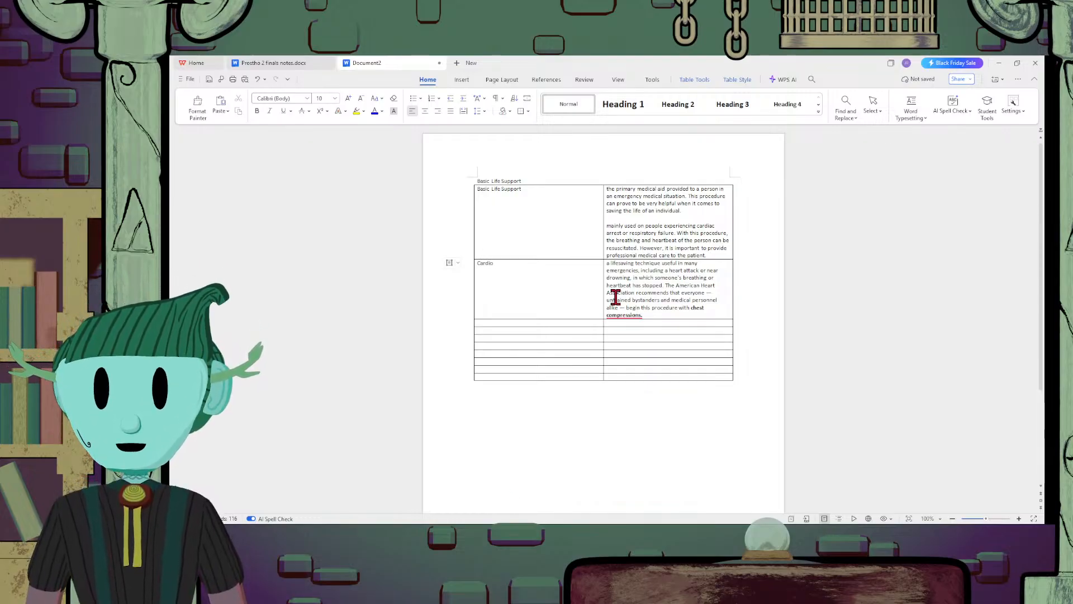
pyautogui.write('pulmonary re')
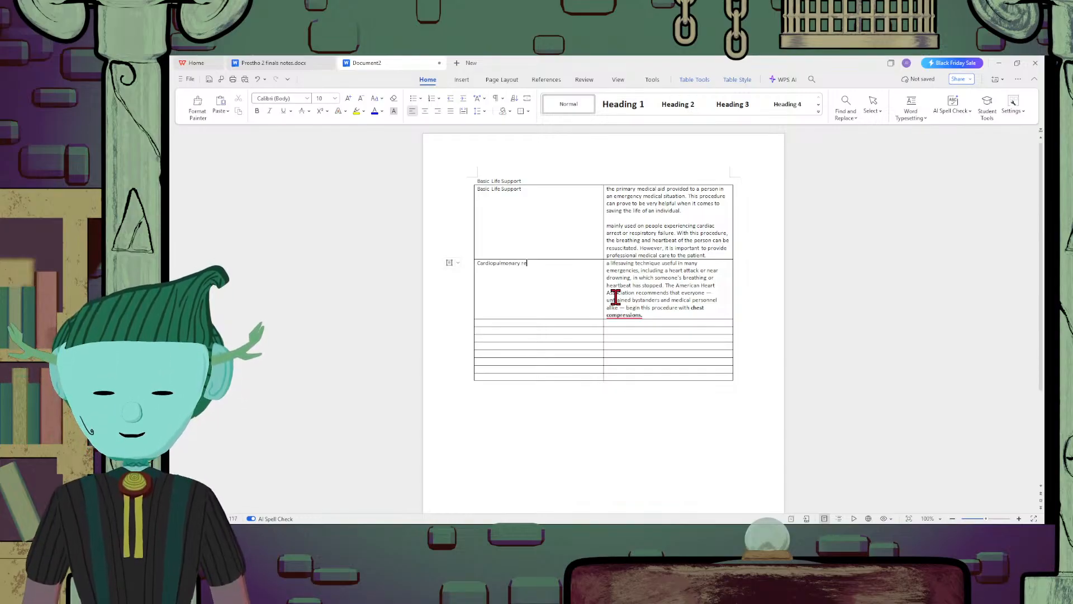
pyautogui.write('suscitation')
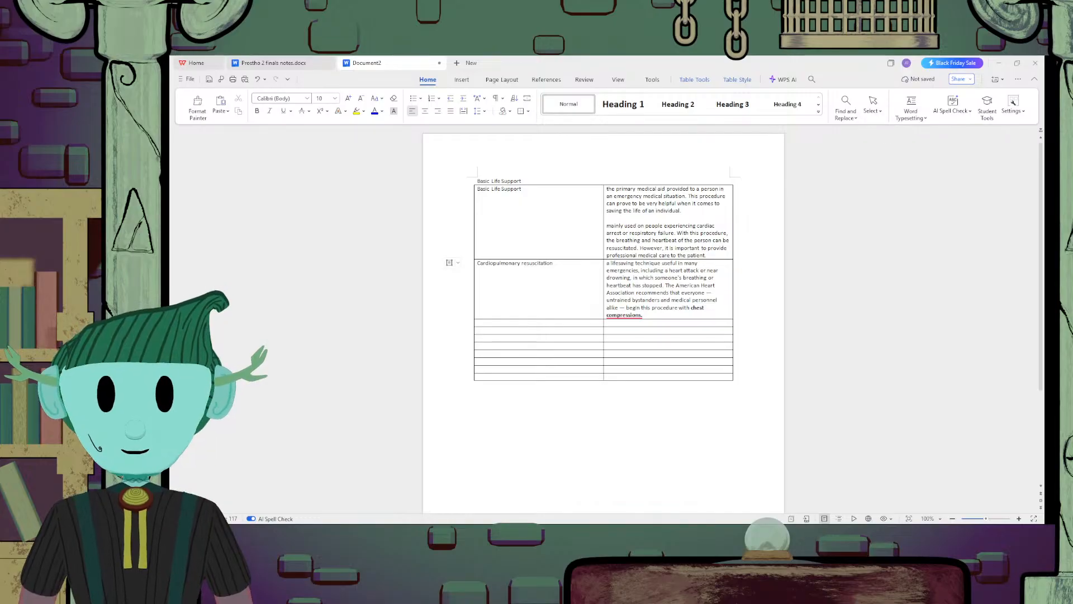
# Paste the copied "can keep oxygenated blood flowing" paragraph below the second row's definition, separated by a blank line, and give it the Normal style
pyautogui.click(675, 313)
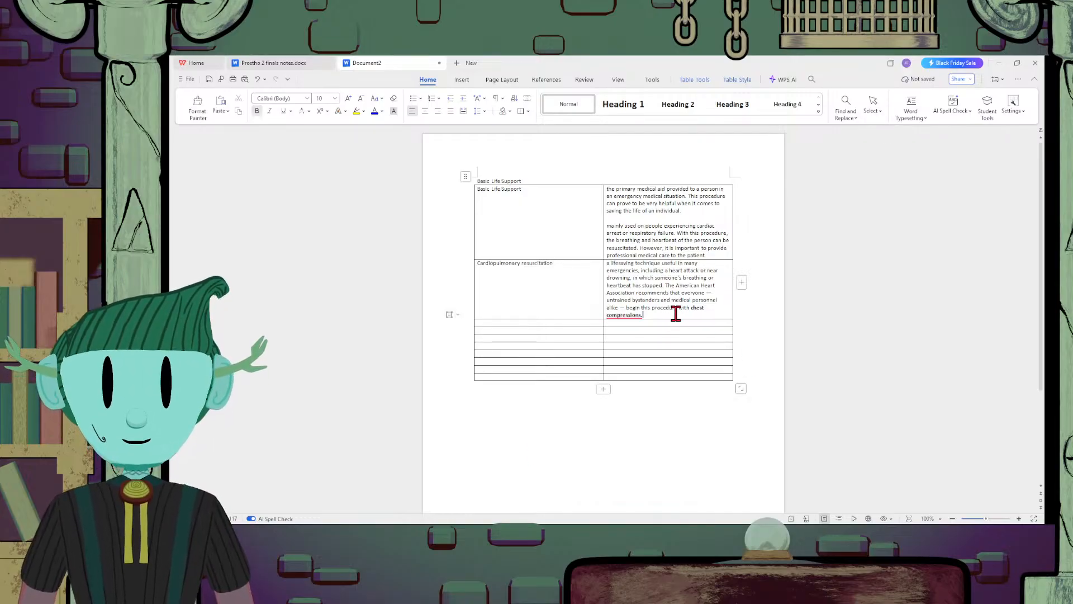
pyautogui.press('Return')
pyautogui.write('can keep oxygenated blood flowing to the brain and other vital organs until more definitive medical treatment can restore a normal heart rhythm.')
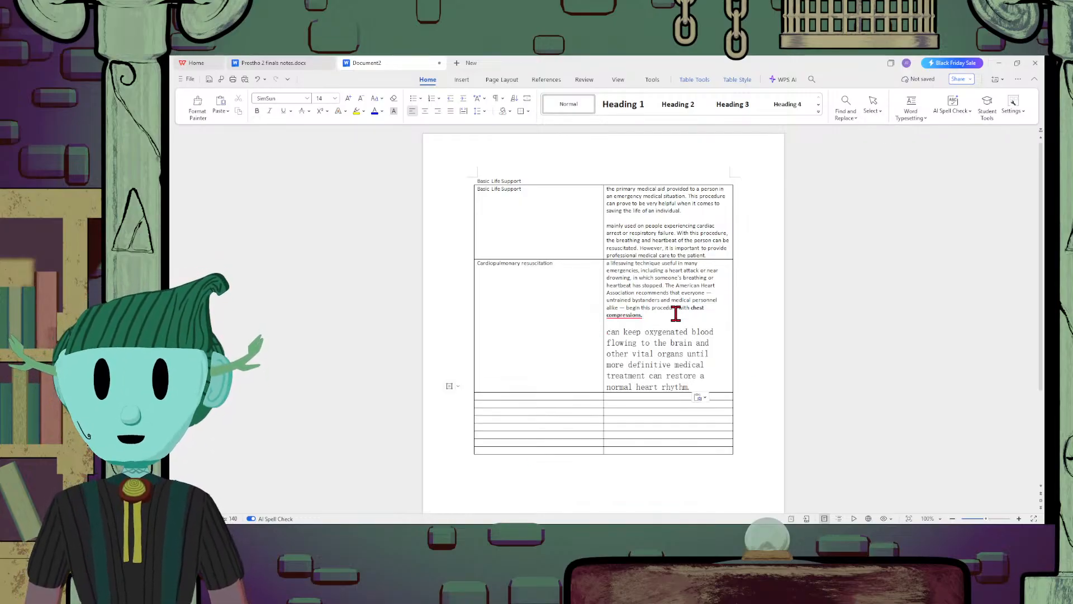
pyautogui.moveTo(702, 387); pyautogui.dragTo(609, 321)
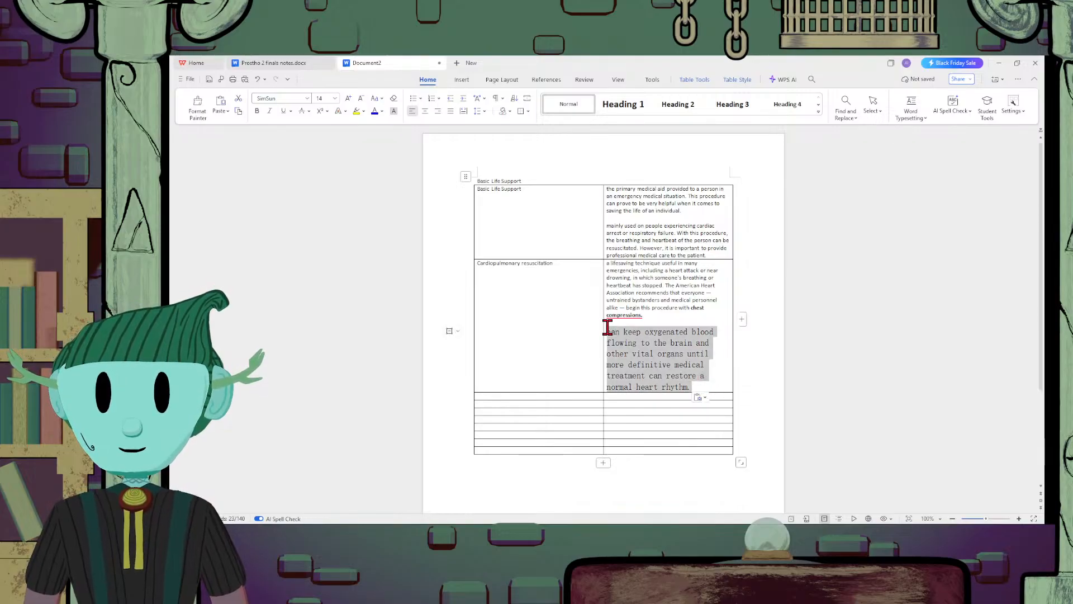
pyautogui.click(558, 102)
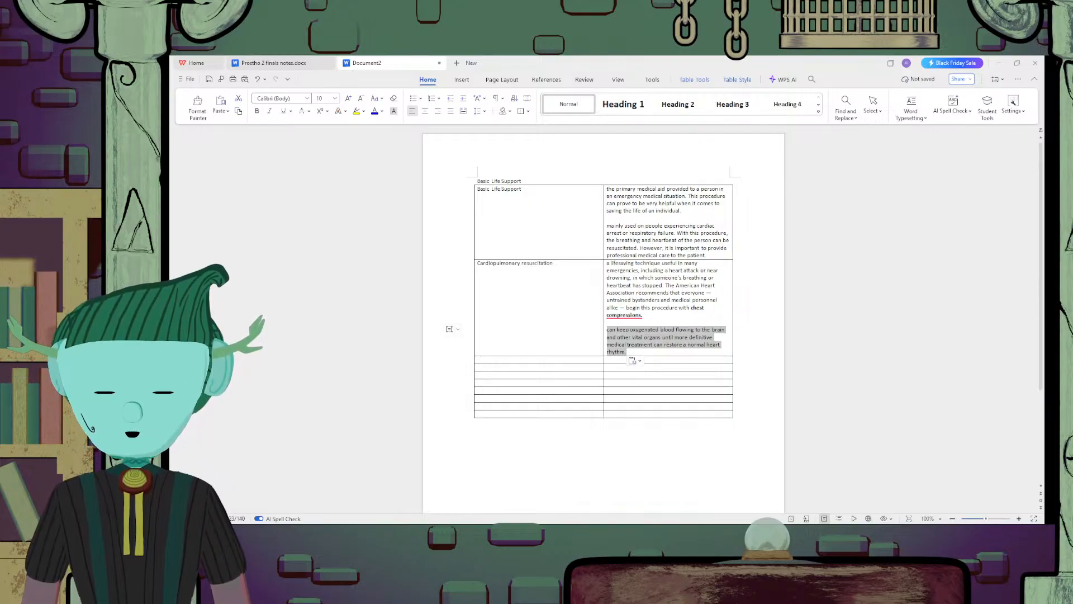
# Paste the copied "When the heart stops" paragraph below the second row's definition after a blank line, and apply the Normal style to the row
pyautogui.click(702, 351)
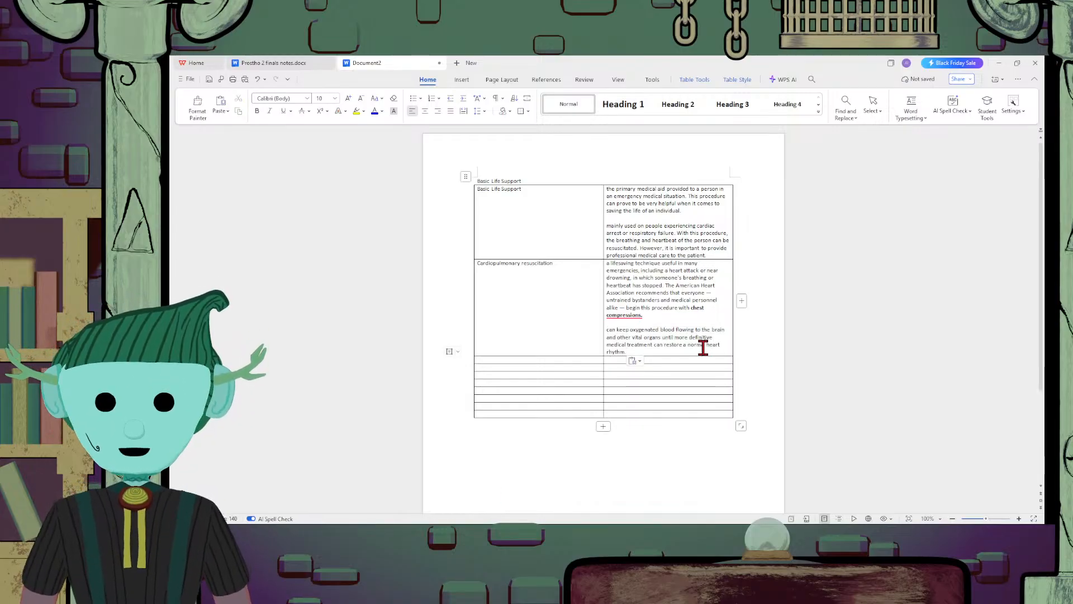
pyautogui.press('Return')
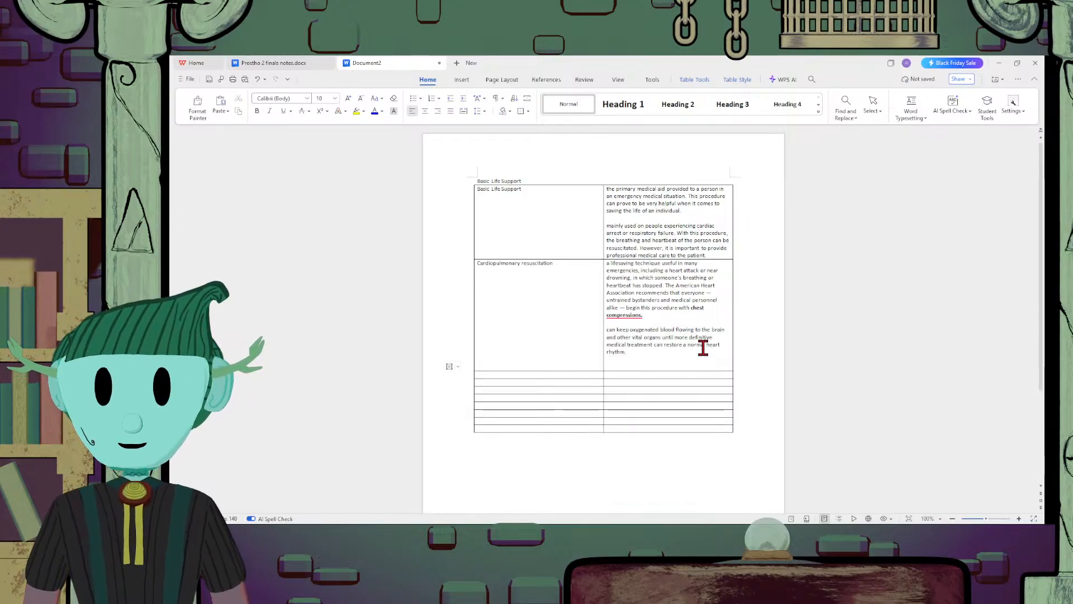
pyautogui.write('When the heart stops, the lack of oxygenated blood can cause brain damage in only a few minutes. A person may die within eight to 10 minutes.')
pyautogui.moveTo(678, 426); pyautogui.dragTo(587, 297)
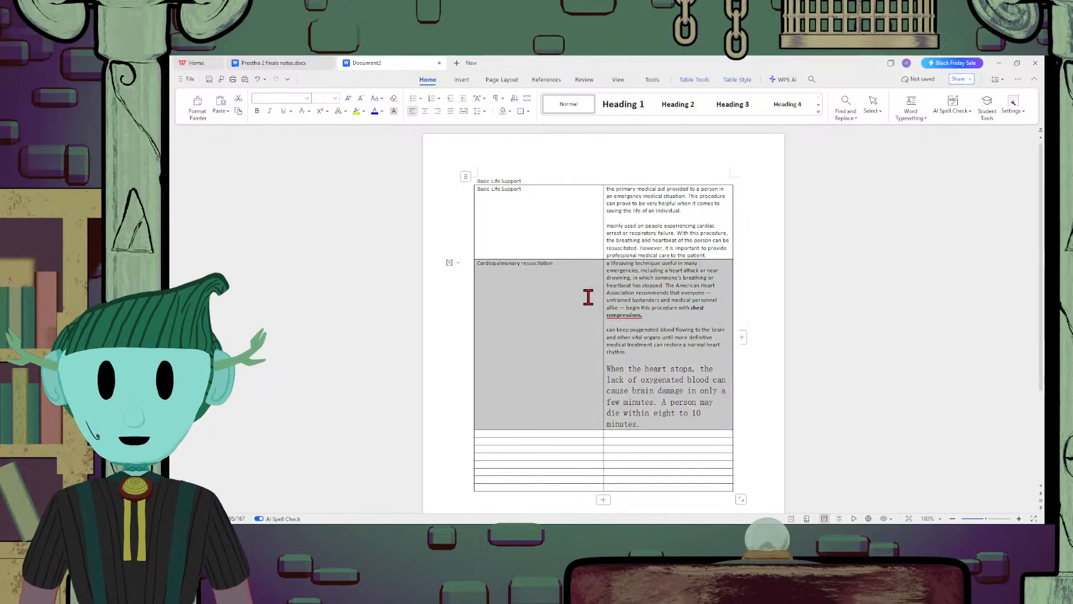
pyautogui.click(583, 104)
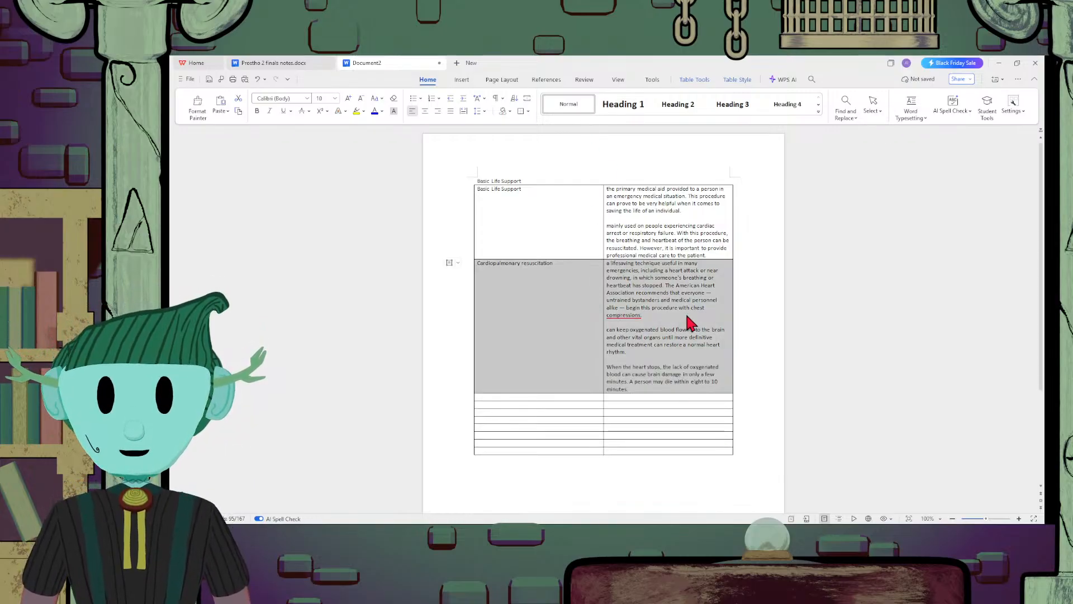
# Make the words "with chest compressions." in the second row's definition bold
pyautogui.click(676, 315)
pyautogui.moveTo(676, 314); pyautogui.dragTo(680, 307)
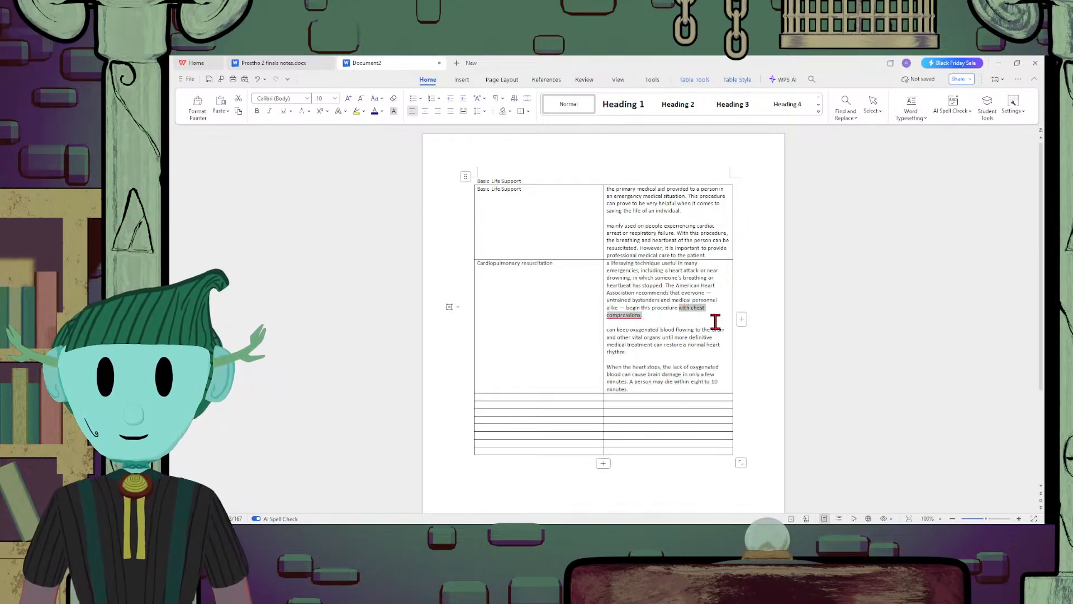
pyautogui.hotkey('ctrl', 'b')
pyautogui.click(683, 390)
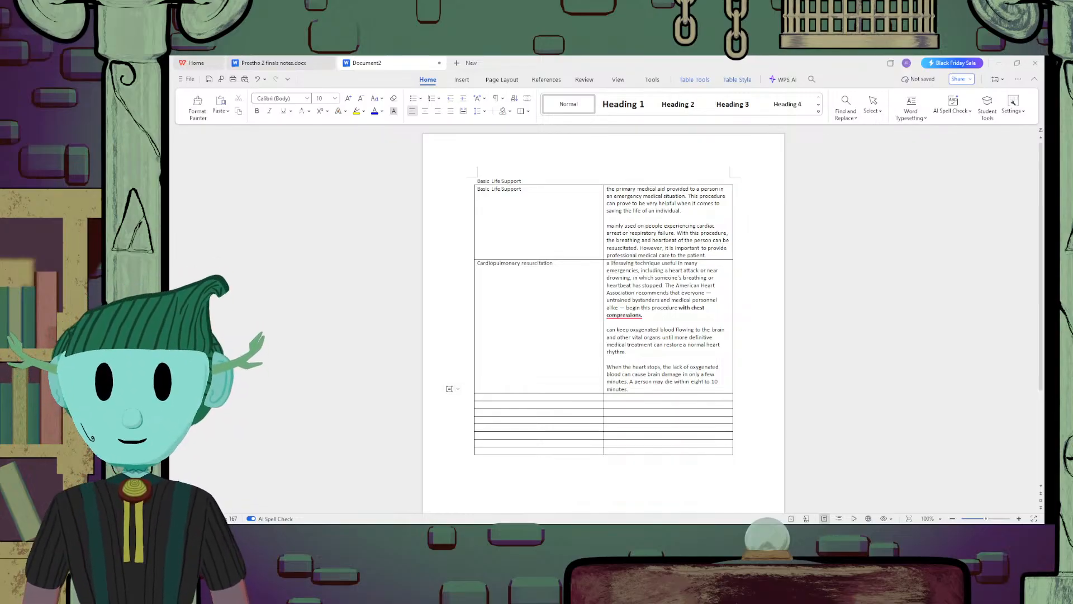
# Fill the third row with "Steps to CPR" in the second column and "Chest Compressions" in the first column
pyautogui.click(650, 396)
pyautogui.write('Steps to CPR')
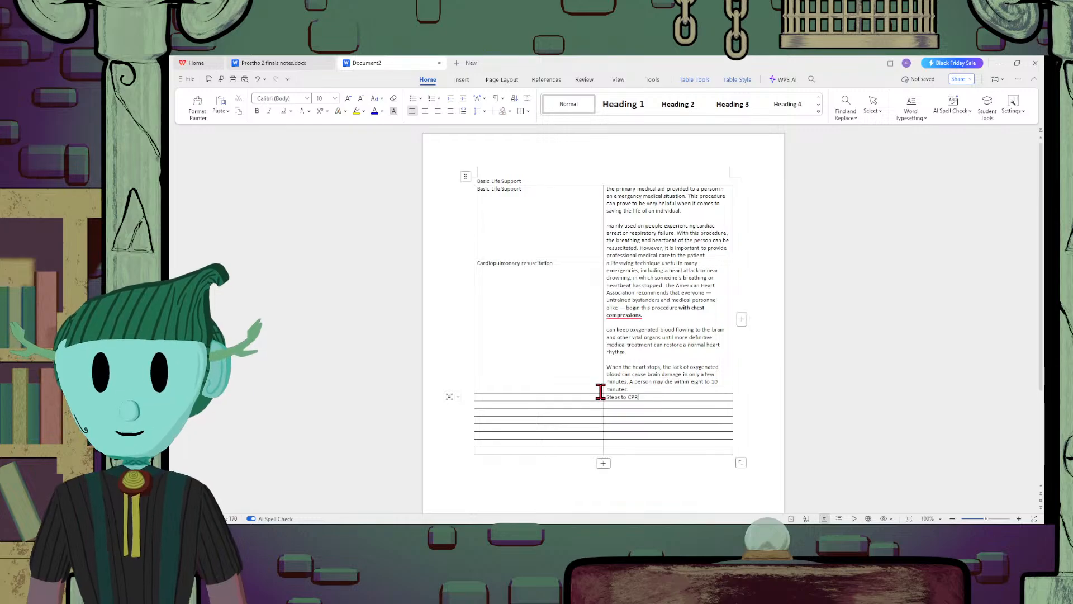
pyautogui.click(584, 398)
pyautogui.write('Che')
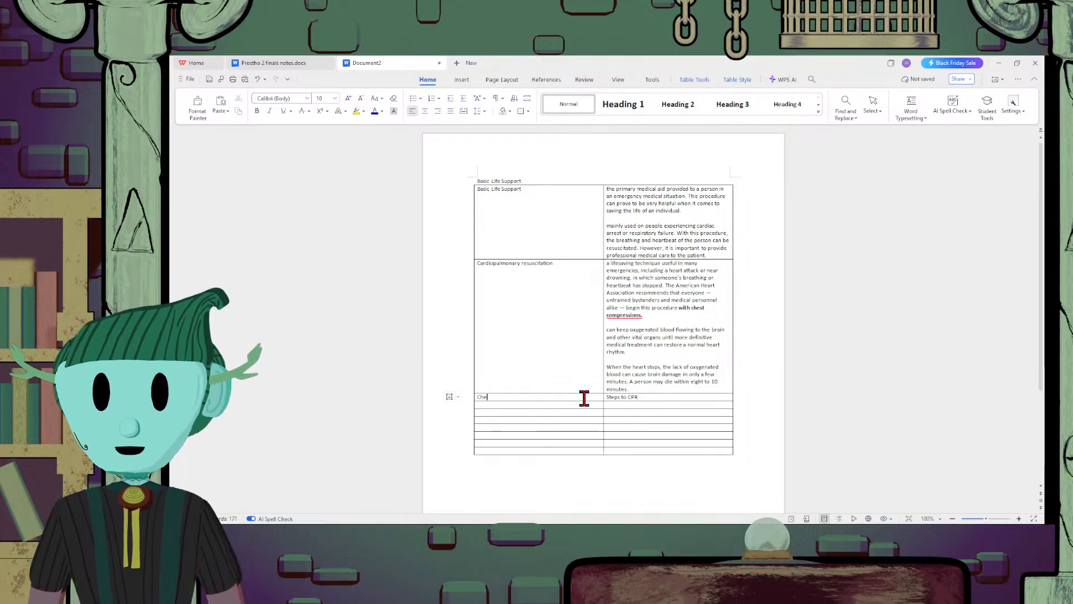
pyautogui.write('st Com')
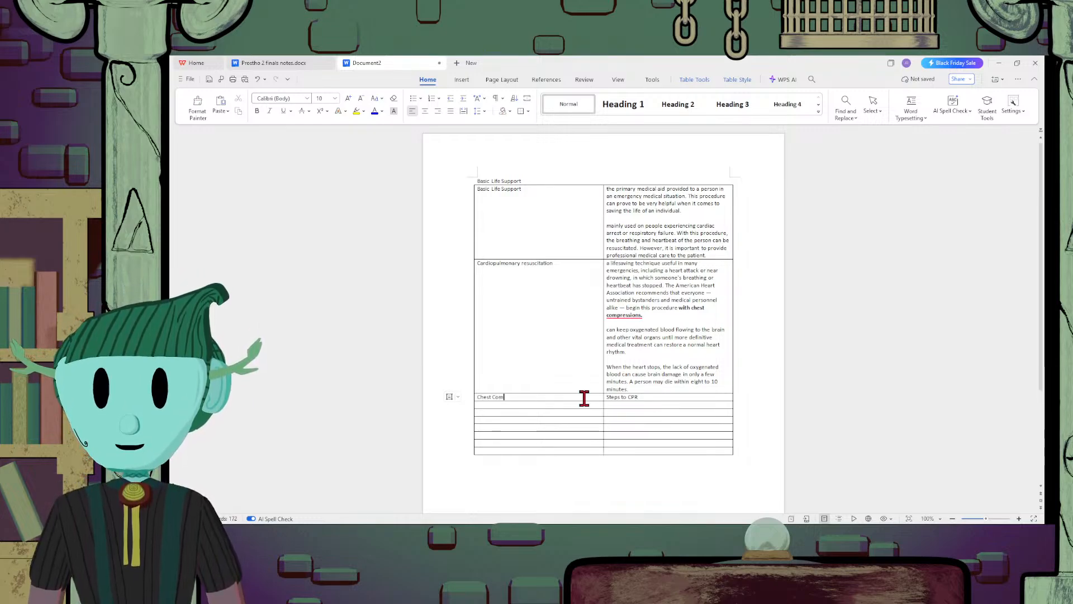
pyautogui.write('pressions')
# Add "Airway being opened" and "Rescue Breathing" on separate lines below "Chest Compressions"
pyautogui.press('Return')
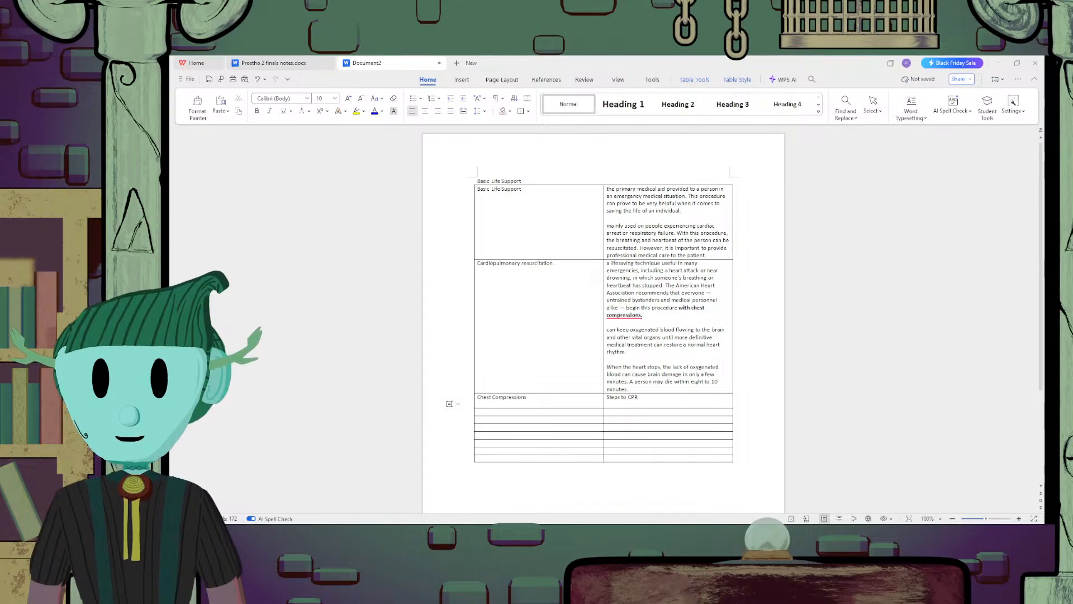
pyautogui.write('Ai')
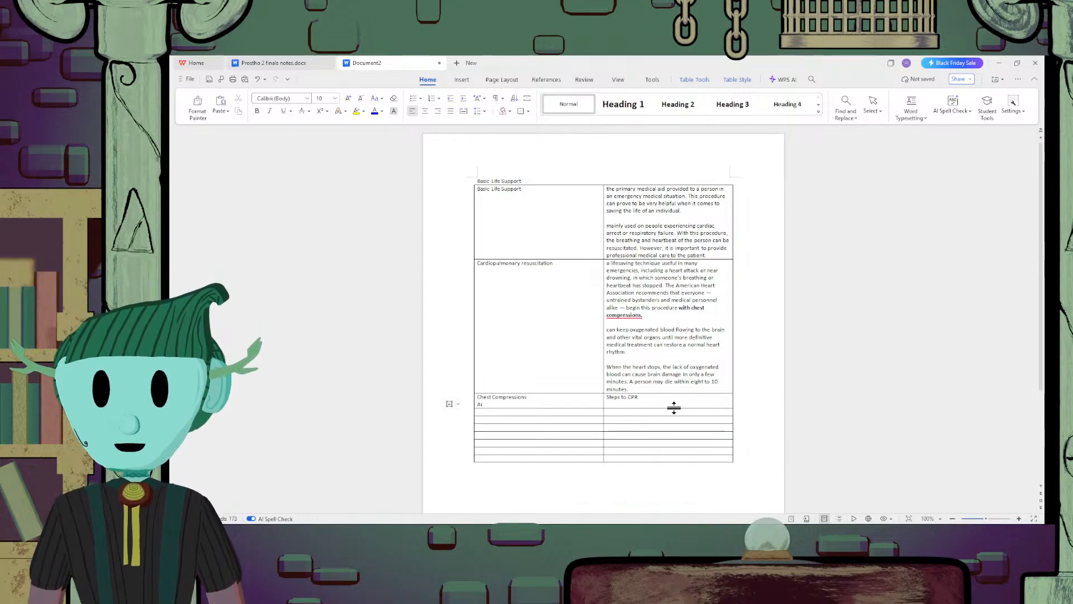
pyautogui.write('rway being')
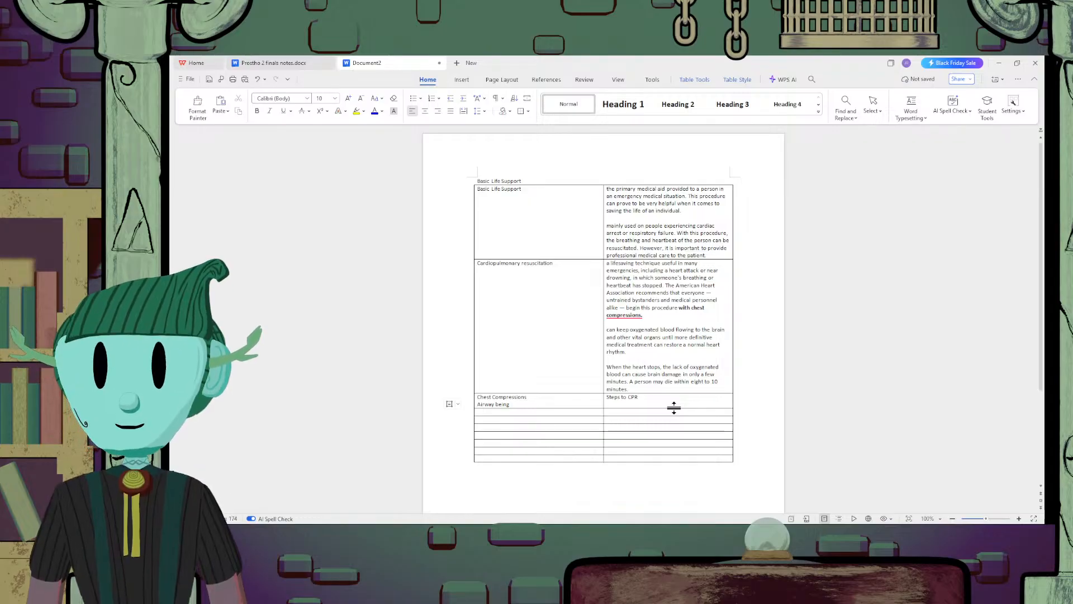
pyautogui.write(' ope')
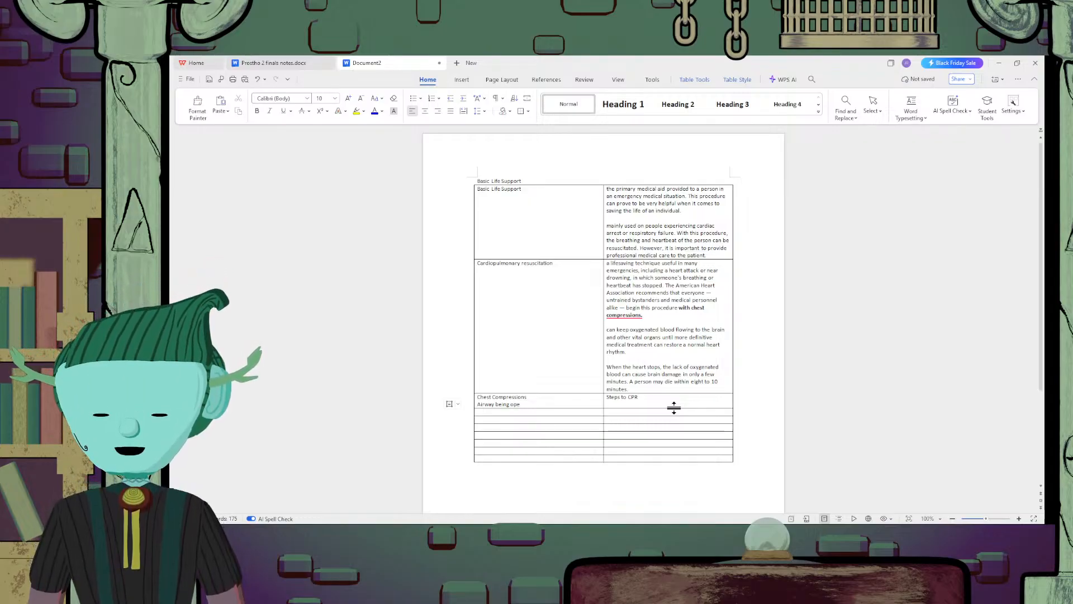
pyautogui.write('ned')
pyautogui.press('Return')
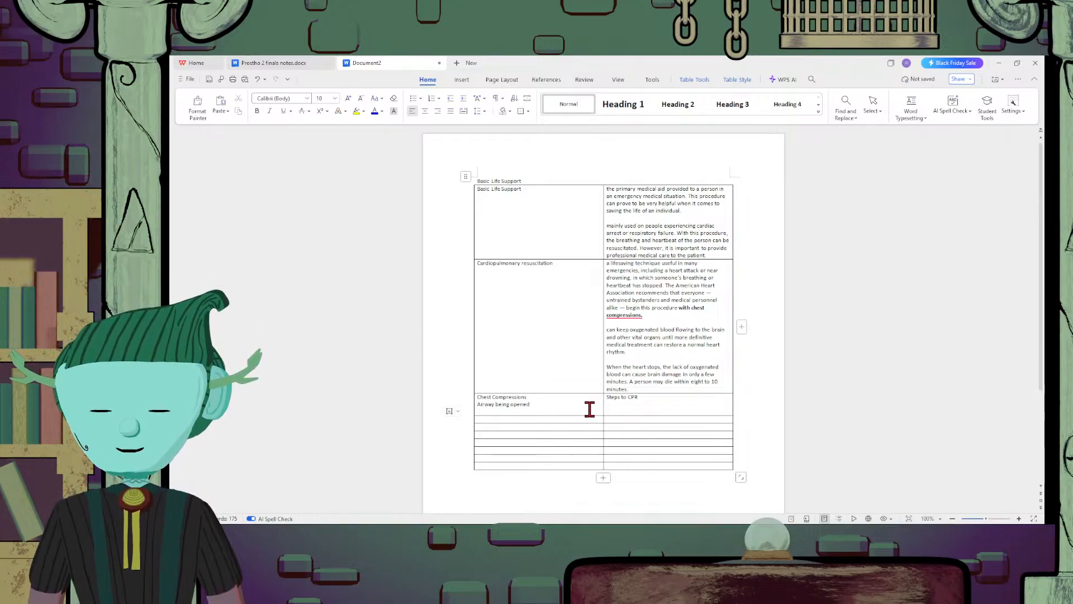
pyautogui.write('Rescue')
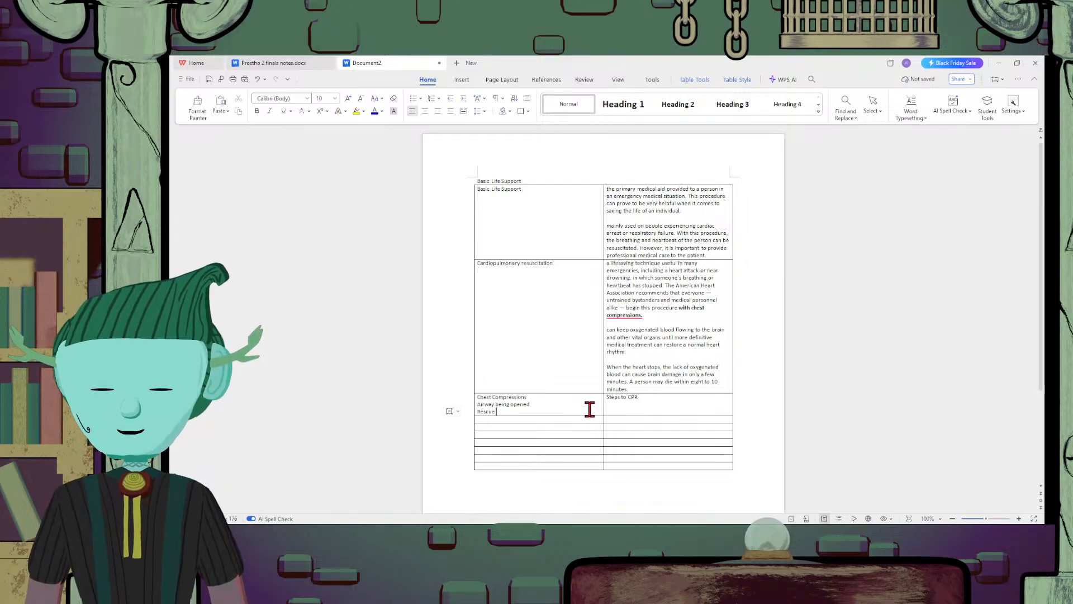
pyautogui.write(' Bea')
pyautogui.write('eathing')
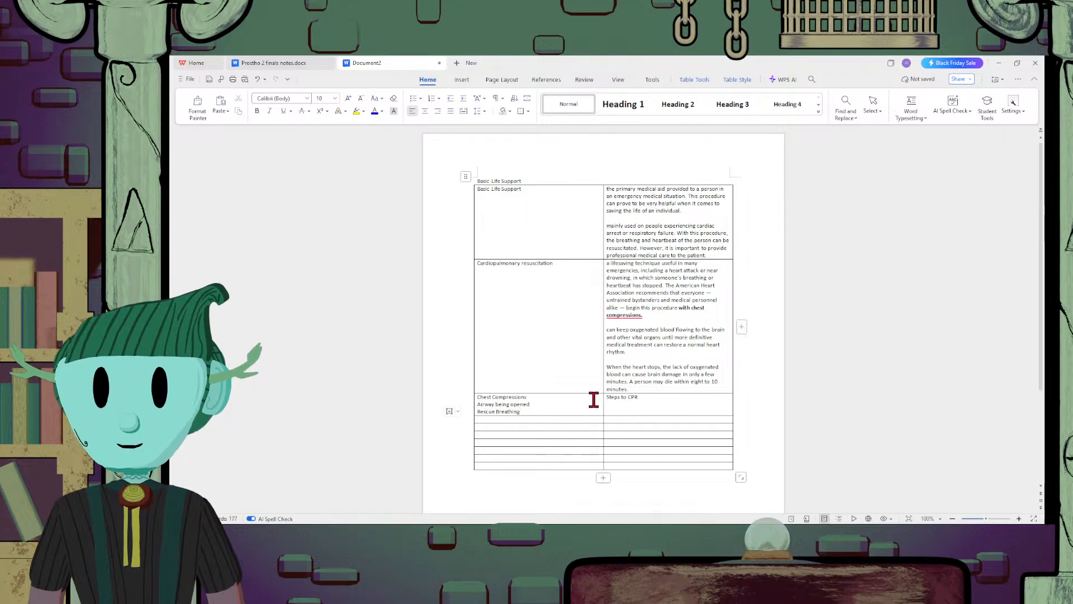
# Change the third row's second-column text to "3 Steps to CPR (CAB)"
pyautogui.click(605, 398)
pyautogui.write('2')
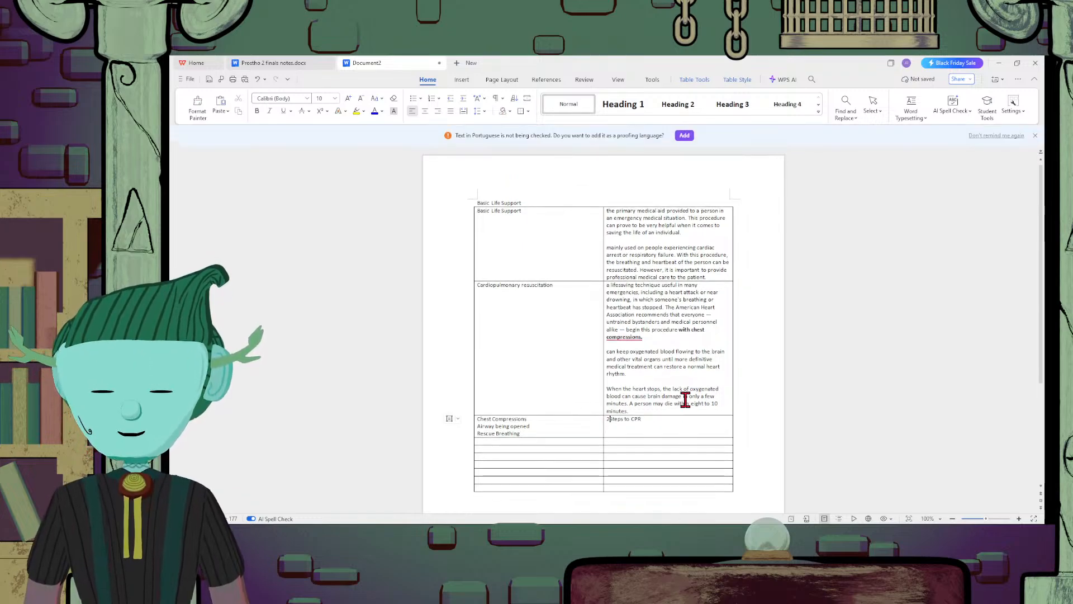
pyautogui.press('BackSpace')
pyautogui.write('3')
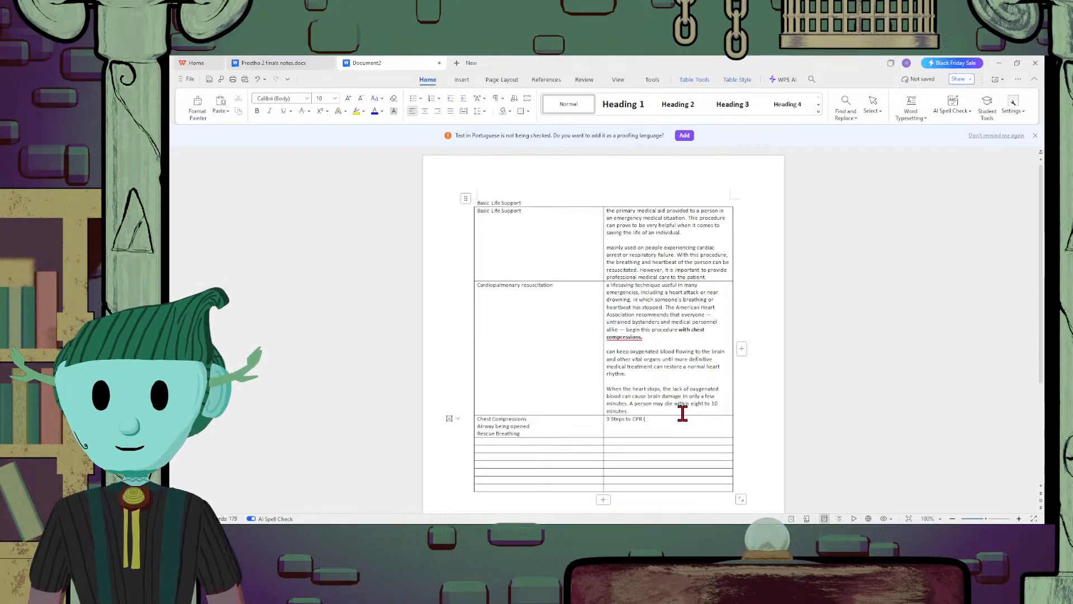
pyautogui.write('CAB)')
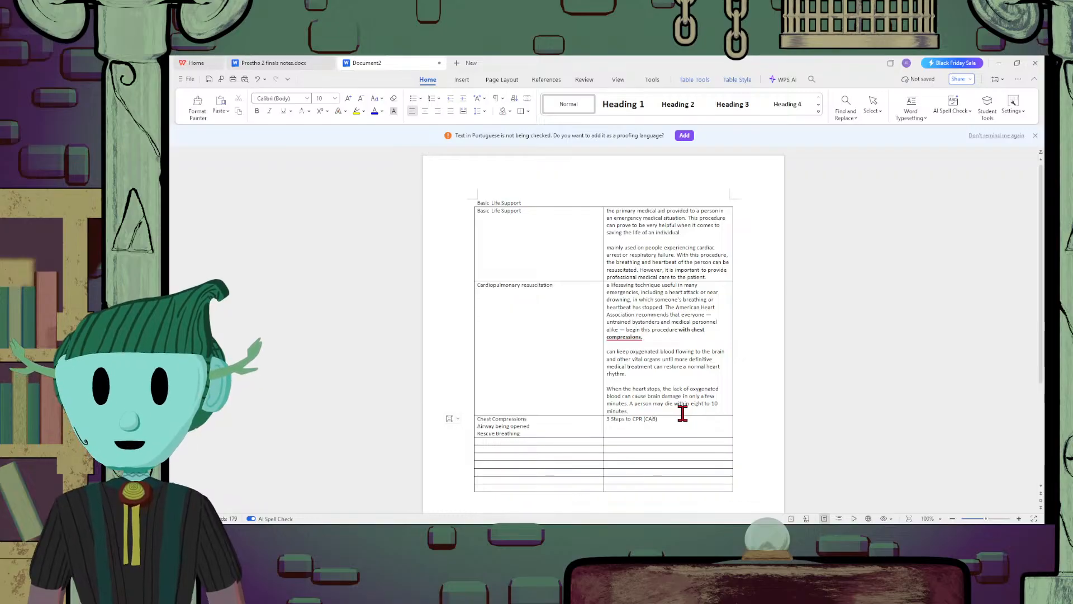
# Paste the copied "To learn CPR properly" notes across the full width of the fourth row and apply the Normal style
pyautogui.scroll(-1, 627, 420)
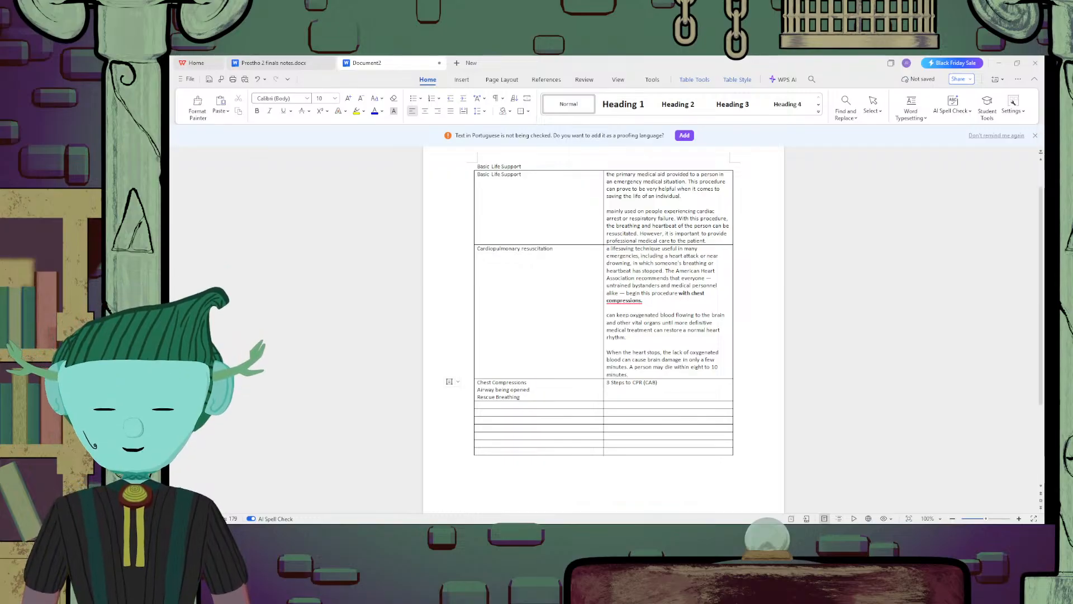
pyautogui.click(682, 373)
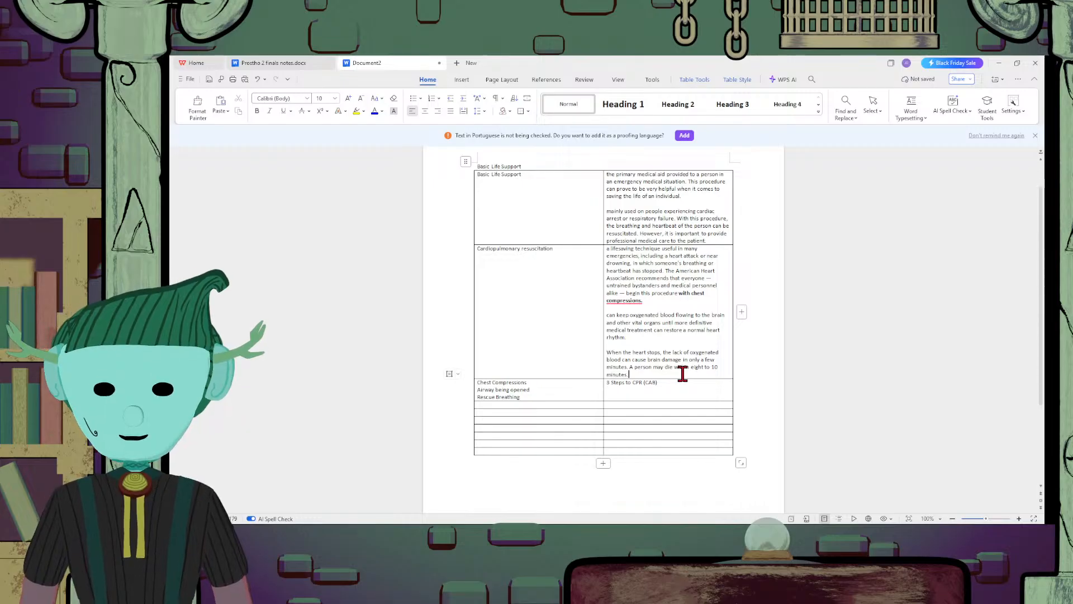
pyautogui.moveTo(618, 404); pyautogui.dragTo(592, 401)
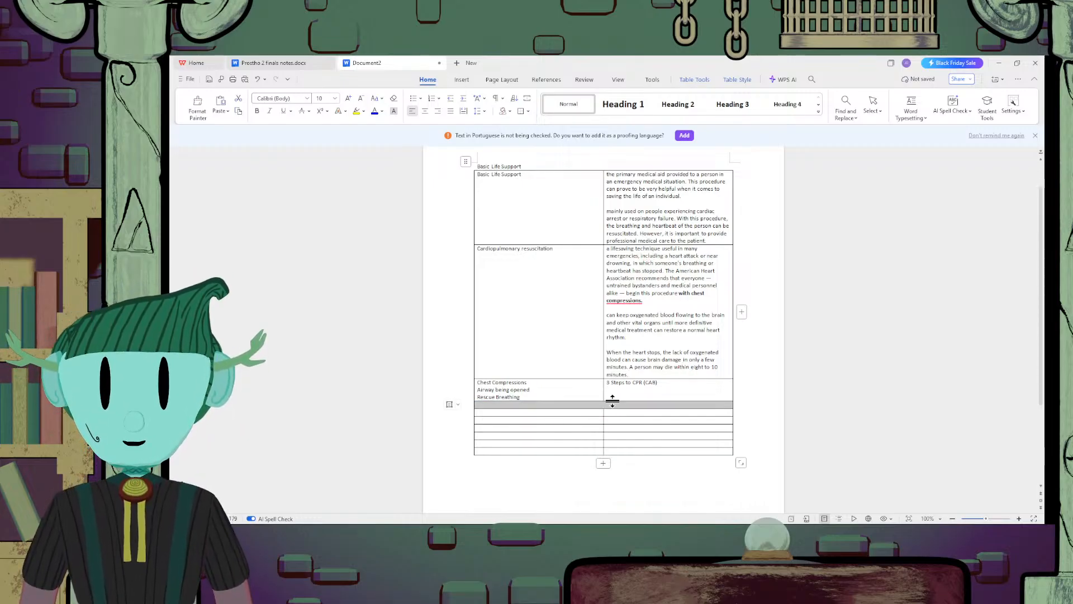
pyautogui.write('To learn CPR properly, take an accredited first-aid training course, including CPR, and how to use an automated external defibrillator (AED). If you are untrained and have immediate access to a phone, call 911 or your local emergency number before beginning CPR. The dispatcher can instruct you in the proper procedures until help arrives. Before you begin Before starting CPR, check: Is the environment safe for the person? Is the person conscious or unconscious?')
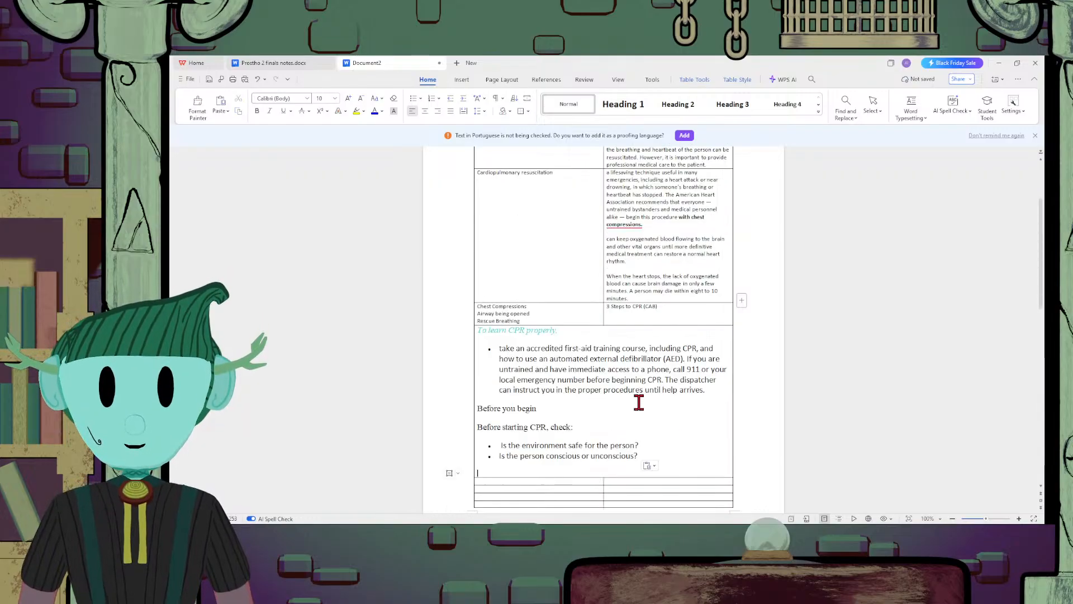
pyautogui.moveTo(649, 417); pyautogui.dragTo(477, 295)
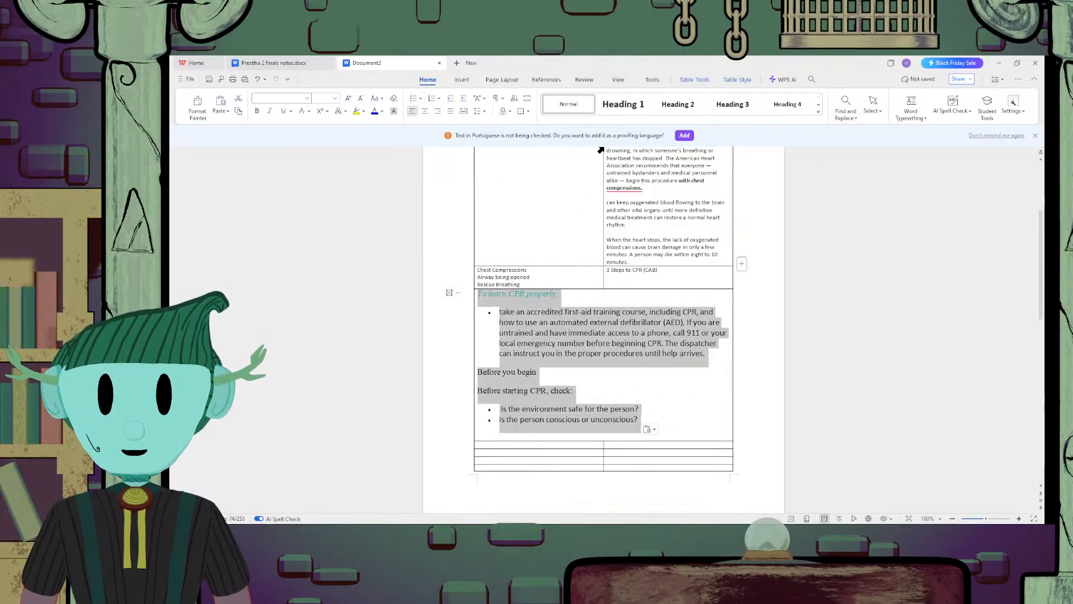
pyautogui.click(581, 108)
# Insert a blank line below "To learn CPR properly:" and capitalize "Take" at the start of the training course paragraph
pyautogui.click(543, 299)
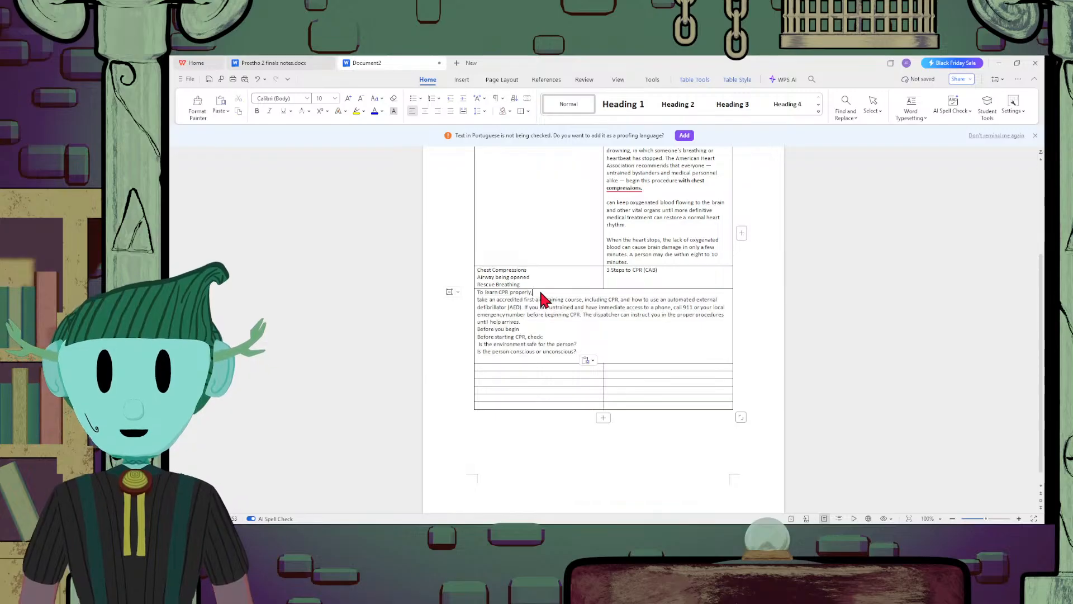
pyautogui.press('Return')
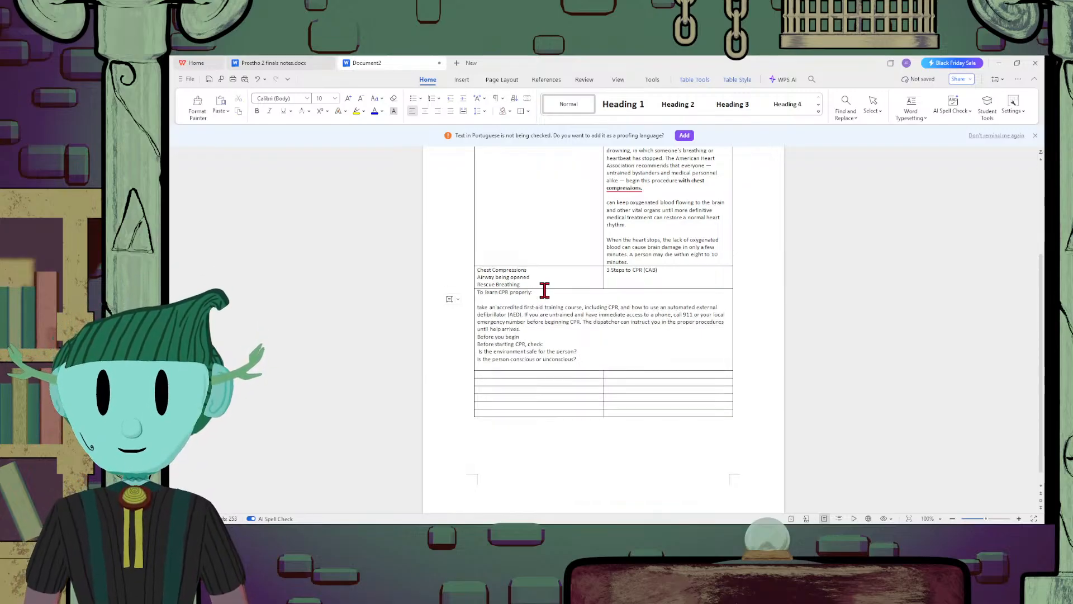
pyautogui.click(479, 307)
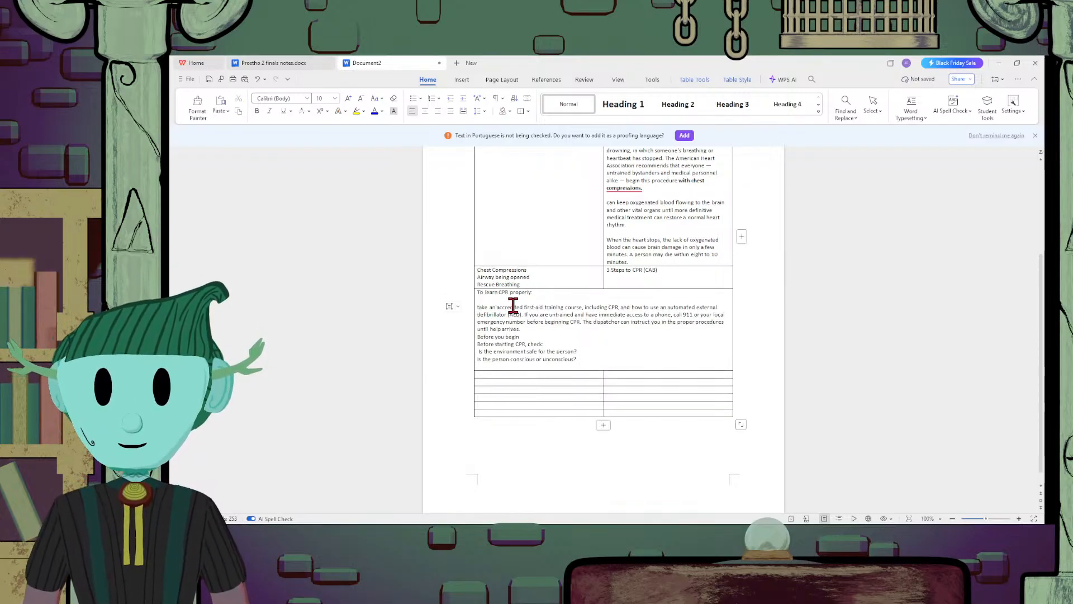
pyautogui.press('Delete')
pyautogui.write('T')
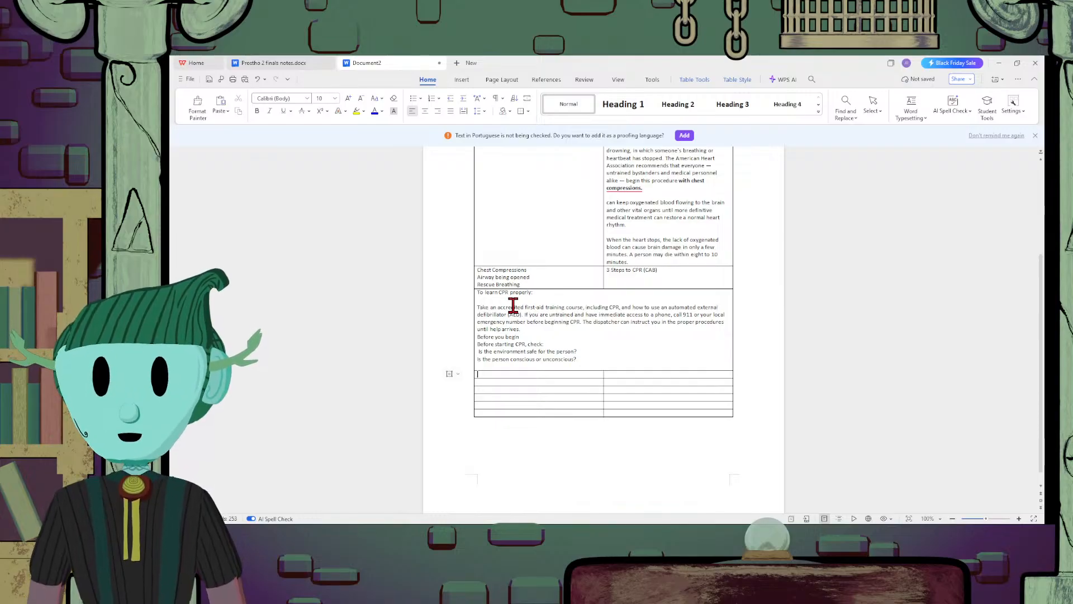
# Try to indent the paragraph beginning "Take an accredited first-aid training course"
pyautogui.click(480, 305)
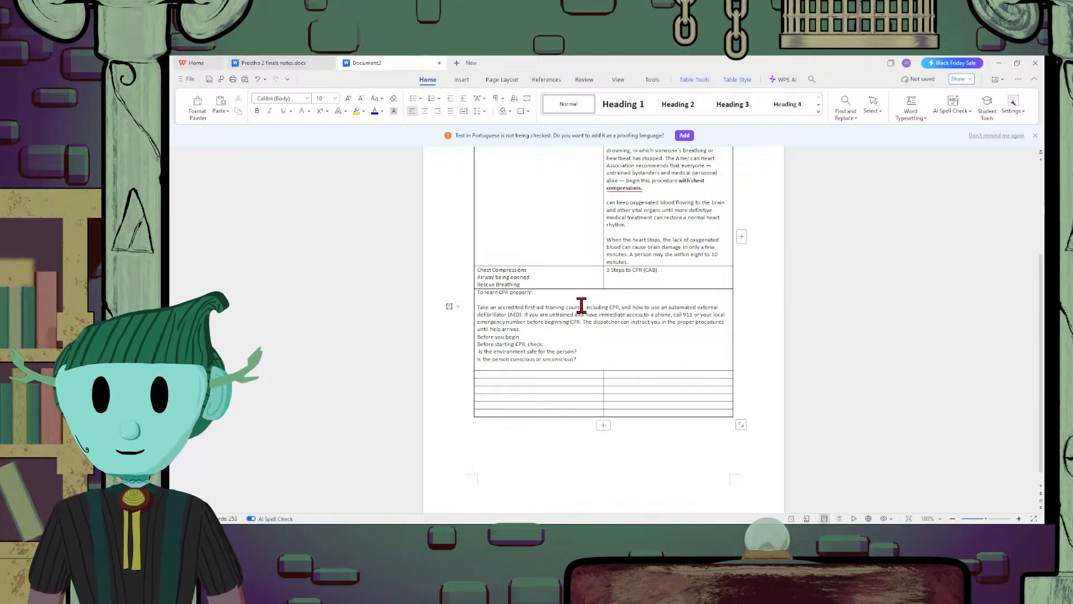
pyautogui.press('Tab')
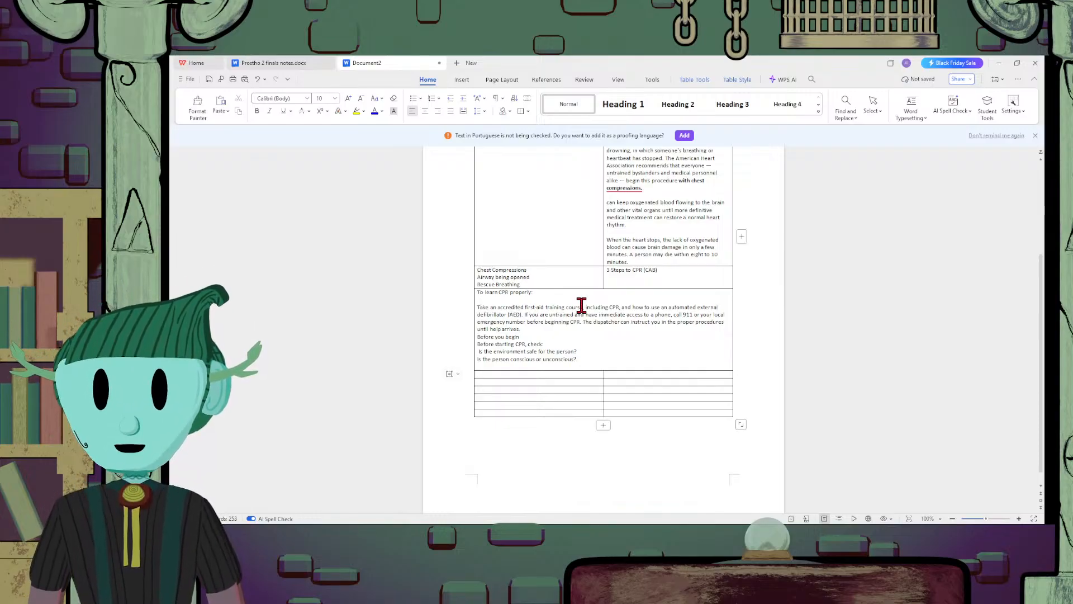
pyautogui.click(480, 306)
# Add a colon after "Before you begin" in the fourth row
pyautogui.click(564, 329)
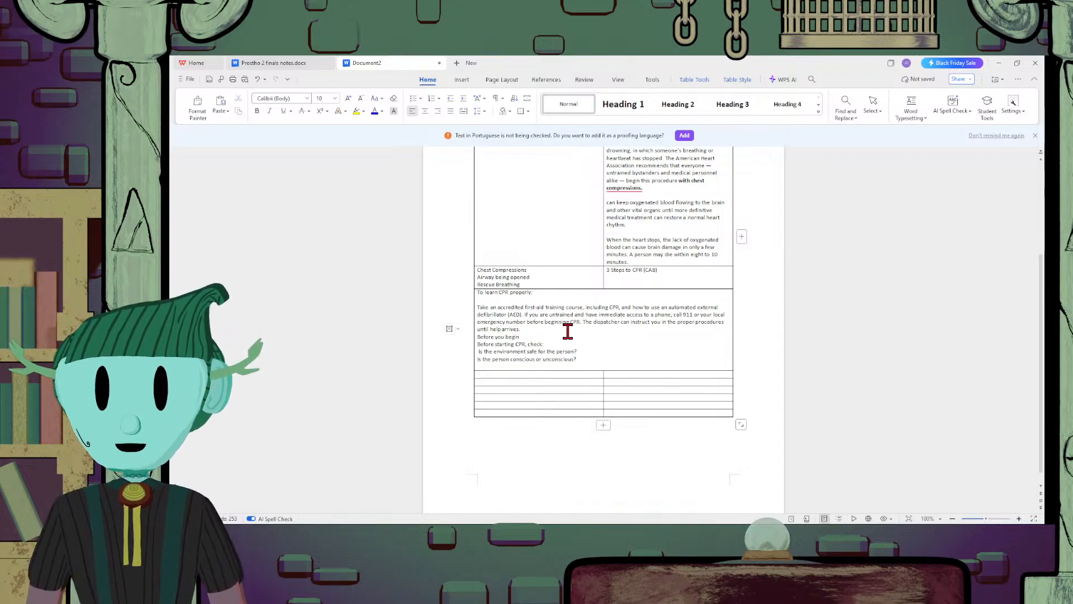
pyautogui.click(568, 335)
pyautogui.write(':')
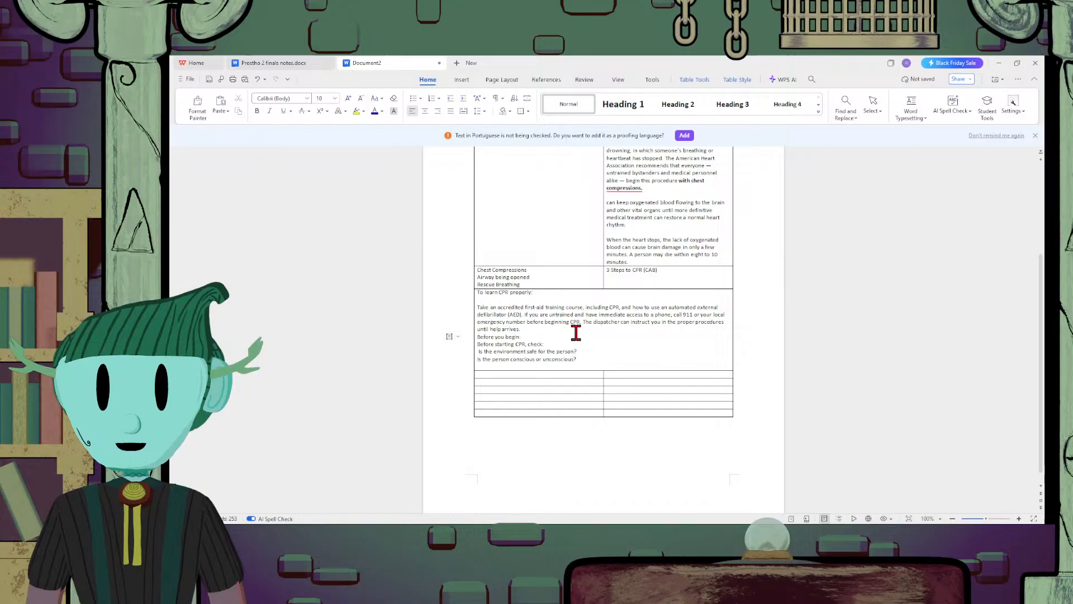
# Insert a blank line above "Before you begin:" and remove it again
pyautogui.click(576, 333)
pyautogui.press('Return')
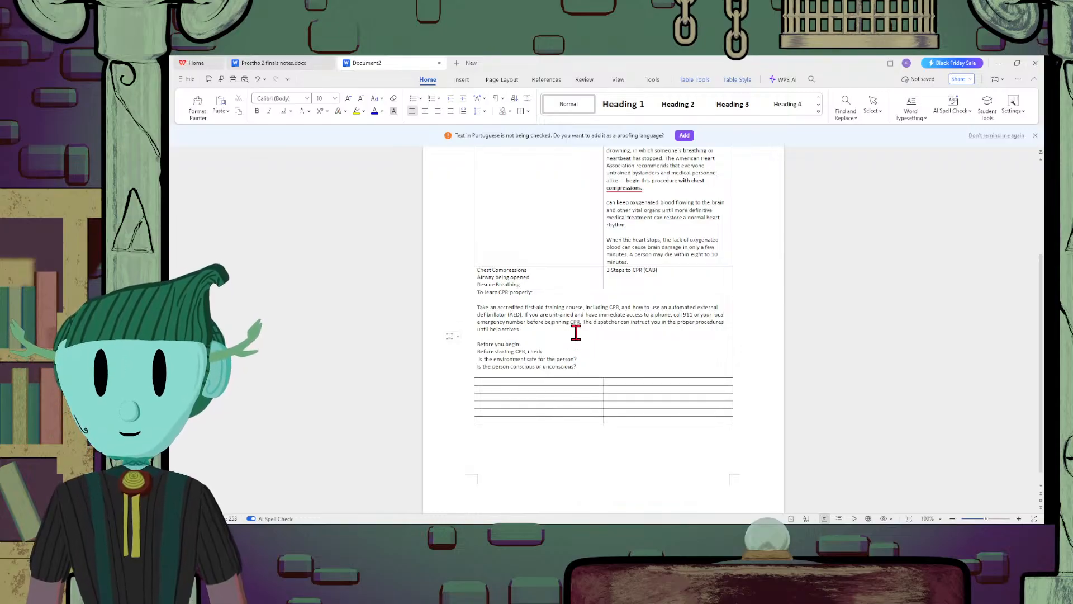
pyautogui.press('BackSpace')
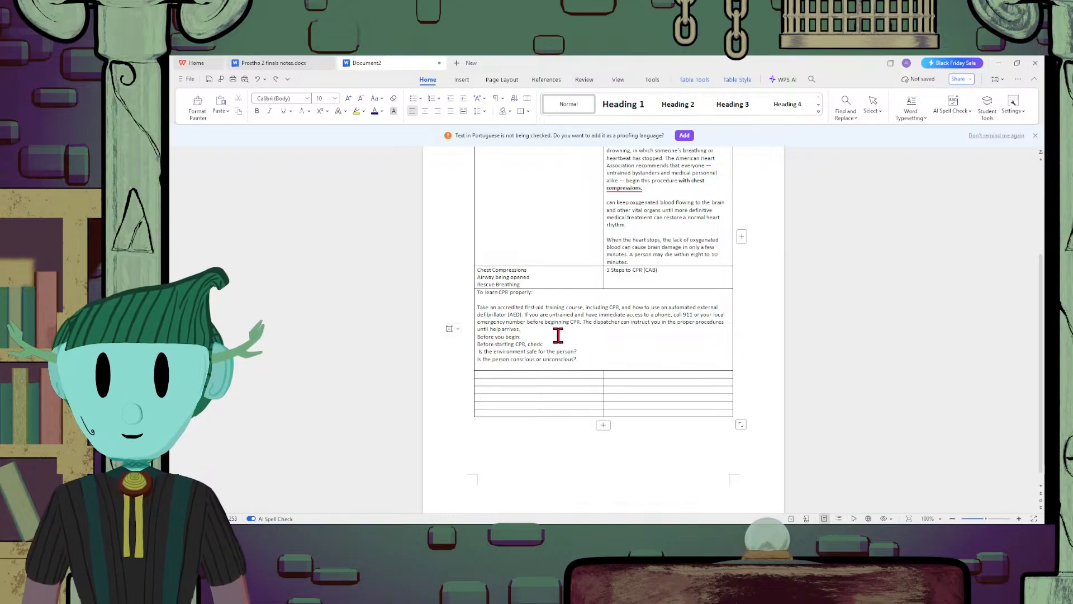
# Delete the "Before you begin:" text, leaving a blank line above "Before starting CPR, check:"
pyautogui.moveTo(537, 337); pyautogui.dragTo(476, 336)
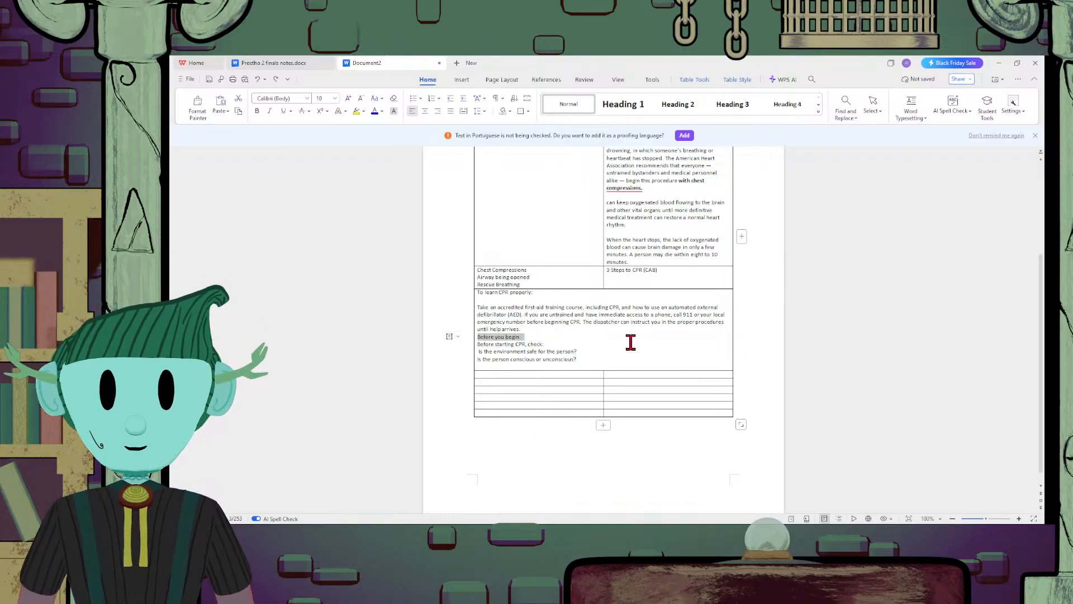
pyautogui.press('Delete')
pyautogui.press('Delete')
# Paste the copied sentence "As soon as an AED is available..." below the consciousness question and apply the Normal style to it
pyautogui.press('Return')
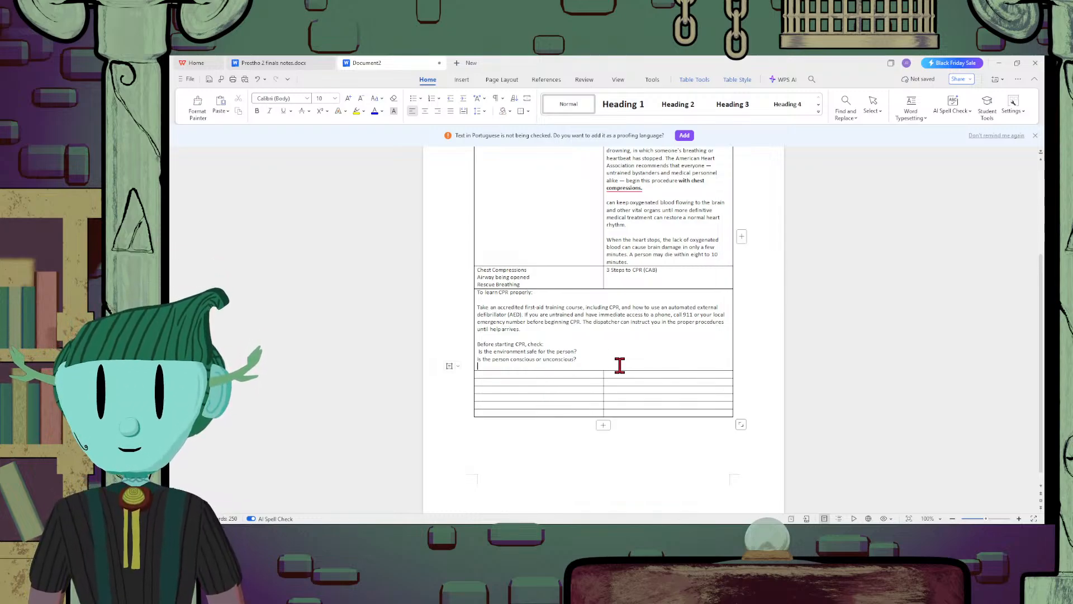
pyautogui.write('As soon as an AED is available, deliver one shock if instructed by the device, then begin CPR')
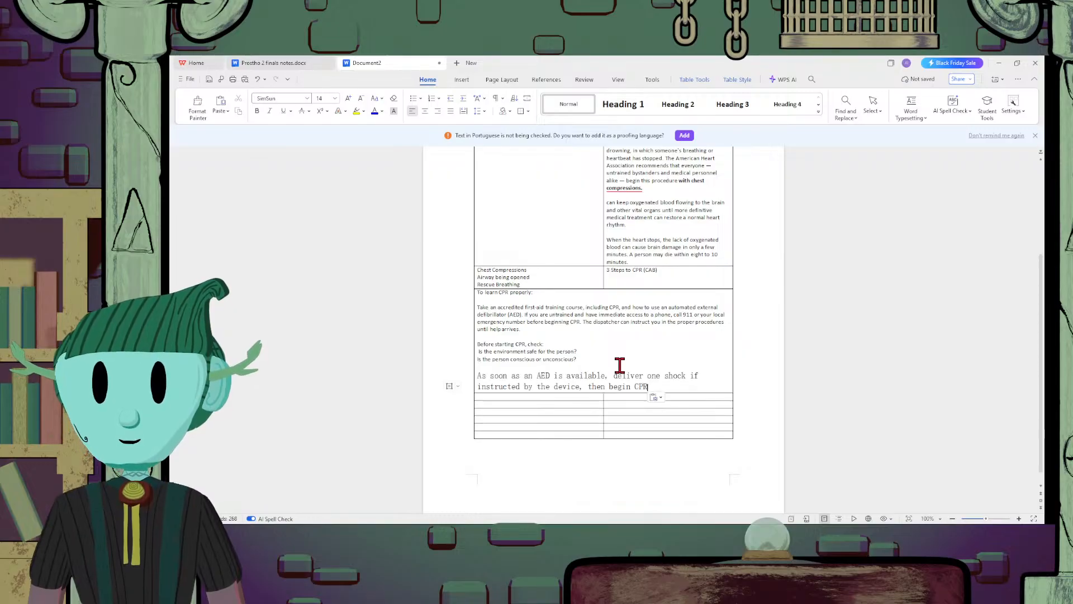
pyautogui.moveTo(685, 384); pyautogui.dragTo(478, 368)
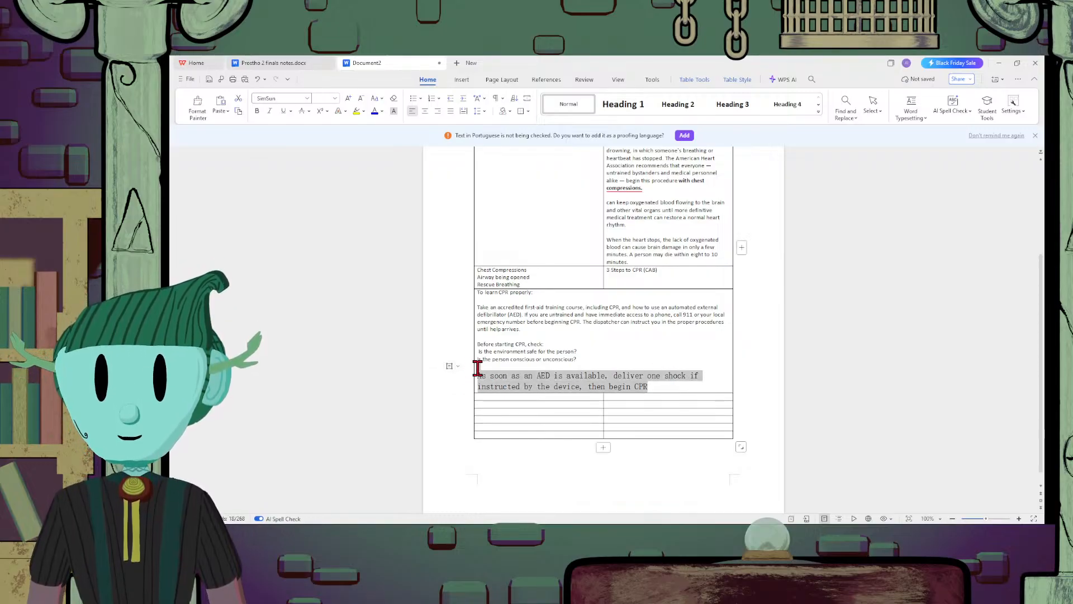
pyautogui.click(569, 105)
pyautogui.click(666, 363)
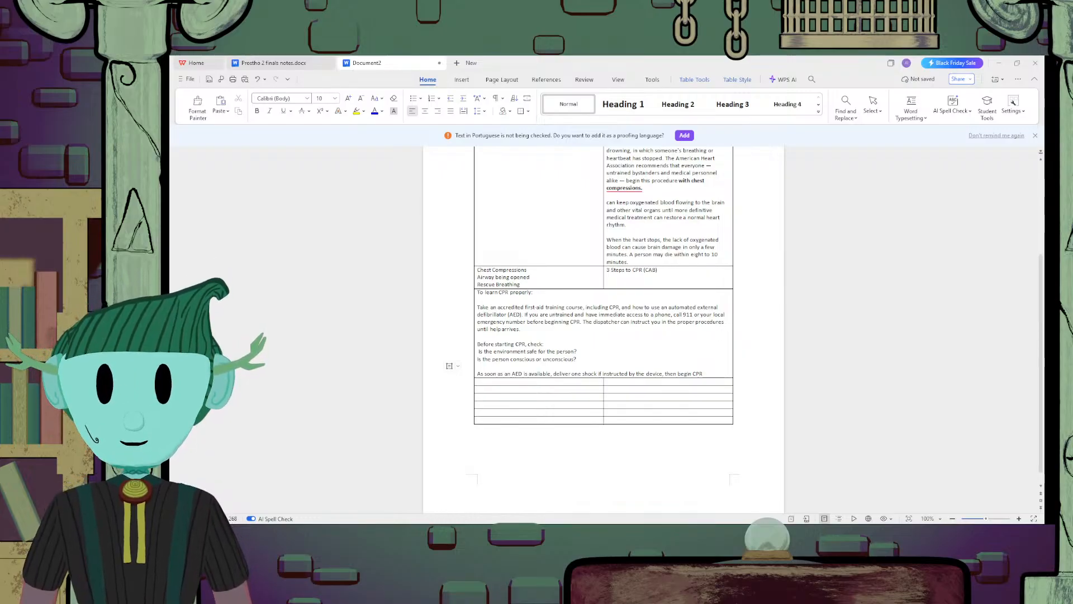
# Merge the two cells of the empty row below the AED instruction and enter "Drugs for Medical Emergencies" in it
pyautogui.moveTo(593, 384); pyautogui.dragTo(725, 386)
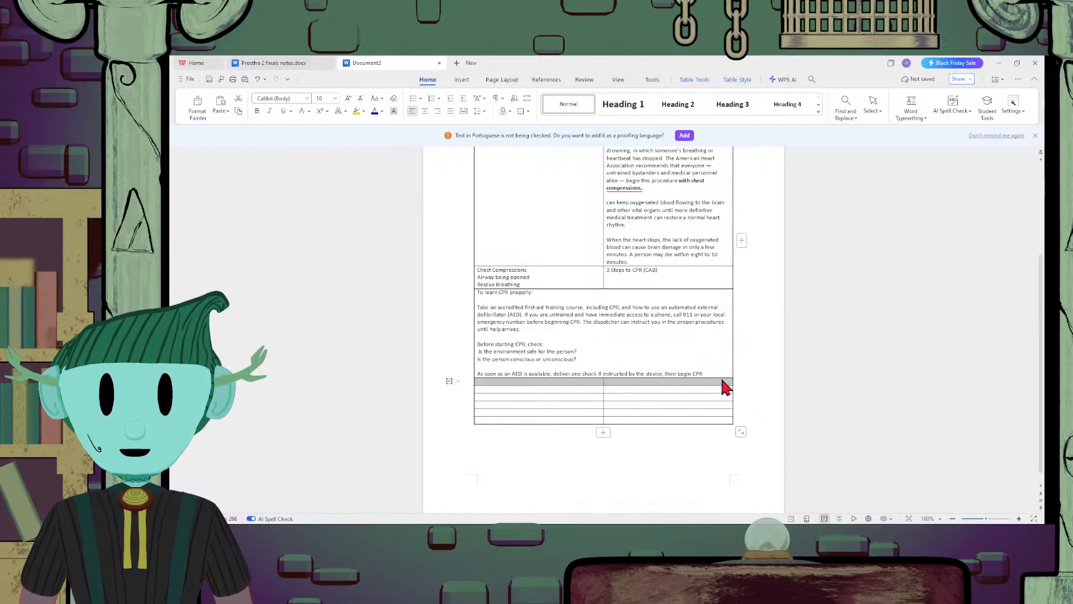
pyautogui.scroll(3, 722, 380)
pyautogui.scroll(-3, 723, 381)
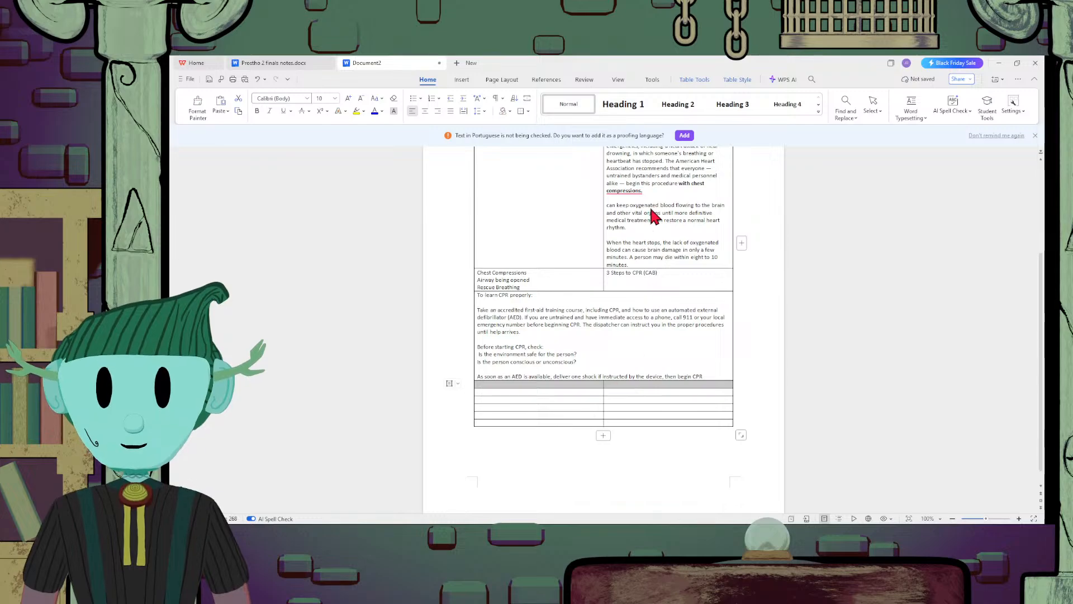
pyautogui.click(618, 384)
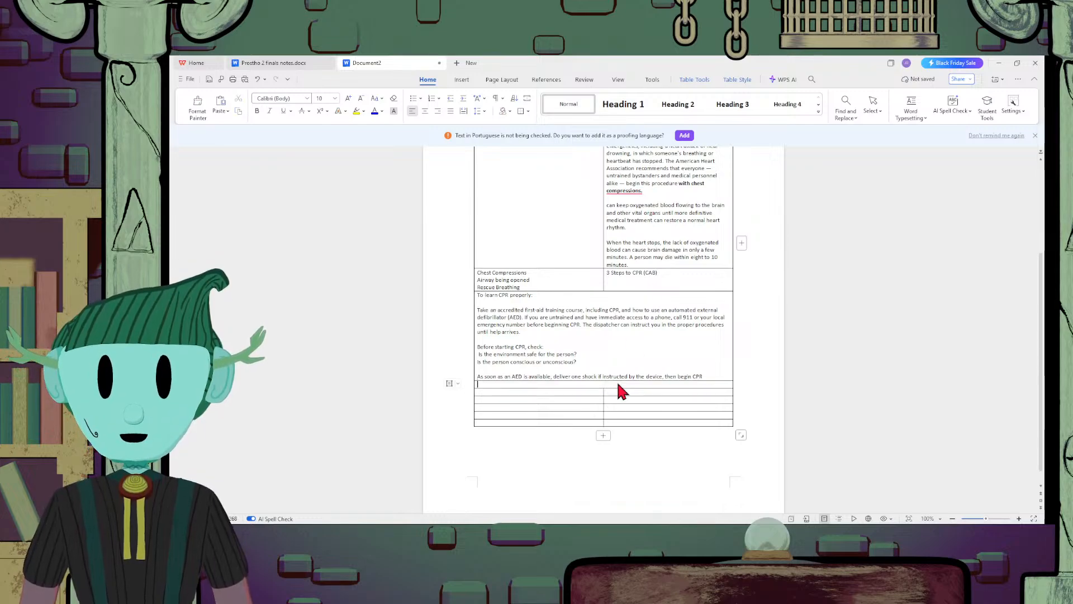
pyautogui.write('Drugs f')
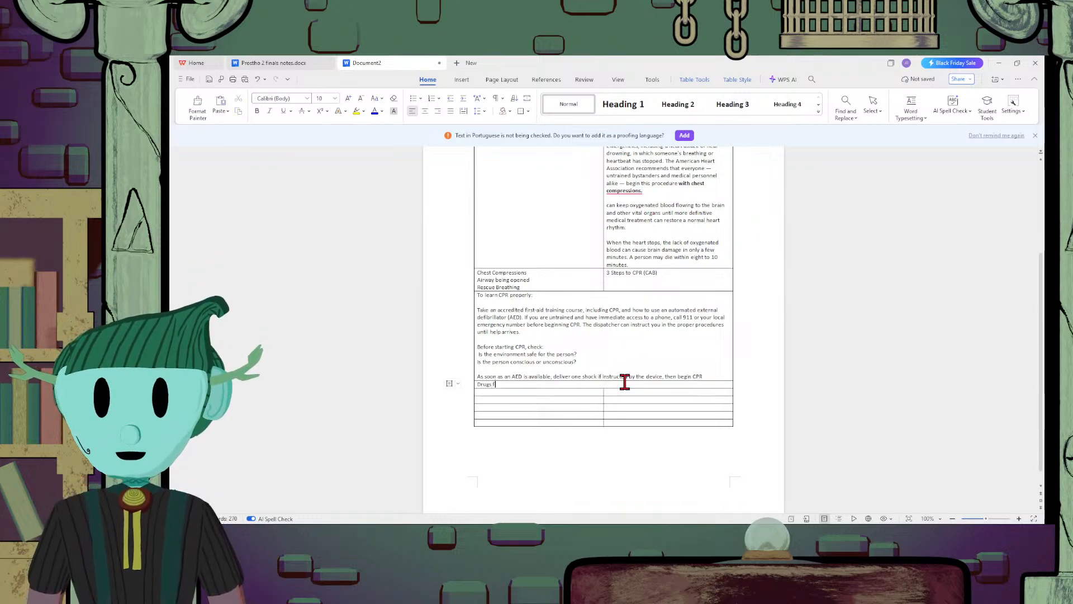
pyautogui.write('or Medical E')
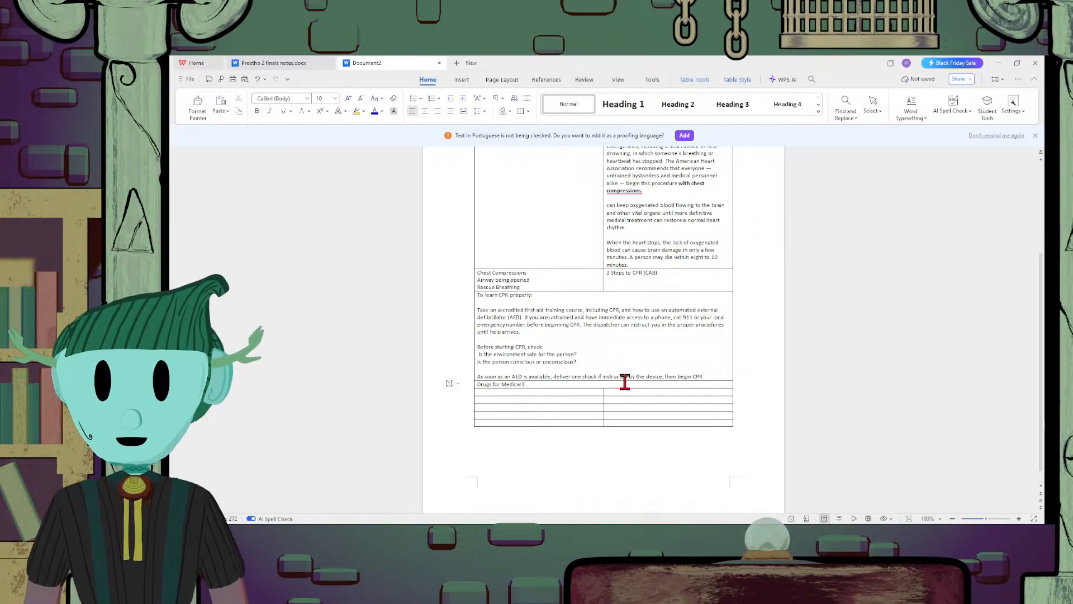
pyautogui.write('mergenci')
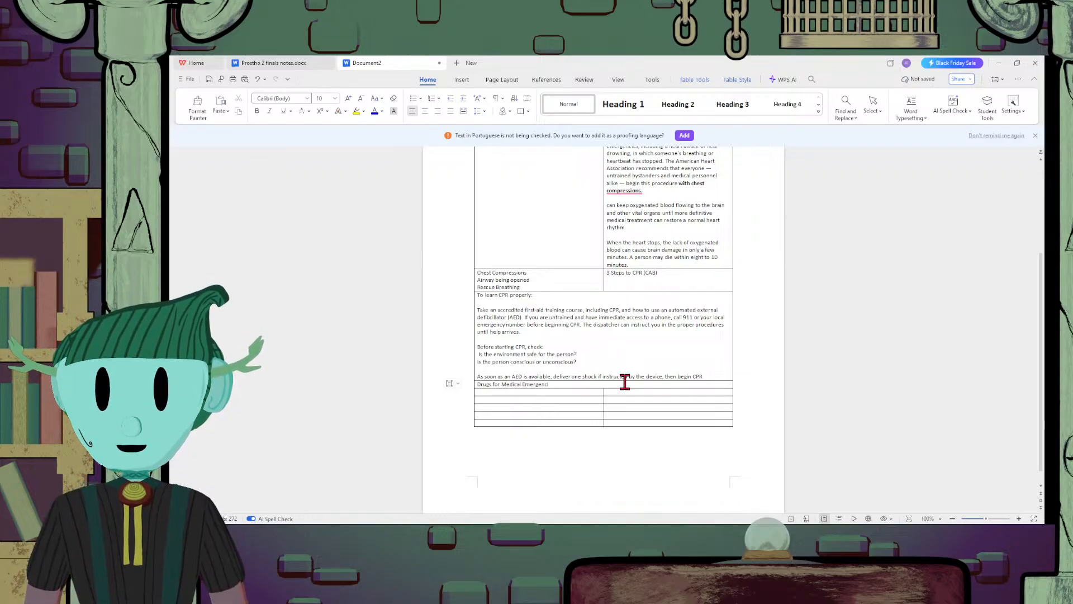
pyautogui.write('es')
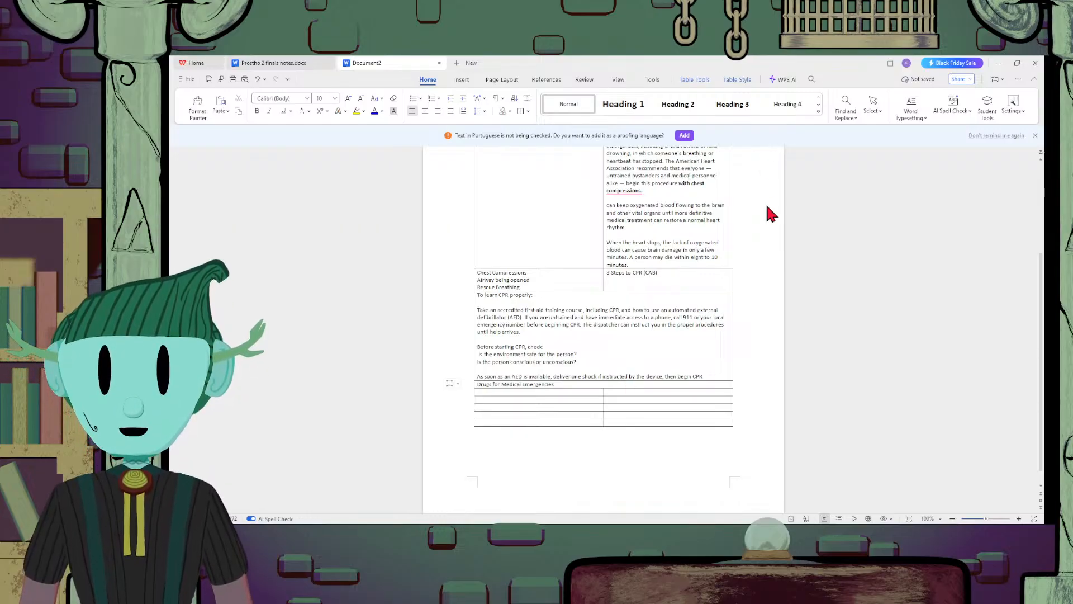
# Paste the copied image of the essential and additional emergency drugs tables on a new line below "Drugs for Medical Emergencies"
pyautogui.press('Return')
pyautogui.hotkey('ctrl', 'v')
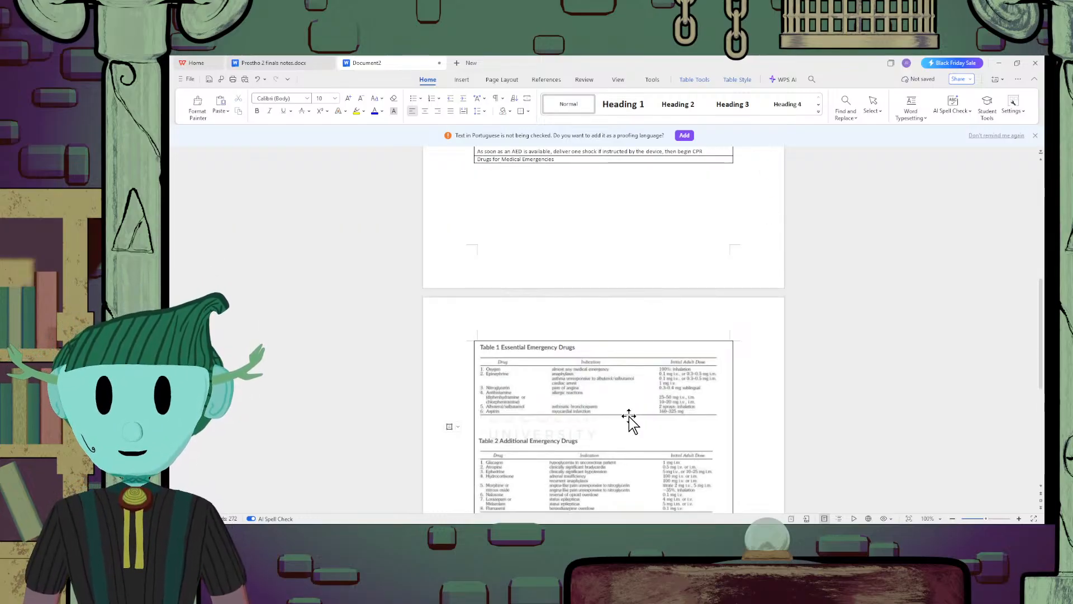
pyautogui.scroll(-3, 649, 396)
pyautogui.scroll(5, 654, 378)
pyautogui.scroll(-5, 657, 366)
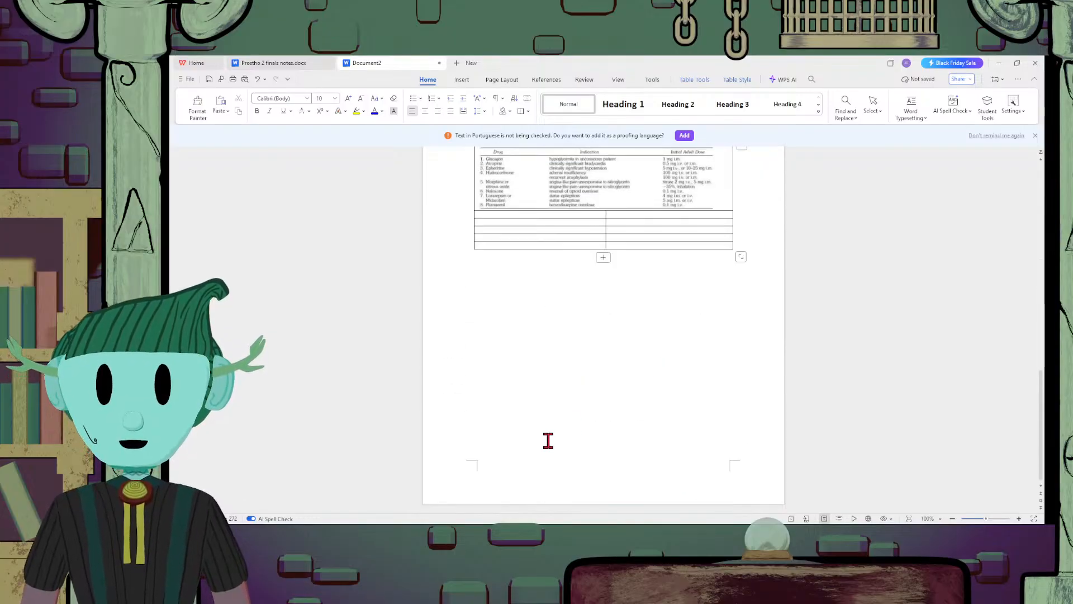
pyautogui.scroll(3, 596, 393)
pyautogui.scroll(-3, 596, 393)
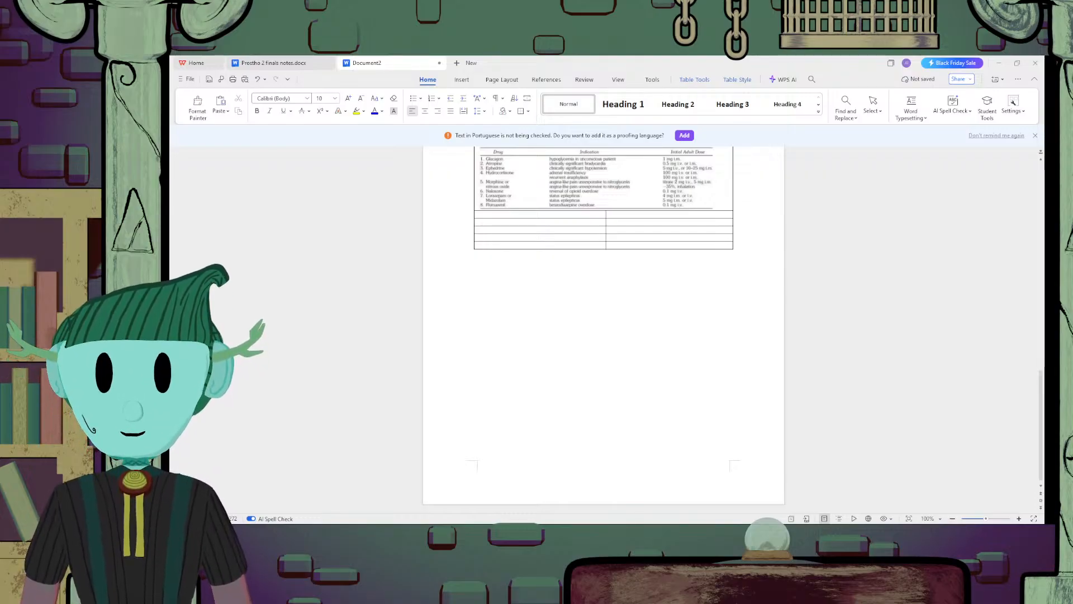
# Paste "the most important phase of treating medical emergencies" into the second-column cell below the drug tables, in Normal style without the break after "most"
pyautogui.click(642, 214)
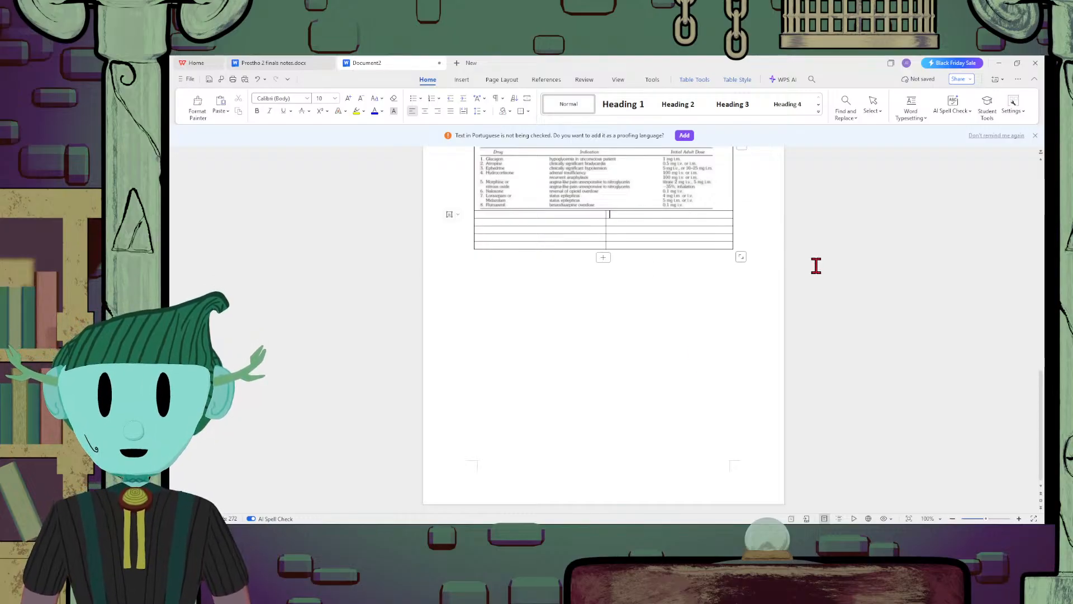
pyautogui.write('he most important phase of treating medical emergencies')
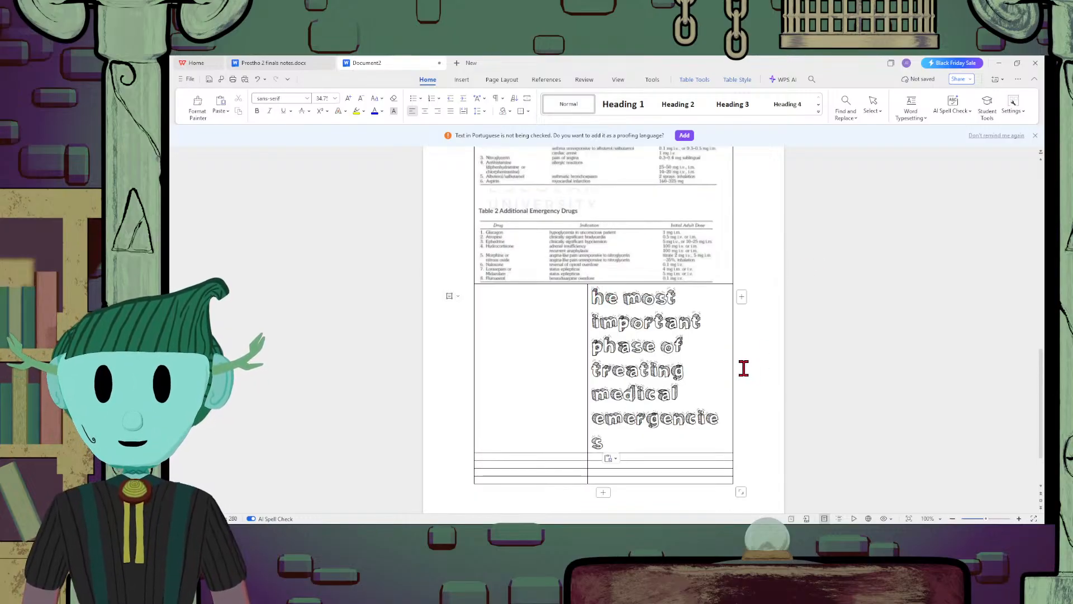
pyautogui.moveTo(630, 443); pyautogui.dragTo(595, 299)
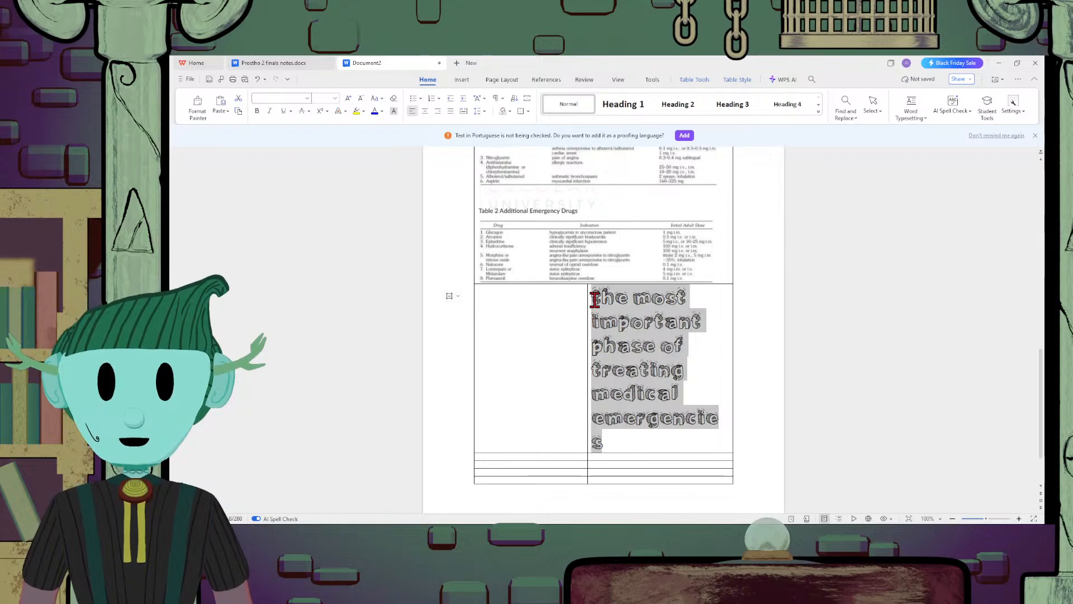
pyautogui.click(572, 103)
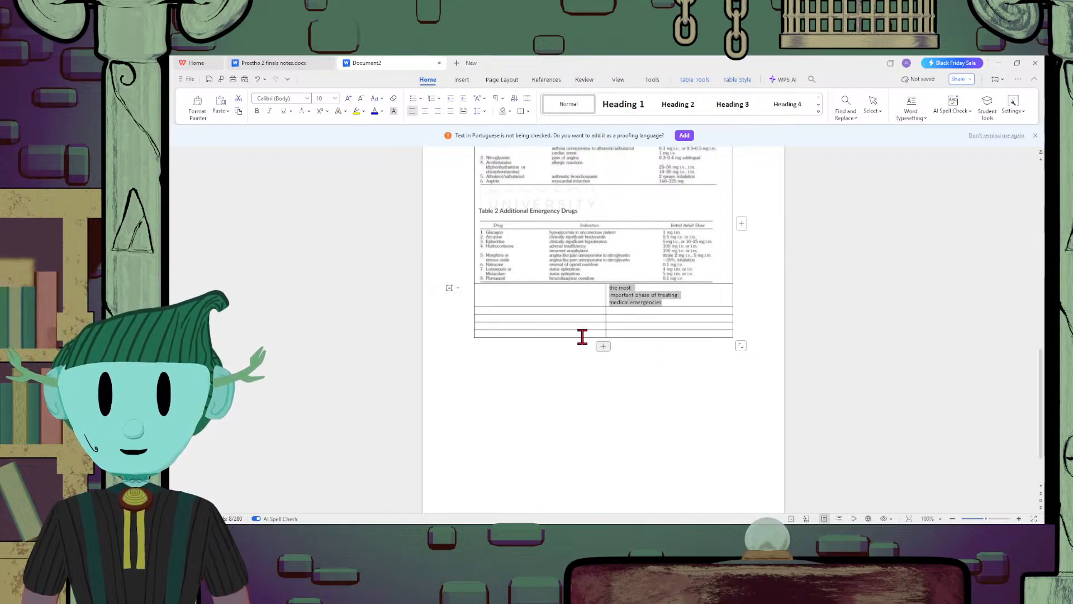
pyautogui.click(611, 291)
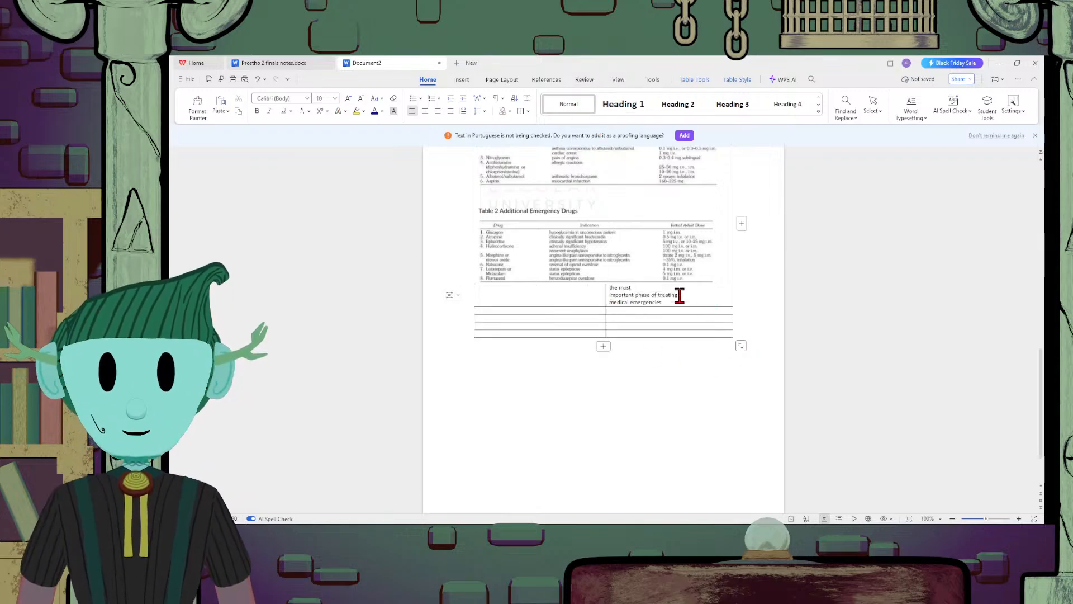
pyautogui.click(635, 288)
pyautogui.press('Delete')
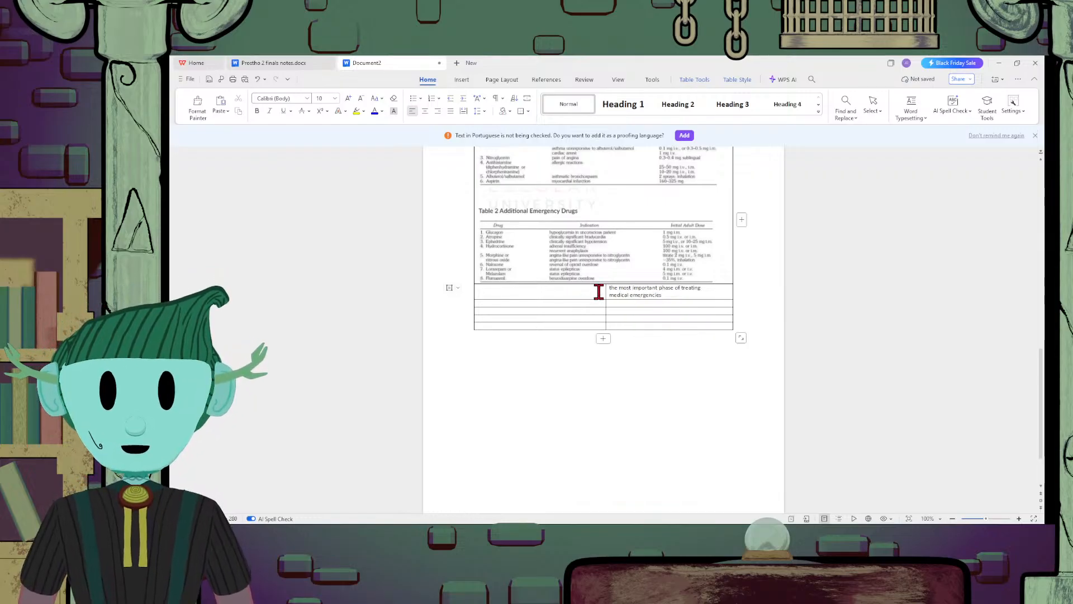
# Enter the term "Prevention" in the first-column cell beside "the most important phase of treating medical emergencies"
pyautogui.scroll(10, 693, 322)
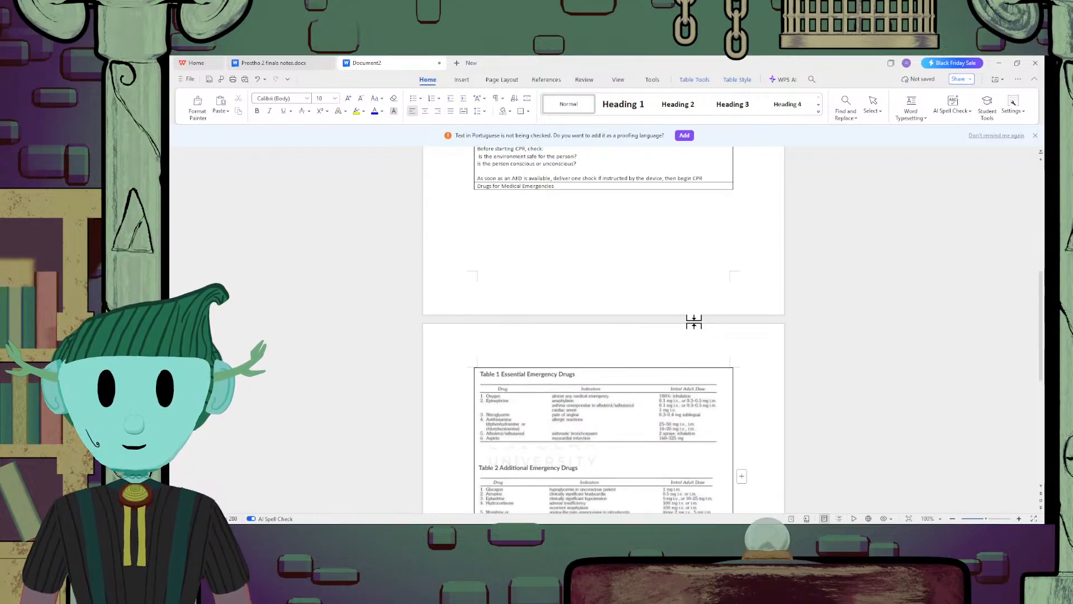
pyautogui.scroll(-10, 693, 321)
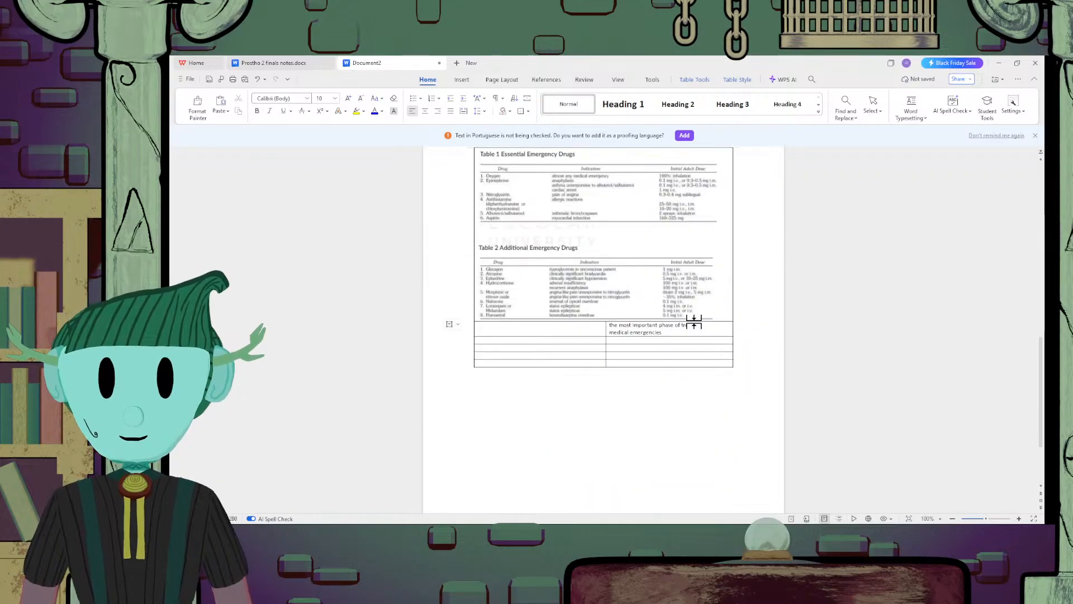
pyautogui.scroll(5, 693, 322)
pyautogui.scroll(-4, 694, 322)
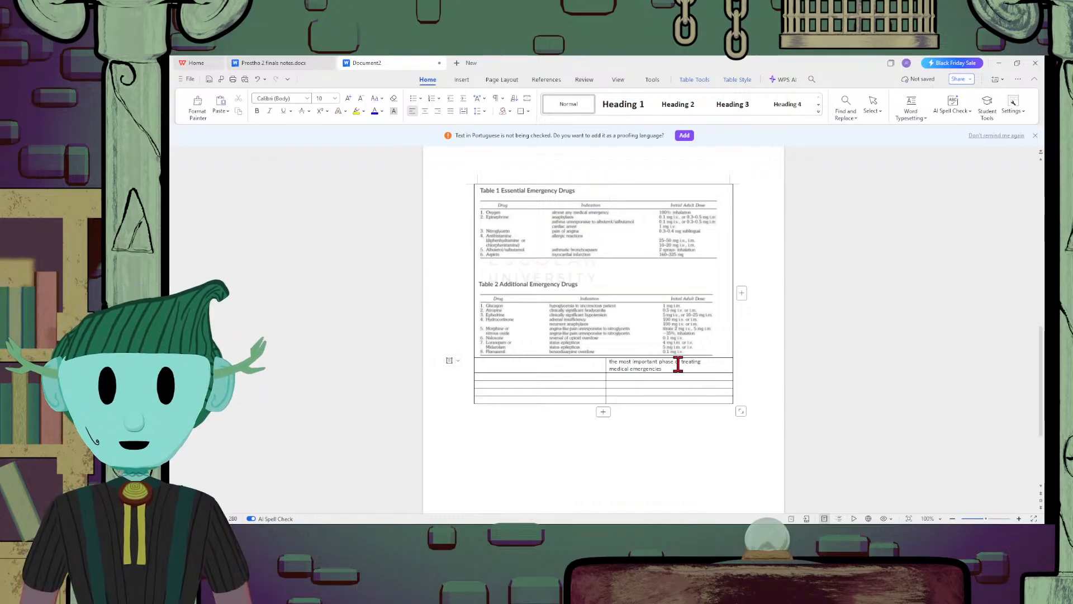
pyautogui.click(563, 366)
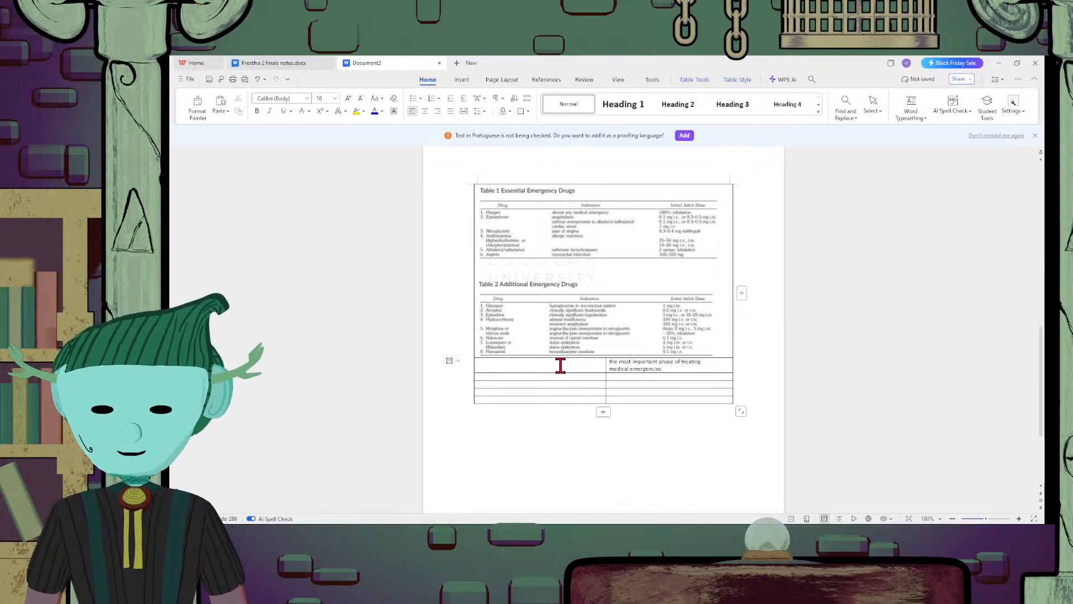
pyautogui.write('Prevent')
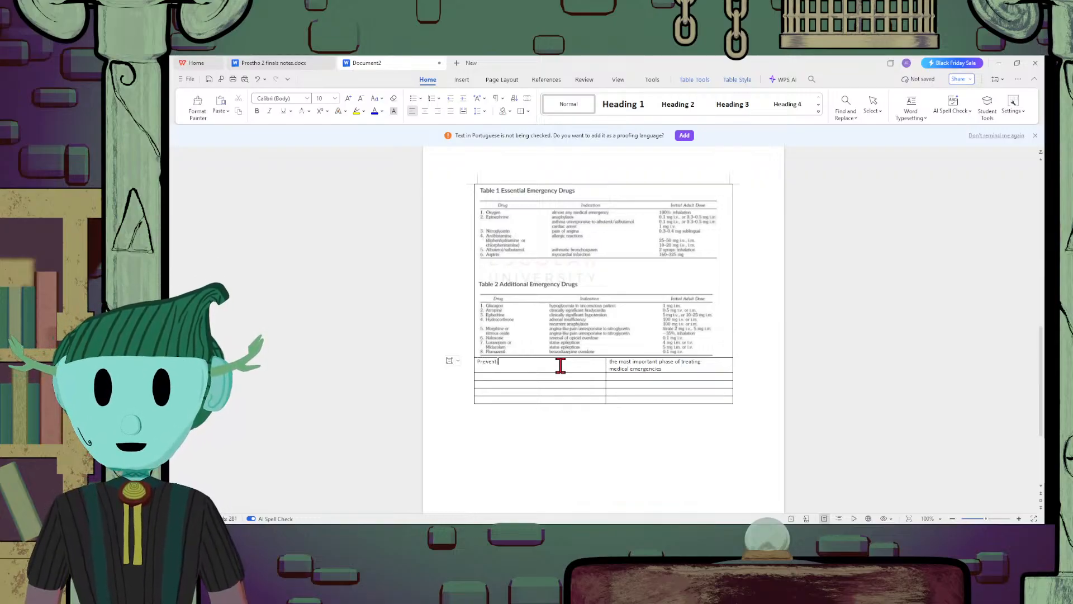
pyautogui.write('ion')
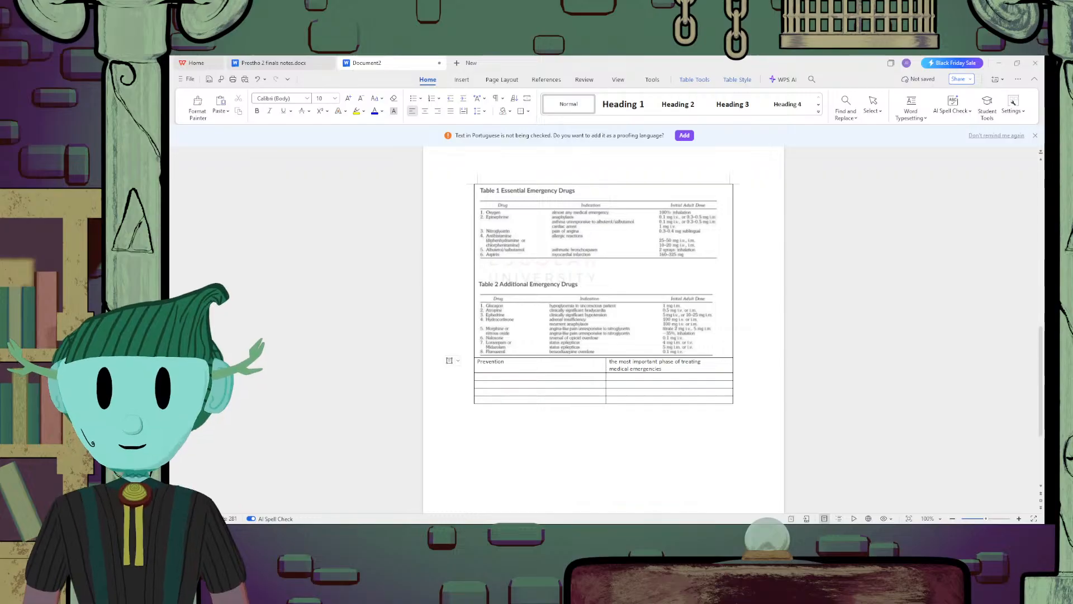
# Enter "3 steps to prevent medical emergencies in the dental clinic" in the second-column cell below the Prevention definition
pyautogui.click(637, 374)
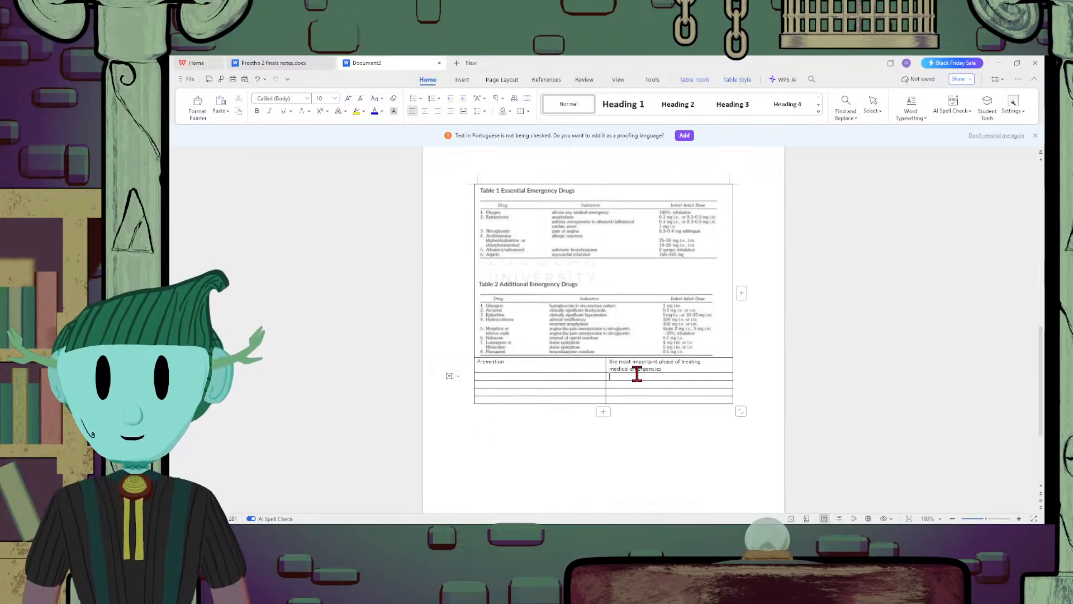
pyautogui.write('3 steps')
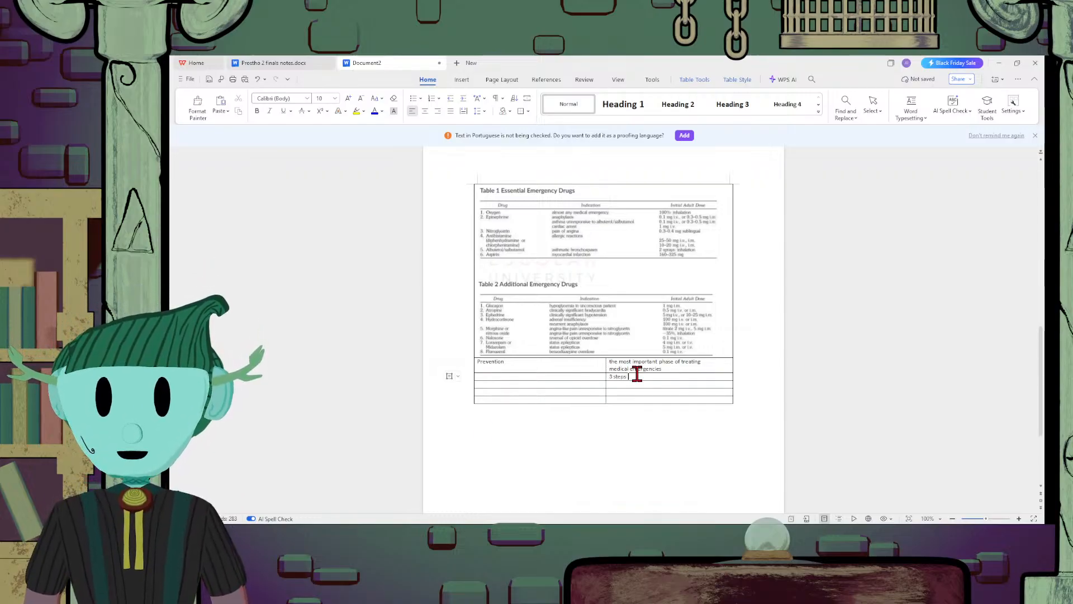
pyautogui.write(' fo prevent ')
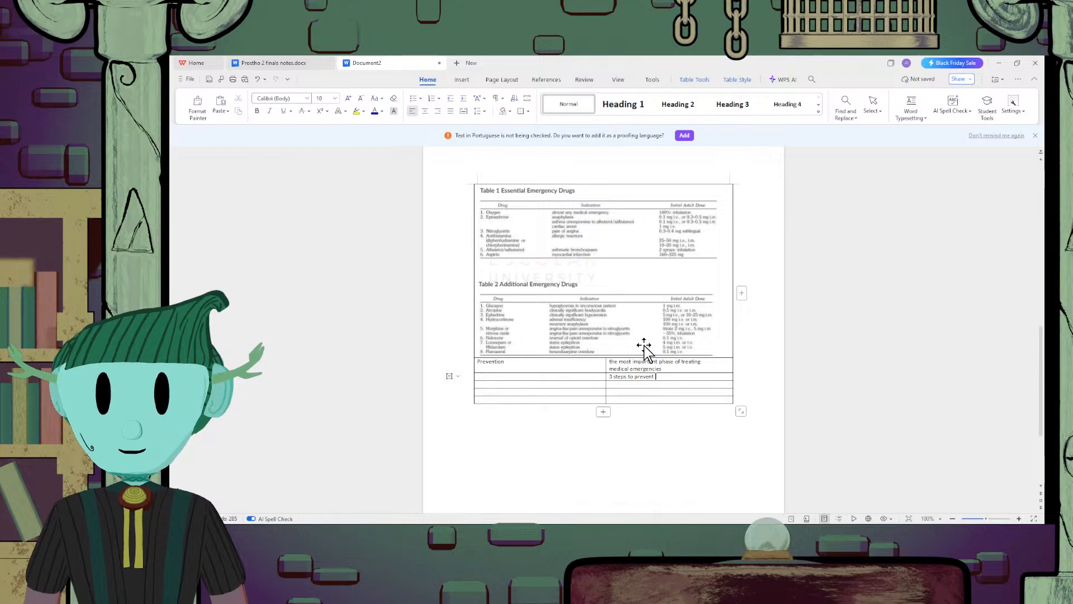
pyautogui.write('e')
pyautogui.write('medic')
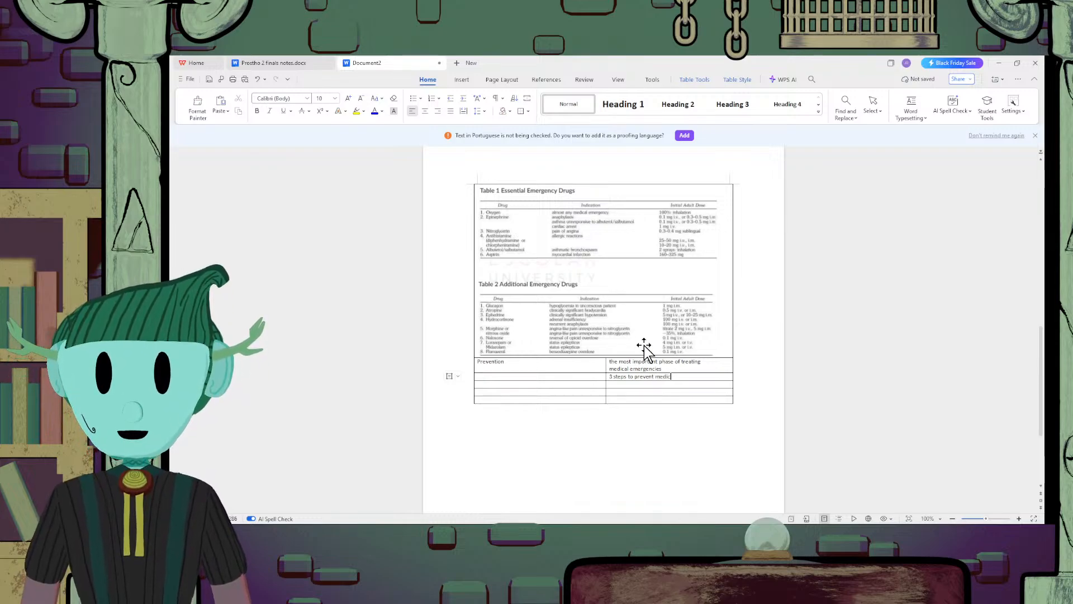
pyautogui.write('al emergen')
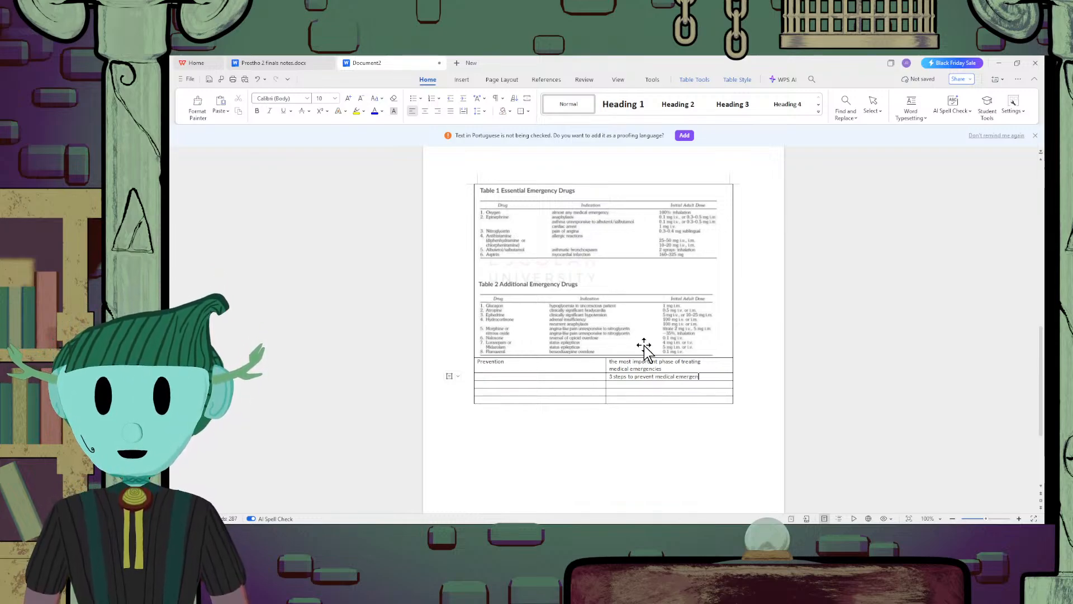
pyautogui.write('cies in ')
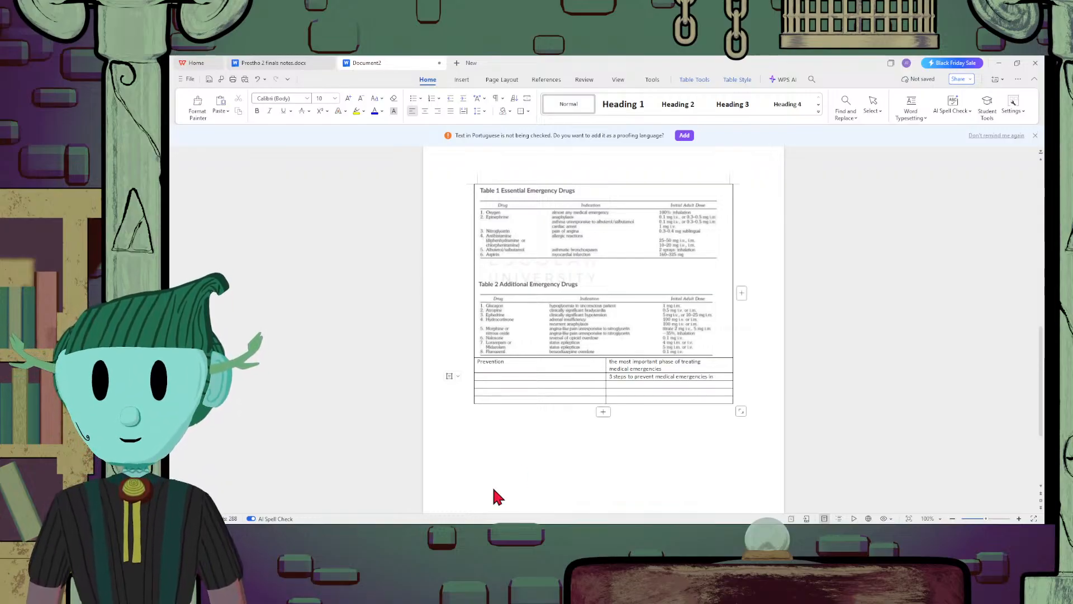
pyautogui.write('te')
pyautogui.press('BackSpace')
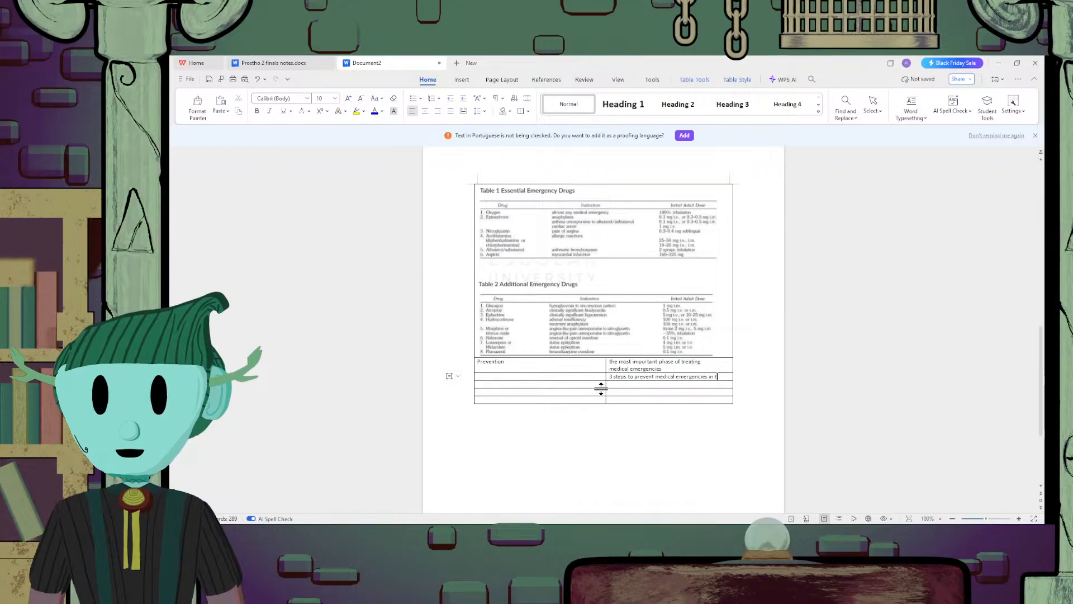
pyautogui.write('he dent')
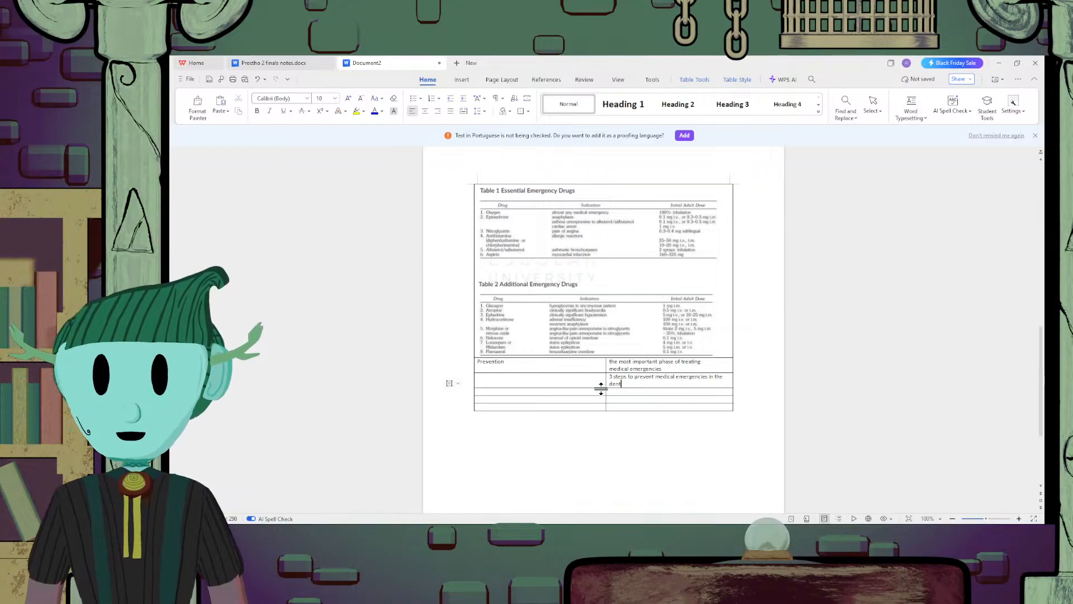
pyautogui.write('al clinic')
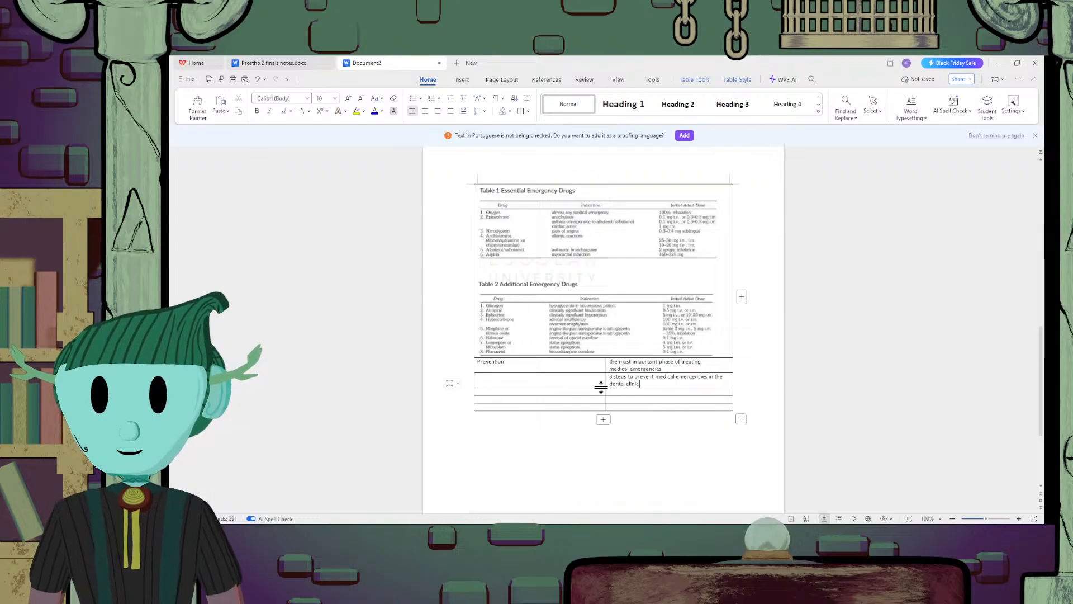
# Start a numbered list in the first-column cell beside the 3 steps prompt with "1. Medical History" and "2. Patient Evaluation"
pyautogui.click(595, 384)
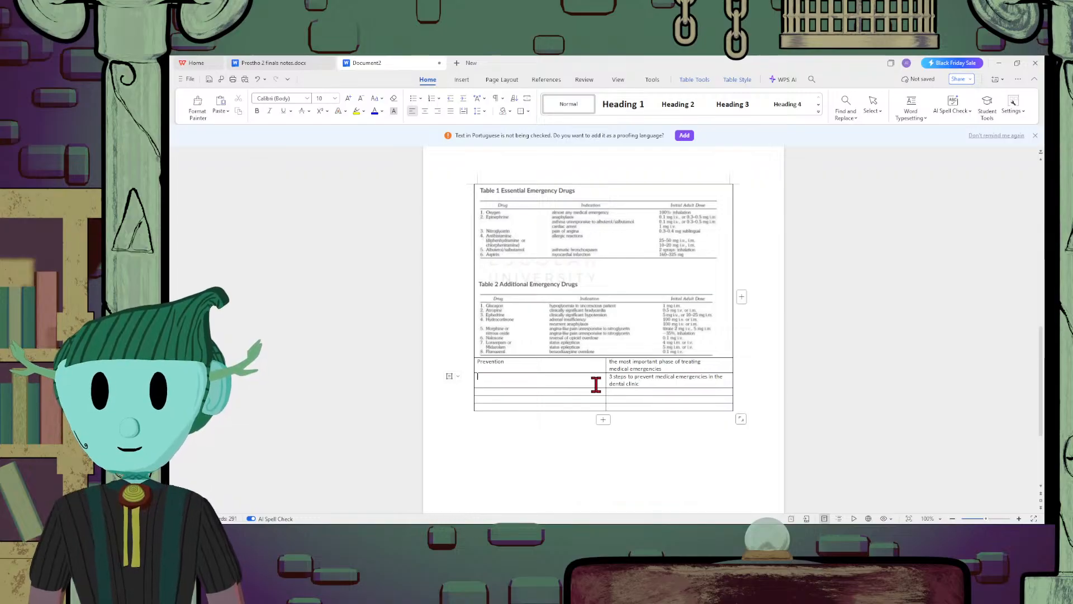
pyautogui.write('1. Medica')
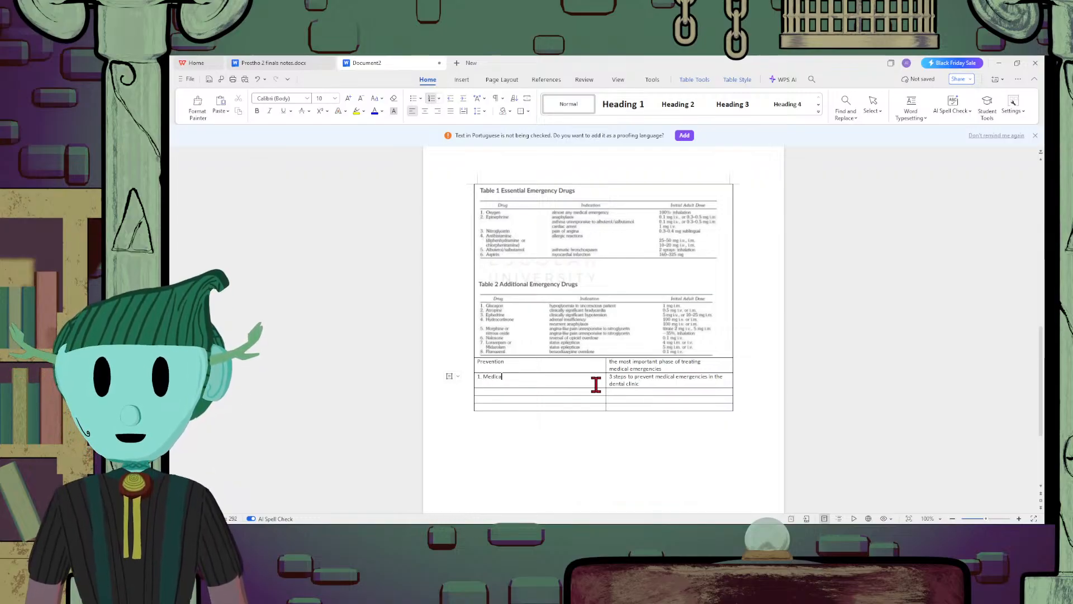
pyautogui.write('l His')
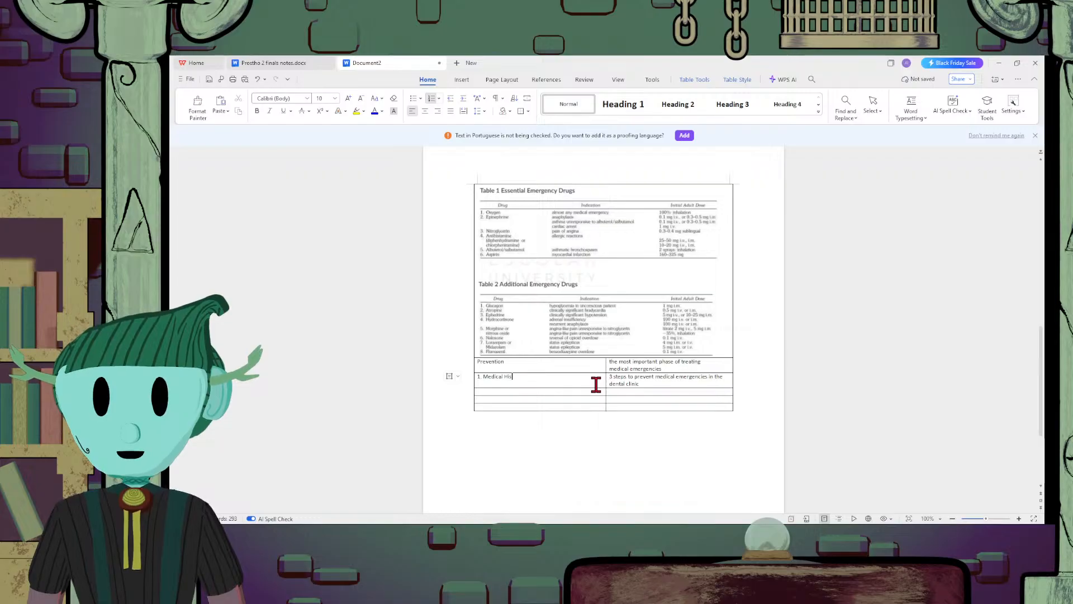
pyautogui.write('troory')
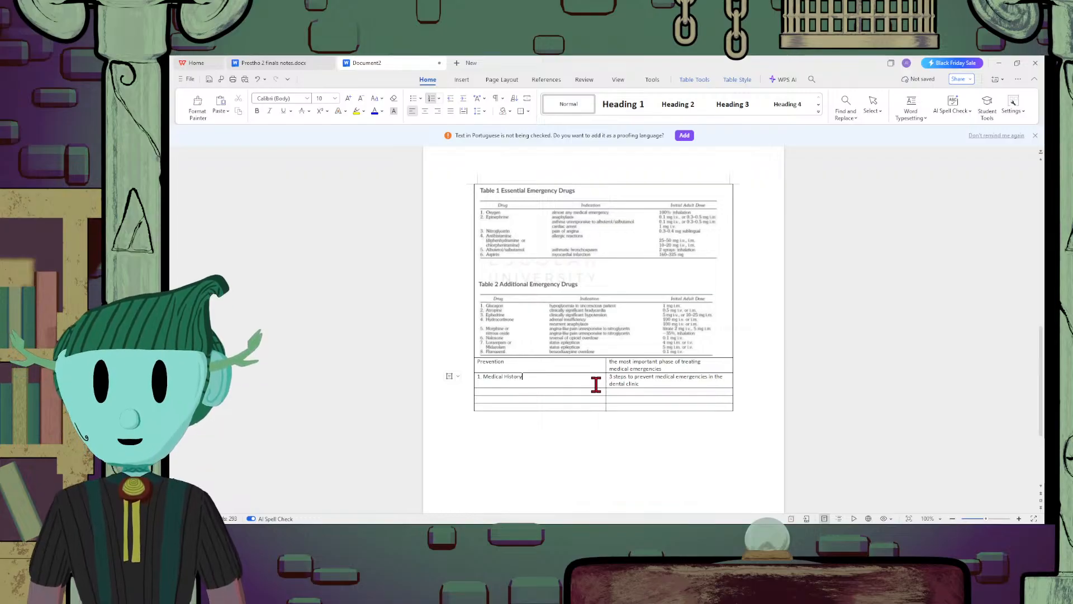
pyautogui.press('Return')
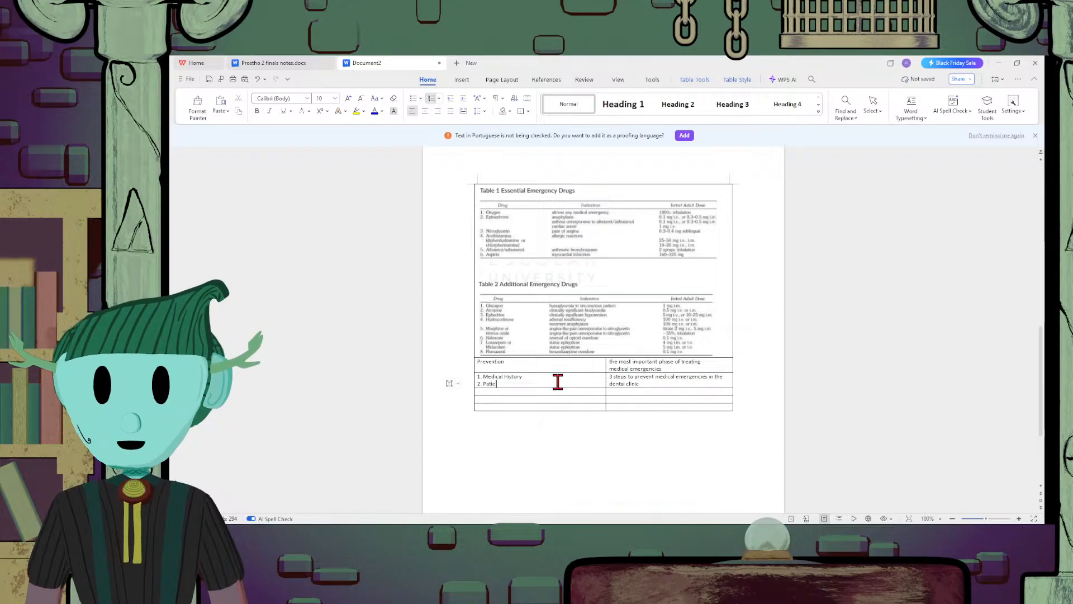
pyautogui.write('Patient Eval')
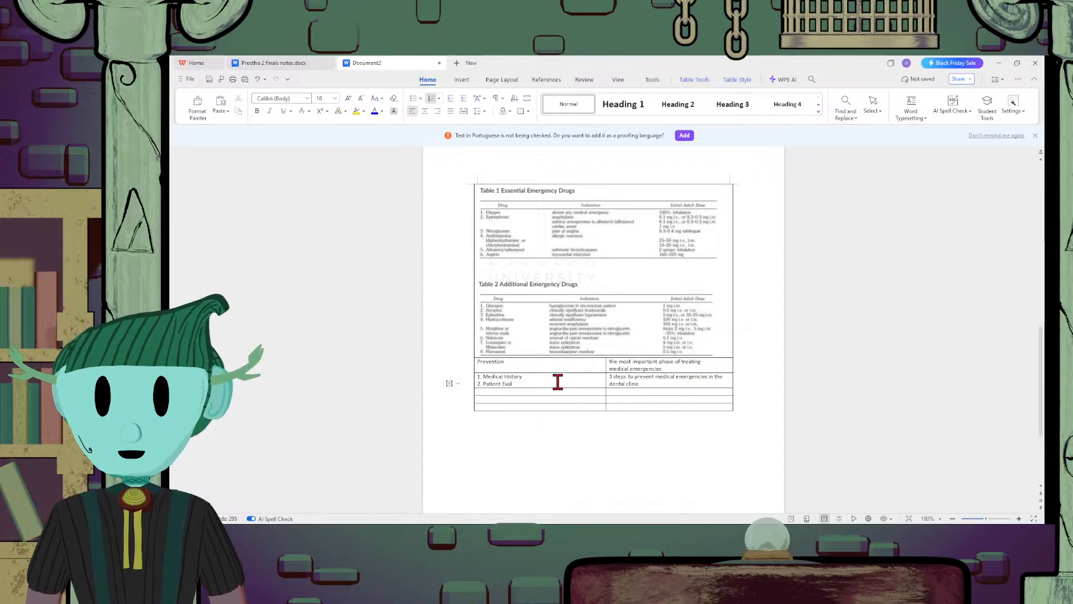
pyautogui.write('uatio')
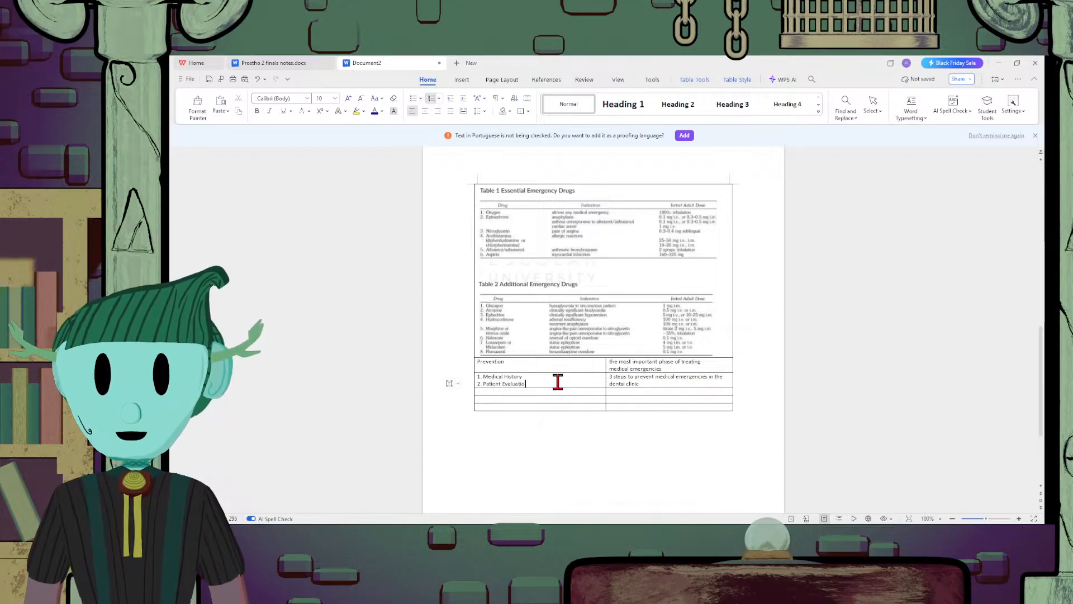
pyautogui.write('n')
# Add "Staff Training / Preparation" as item 3 of the numbered list below "Patient Evaluation"
pyautogui.press('Return')
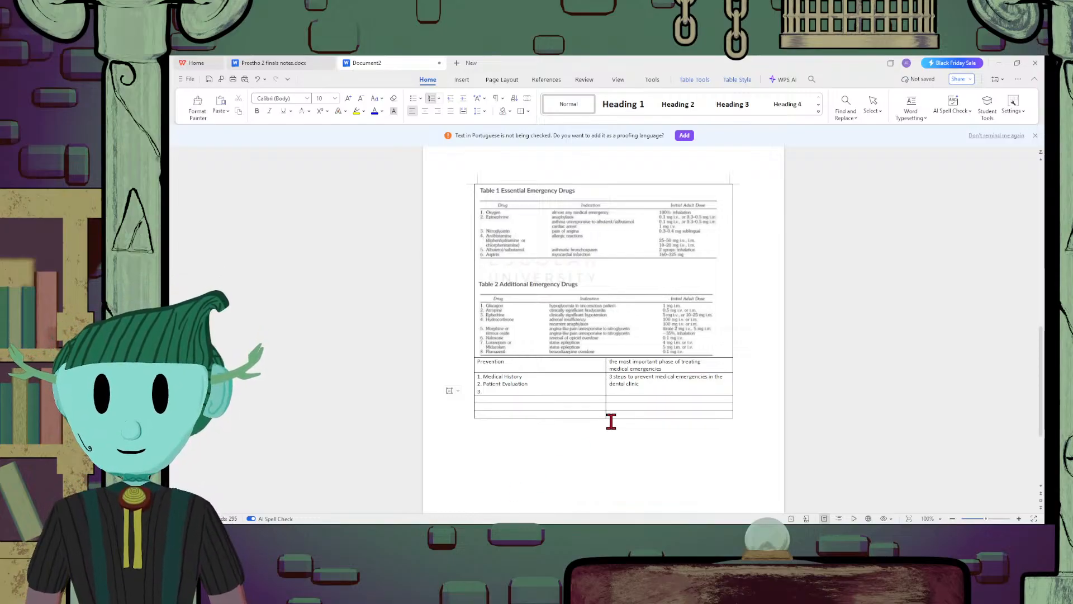
pyautogui.write('Staf')
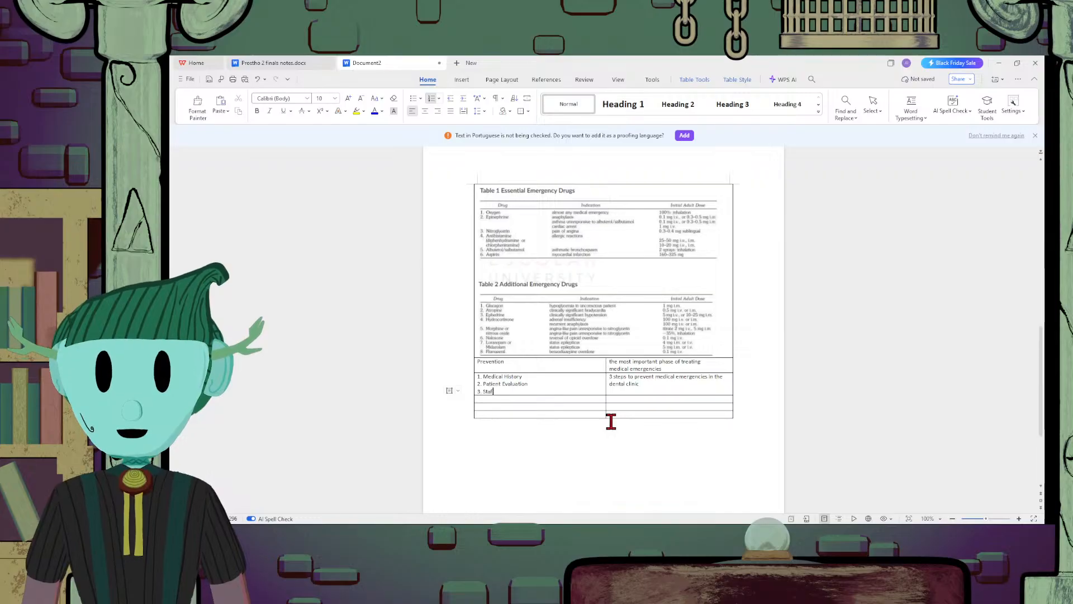
pyautogui.write('f Training ')
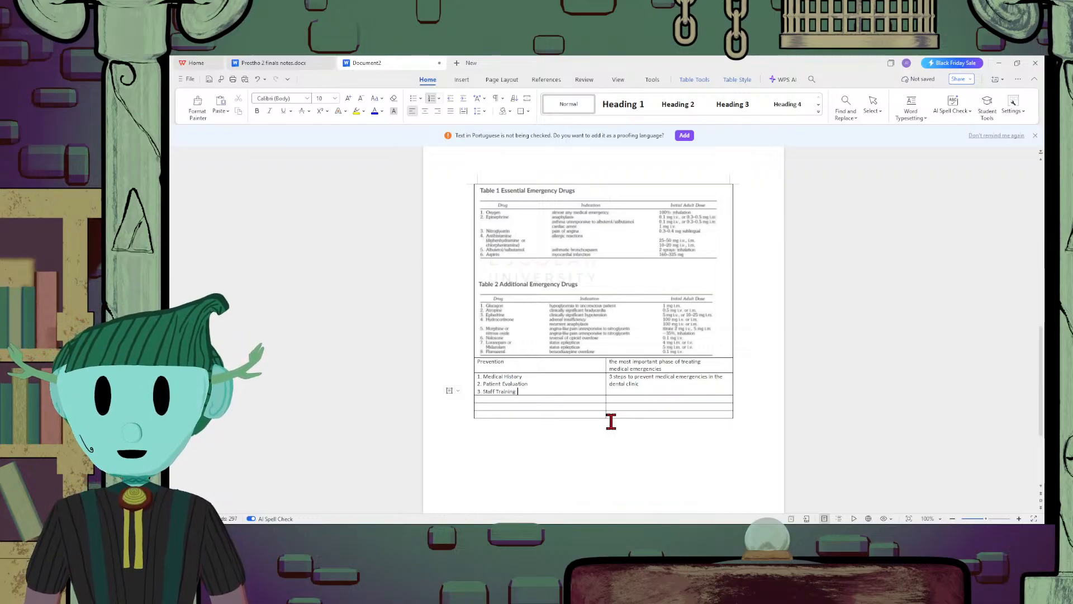
pyautogui.write('/ Pr')
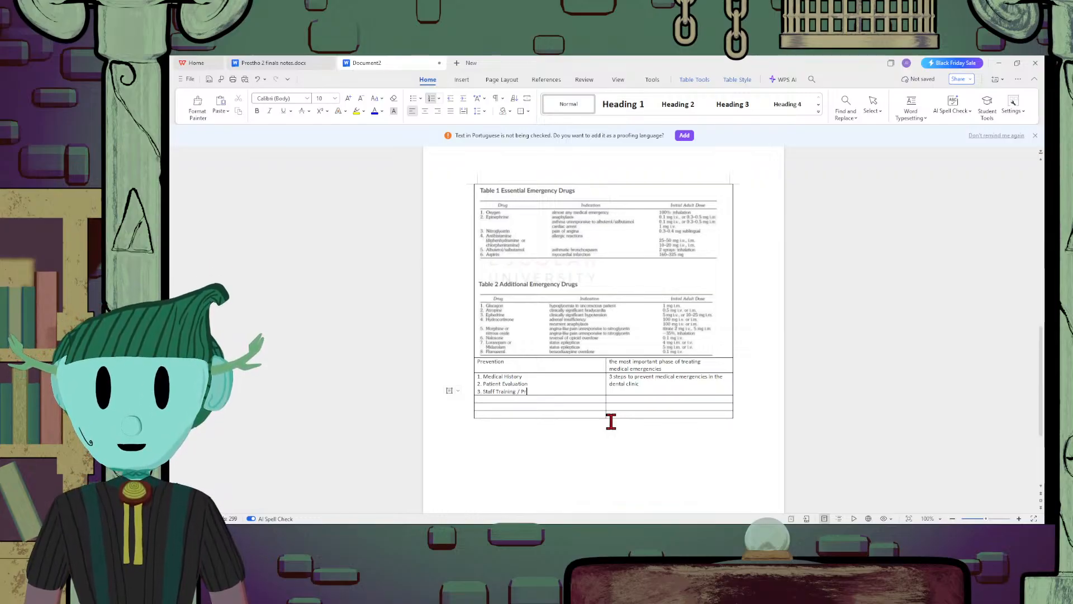
pyautogui.write('epa')
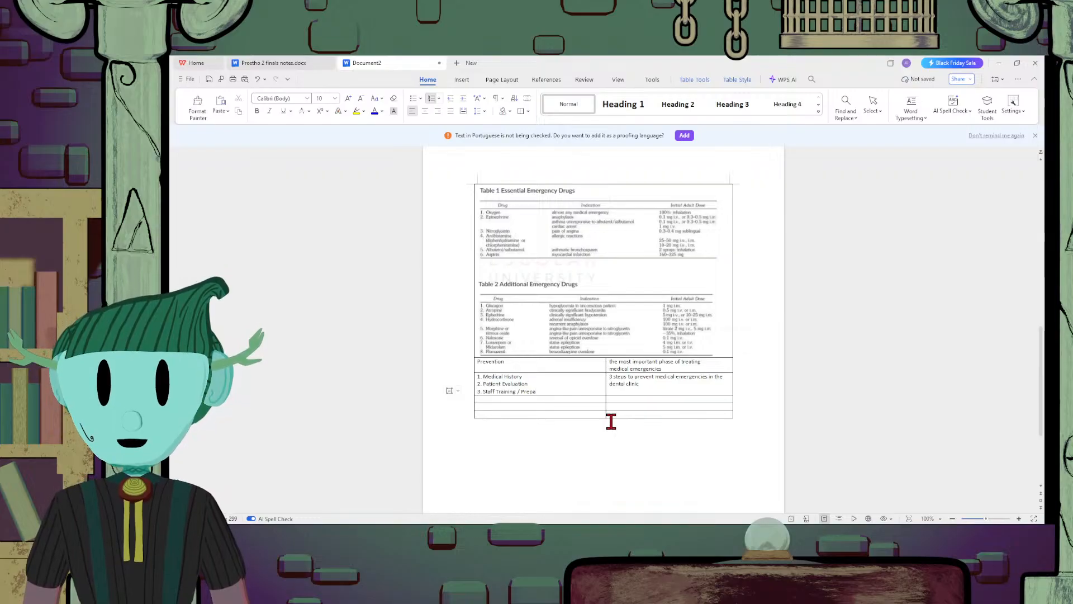
pyautogui.write('ration')
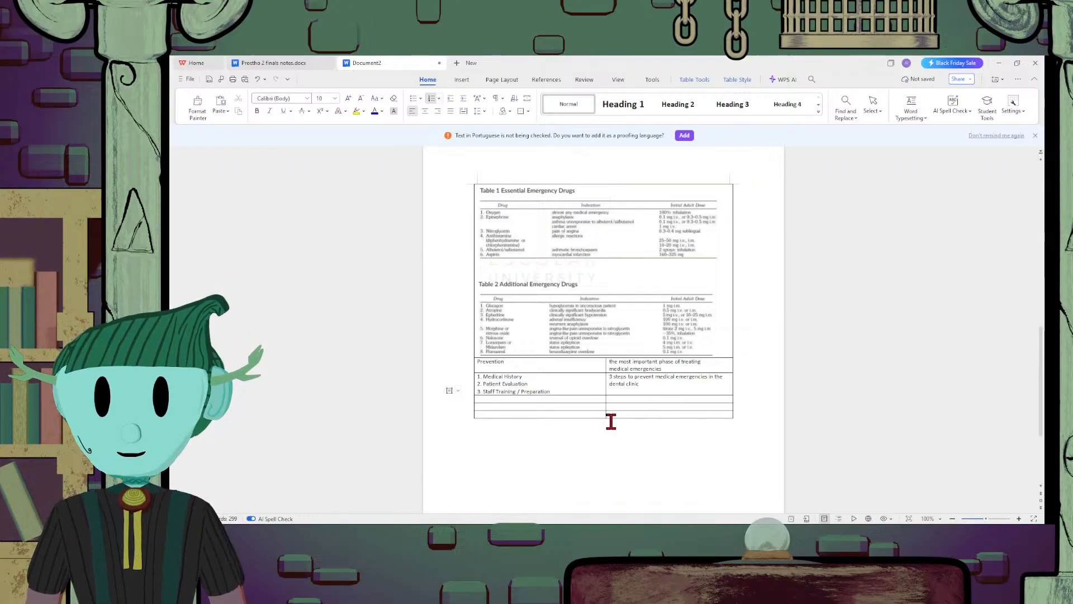
# Enter "Steps to Patient Evaluation" in the second-column cell of the empty row below the 3 prevention steps
pyautogui.click(697, 397)
pyautogui.write('St')
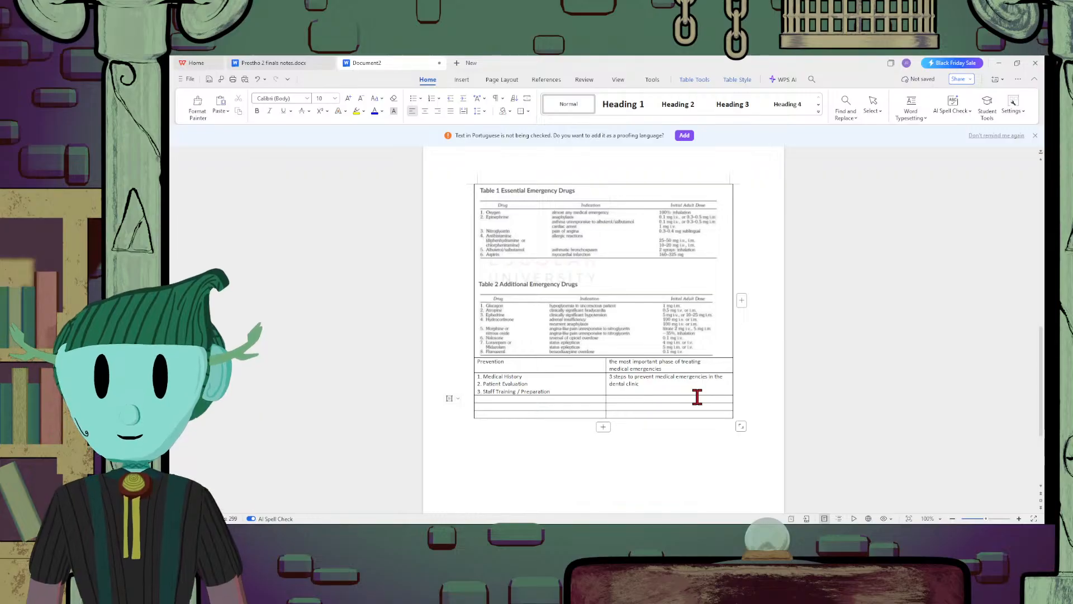
pyautogui.write('eps to P')
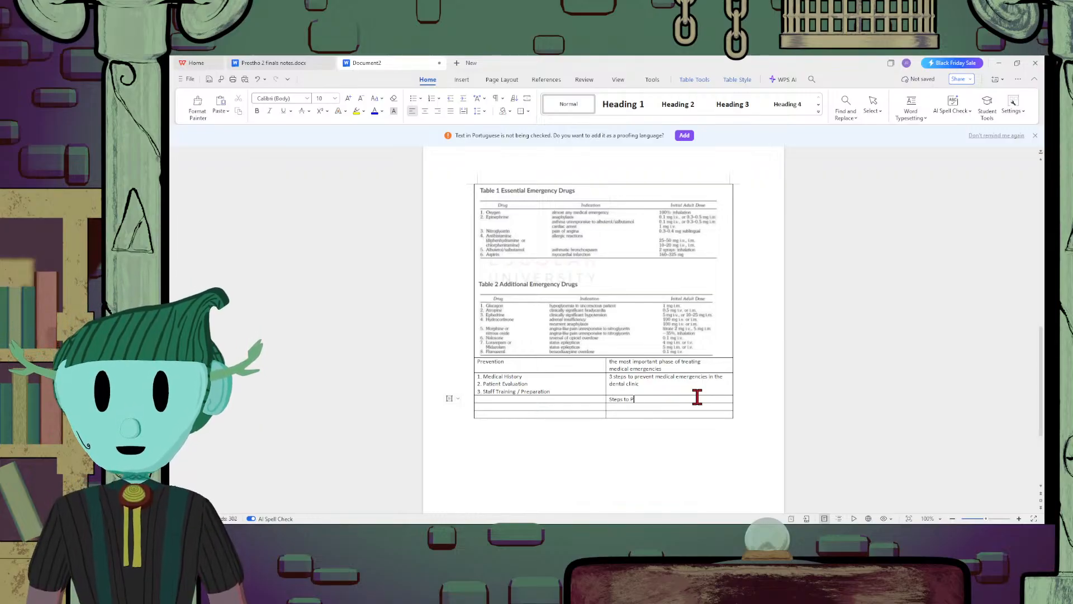
pyautogui.write('atient Eval')
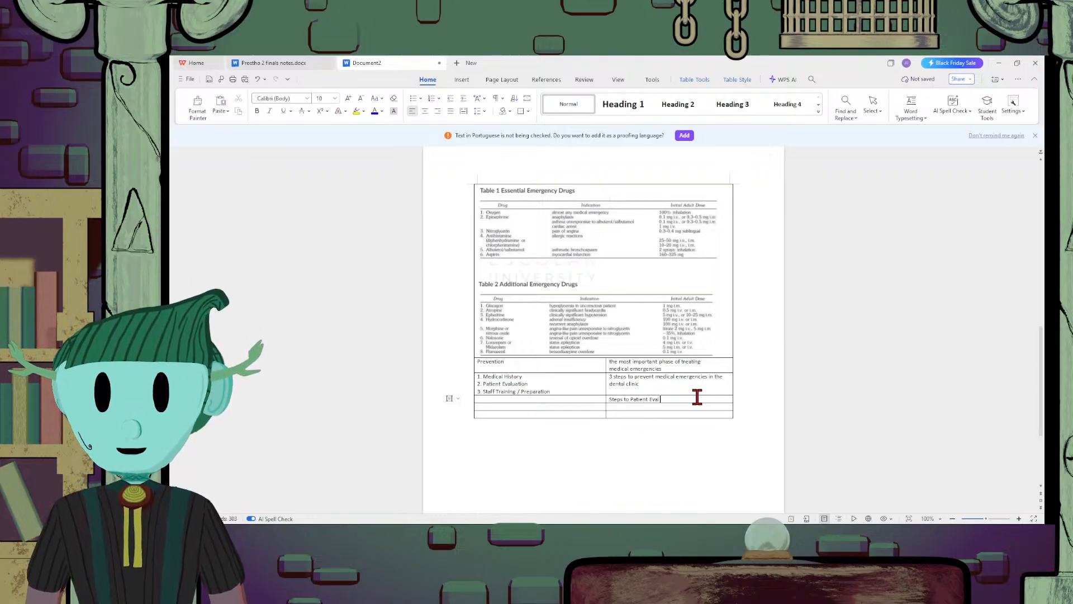
pyautogui.write('uation')
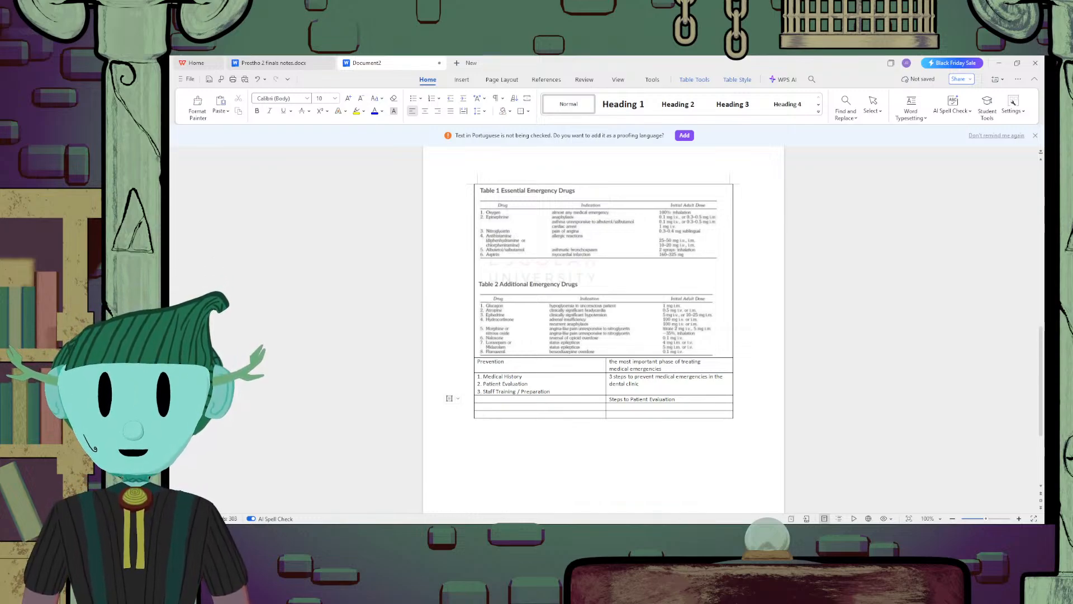
# Enter the dashed lines "- Record Vital Signs" and "- Complete Dental Exam" in the first-column cell beside "Steps to Patient Evaluation"
pyautogui.click(579, 398)
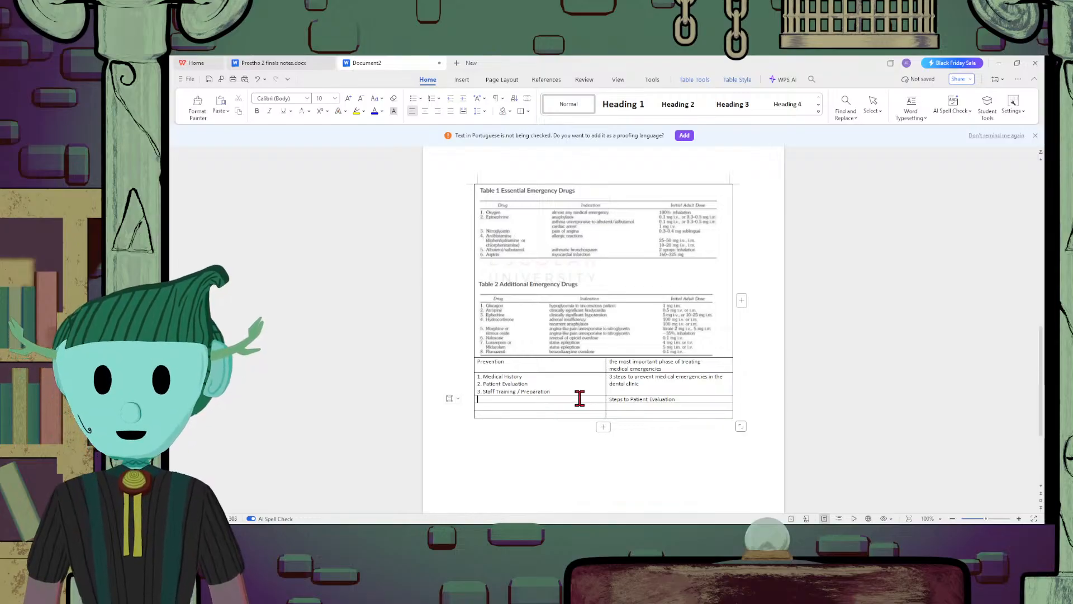
pyautogui.write('- Record')
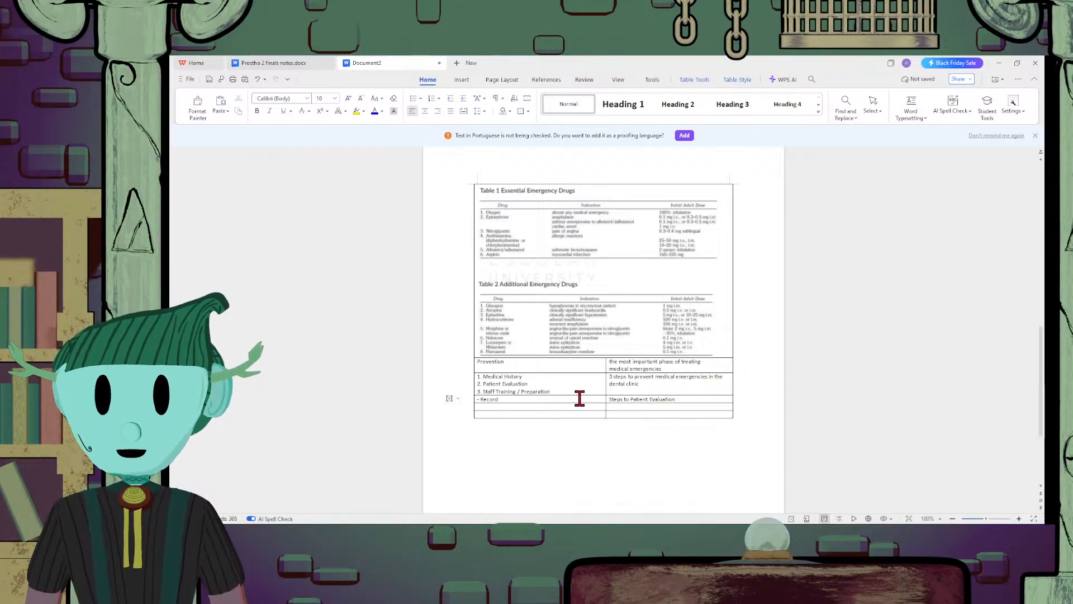
pyautogui.write(' Vital')
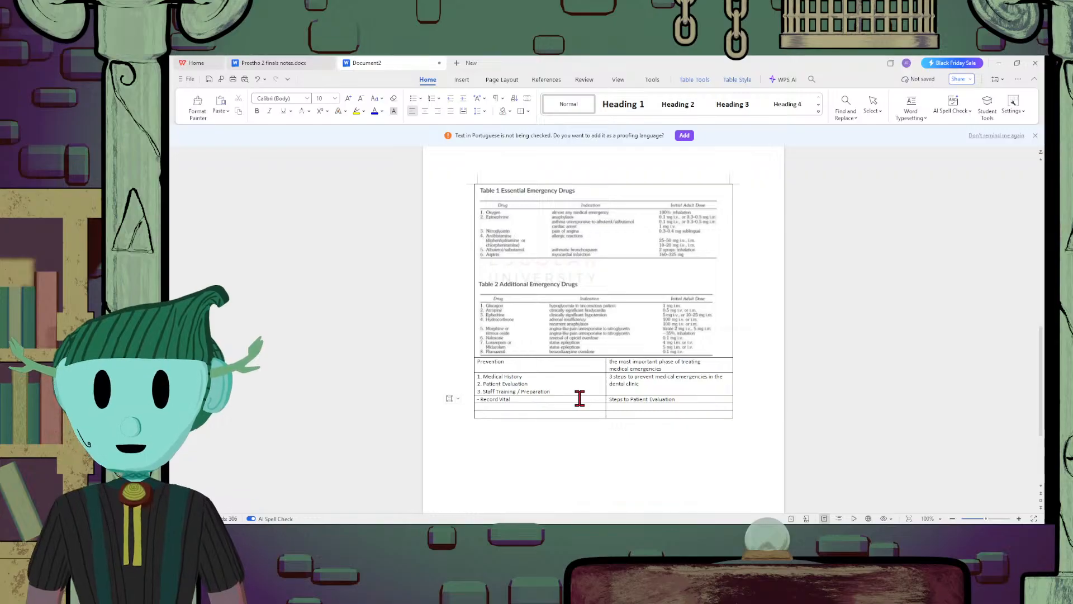
pyautogui.write(' Signs')
pyautogui.press('Return')
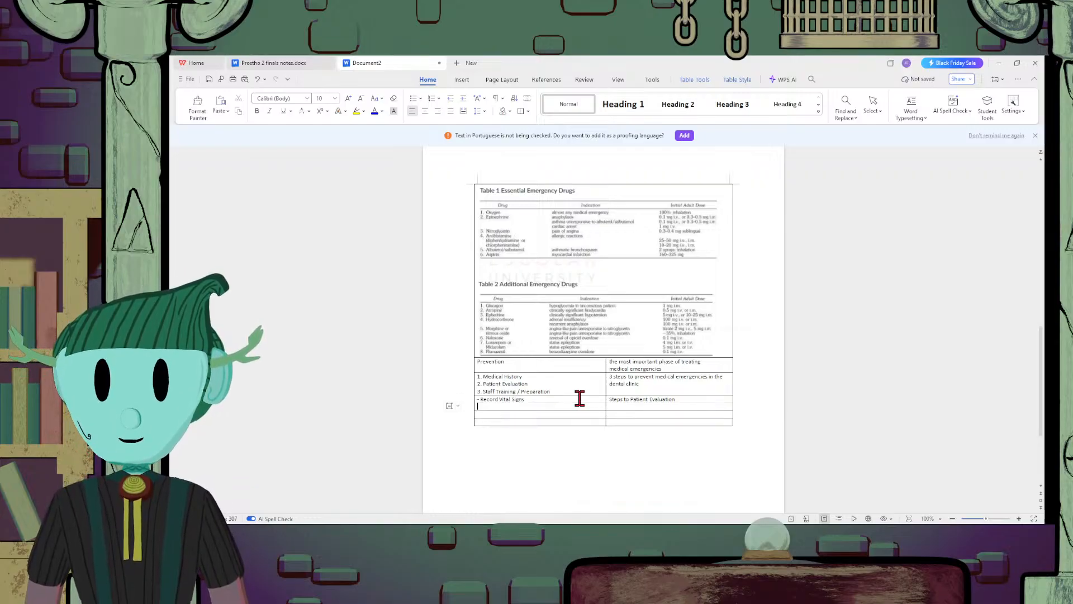
pyautogui.write('- Complete')
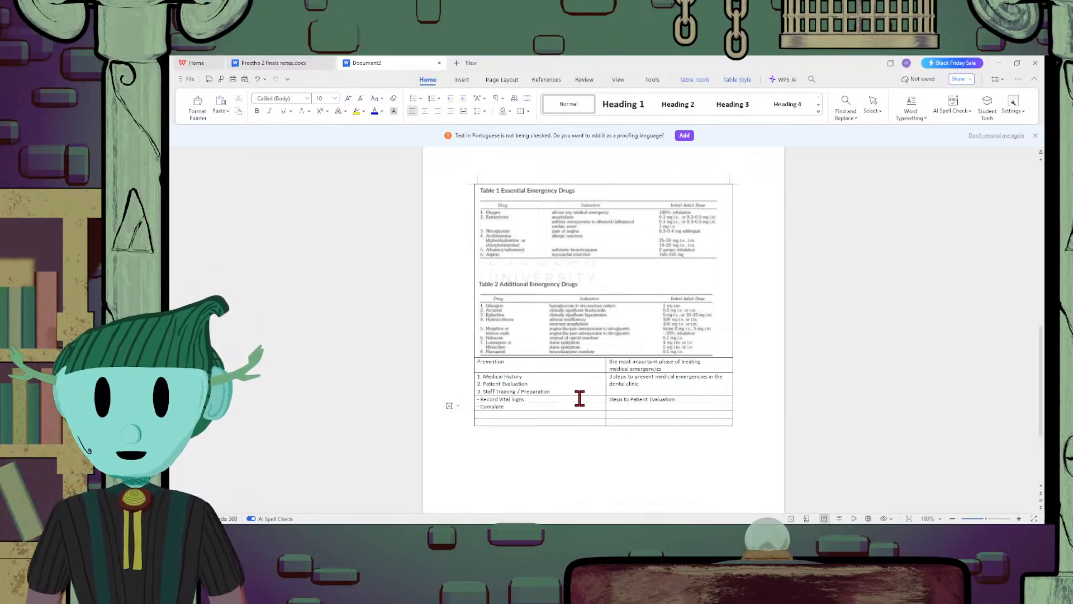
pyautogui.press('BackSpace')
pyautogui.press('BackSpace')
pyautogui.press('BackSpace')
pyautogui.write('ete De')
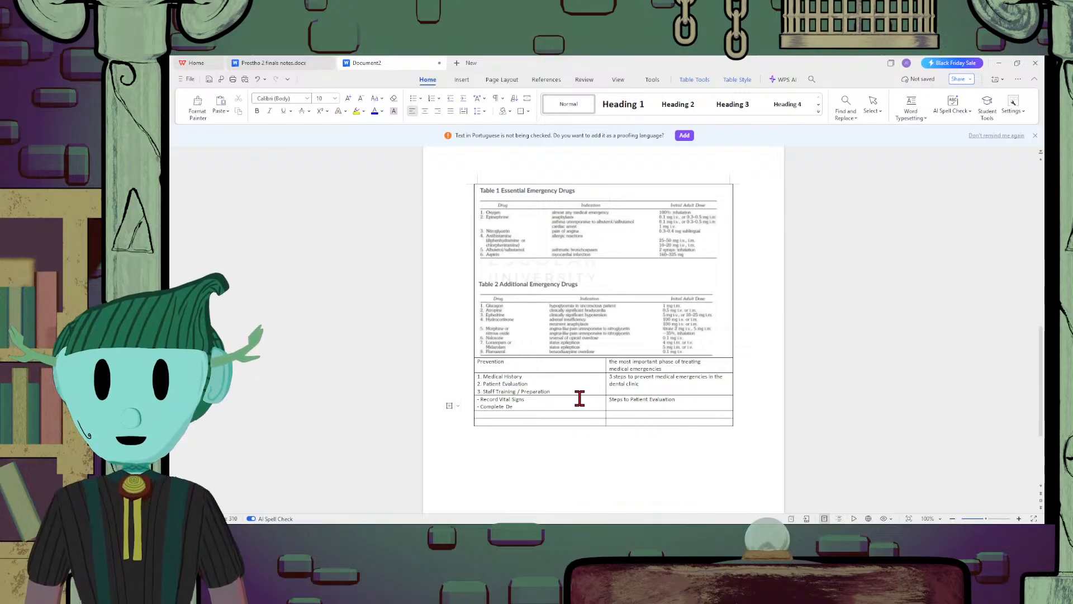
pyautogui.write('ntal Exam')
# Add a third dashed line, "- Visual Inspection of Patient", below "Complete Dental Exam" in the same cell
pyautogui.press('Return')
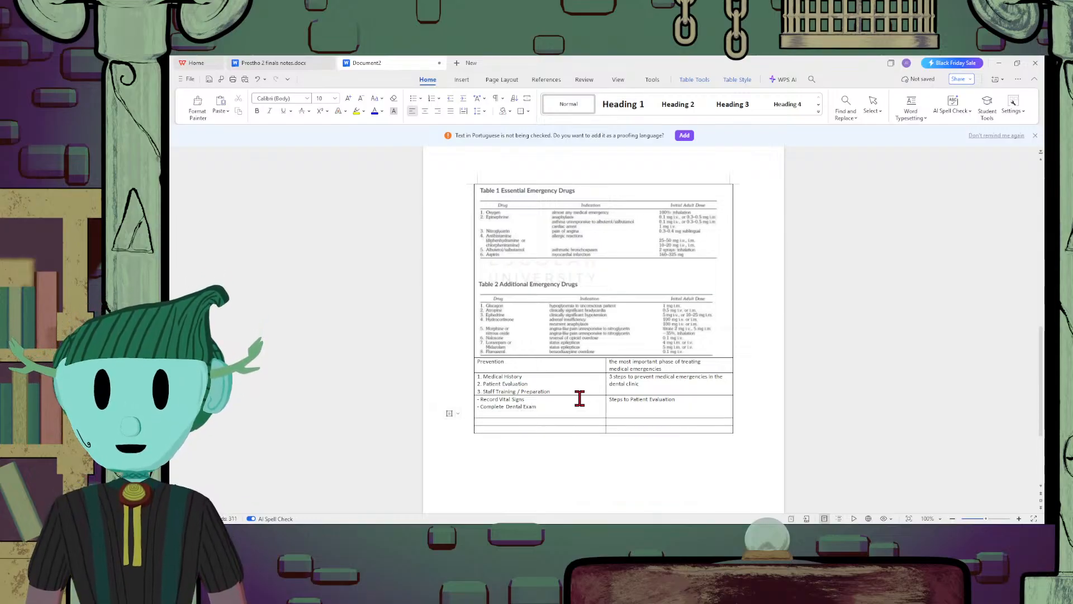
pyautogui.write('-')
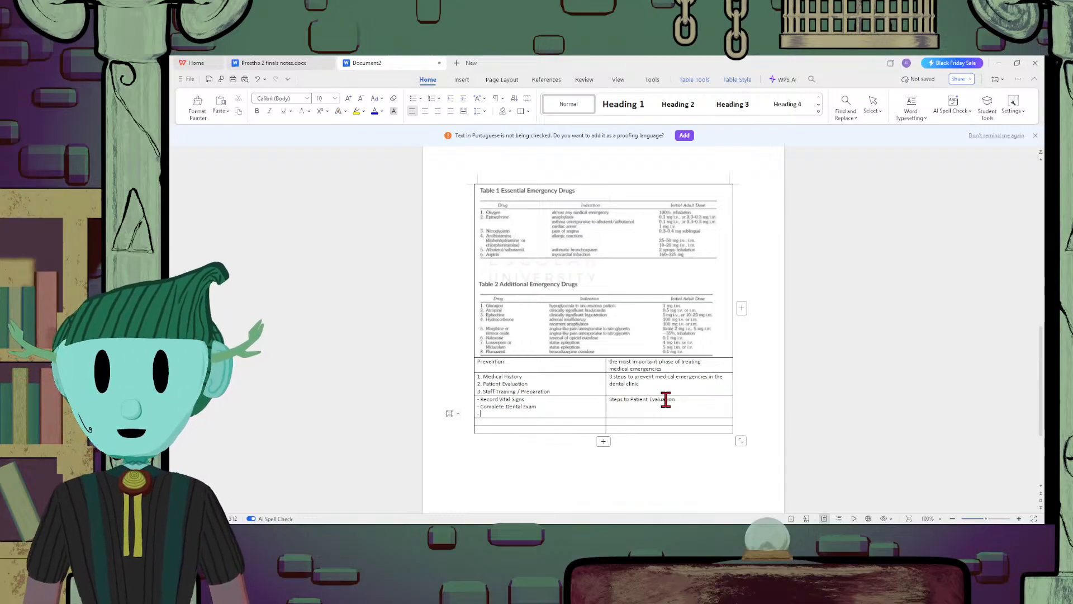
pyautogui.write('Visual In')
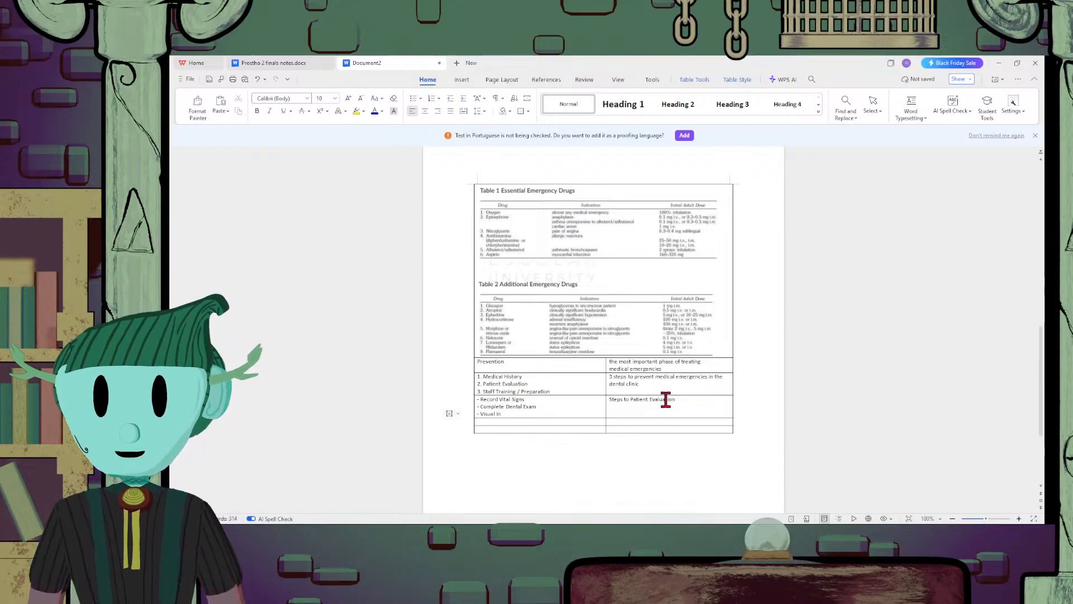
pyautogui.write('spection of')
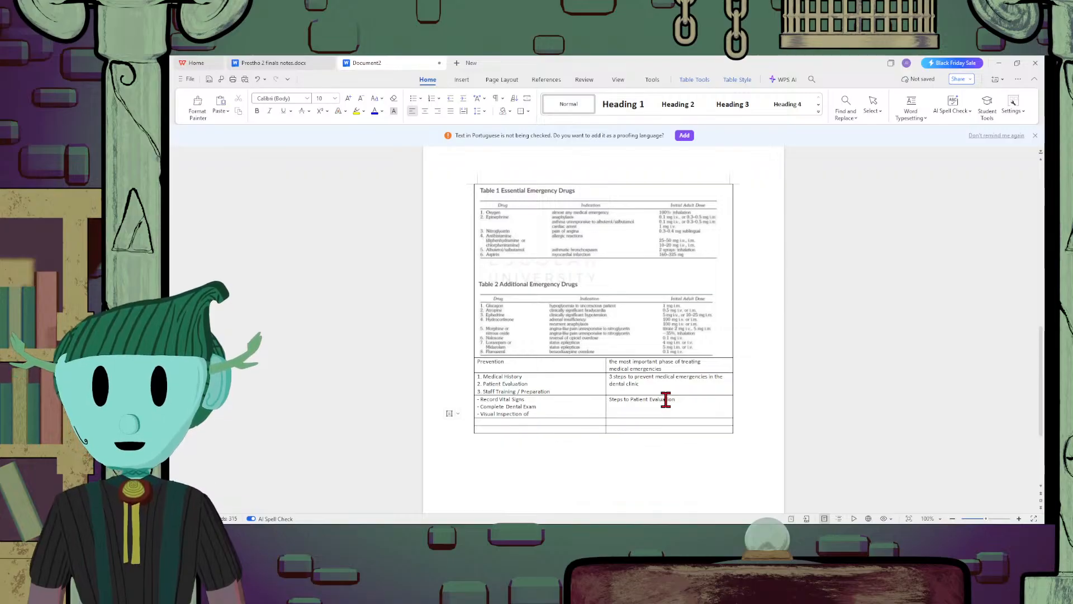
pyautogui.write(' Patient')
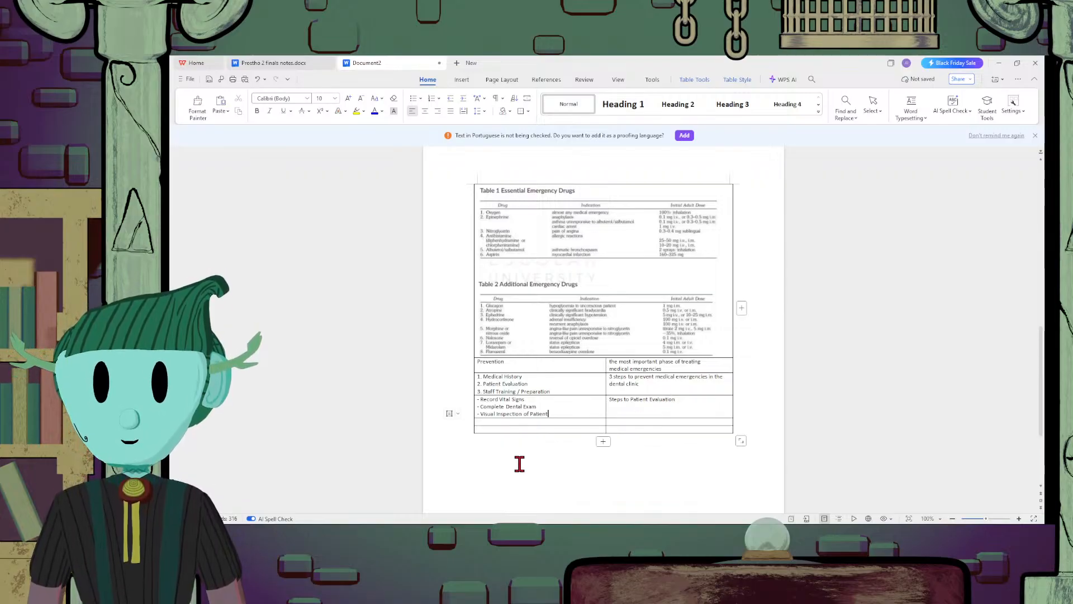
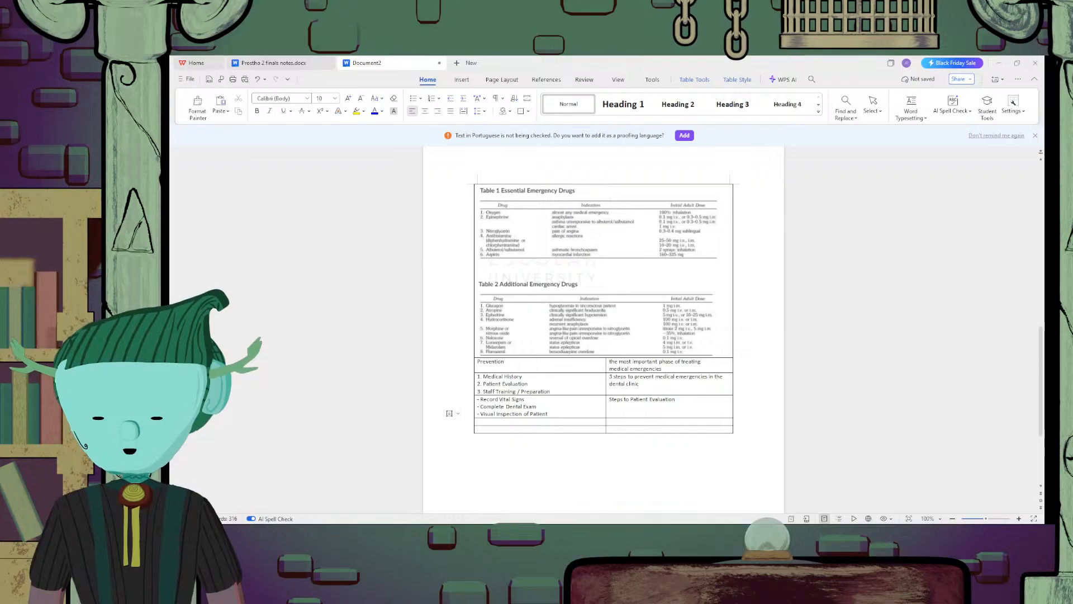
# Compare the layout of the Basic Life Support table in Document2 with the tables in the finals notes document
pyautogui.scroll(6, 764, 378)
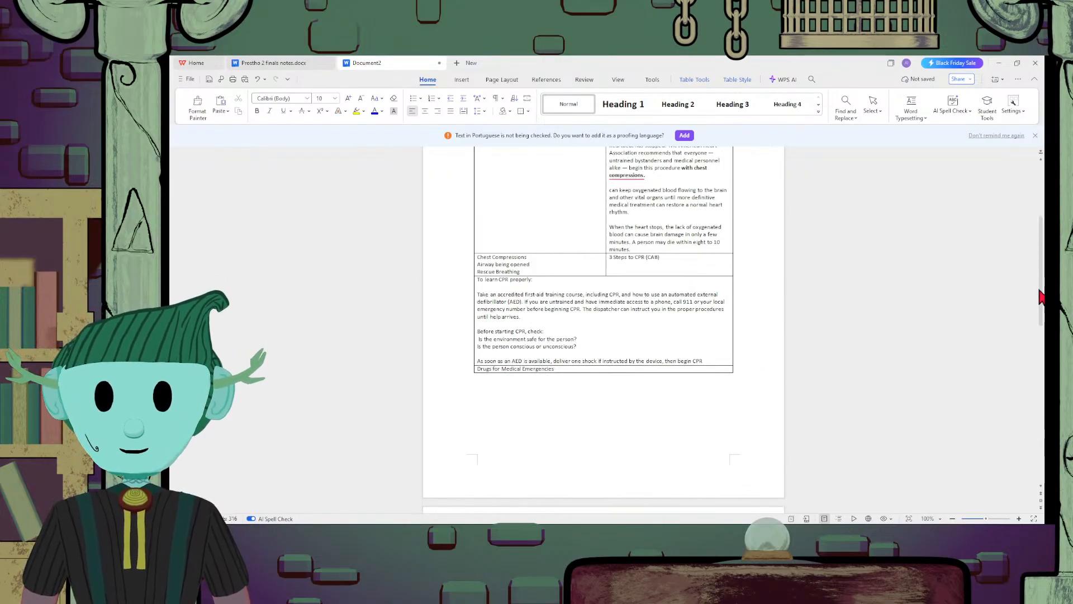
pyautogui.moveTo(1041, 283); pyautogui.dragTo(1023, 221)
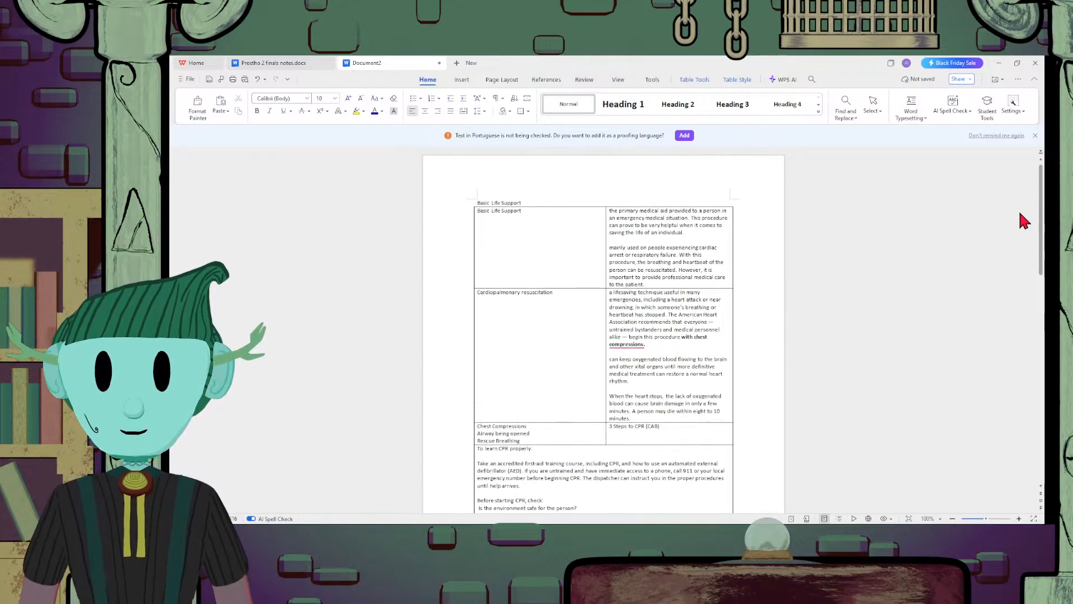
pyautogui.click(246, 61)
pyautogui.scroll(-20, 611, 392)
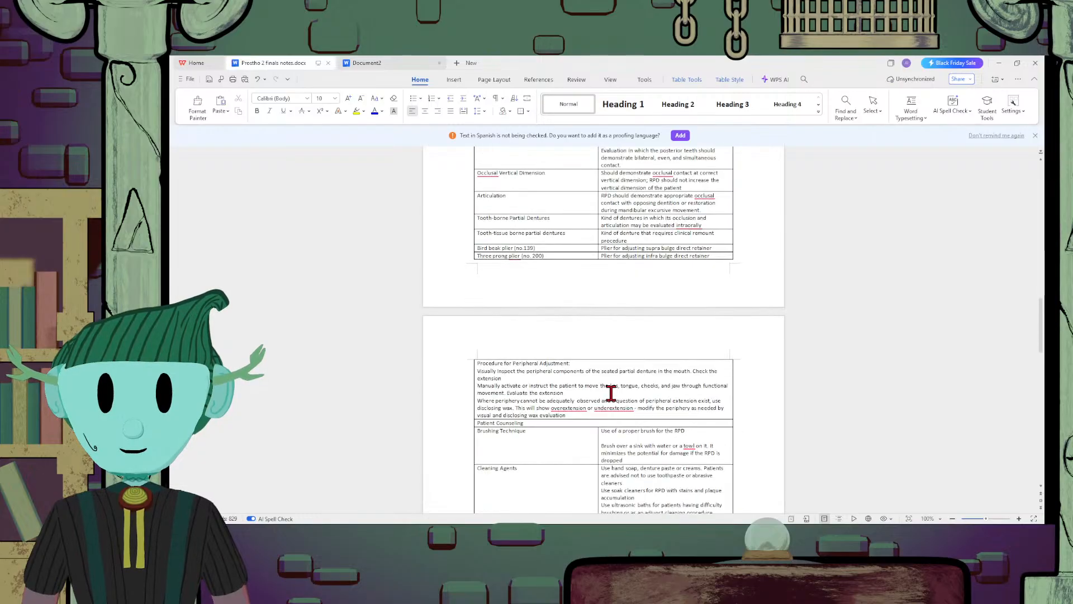
pyautogui.scroll(-3, 611, 392)
pyautogui.scroll(10, 611, 393)
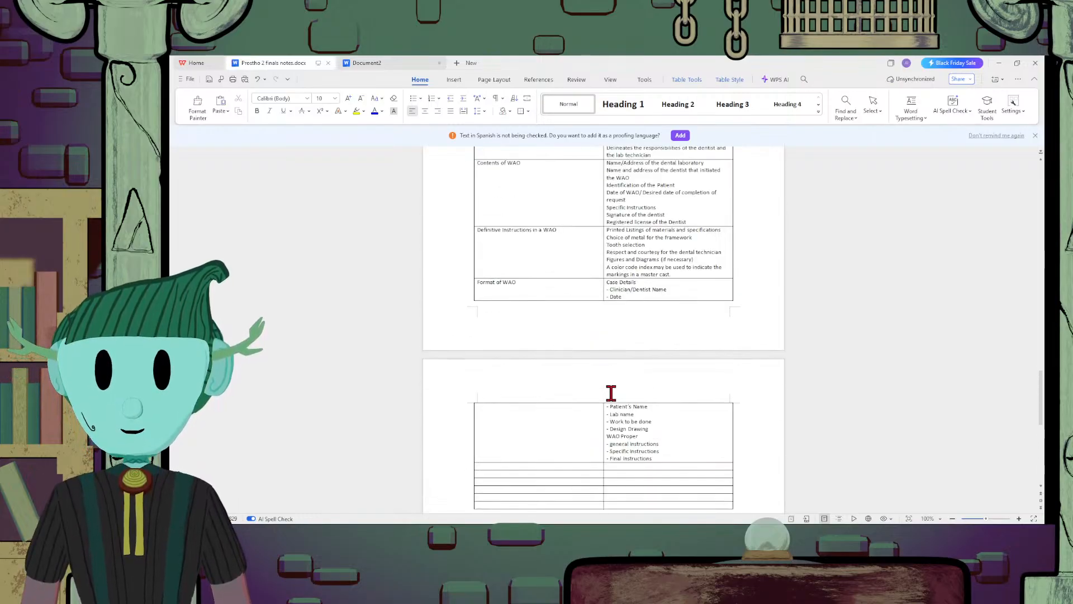
pyautogui.scroll(6, 611, 393)
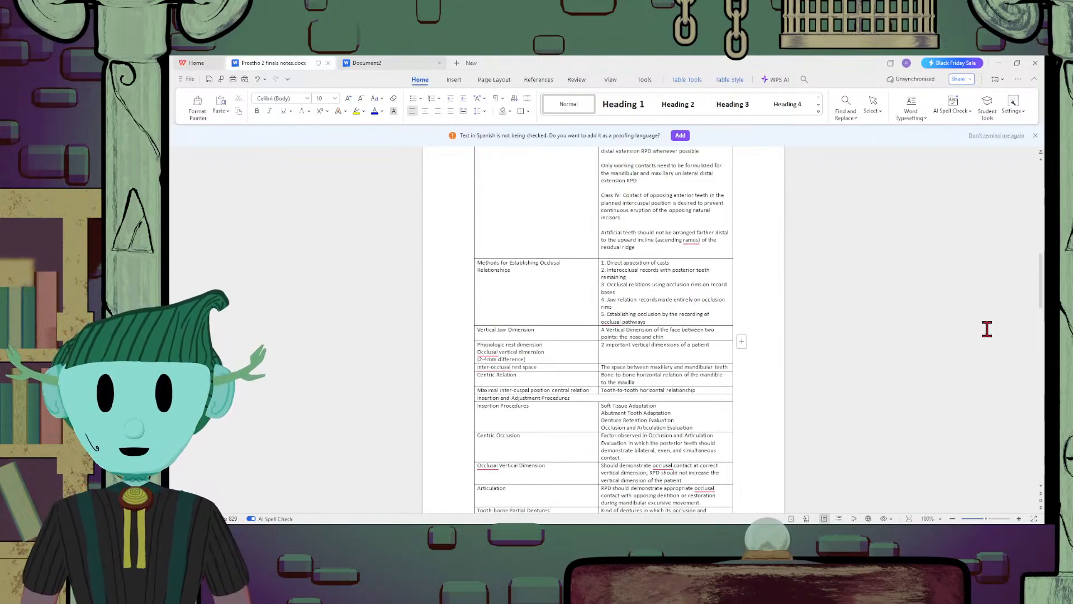
pyautogui.click(411, 64)
pyautogui.scroll(-5, 644, 417)
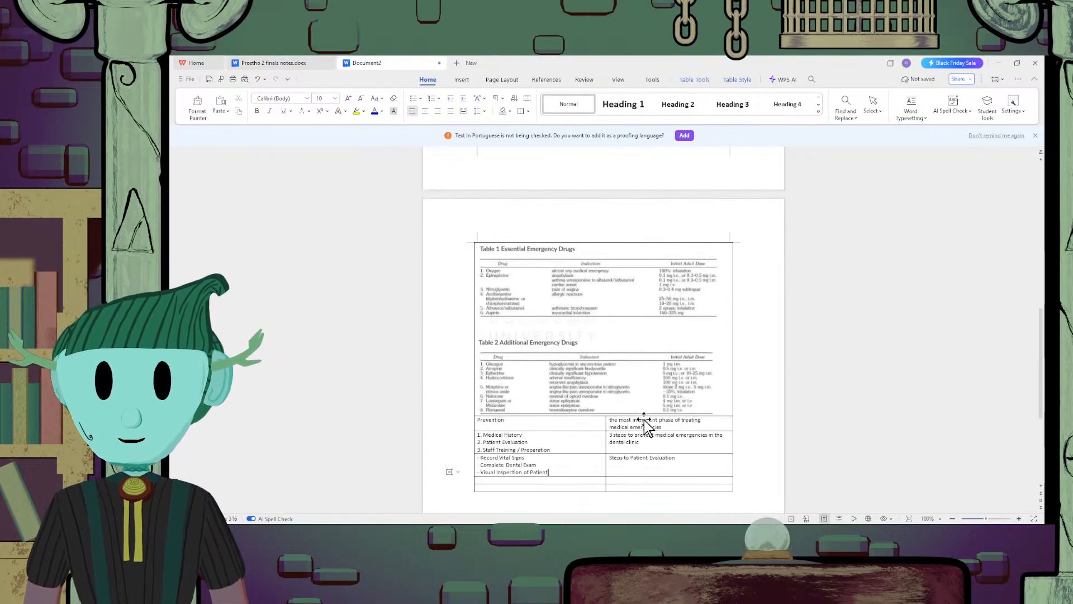
pyautogui.scroll(-2, 644, 419)
pyautogui.scroll(7, 642, 422)
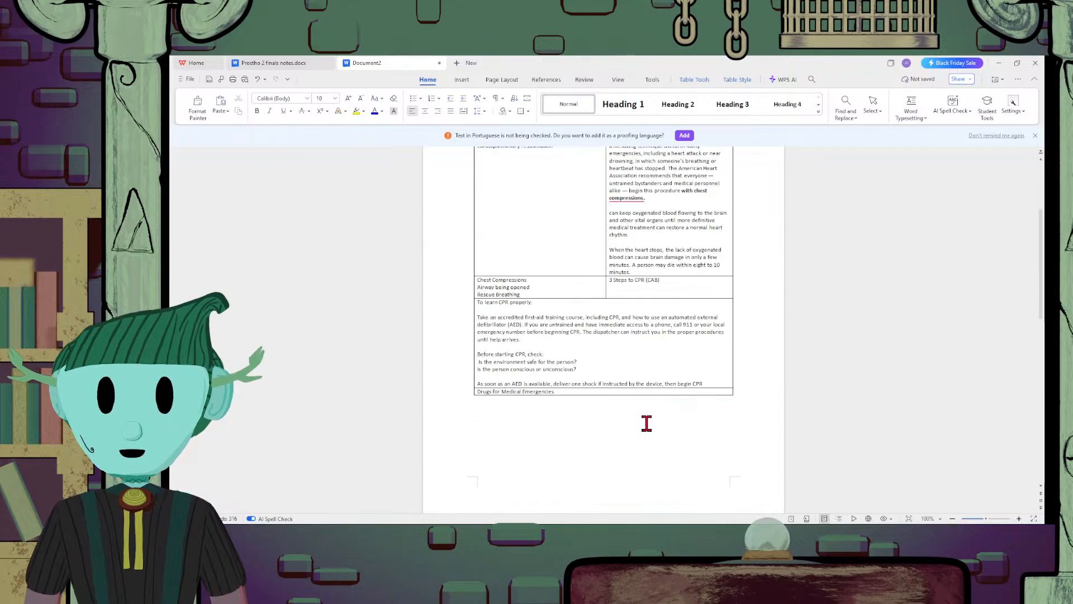
pyautogui.scroll(-1, 648, 426)
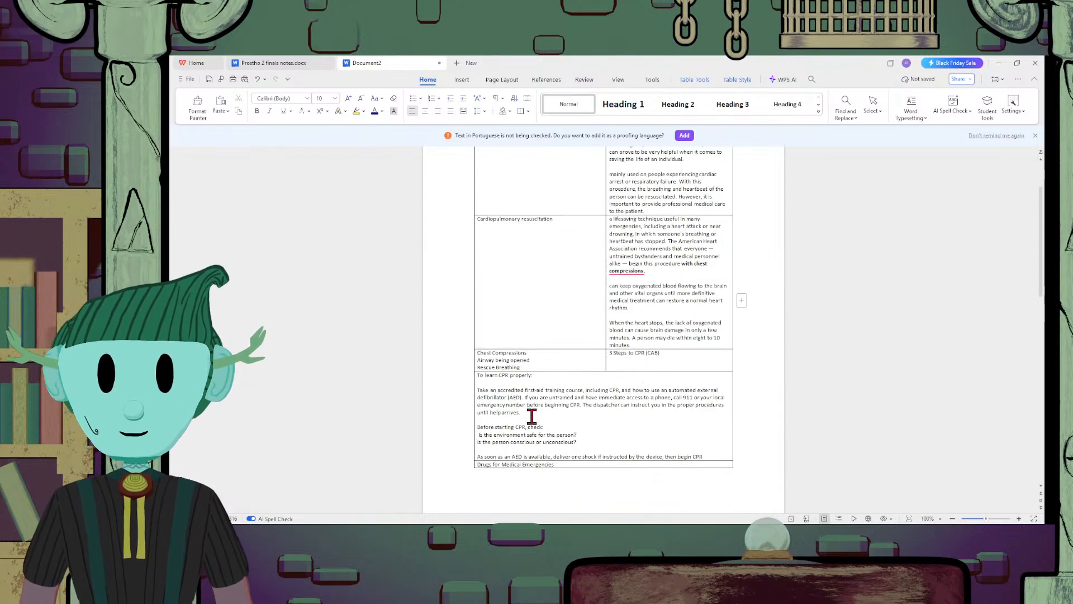
pyautogui.click(247, 63)
pyautogui.click(420, 62)
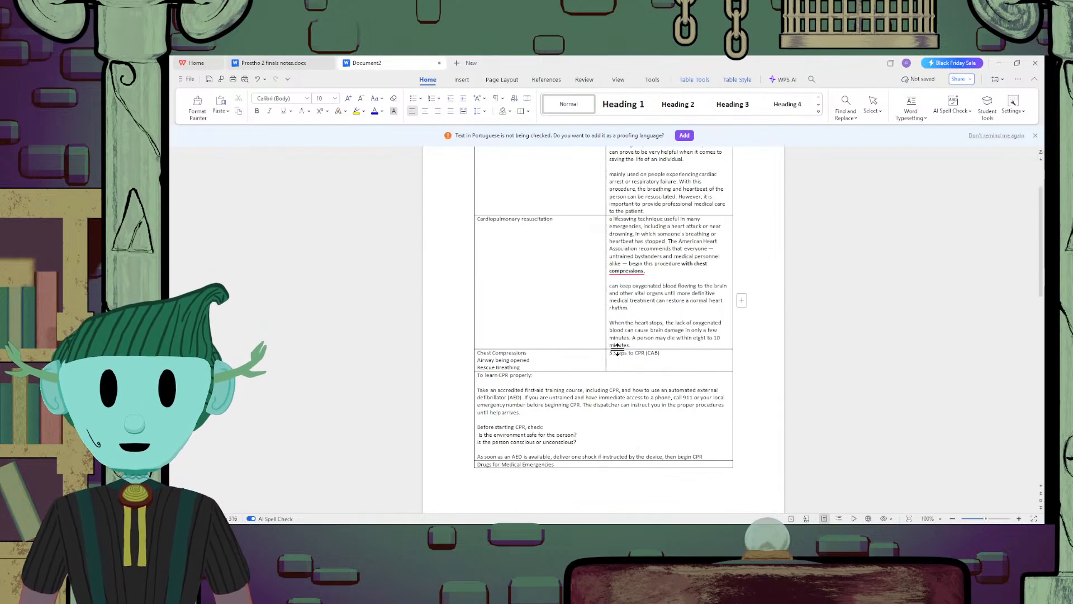
# Review the Document2 notes table from the Basic Life Support and CPR rows through the emergency drugs and Patient Evaluation rows
pyautogui.scroll(2, 617, 351)
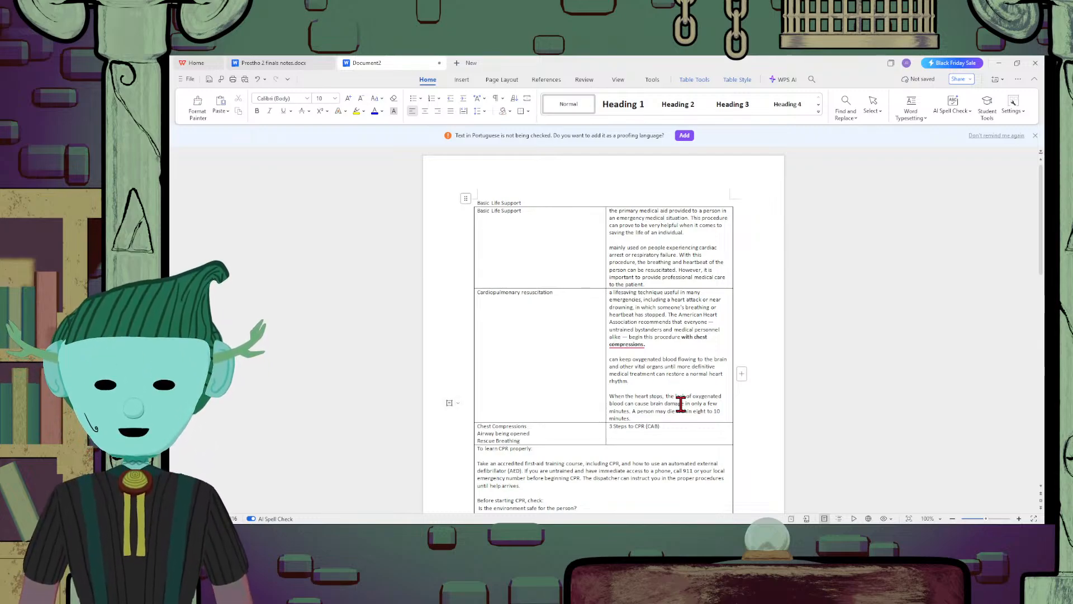
pyautogui.scroll(-3, 679, 428)
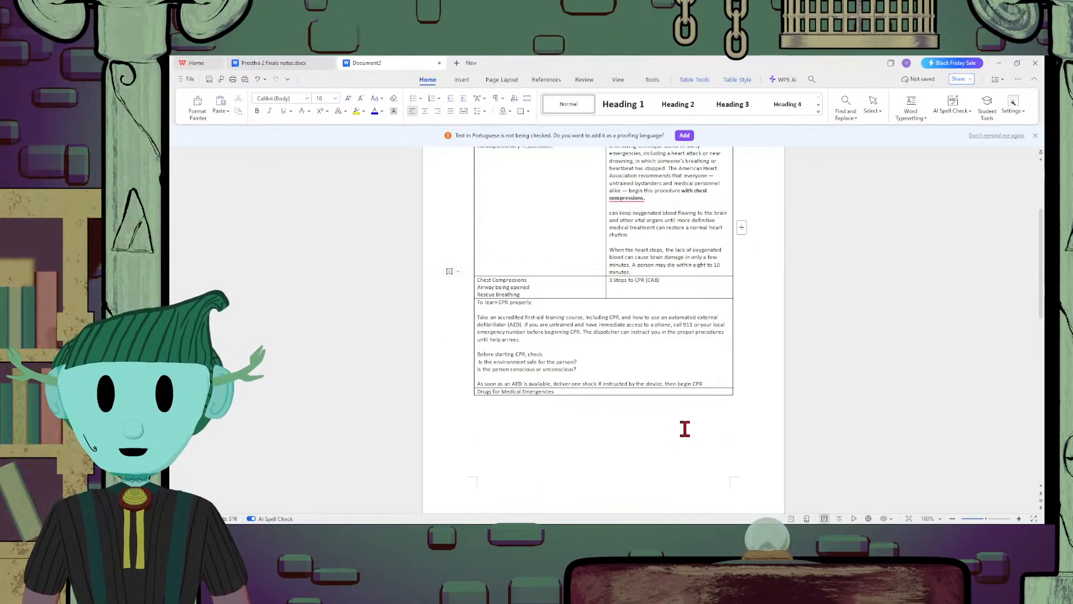
pyautogui.scroll(1, 685, 428)
pyautogui.scroll(-2, 685, 427)
pyautogui.scroll(1, 684, 427)
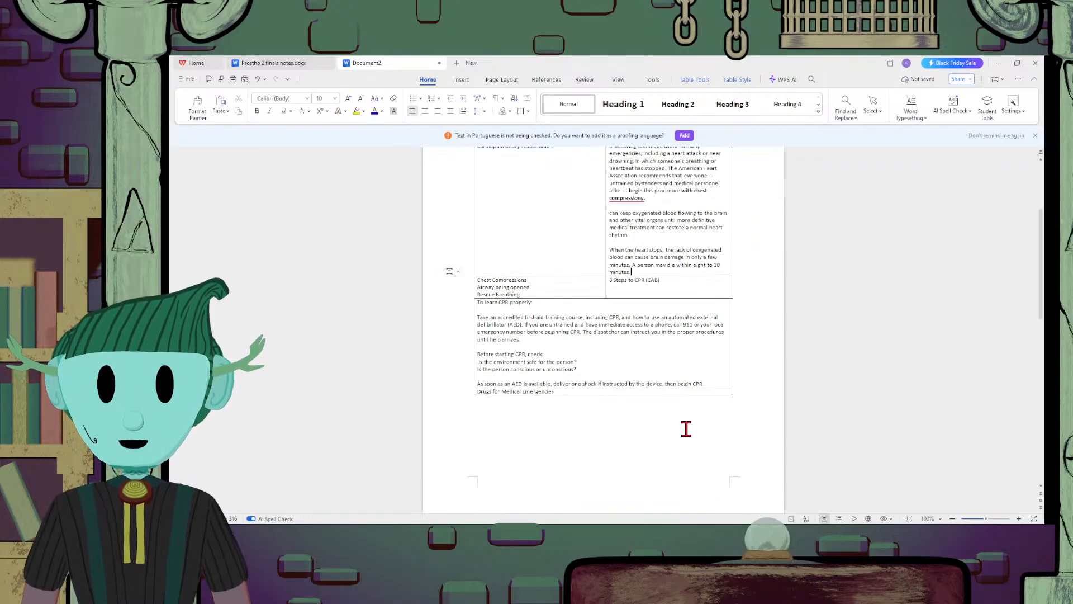
pyautogui.scroll(3, 654, 266)
pyautogui.scroll(-2, 712, 379)
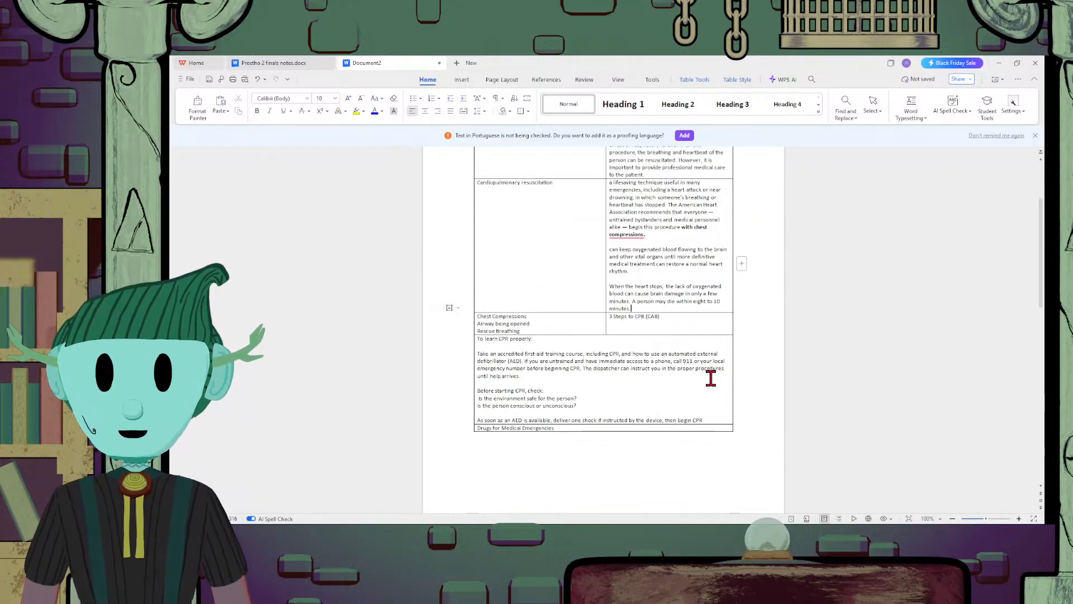
pyautogui.scroll(2, 710, 379)
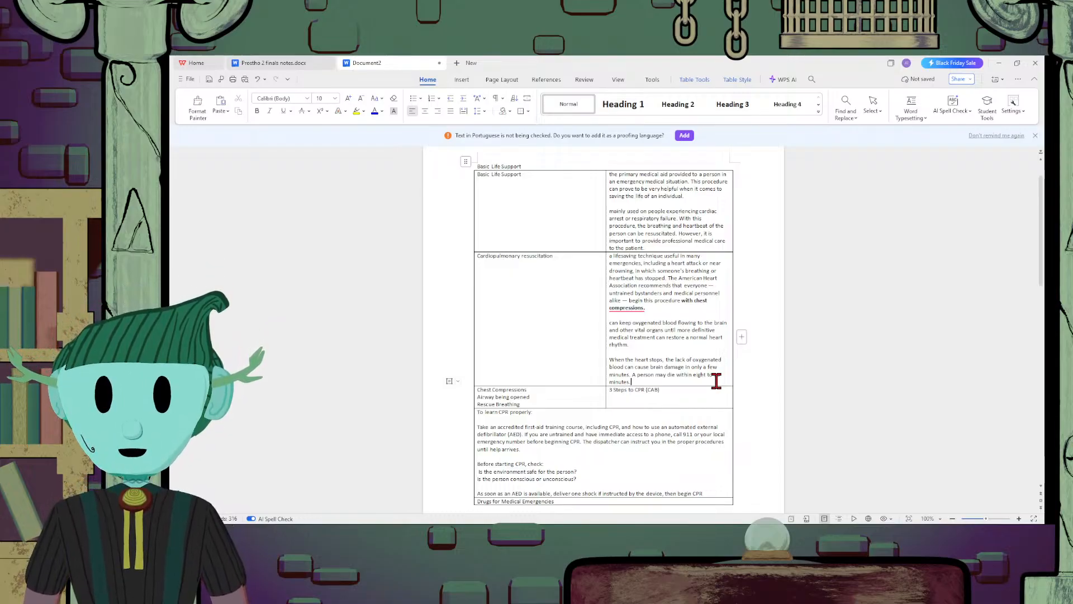
pyautogui.scroll(-12, 715, 379)
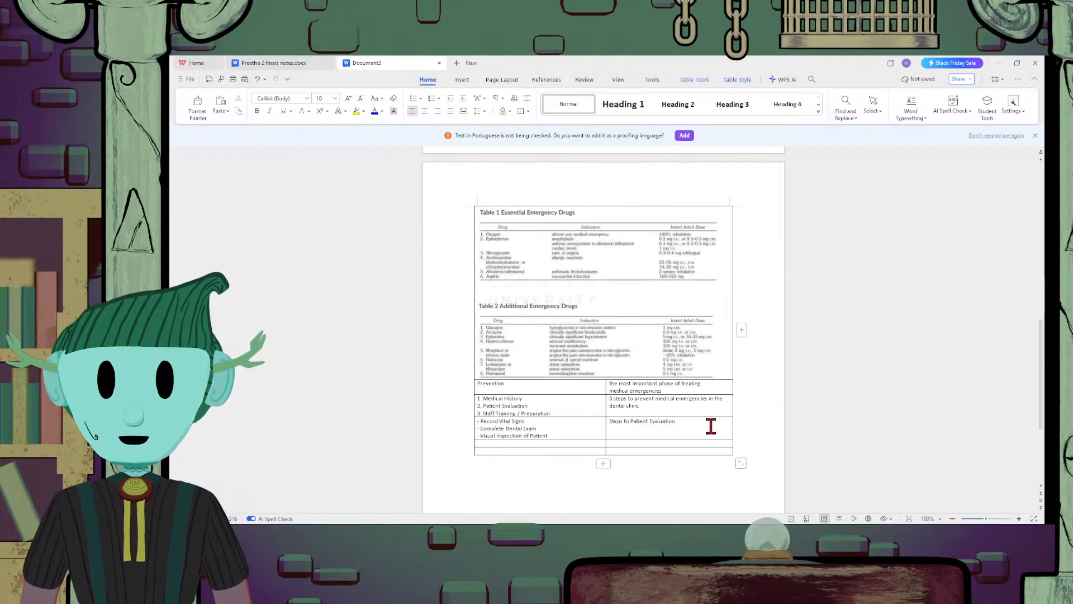
pyautogui.click(690, 443)
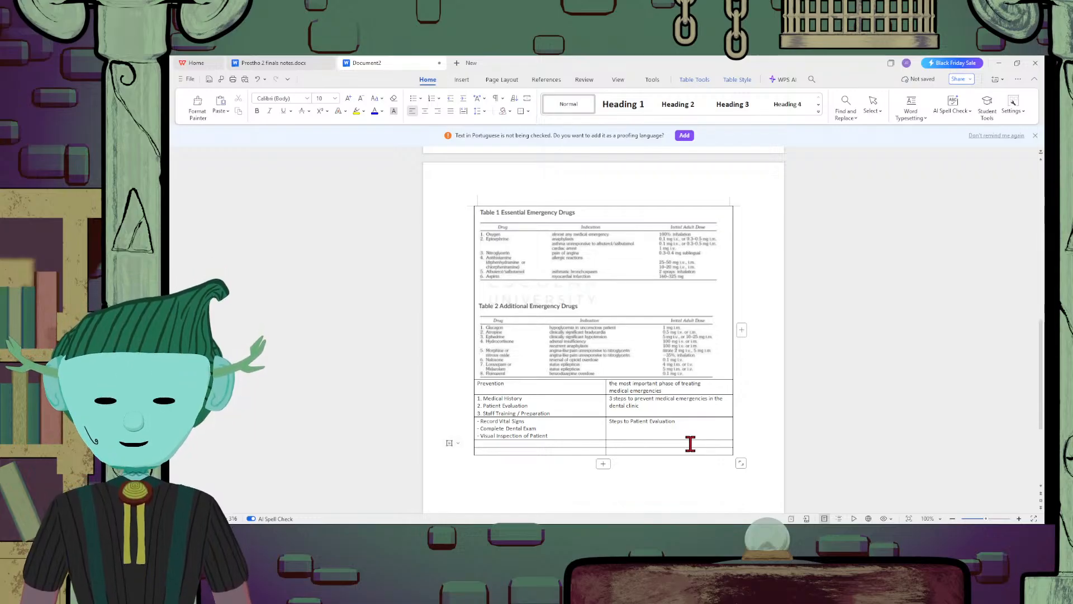
pyautogui.scroll(10, 690, 443)
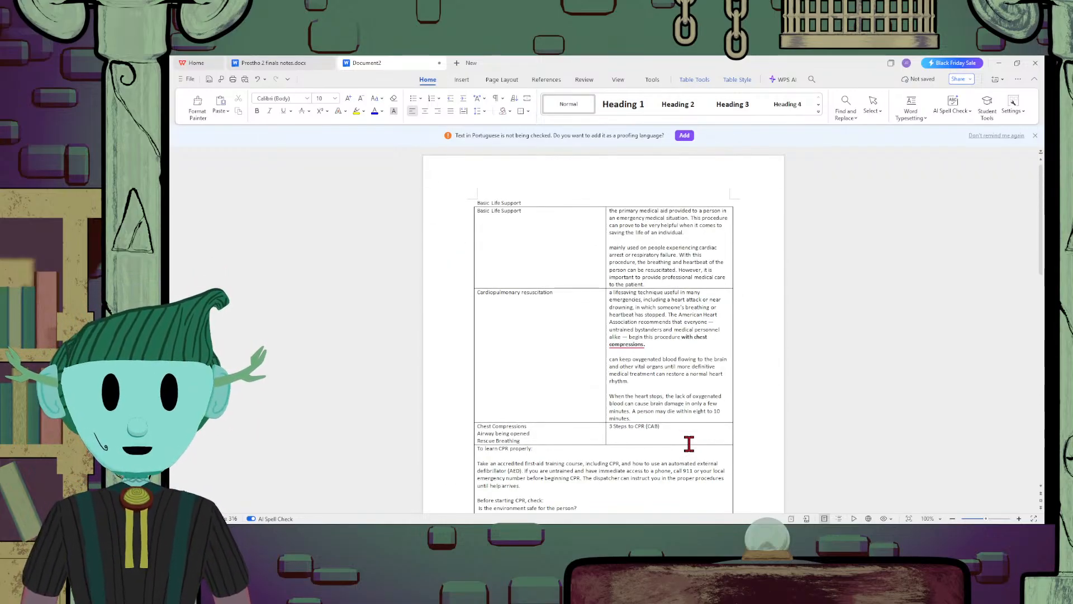
pyautogui.scroll(-4, 689, 443)
pyautogui.scroll(4, 690, 441)
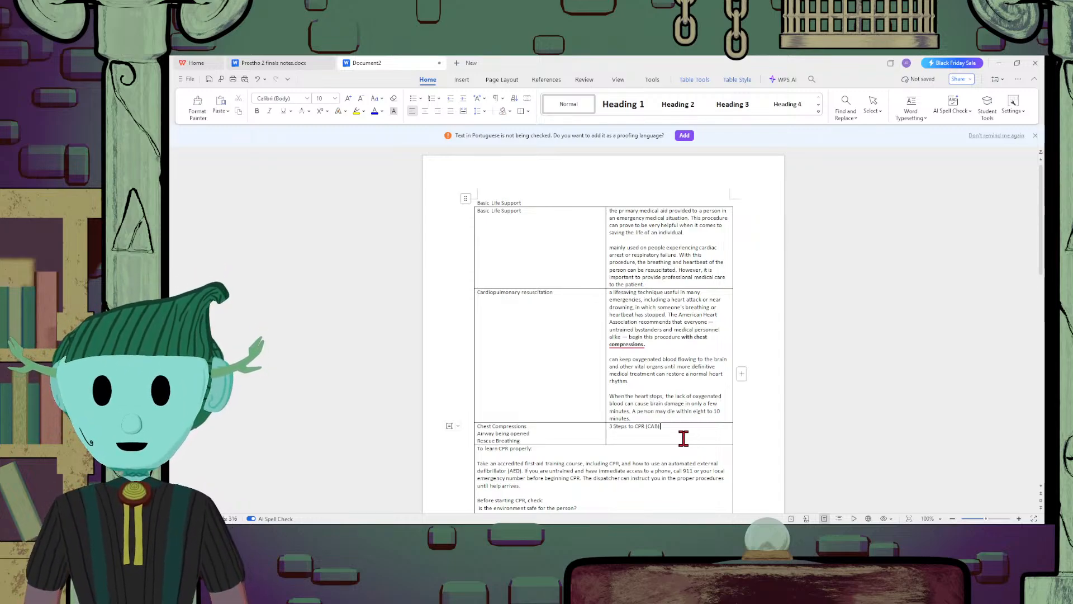
pyautogui.click(552, 443)
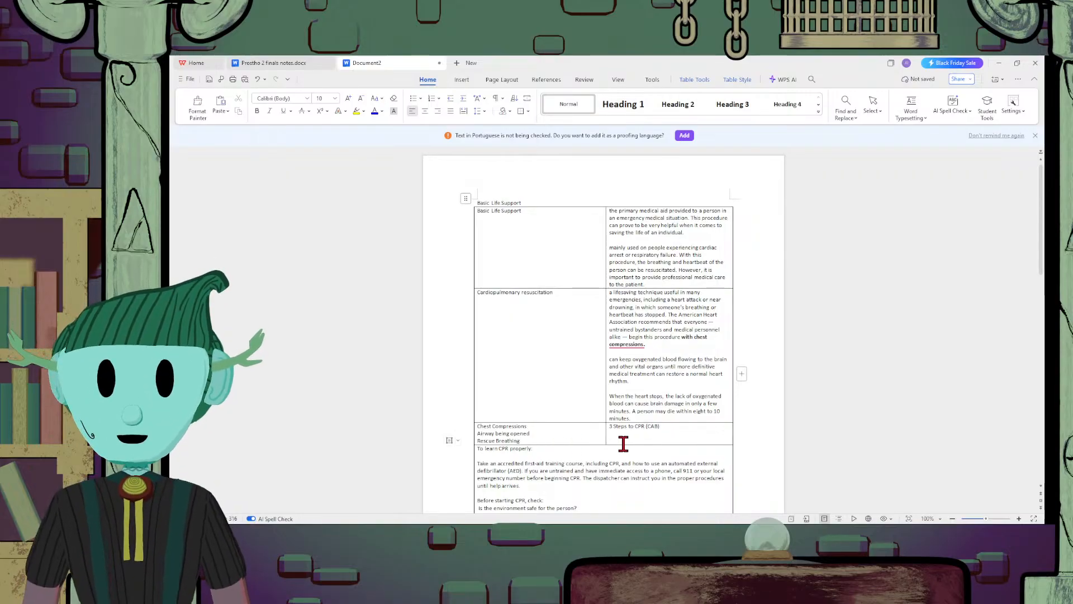